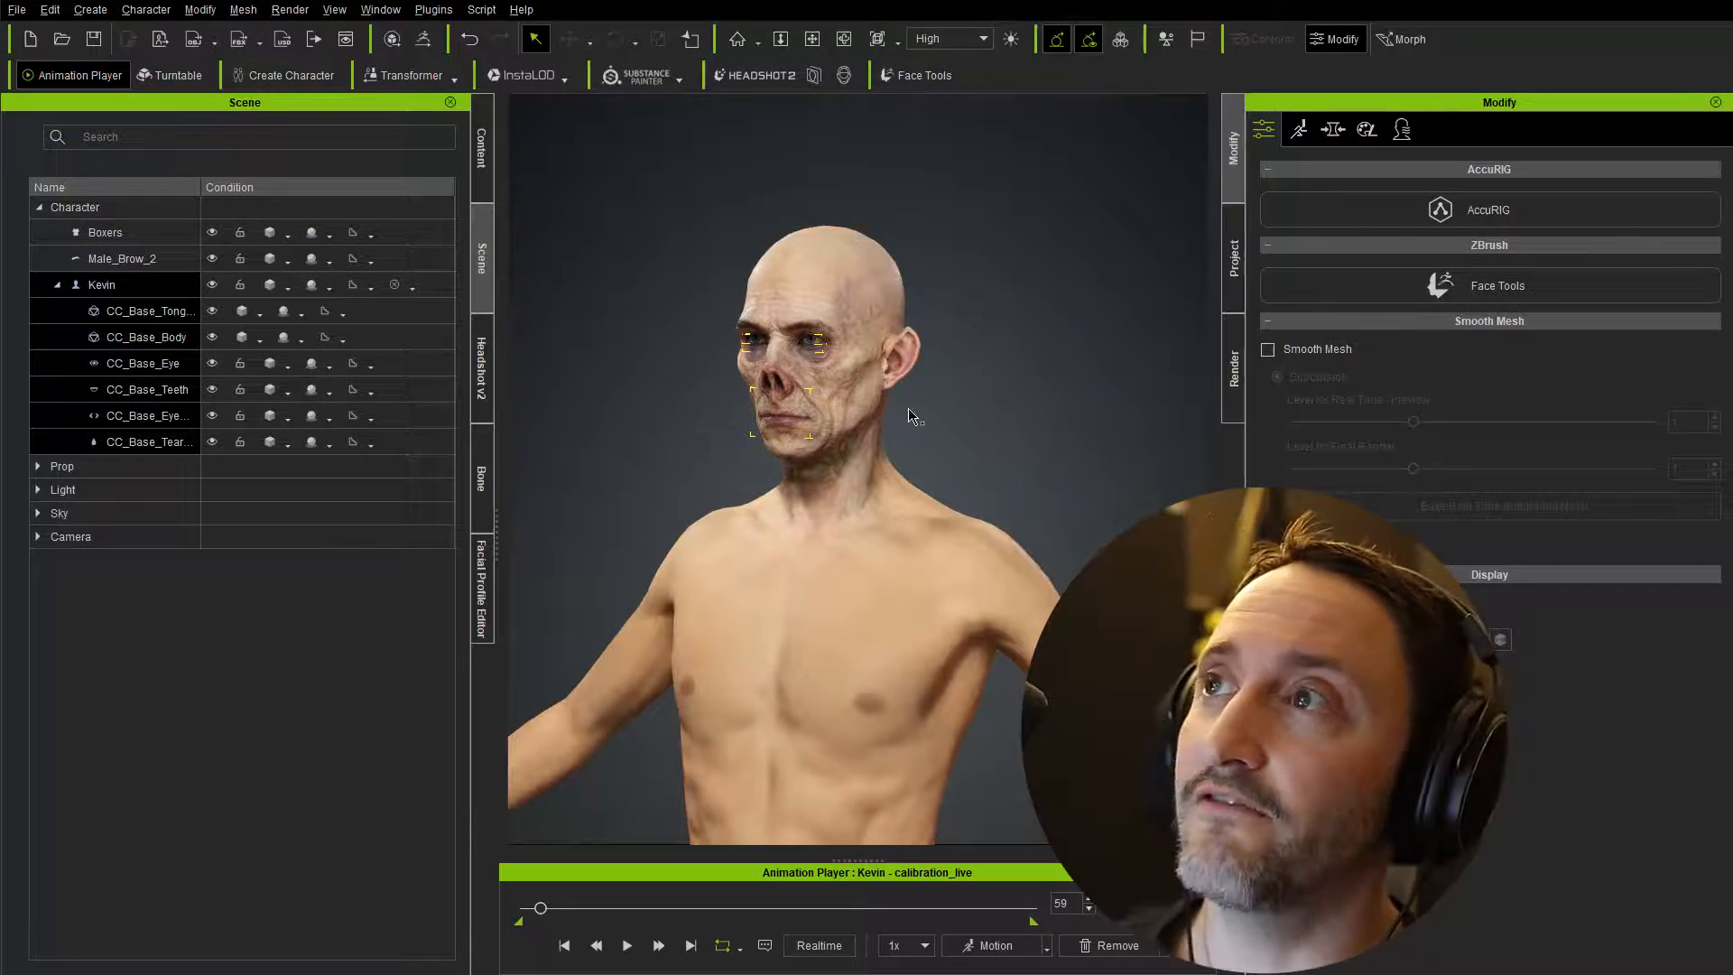
Step: Examine the character's head and upper body from several angles and distances
right_drag(1029, 424, 890, 415)
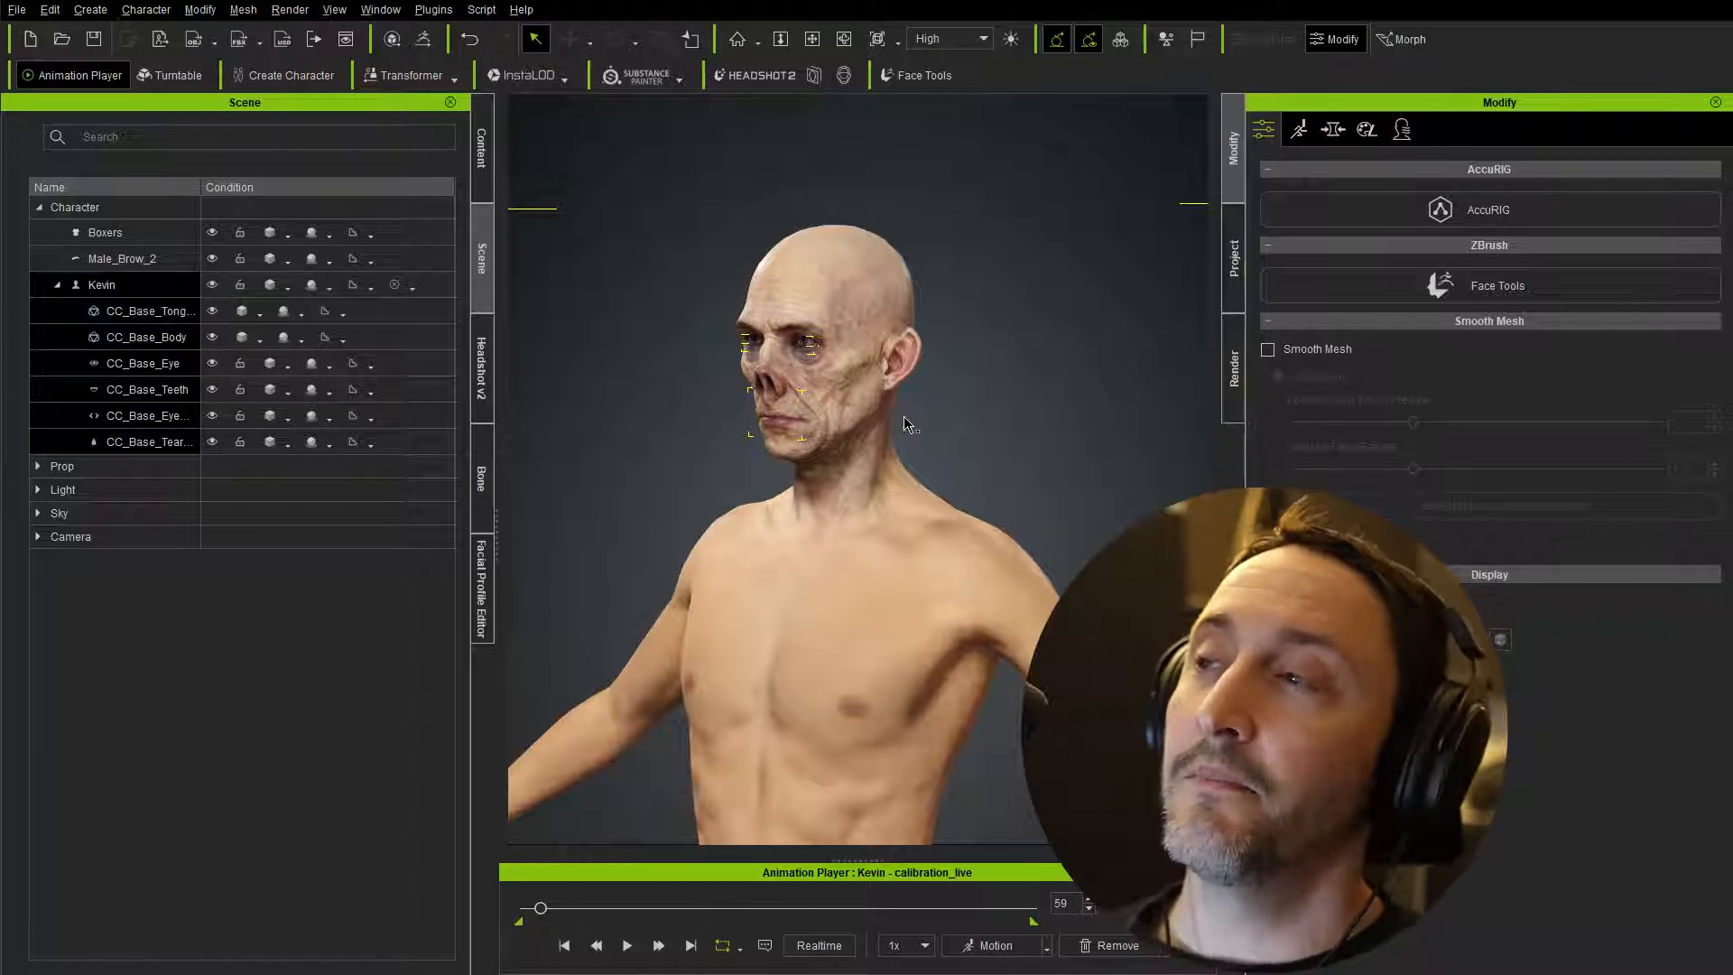
scroll(920, 483, down, 5)
mouse_move(930, 534)
right_down()
mouse_move(980, 555)
mouse_move(919, 553)
right_up()
scroll(1018, 375, up, 5)
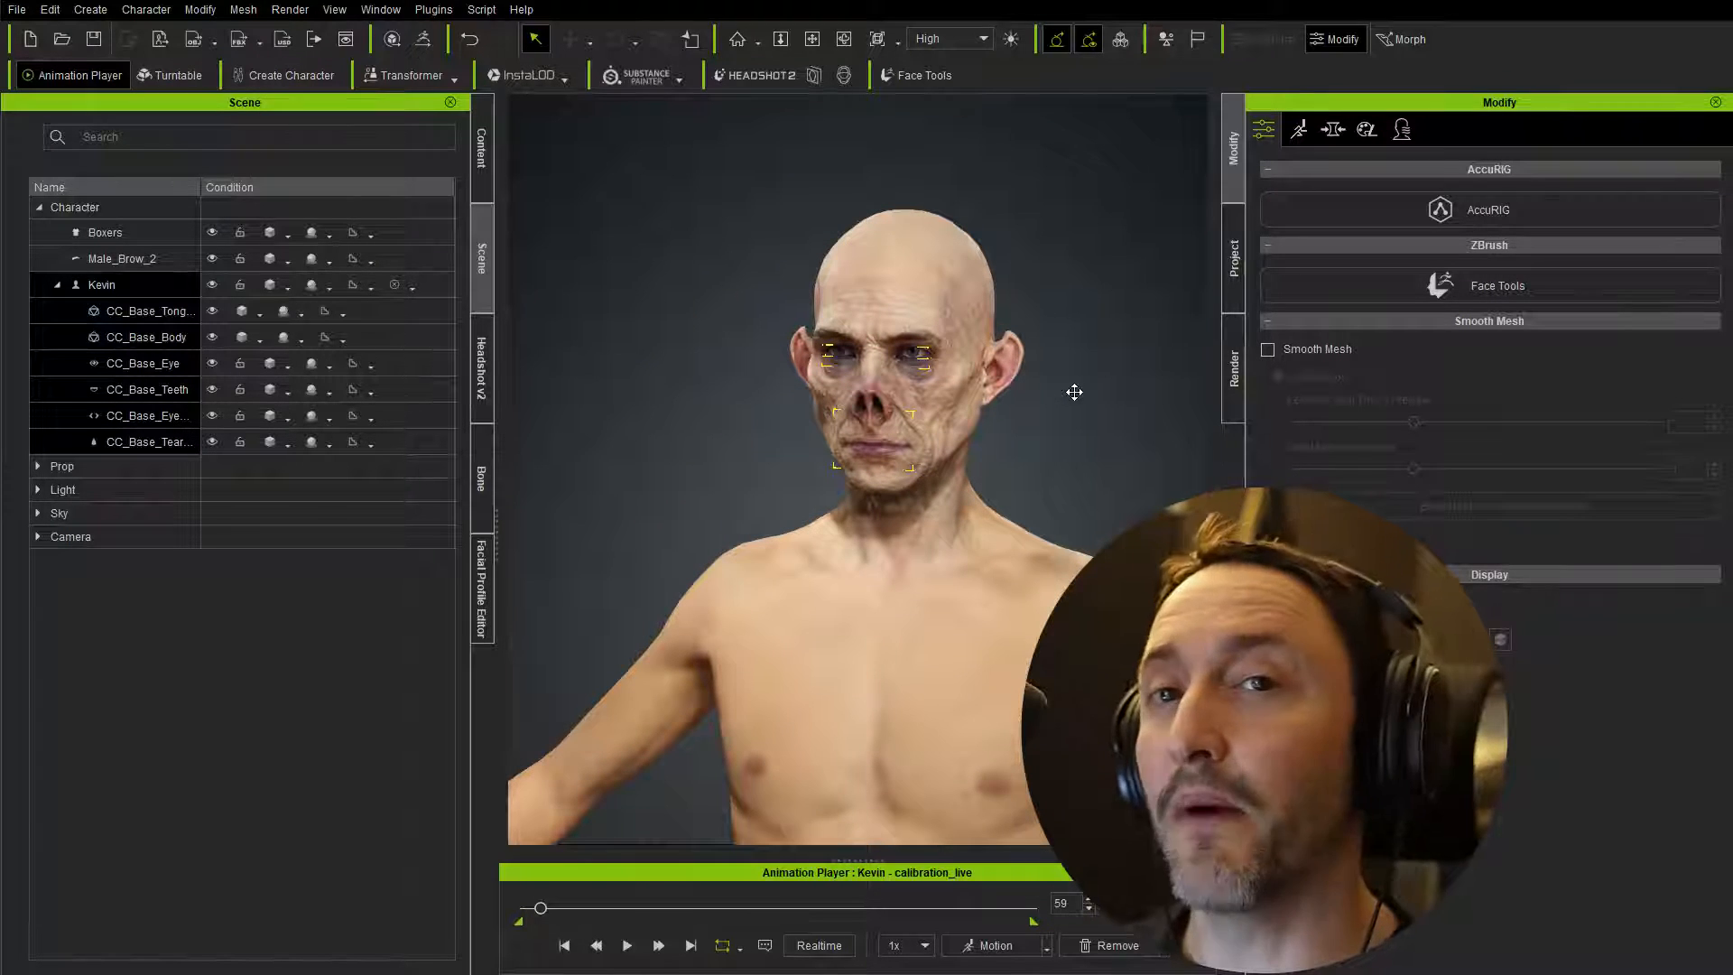
scroll(1065, 397, up, 2)
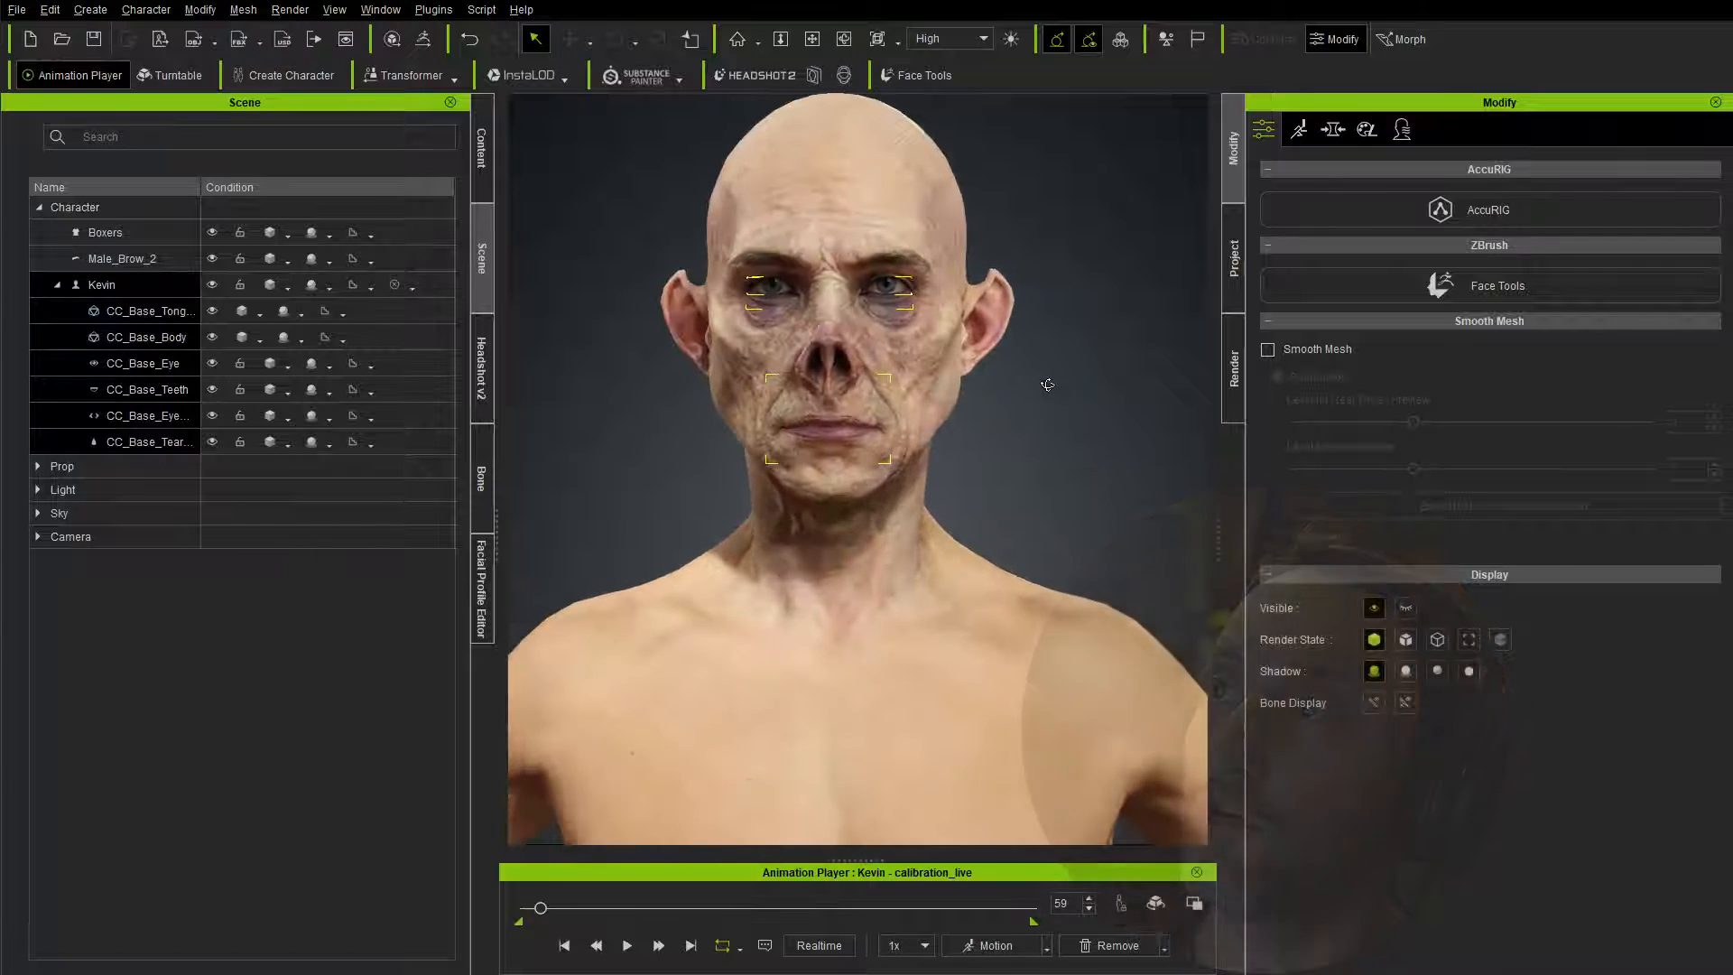
middle_drag(1059, 402, 1068, 447)
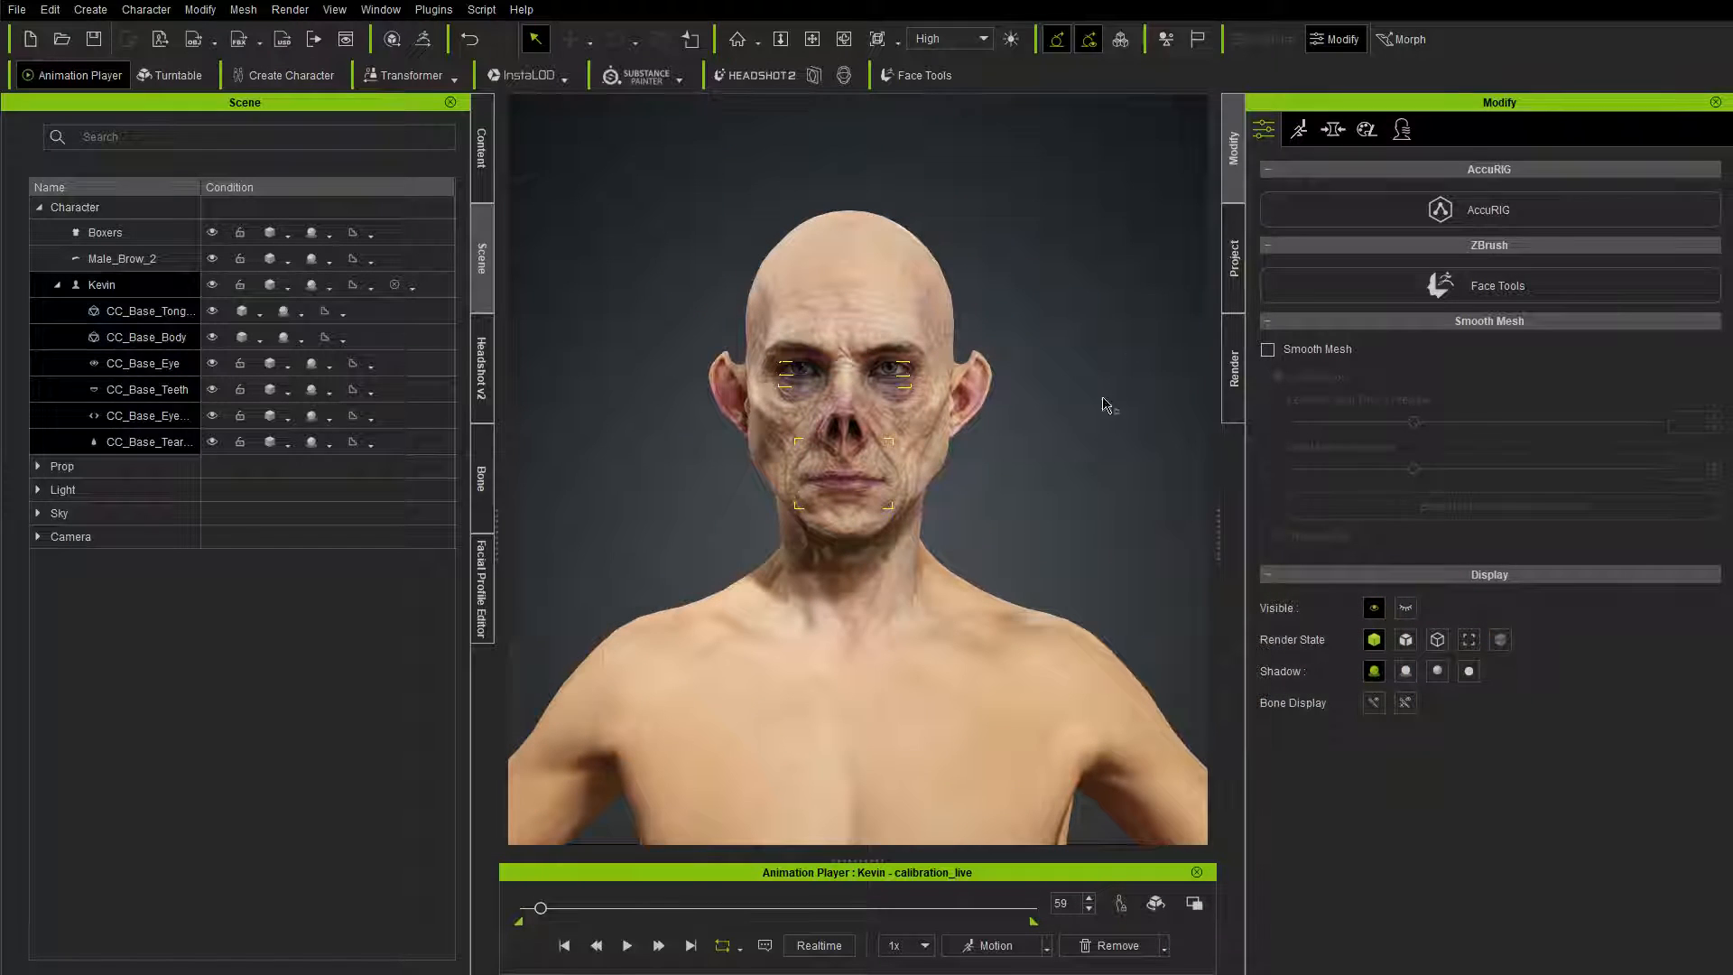
Step: Clear the body-part selection and check the installed plugins for ZBrush Face Tools
click(1145, 278)
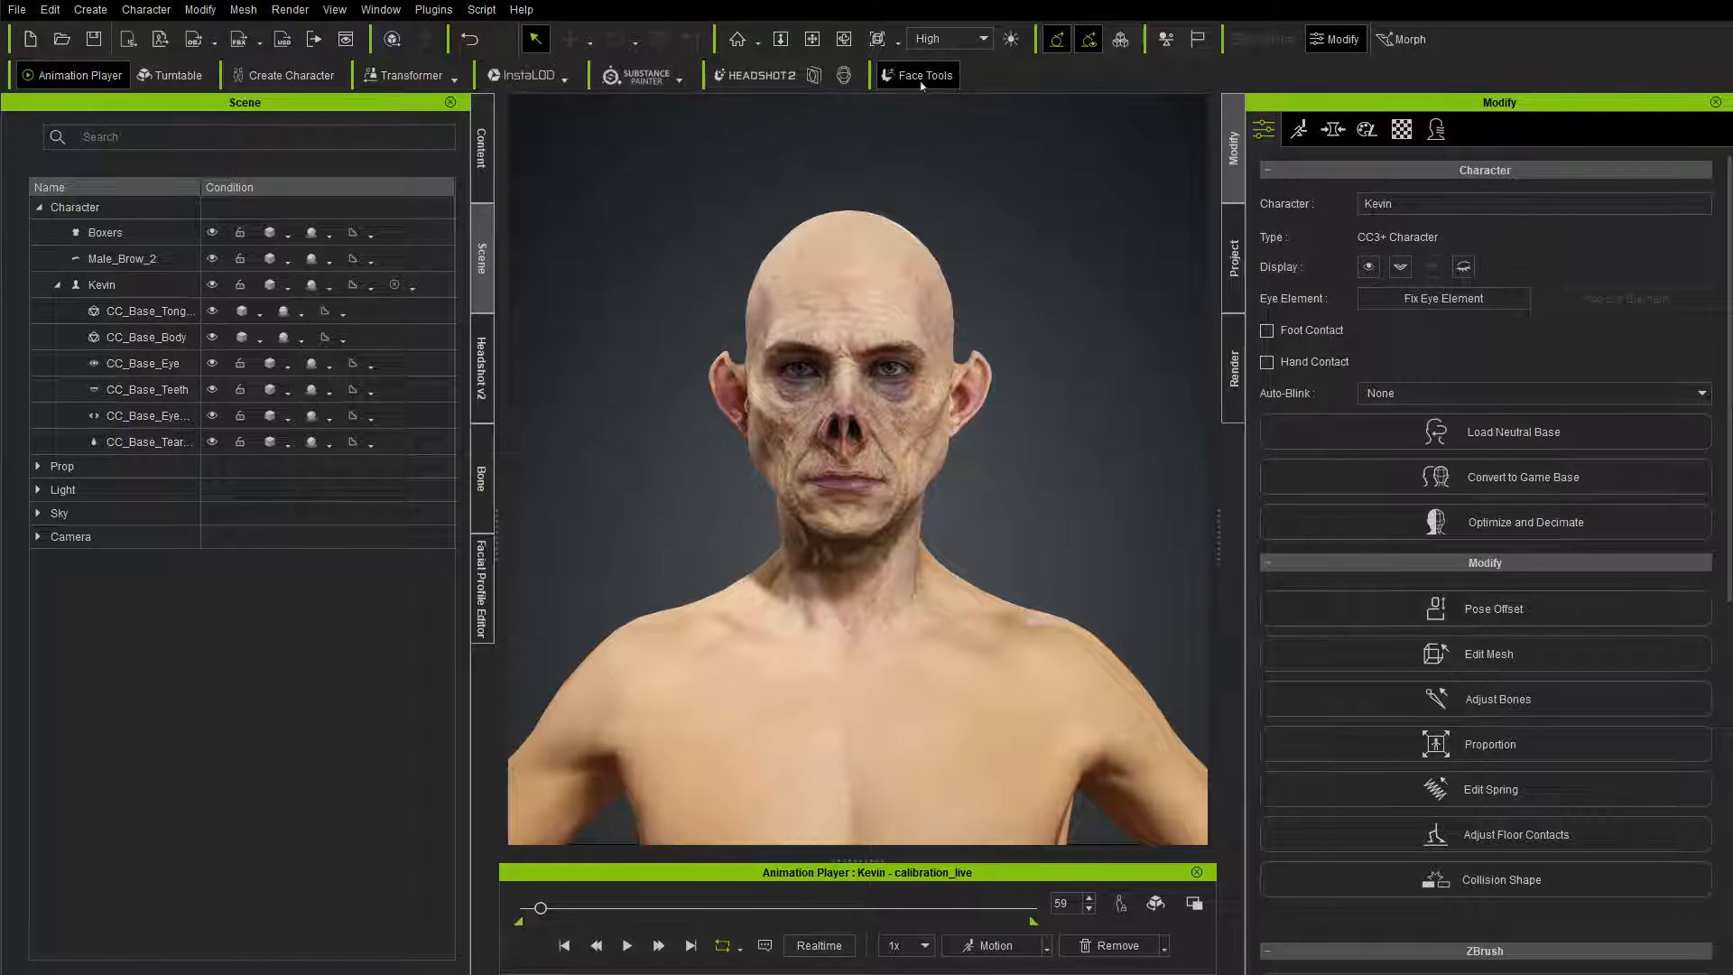
click(432, 10)
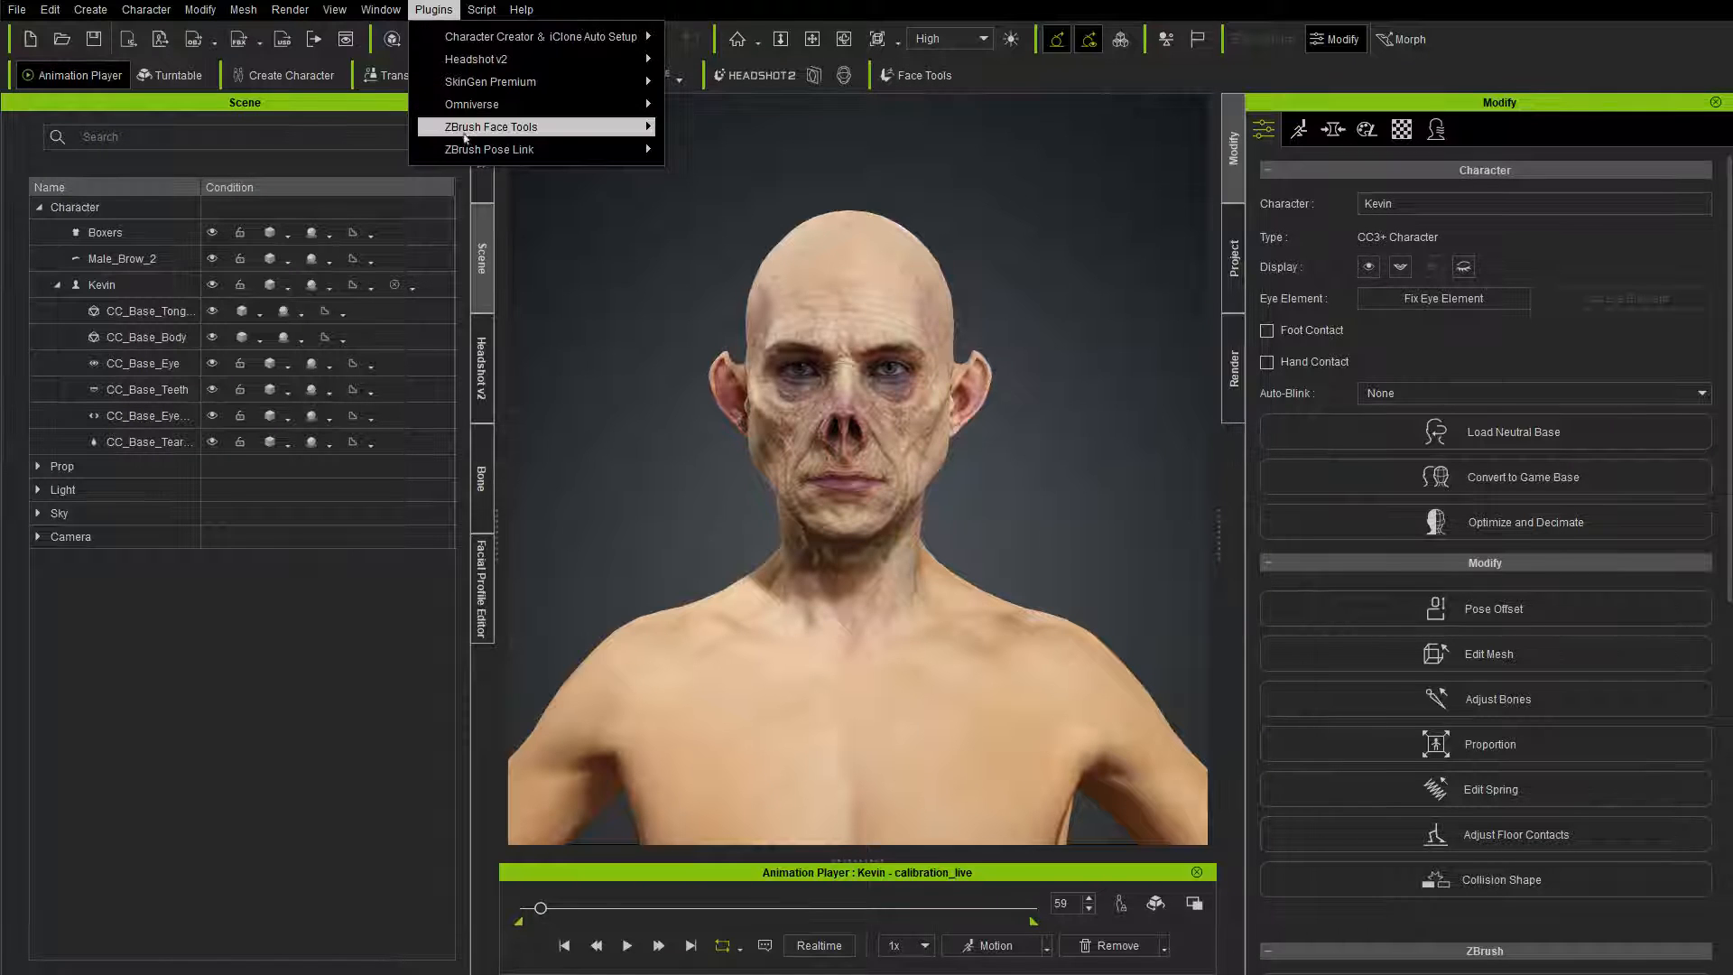
mouse_move(541, 127)
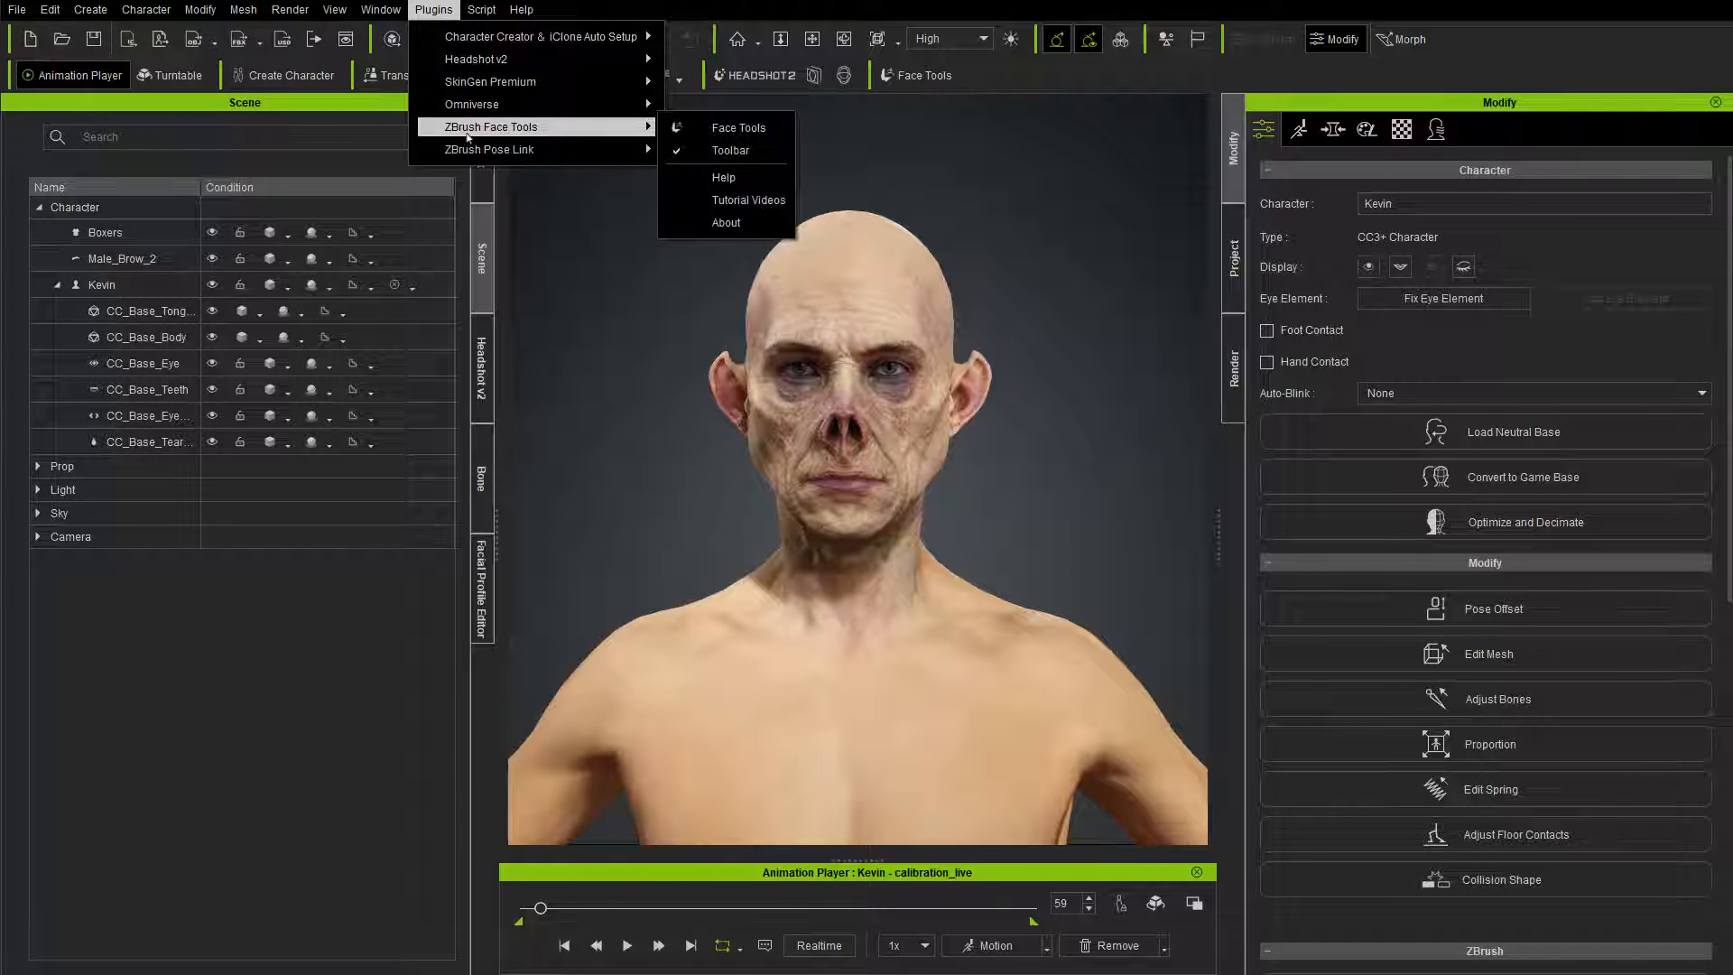
click(1115, 80)
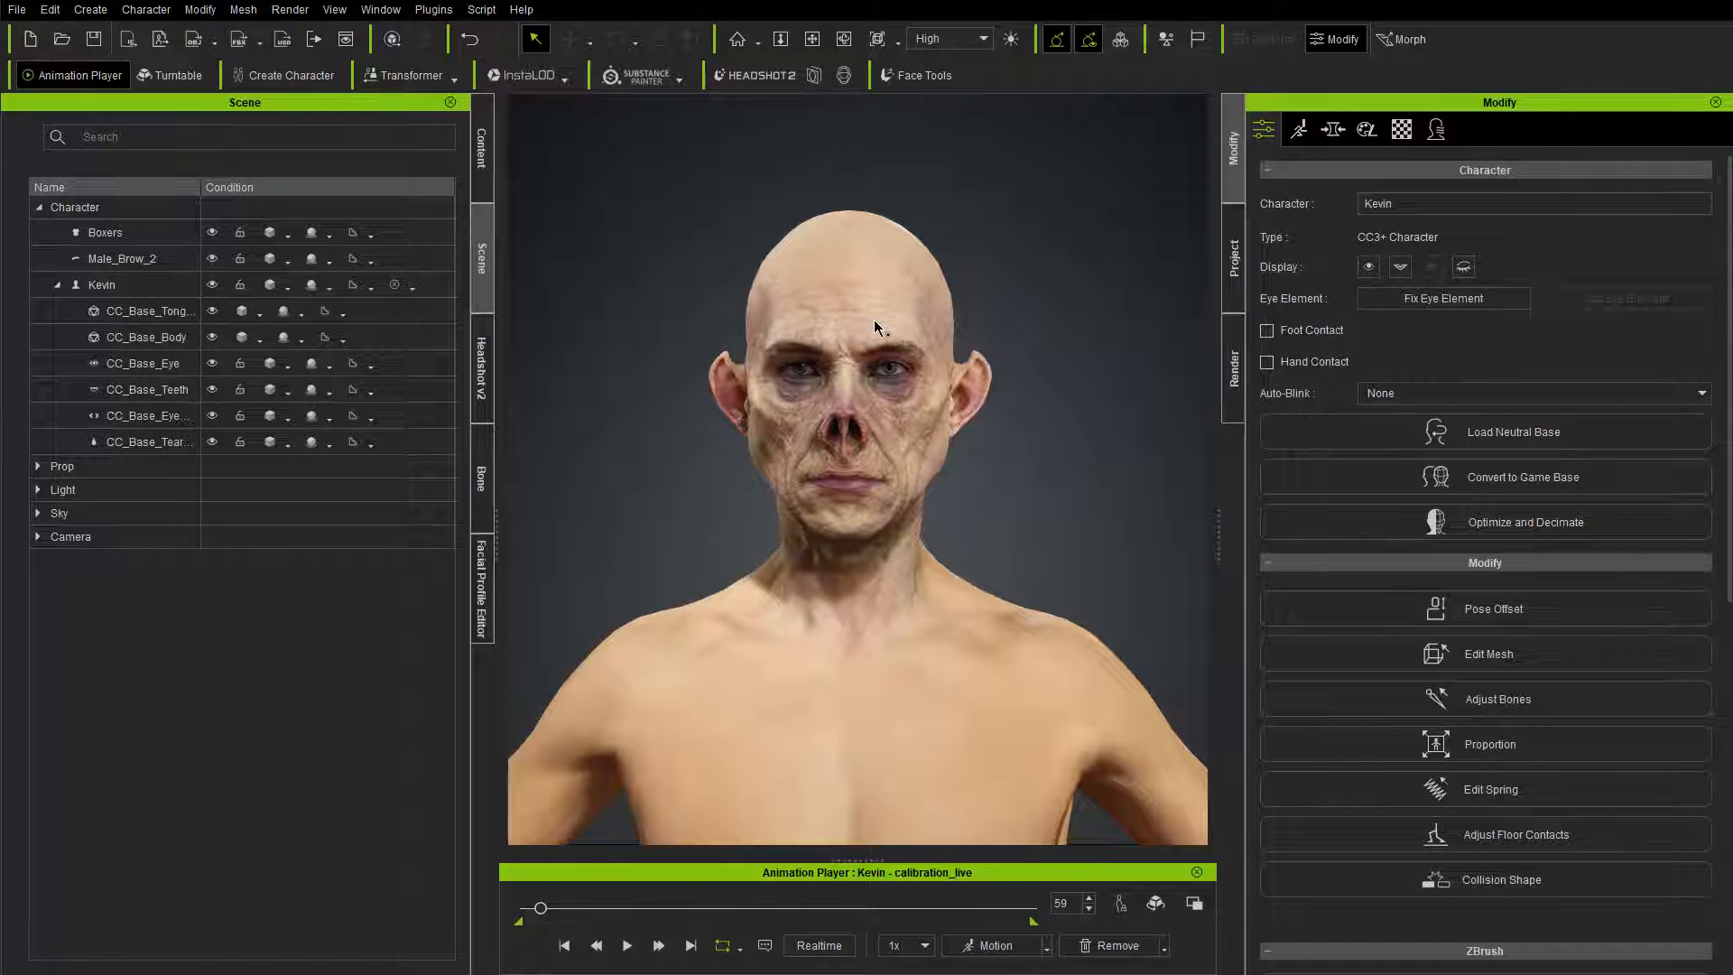
Step: Send the character with all its CC_Base meshes, from tongue to tear line, to ZBrush through GoZ using the Create template and Current Pose
right_drag(1097, 555, 1016, 564)
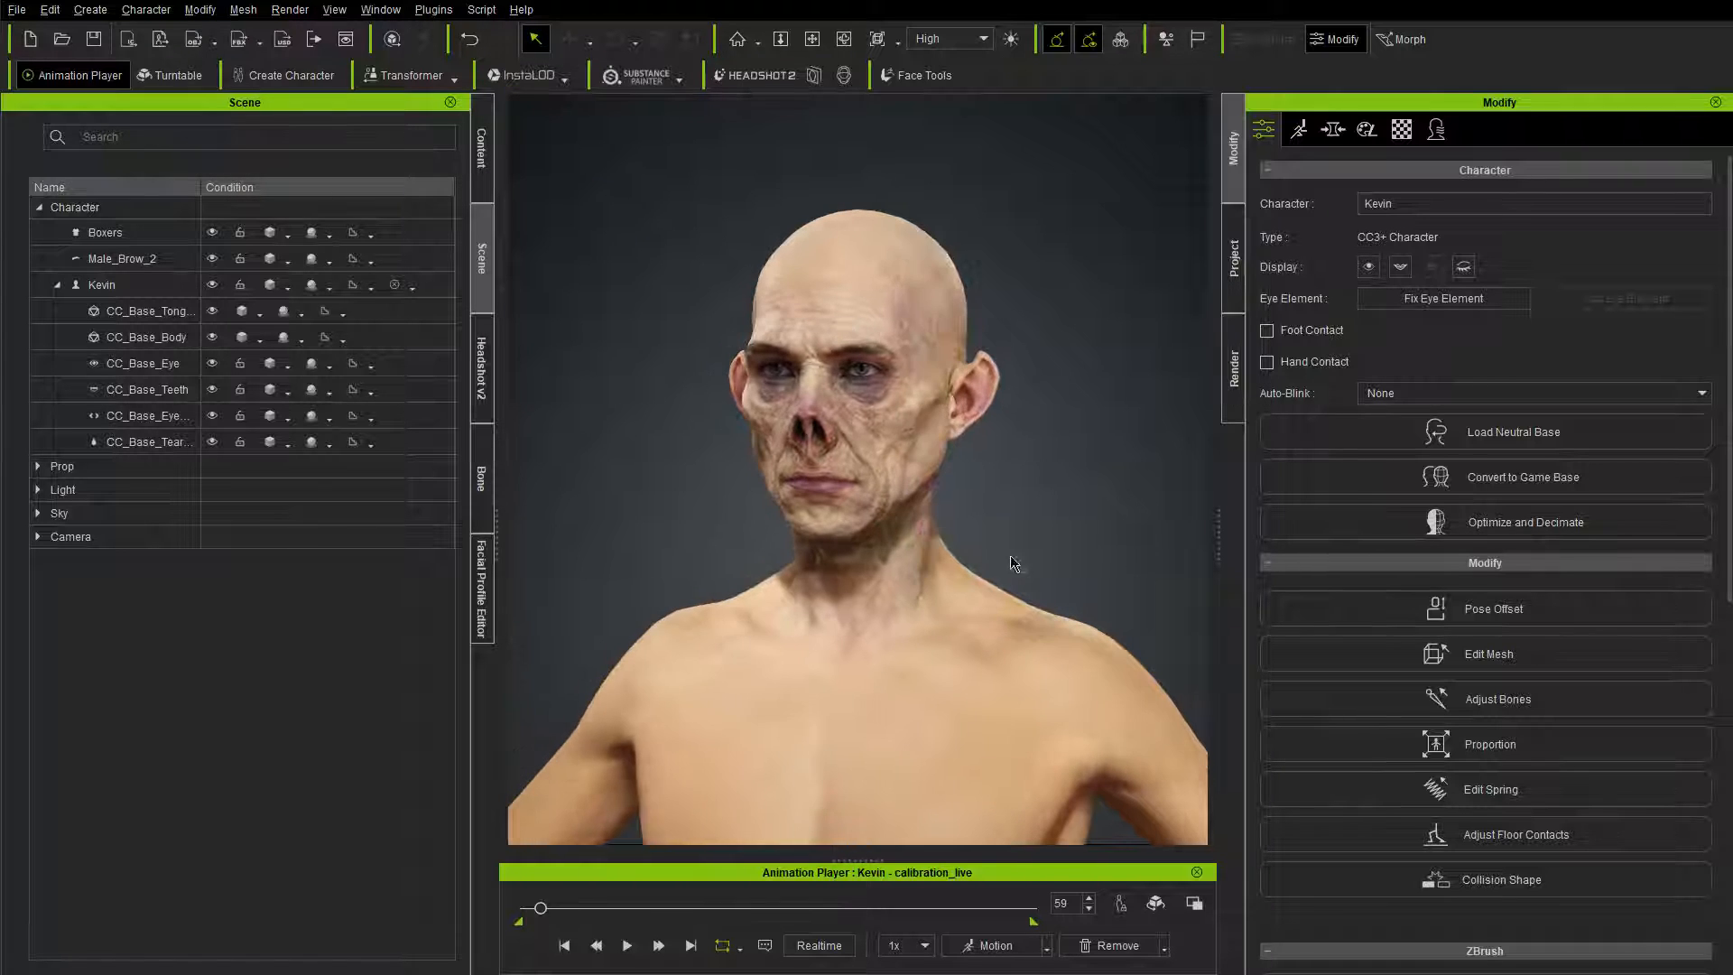
middle_drag(1112, 521, 1080, 517)
right_drag(1081, 517, 1113, 515)
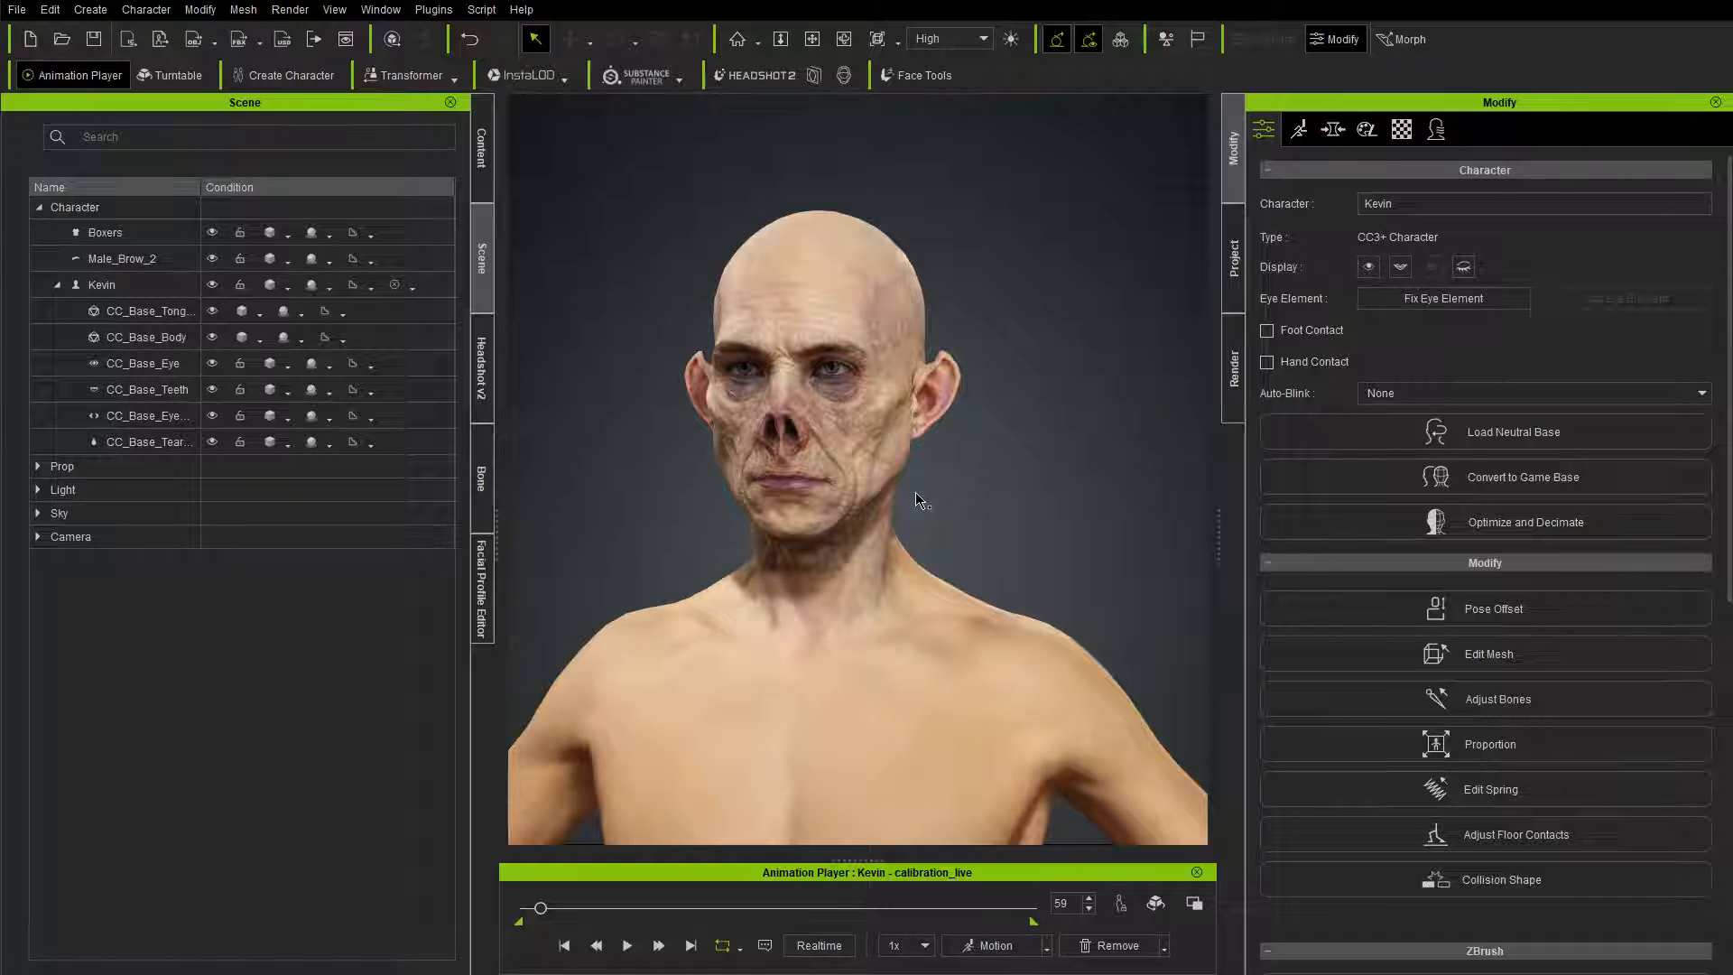
right_drag(925, 490, 1045, 484)
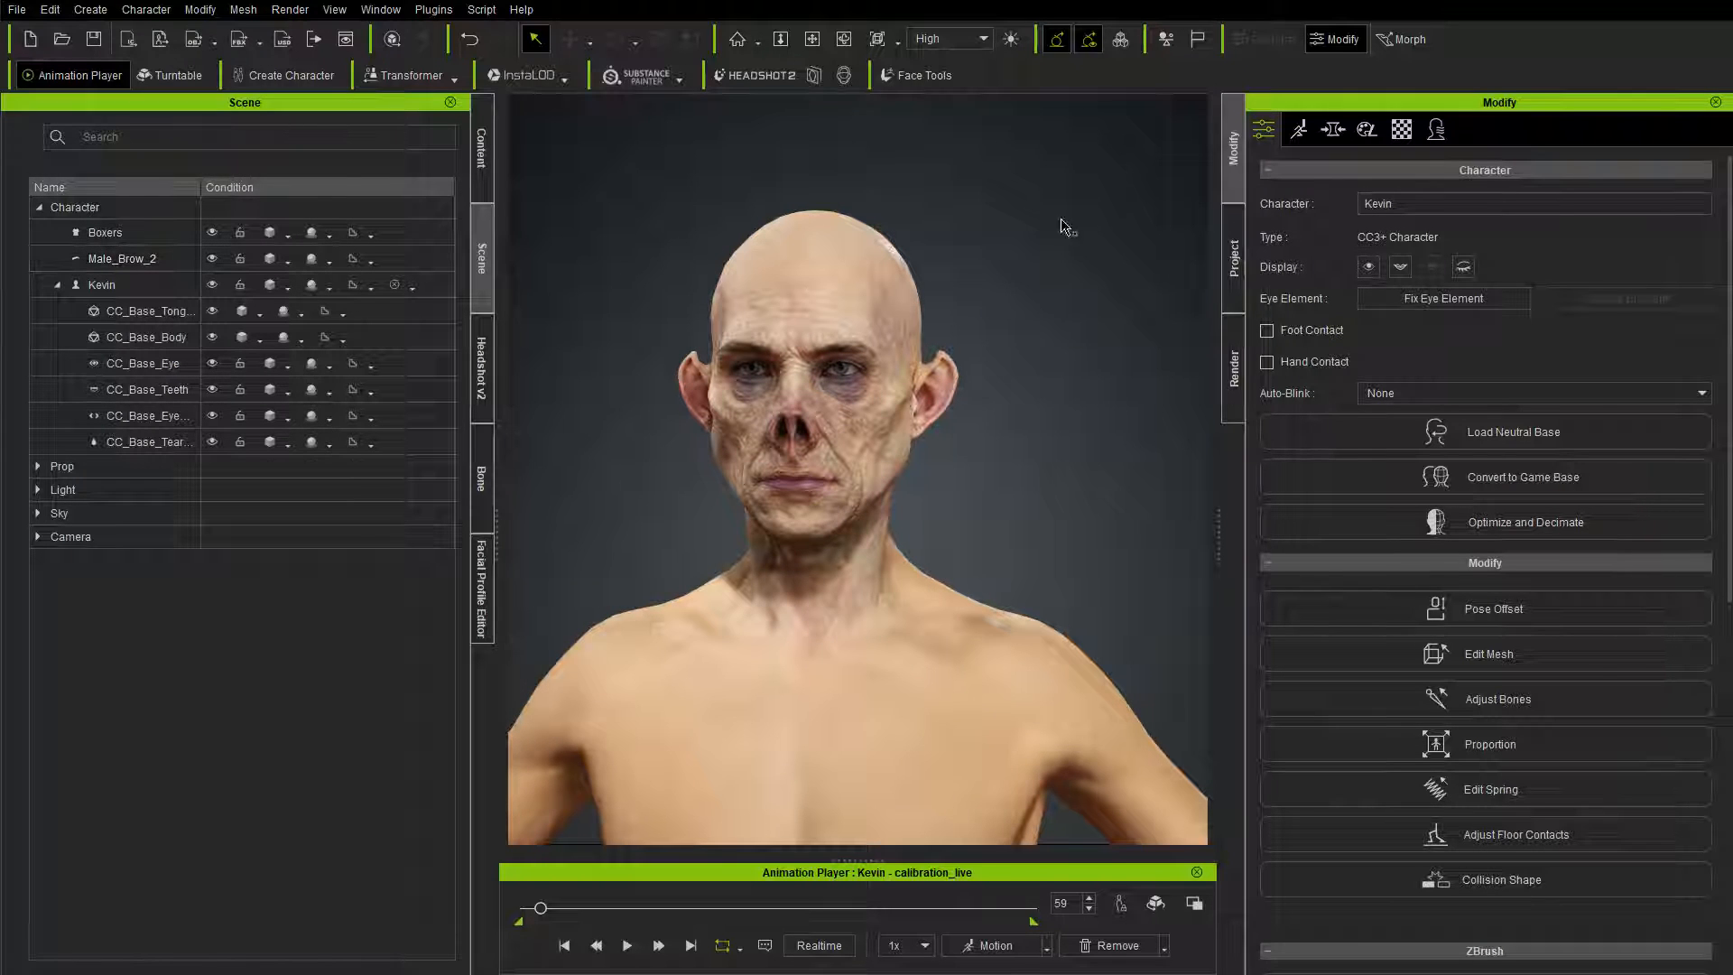
click(166, 288)
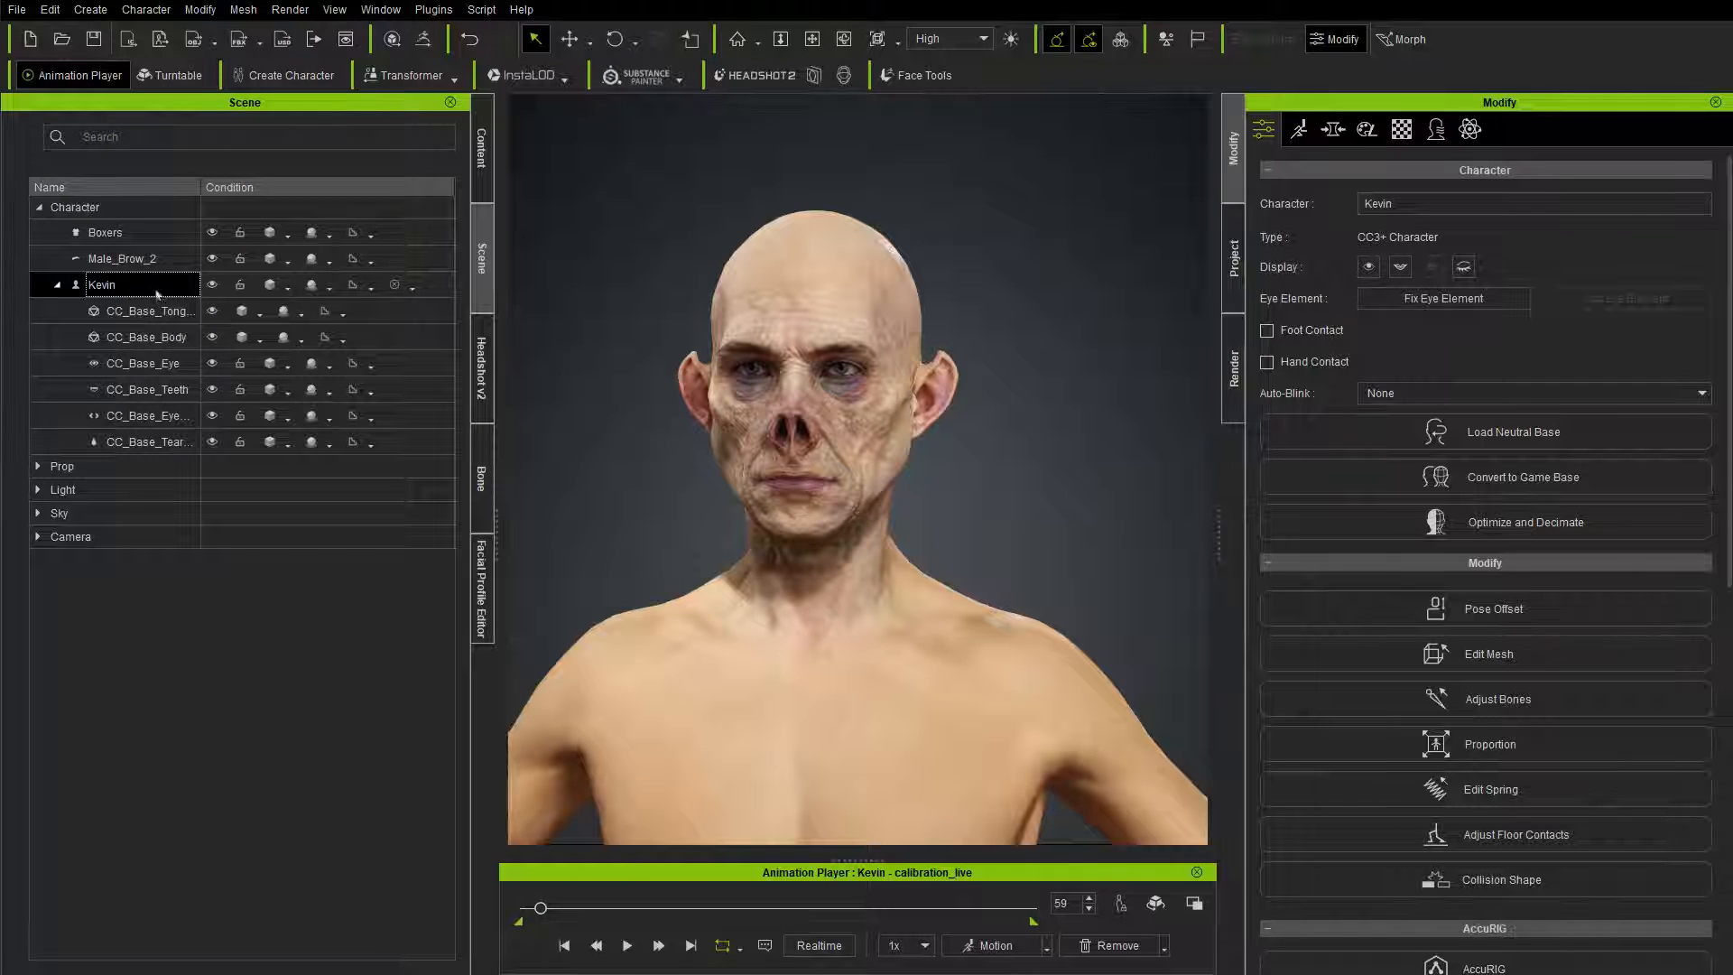
shift+click(164, 443)
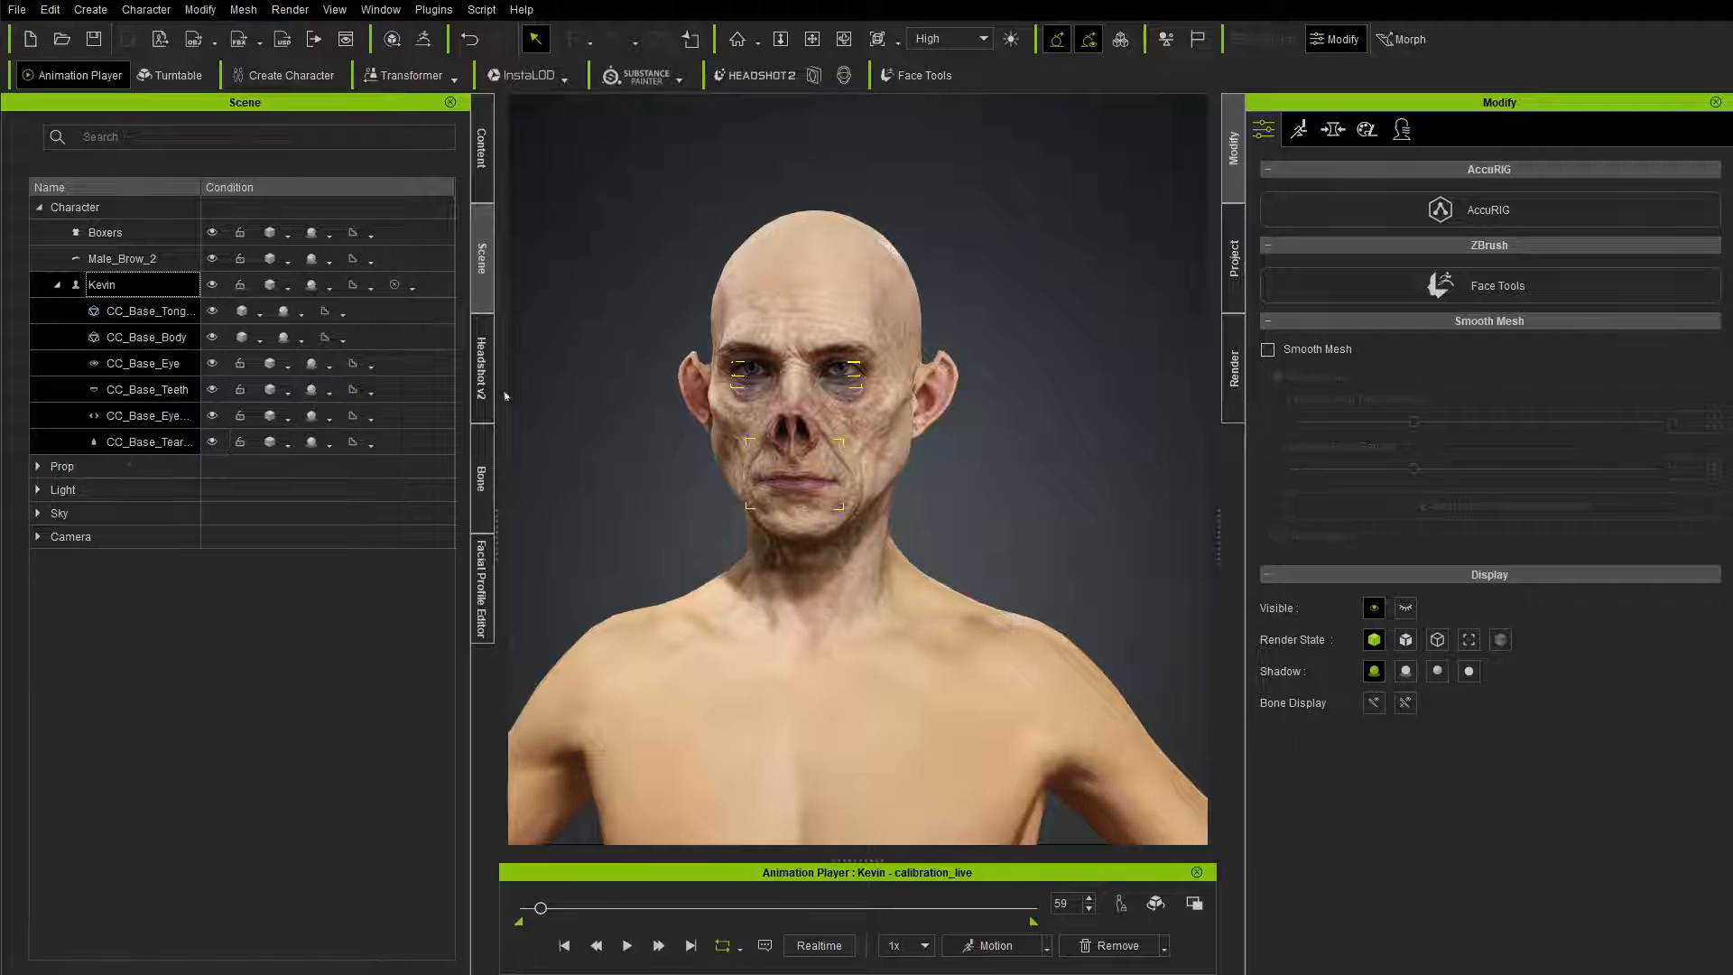
click(423, 39)
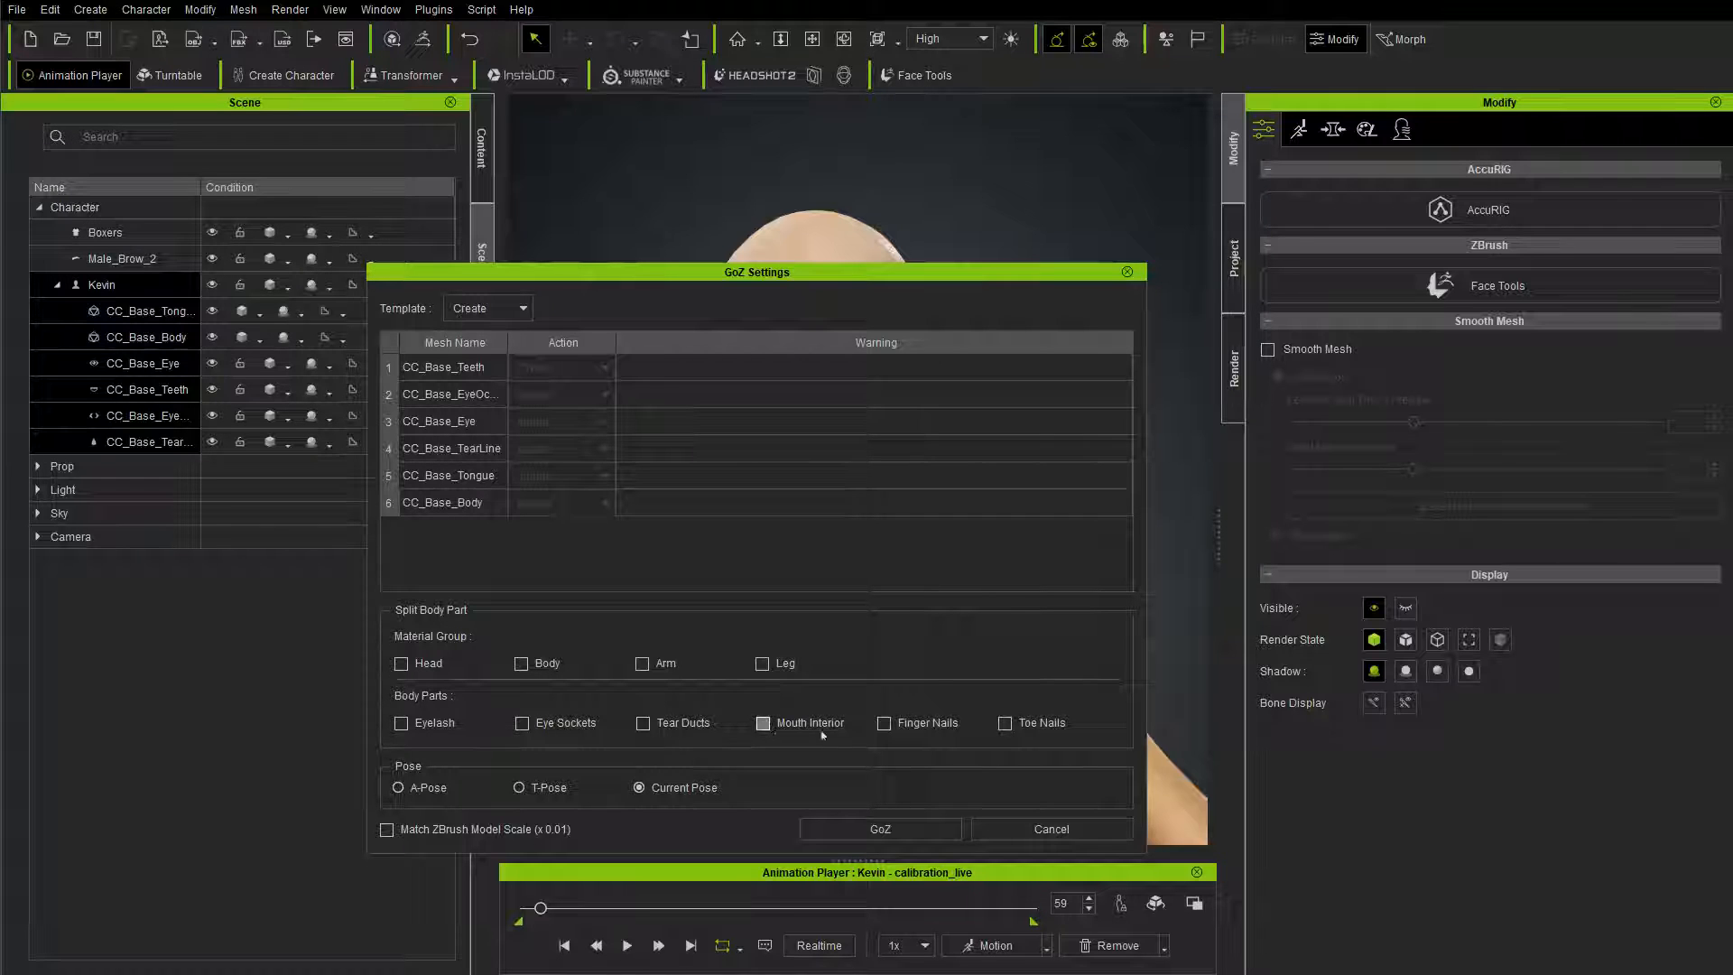
click(880, 828)
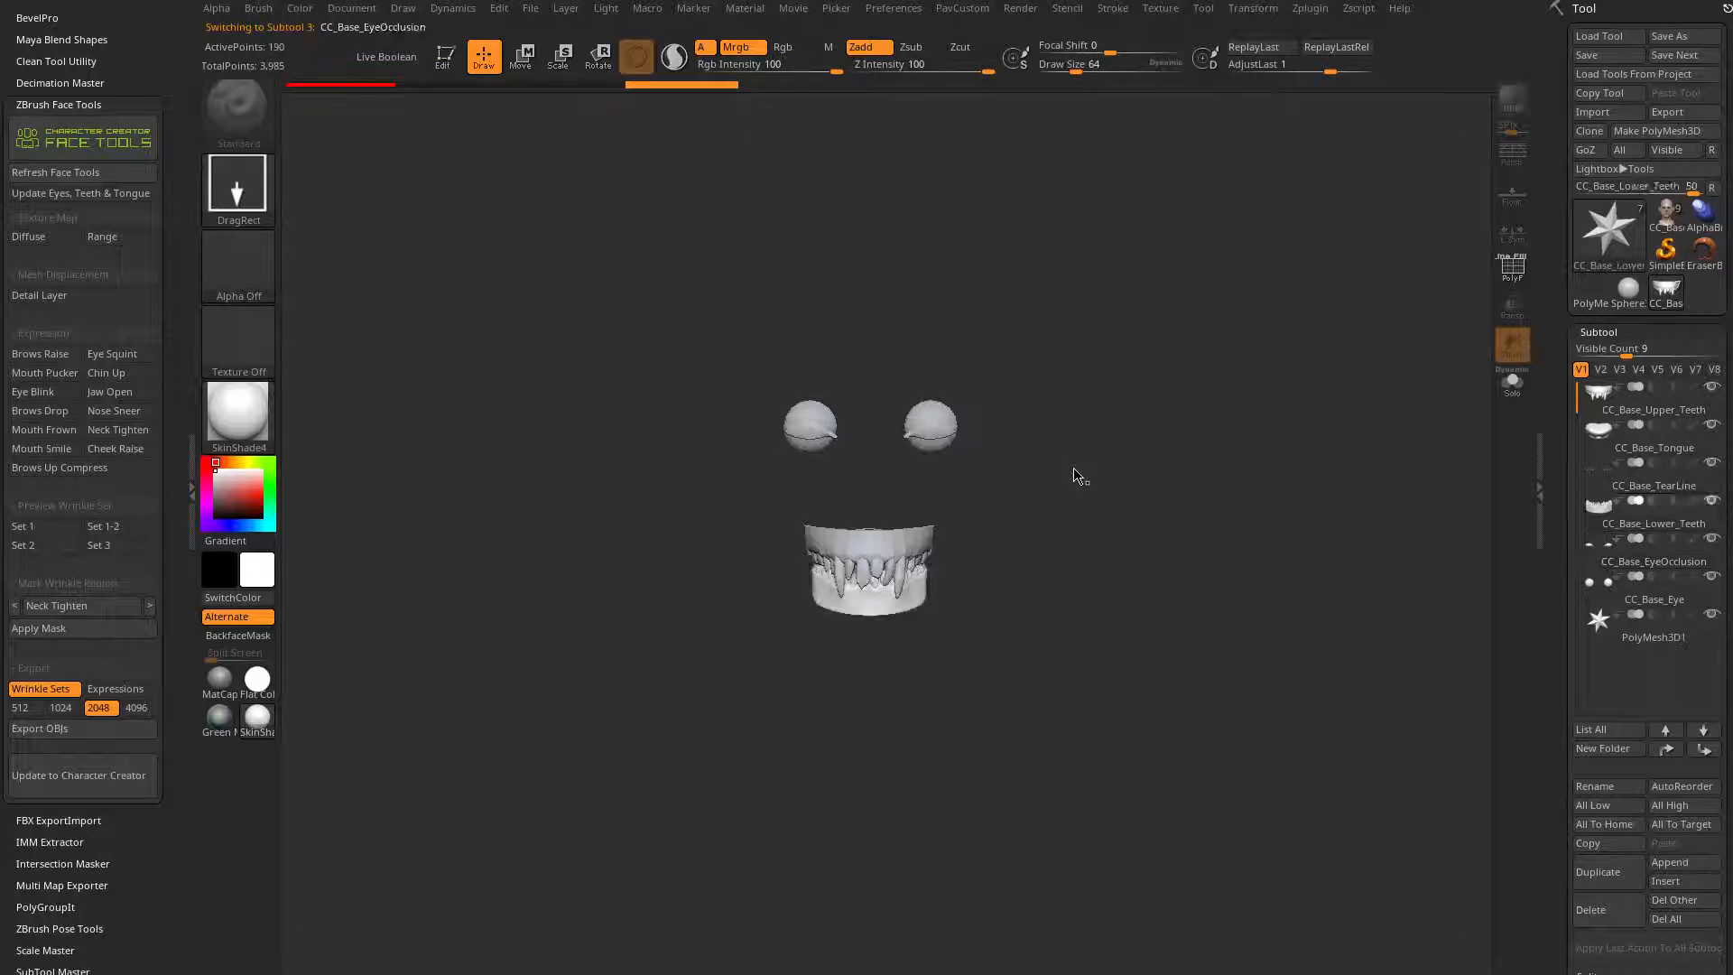
Step: Place the imported character in the ZBrush canvas and compare the CC_Base_Body tool with the textured CC_Base_SkinHead tool
drag(1218, 418, 1186, 233)
key(s)
drag(1028, 353, 1004, 432)
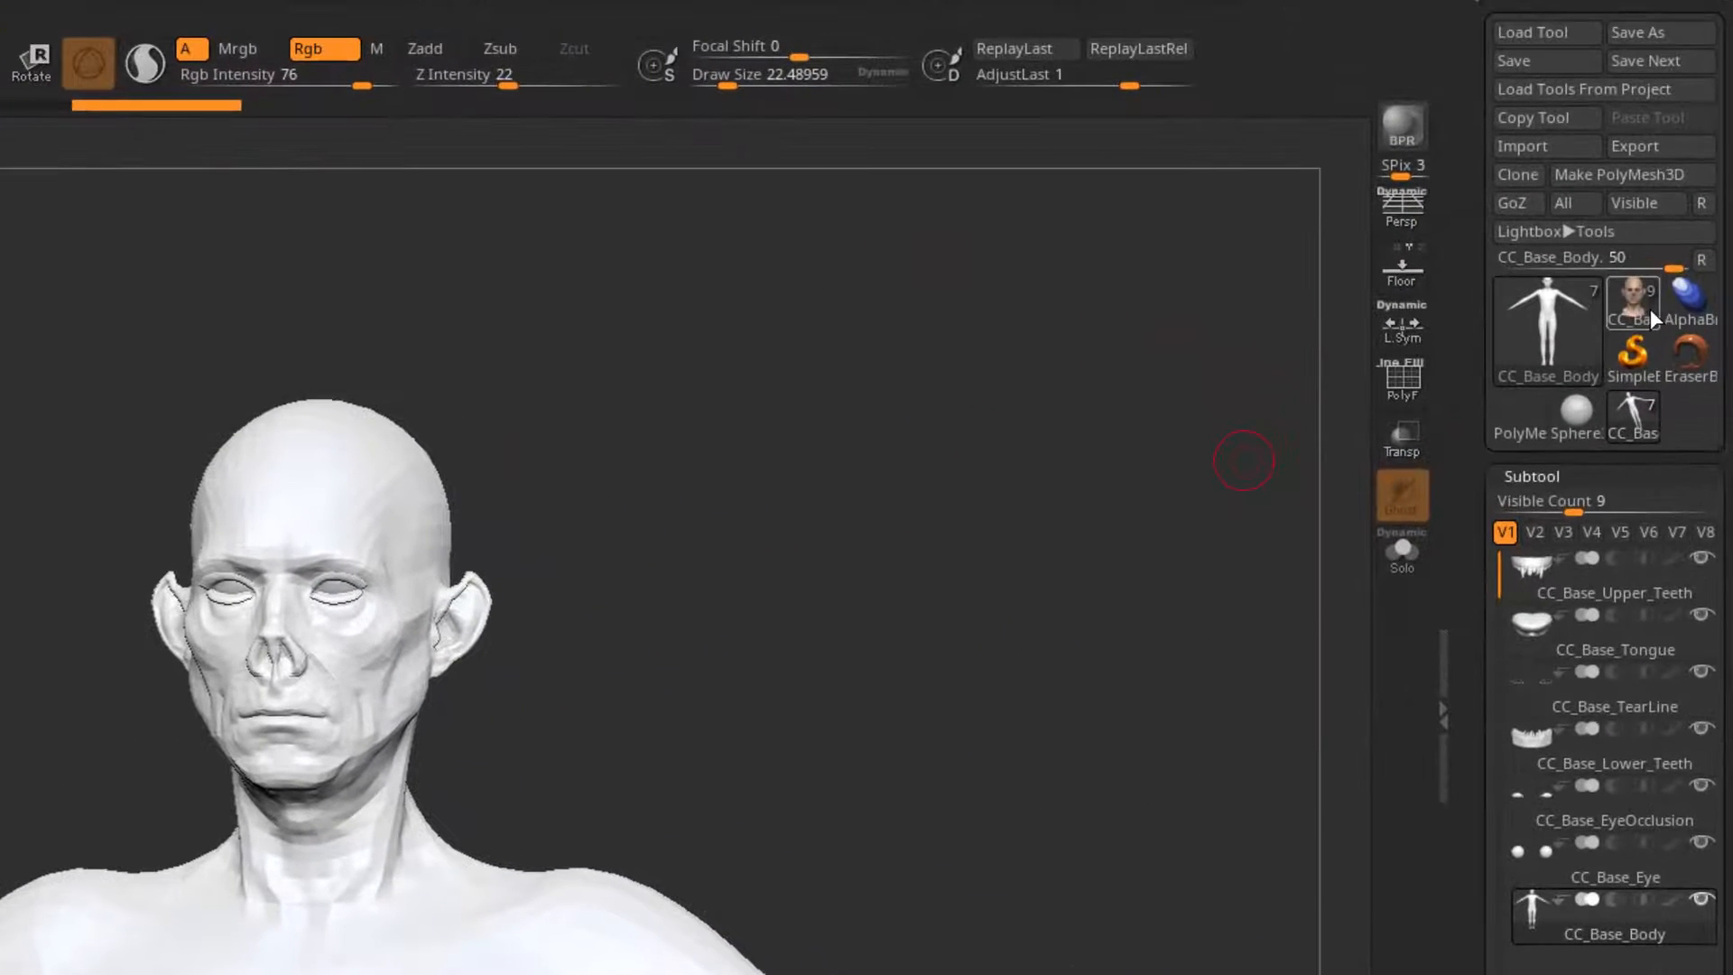
click(1644, 311)
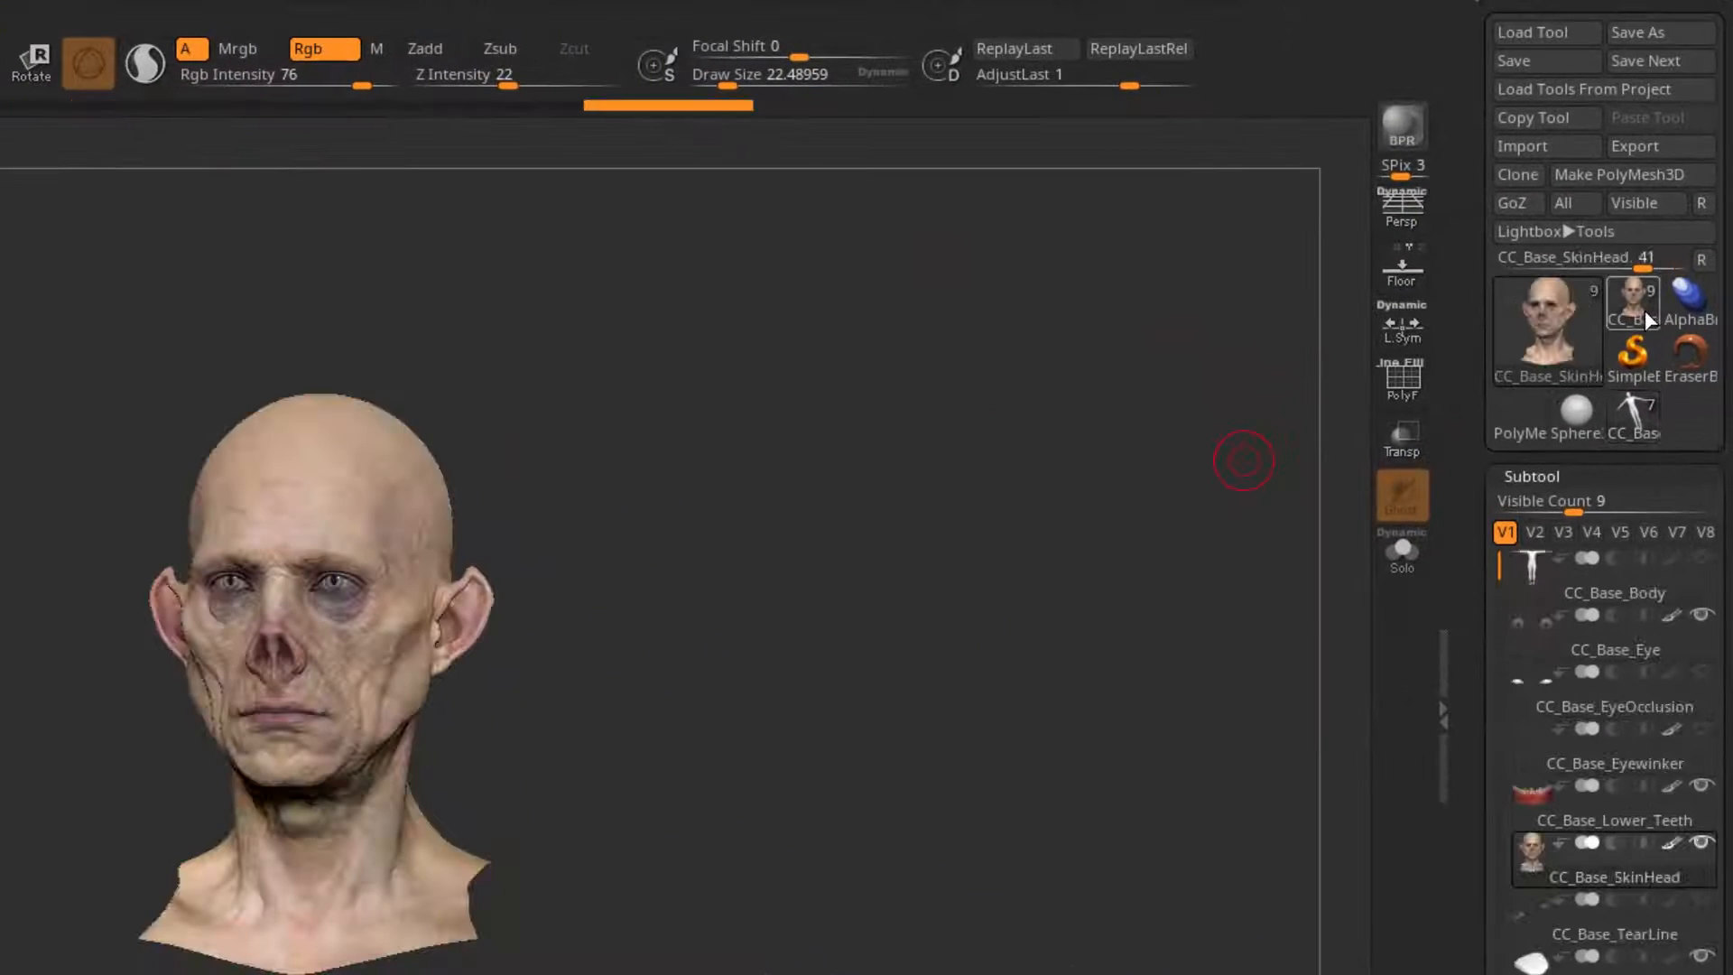
click(1641, 424)
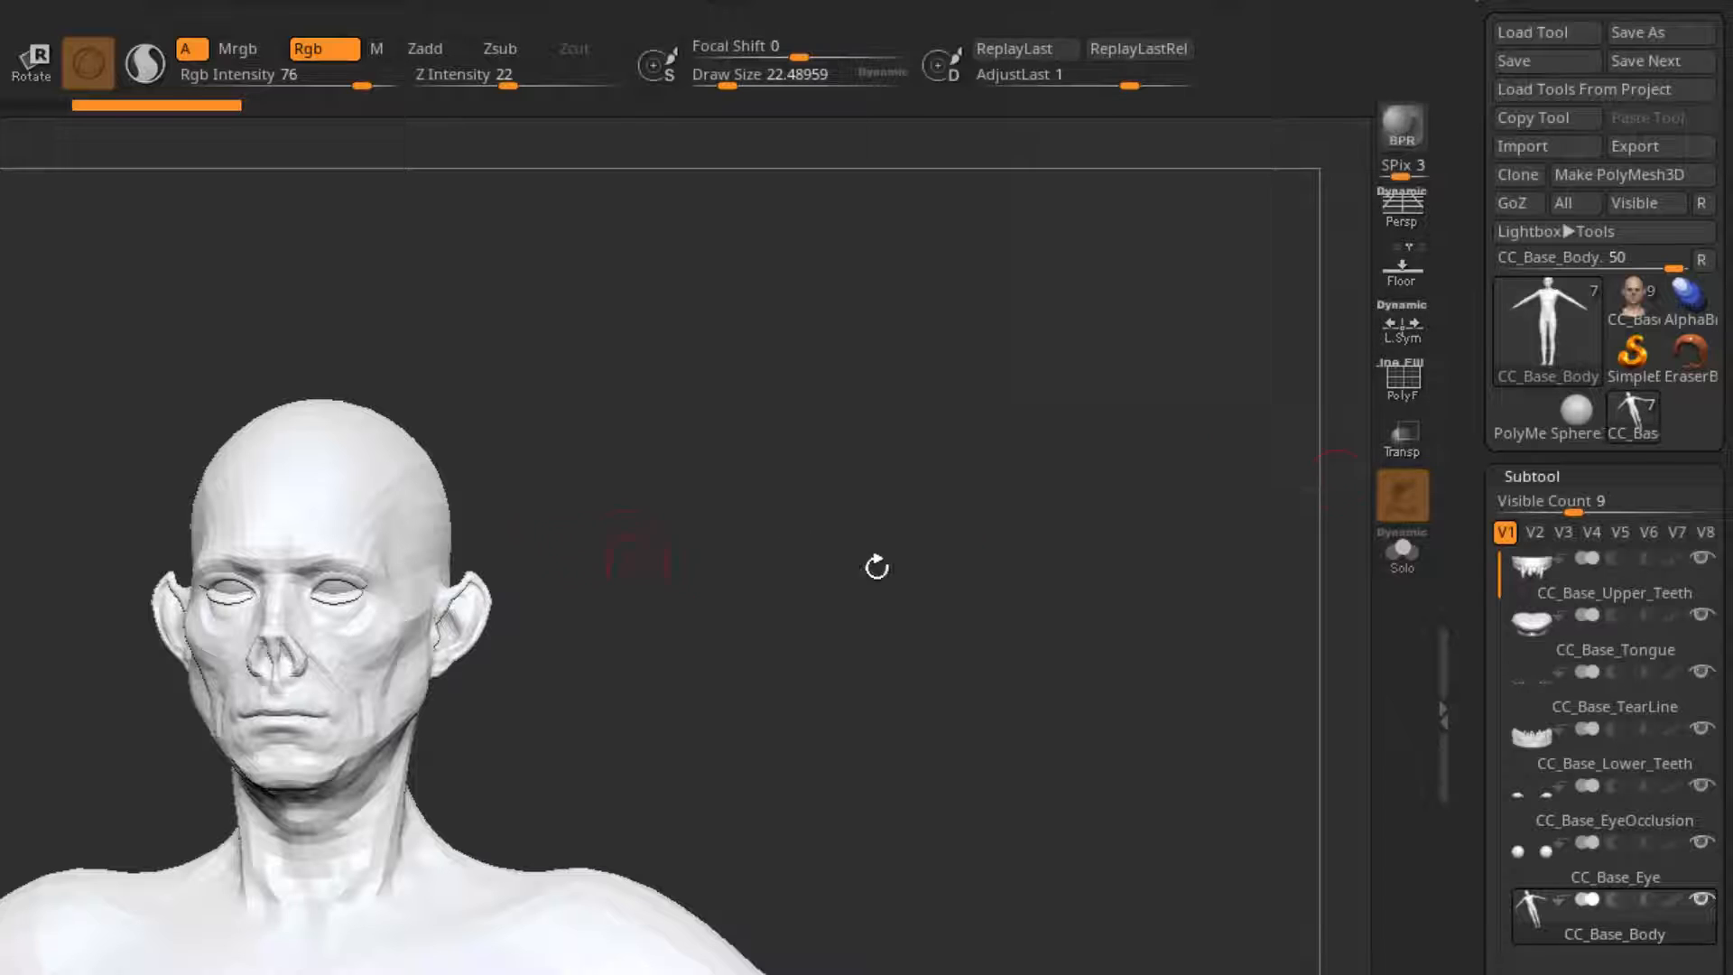
click(1642, 311)
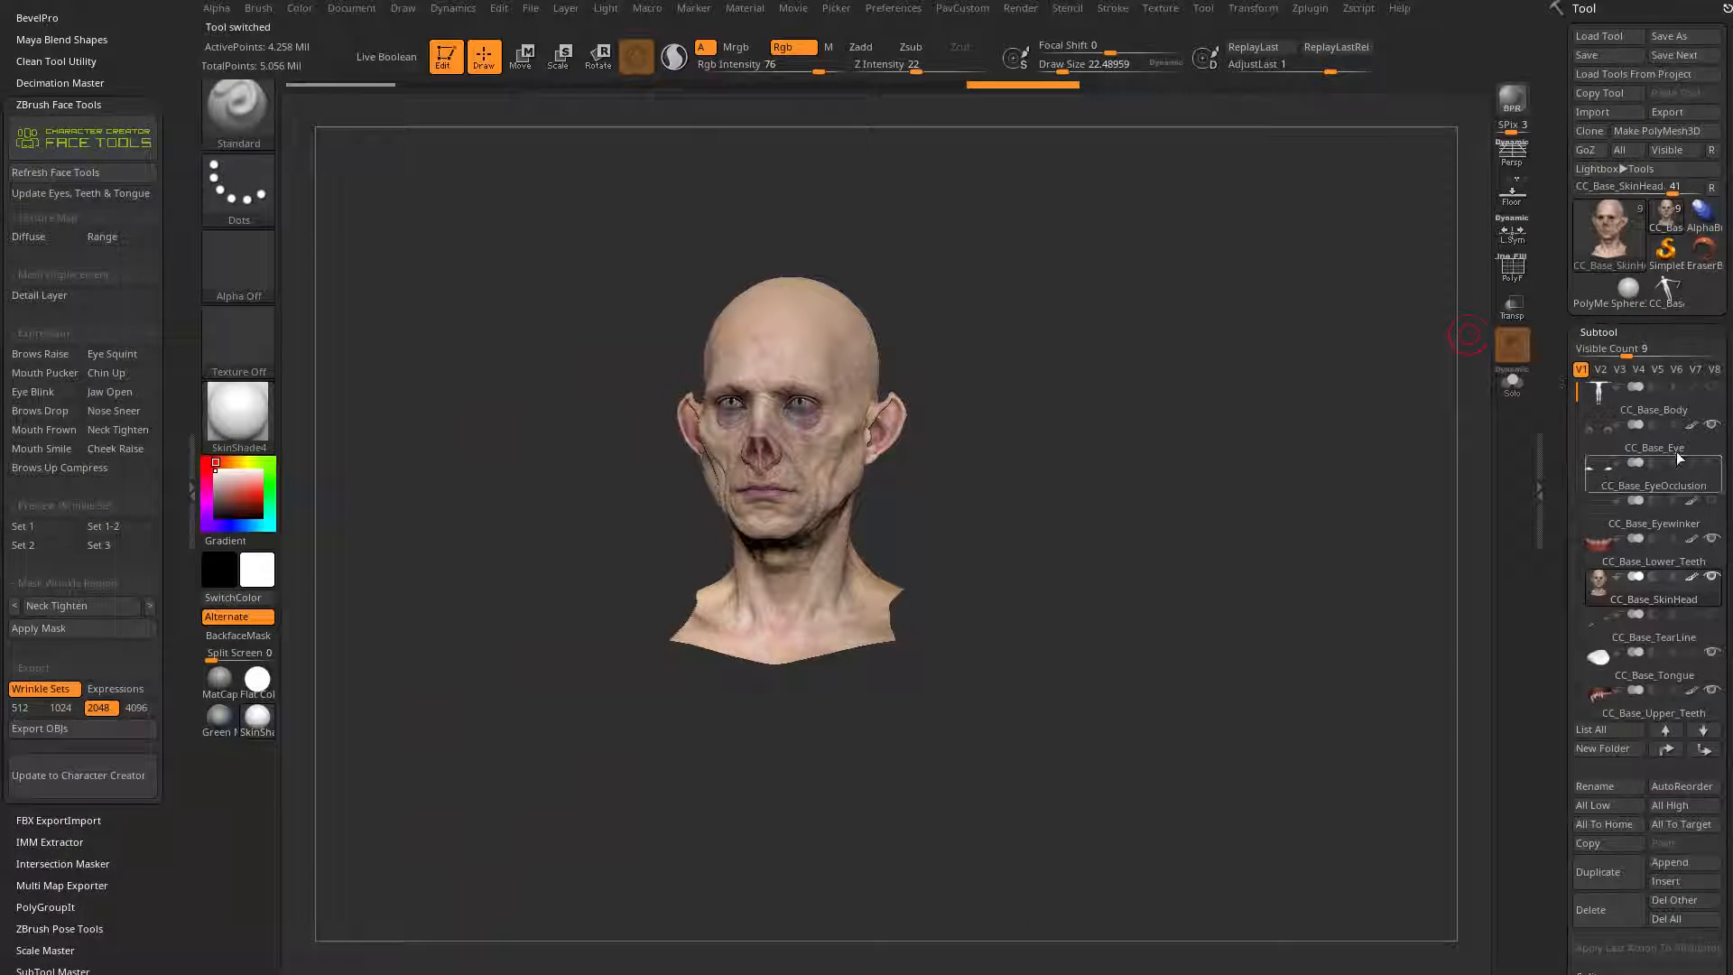
drag(1088, 440, 1045, 443)
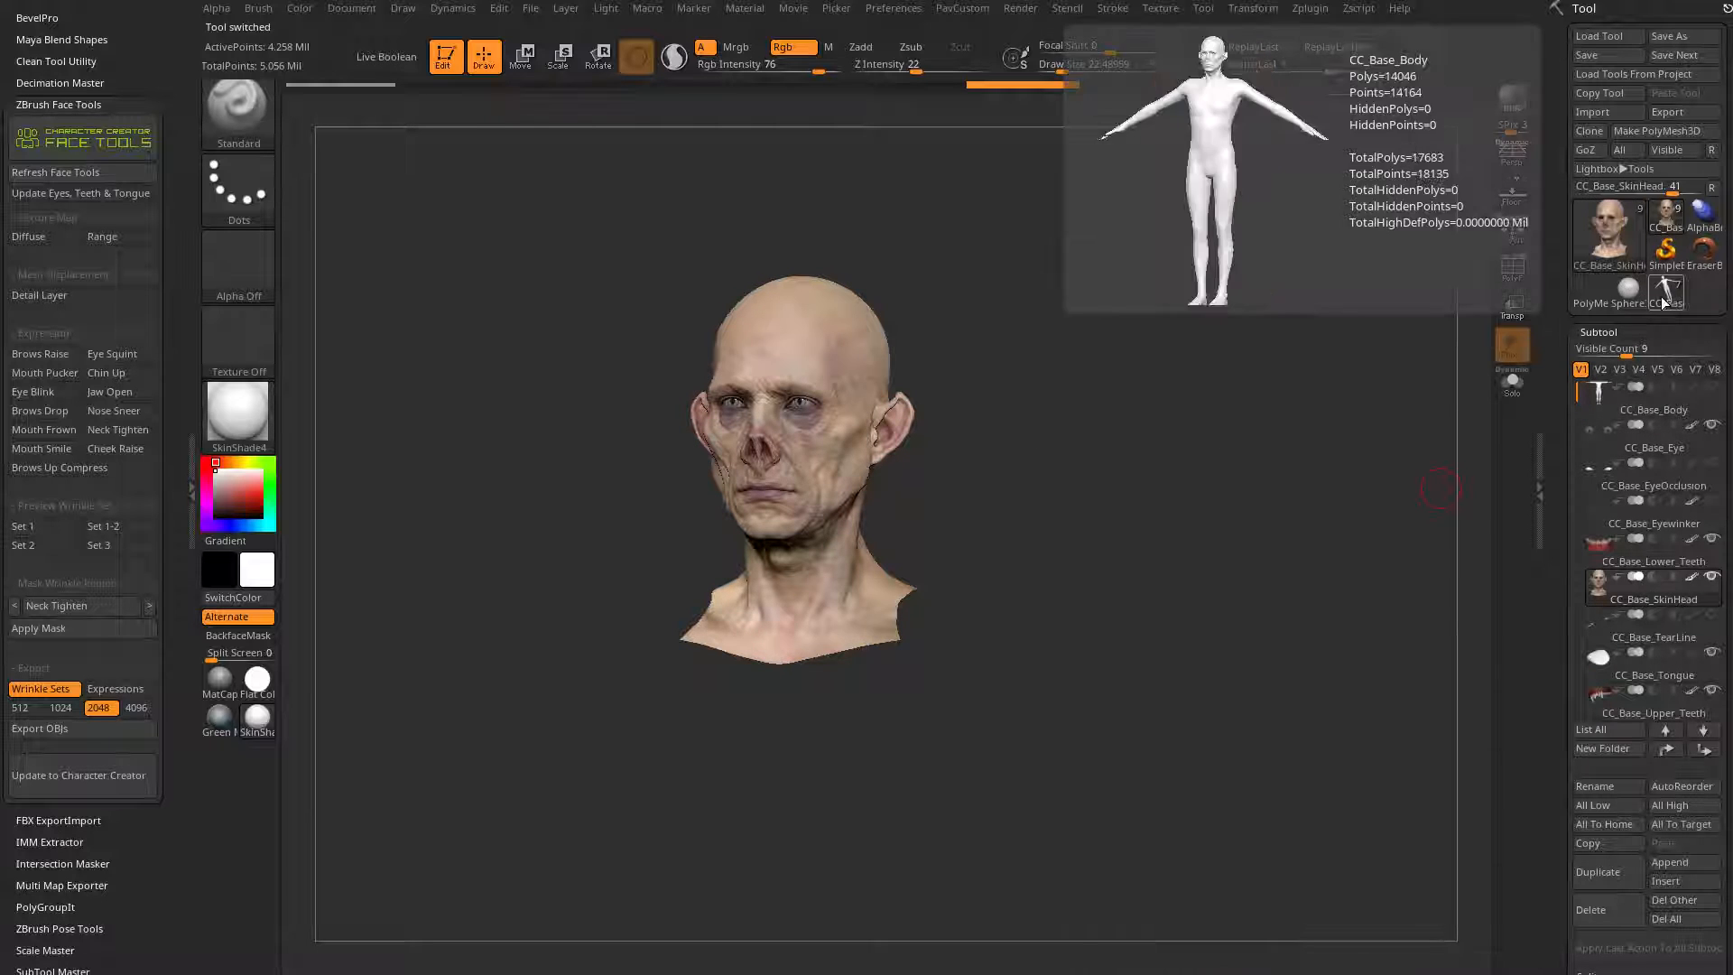
Step: Show the polyframe on the CC_Base_Body tool and examine its polygroups, mesh and geometry subdivision options
click(1661, 300)
drag(1192, 415, 1314, 335)
click(1512, 271)
drag(1435, 311, 1308, 339)
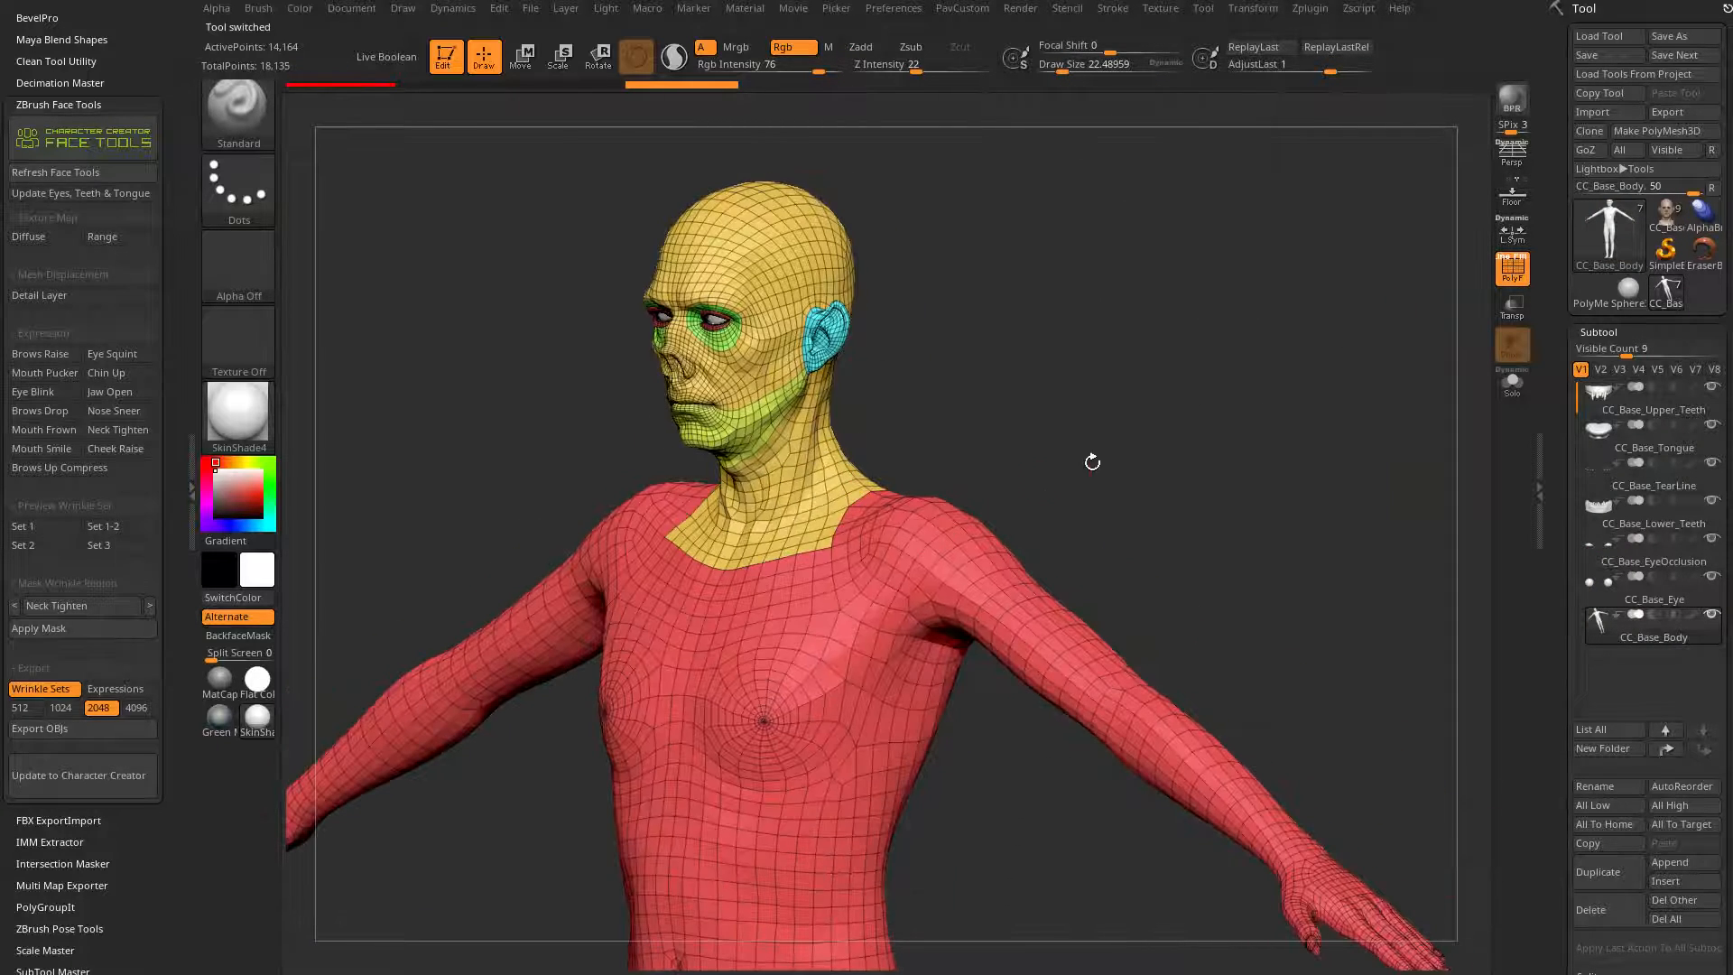
drag(1092, 462, 1145, 421)
alt+drag(1162, 510, 1189, 358)
drag(1566, 894, 1566, 27)
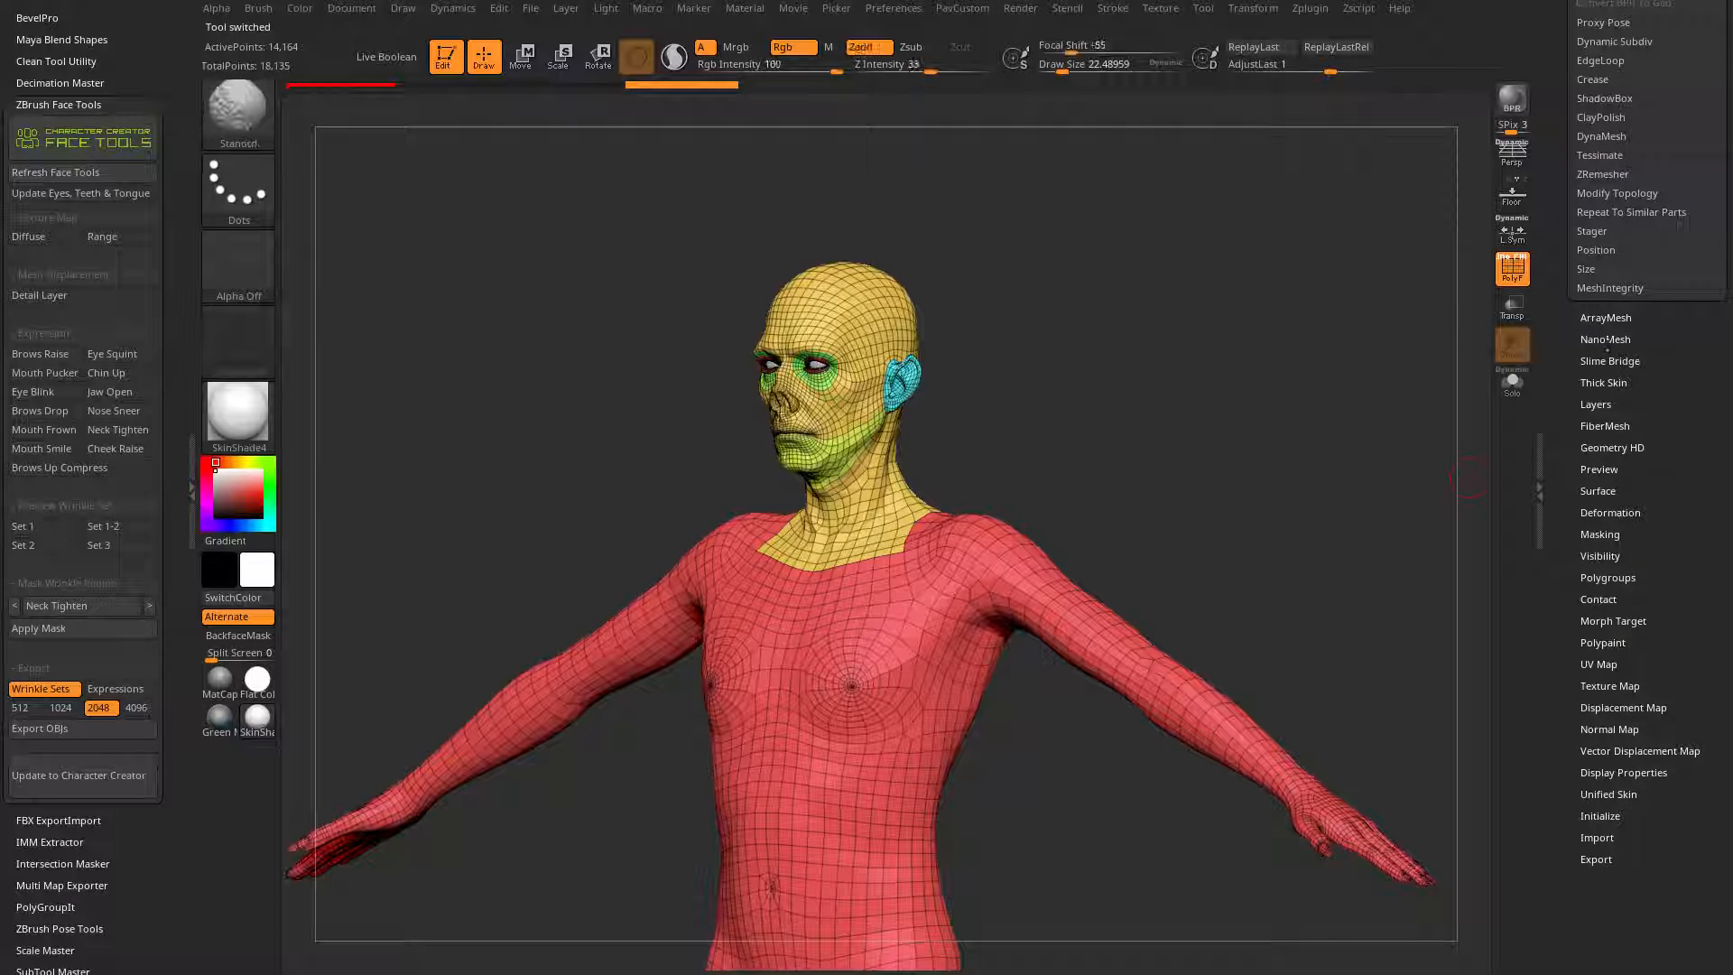
drag(1570, 363, 1570, 649)
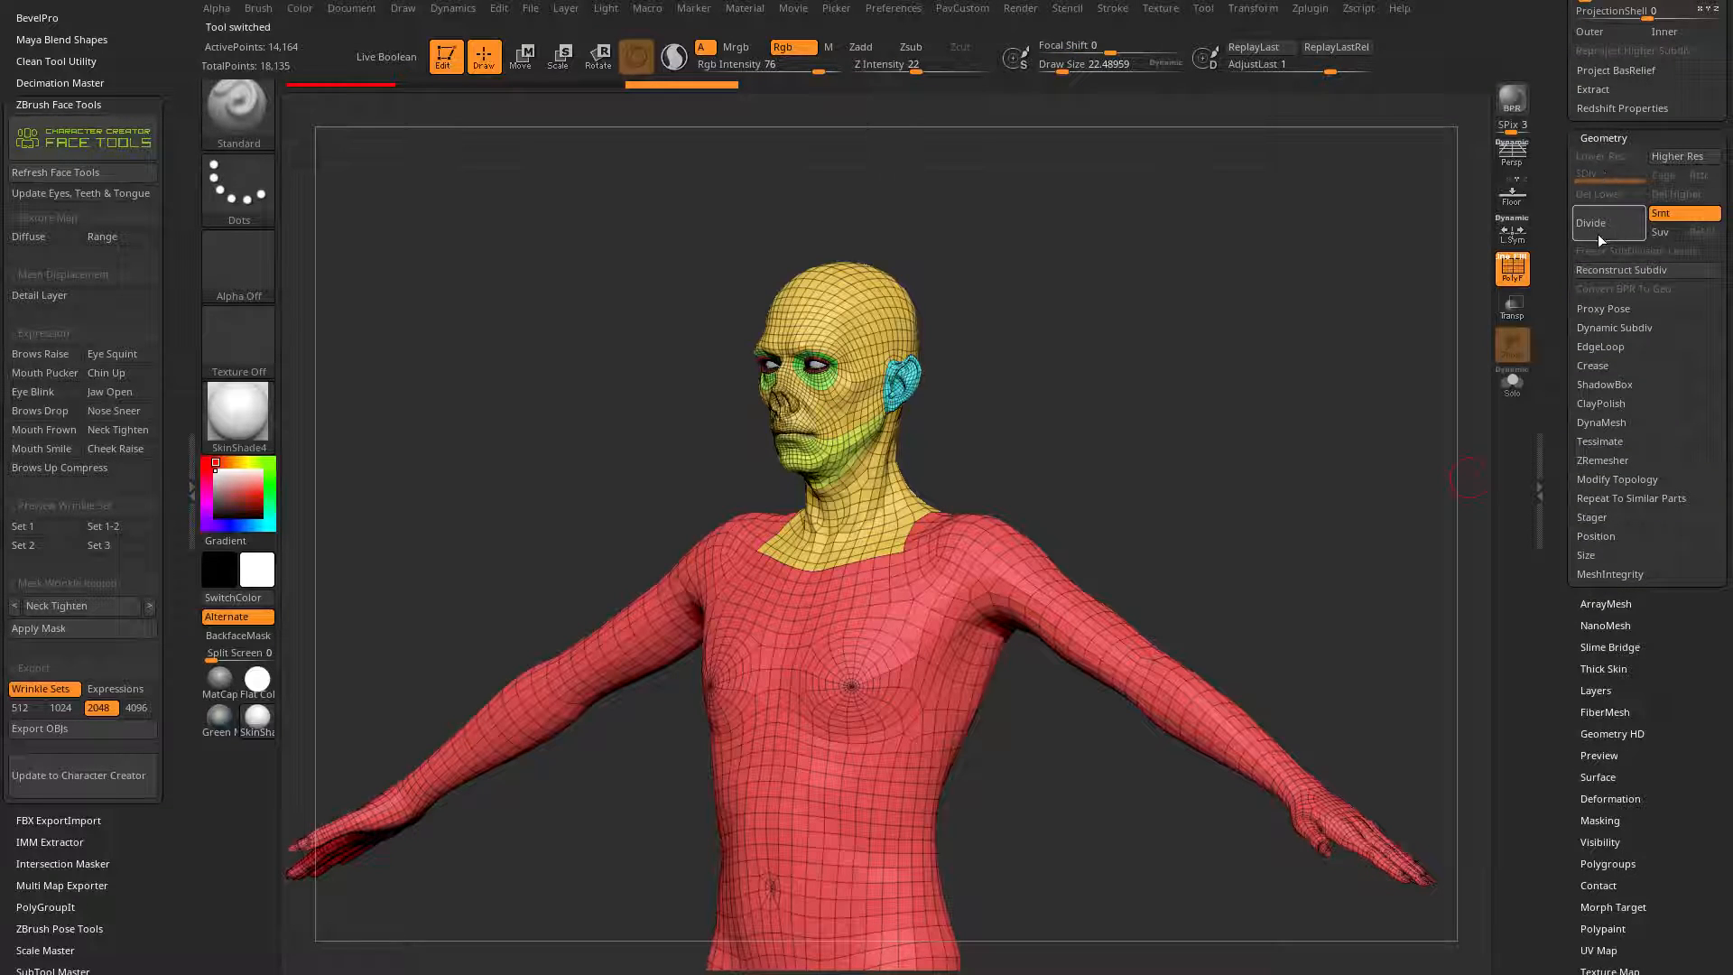
drag(1544, 239, 1544, 414)
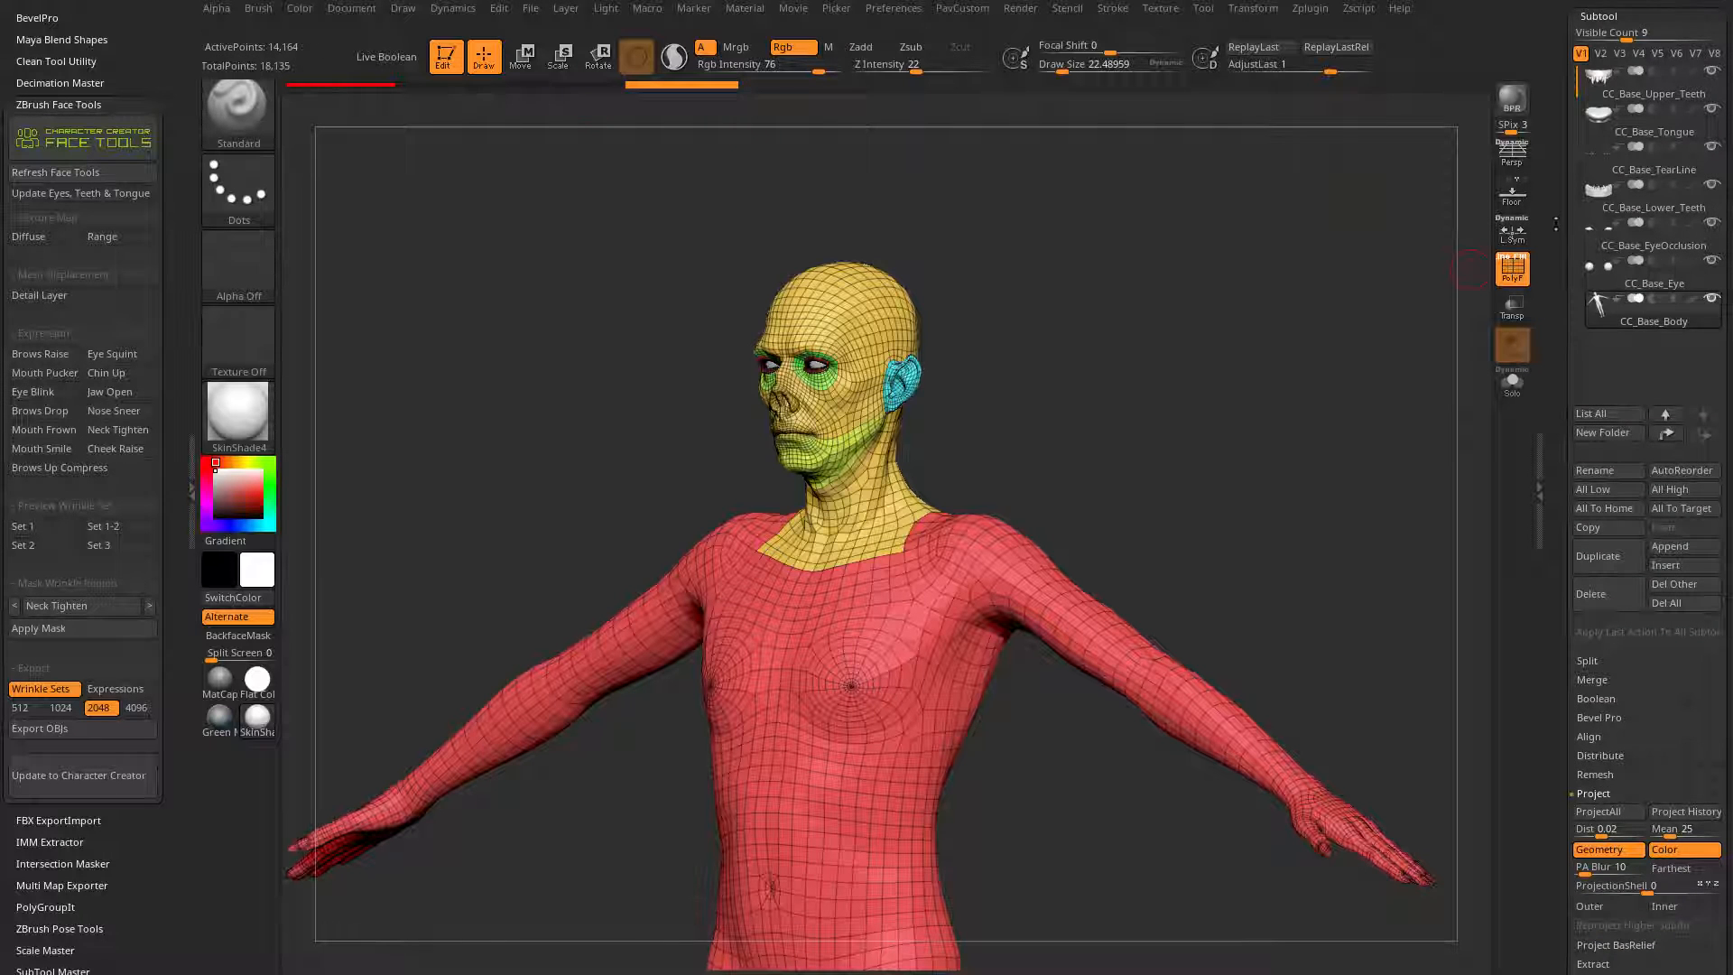
drag(1615, 362, 1616, 679)
Step: Switch to the CC_Base_SkinHead tool, turn off the polyframe and delete its older undo history
click(1669, 225)
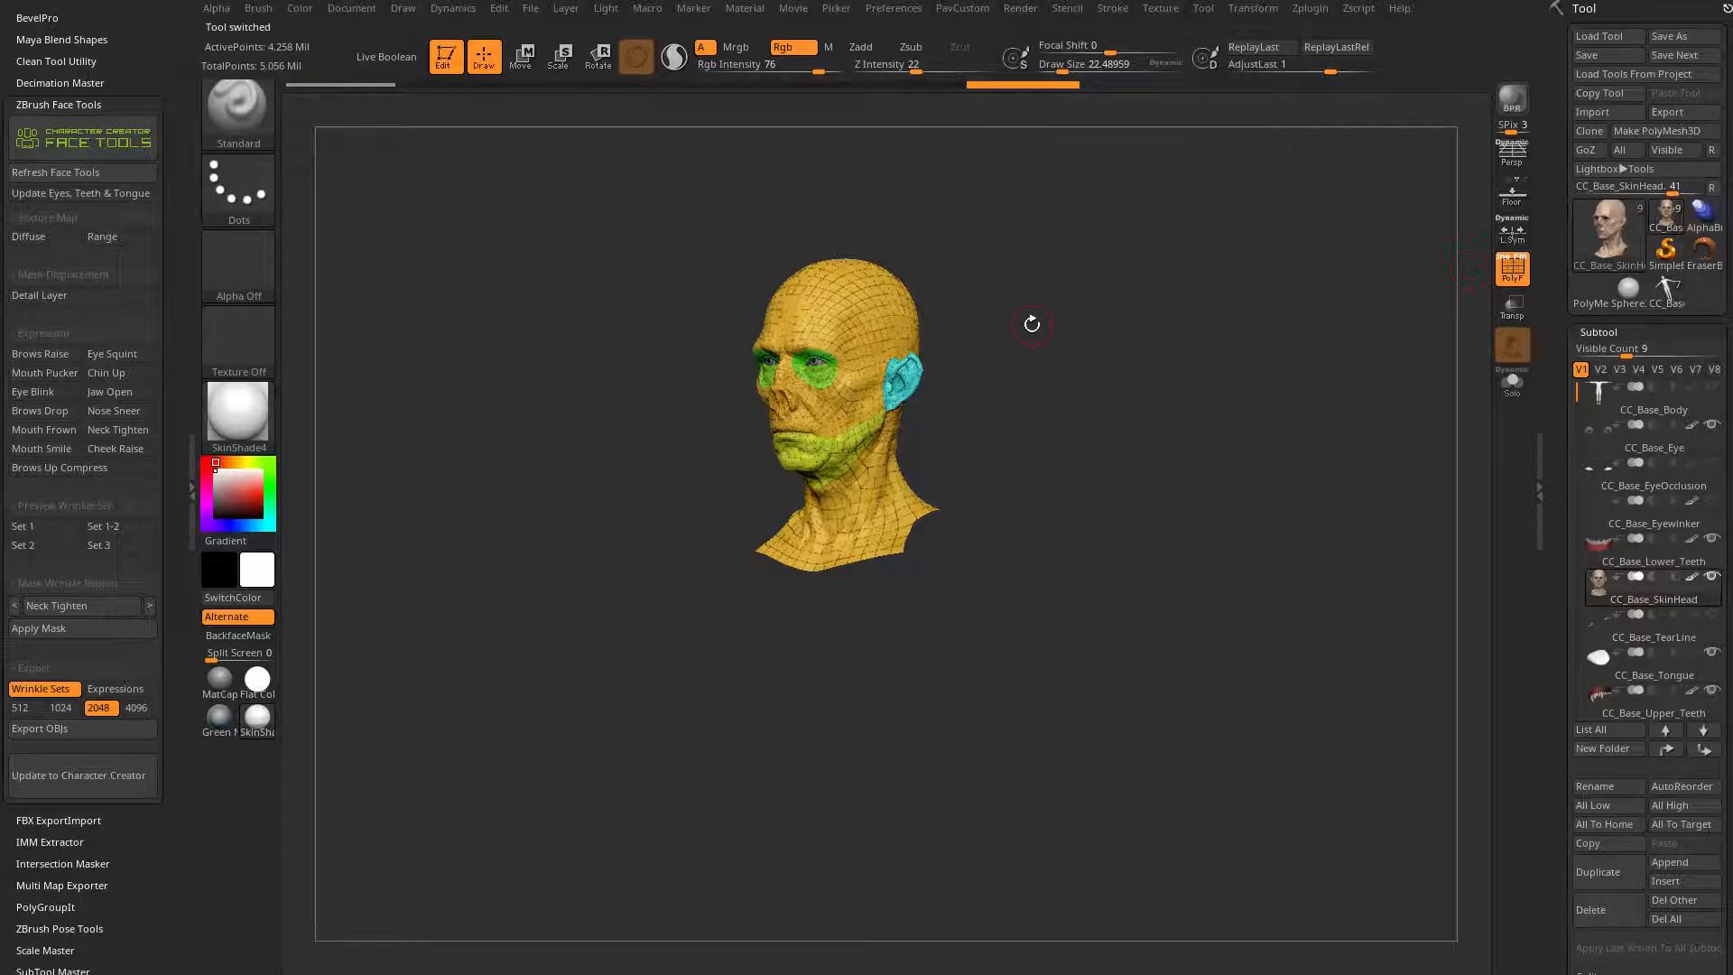
drag(1052, 314, 1254, 328)
click(1513, 268)
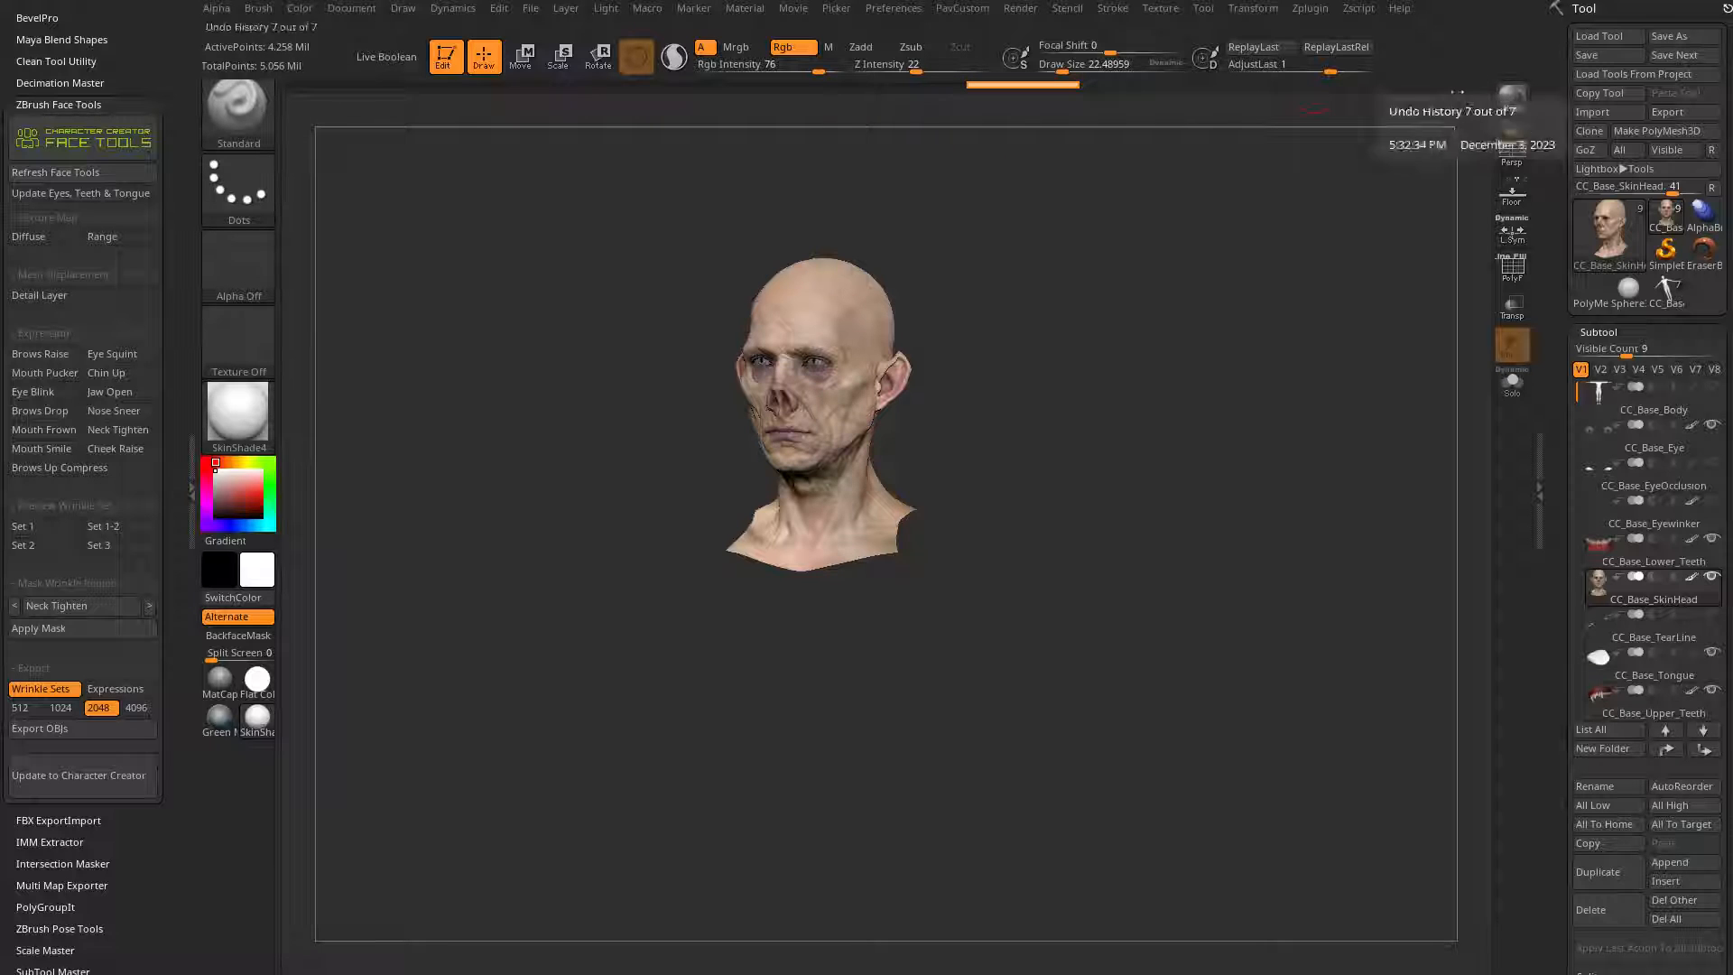
click(498, 9)
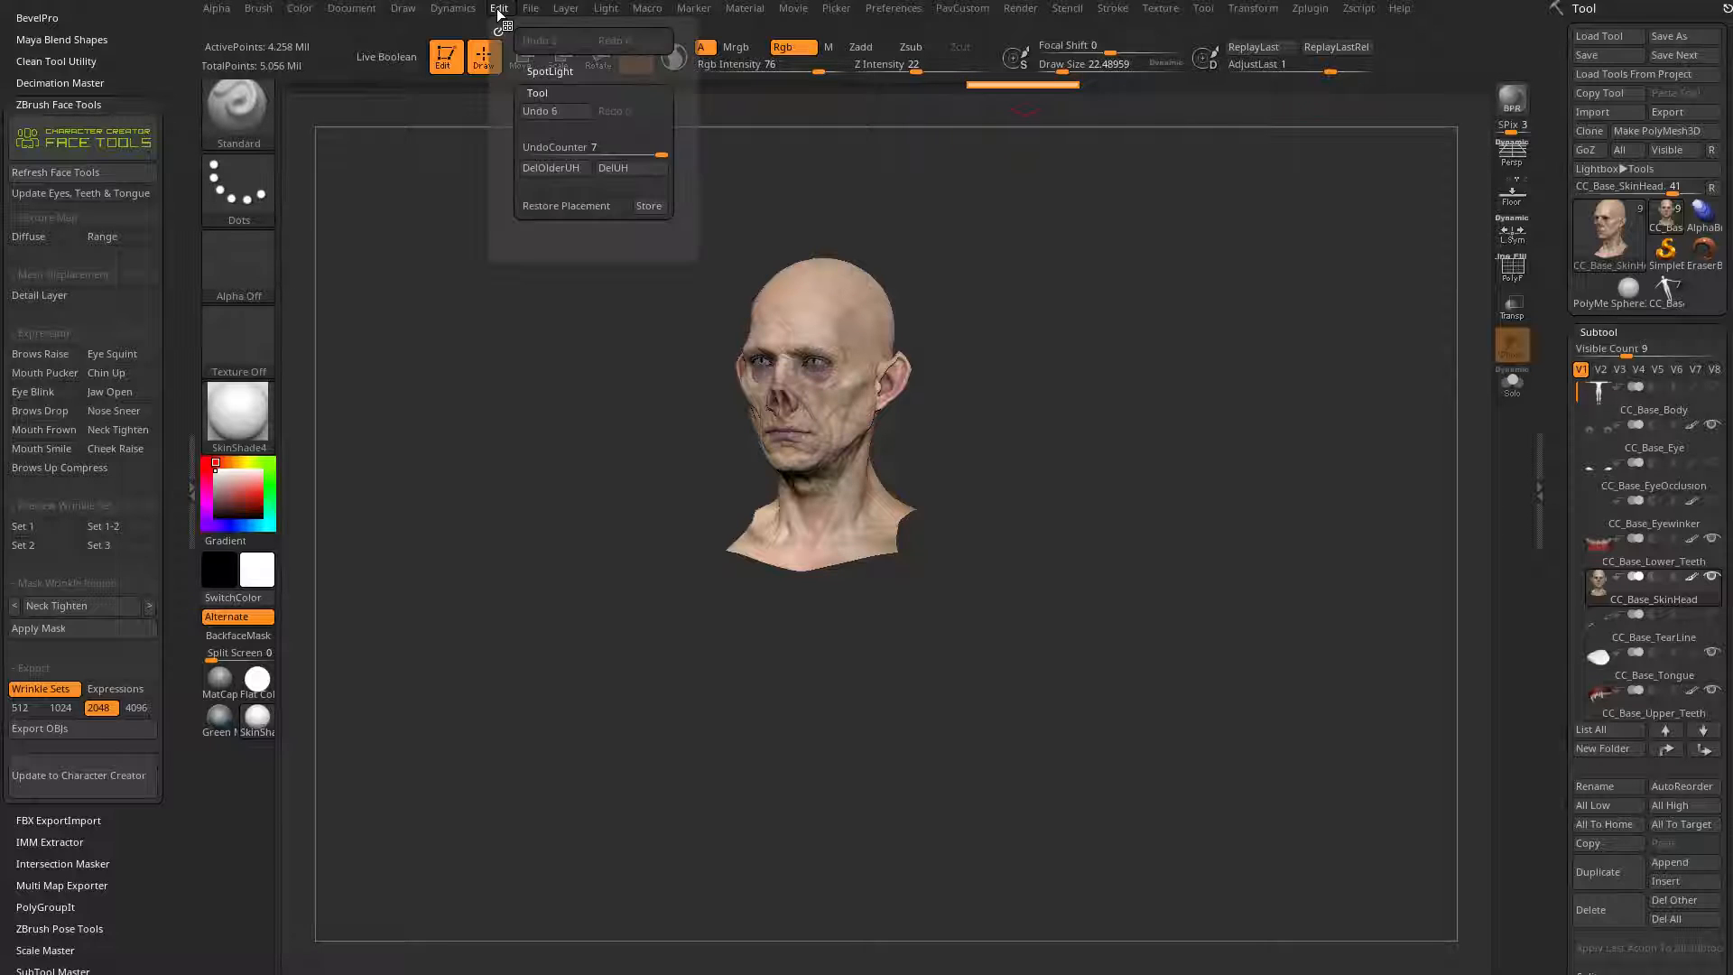
click(559, 172)
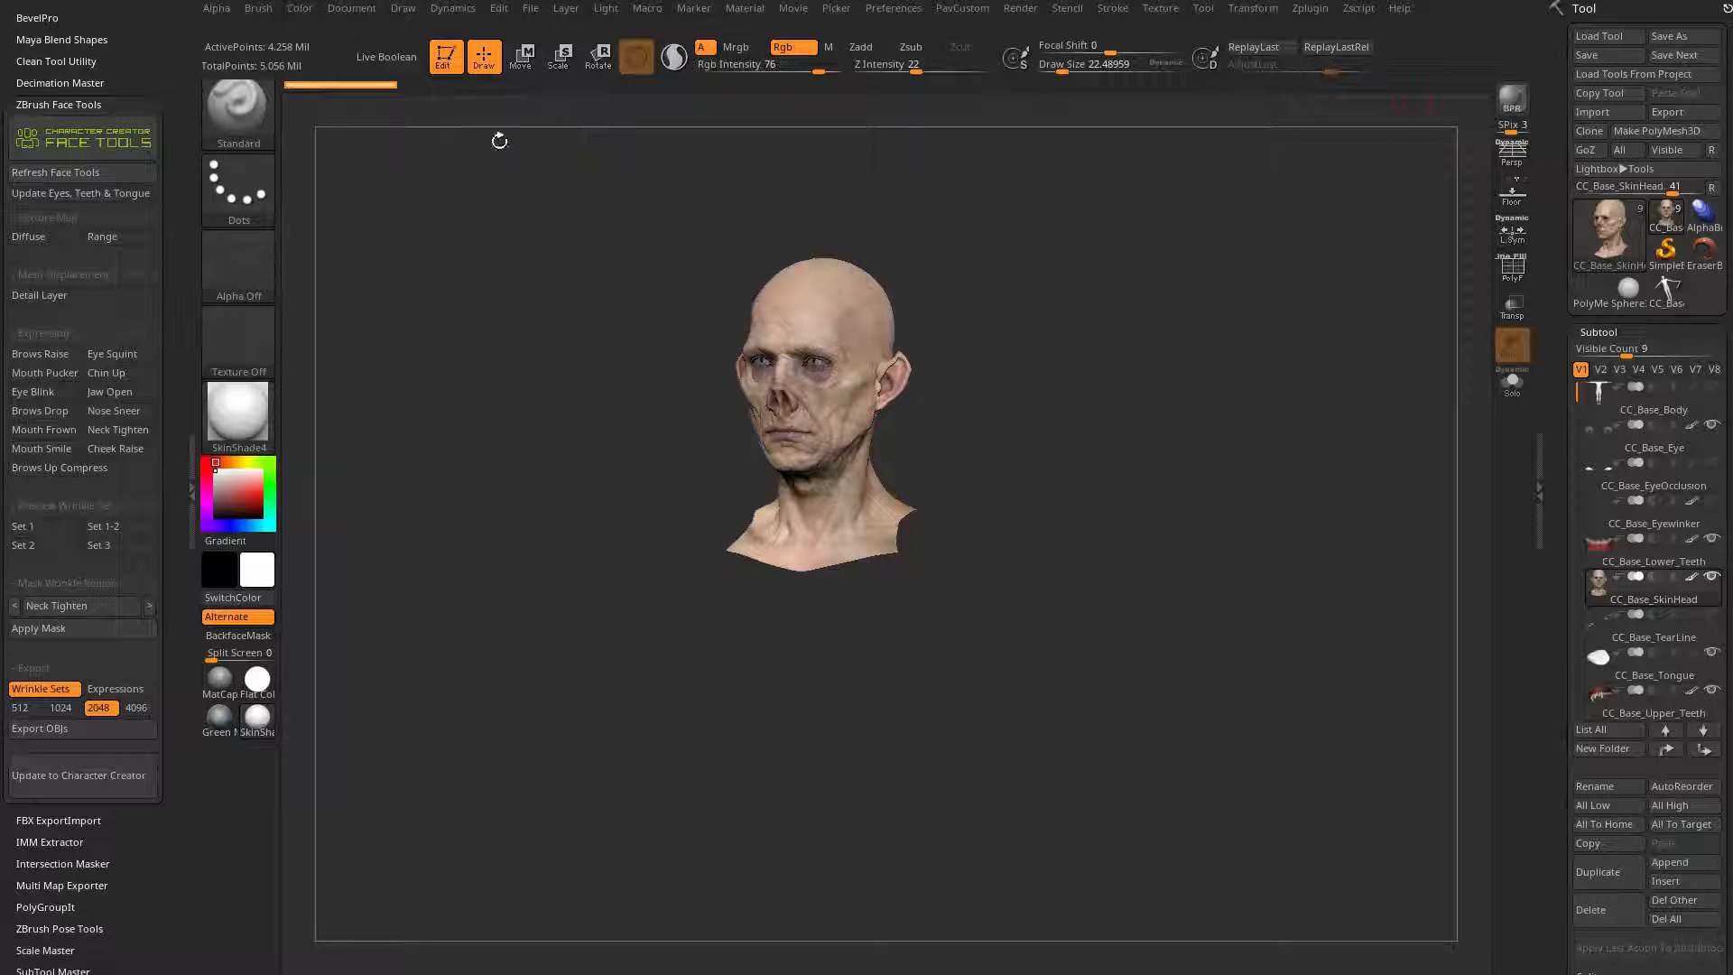
ctrl+click(371, 90)
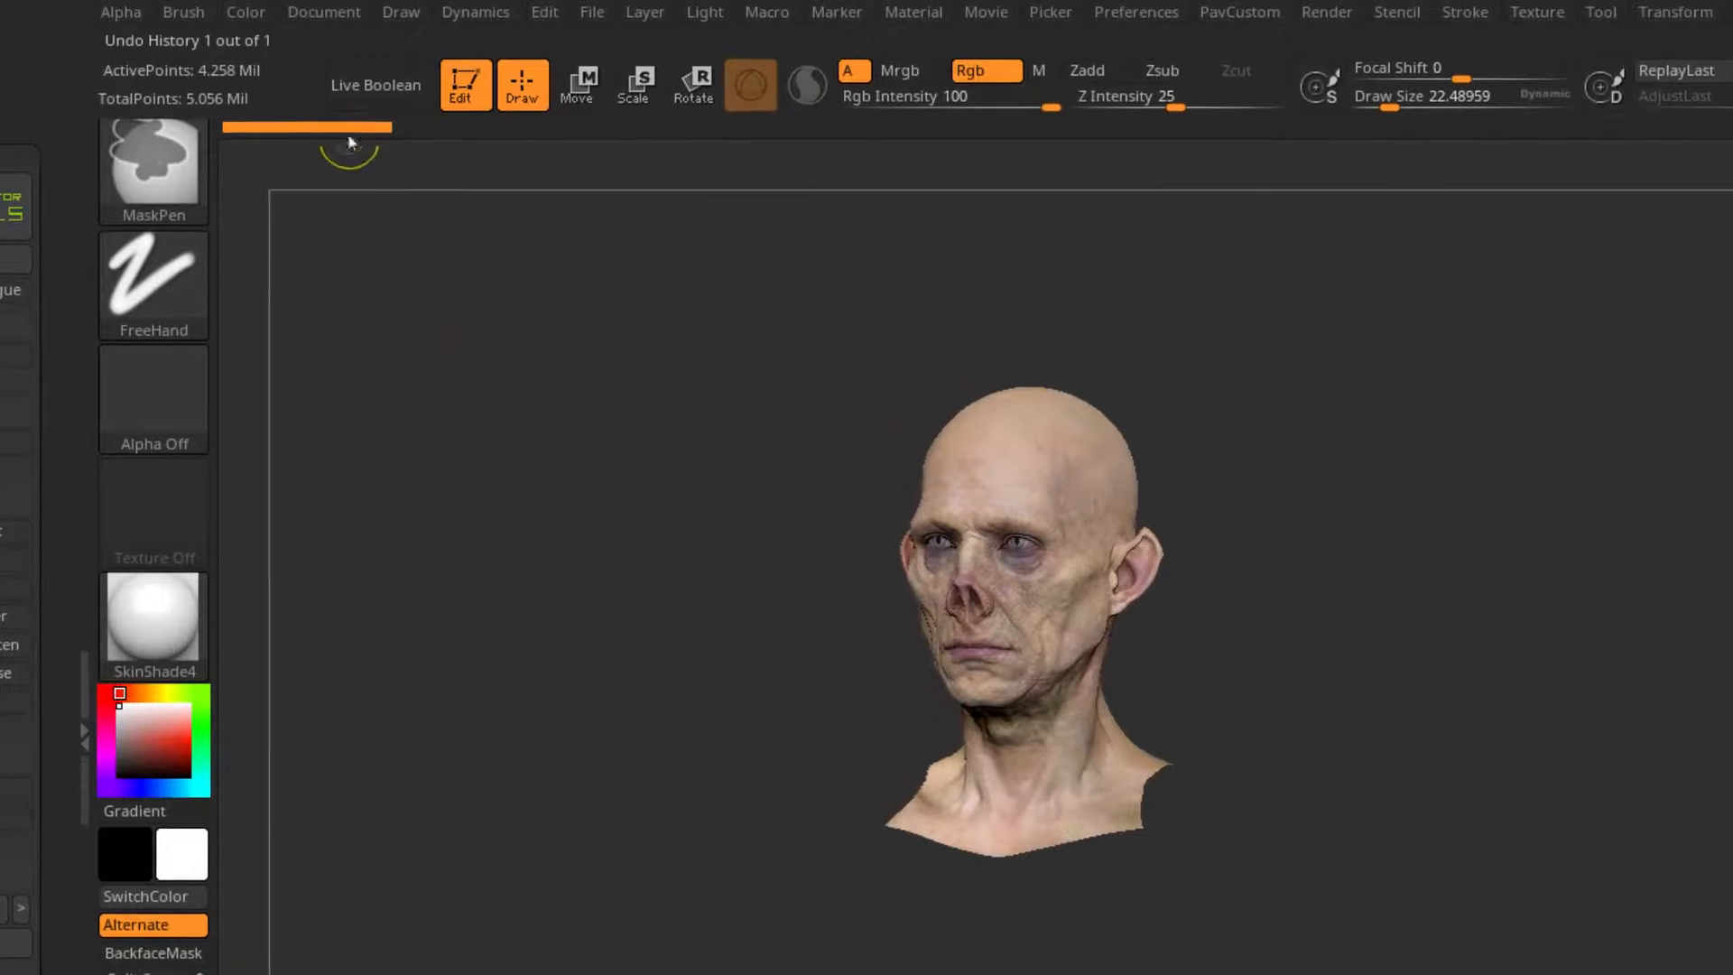
Step: Examine the face, ears and neck of the detailed head sculpt up close from several angles
mouse_move(1263, 603)
alt+mouse_down()
mouse_move(1575, 697)
mouse_move(1358, 653)
alt+mouse_up()
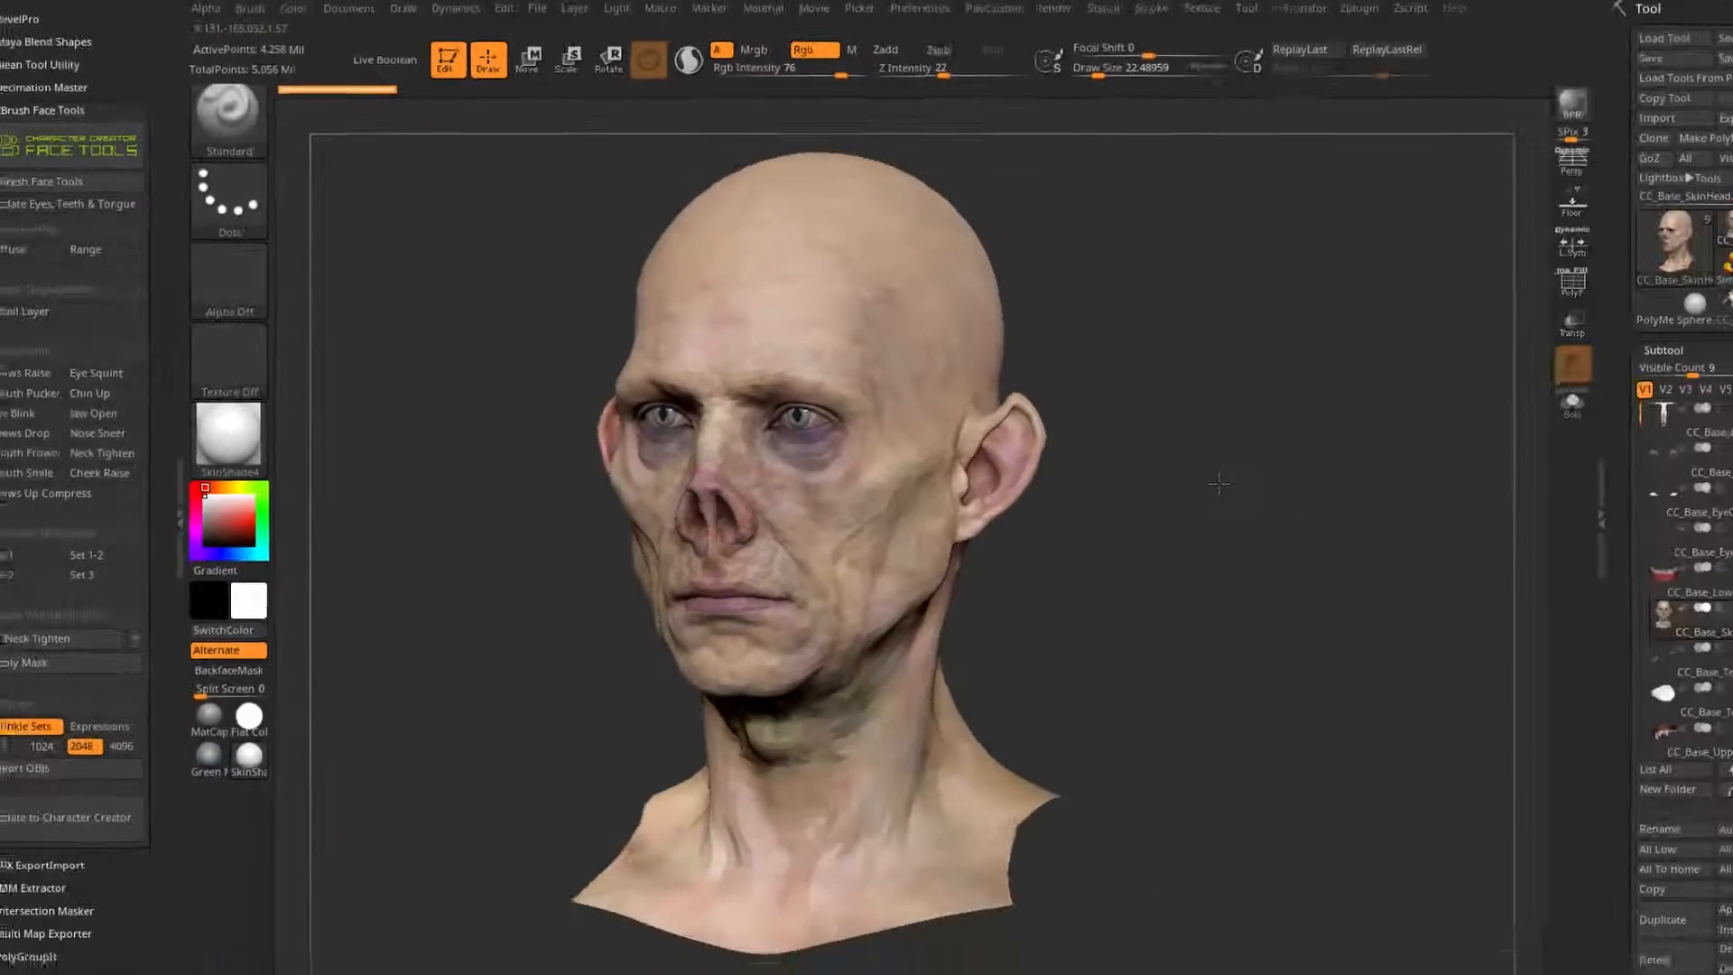
mouse_move(1041, 435)
mouse_down()
mouse_move(1276, 337)
mouse_move(1194, 320)
mouse_up()
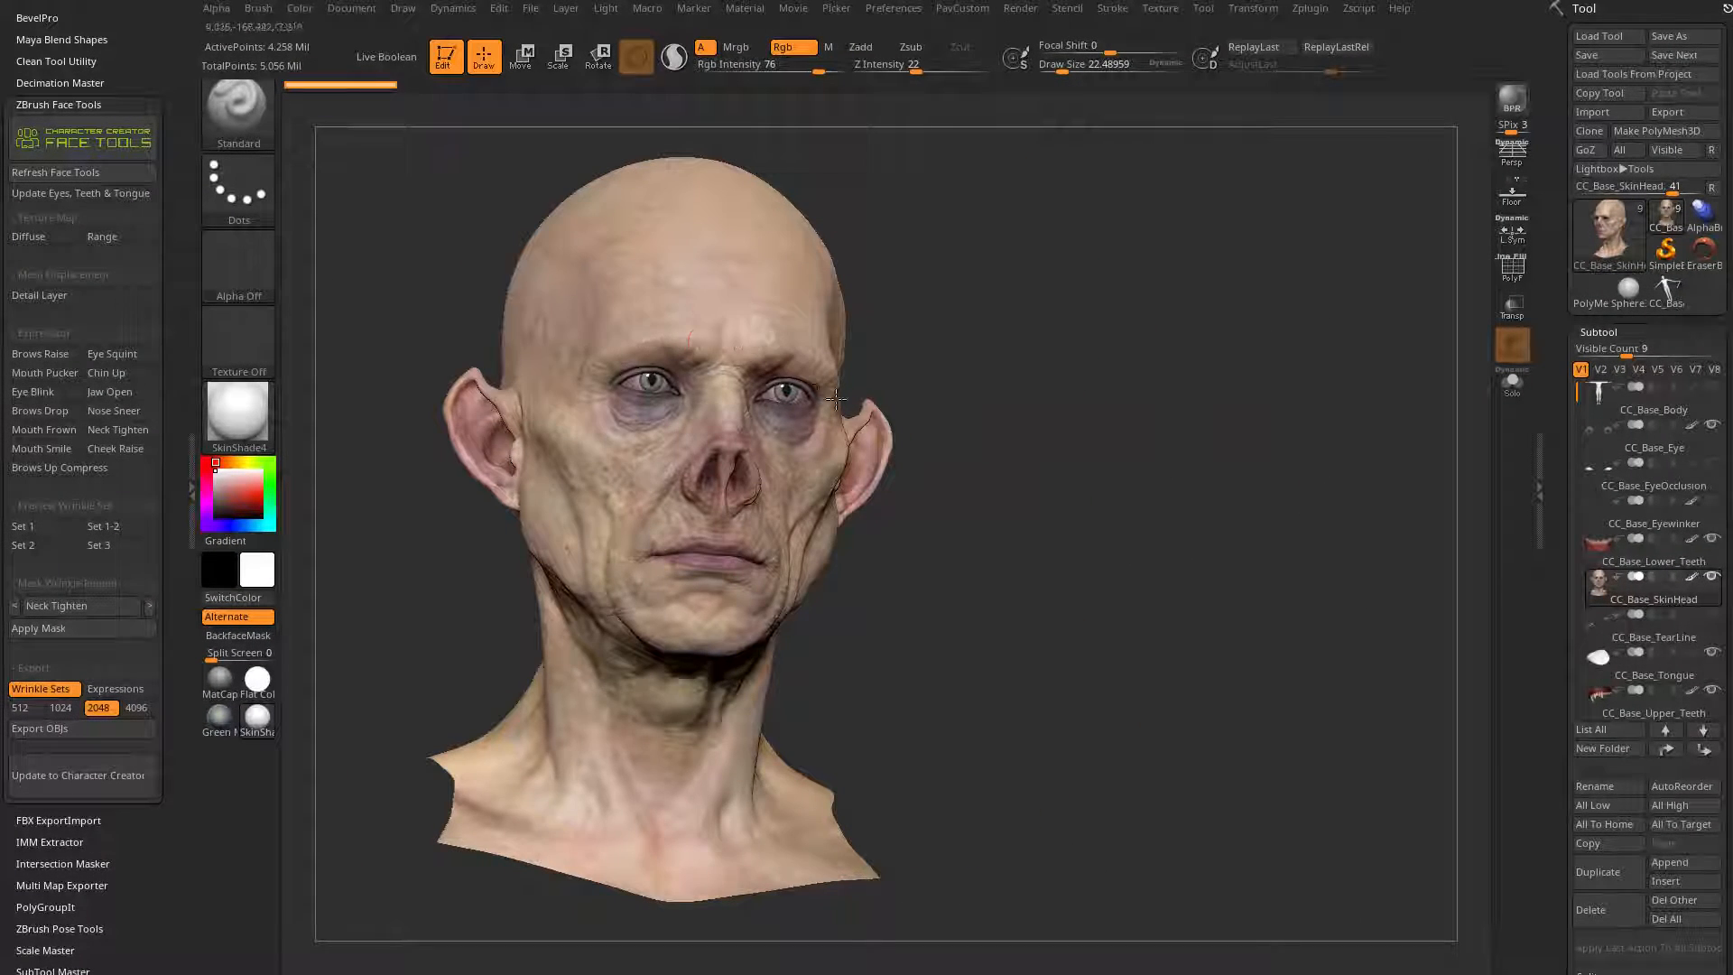
drag(1051, 406, 878, 418)
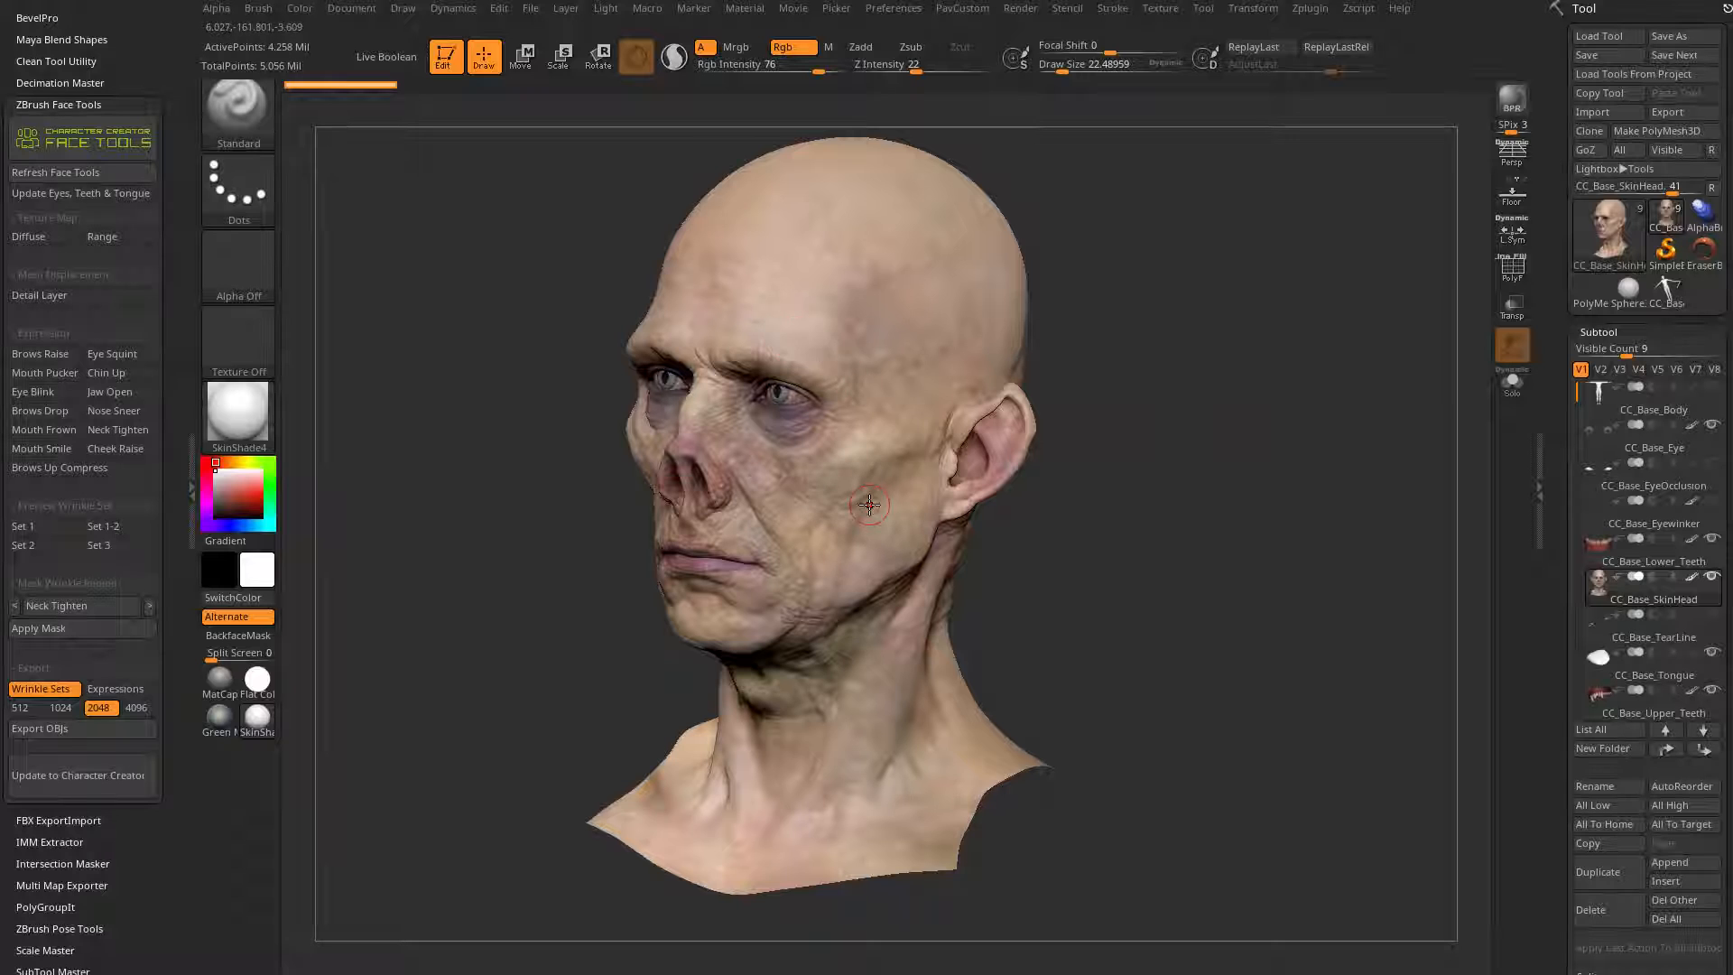
drag(1210, 420, 1234, 406)
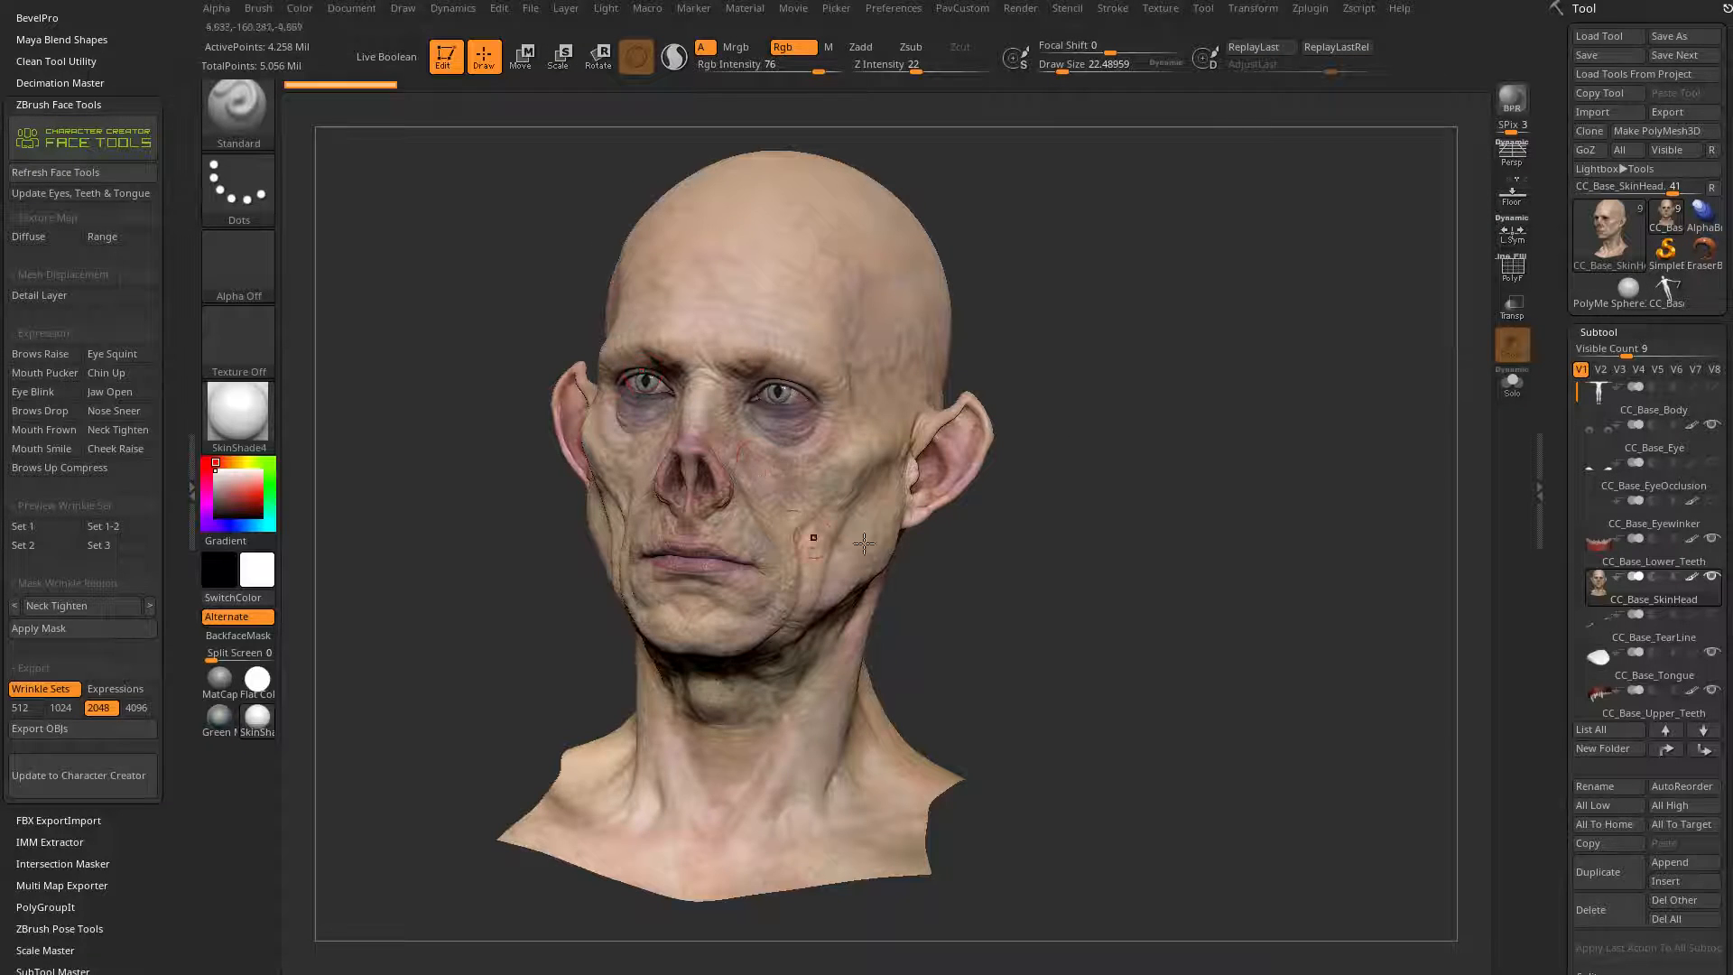
drag(1390, 551, 1130, 570)
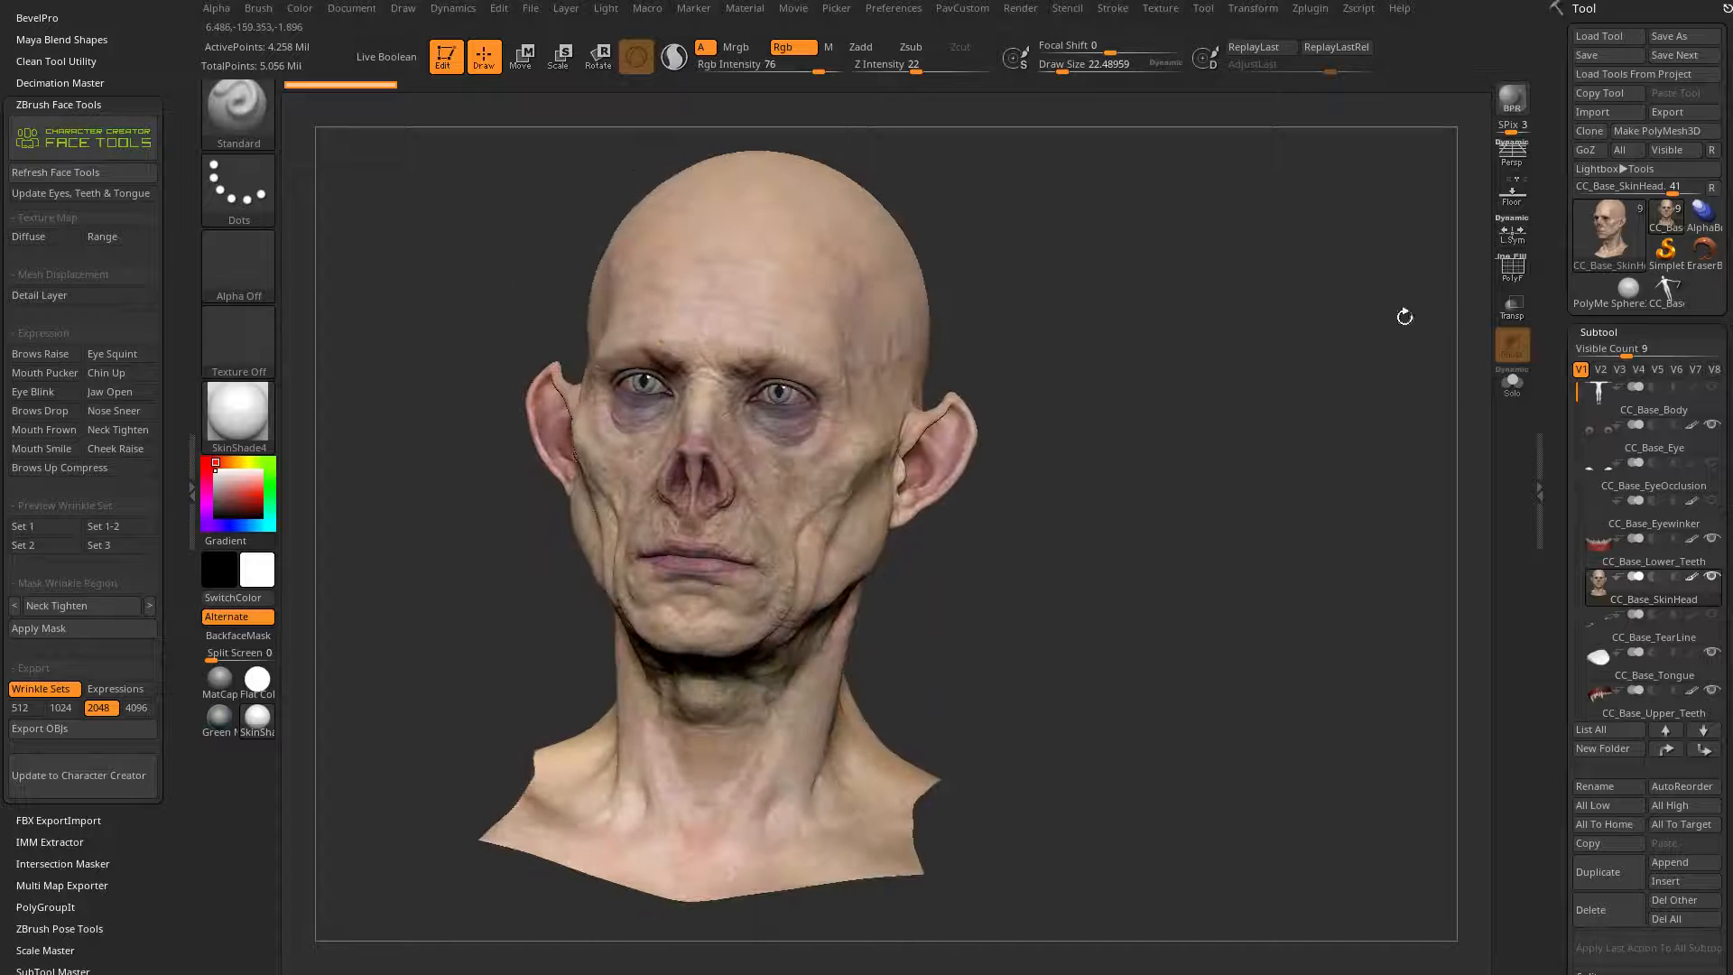
Step: Switch back to the CC_Base_Body tool and frame the body with its polyframe shown
click(1666, 308)
drag(1271, 610, 1131, 635)
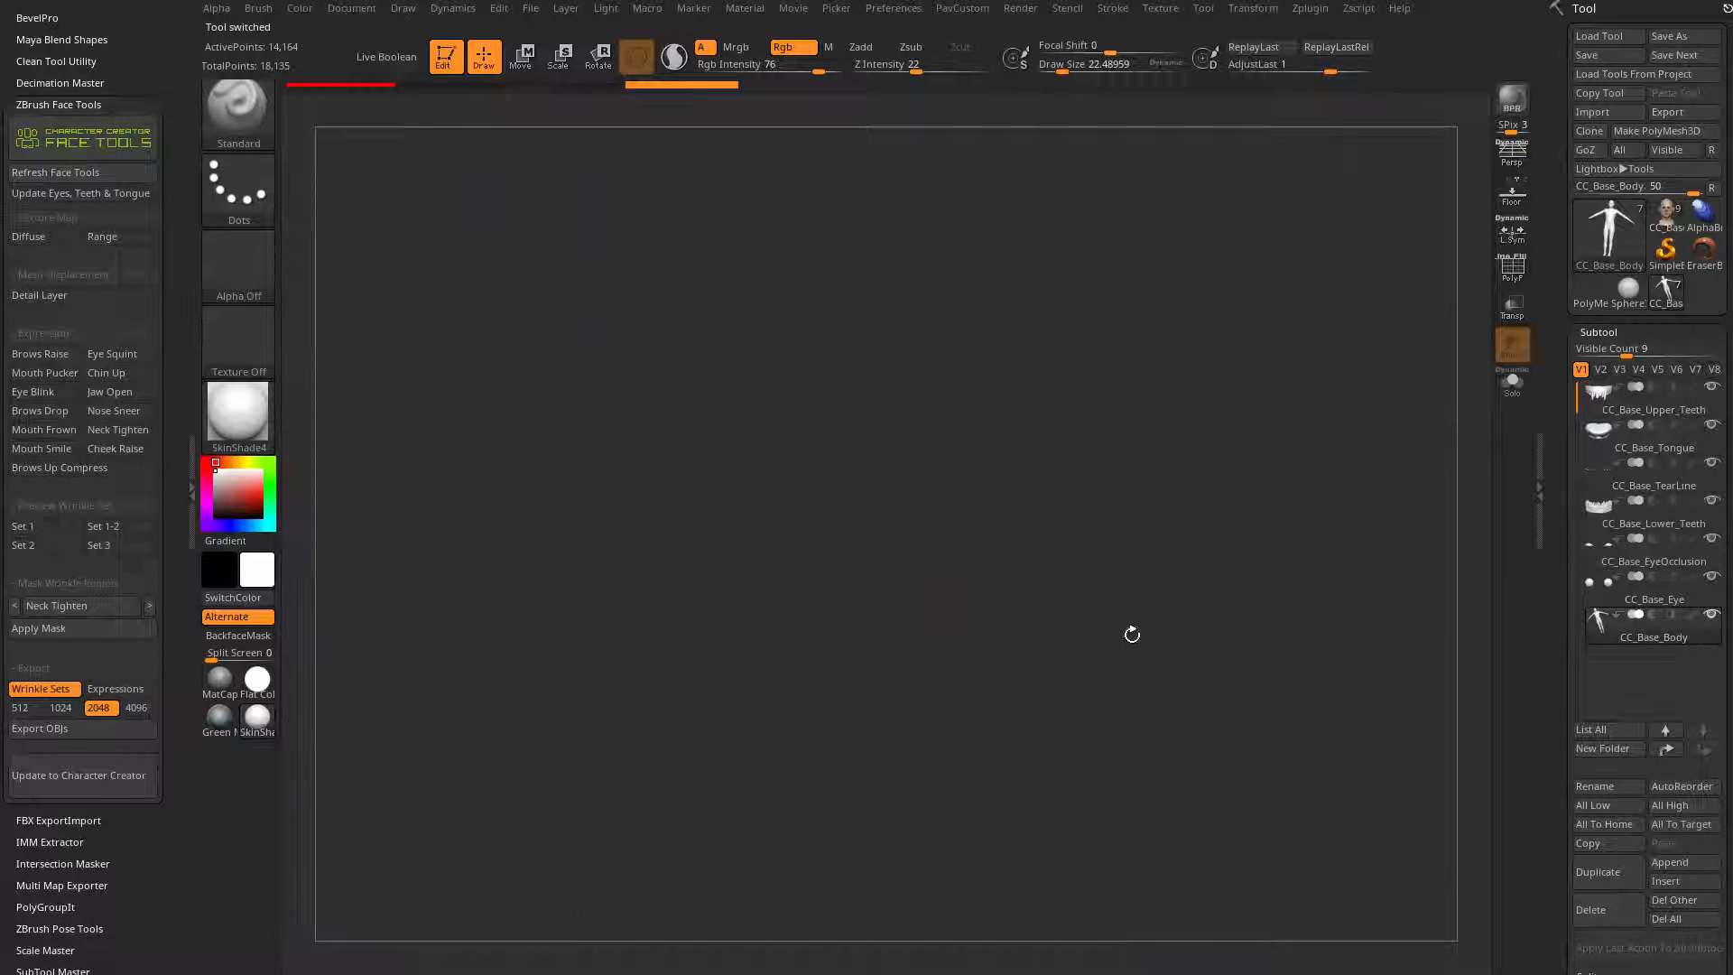
drag(1292, 282, 1230, 430)
key(shift+f)
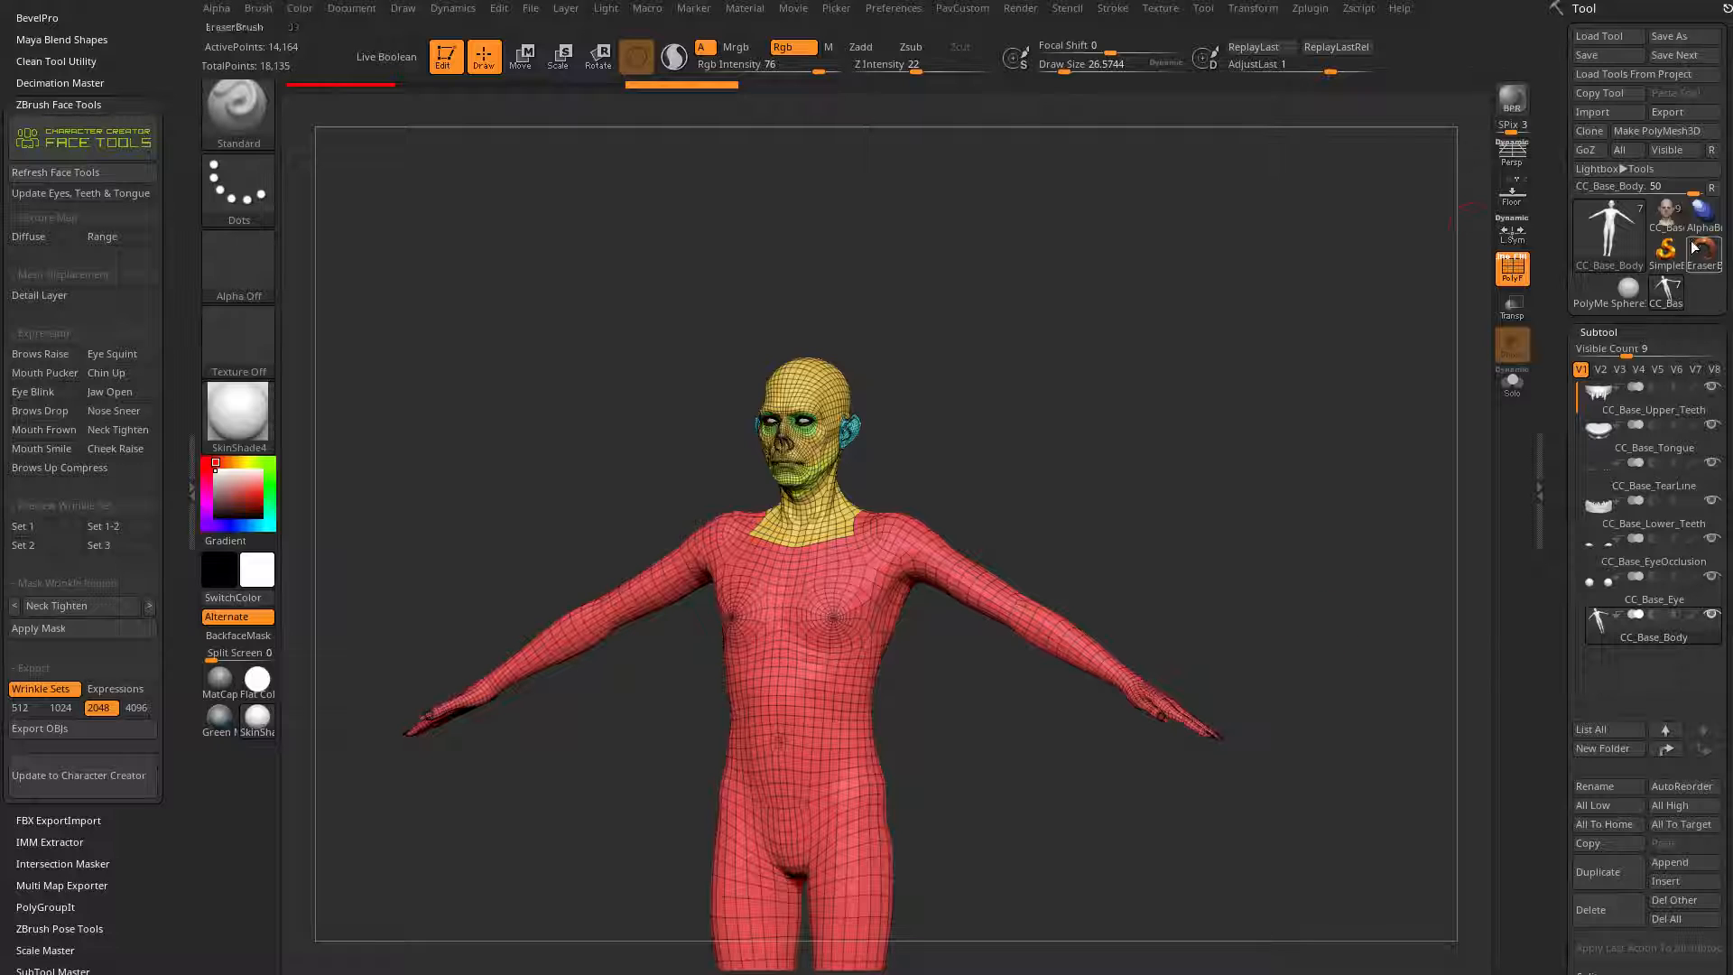
Step: Subdivide the CC_Base_Body mesh repeatedly until it reaches subdivision level 6
scroll(1665, 217, down, 10)
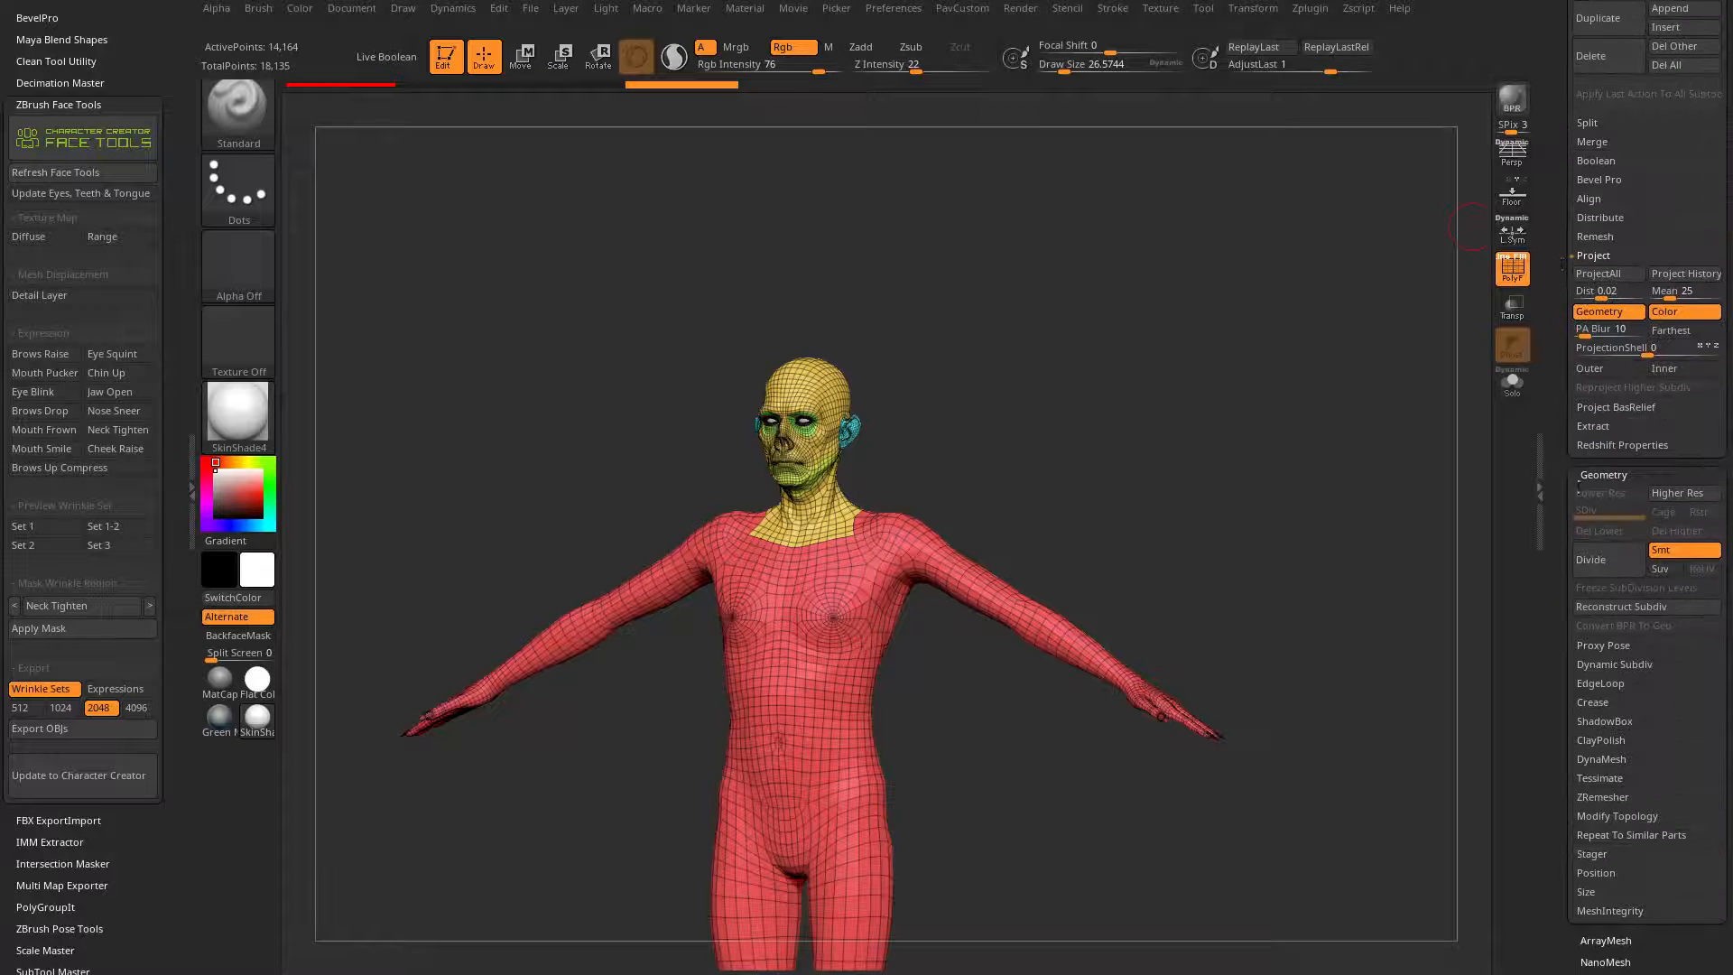
click(1613, 570)
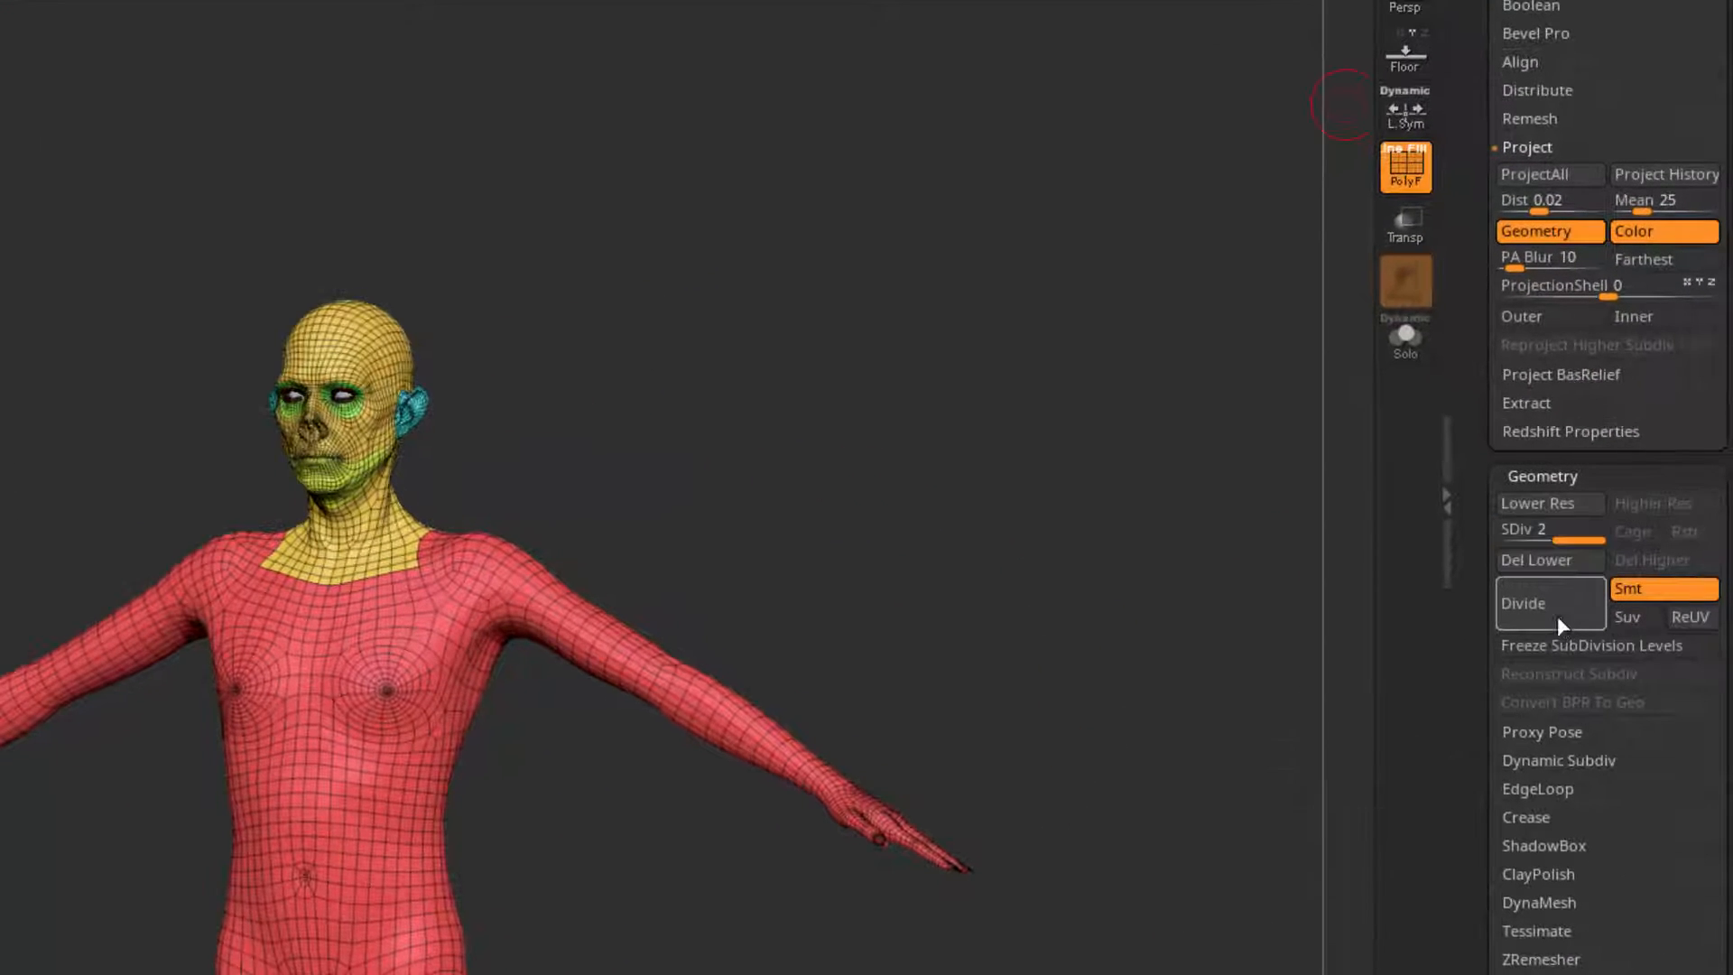
click(1555, 616)
click(1551, 611)
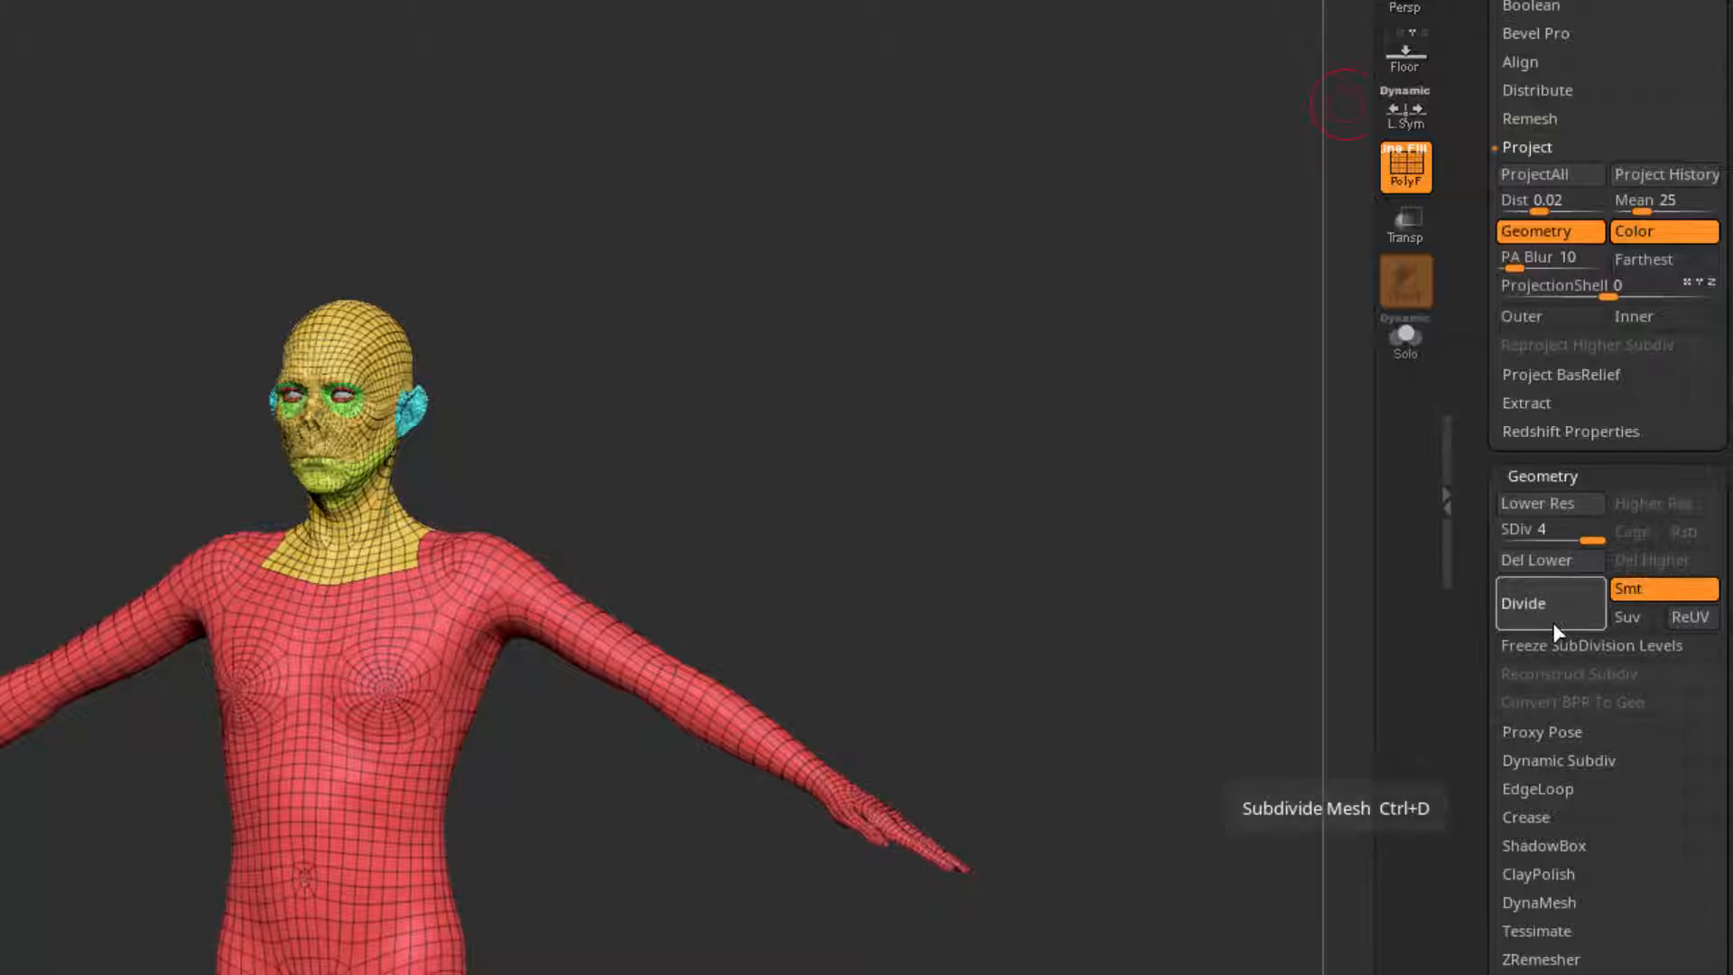
click(1551, 625)
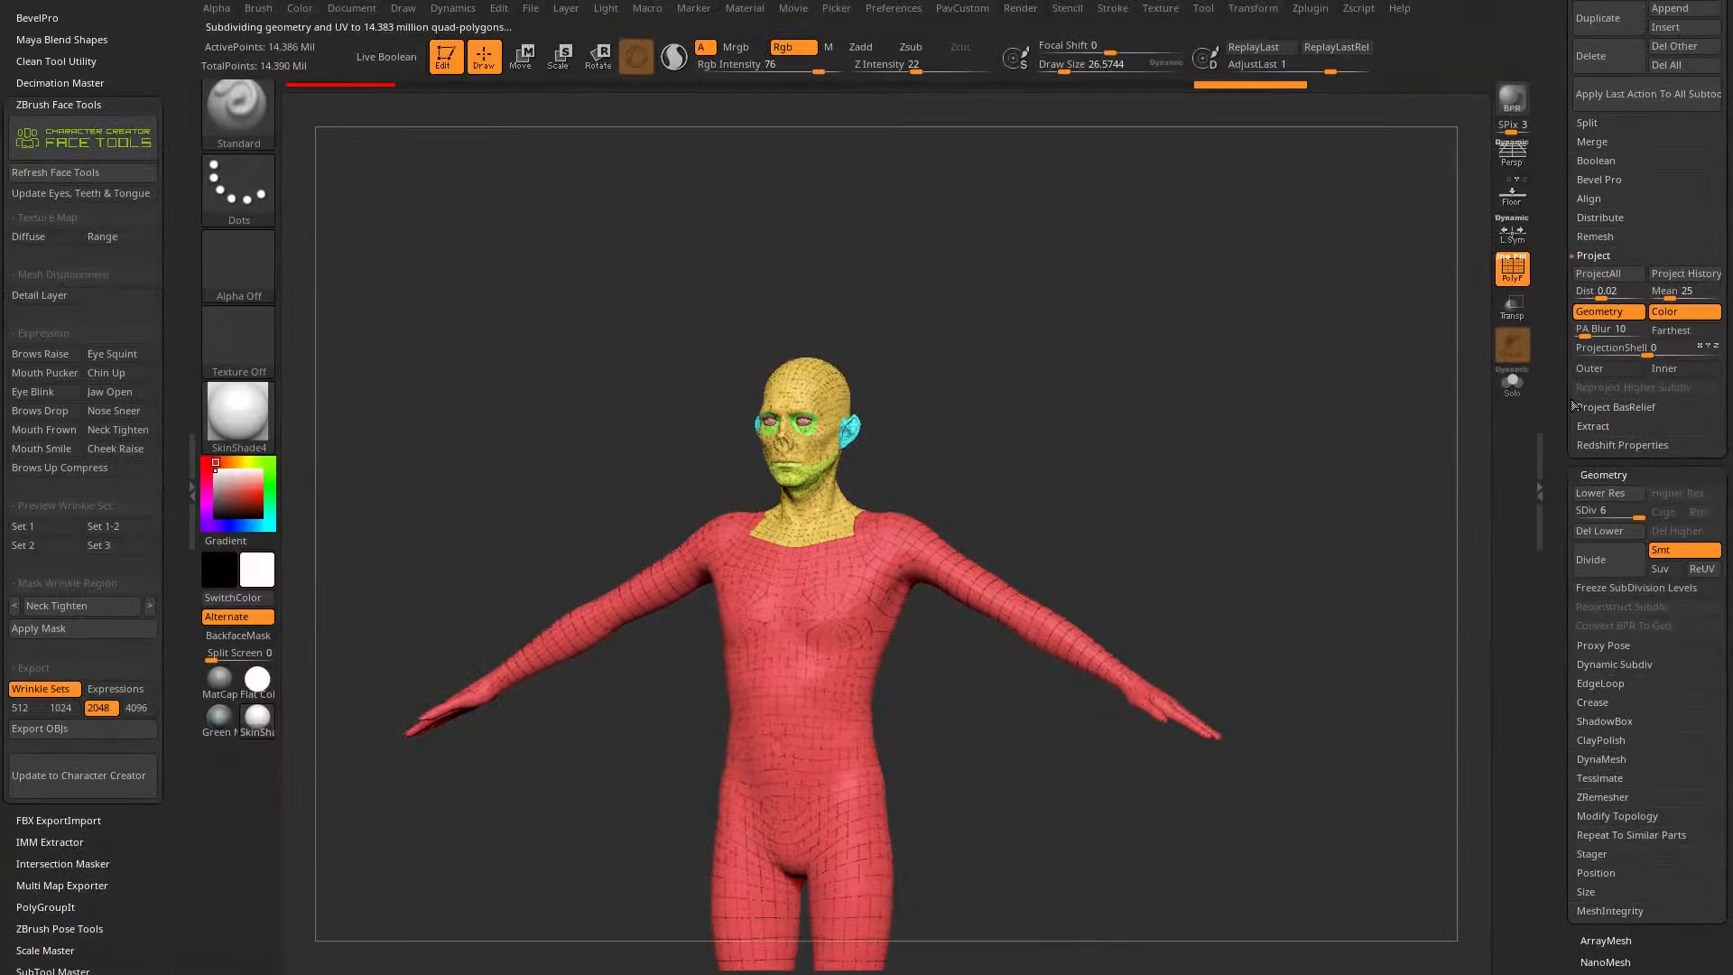
scroll(1573, 405, up, 10)
scroll(1549, 441, down, 2)
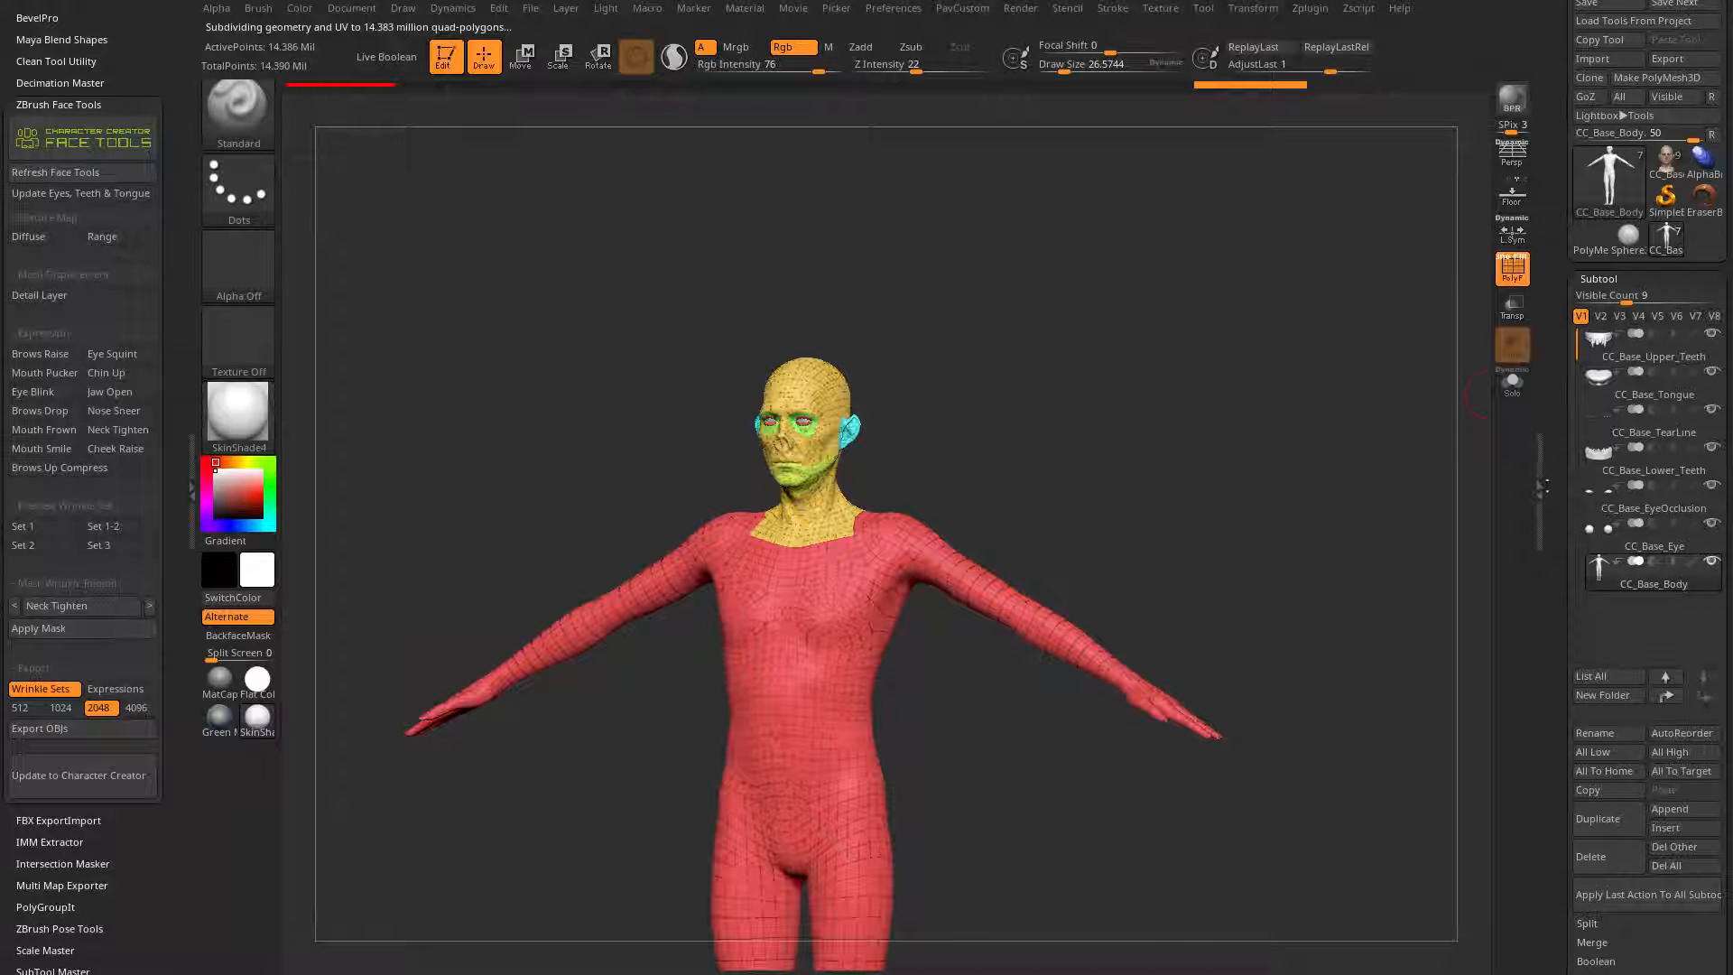
Step: View the subdivided body up close, then switch to the CC_Base_SkinHead tool to compare its topology and polygroups
drag(1275, 512, 1222, 592)
mouse_move(1143, 488)
mouse_down()
mouse_move(1462, 290)
mouse_move(1280, 547)
mouse_move(1297, 541)
mouse_move(1279, 541)
mouse_up()
key(s)
mouse_move(1259, 528)
mouse_down()
mouse_move(1284, 507)
mouse_move(1254, 567)
mouse_move(1300, 560)
mouse_up()
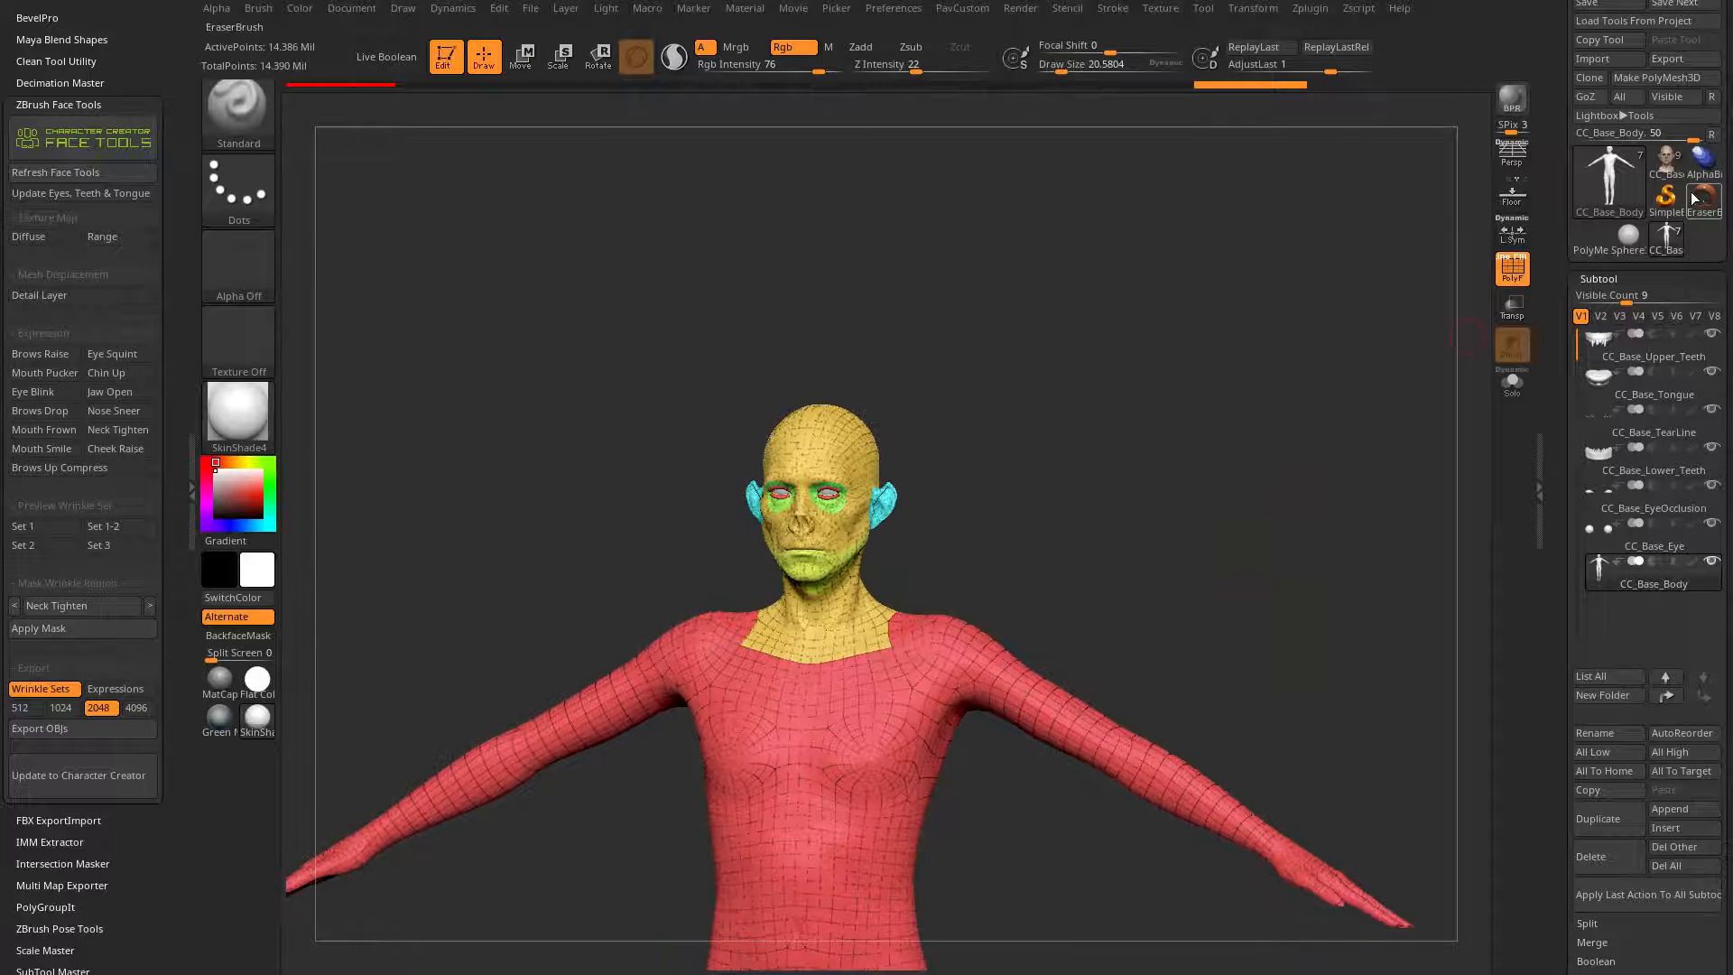
click(1667, 169)
mouse_move(1391, 342)
mouse_down()
mouse_move(1315, 425)
mouse_move(1280, 410)
mouse_move(1265, 487)
mouse_move(1240, 425)
mouse_up()
key(s)
drag(1220, 486, 1223, 486)
drag(1219, 489, 1124, 495)
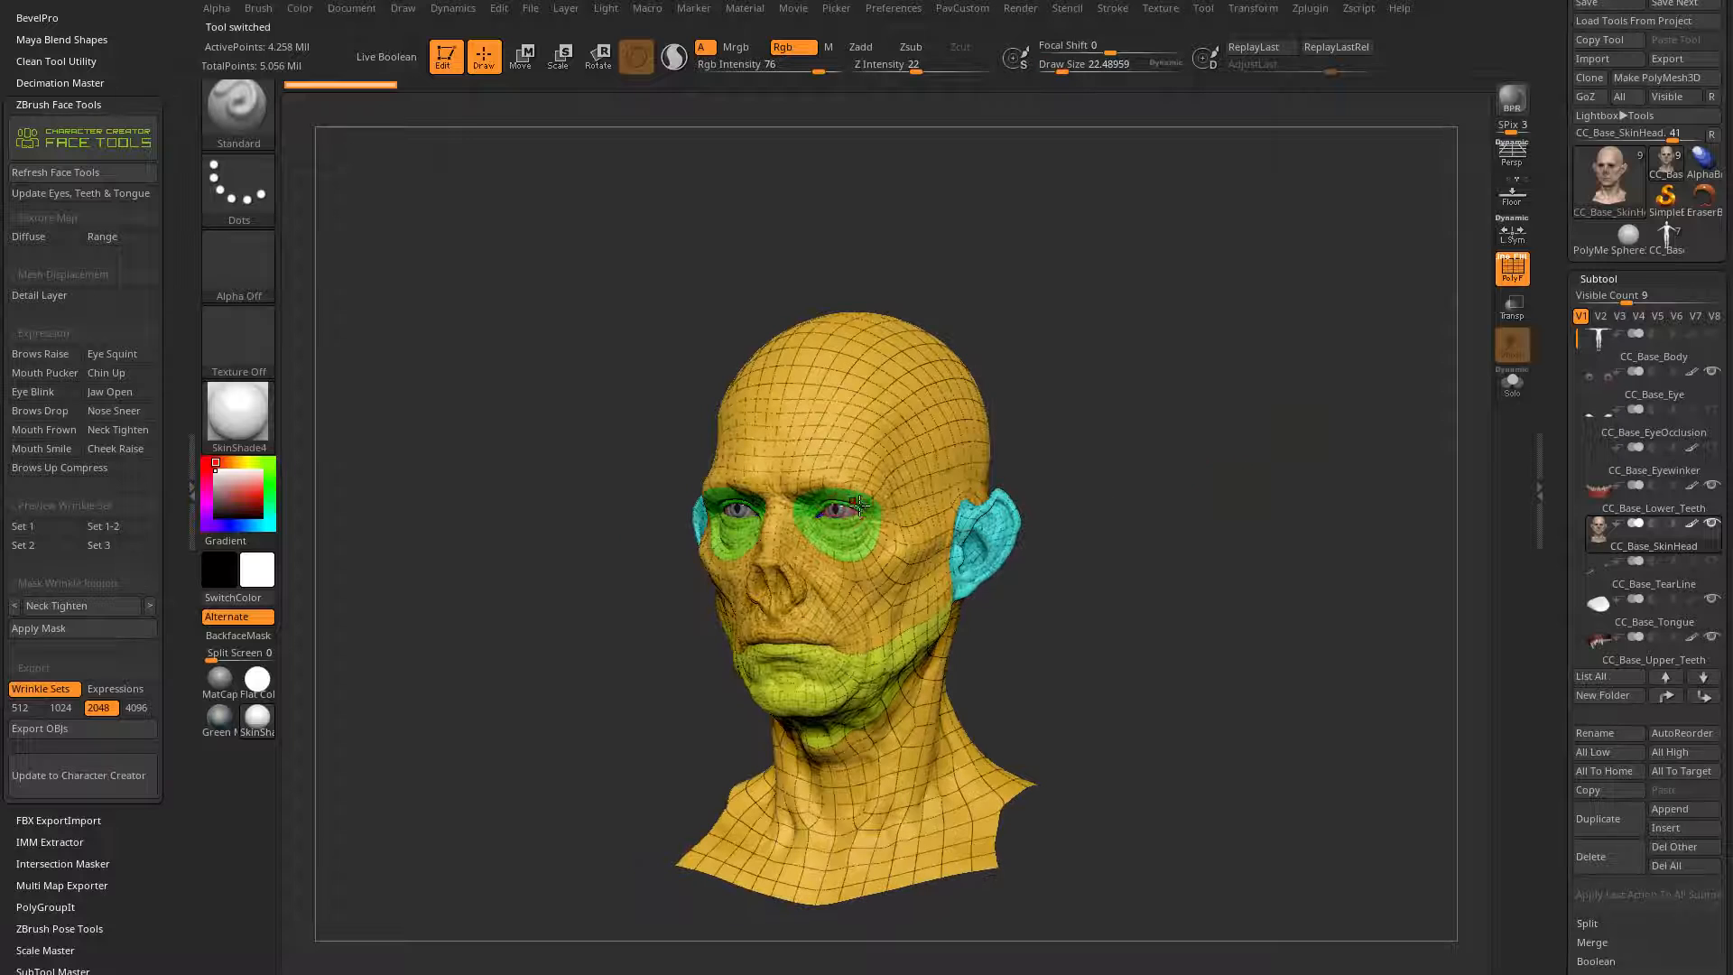
Step: Isolate the CC_Base_SkinHead subtool in Solo mode and check its polygon and point counts
click(1513, 382)
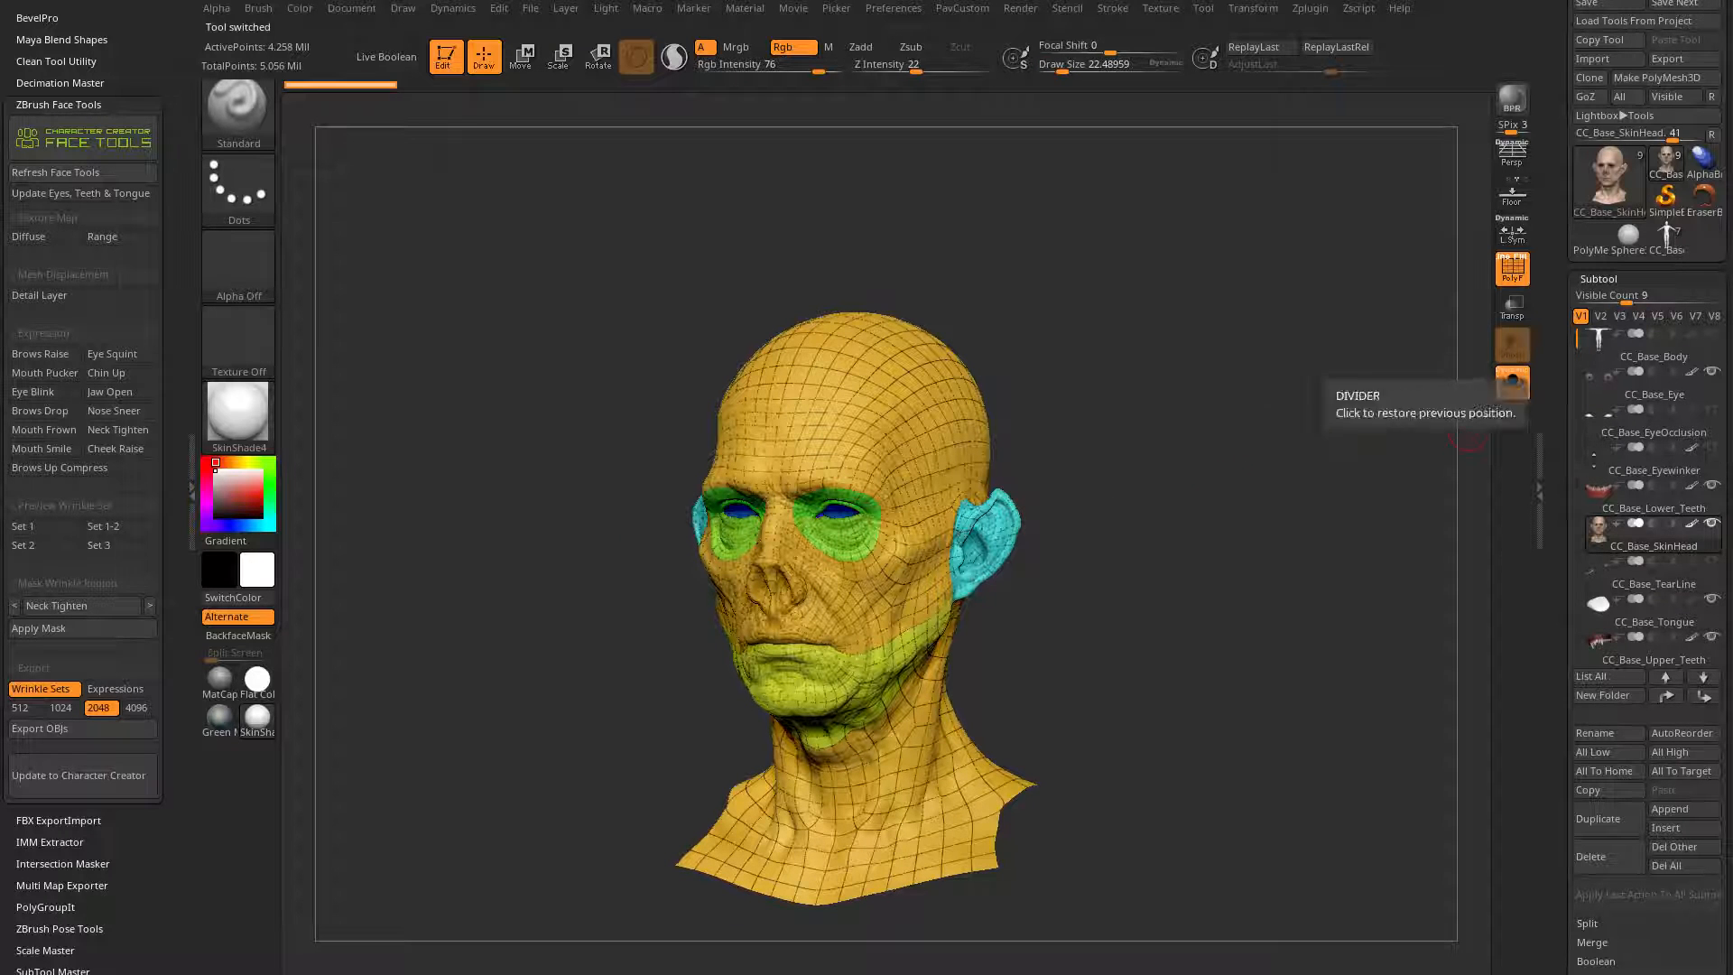
mouse_move(1613, 554)
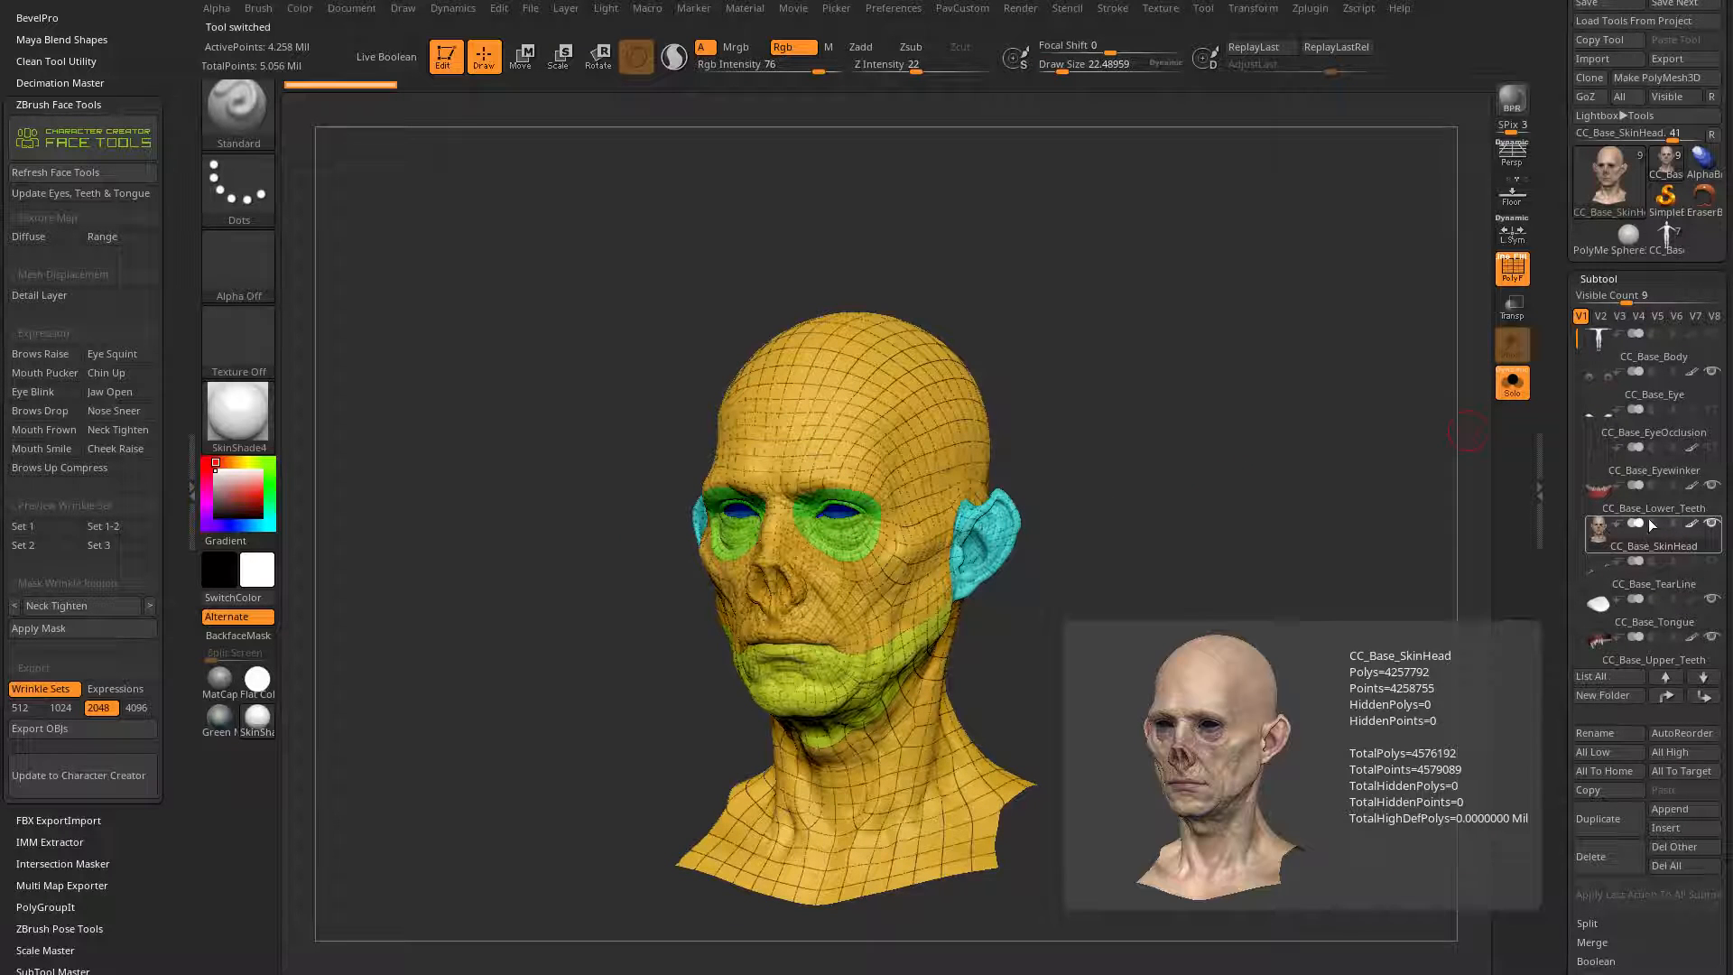
drag(1334, 572, 1214, 555)
key(f)
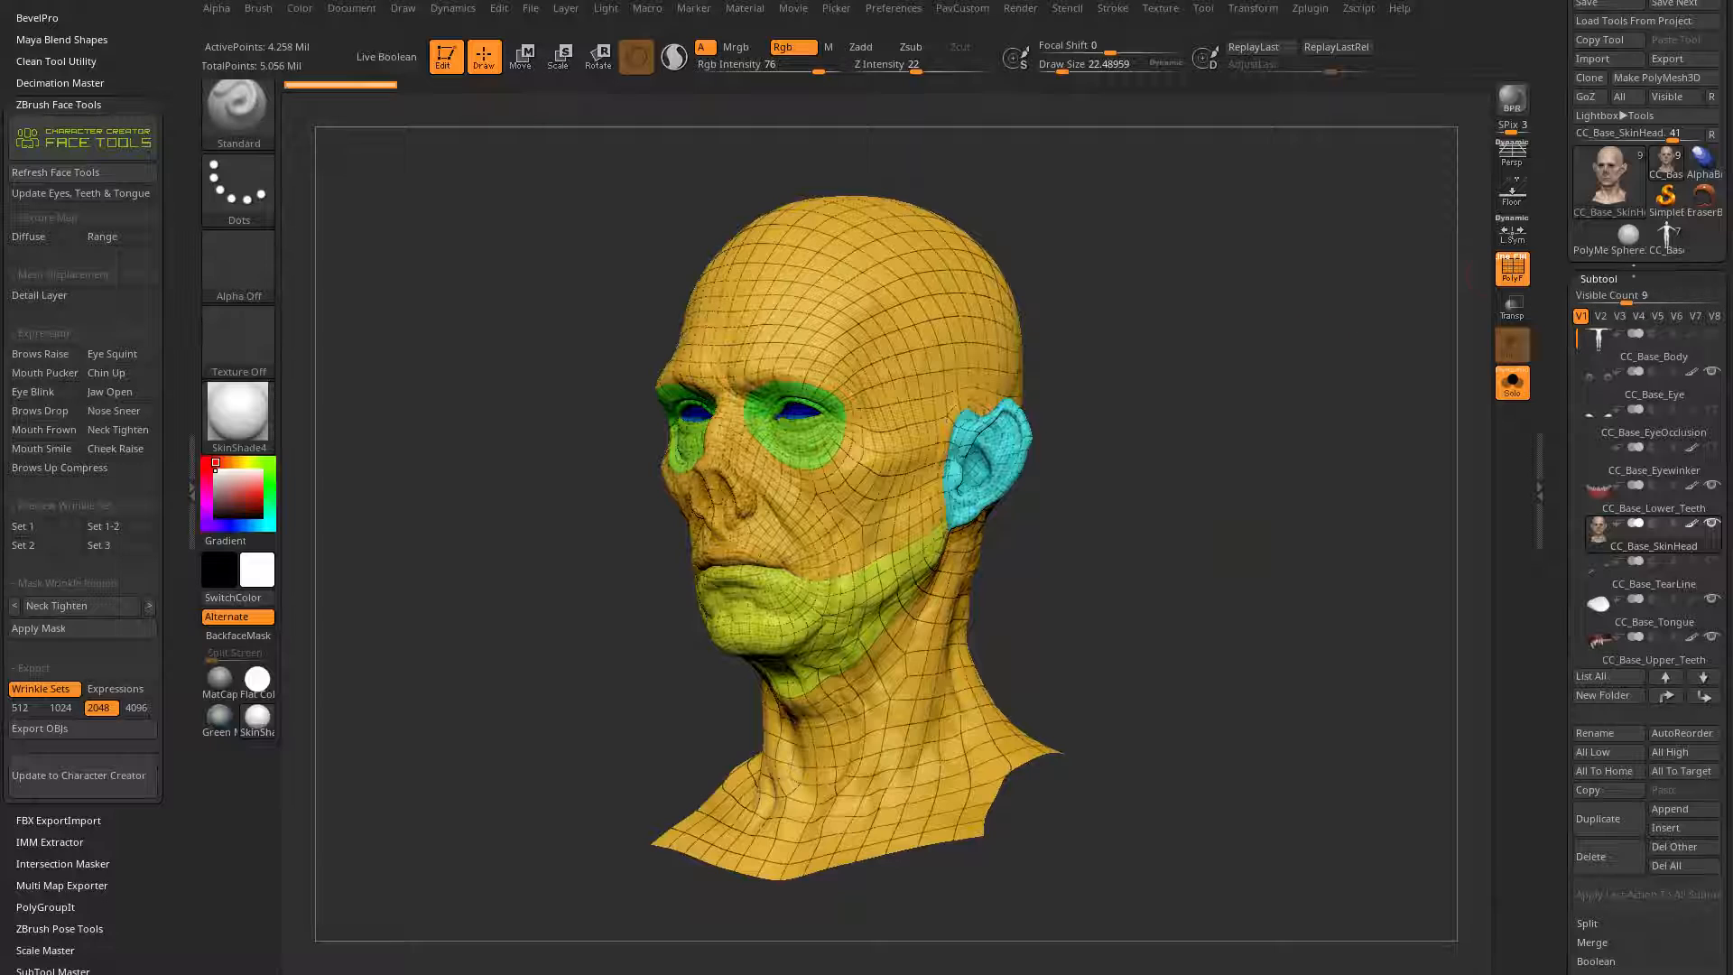
Step: Return to the CC_Base_Body tool and hide the torso and limbs polygroup, leaving only the head polygroups visible
click(1665, 236)
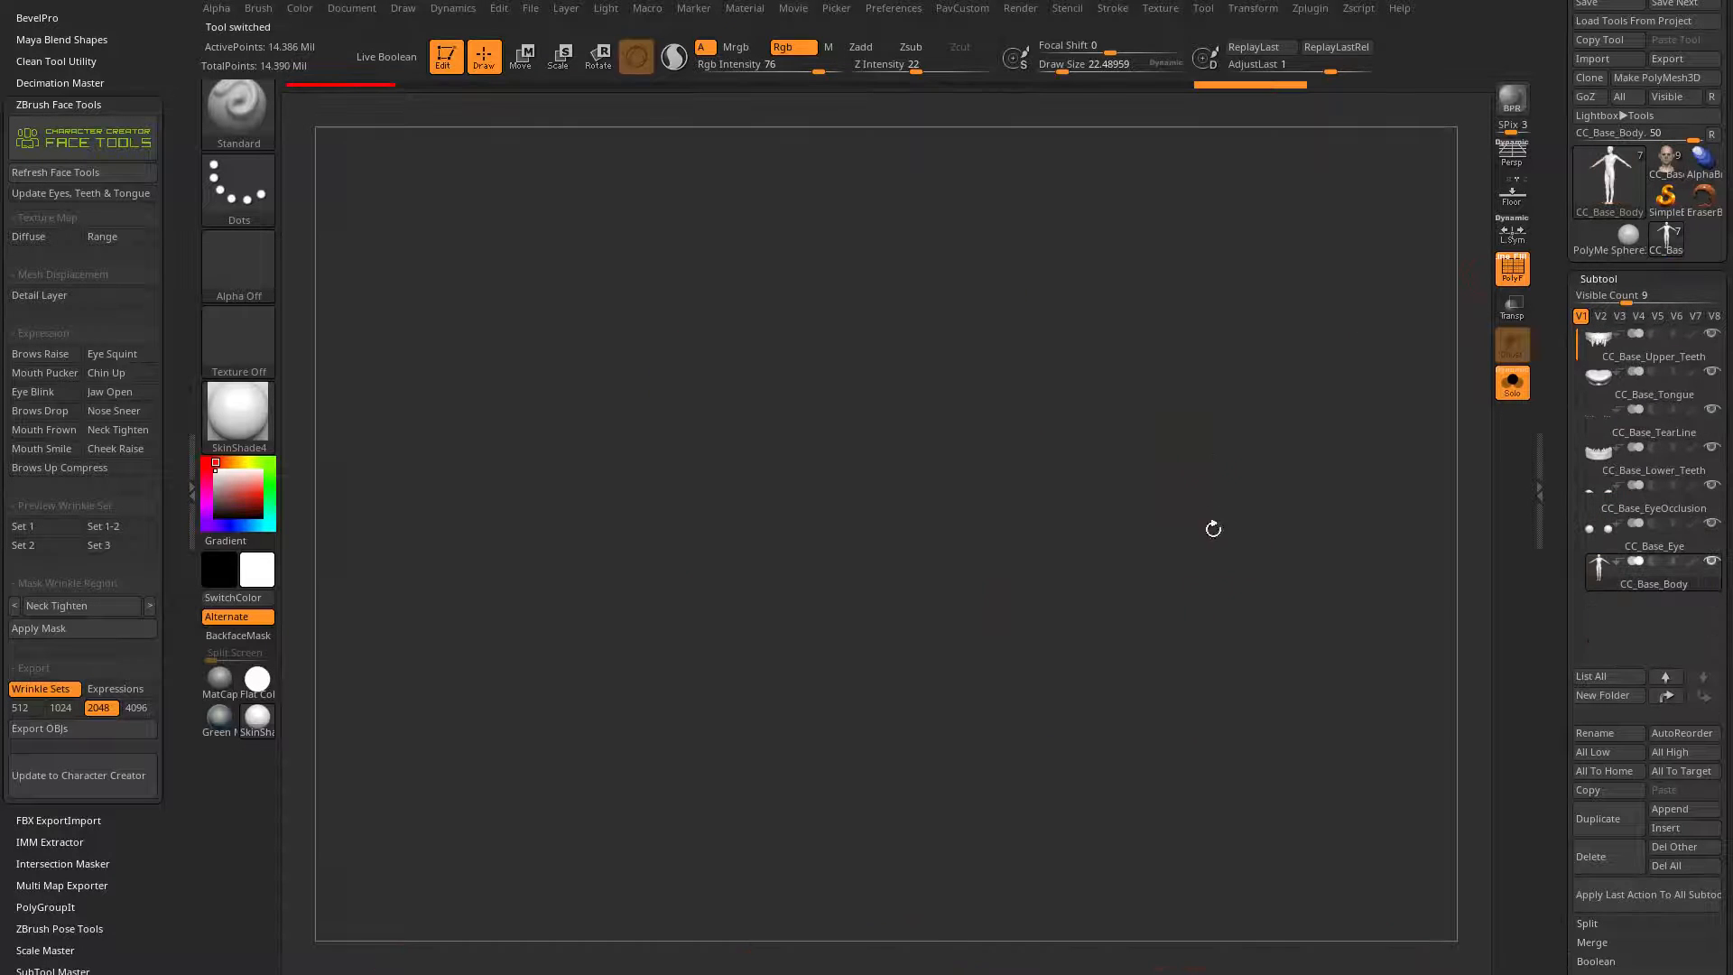
alt+drag(1183, 608, 1257, 493)
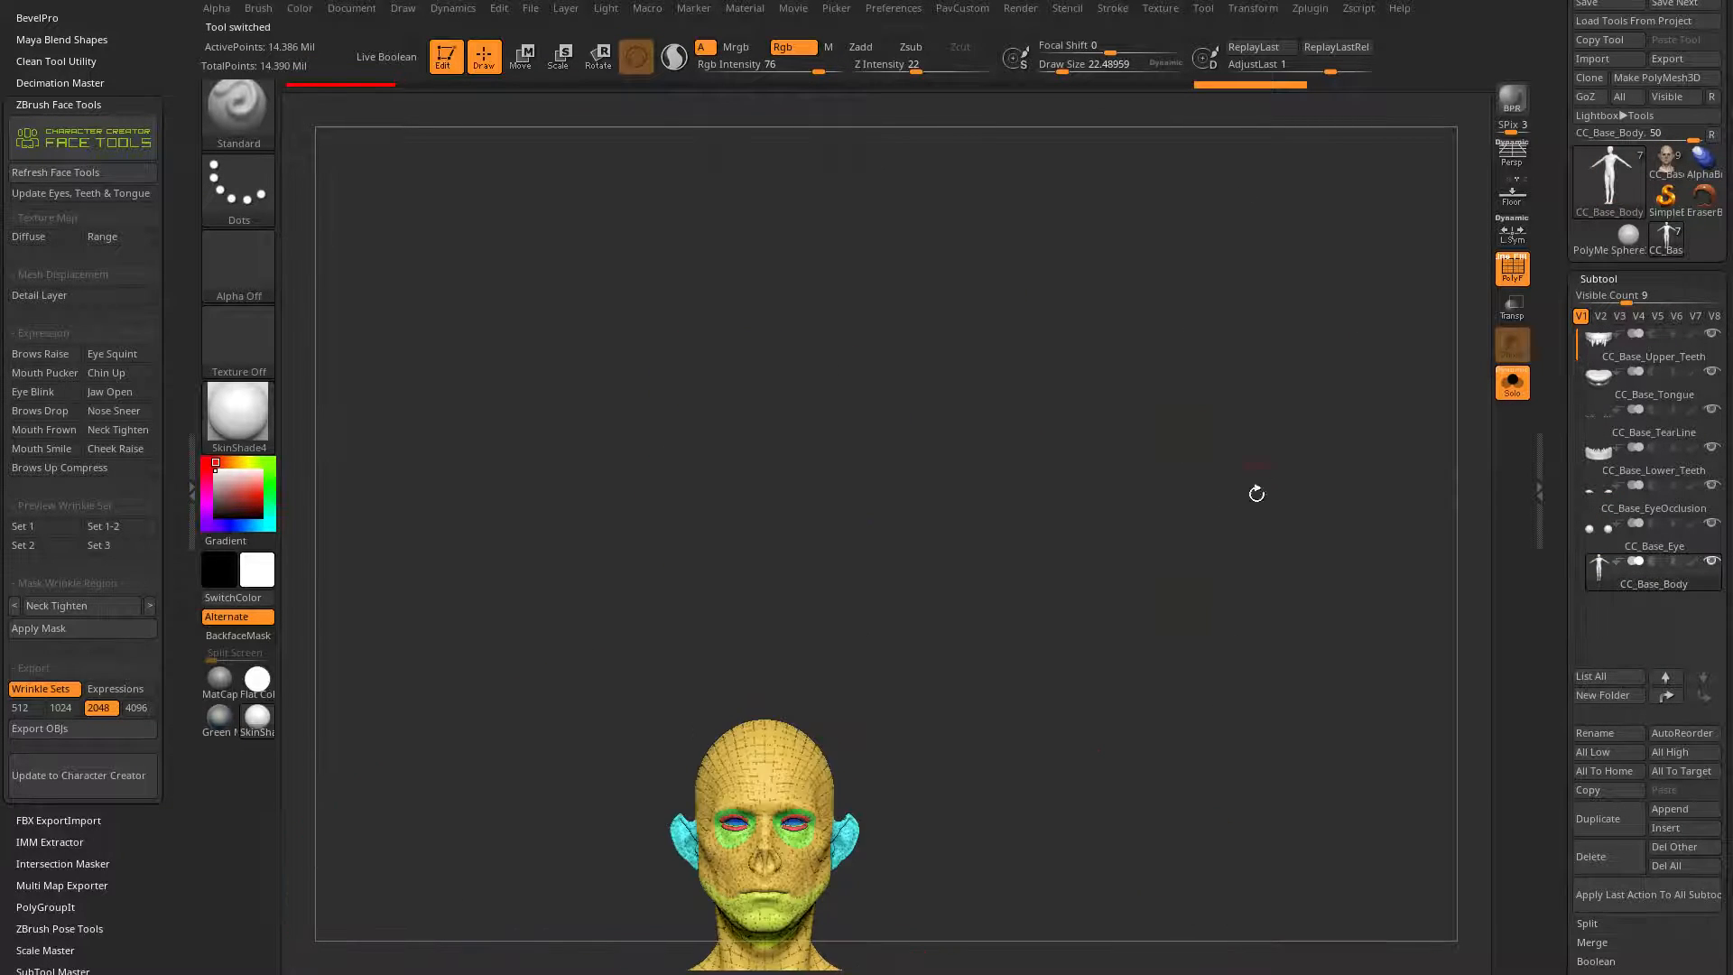
alt+drag(1237, 641, 1267, 416)
key(ctrl+shift)
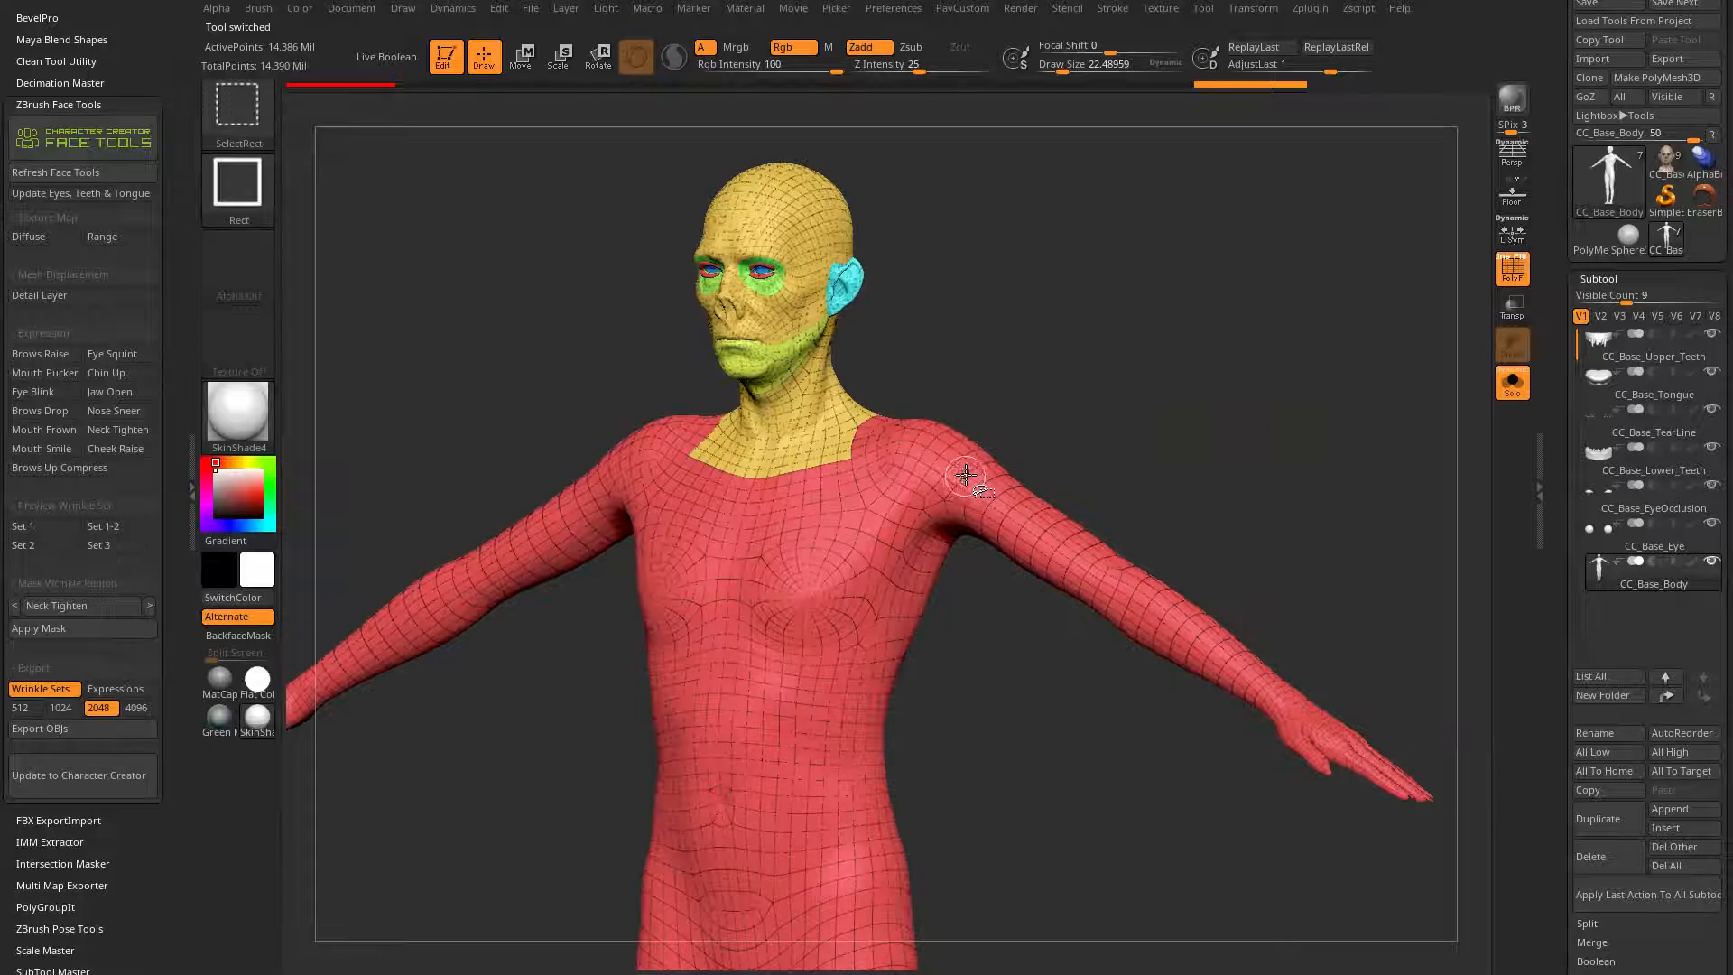
ctrl+shift+click(975, 465)
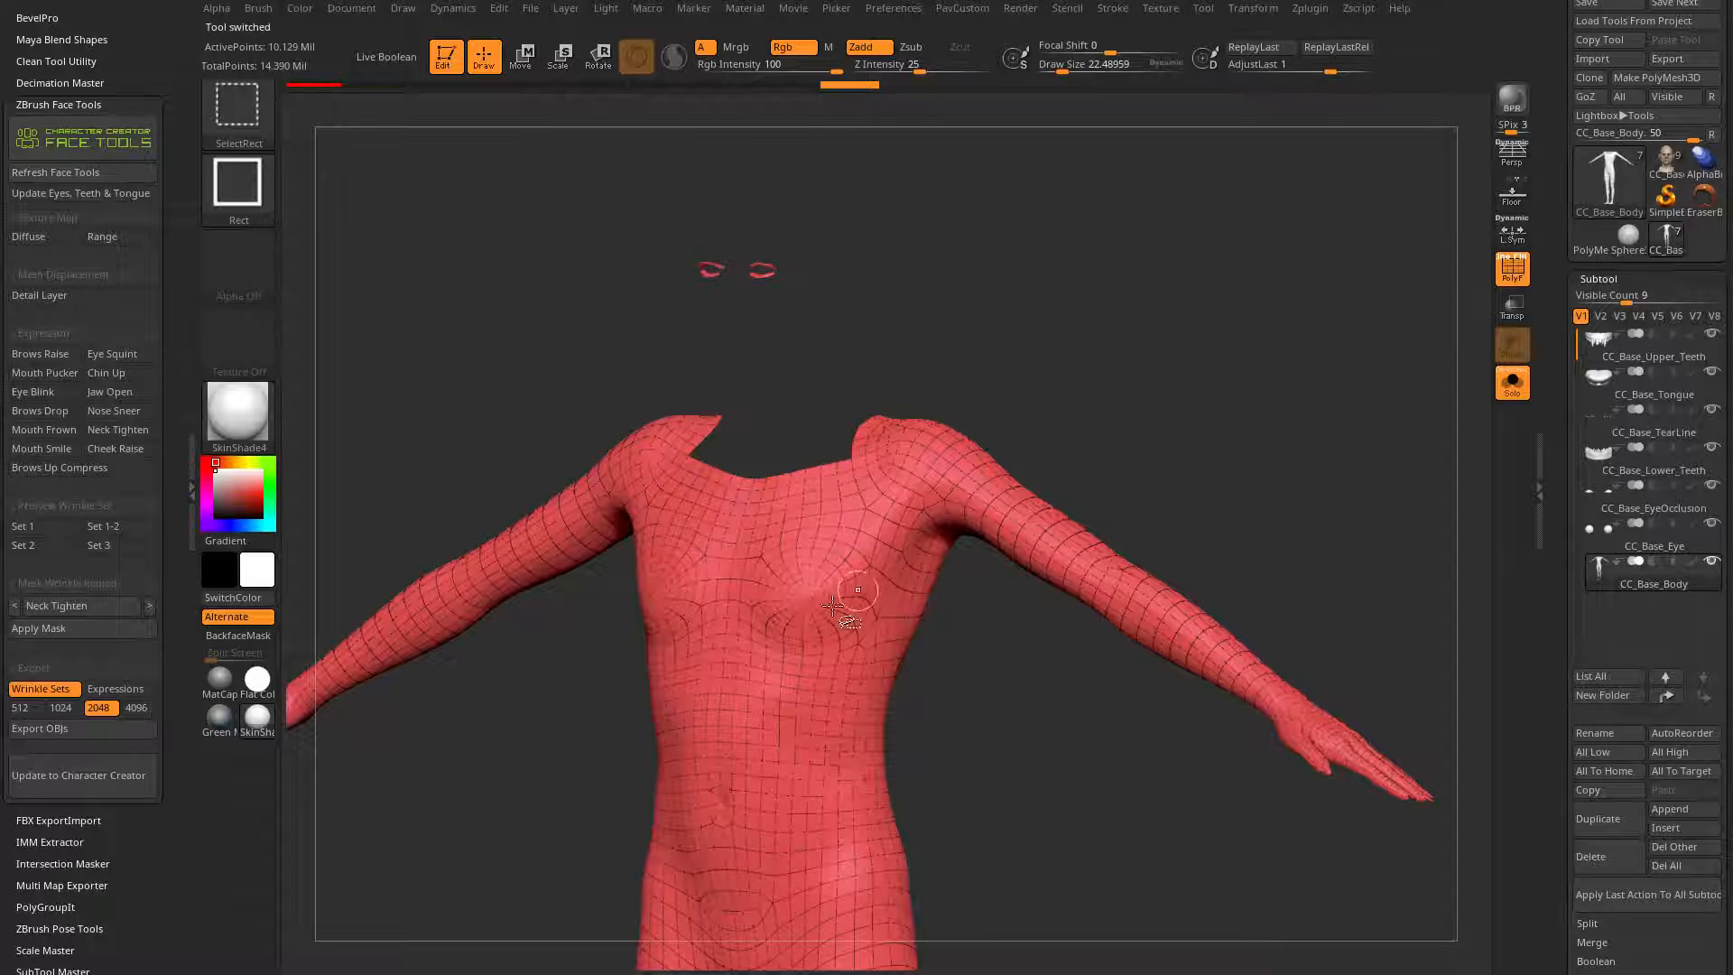
drag(1038, 401, 1205, 397)
alt+drag(1032, 238, 1280, 398)
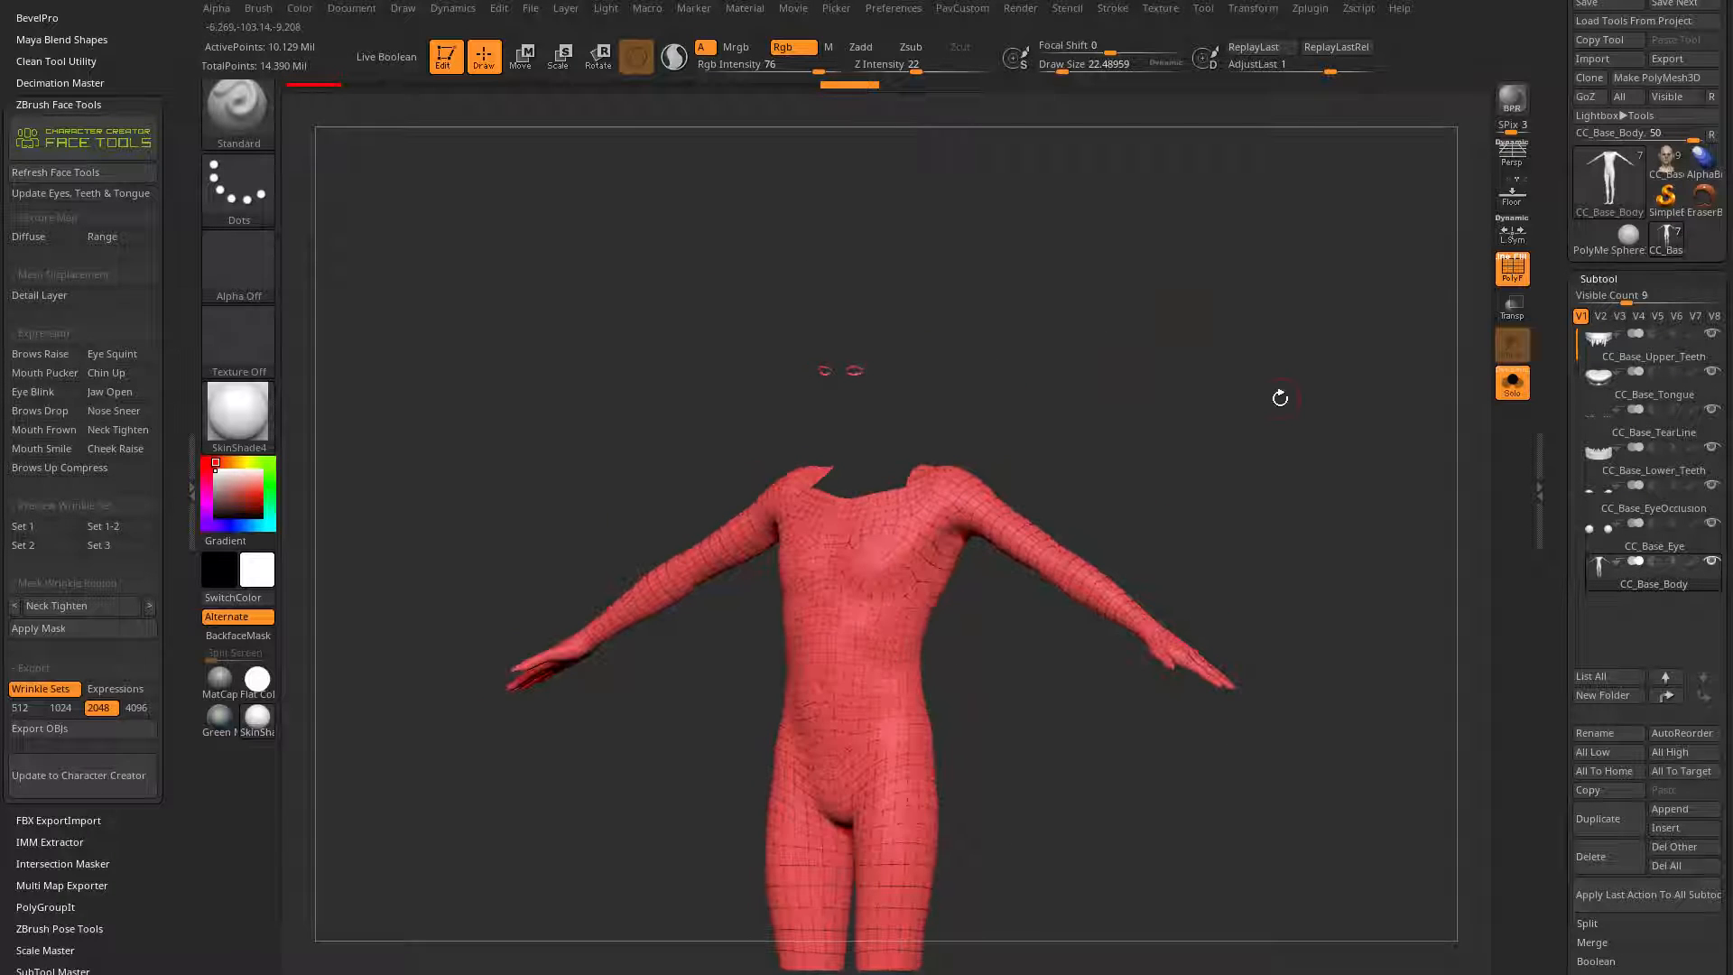
mouse_move(1269, 286)
ctrl+shift+mouse_down()
mouse_move(1386, 445)
mouse_move(1370, 476)
ctrl+shift+mouse_up()
mouse_move(1200, 424)
shift+mouse_down()
mouse_move(1281, 508)
mouse_move(1342, 513)
mouse_move(1395, 589)
mouse_move(1250, 573)
shift+mouse_up()
drag(1128, 501, 1185, 512)
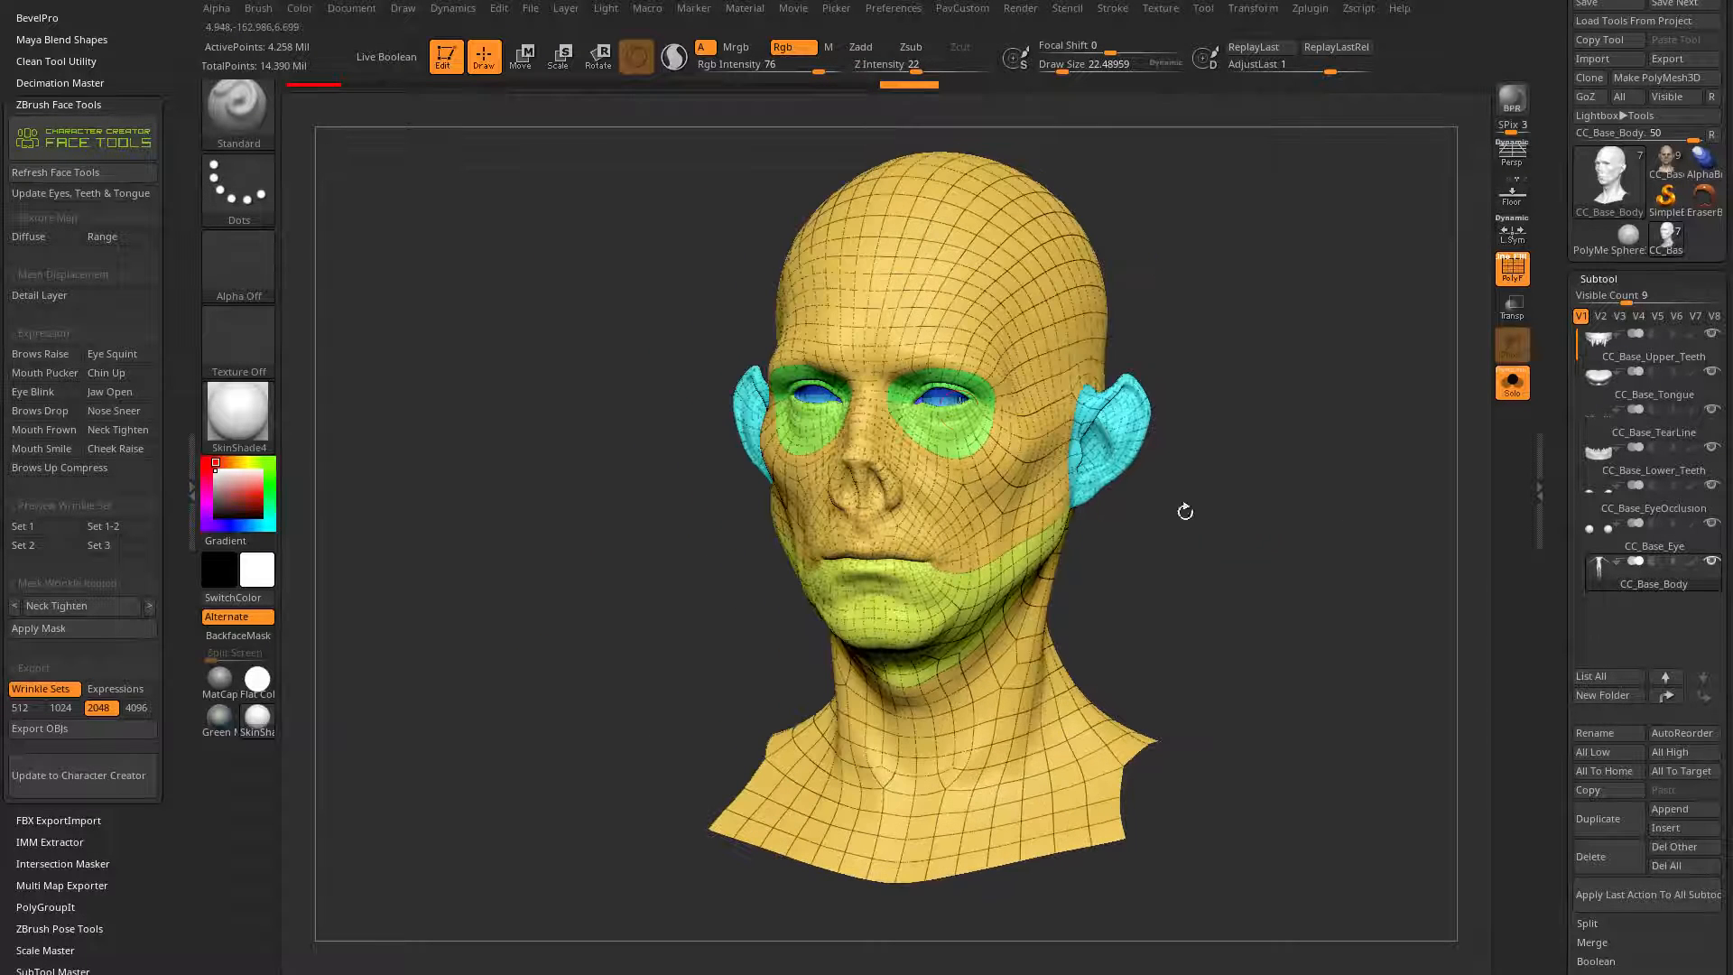
Step: Compare the CC_Base_SkinHead sculpt with the isolated head of the CC_Base_Body tool from the same angle
click(1662, 180)
alt+drag(1264, 321, 1192, 352)
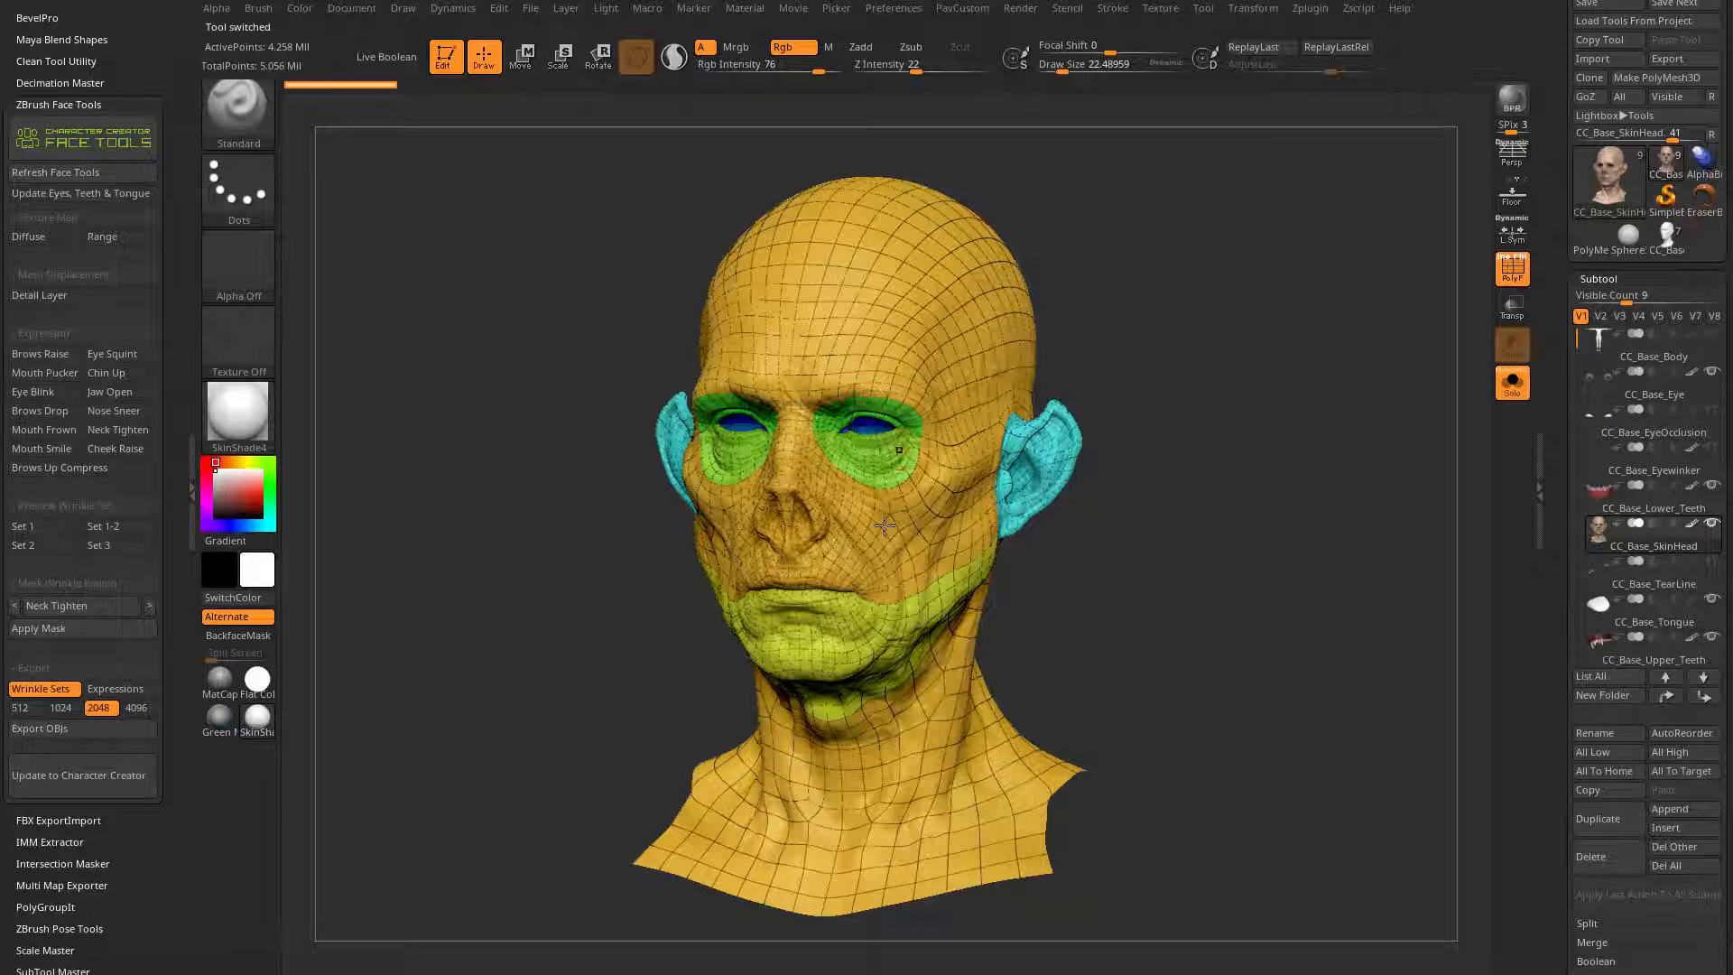
click(1653, 250)
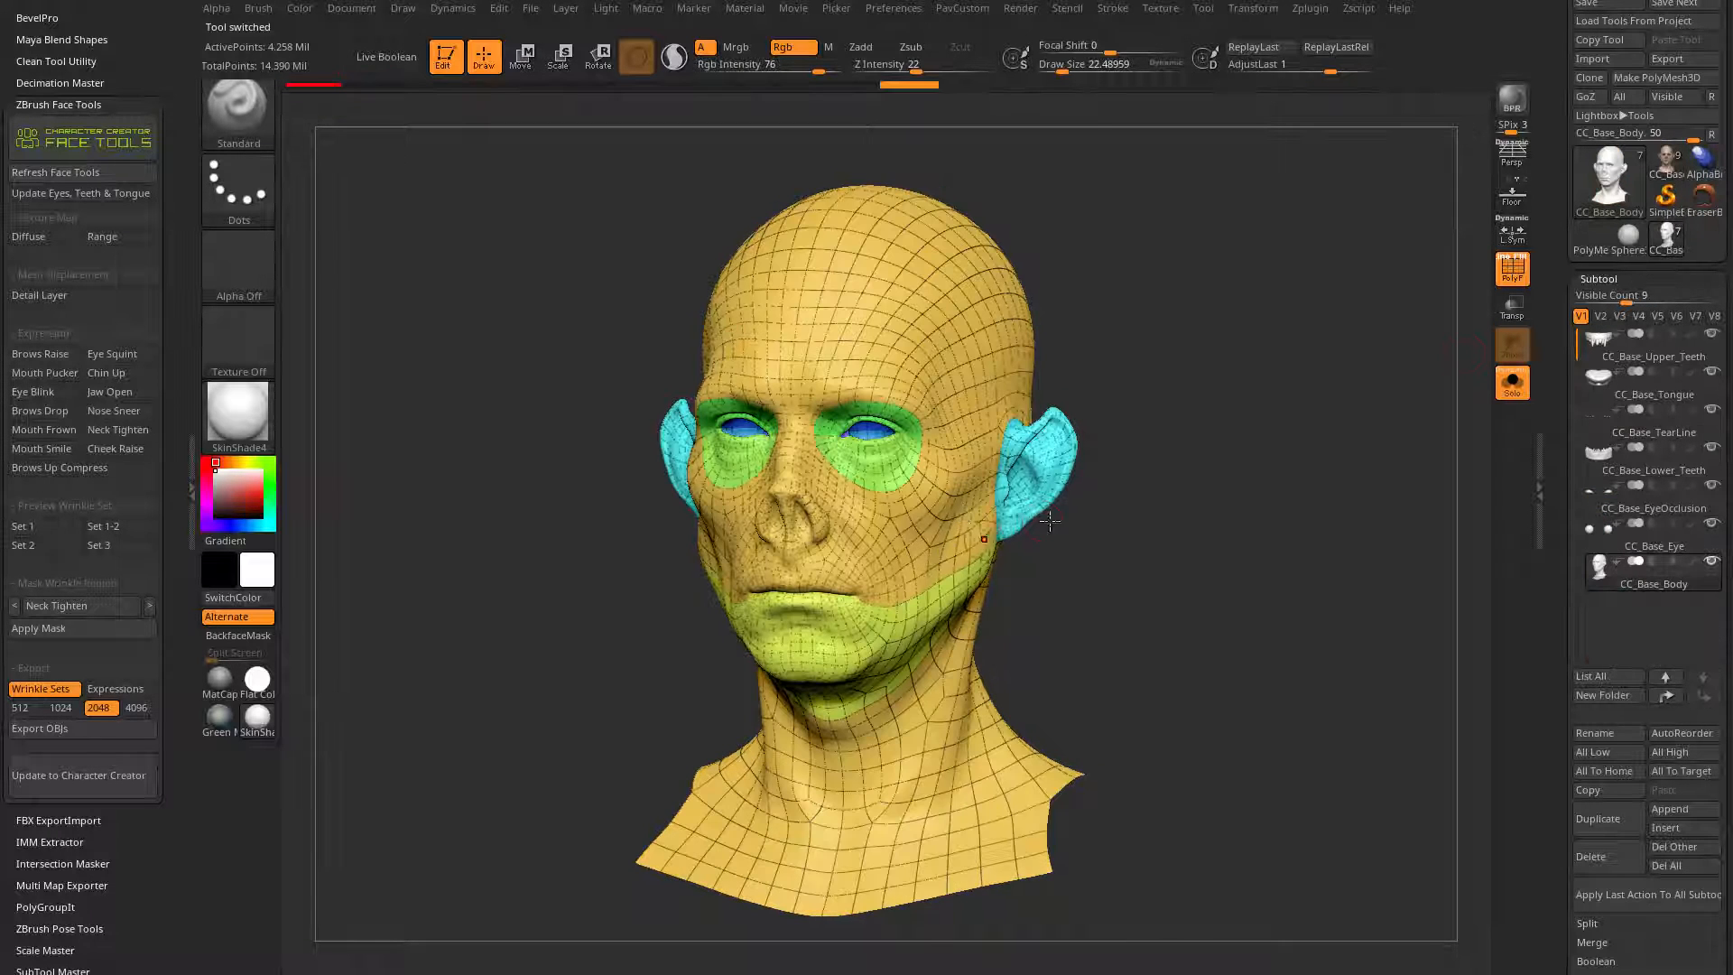
drag(1121, 515, 646, 415)
shift+drag(1232, 565, 1221, 561)
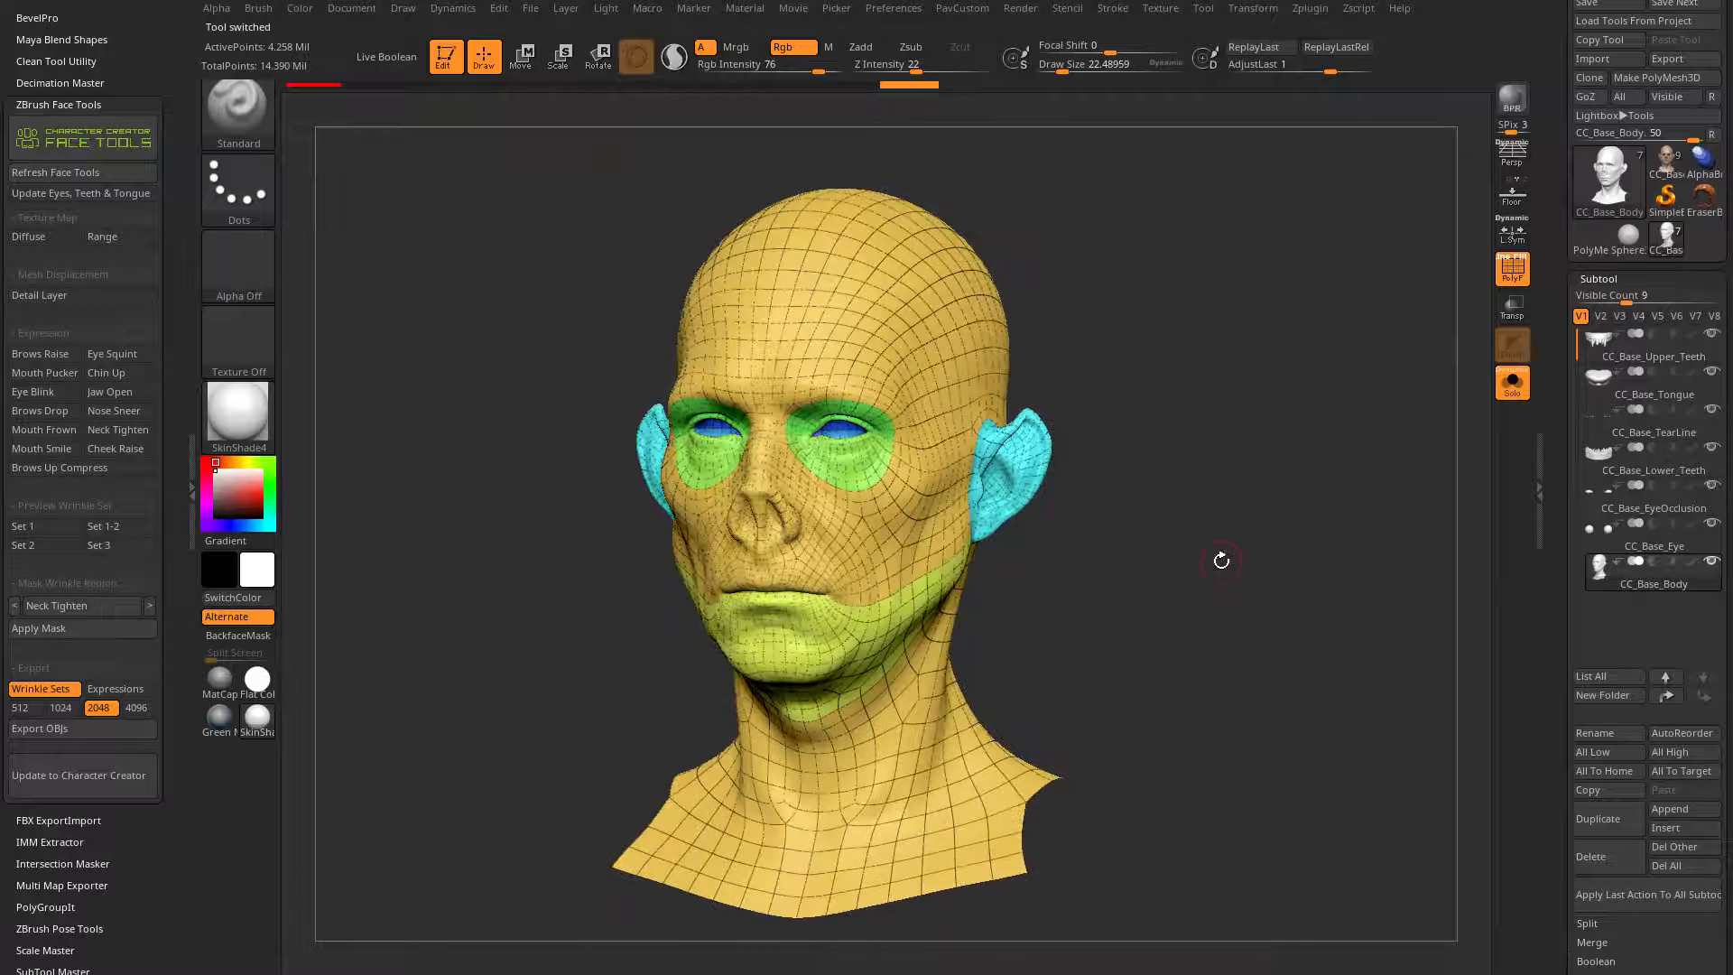
Step: Choose the Morph brush for working on the CC_Base_Body head
key(b)
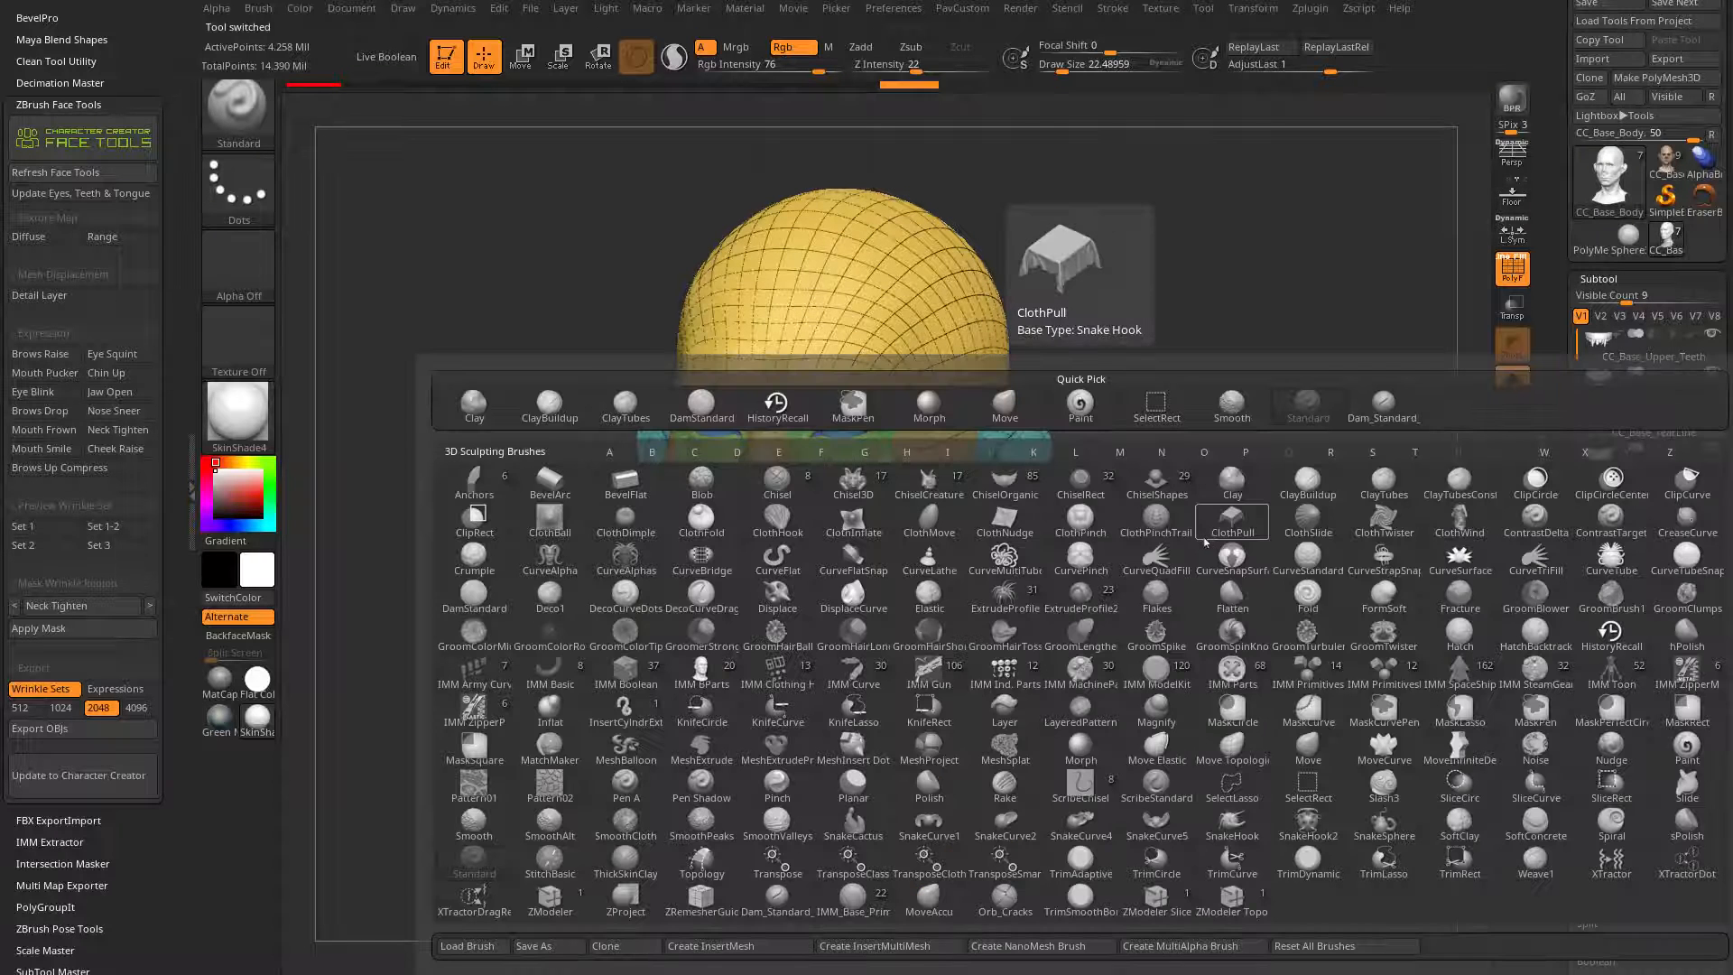
key(m)
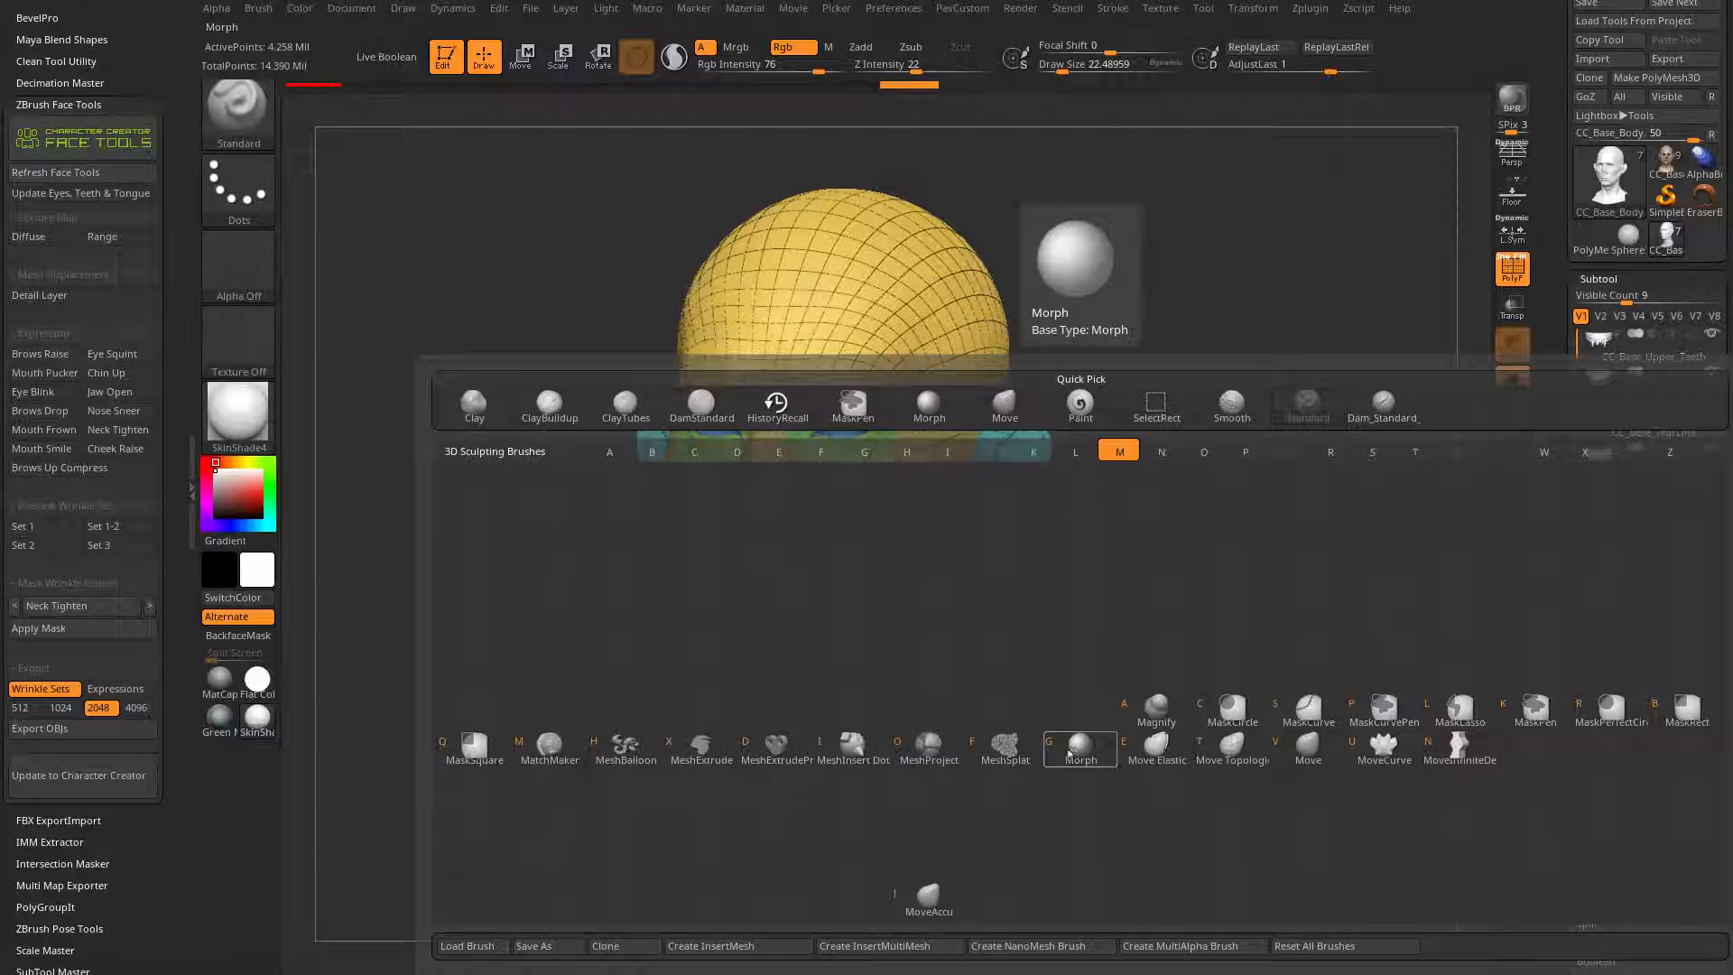
click(1074, 751)
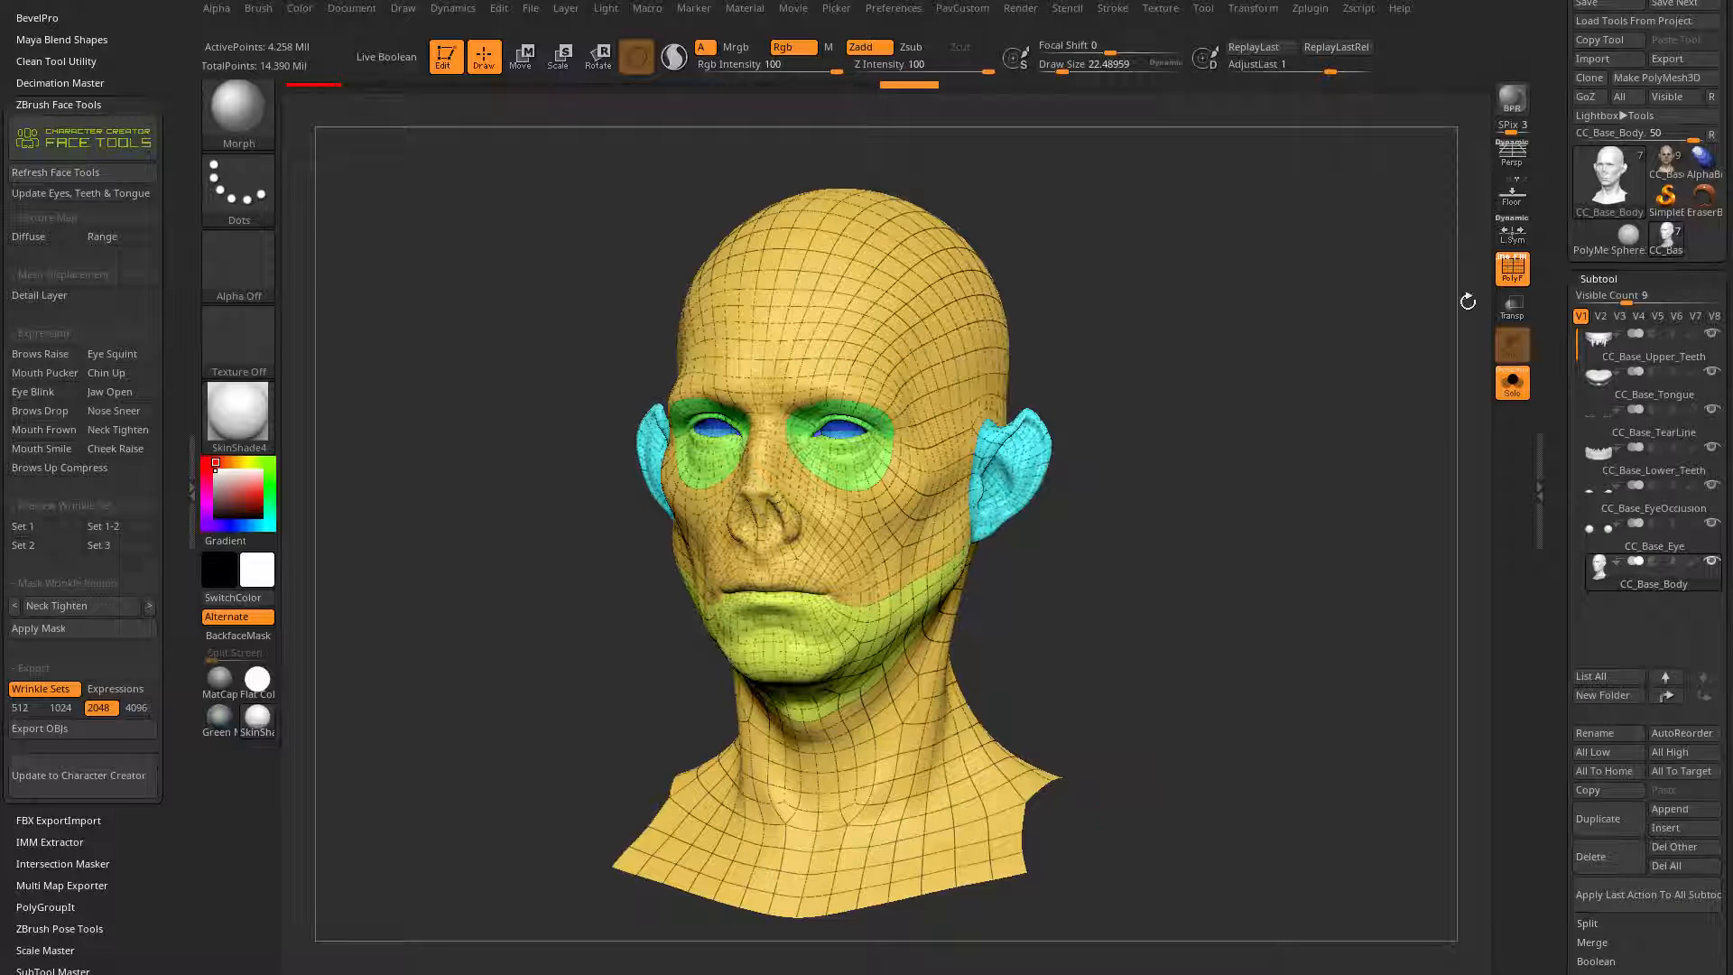
Step: Turn off the polyframe, enlarge the brush to a draw size of about 59 and switch to the Green Metallic material
click(1513, 271)
alt+drag(1193, 409, 1224, 406)
key(s)
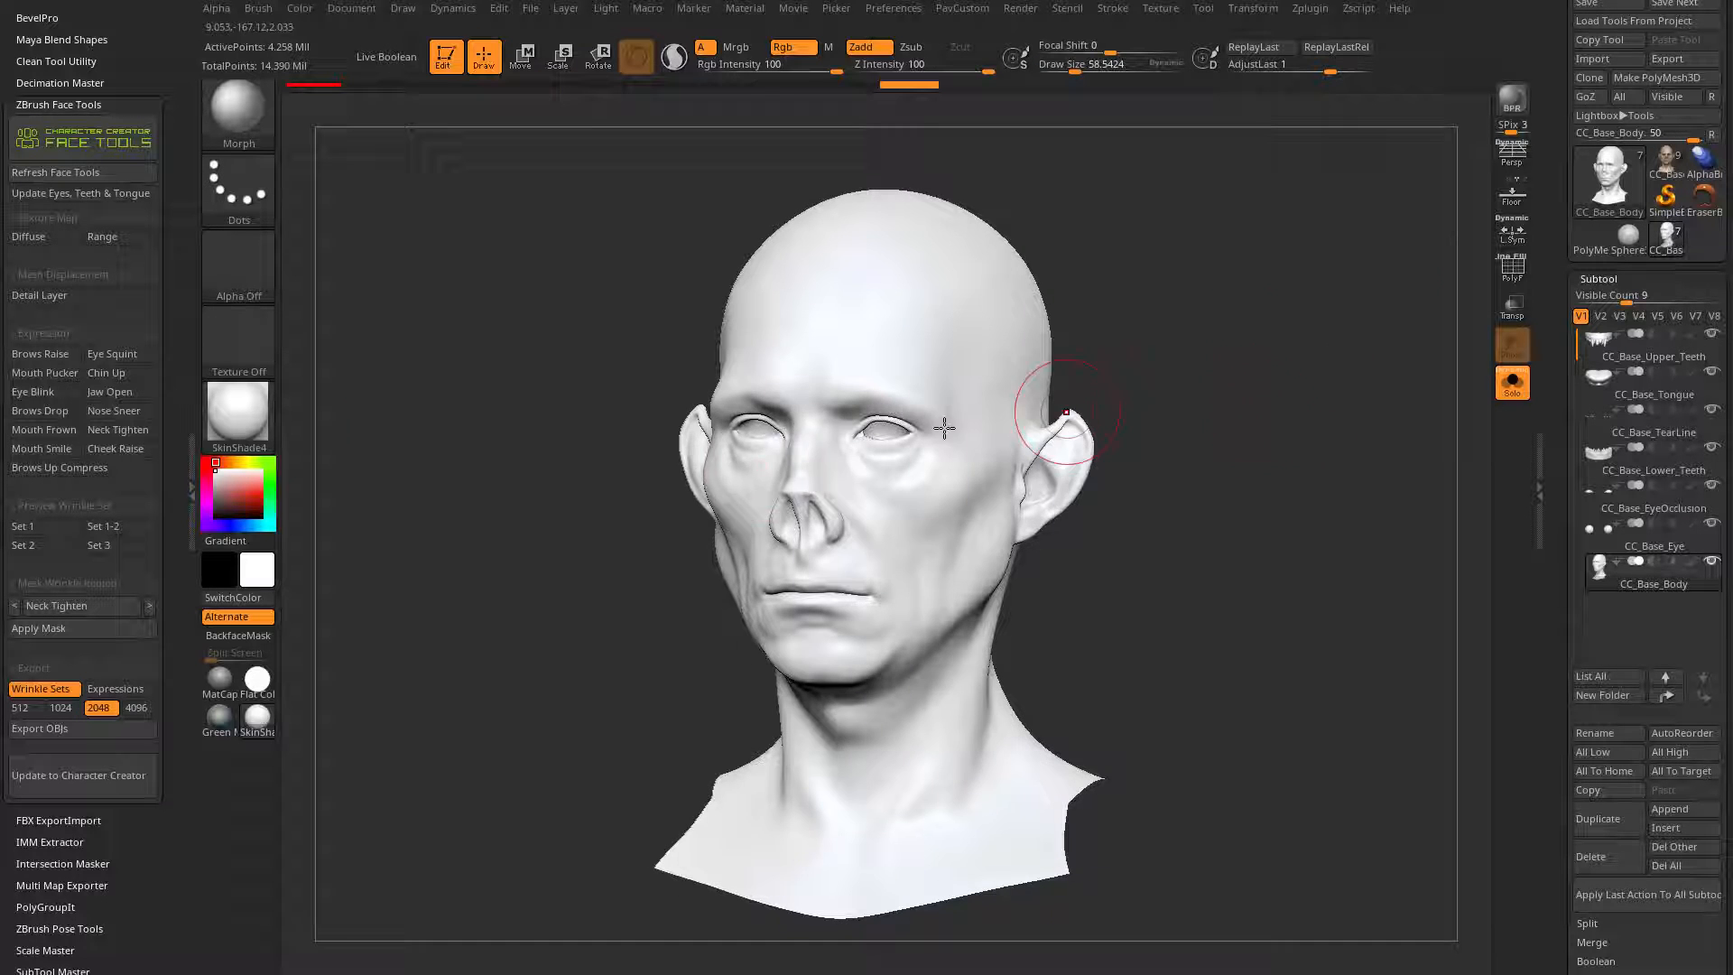
click(237, 410)
click(637, 442)
alt+drag(1316, 389, 1268, 397)
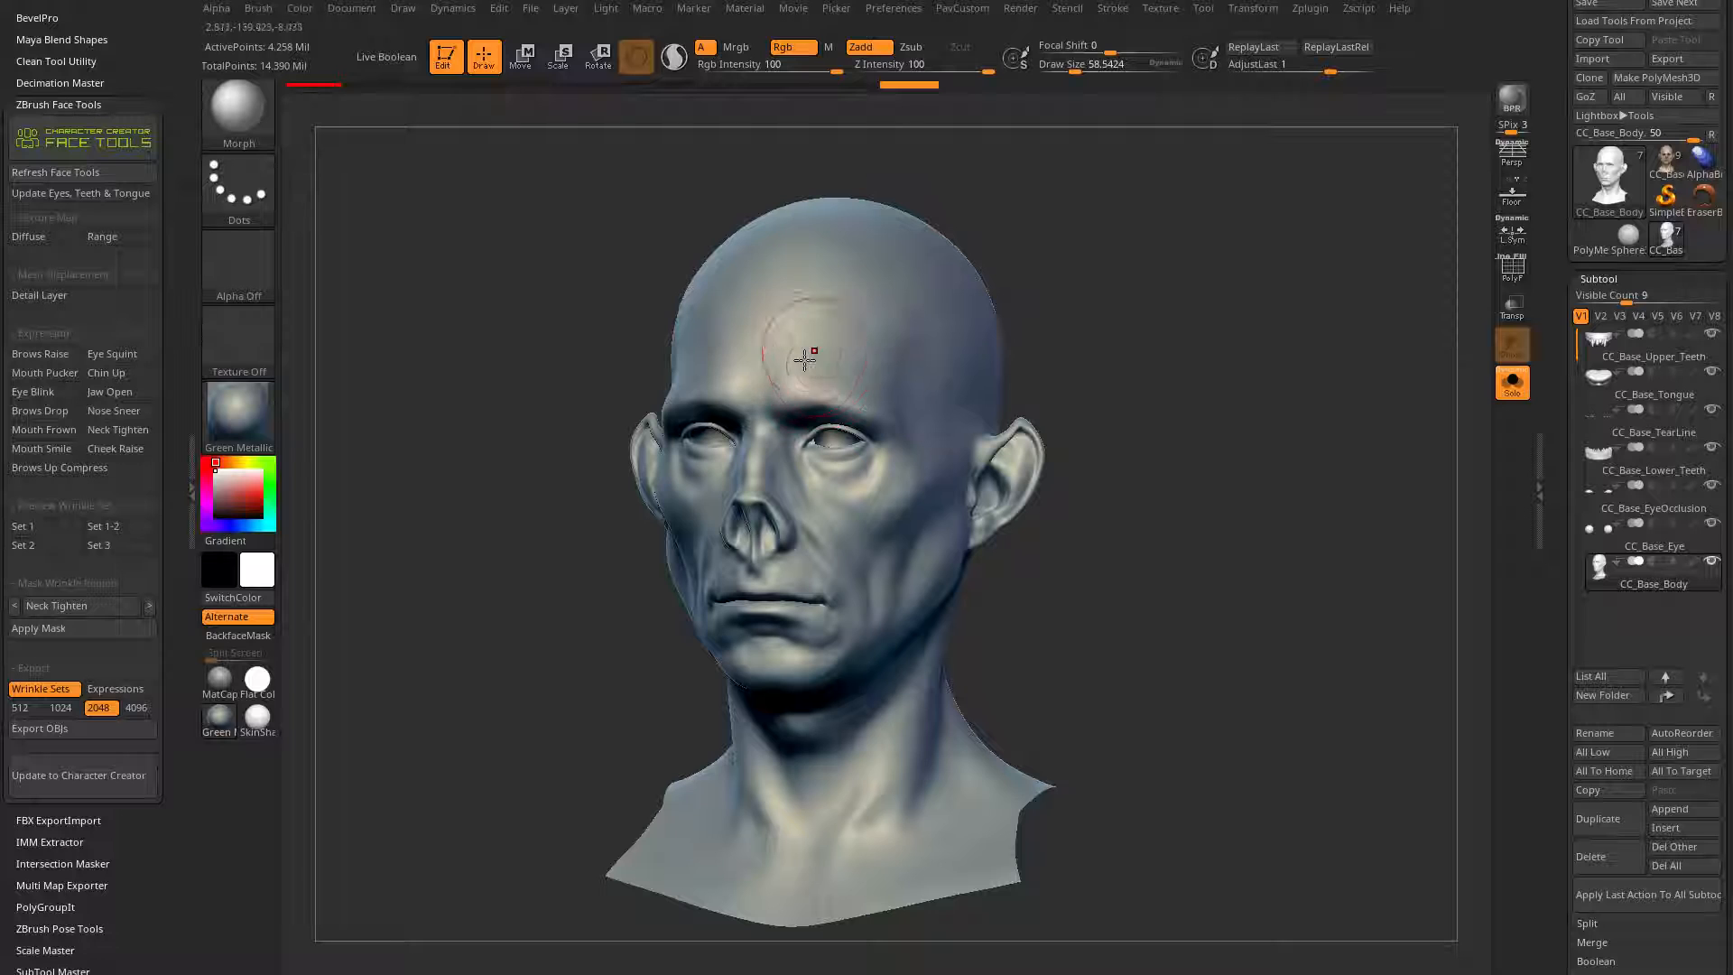
Step: Turn off the Morph brush's Rgb channel and increase its draw size to about 454
mouse_move(806, 361)
mouse_down()
mouse_move(801, 411)
mouse_move(784, 377)
mouse_up()
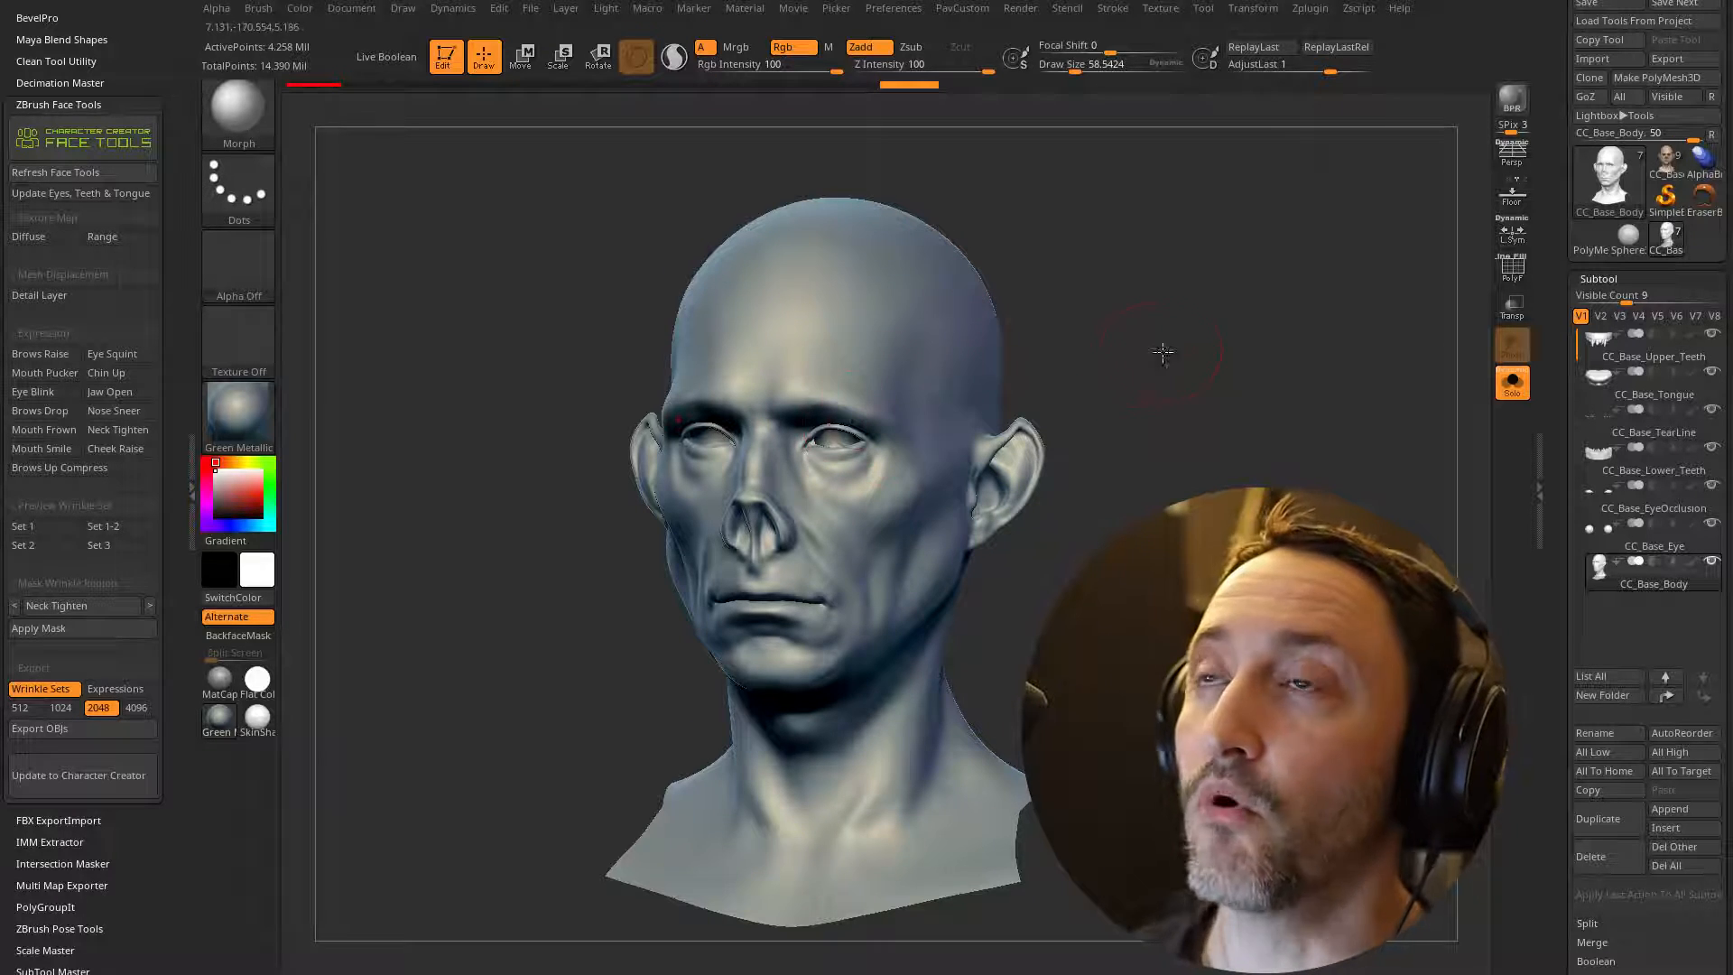
drag(1156, 352, 1145, 370)
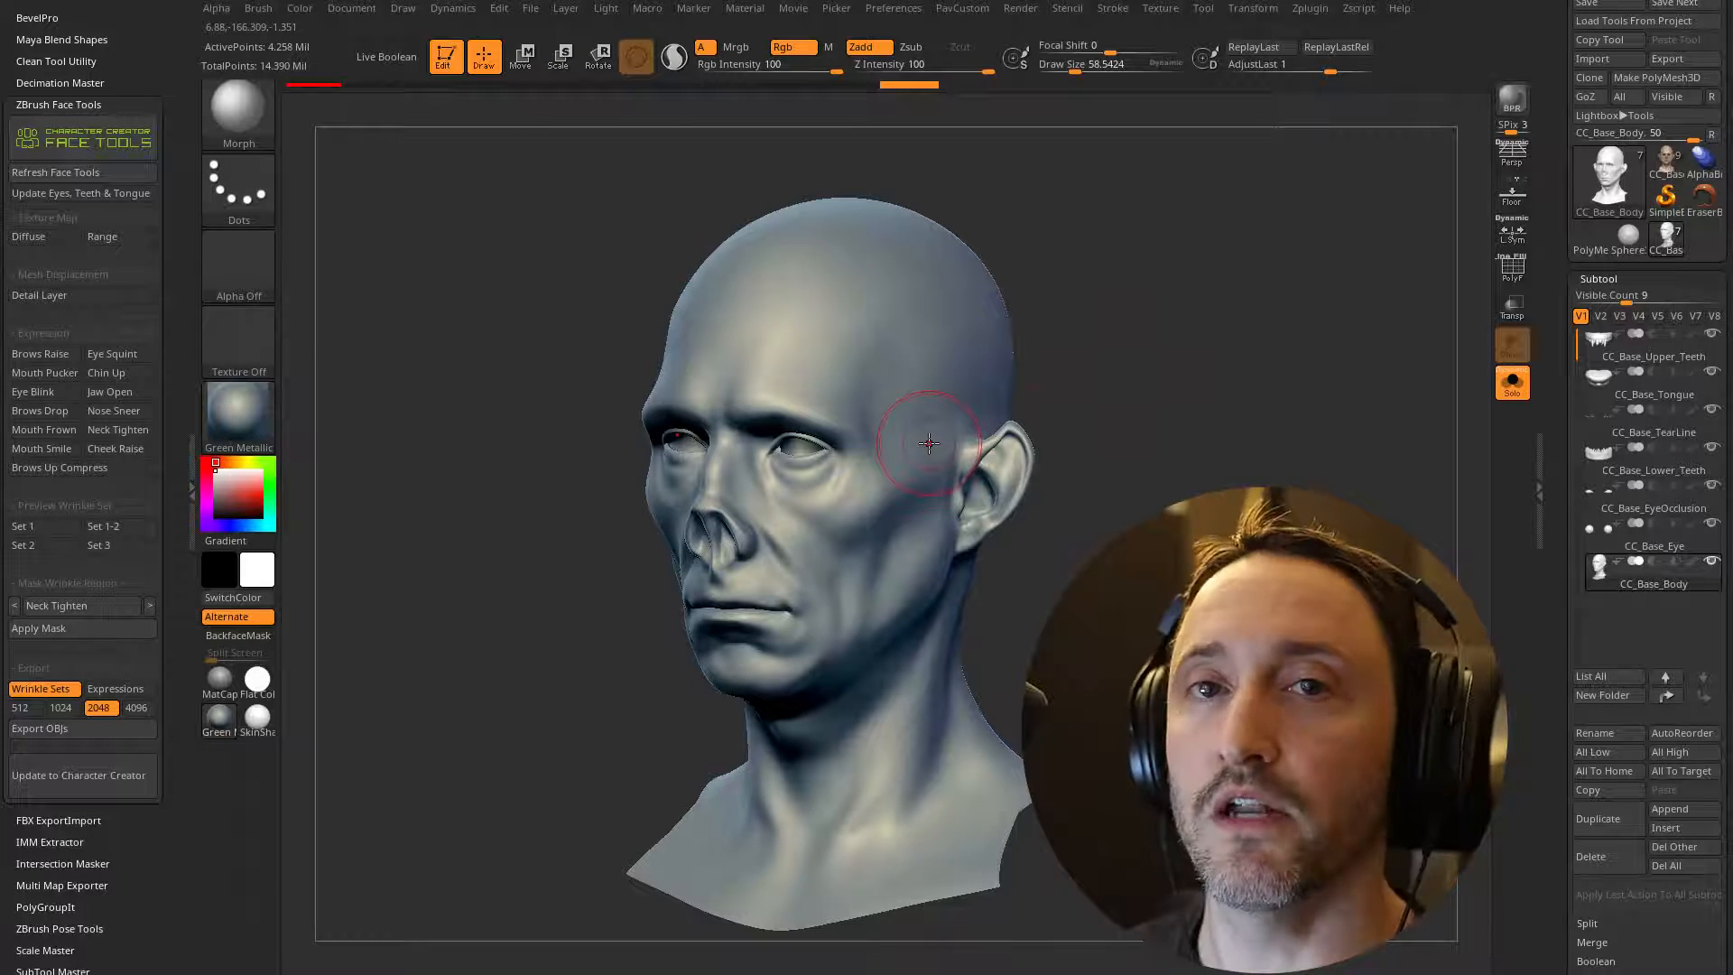
drag(1036, 243, 1096, 310)
click(792, 48)
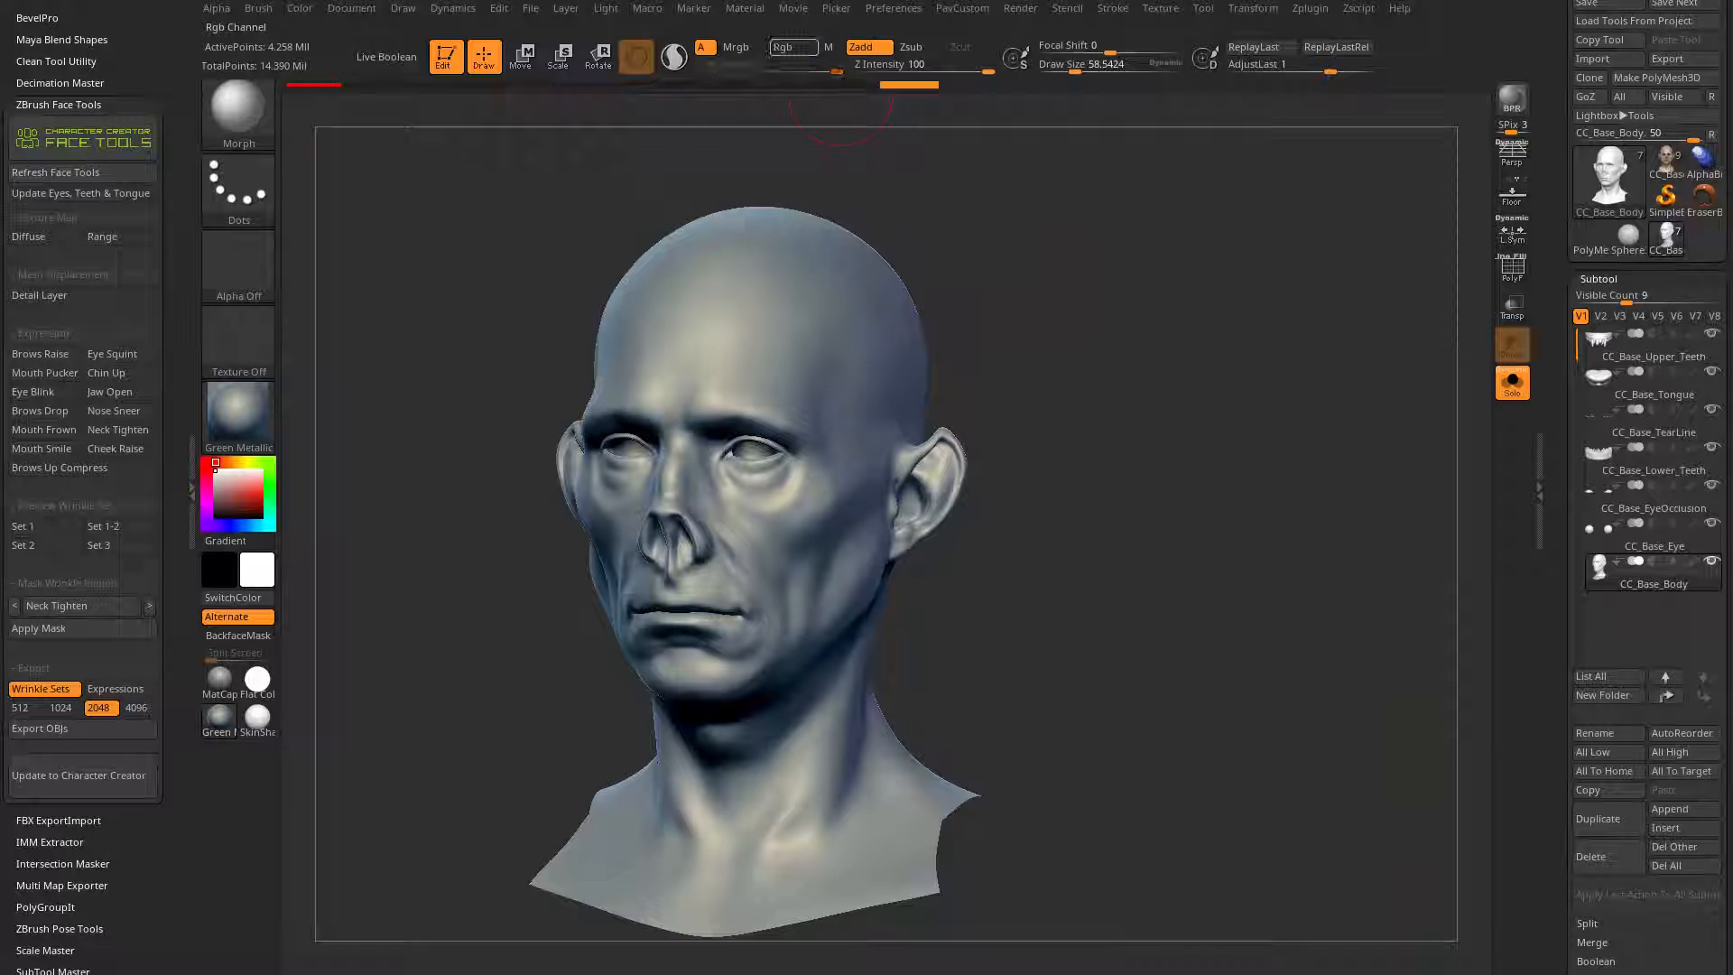
mouse_move(1096, 358)
alt+mouse_down()
mouse_move(1088, 344)
mouse_move(1137, 344)
alt+mouse_up()
key(s)
key(s)
alt+drag(1133, 347, 996, 284)
Step: Paint with the Morph brush over the face, sides, back of the head and neck to bring in the sculpted wrinkle detail
drag(781, 466, 729, 770)
drag(970, 541, 868, 424)
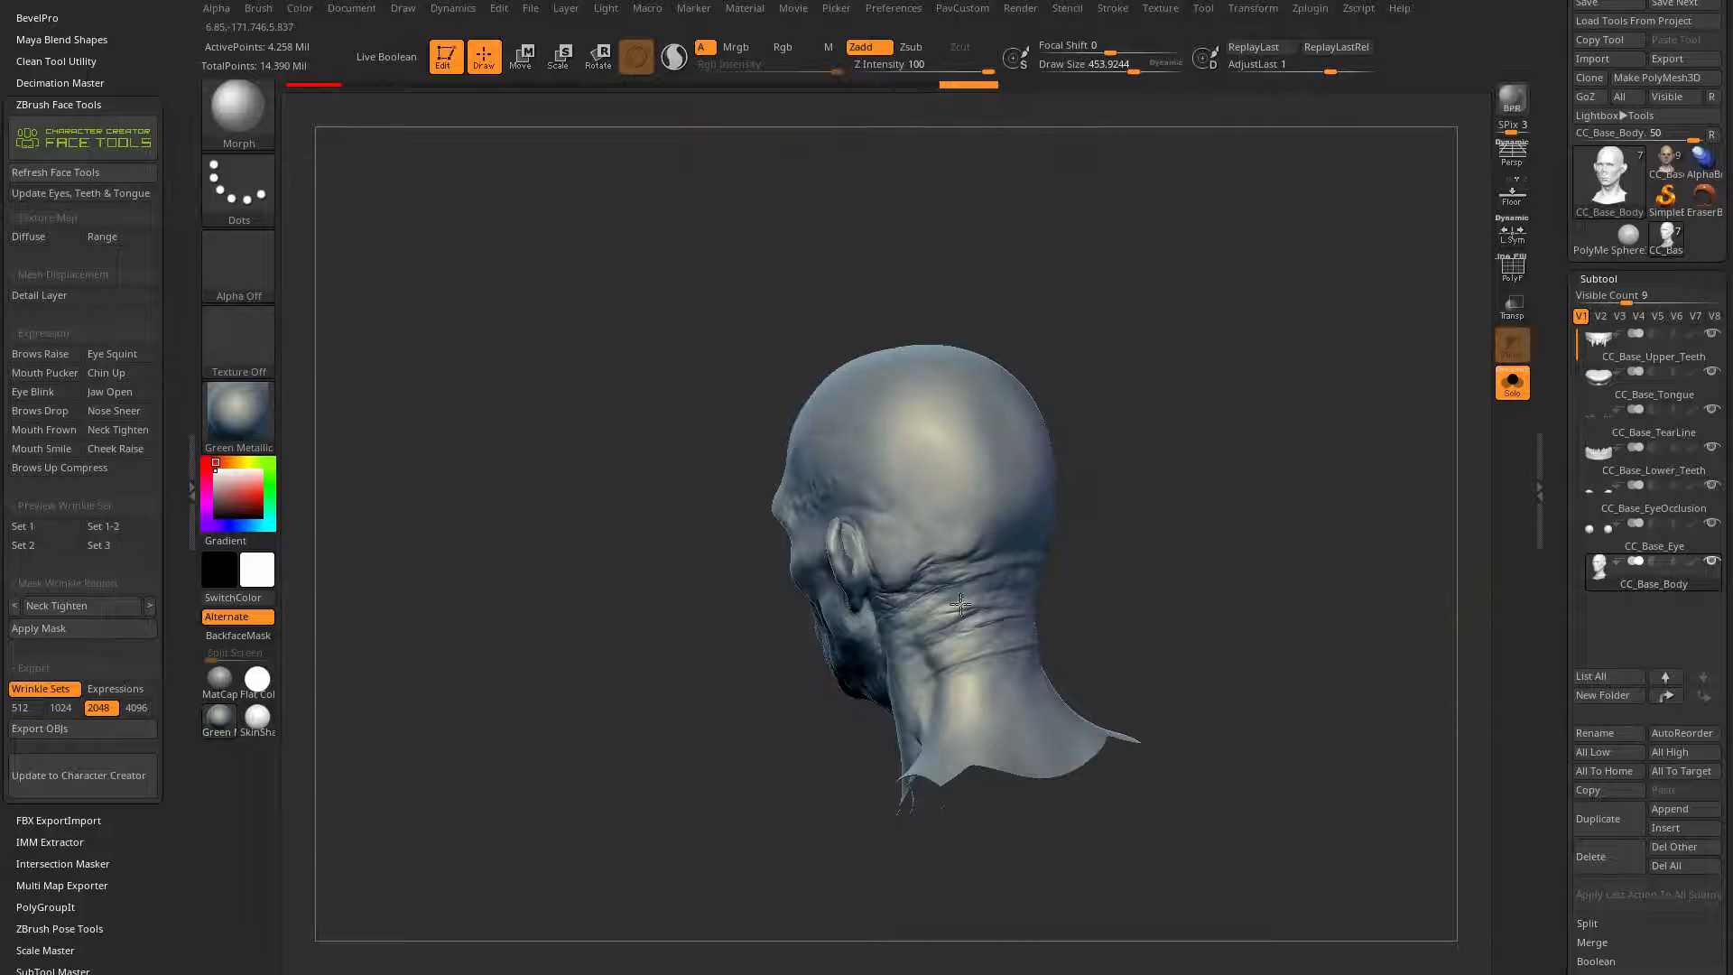
drag(1000, 654, 940, 591)
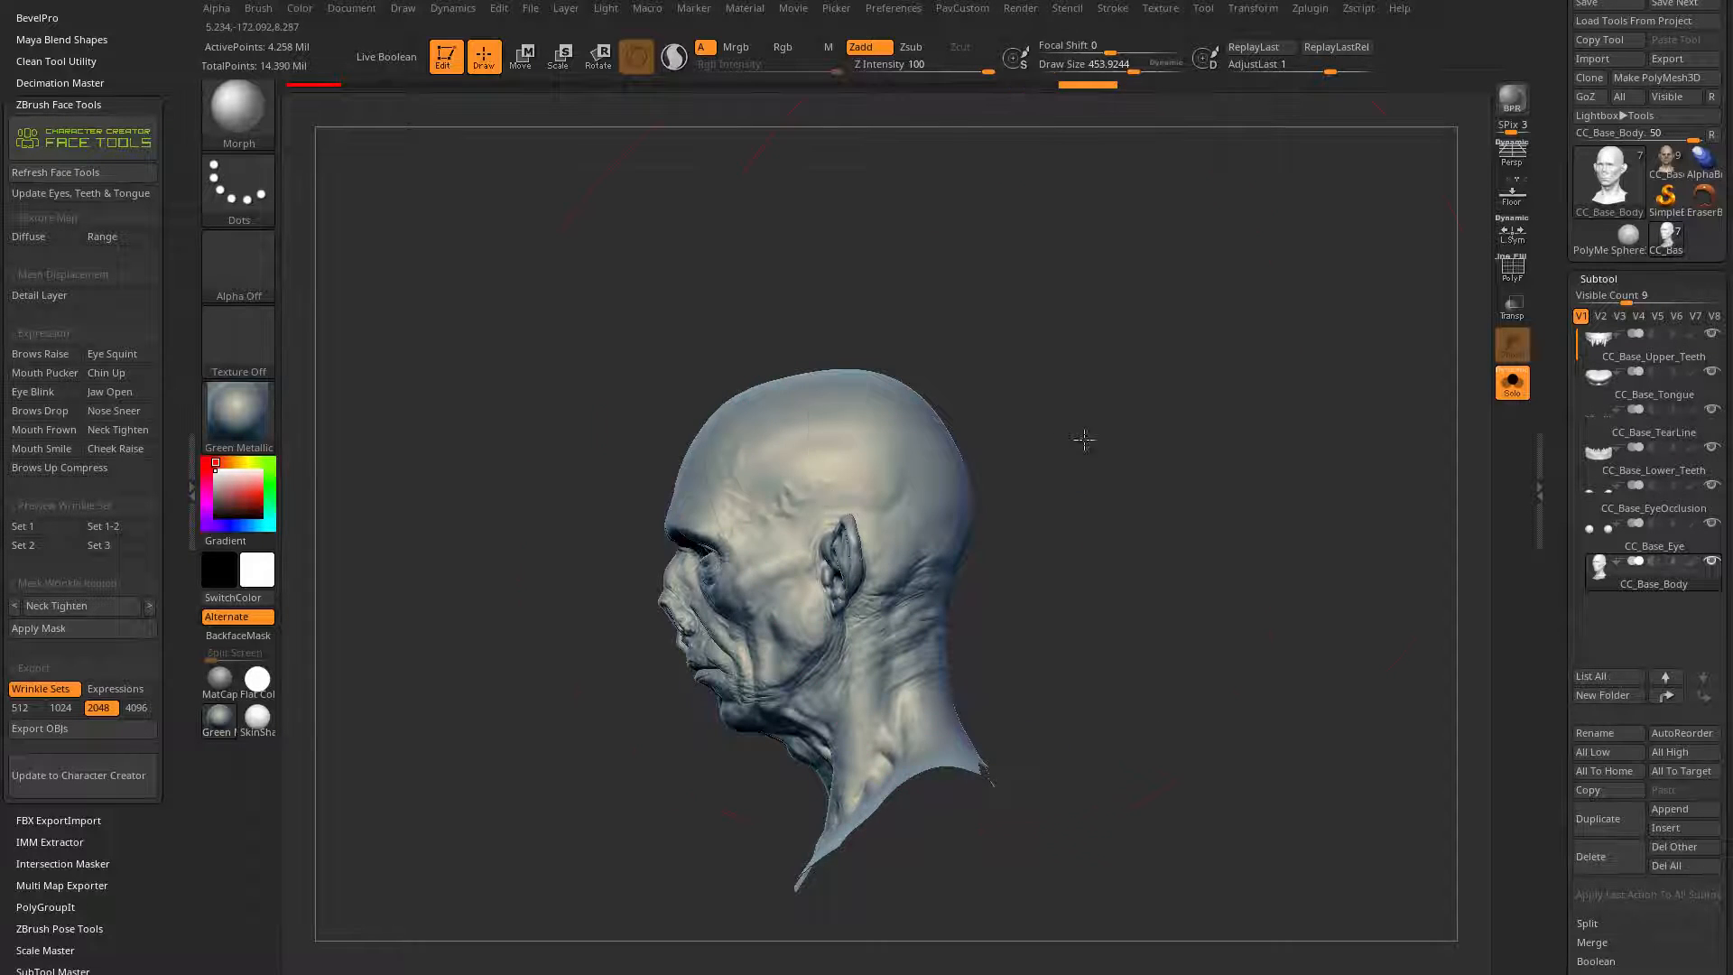
drag(1083, 436, 794, 586)
drag(1134, 569, 999, 693)
drag(994, 560, 873, 425)
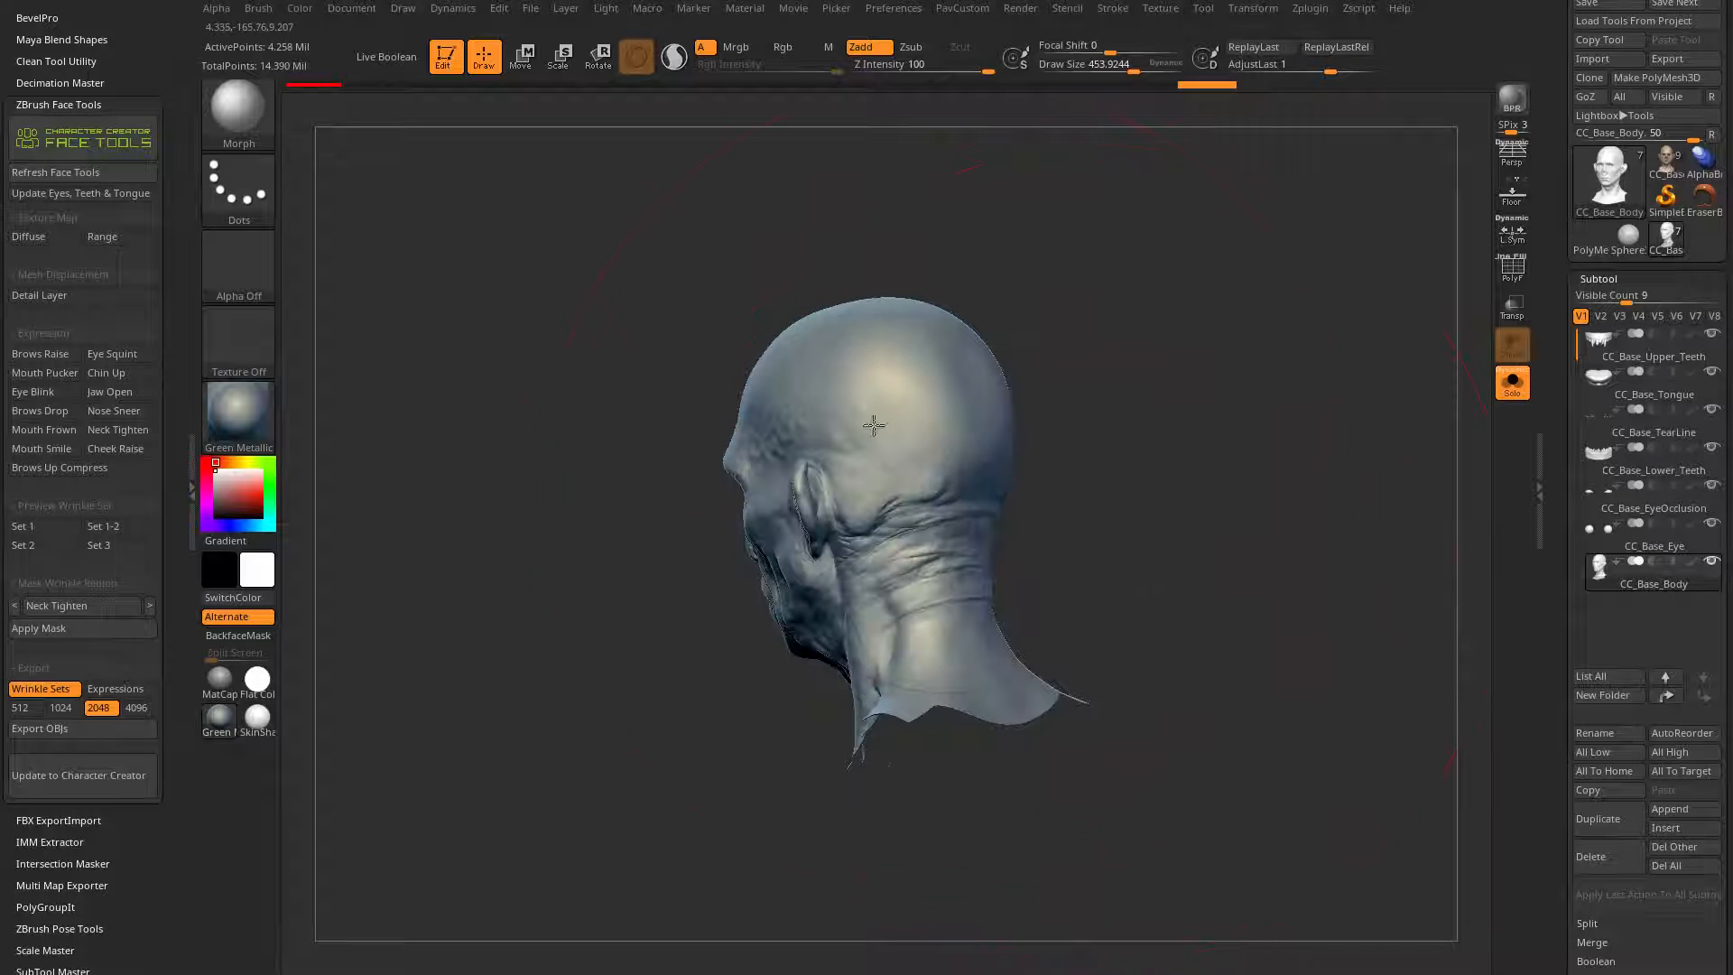
Step: Reduce the draw size to about 24, unhide the rest of the body mesh and inspect the neck seam from behind
shift+drag(890, 717, 1324, 517)
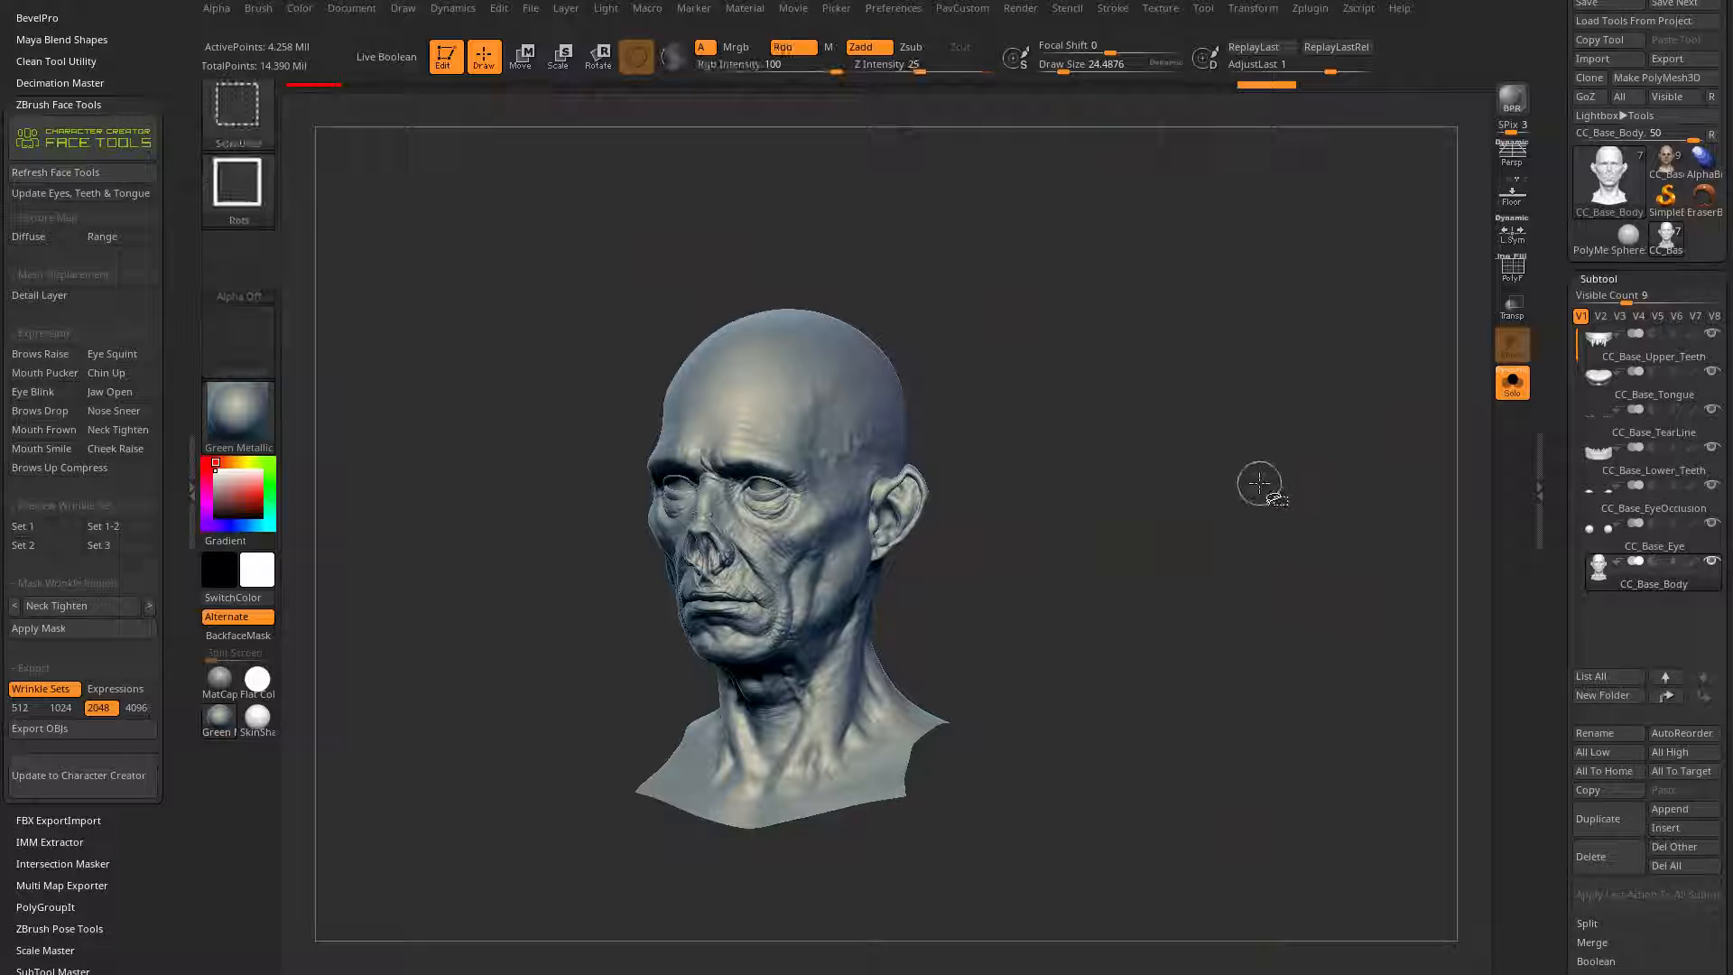
ctrl+shift+click(1197, 670)
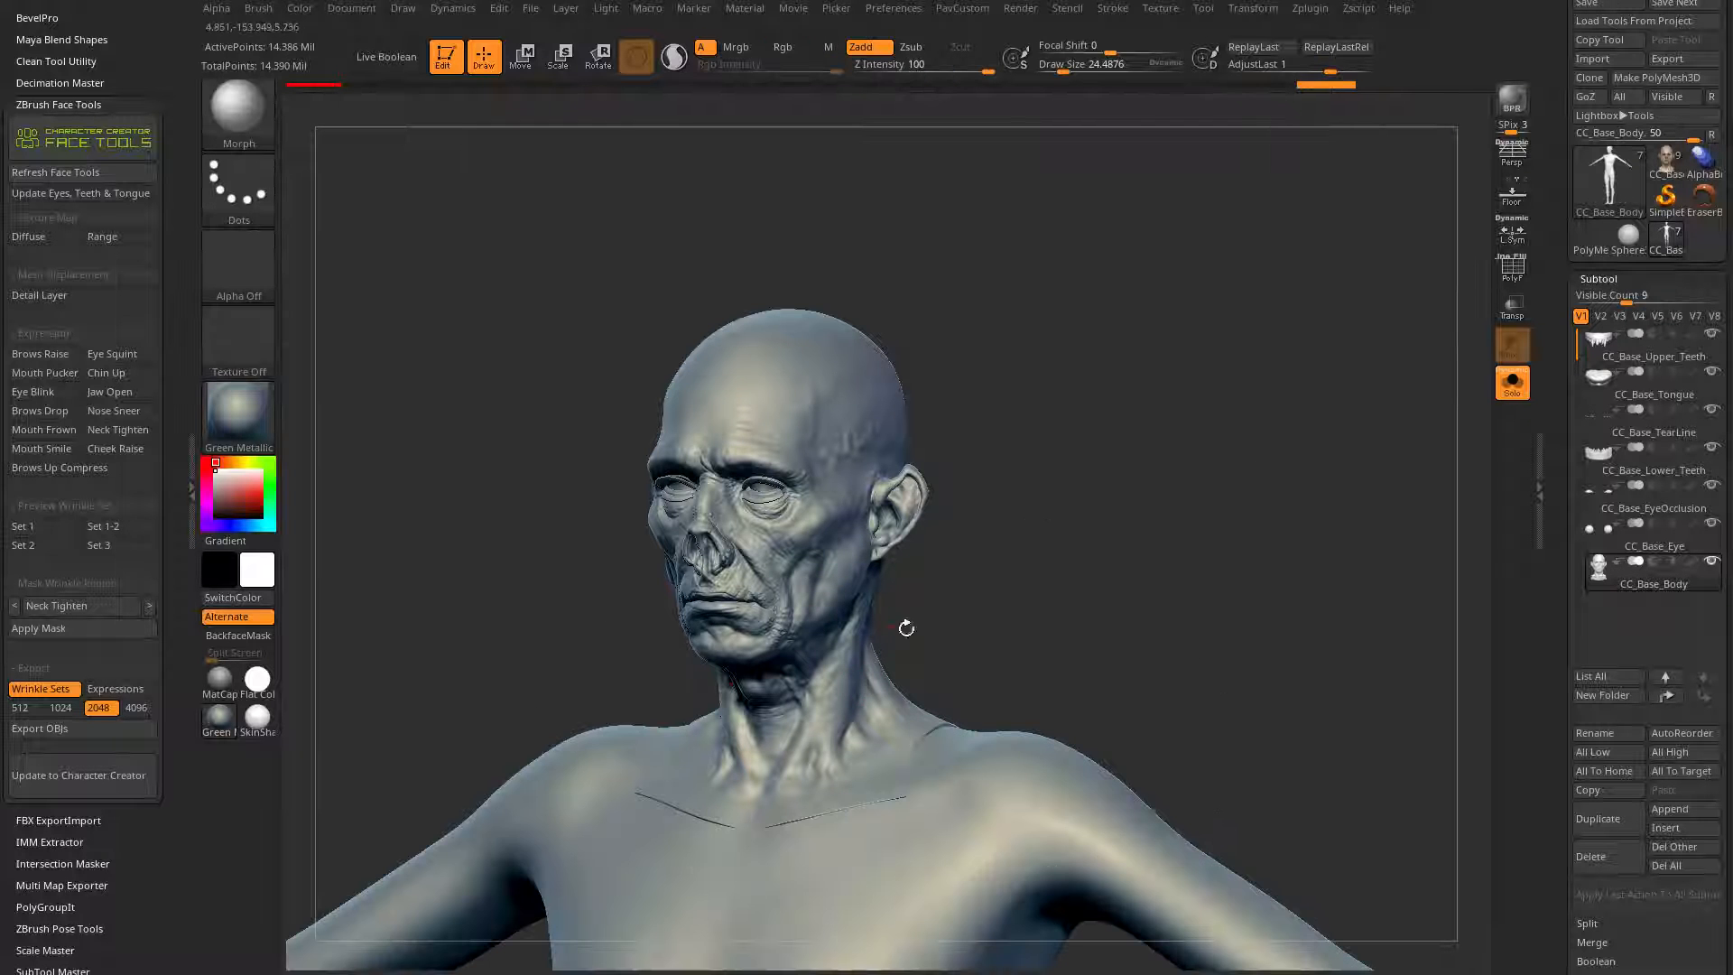
mouse_move(1115, 589)
alt+mouse_down()
mouse_move(1172, 484)
mouse_move(1002, 469)
alt+mouse_up()
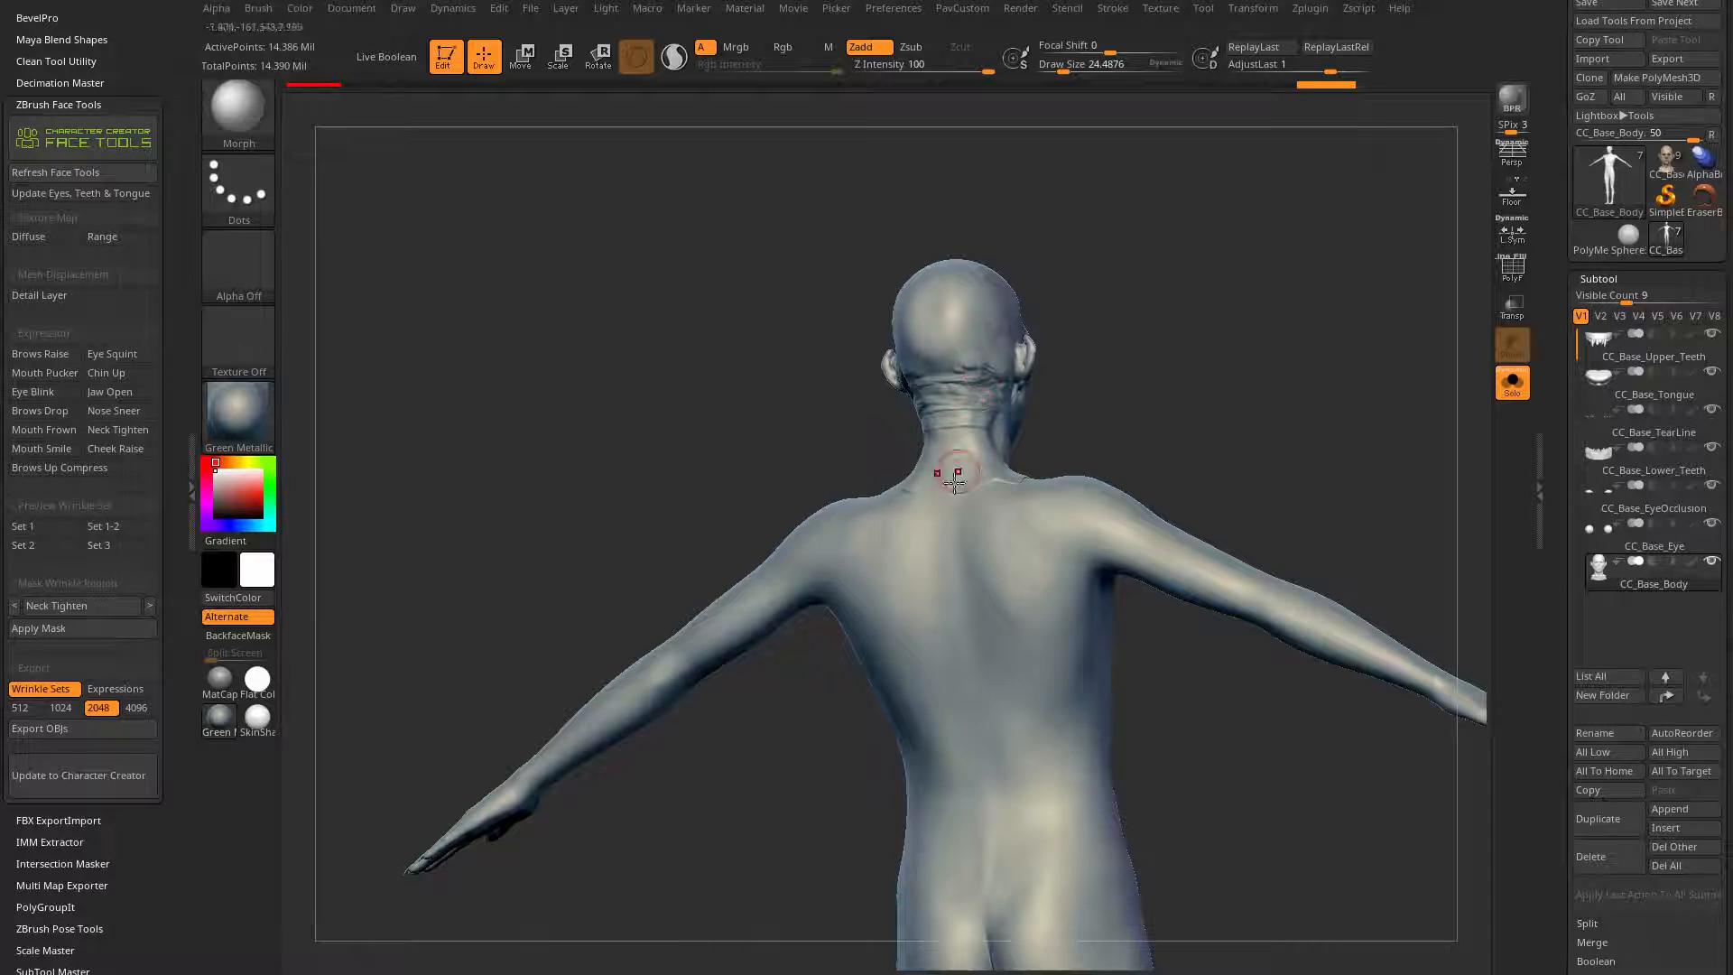
Step: Switch the material on the body mesh to SkinShade4, viewing the character from the front
drag(1105, 406, 1169, 515)
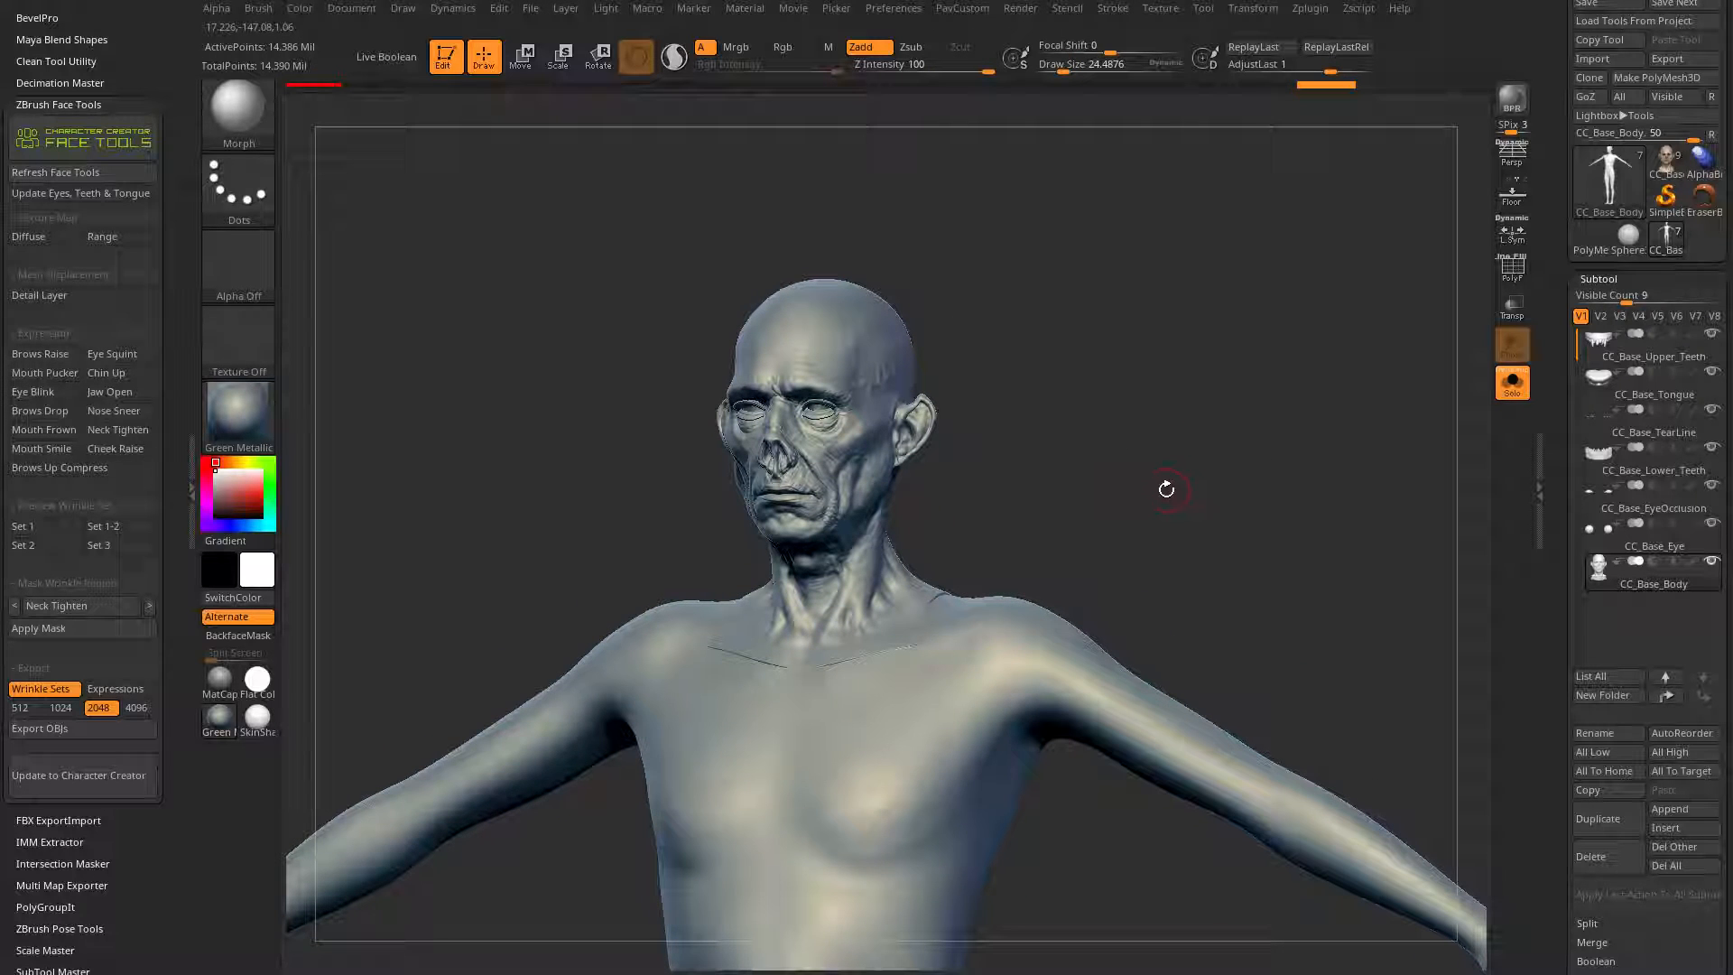
click(238, 416)
click(803, 441)
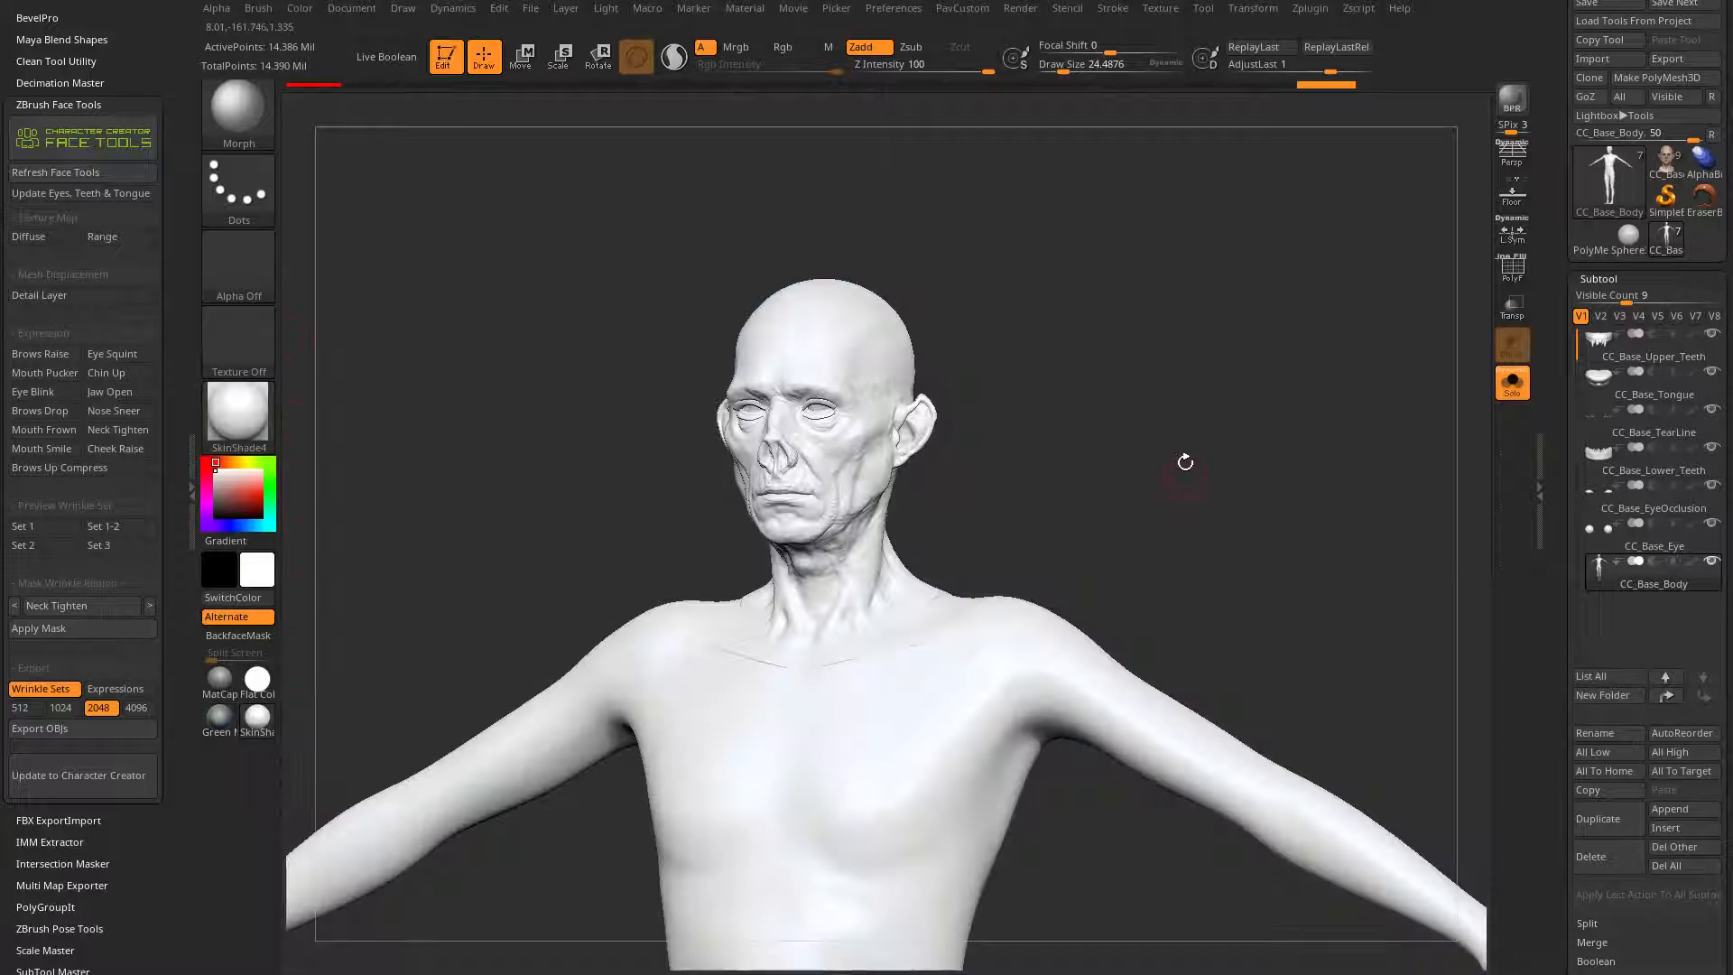
Step: Look at the painted CC_Base_SkinHead sculpt and return to the CC_Base_Body tool to compare the two
alt+drag(1184, 462, 1235, 517)
click(1666, 162)
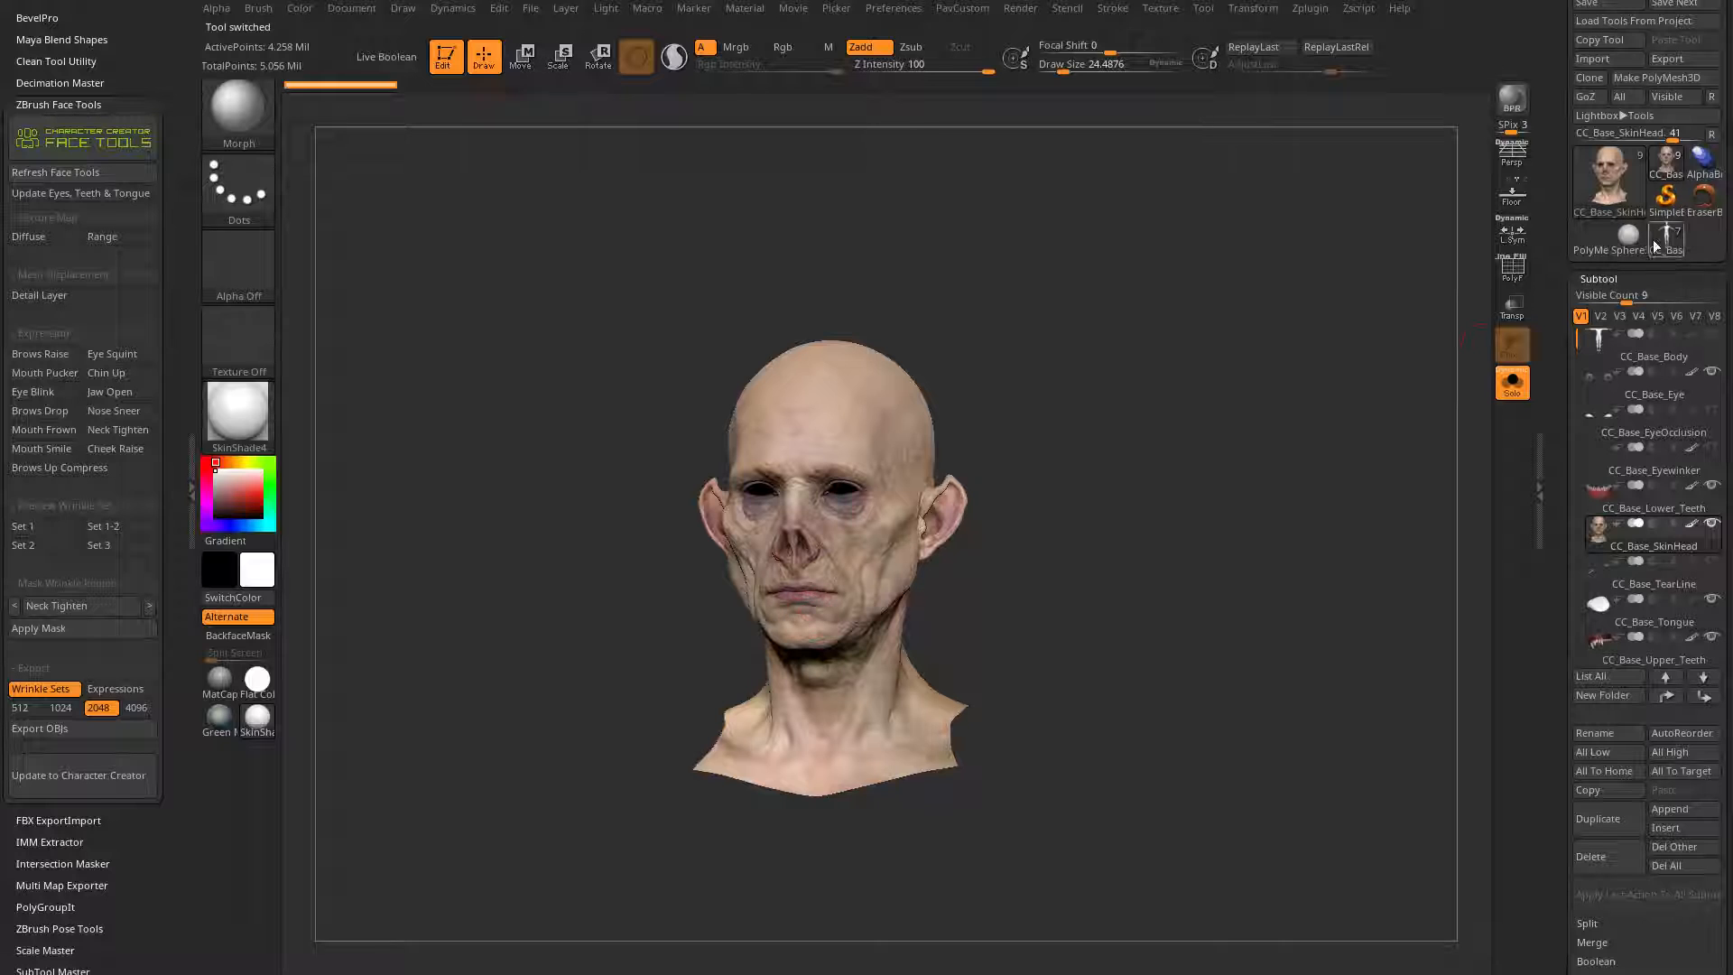
drag(1300, 537, 1266, 522)
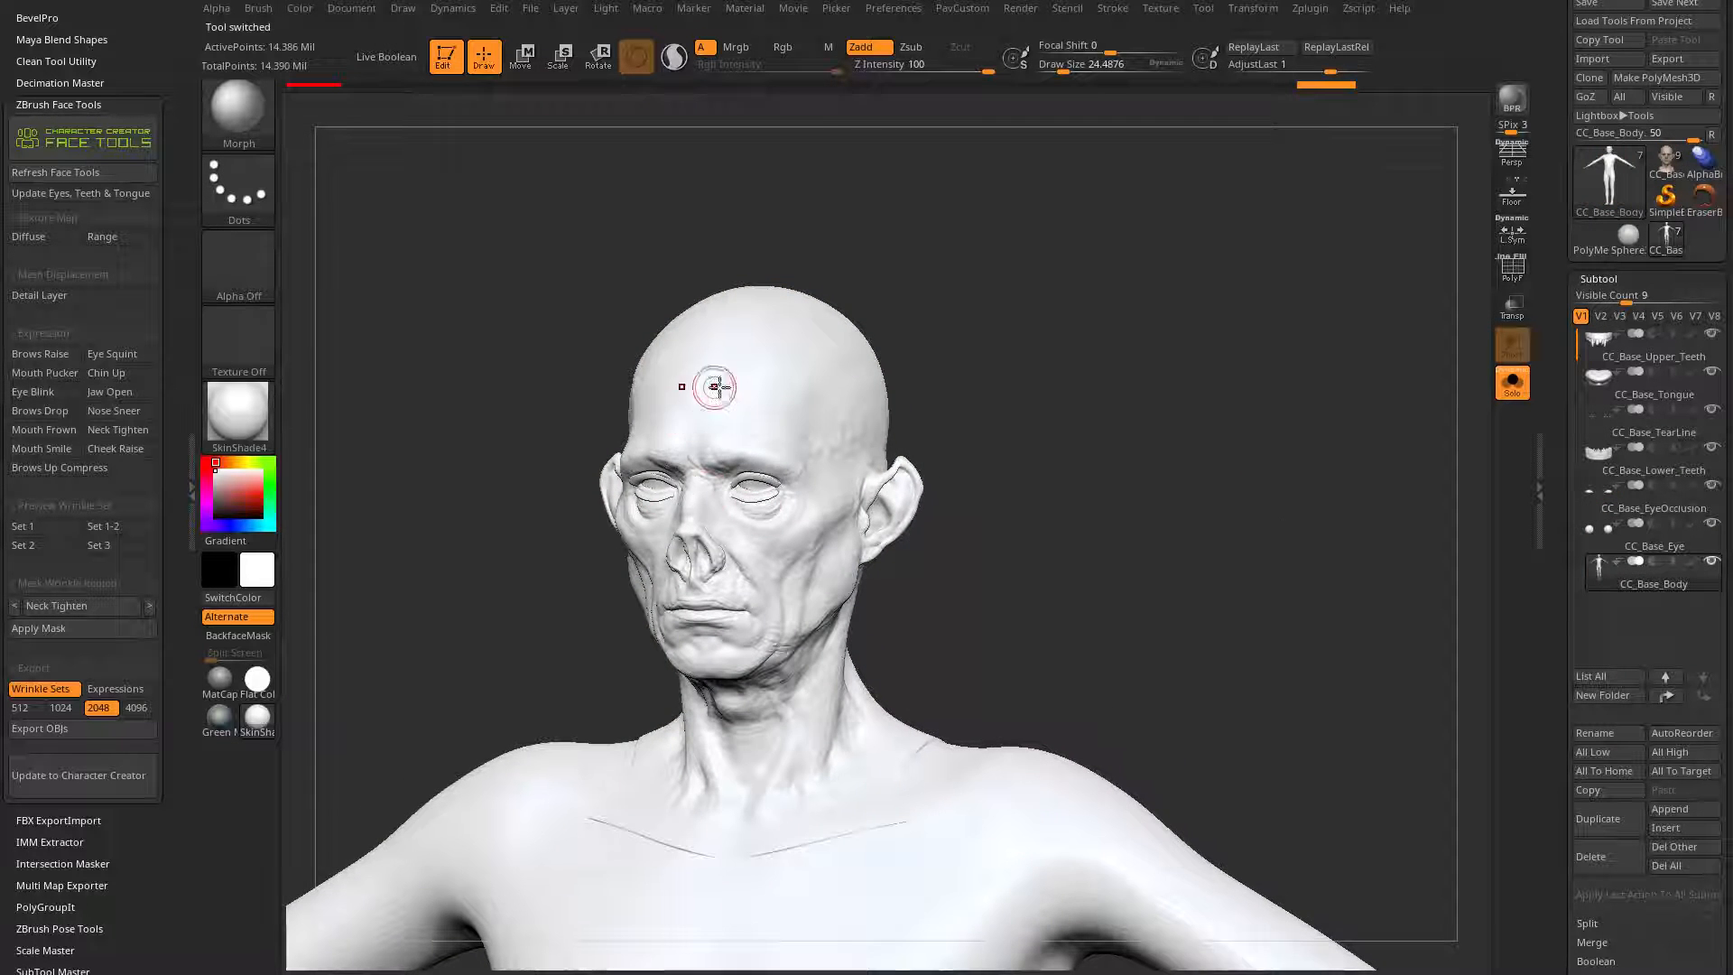
drag(1030, 461, 1069, 477)
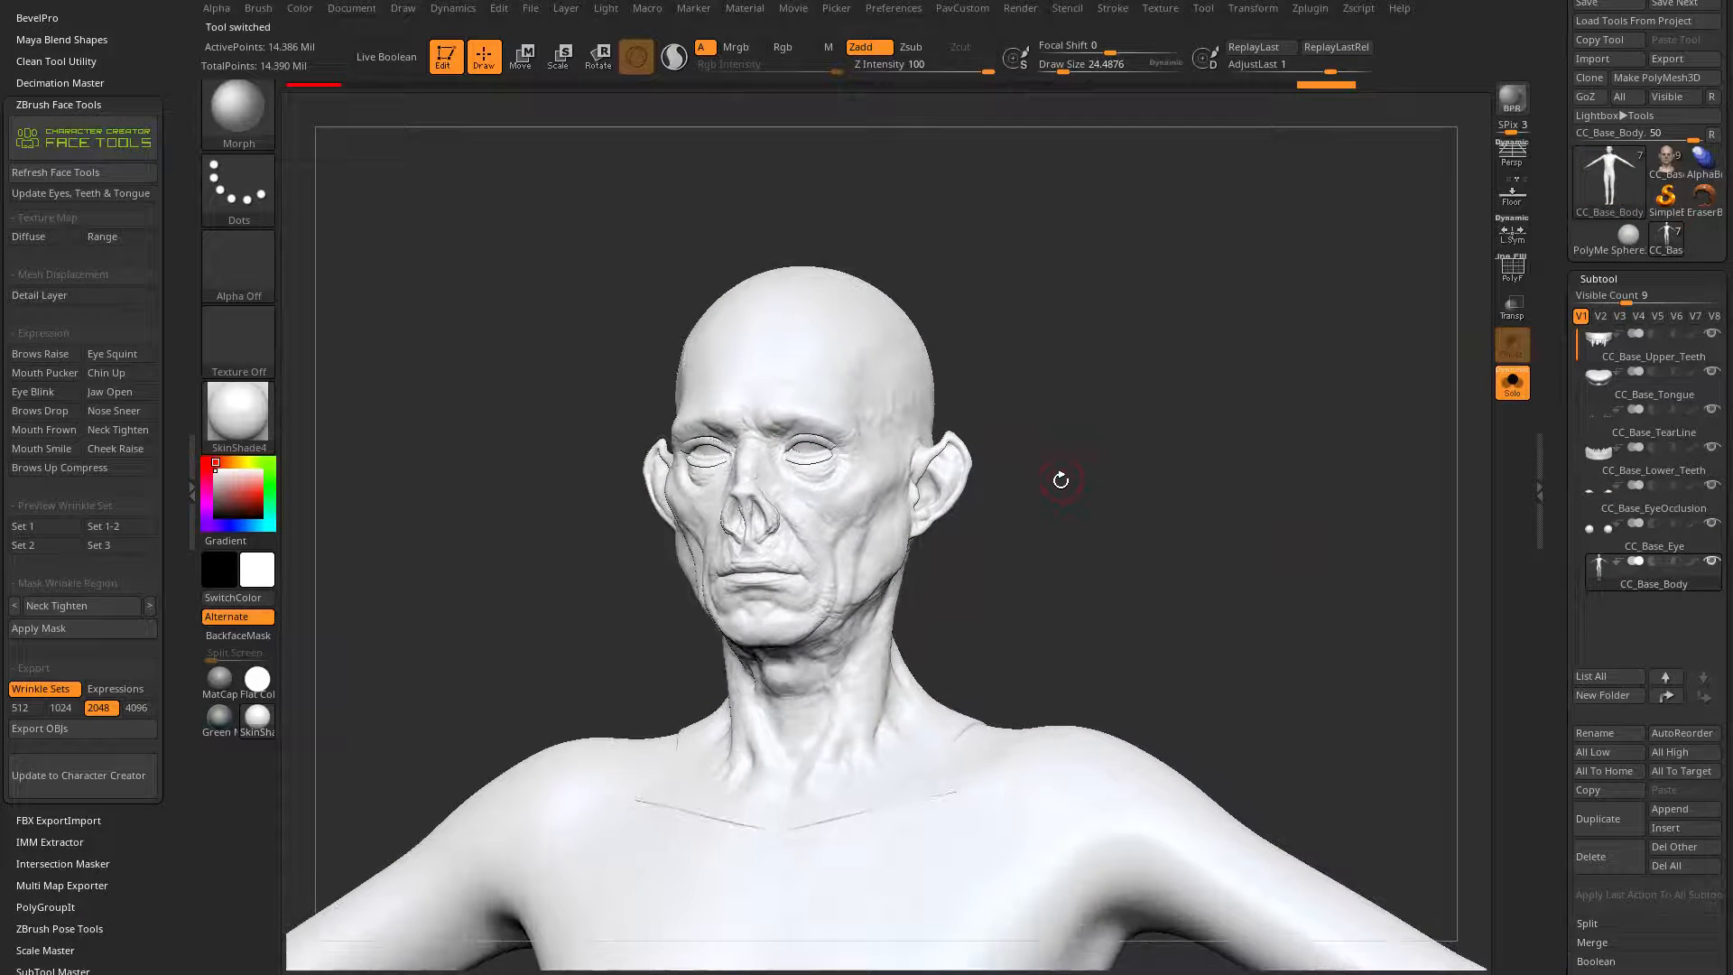
Step: Turn off Geometry in the subtool's Project settings so that only Color is projected
scroll(1565, 374, down, 5)
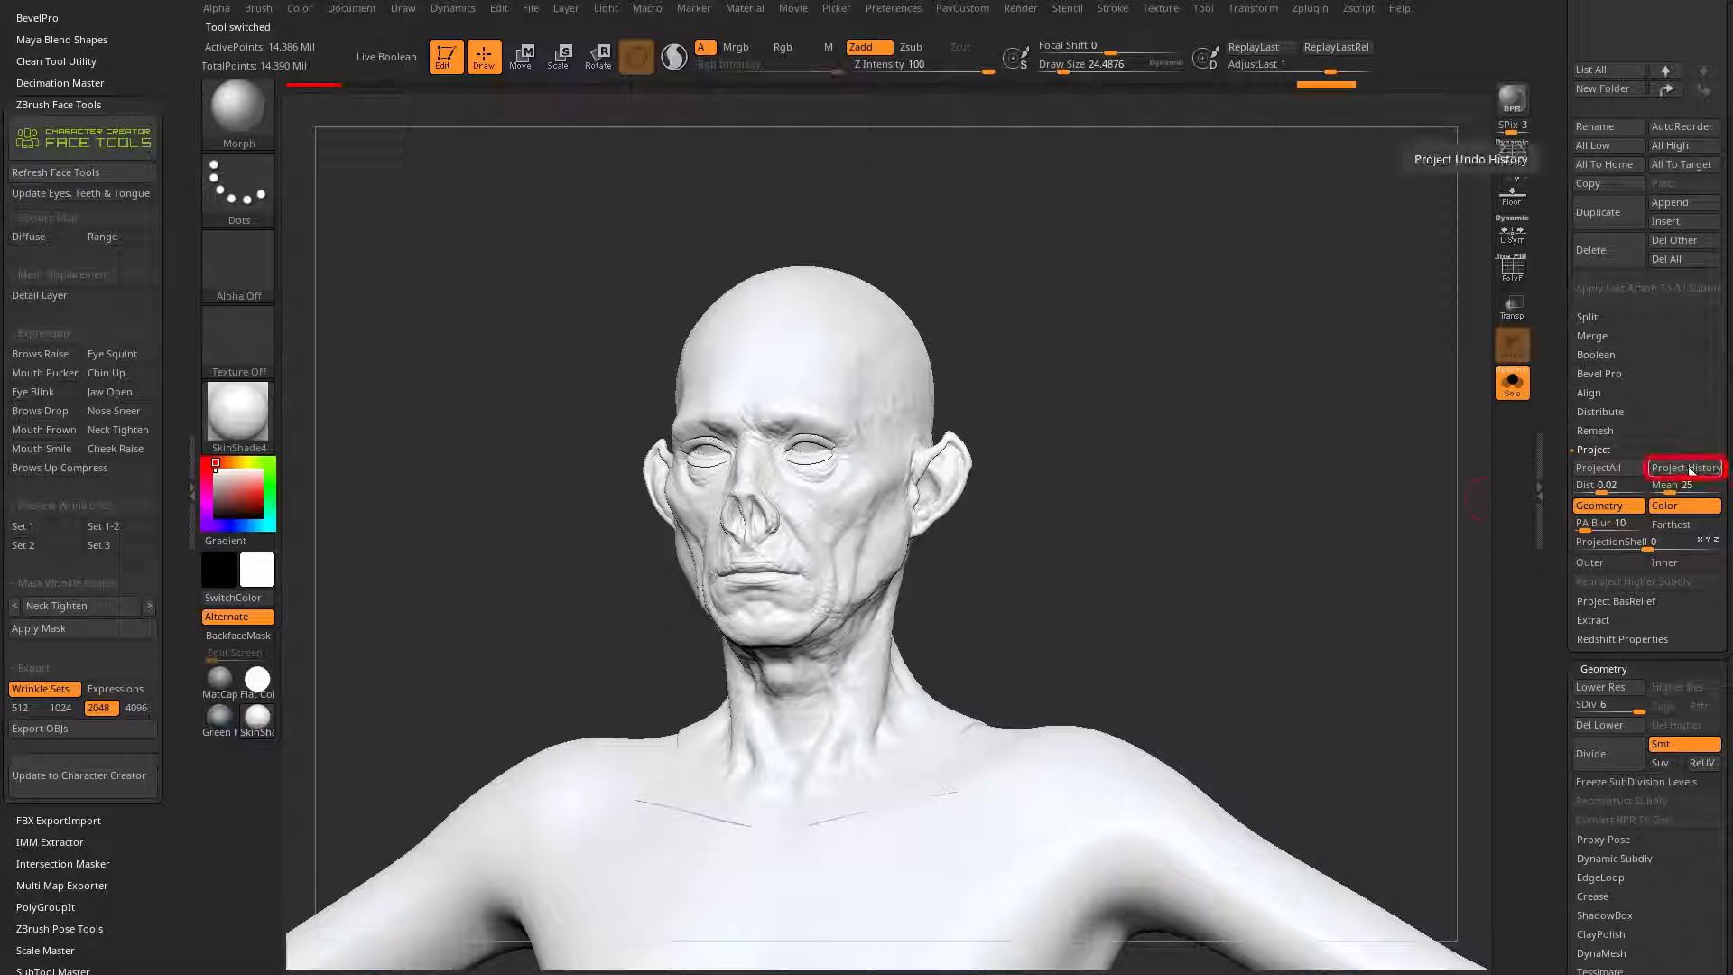
click(1599, 505)
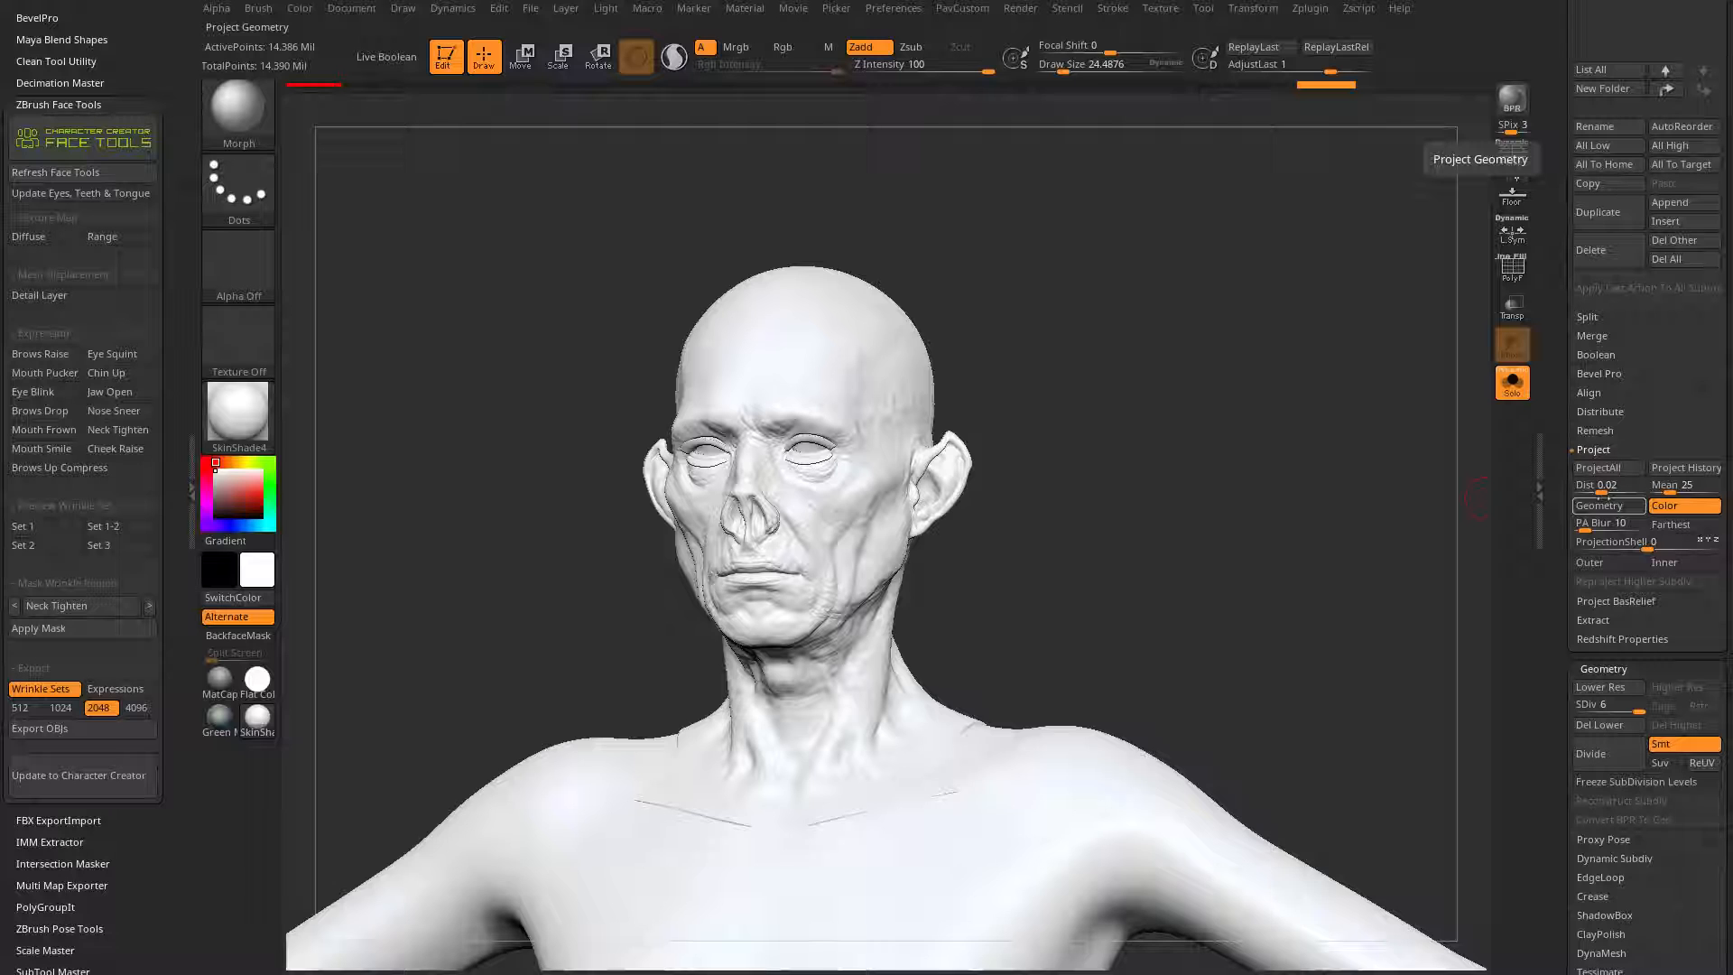
mouse_move(1209, 442)
mouse_down()
mouse_move(1144, 418)
mouse_move(1176, 444)
mouse_up()
drag(1150, 542, 1161, 498)
Step: Sample a skin tone from the neck of the painted CC_Base_SkinHead sculpt and return to CC_Base_Body
drag(1660, 108, 1660, 307)
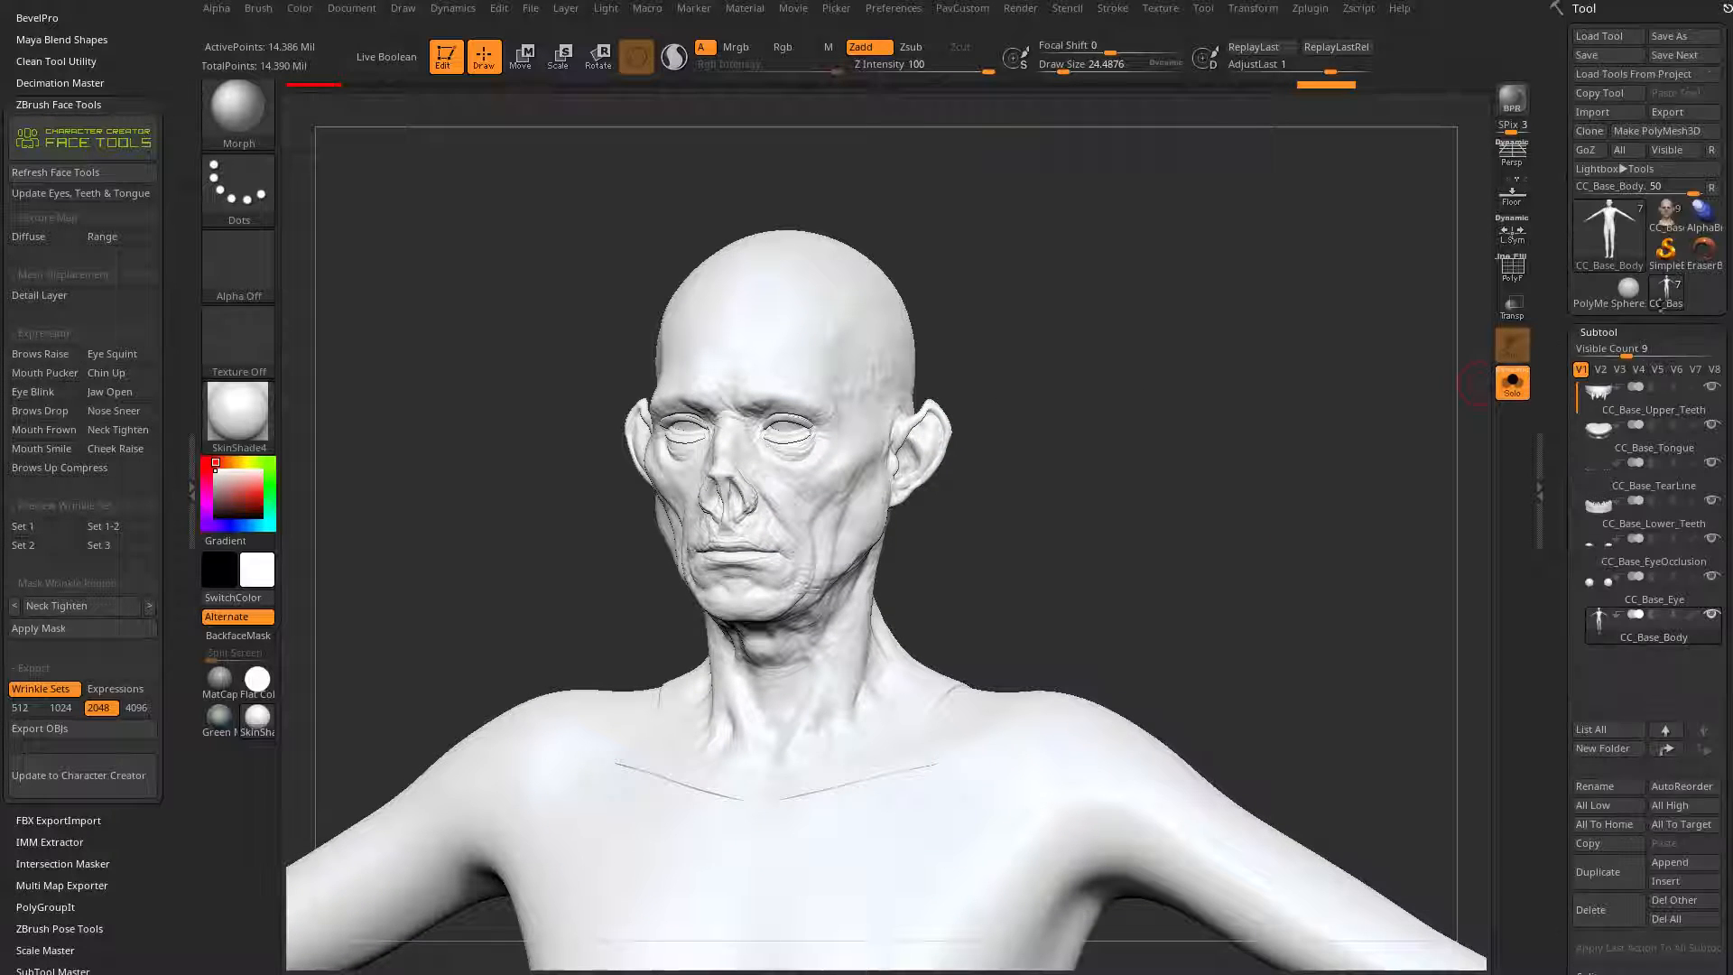
click(1665, 217)
drag(1188, 484, 1097, 540)
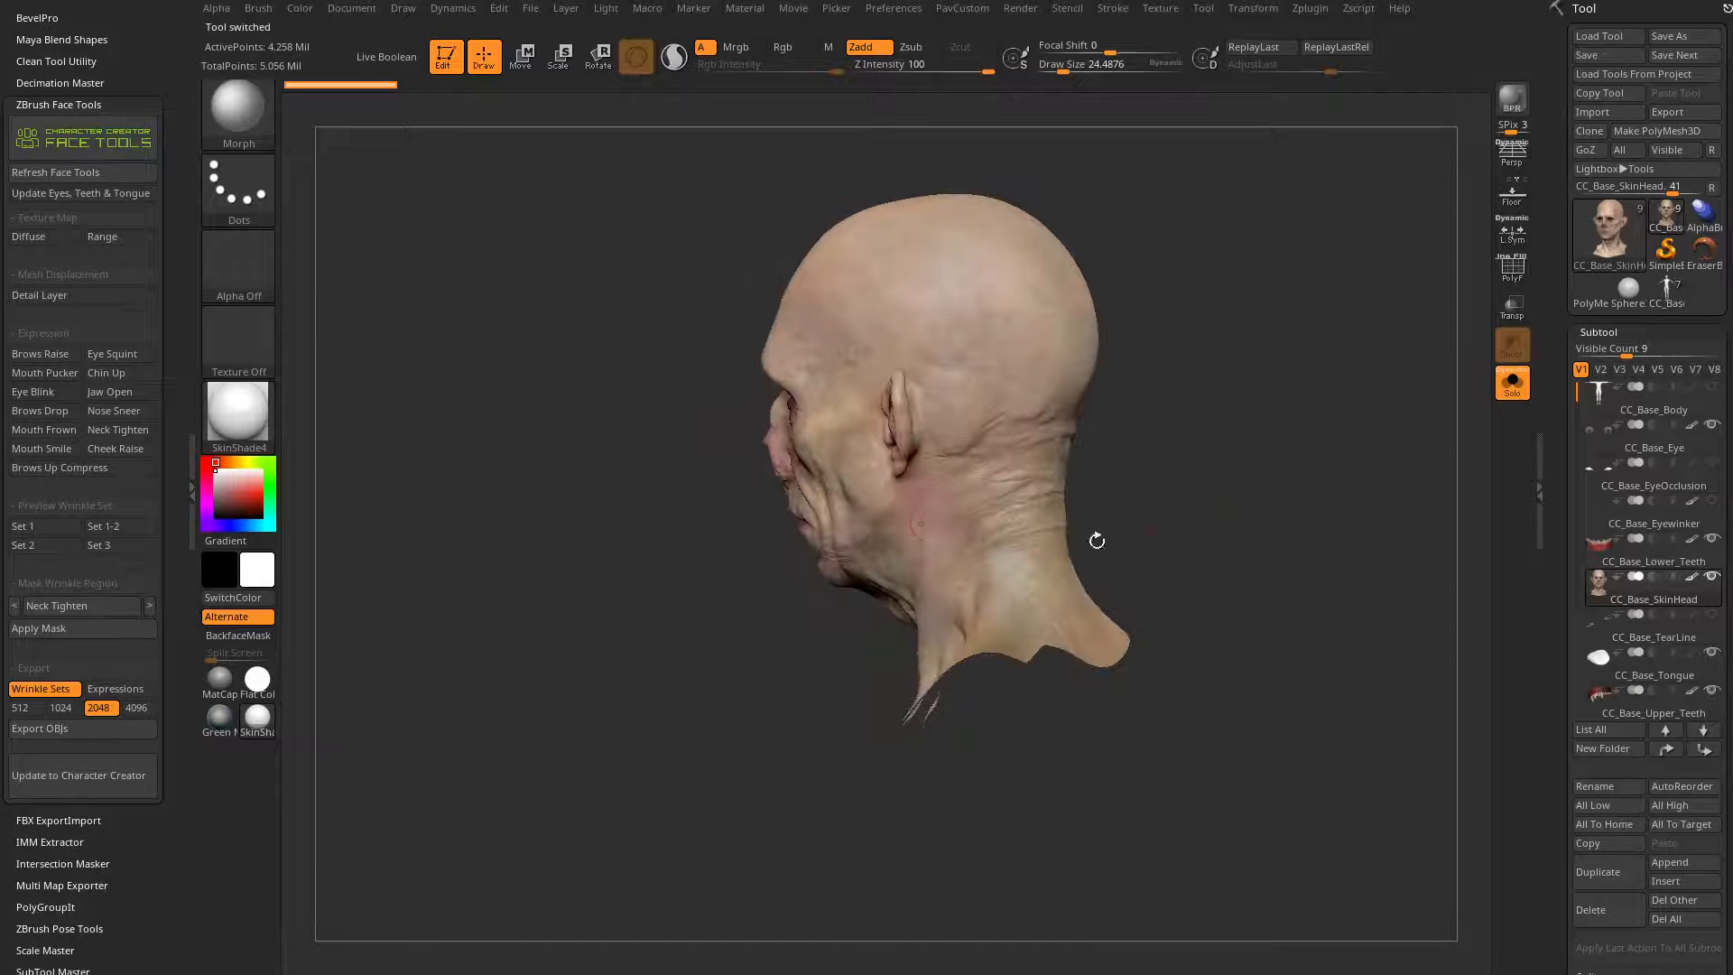
key(c)
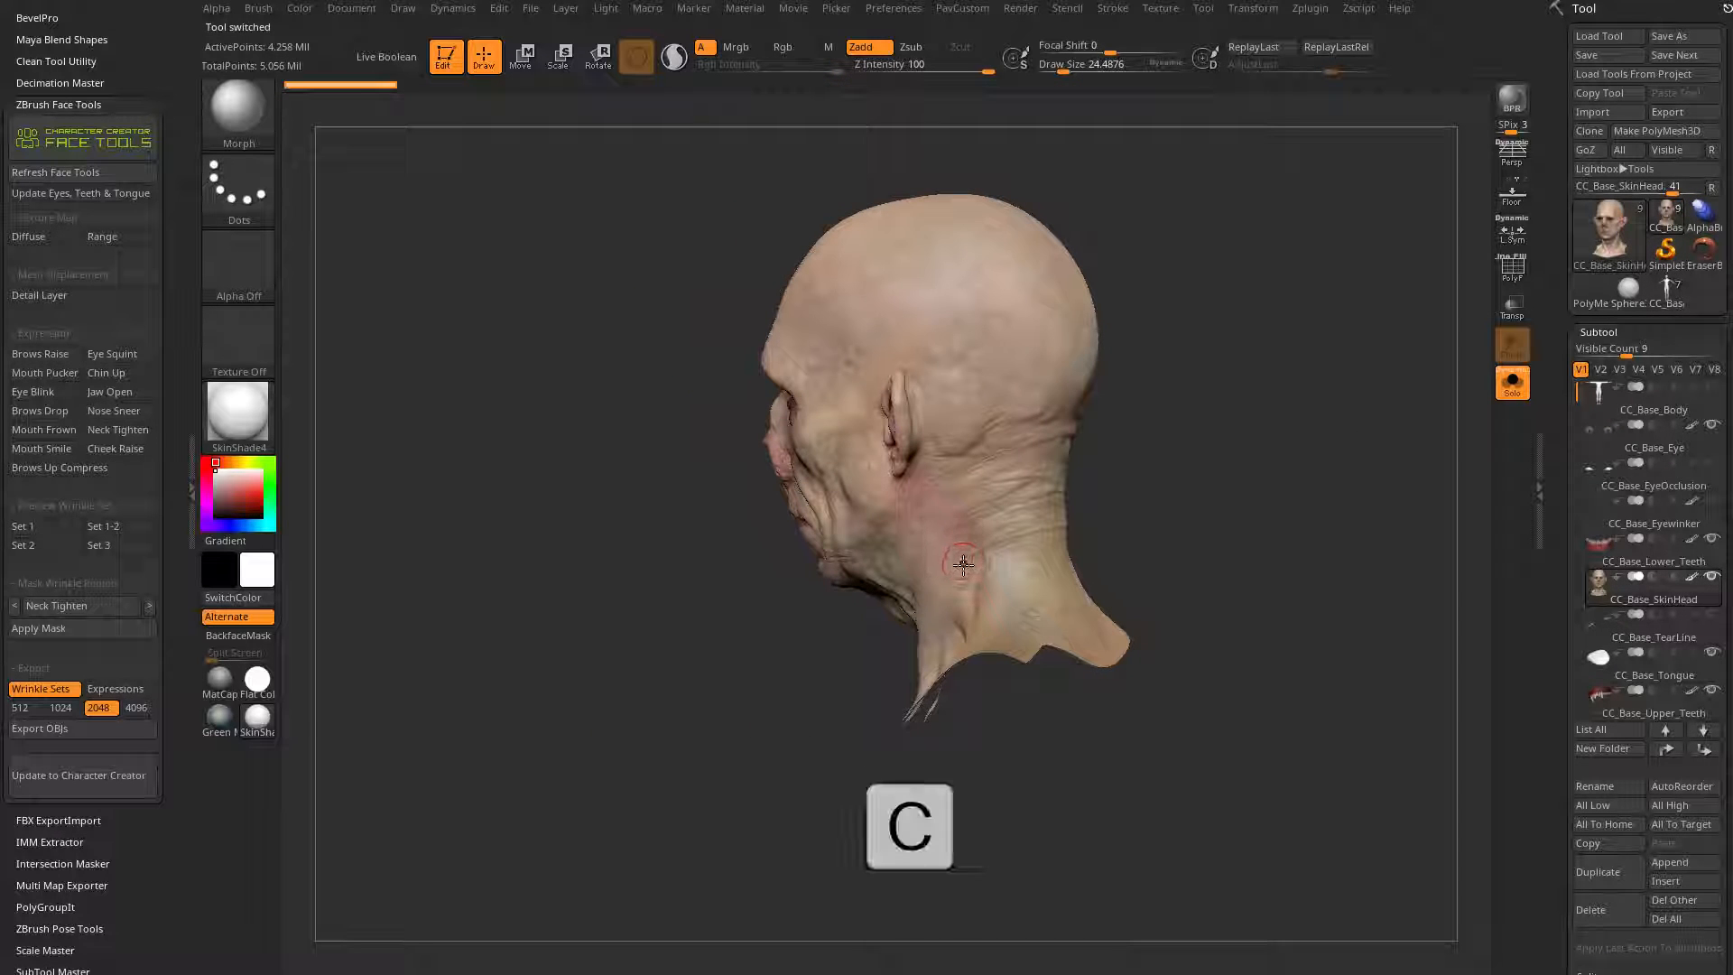
drag(1214, 457, 1327, 442)
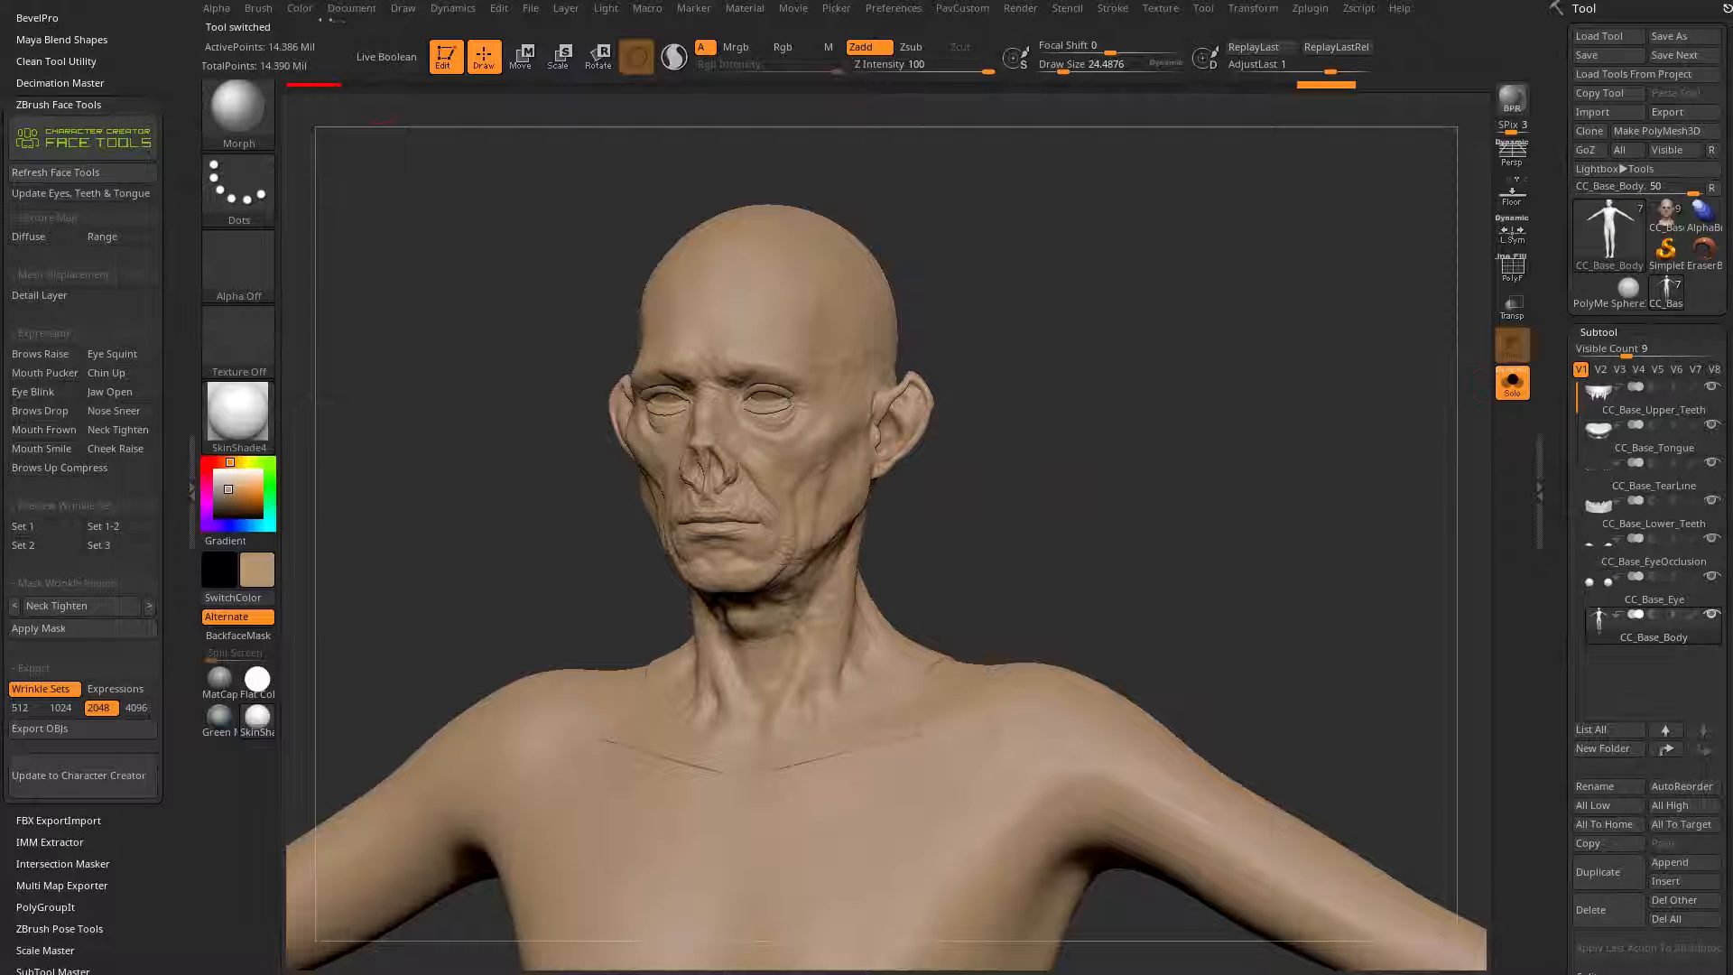
Step: Fill CC_Base_Body with the sampled skin tone and reset the active colour to white
click(300, 9)
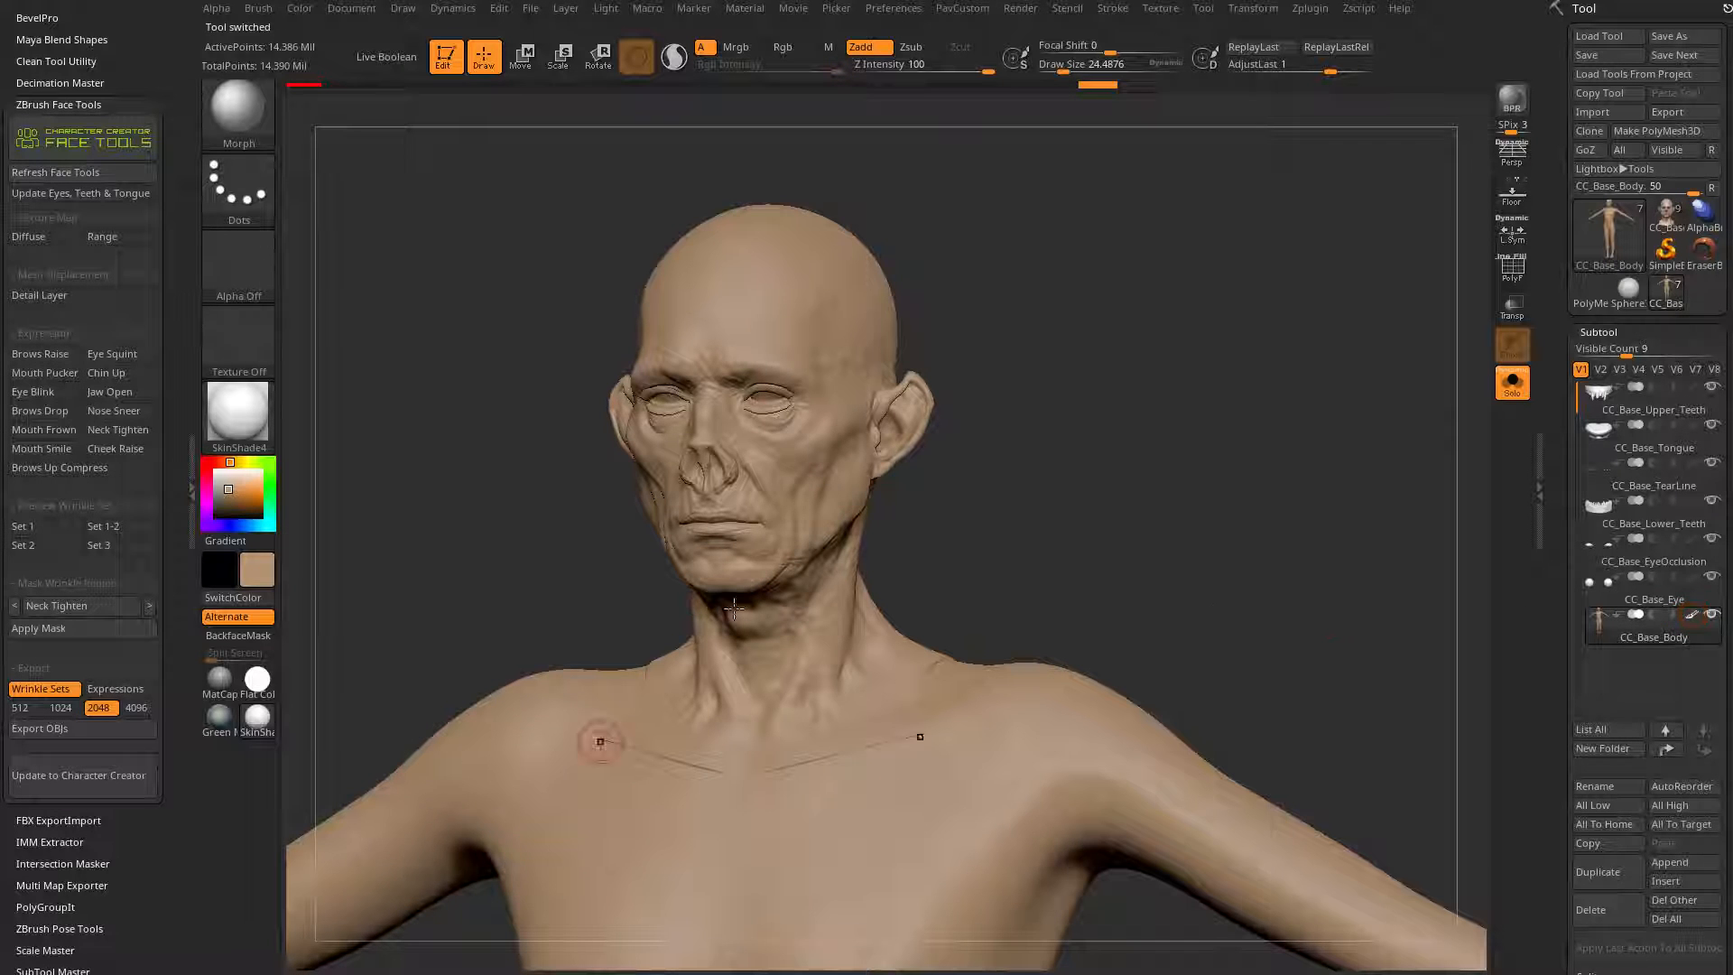
mouse_move(979, 568)
mouse_down()
mouse_move(1143, 549)
mouse_move(962, 591)
mouse_up()
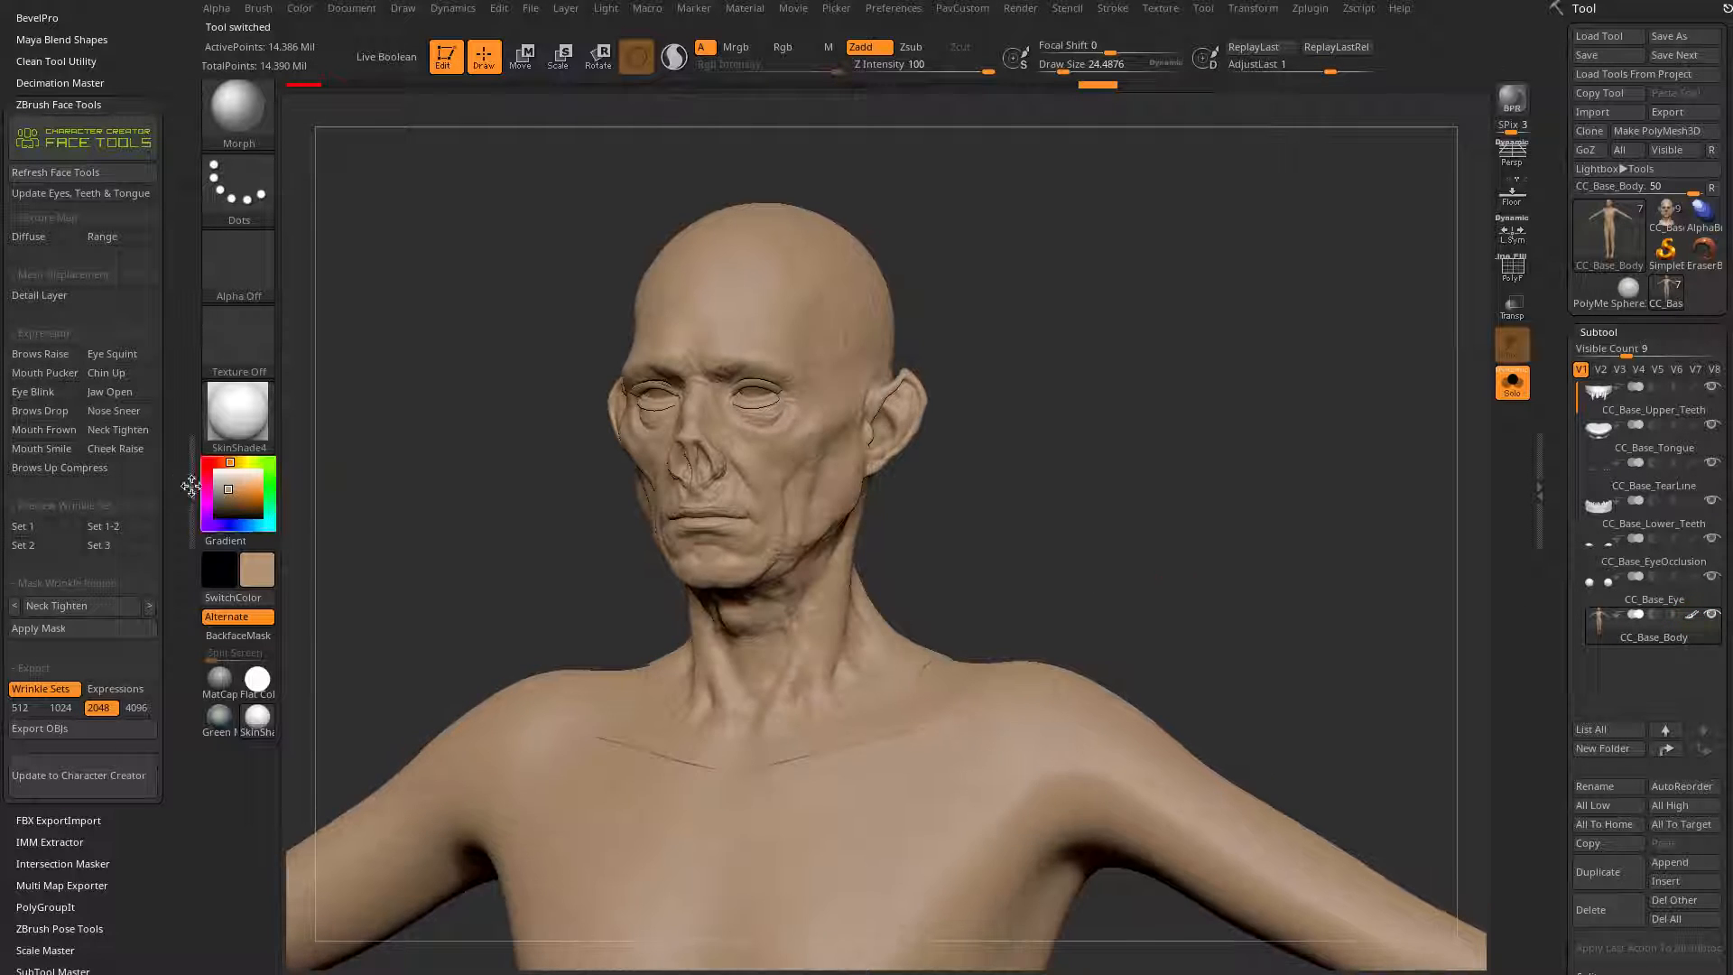
drag(226, 482, 210, 465)
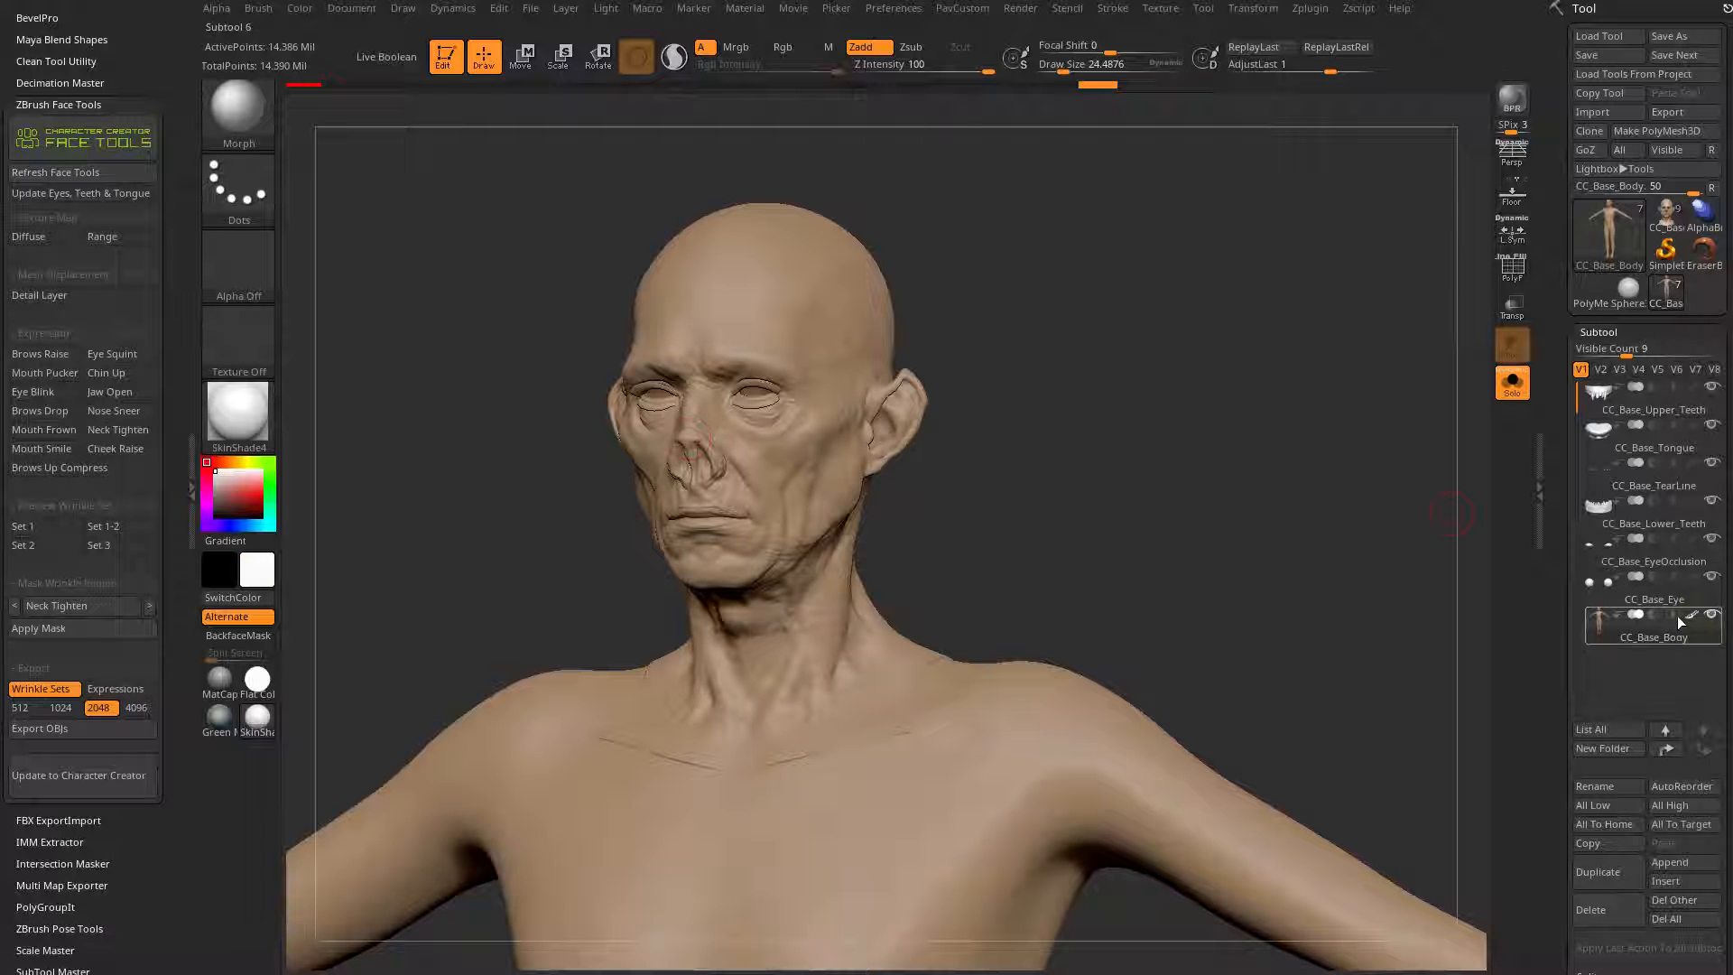
click(1691, 615)
click(1692, 615)
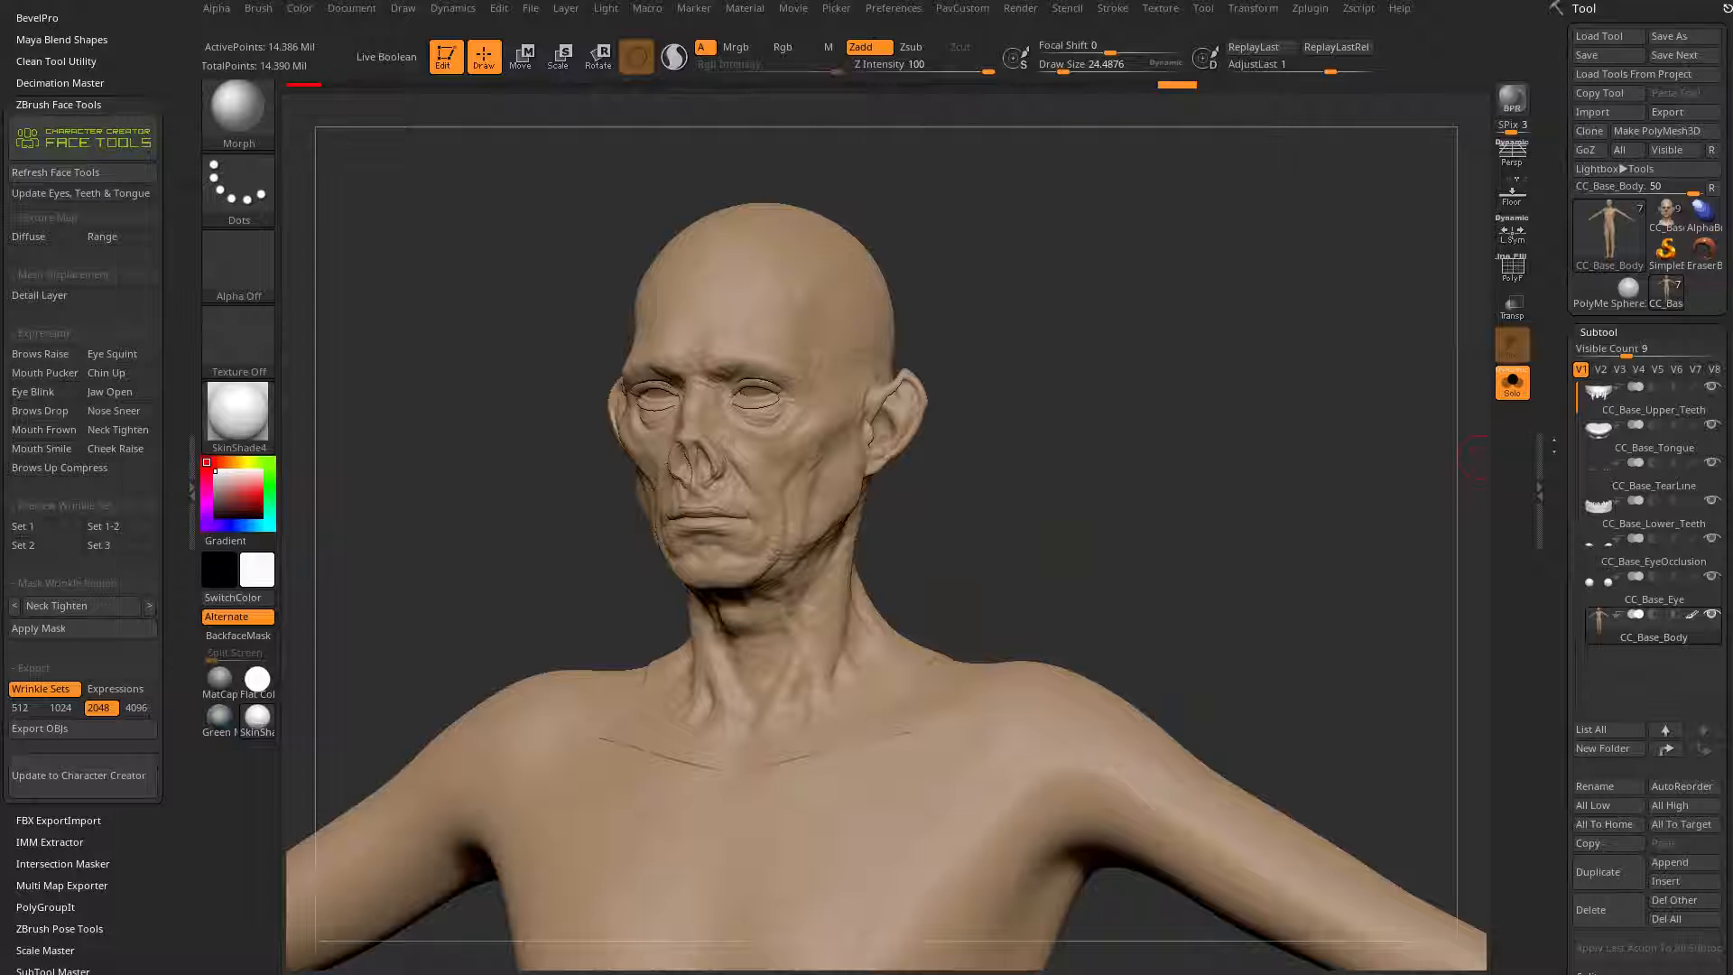
Step: Try Project History in Color mode on the full body mesh and undo the projection
drag(1442, 479, 1173, 416)
alt+drag(1065, 361, 1103, 395)
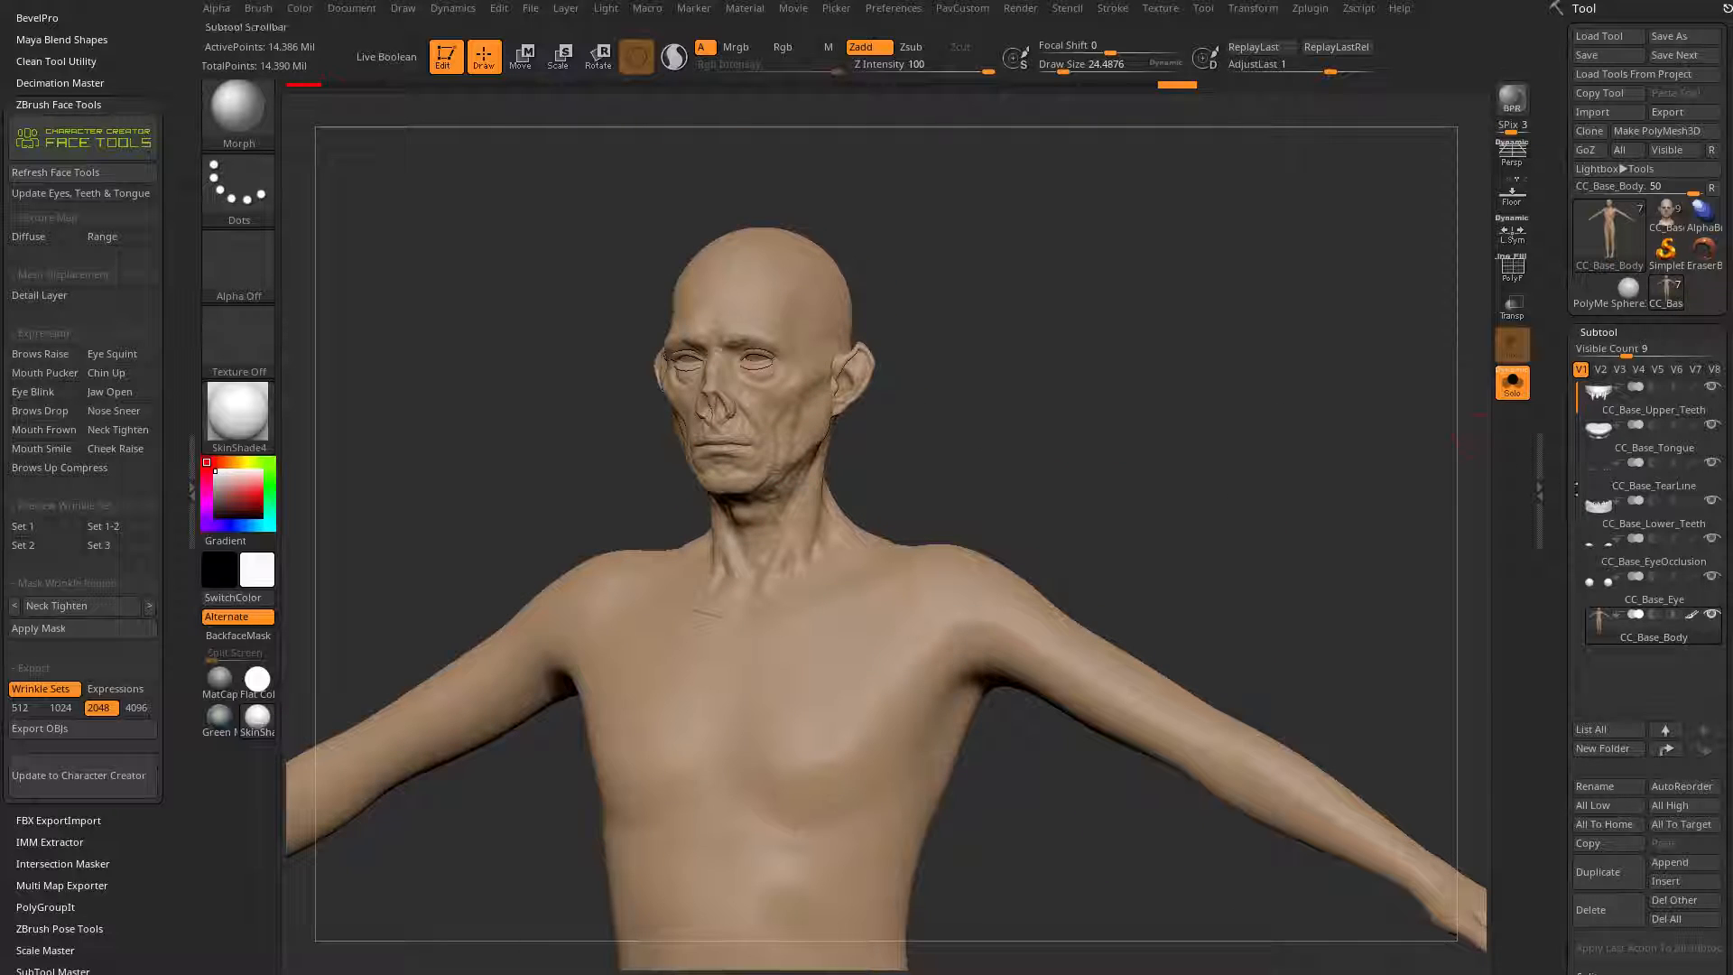
drag(1572, 767, 1572, 167)
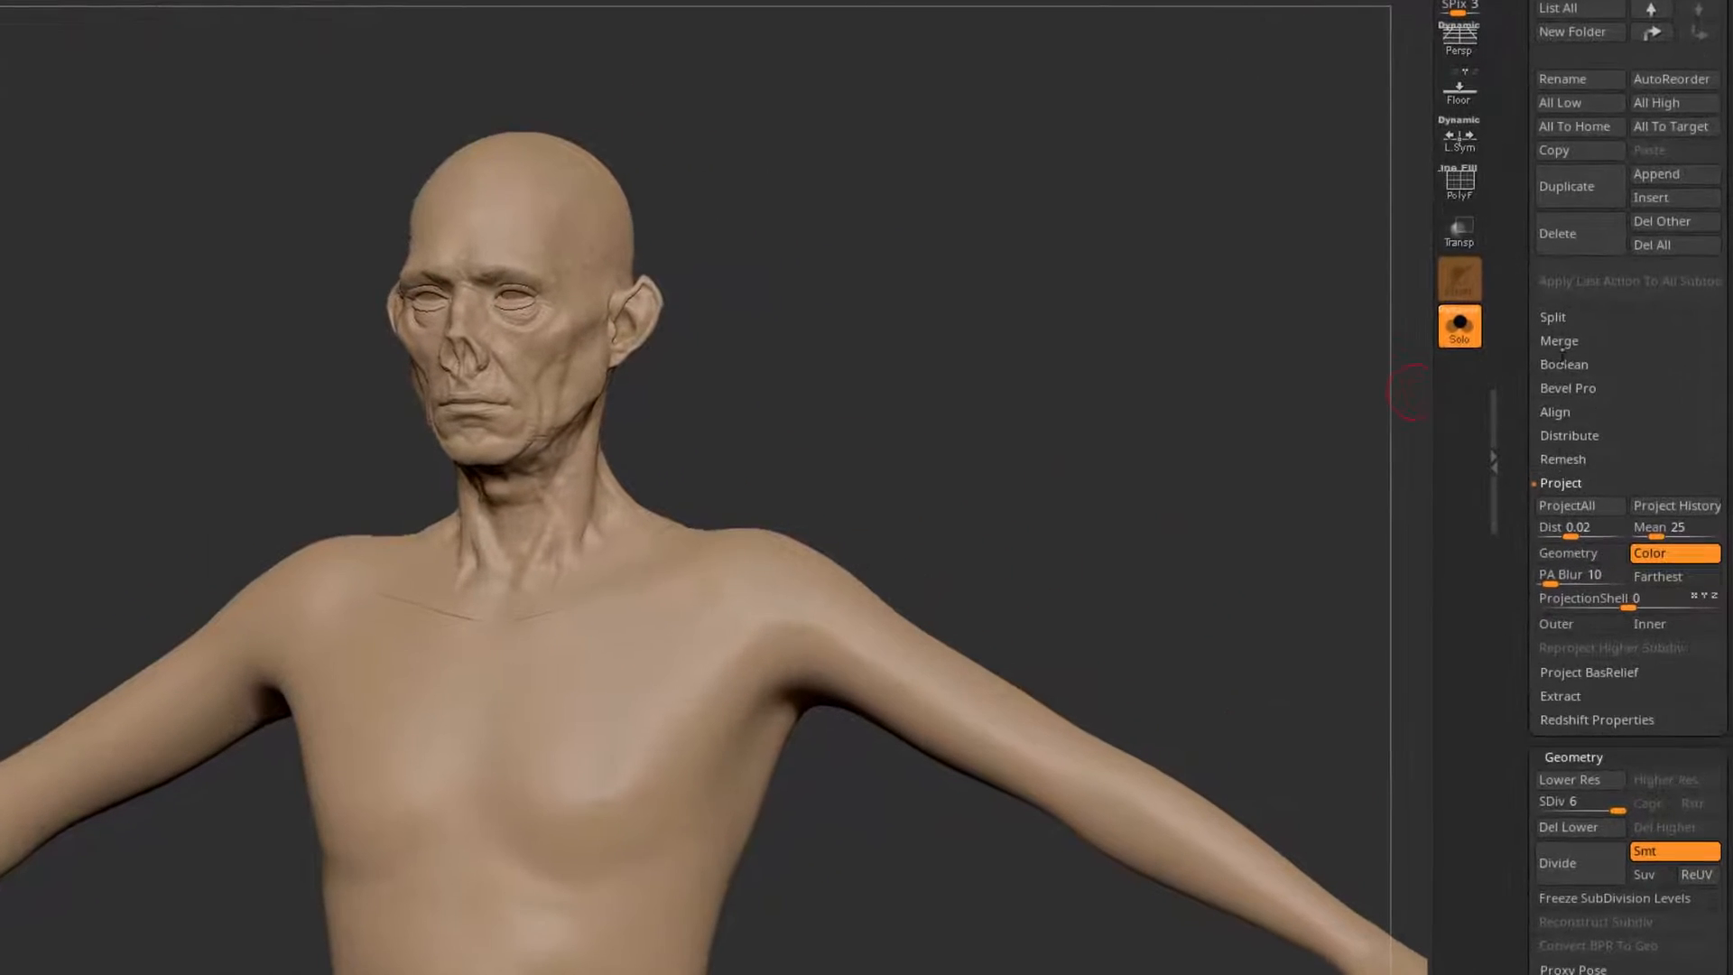
click(1661, 506)
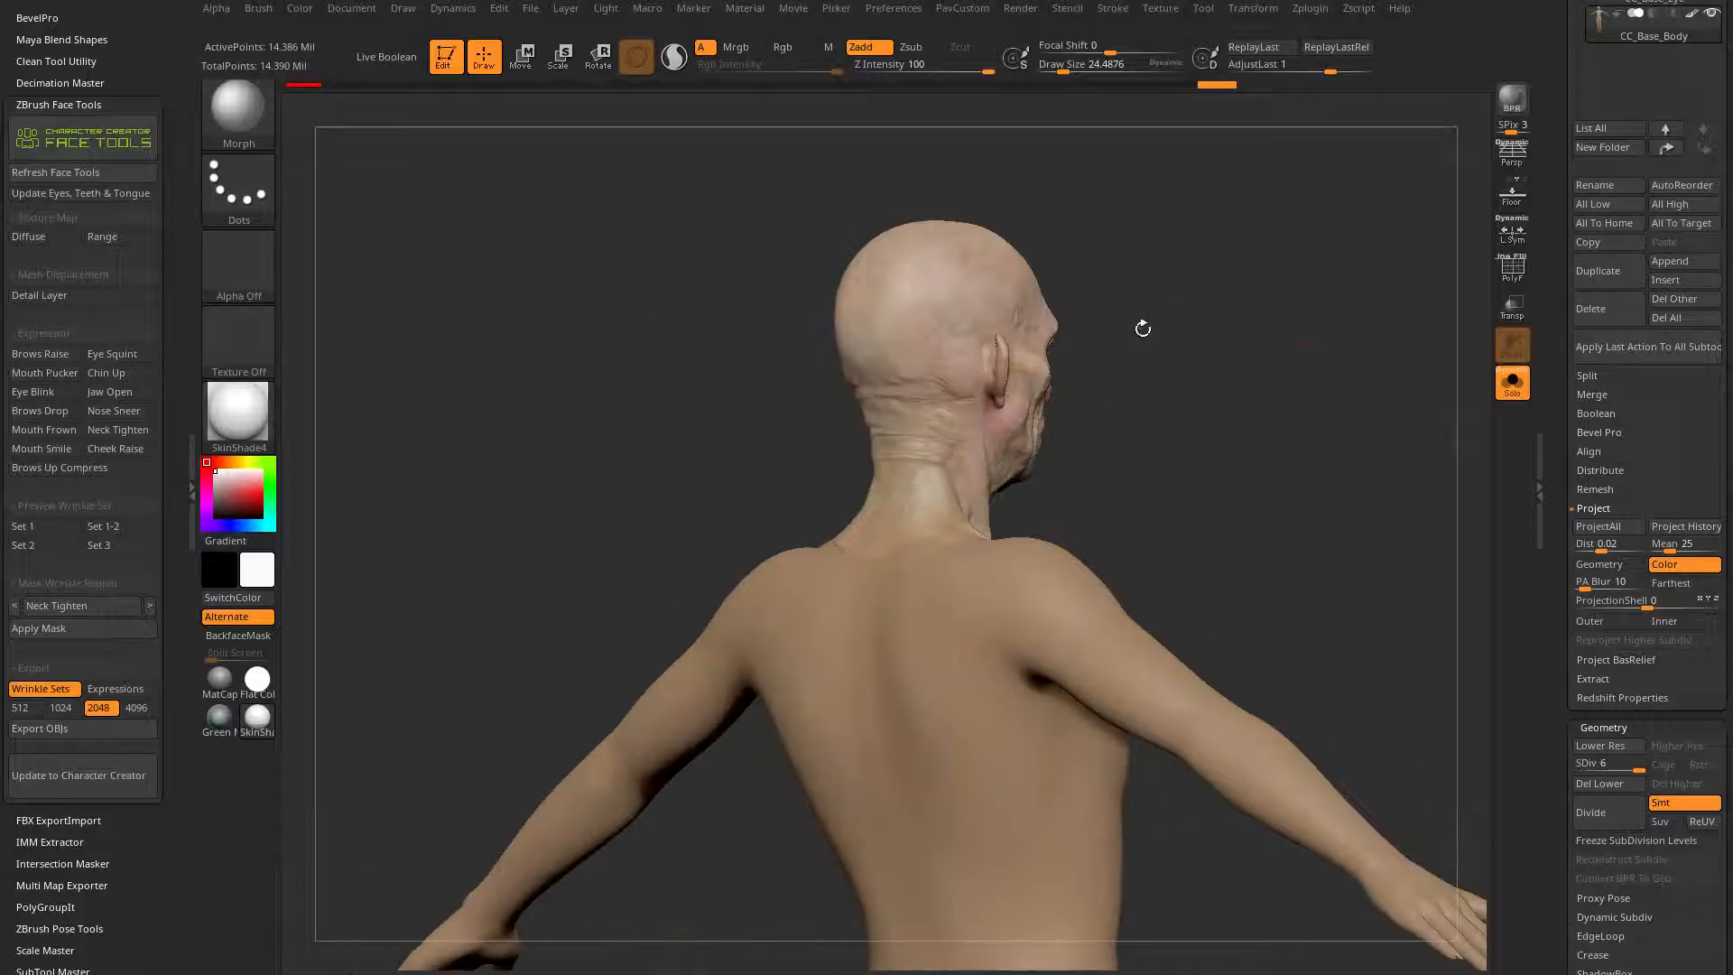
drag(1250, 385, 1300, 409)
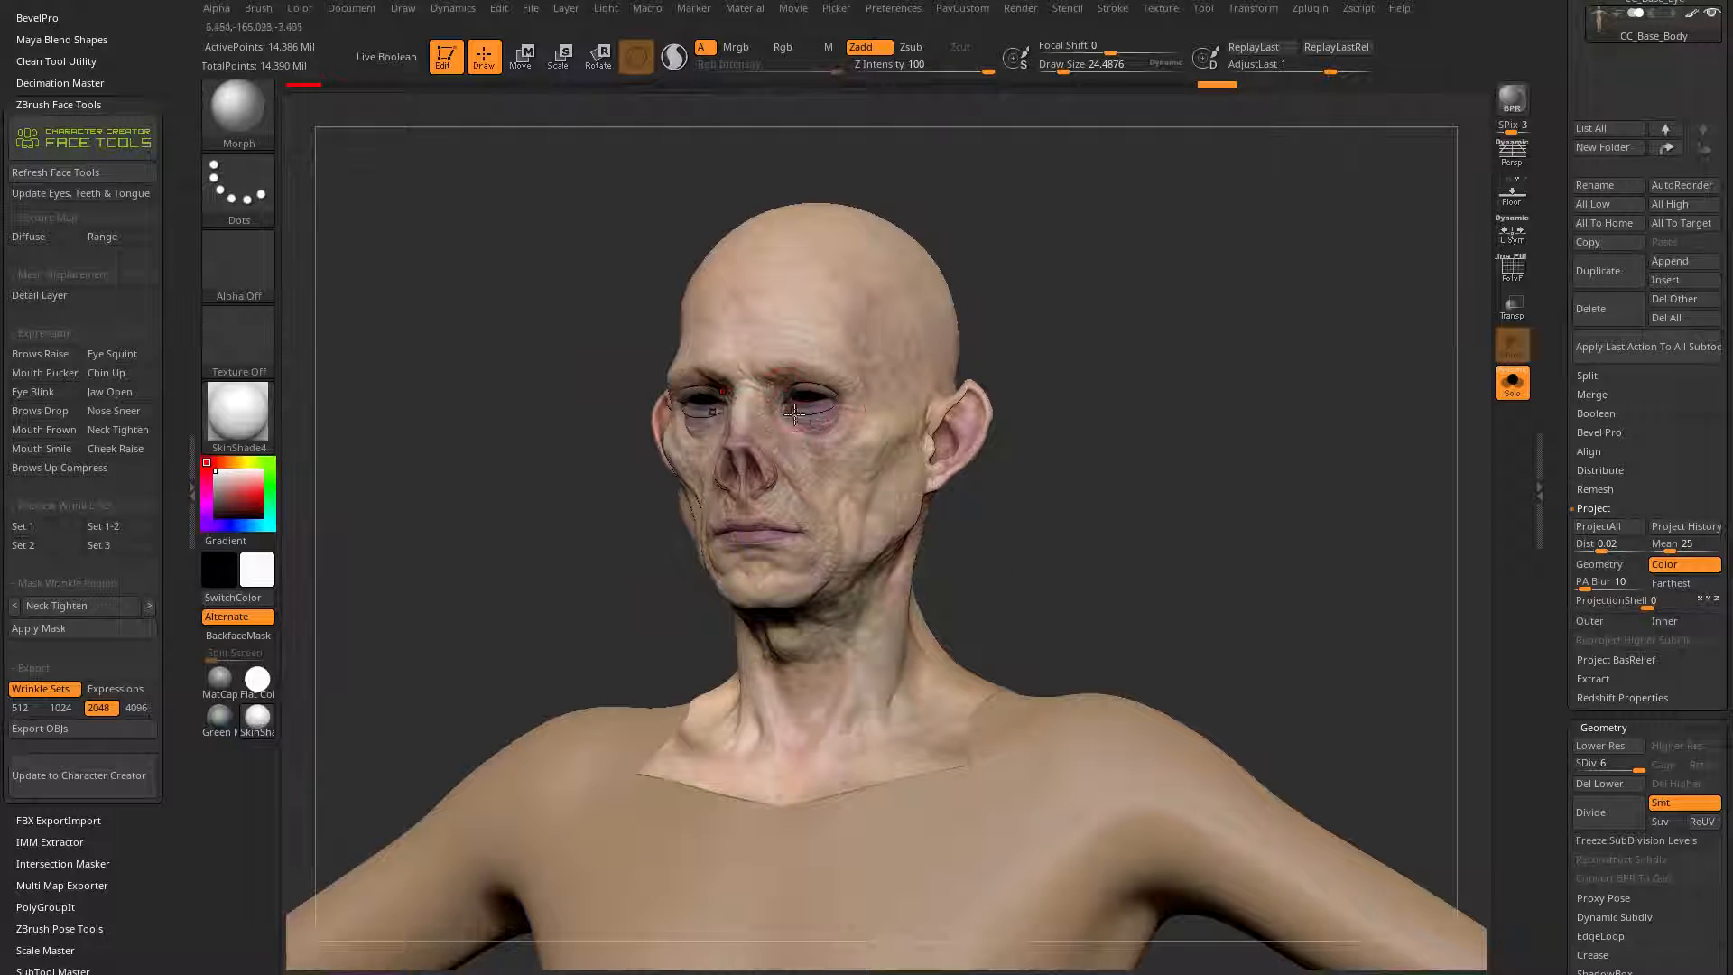
drag(1237, 475, 1139, 402)
key(ctrl+z)
Step: Hide the red body polygroup so only the head and neck polygroups stay visible, using the polyframe as a guide
click(1513, 273)
alt+drag(1354, 406, 1119, 469)
drag(1119, 469, 1042, 492)
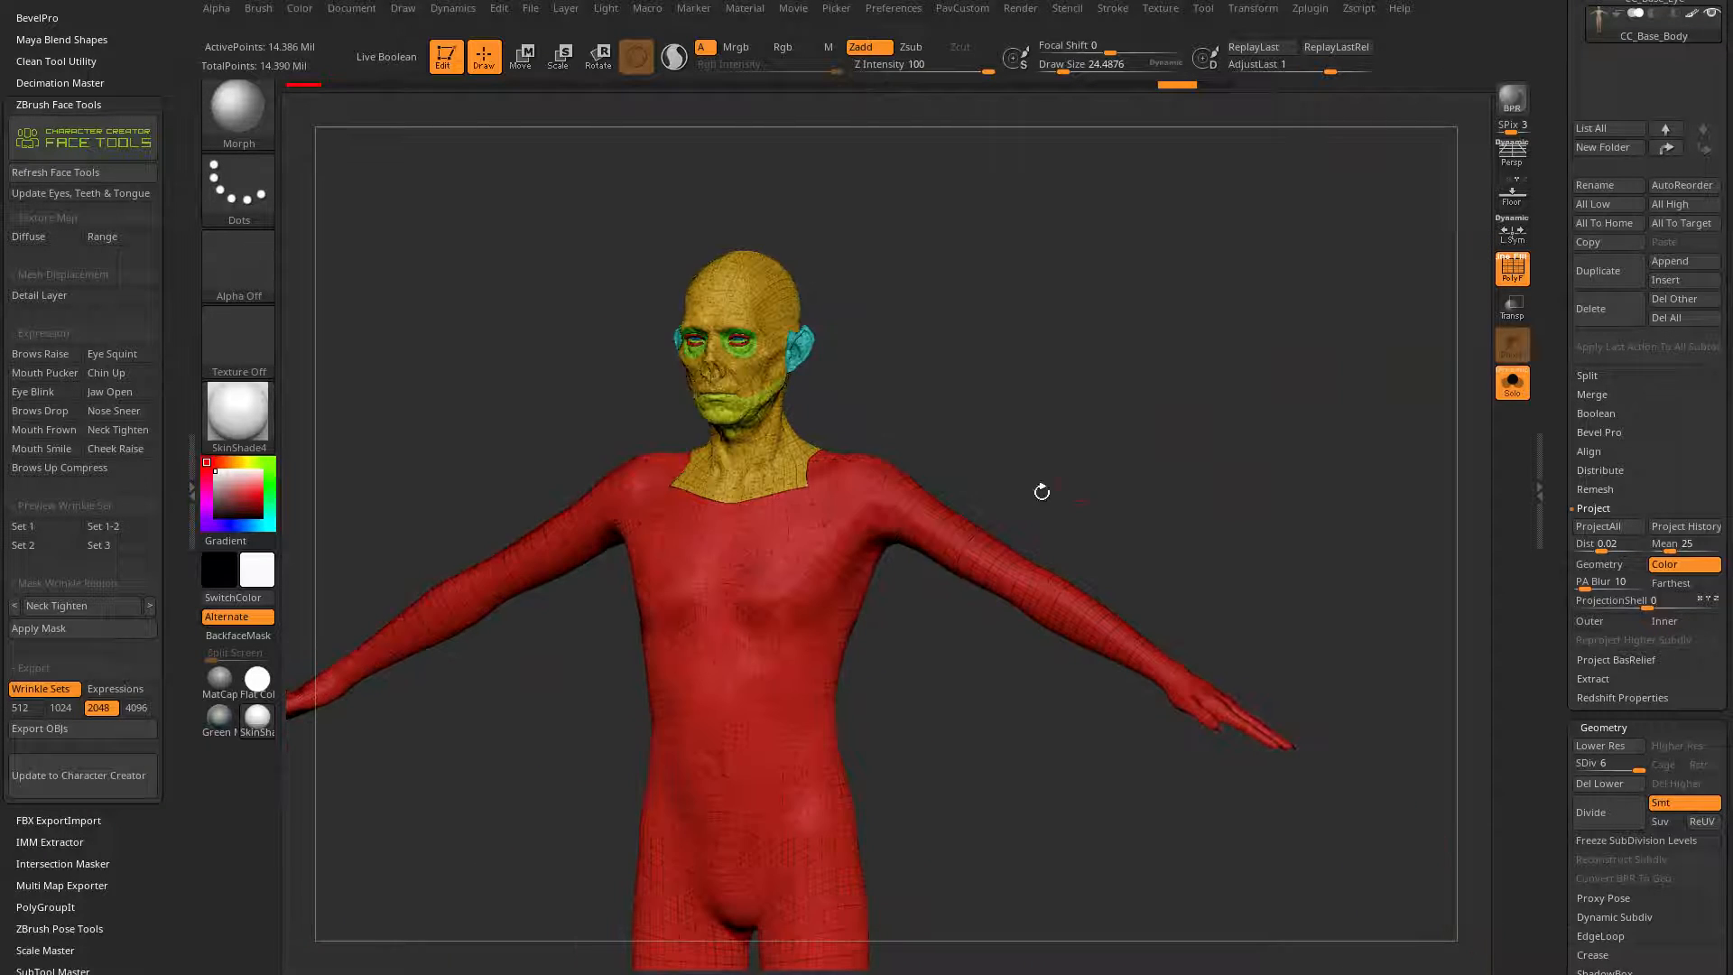
key(ctrl+shift)
ctrl+shift+click(964, 521)
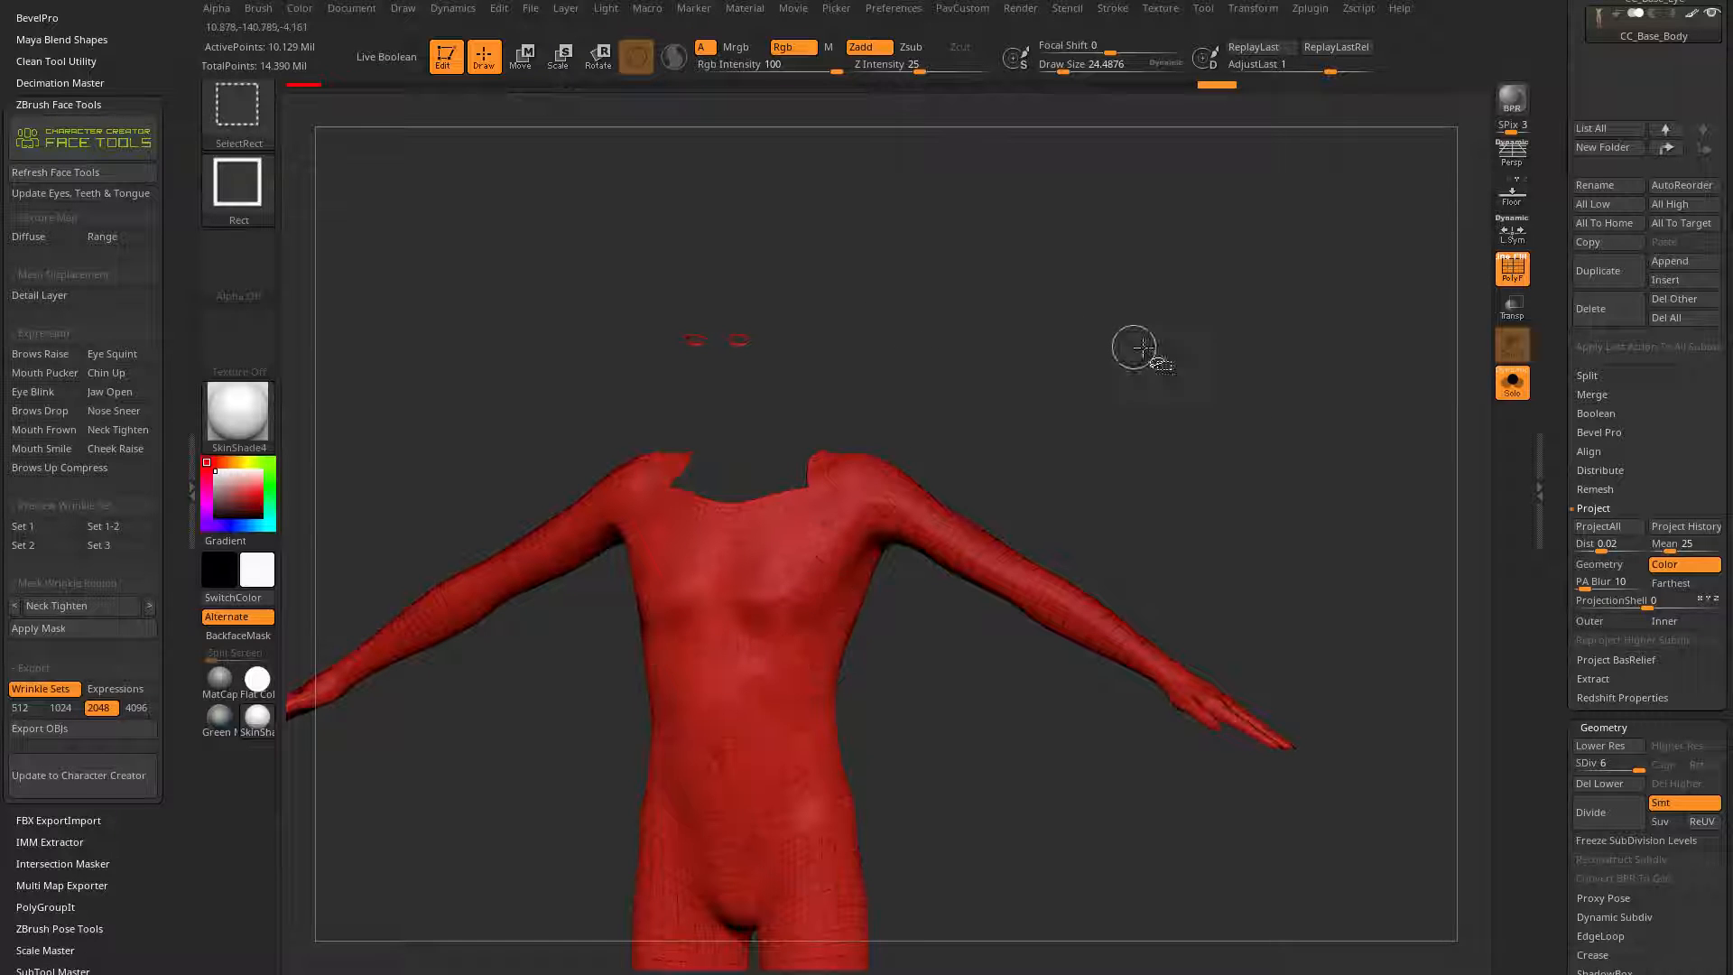
ctrl+shift+drag(1207, 268, 1317, 479)
key(f)
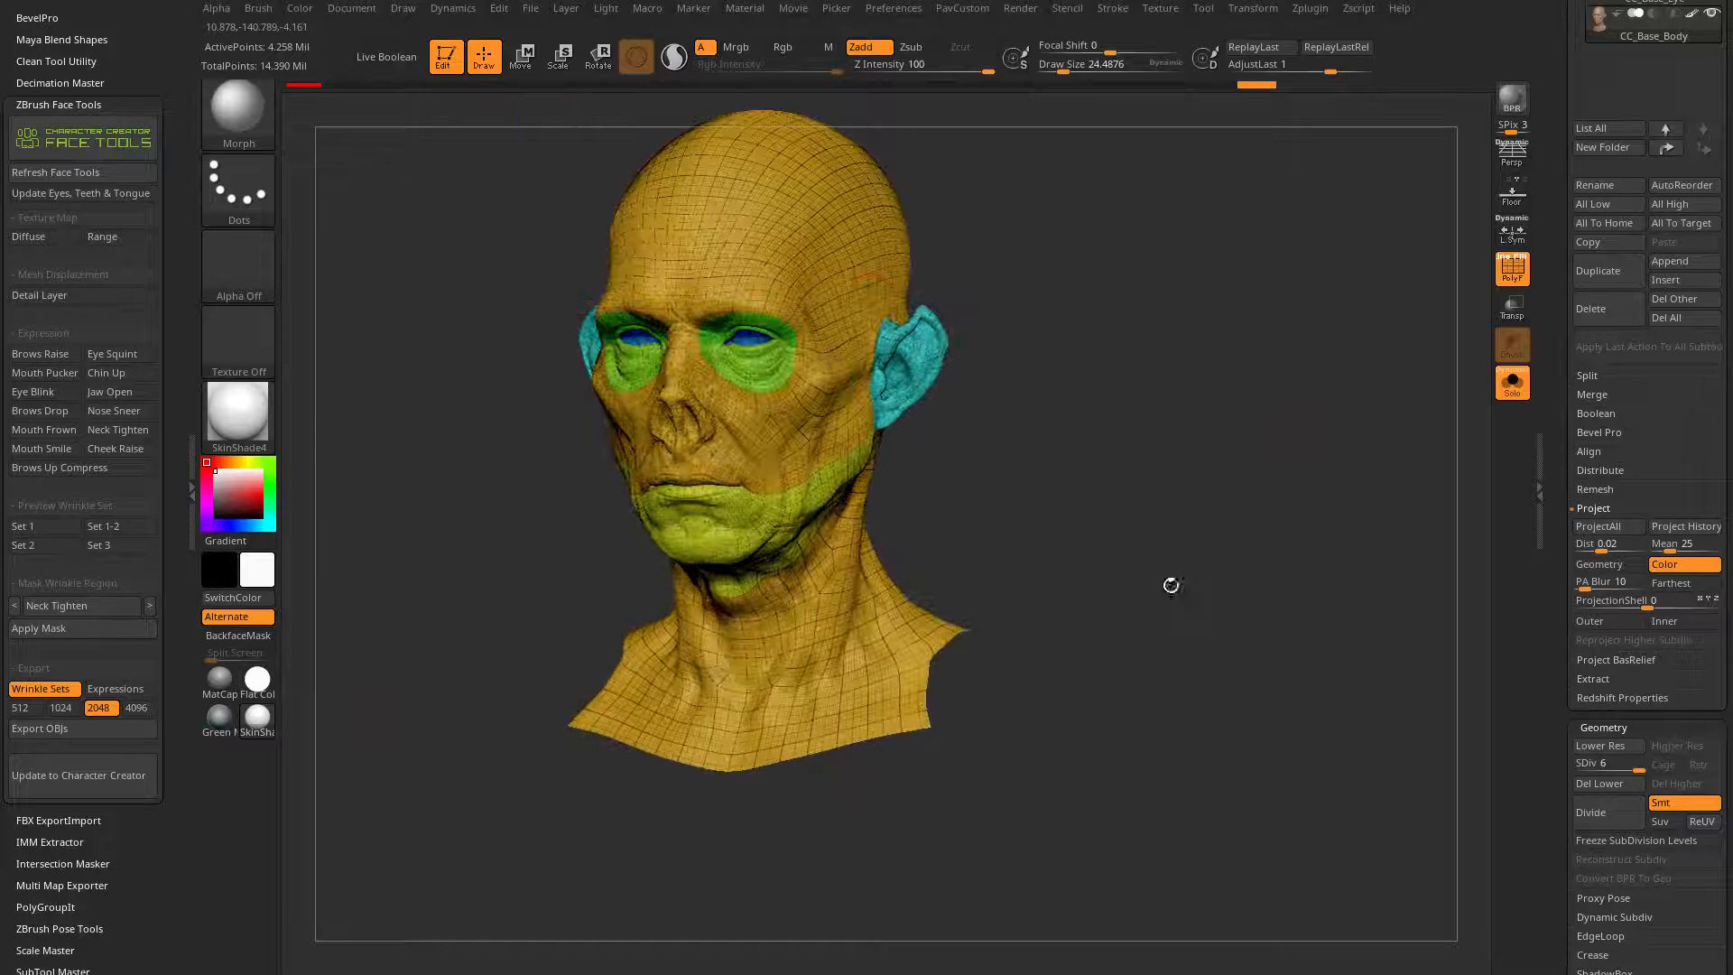
key(shift+f)
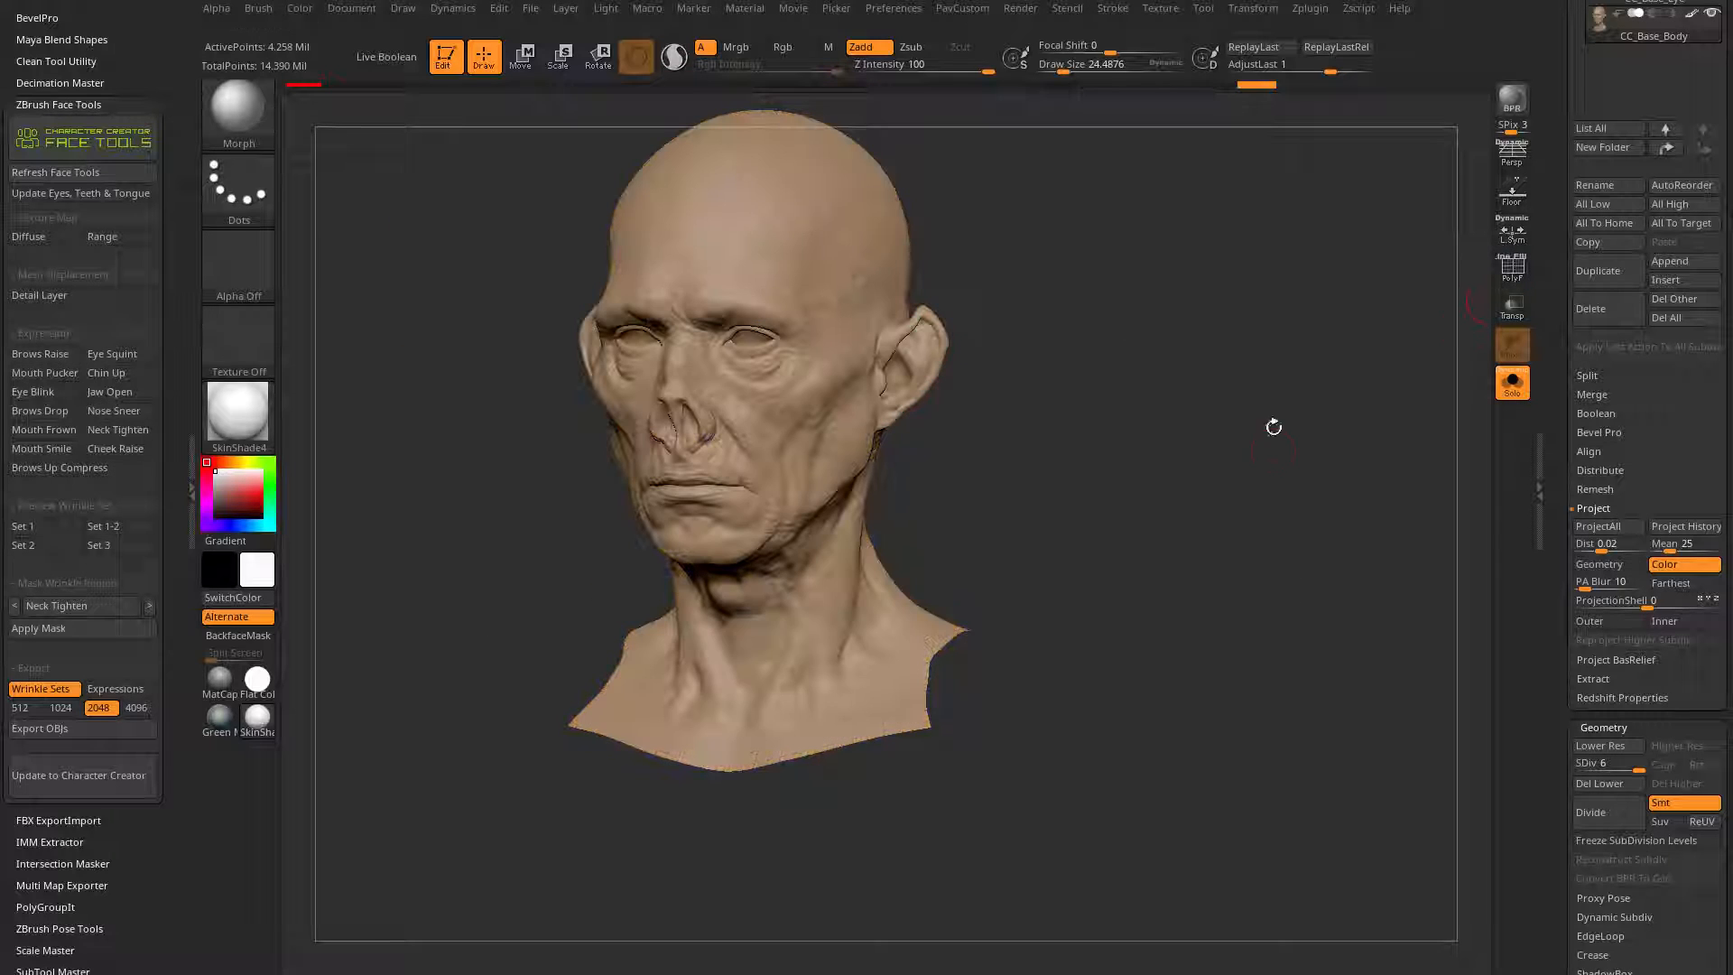
Step: Project the painted colour onto the isolated head with Project History and unhide the rest of the body
click(1665, 527)
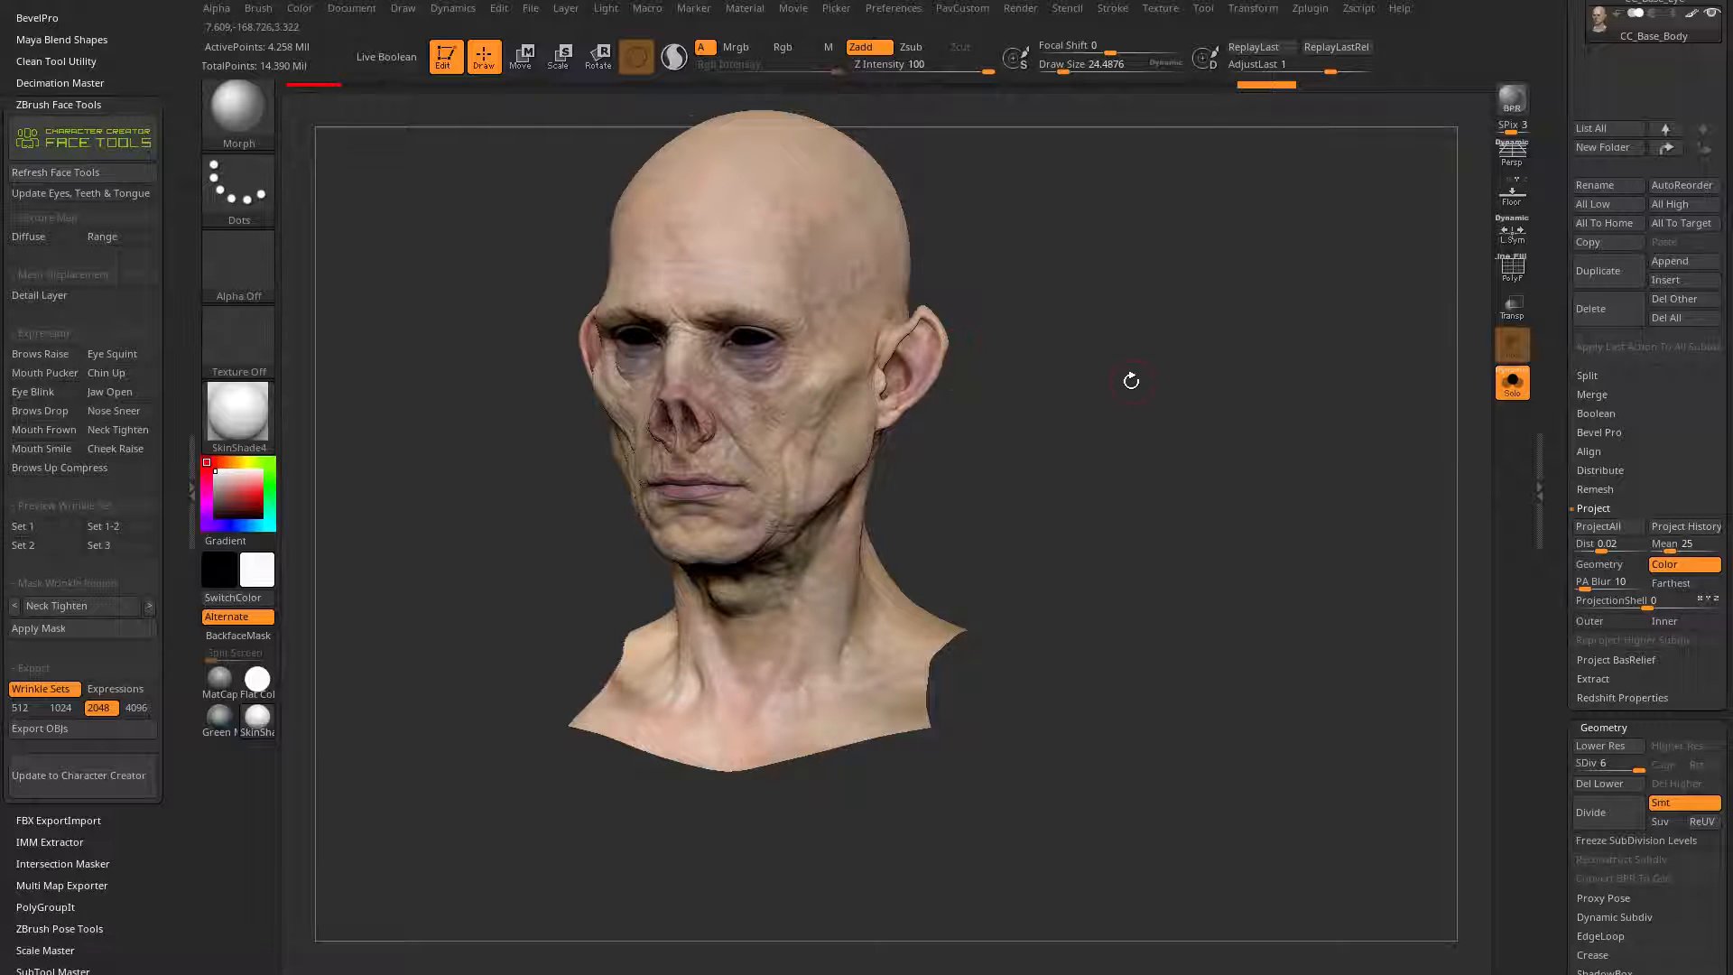
drag(1131, 380, 1211, 352)
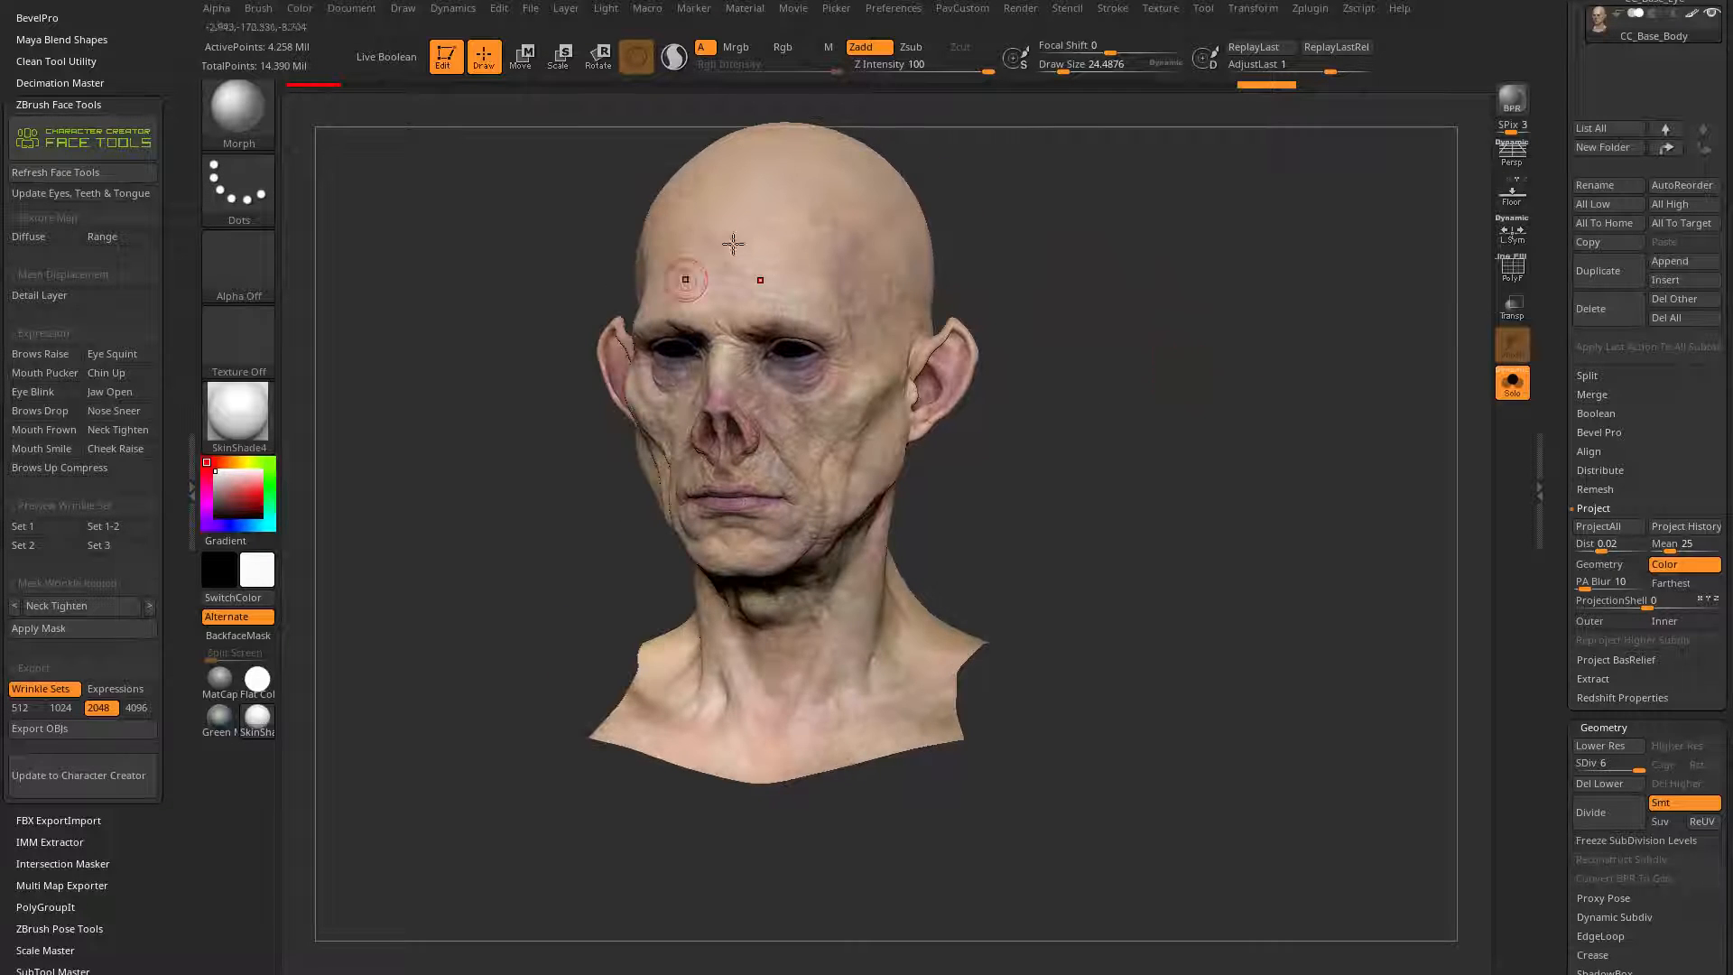
mouse_move(1173, 411)
mouse_down()
mouse_move(1118, 460)
mouse_move(1097, 447)
mouse_up()
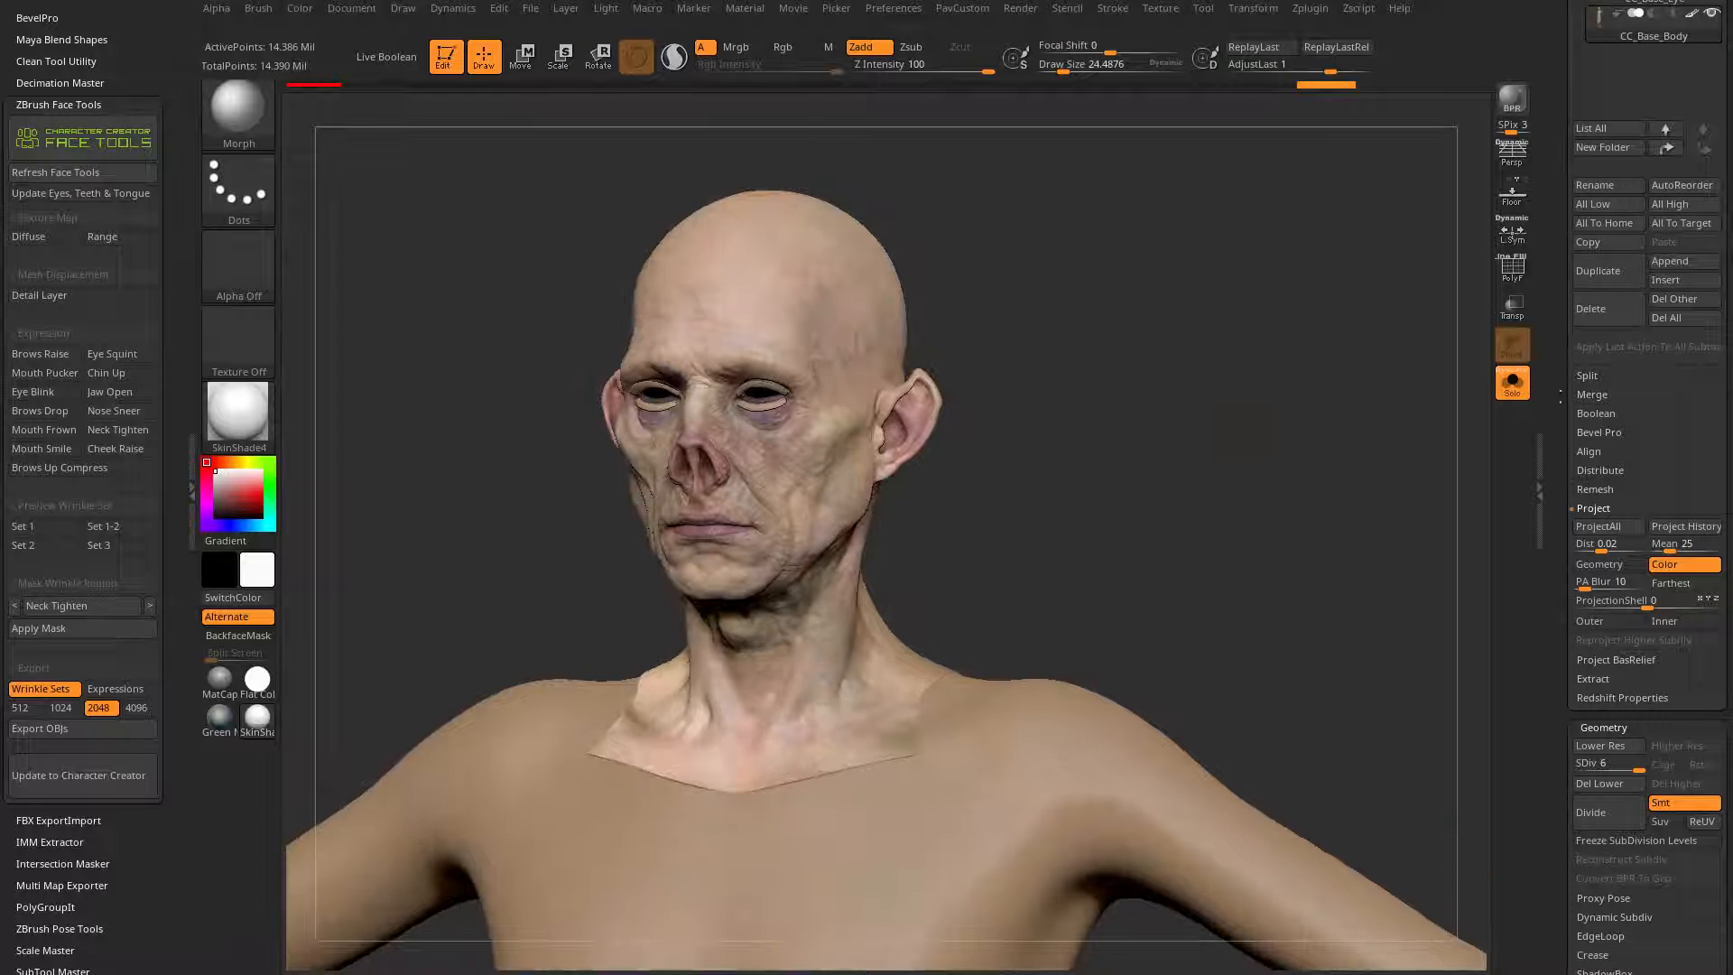
Step: Turn off the polypaint on CC_Base_Body and switch to the Green Metallic material
scroll(1698, 617, up, 10)
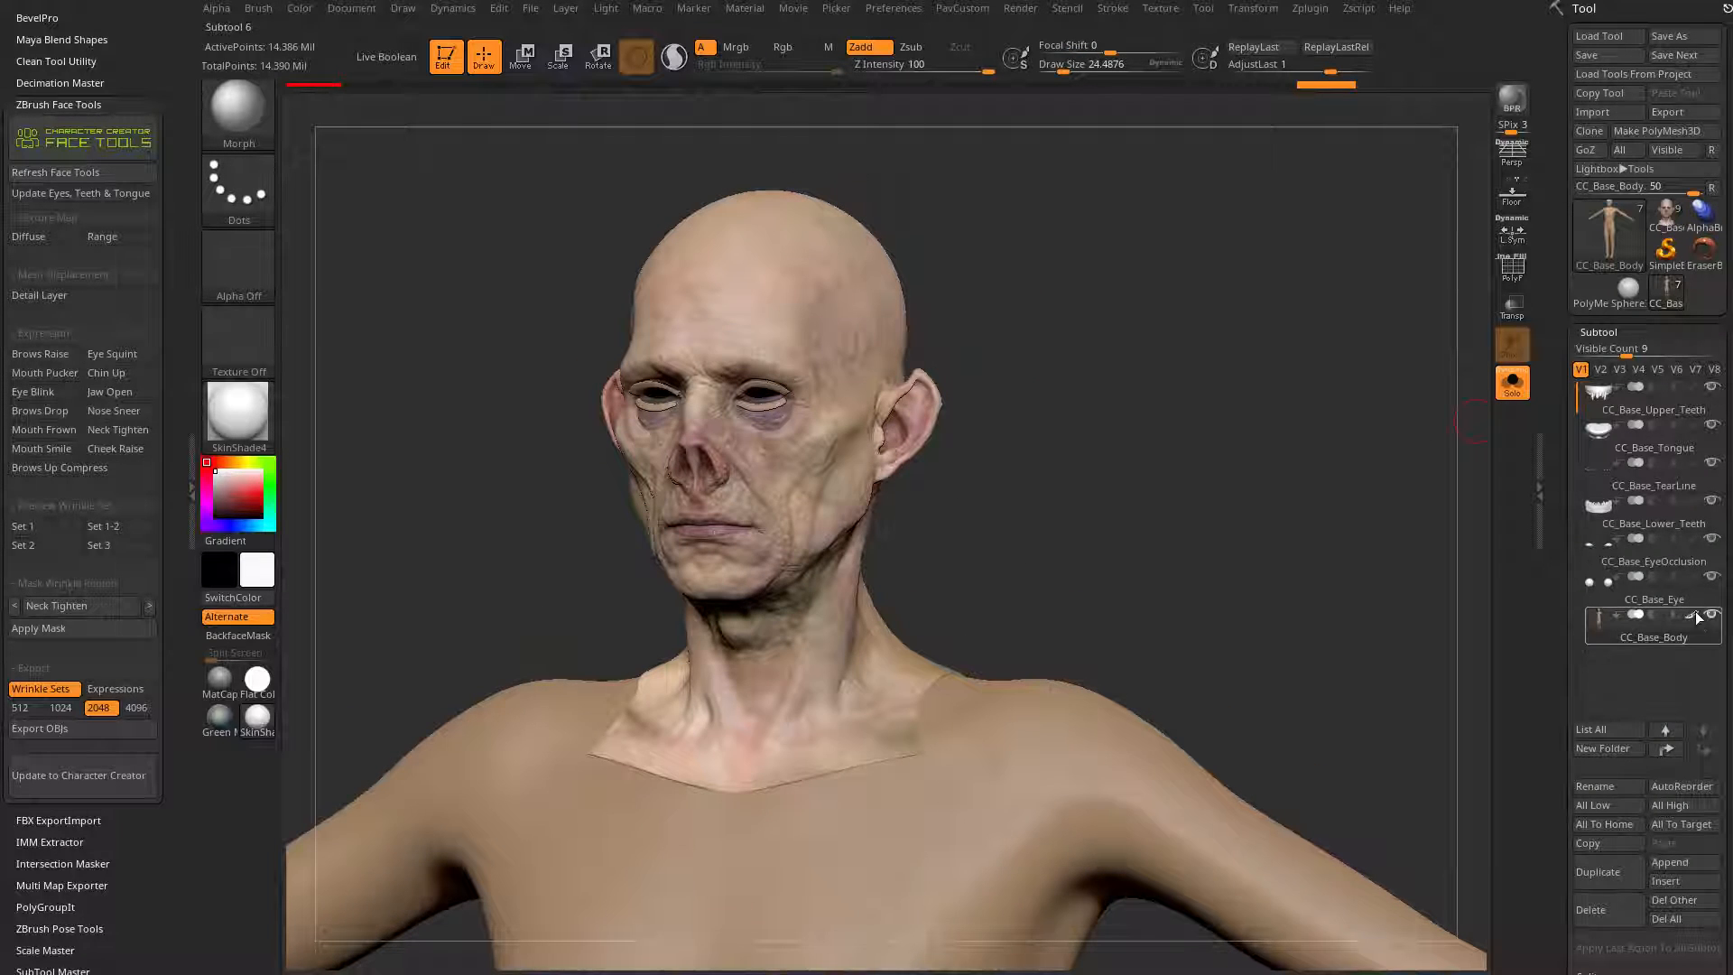
click(1692, 617)
drag(1361, 442, 1322, 513)
click(245, 424)
click(641, 430)
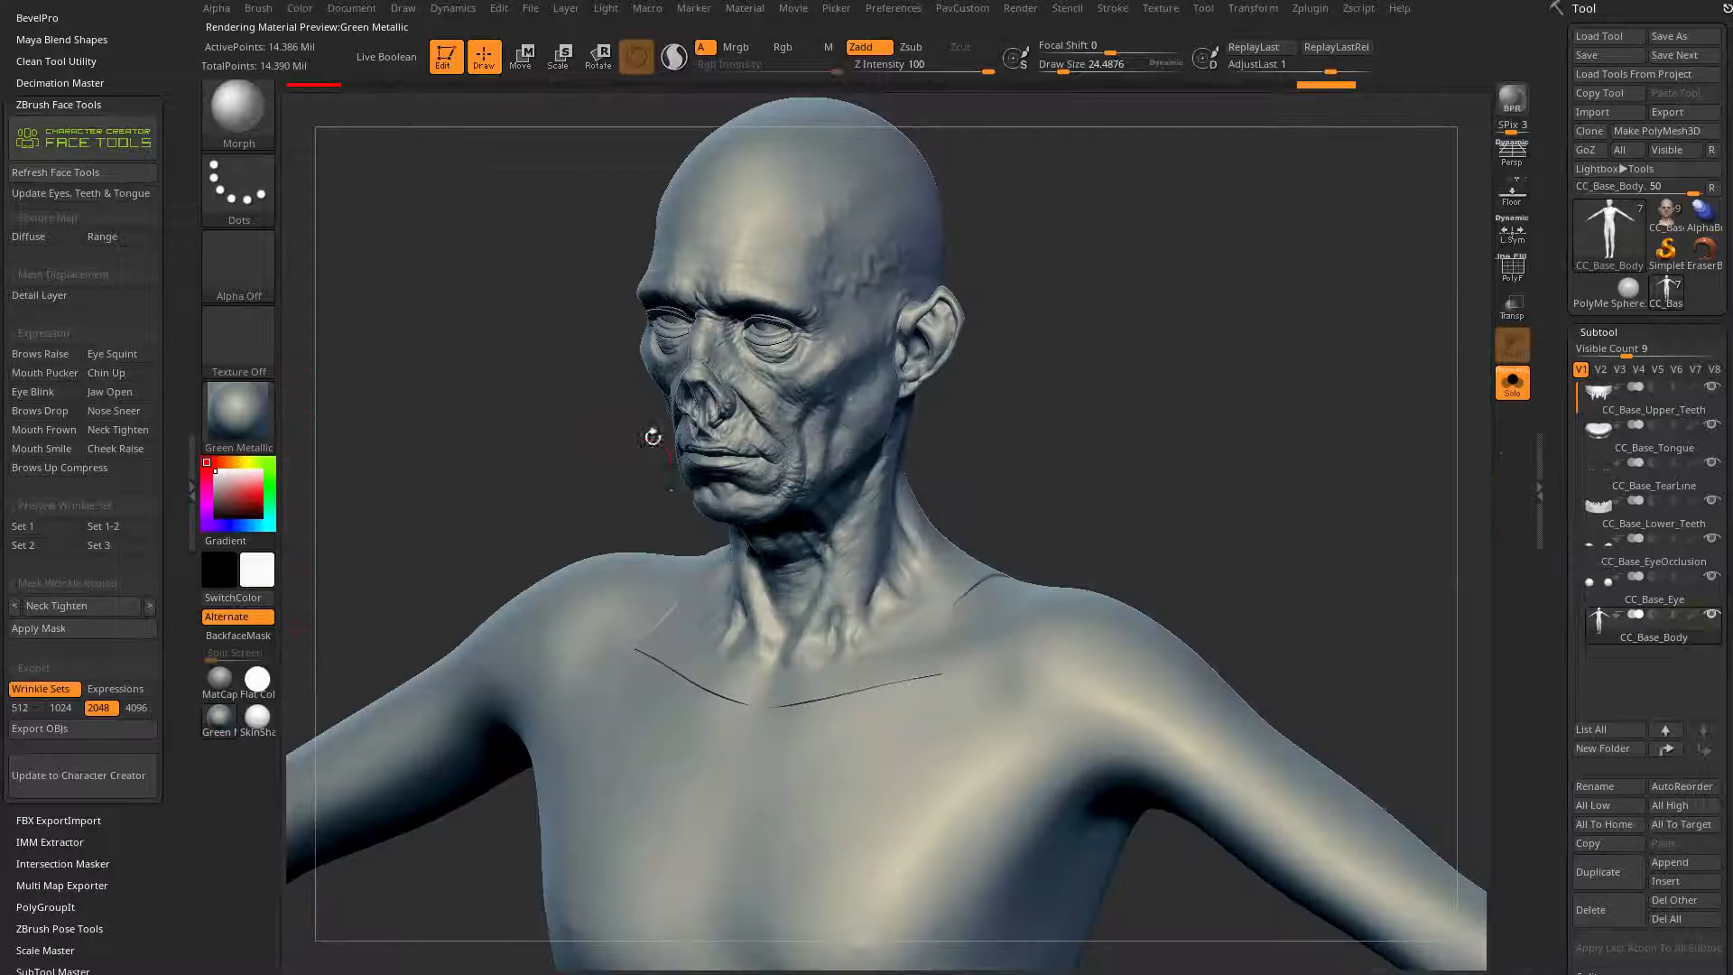
Step: Lower the body mesh's subdivision level to SDiv 3 for working on the neck seam
drag(1150, 541, 1161, 505)
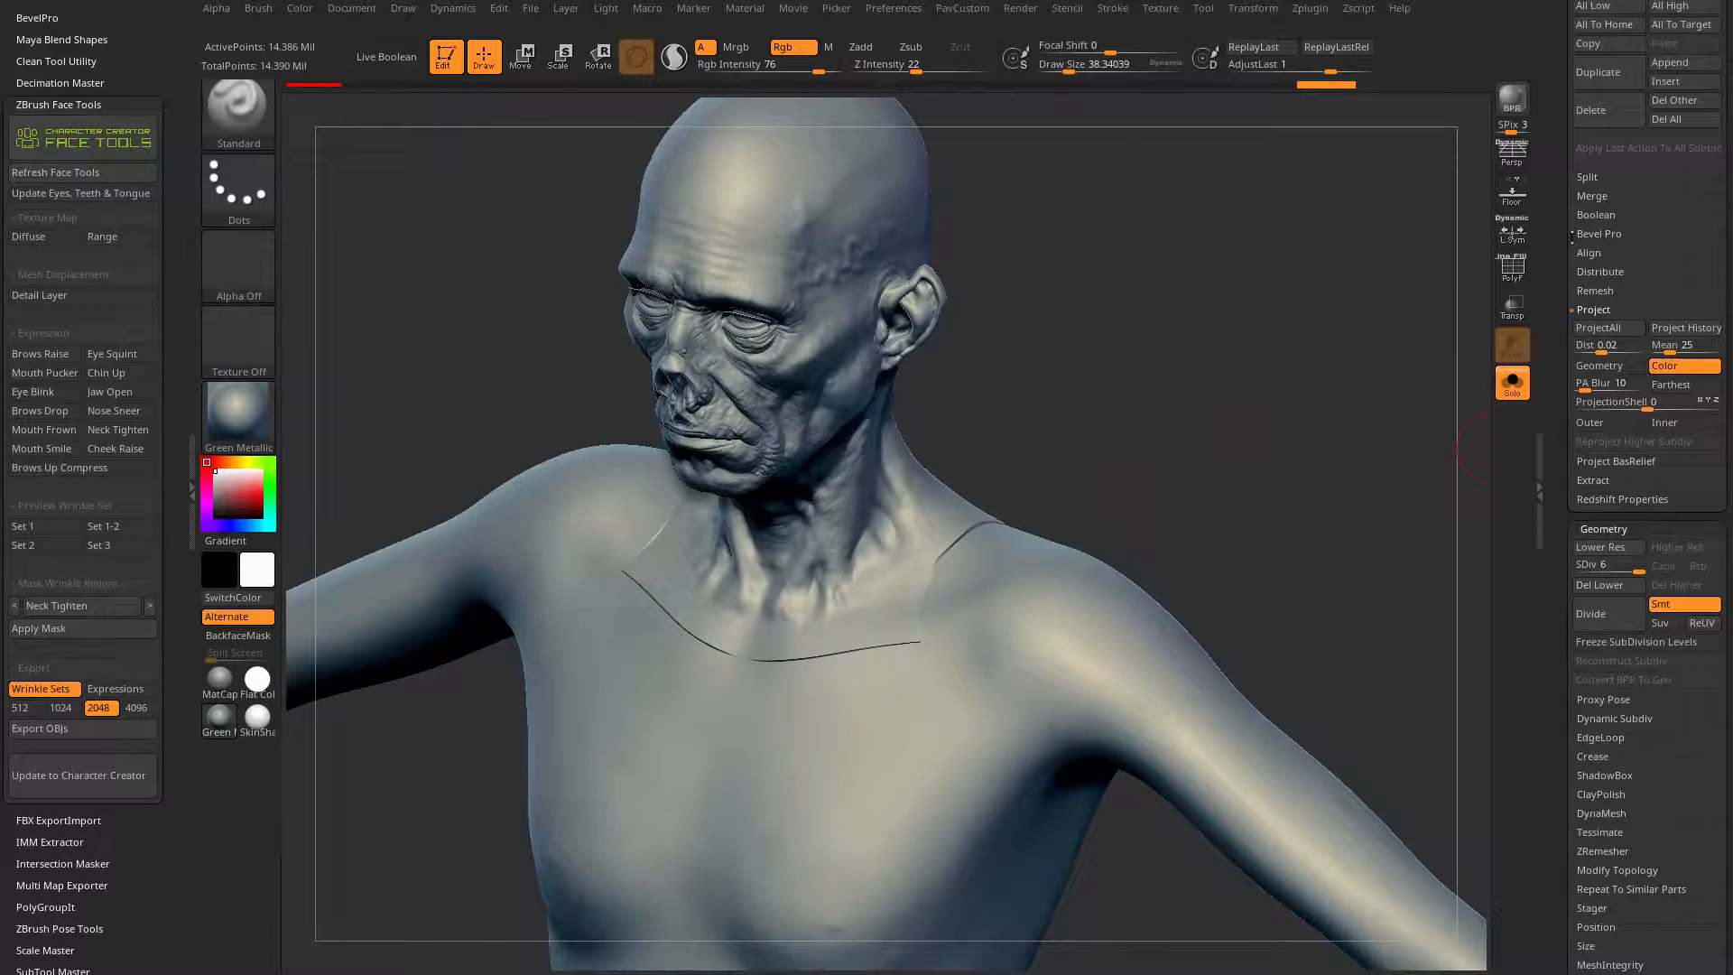
drag(1571, 236, 1571, 176)
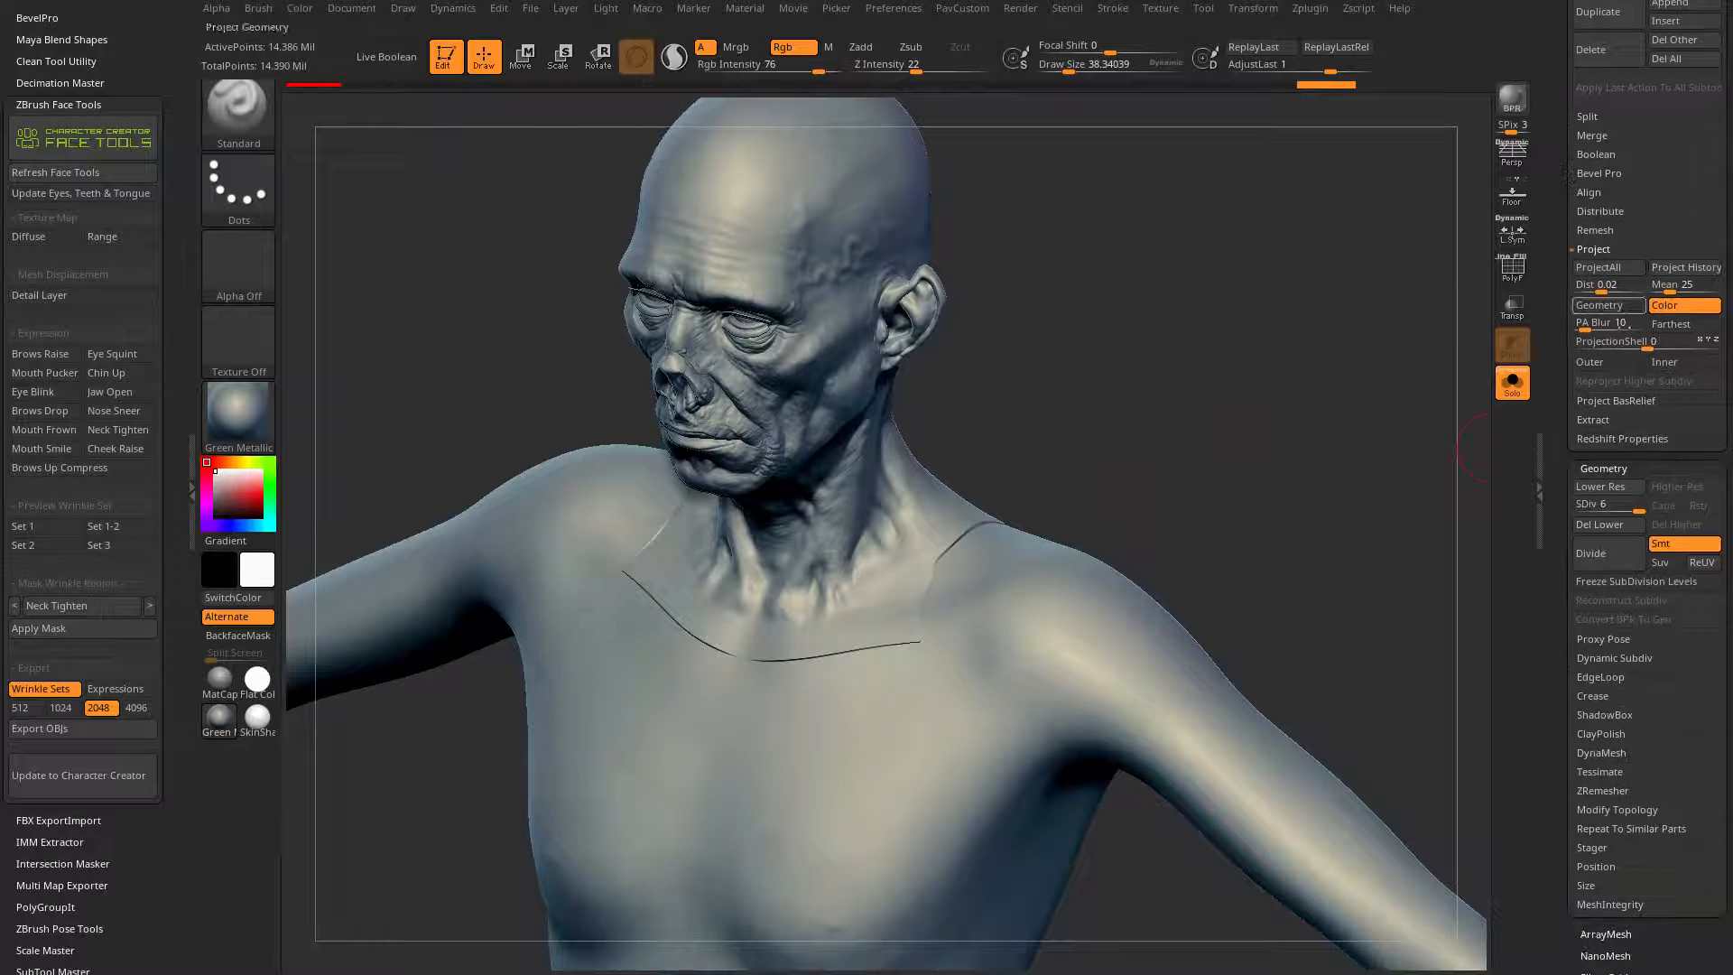
drag(1637, 508, 1600, 510)
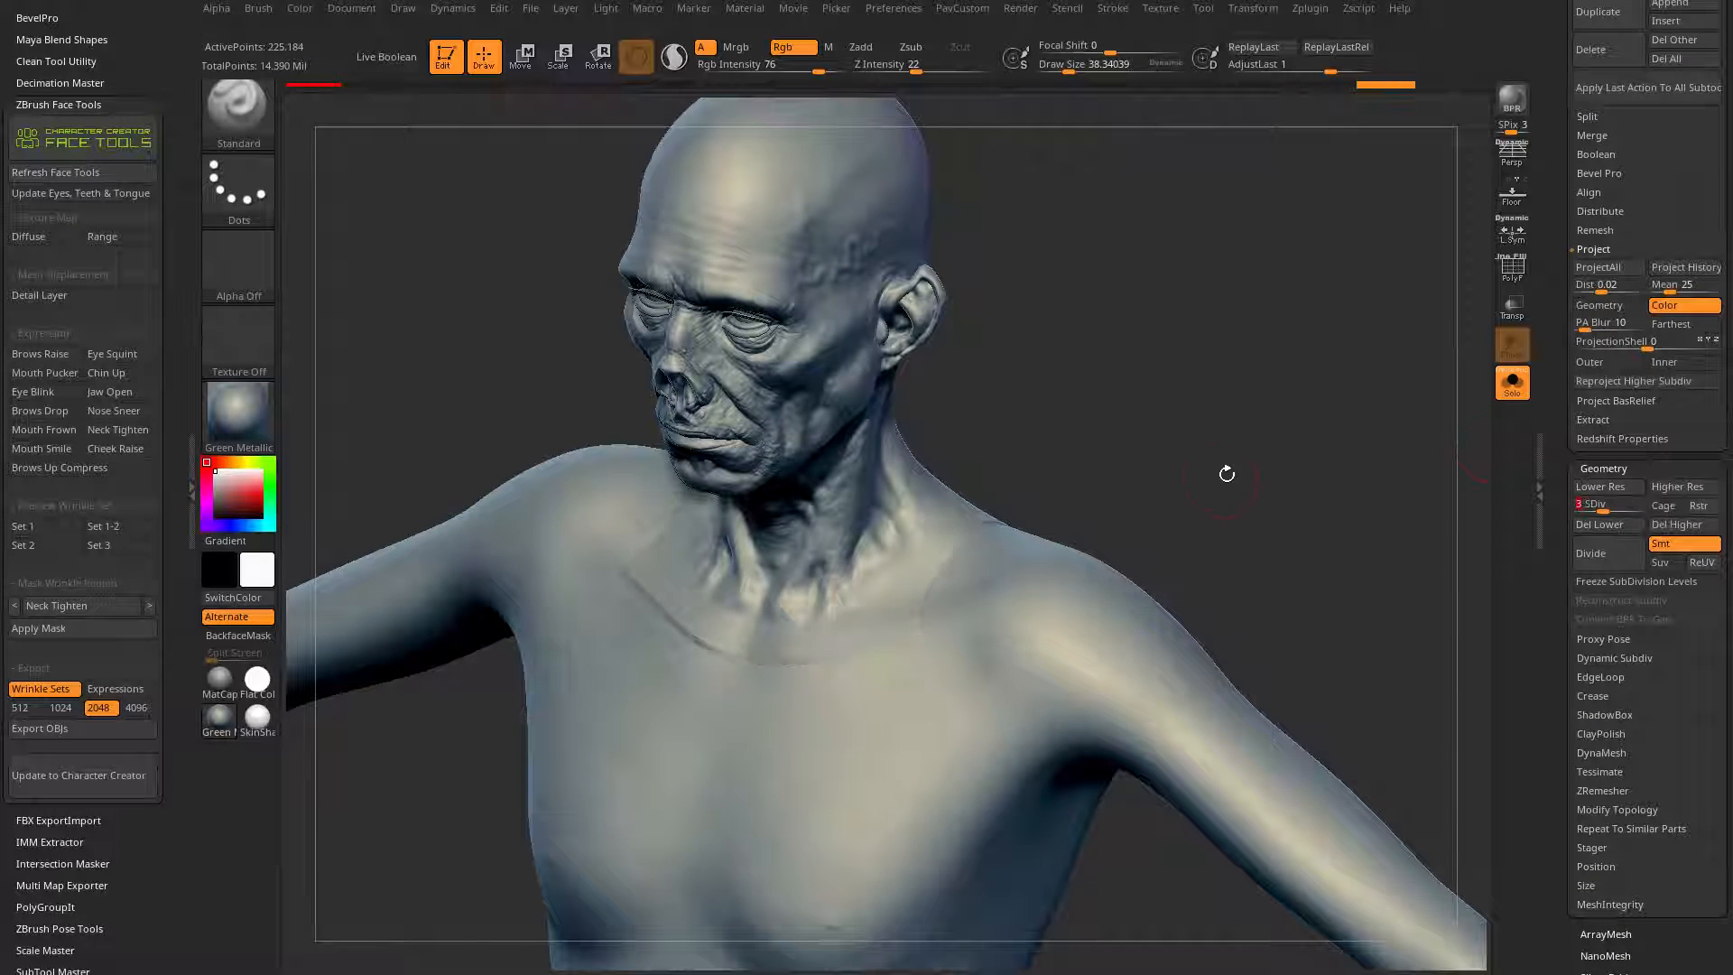
Step: Smooth the seam across the collarbones, shoulders and upper back with the Smooth brush at a draw size of about 38
drag(1227, 472, 1264, 466)
shift+drag(802, 665, 913, 621)
mouse_move(1119, 452)
mouse_down()
mouse_move(1122, 491)
mouse_move(1122, 333)
mouse_move(1074, 356)
mouse_up()
shift+drag(675, 683, 706, 699)
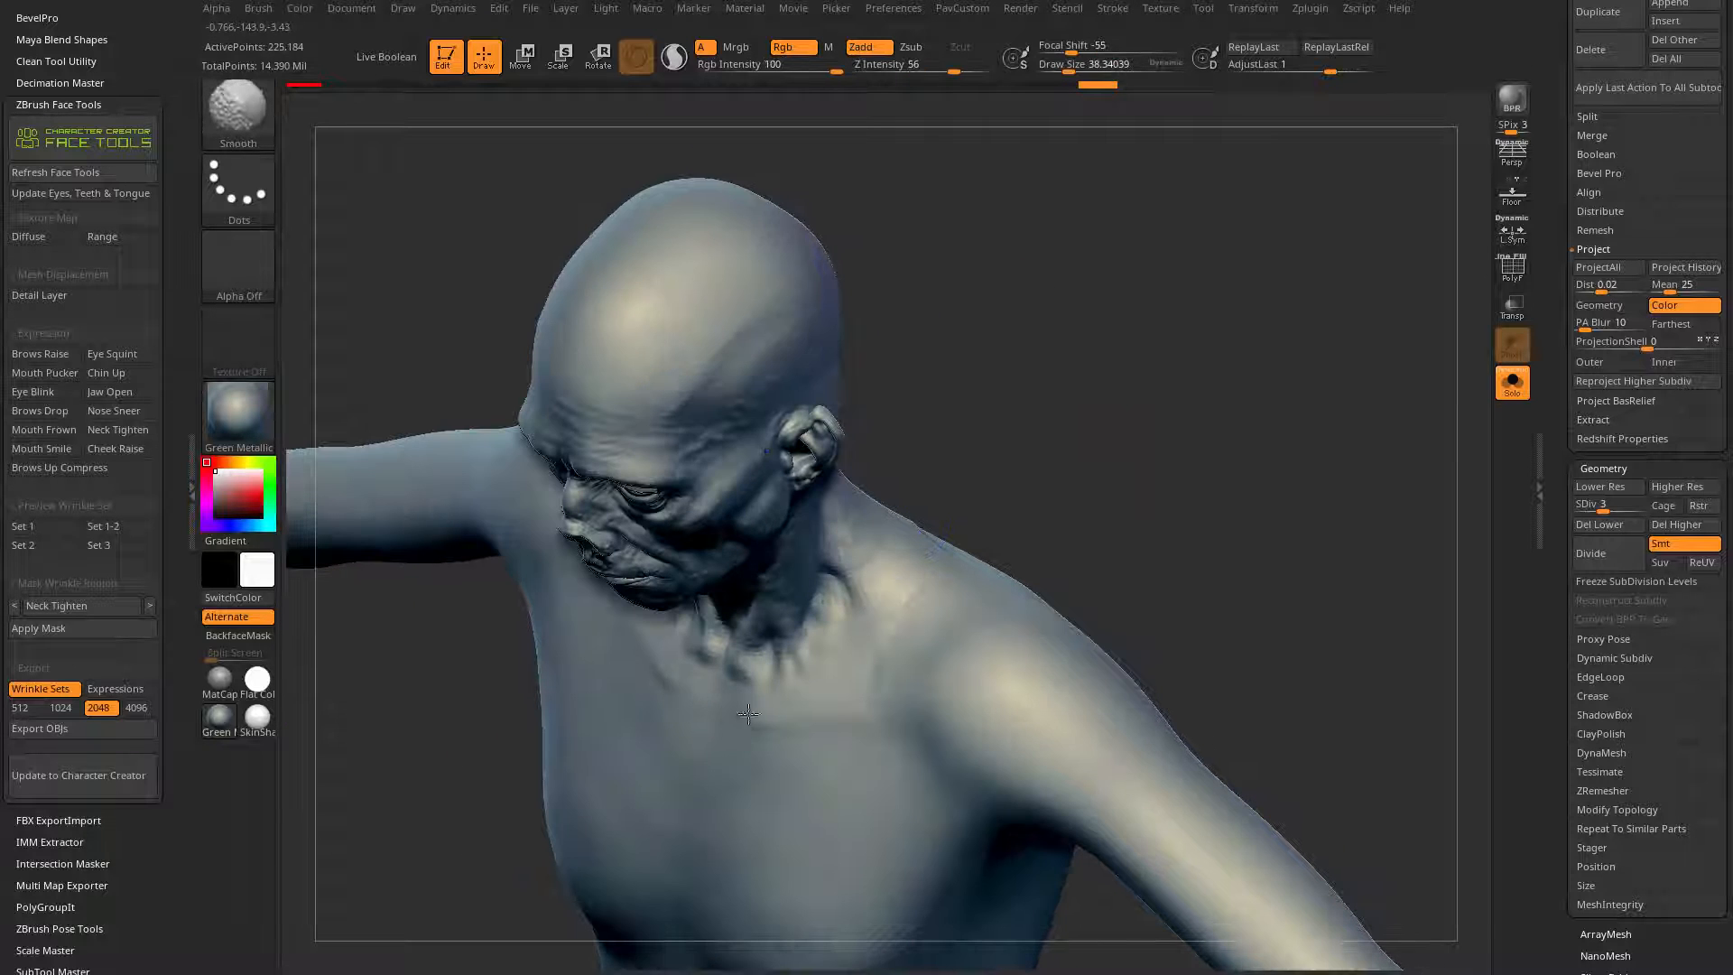
shift+drag(899, 619, 905, 610)
drag(1119, 424, 1002, 452)
shift+drag(818, 706, 812, 643)
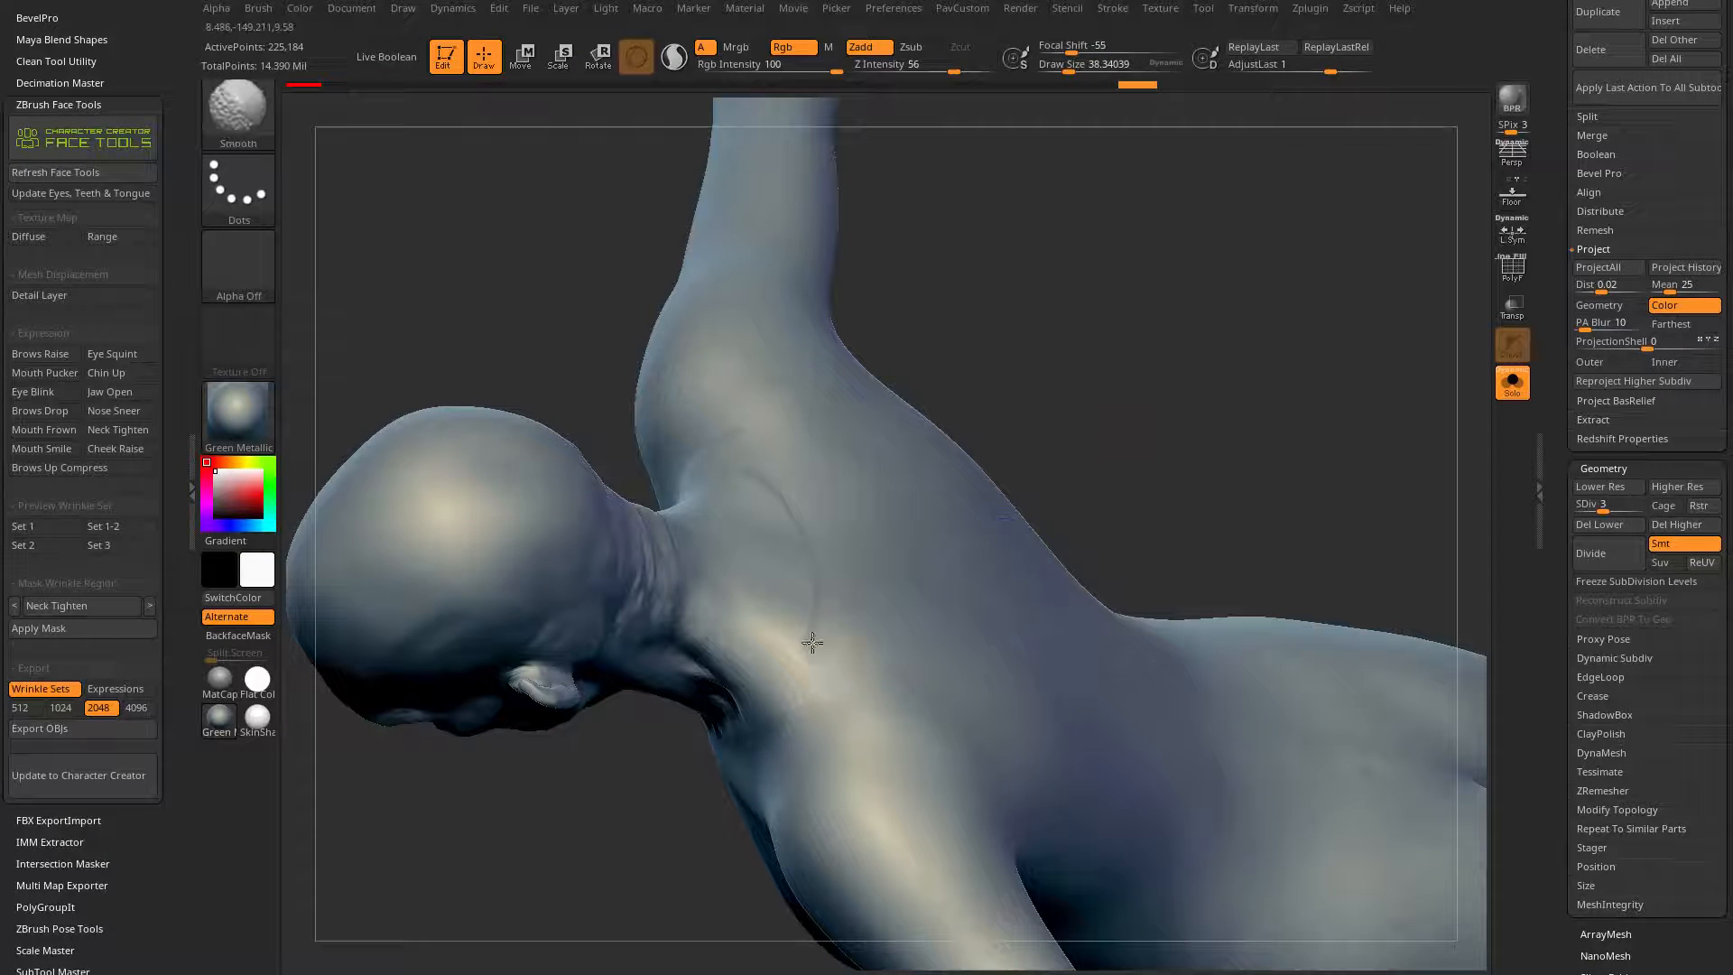
drag(1230, 358, 1155, 415)
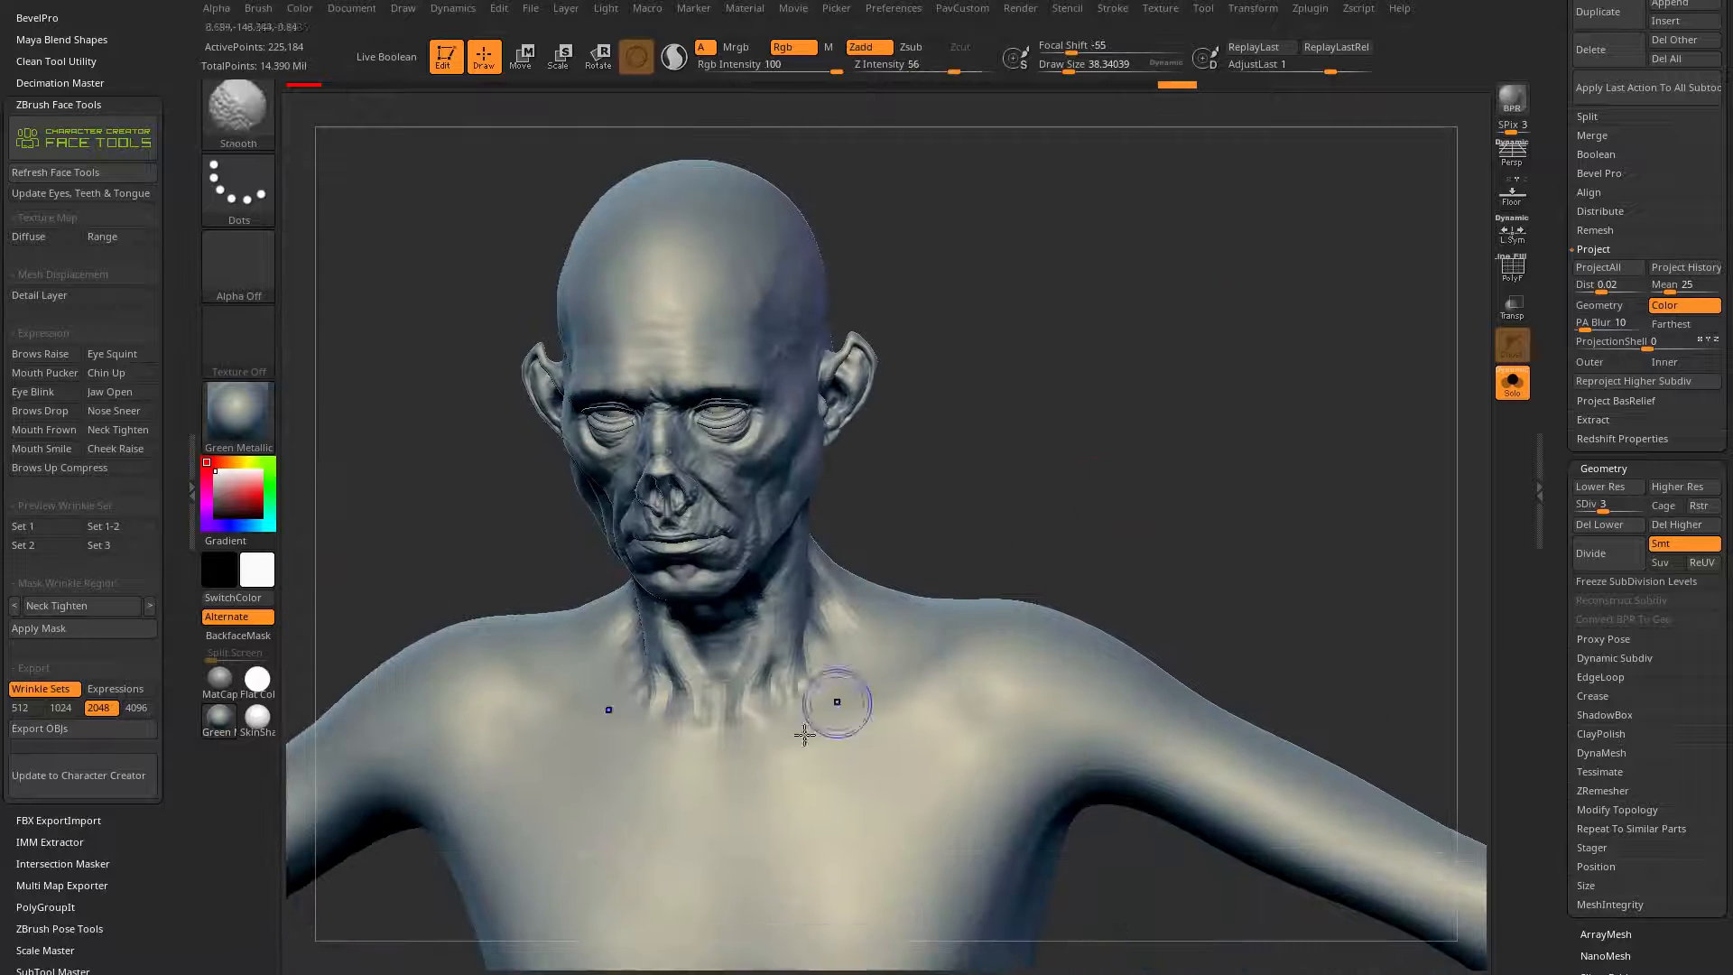
mouse_move(1231, 506)
mouse_down()
mouse_move(1134, 515)
mouse_move(1140, 444)
mouse_up()
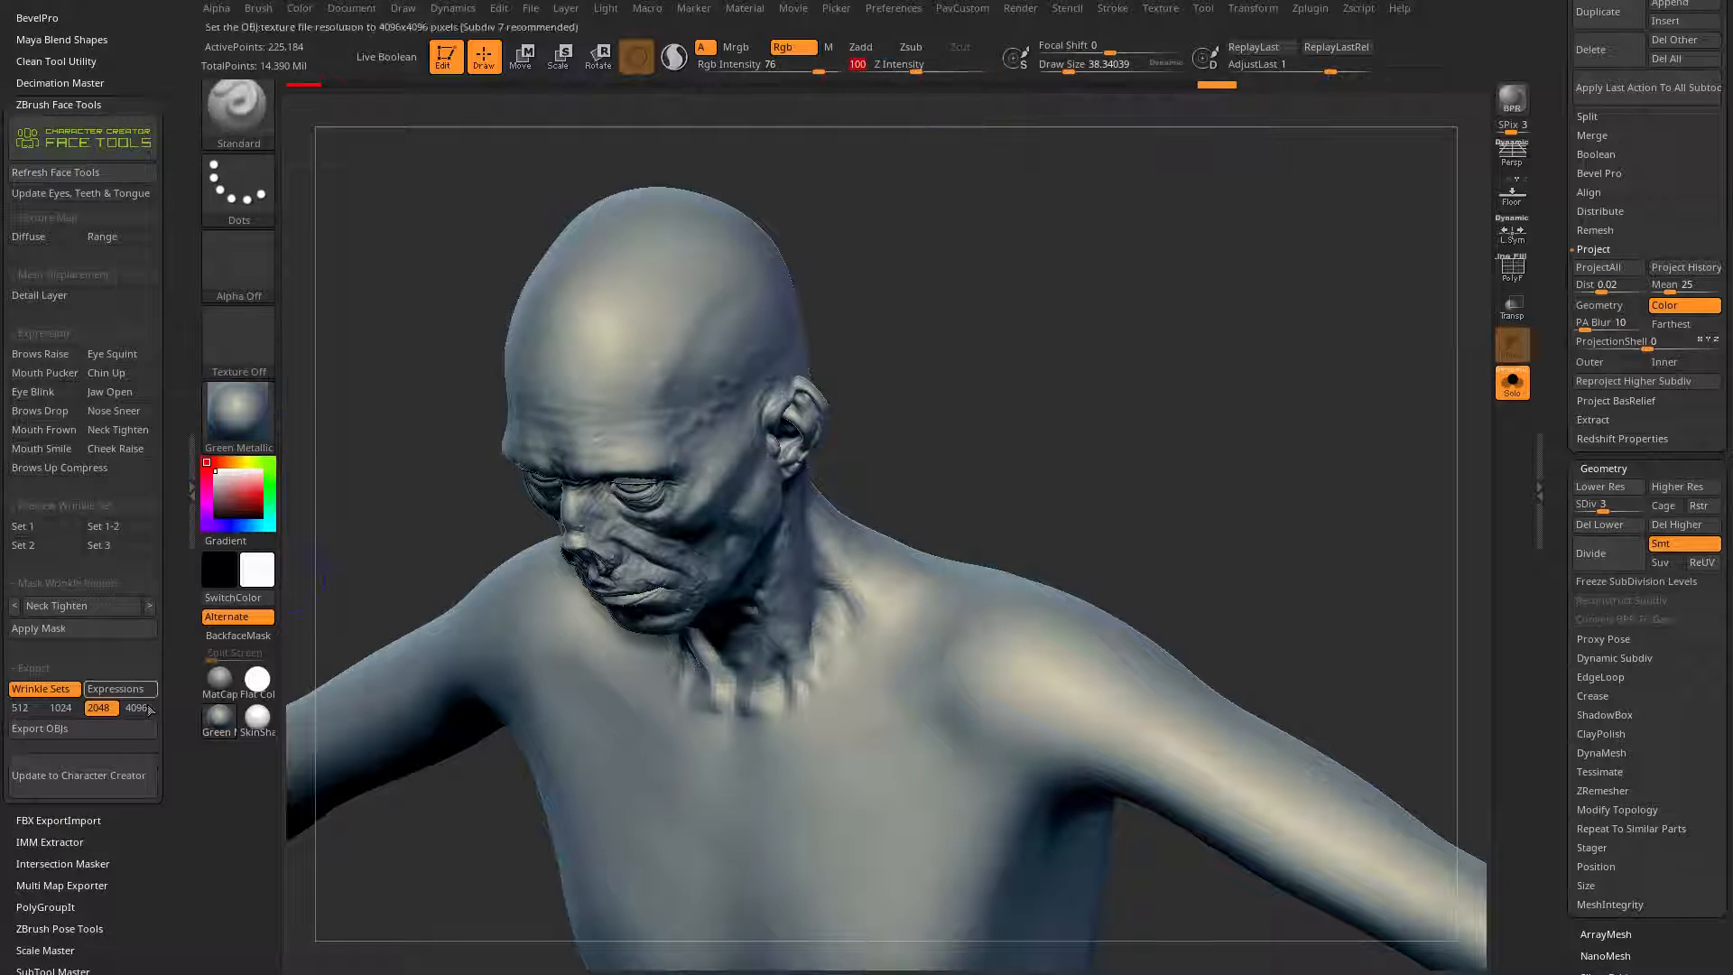
Step: Set the Smooth brush's Weighted Smooth Mode to 1 in its Smooth Brush Modifiers
scroll(150, 710, down, 5)
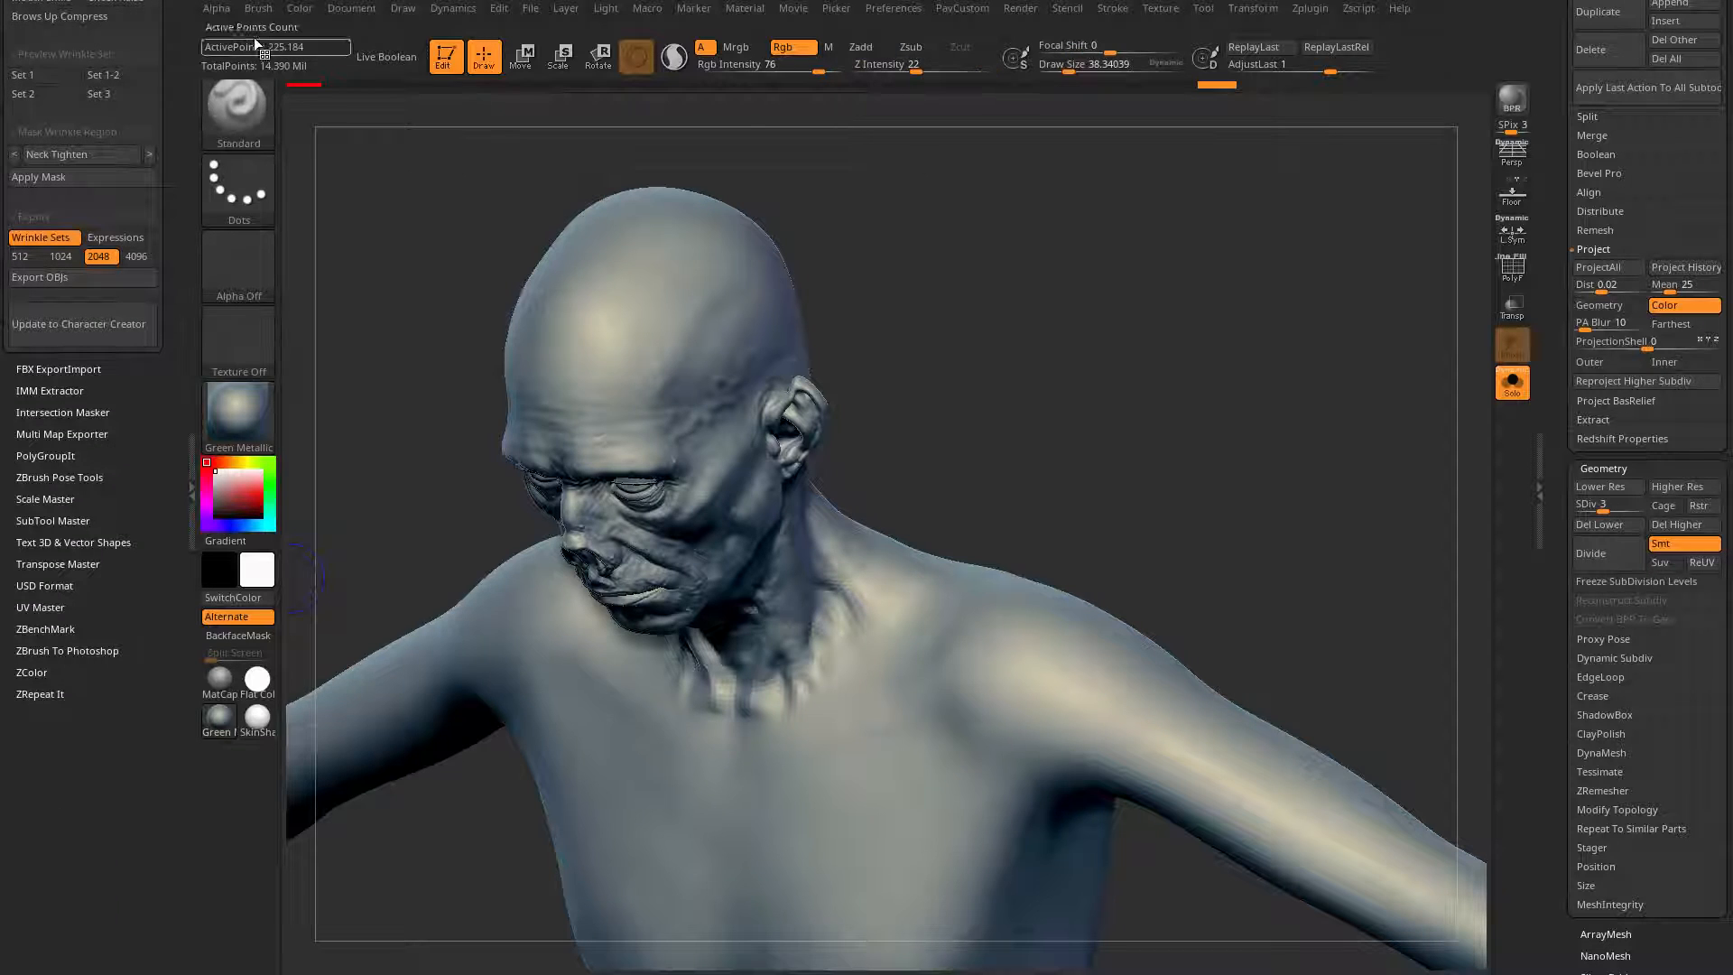
click(256, 11)
drag(246, 30, 125, 42)
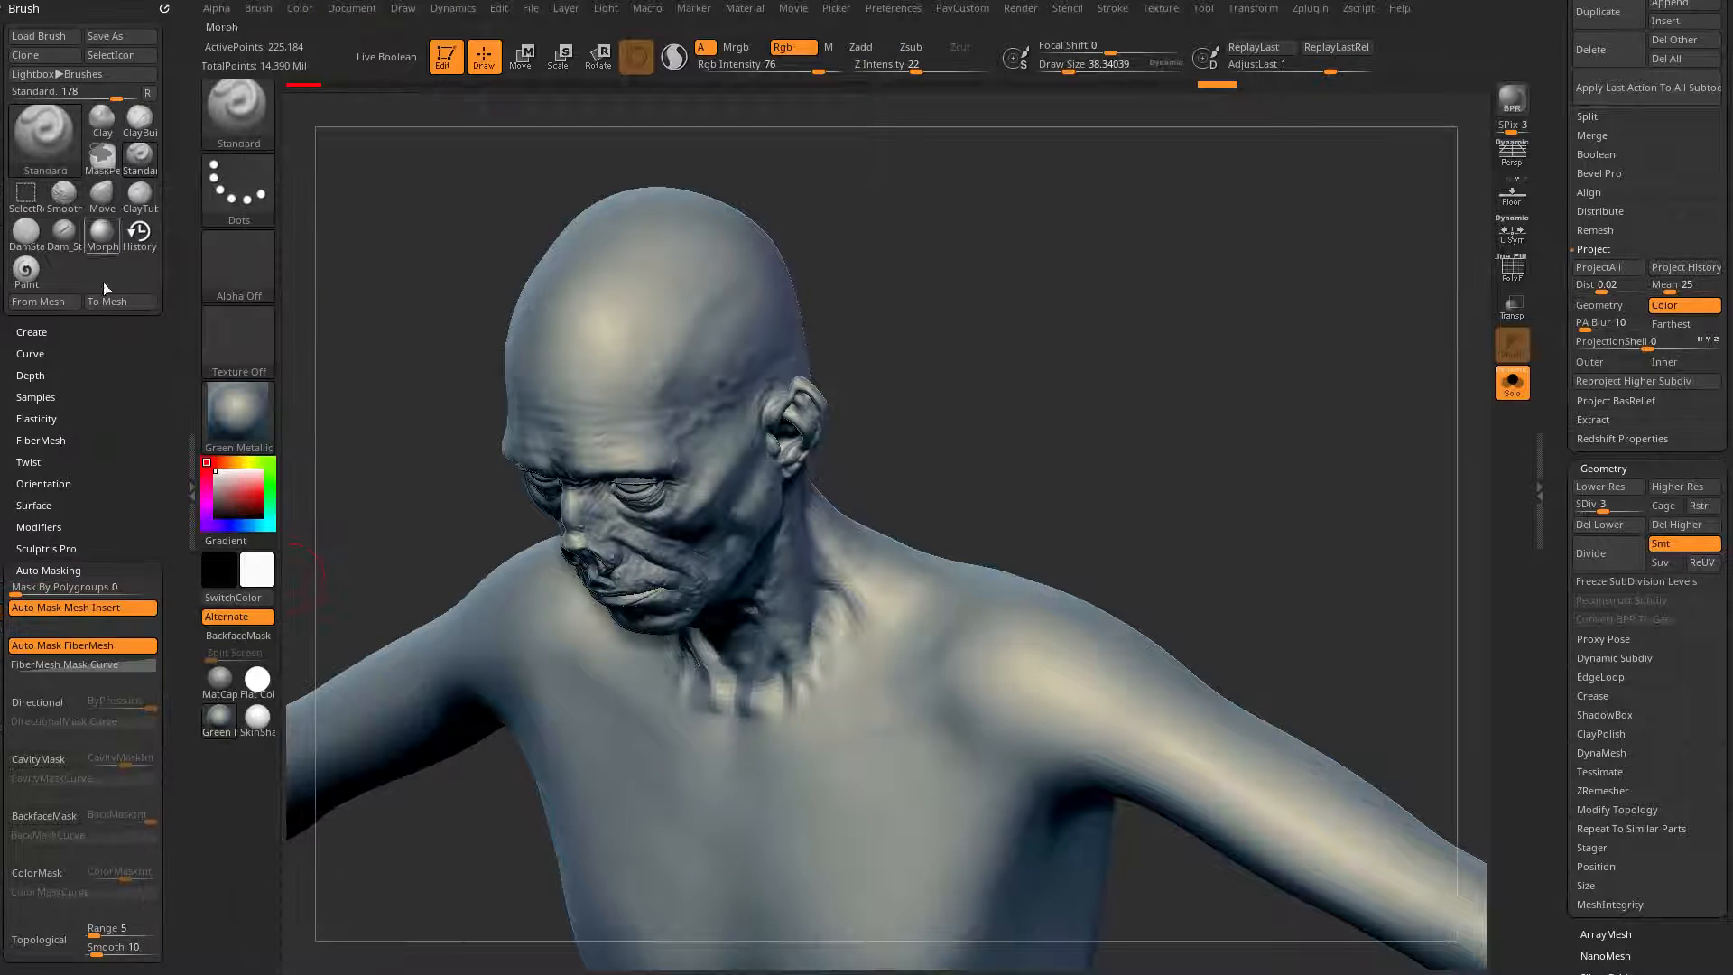
scroll(105, 289, down, 4)
key(shift)
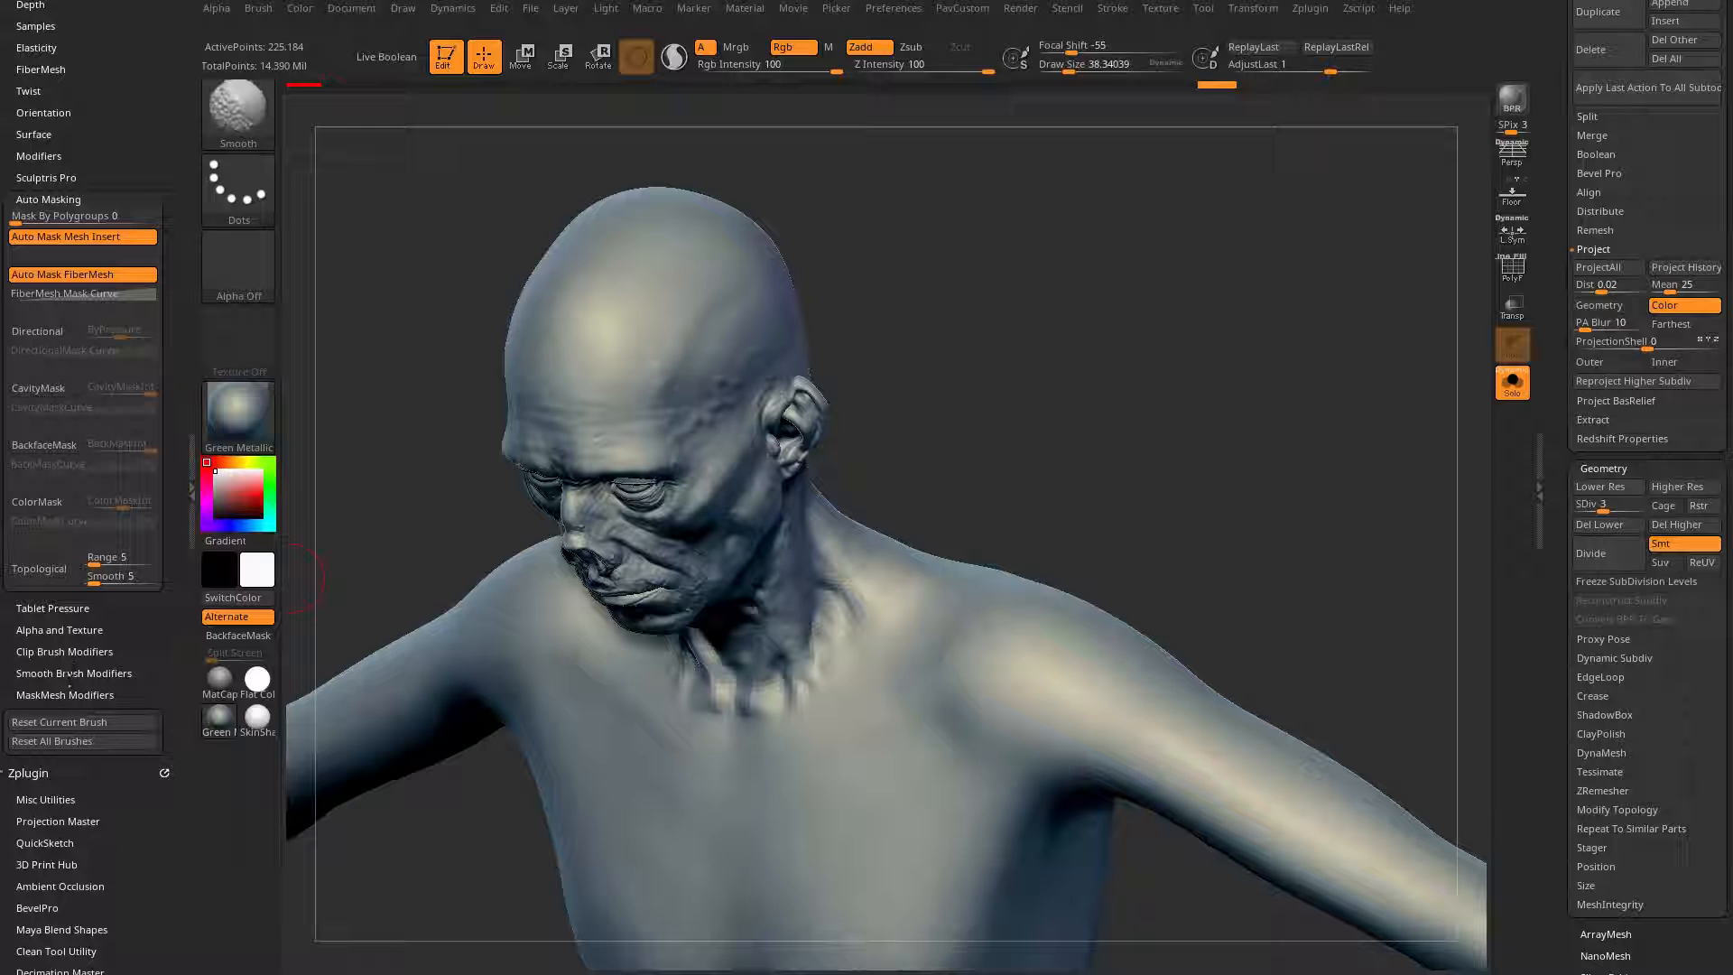
click(65, 672)
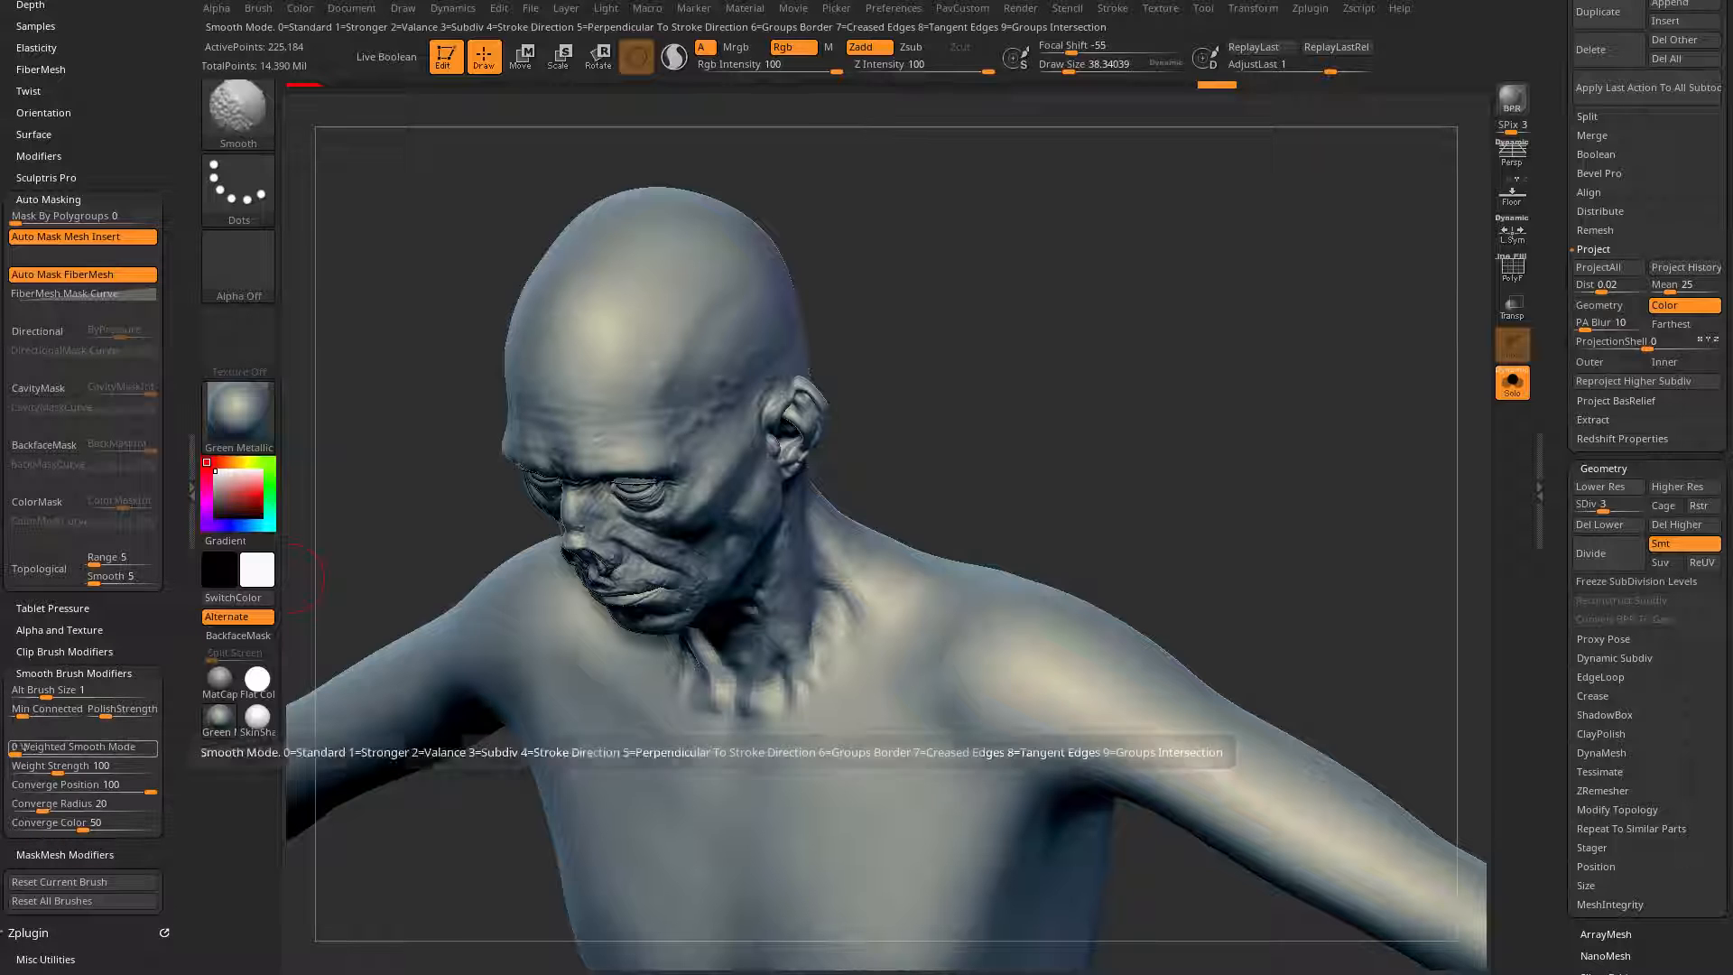
key(shift)
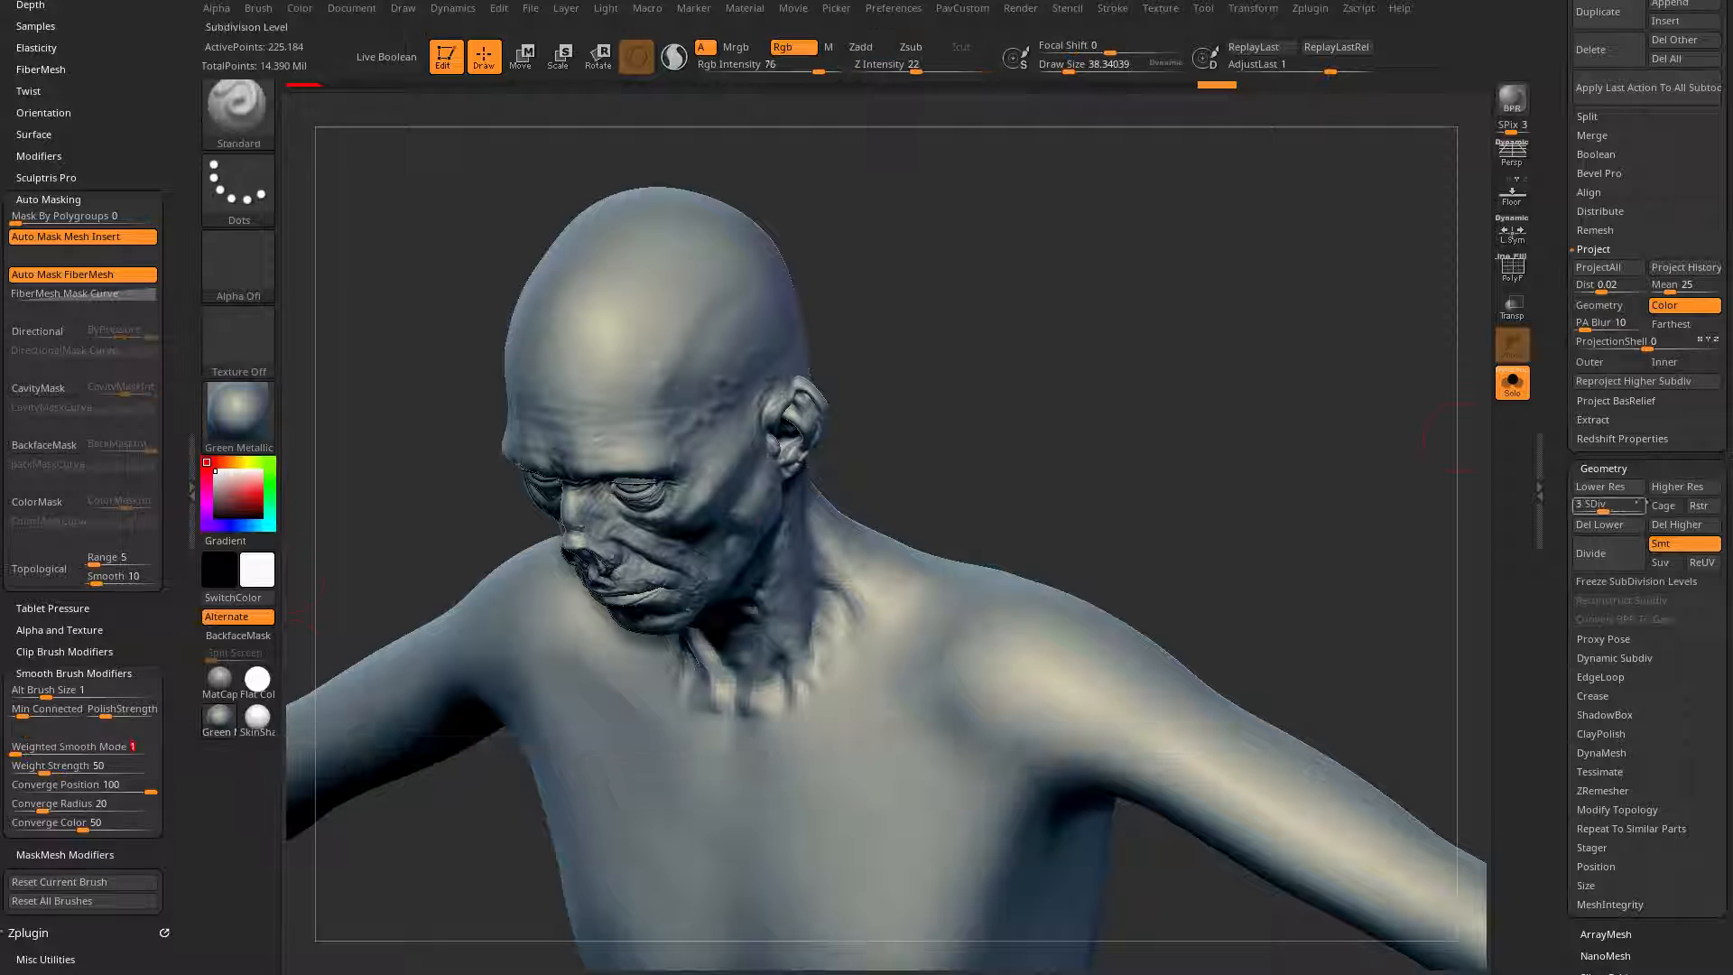
Step: Raise the body mesh to SDiv 5 and smooth the seam across the upper chest and shoulder
drag(1613, 506, 1627, 504)
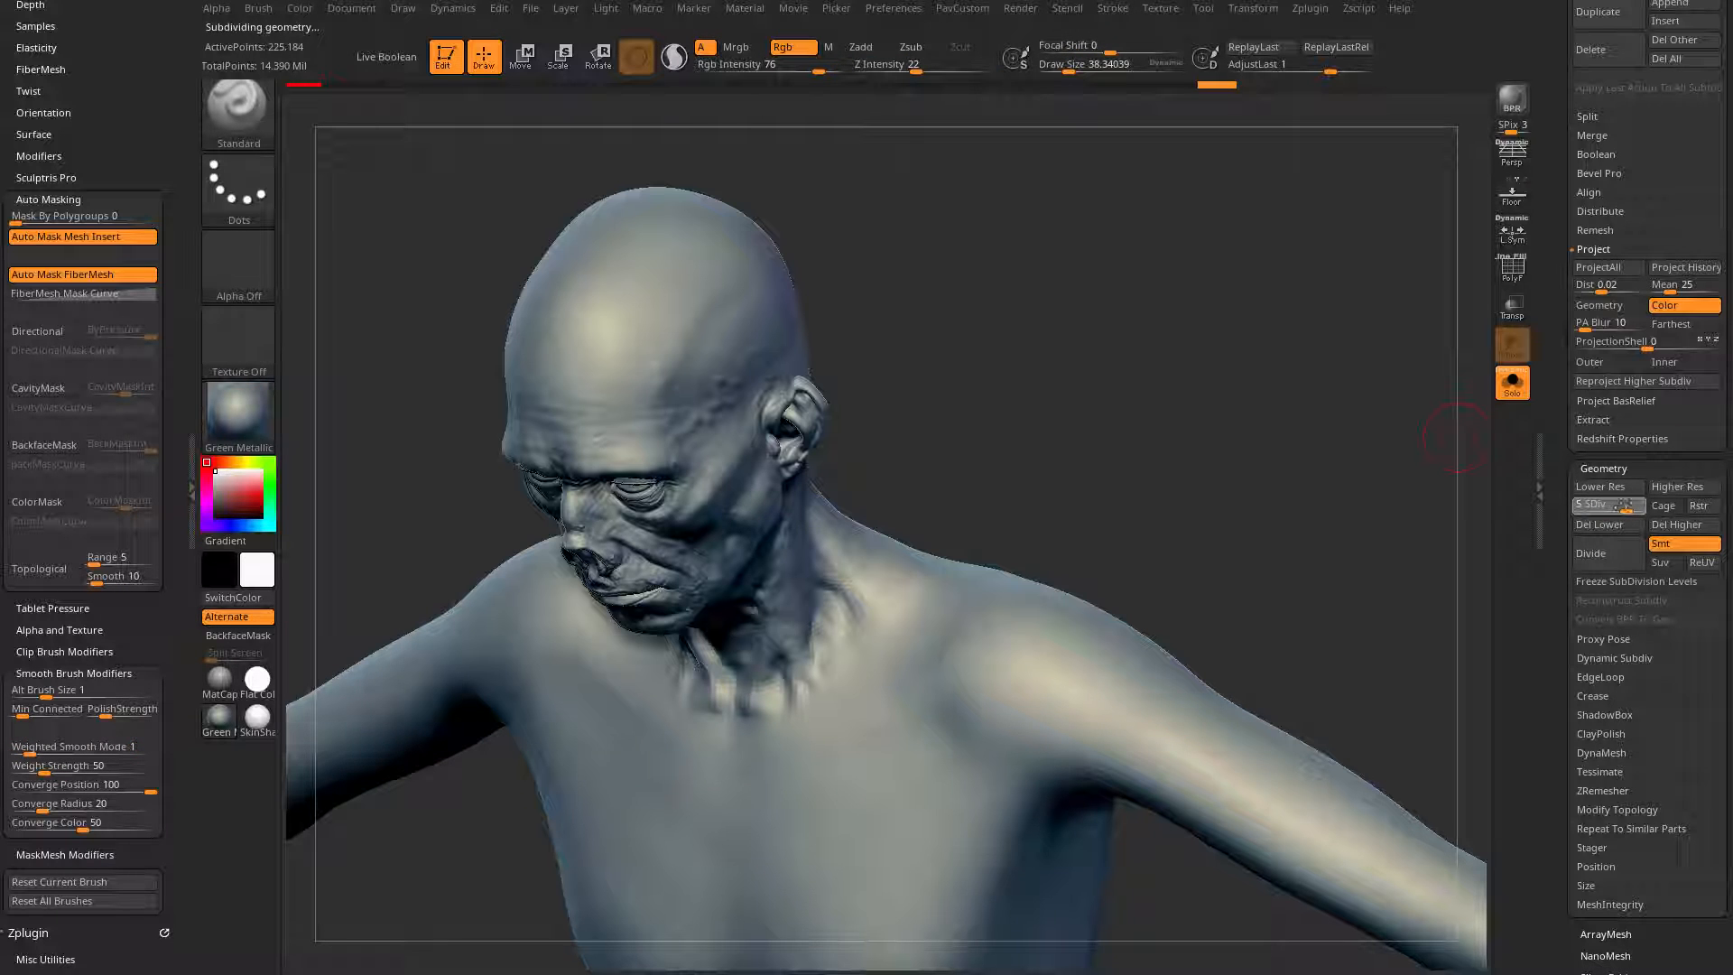
mouse_move(888, 708)
shift+mouse_down()
mouse_move(820, 755)
mouse_move(721, 754)
shift+mouse_up()
shift+drag(901, 663, 914, 604)
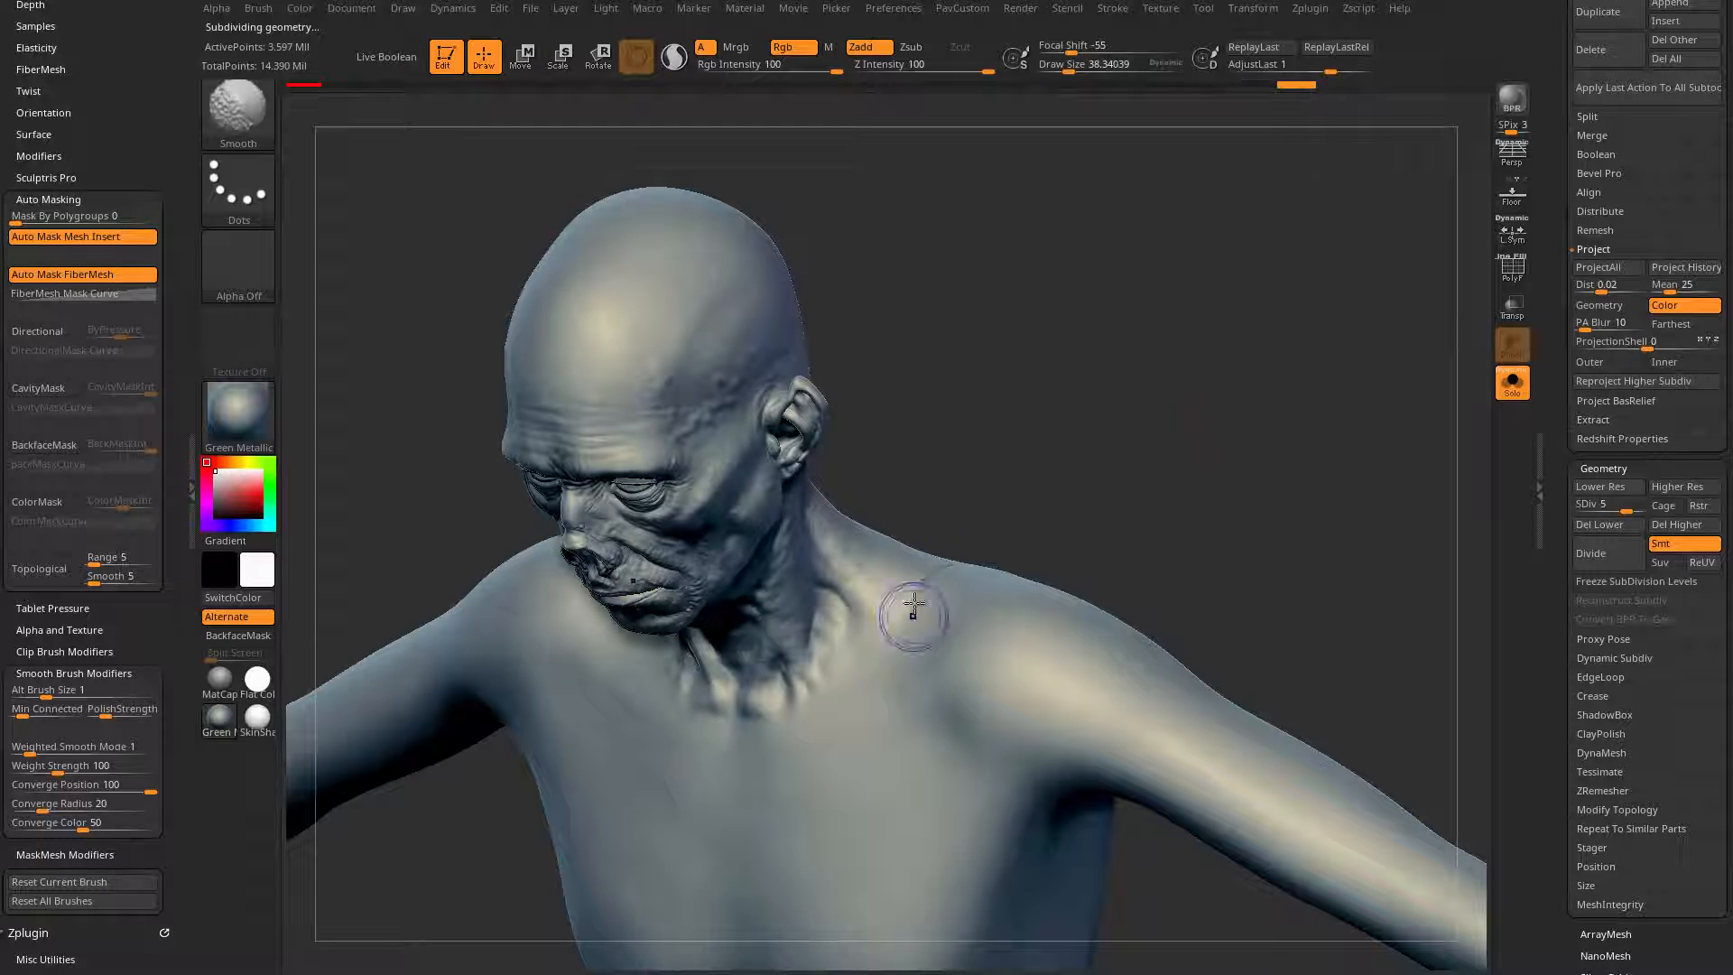
drag(1158, 521, 1103, 549)
Step: Lower the body mesh to SDiv 4 and smooth the remaining seam on the shoulder and upper back
key(shift+d)
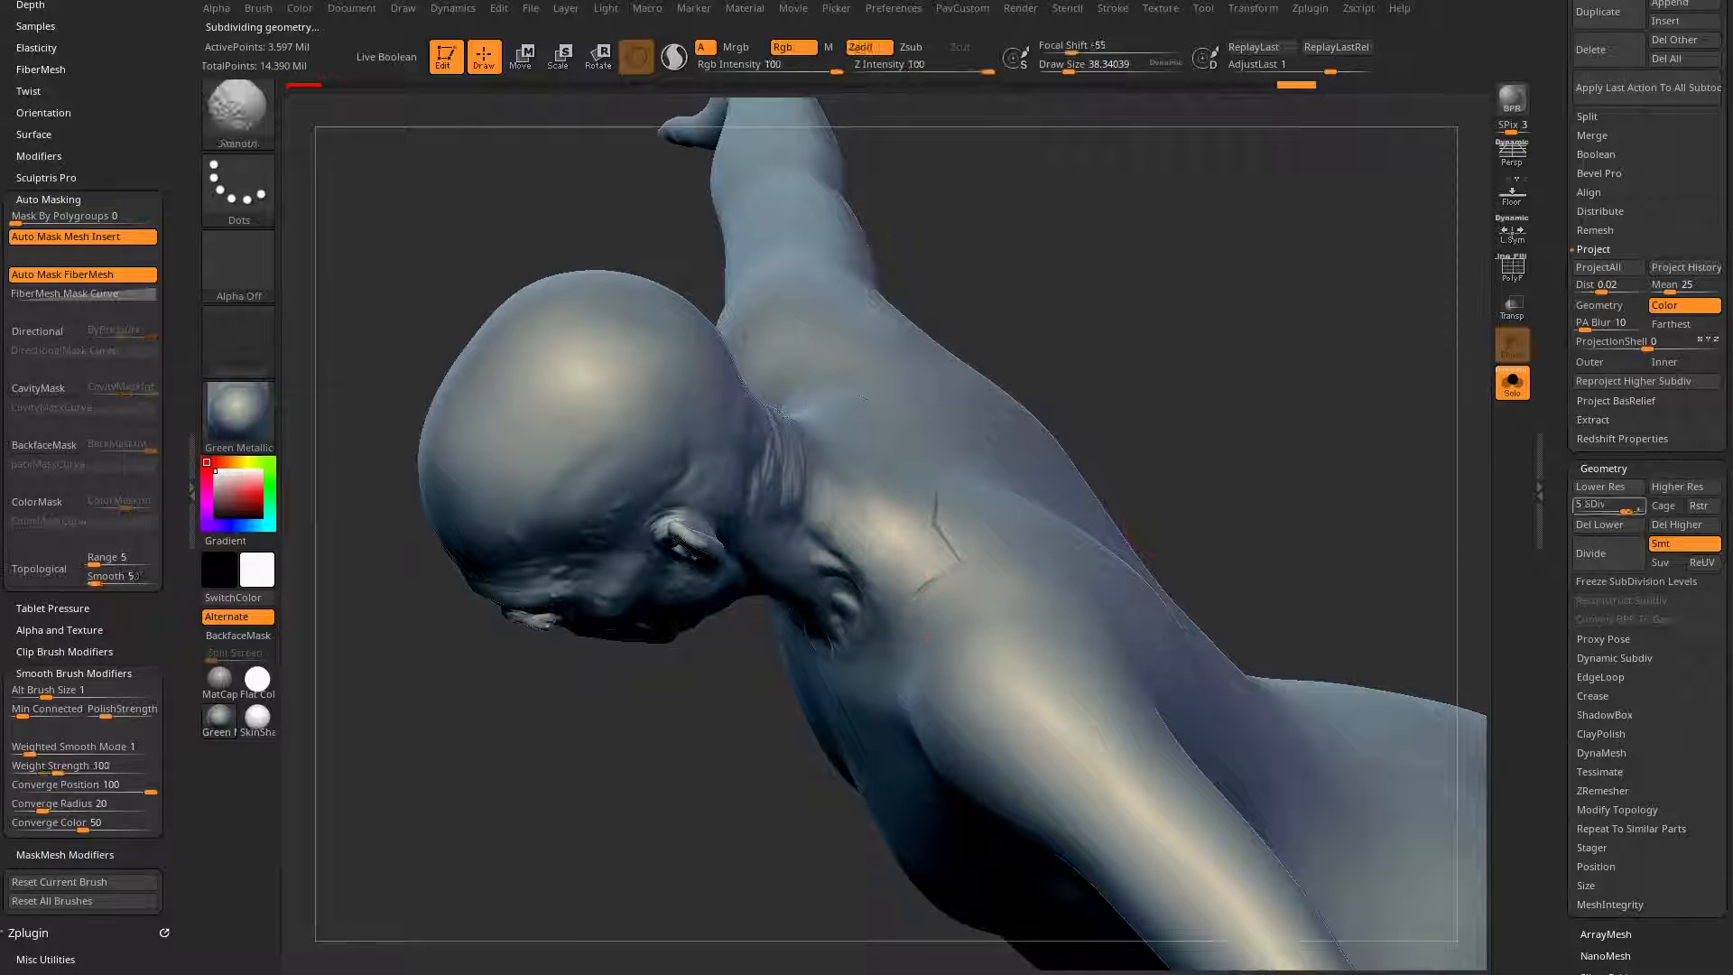
drag(1275, 499, 1327, 414)
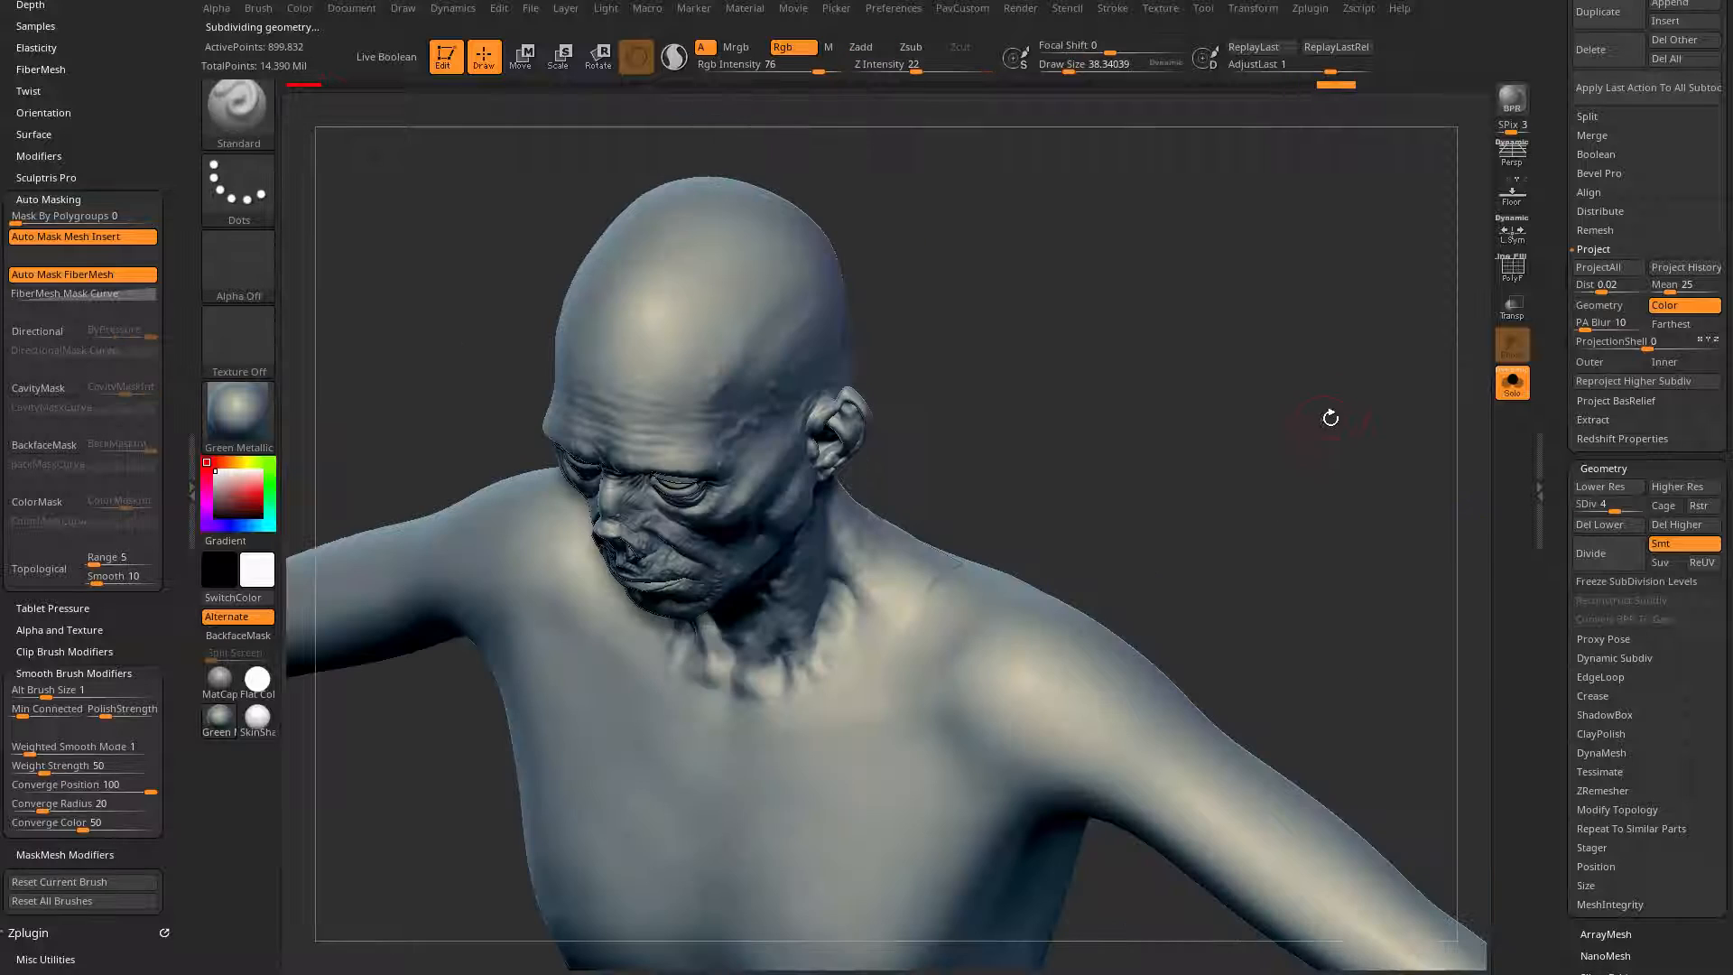
drag(1164, 451, 1065, 514)
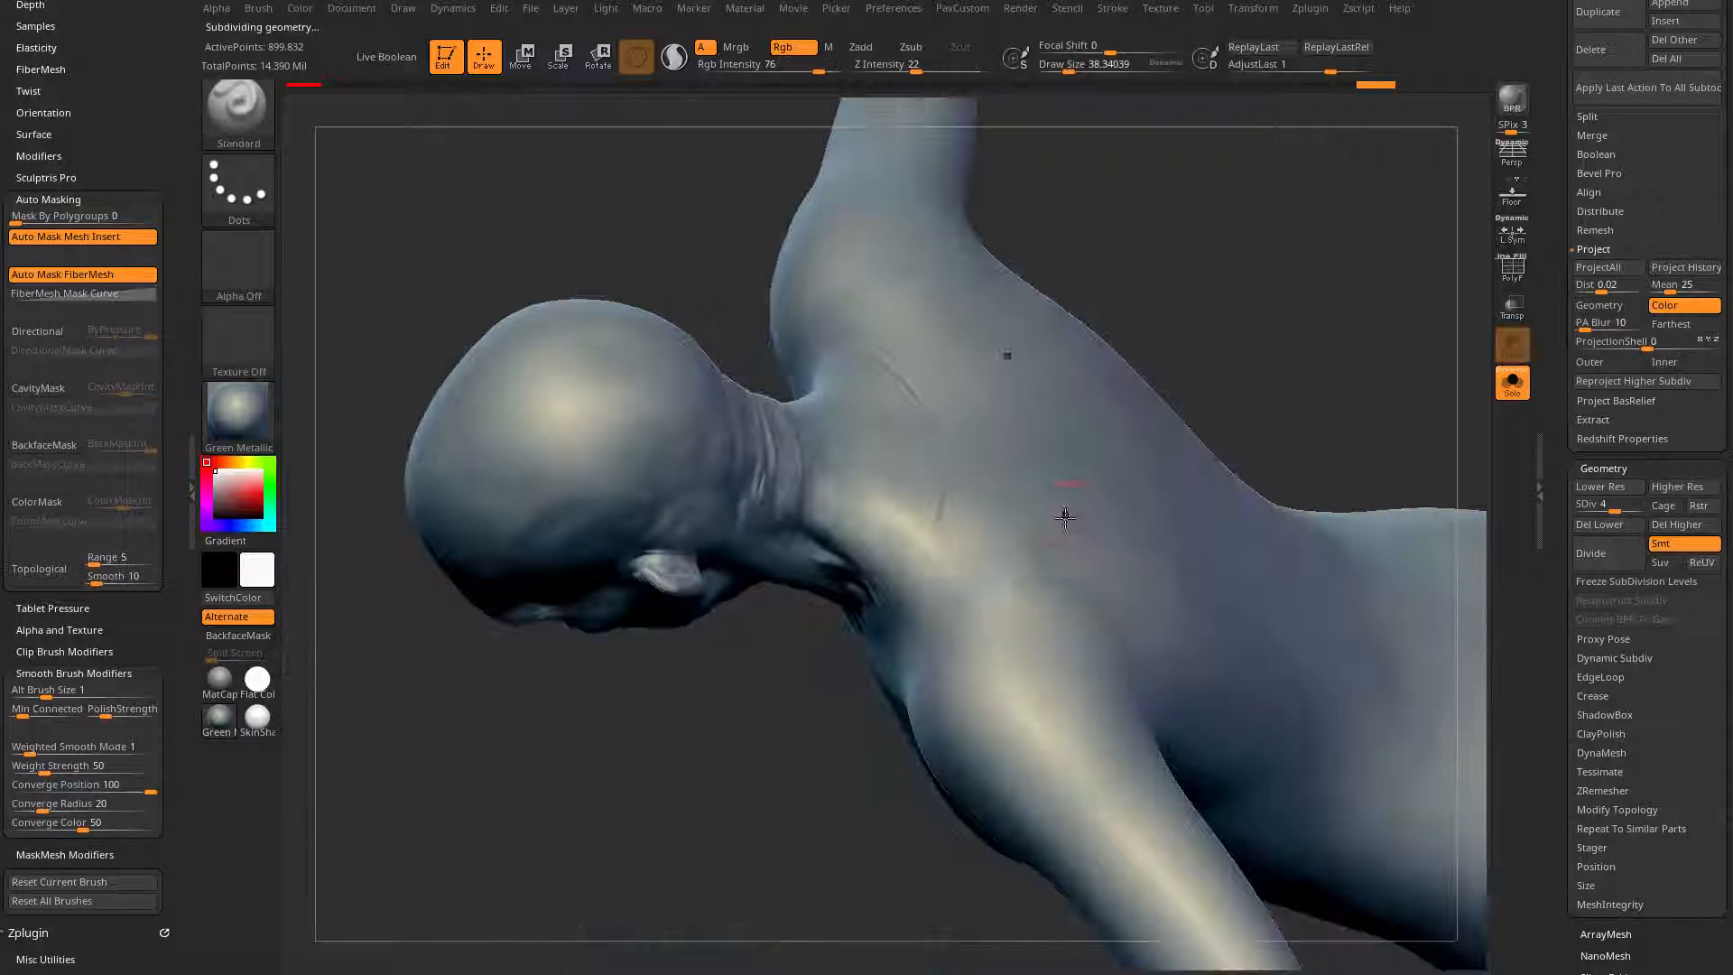
shift+drag(930, 603, 953, 473)
Step: Return the body mesh to SDiv 5 and smooth the seam lines on the upper back, shoulder and collarbones
click(1626, 508)
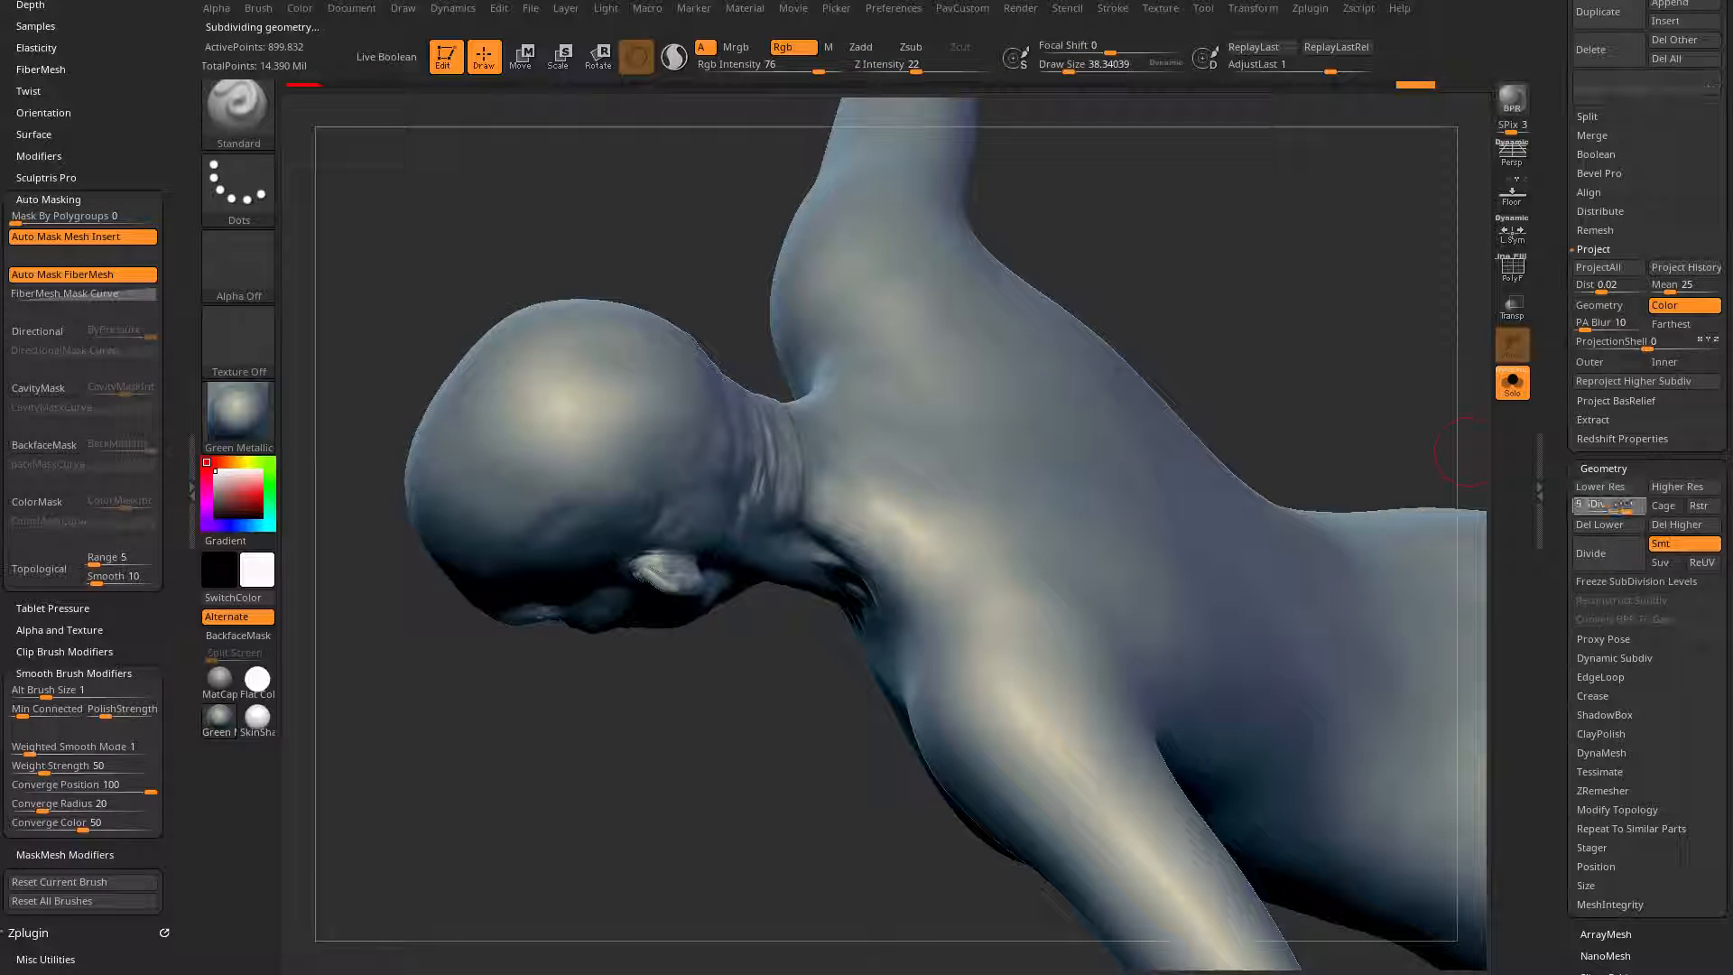
shift+drag(906, 422, 863, 328)
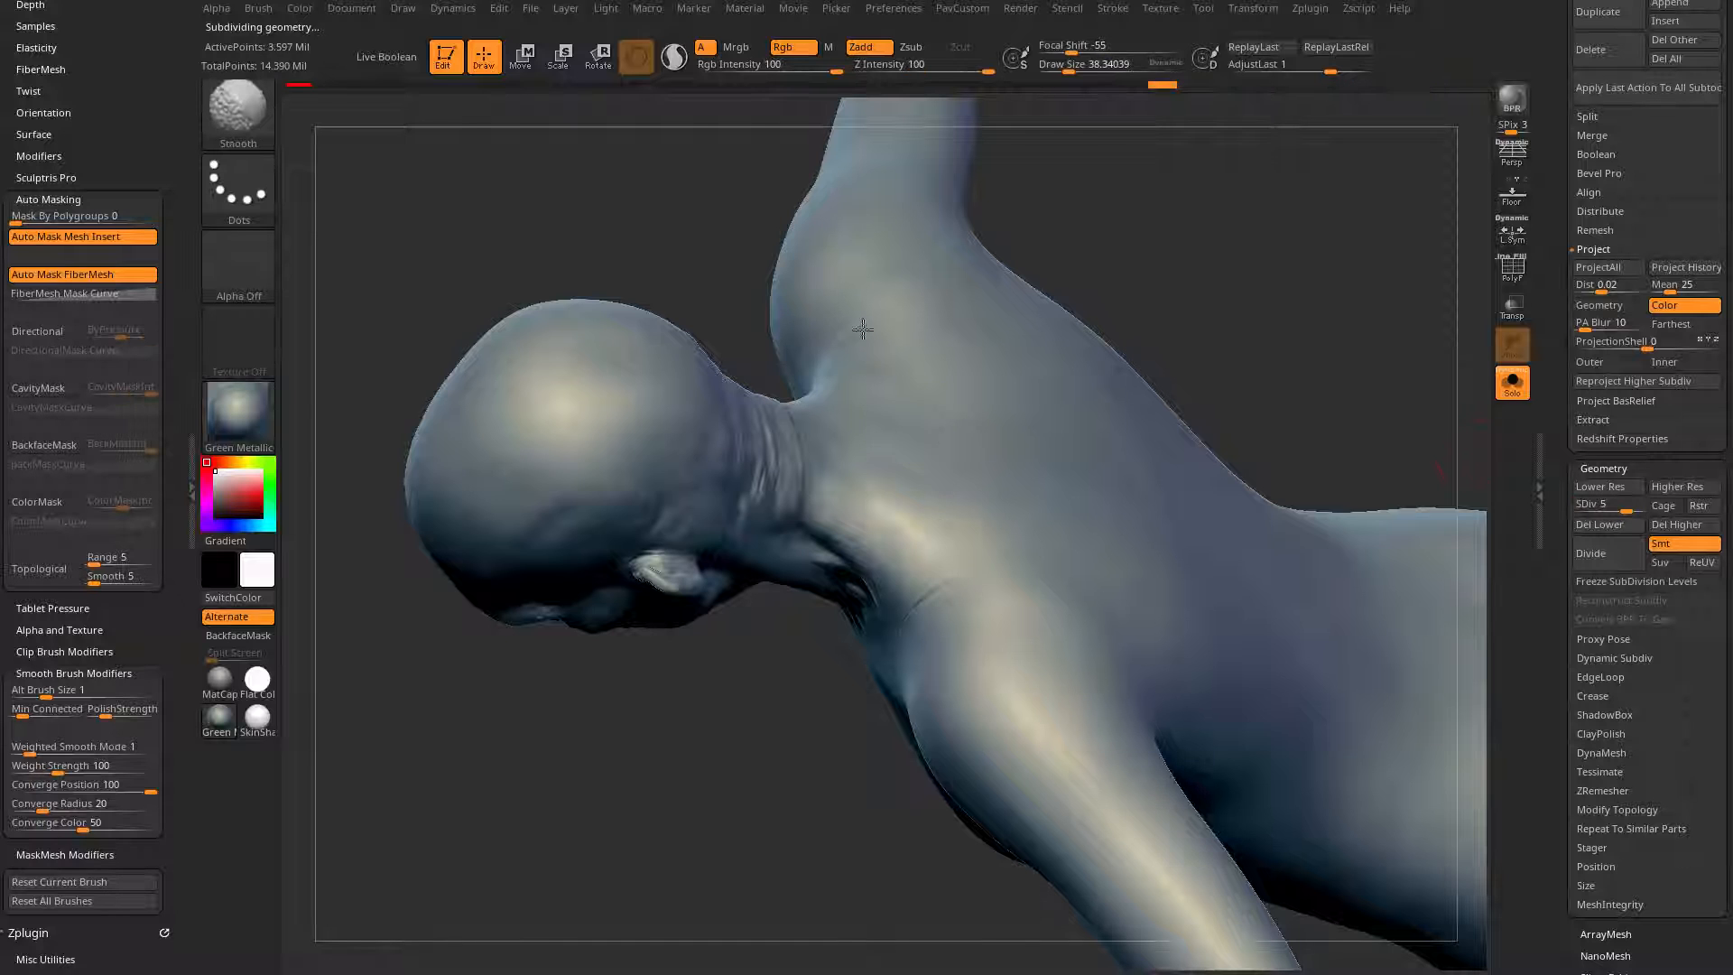
shift+drag(937, 598, 947, 549)
mouse_move(1200, 271)
mouse_down()
mouse_move(1388, 235)
mouse_move(1381, 180)
mouse_up()
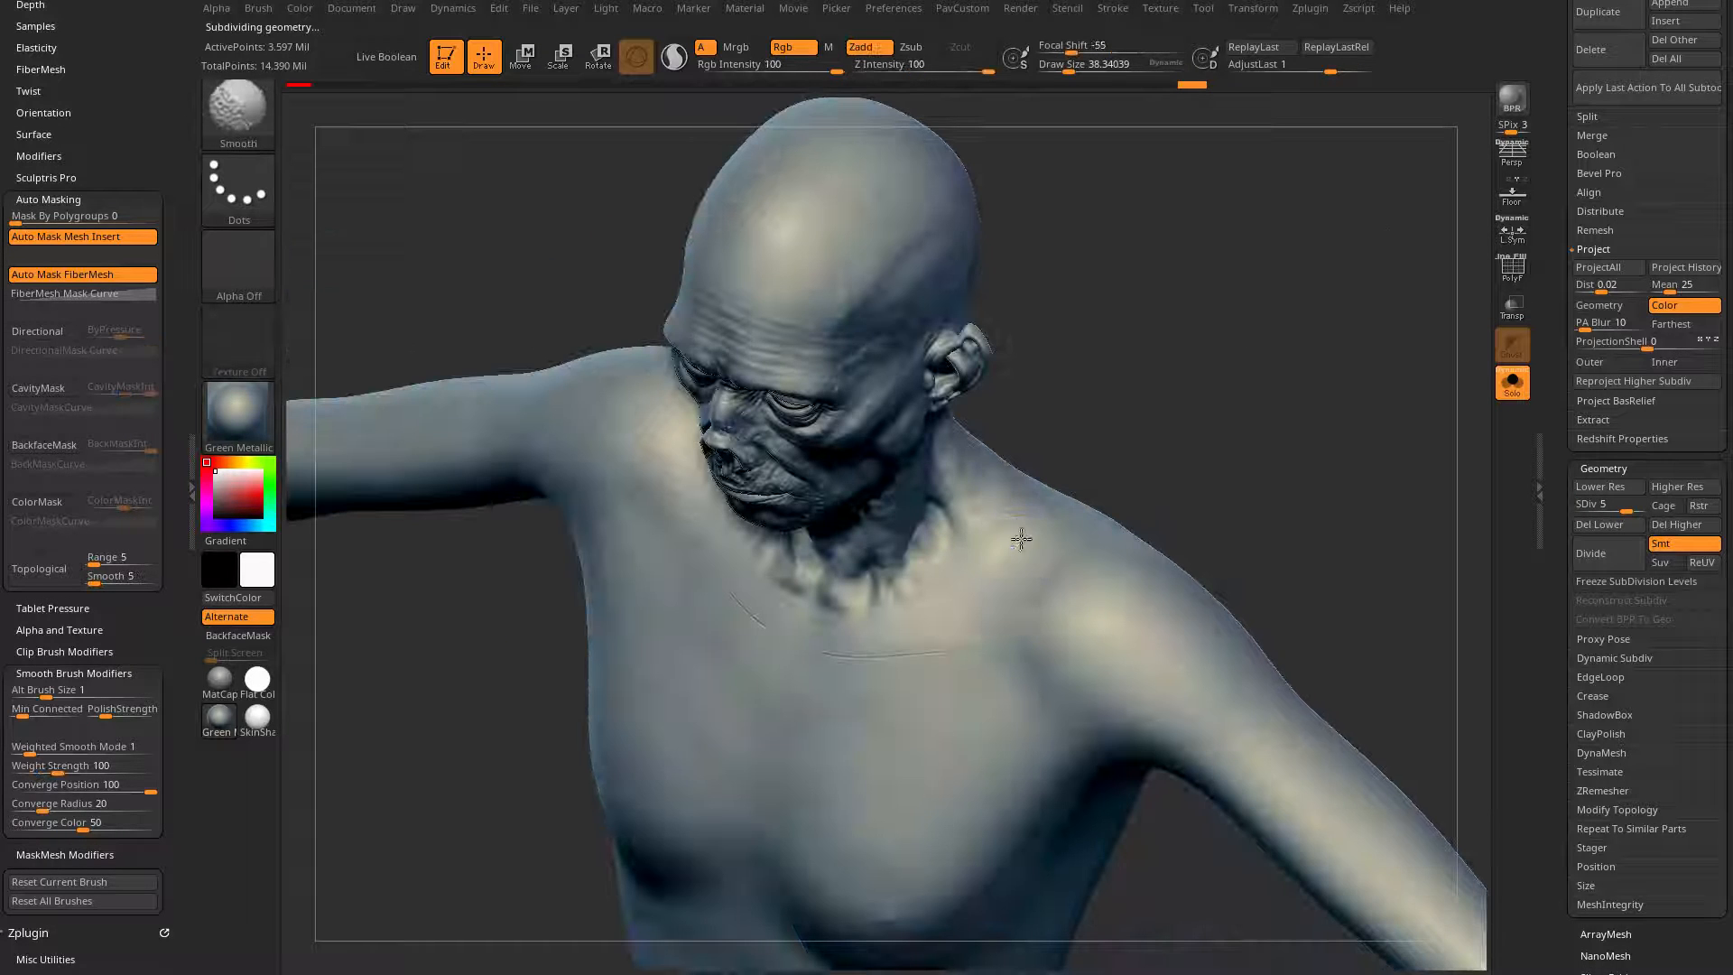
shift+drag(983, 591, 1024, 552)
mouse_move(1193, 392)
alt+mouse_down()
mouse_move(1152, 495)
mouse_move(1056, 337)
alt+mouse_up()
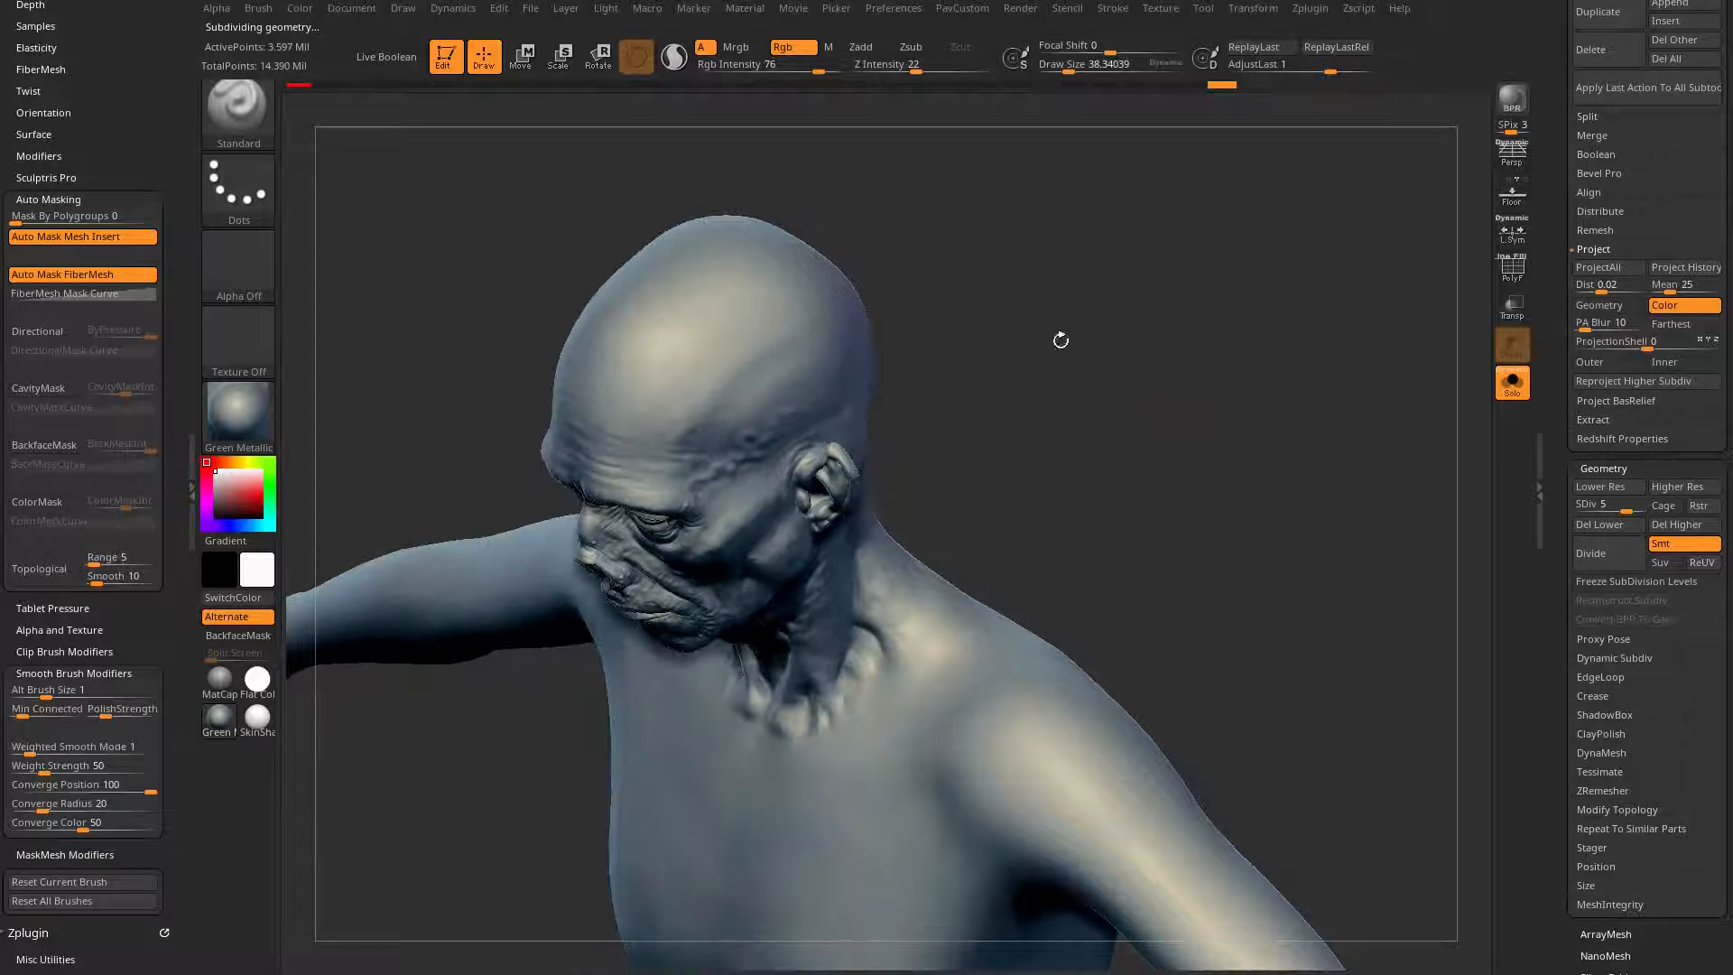
Step: Raise the body mesh to SDiv 6 and smooth the fine seam lines around the upper chest, shoulders and upper back
key(shift)
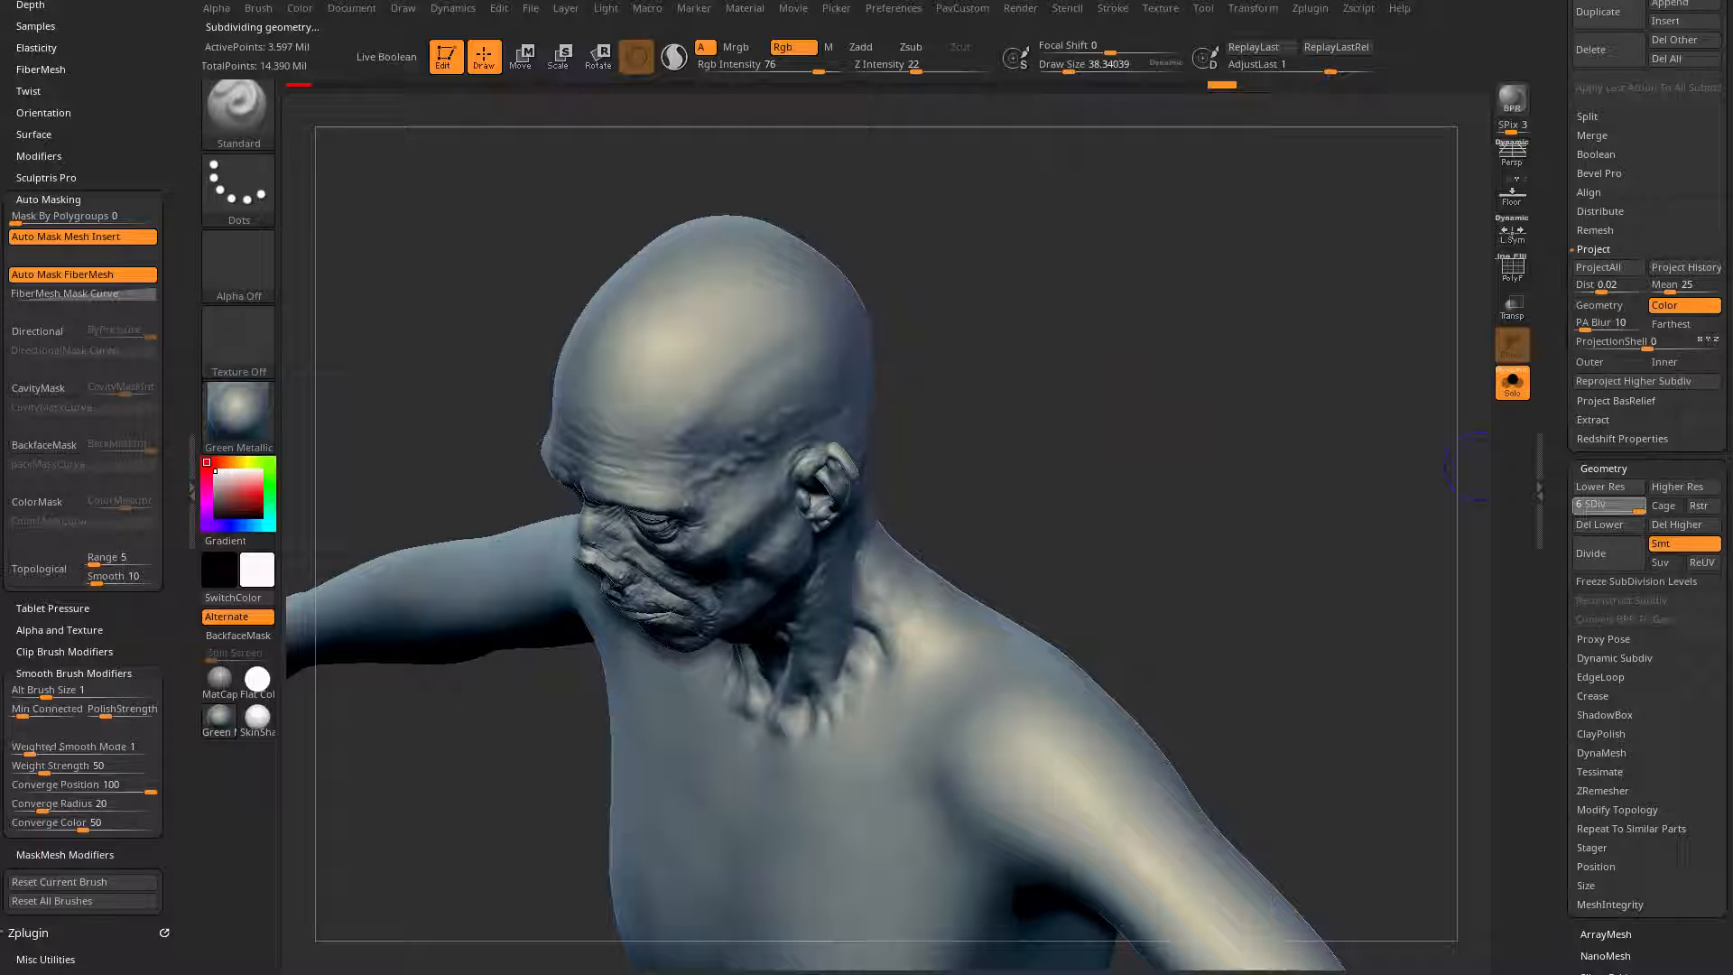
drag(1068, 438, 1182, 379)
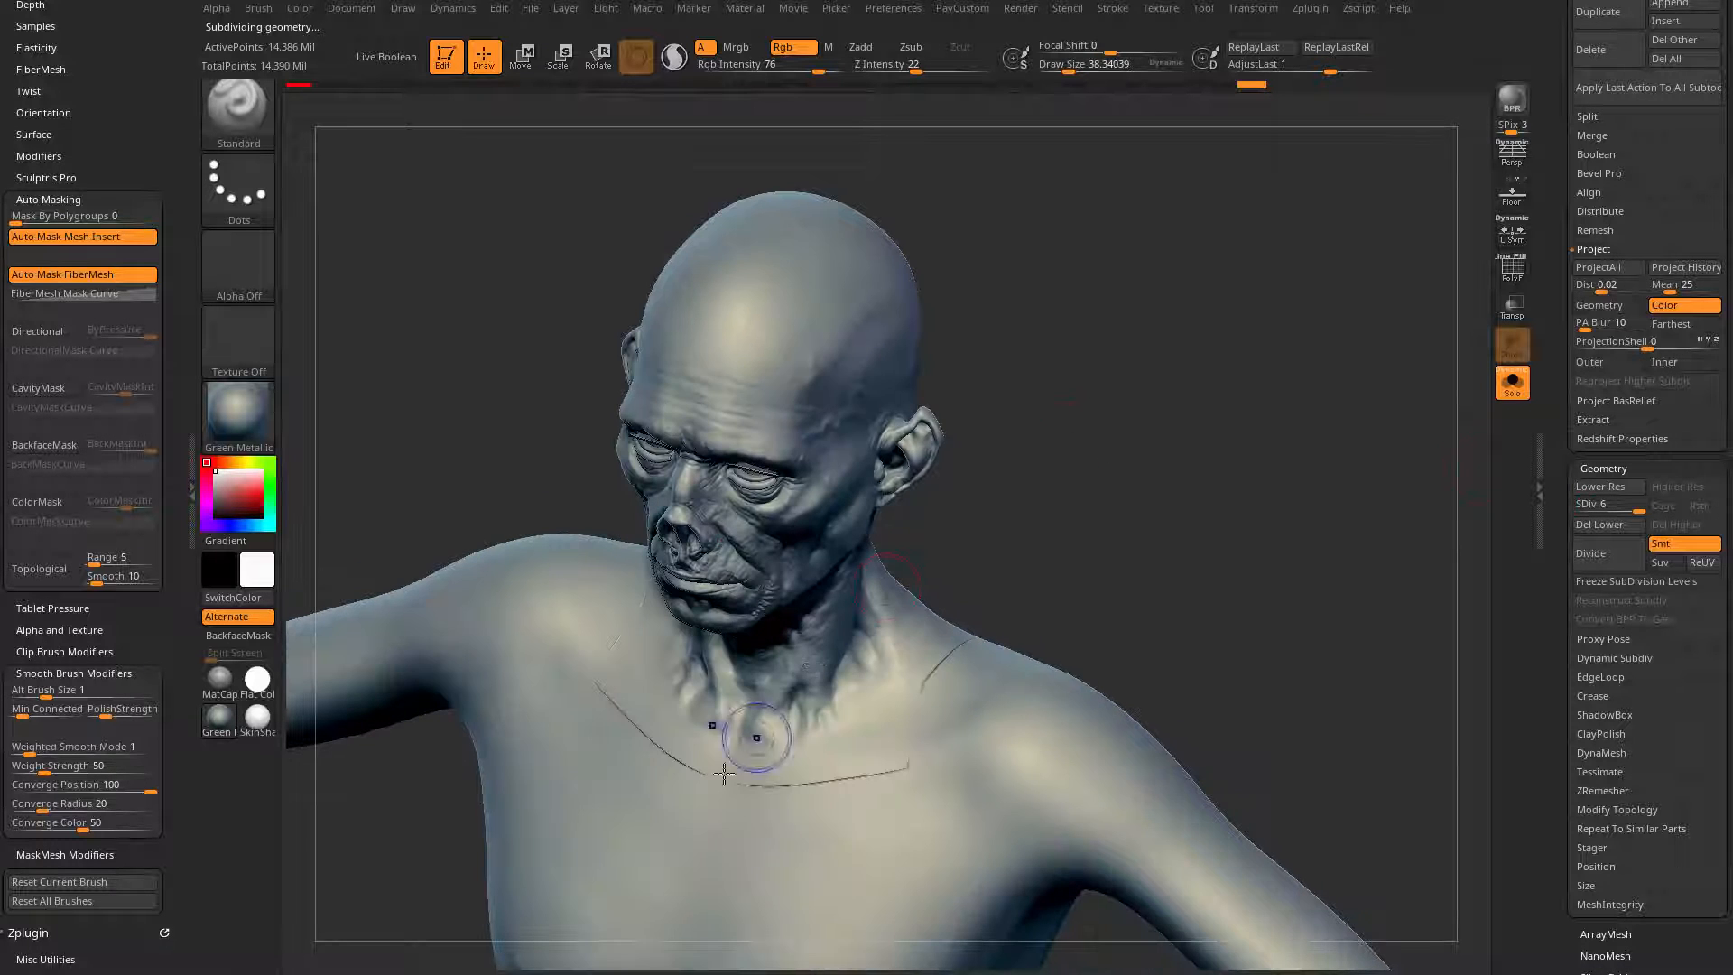
shift+drag(673, 757, 757, 793)
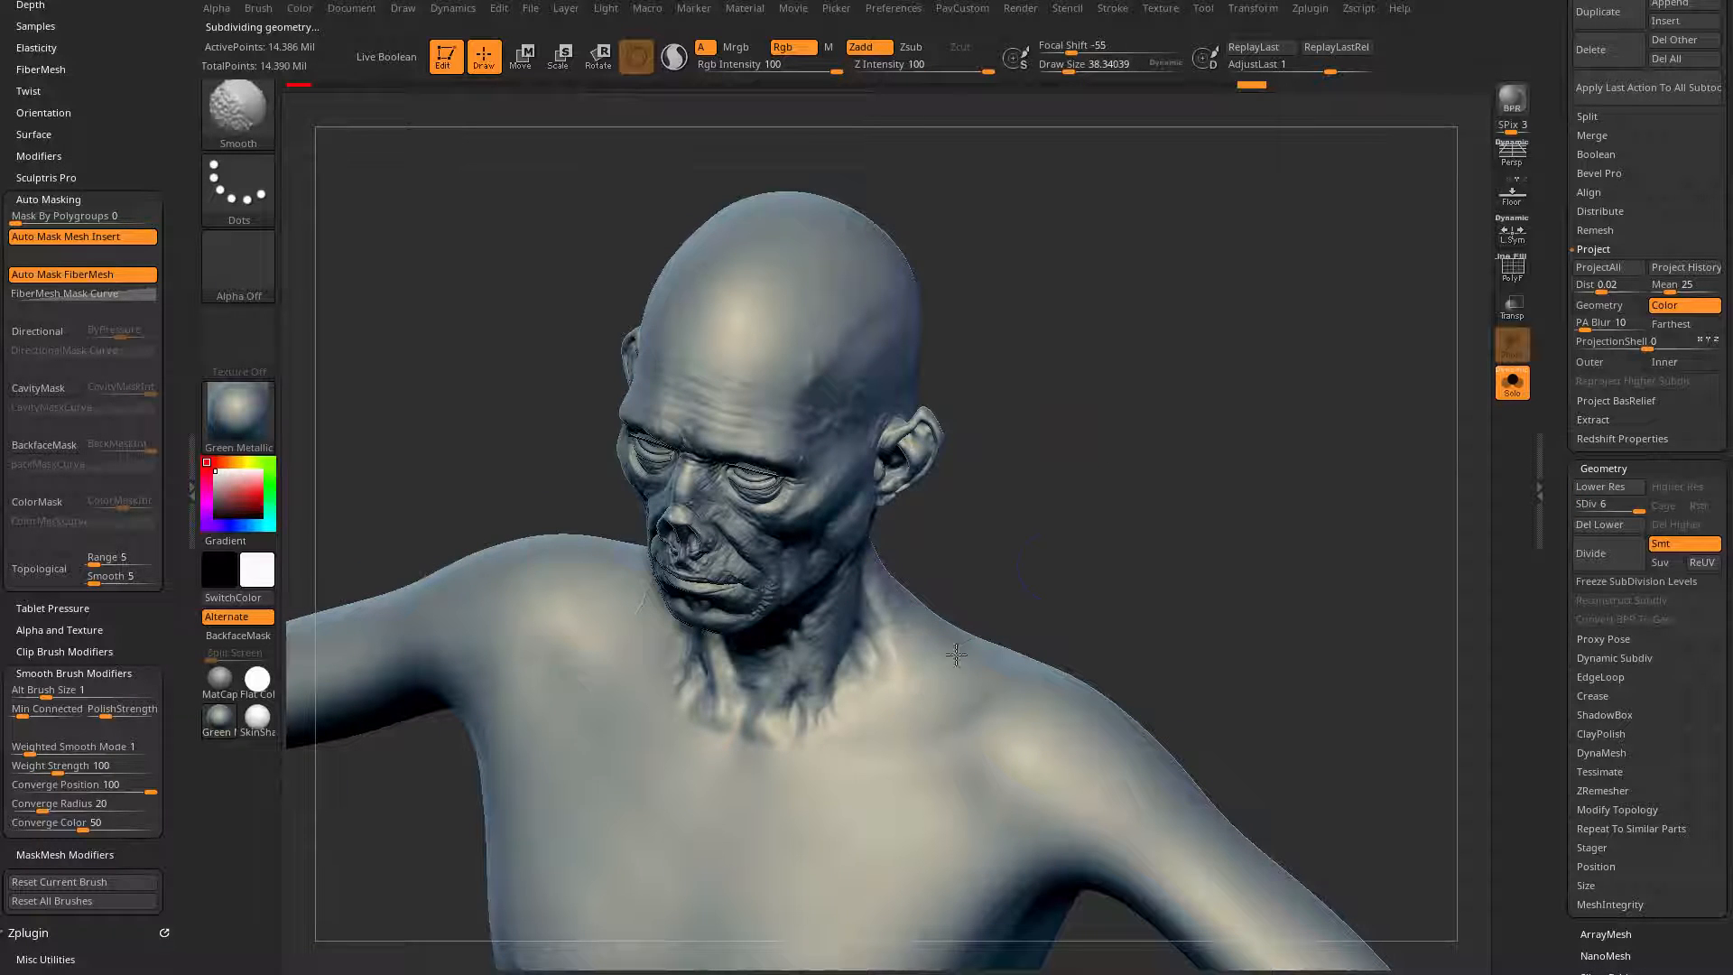
drag(1097, 534, 1095, 587)
shift+drag(753, 592, 824, 649)
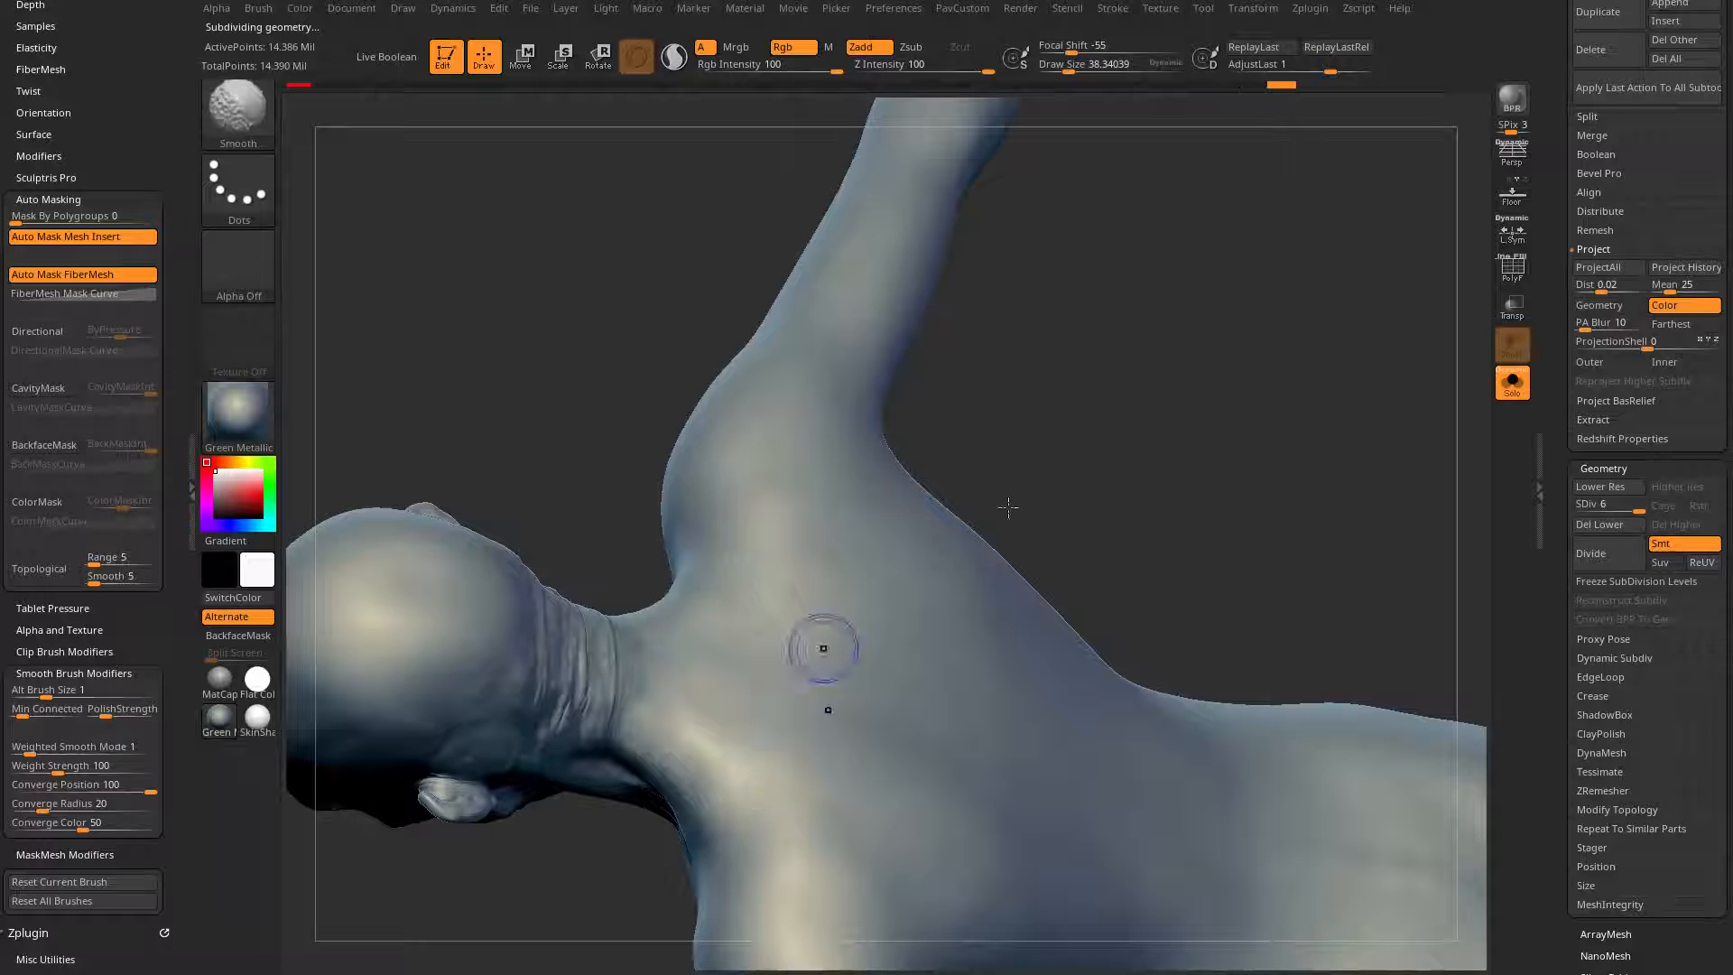
drag(1009, 507, 1020, 433)
shift+drag(755, 788, 743, 809)
mouse_move(1021, 646)
shift+mouse_down()
mouse_move(1171, 488)
mouse_move(1019, 468)
shift+mouse_up()
Step: Turn the polypaint on CC_Base_Body back on and switch to the SkinShade4 material
drag(1569, 397, 1568, 848)
click(1692, 615)
alt+drag(1295, 646, 1264, 487)
click(242, 412)
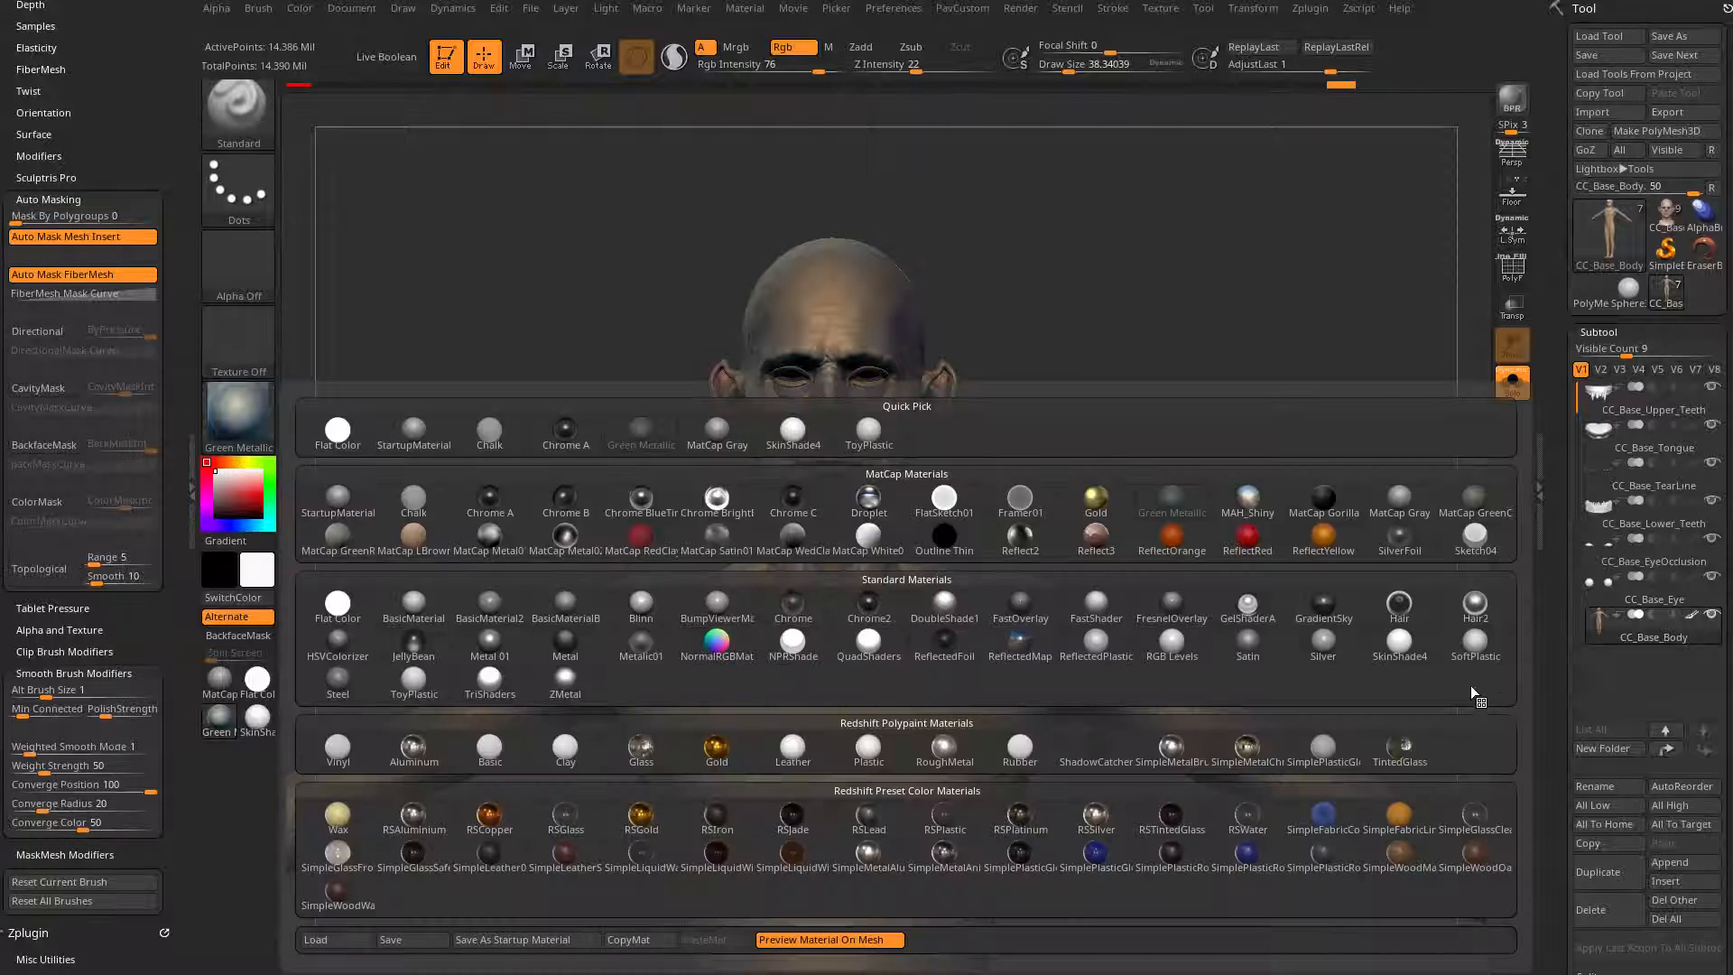
click(1399, 641)
Step: Turn off Solo mode to show all subtools and view the full figure from the front
alt+drag(1224, 449, 1307, 456)
drag(1311, 458, 1276, 464)
click(1502, 390)
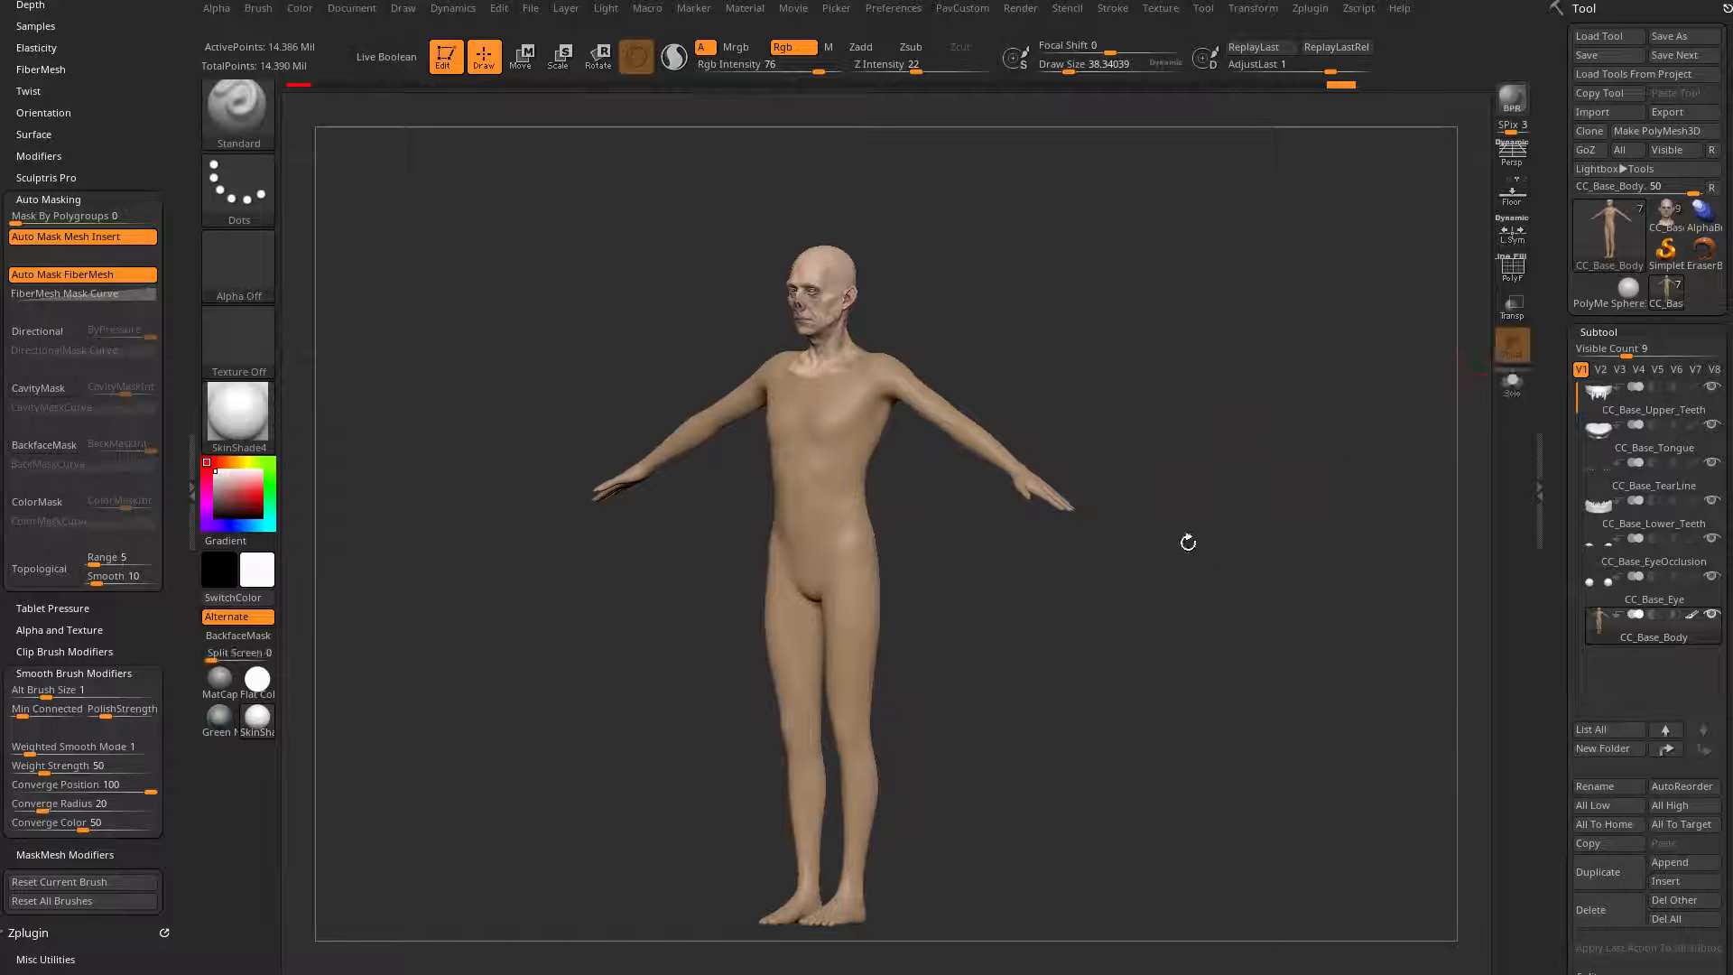
drag(1187, 541, 1255, 523)
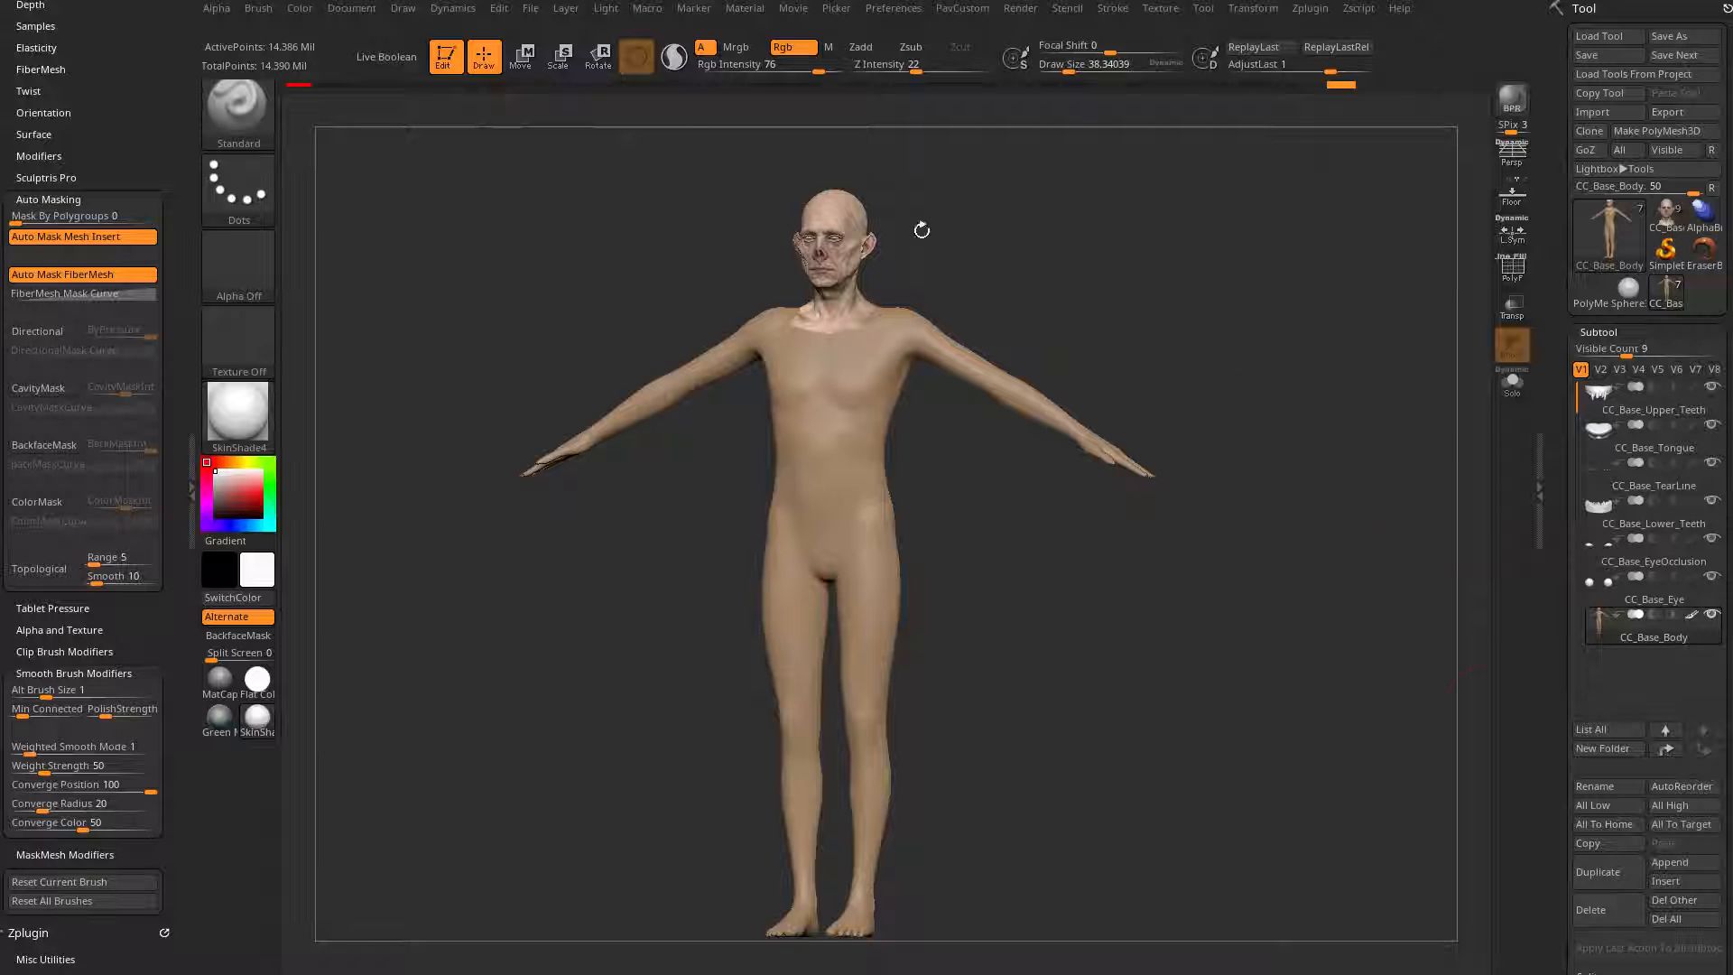
Step: Save the project as FaceToolsBody and send all the subtools to Character Creator with GoZ
click(530, 9)
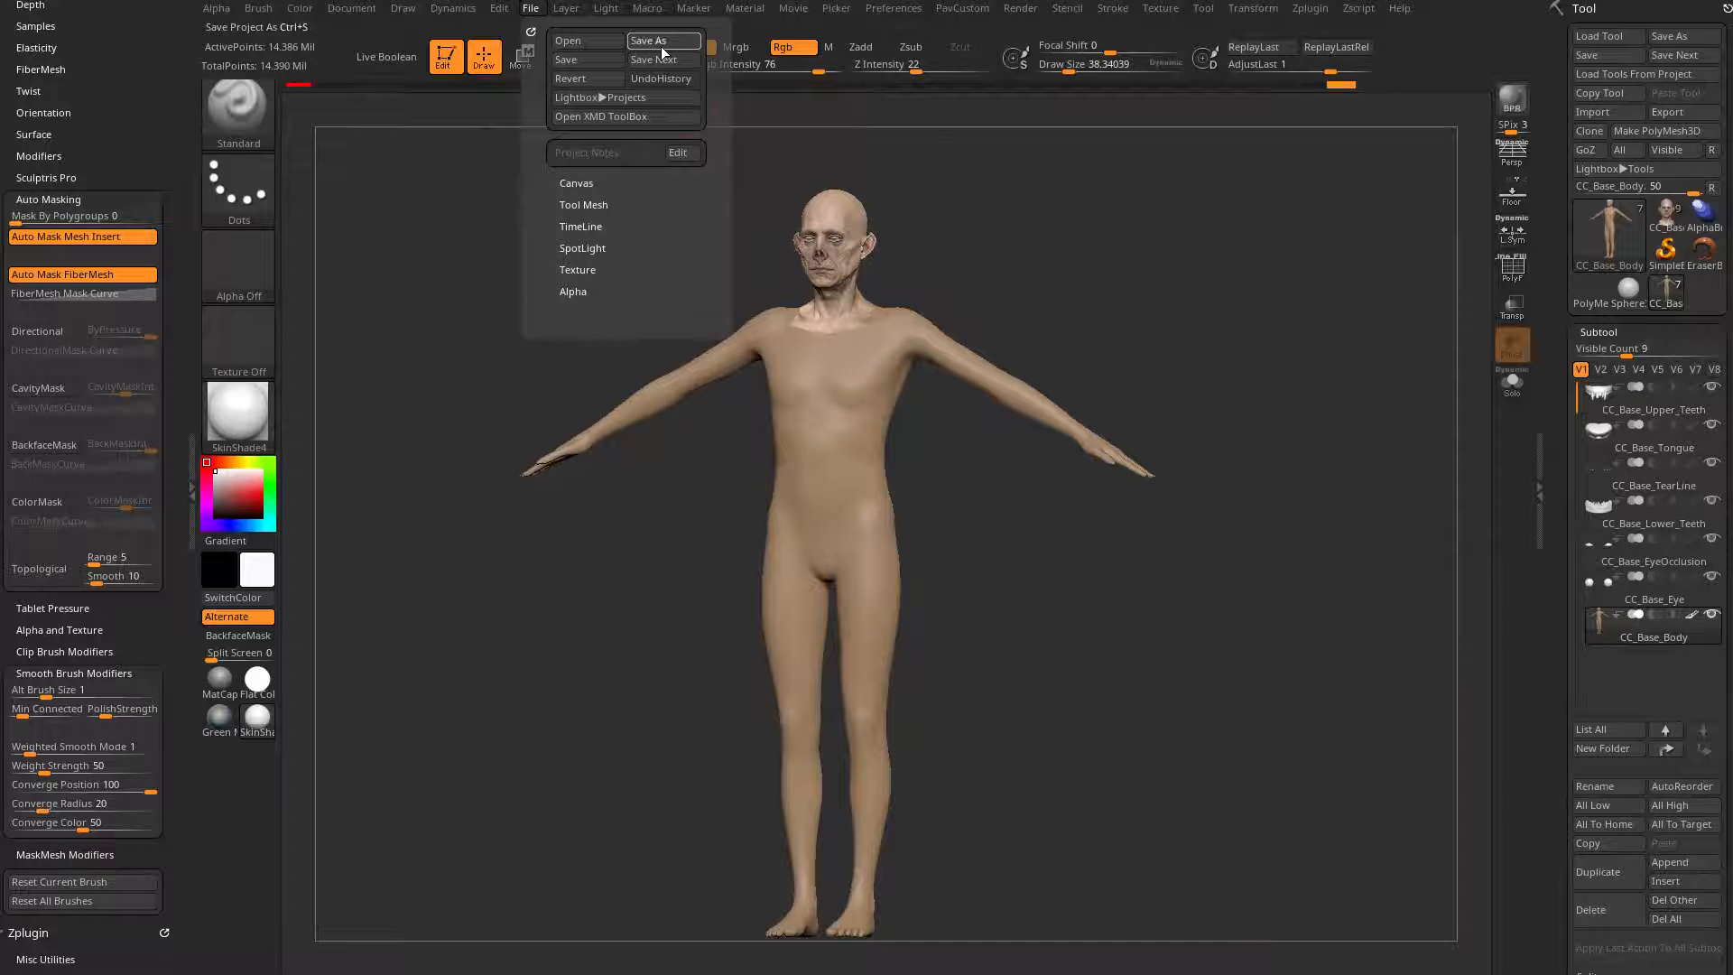
click(663, 42)
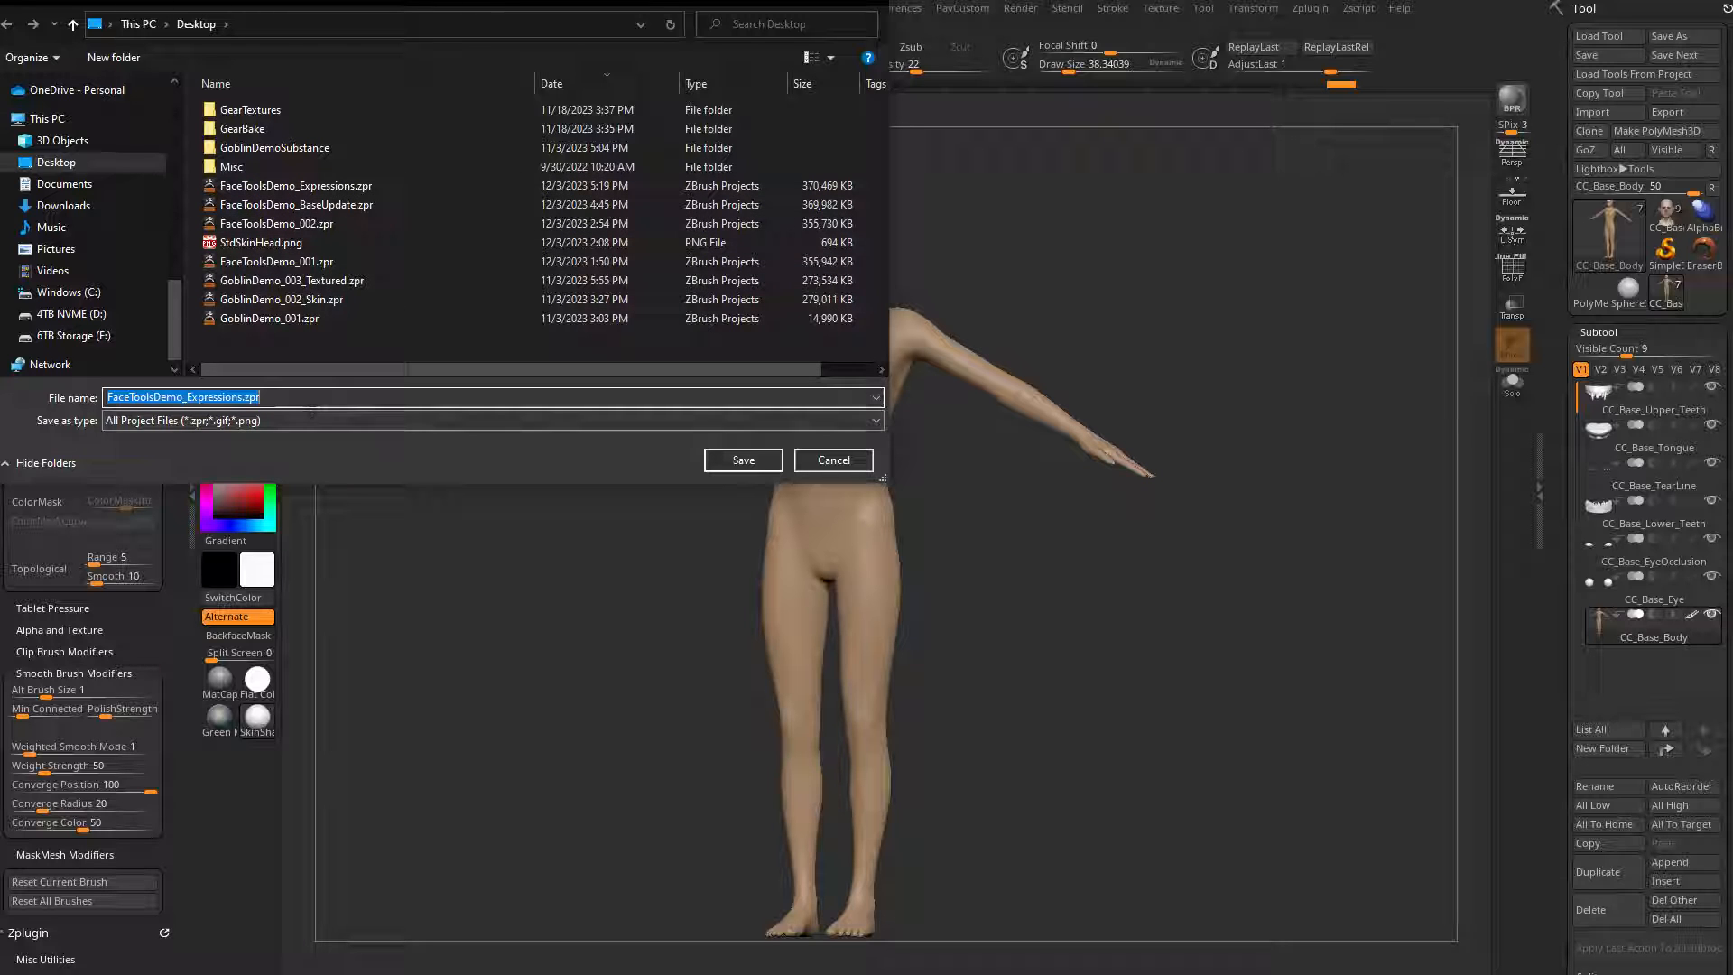
text(FaceTo)
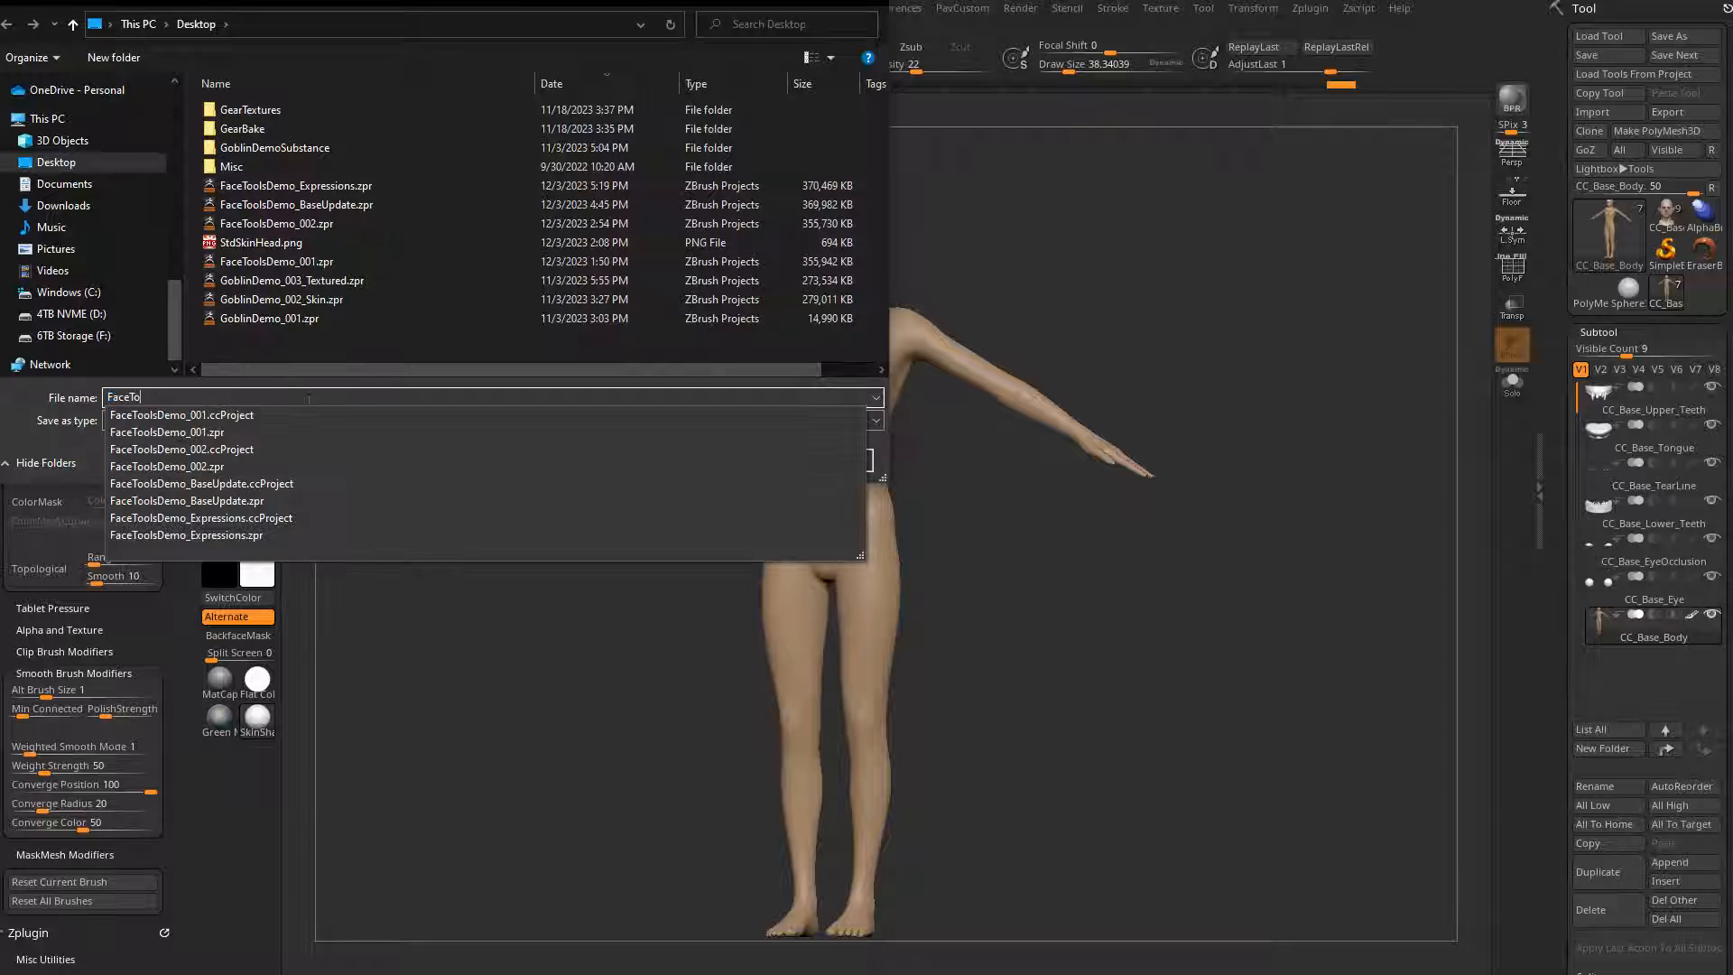
text(olsBody_001)
key(Return)
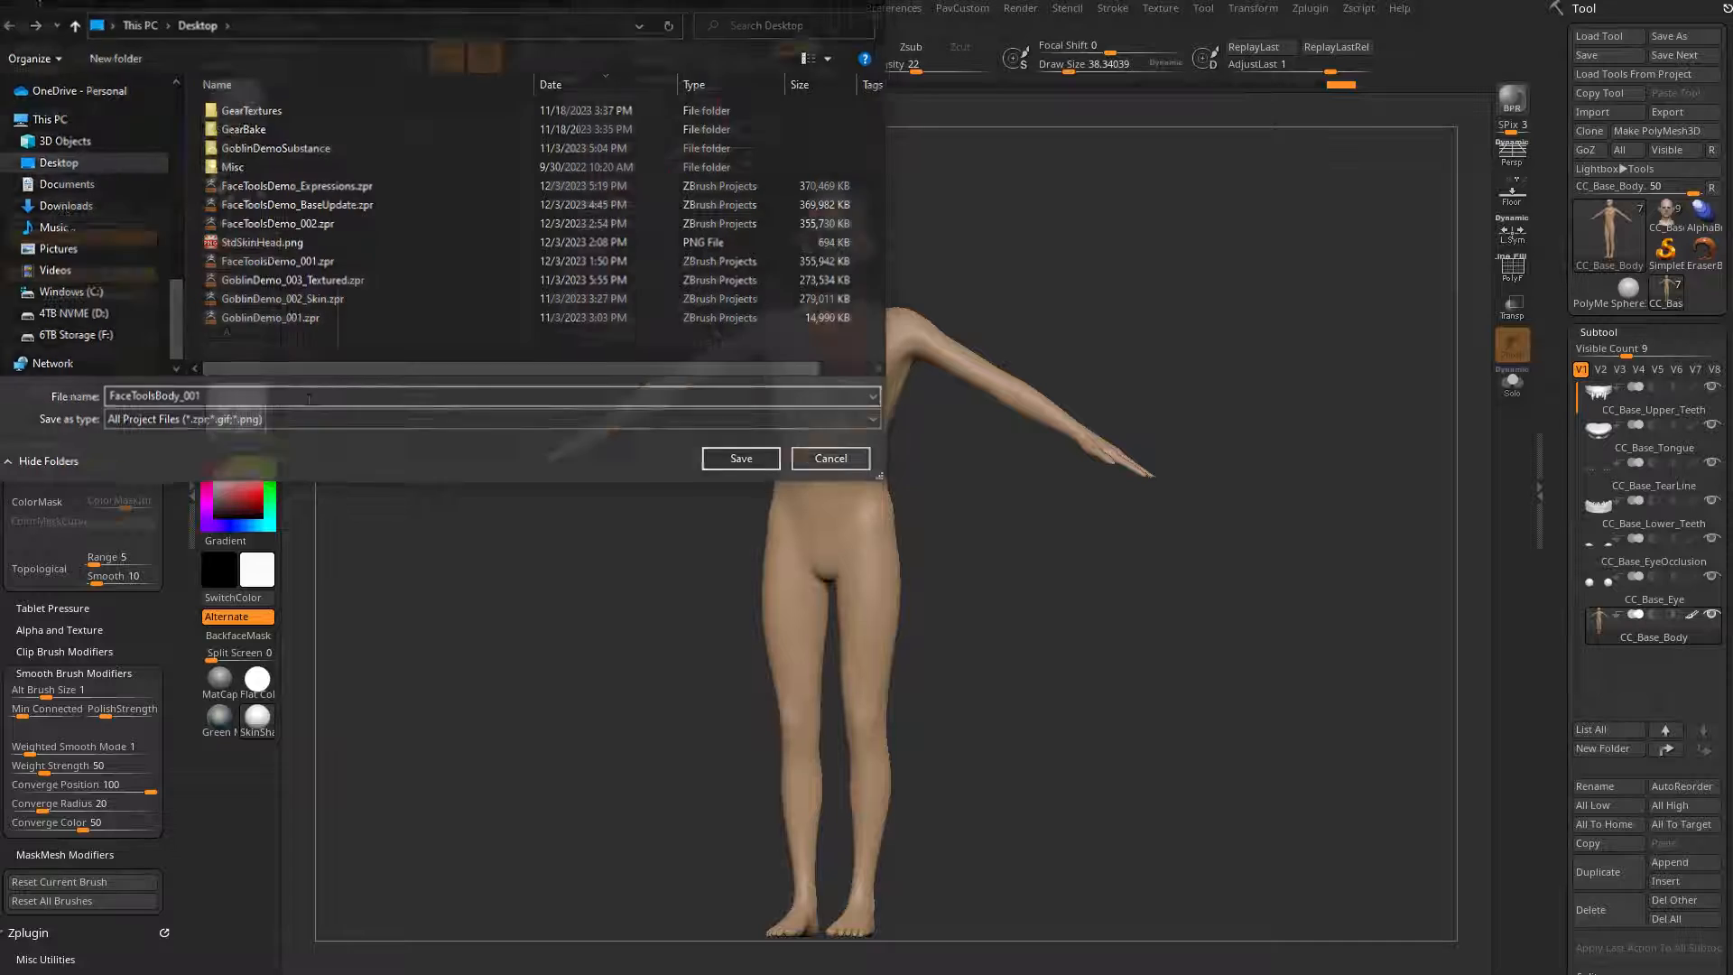
click(1615, 150)
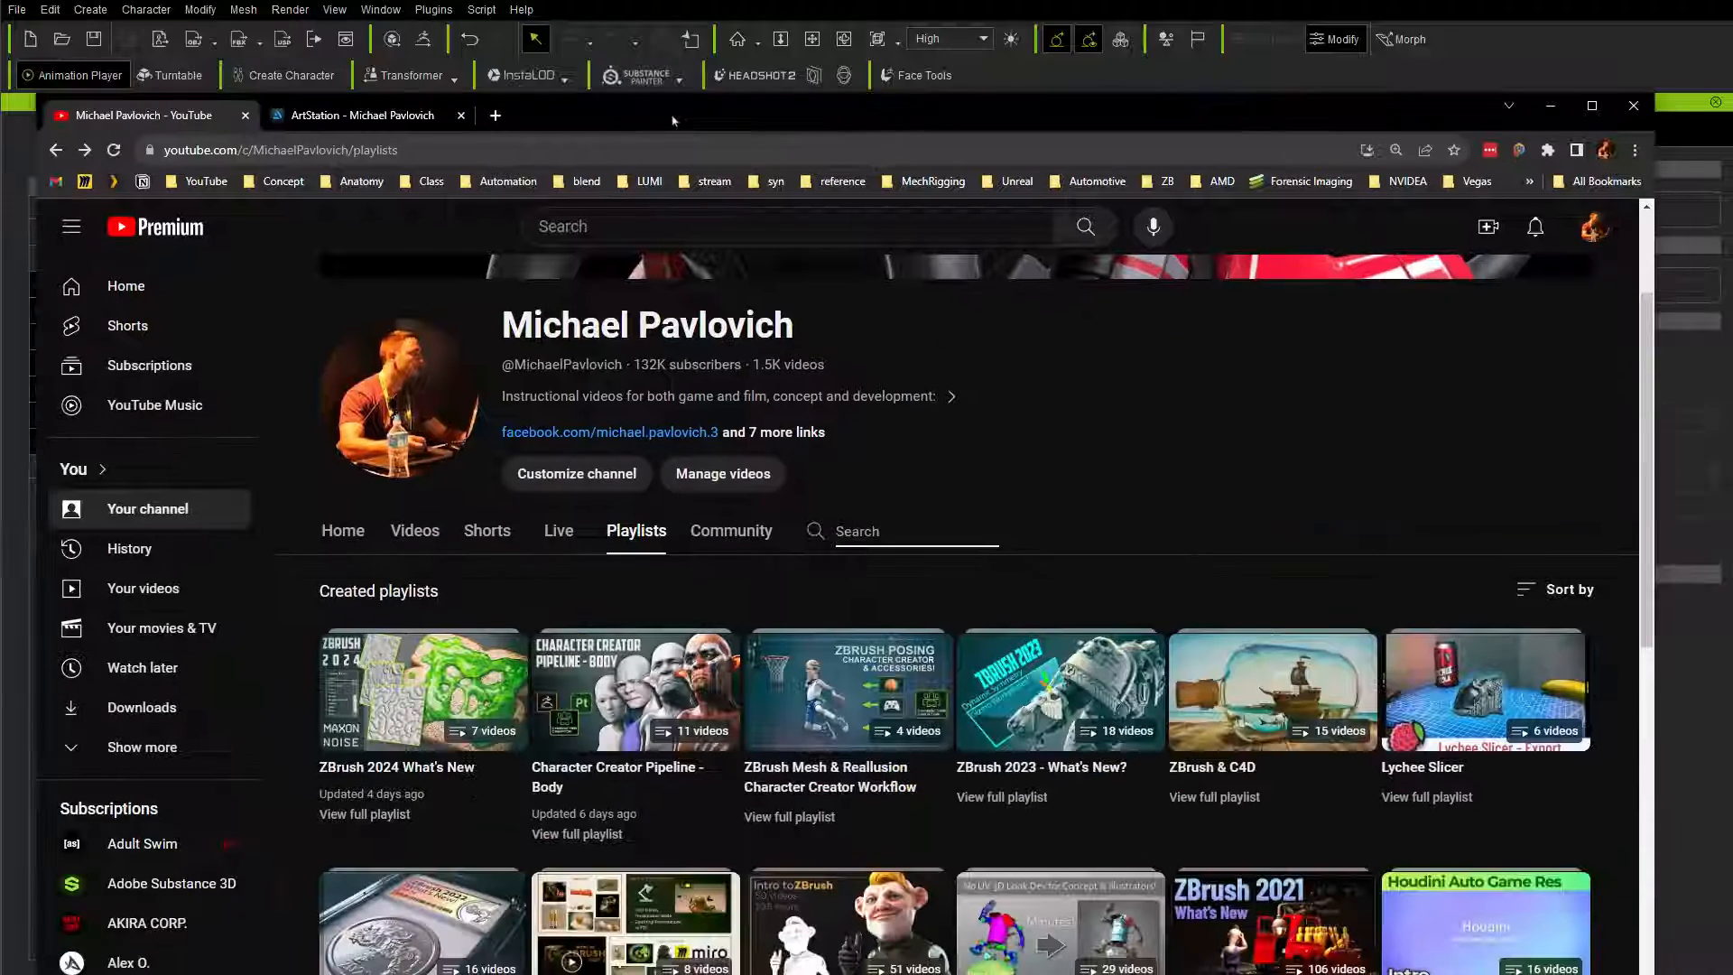
Step: Switch to Chrome and look through the videos in the Character Creator Pipeline - Body playlist on YouTube
drag(673, 118, 638, 15)
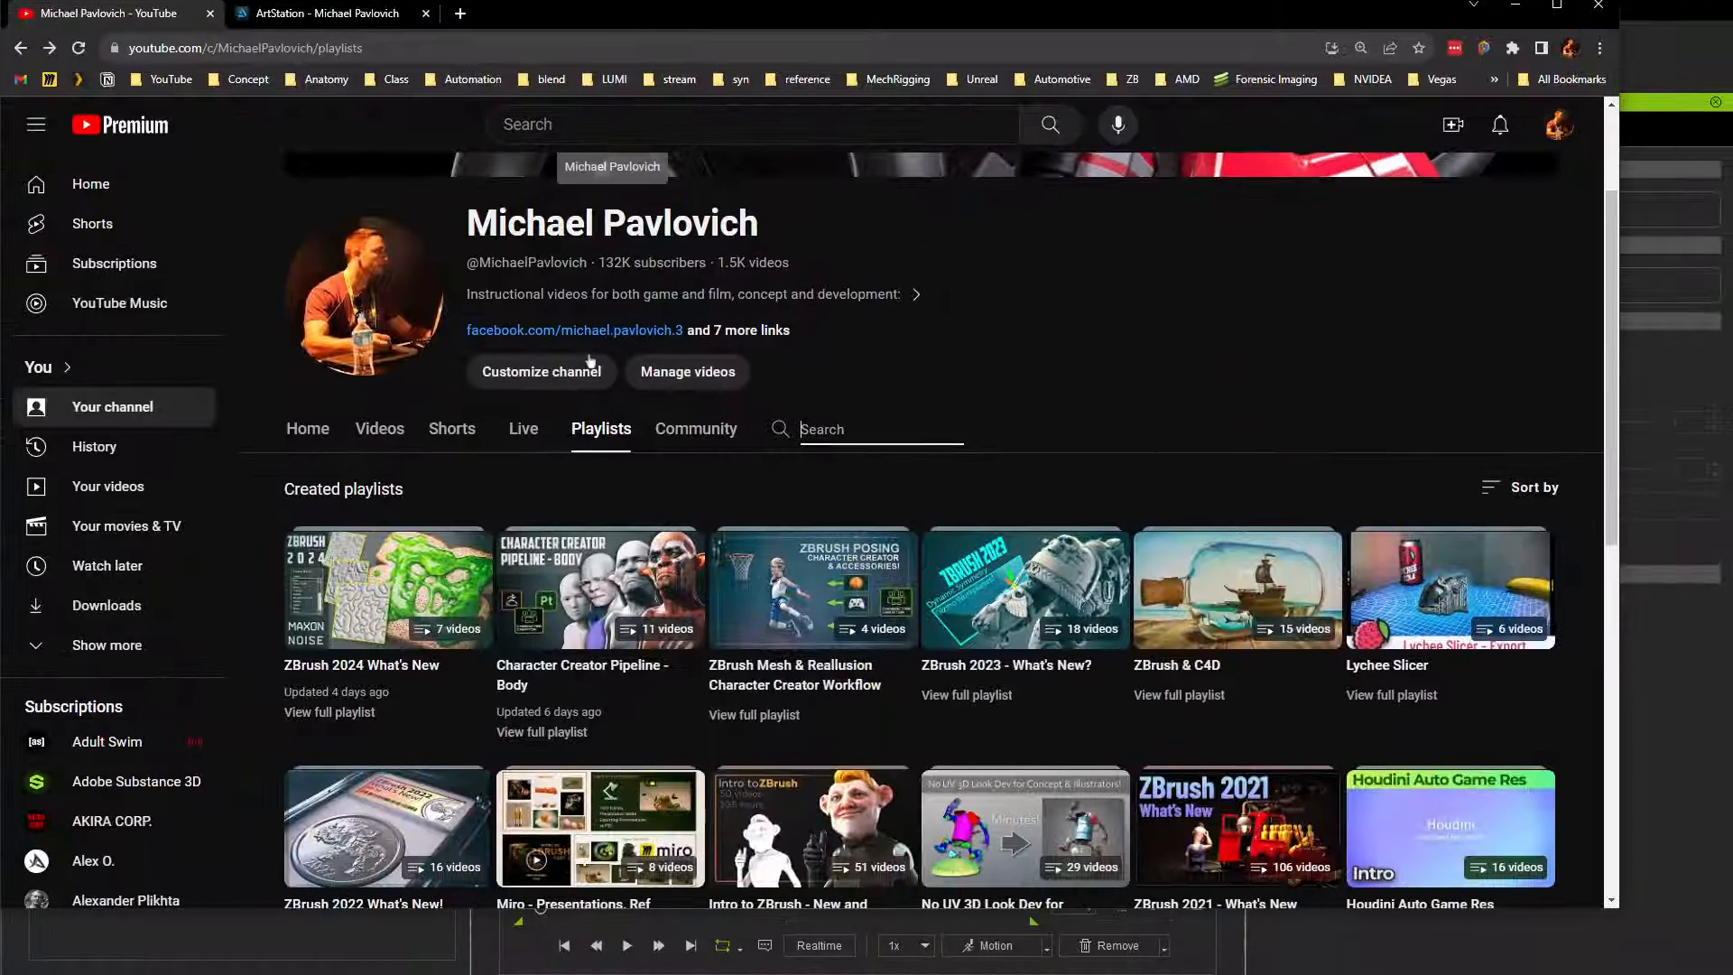
click(546, 730)
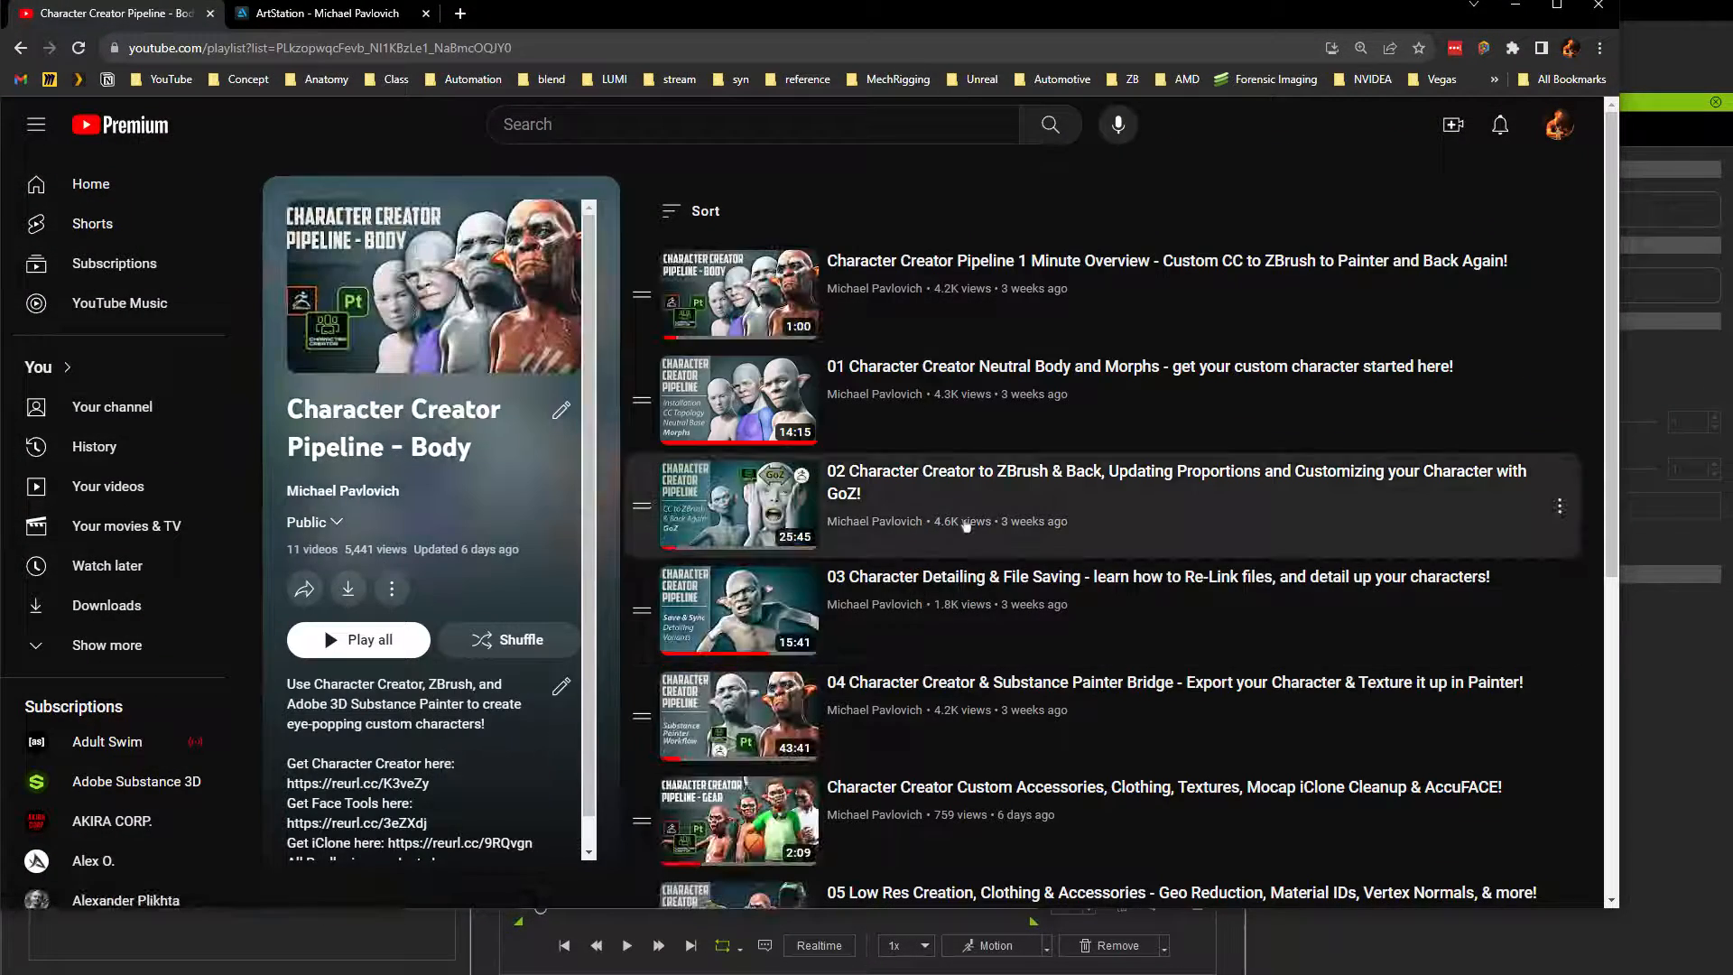
scroll(950, 311, down, 1)
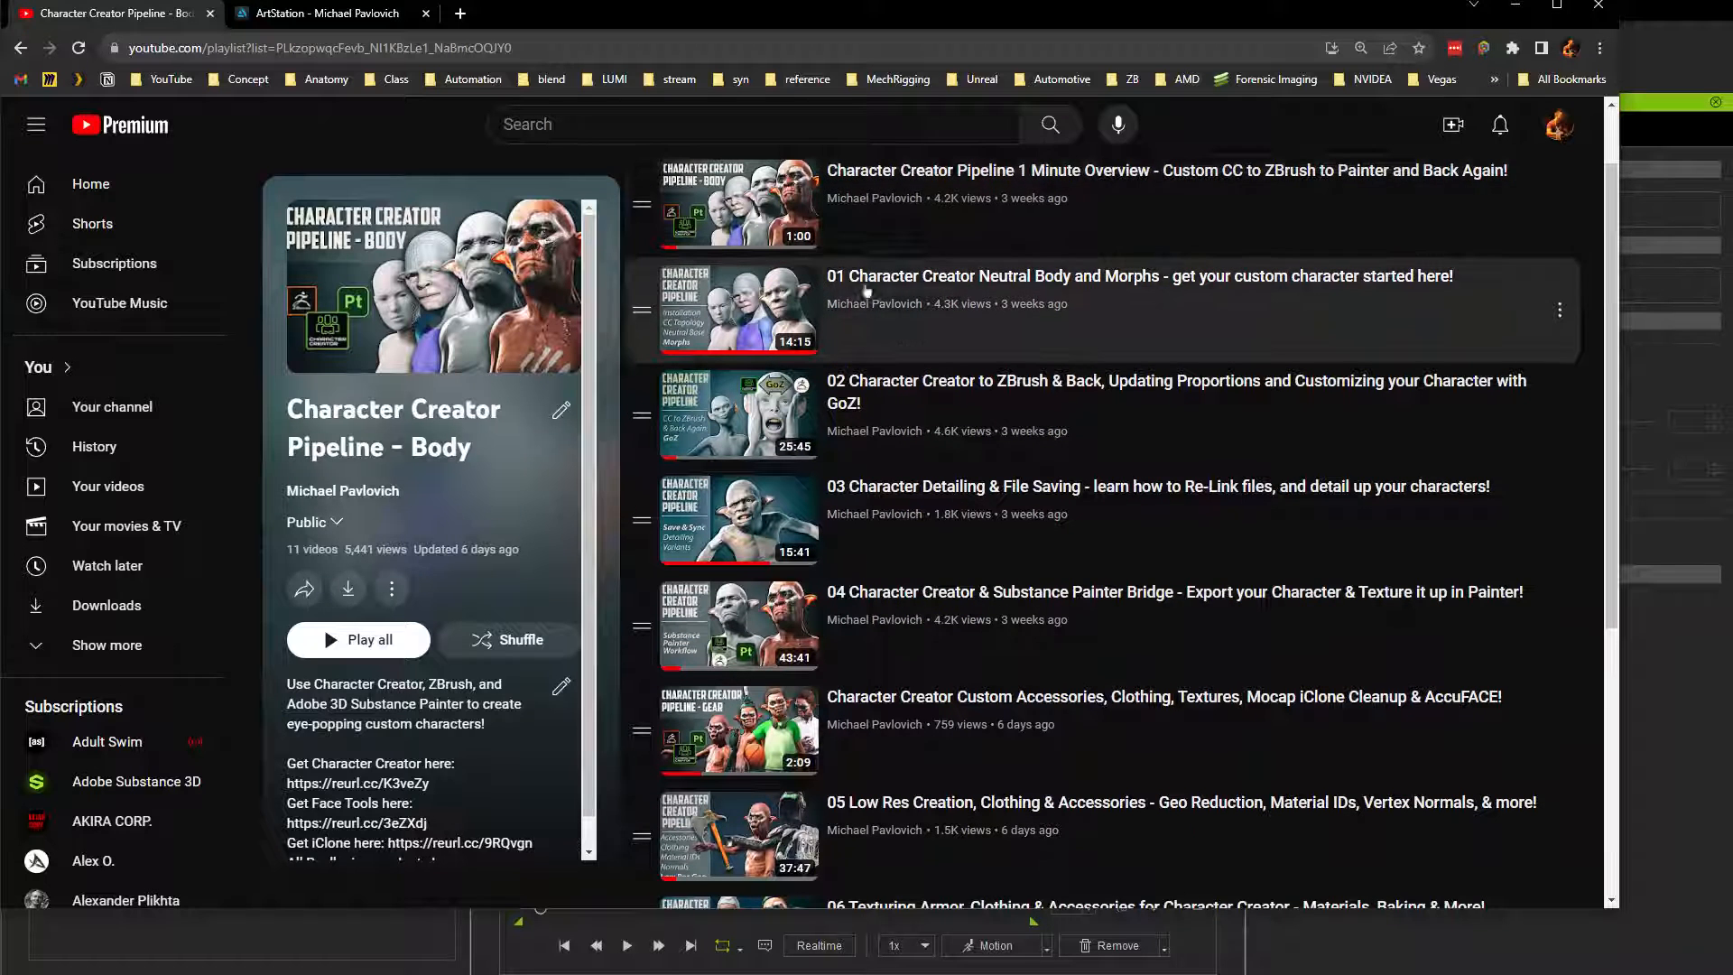
scroll(947, 316, down, 1)
scroll(926, 393, down, 1)
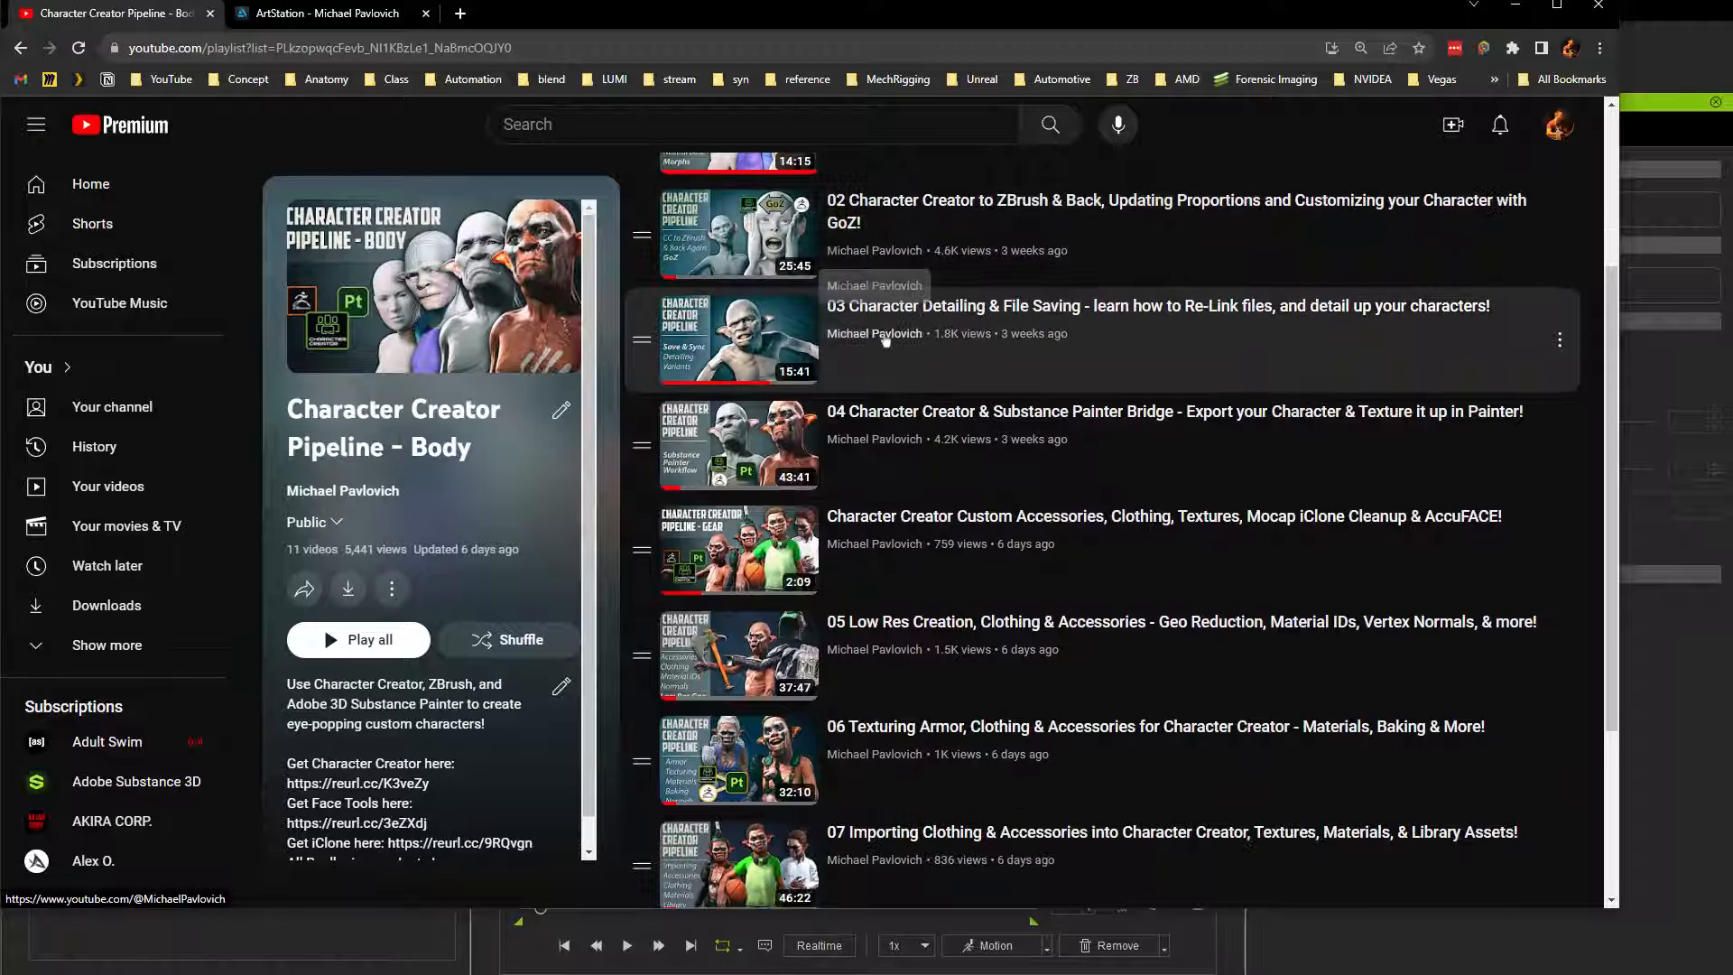
scroll(930, 411, down, 1)
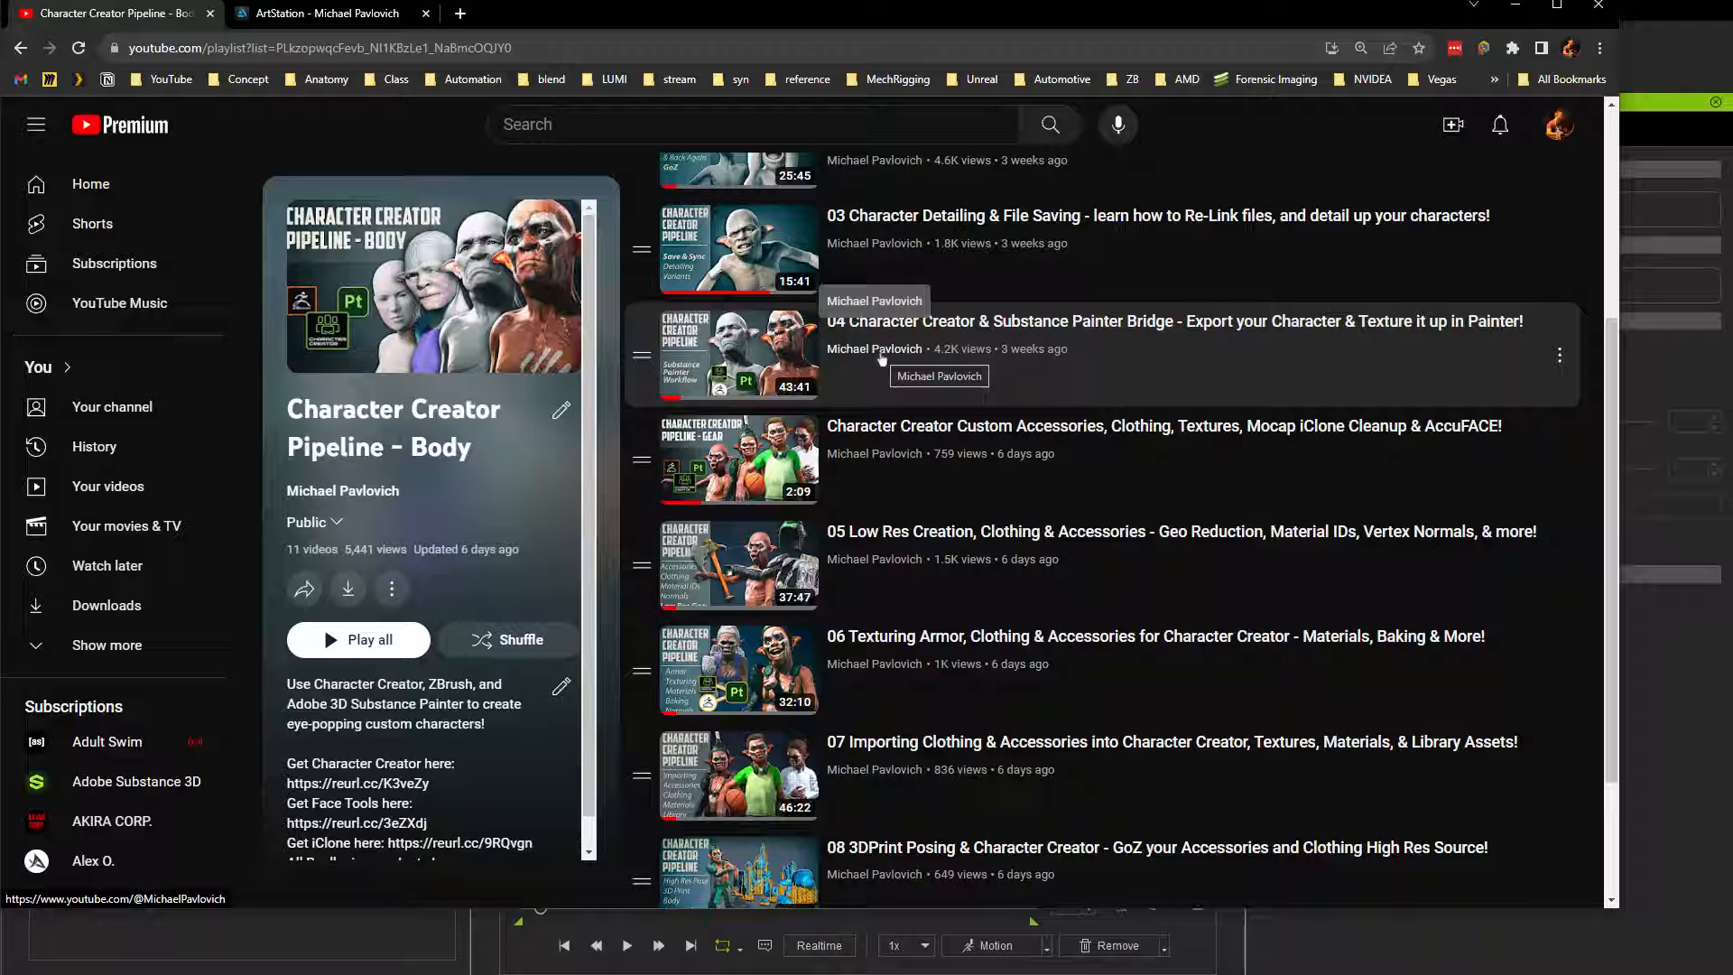
scroll(882, 359, down, 2)
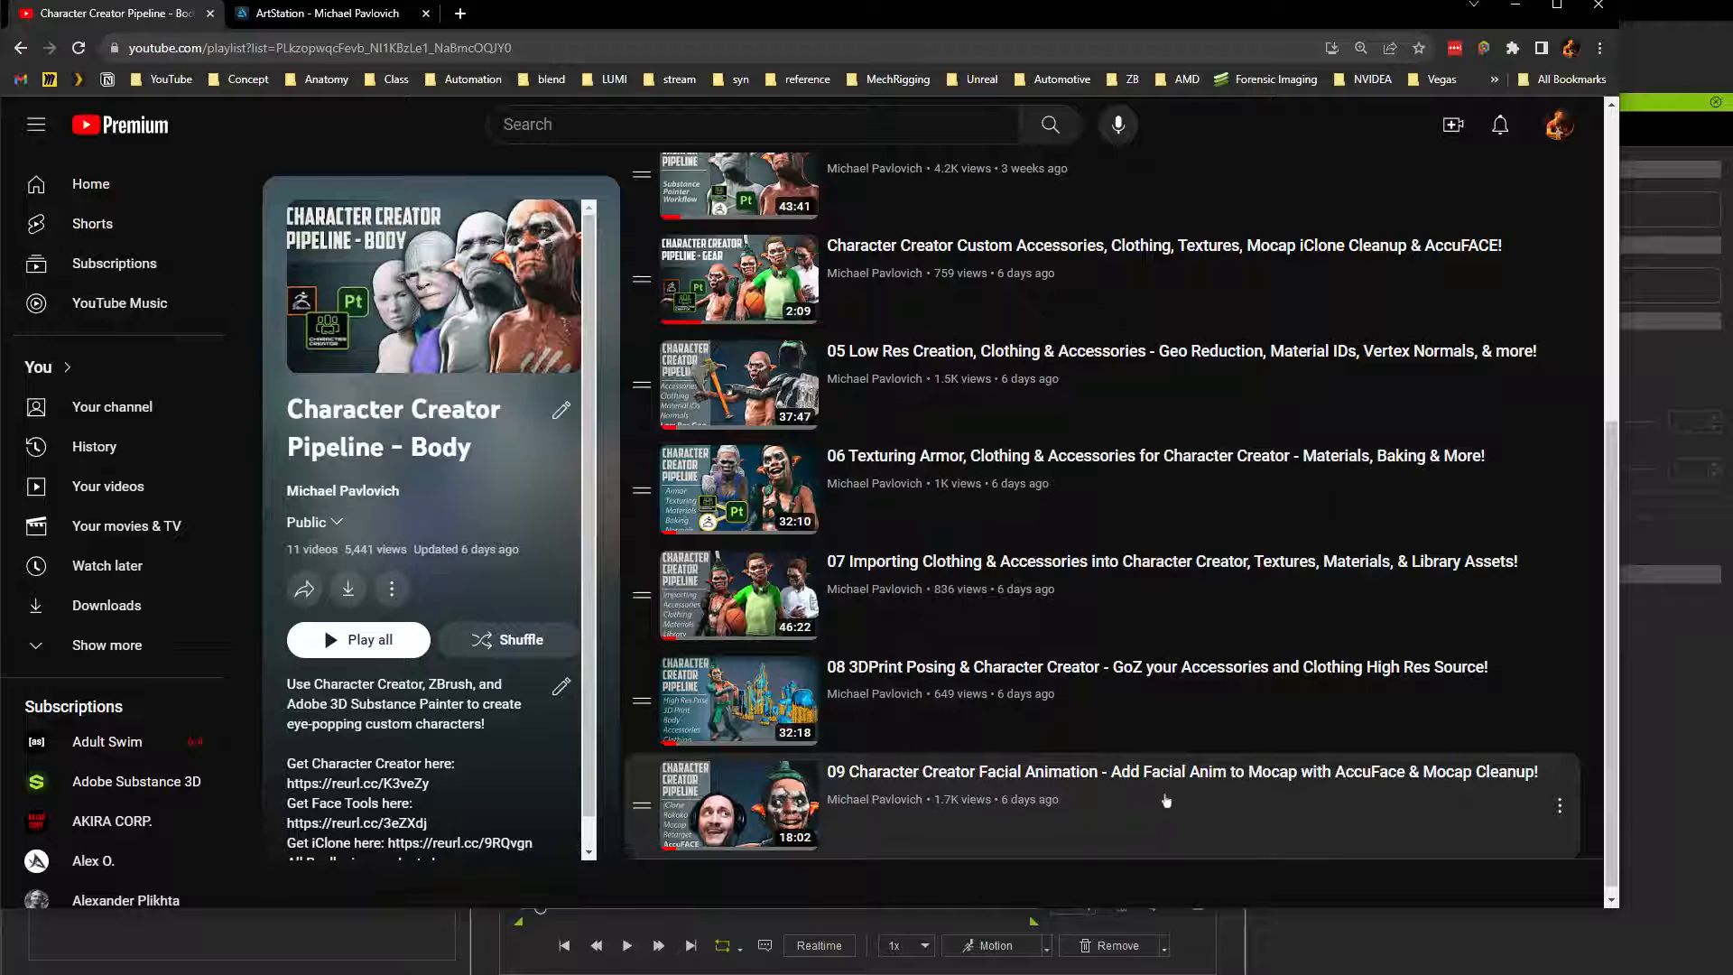
scroll(1166, 799, down, 1)
scroll(993, 607, up, 5)
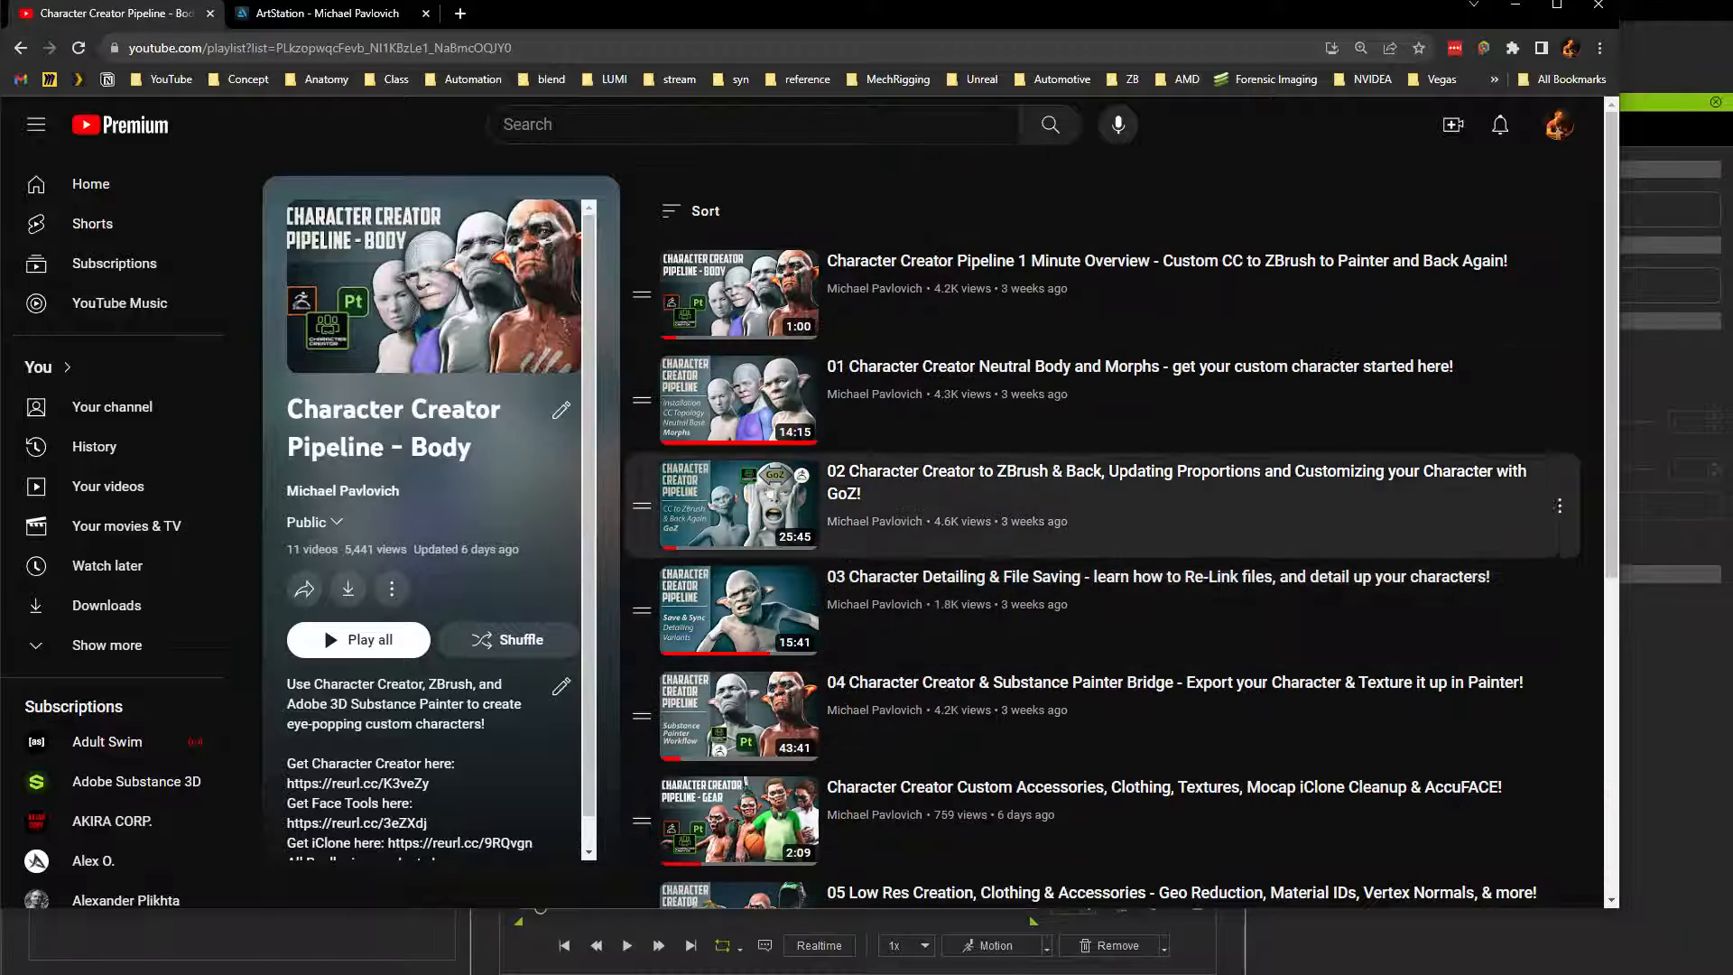
Step: Browse the ZBrush What's New and Reallusion Character Creator albums of the ArtStation portfolio
click(324, 12)
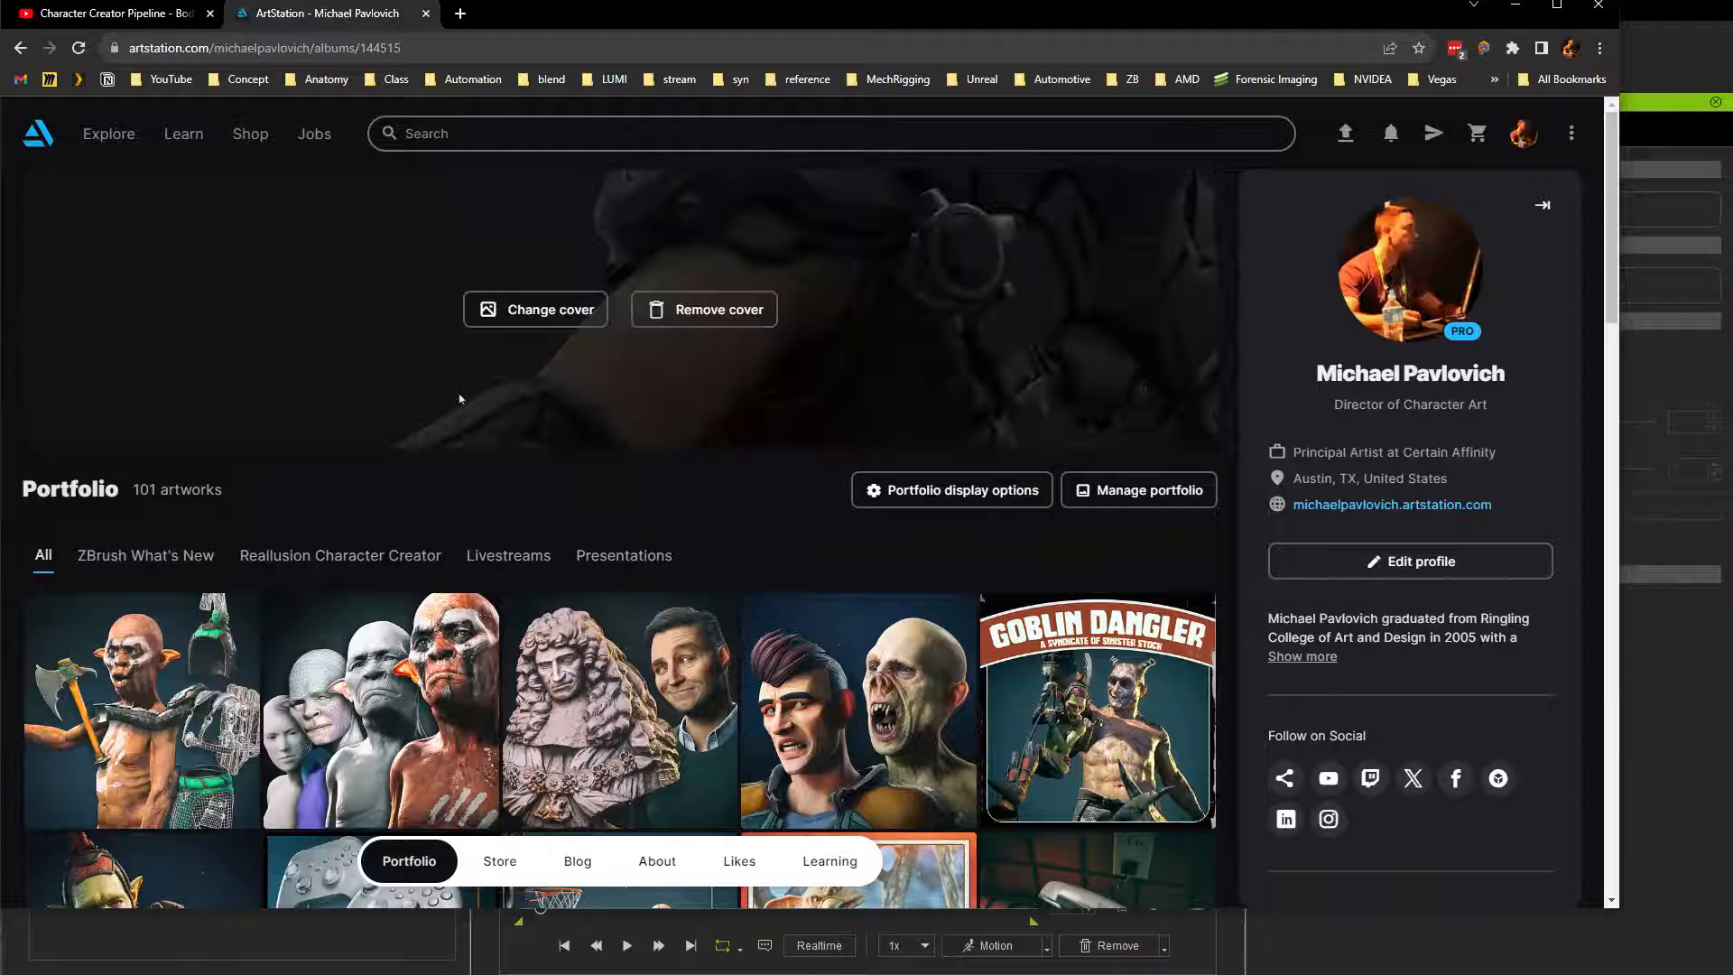
scroll(329, 370, down, 2)
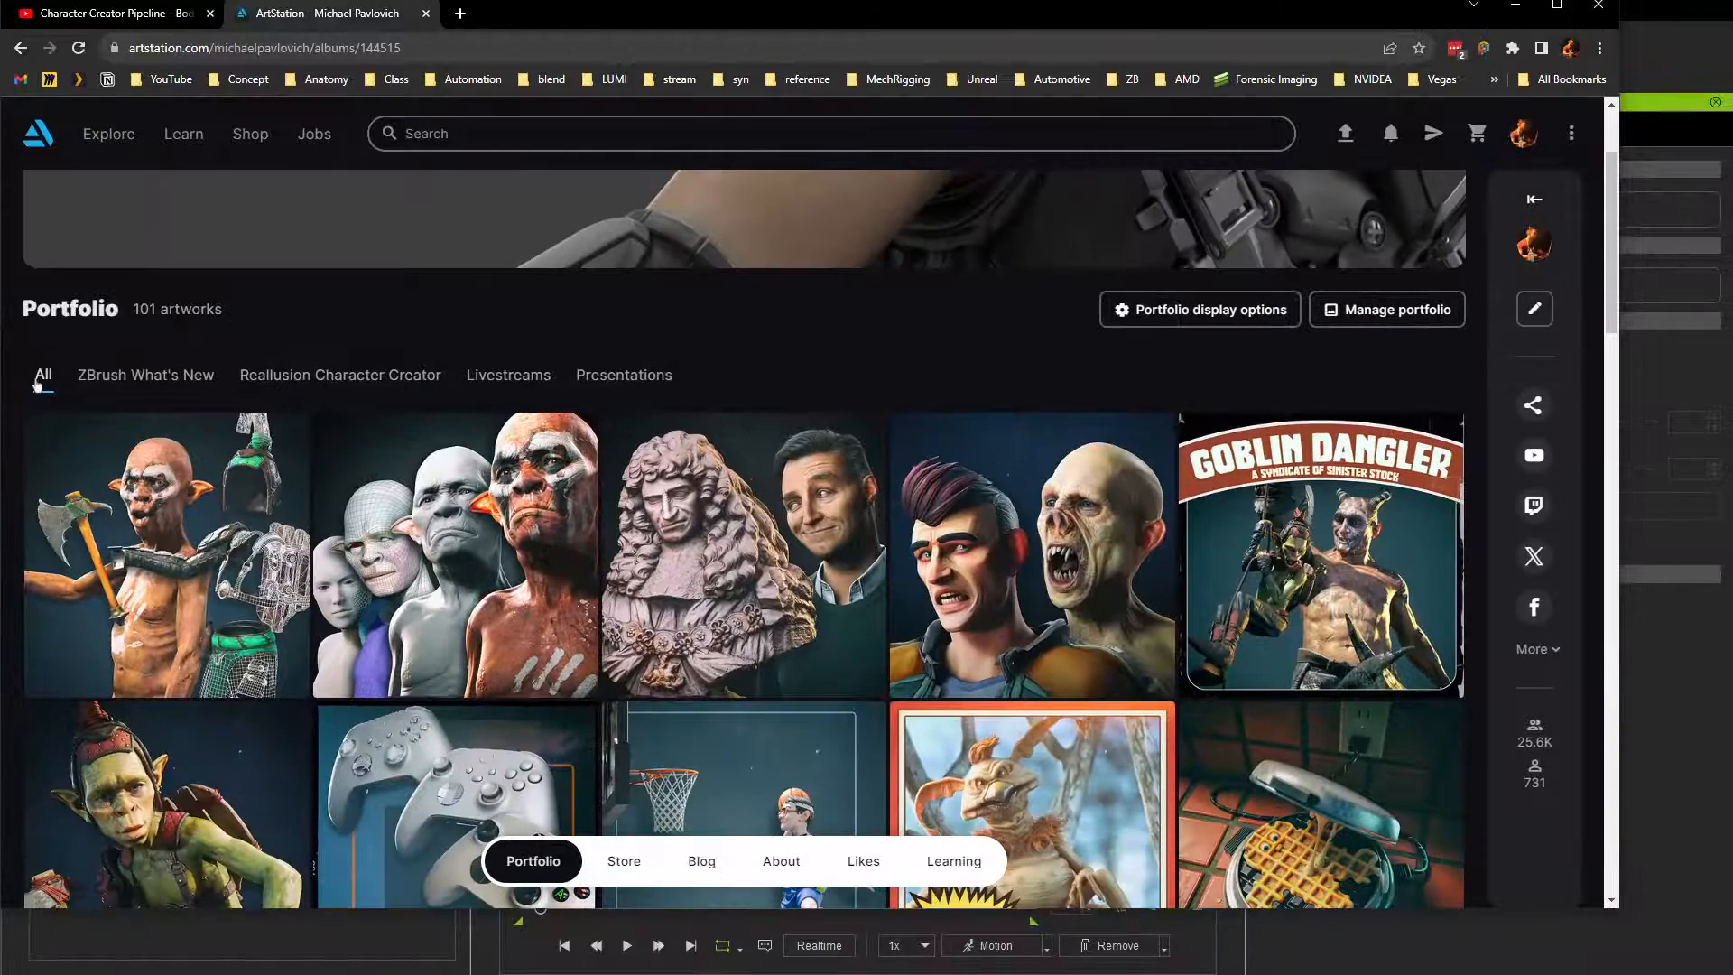
click(126, 375)
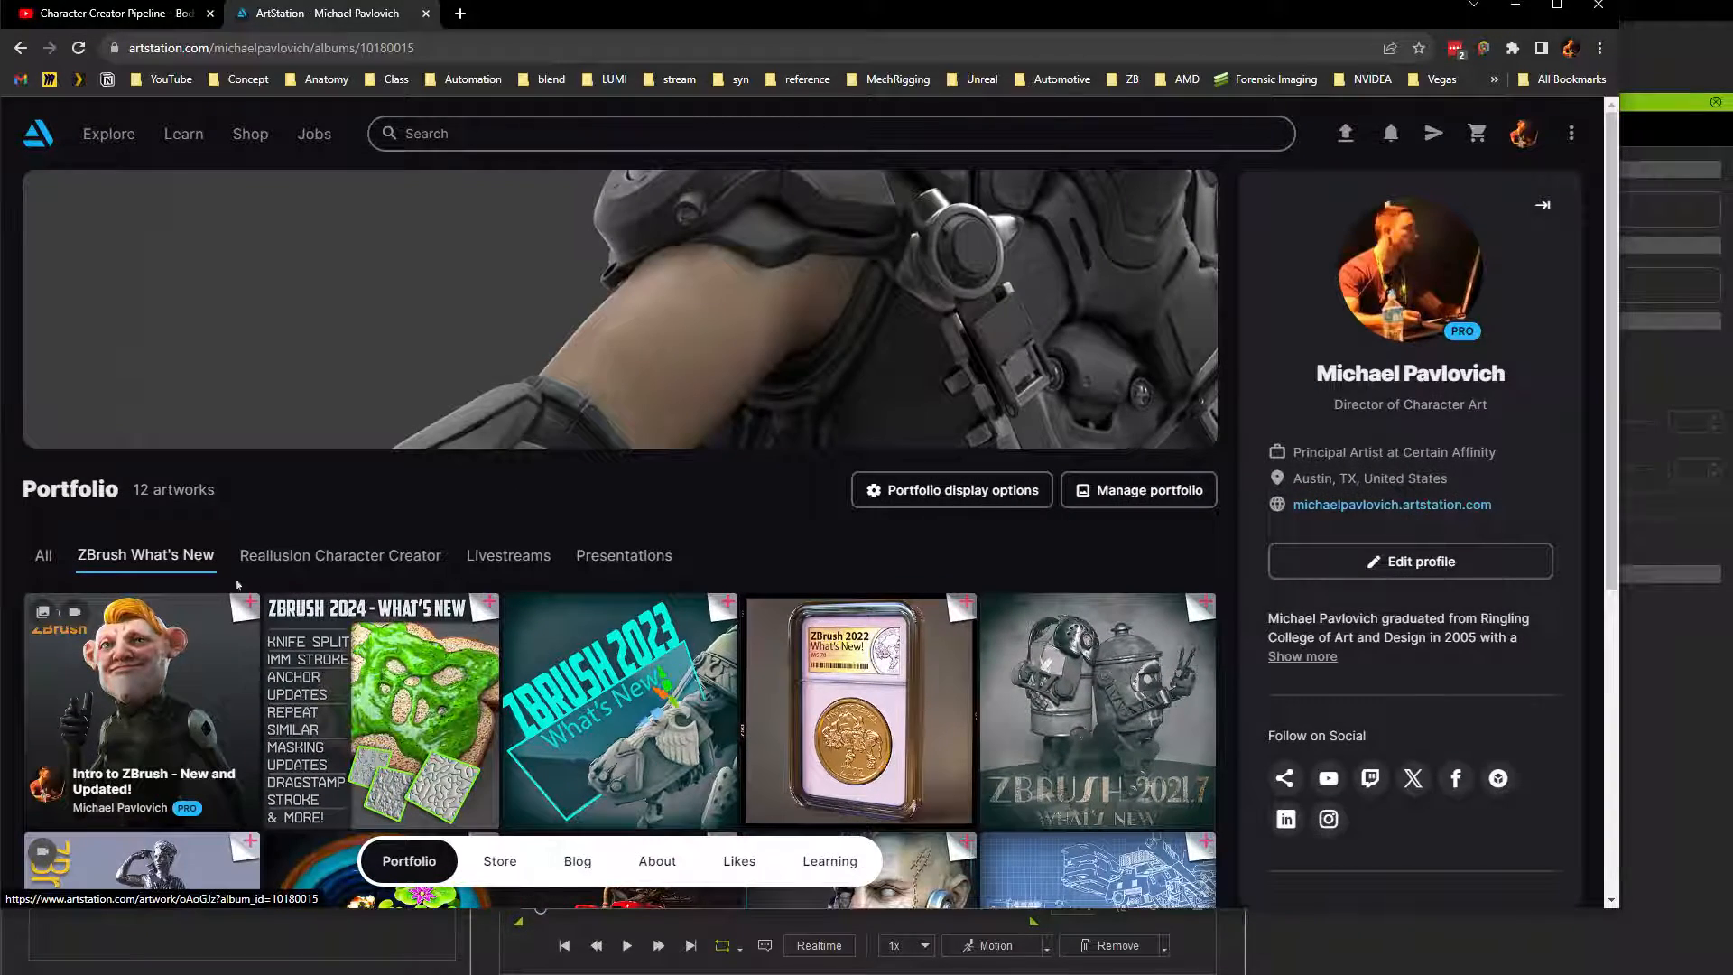
click(341, 555)
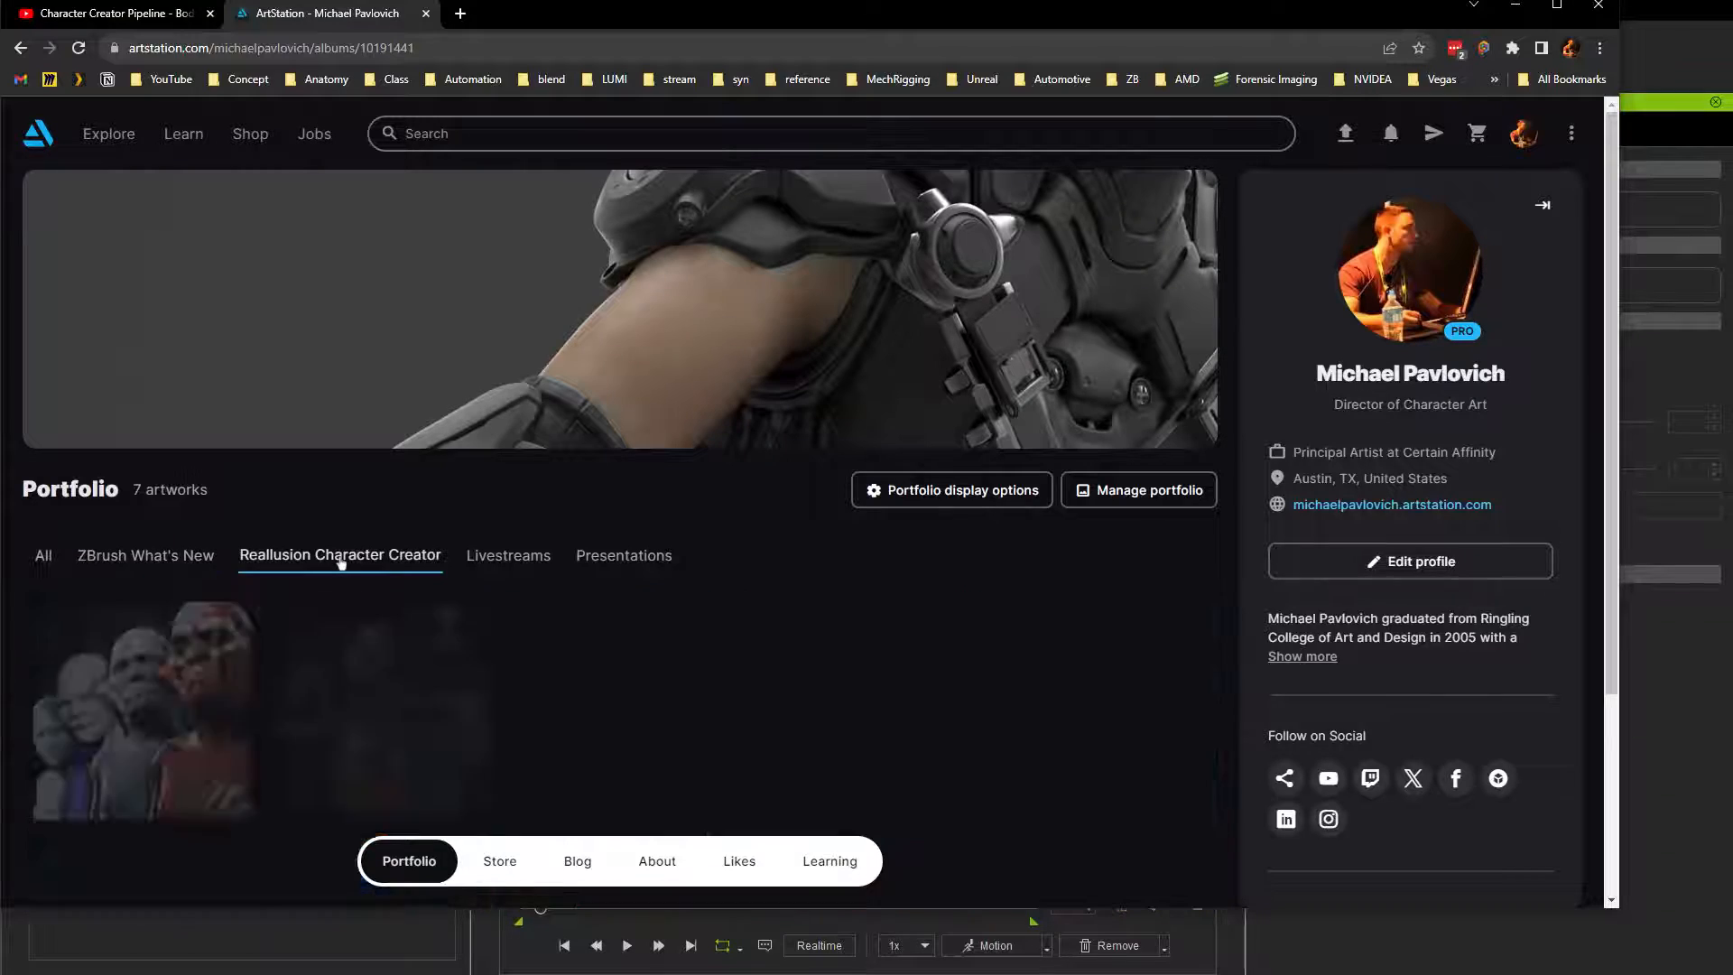
scroll(541, 614, down, 3)
scroll(663, 638, up, 3)
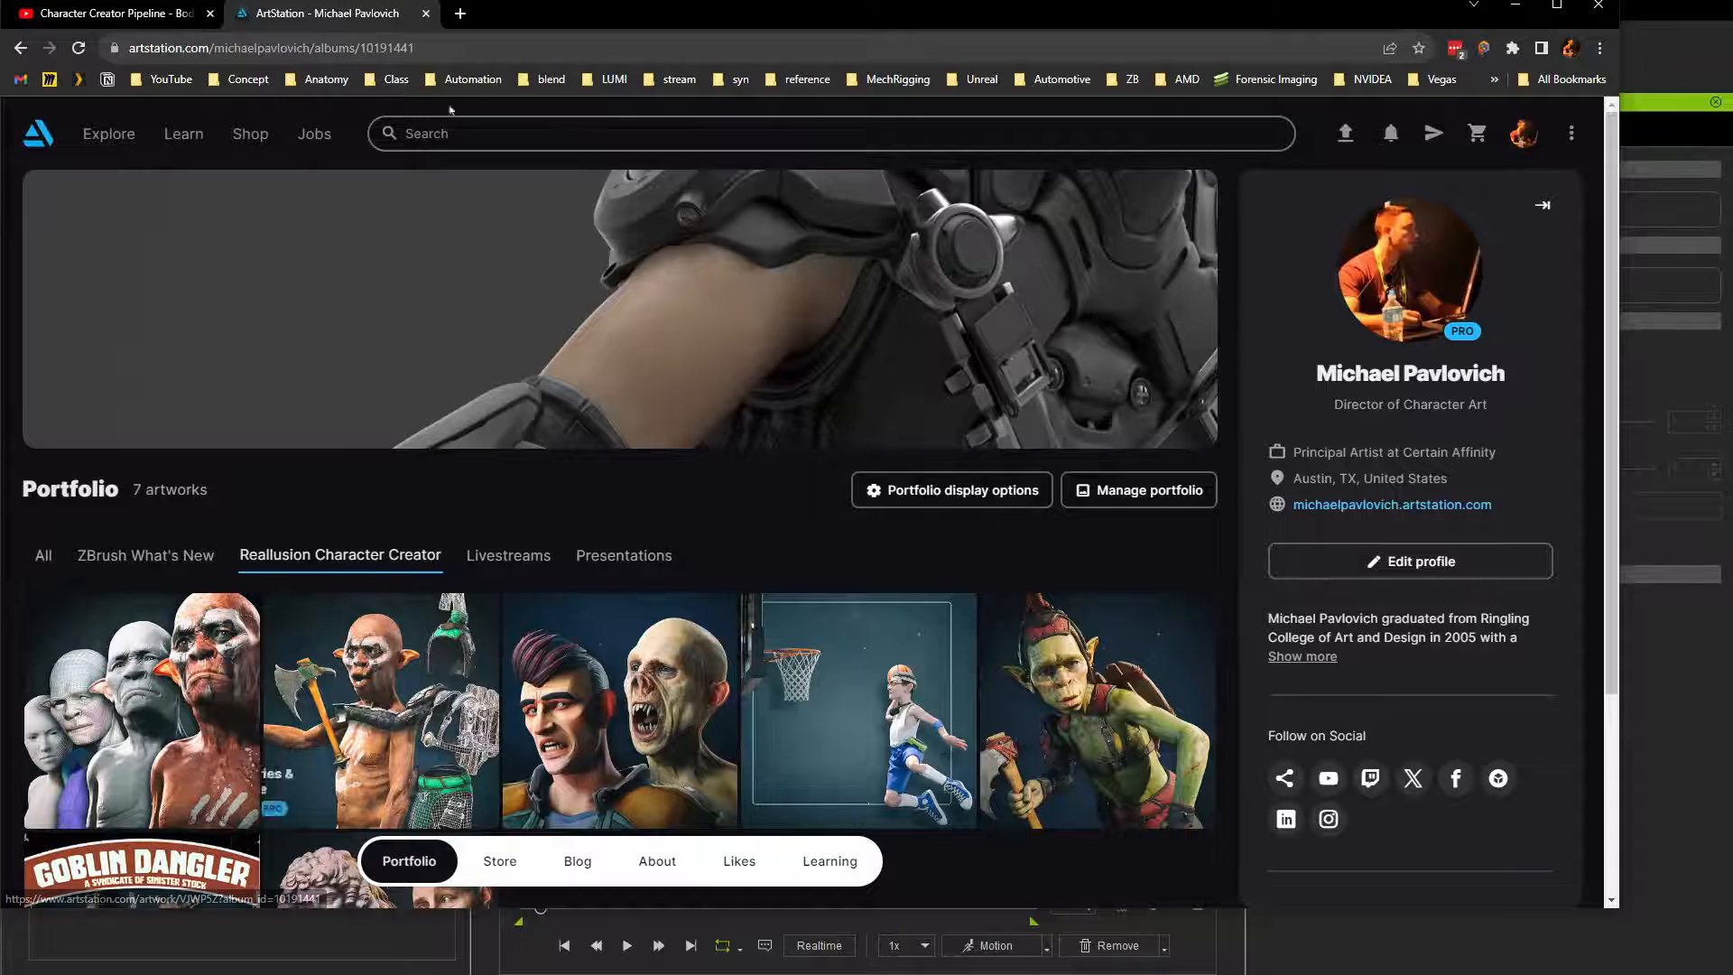
Step: Return to Character Creator, update the character's meshes from GoZ, and view its upper body from the front
drag(561, 23, 578, 0)
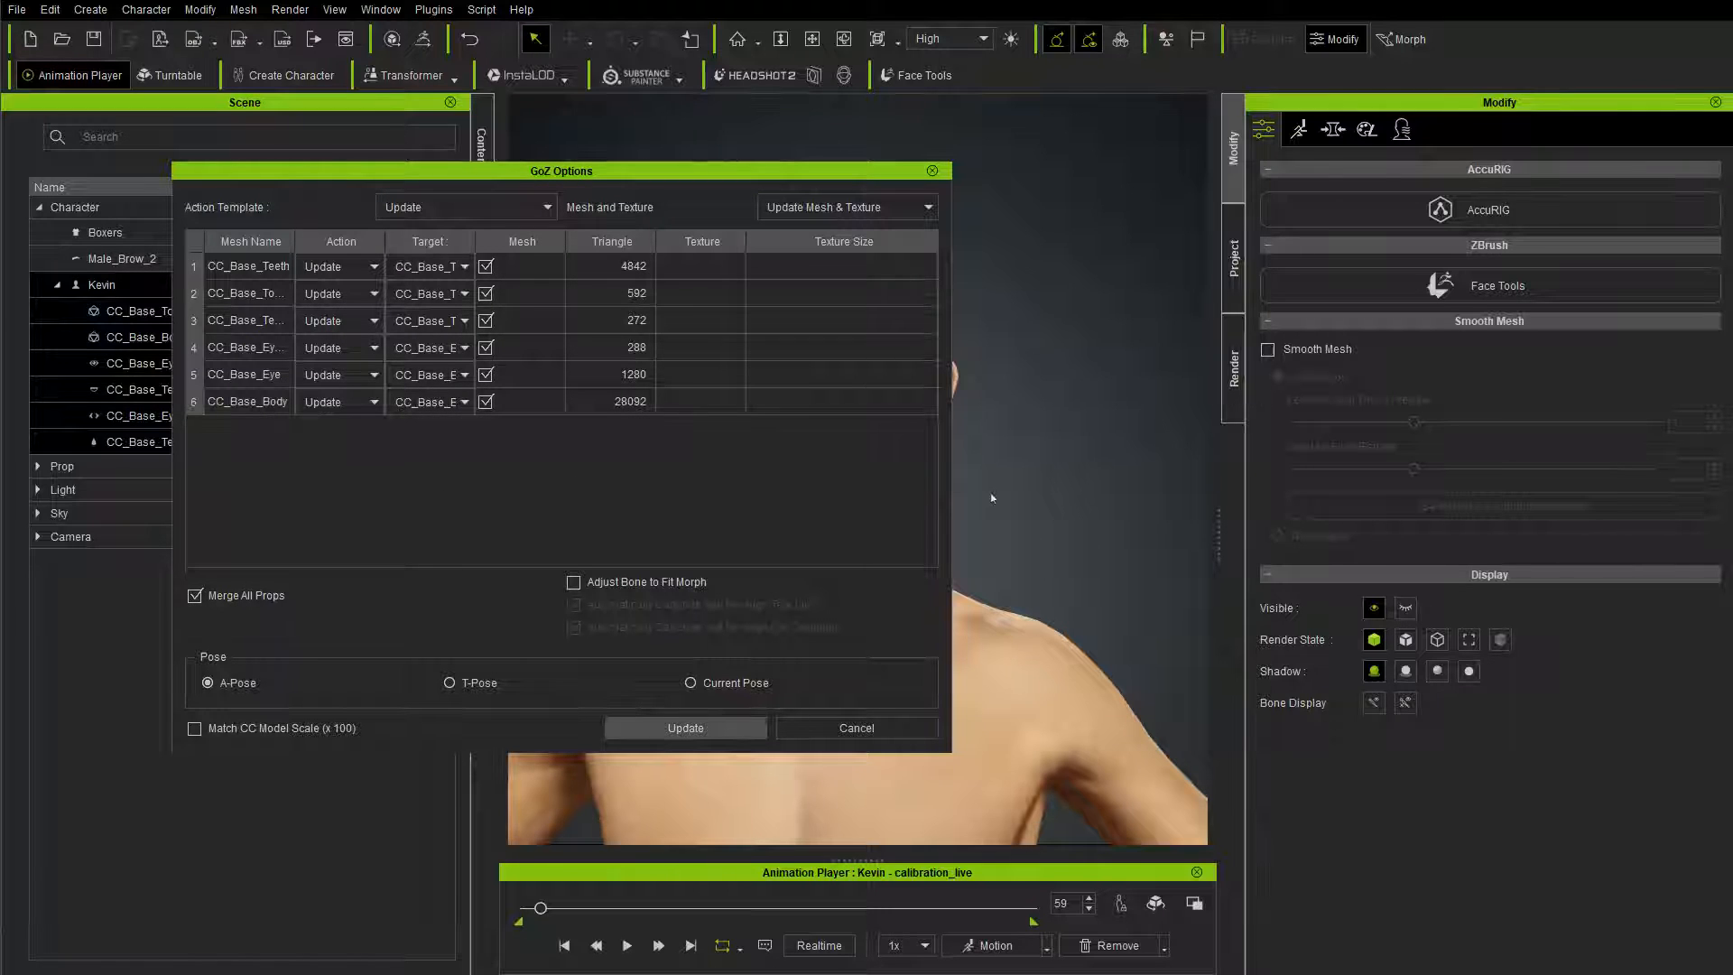
right_drag(1012, 488, 766, 511)
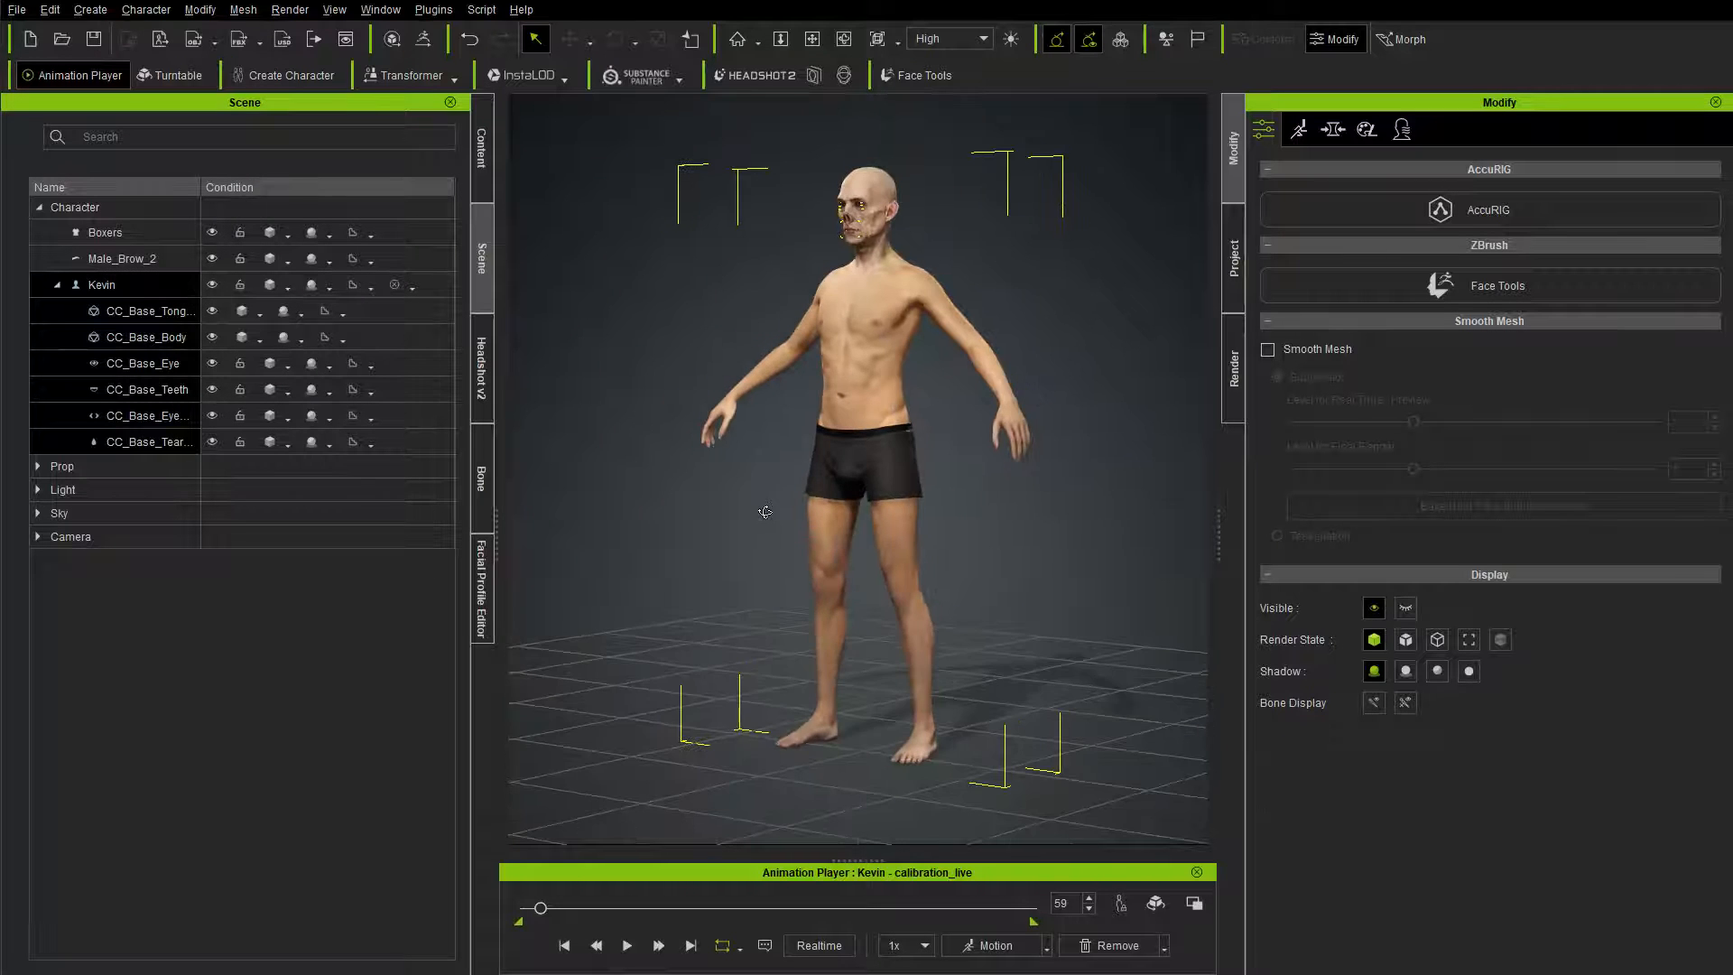
scroll(857, 441, up, 5)
middle_drag(853, 271, 809, 449)
right_drag(809, 449, 921, 567)
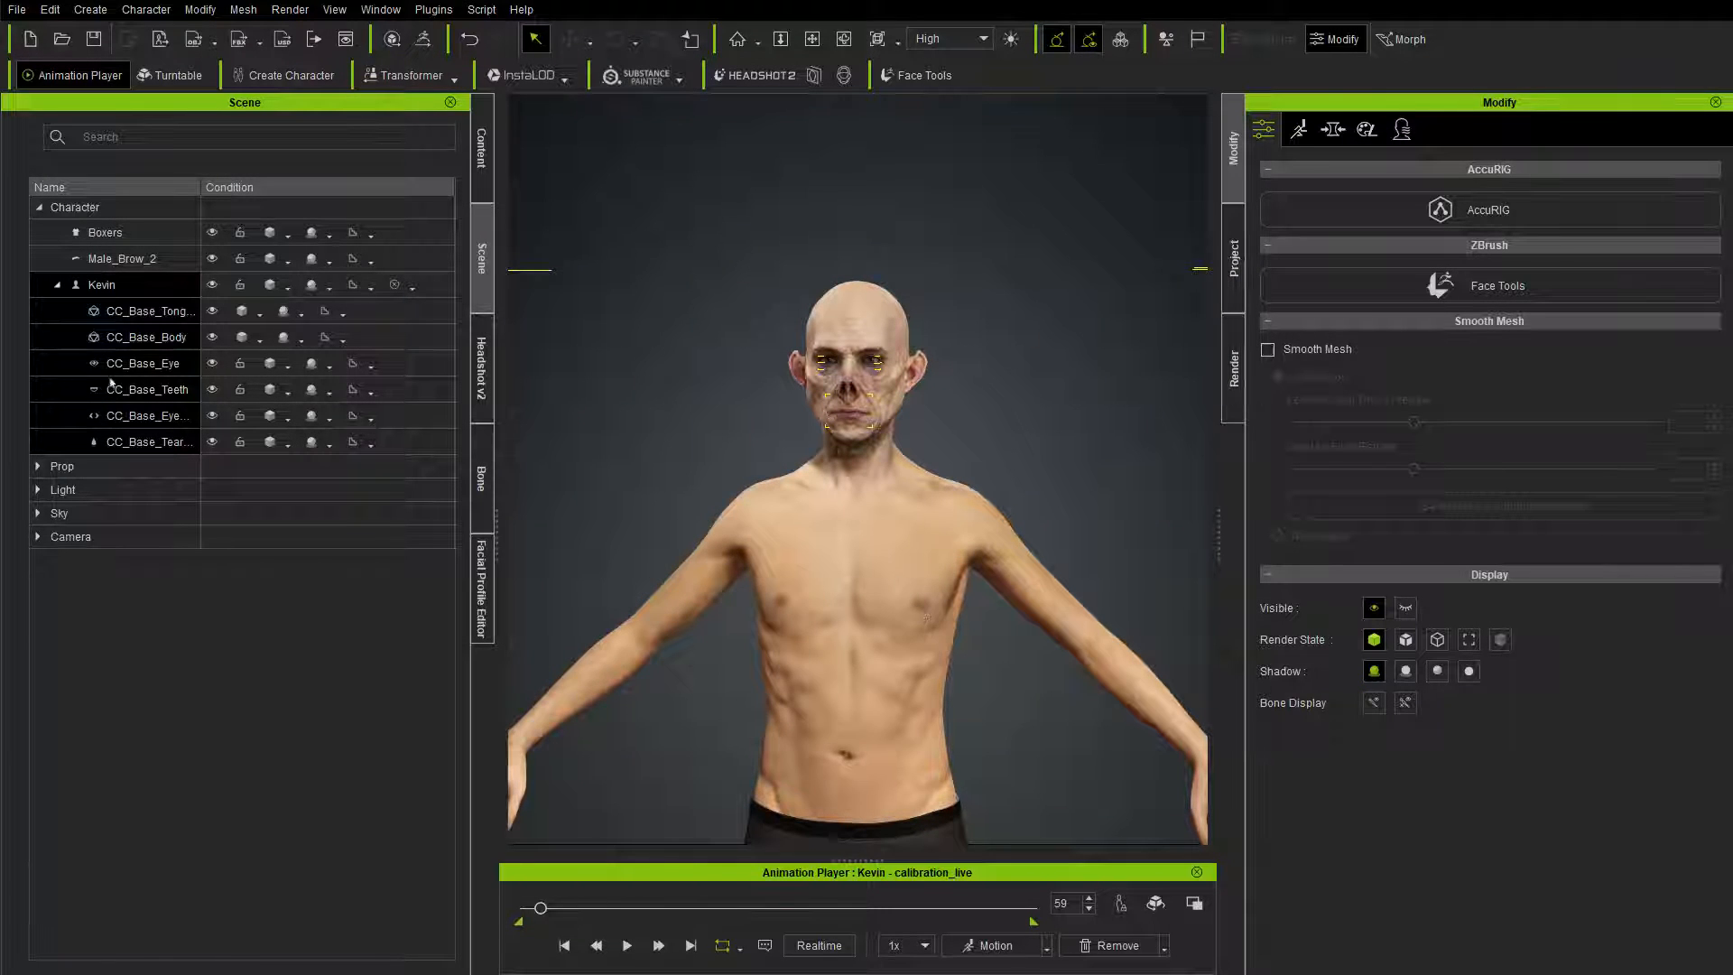
Step: Relink all six CC_Base meshes to ZBrush through GoZ in the current pose and check the full figure and its subtools
click(423, 39)
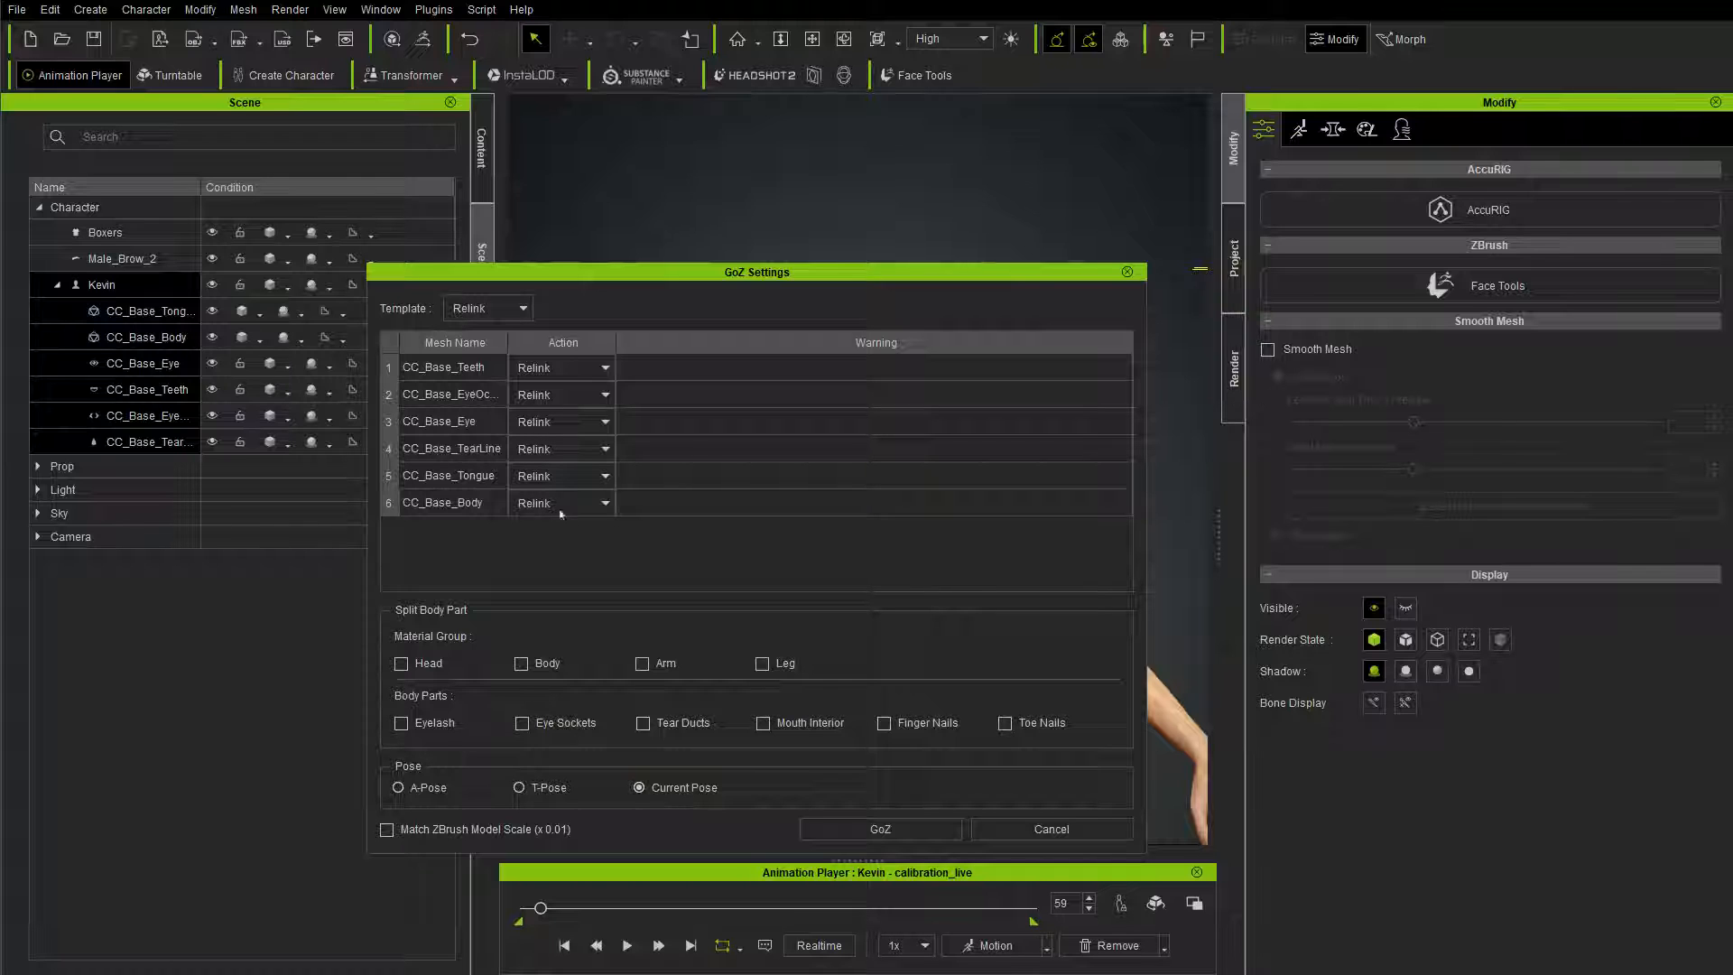
click(856, 832)
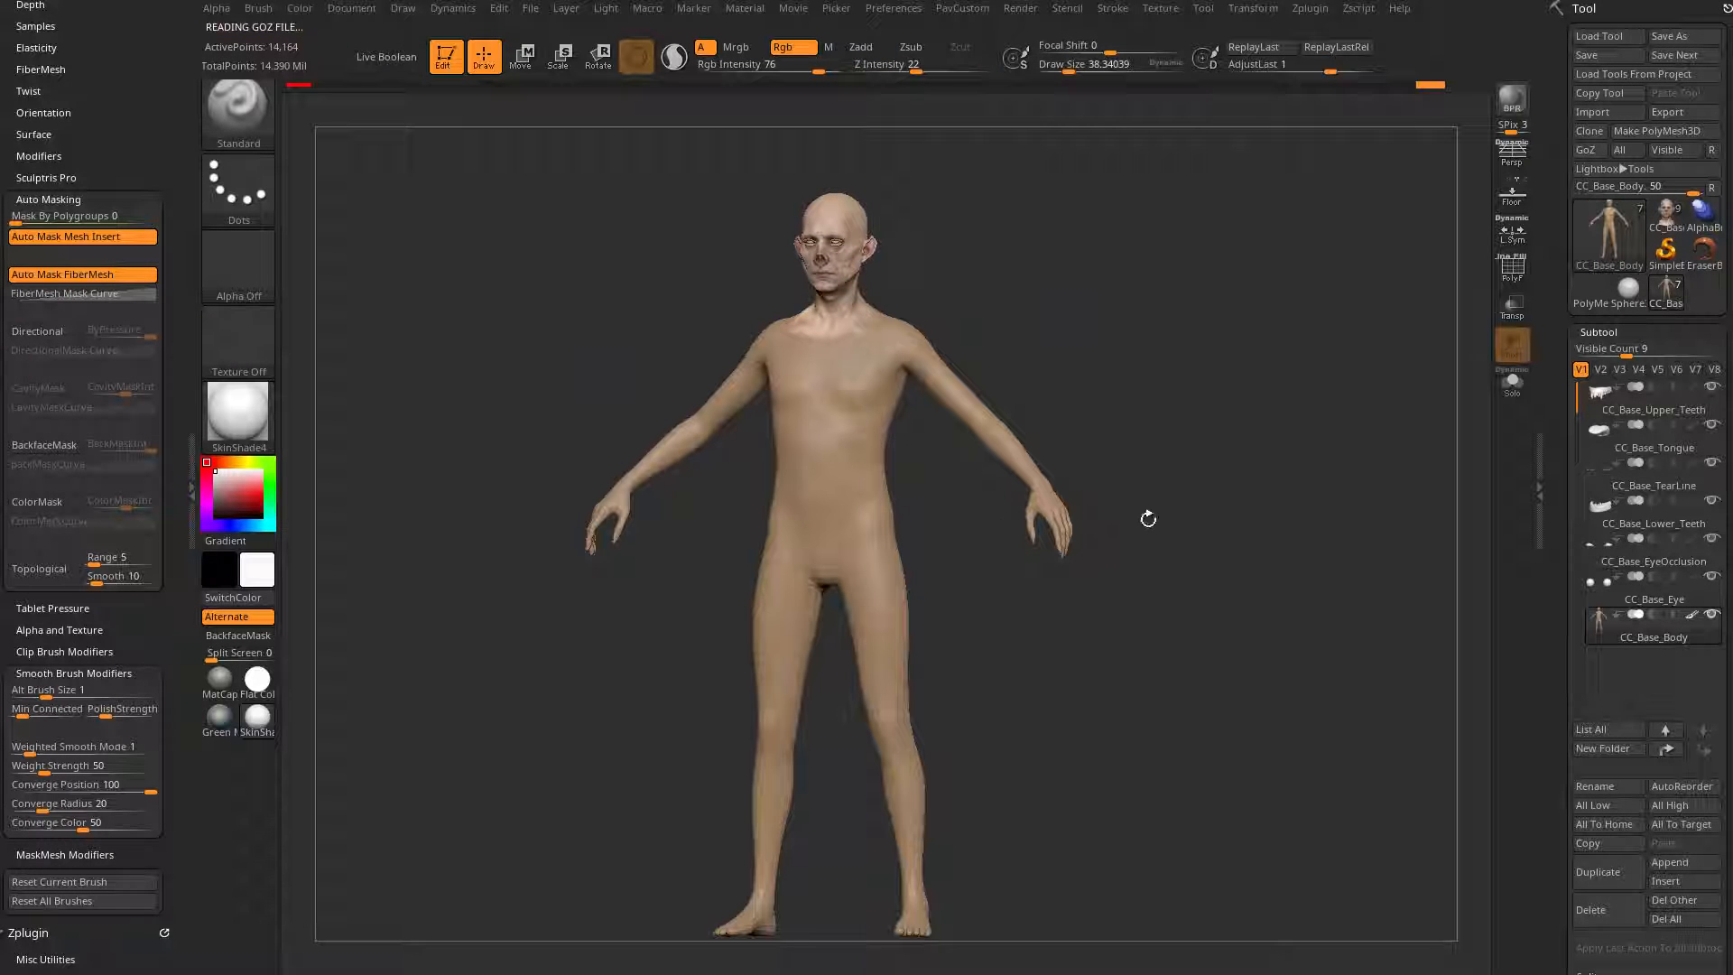
drag(1203, 484, 1277, 617)
drag(1557, 567, 1561, 349)
drag(1614, 495, 1616, 496)
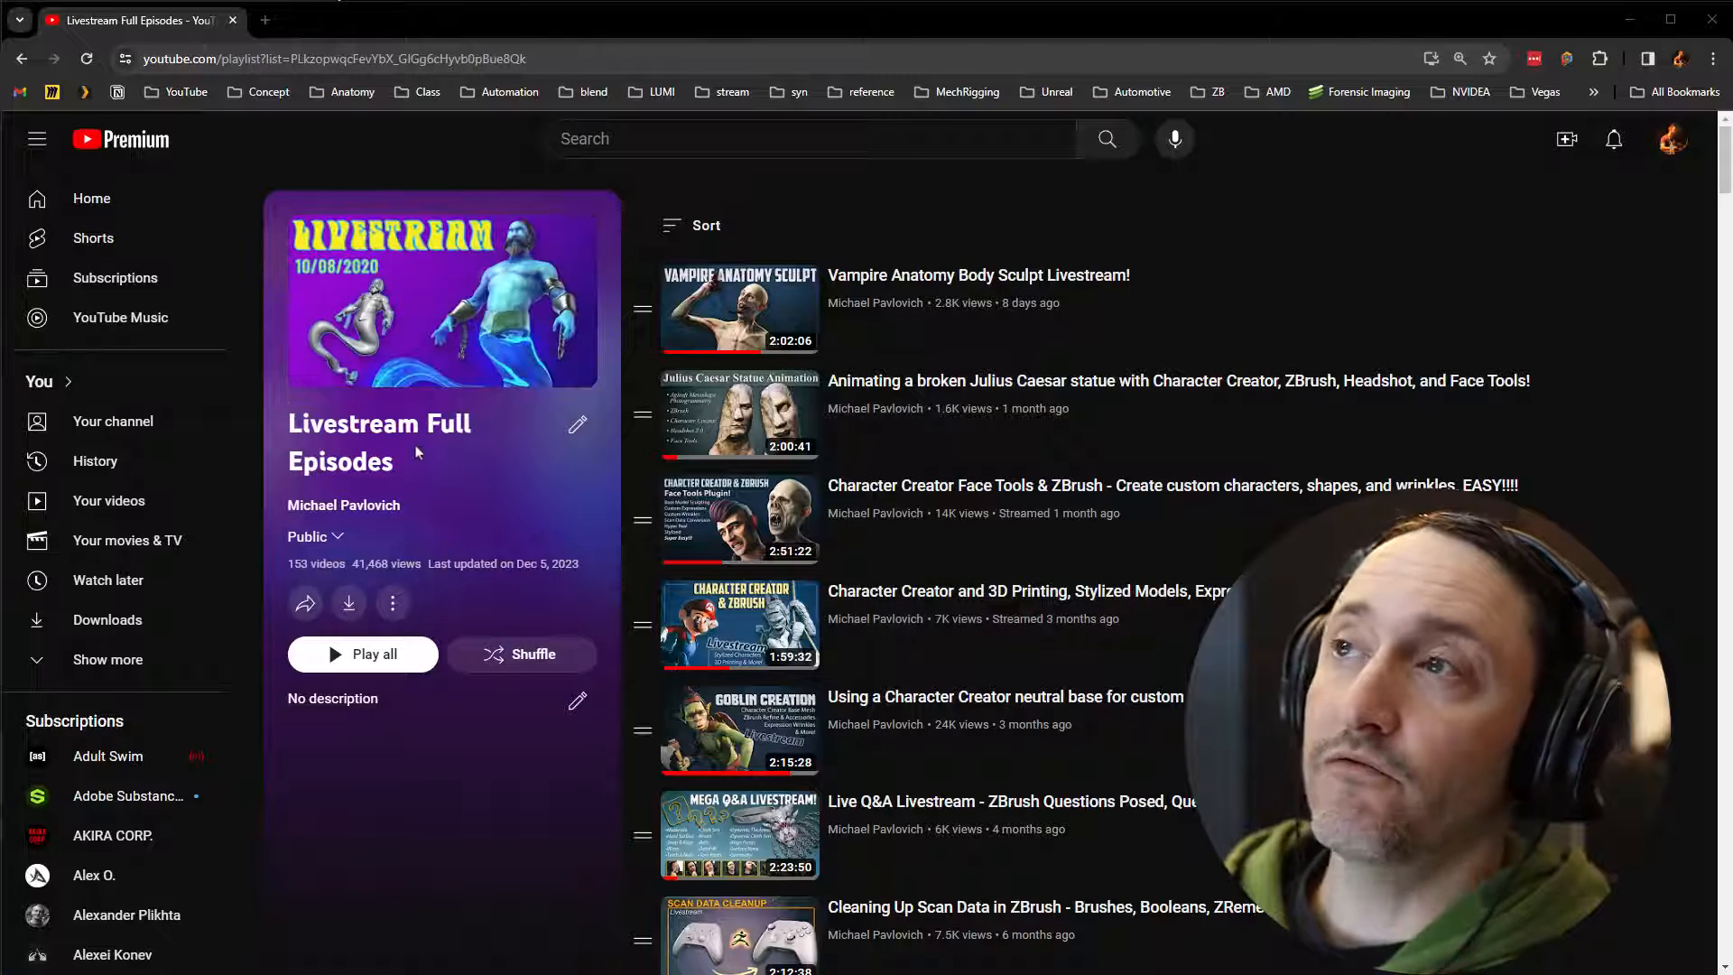
Step: Open the Vampire Anatomy Body Sculpt and Character Creator Face Tools livestreams from the YouTube playlist and skim the vampire anatomy one
middle_click(898, 287)
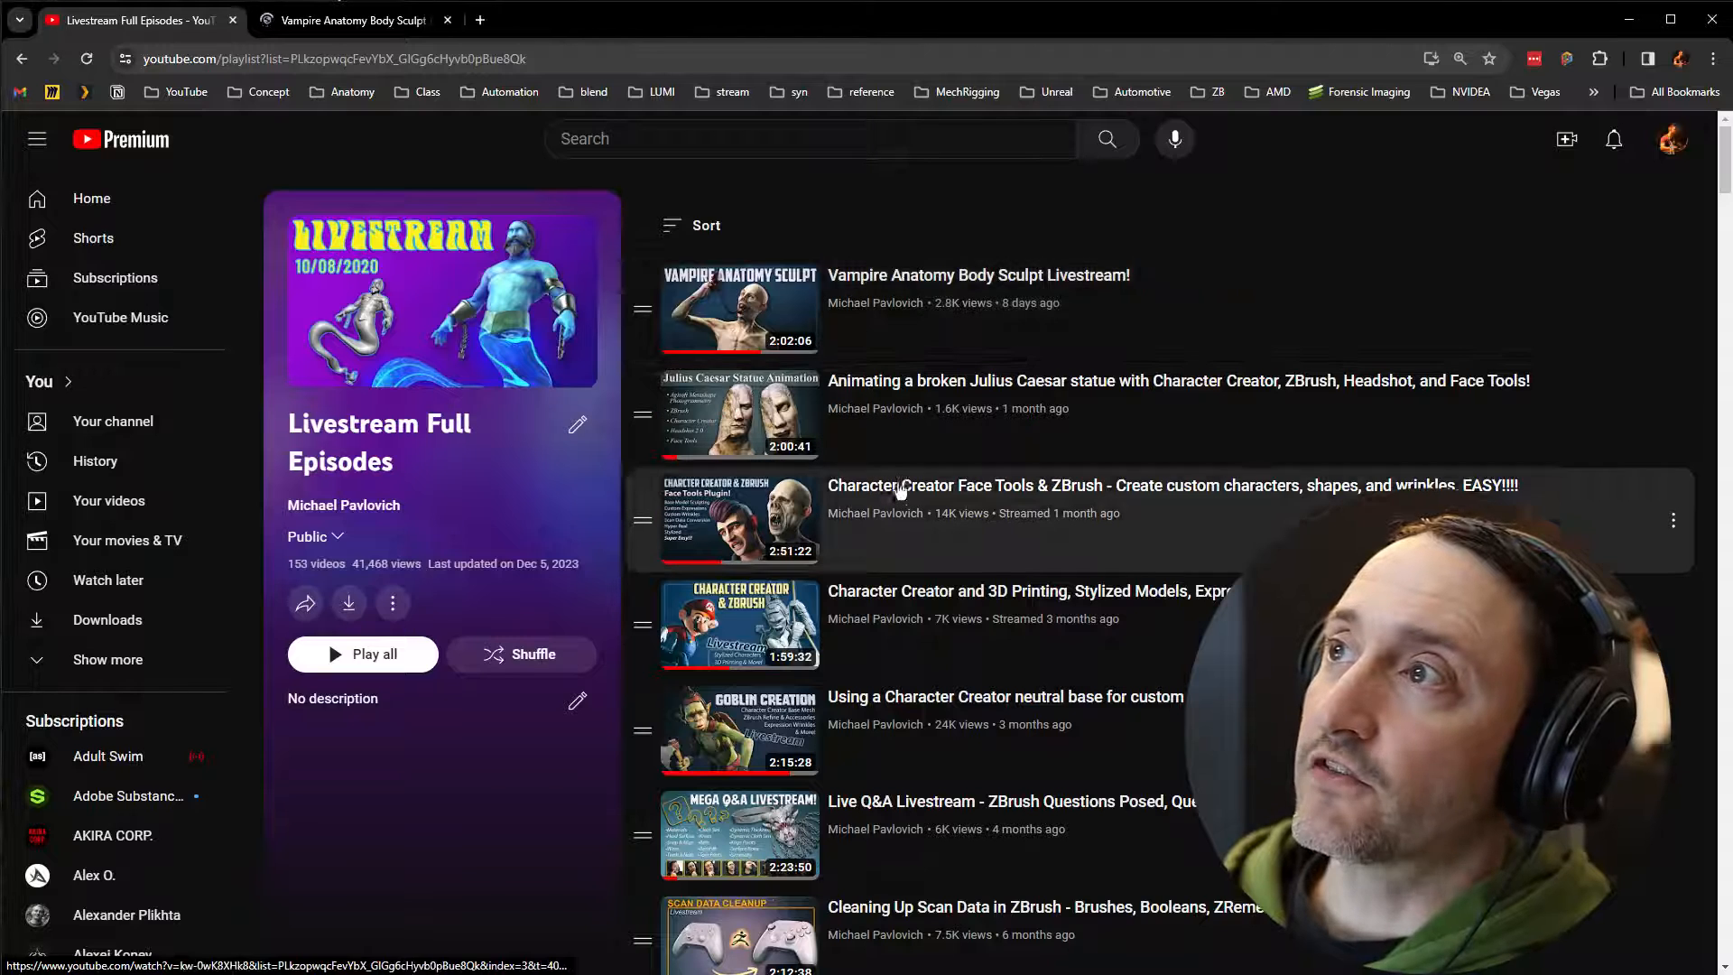
middle_click(1164, 492)
key(ctrl+Tab)
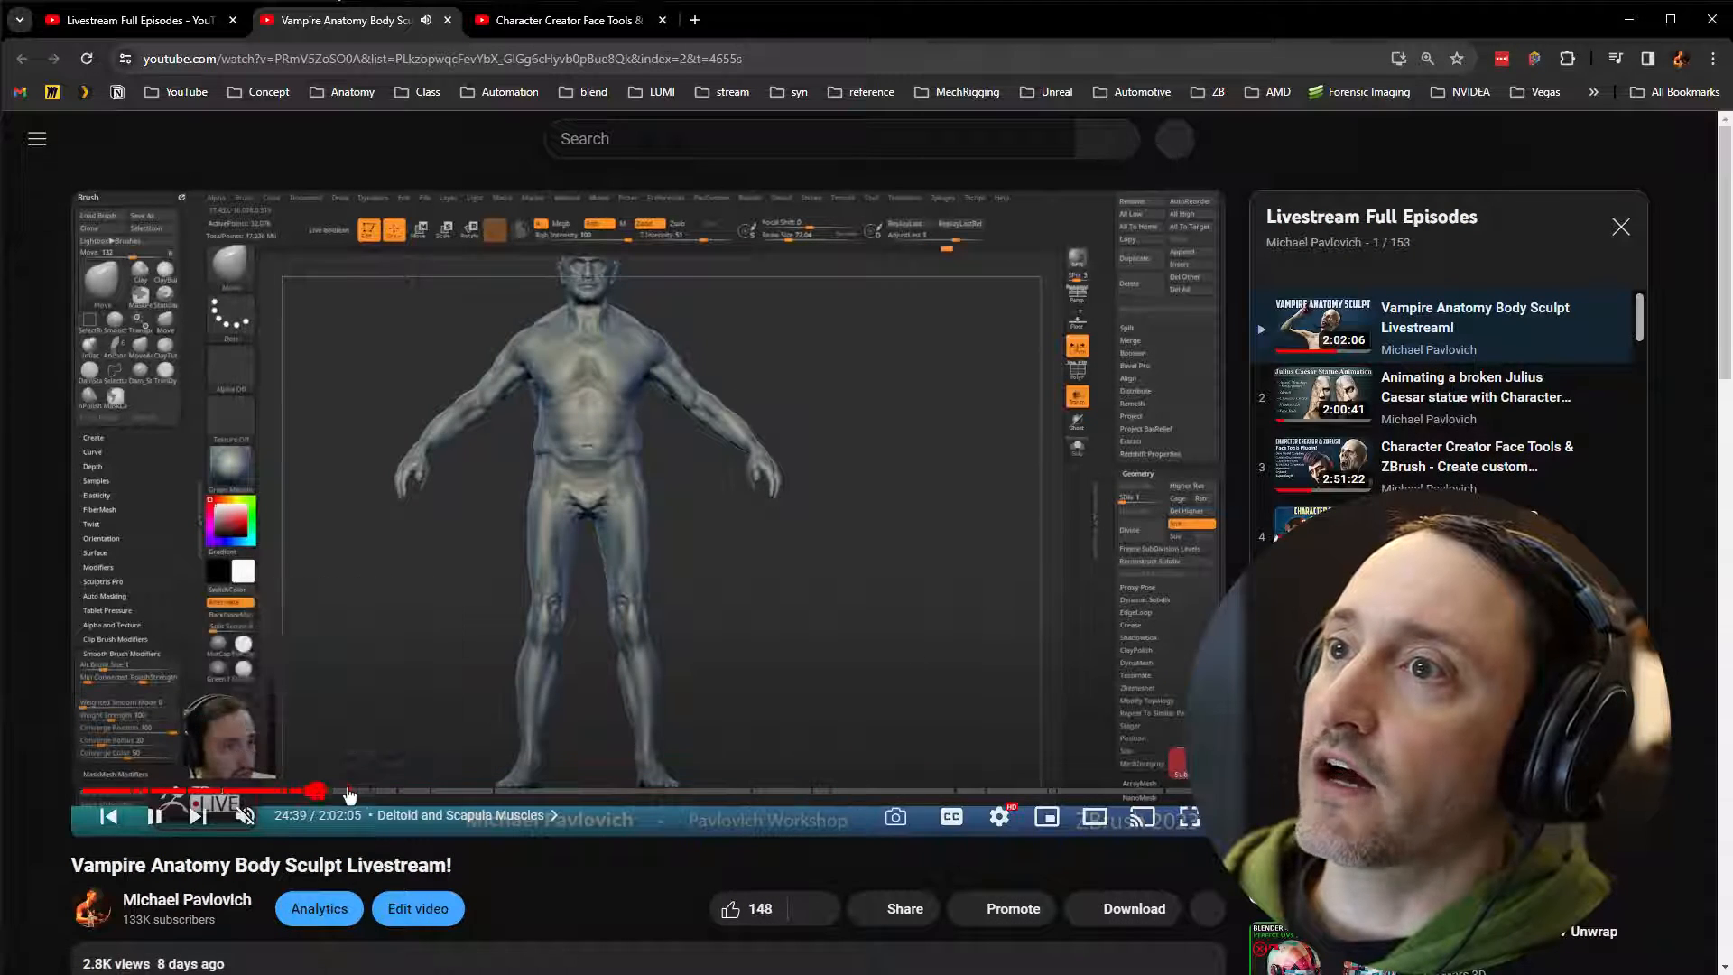
click(374, 792)
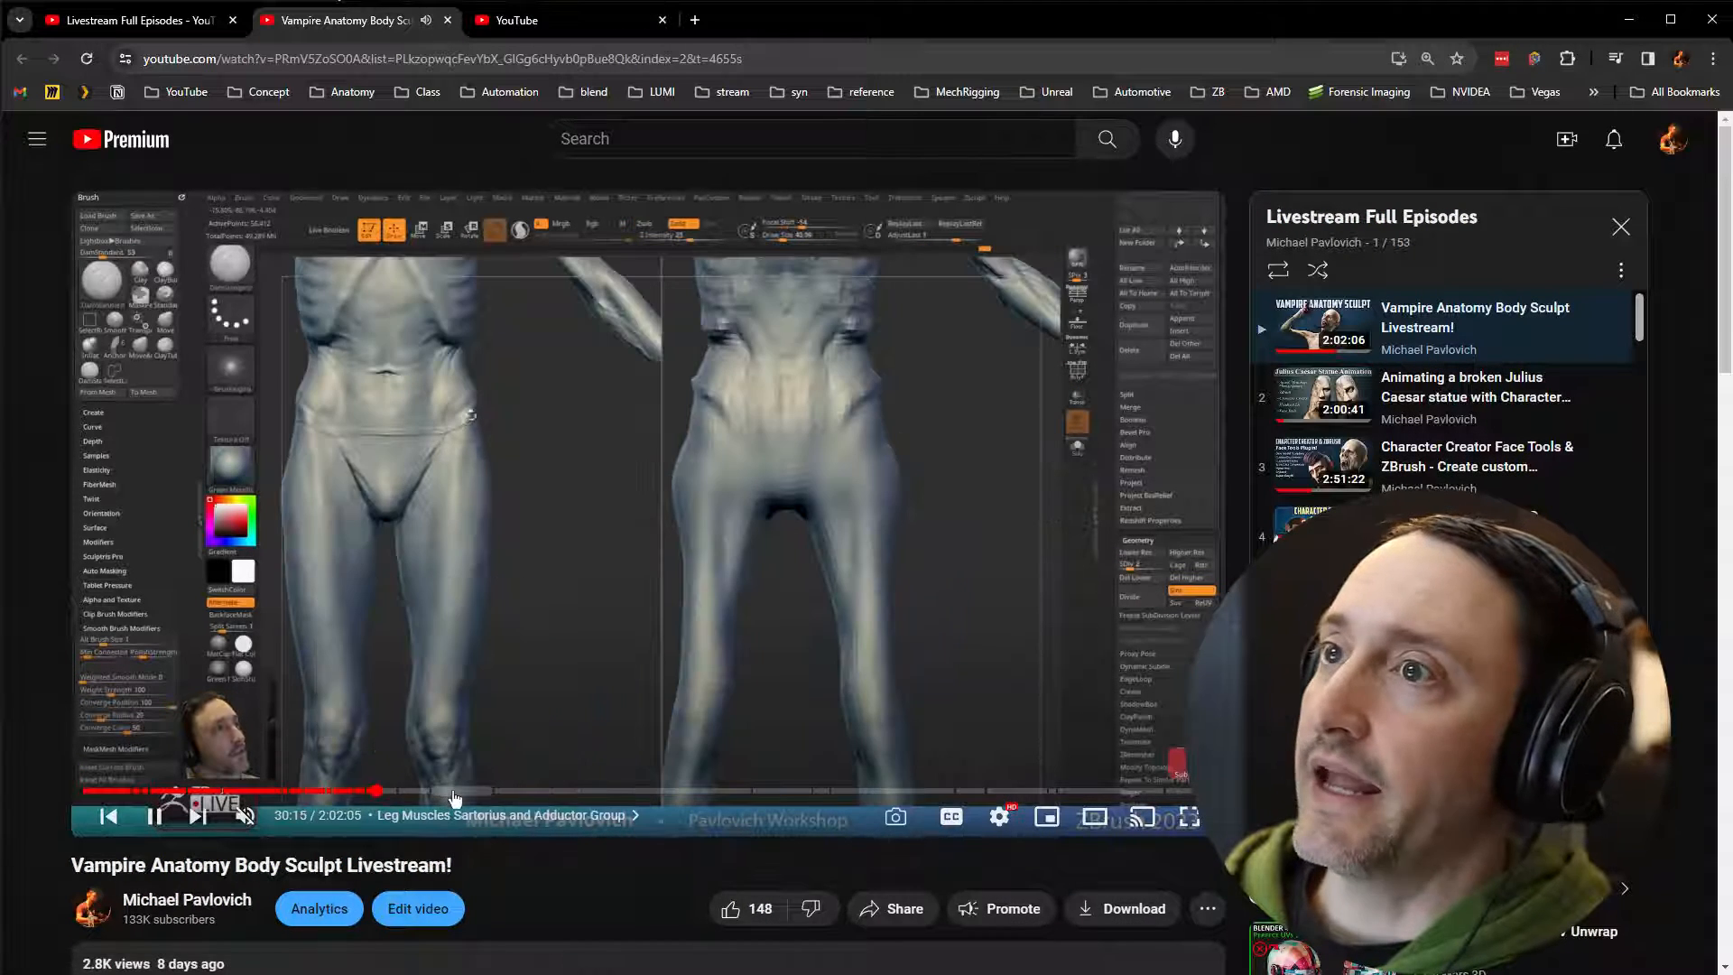
drag(454, 798, 998, 794)
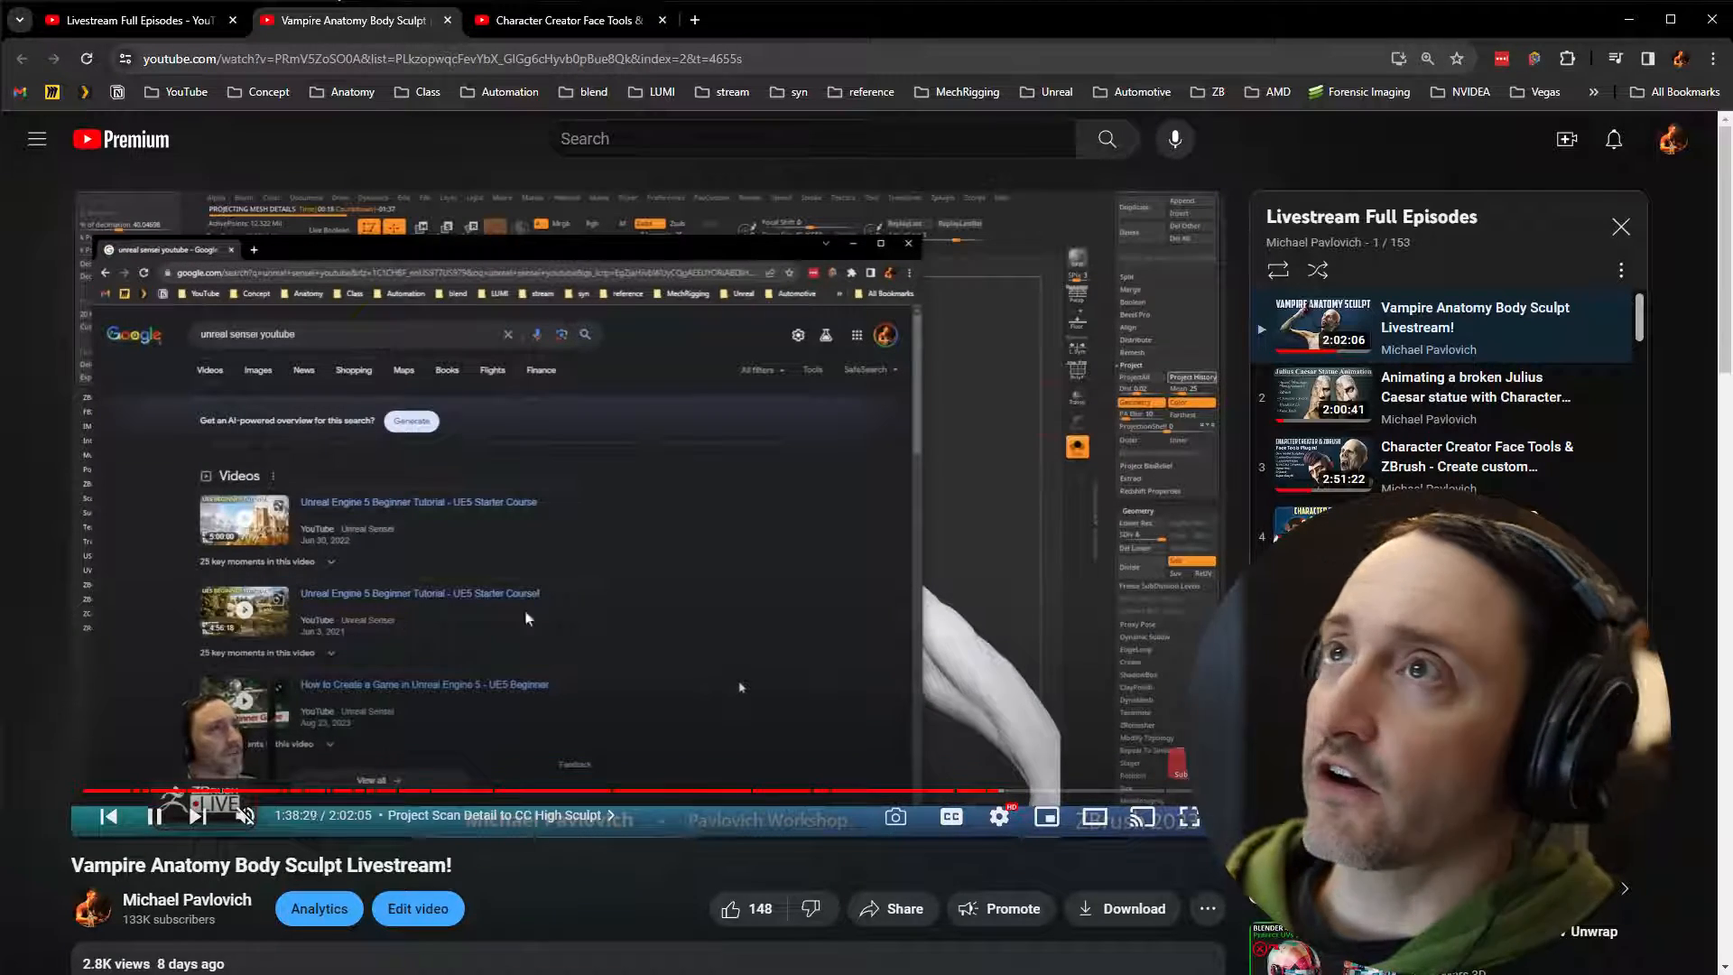
Step: Mute the Face Tools & ZBrush livestream, skim to the vampire head polypaint texturing chapter, and pause it
key(ctrl+Tab)
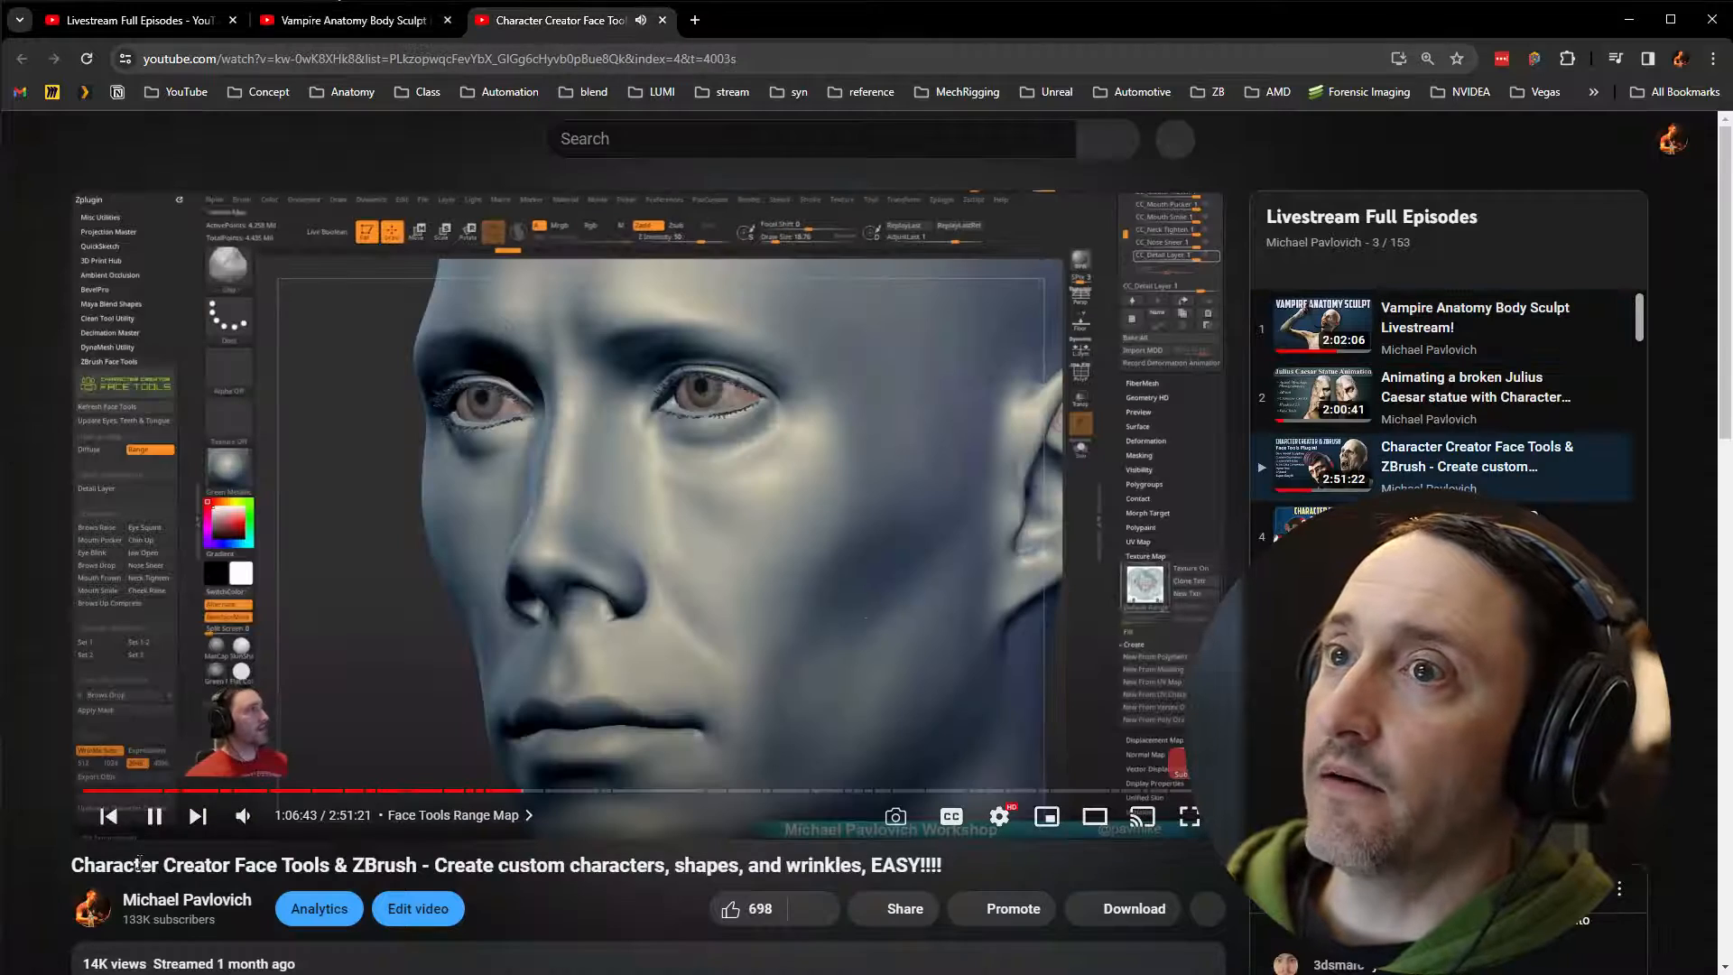
click(244, 815)
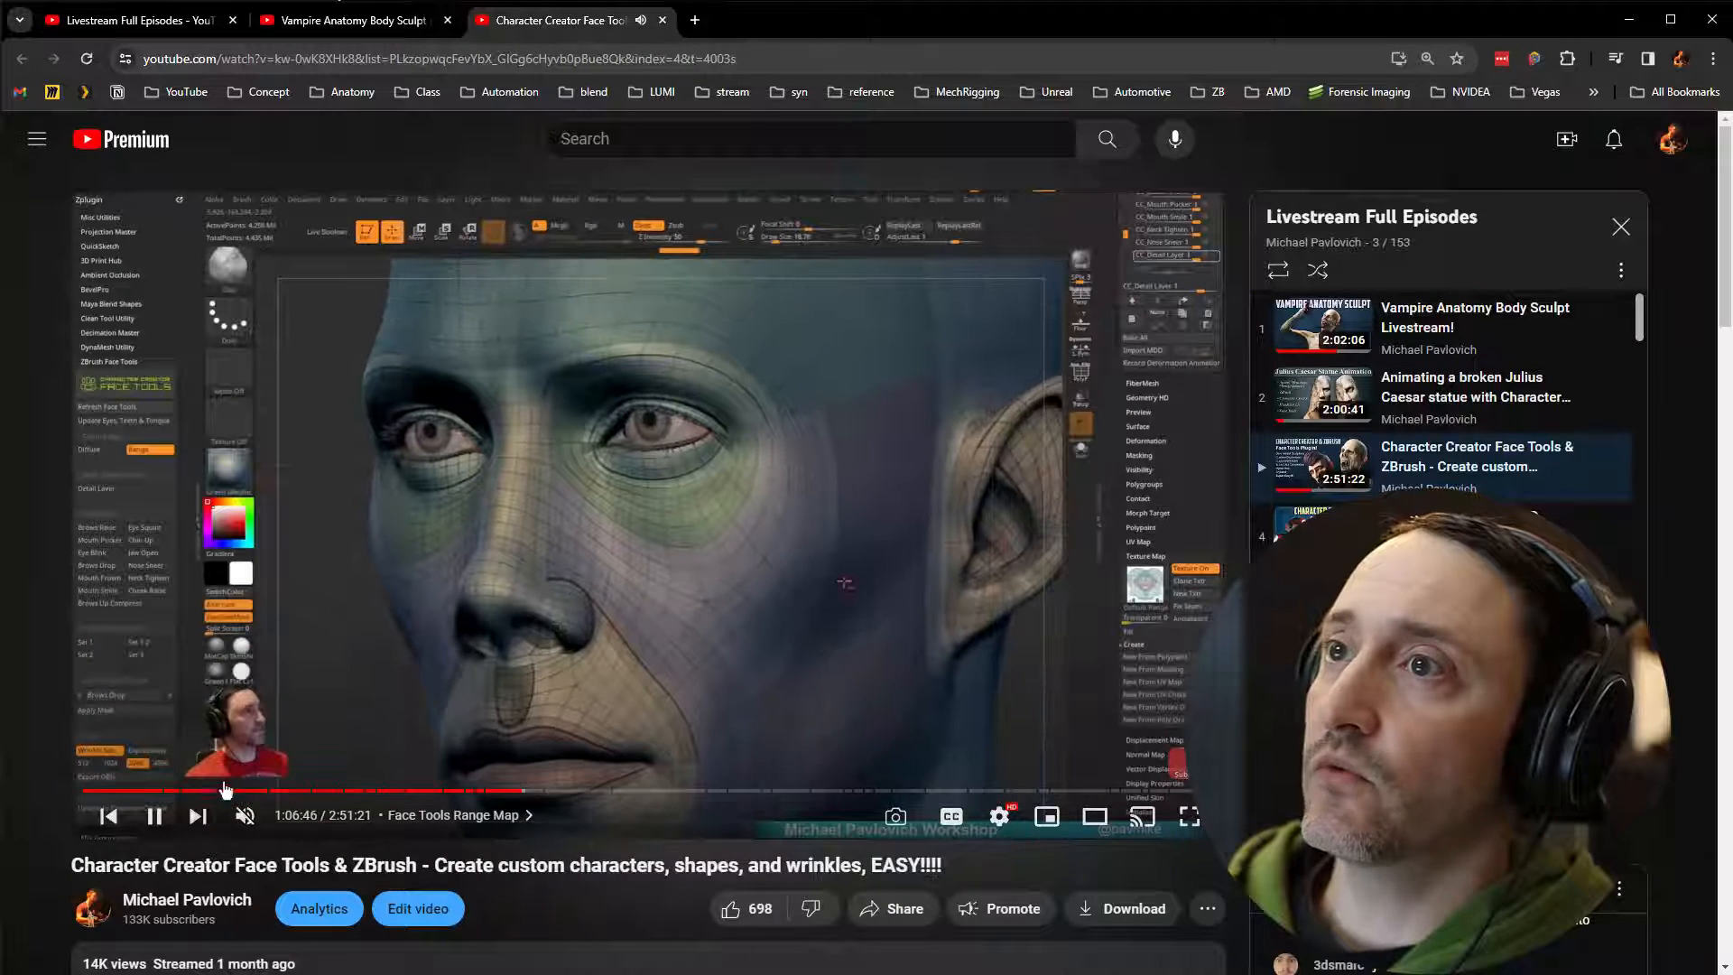
click(495, 790)
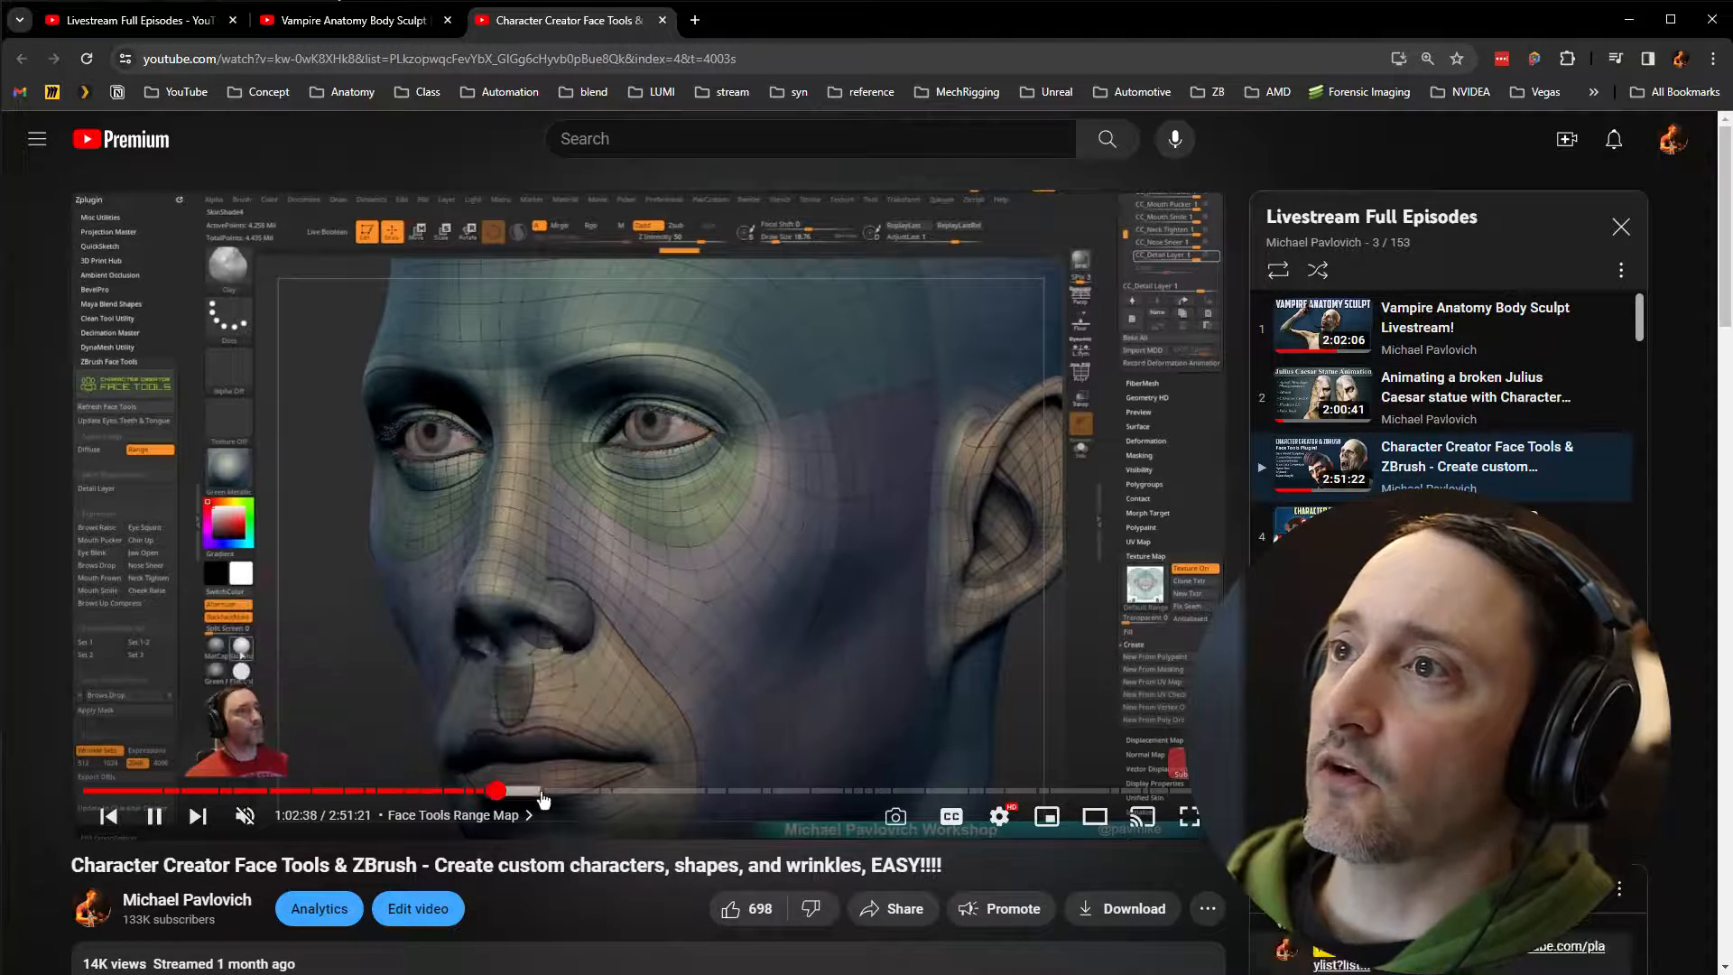
drag(542, 798, 648, 793)
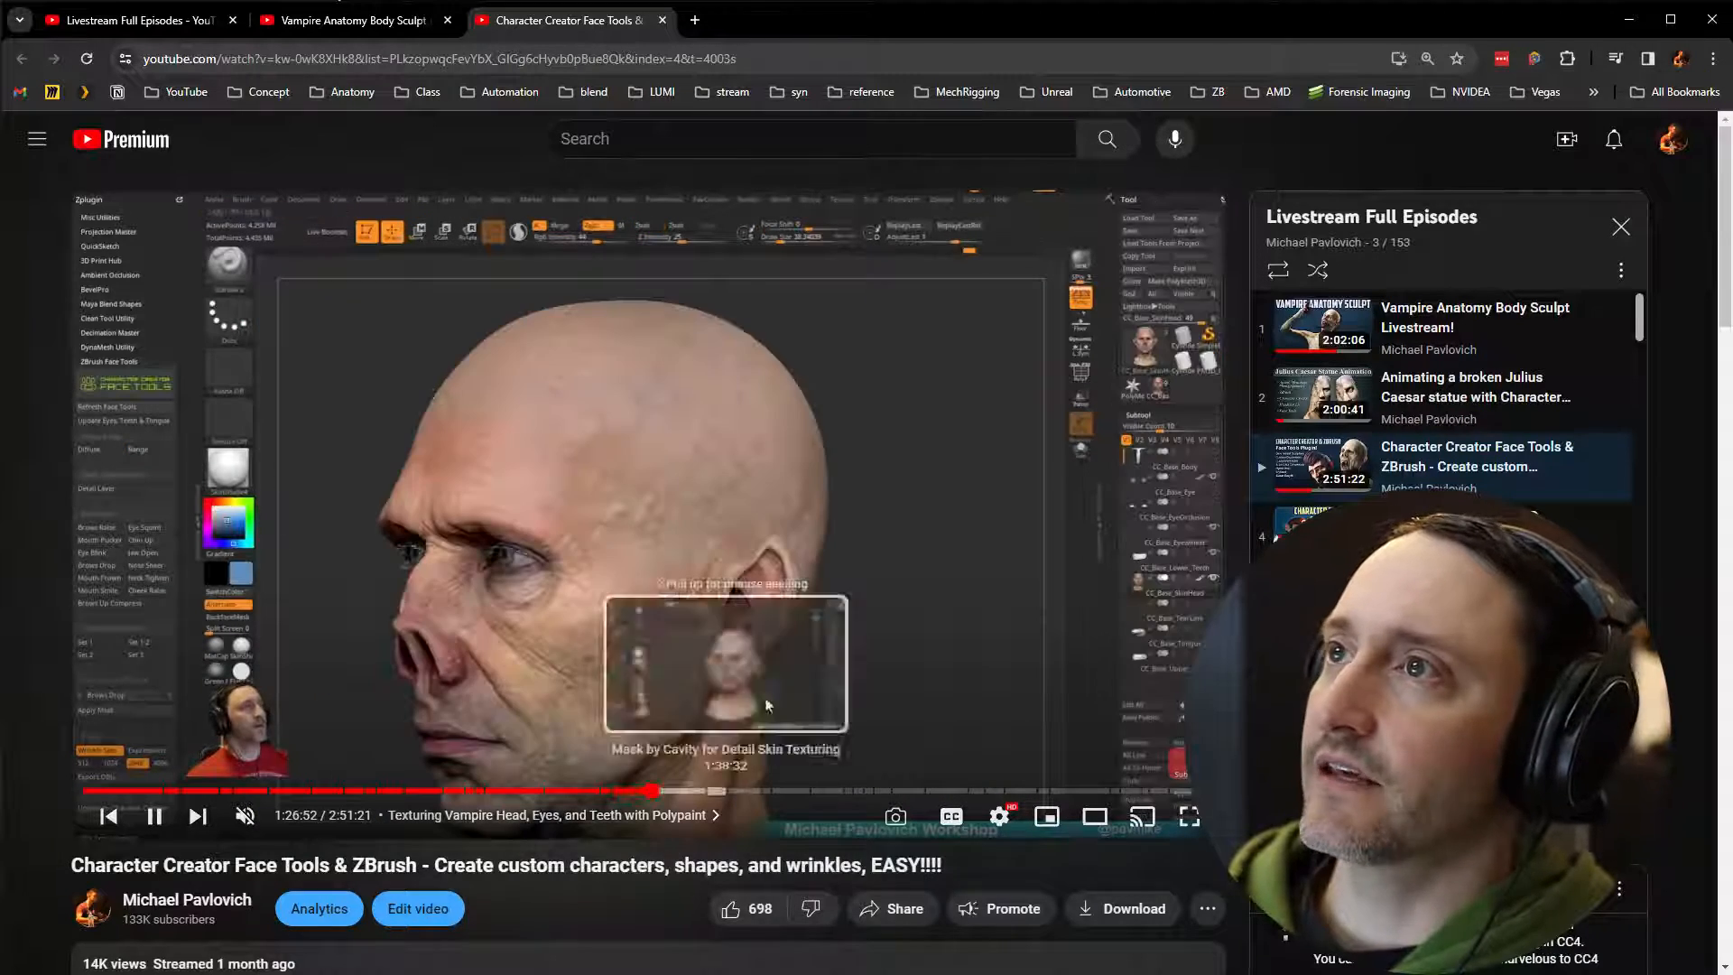
click(154, 816)
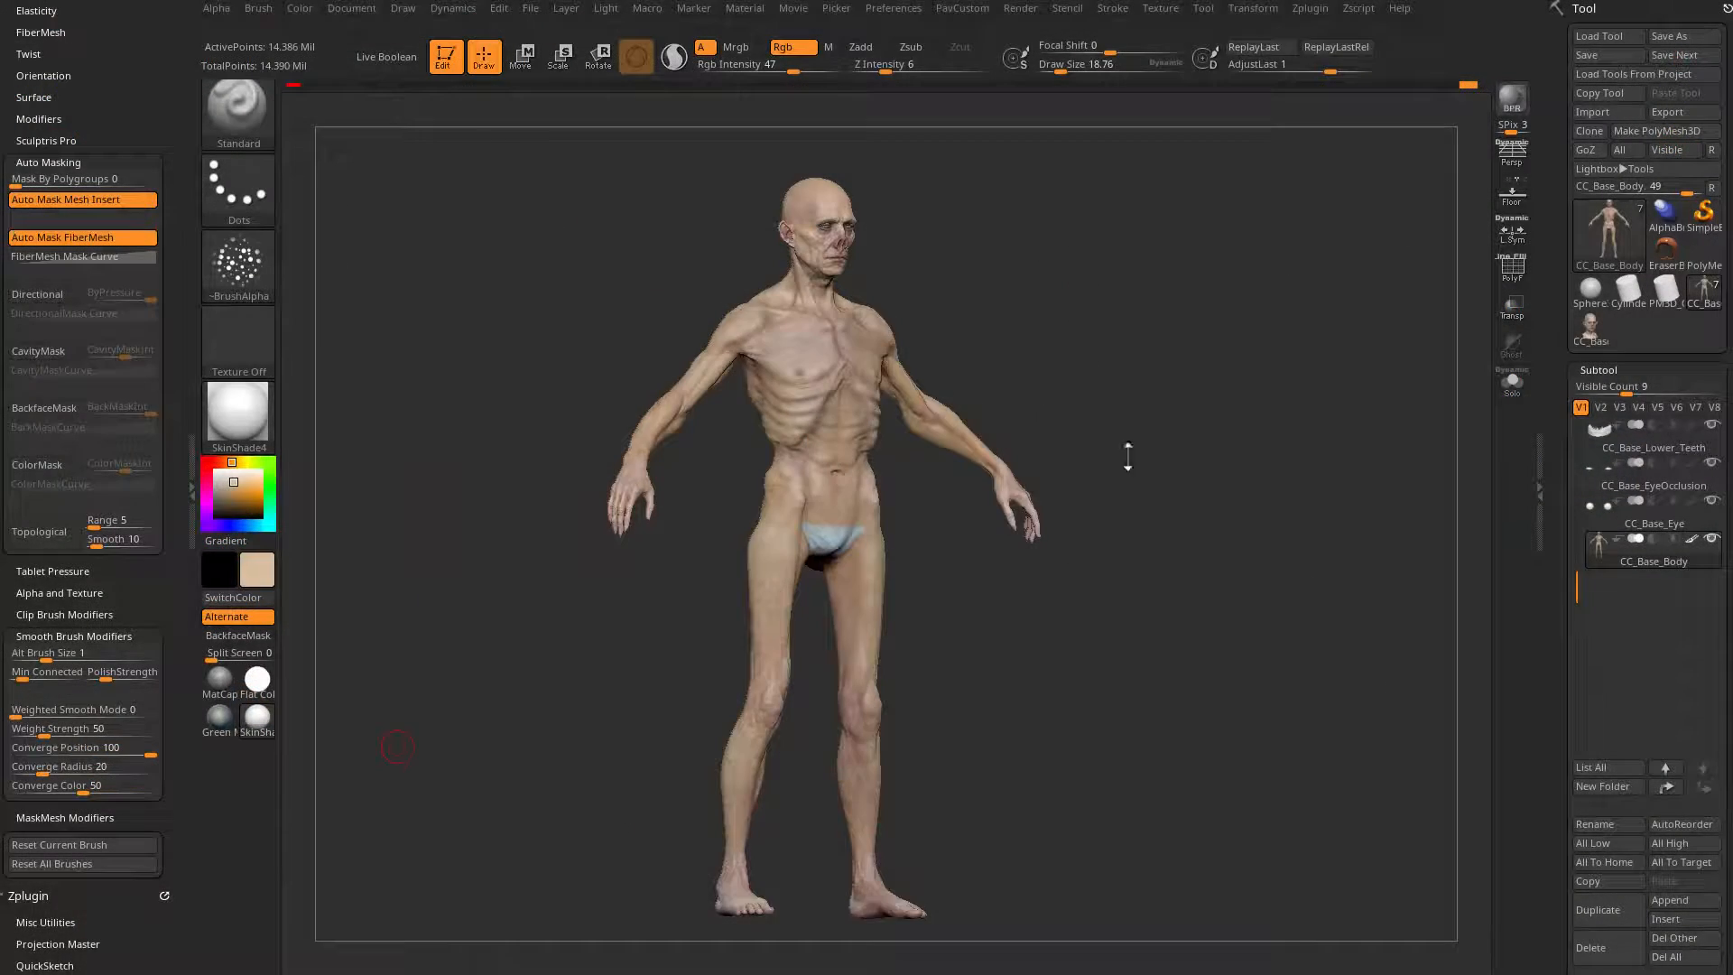
Step: Examine the sculpted and polypainted vampire body in ZBrush and compare it with the character in Character Creator
drag(1232, 330, 1059, 287)
drag(1203, 328, 1210, 378)
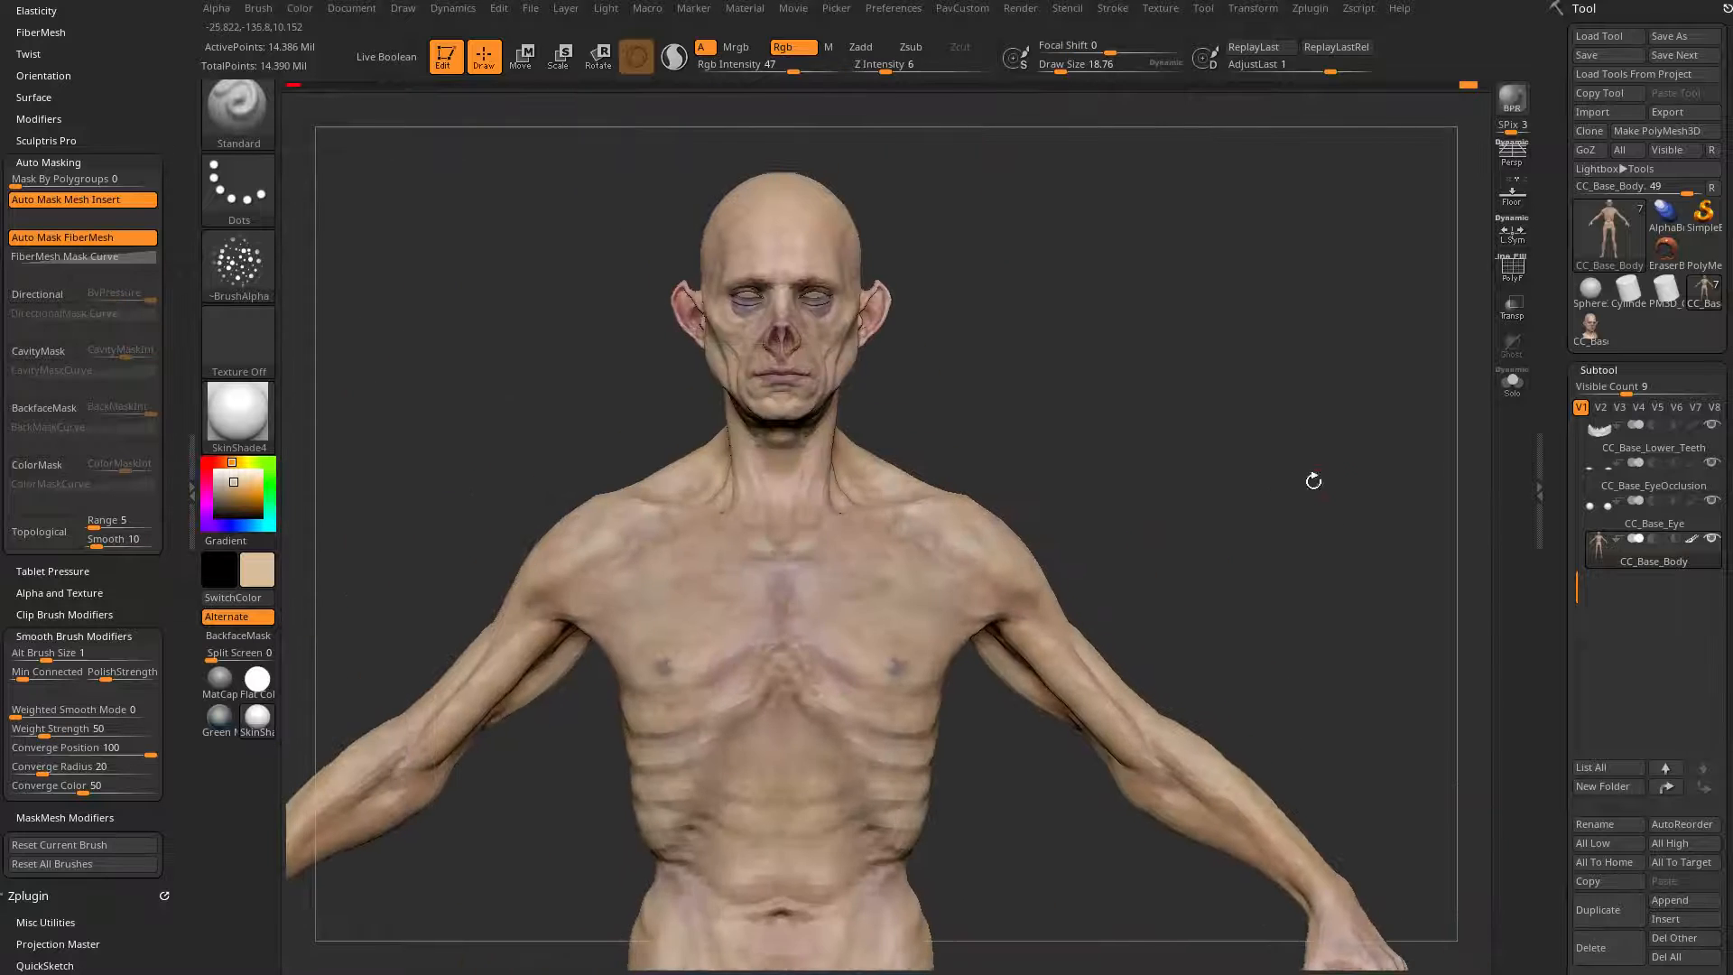
drag(1311, 479, 1245, 379)
mouse_move(1193, 310)
mouse_down()
mouse_move(1203, 329)
mouse_move(1152, 349)
mouse_move(1219, 336)
mouse_move(1230, 363)
mouse_up()
key(s)
key(s)
key(s)
mouse_move(1230, 363)
alt+mouse_down()
mouse_move(1234, 386)
mouse_move(1196, 348)
mouse_move(1176, 371)
alt+mouse_up()
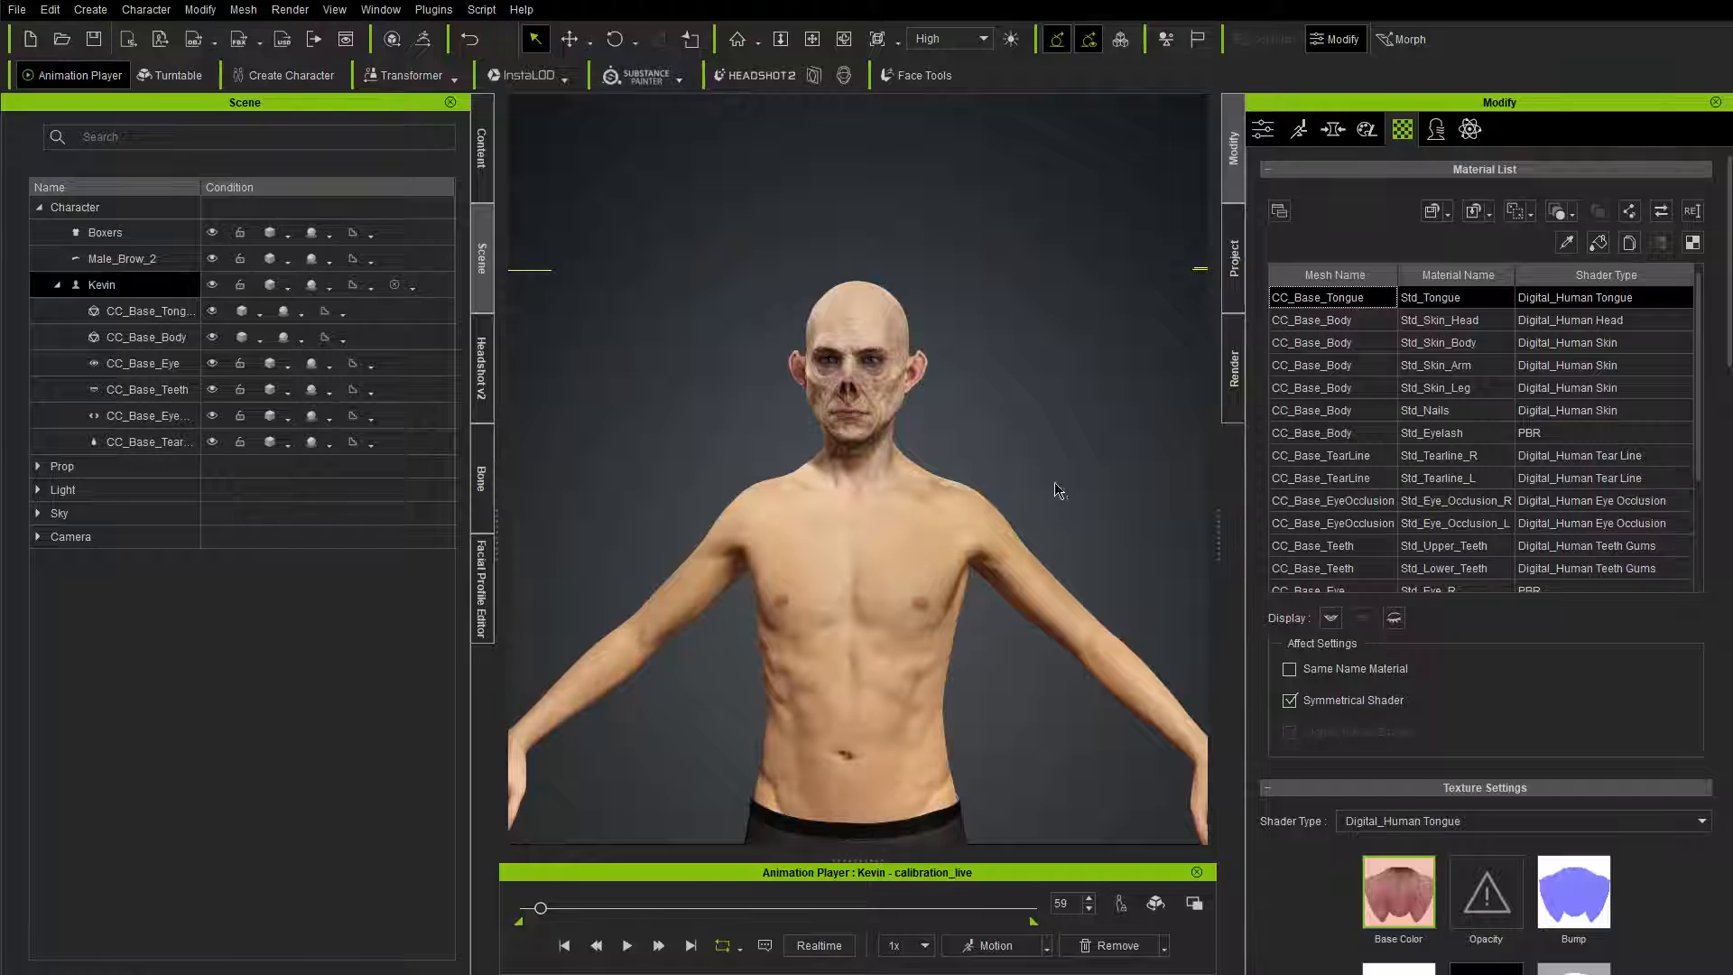
right_drag(1058, 490, 866, 458)
right_drag(872, 709, 1018, 735)
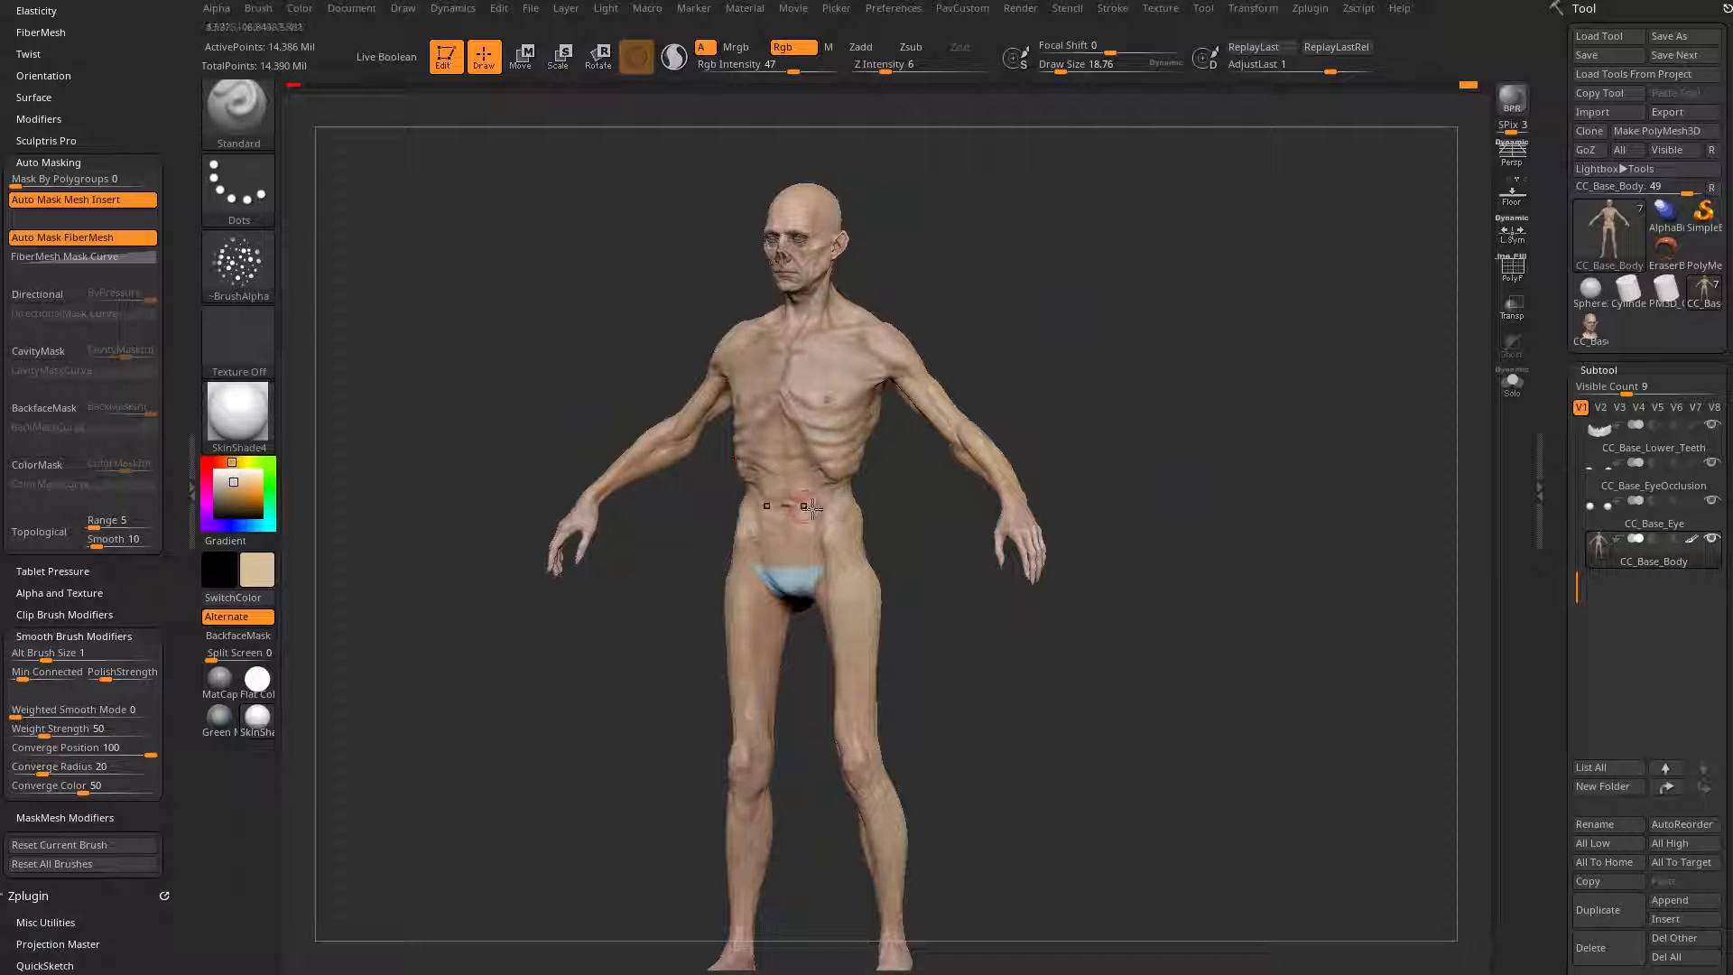
mouse_move(1074, 371)
mouse_down()
mouse_move(1155, 403)
mouse_move(1080, 398)
mouse_move(1190, 432)
mouse_up()
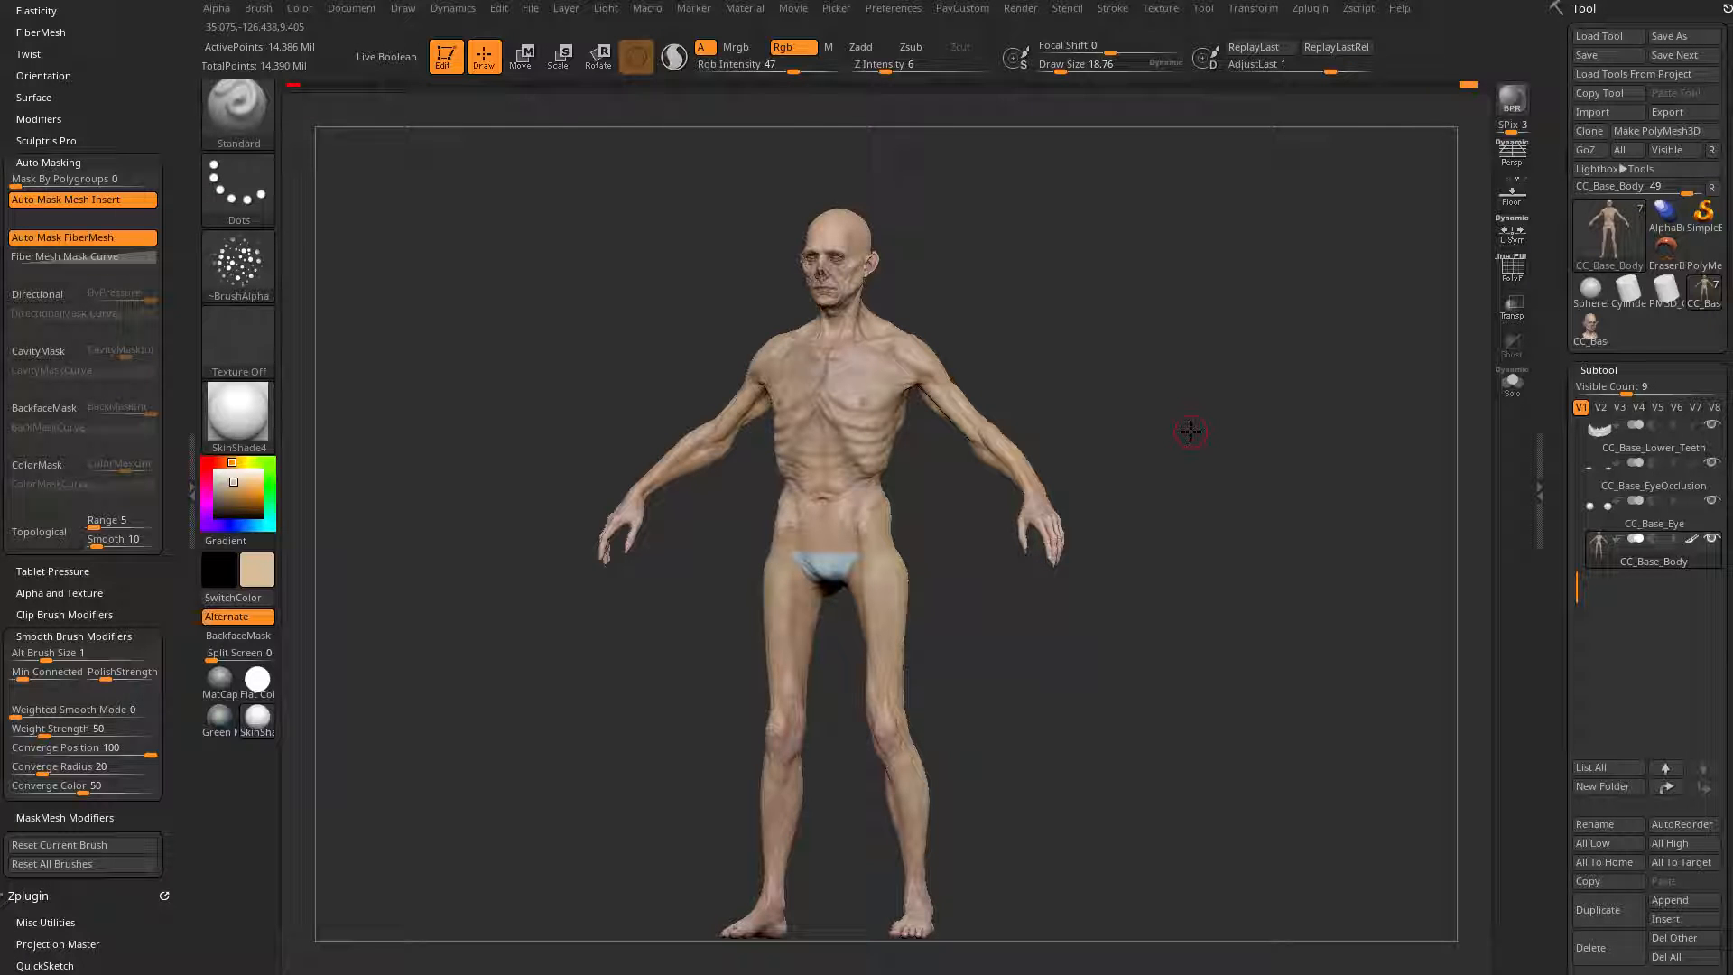
drag(1190, 432, 1309, 427)
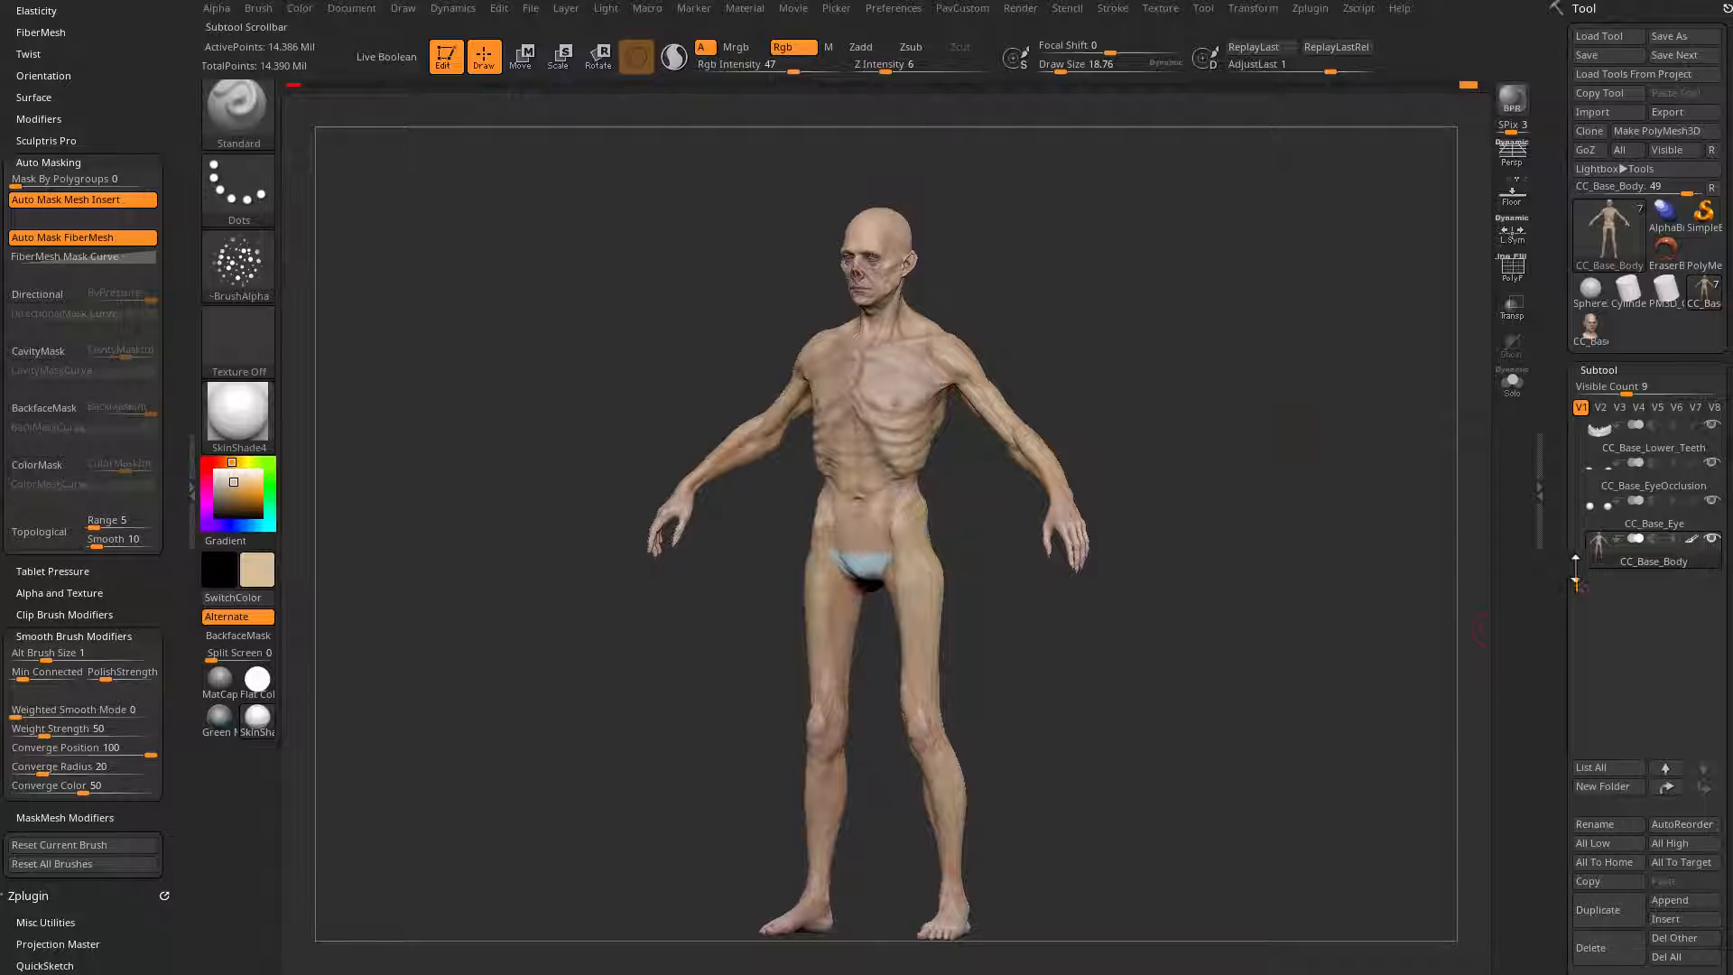
Step: Send all subtools to Character Creator with GoZ and update the character's meshes and textures in the current pose
drag(1575, 569, 1564, 426)
mouse_move(1369, 495)
mouse_down()
mouse_move(1357, 484)
mouse_move(1367, 496)
mouse_up()
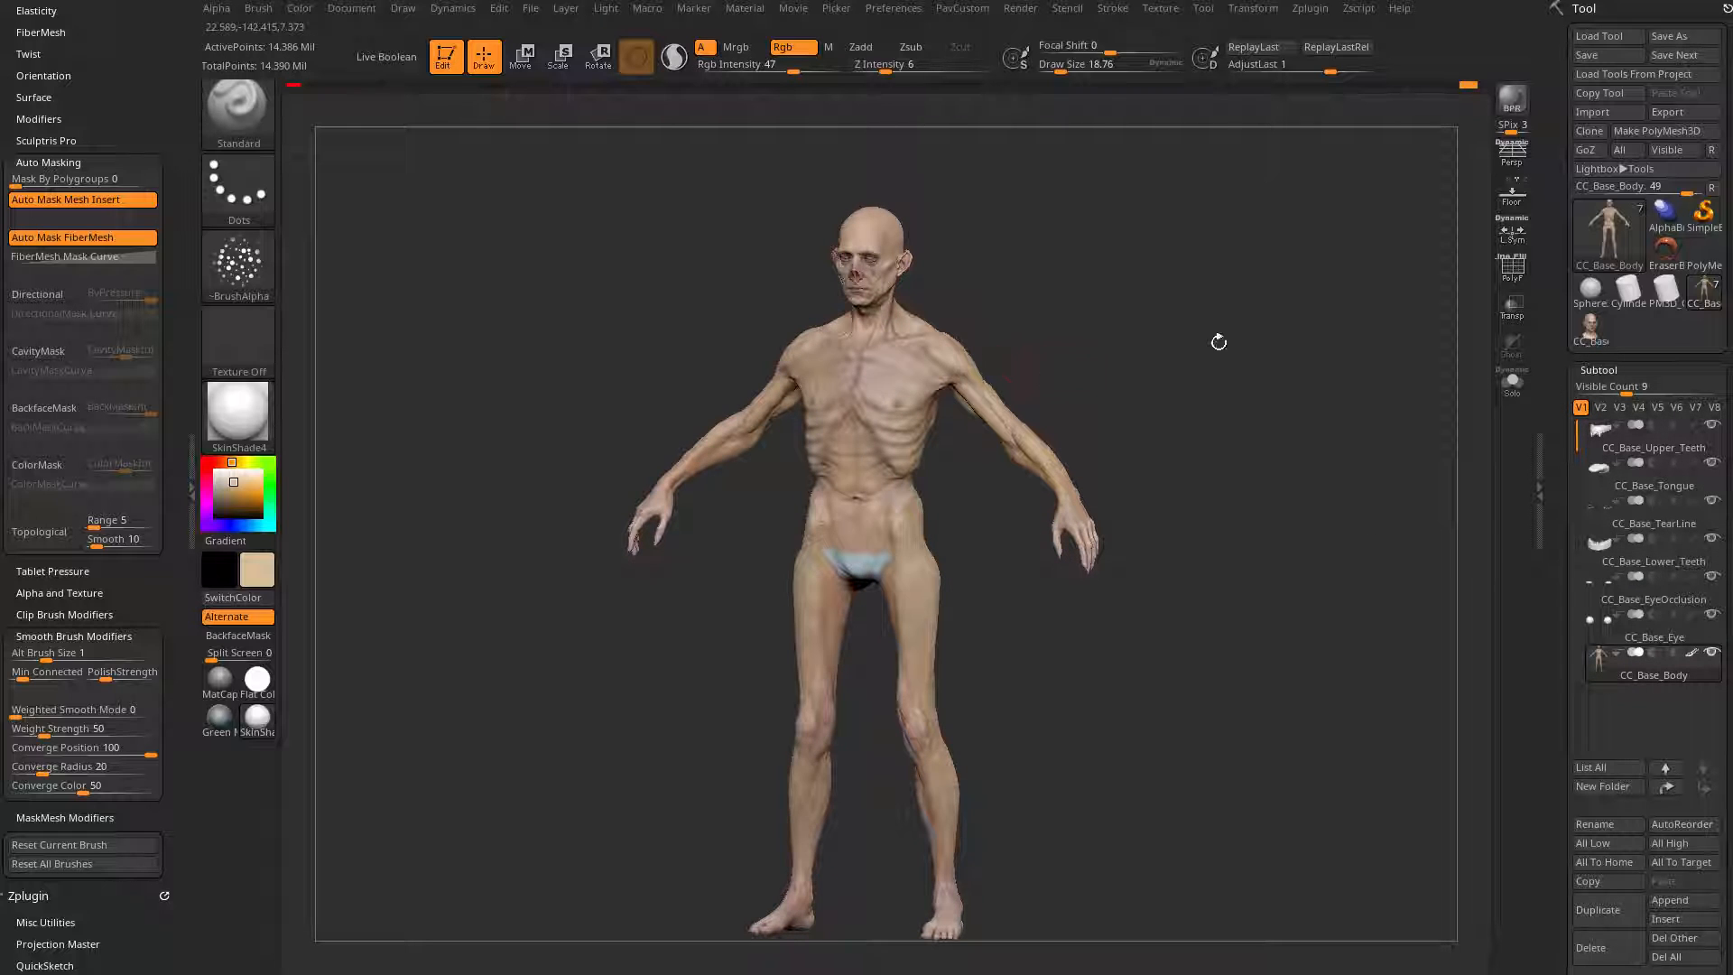
click(1620, 150)
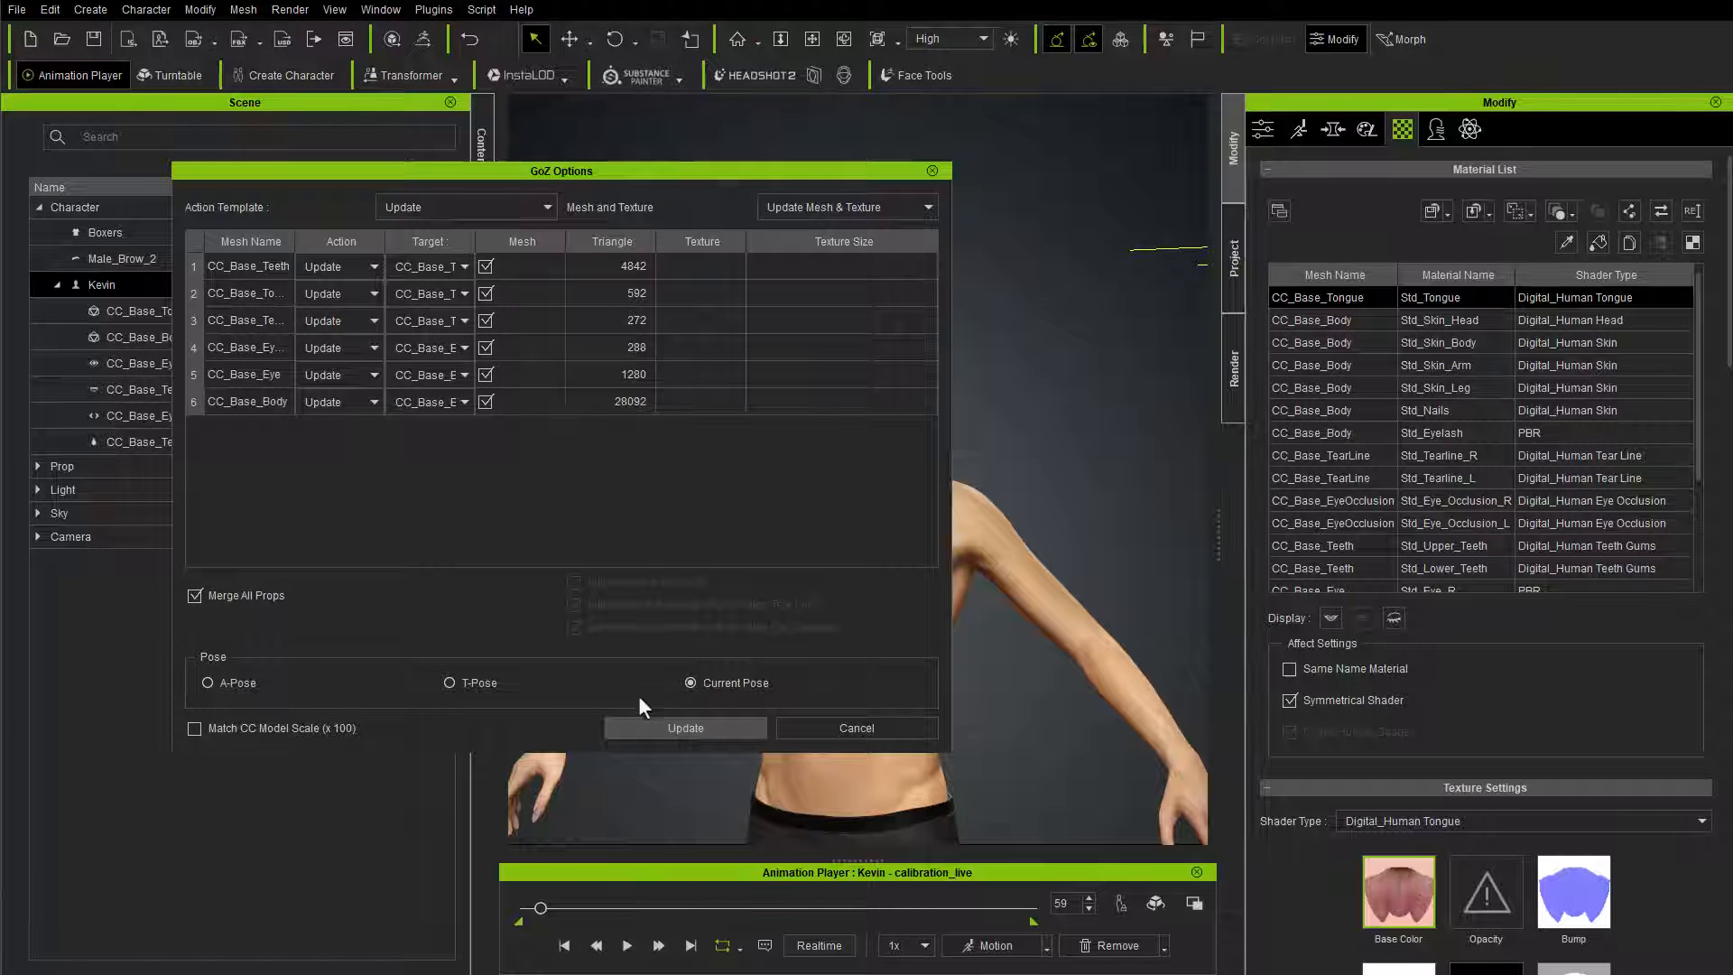
click(668, 726)
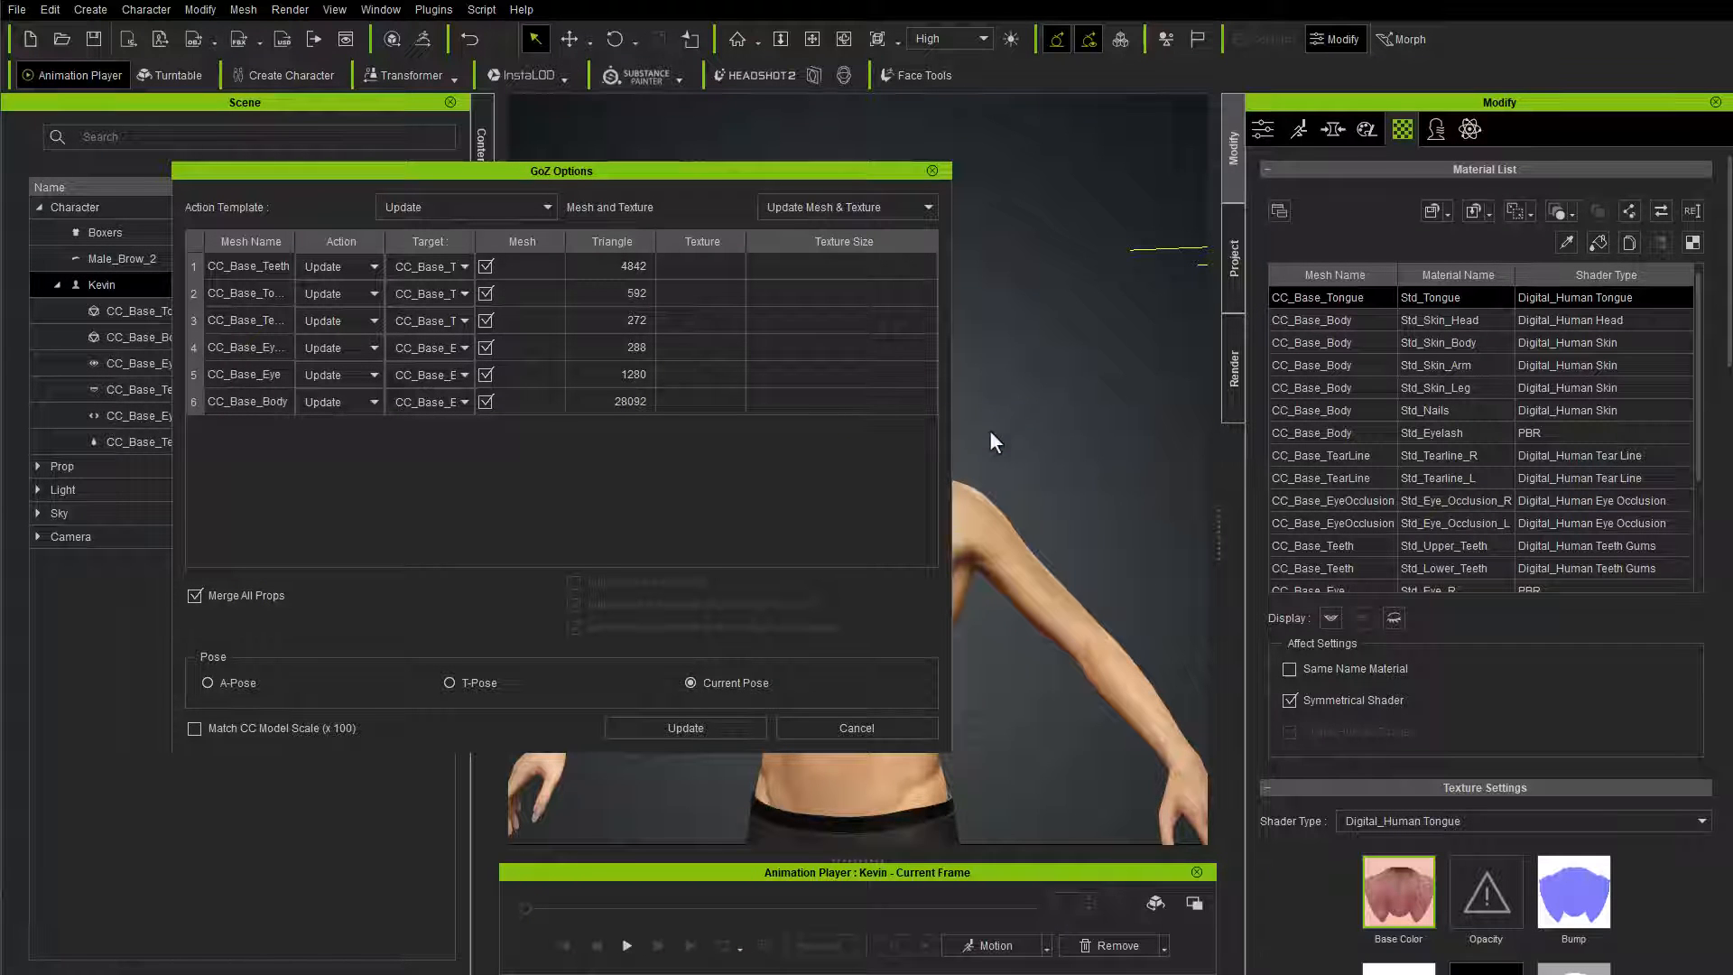
right_drag(1108, 518, 952, 418)
scroll(951, 417, up, 1)
middle_drag(949, 406, 951, 436)
right_drag(951, 439, 980, 503)
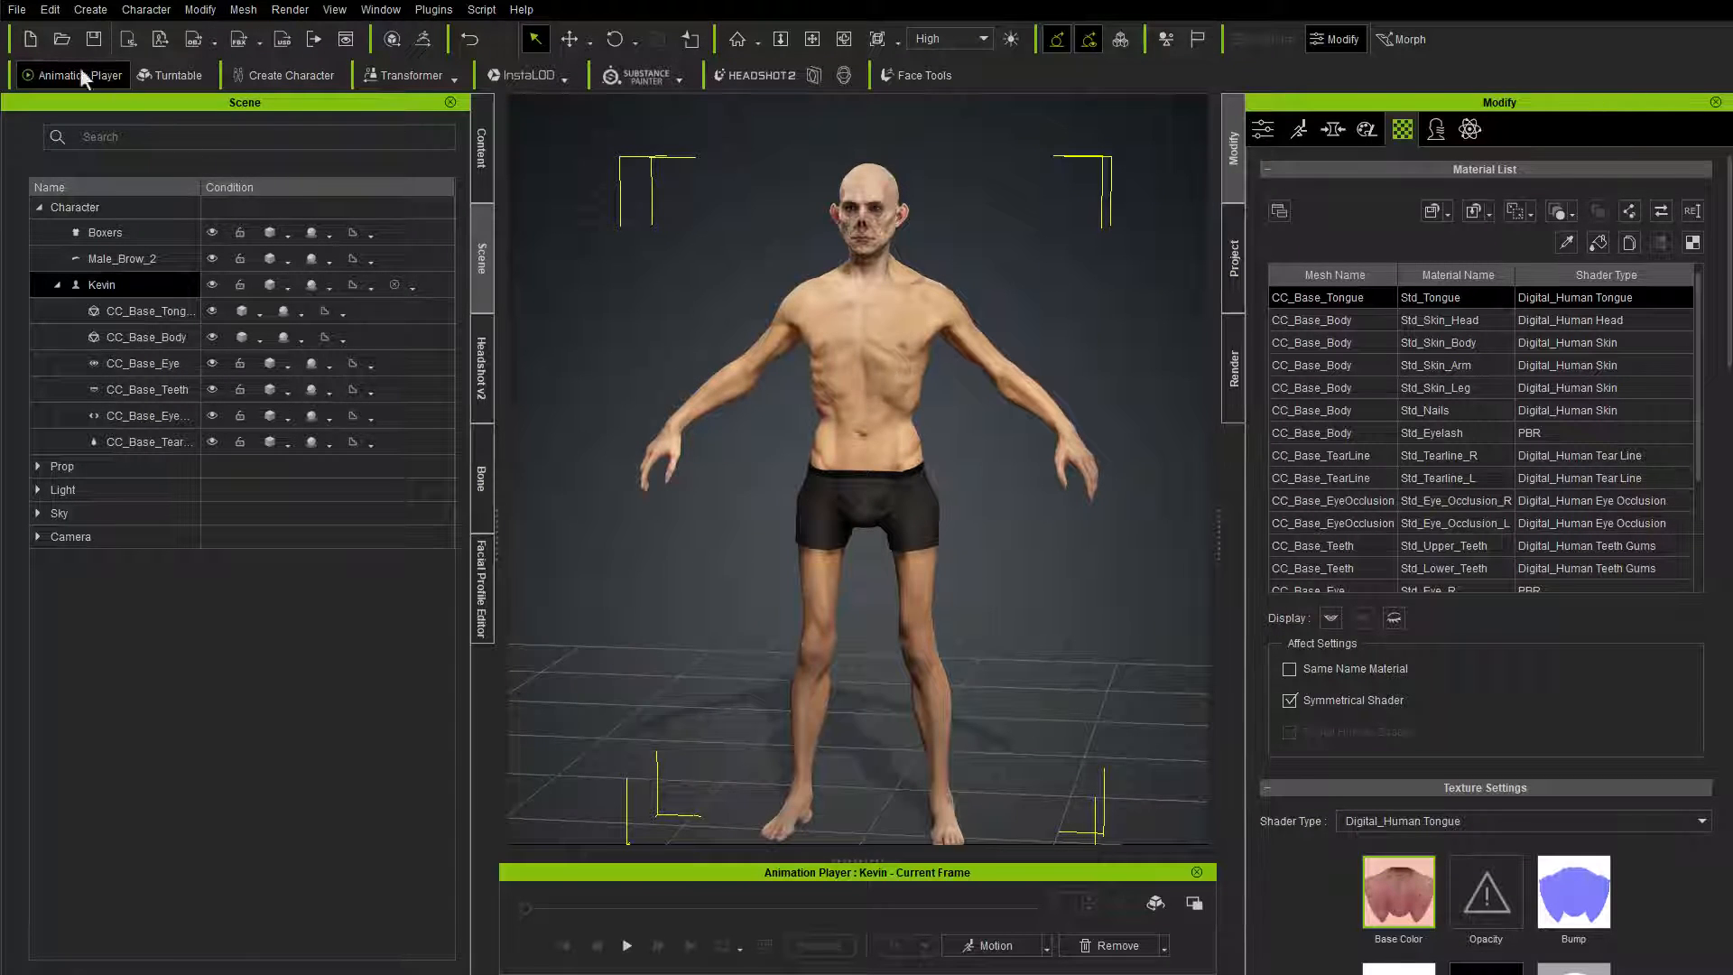
Step: Save the Character Creator project under the new name FaceToolsBody_002 on the Desktop
click(24, 16)
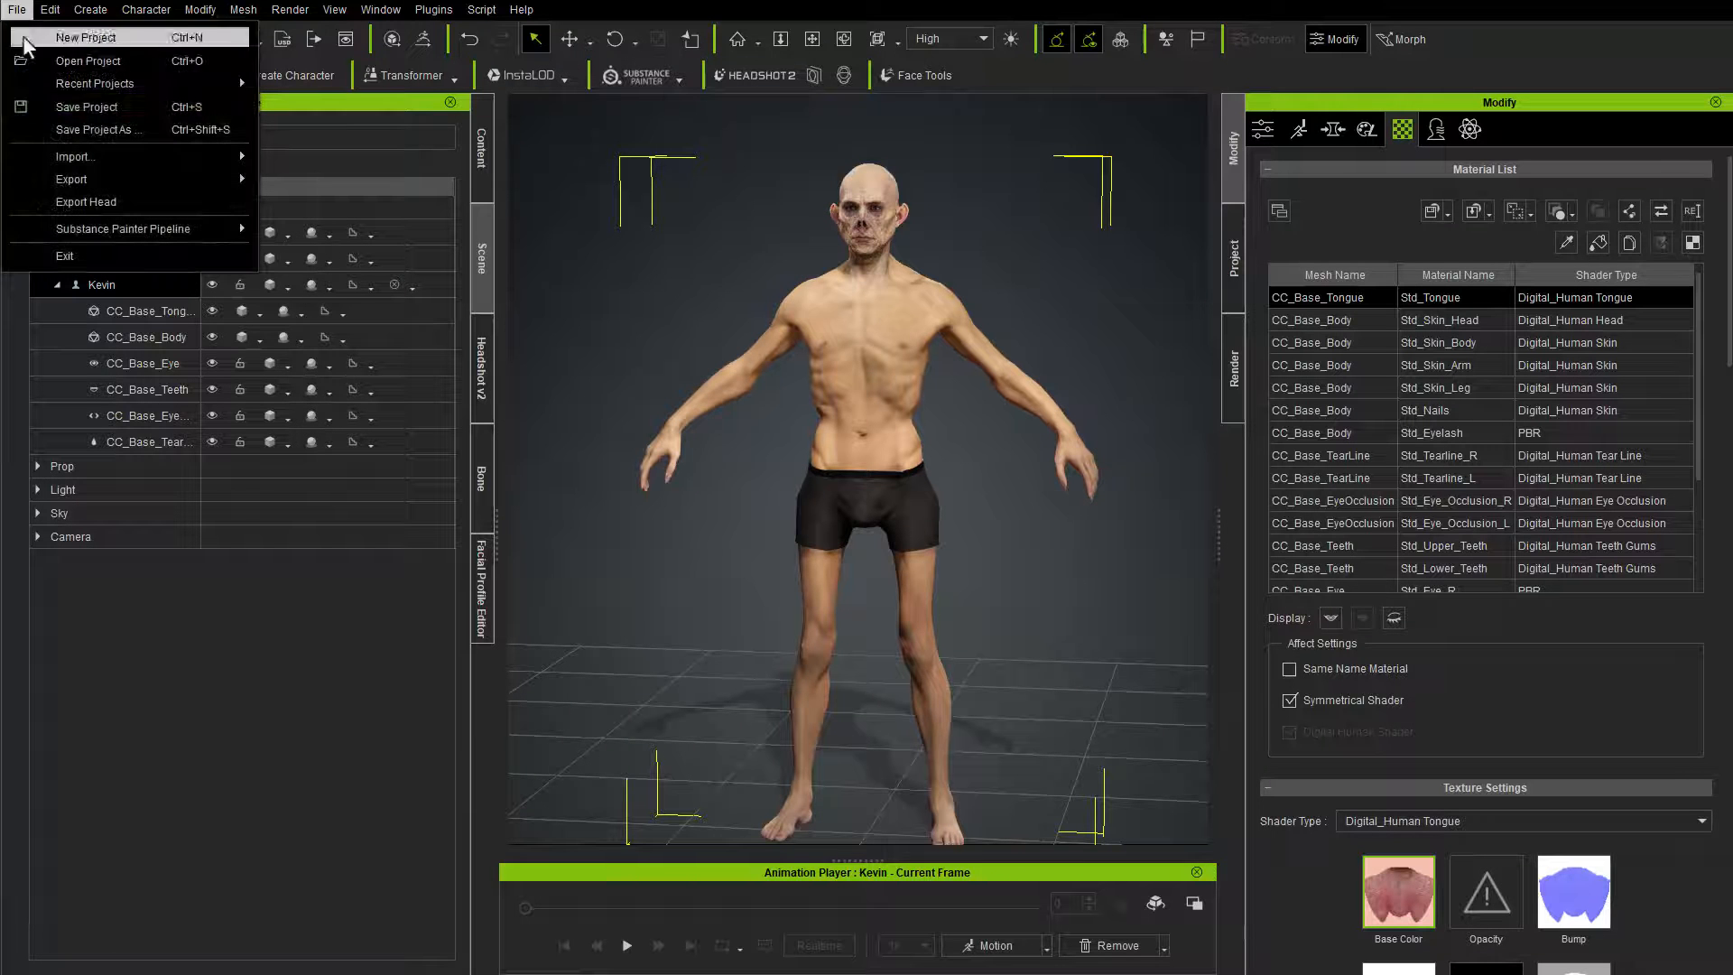
click(94, 128)
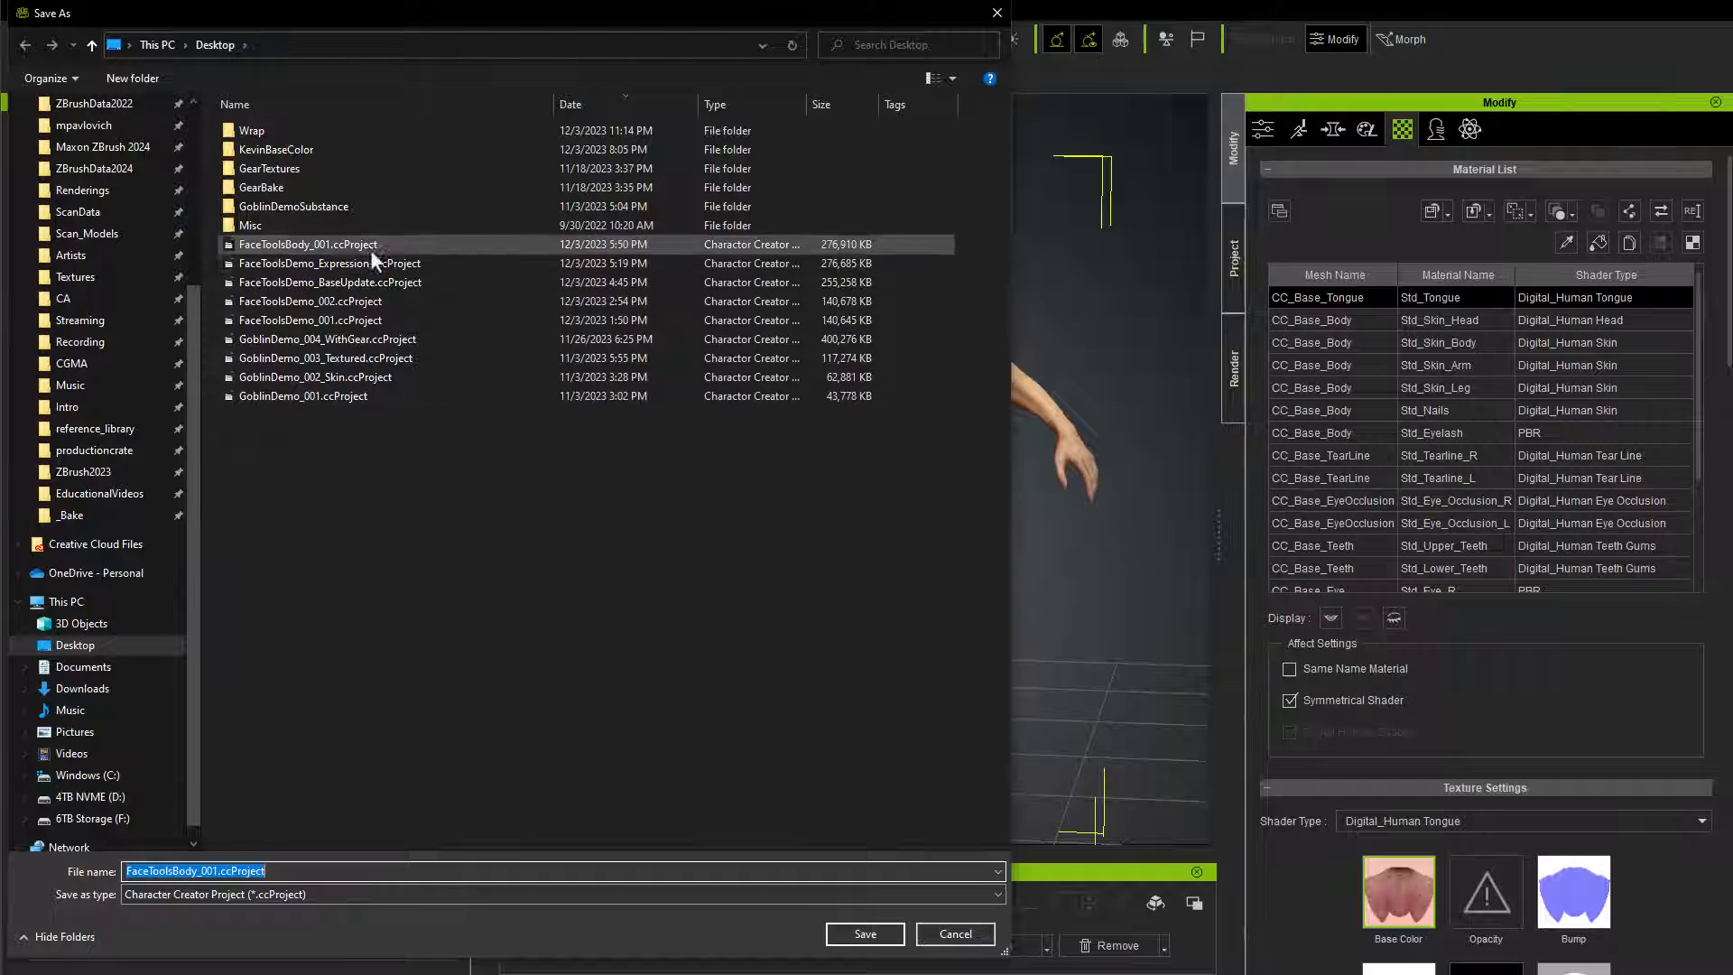
click(290, 245)
click(213, 871)
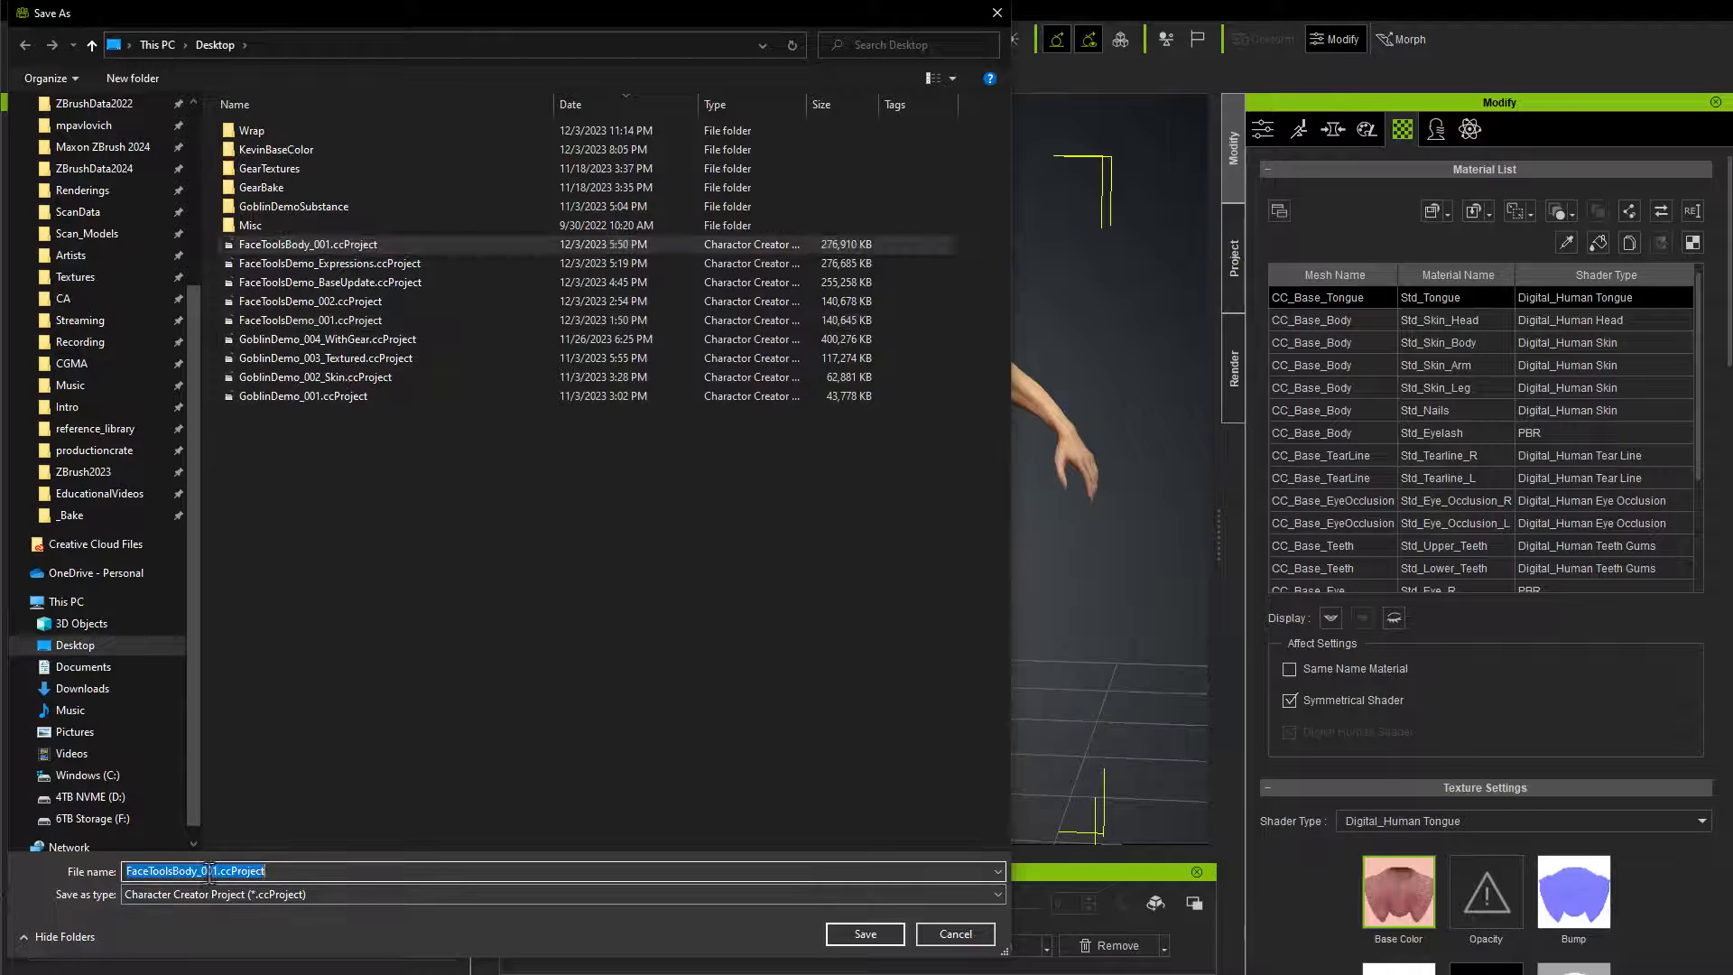
drag(213, 872, 460, 871)
text(2)
click(864, 933)
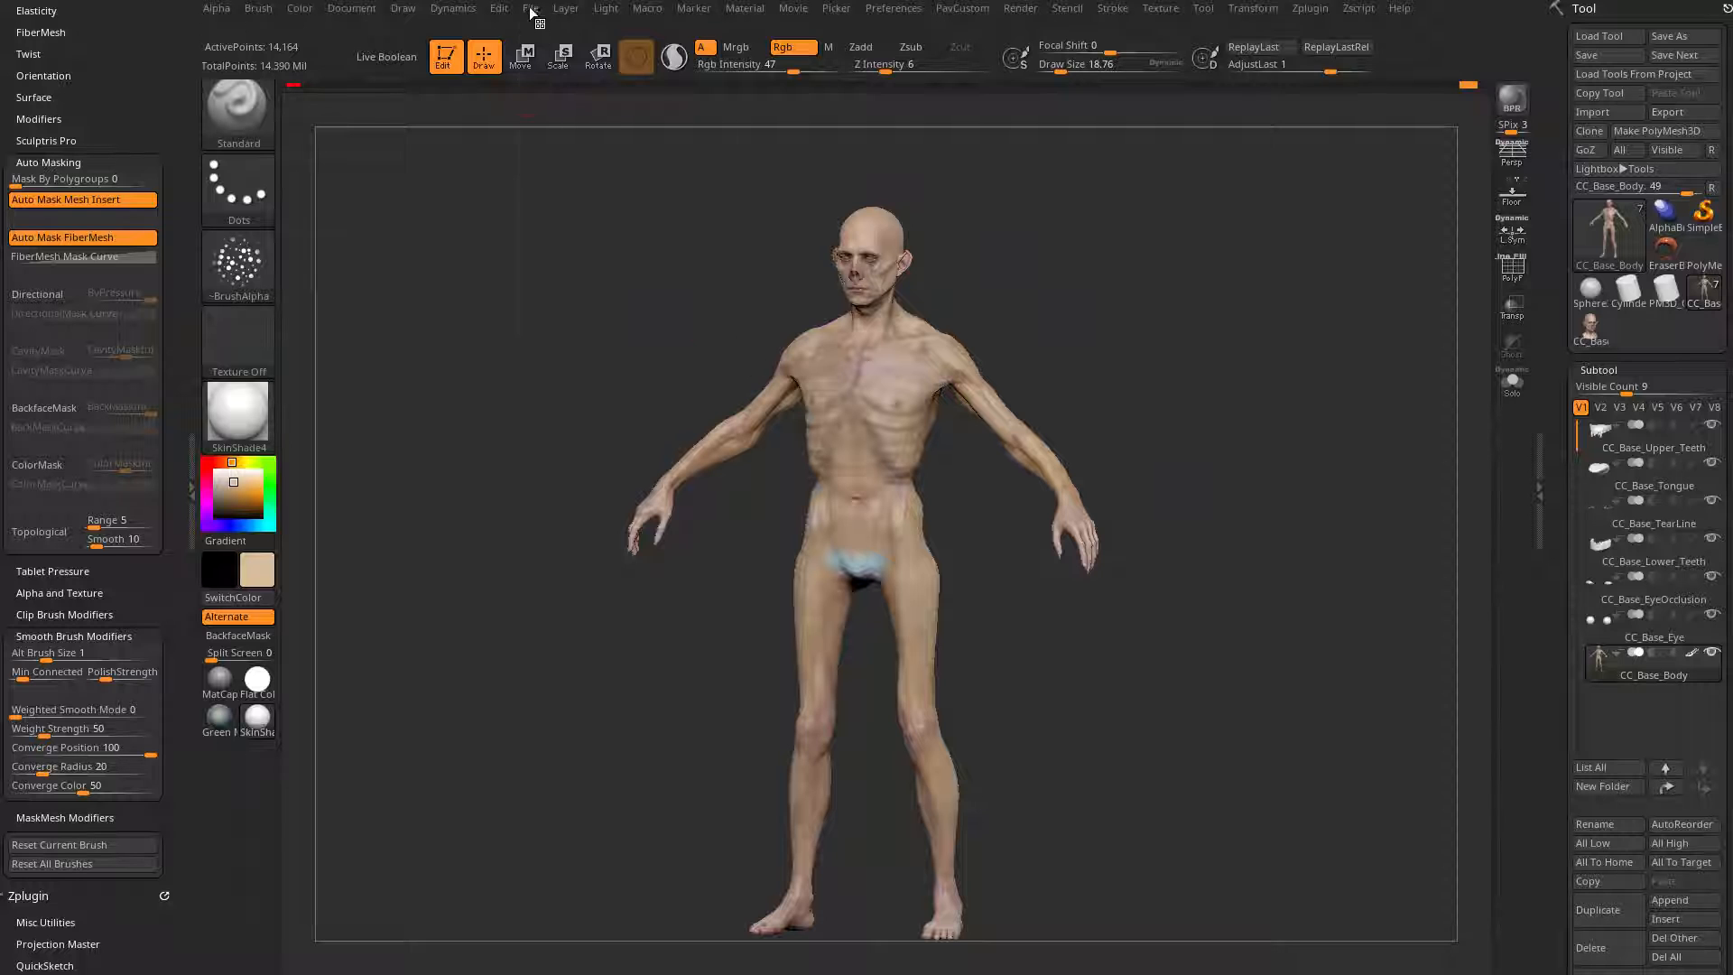
Step: Switch to ZBrush and save the project over FaceToolsBody_002.zpr on the Desktop
click(531, 10)
click(656, 39)
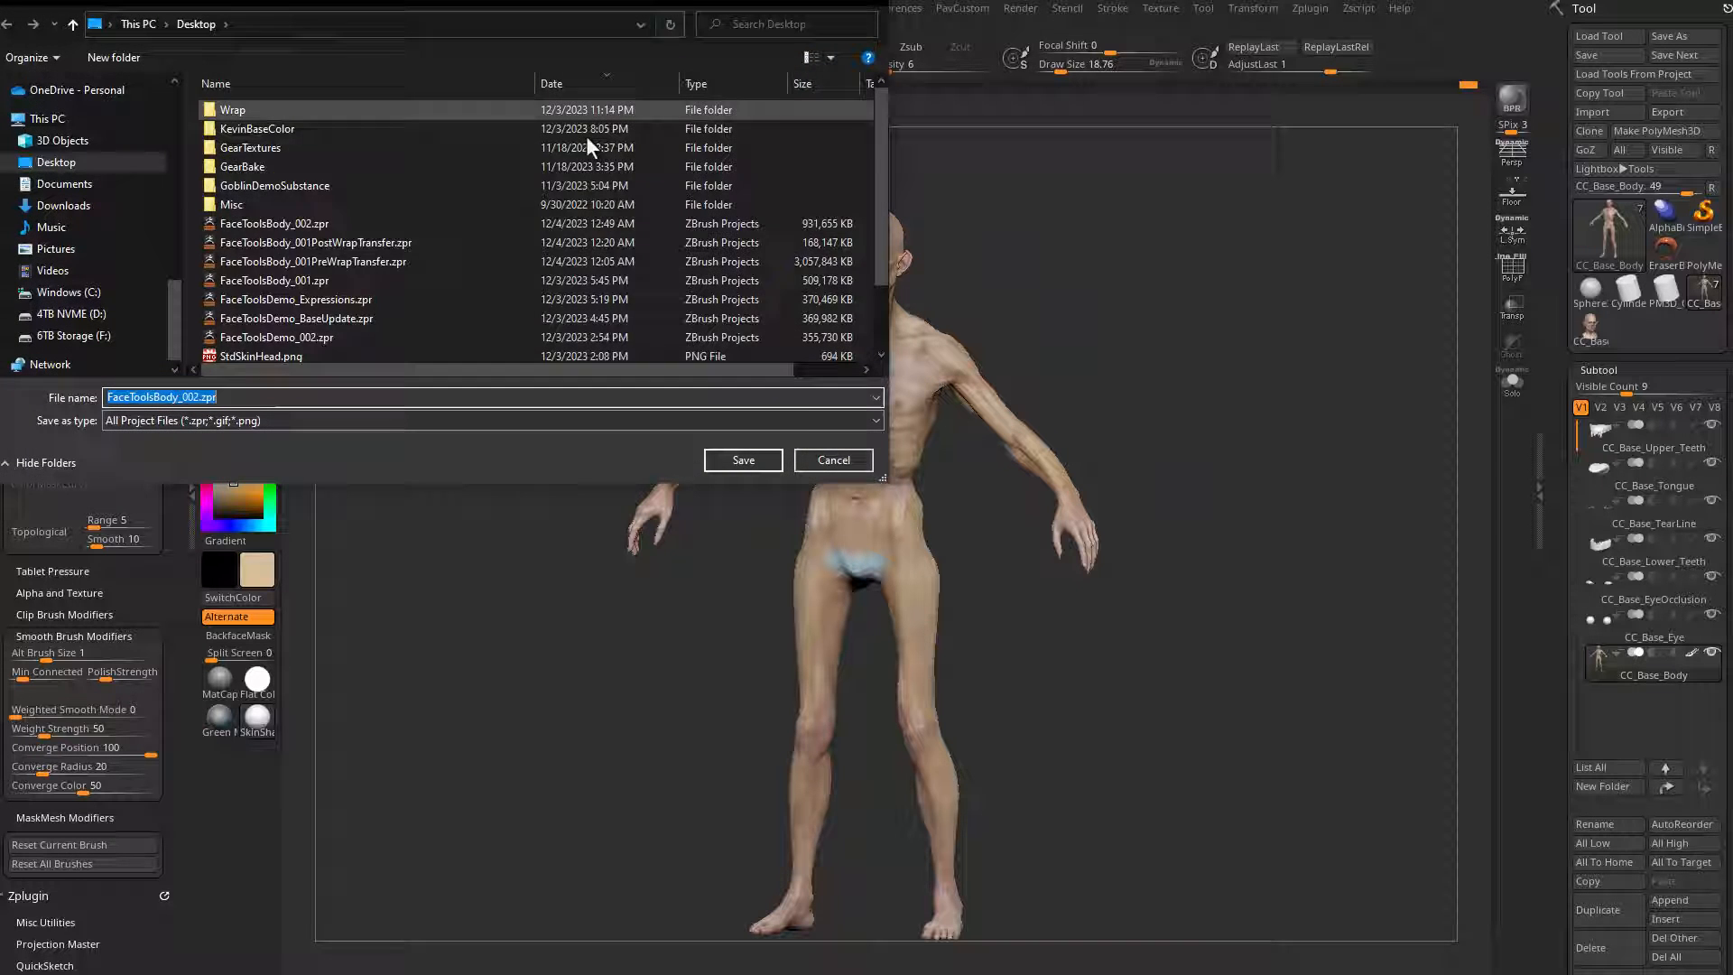
double_click(289, 223)
click(1047, 462)
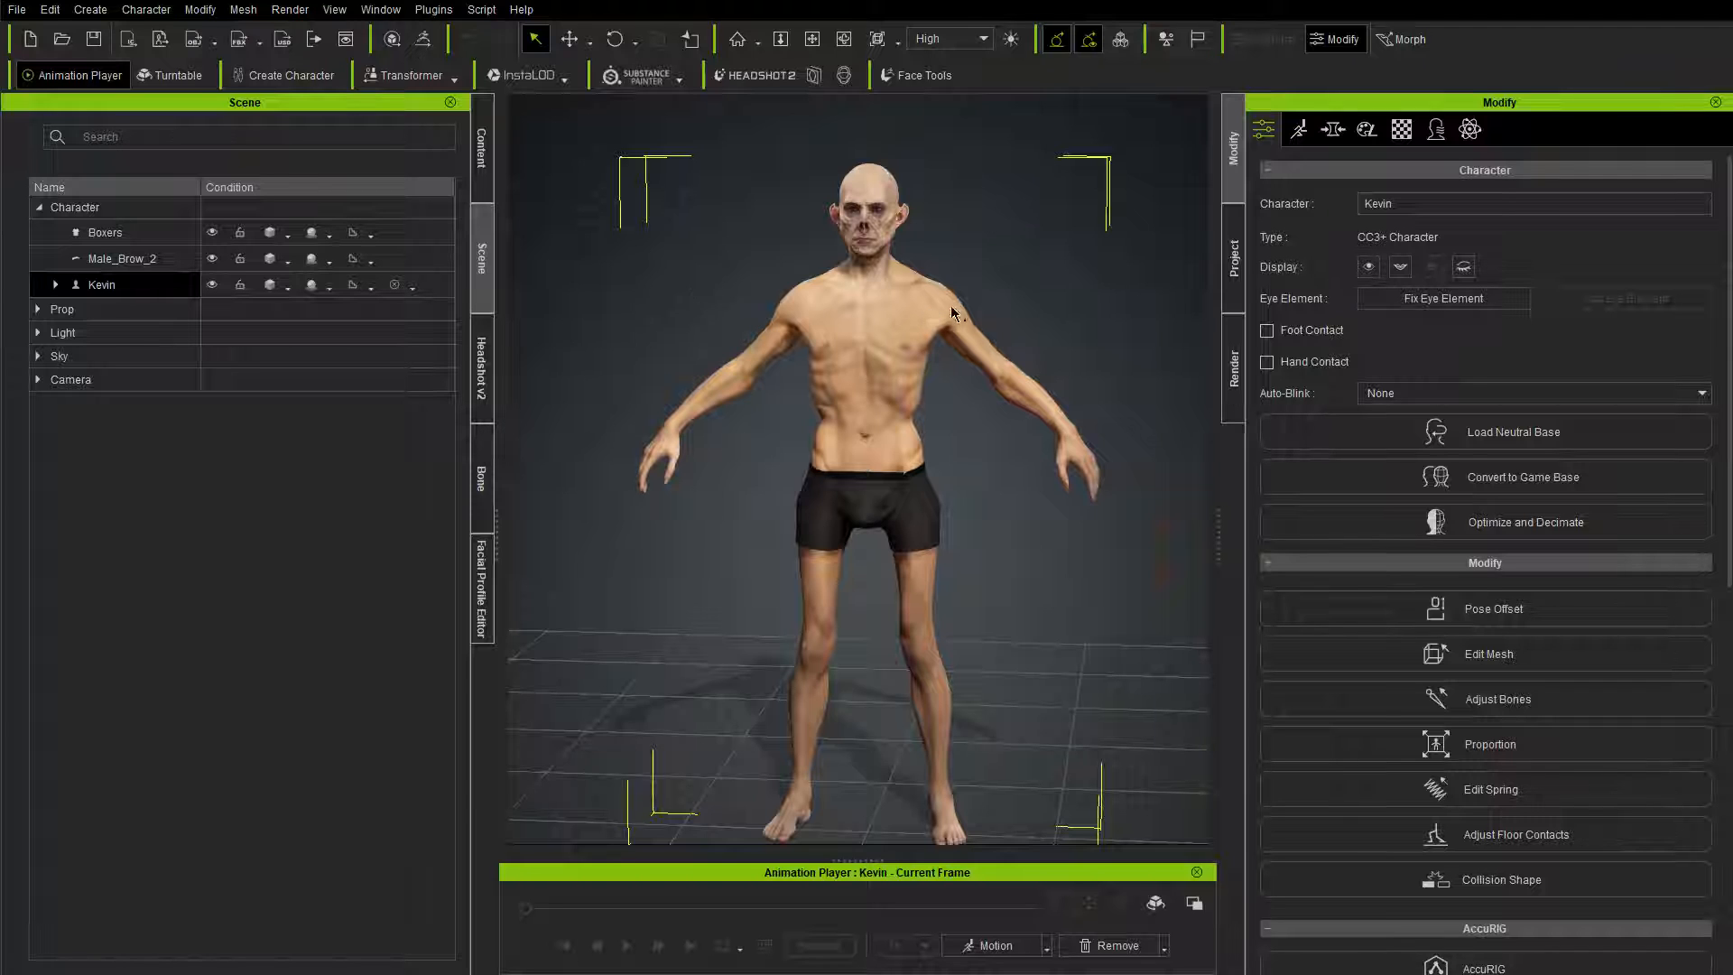
right_drag(950, 306, 1076, 323)
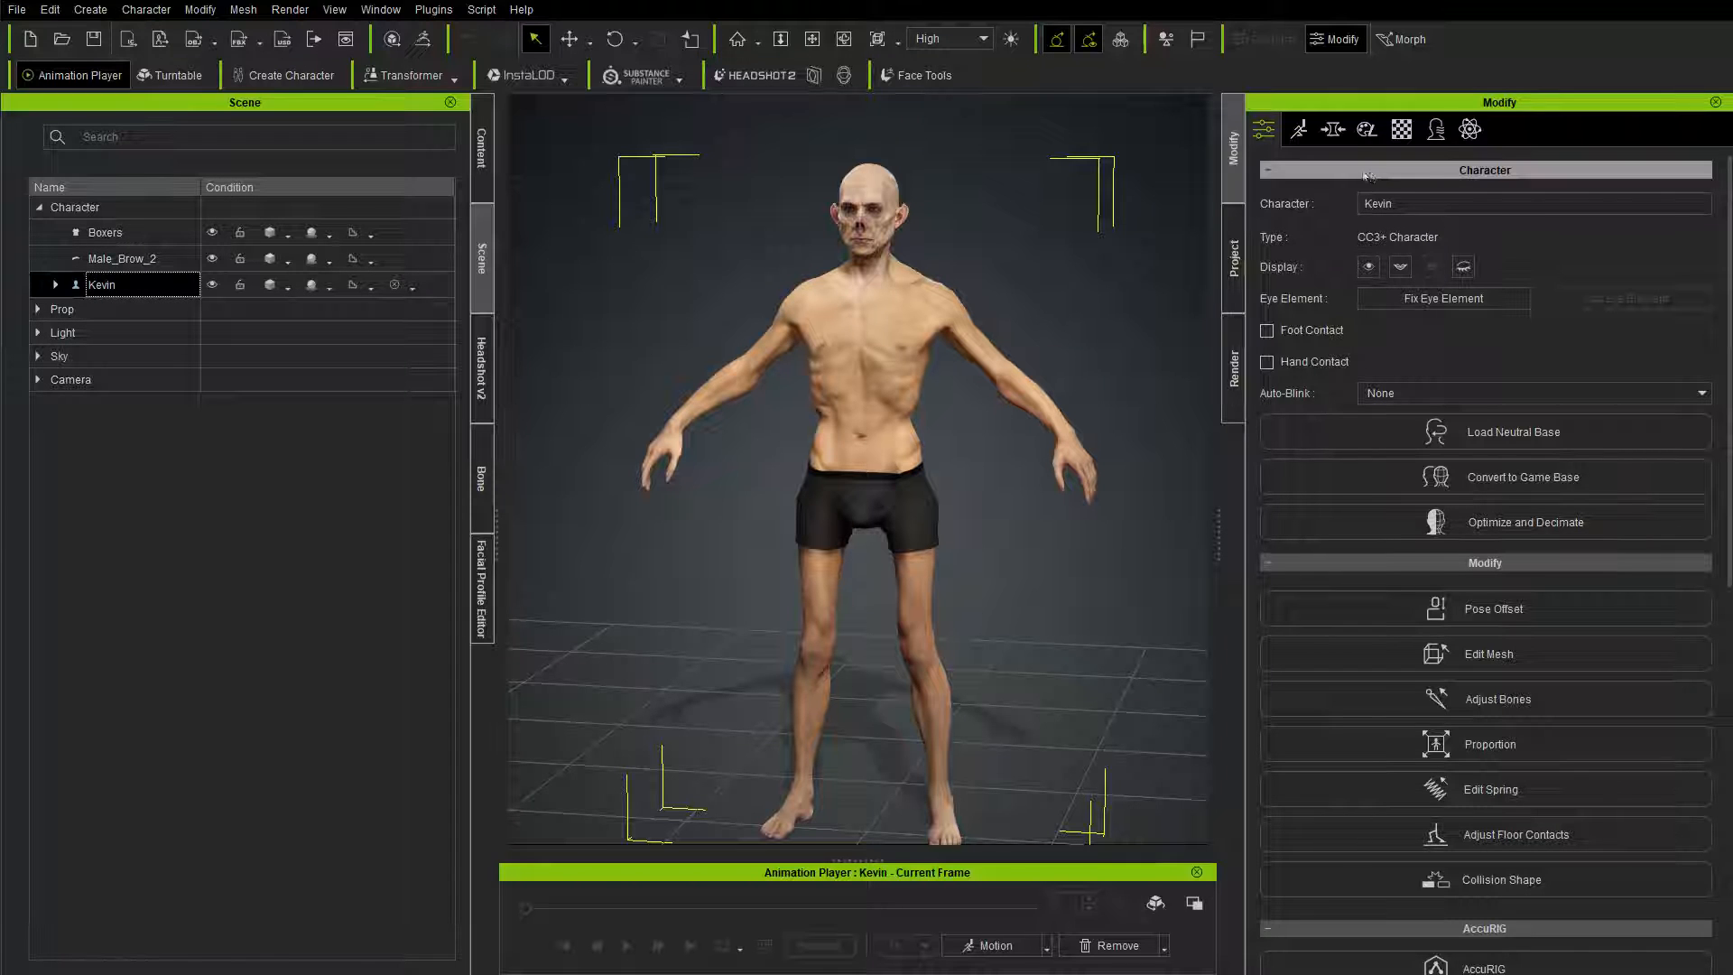
Step: Set the character's Jaw_Open facial value to 50 in Edit Facial
click(1298, 129)
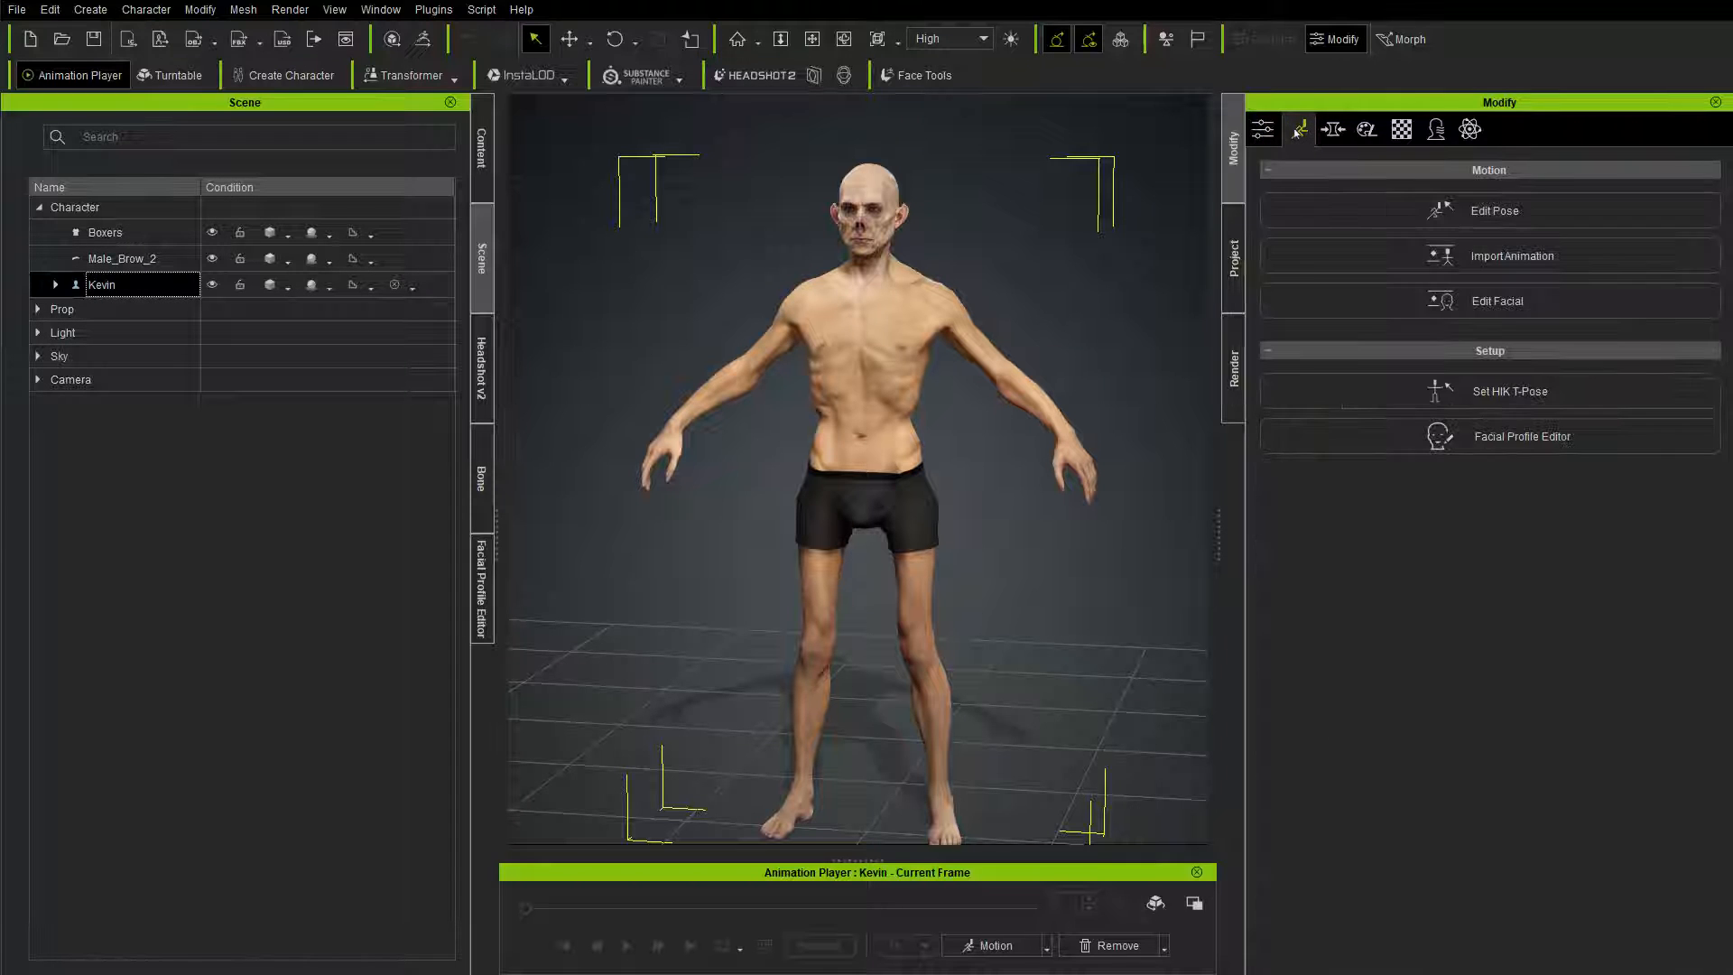
click(1485, 302)
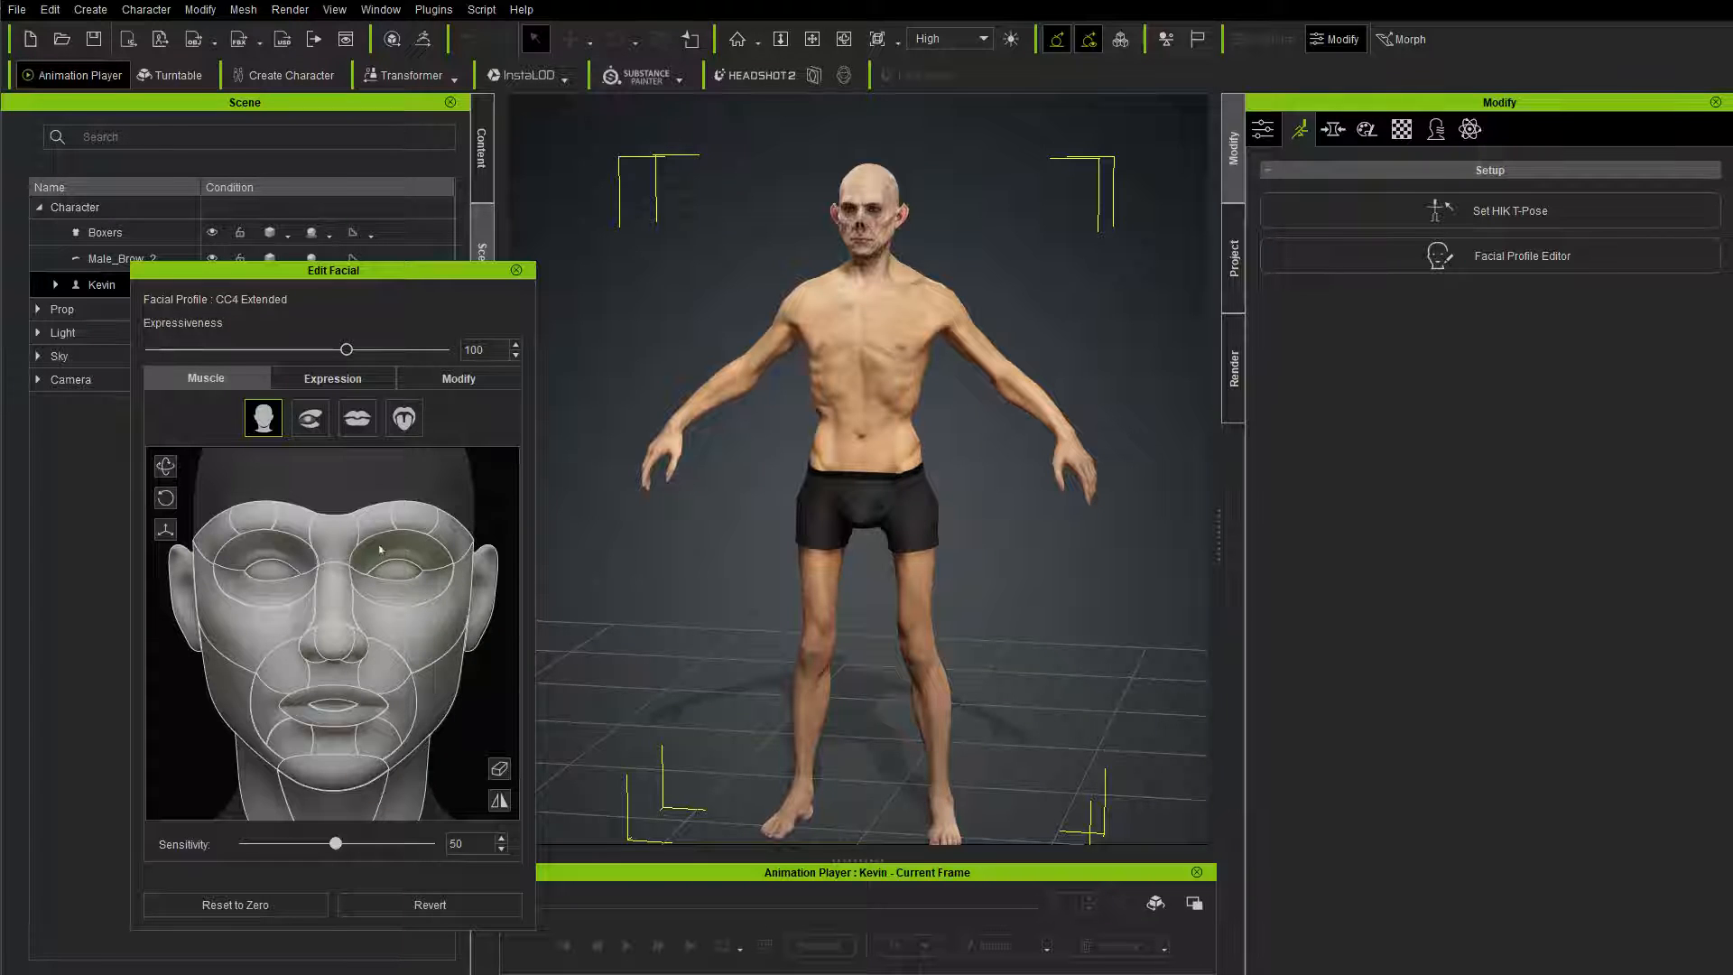
click(459, 379)
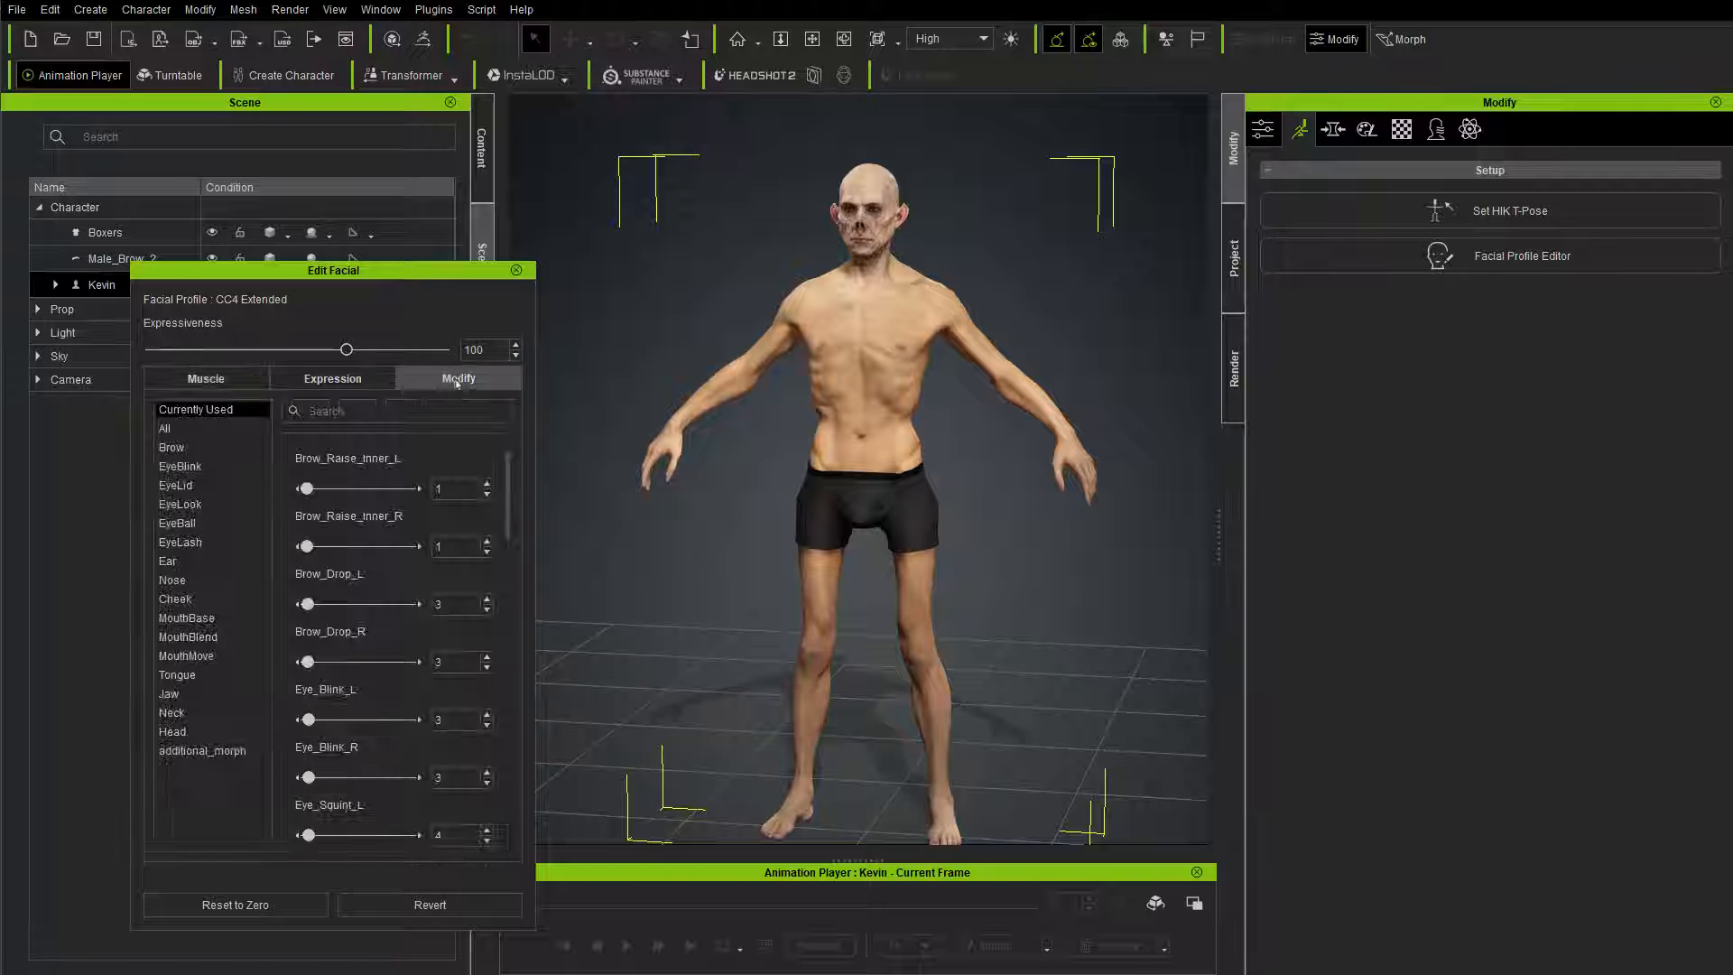
click(169, 693)
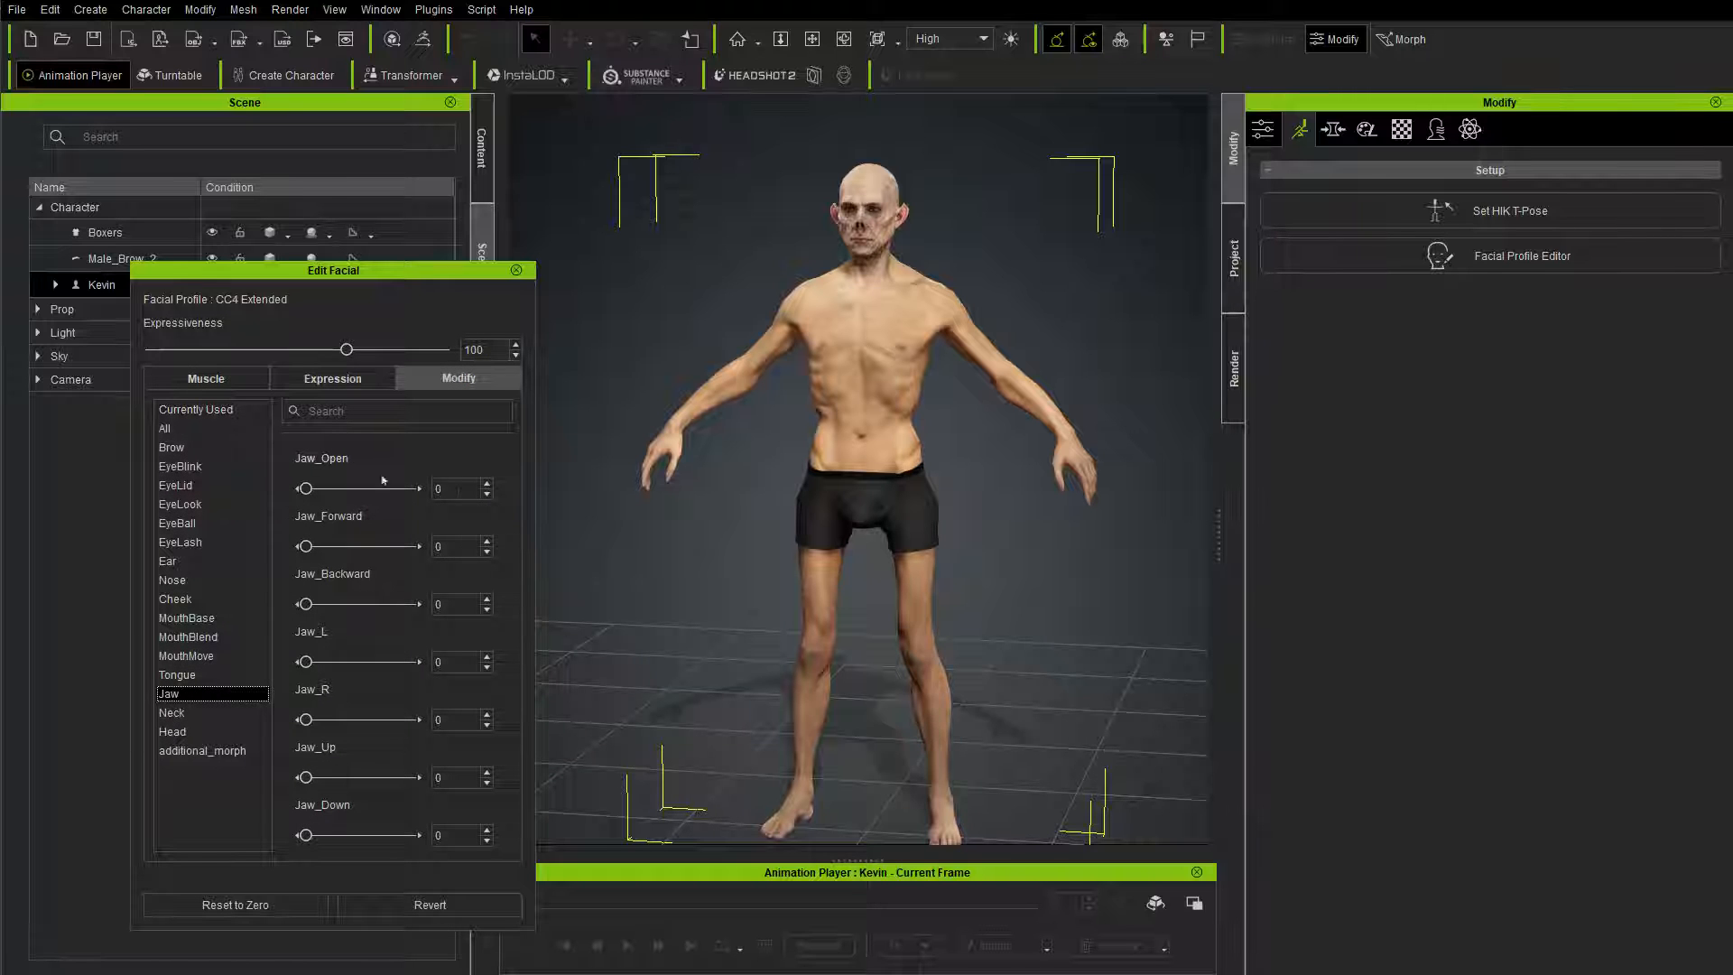
text(50)
key(Return)
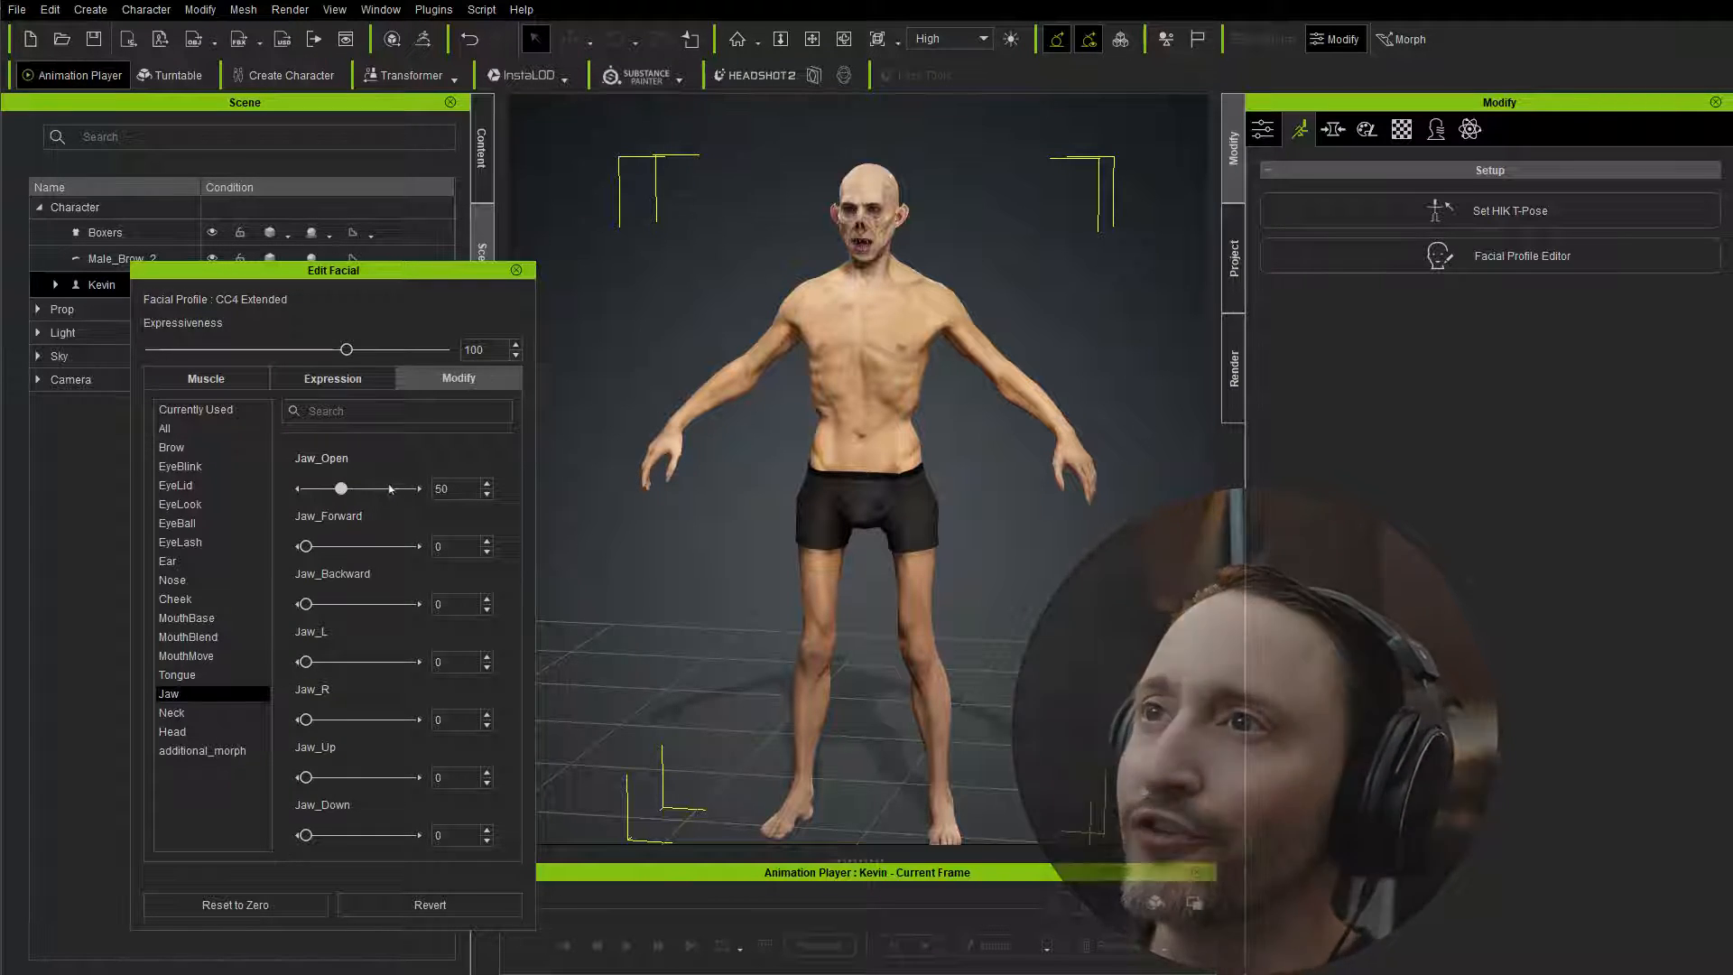
click(516, 270)
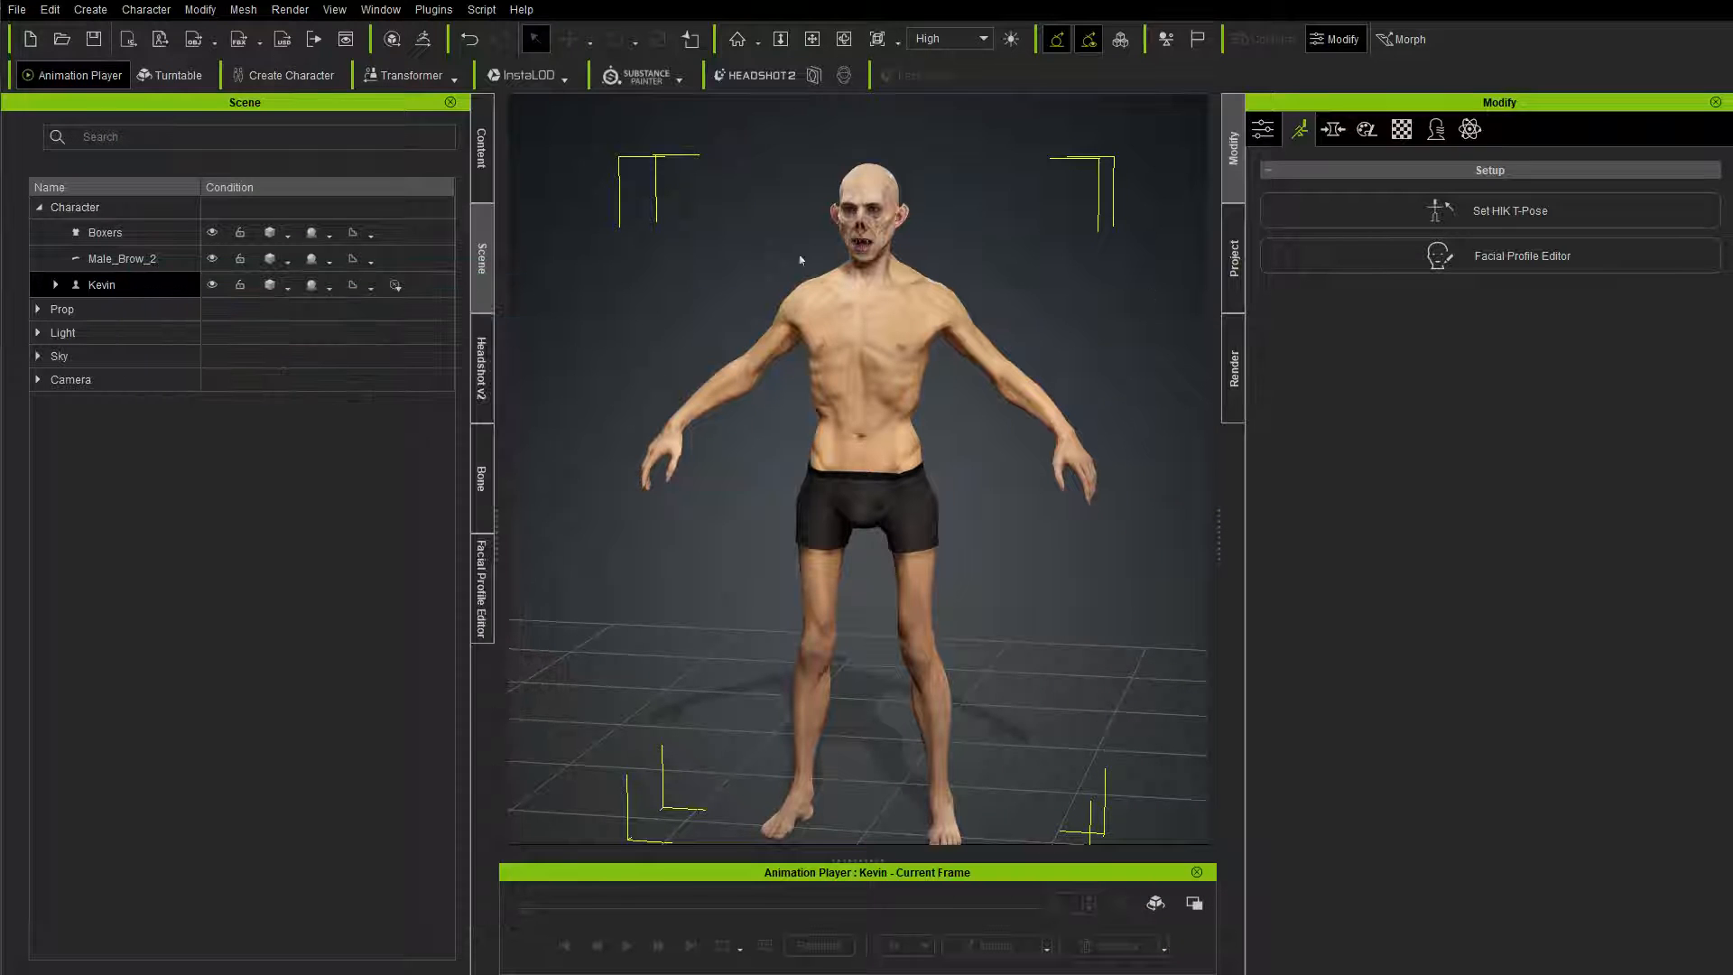
Step: Send all of the character's base meshes to ZBrush with GoZ, using the Relink template and the A-Pose
right_drag(994, 278, 896, 295)
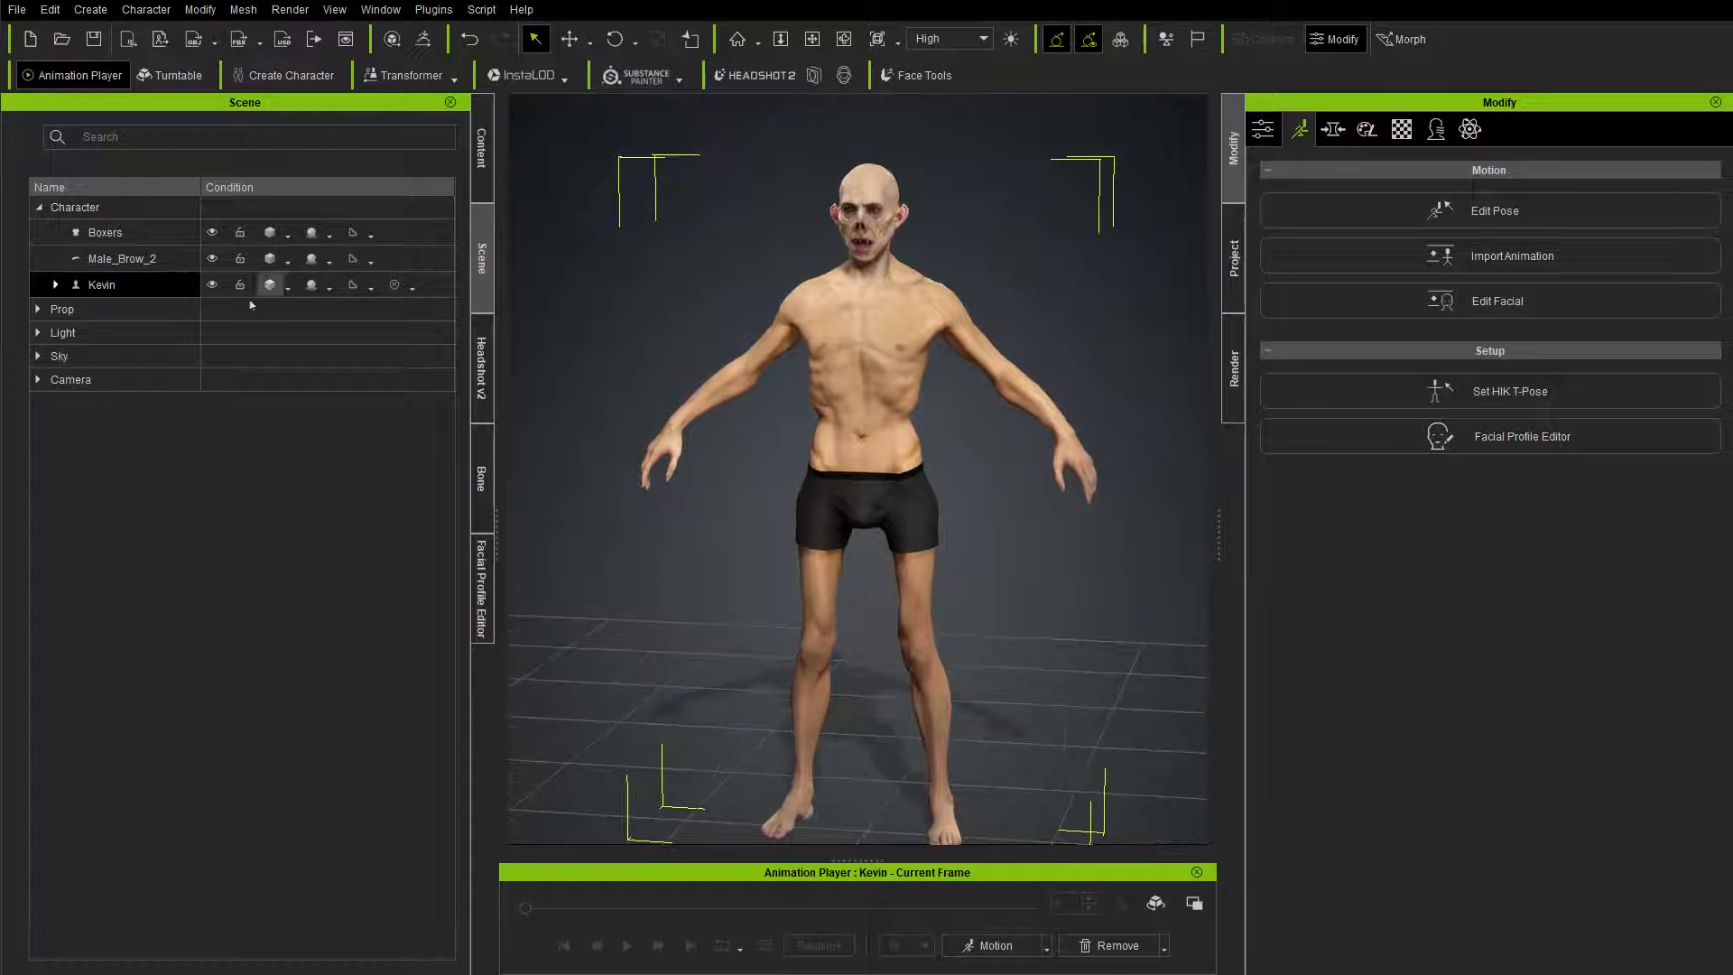
click(55, 284)
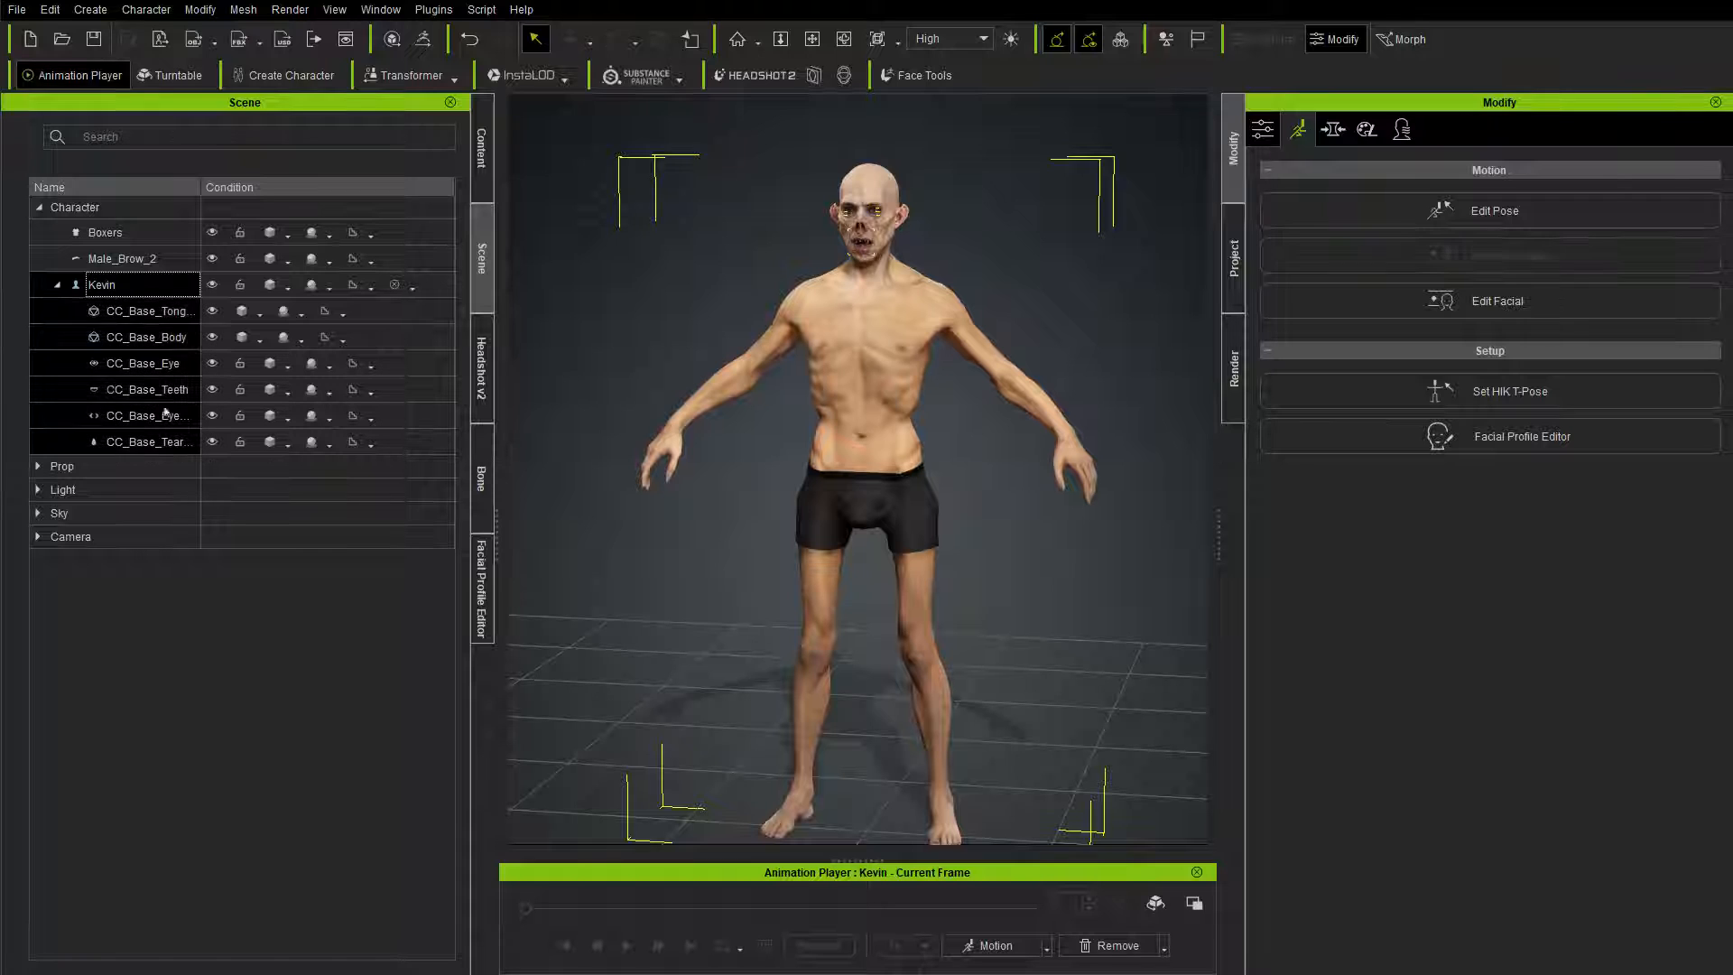
click(422, 39)
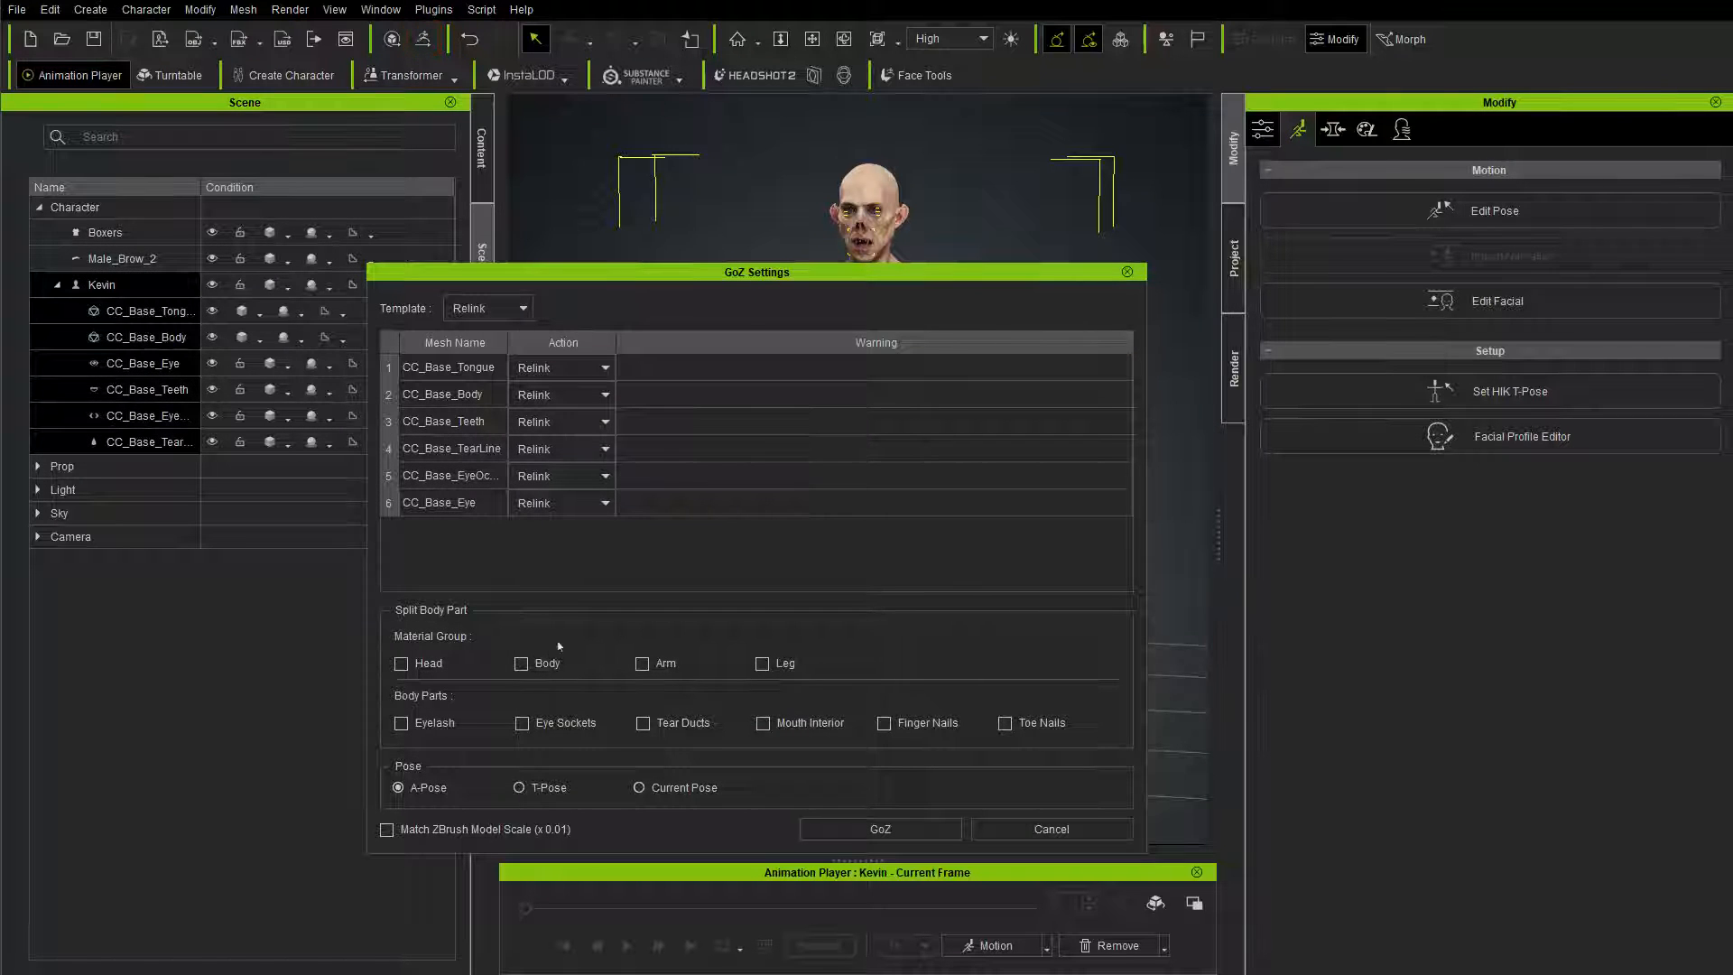
click(880, 828)
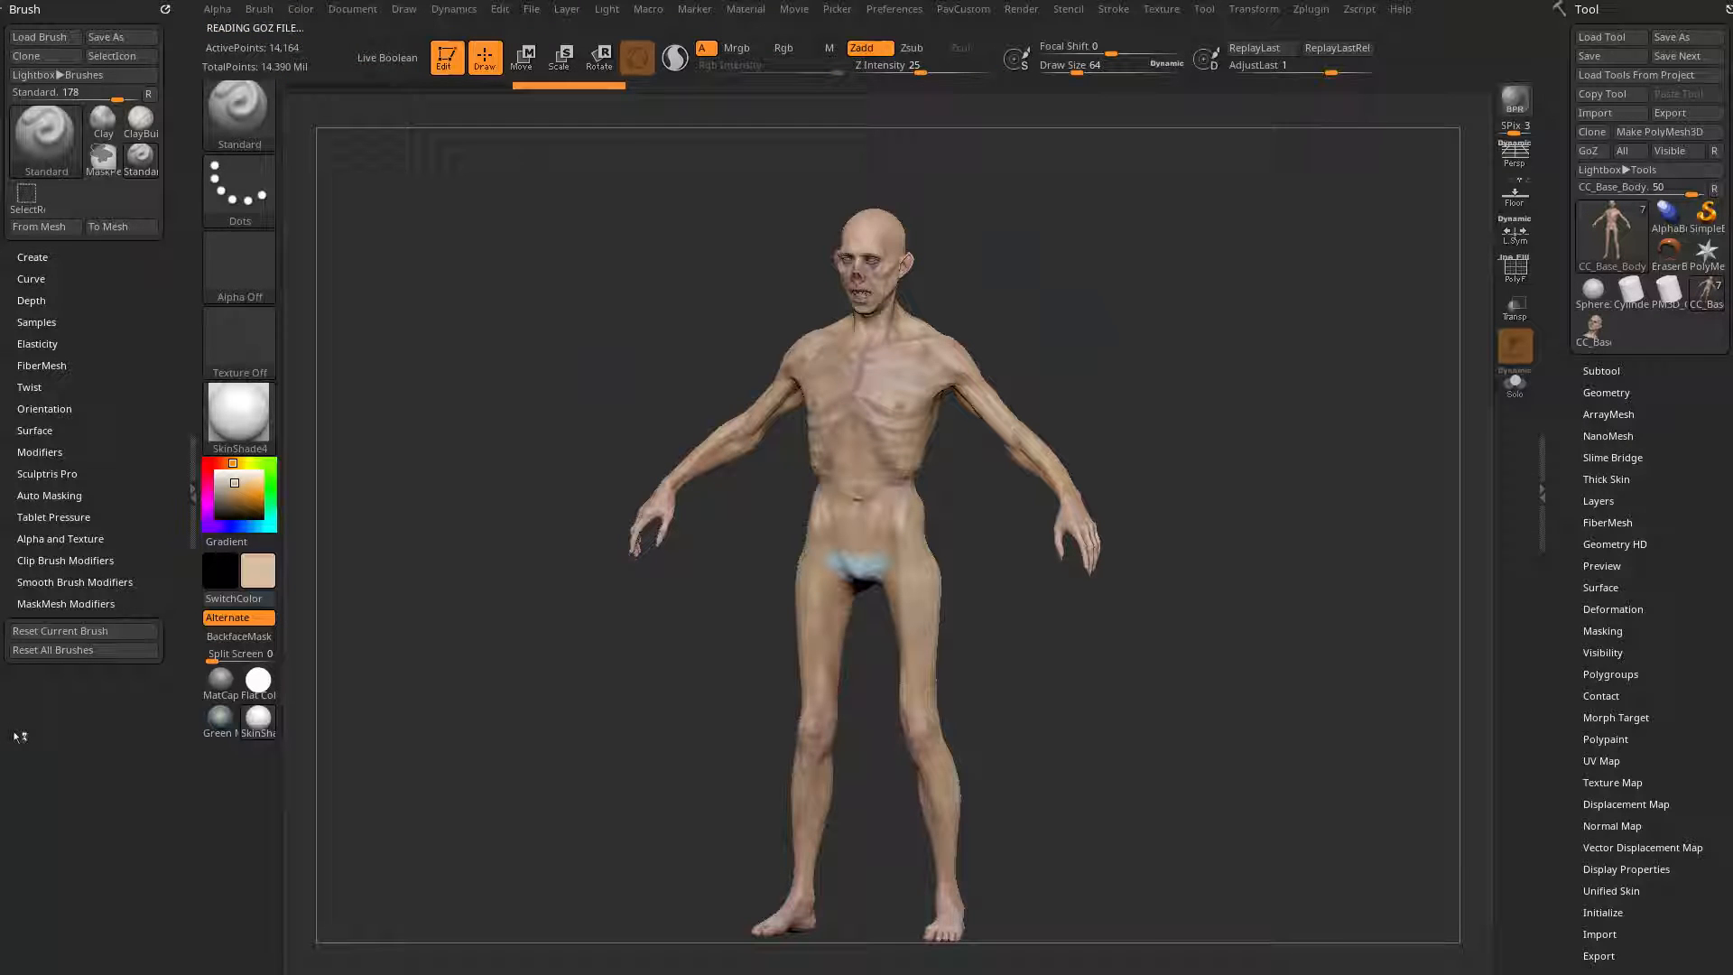
Step: Raise the updated CC_Base_Body subtool to subdivision level 6
mouse_move(971, 290)
mouse_down()
mouse_move(1113, 282)
mouse_move(1257, 322)
mouse_move(1122, 355)
mouse_move(1312, 252)
mouse_move(1342, 553)
mouse_move(1316, 556)
mouse_up()
alt+drag(1299, 371, 1292, 341)
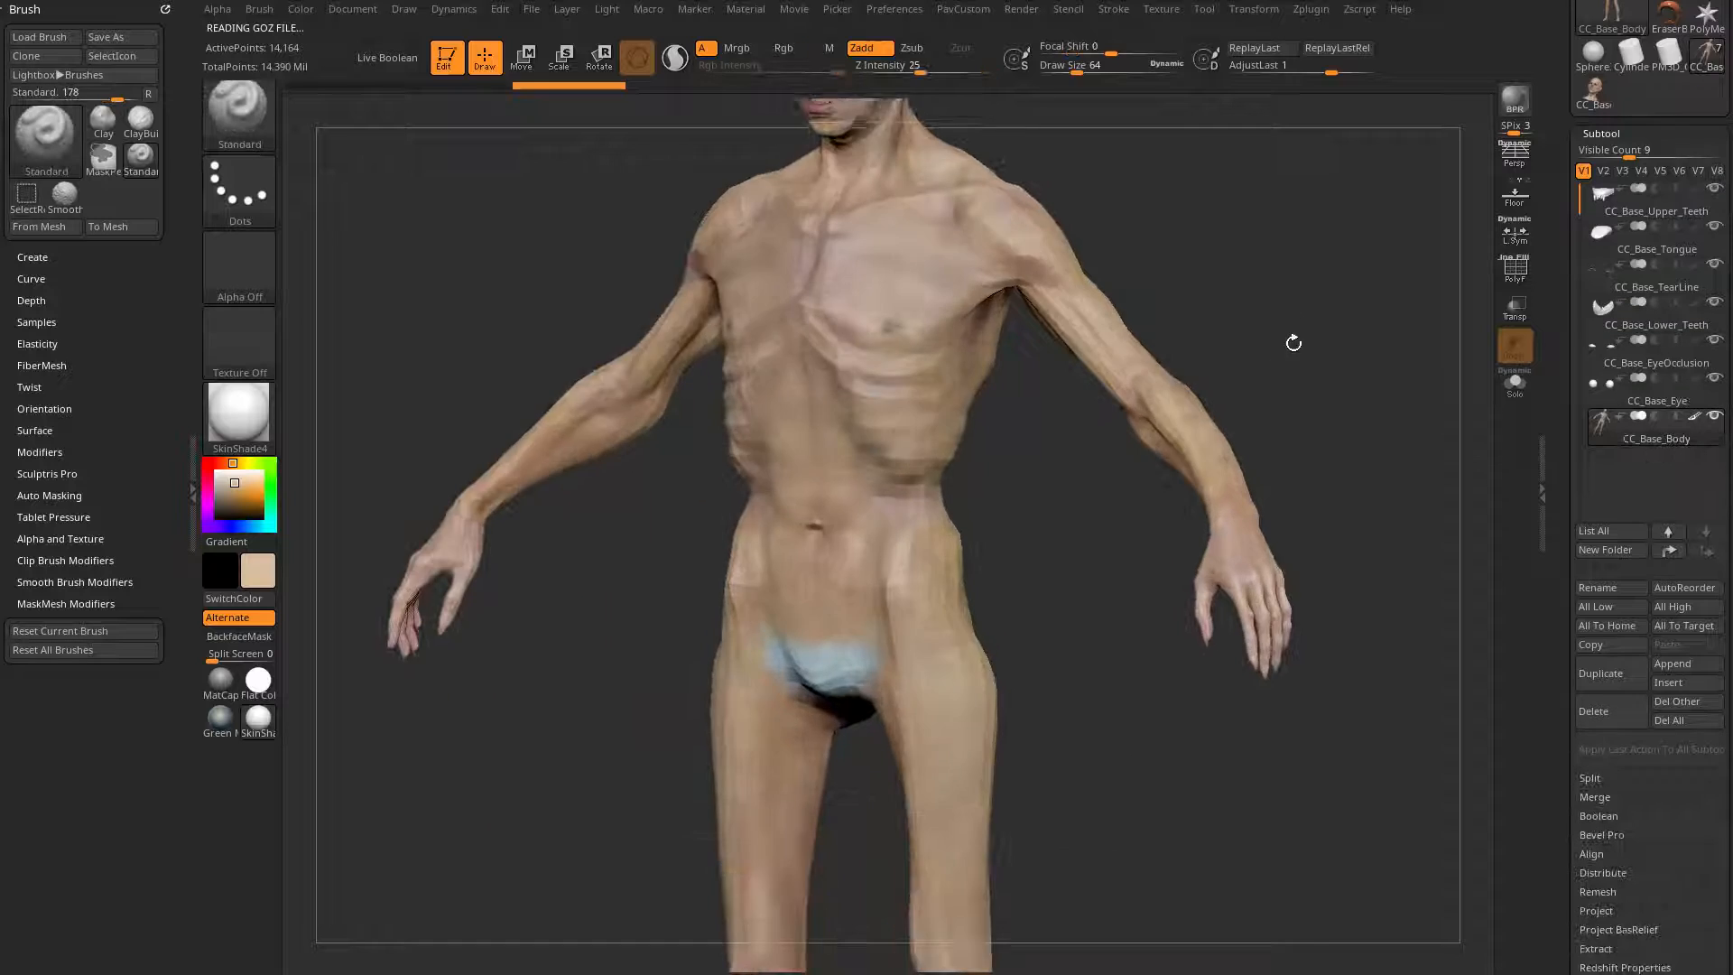
alt+drag(758, 198, 739, 495)
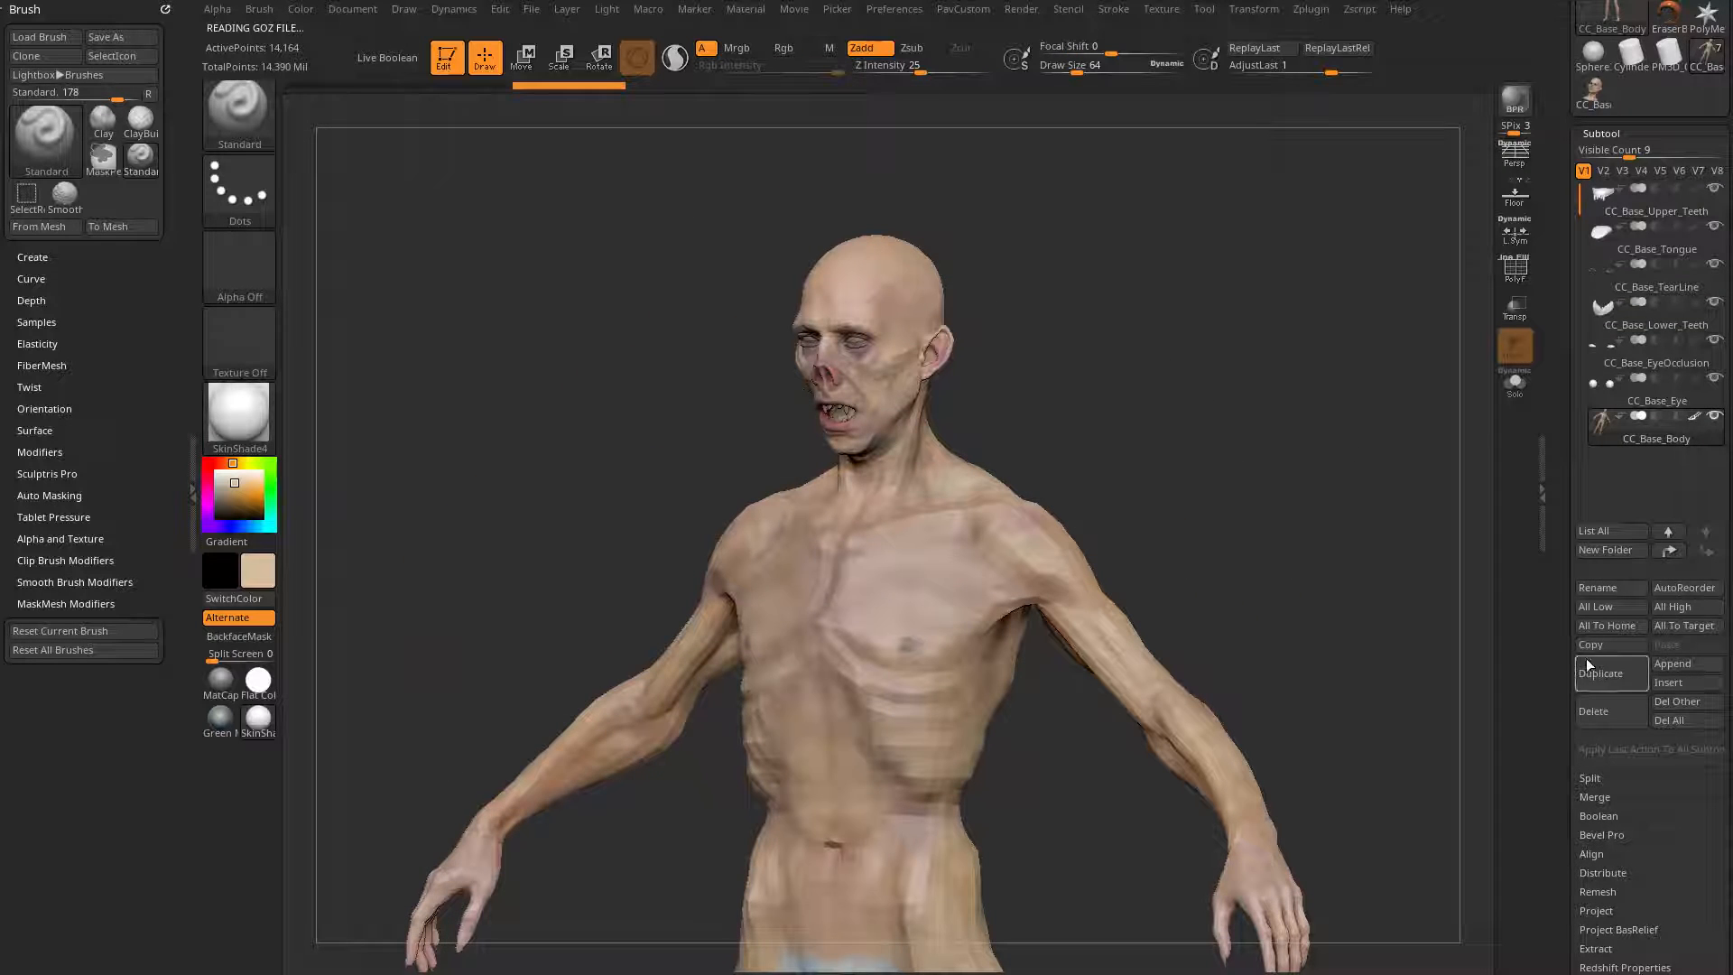
scroll(1607, 531, down, 5)
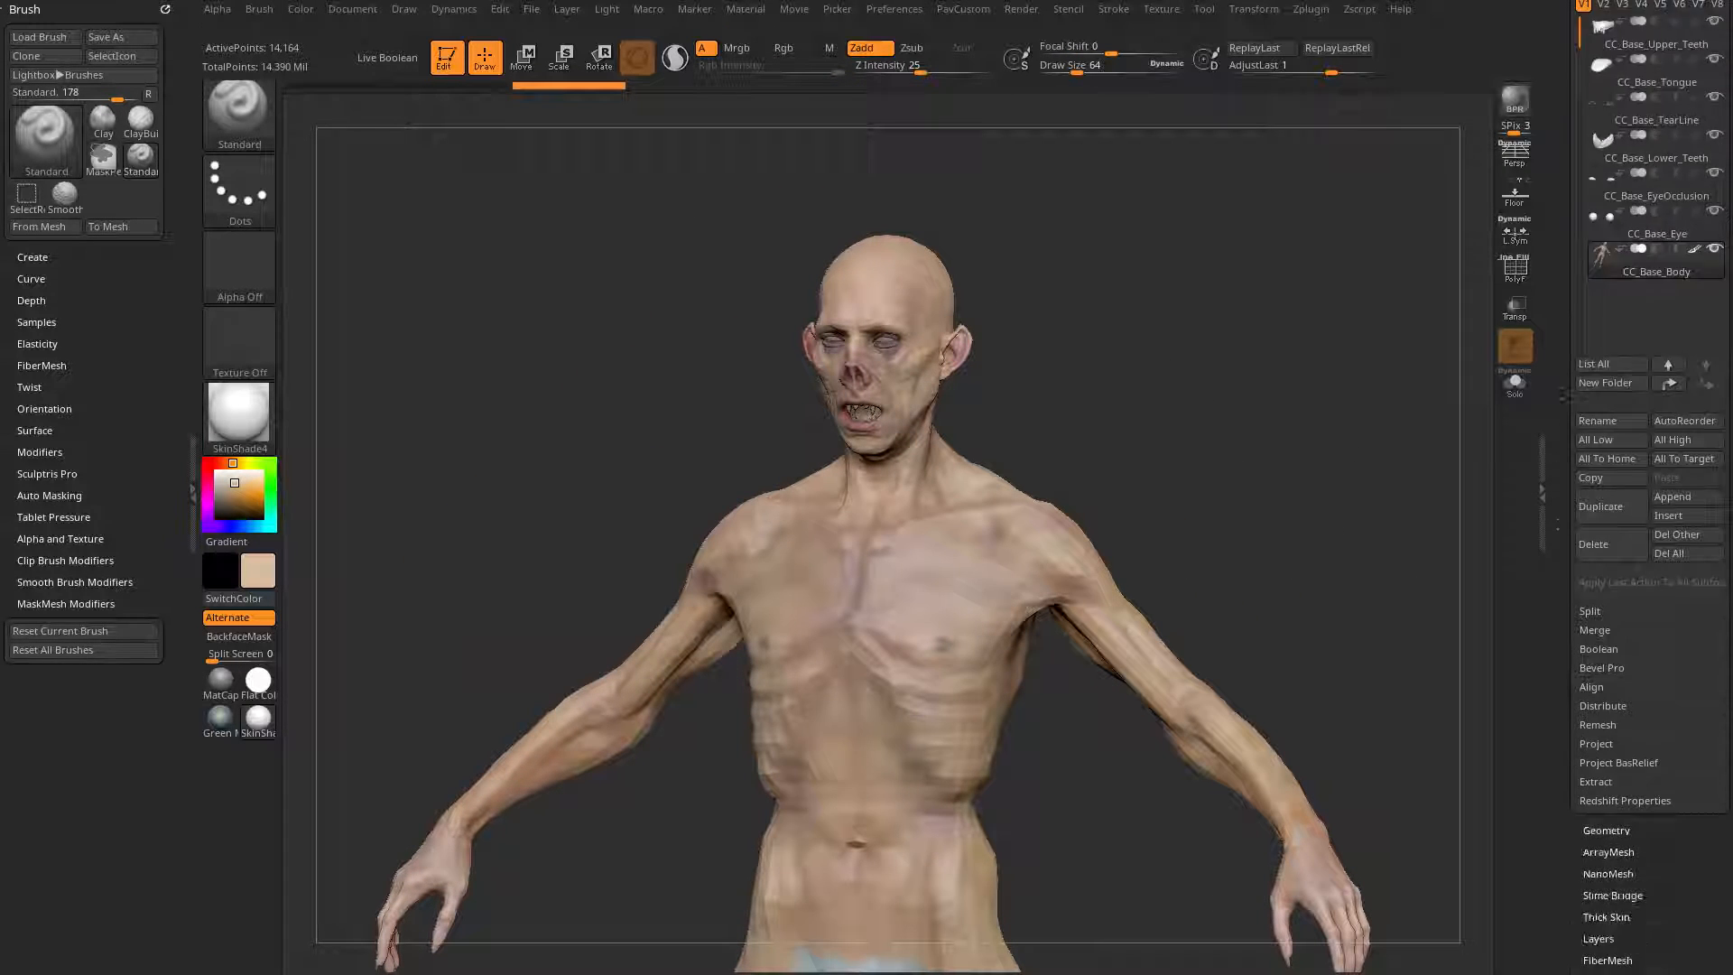
click(1606, 698)
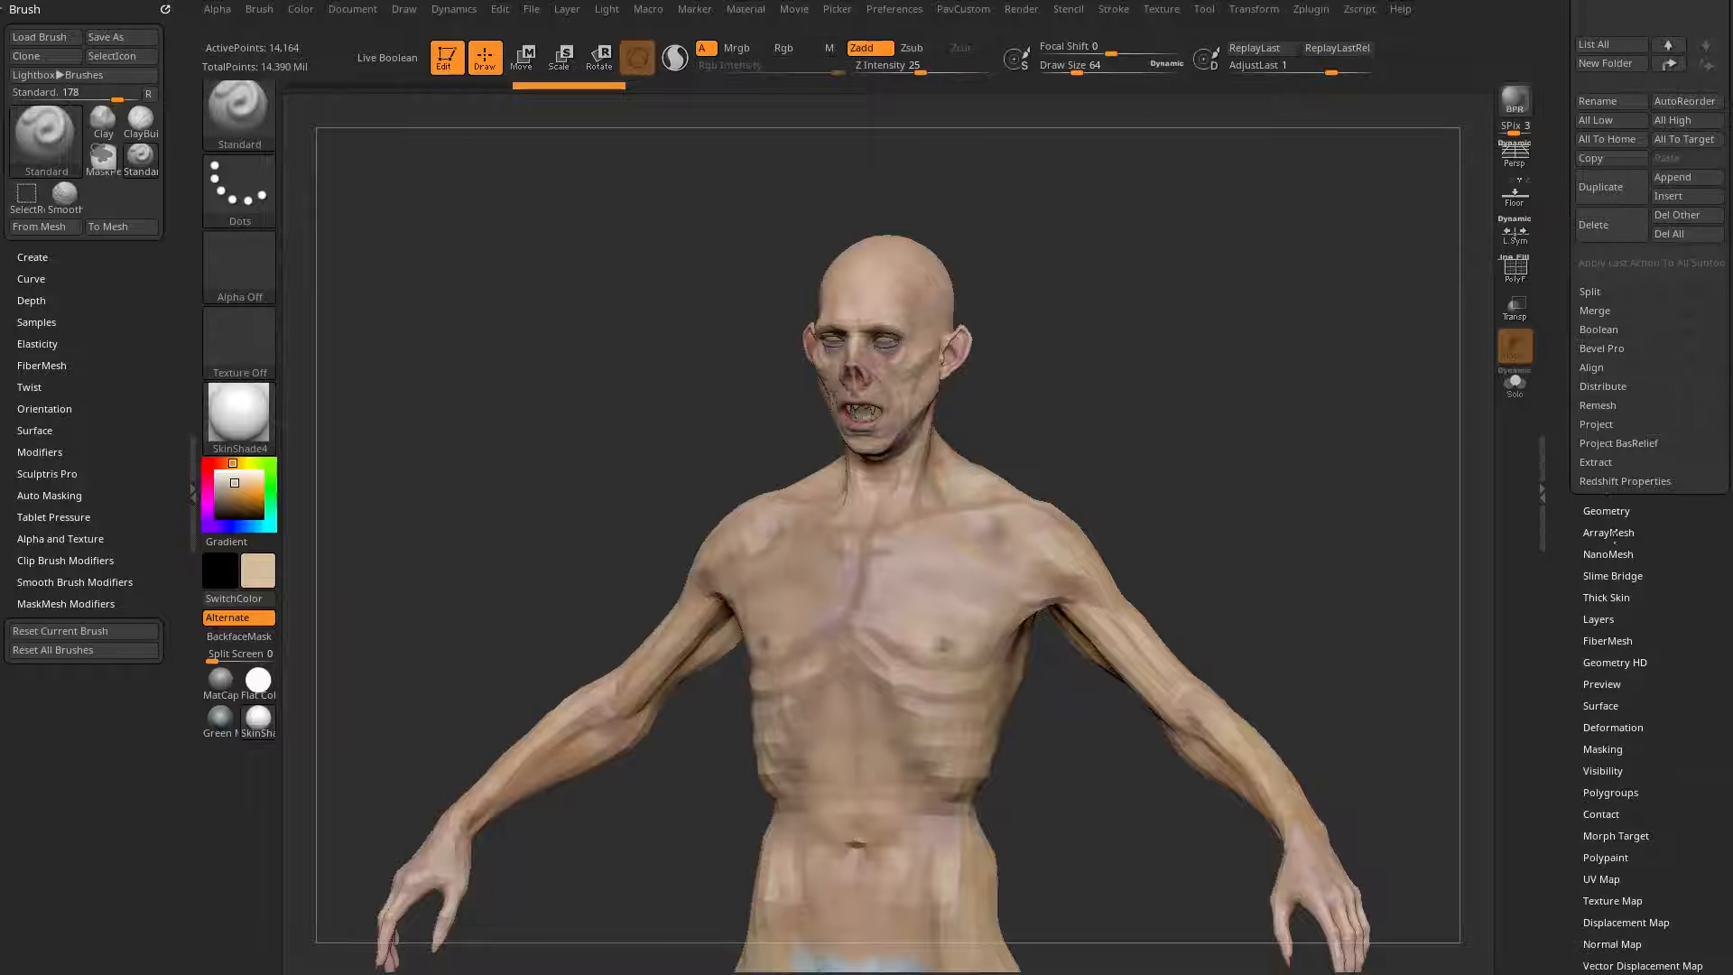
scroll(1598, 578, down, 3)
drag(1581, 546, 1643, 548)
drag(1293, 444, 793, 330)
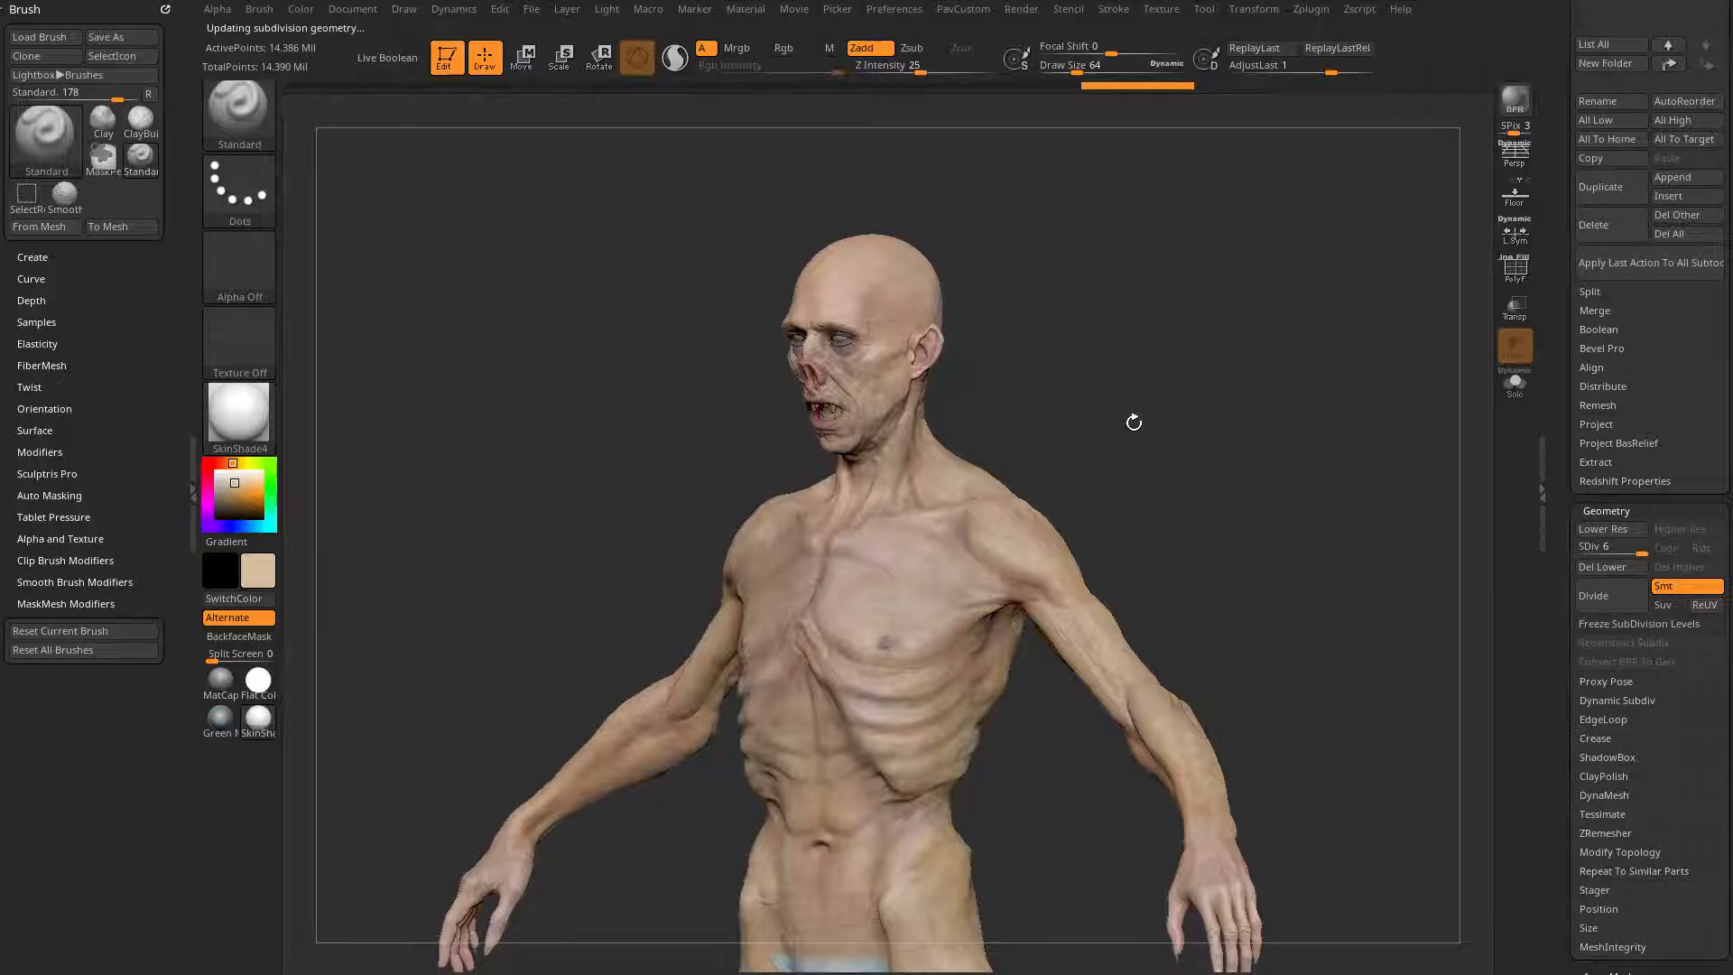
Step: Examine the open-mouthed head and teeth at full detail, briefly isolating the body subtool
drag(1133, 422, 1450, 502)
click(1515, 383)
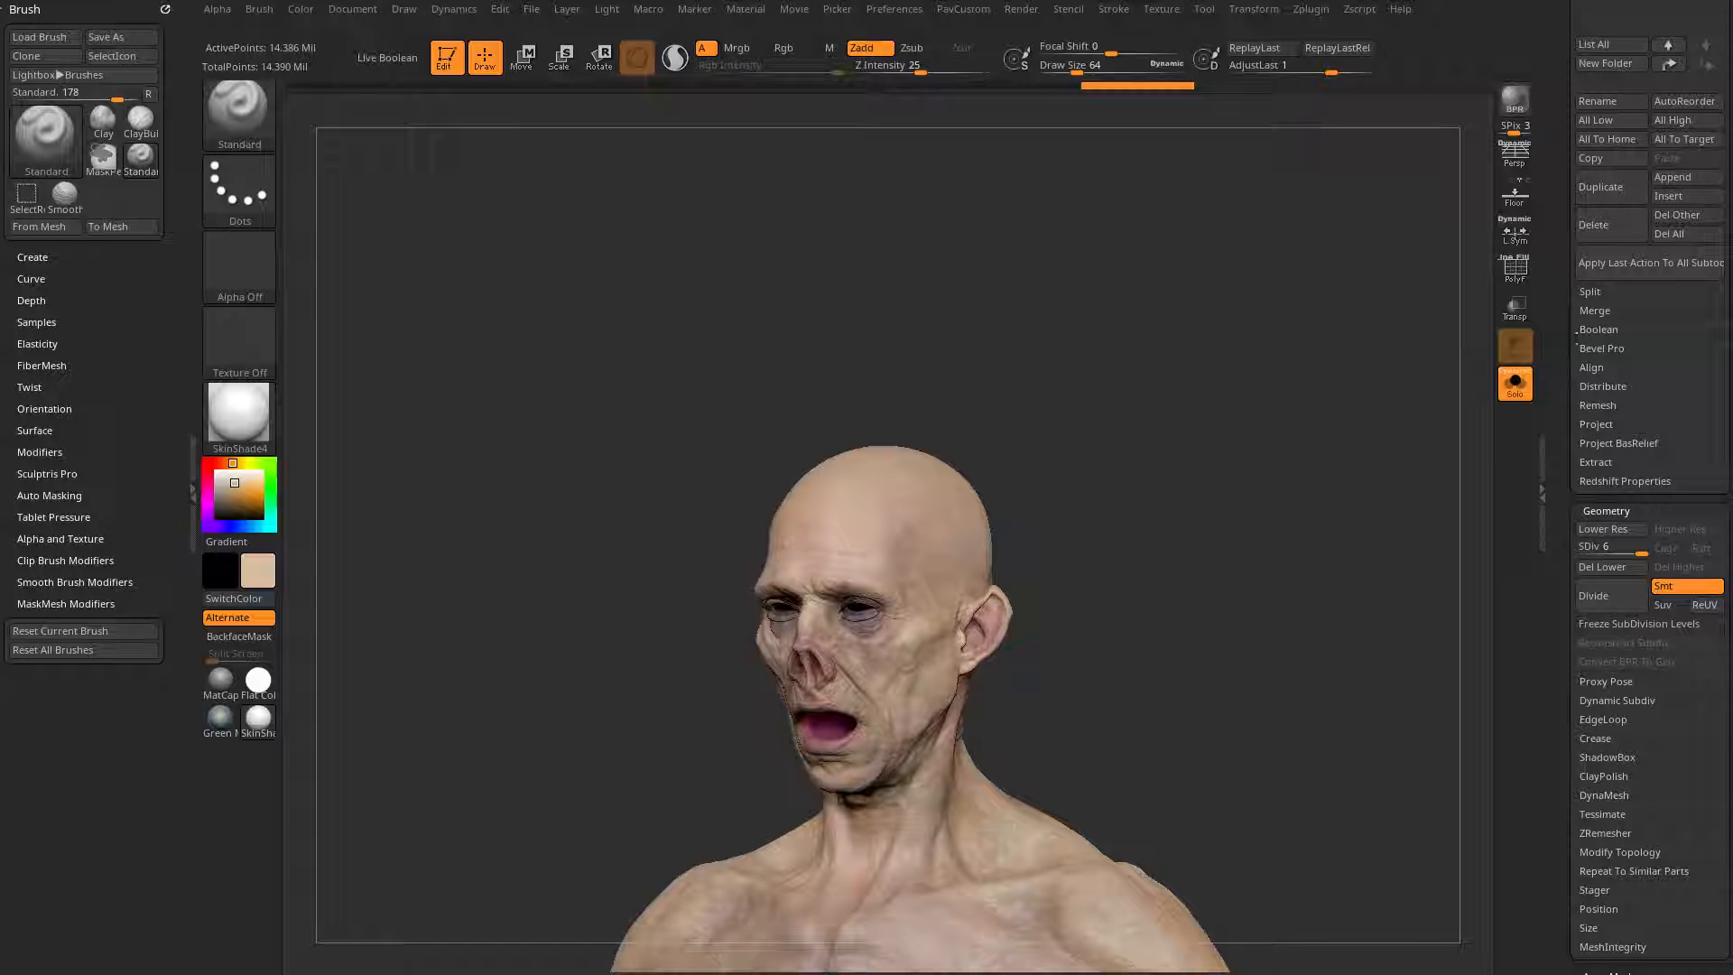
scroll(1725, 492, up, 5)
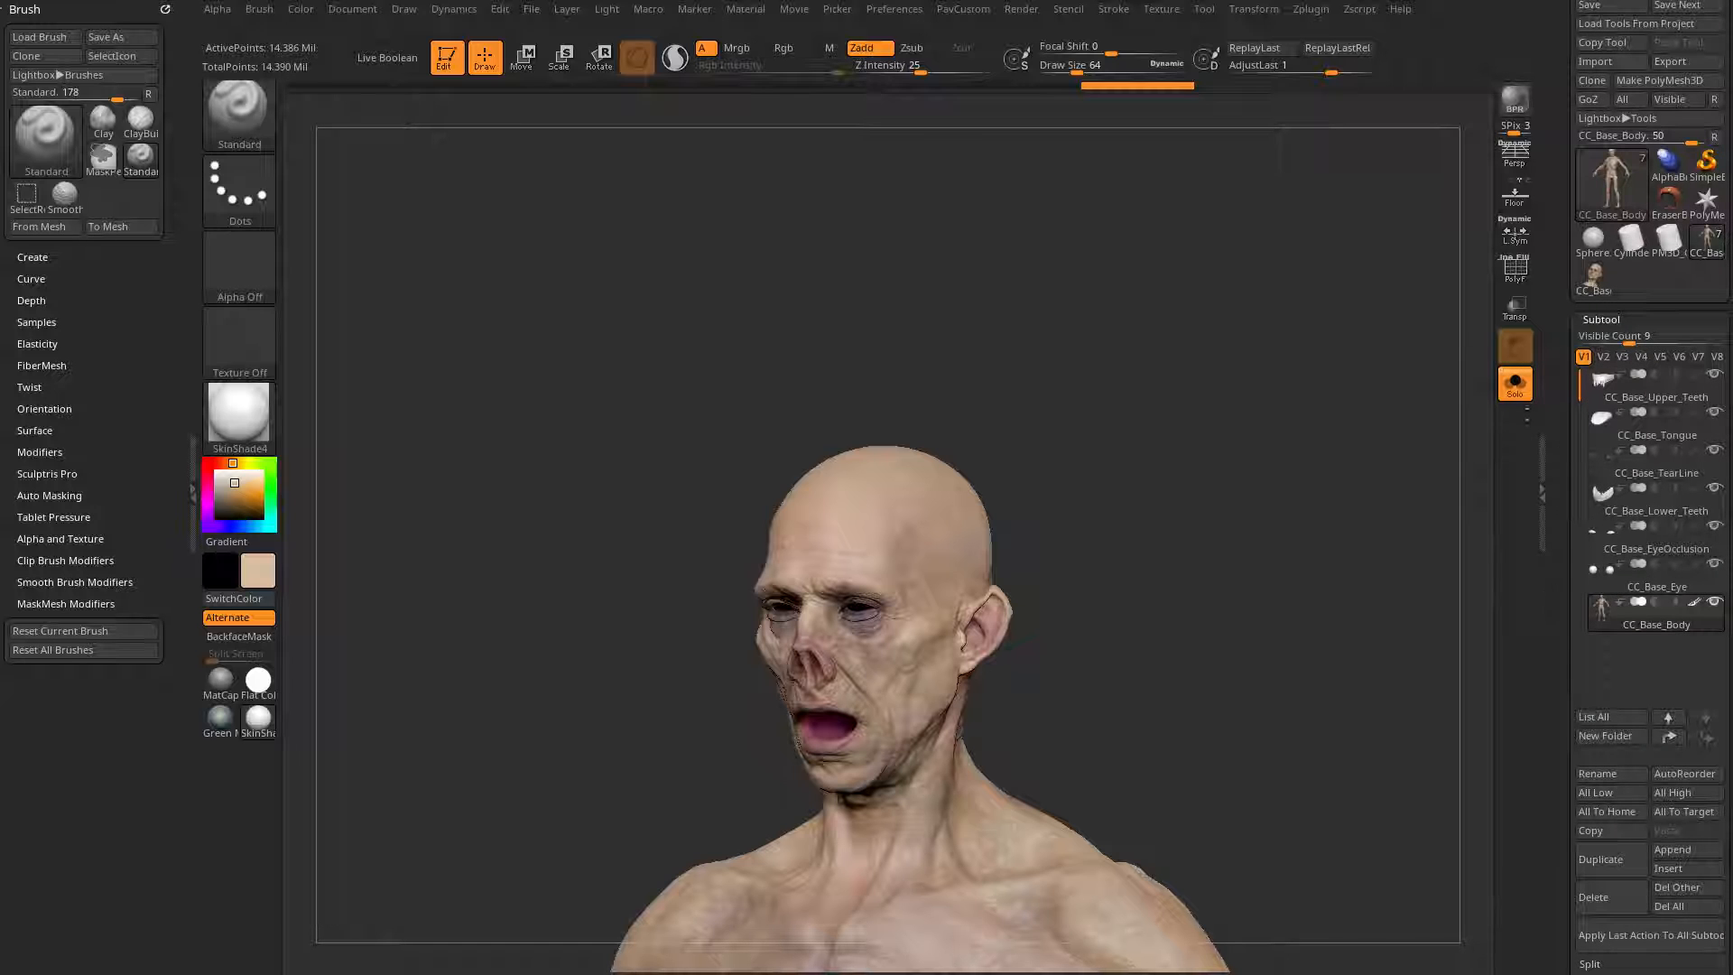
click(1515, 383)
drag(1369, 441, 1273, 480)
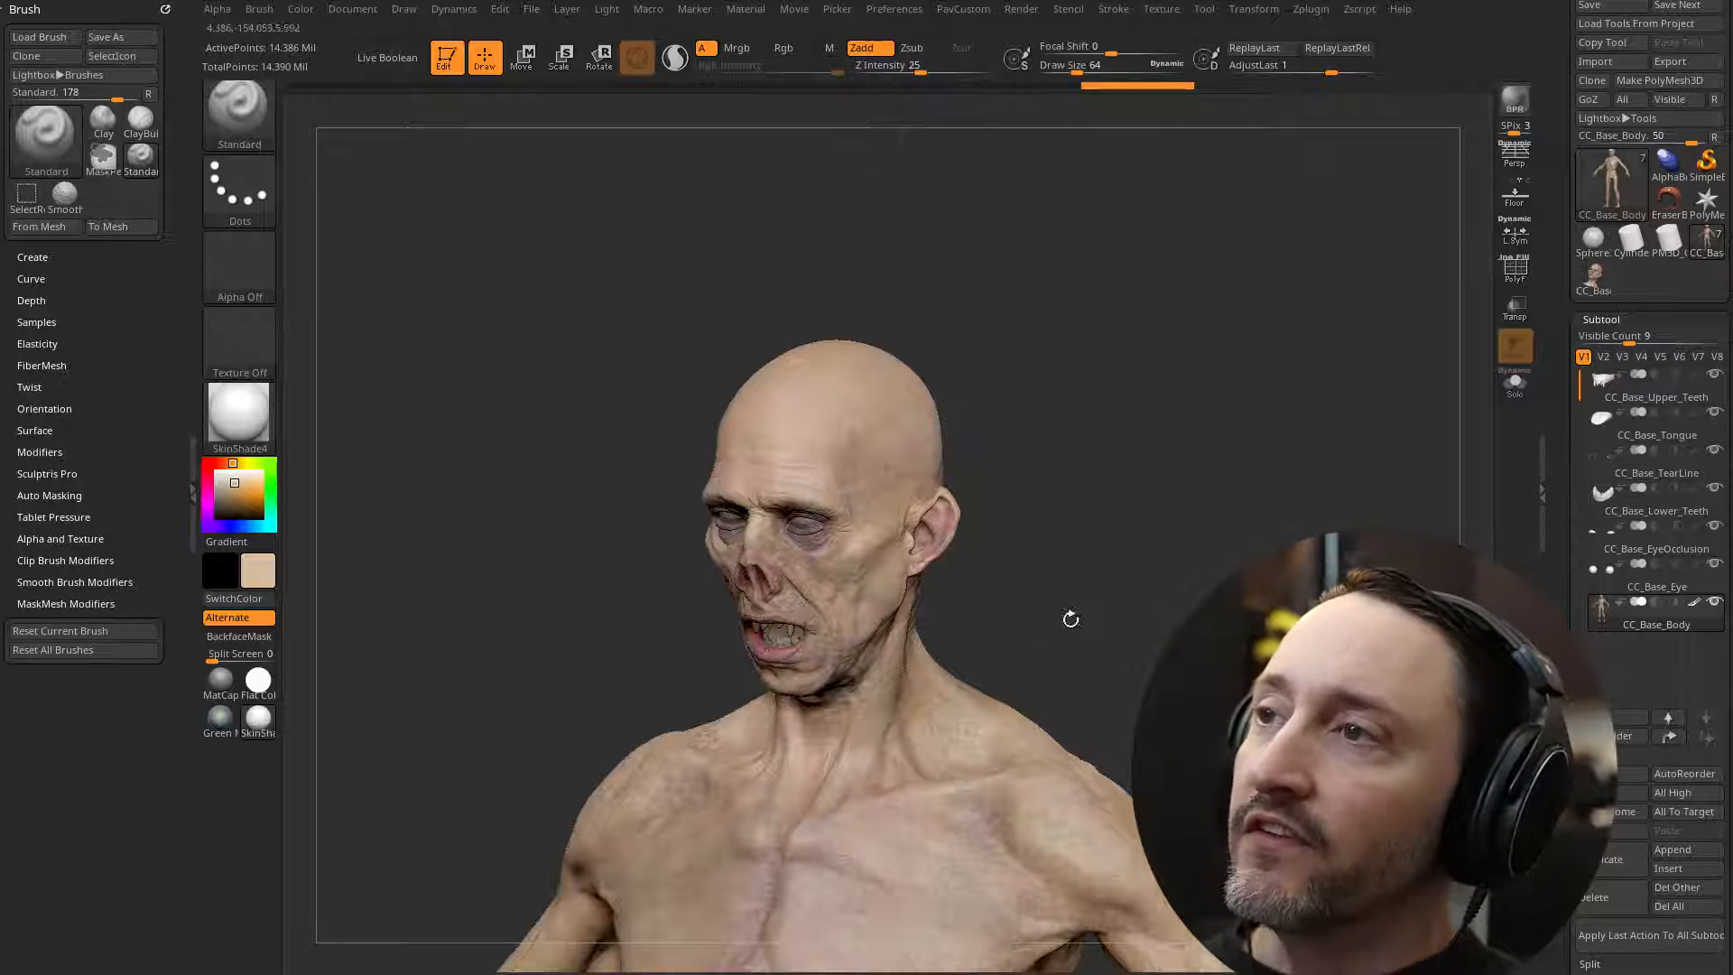
drag(1071, 619, 1119, 546)
alt+drag(1366, 592, 1273, 437)
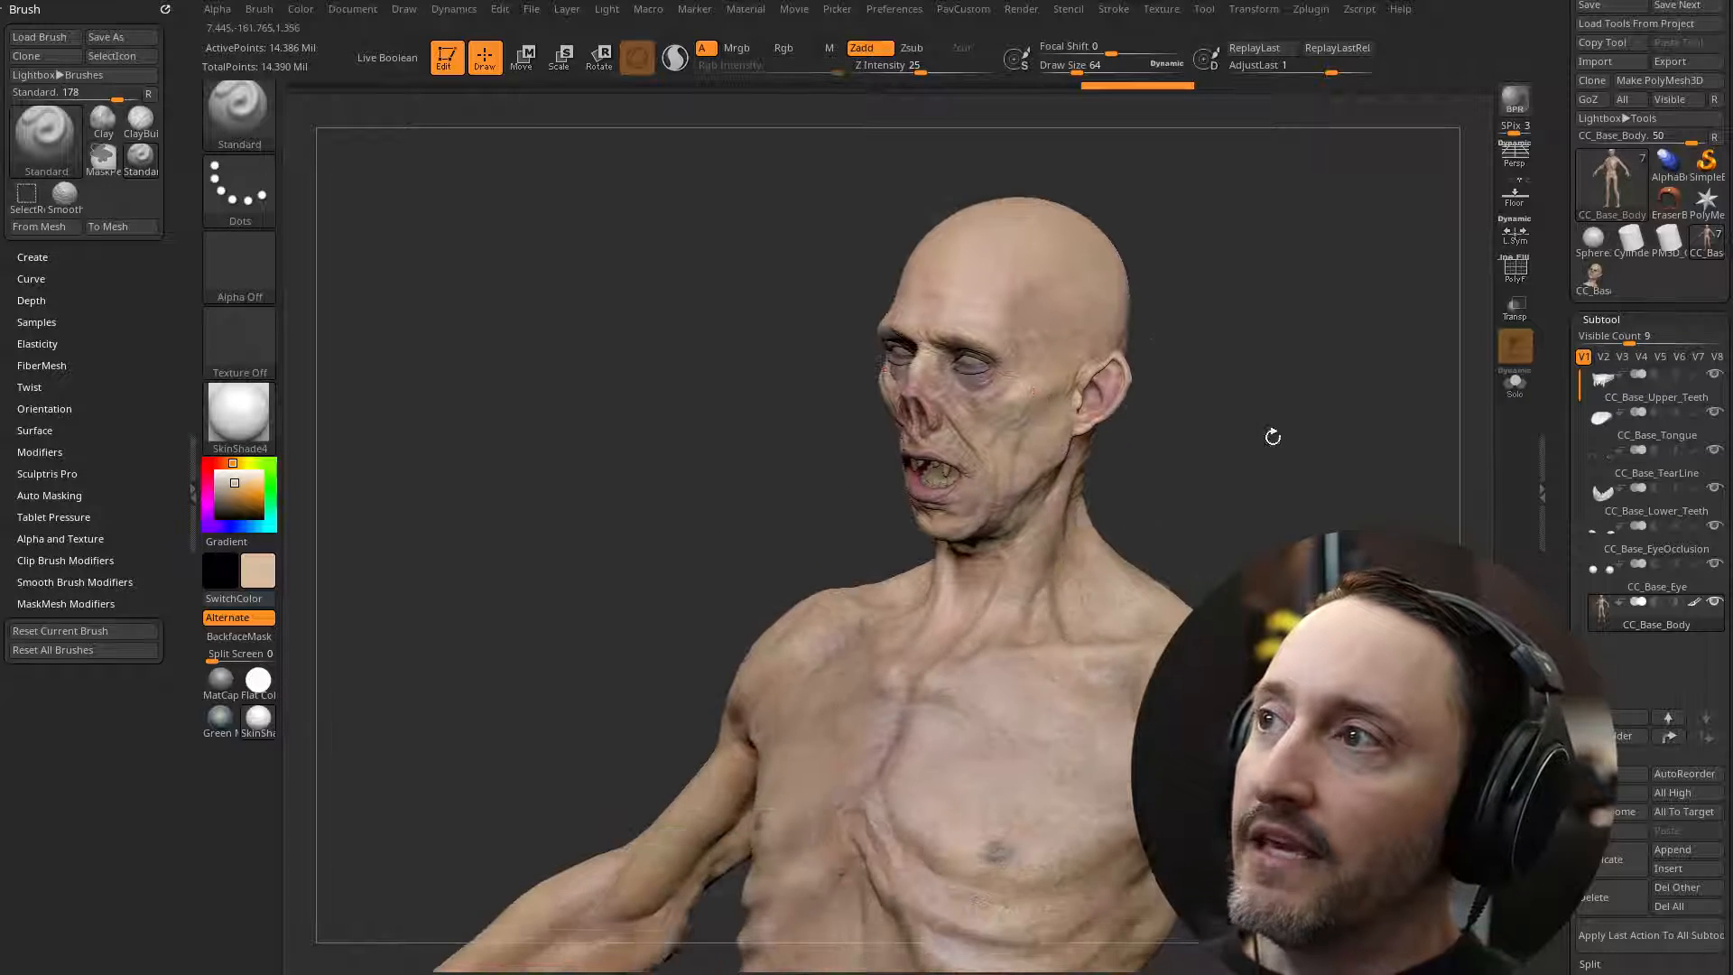
drag(1381, 577, 1444, 595)
alt+drag(1444, 596, 1219, 484)
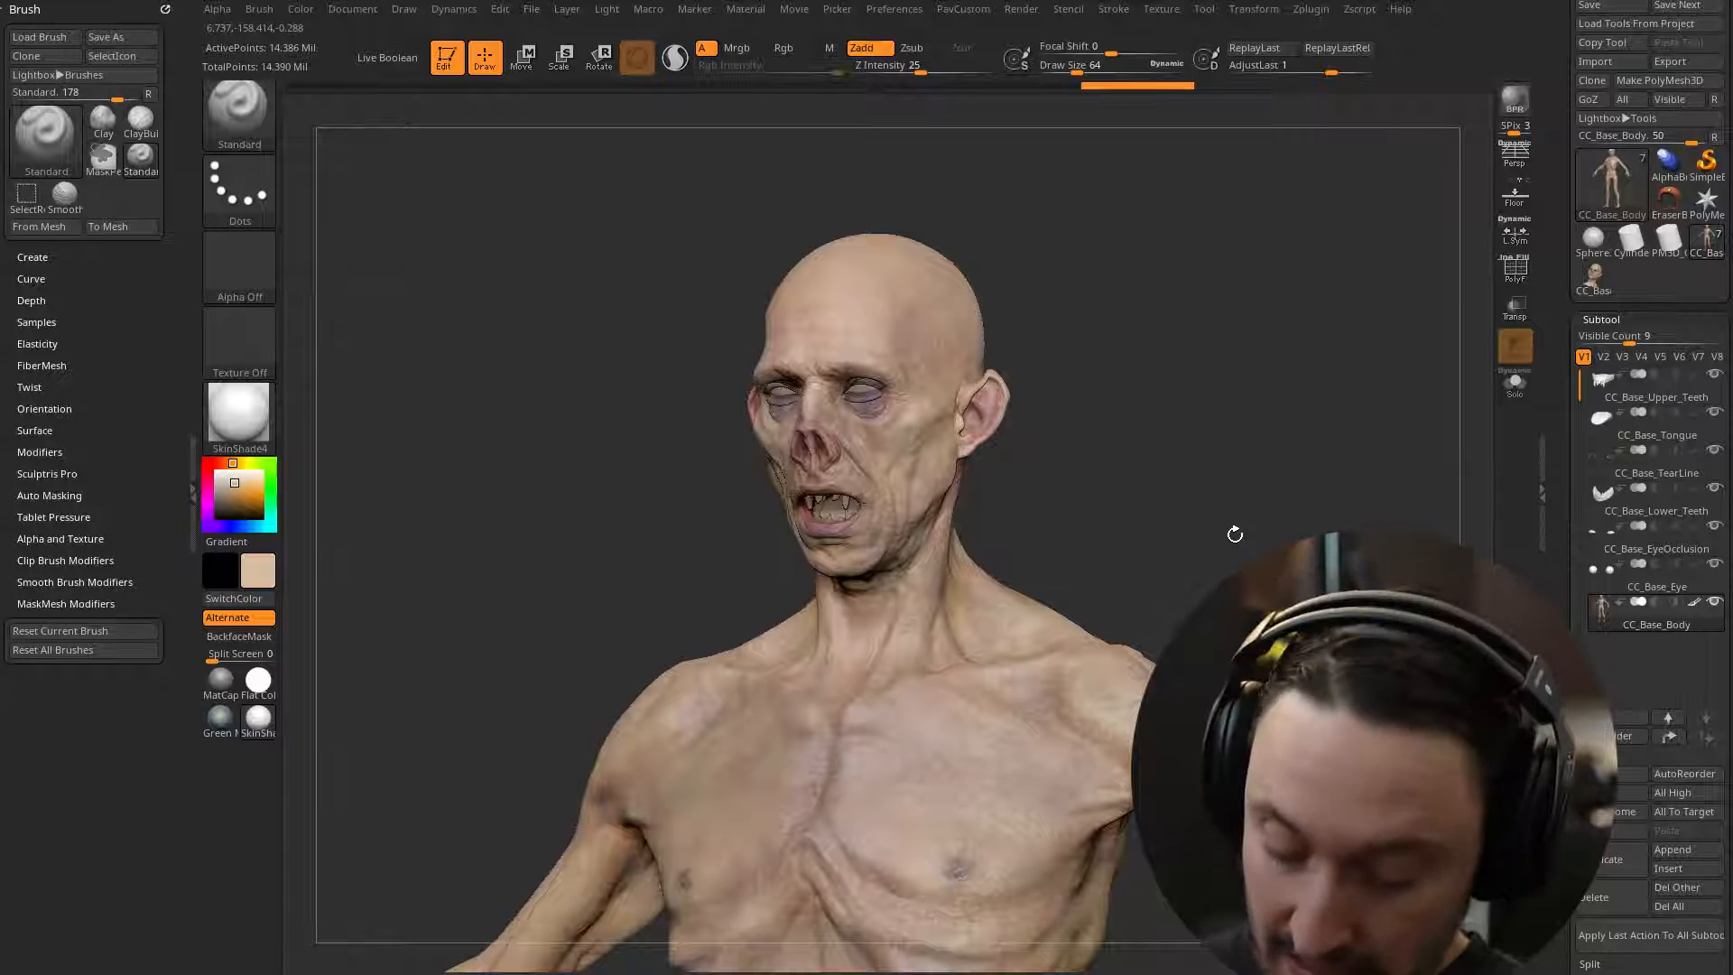
Step: Hide all subtools except CC_Base_Body
drag(1234, 534, 1308, 355)
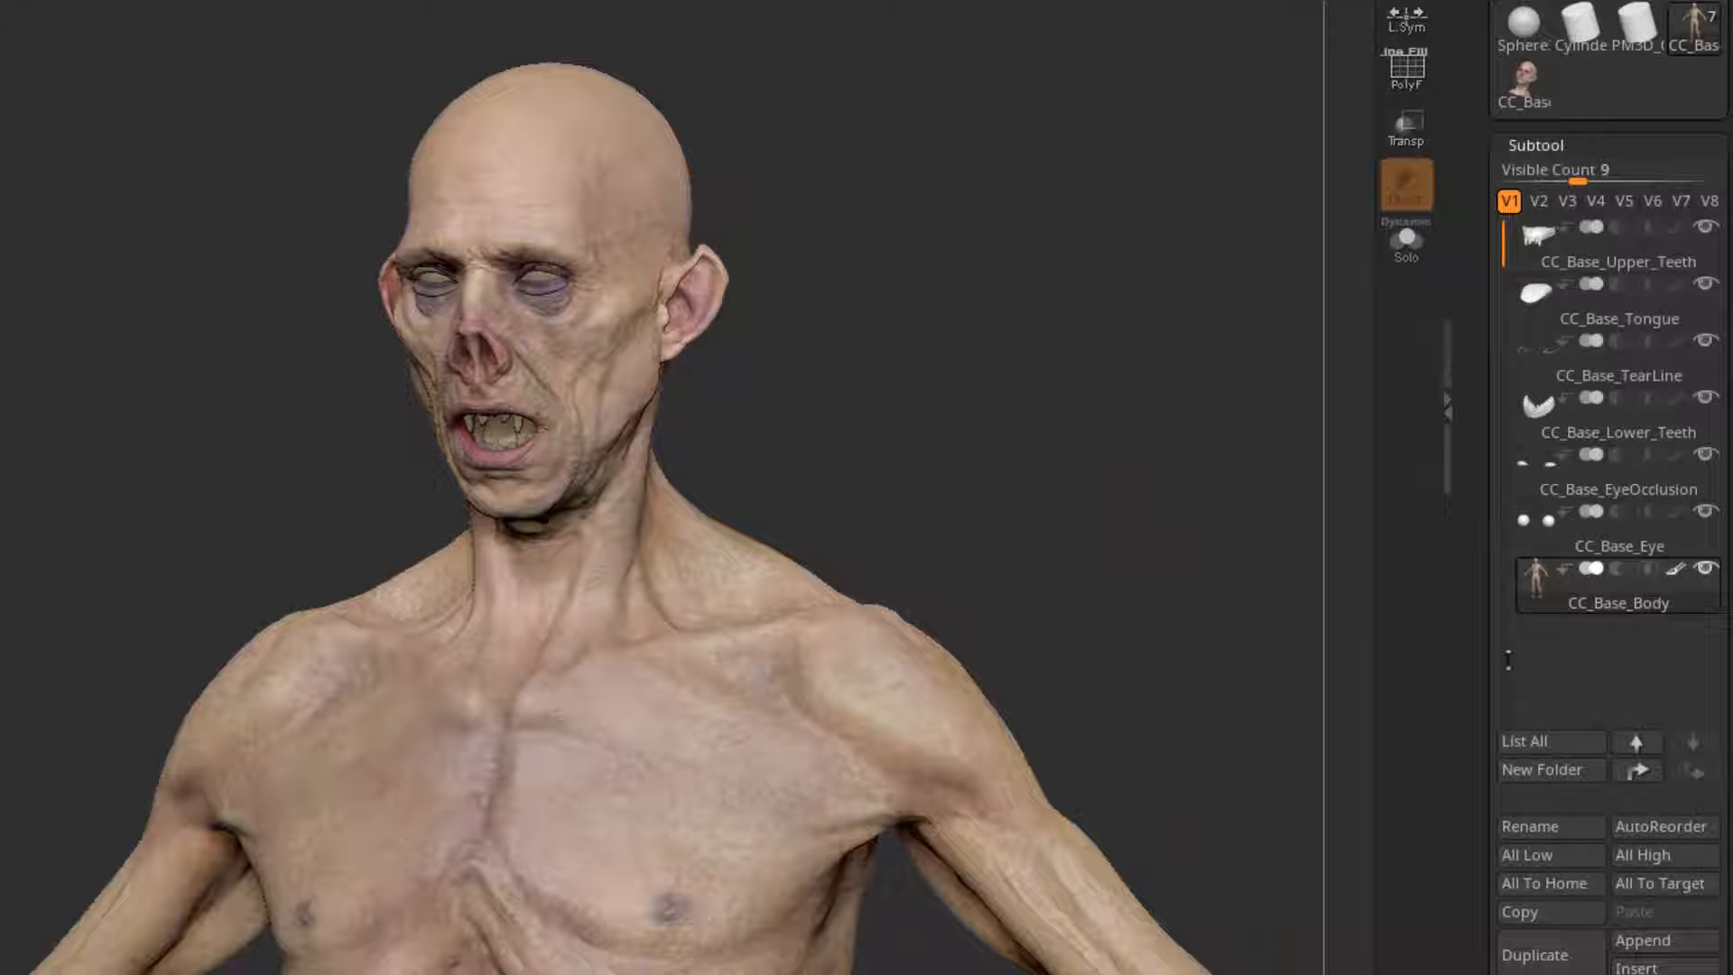
click(1704, 571)
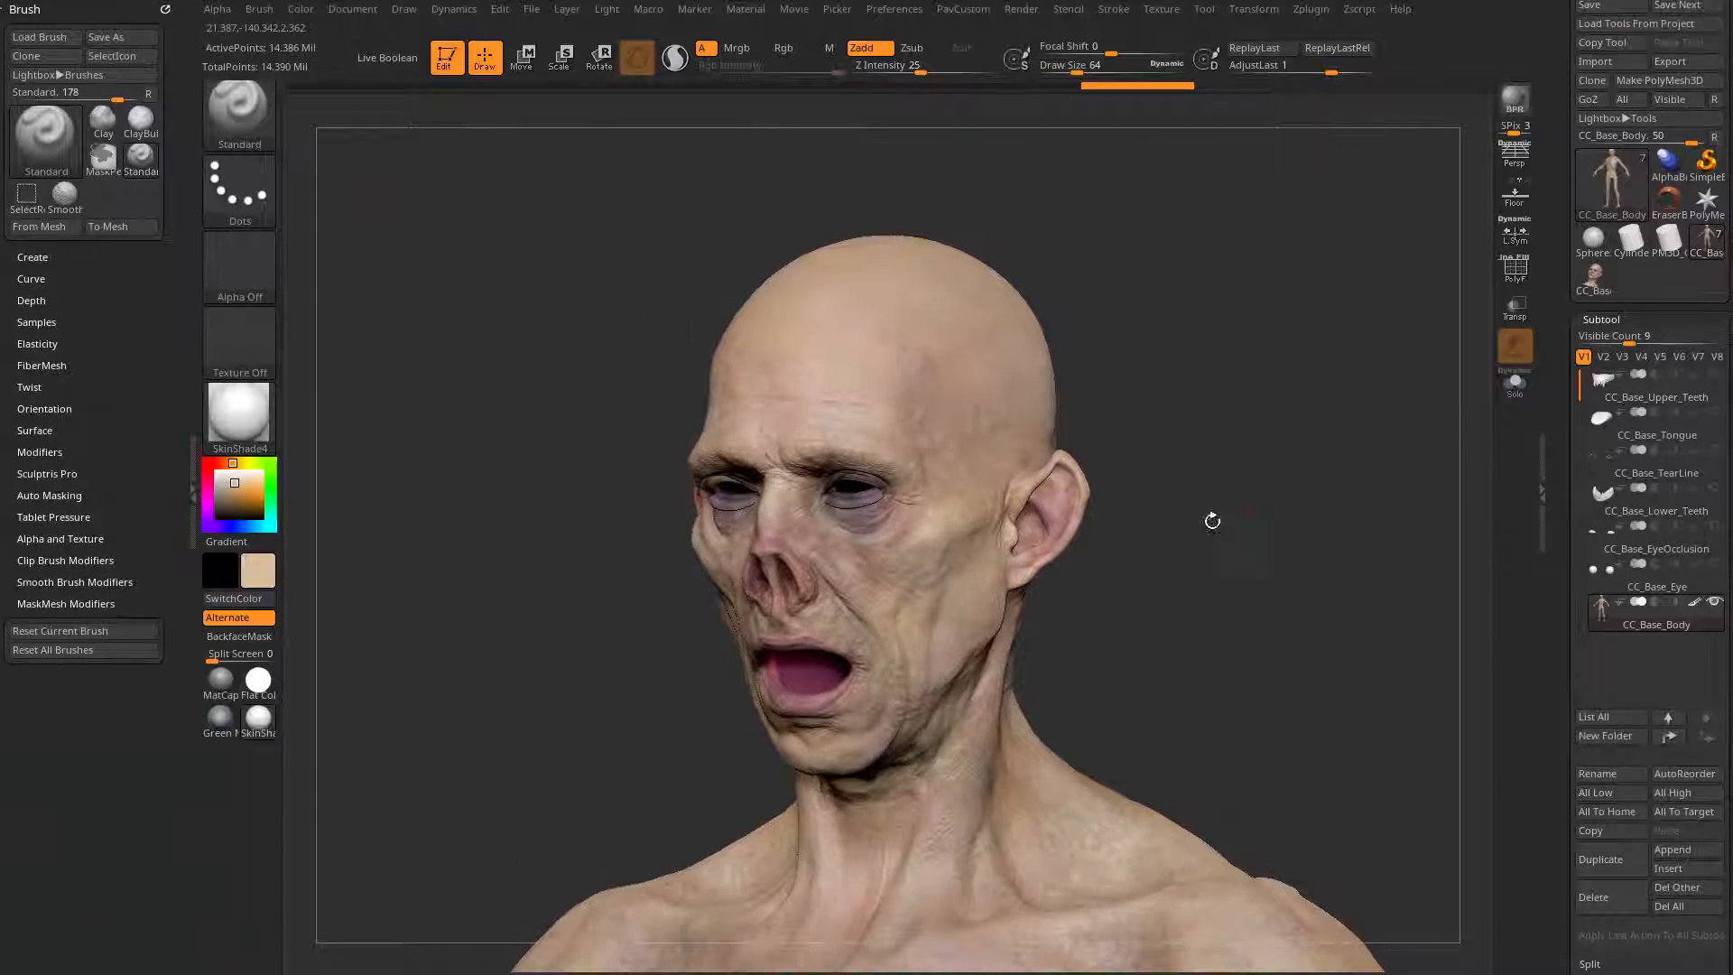
Step: Try isolating the polygroup around the eyes and hiding it by inverting the visibility
key(ctrl+shift)
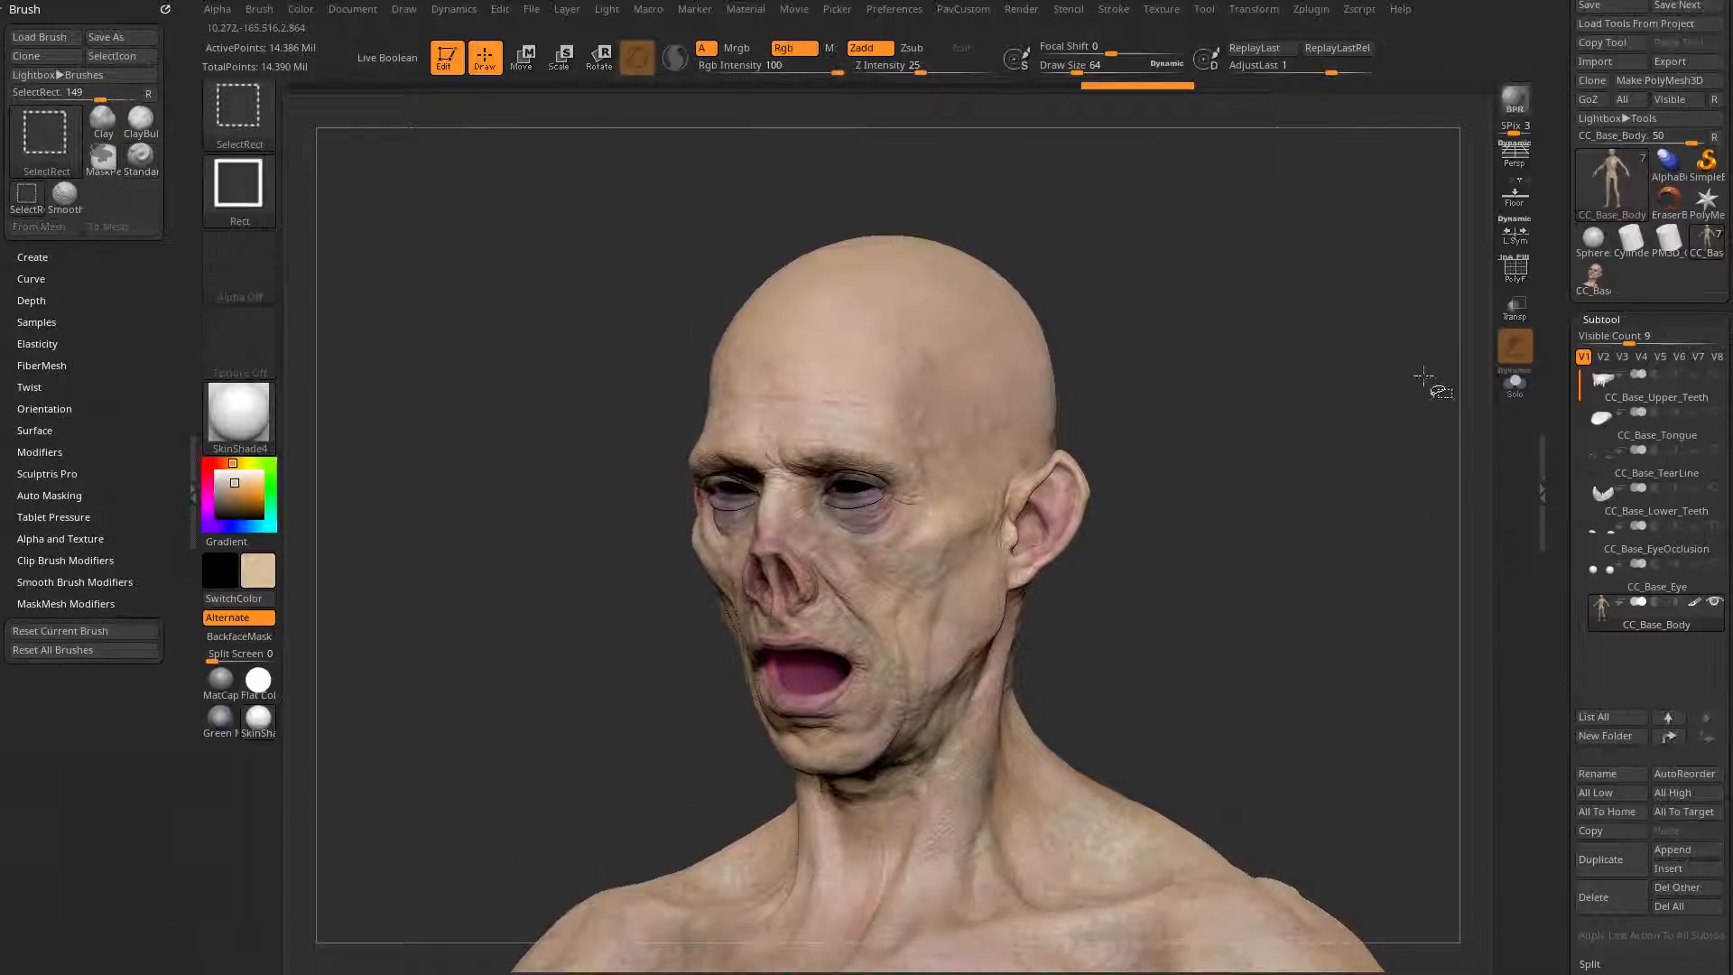
ctrl+shift+click(1146, 461)
ctrl+shift+drag(1272, 416, 1342, 555)
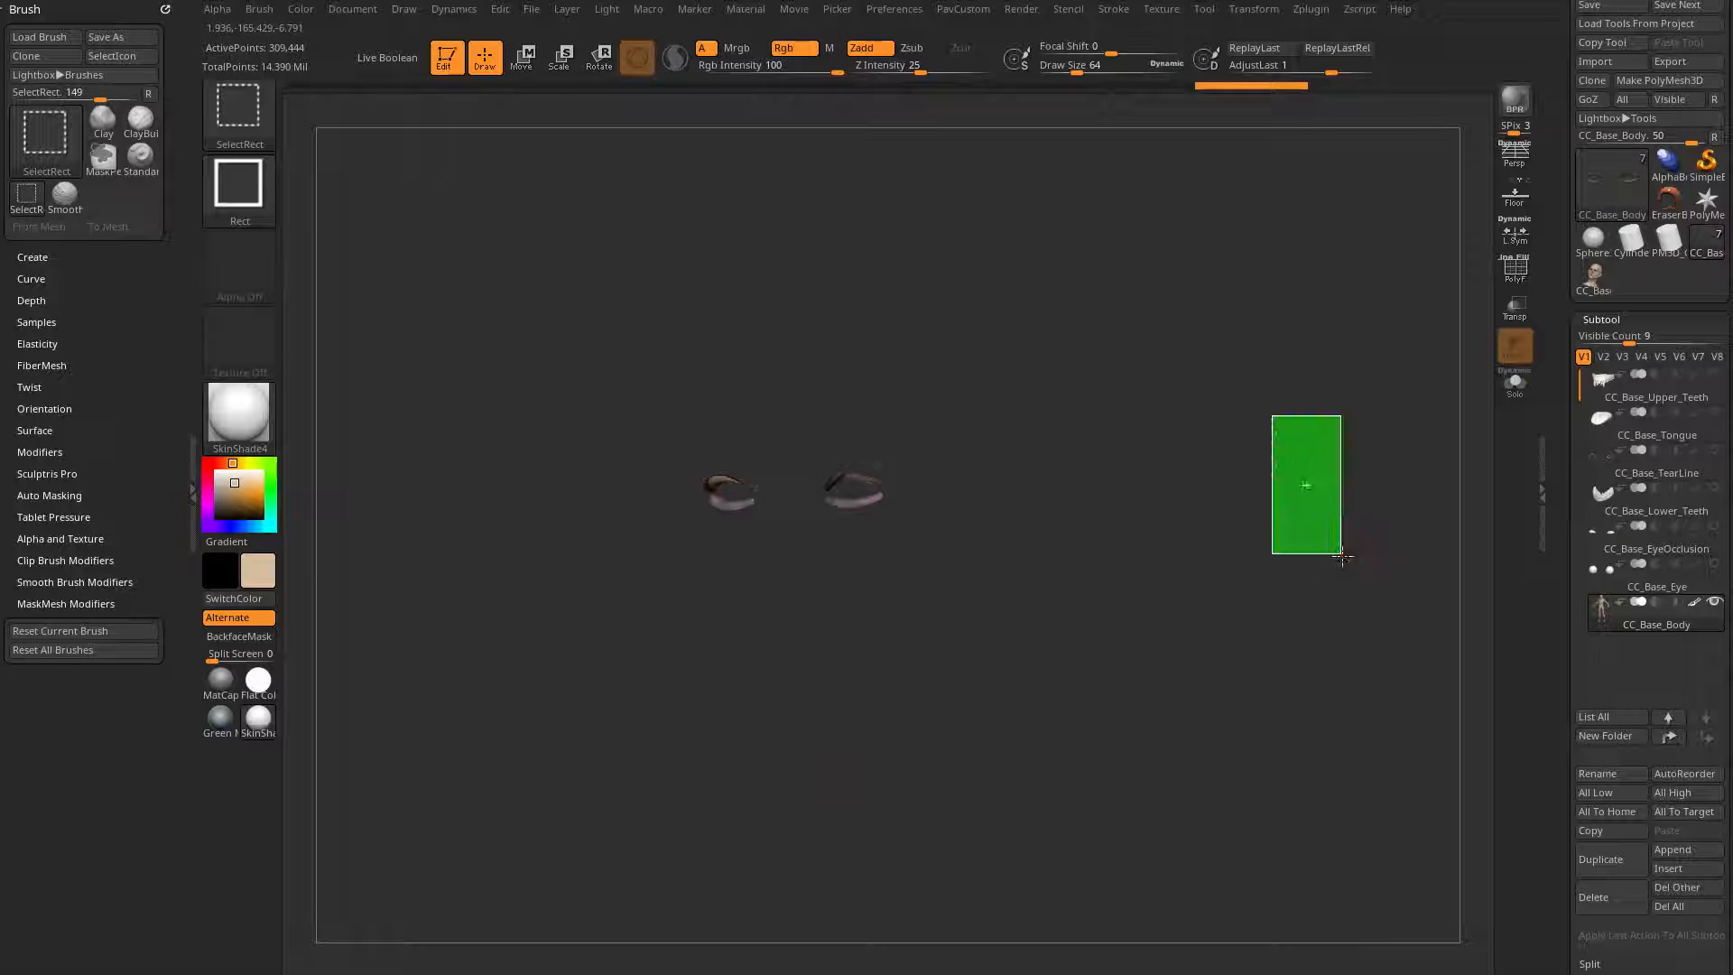
ctrl+shift+click(1061, 505)
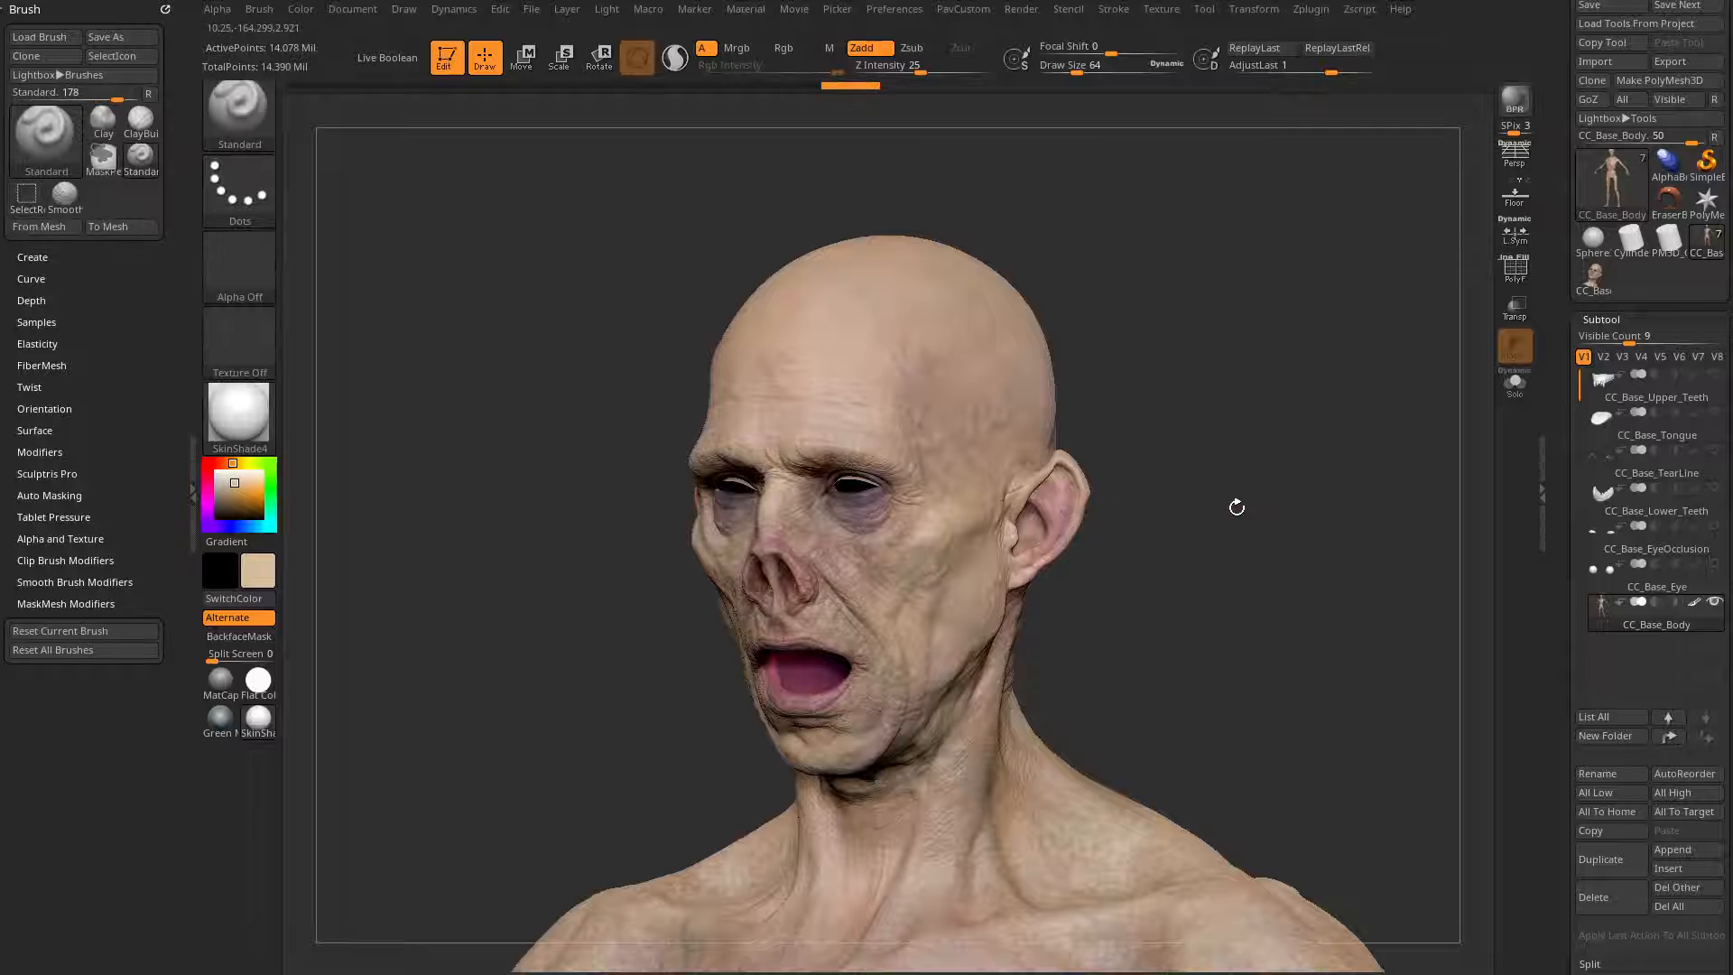
mouse_move(1234, 502)
mouse_down()
mouse_move(1303, 503)
mouse_move(1034, 523)
mouse_up()
key(ctrl+shift)
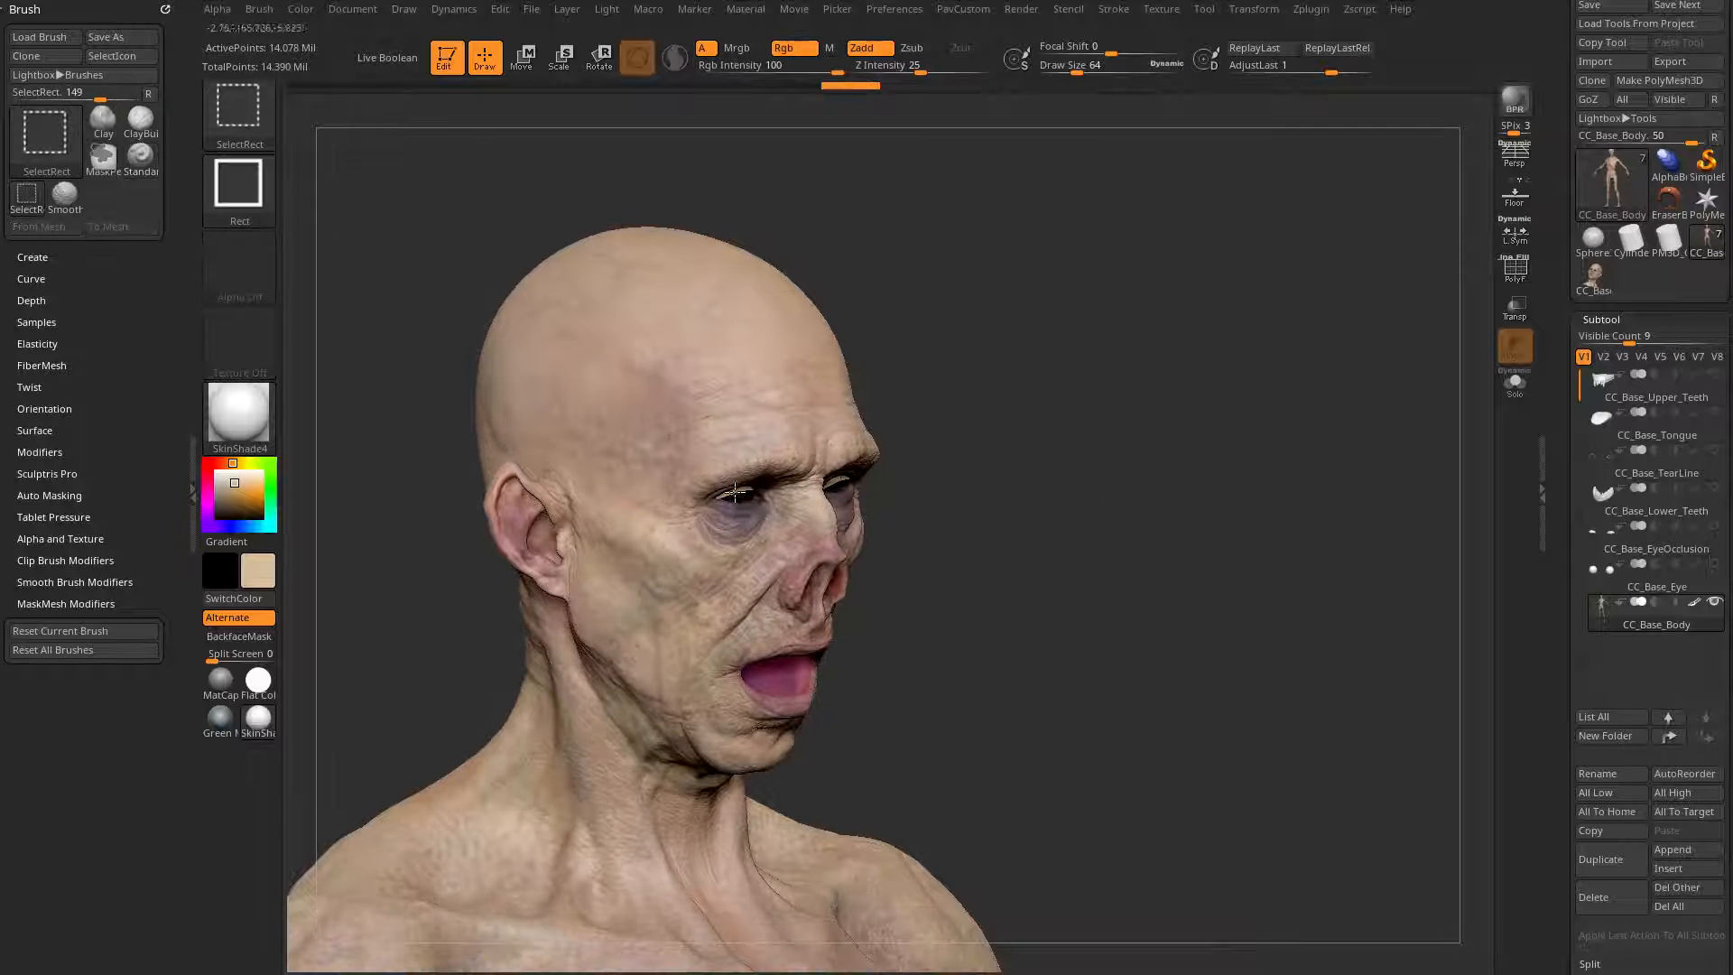
ctrl+shift+click(1246, 557)
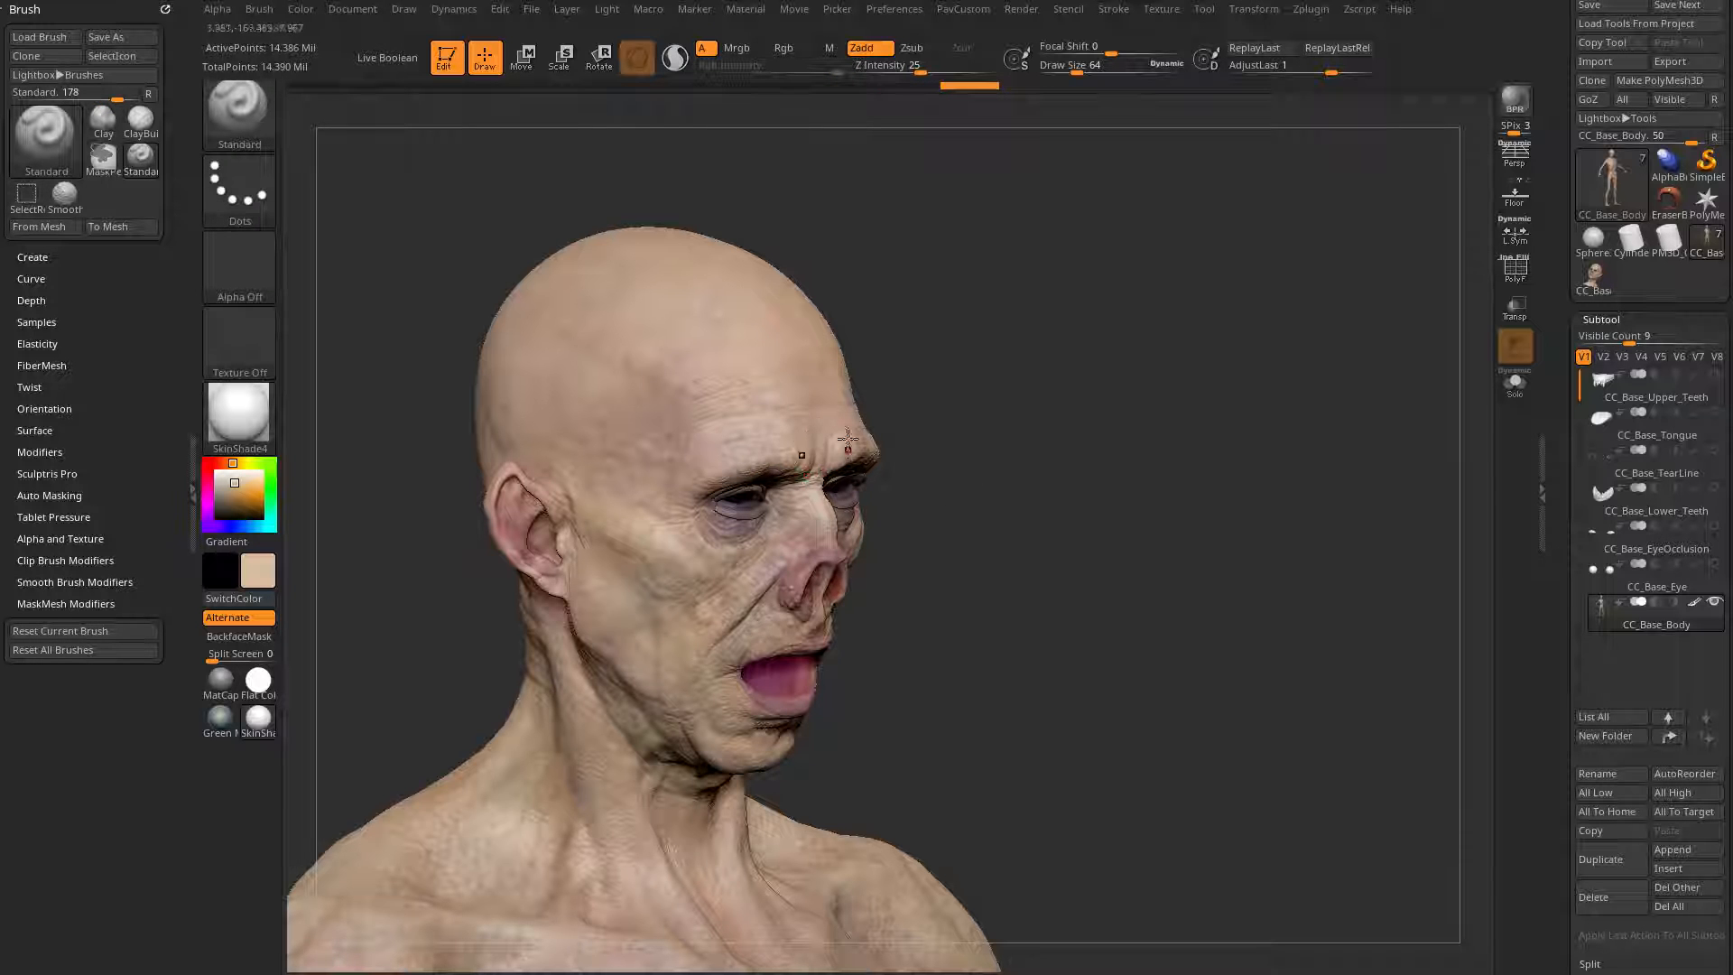
Step: Isolate the eyelash geometry with SelectLasso, expand the selection to the complete lashes and invert visibility to hide them
mouse_move(983, 402)
alt+mouse_down()
mouse_move(1118, 444)
mouse_move(1188, 518)
mouse_move(1122, 452)
mouse_move(1149, 425)
mouse_move(1095, 430)
mouse_move(858, 588)
alt+mouse_up()
key(ctrl+shift)
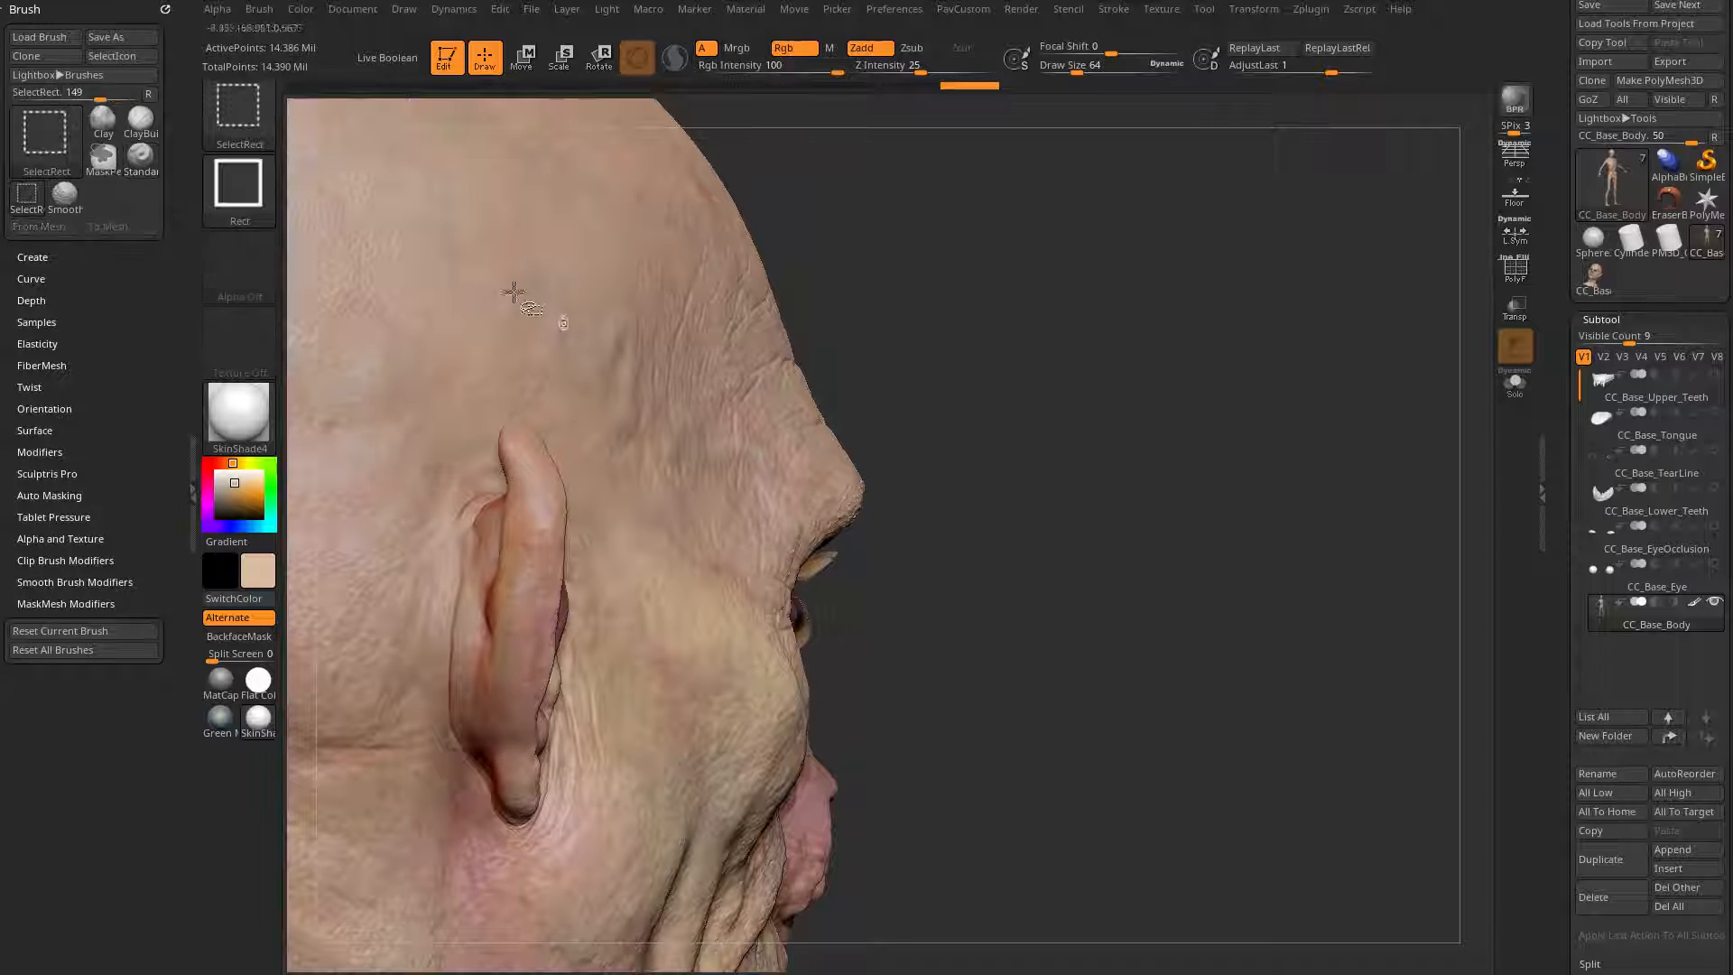
click(244, 111)
click(1019, 209)
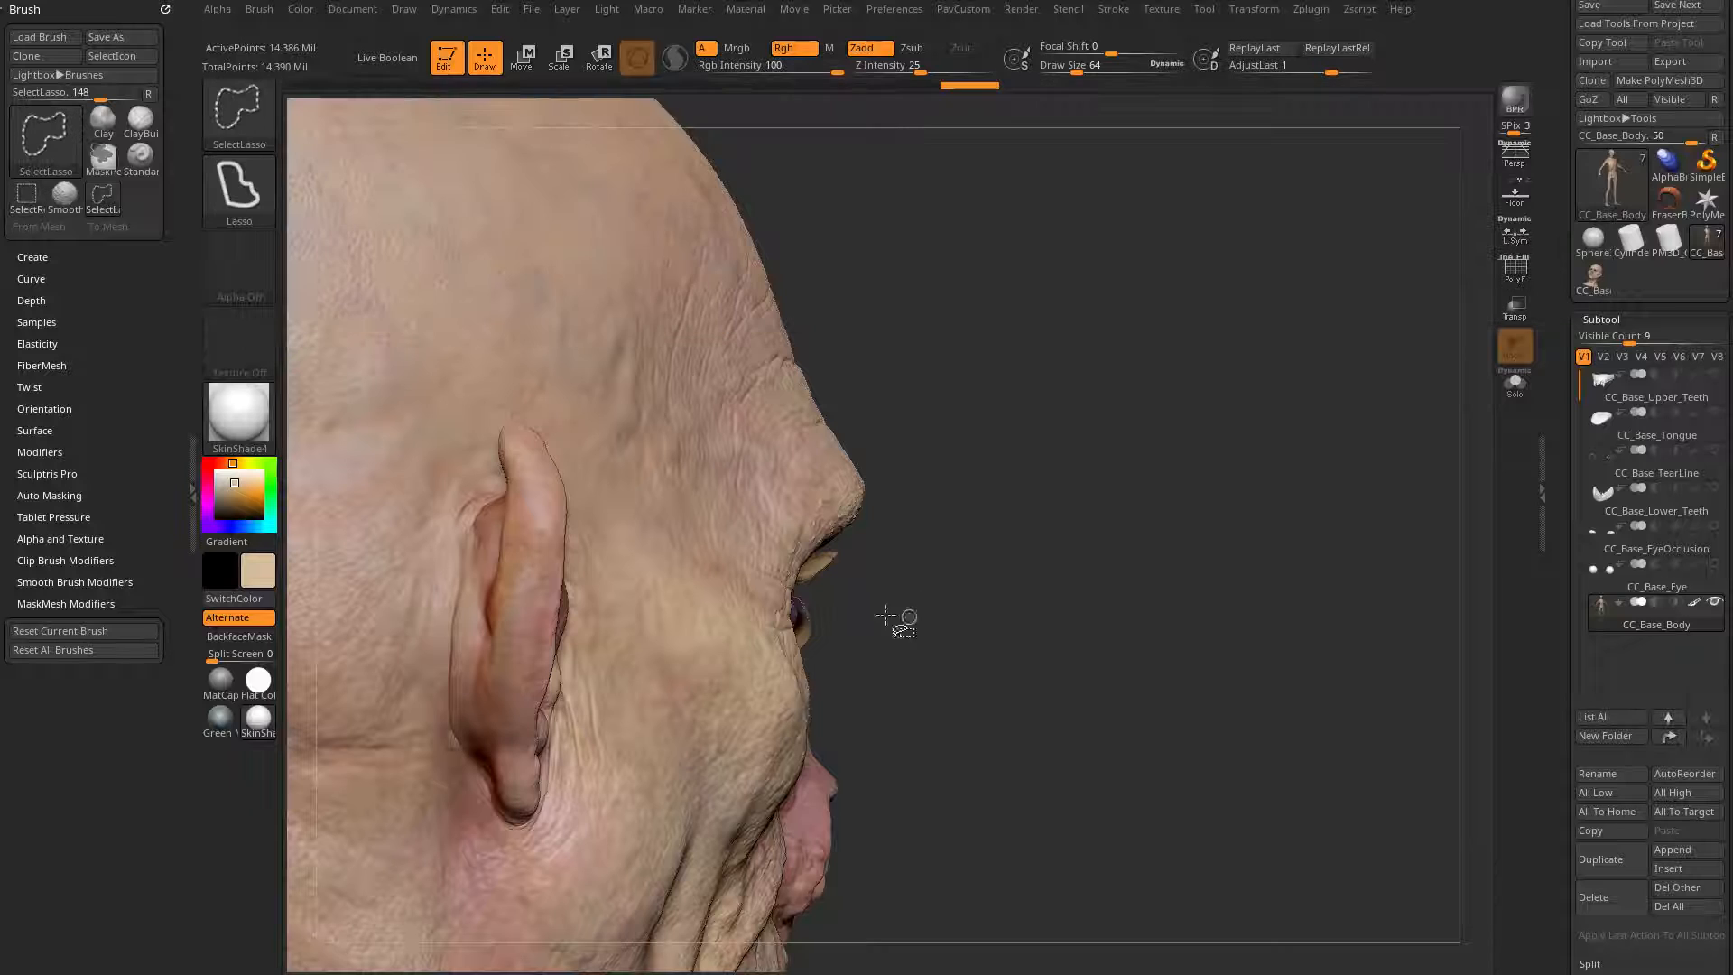
mouse_move(885, 616)
ctrl+shift+mouse_down()
mouse_move(850, 549)
mouse_move(812, 587)
mouse_move(802, 637)
mouse_move(888, 659)
ctrl+shift+mouse_up()
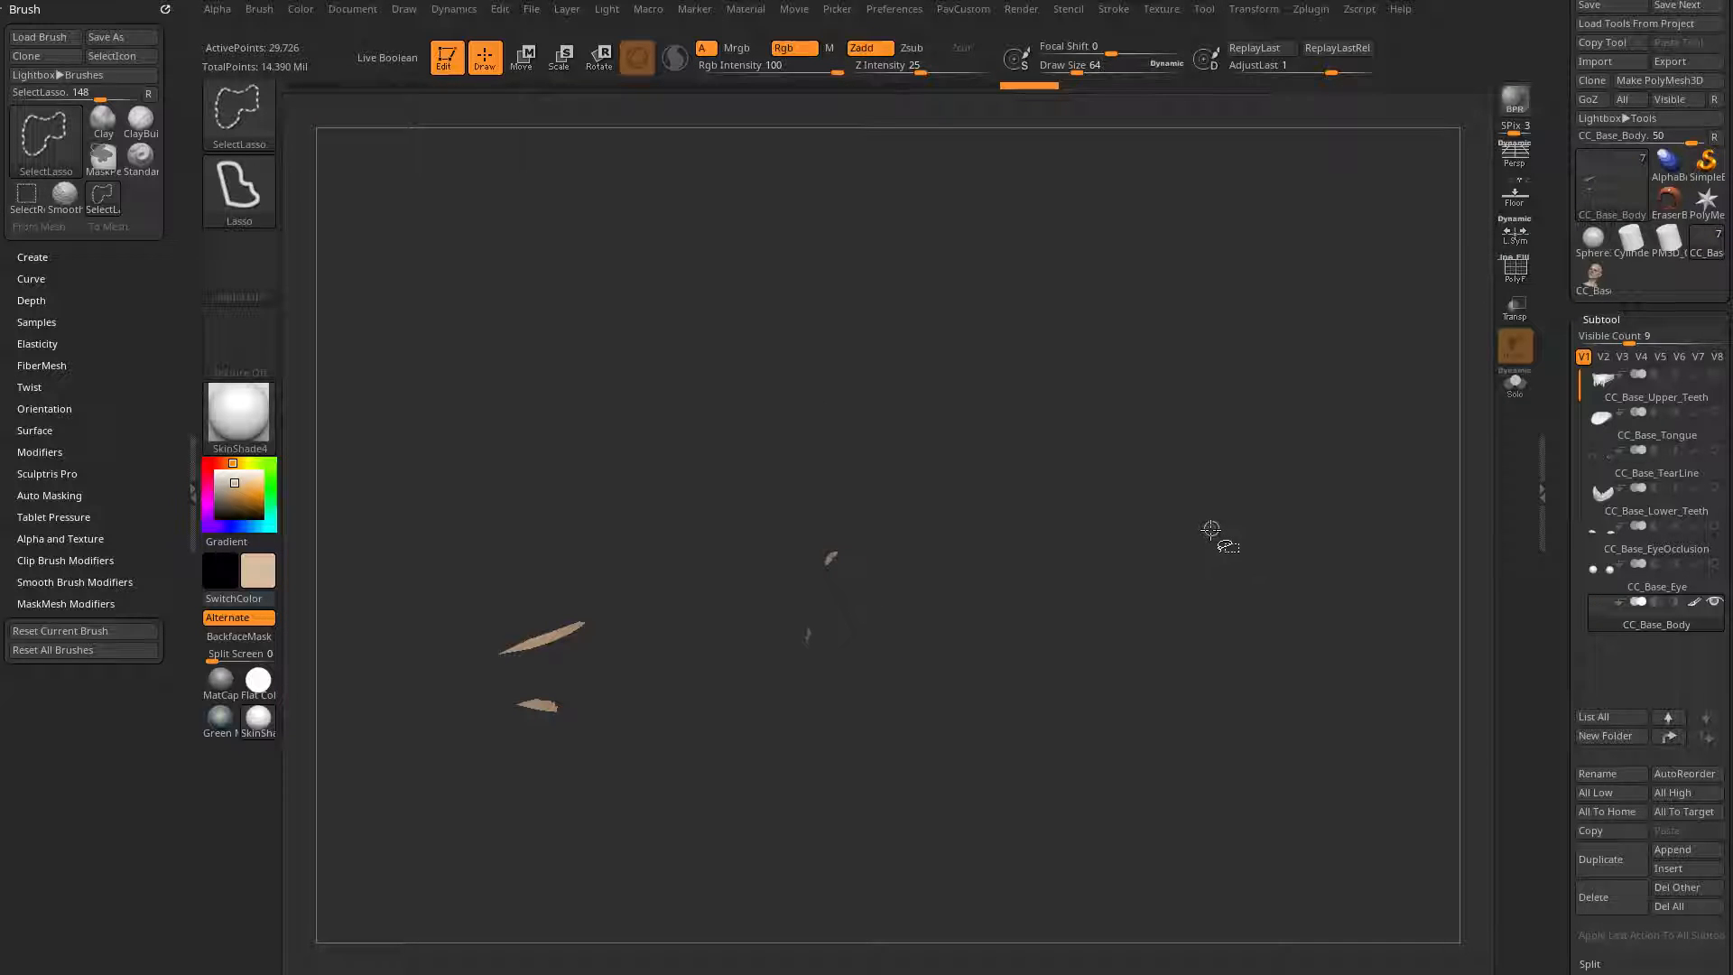
ctrl+shift+drag(1188, 373, 1306, 606)
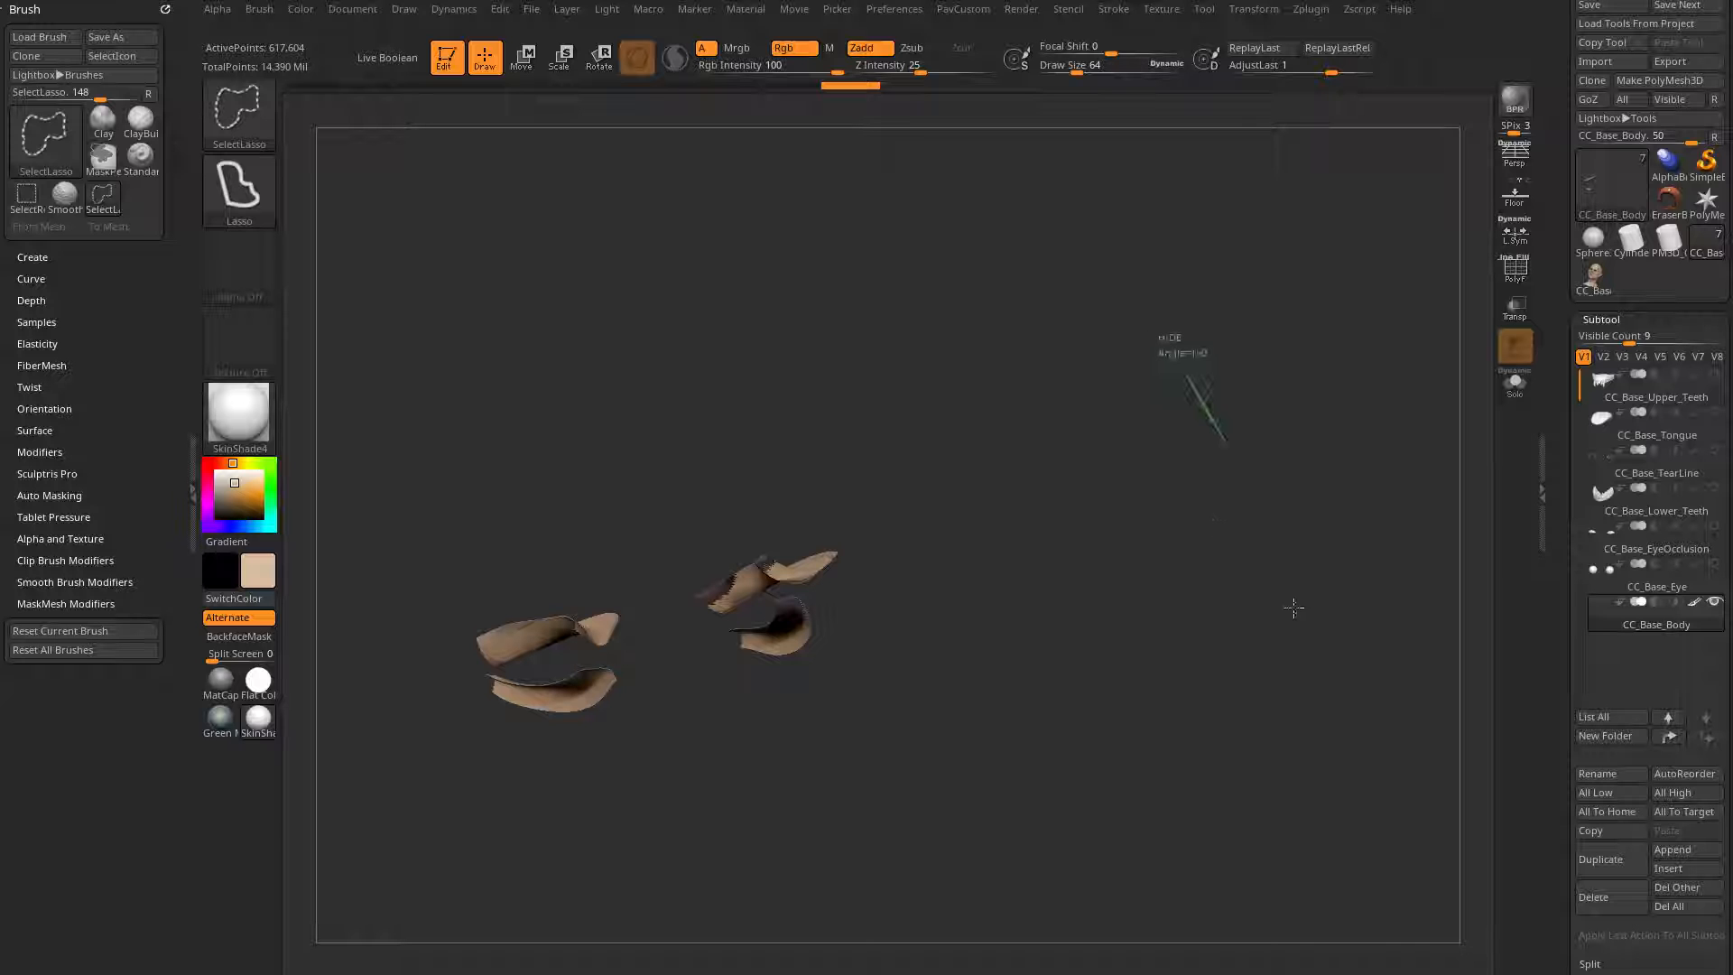
mouse_move(1149, 537)
mouse_down()
mouse_move(1074, 518)
mouse_move(1195, 531)
mouse_move(750, 453)
mouse_up()
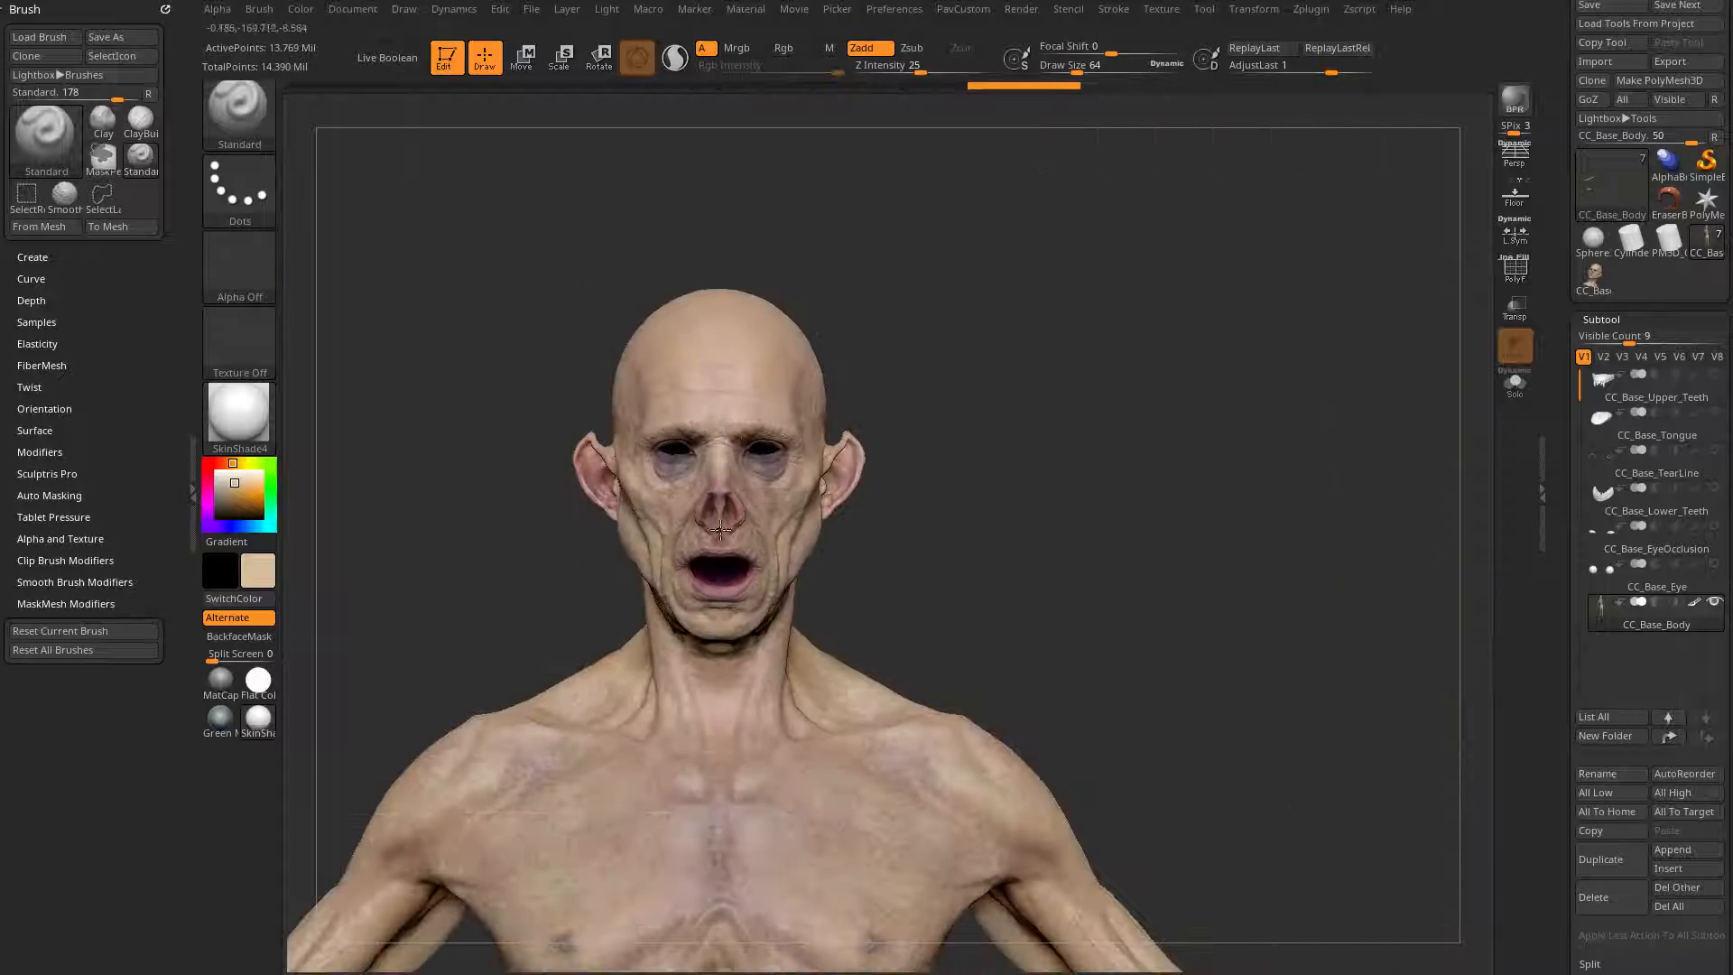
Step: Start exporting the body mesh and create a new folder named VampireBake on the Desktop as its destination
mouse_move(1018, 510)
alt+mouse_down()
mouse_move(1013, 461)
mouse_move(1242, 414)
mouse_move(1195, 414)
mouse_move(1230, 387)
mouse_move(1090, 407)
mouse_move(1237, 434)
mouse_move(1210, 409)
mouse_move(1214, 434)
mouse_move(1240, 433)
mouse_move(1243, 397)
alt+mouse_up()
drag(1214, 426, 1249, 445)
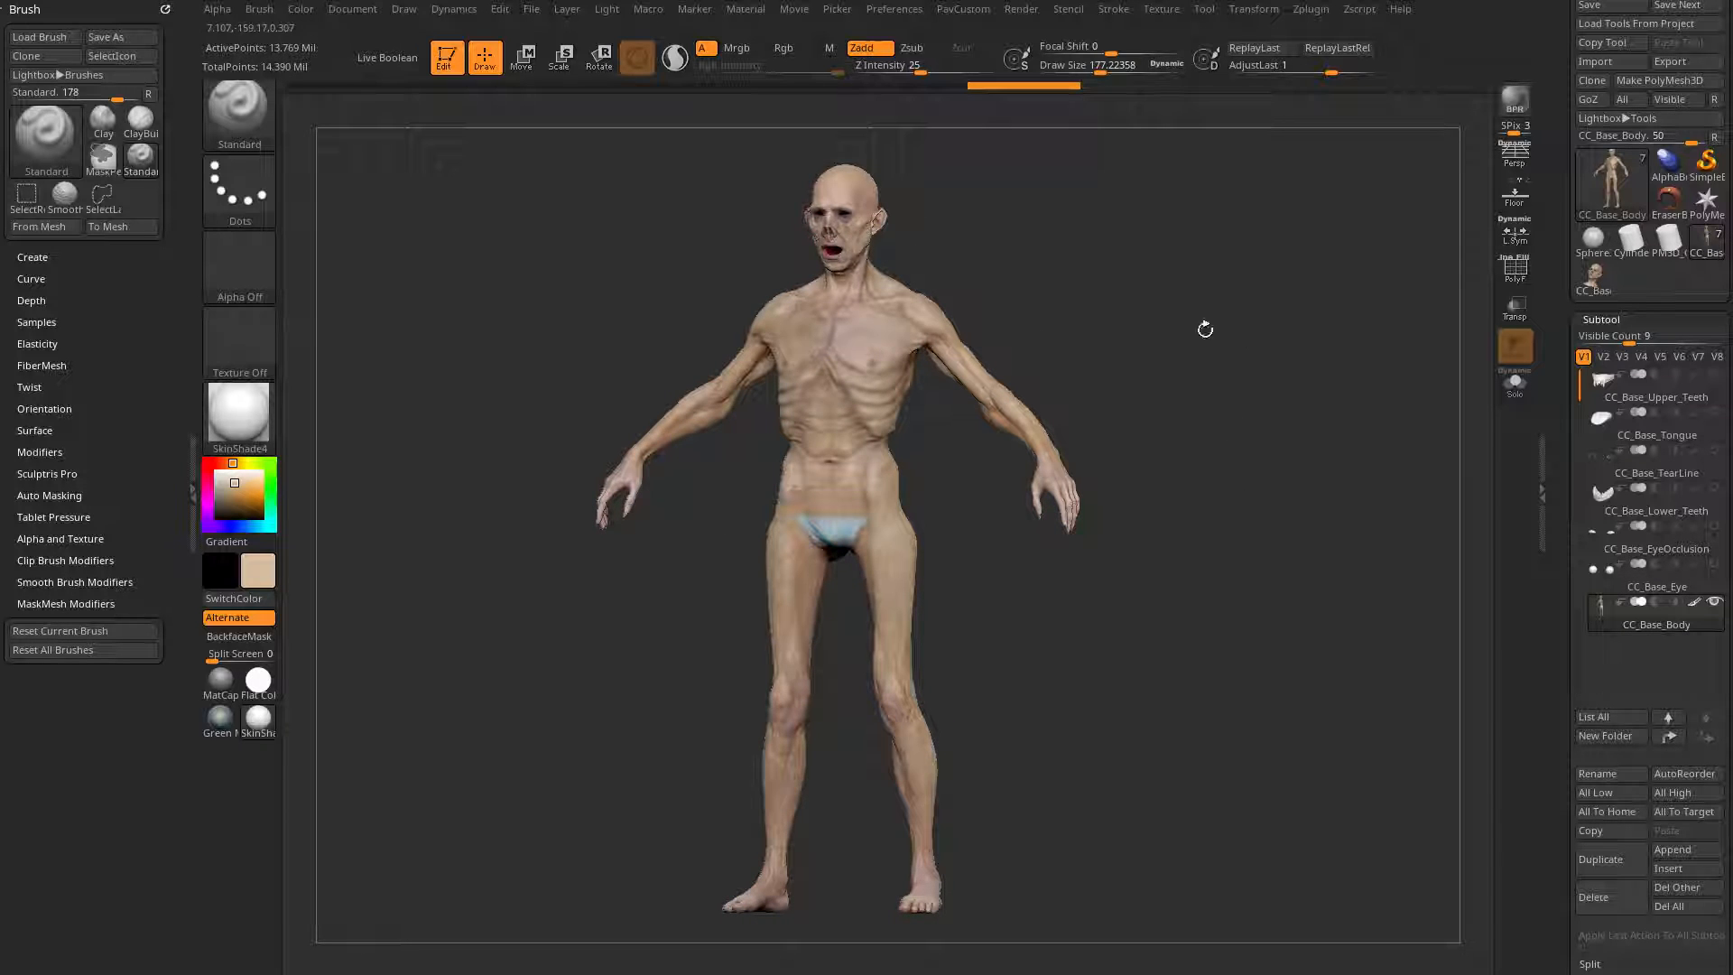
drag(1205, 330, 1190, 330)
drag(1565, 59, 1563, 111)
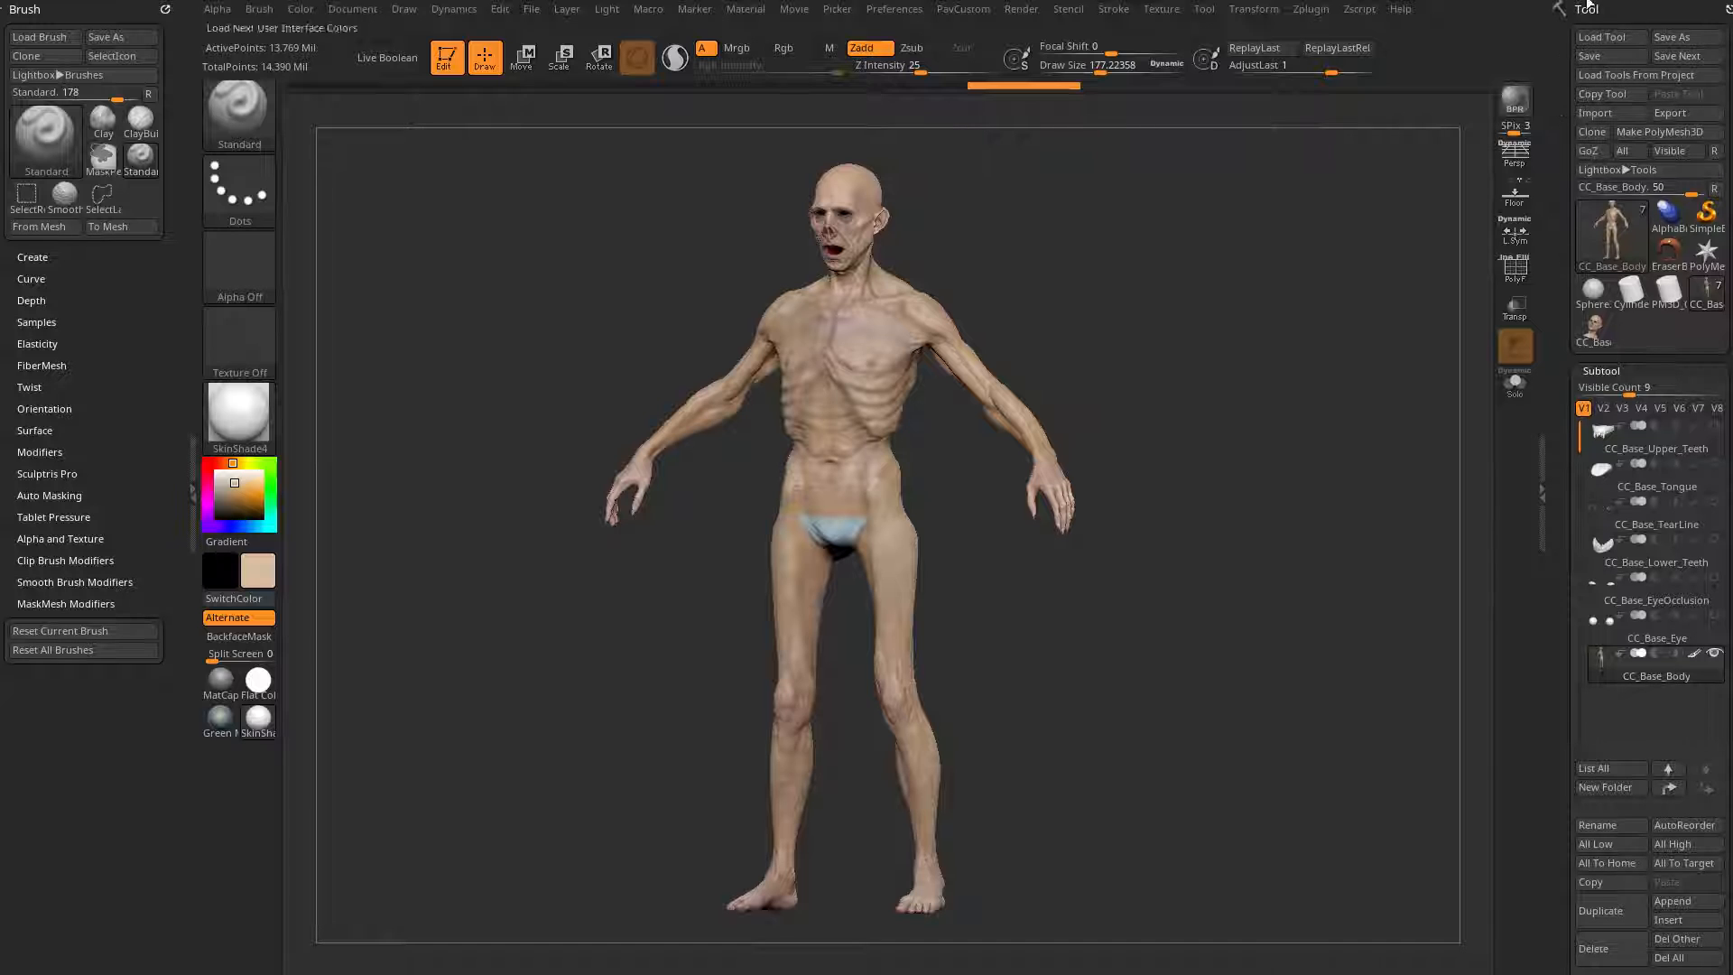
click(1675, 111)
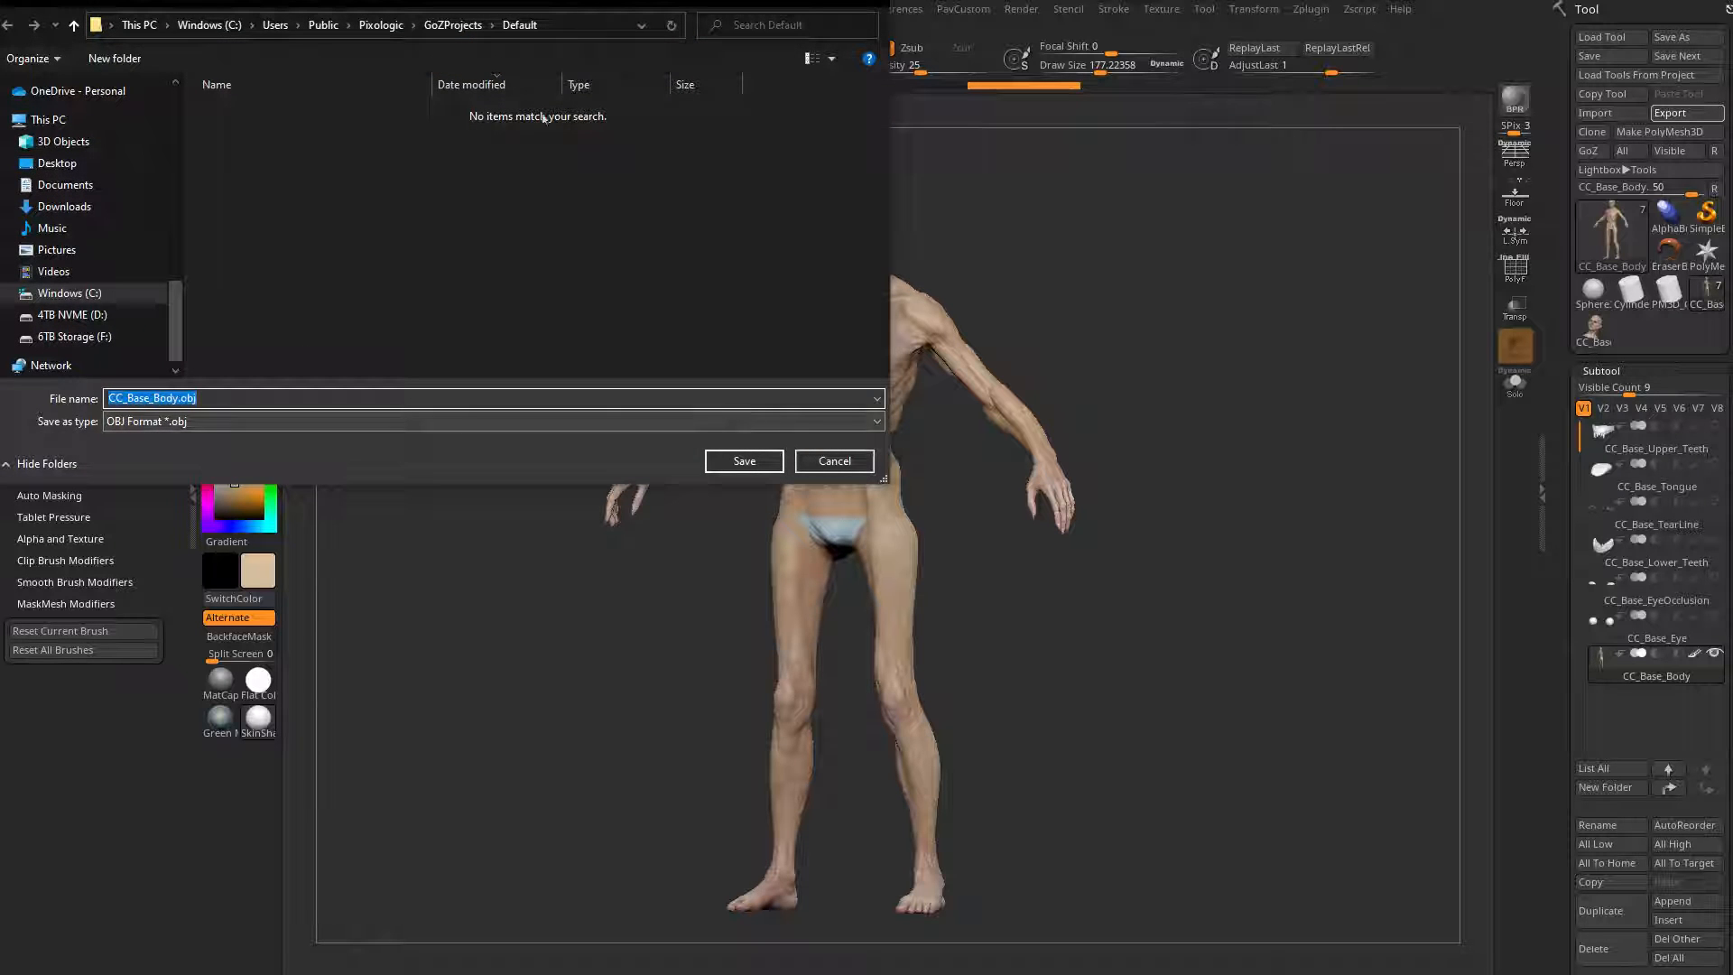
click(57, 162)
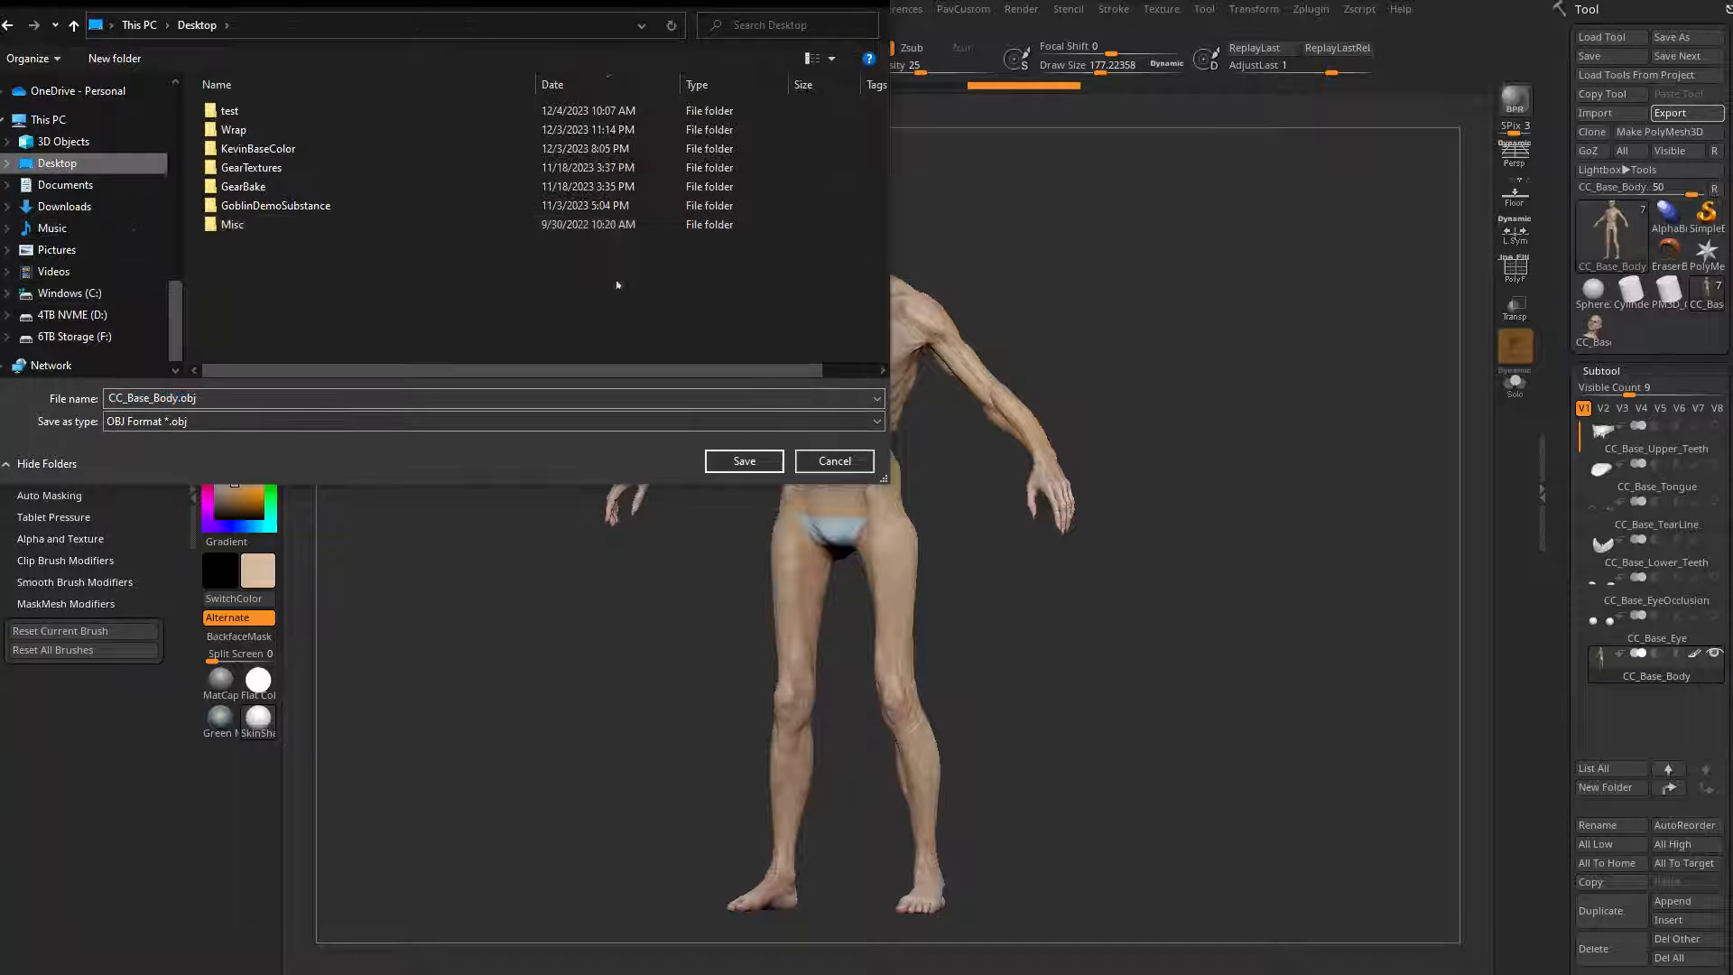
right_click(618, 285)
mouse_move(541, 464)
click(637, 471)
text(VampireB)
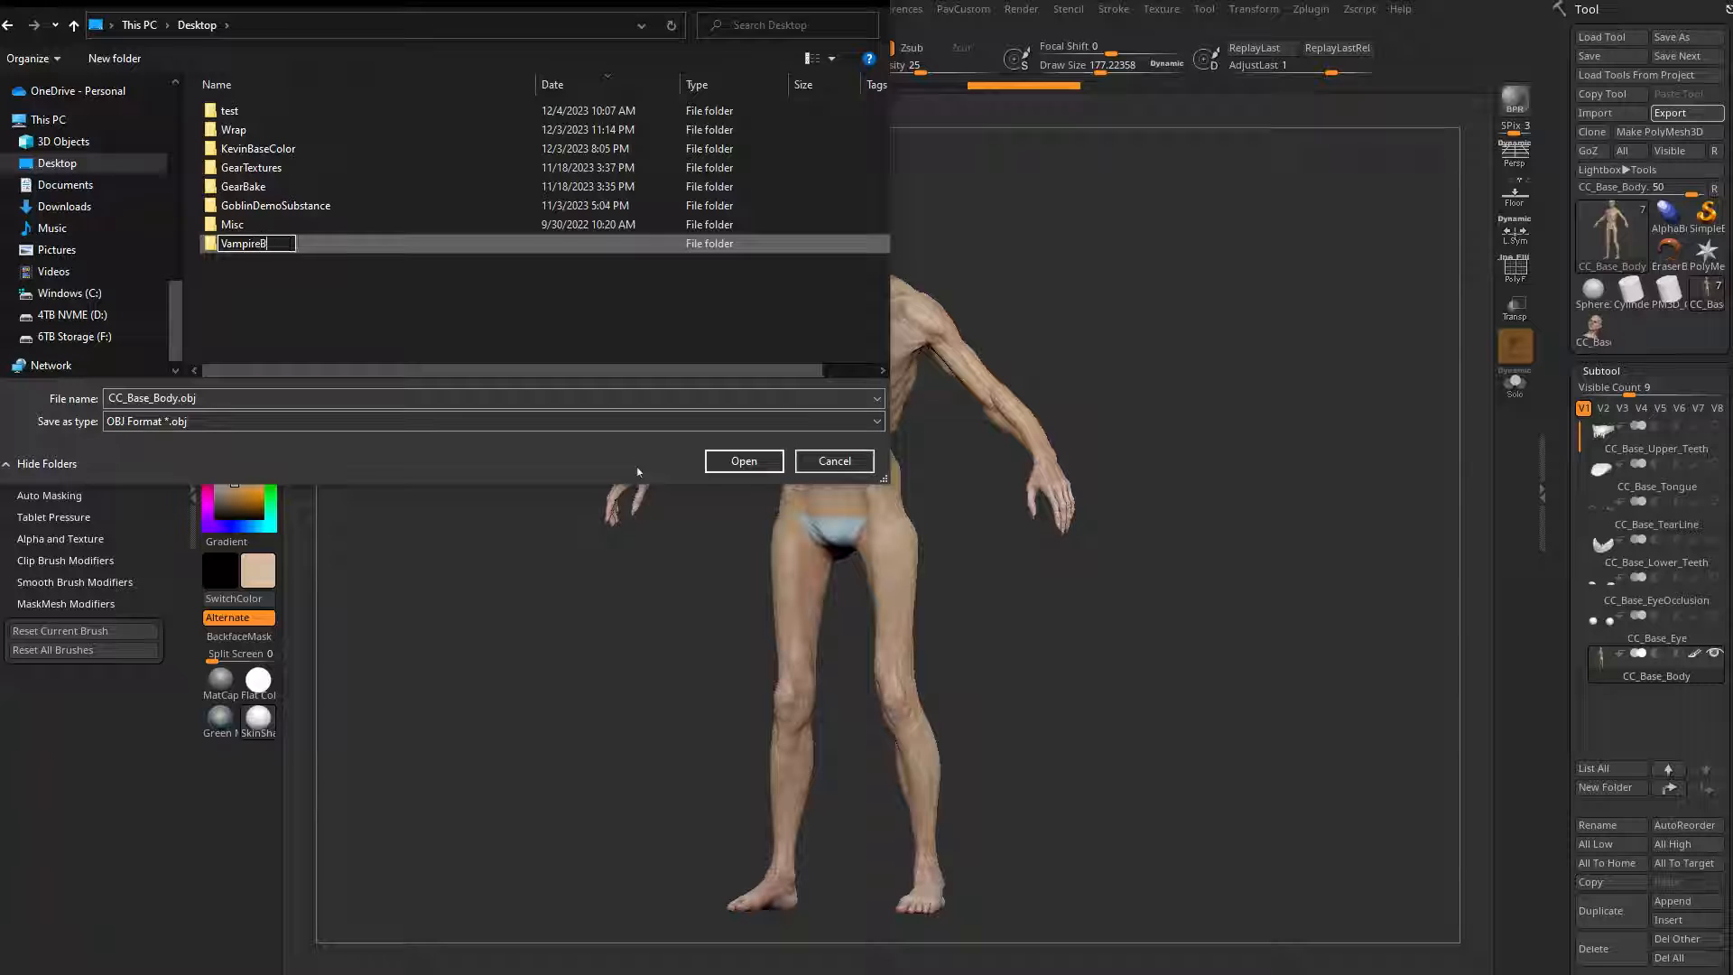
key(Return)
key(Return)
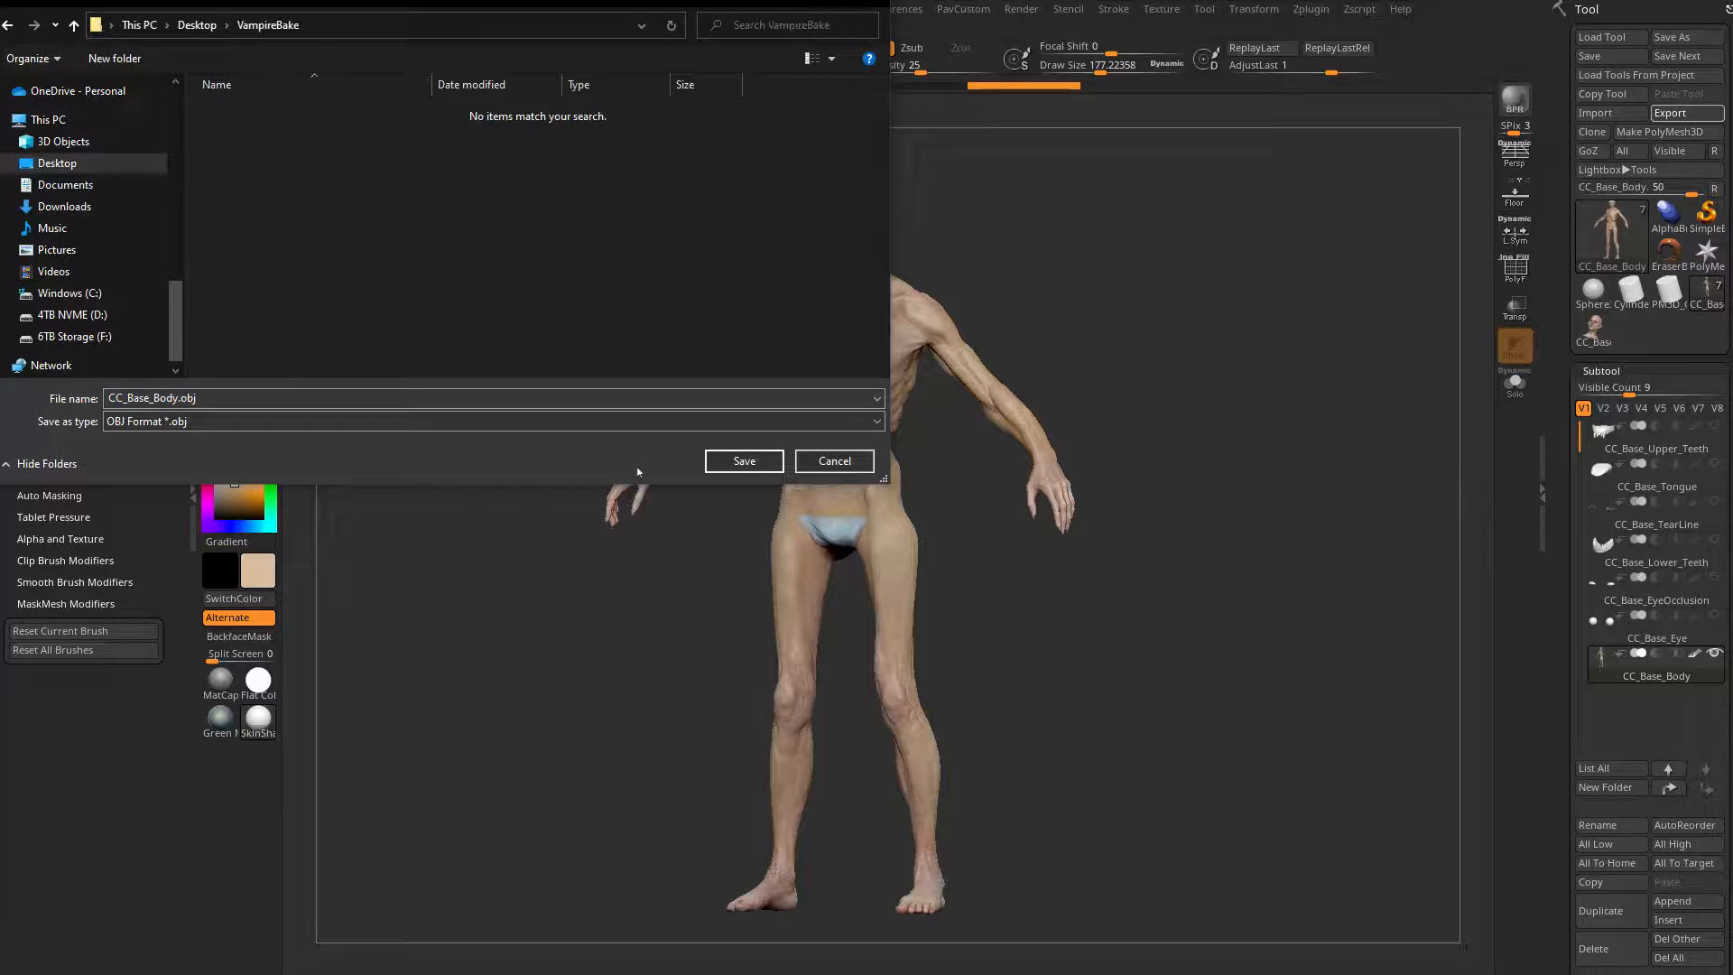
Step: Change the export format to FBX and save the body mesh as VampireBake_high
click(213, 424)
click(187, 588)
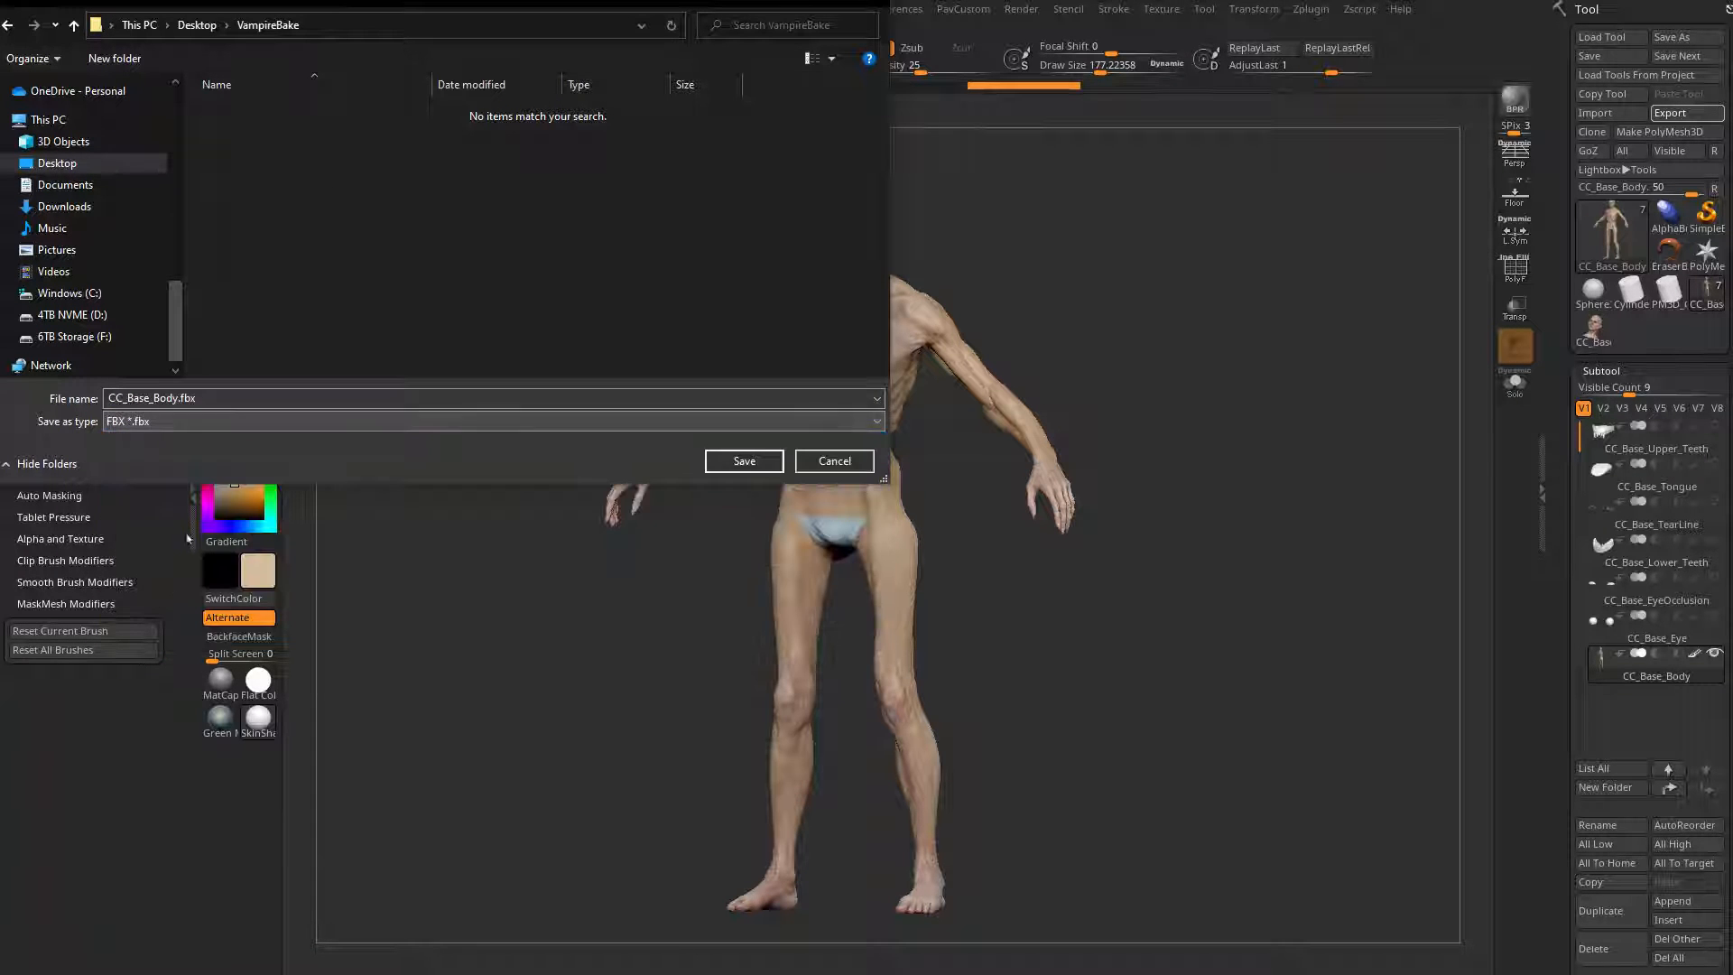
double_click(204, 398)
text(VampireBake_high)
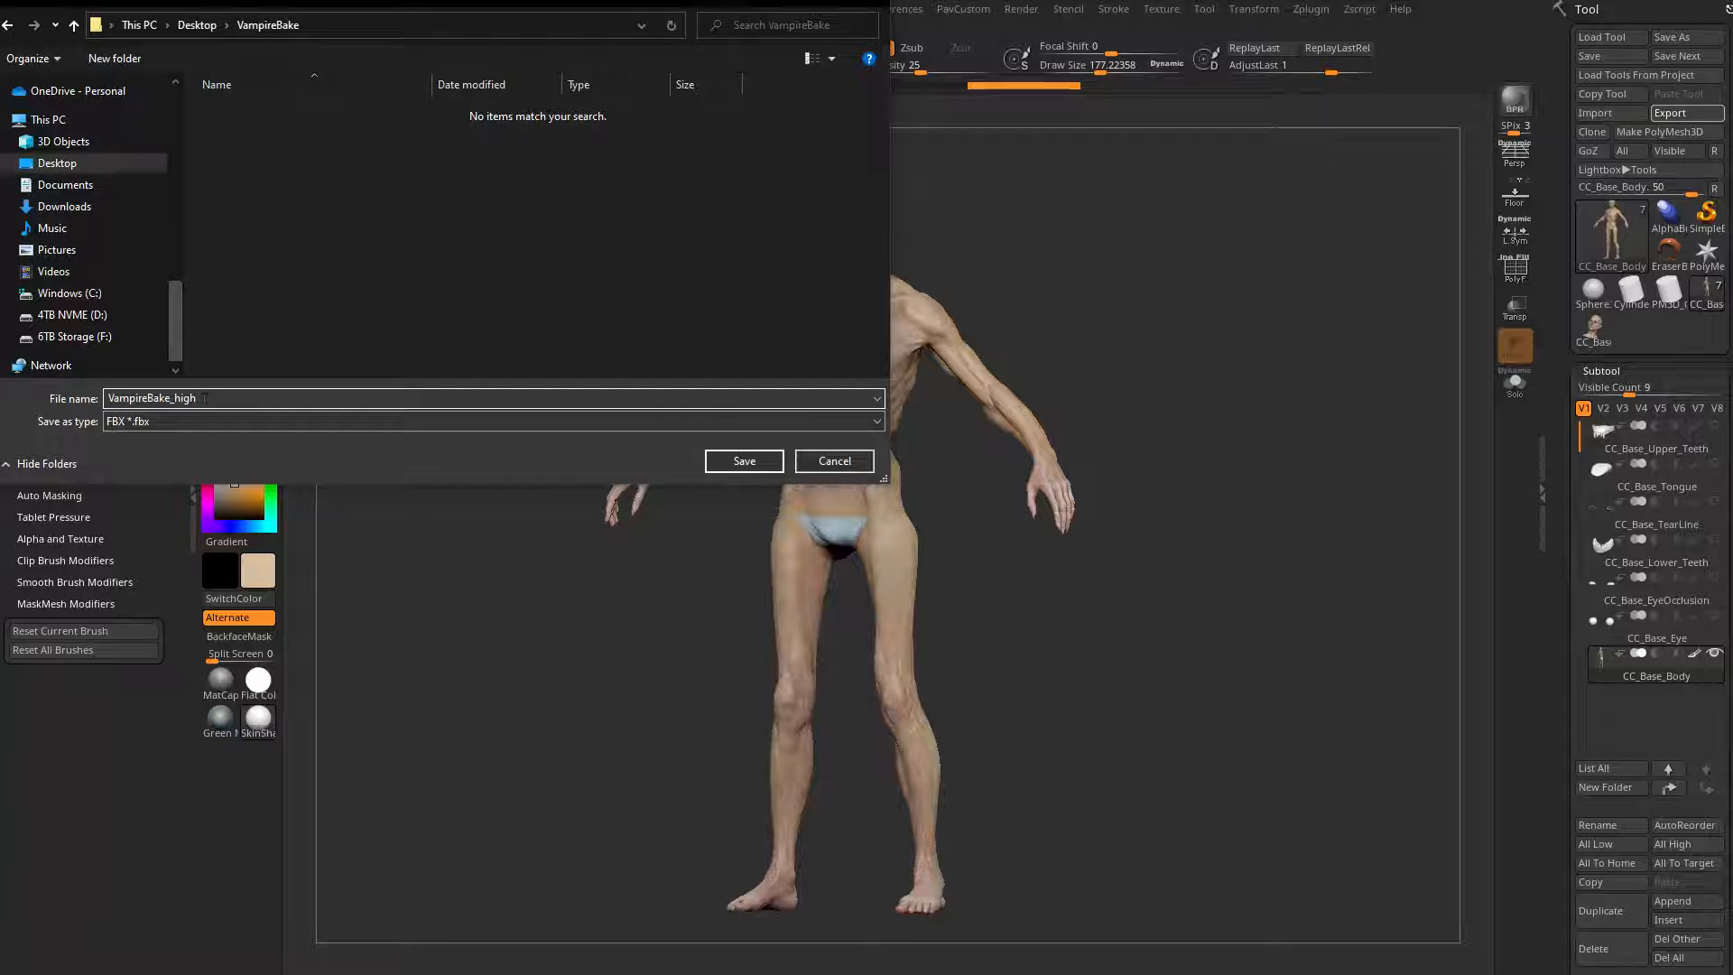
key(Return)
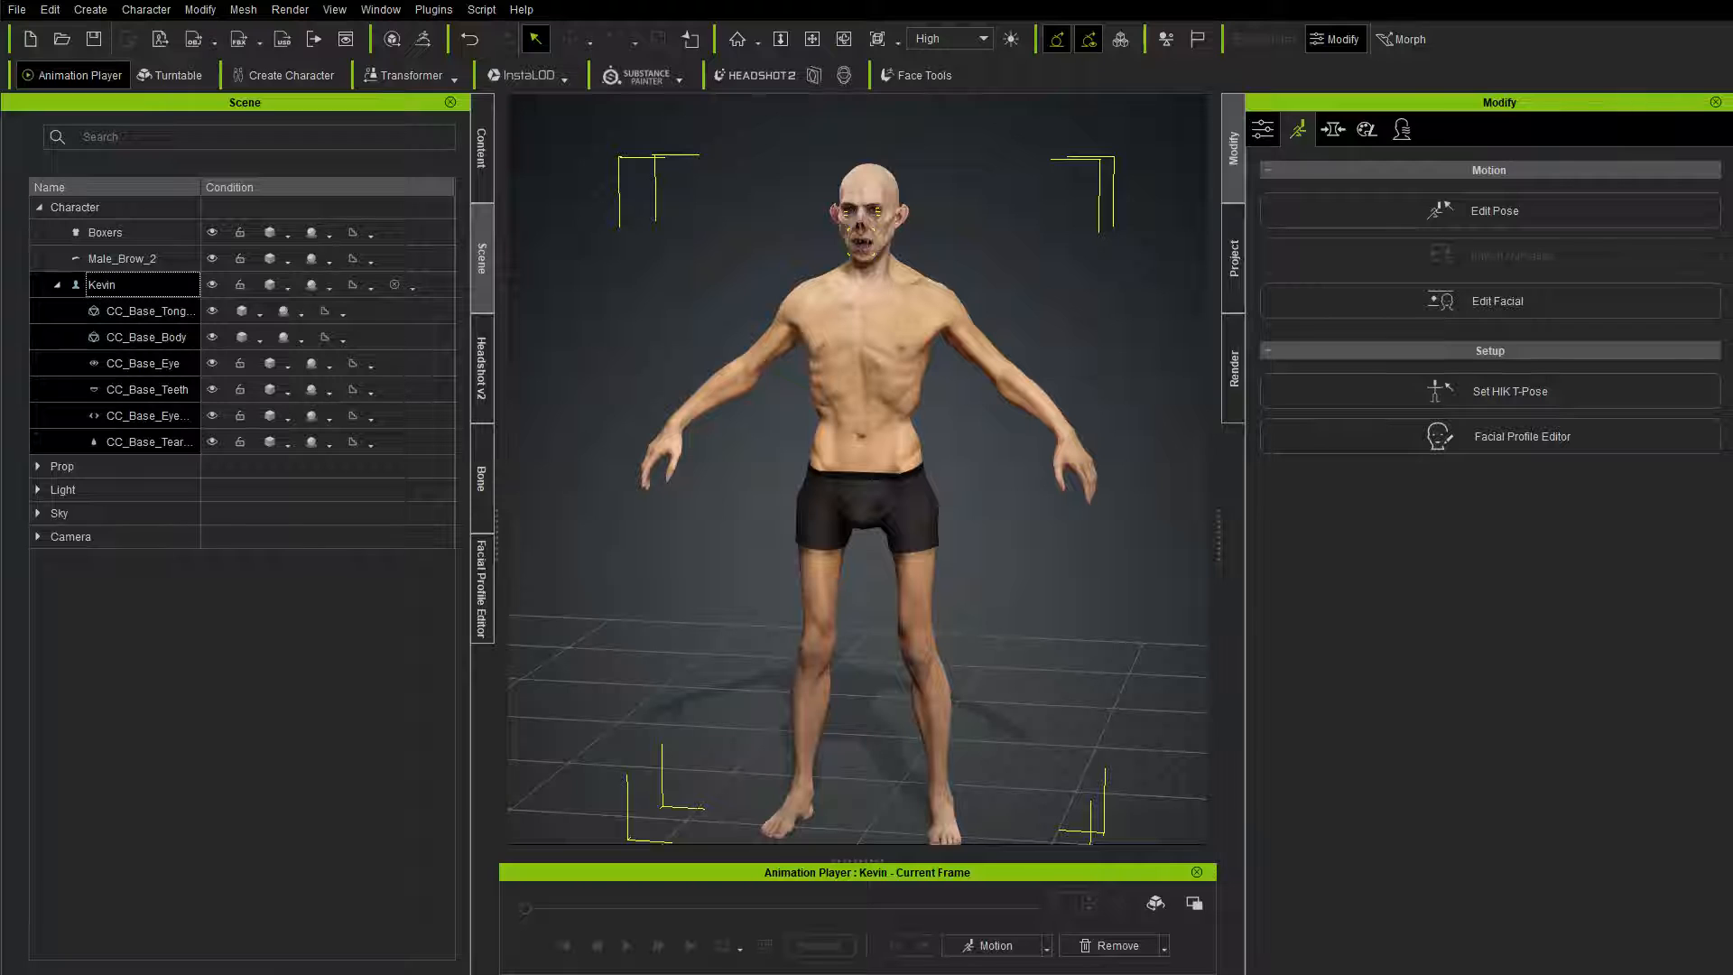
Step: Switch to Character Creator and export the whole character to Substance Painter as VampireBake_low OBJ in the Desktop's VampireBake folder
click(123, 287)
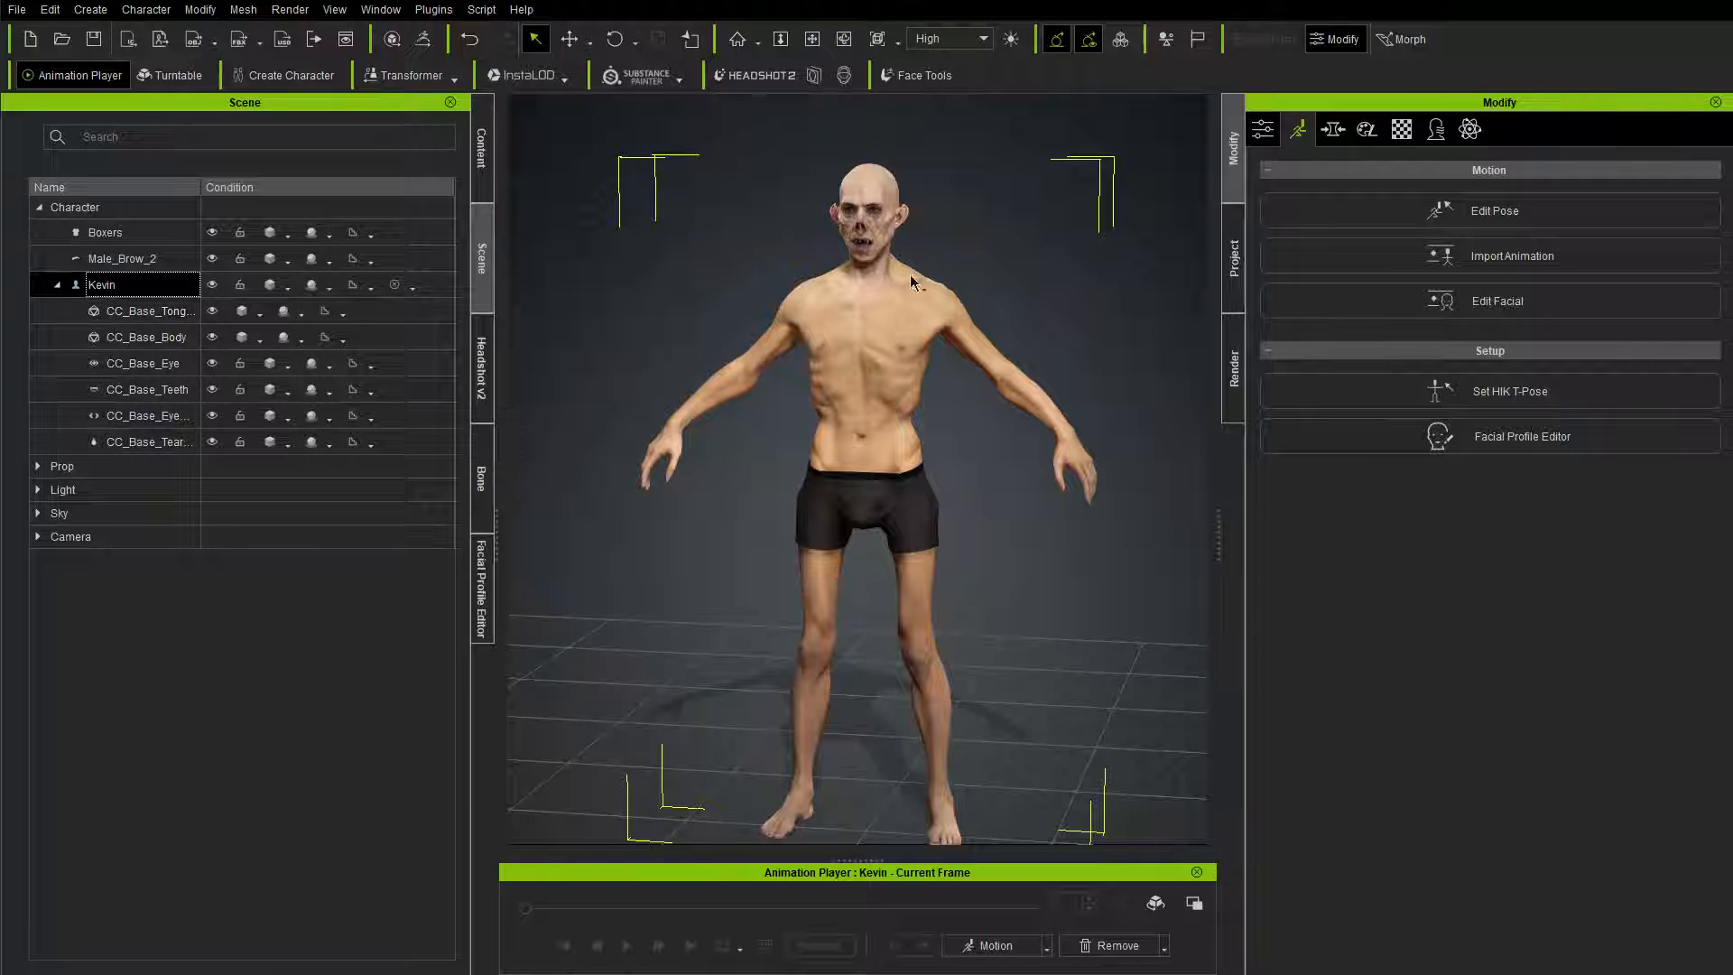
click(658, 79)
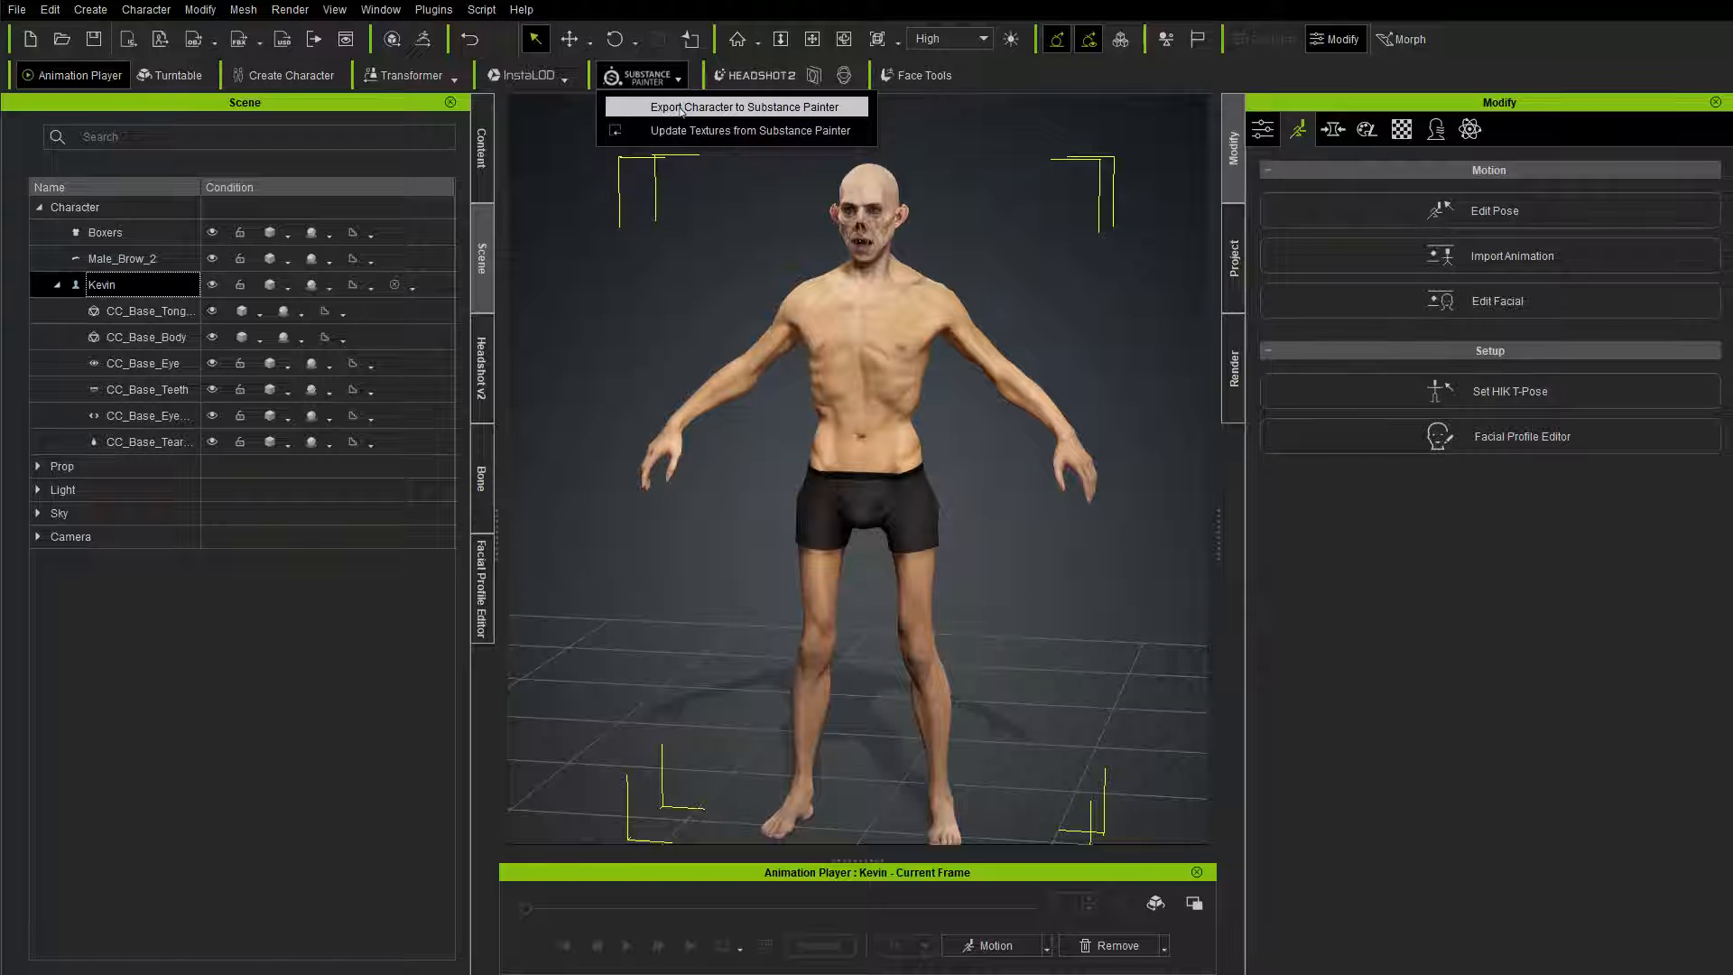
click(681, 107)
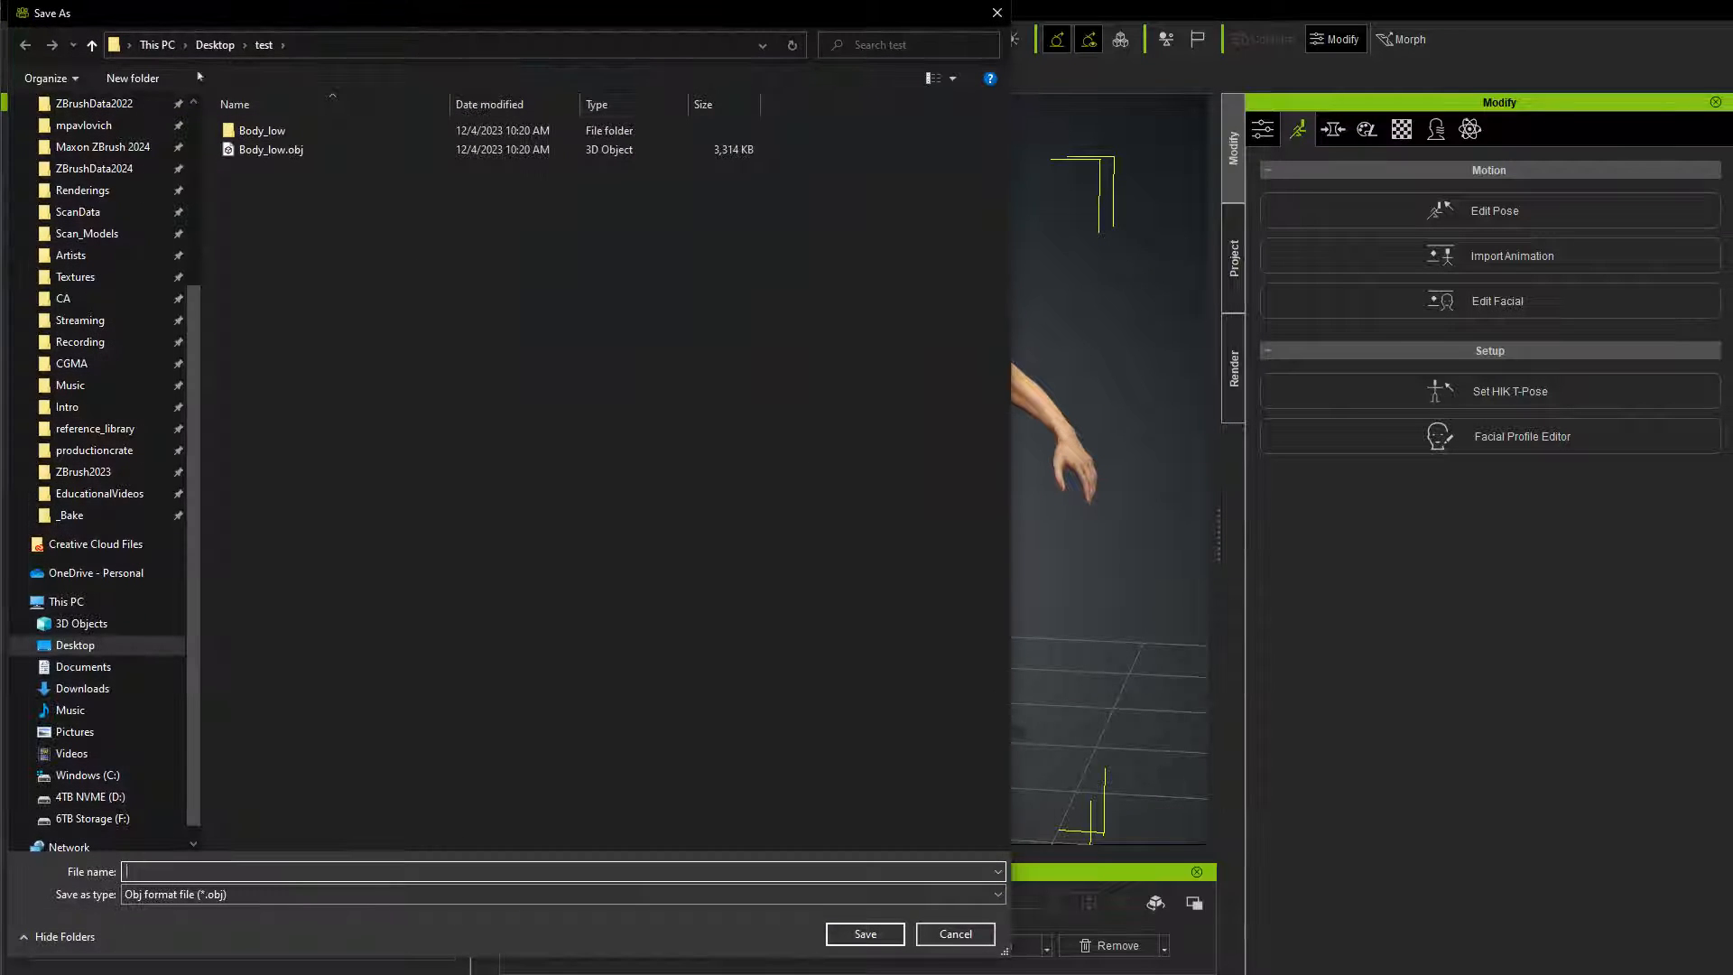
click(215, 44)
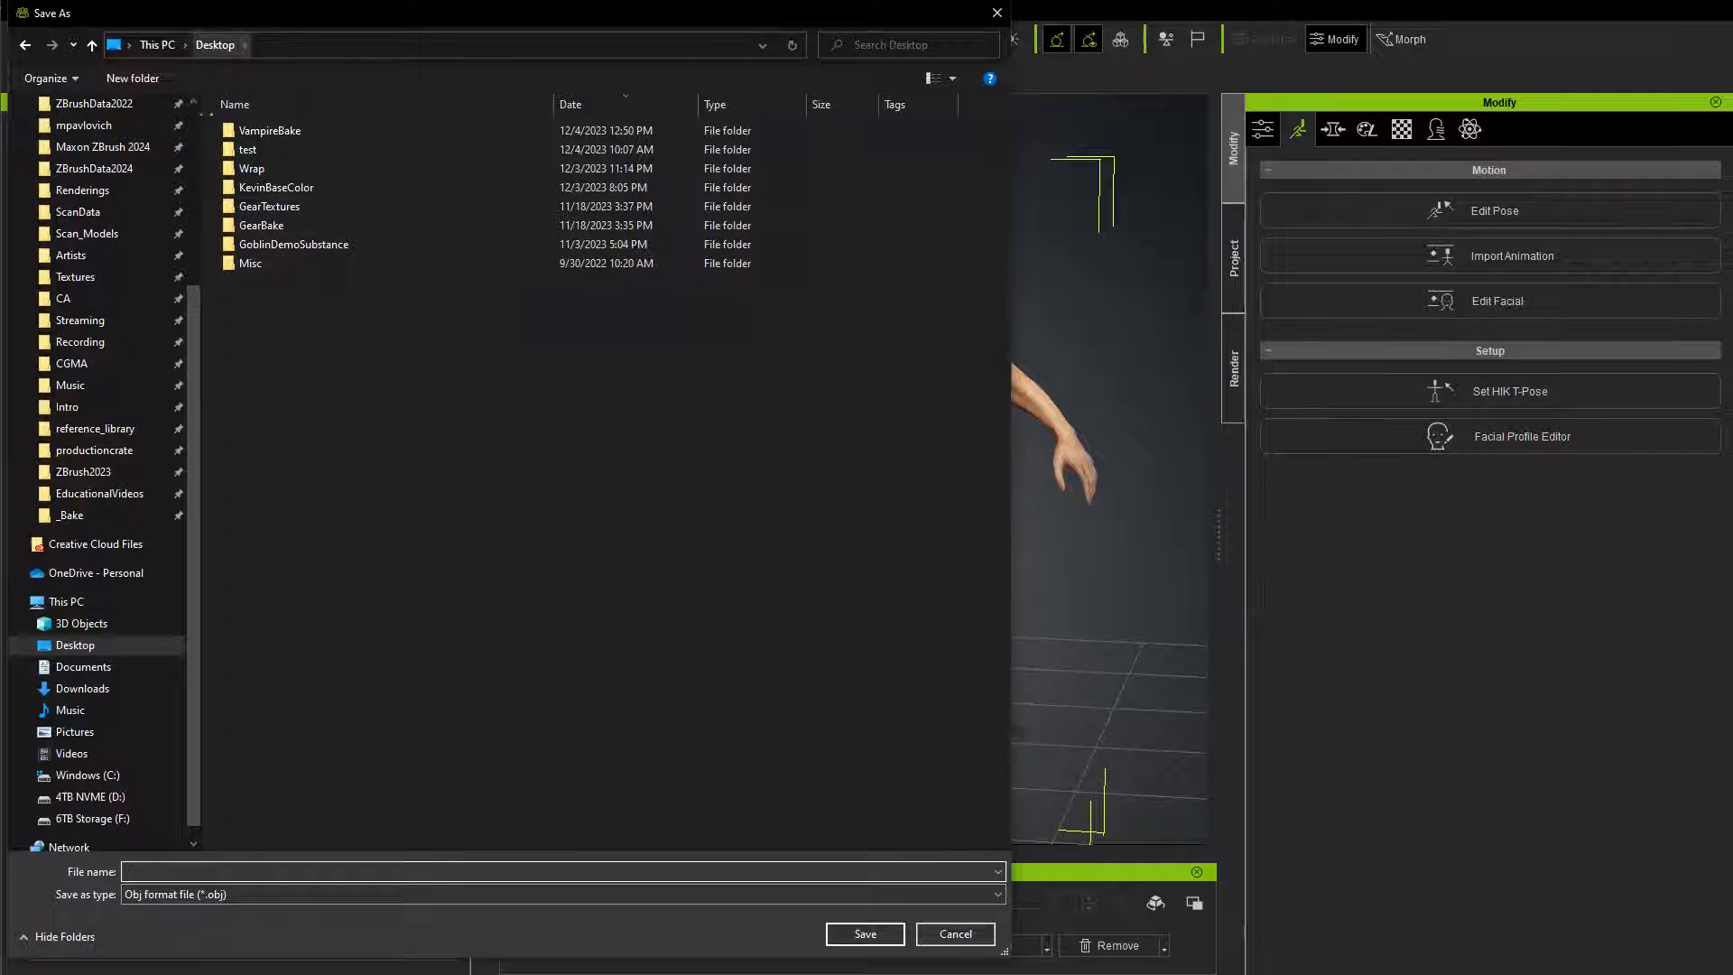
double_click(280, 130)
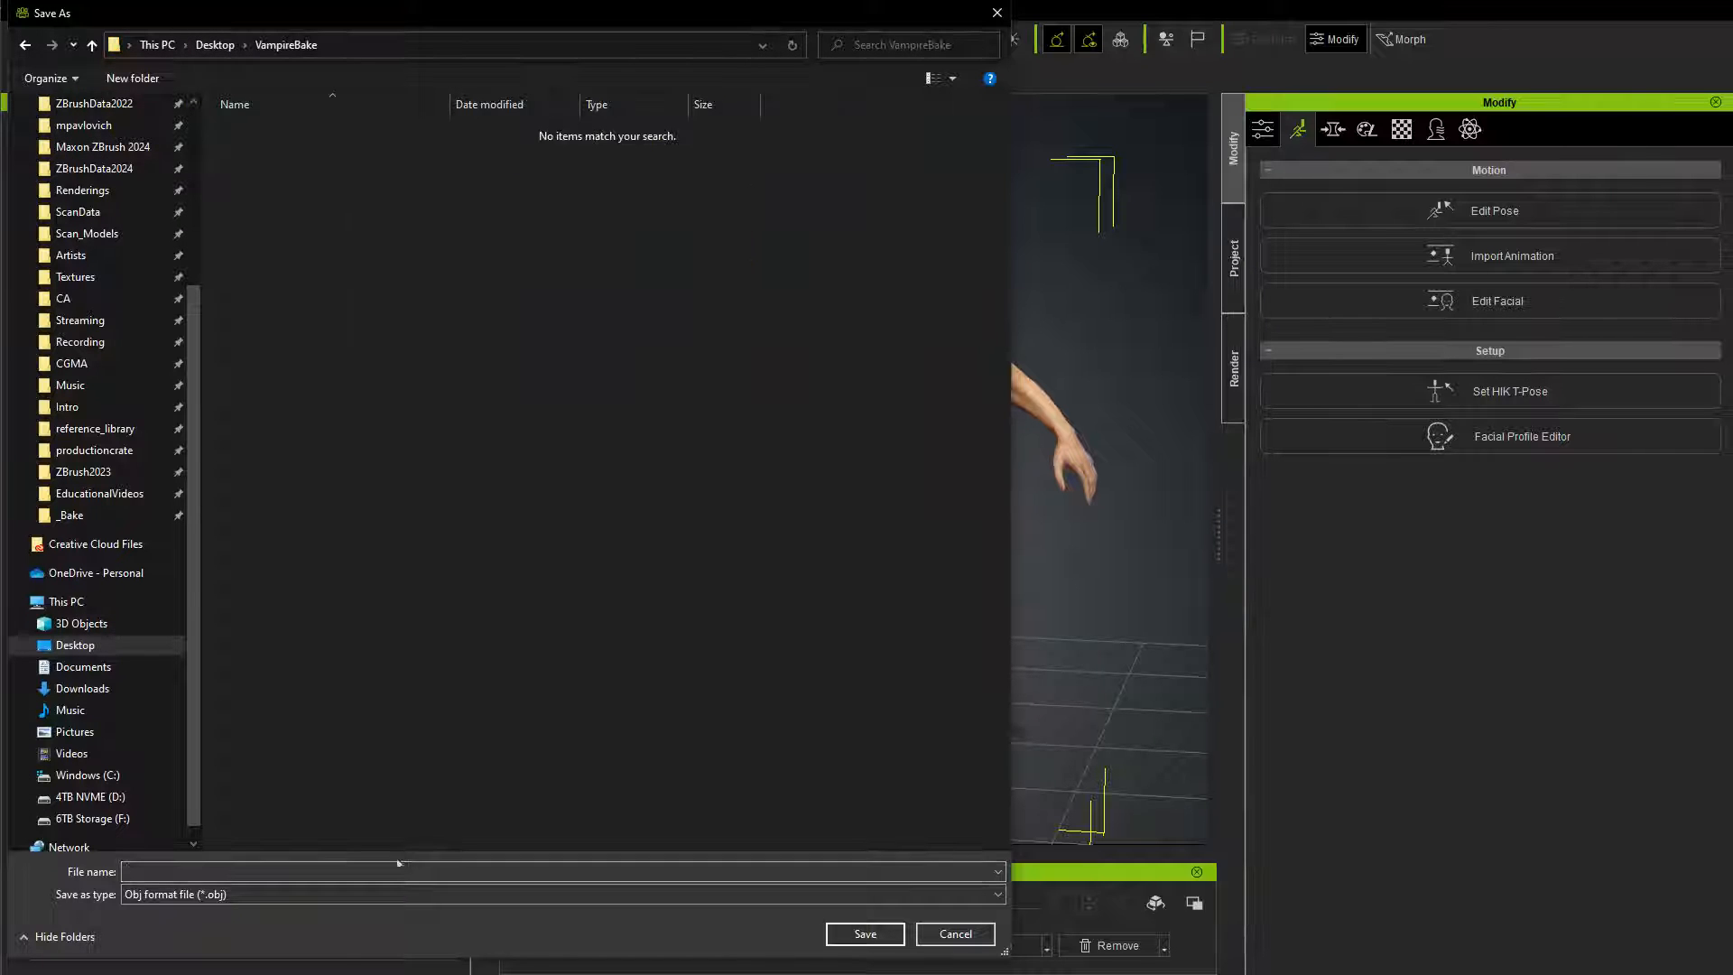
click(228, 872)
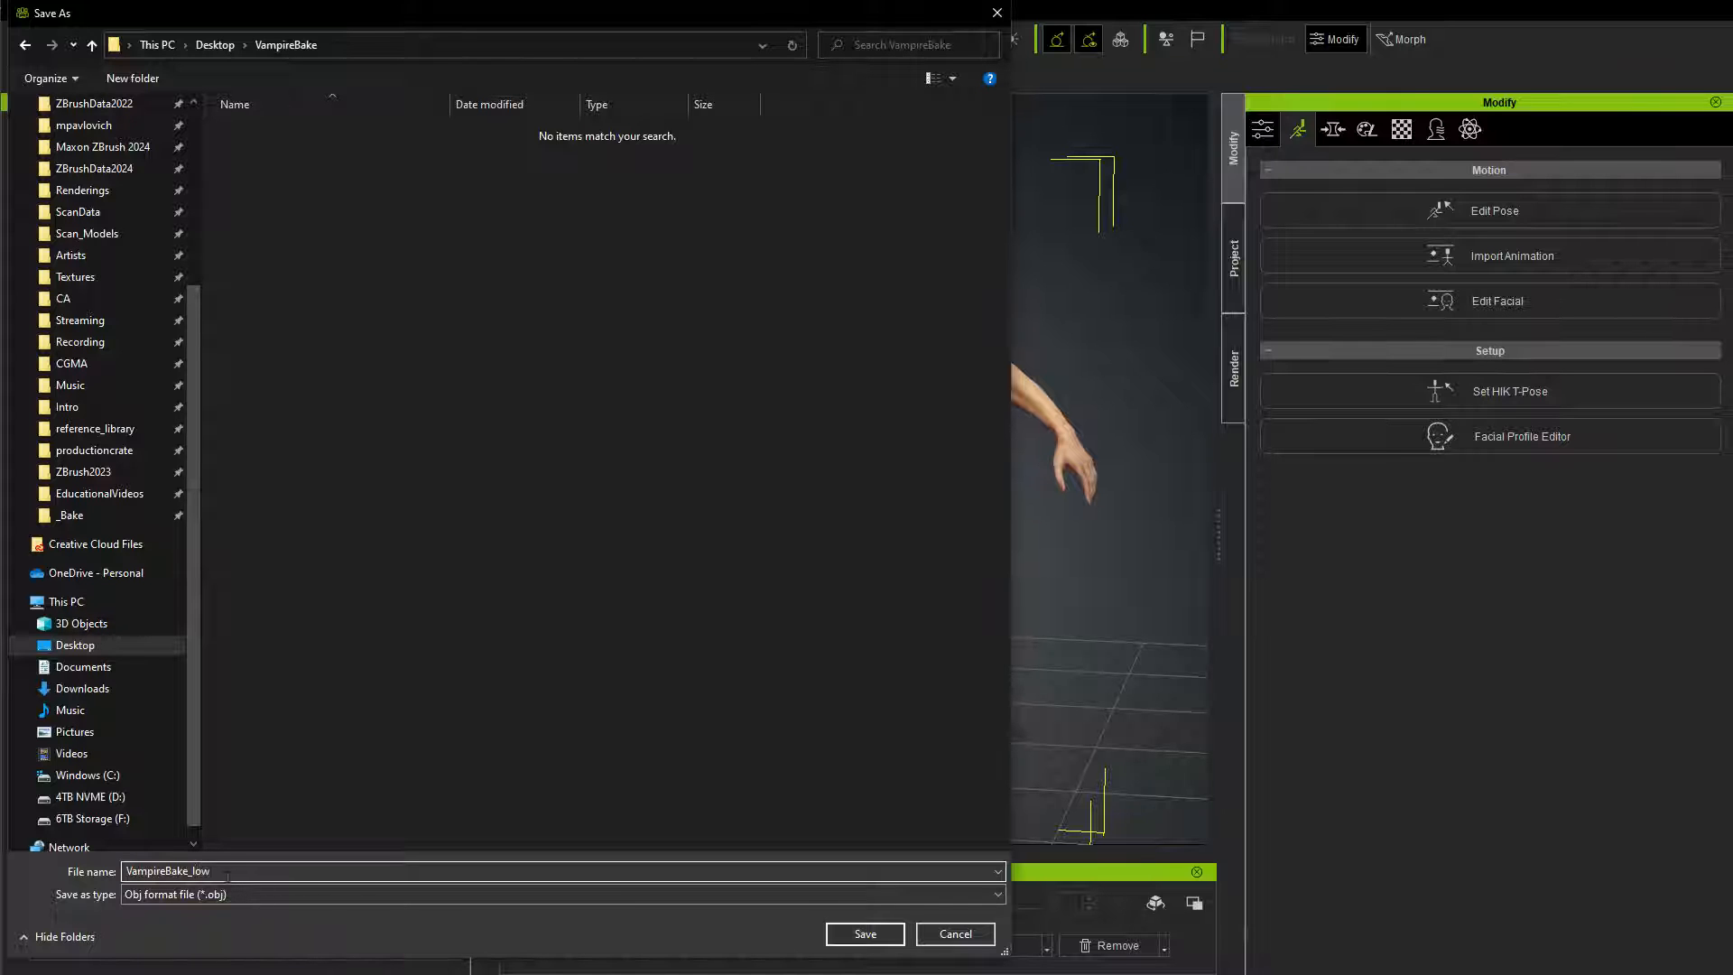
key(Return)
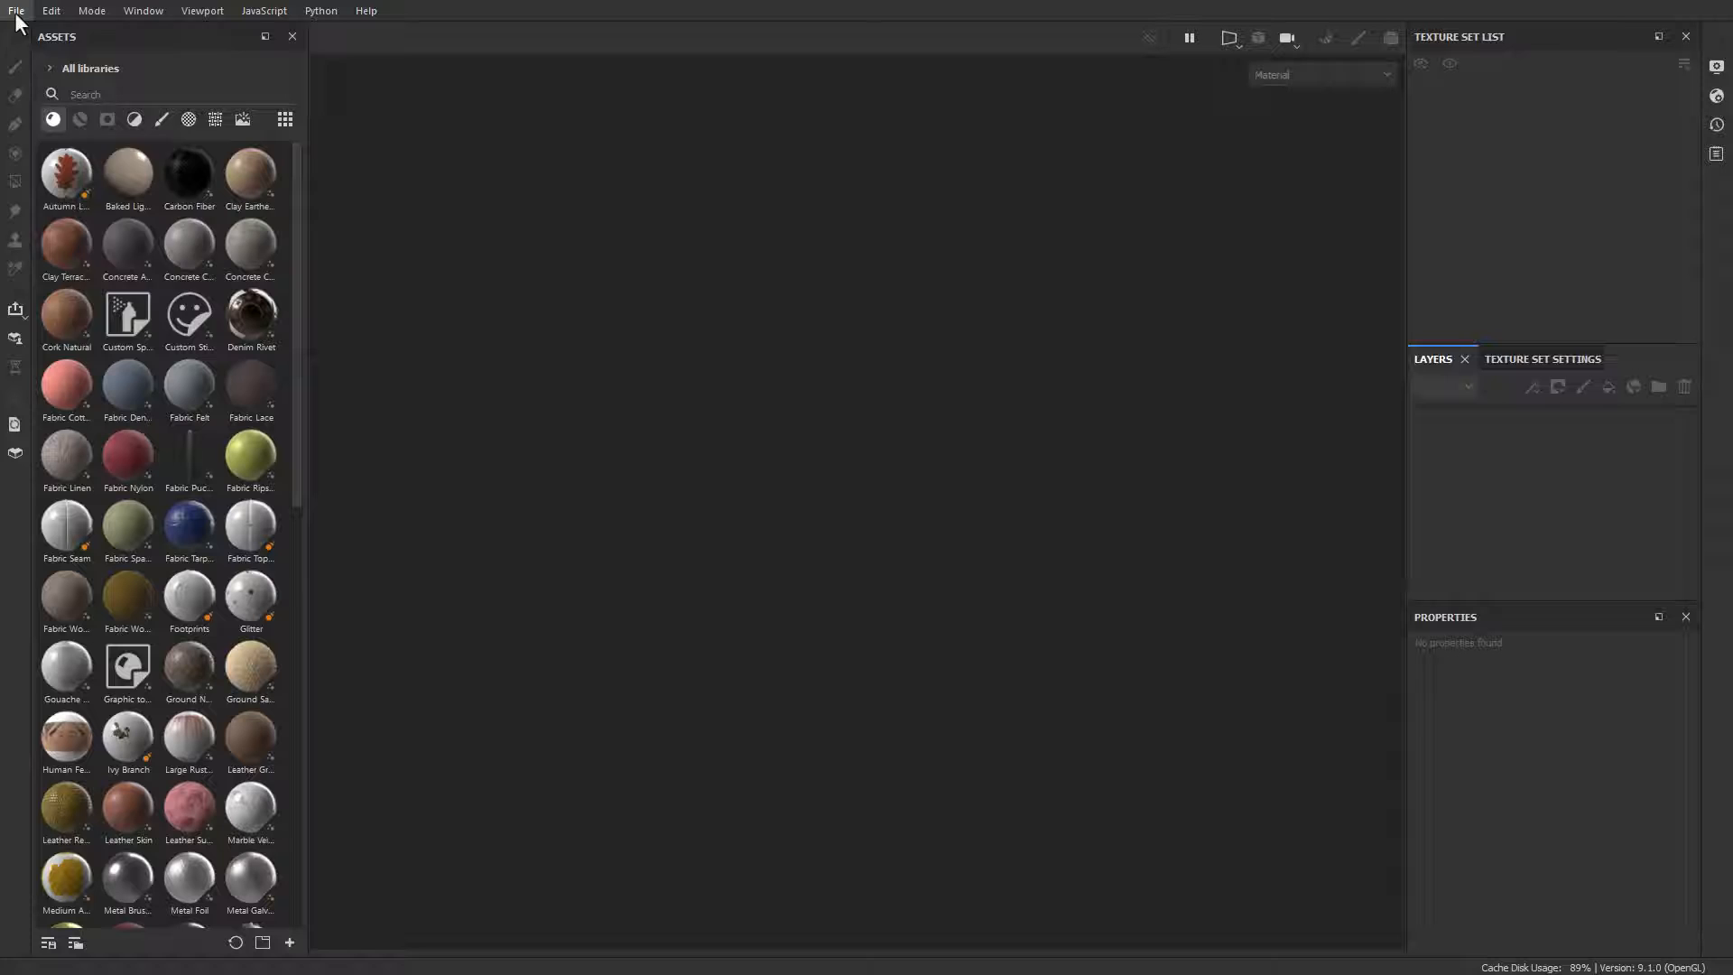
Step: In Substance 3D Painter, create a new project from VampireBake_low.obj at 2048 resolution with the UV Tile workflow enabled
click(16, 11)
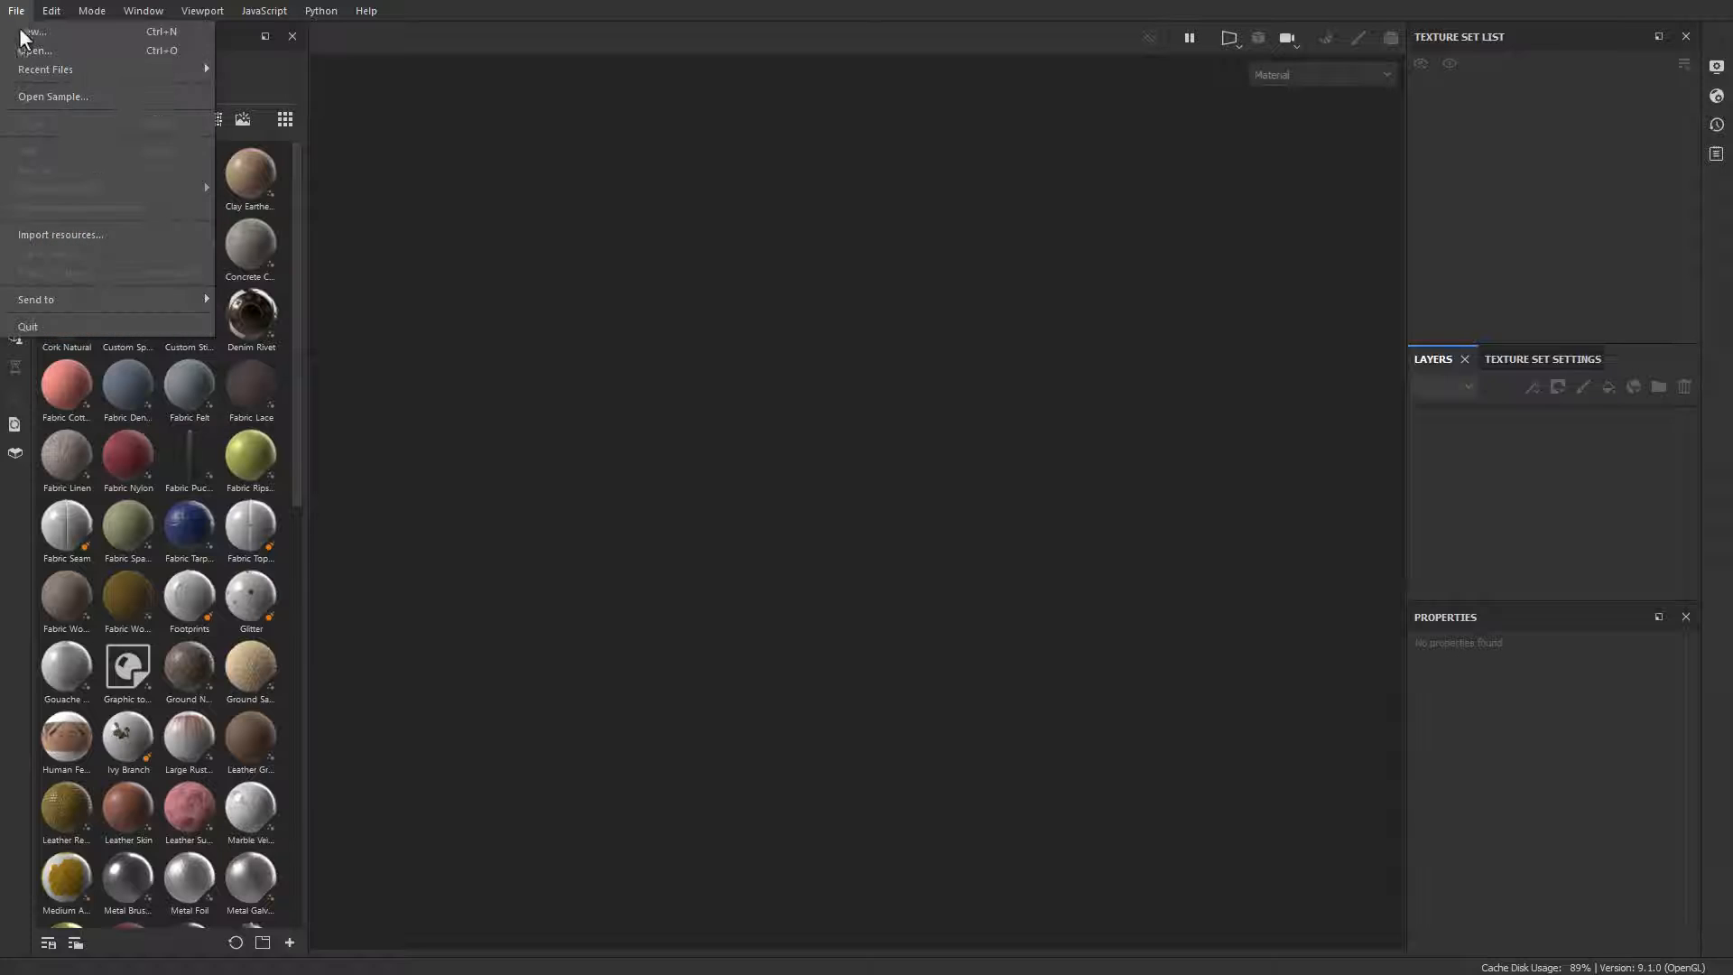
click(21, 32)
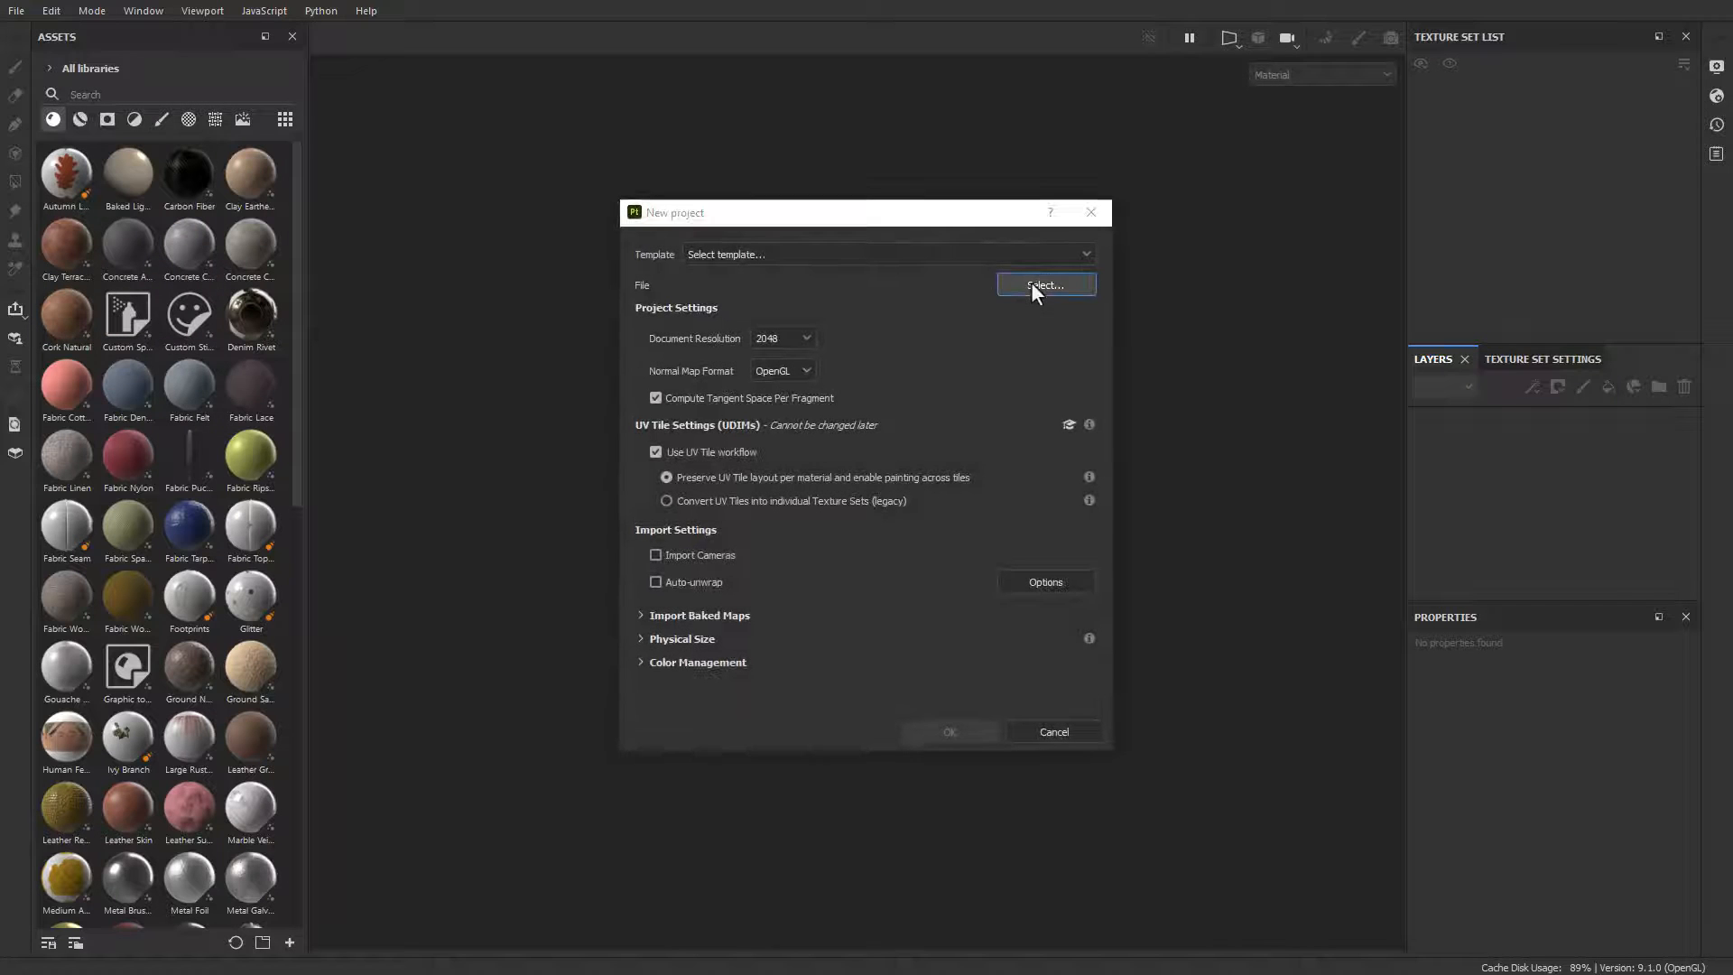
click(1030, 282)
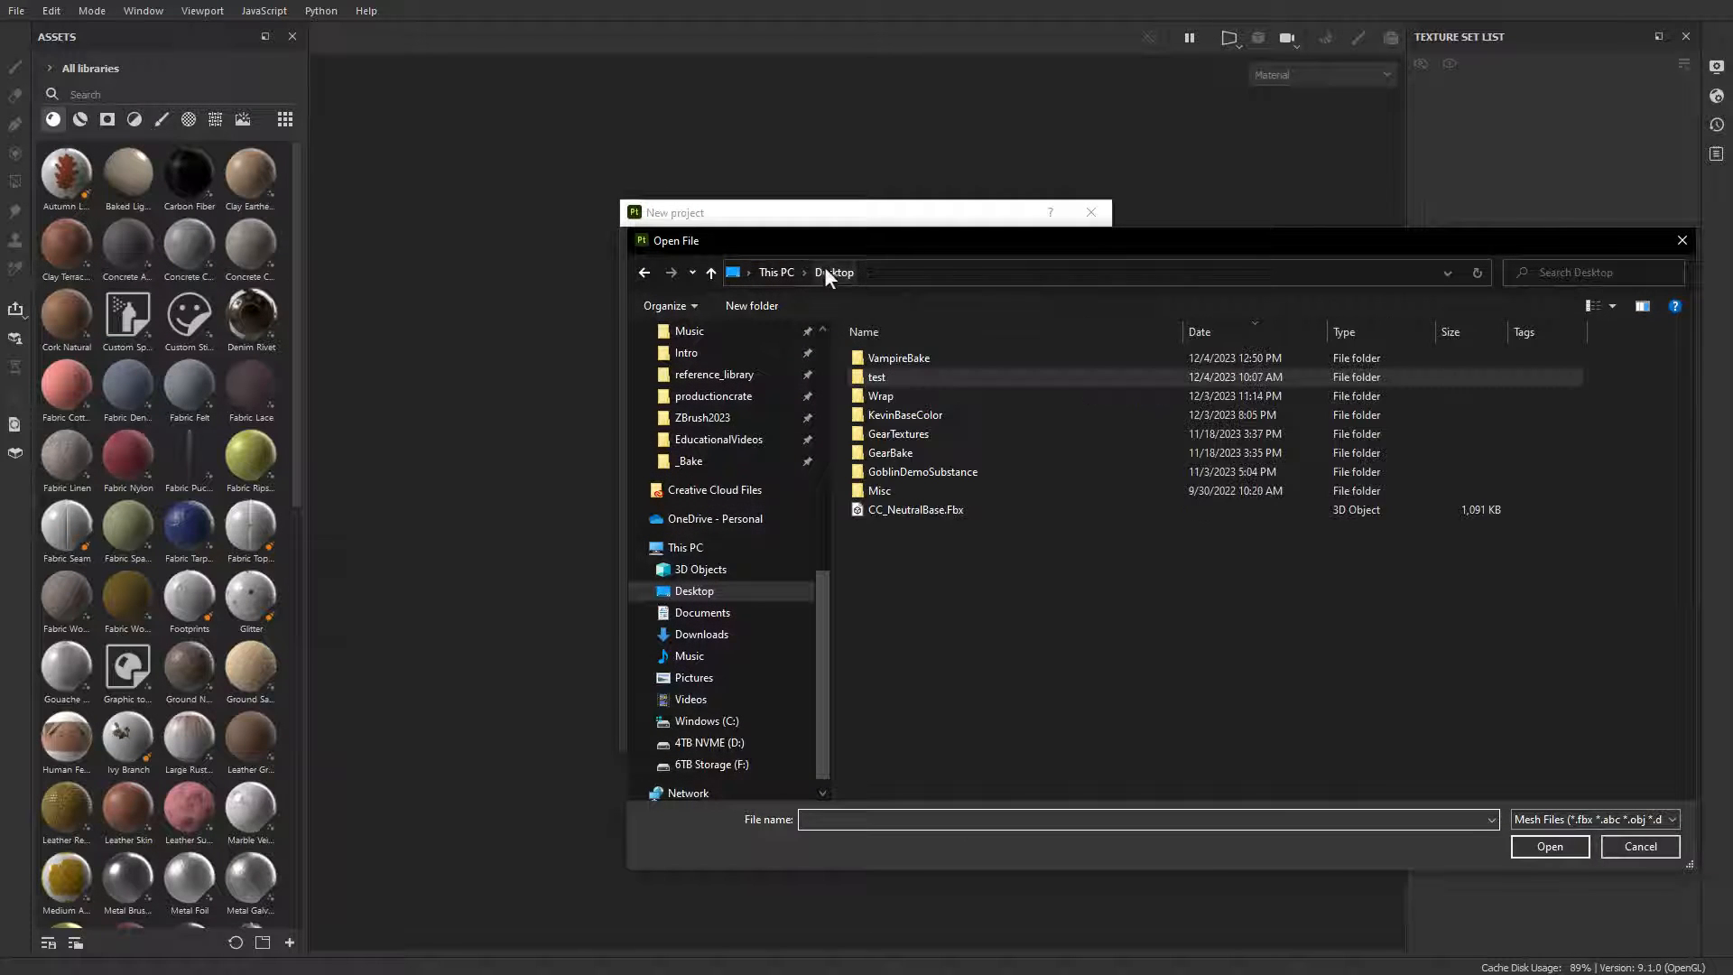
double_click(926, 357)
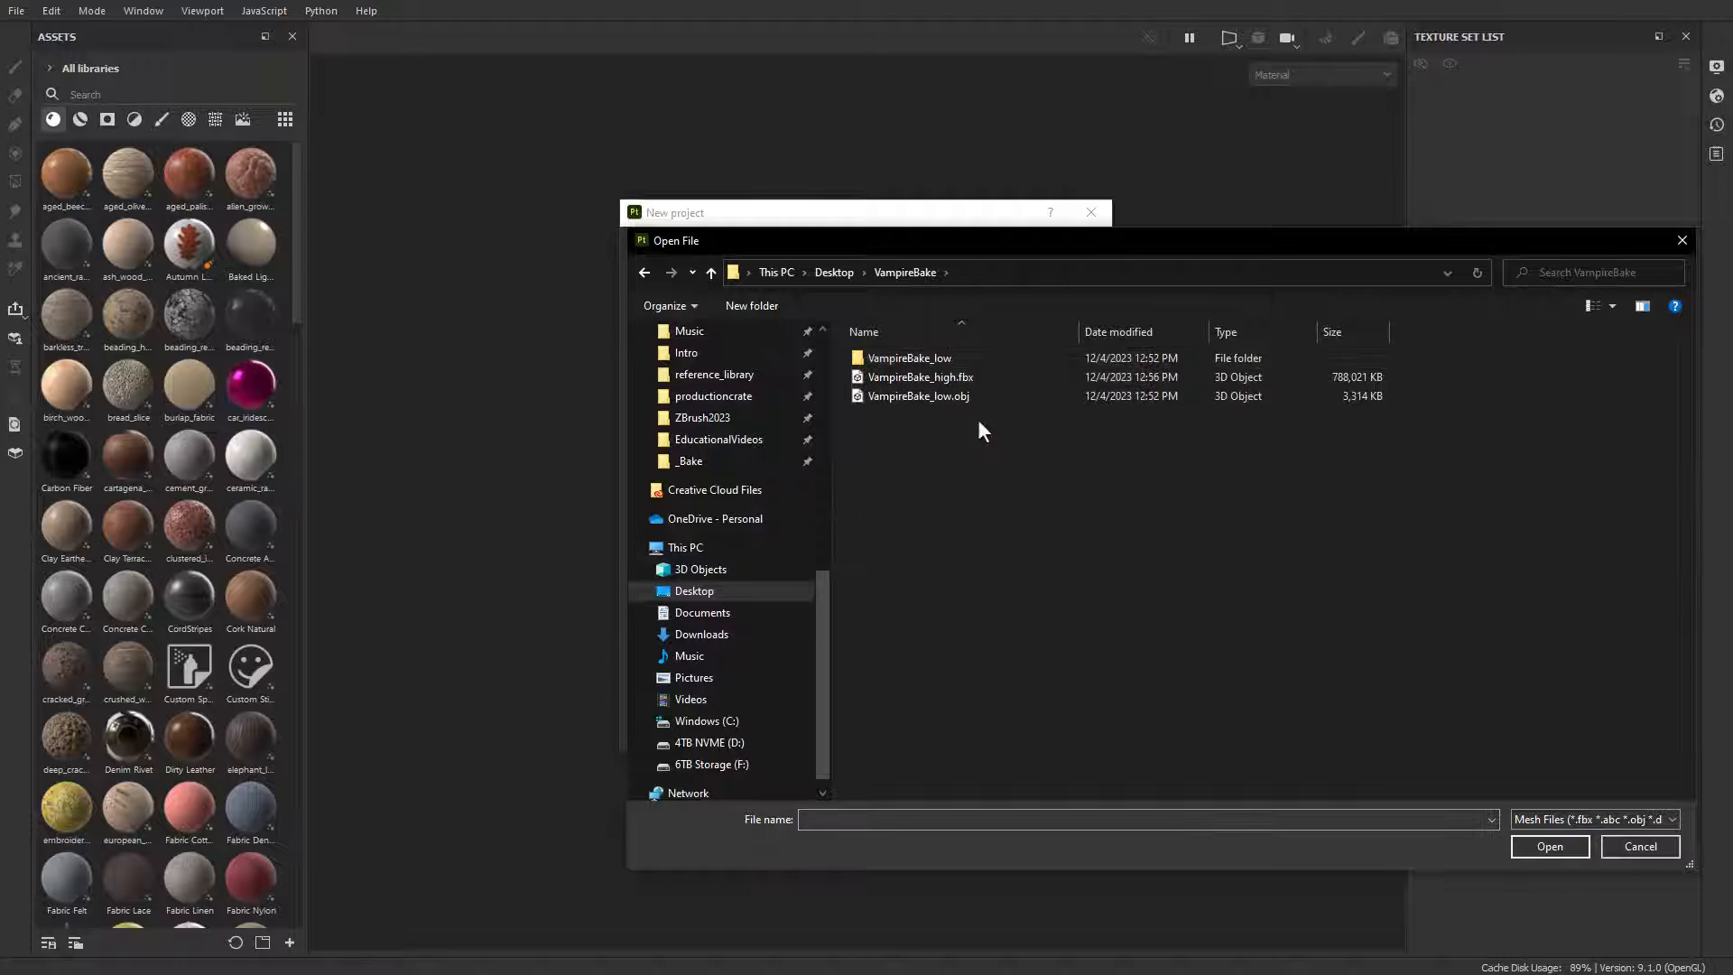
double_click(928, 395)
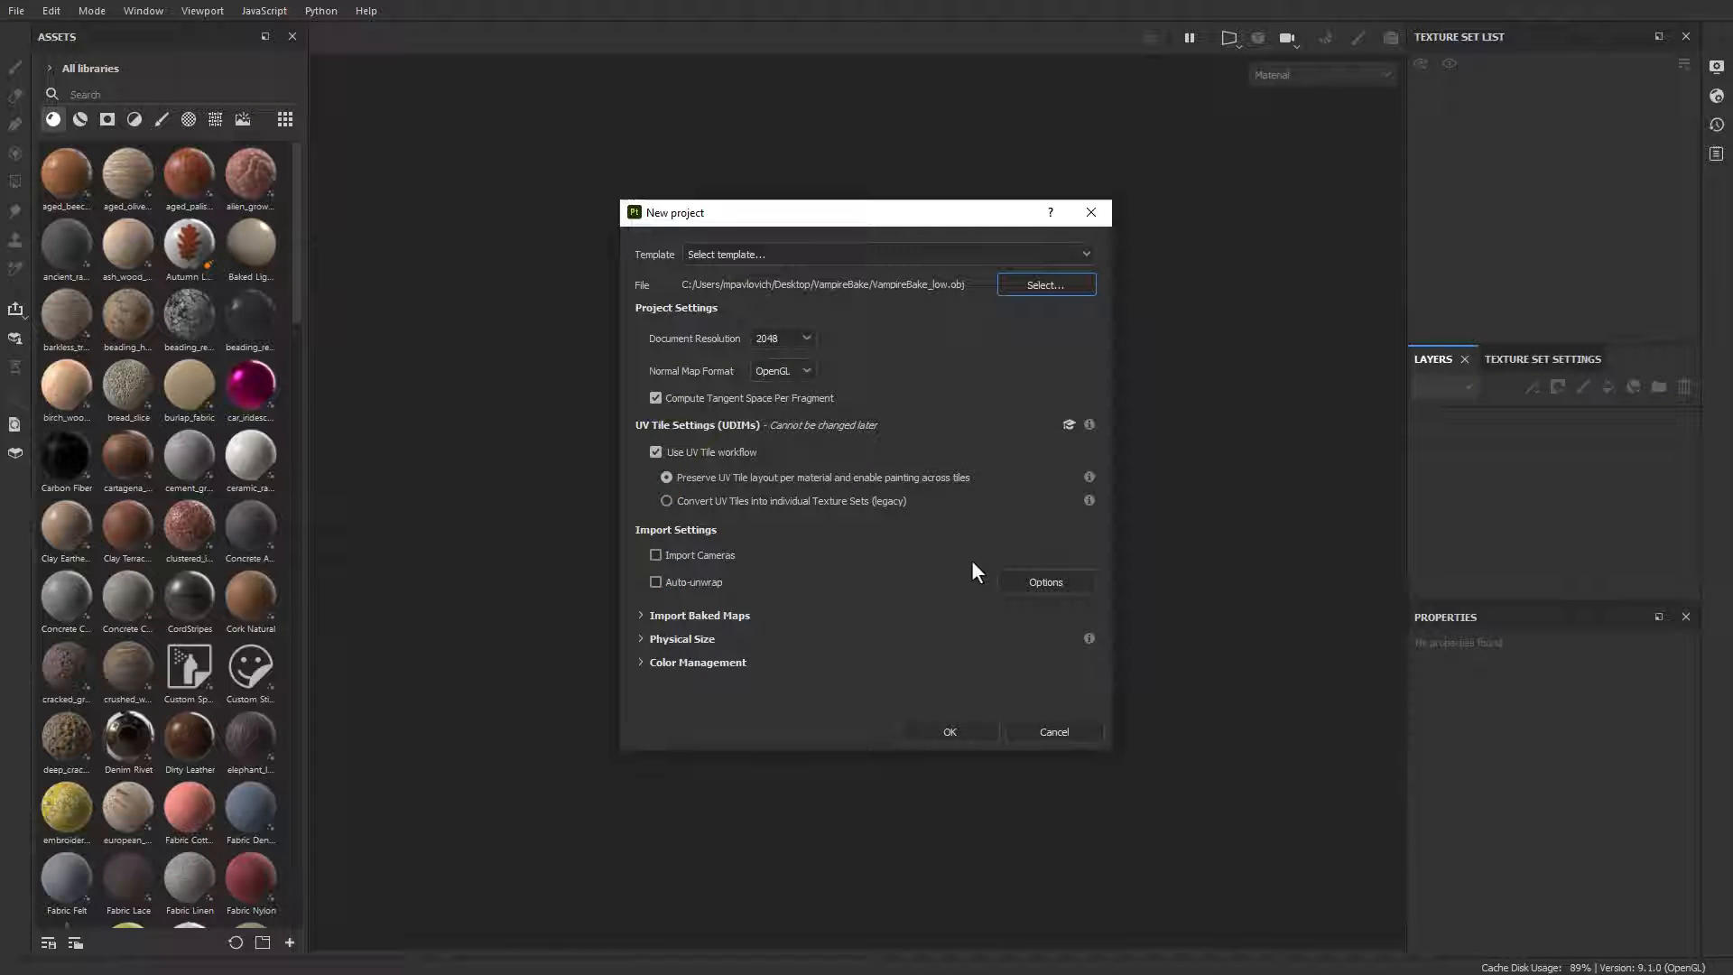
click(706, 452)
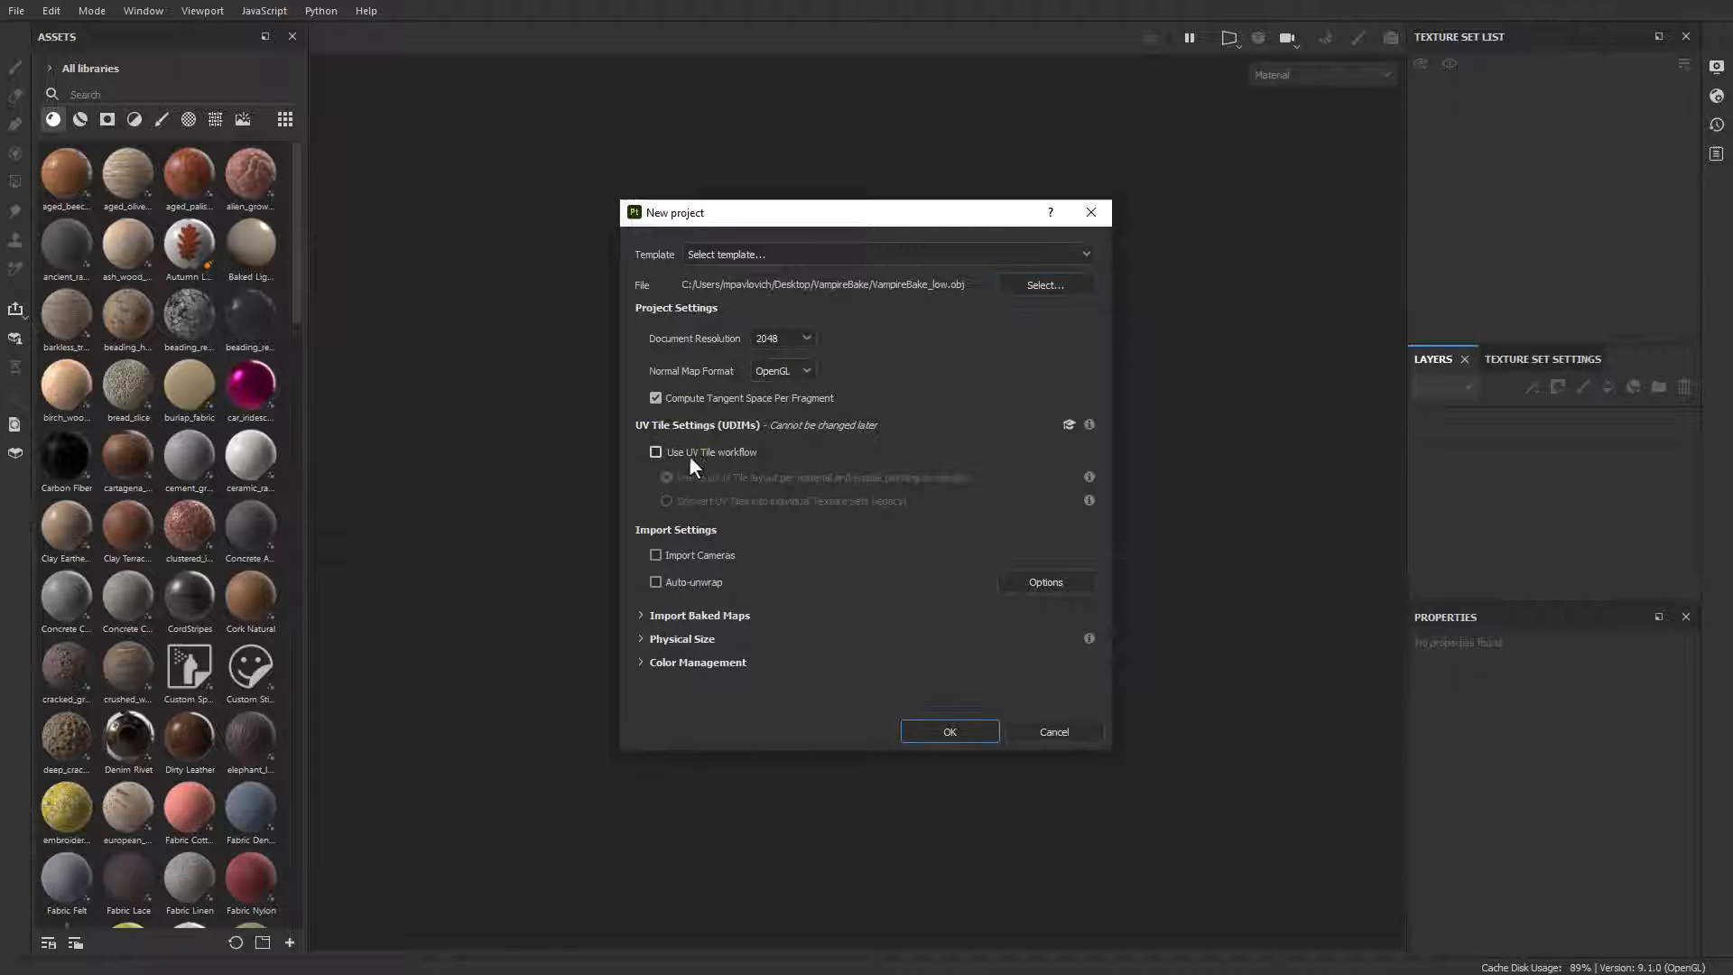
click(685, 453)
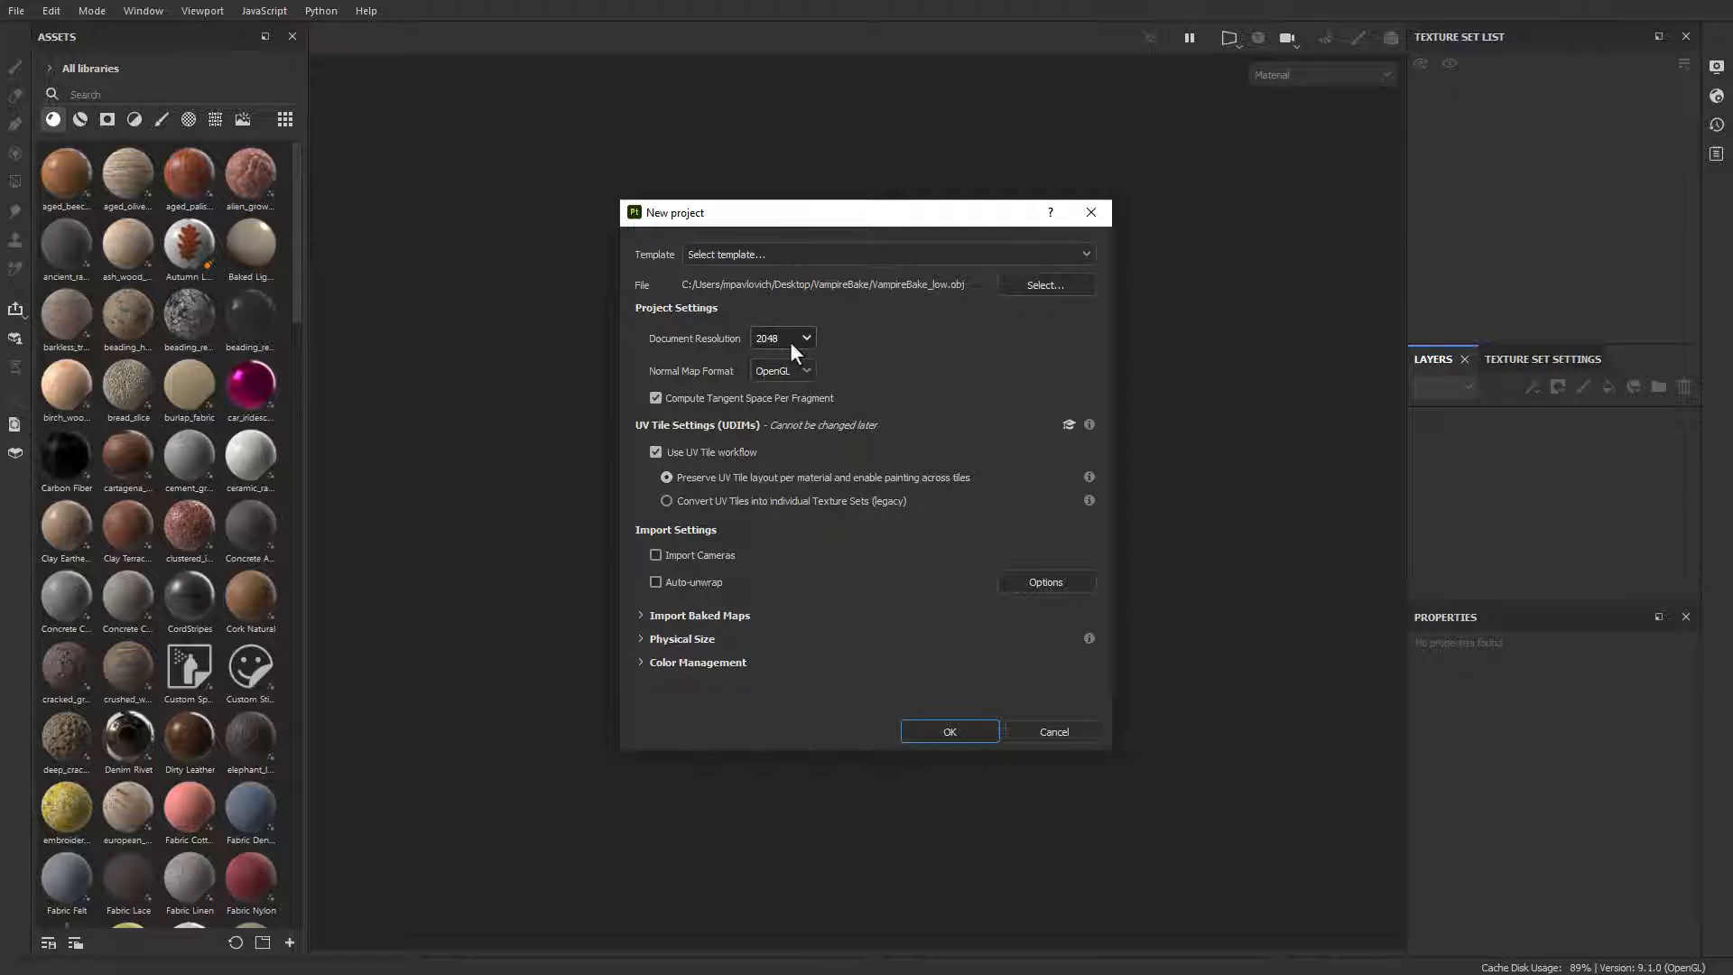
click(914, 731)
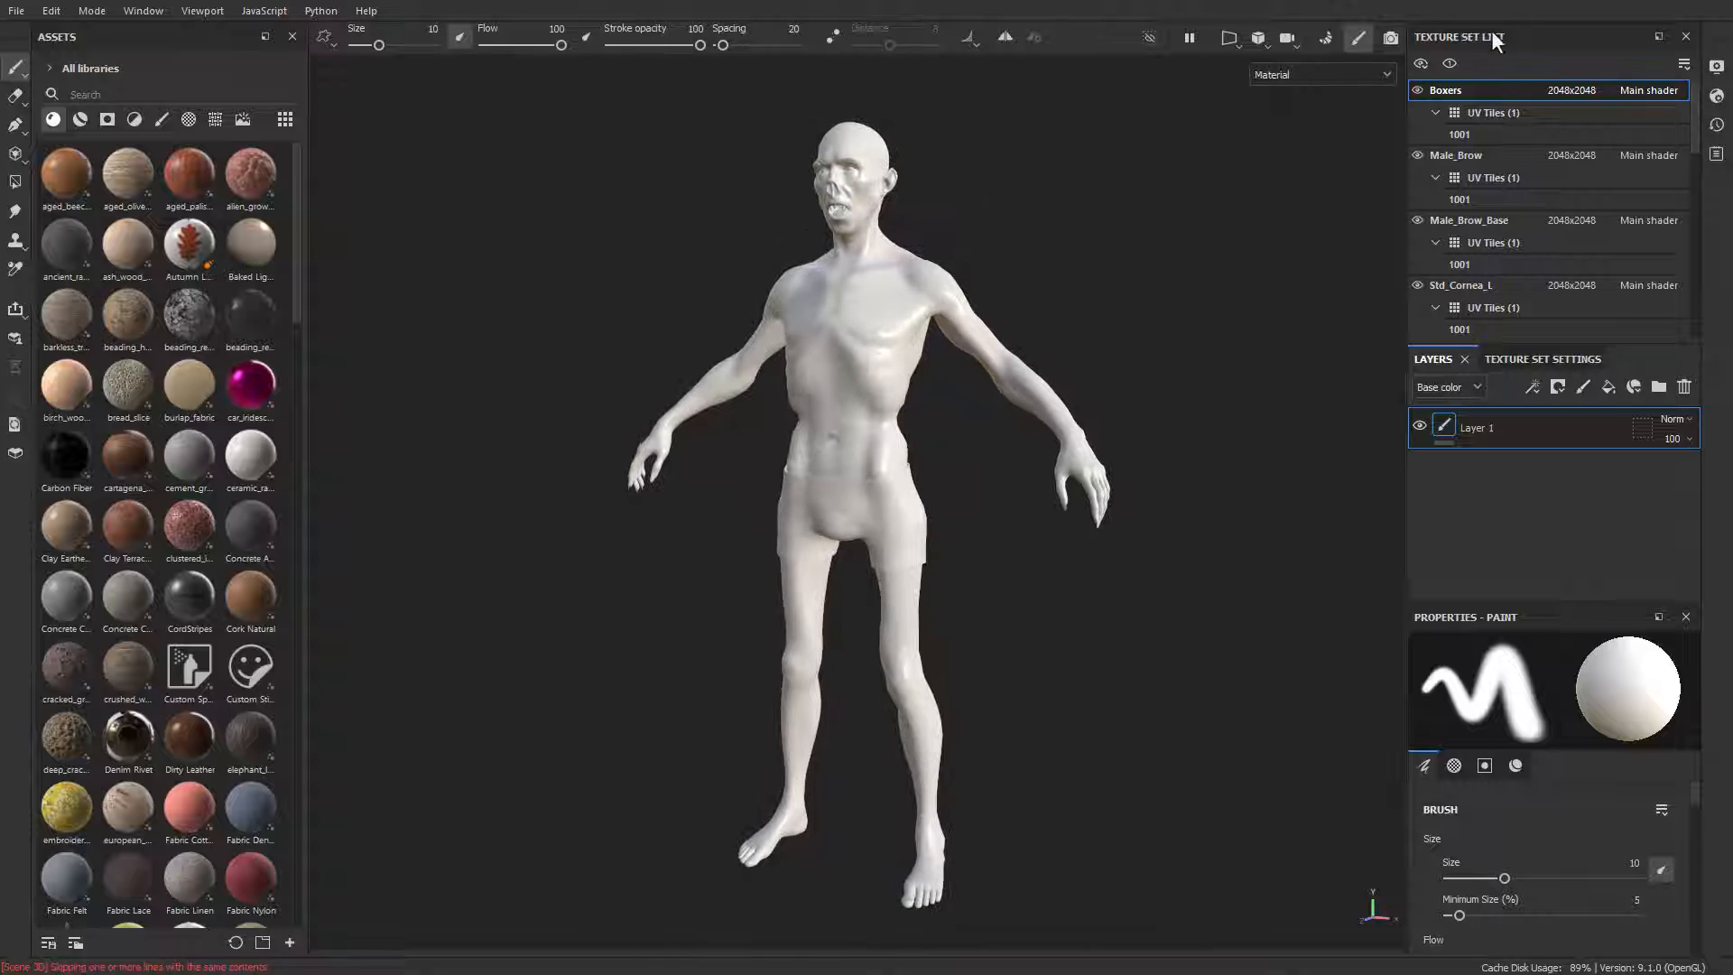
Step: Collapse the UV tile lists of the texture sets, from Boxers through Std_Upper_Teeth
click(1436, 112)
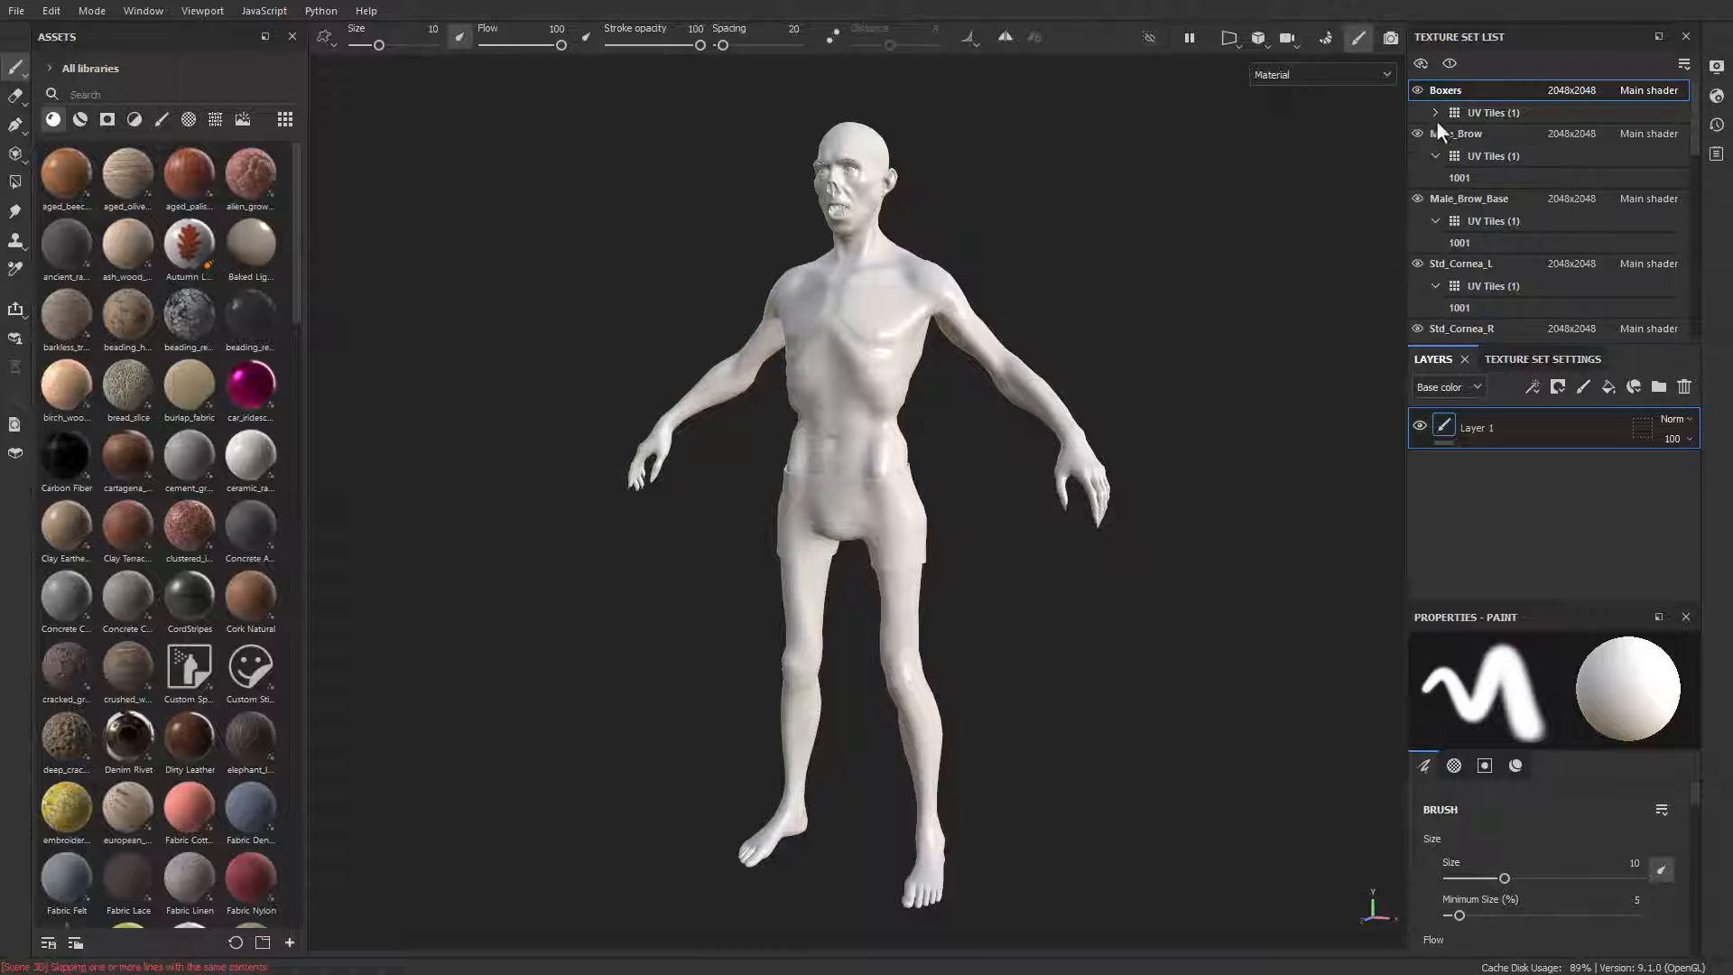
click(1436, 157)
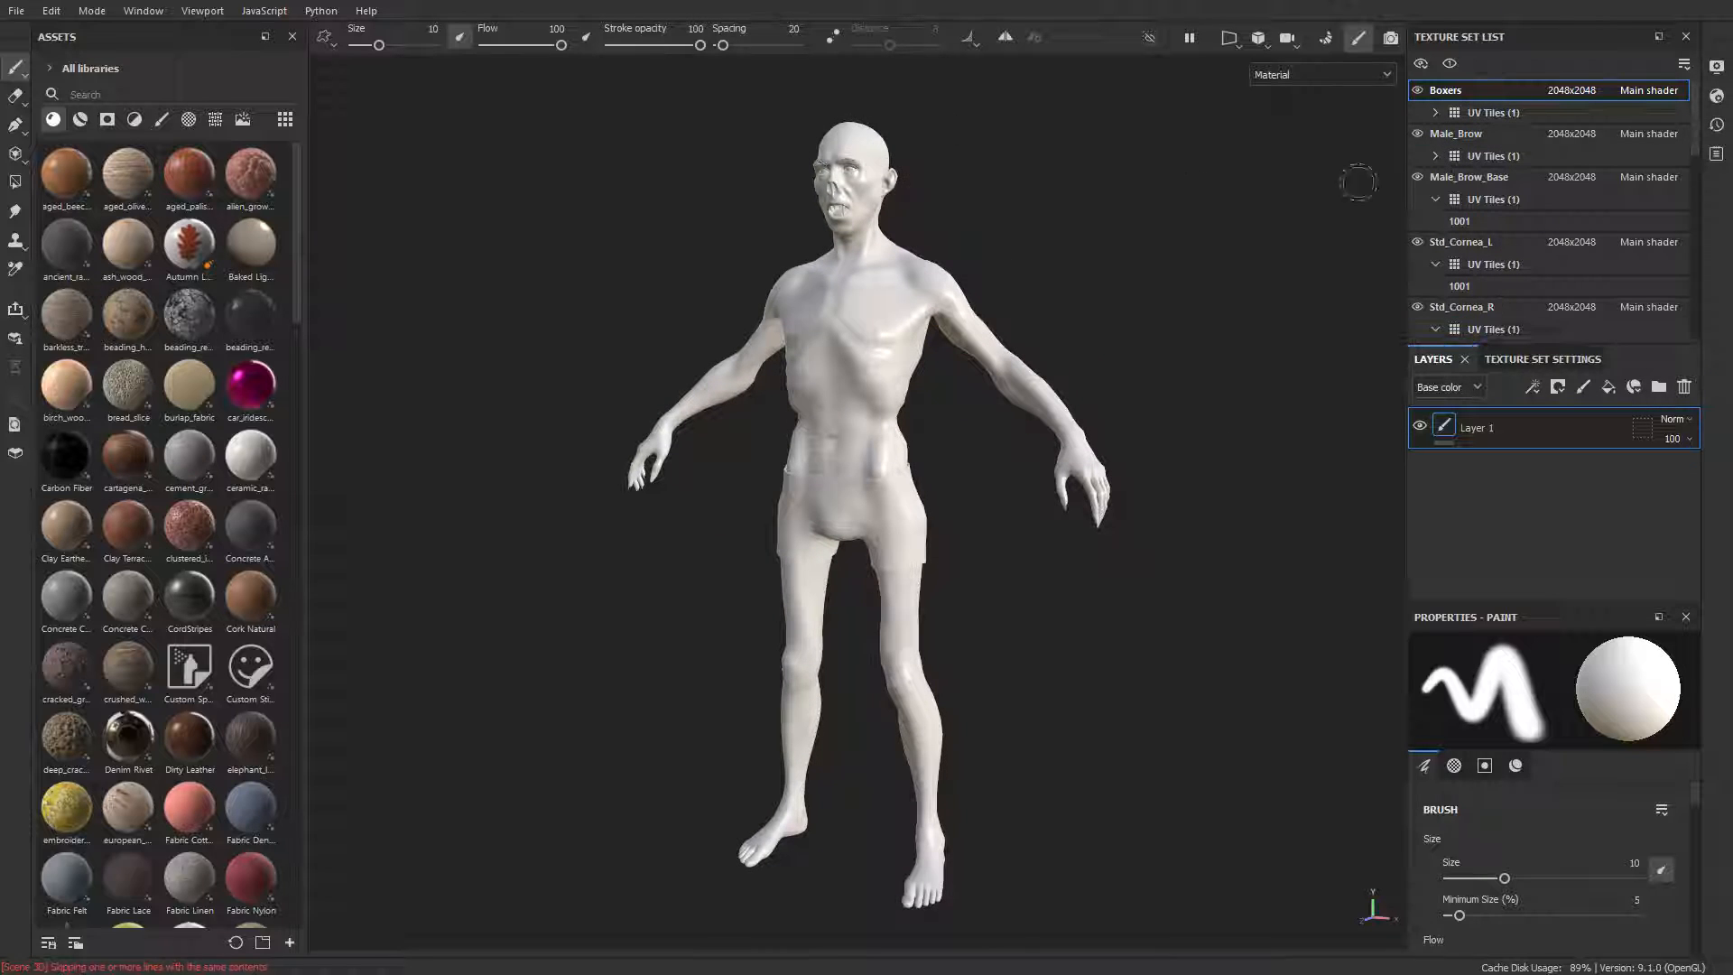
click(1435, 200)
click(1433, 242)
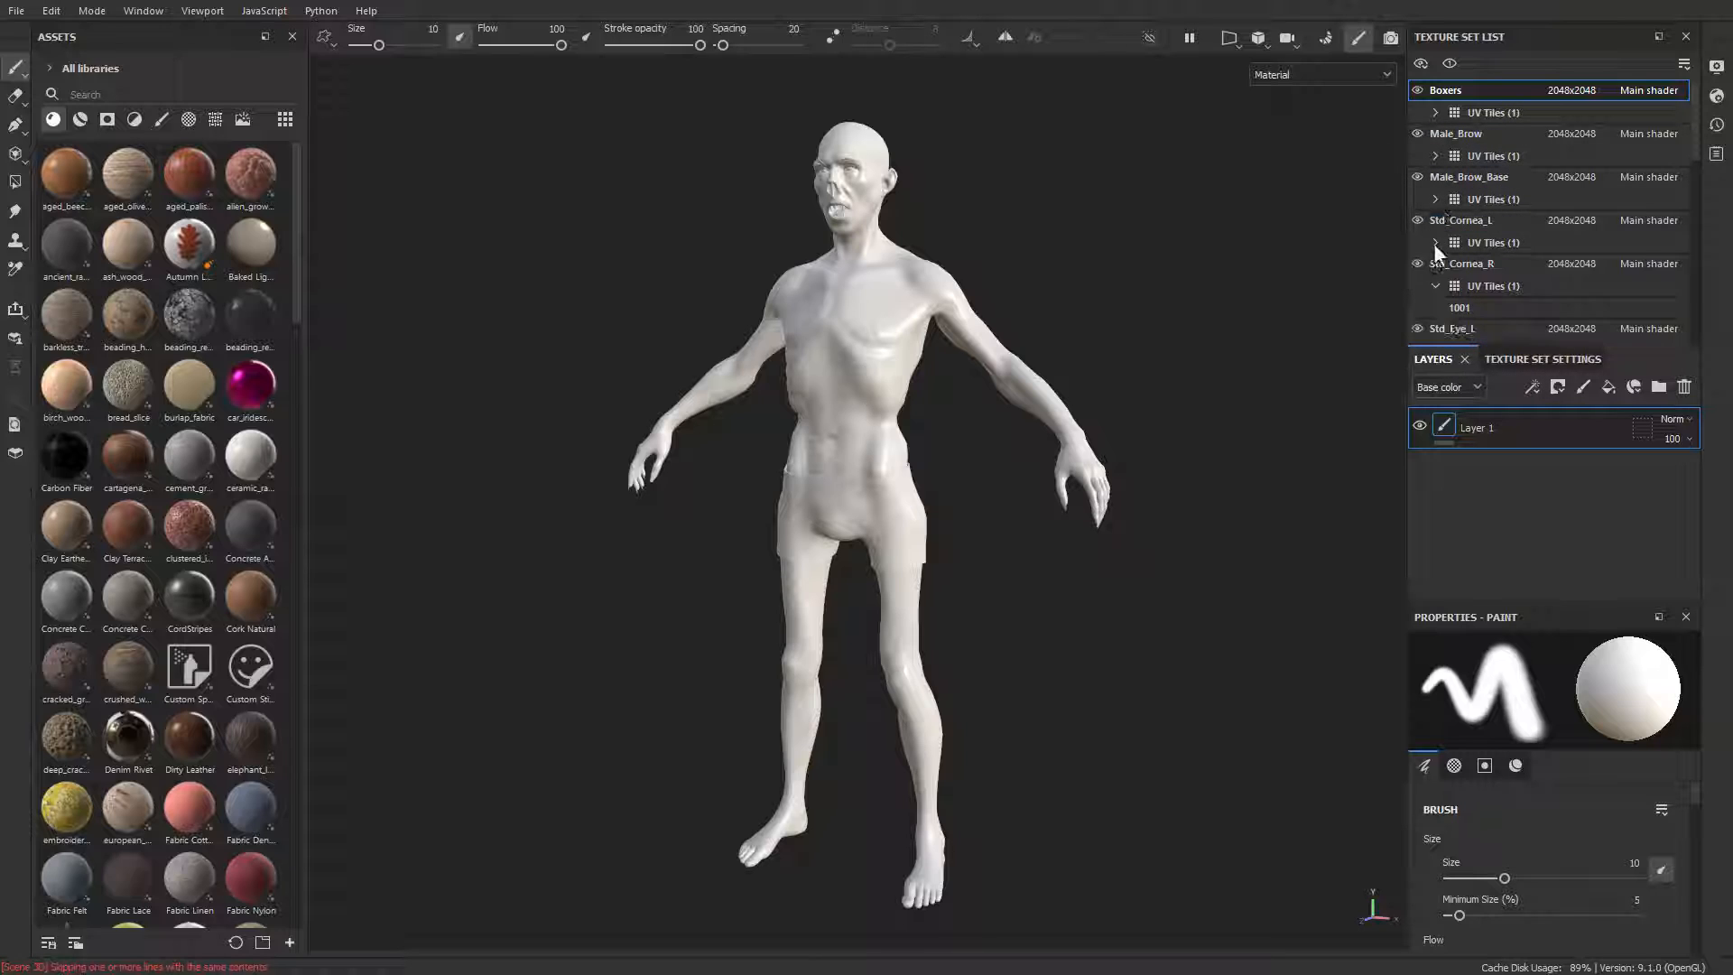
click(1436, 285)
scroll(1439, 289, down, 2)
click(1435, 200)
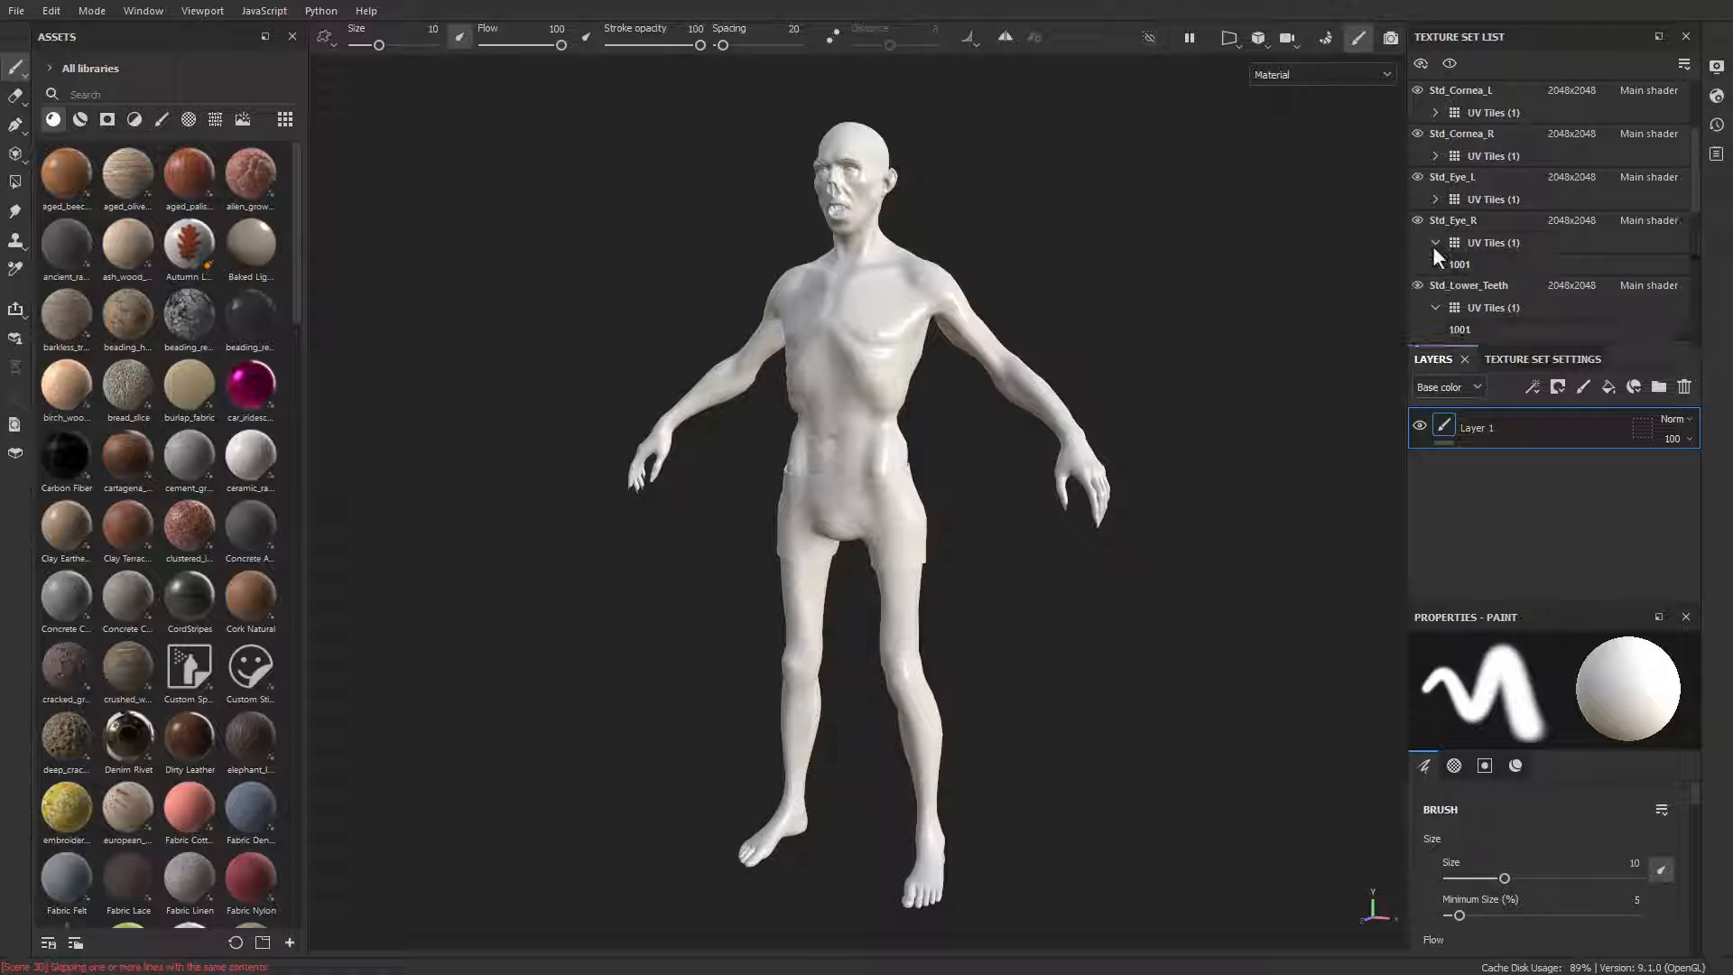
click(1434, 244)
click(1436, 285)
scroll(1426, 262, down, 2)
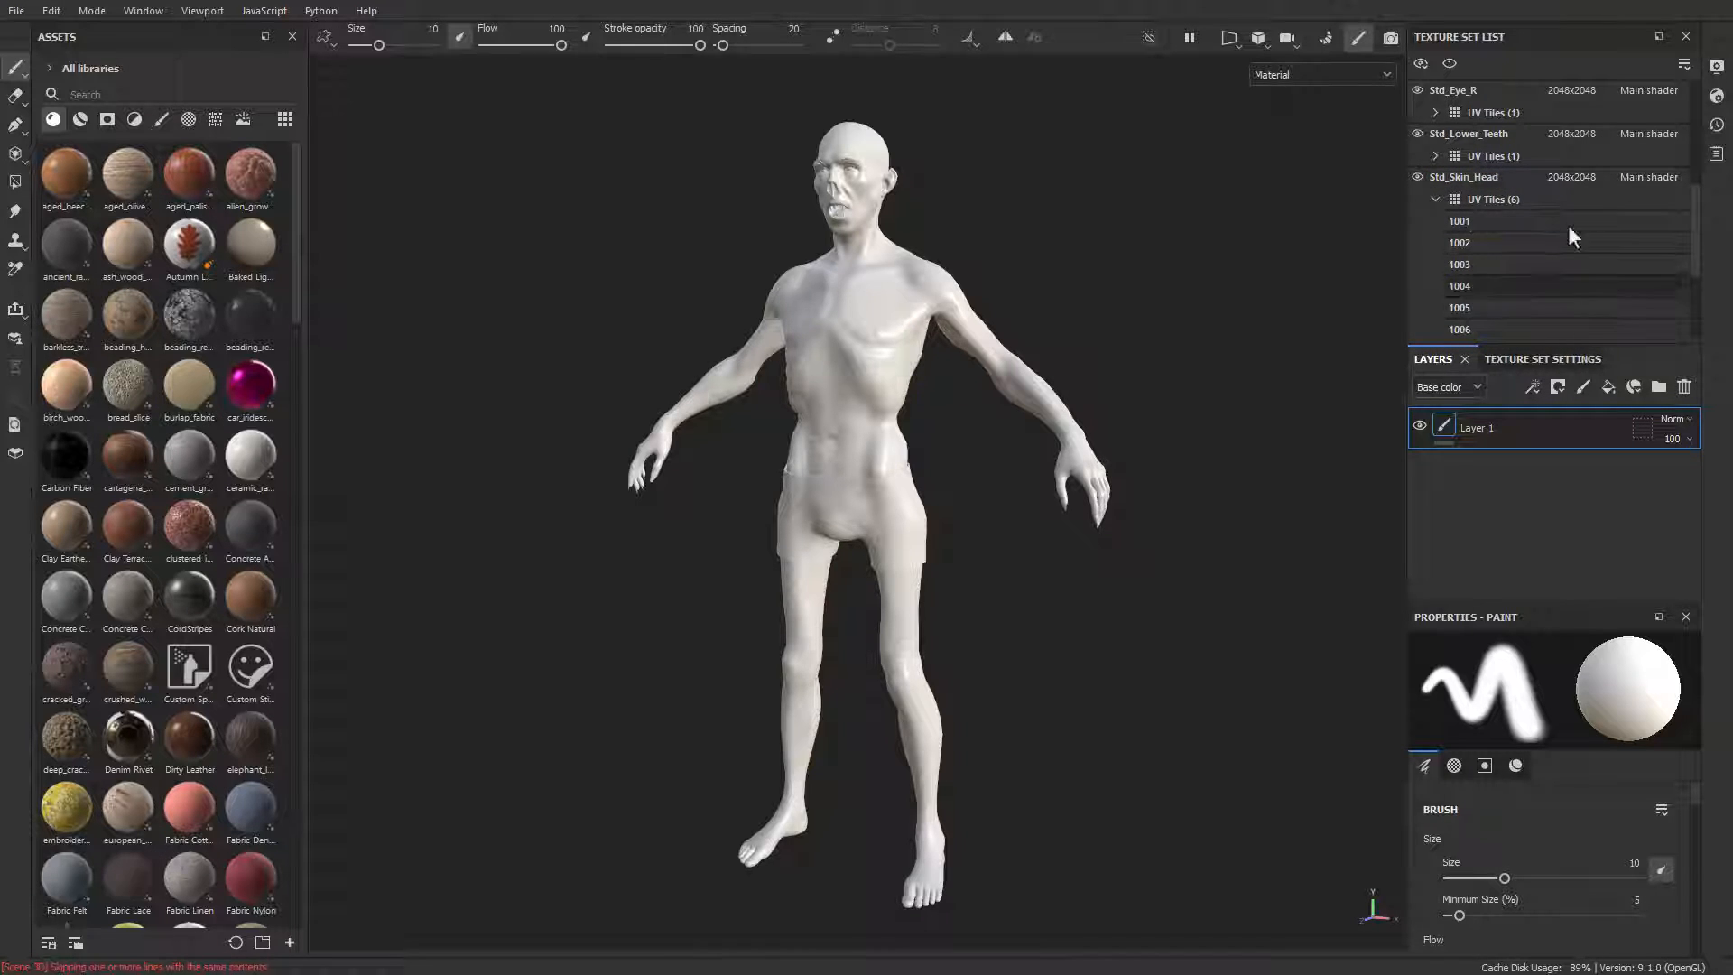
click(1435, 200)
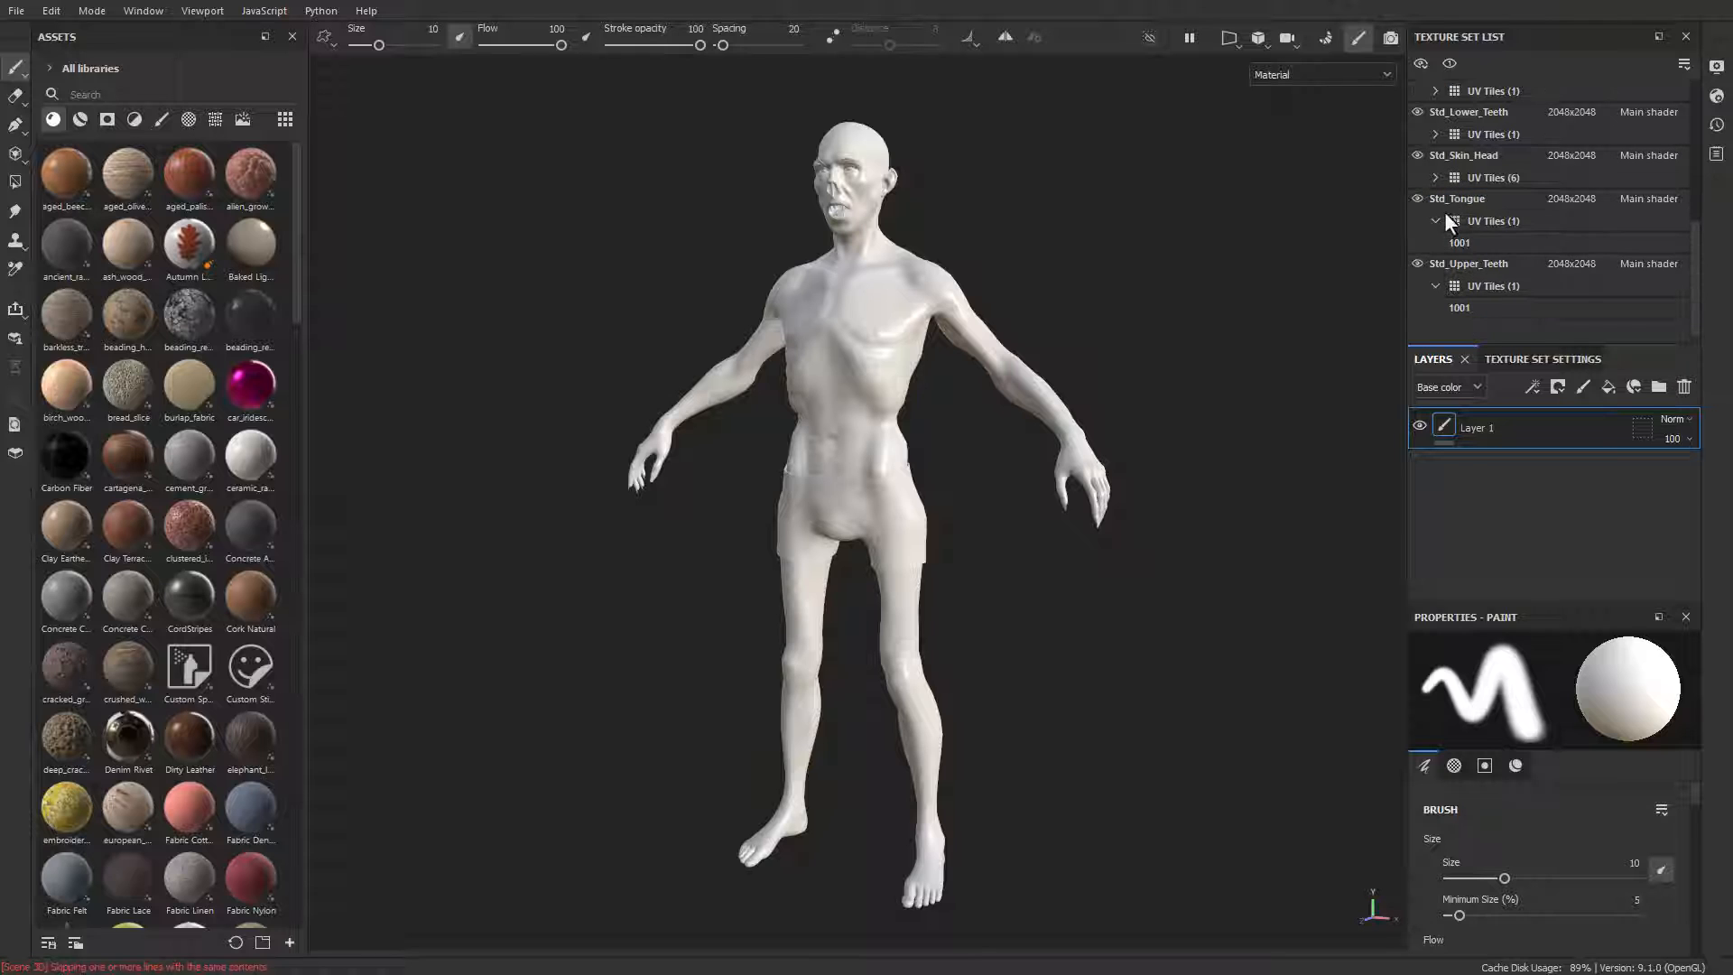
click(1436, 285)
scroll(1497, 279, up, 4)
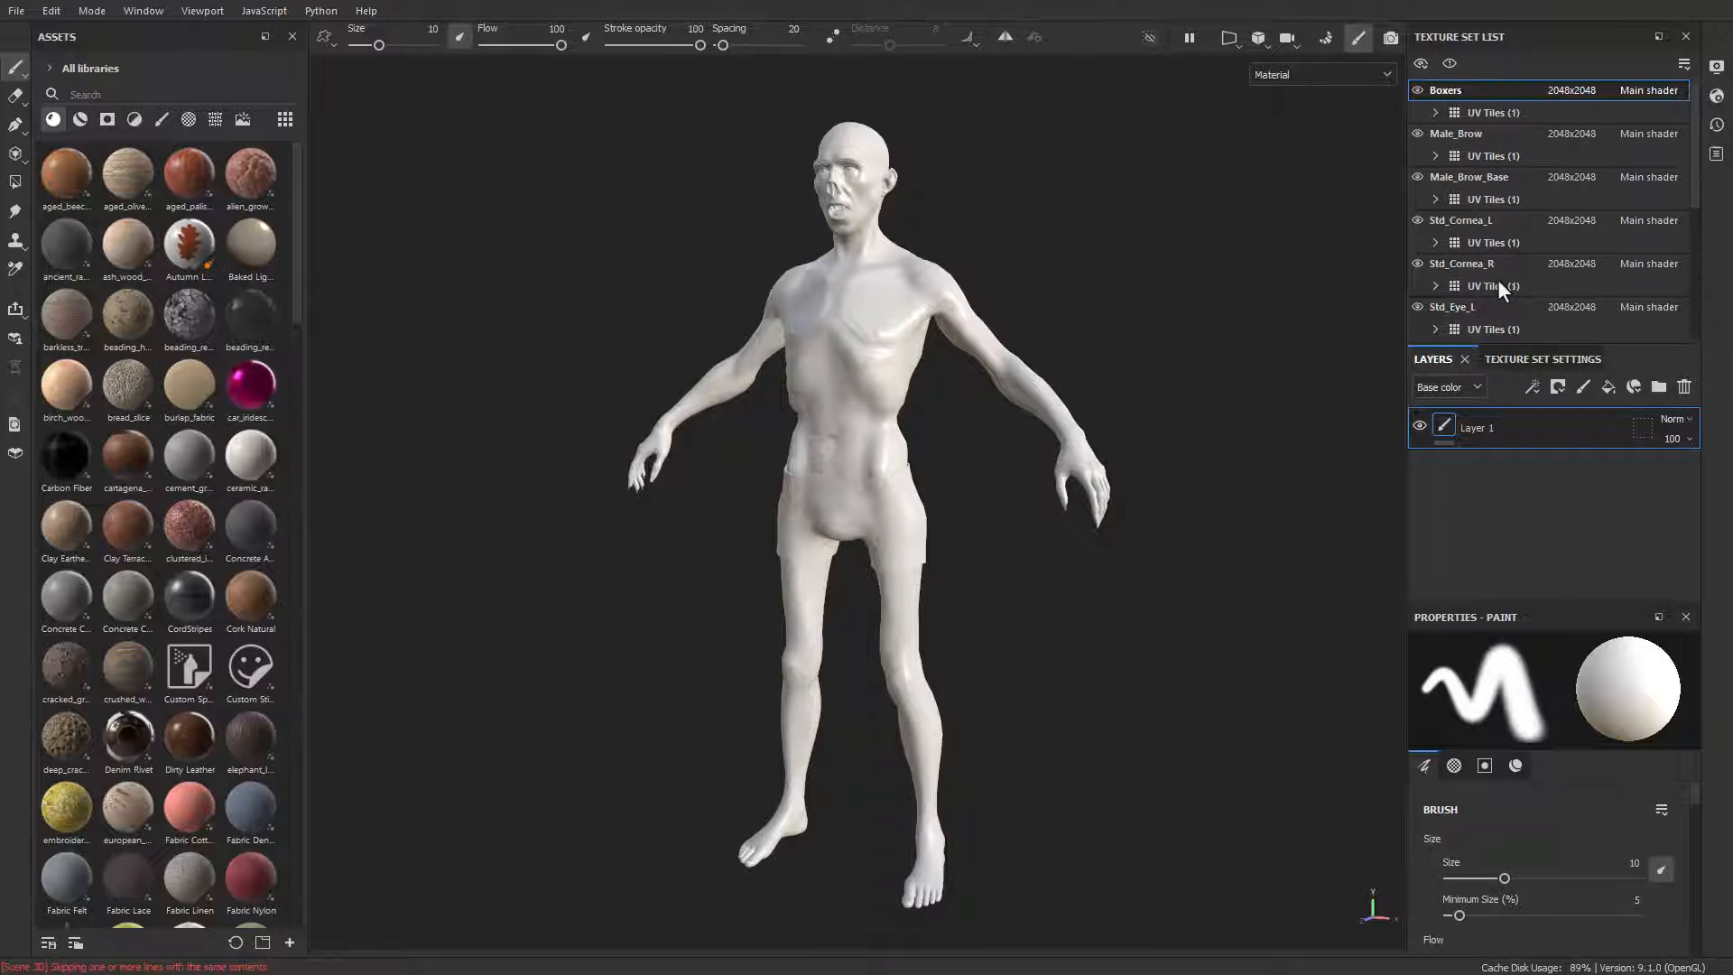
Step: Hide every texture set except Std_Skin_Head so only the body skin is displayed
click(1417, 93)
click(1417, 135)
click(1414, 176)
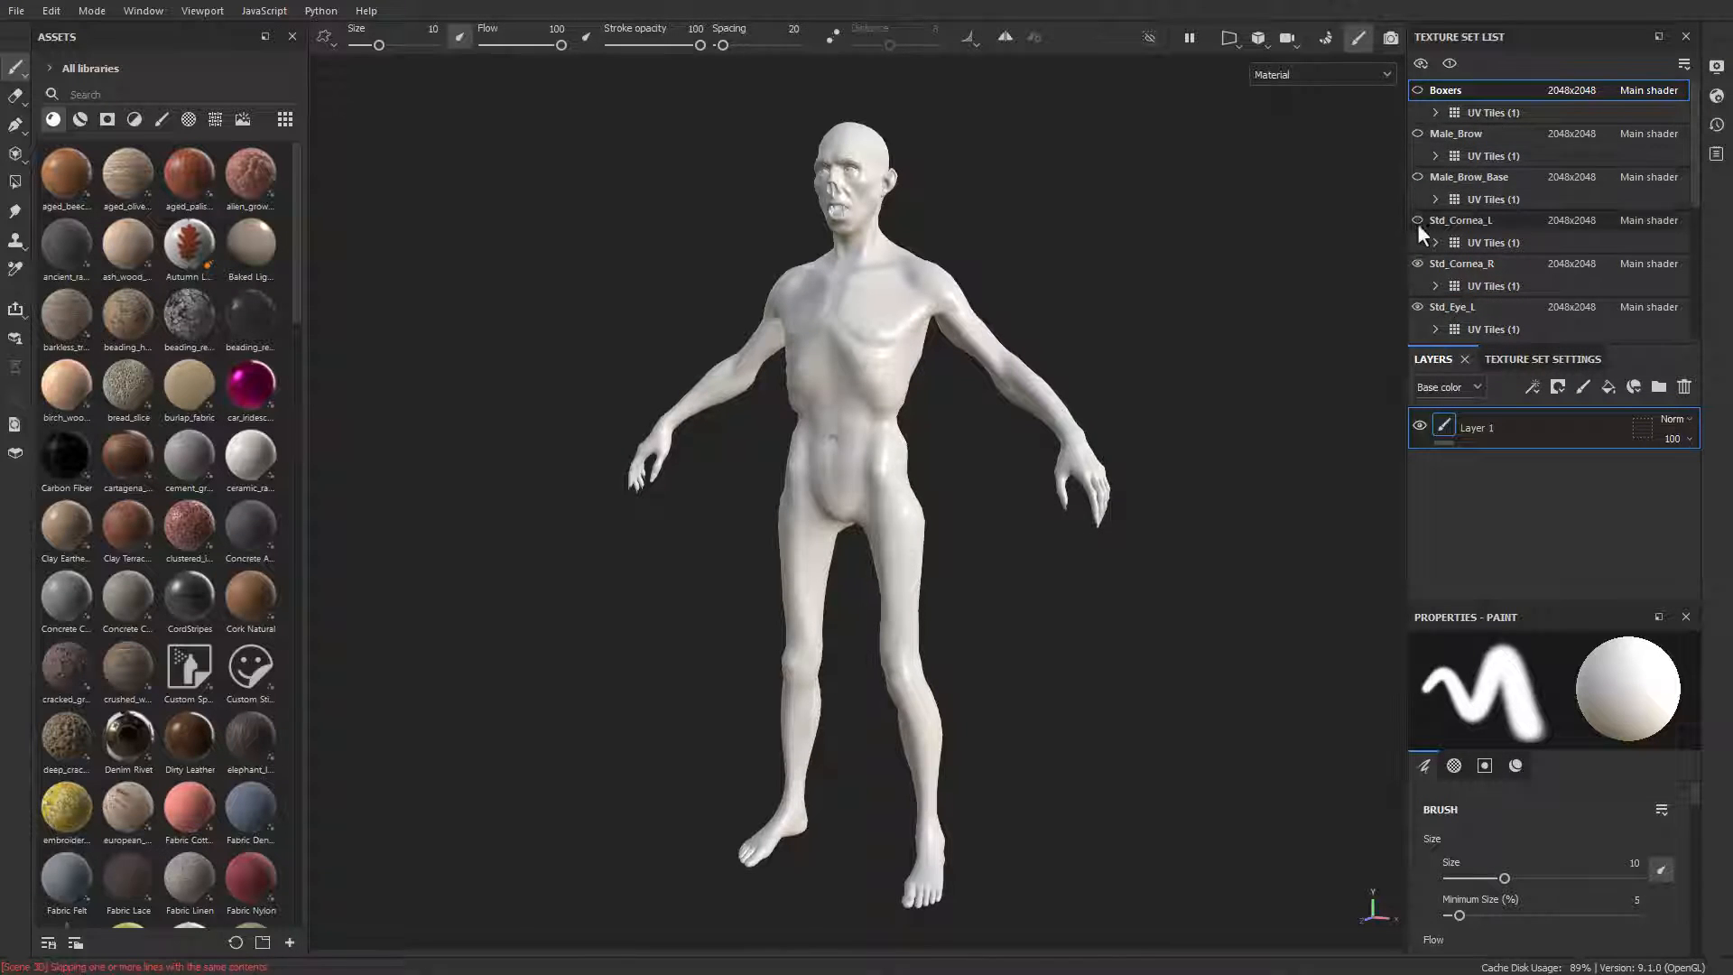
click(1417, 224)
click(1416, 268)
scroll(1417, 266, down, 3)
click(1417, 158)
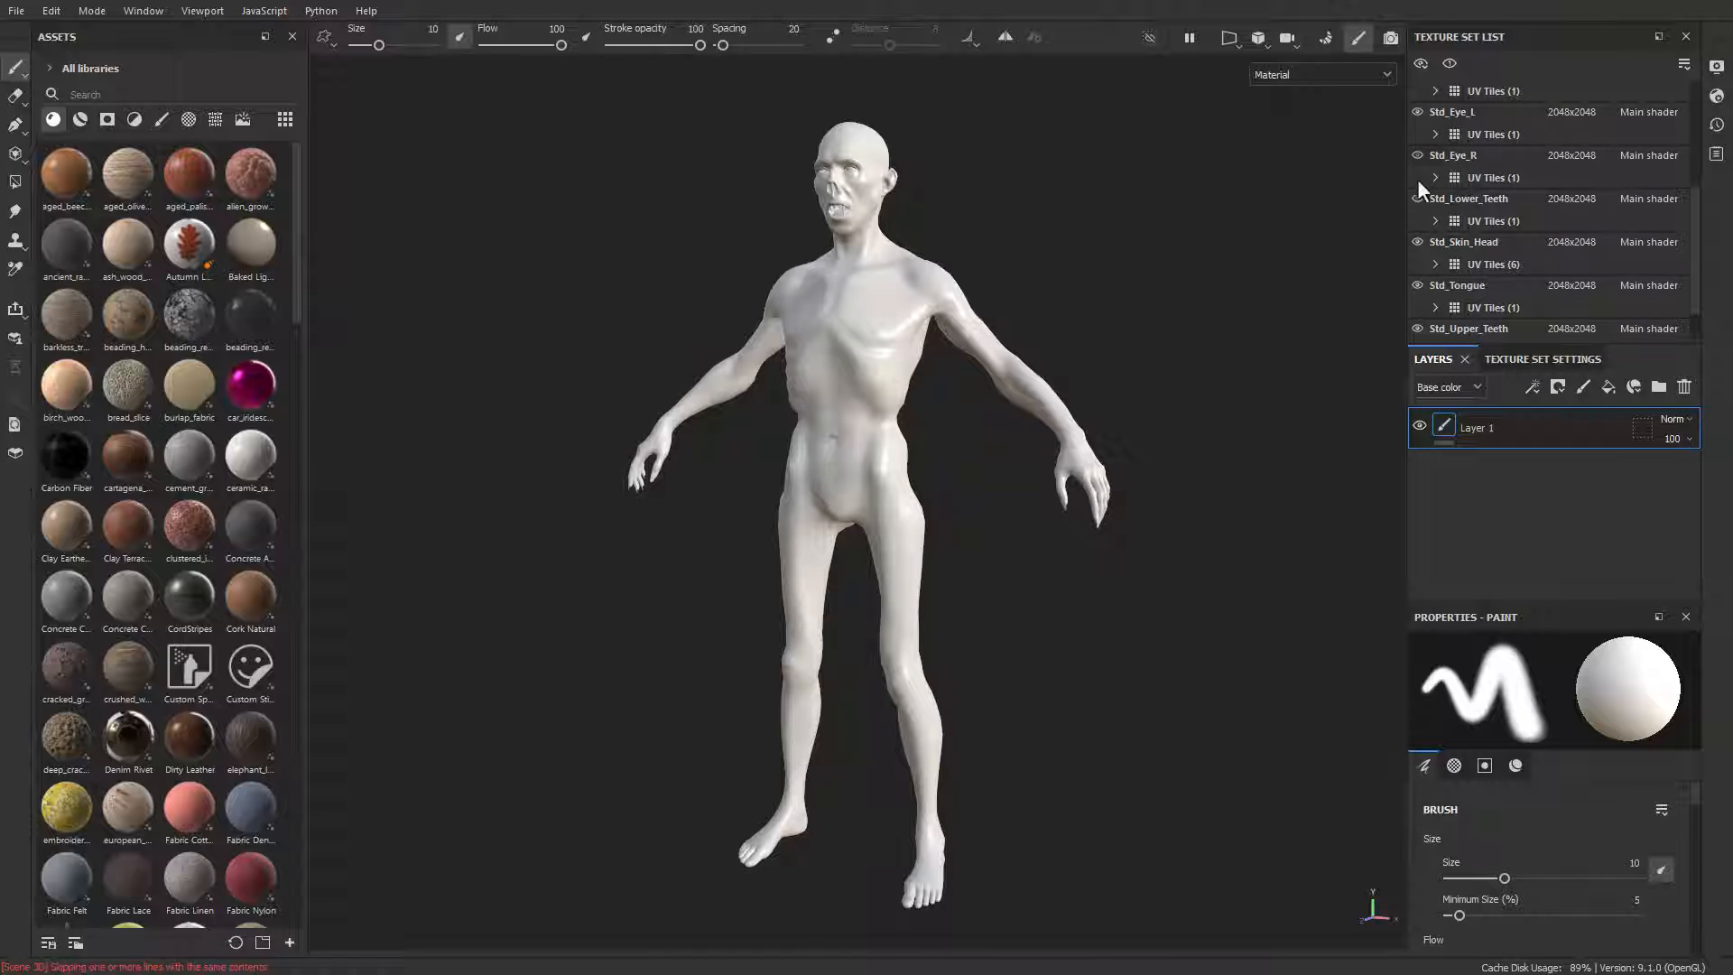
click(1417, 112)
click(1417, 198)
click(1417, 286)
click(1416, 328)
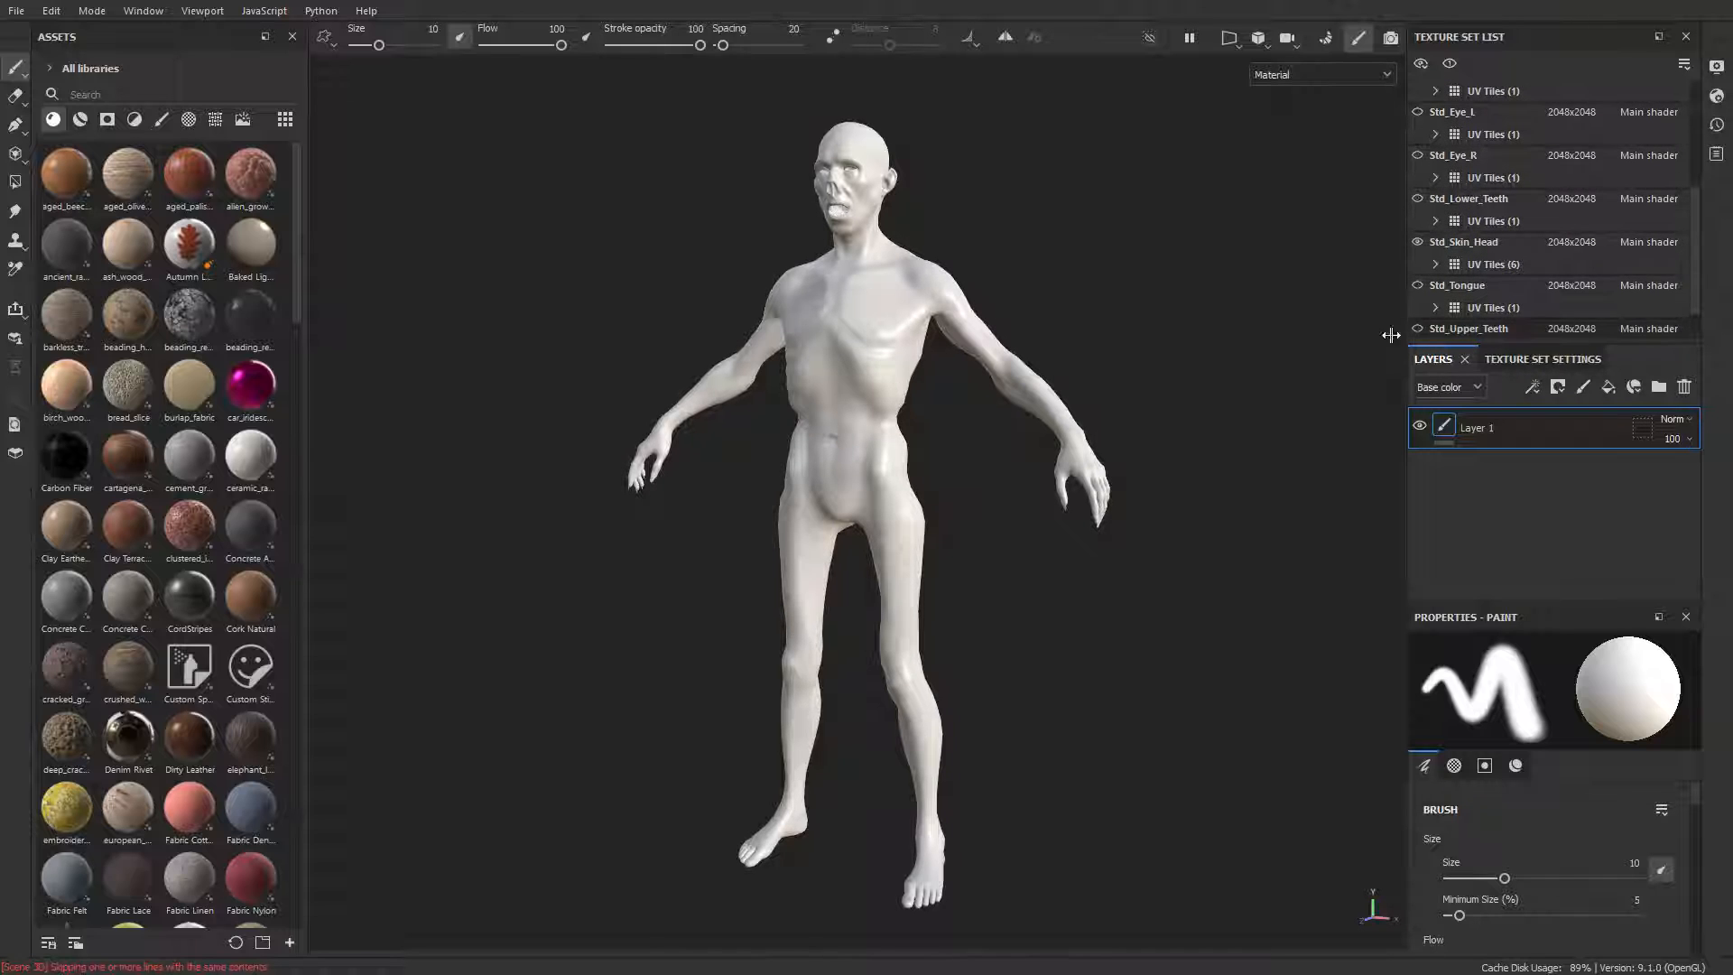
alt+drag(1184, 296, 1262, 307)
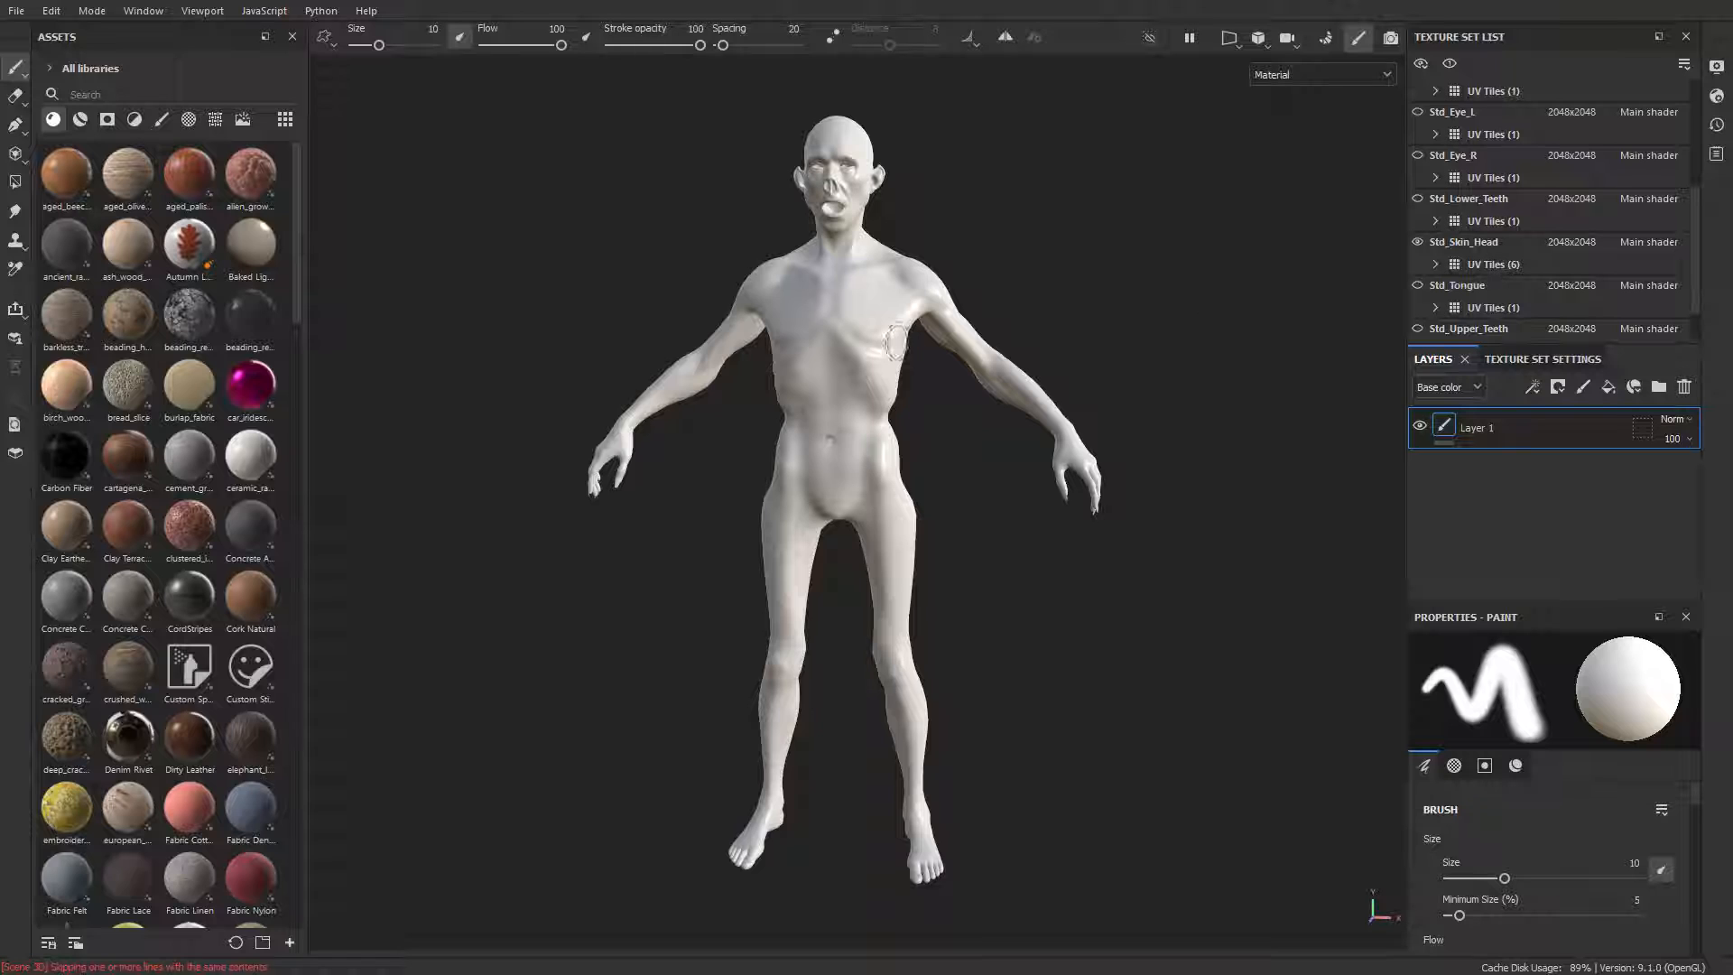
Step: Select the Std_Skin_Head texture set from the body and open its mesh map baking settings
ctrl+alt+right_click(880, 299)
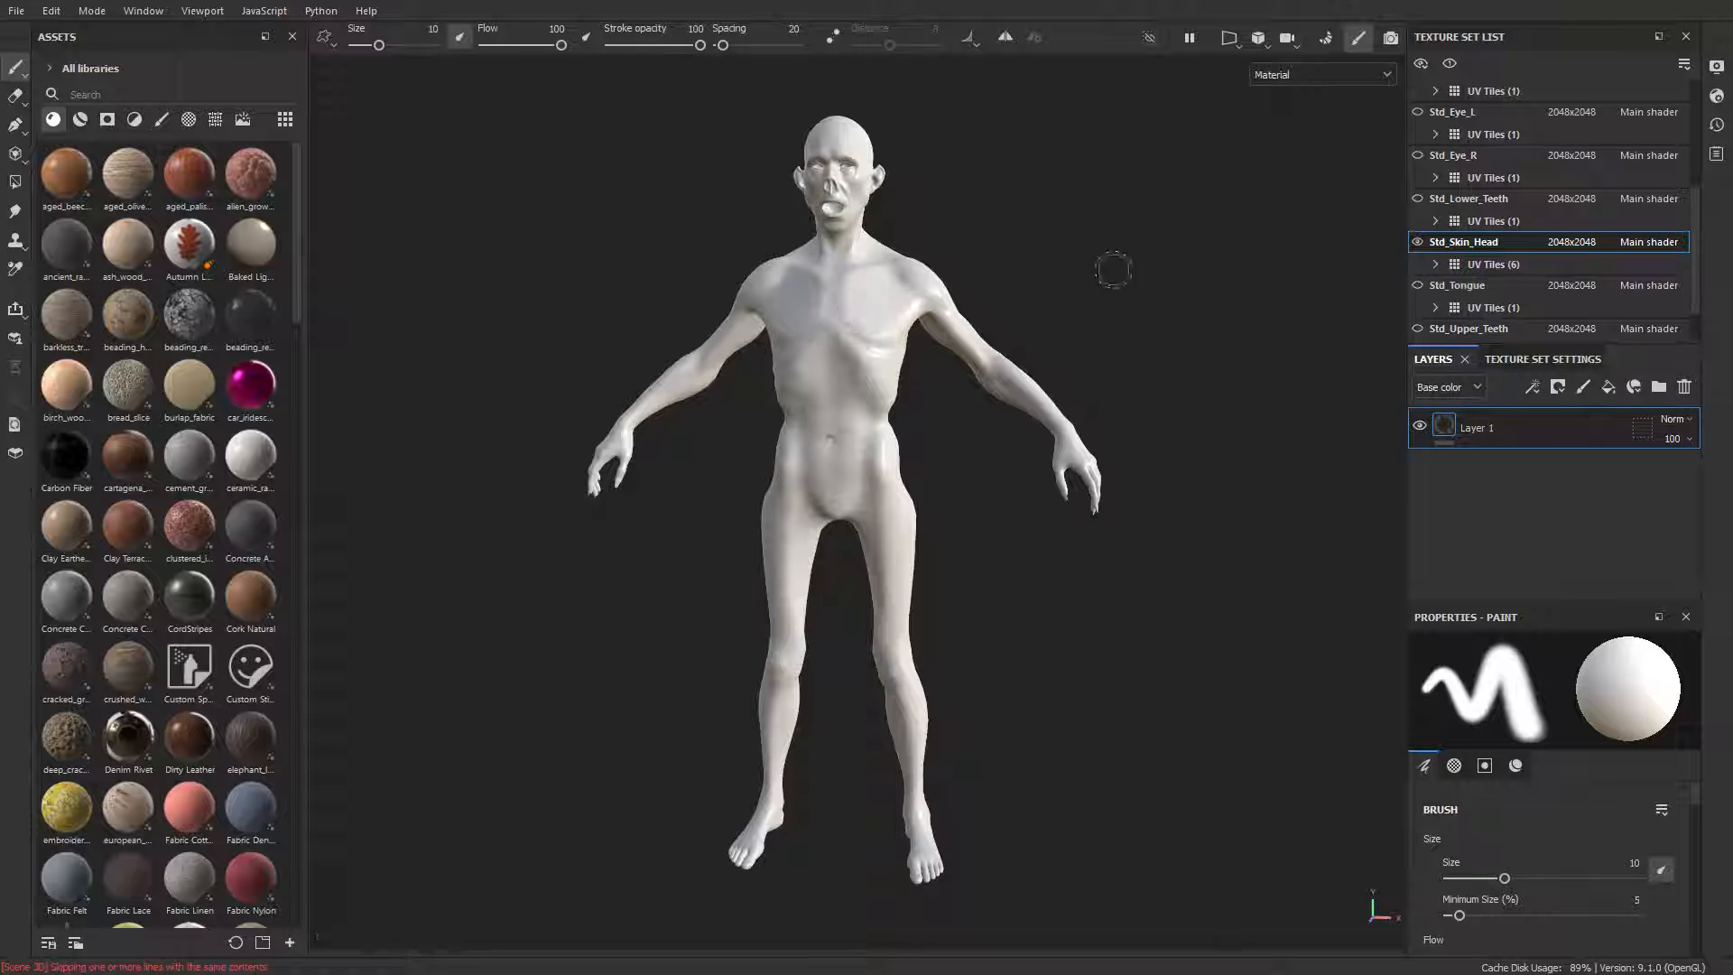
alt+drag(1114, 270, 1051, 290)
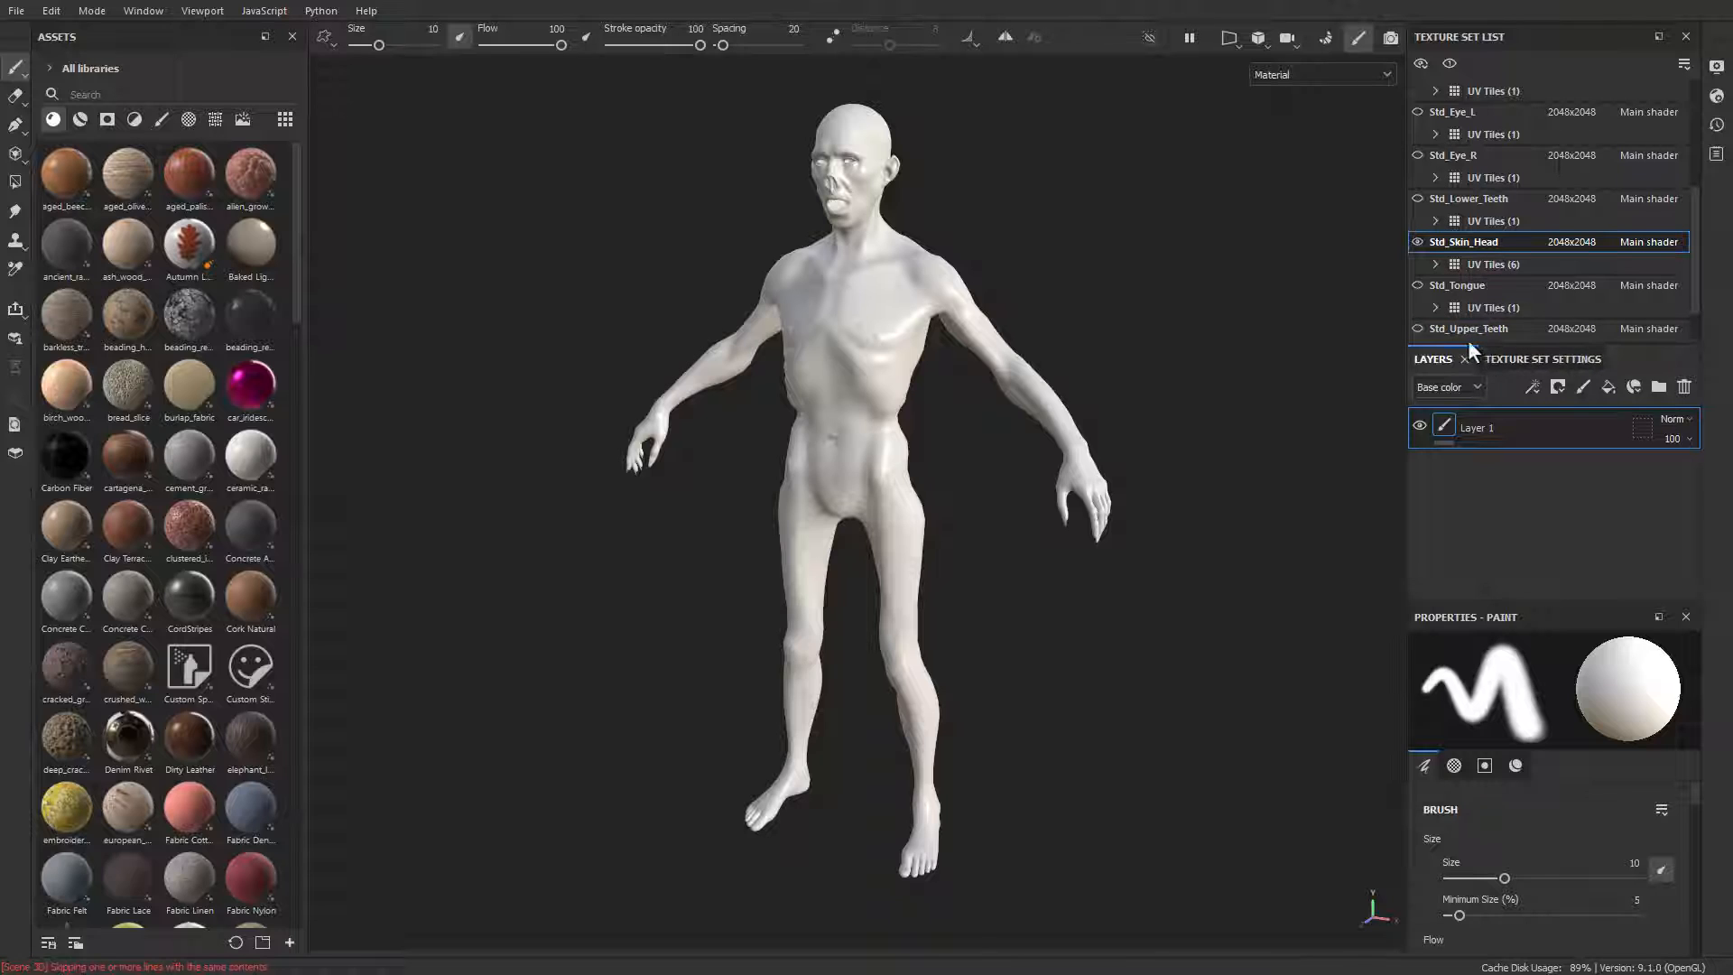
drag(1469, 343, 1503, 283)
click(1529, 281)
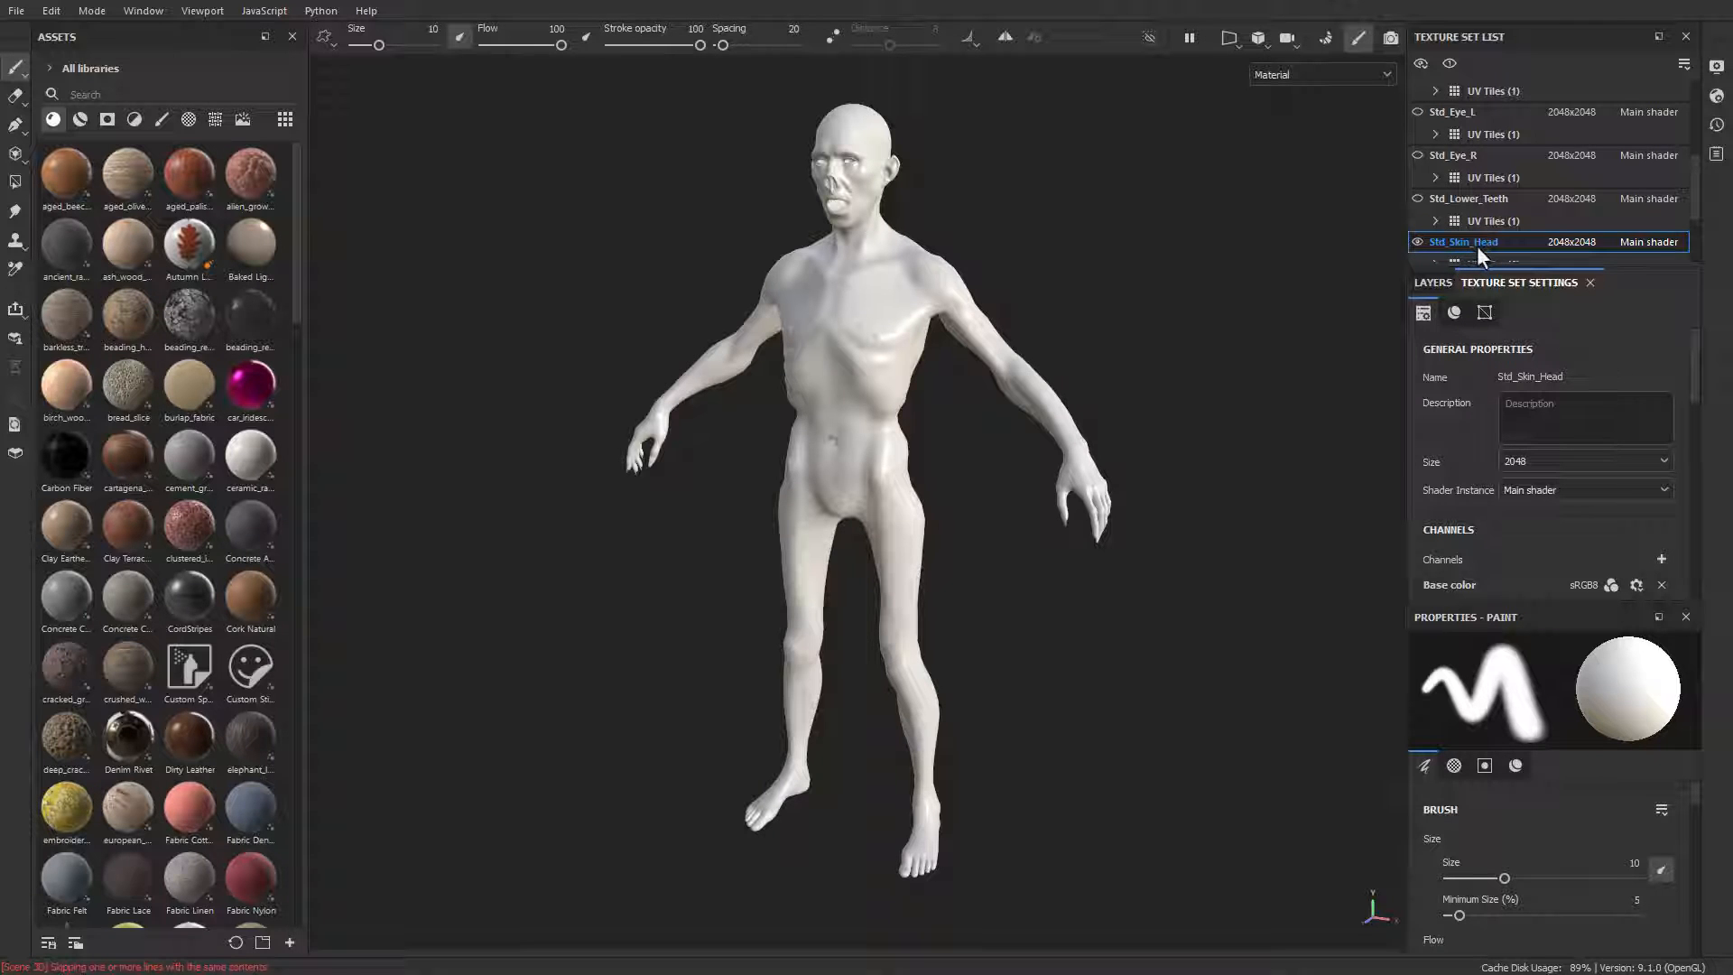
scroll(1489, 246, down, 1)
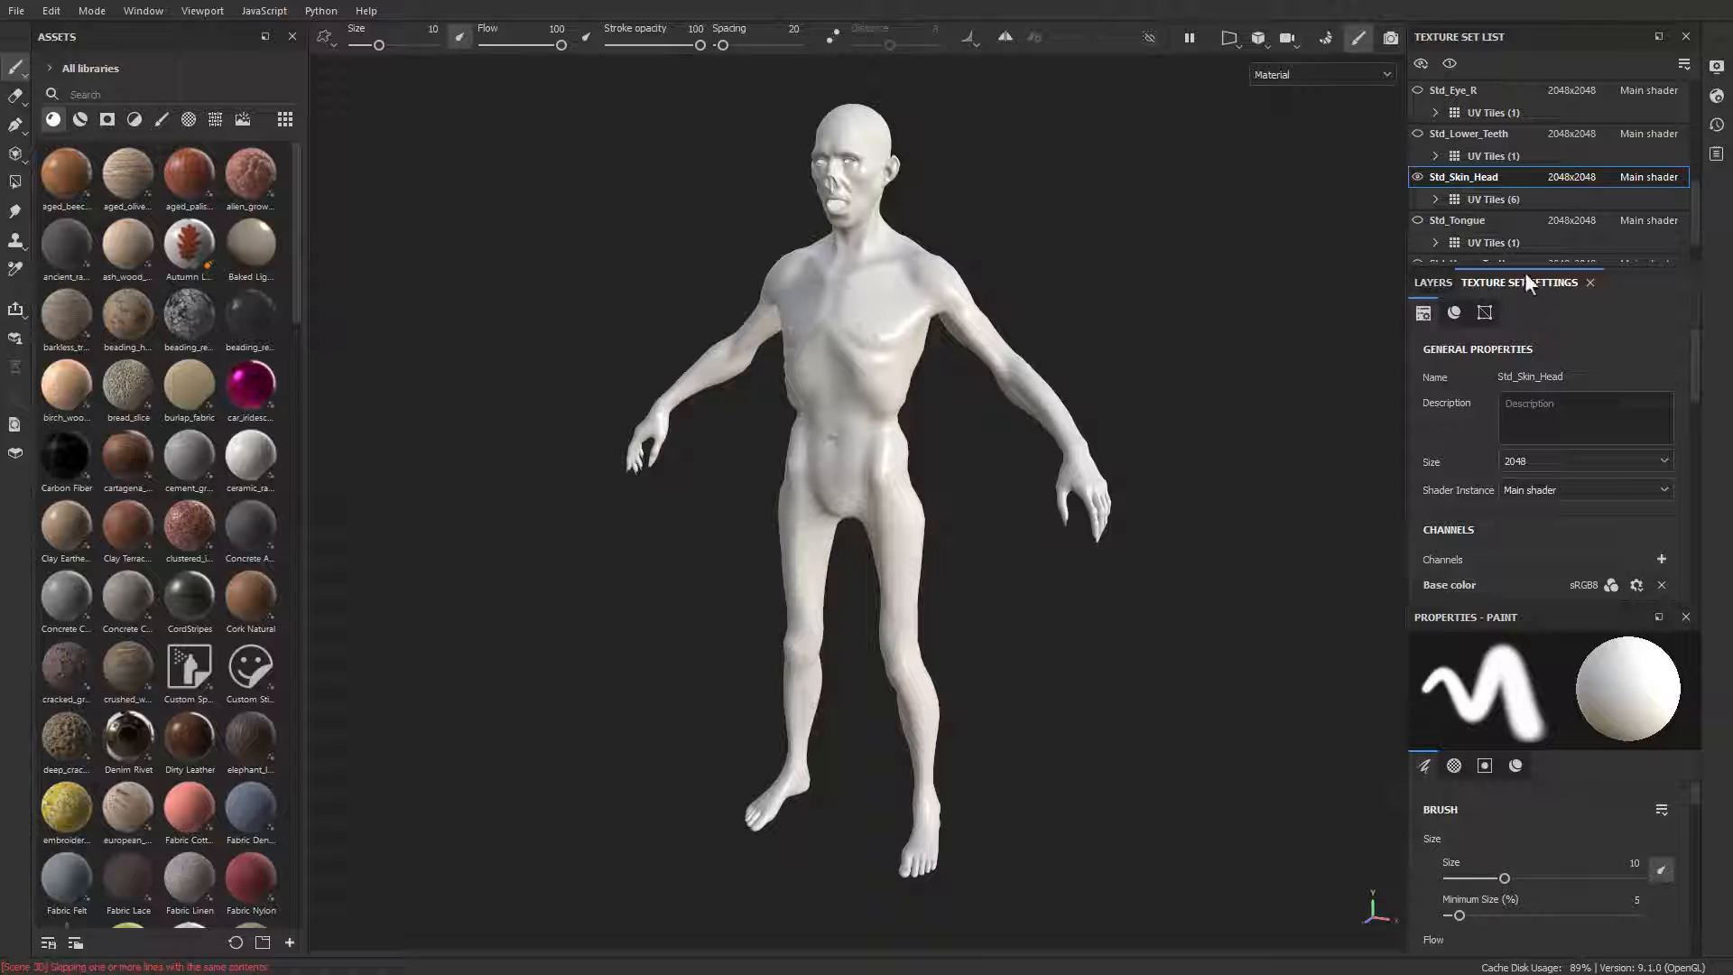
scroll(1520, 350, down, 5)
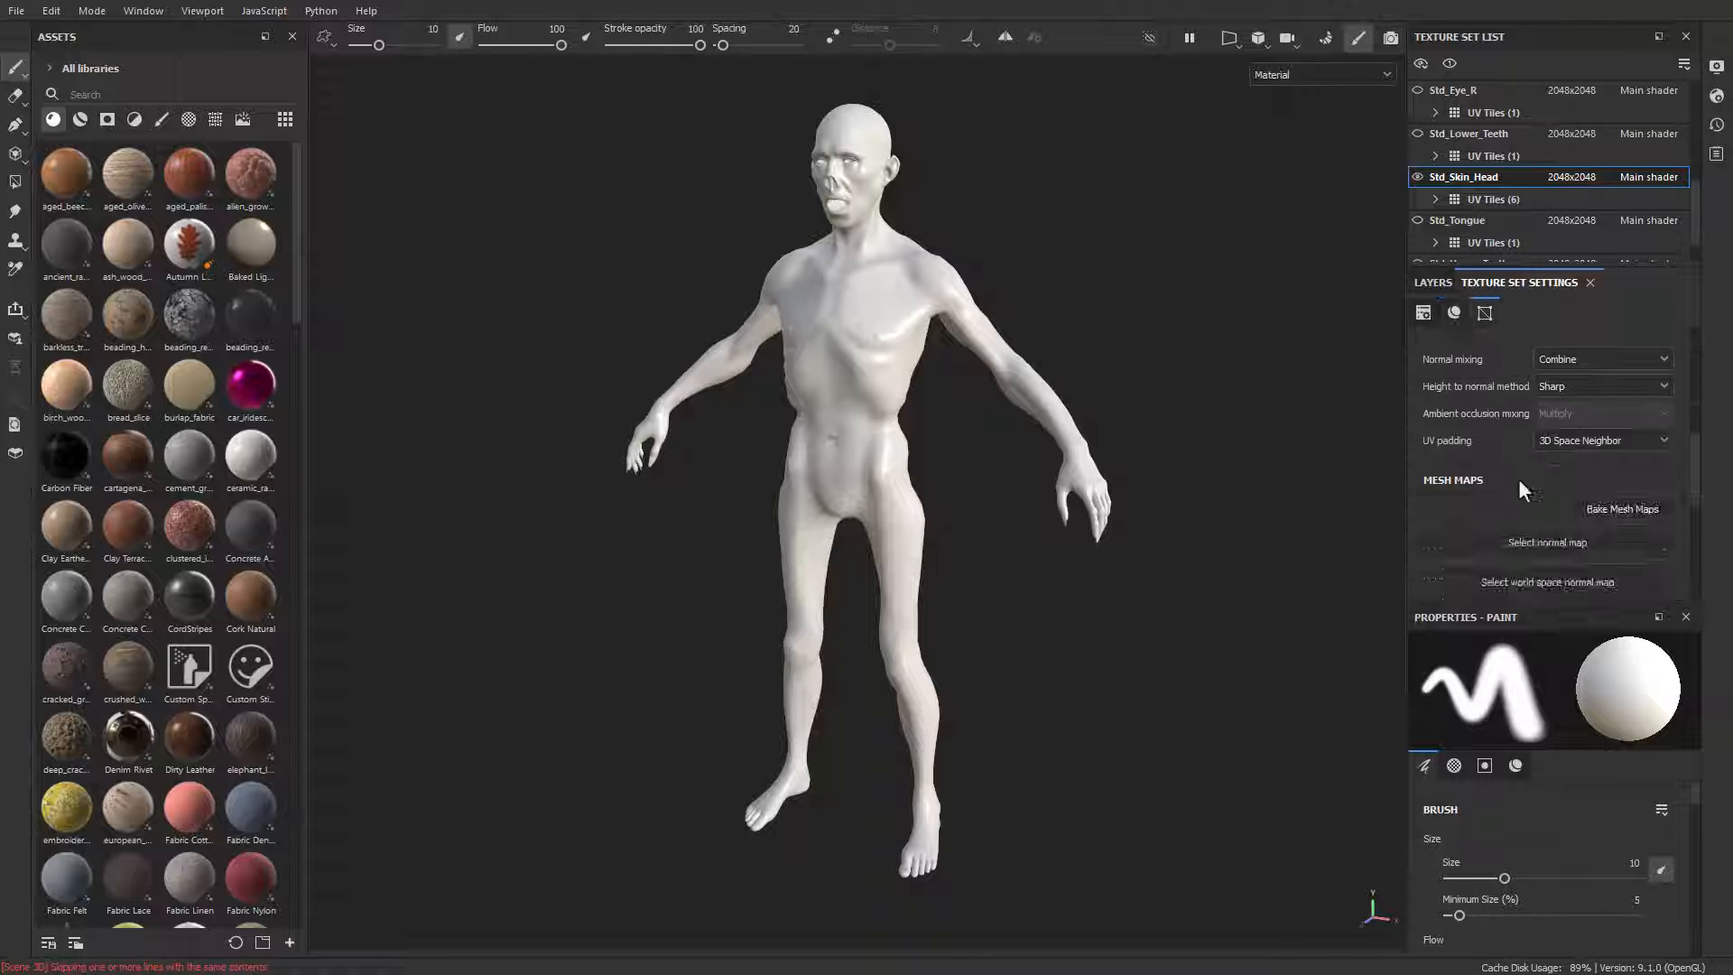
click(1612, 511)
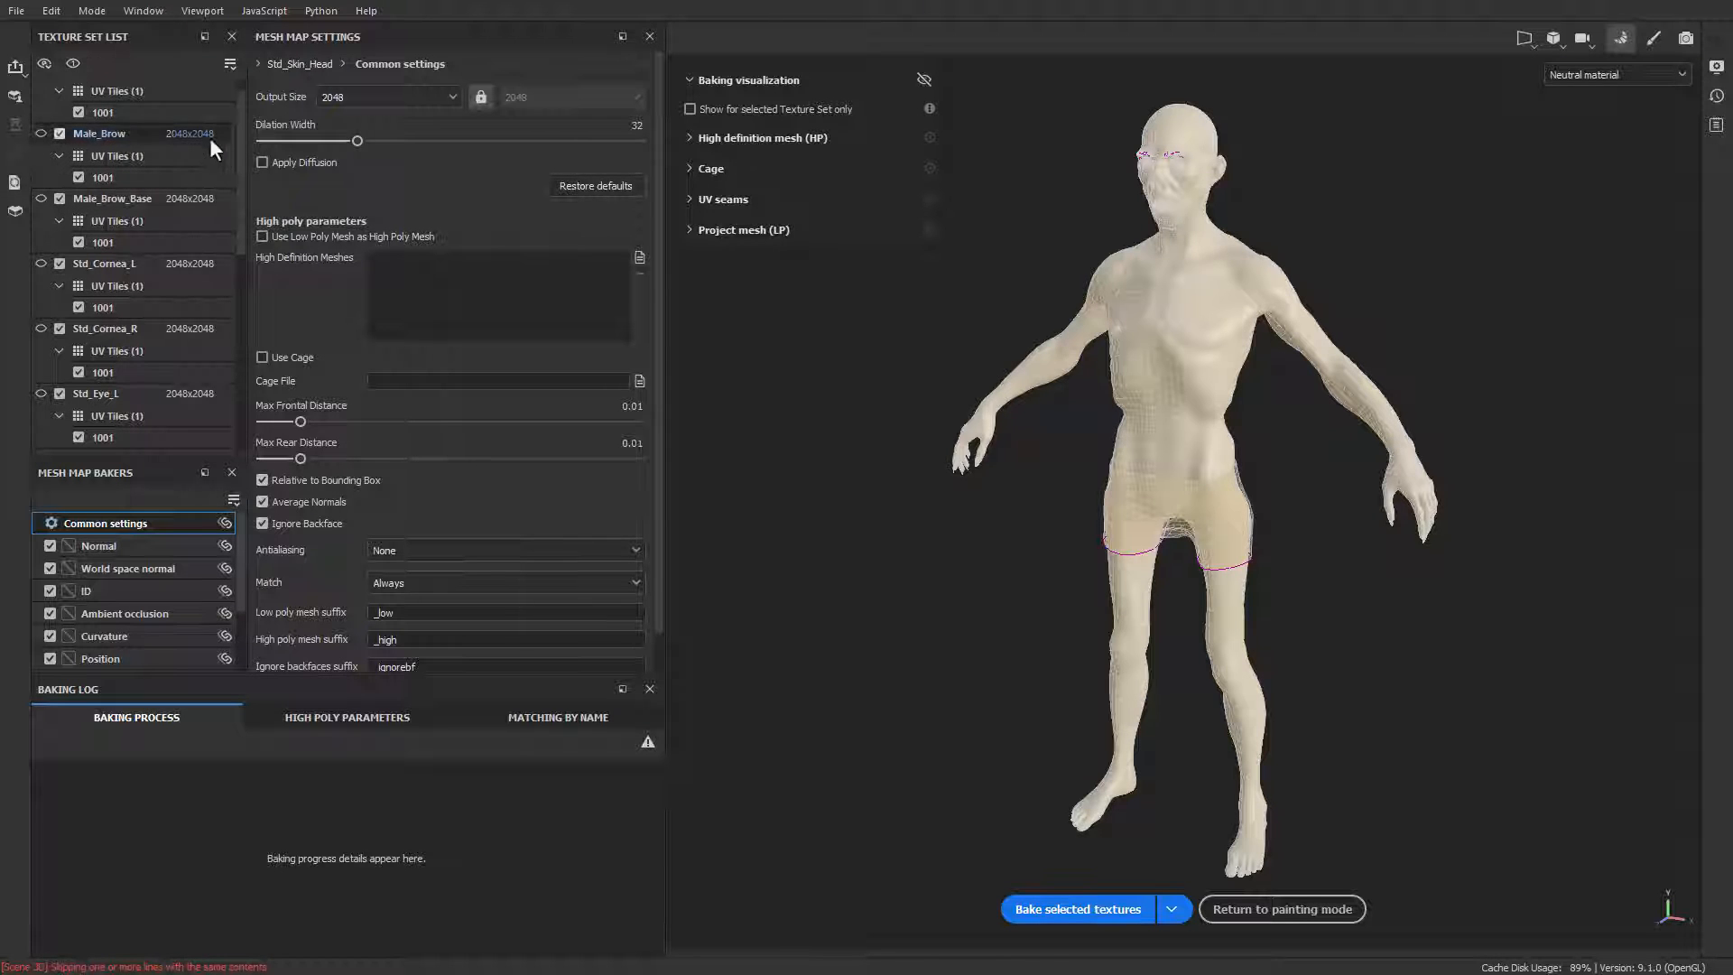
Step: Exclude the Boxers, Male_Brow and Male_Brow_Base texture sets from the bake and collapse their UV tile lists
mouse_move(238, 108)
mouse_down()
mouse_move(231, 341)
mouse_move(227, 135)
mouse_up()
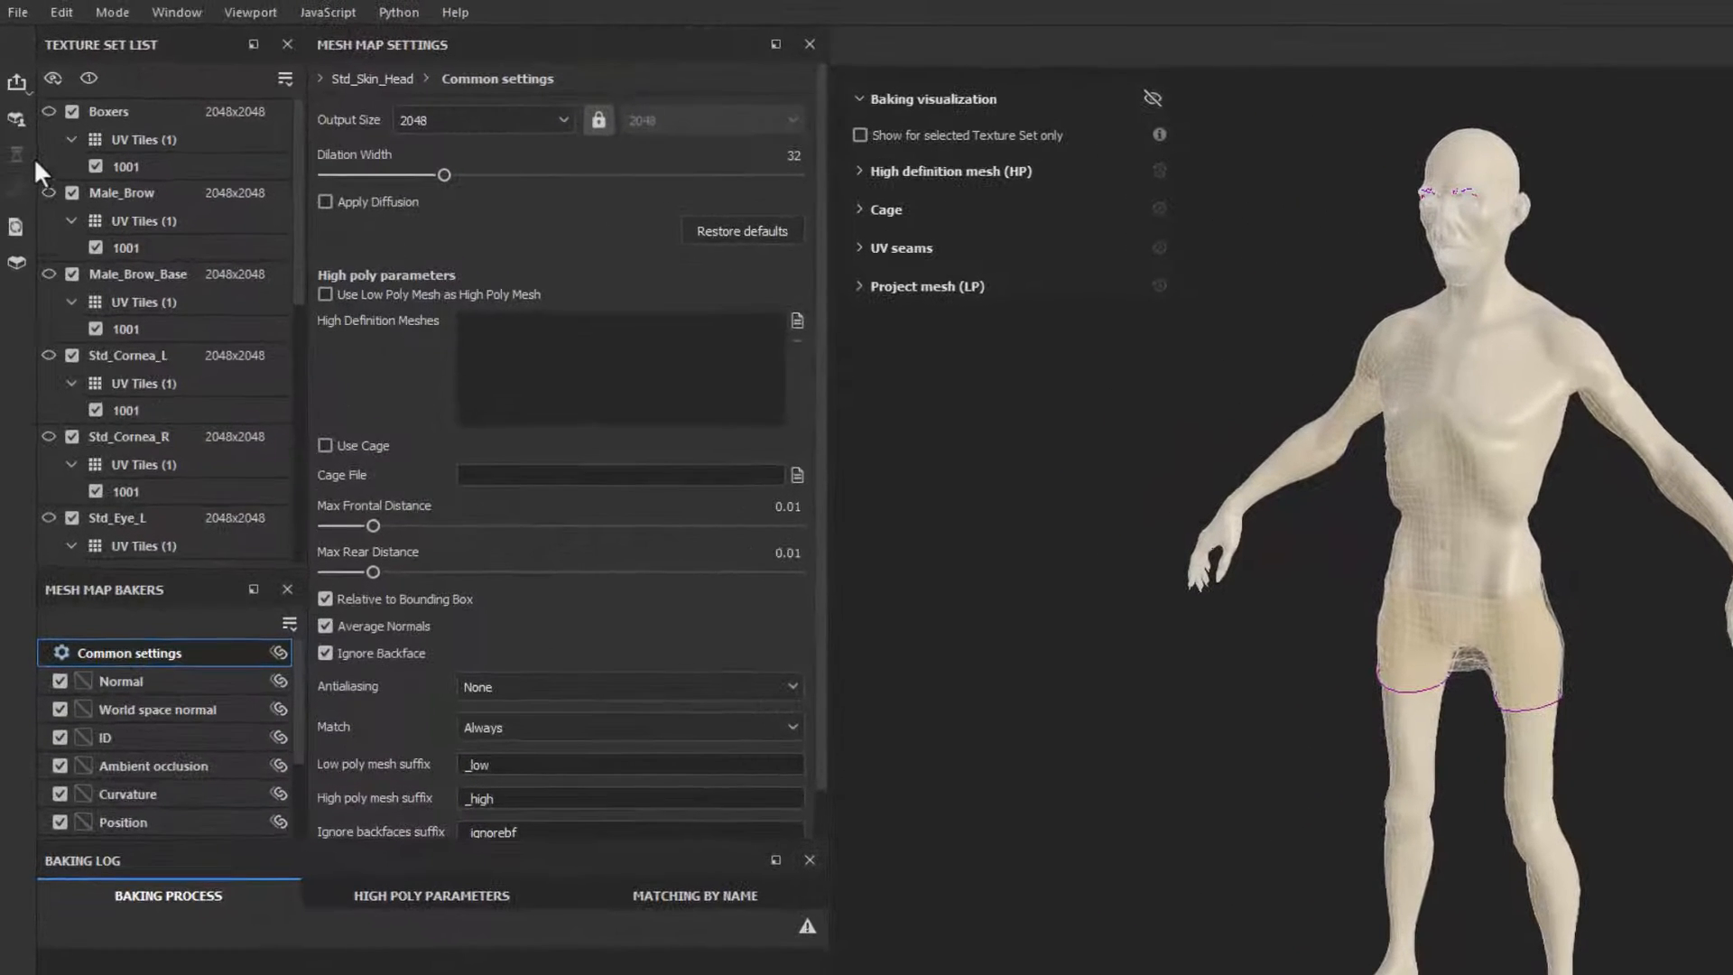
alt+drag(1394, 349, 1371, 418)
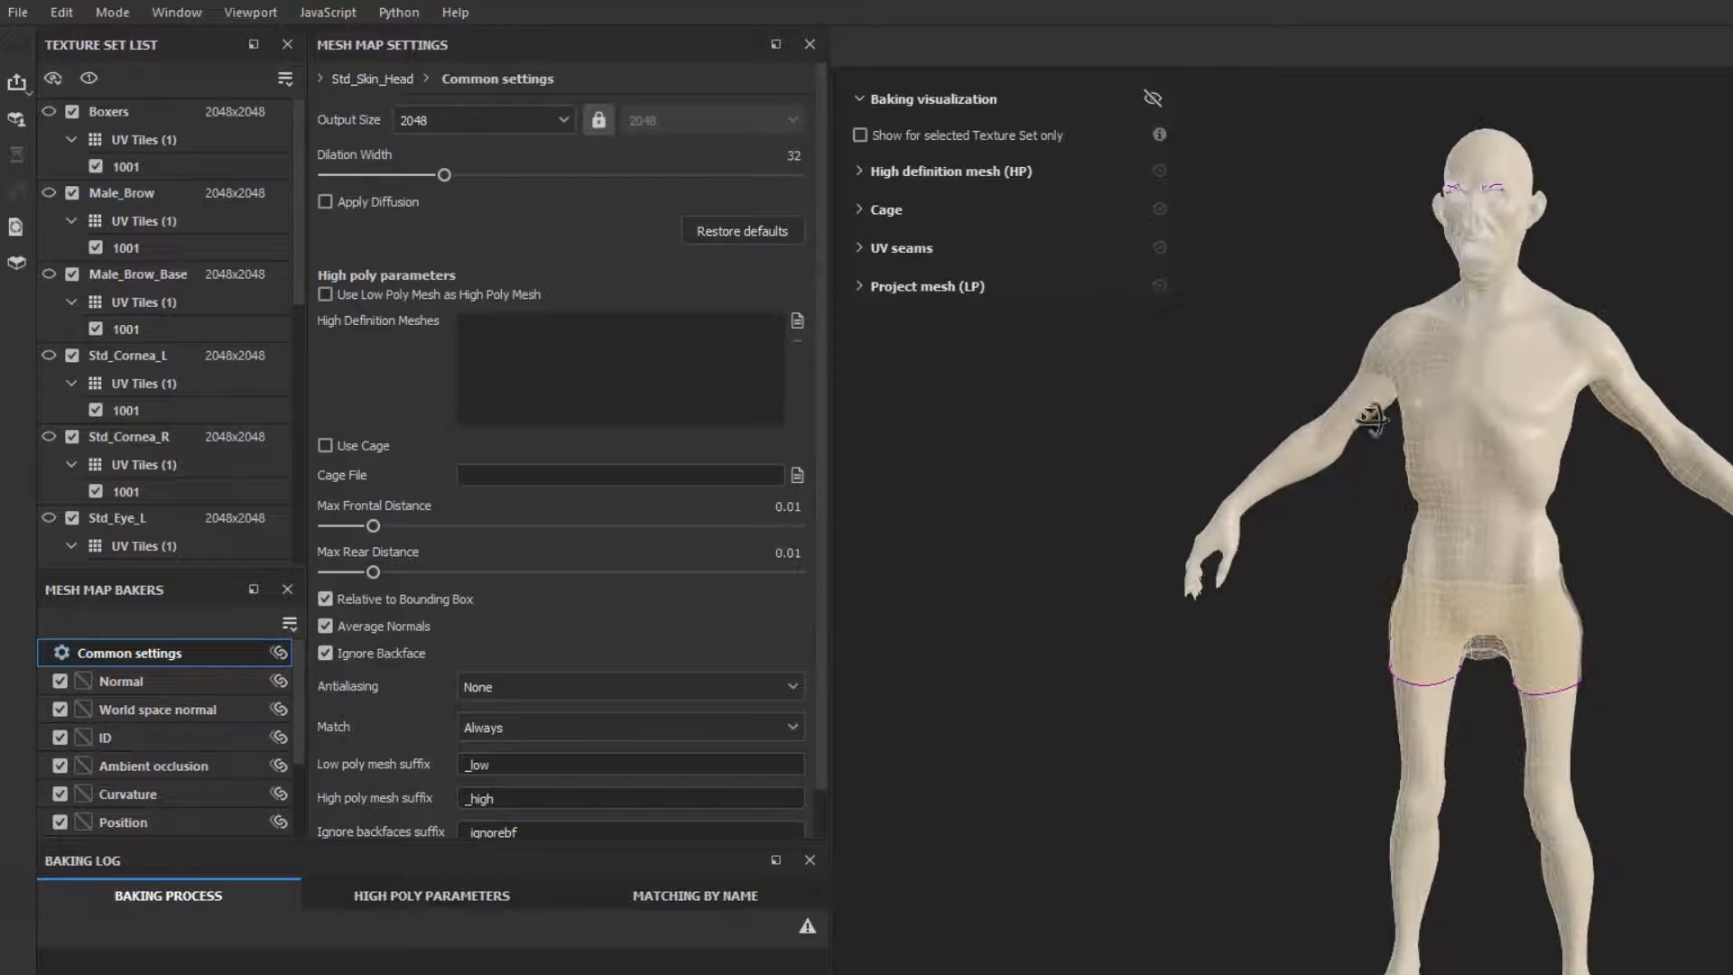
click(70, 139)
click(72, 111)
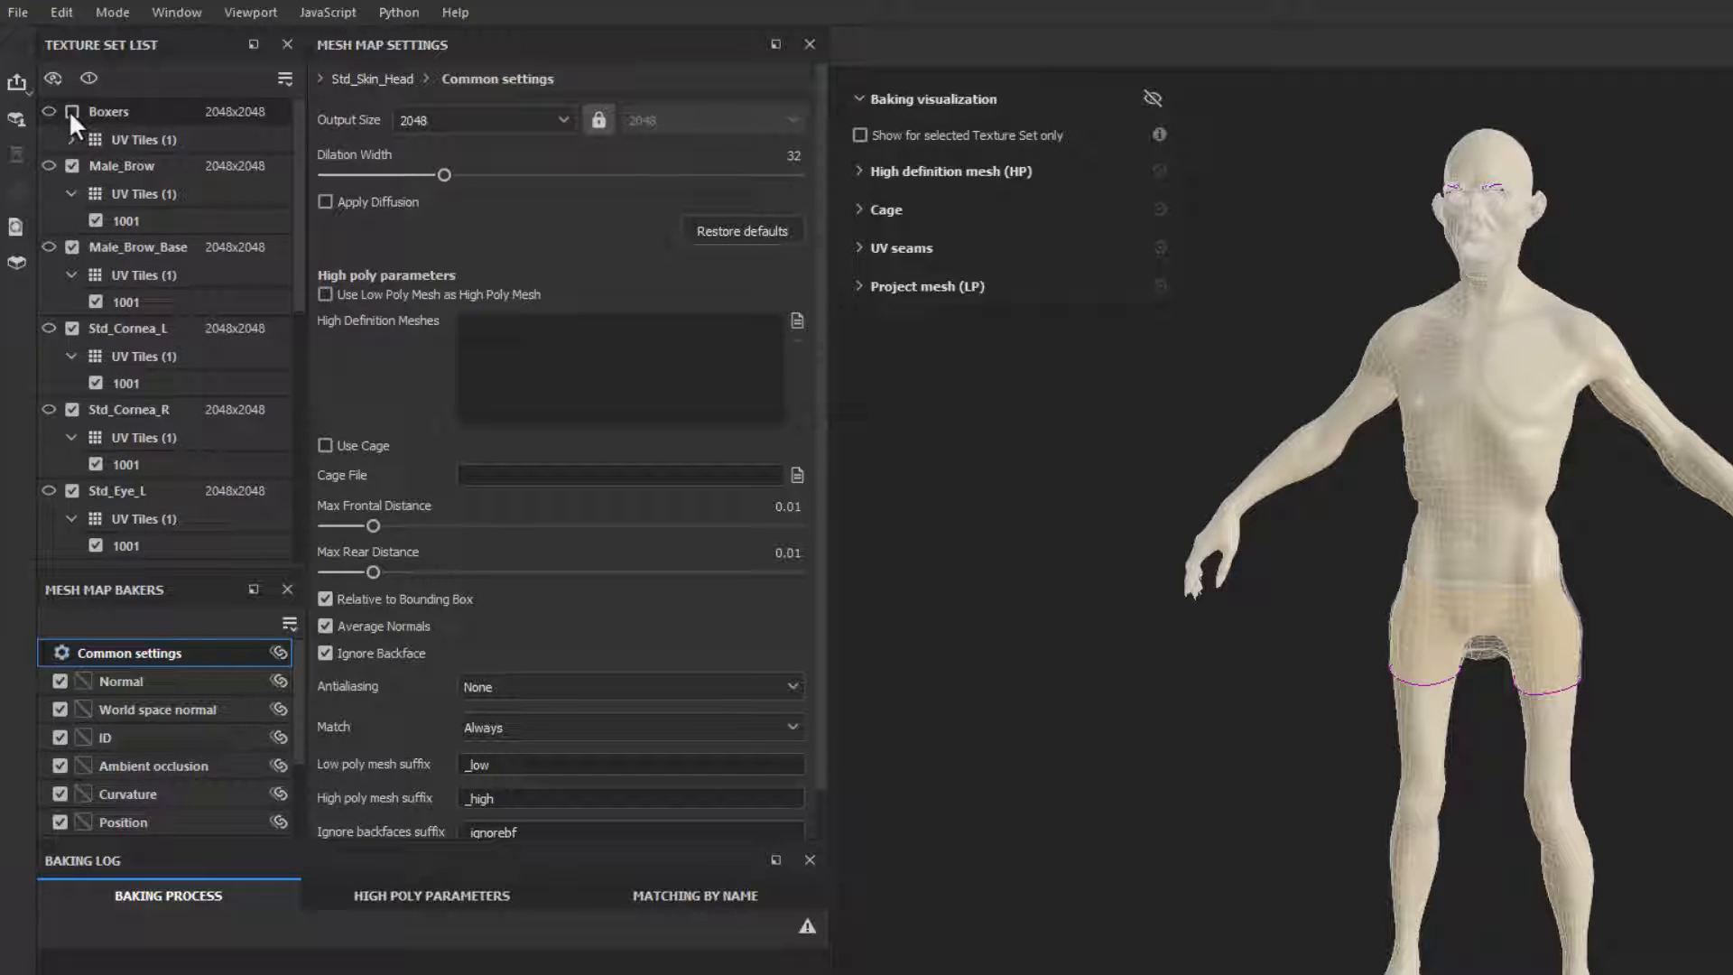
click(72, 191)
click(73, 165)
click(72, 247)
click(72, 219)
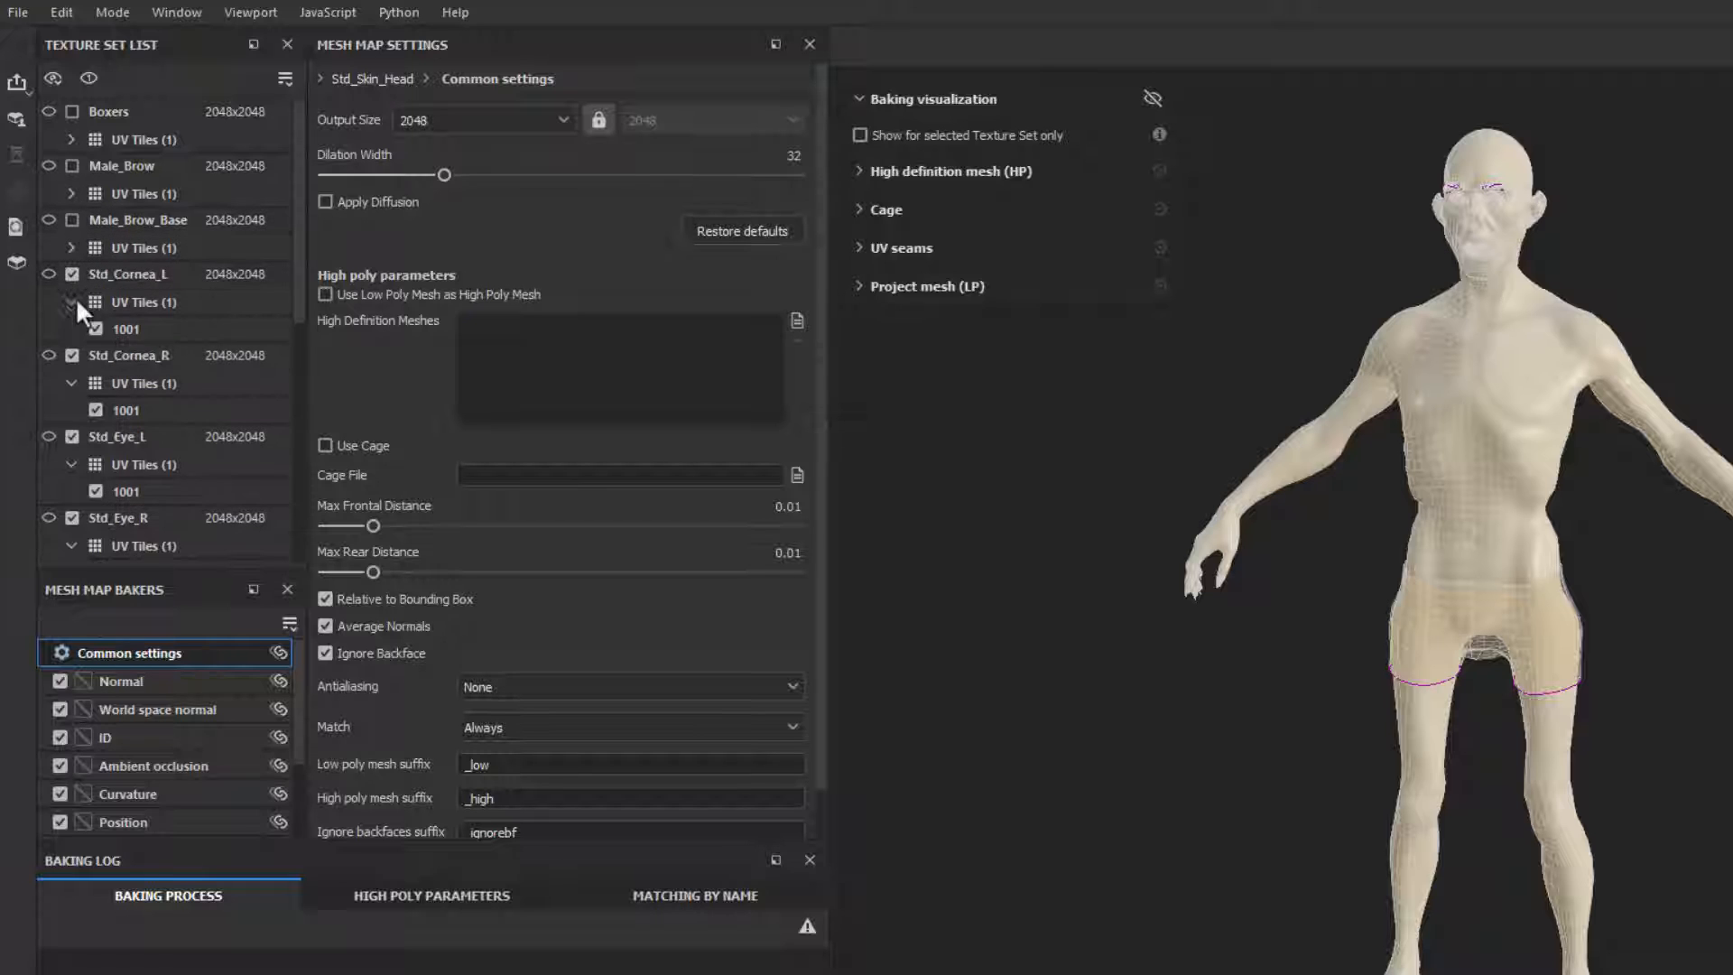
Step: Exclude Std_Cornea_L, Std_Cornea_R, Std_Eye_L and Std_Eye_R from the bake and collapse their UV tile lists
click(72, 302)
click(72, 273)
click(72, 328)
click(71, 356)
click(72, 381)
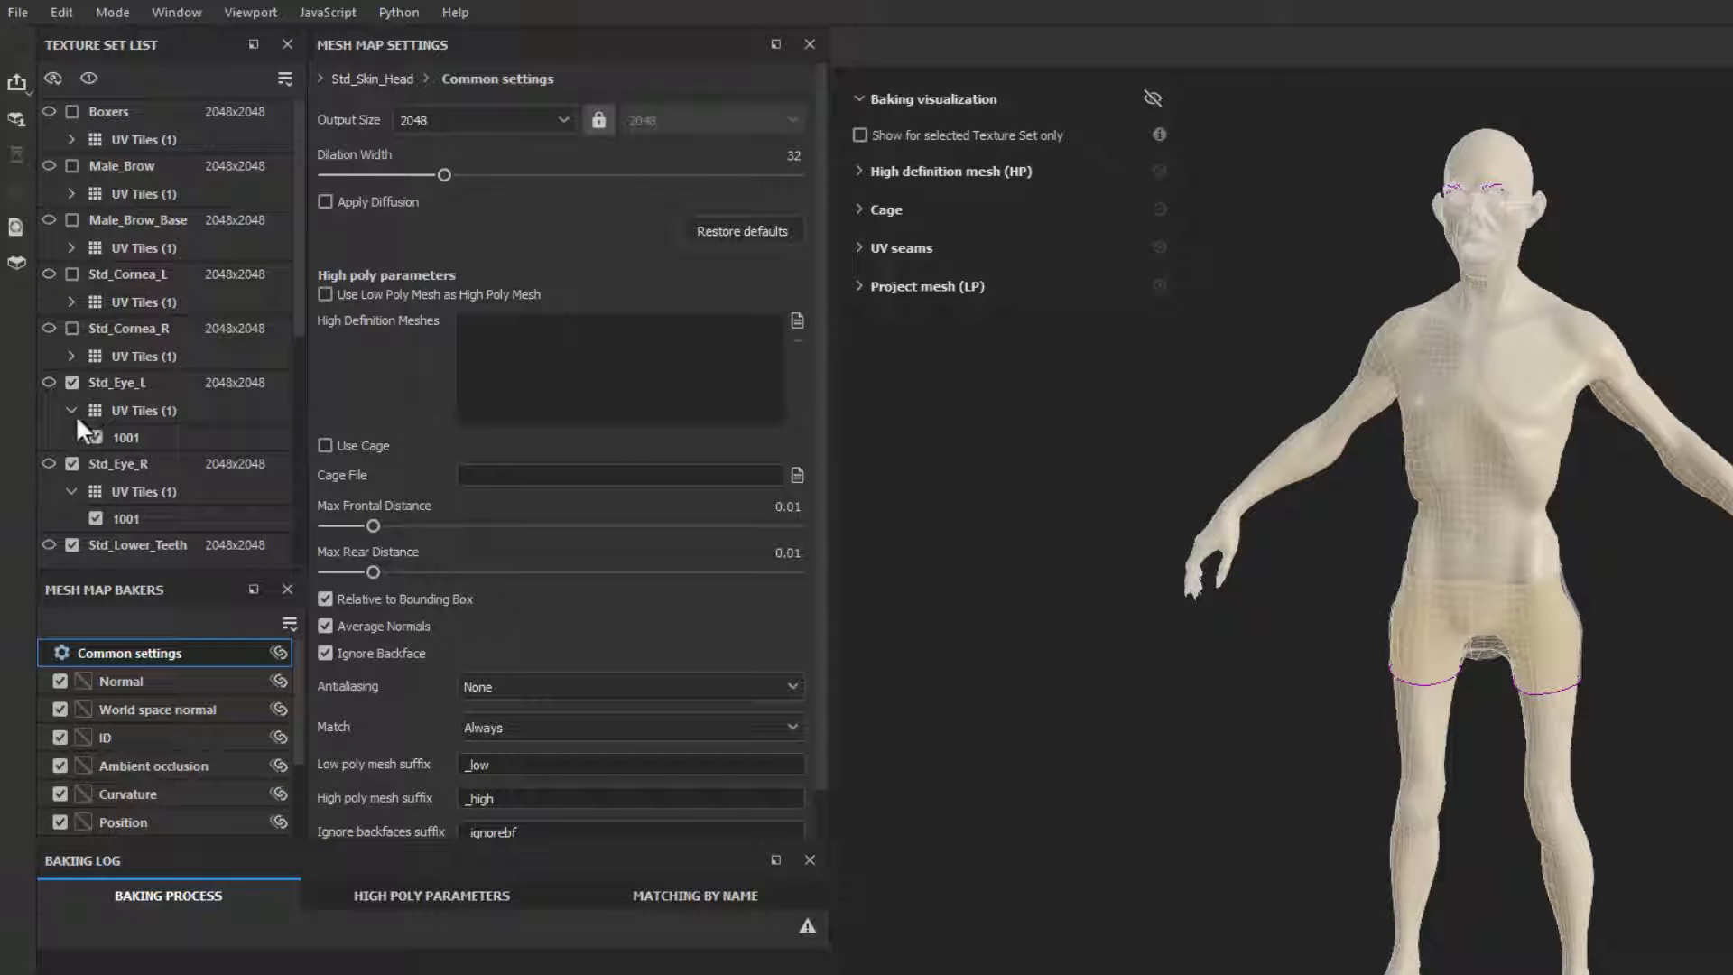
click(71, 410)
click(72, 436)
click(71, 464)
Step: Exclude the Std_Tongue and Std_Upper_Teeth texture sets from the bake and collapse their UV tile lists
scroll(67, 424, down, 3)
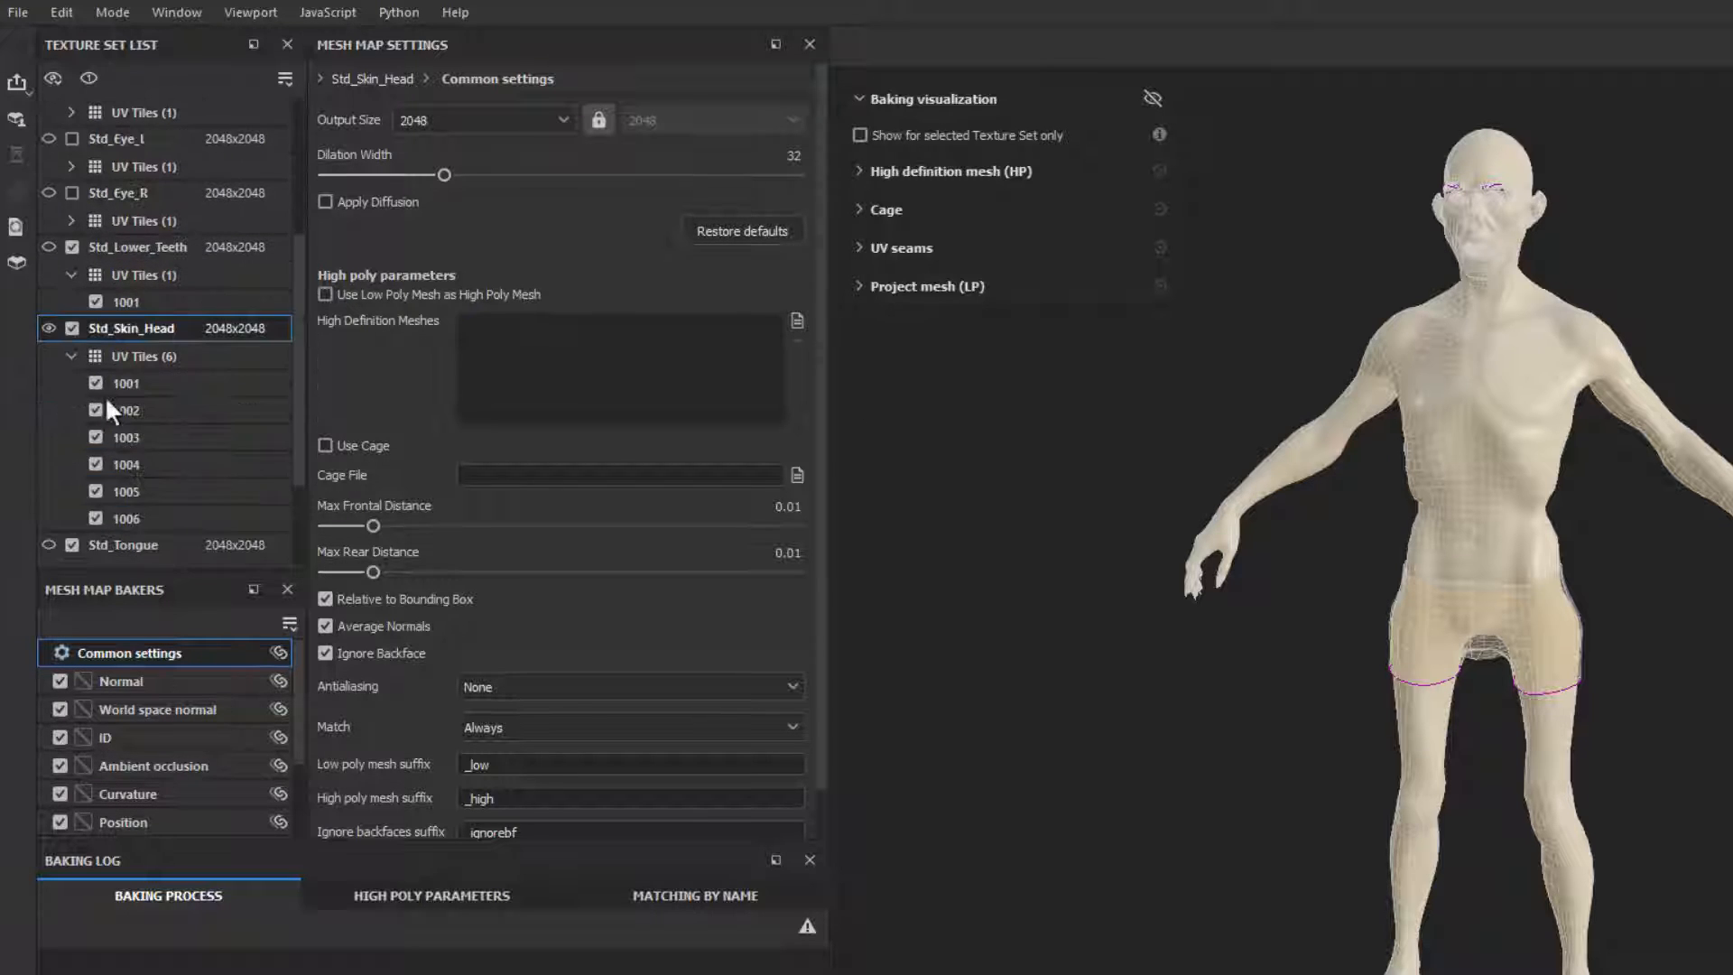
scroll(126, 453, down, 2)
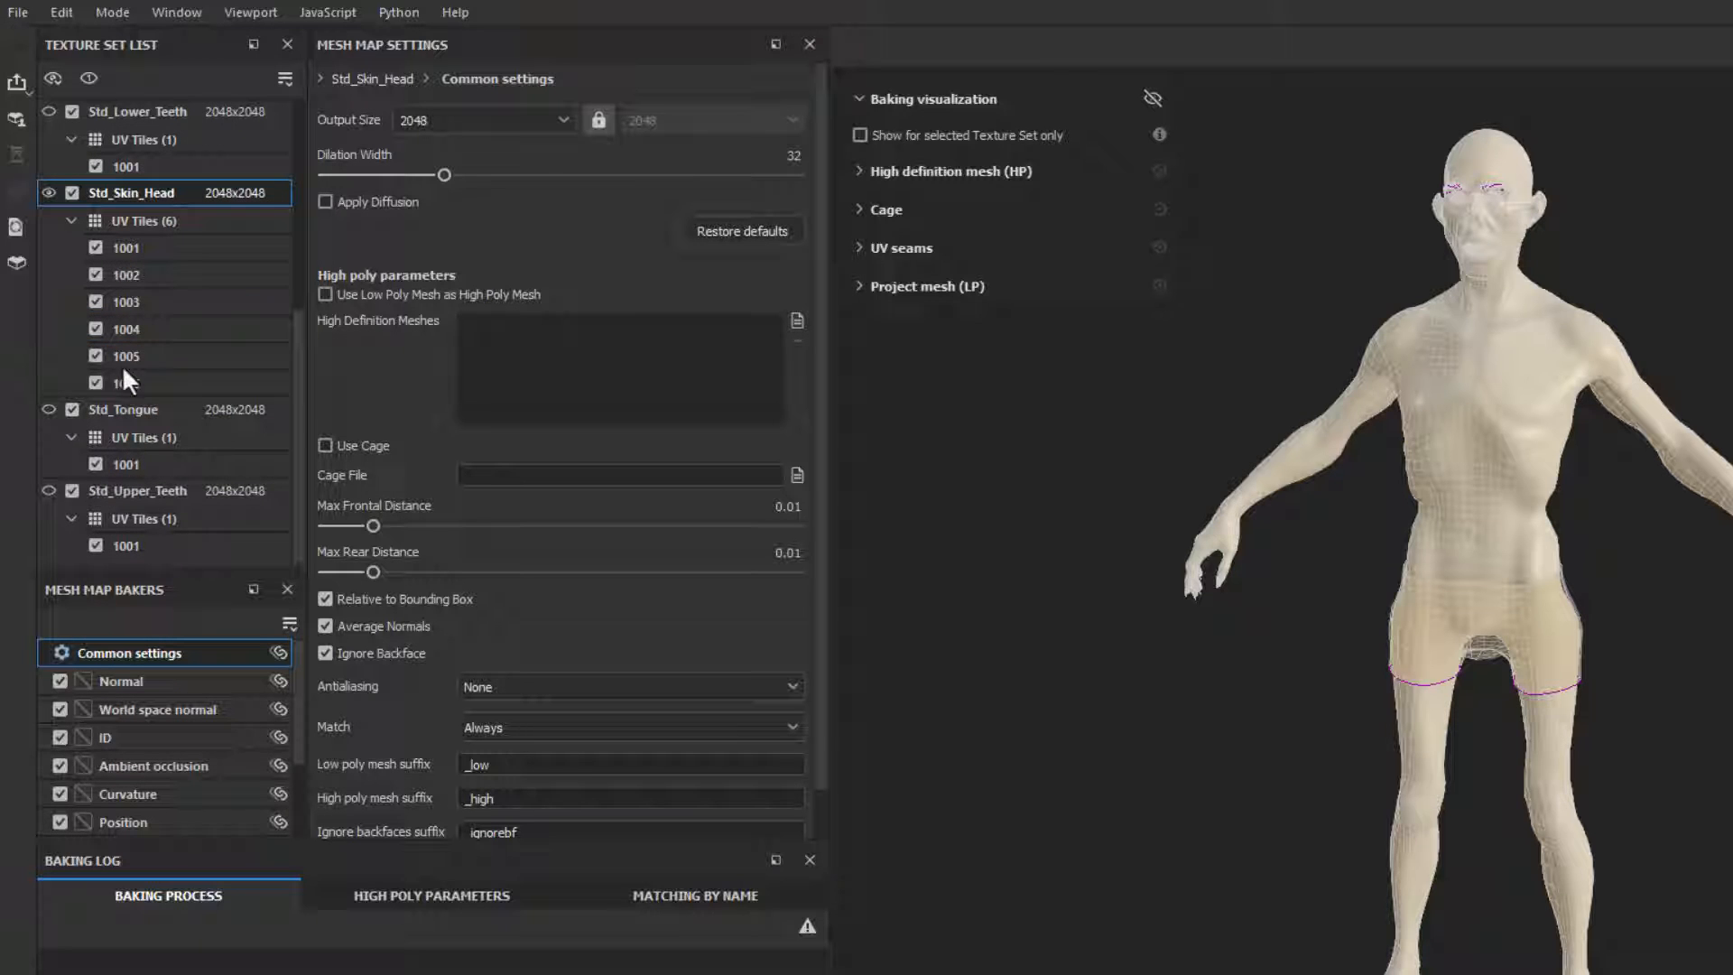
click(71, 433)
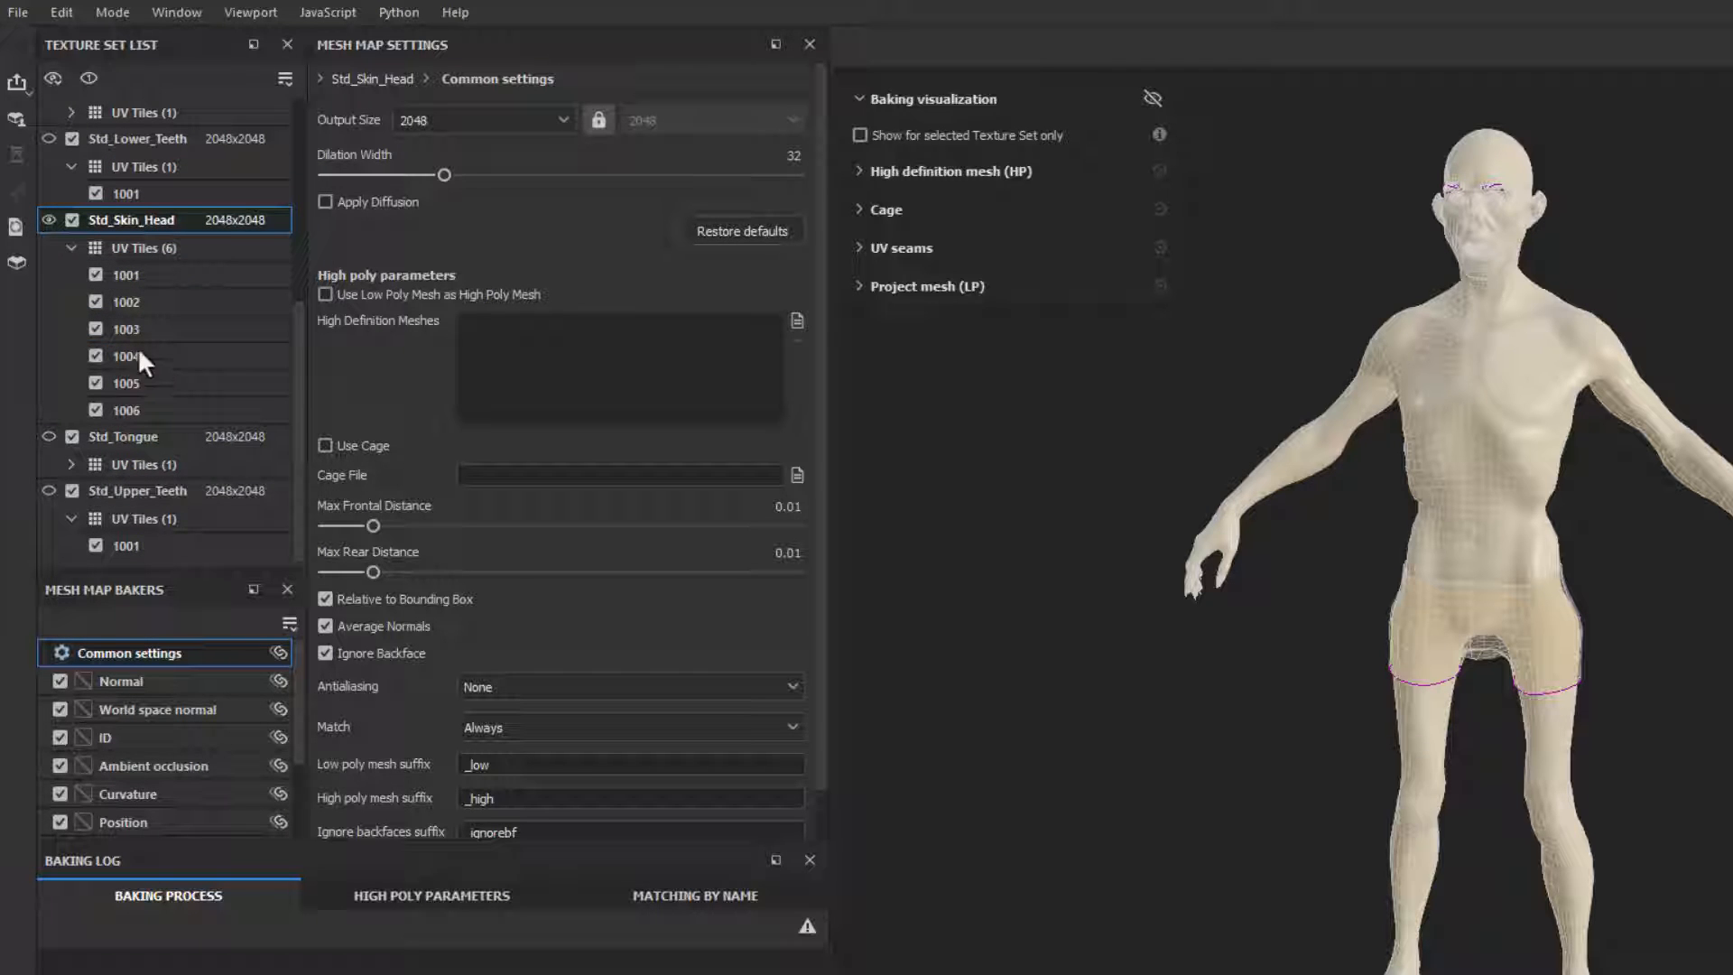
click(70, 437)
click(71, 492)
click(70, 518)
Step: Exclude UV tiles 1005 and 1006 of Std_Skin_Head from the bake, keeping tiles 1001 to 1004
double_click(145, 250)
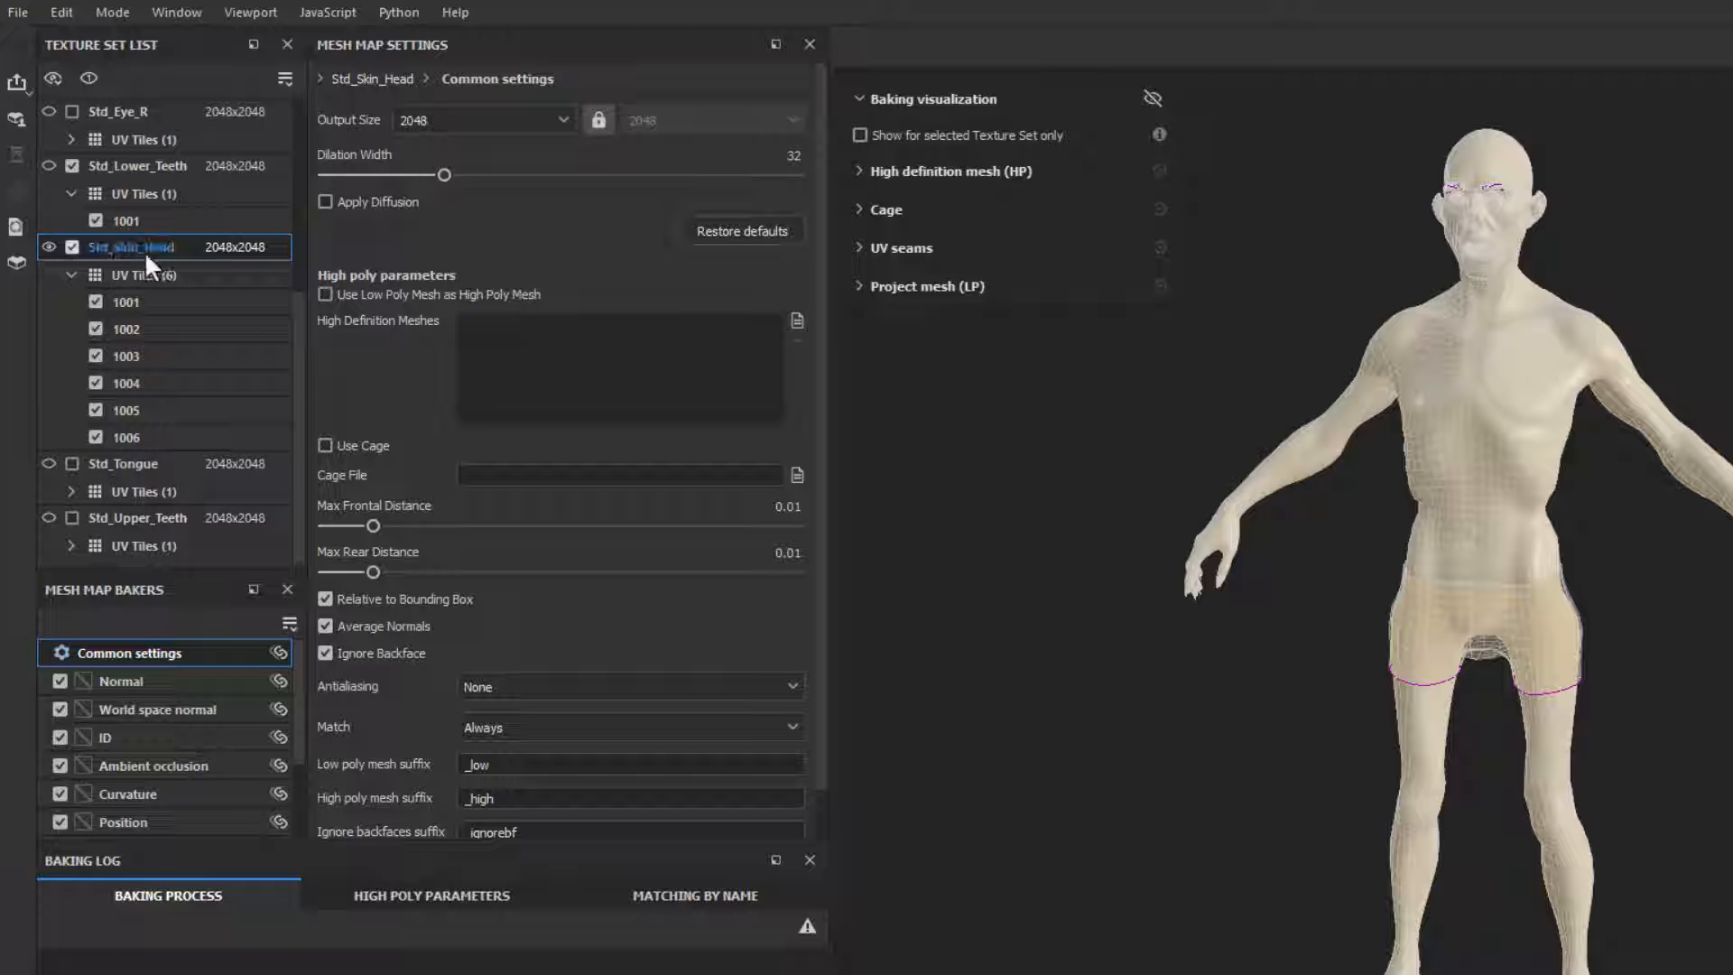
click(69, 246)
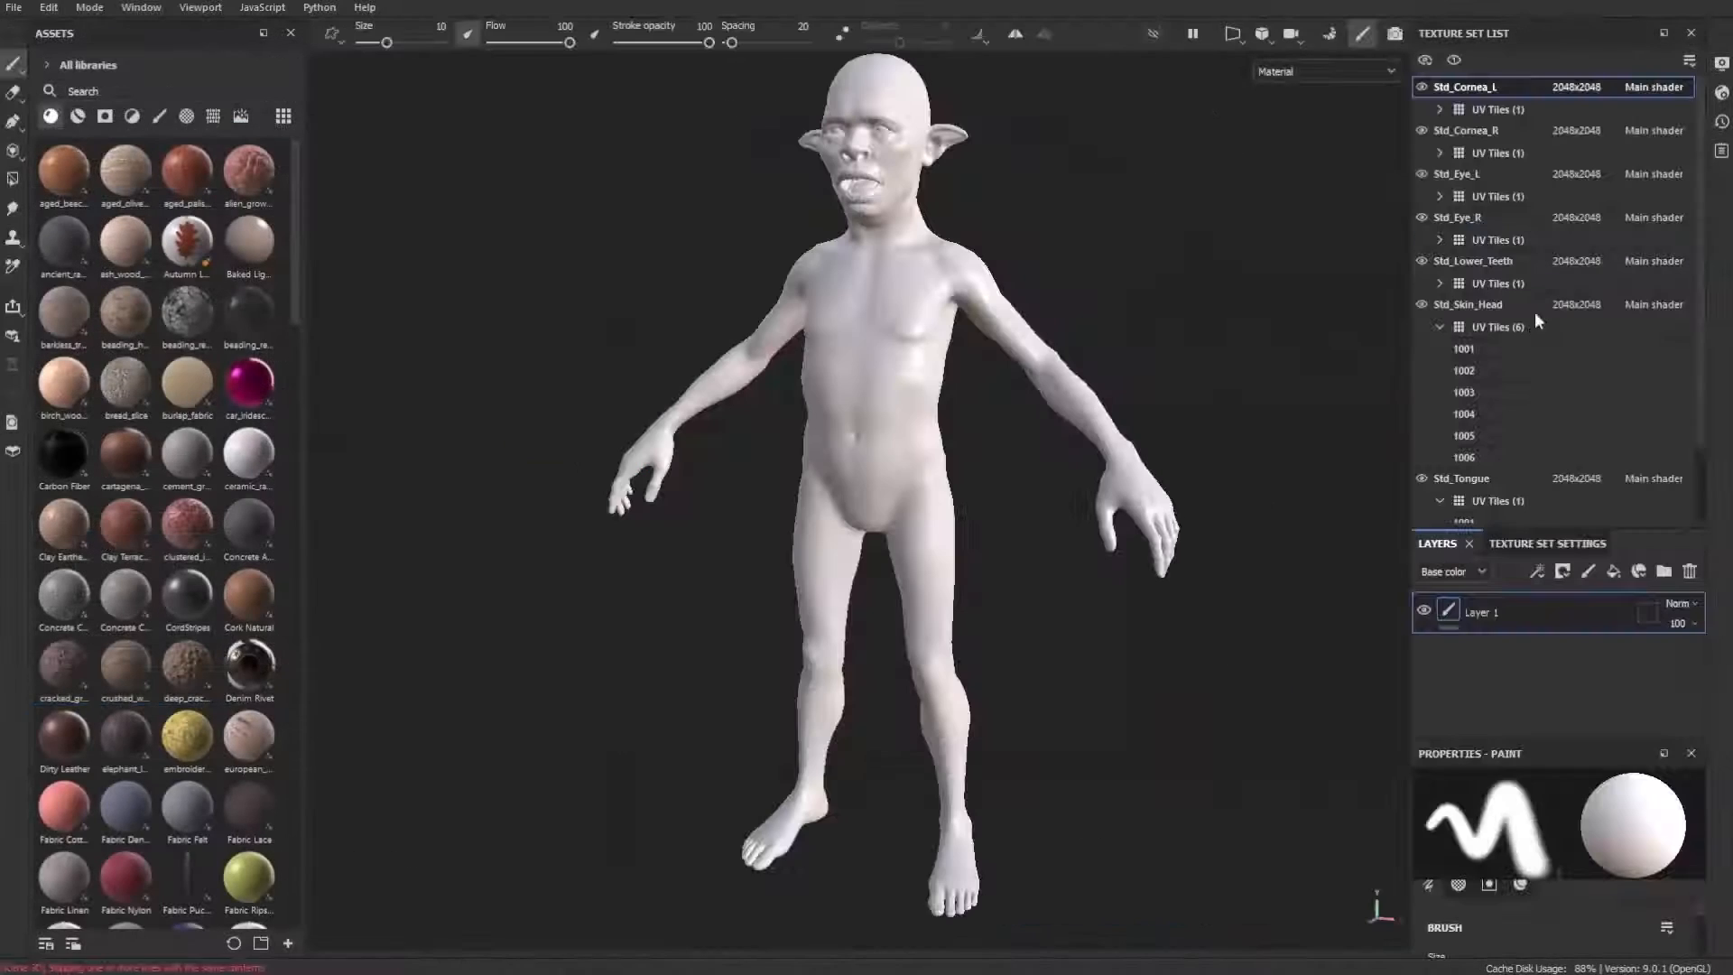
mouse_move(1471, 348)
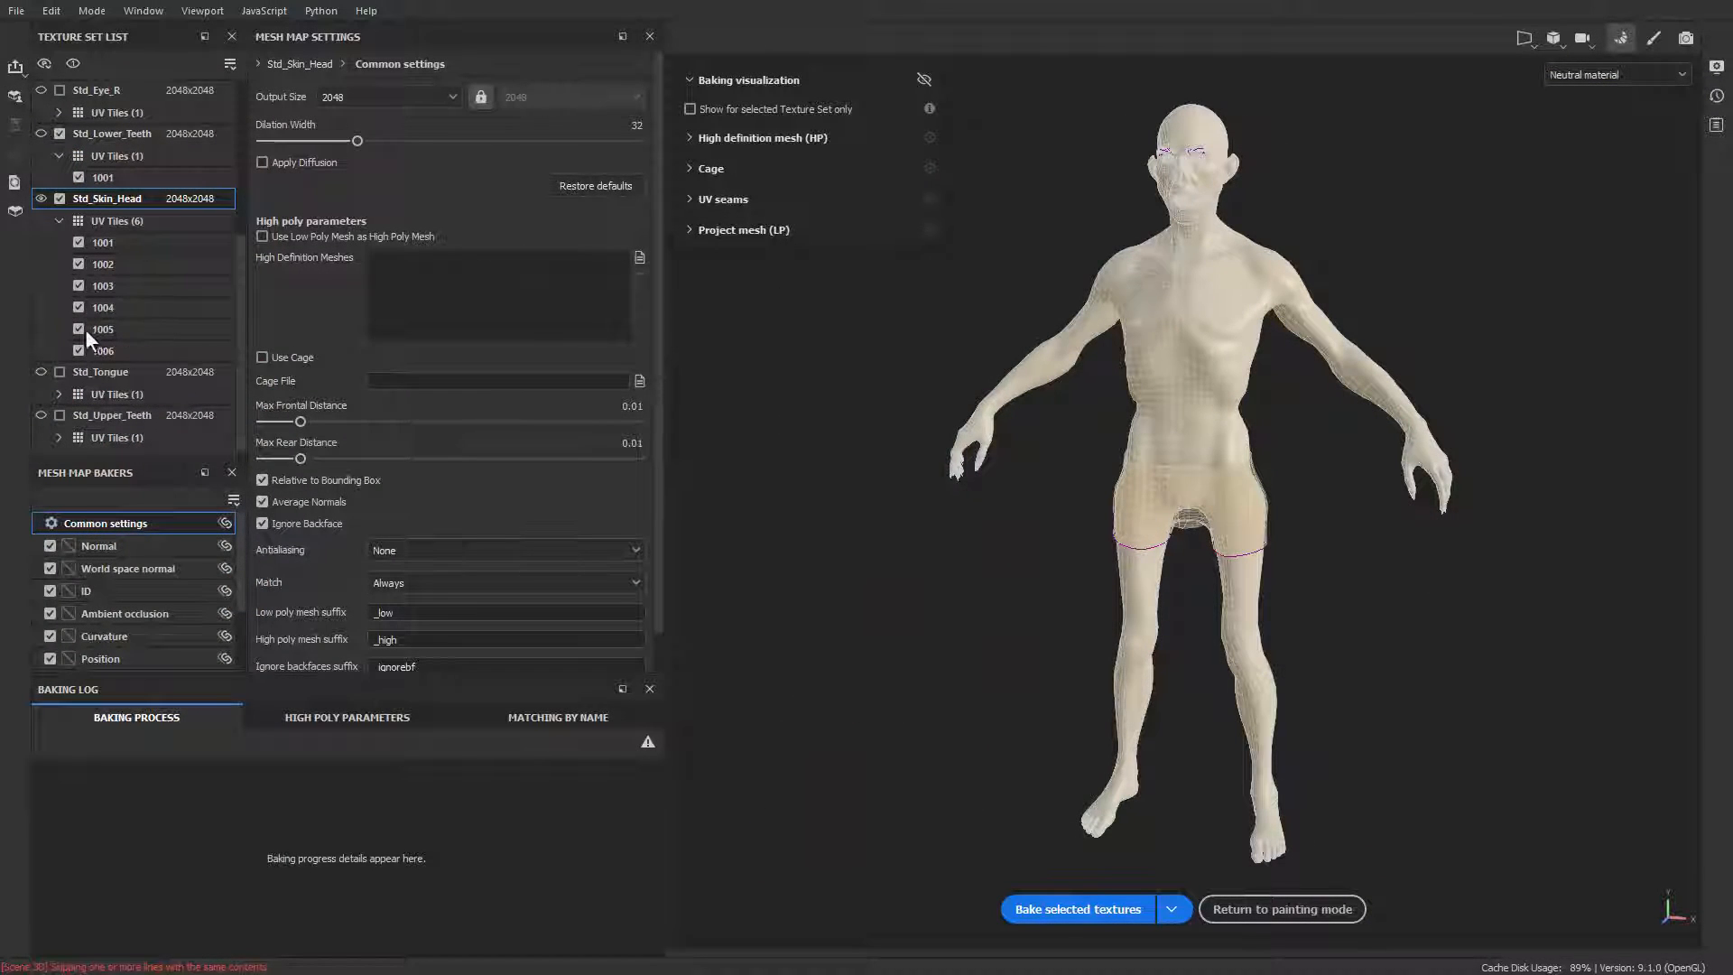
click(79, 351)
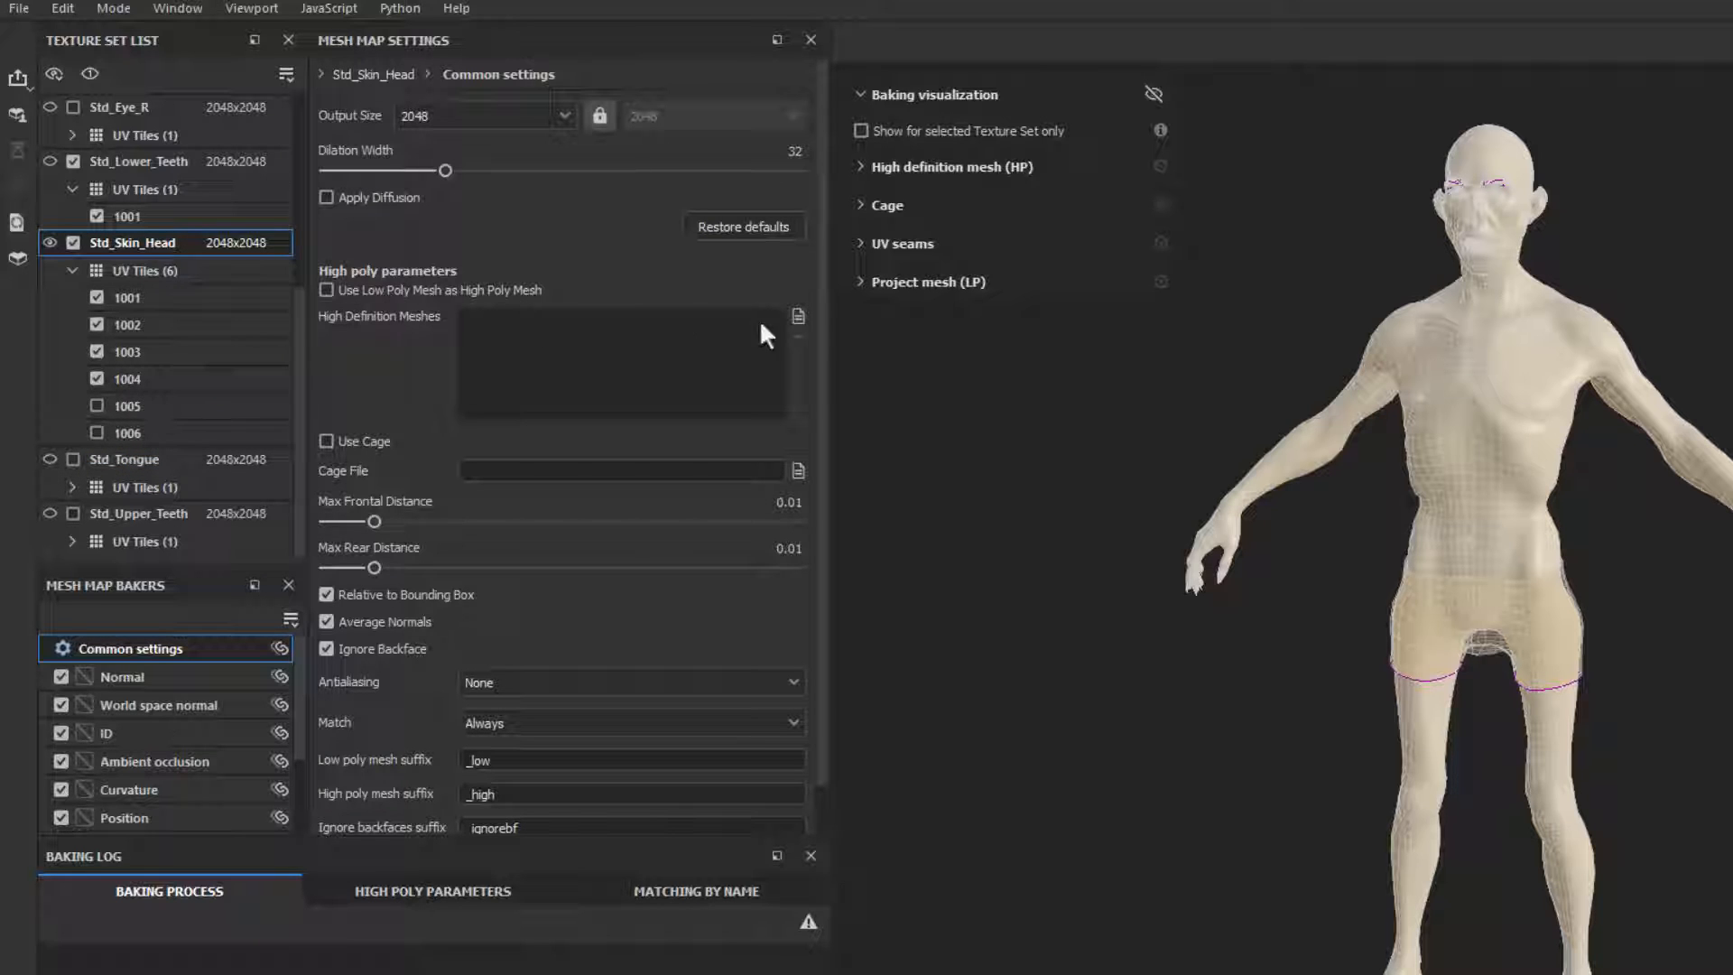
Step: Load VampireBake_high.fbx as the high definition mesh and set the ID map's color source to Vertex Color
click(797, 315)
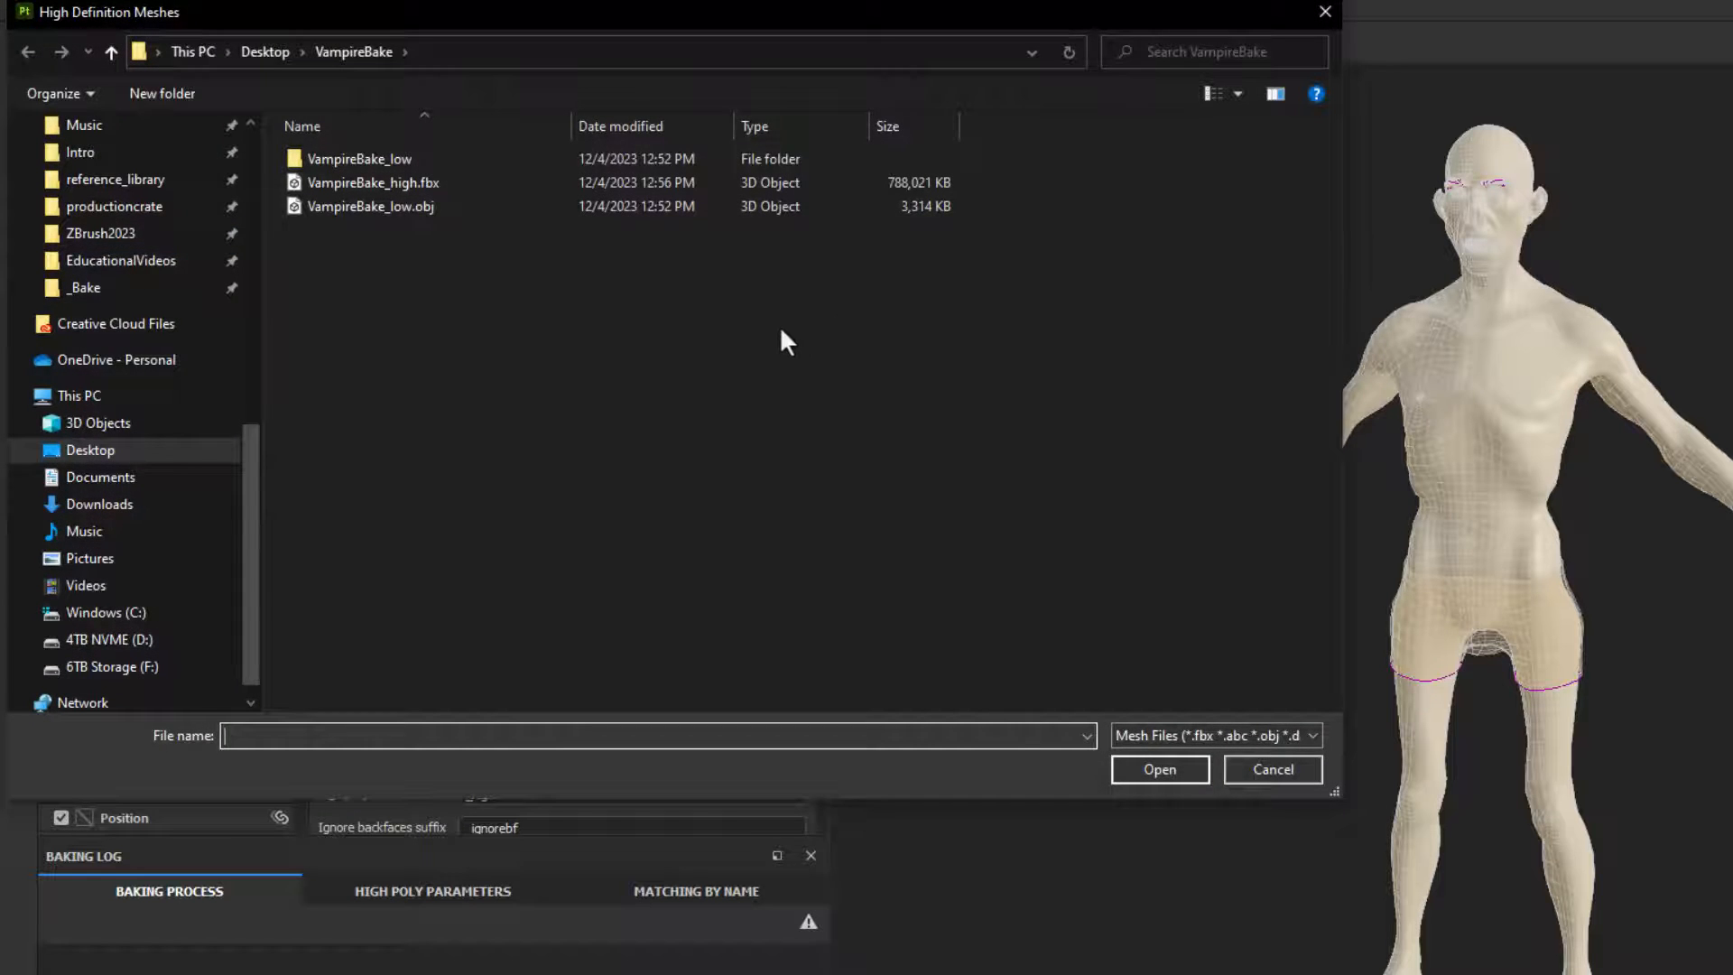
double_click(373, 182)
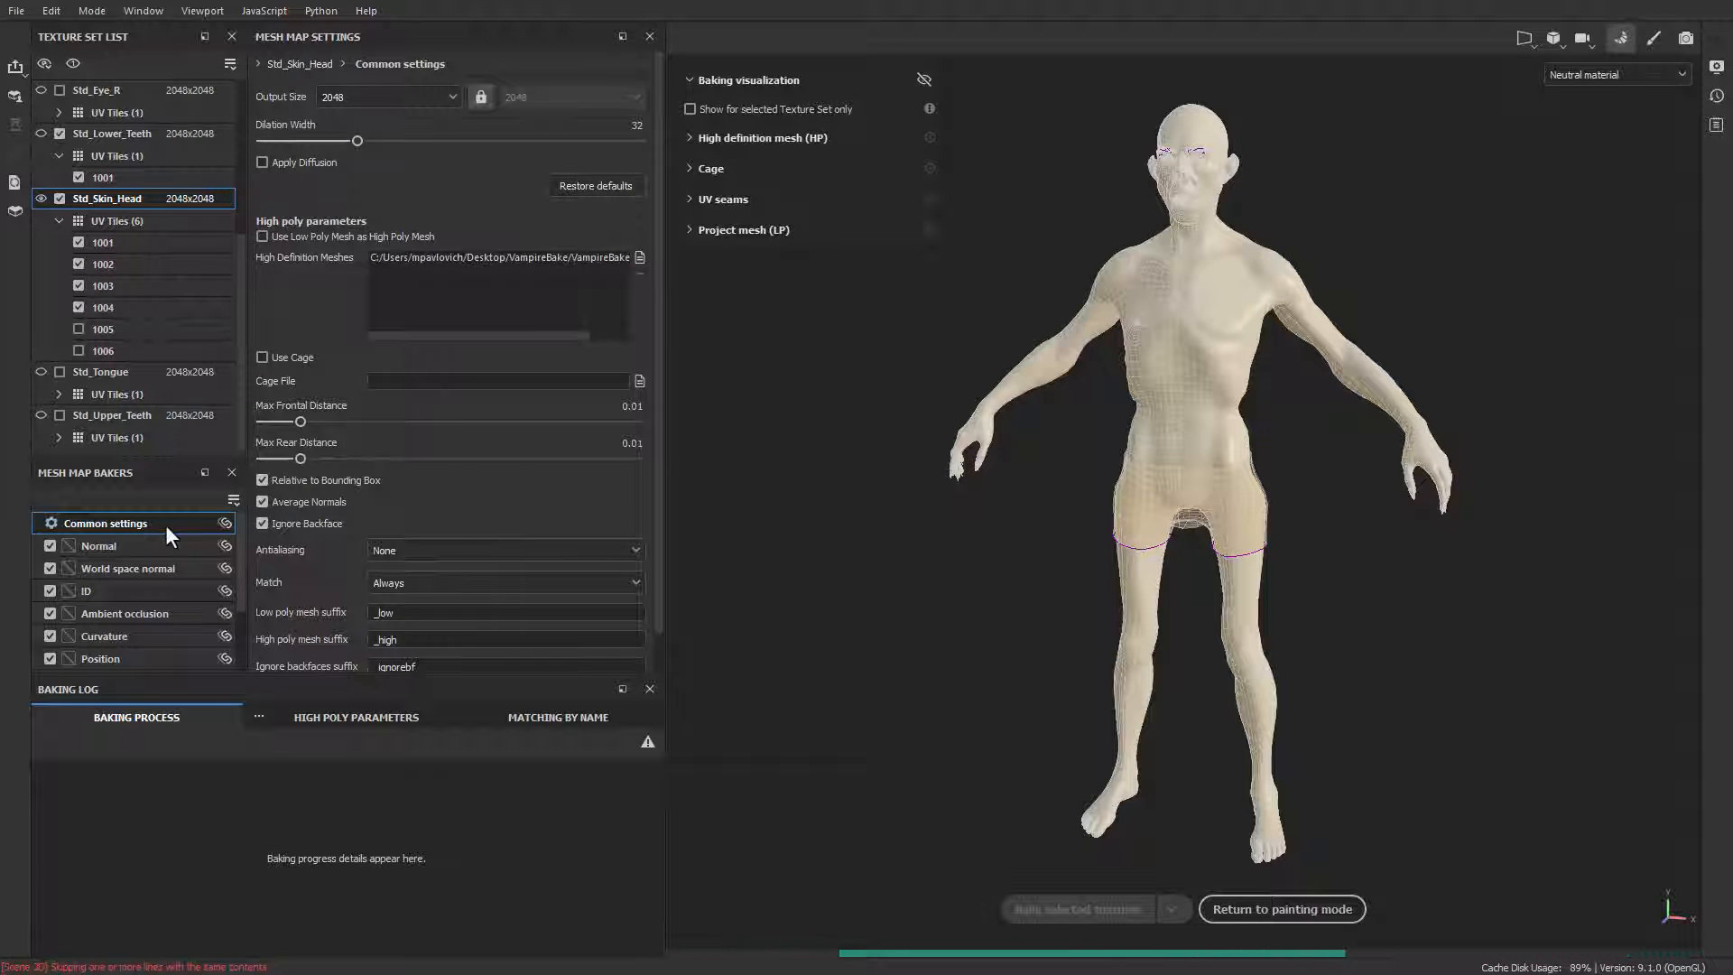
click(111, 592)
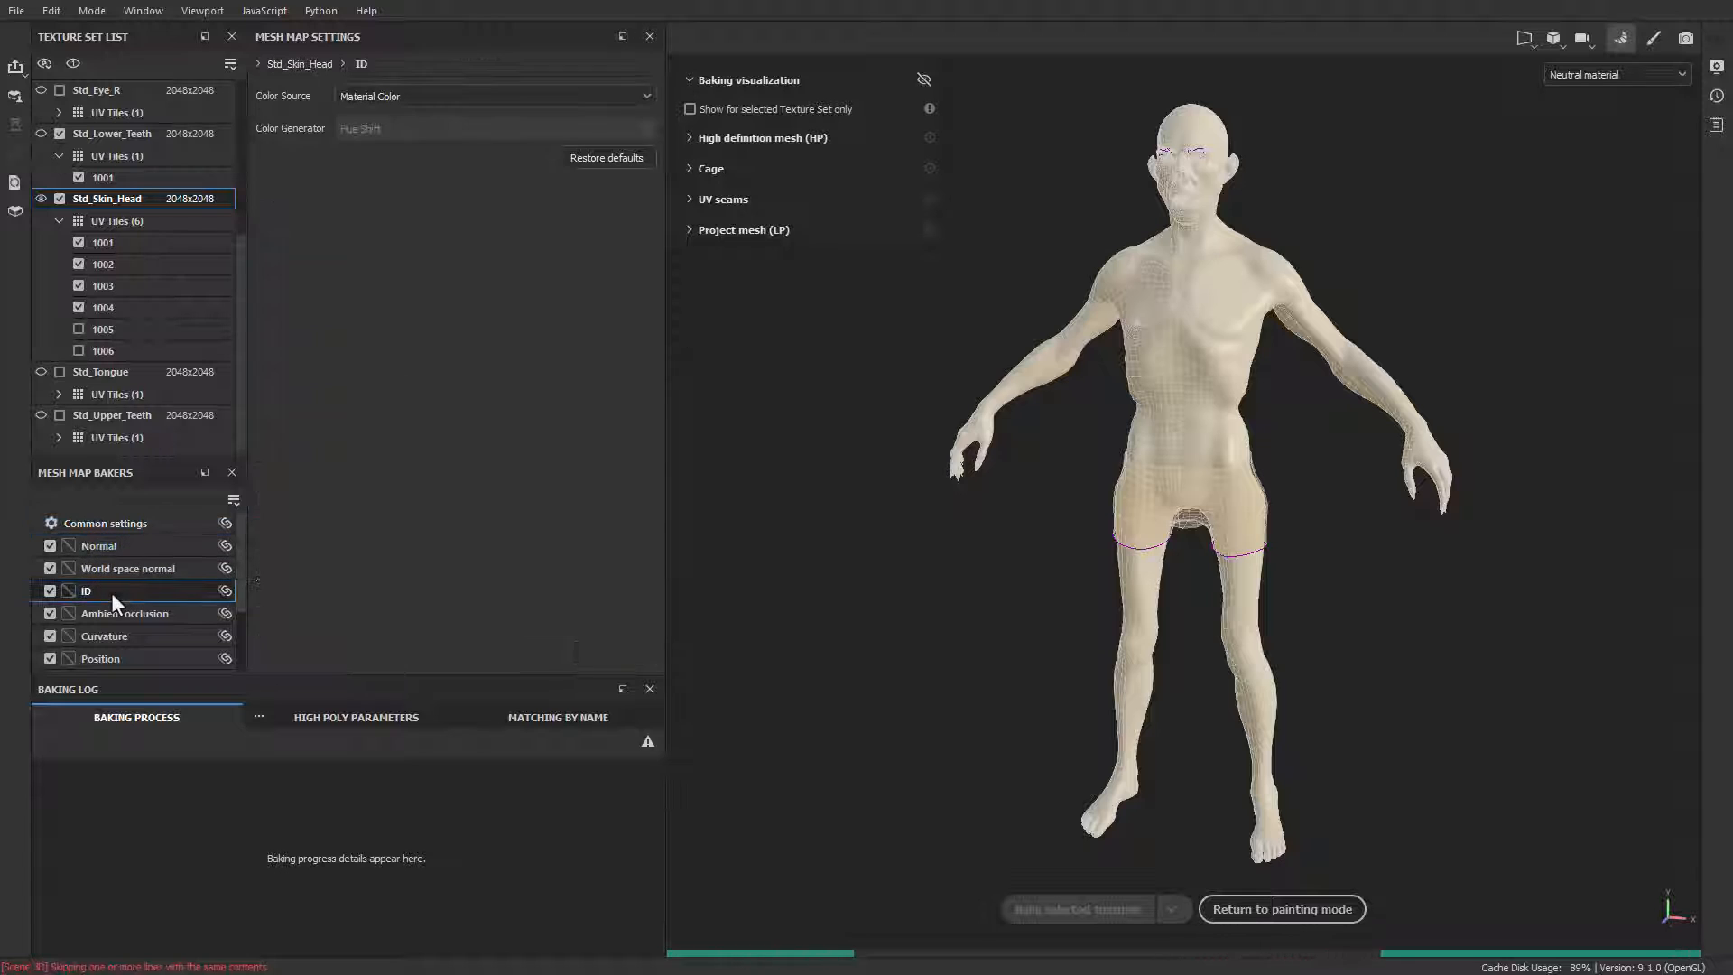
click(397, 95)
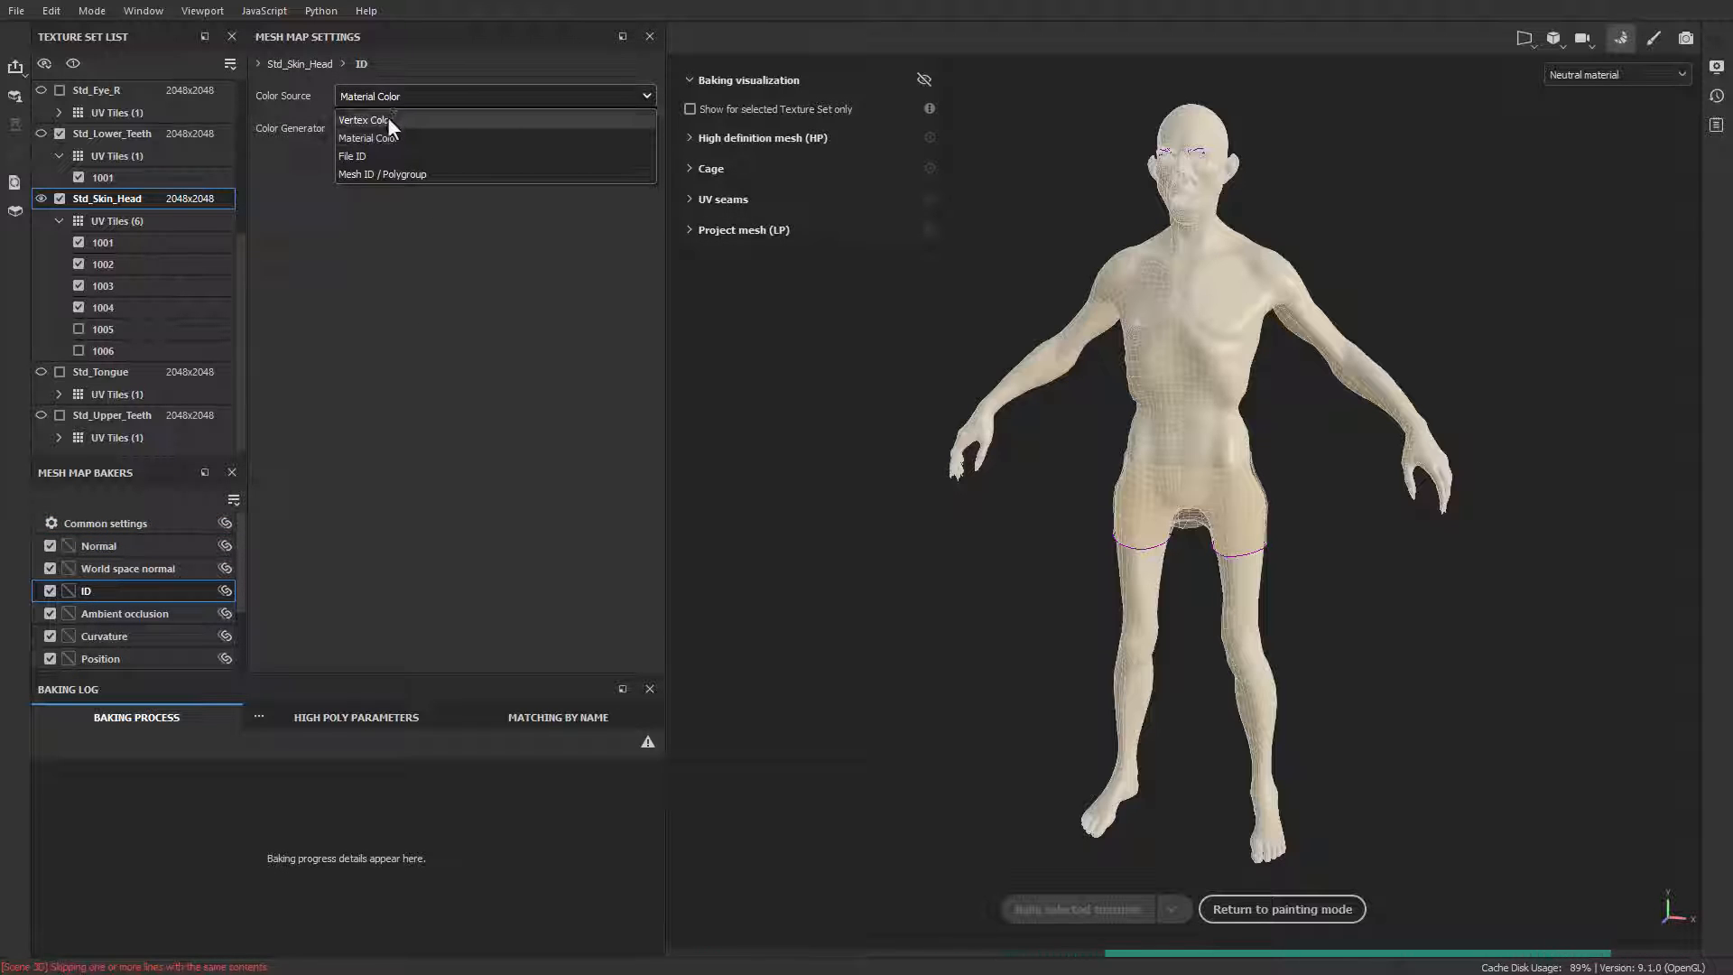
click(387, 116)
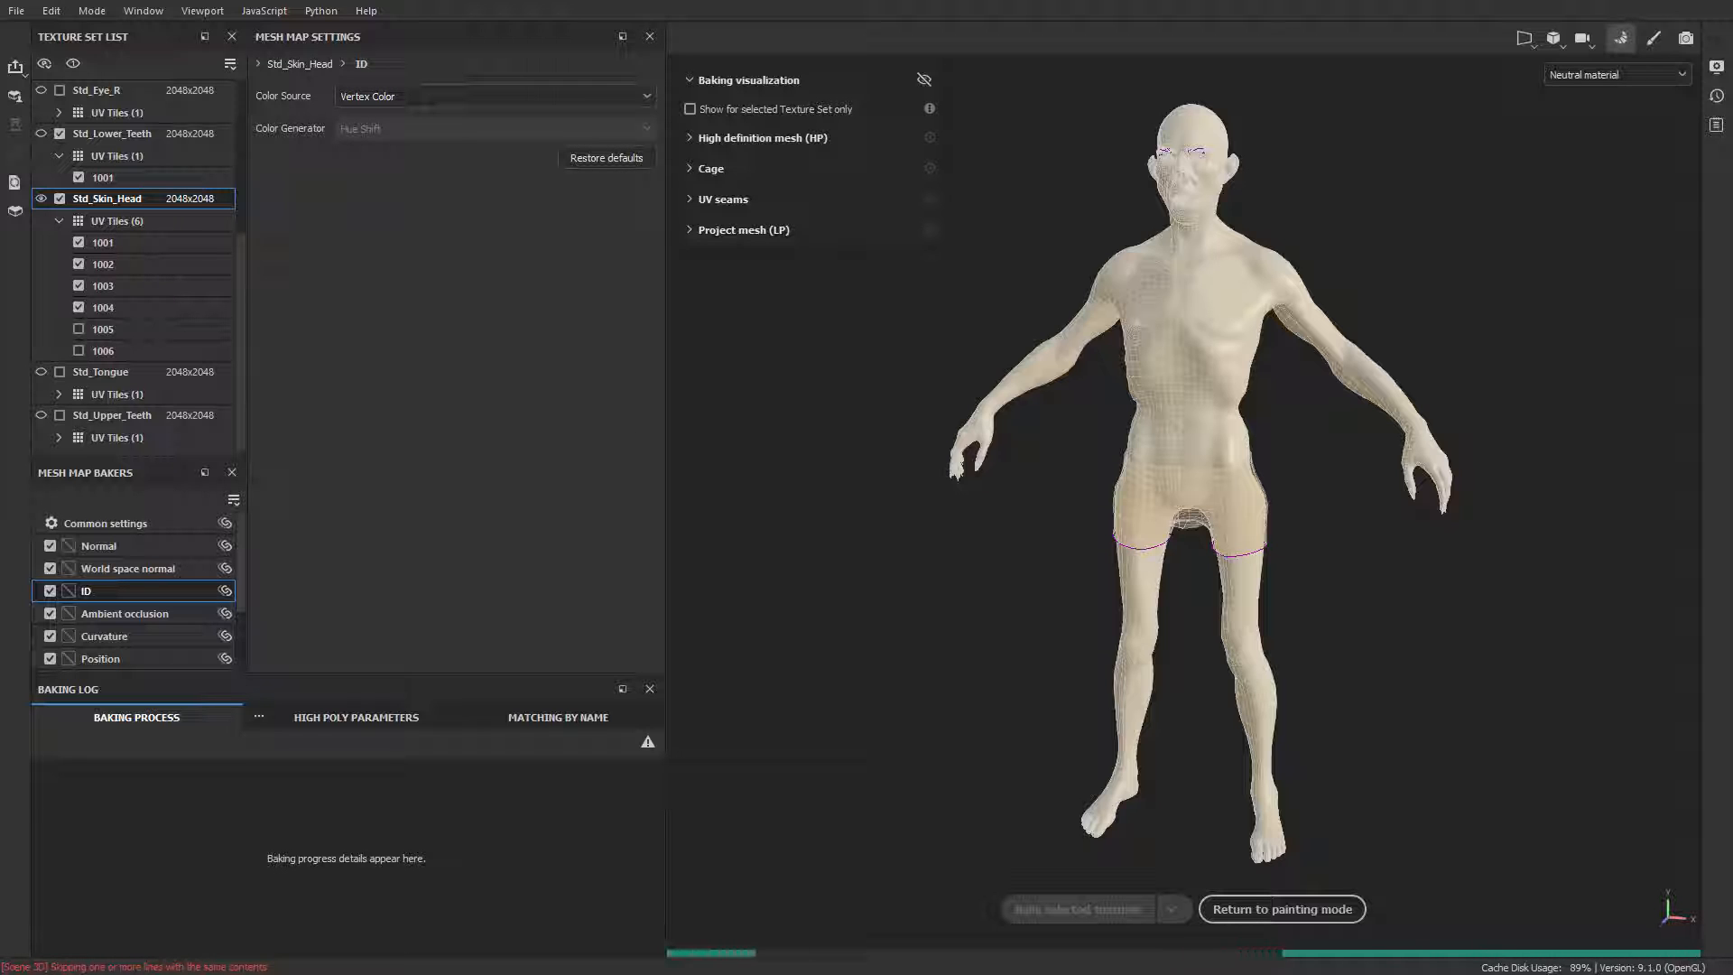
Step: Check the cage around the body in the common settings, bake the selected textures and return to painting mode
click(130, 526)
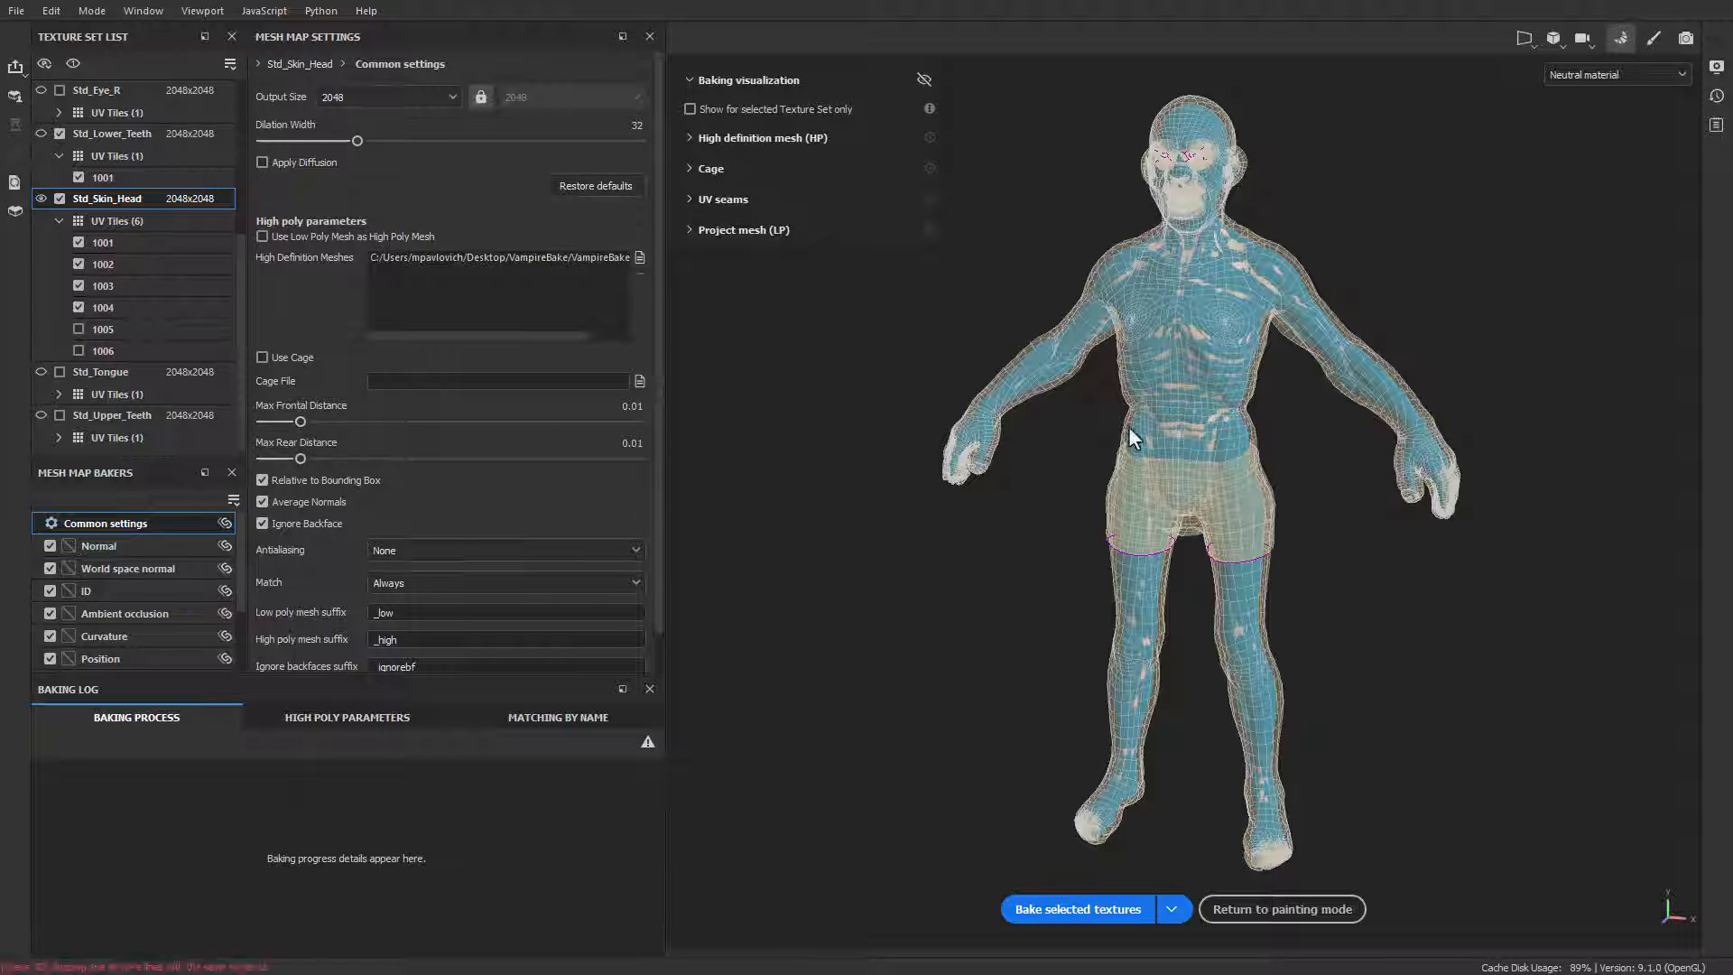
alt+drag(1177, 525, 1342, 430)
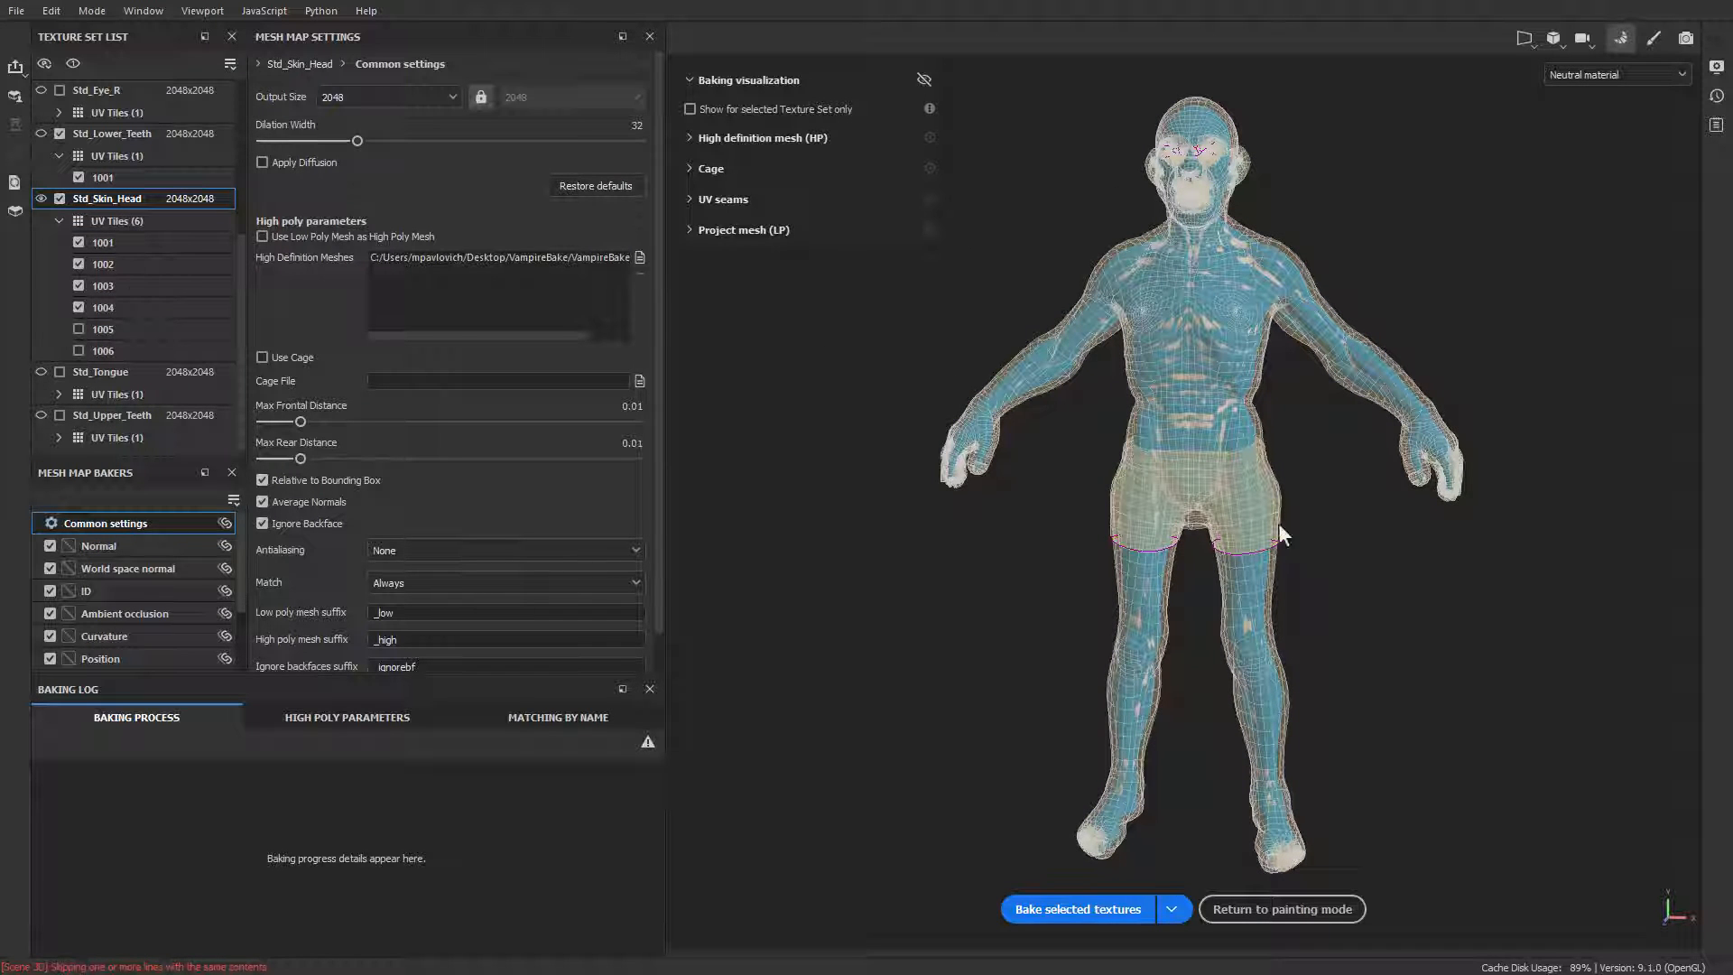
alt+drag(1334, 507, 1277, 528)
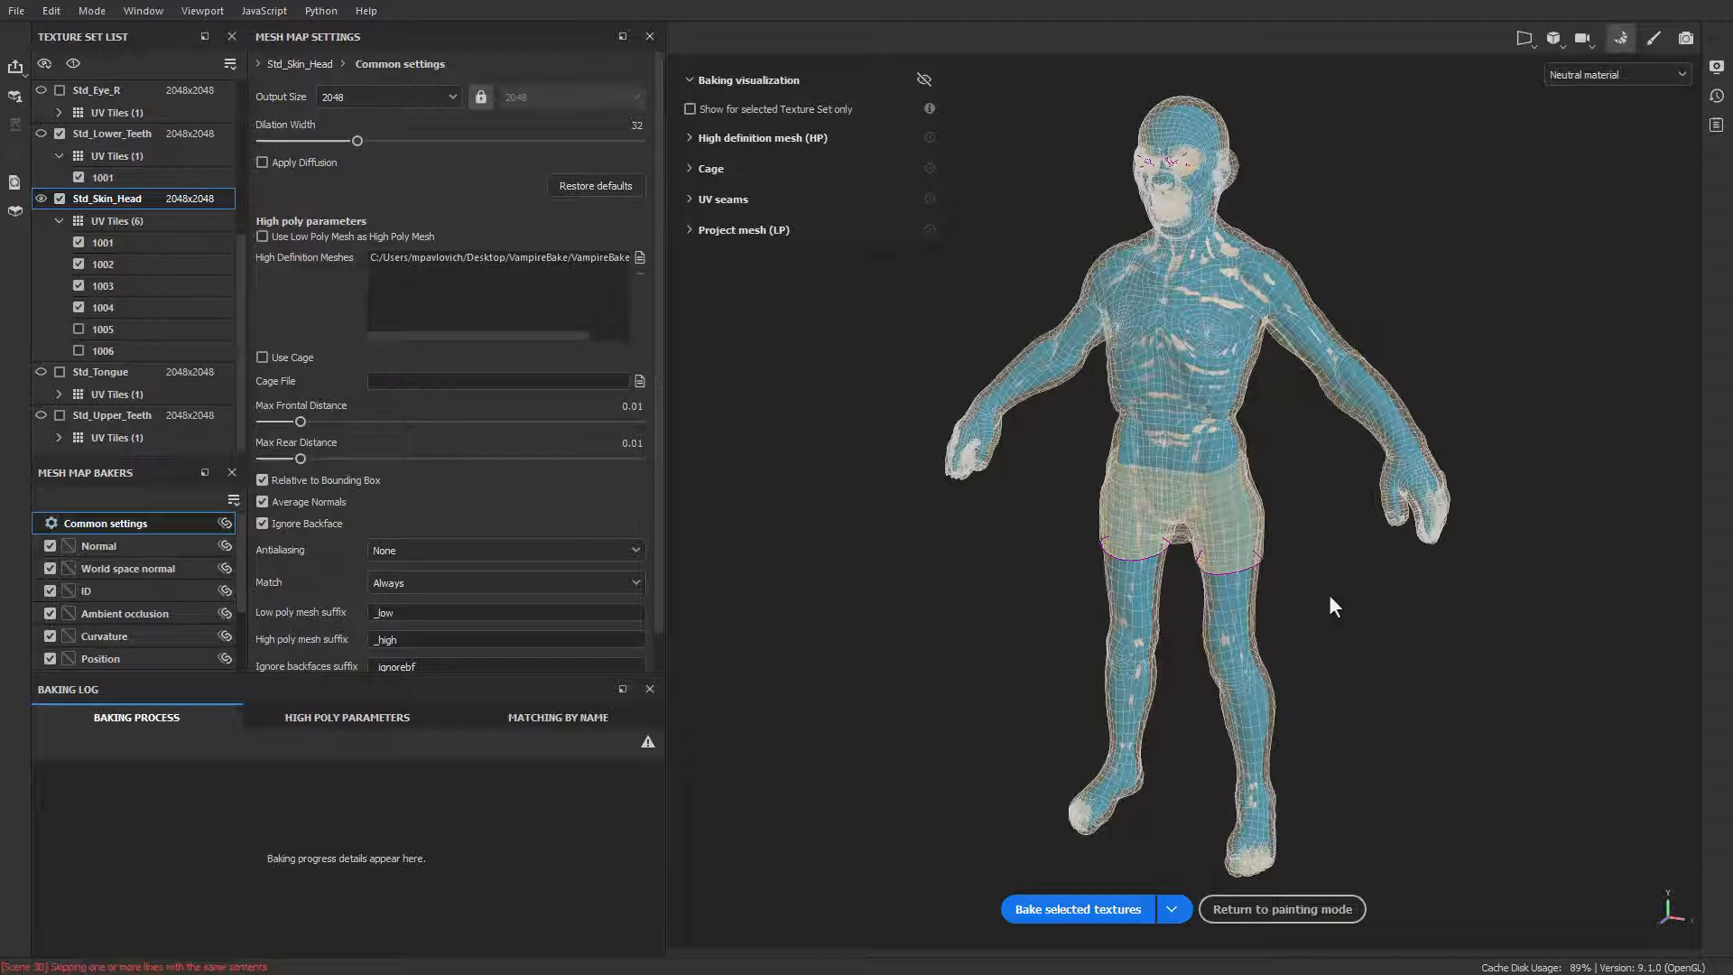
click(1049, 908)
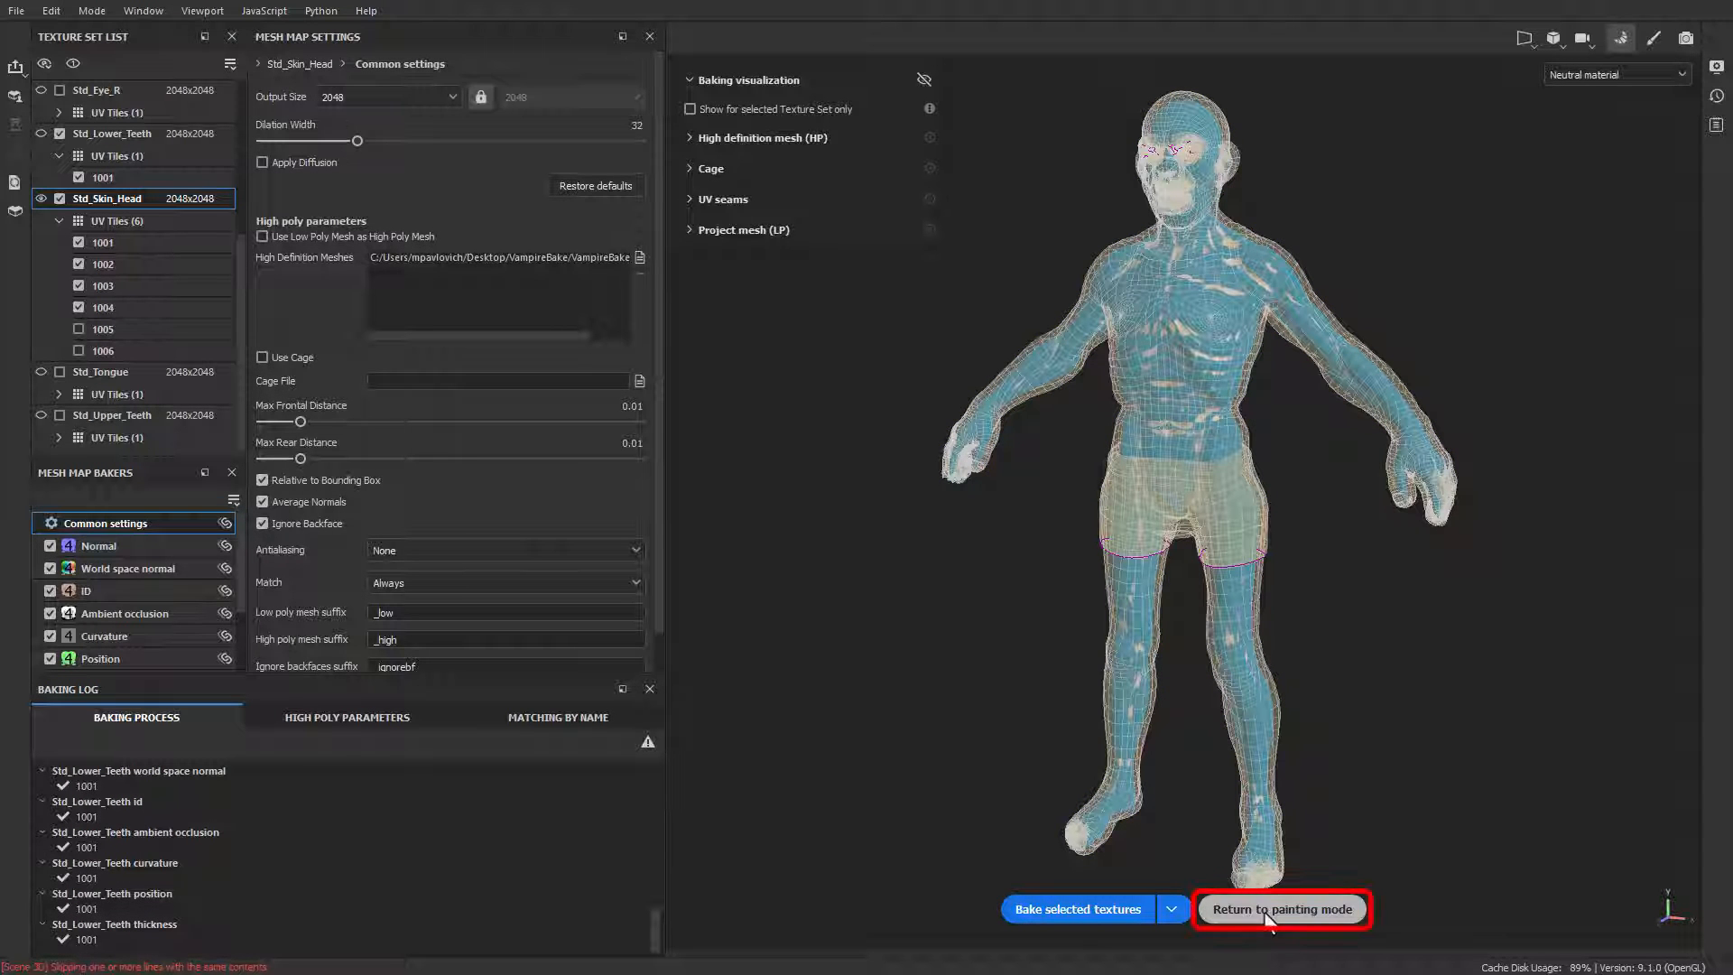
click(1263, 909)
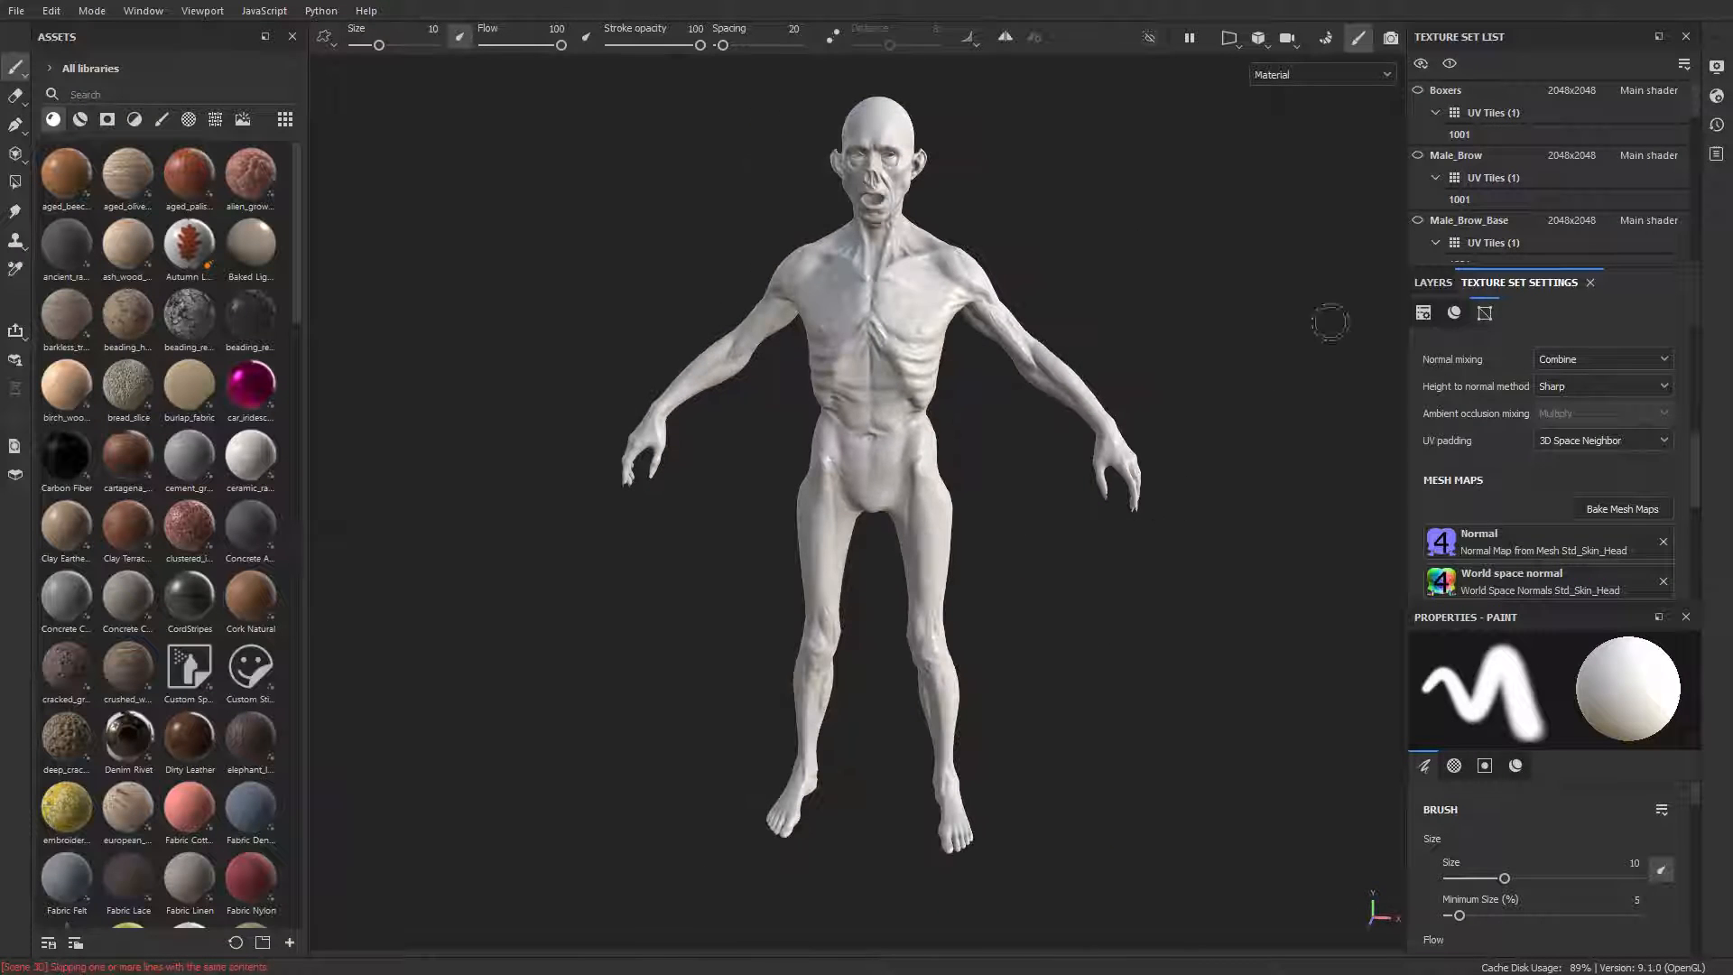
Step: Collapse the UV tile list of Std_Skin_Head and delete its default Layer 1
click(1432, 282)
alt+drag(1172, 252, 1092, 234)
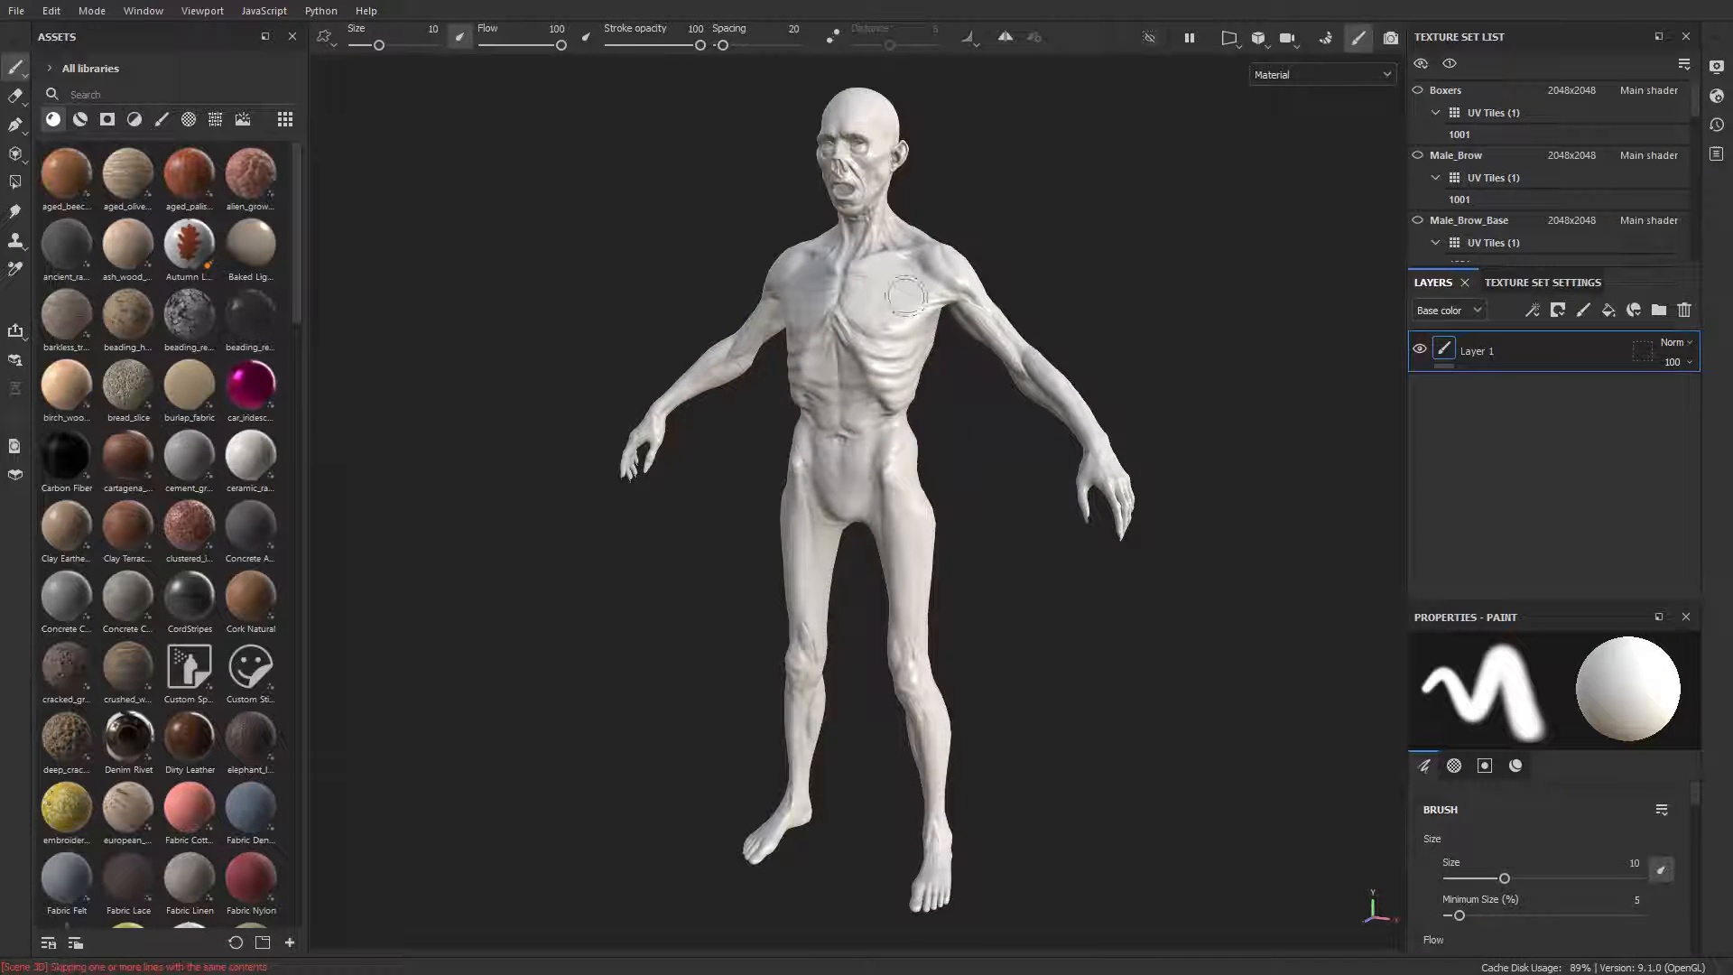
scroll(1578, 164, down, 1)
scroll(1578, 165, down, 5)
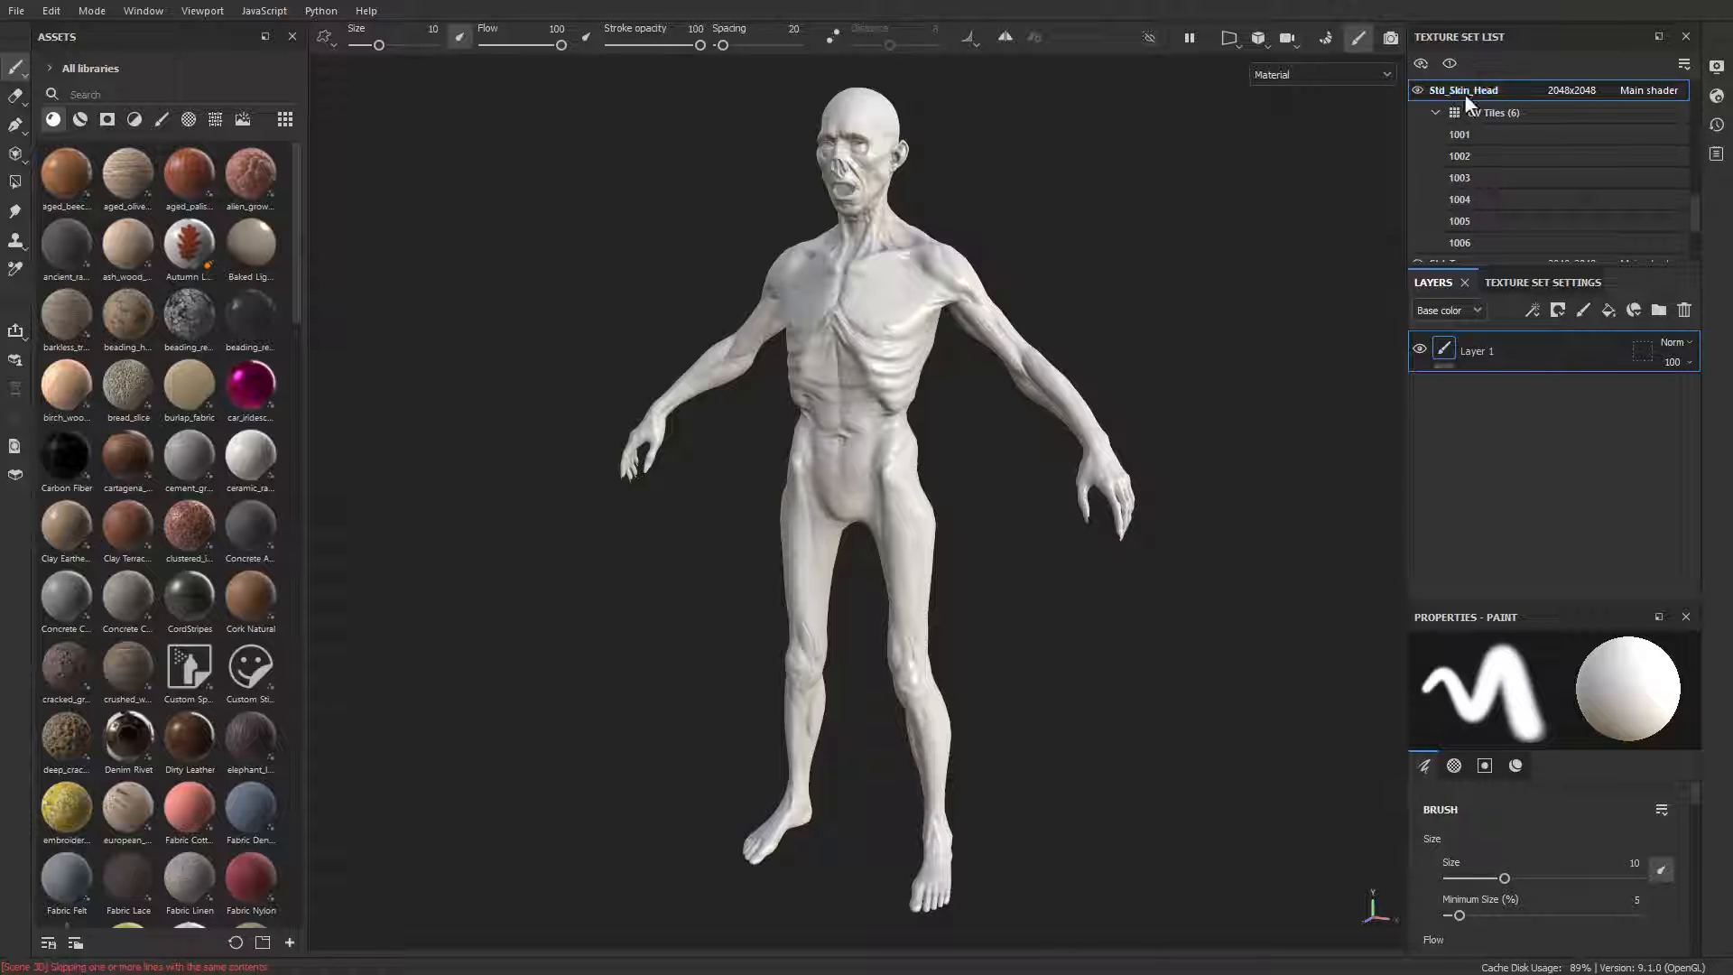
click(1435, 112)
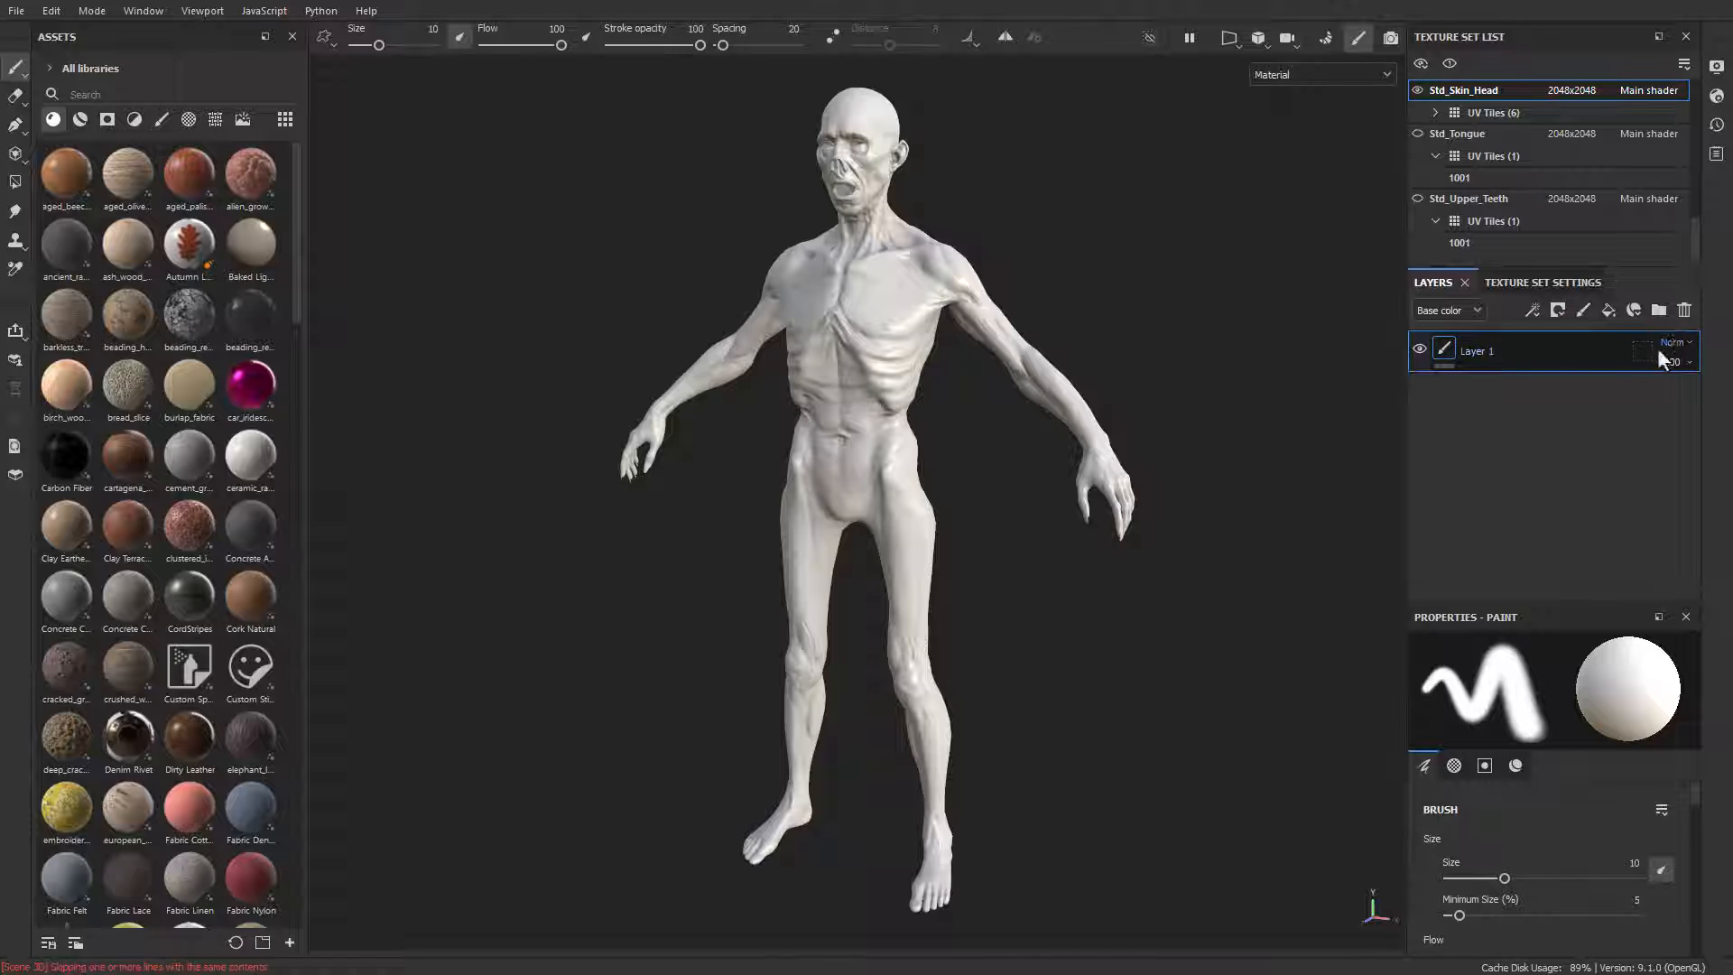
click(1684, 309)
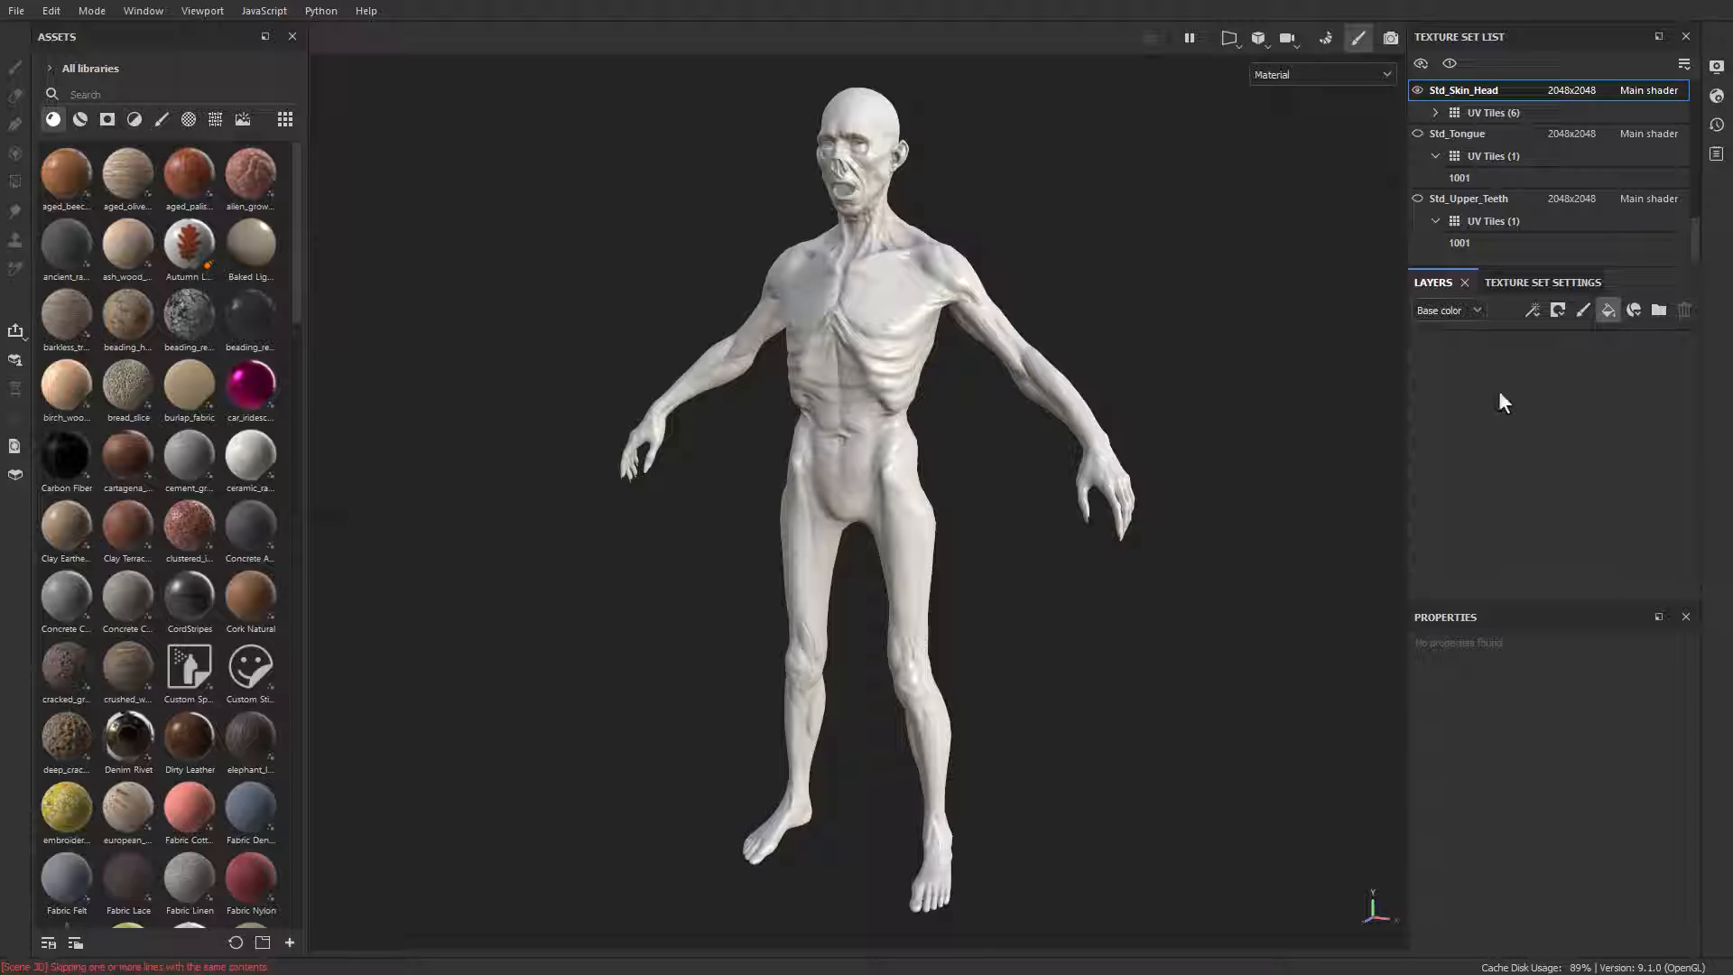
Step: Add a fill layer containing a fill effect to Std_Skin_Head and show all asset types in the library
right_click(1443, 347)
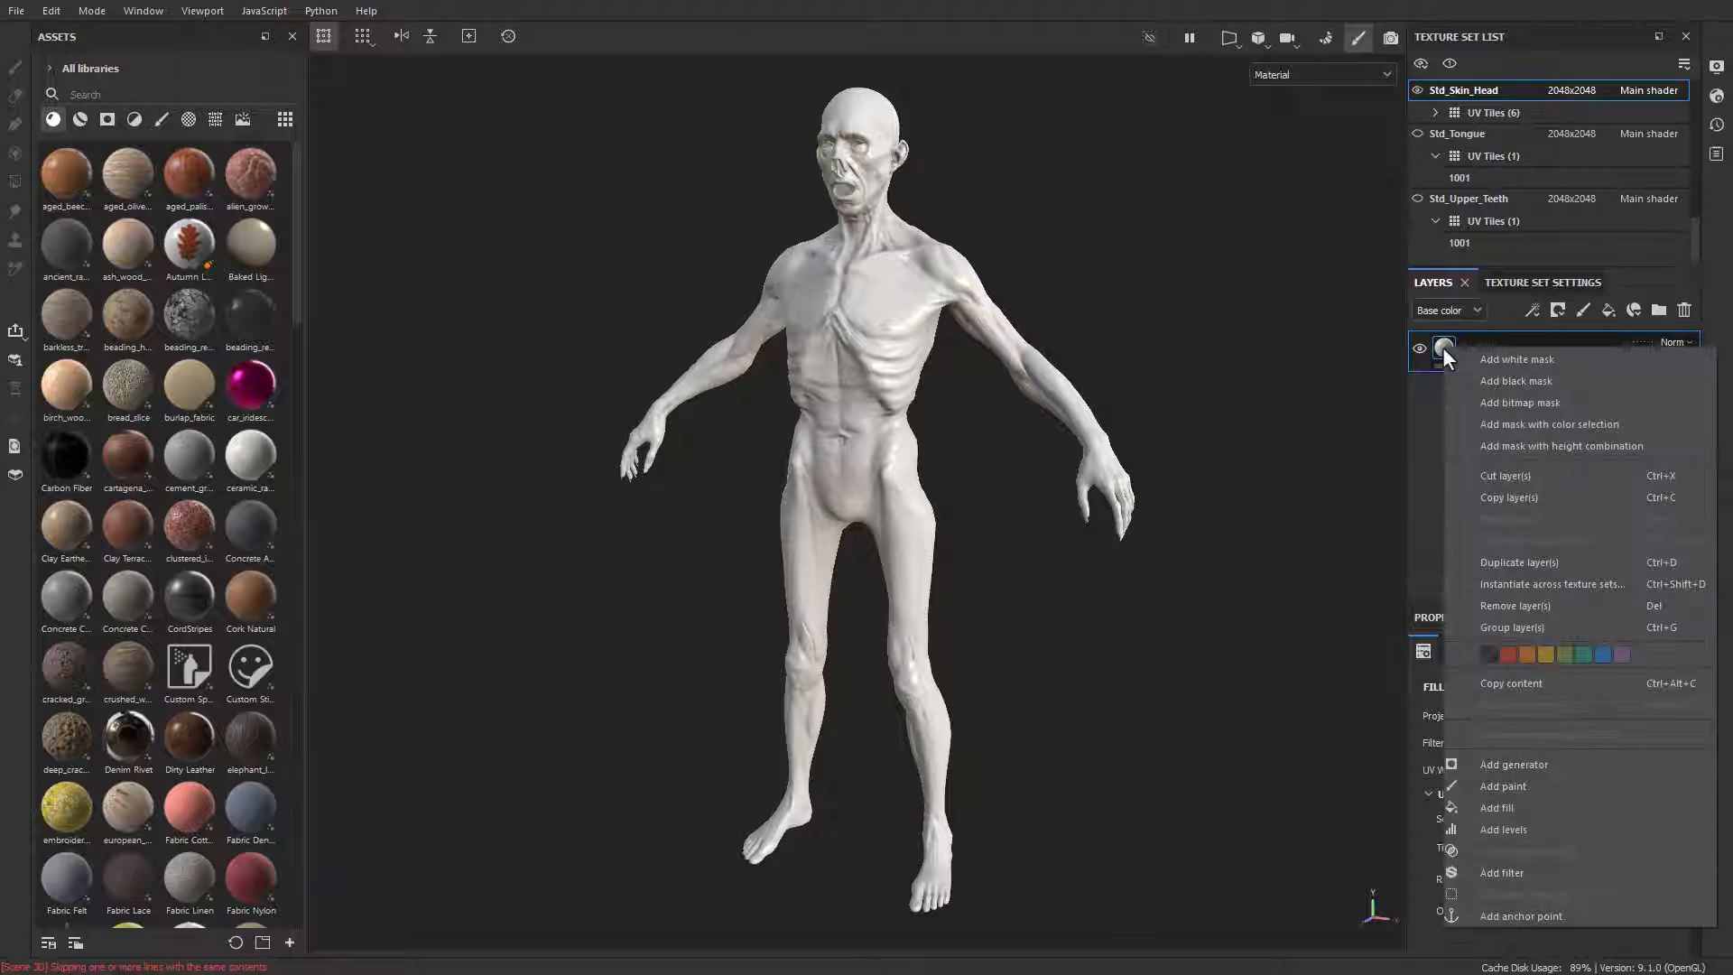
click(1491, 808)
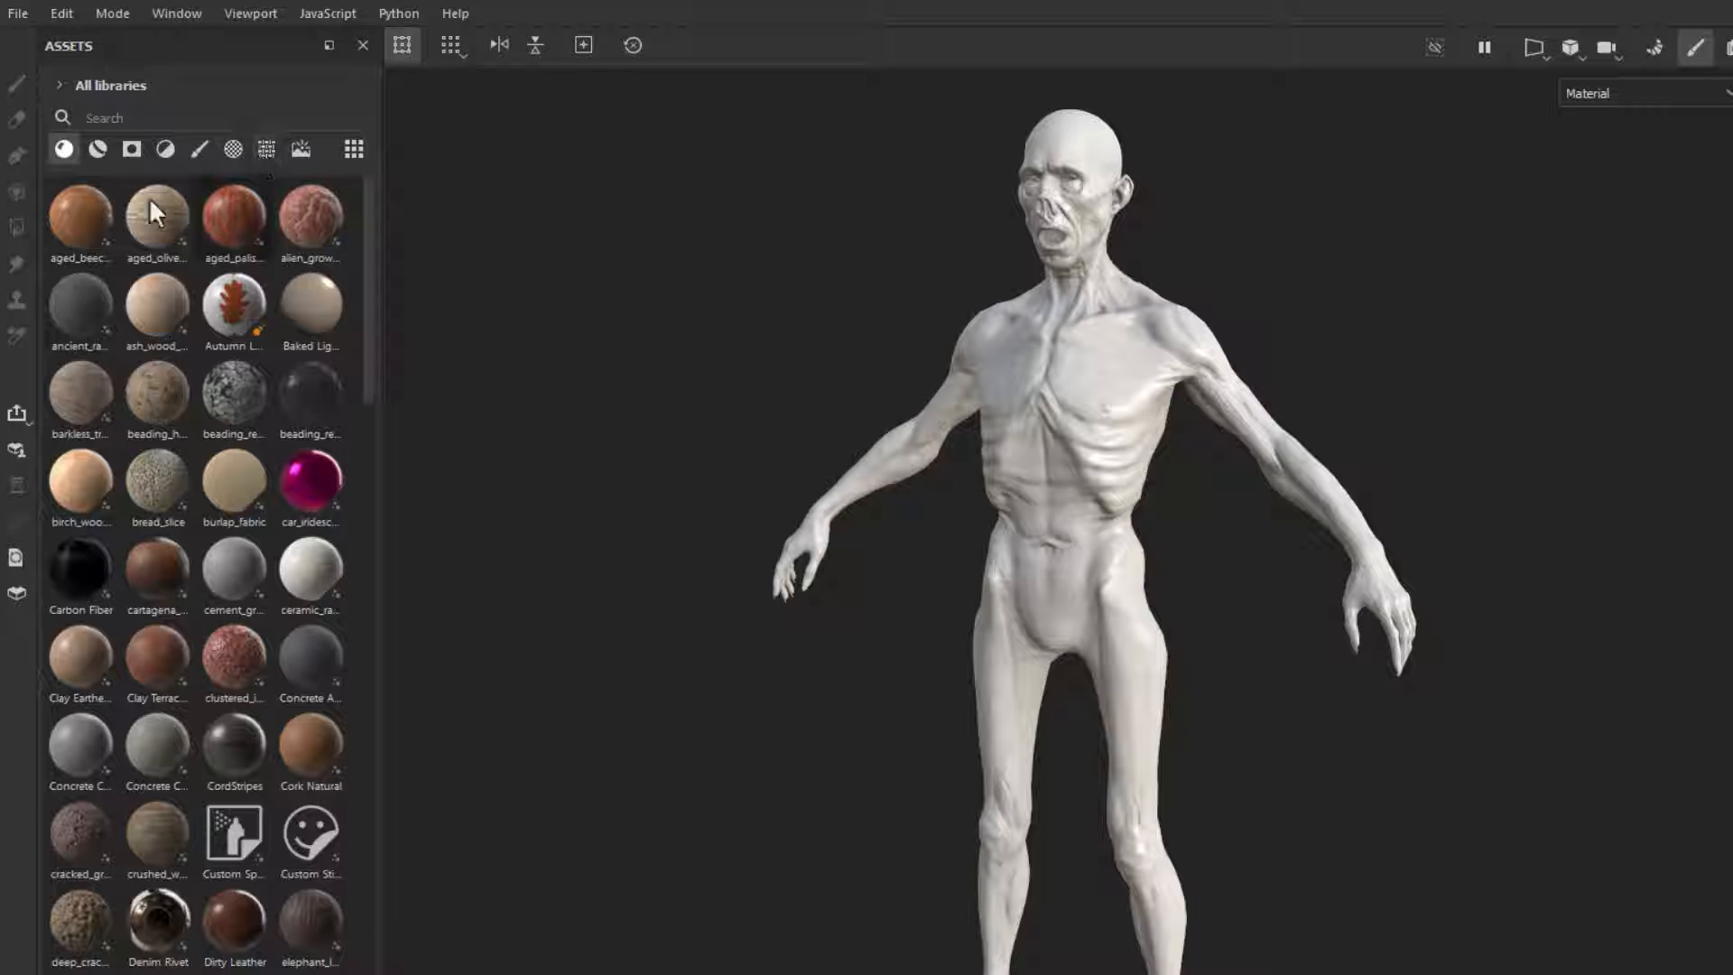
click(65, 149)
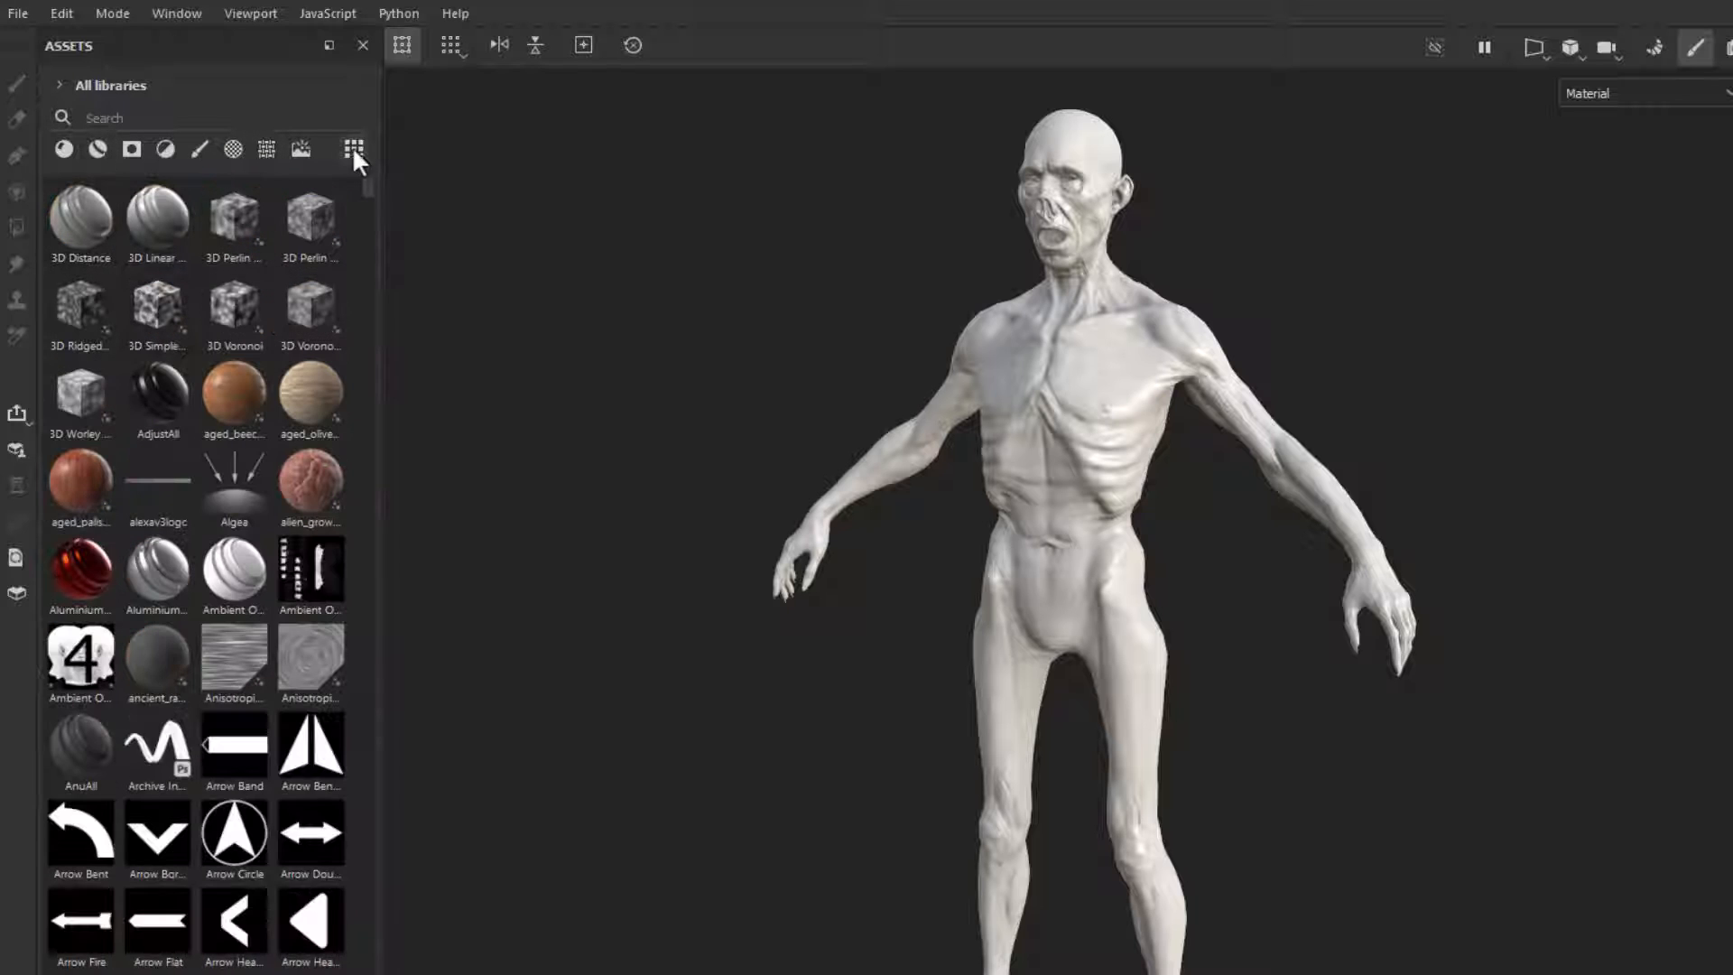
Step: Search the asset library for "project" and assign Color Map from Mesh Std_Skin_Head to the fill effect's base color
click(135, 118)
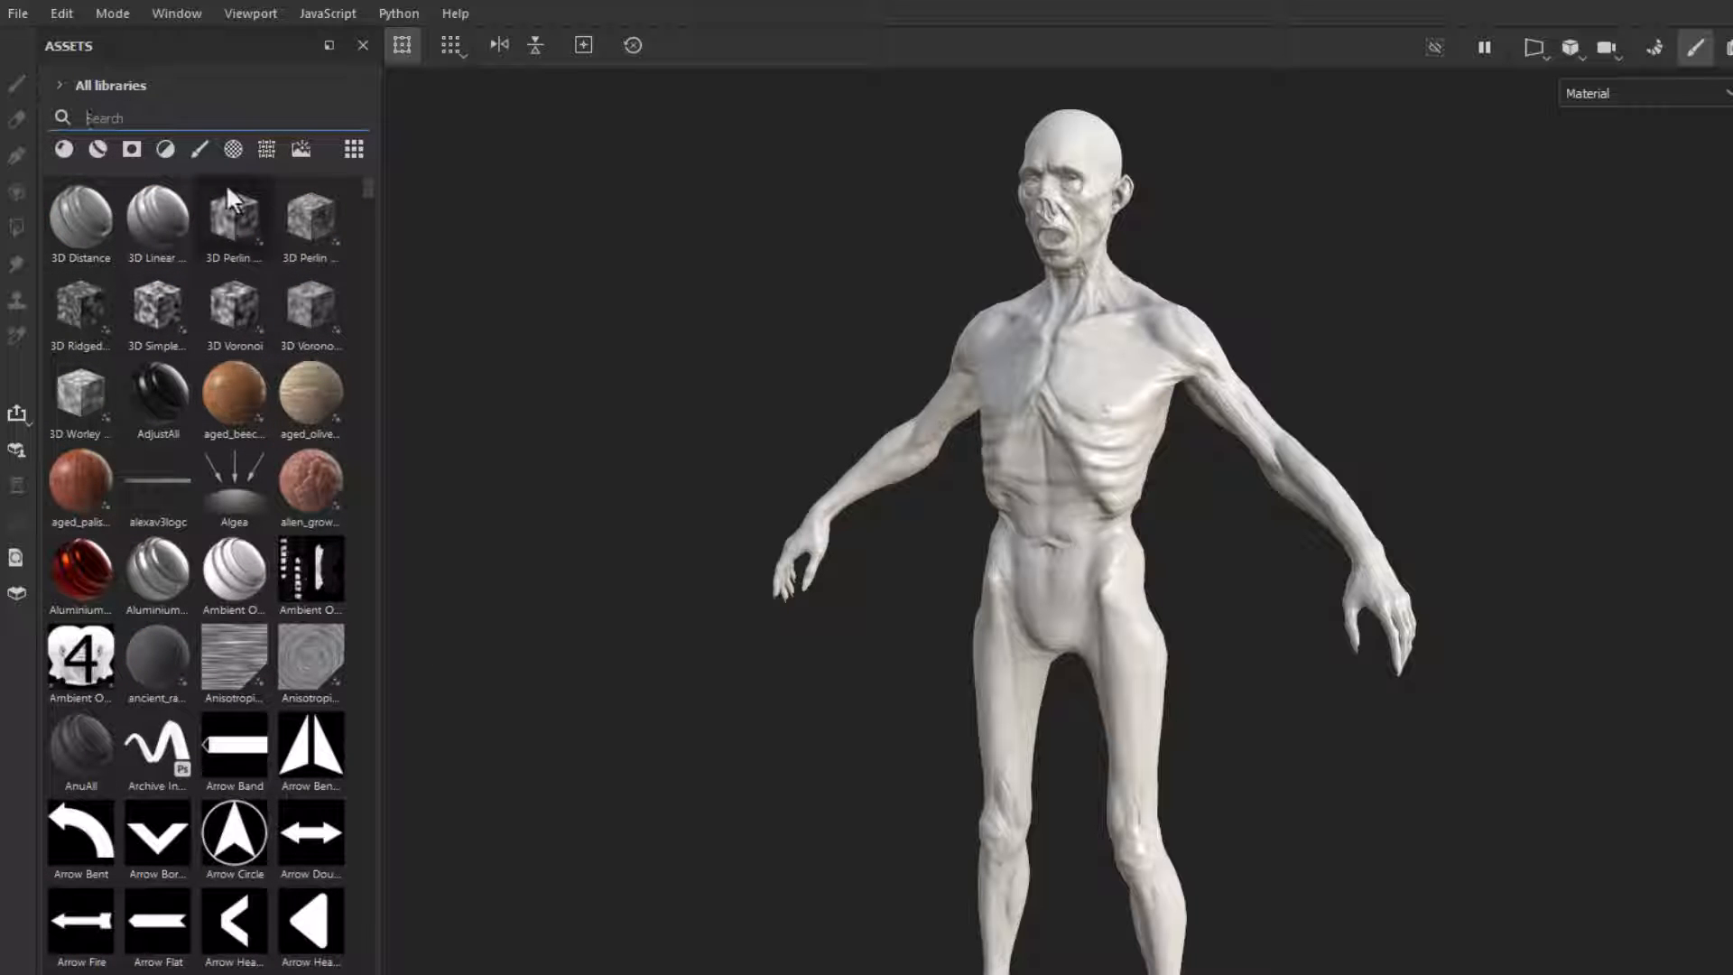
text(project)
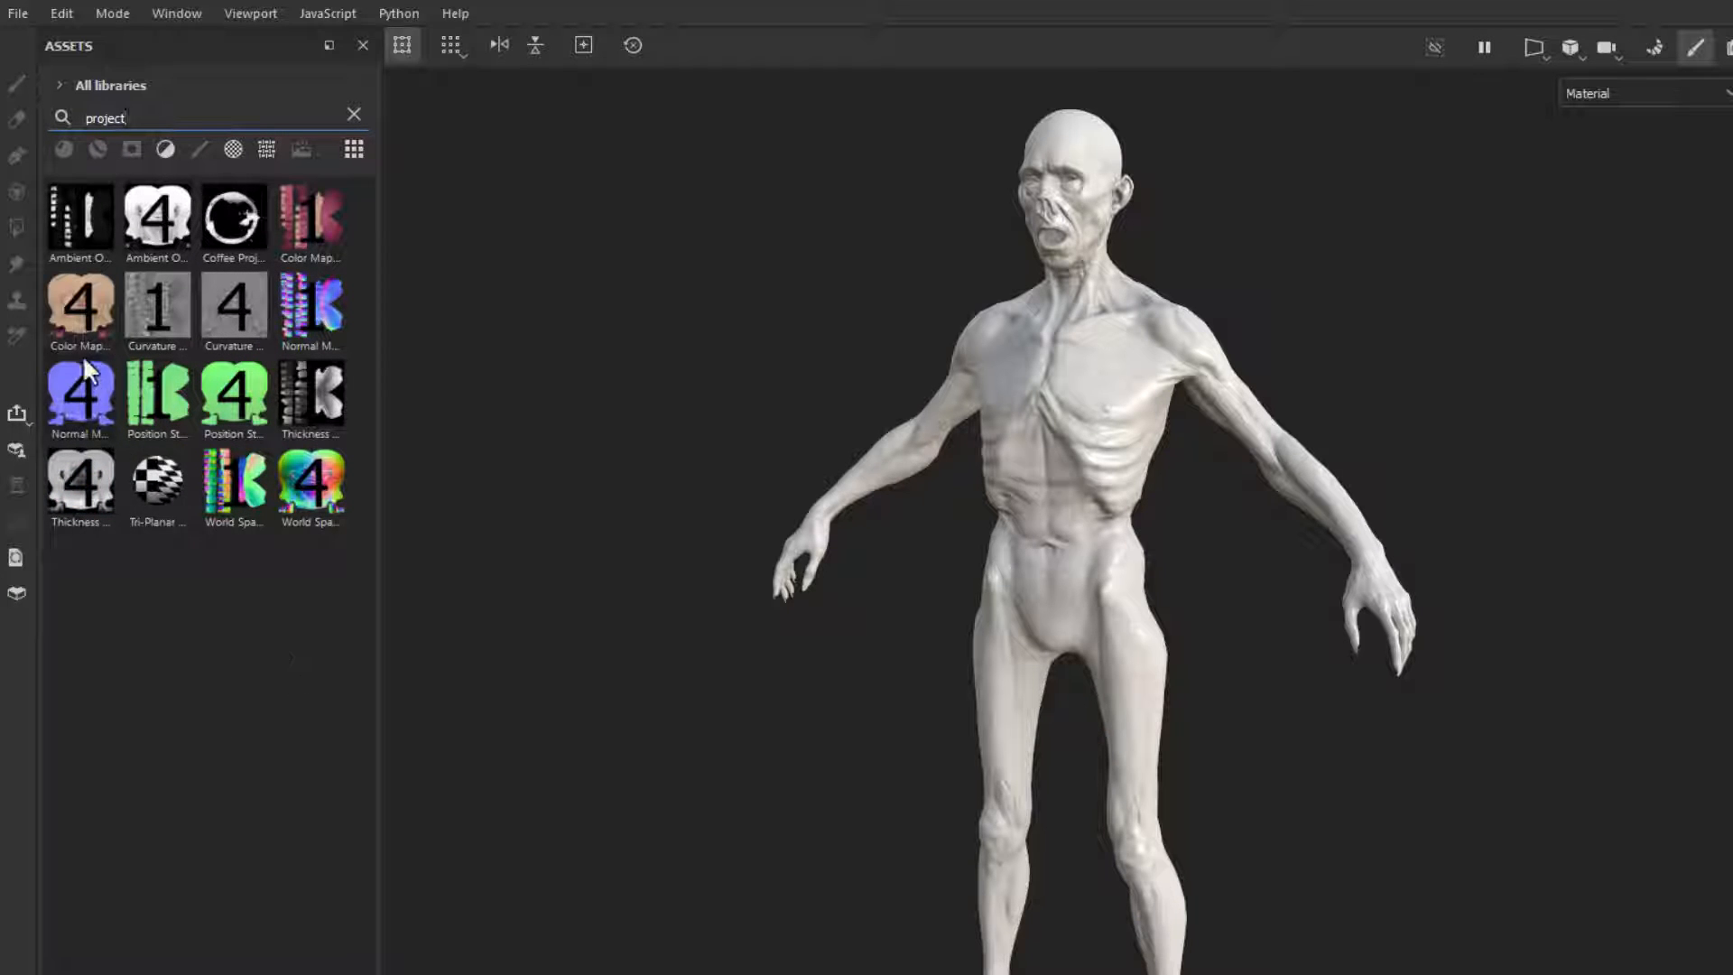
mouse_move(88, 306)
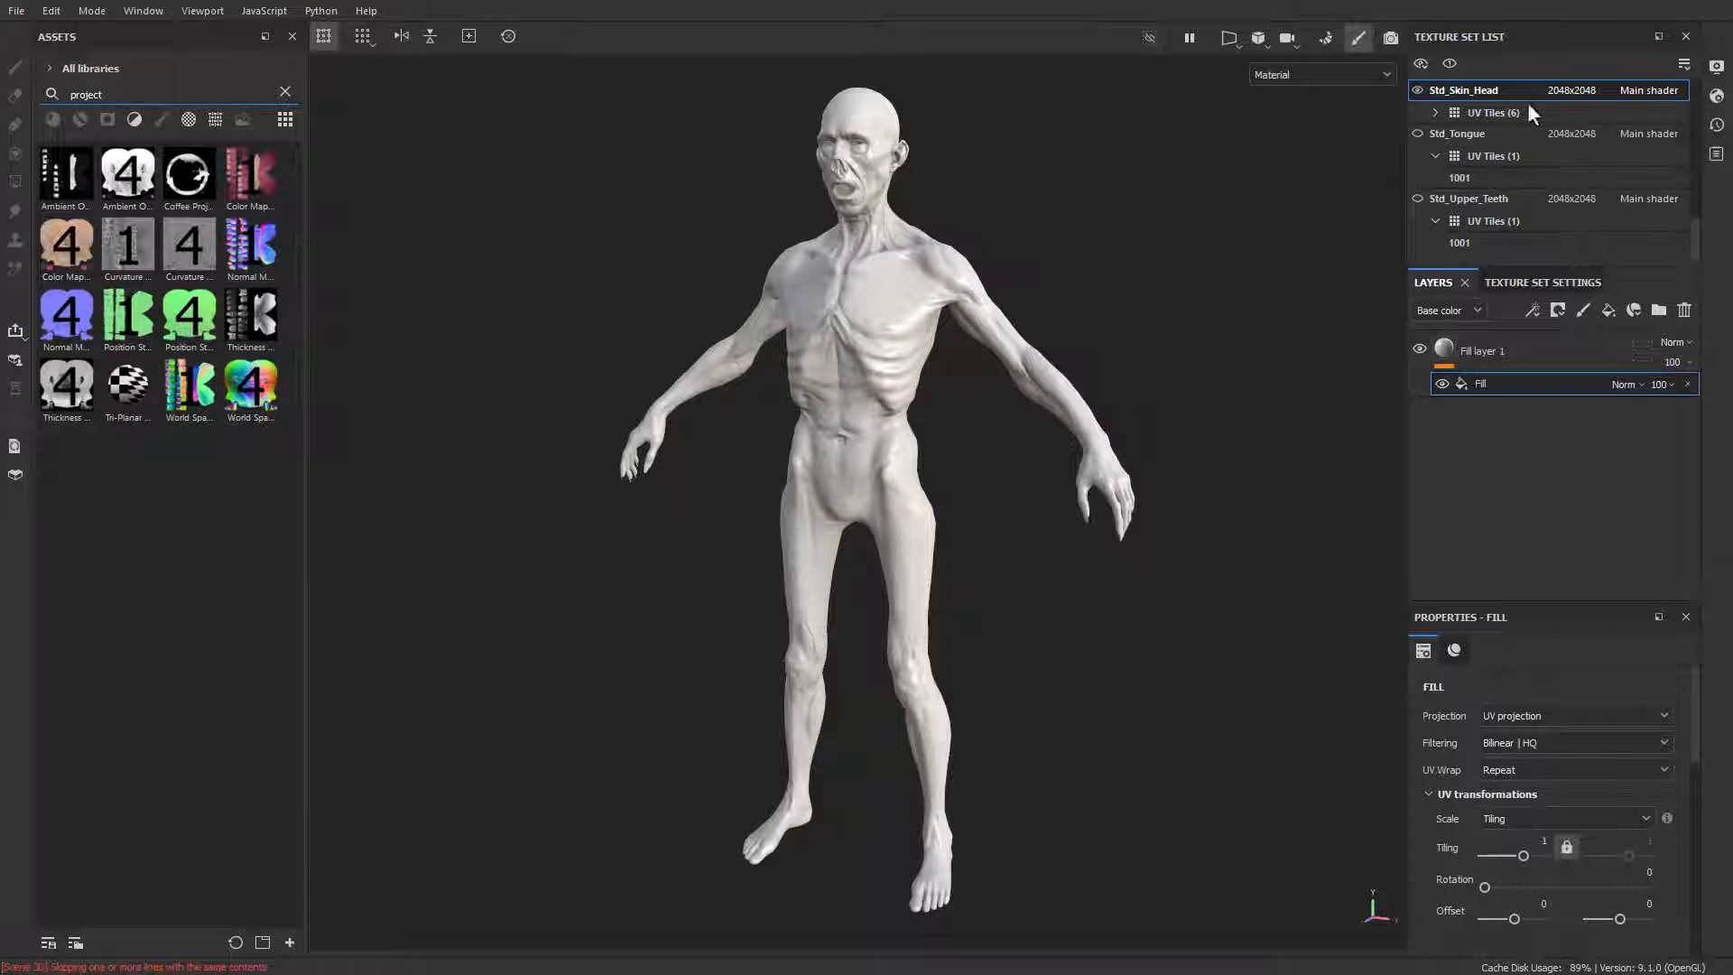
mouse_move(1694, 229)
mouse_down()
mouse_move(1695, 180)
mouse_move(1692, 215)
mouse_up()
click(1434, 134)
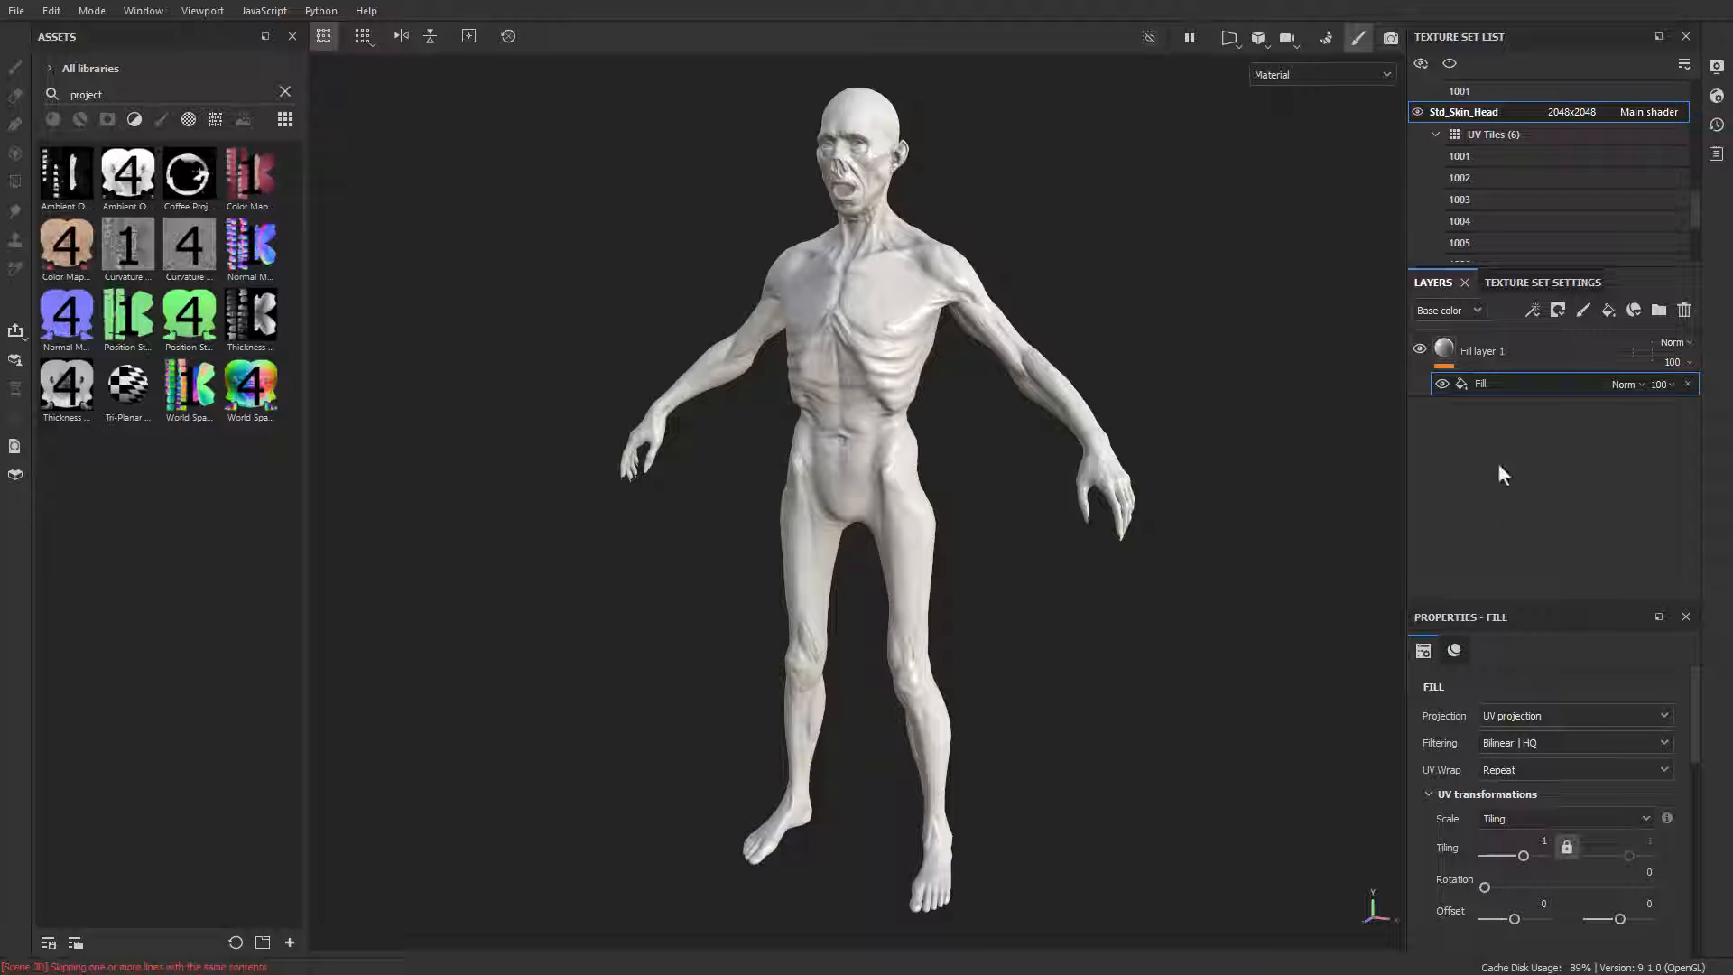
scroll(1509, 740, down, 6)
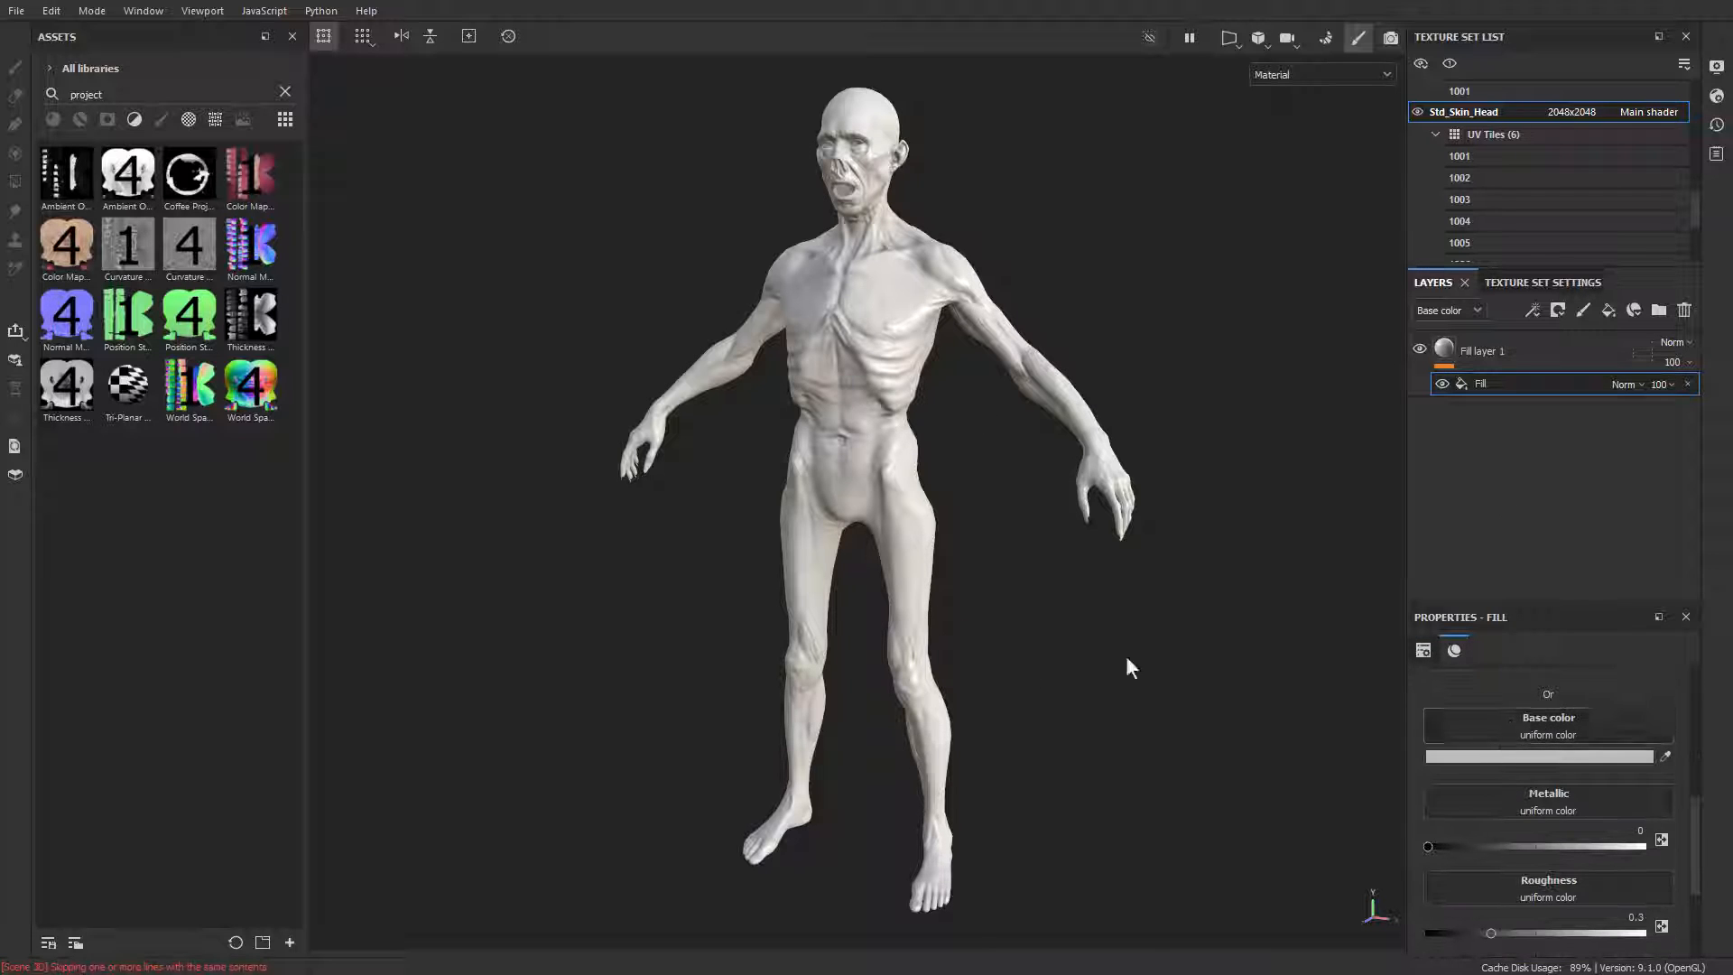
drag(65, 245, 1568, 725)
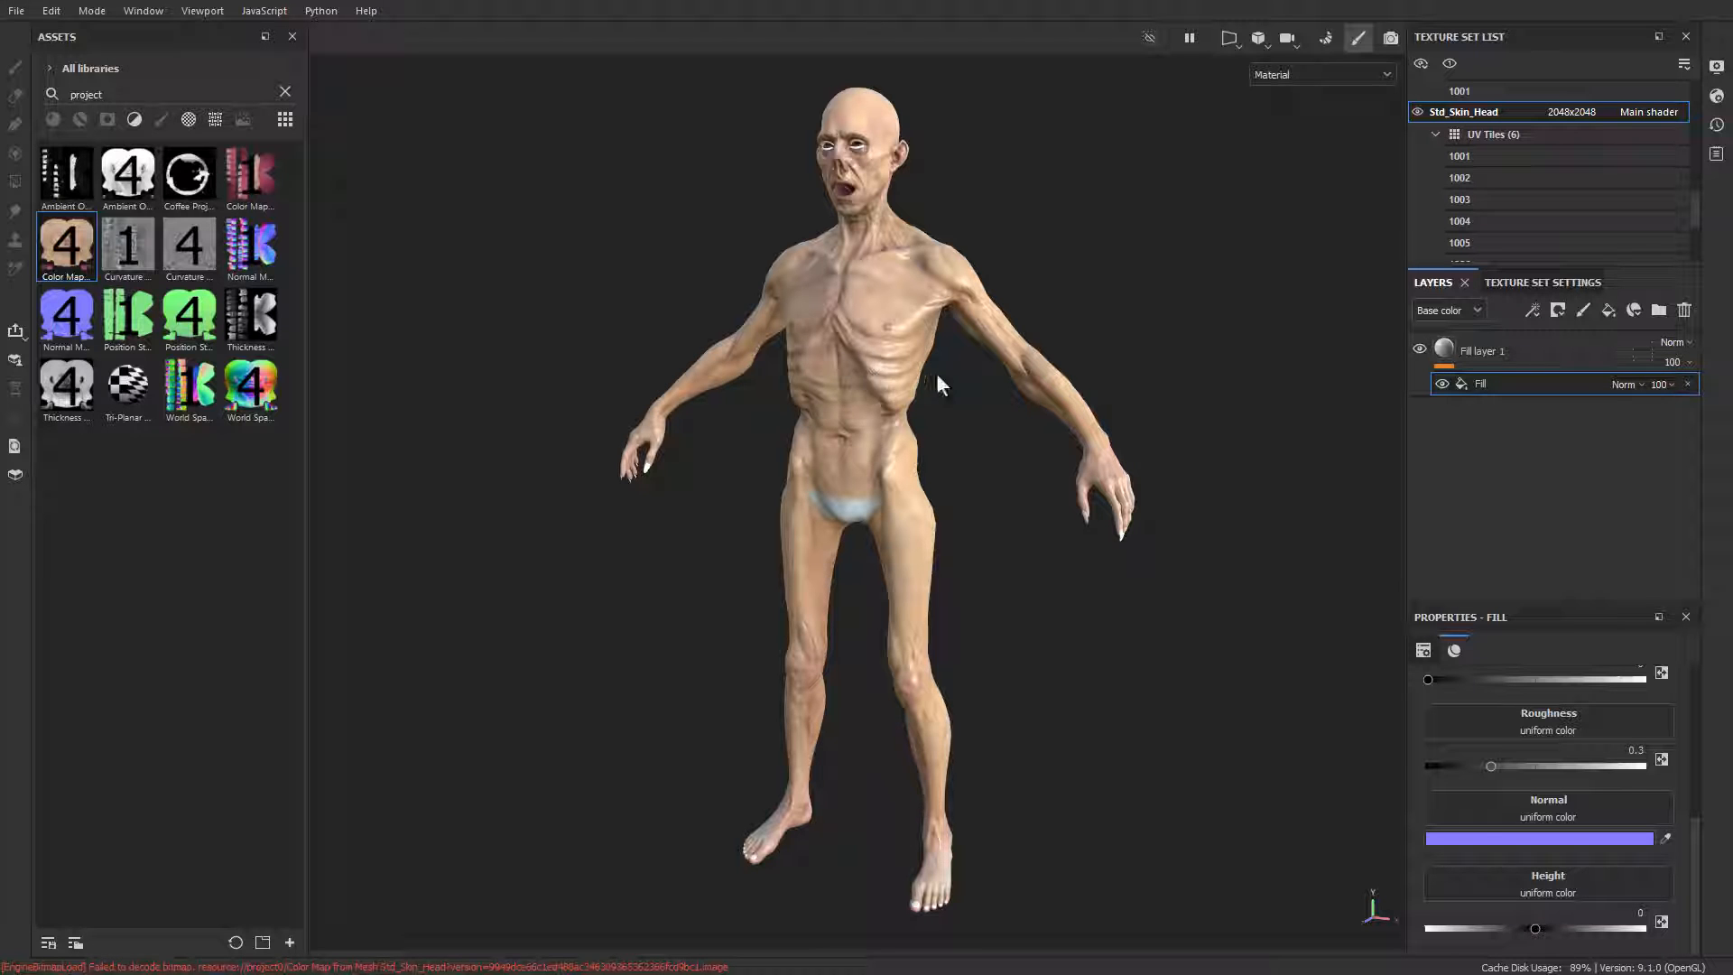
alt+drag(939, 375, 1173, 397)
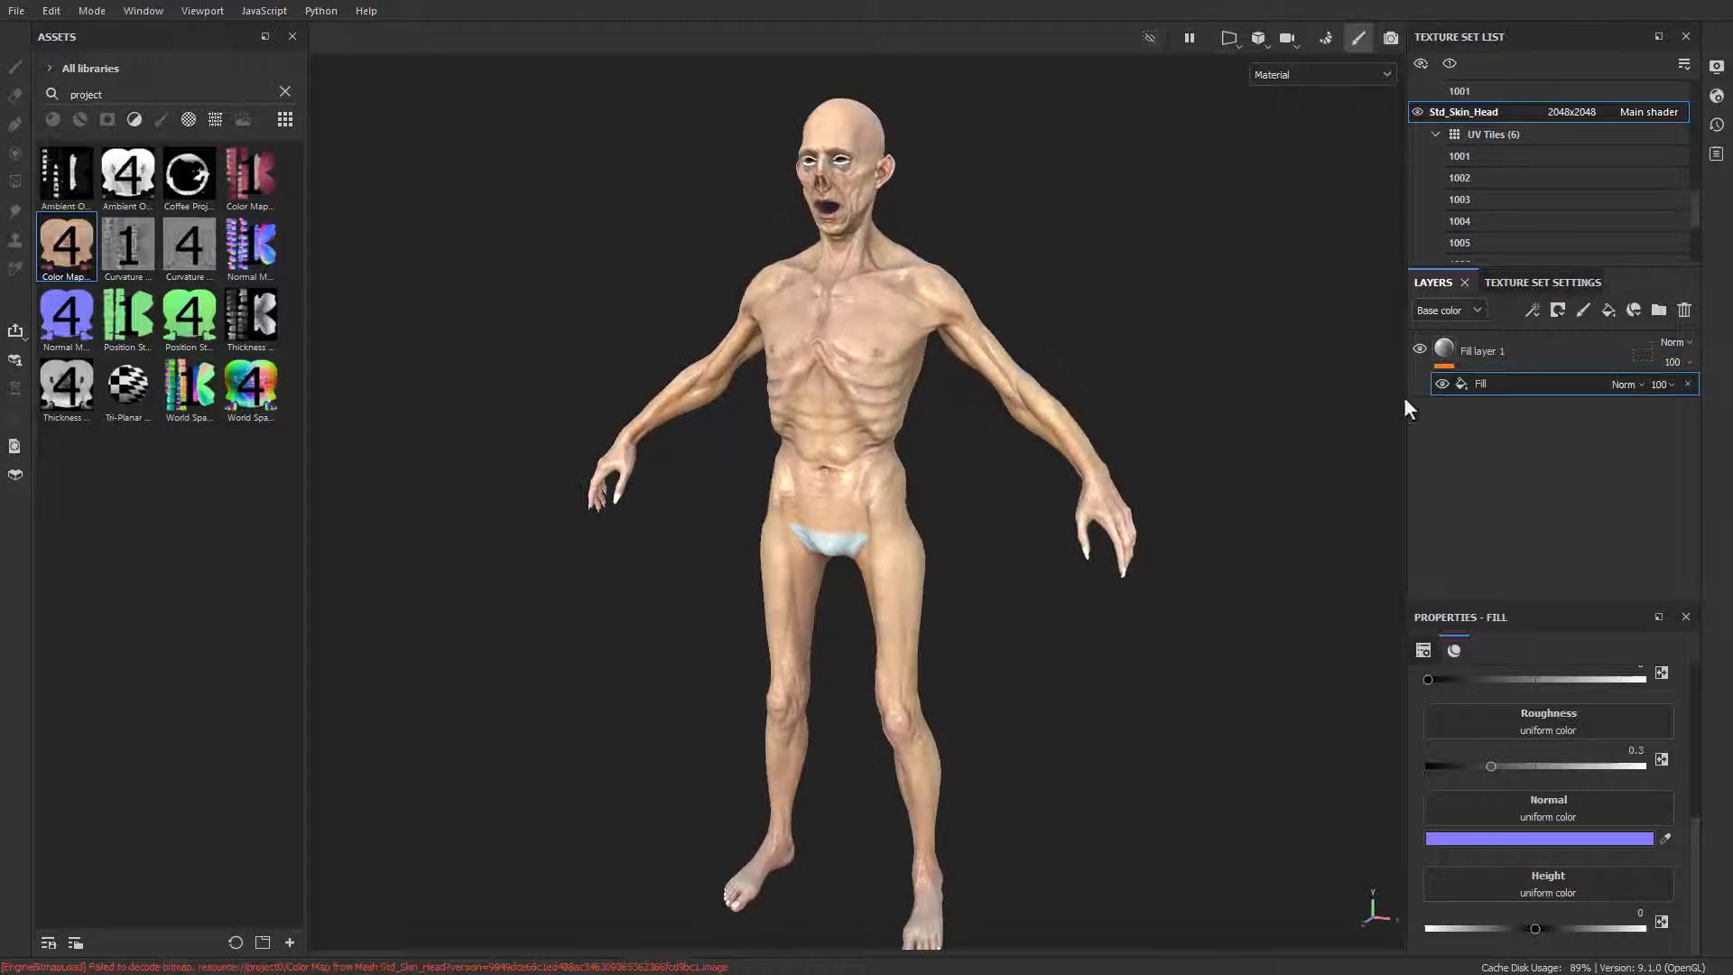
Step: Turn off the color, metal, rough, nrm and height channels of Fill layer 1 itself and check the channels of its fill effect
click(1473, 355)
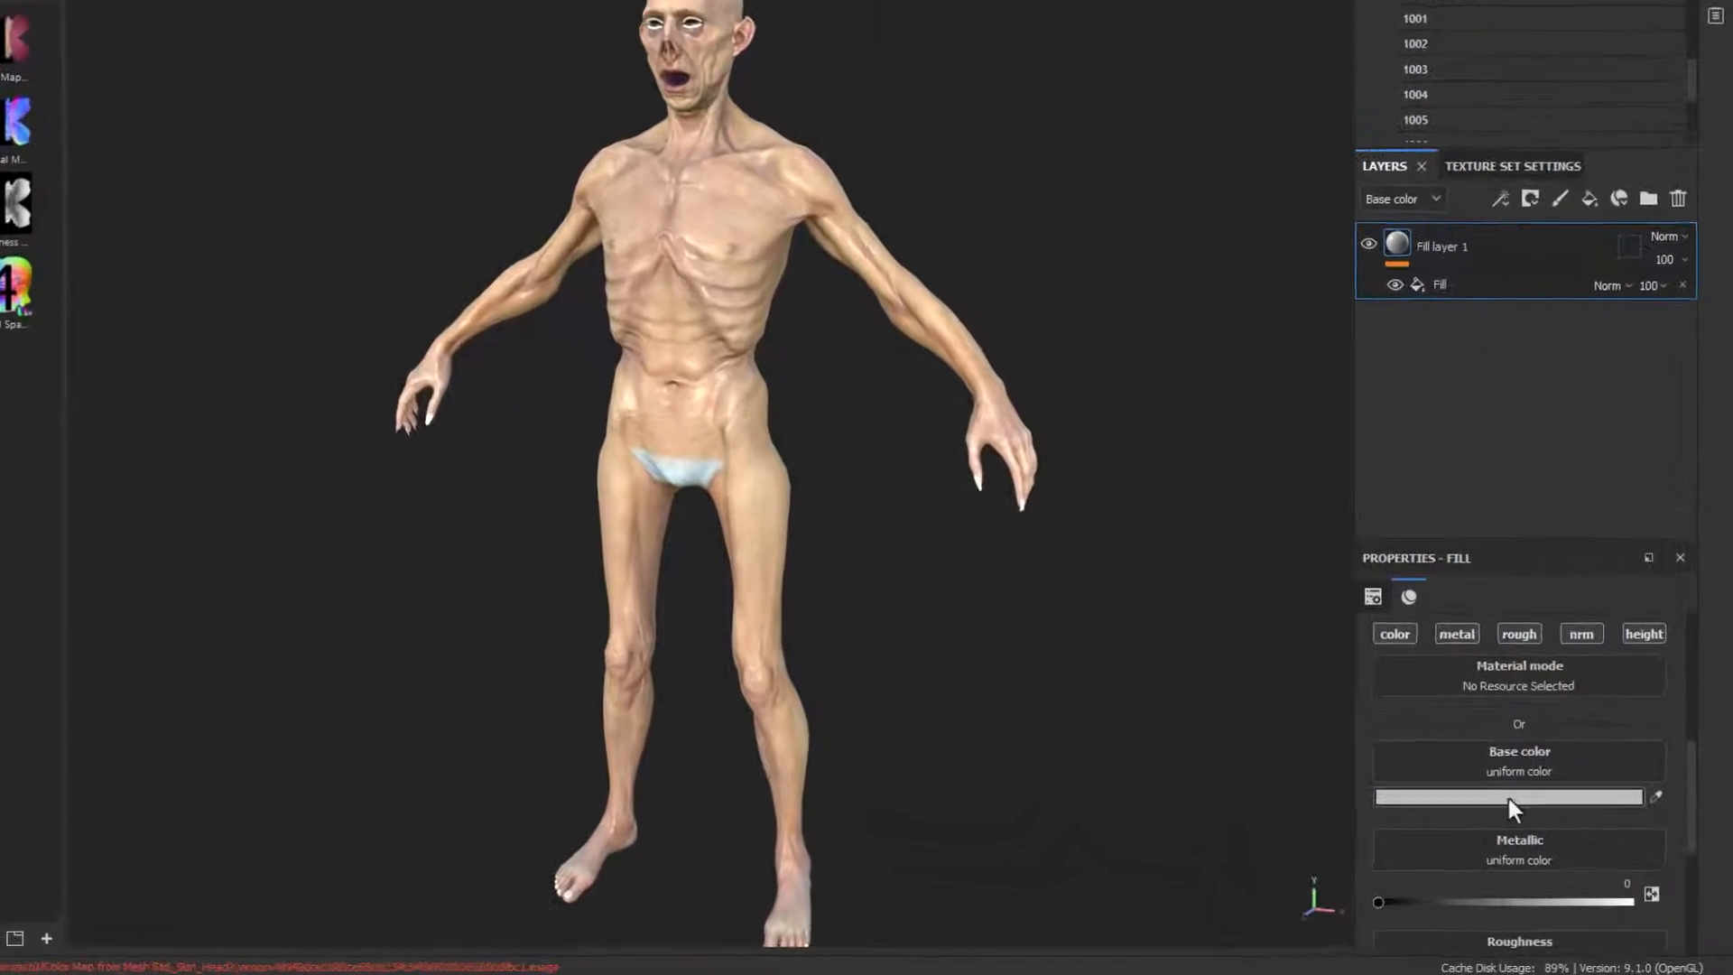
click(1394, 633)
click(1457, 634)
click(1519, 633)
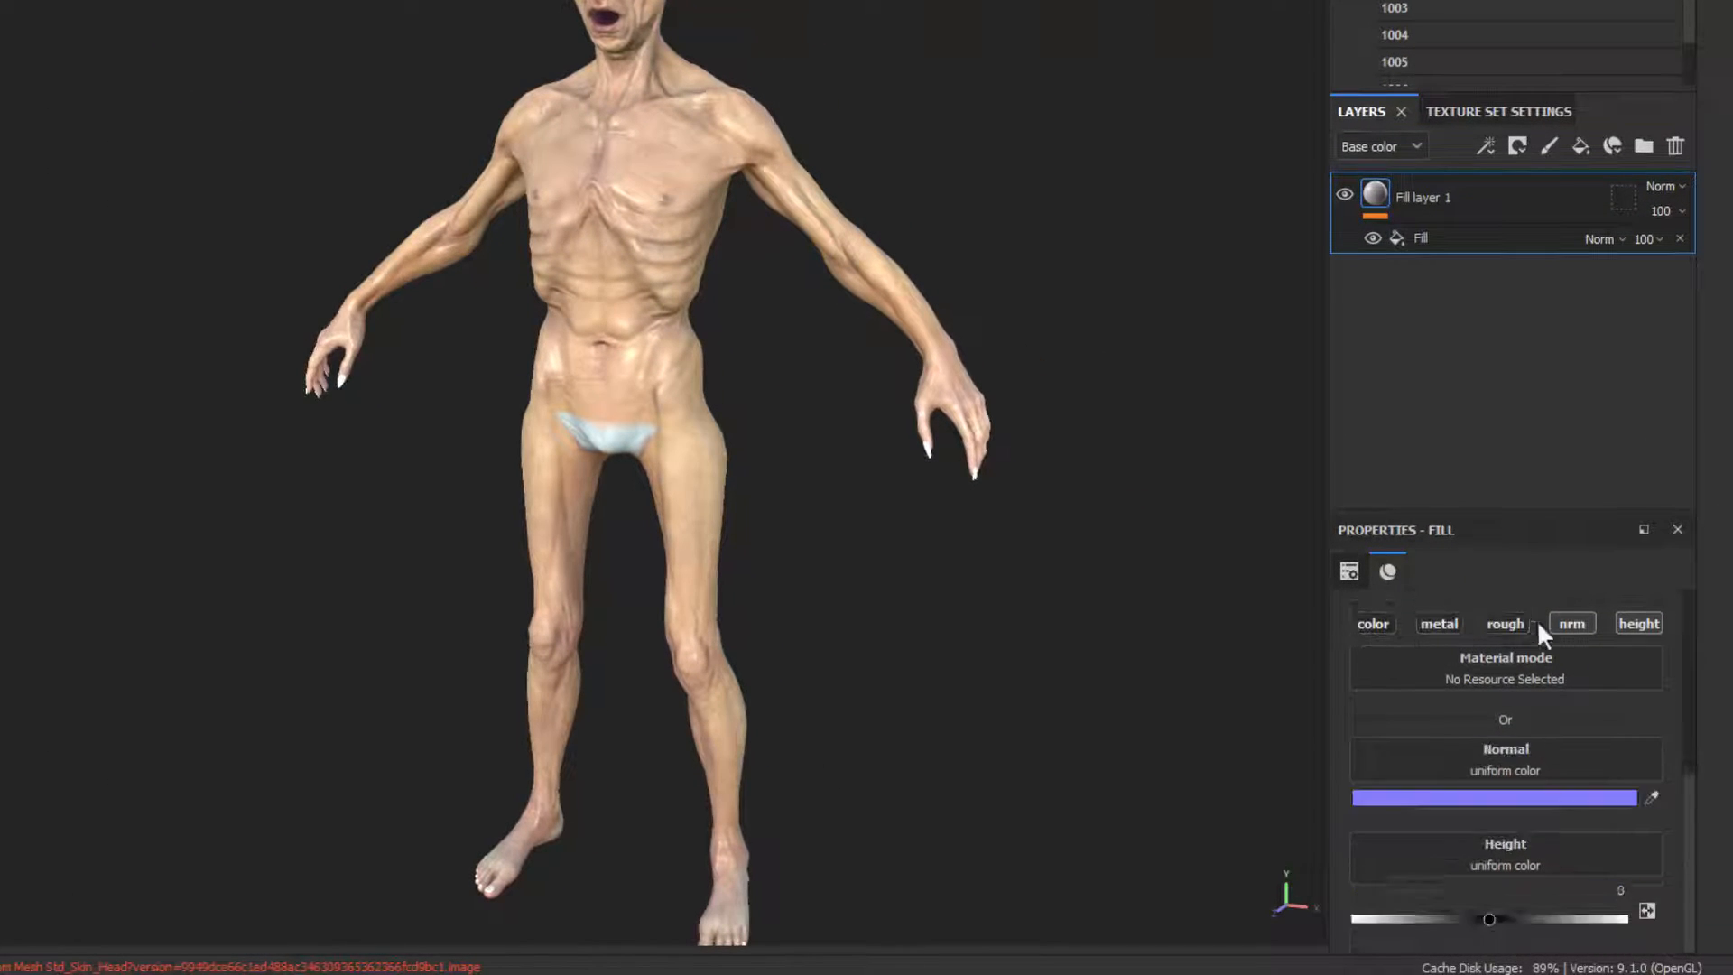
click(1570, 632)
click(1638, 657)
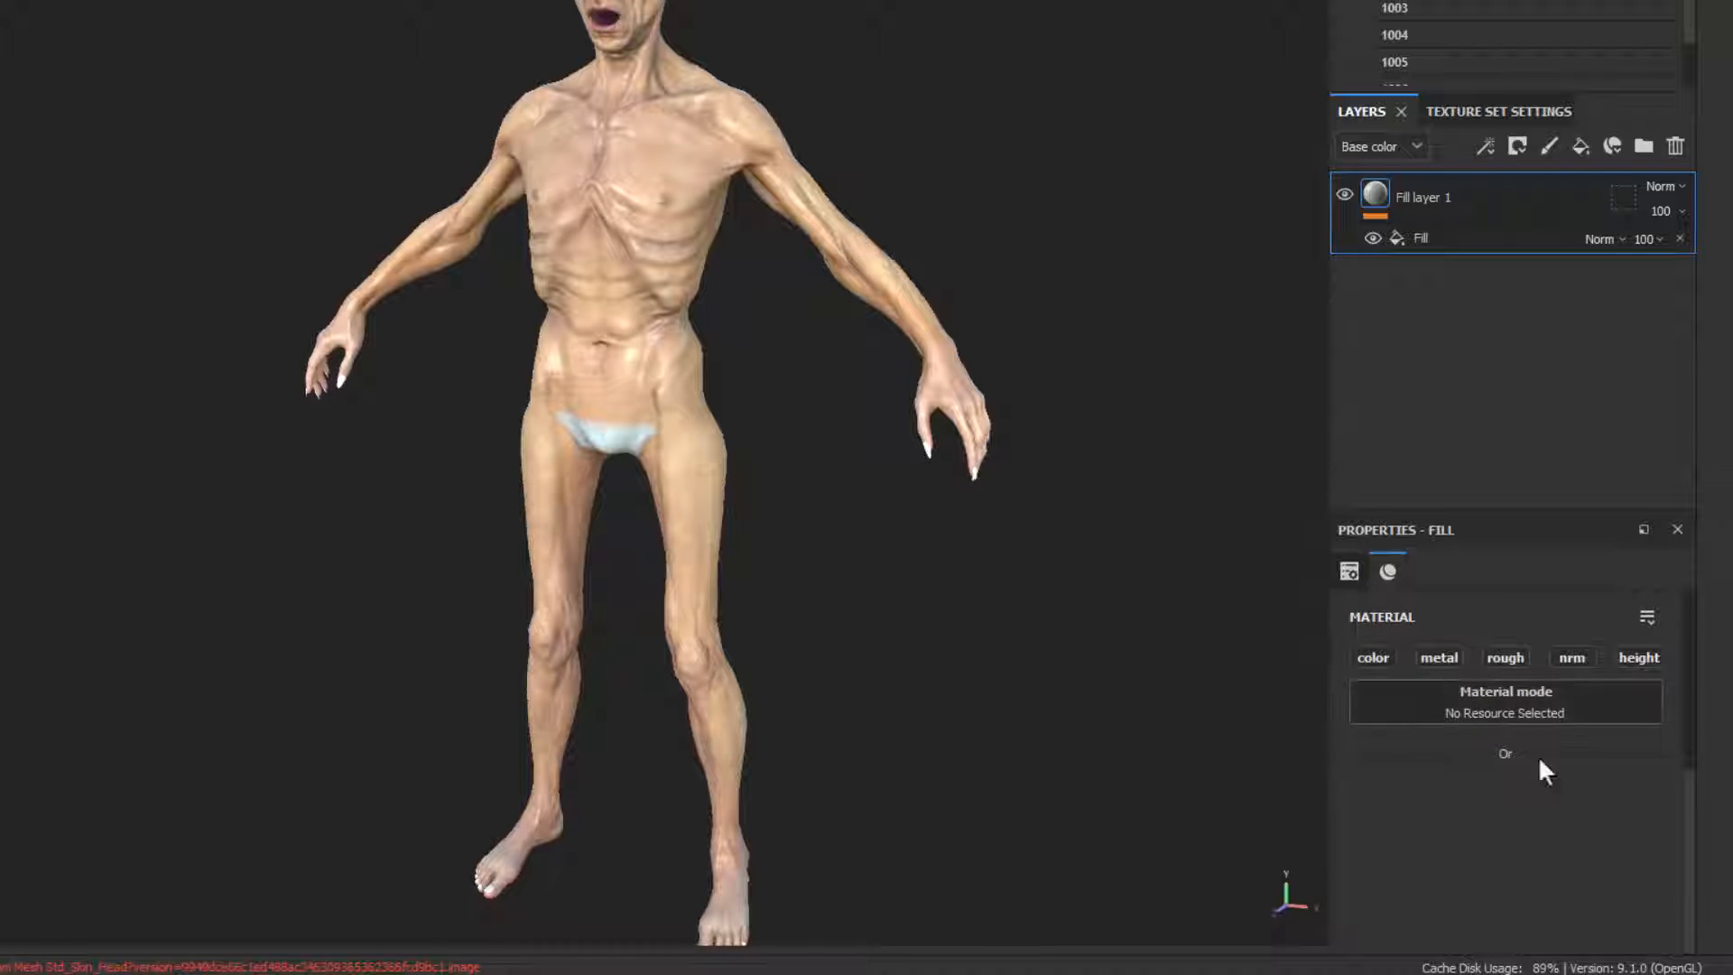
click(1466, 238)
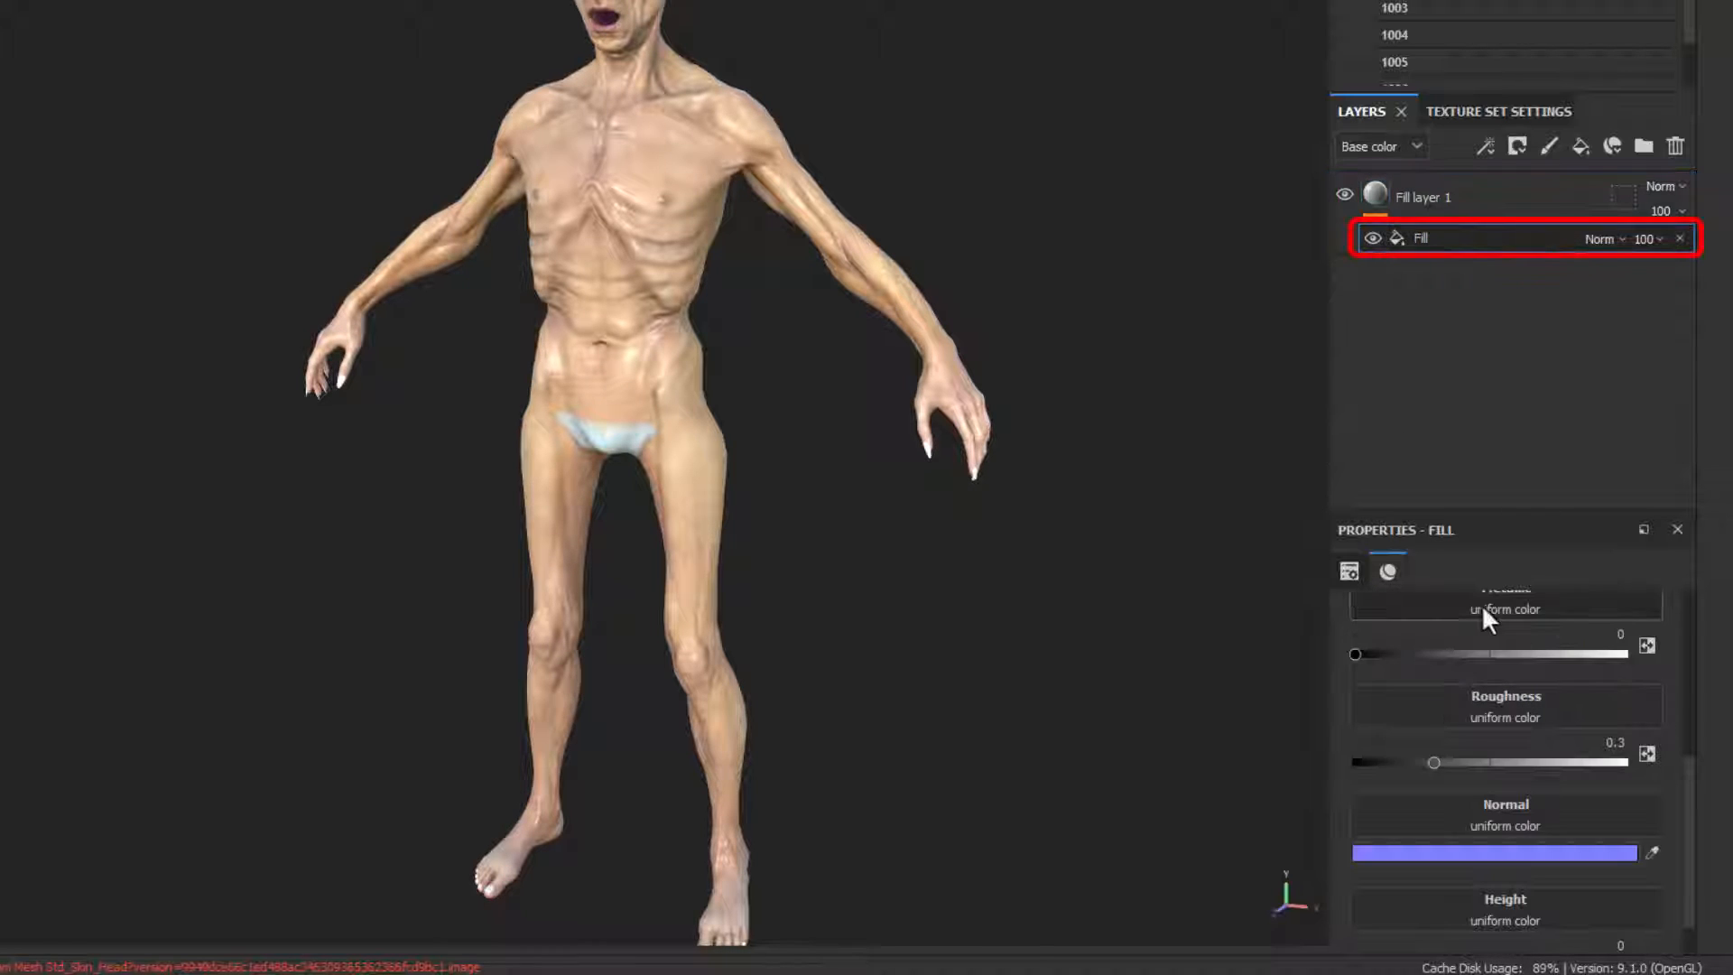
scroll(1466, 658, up, 4)
scroll(1422, 846, down, 1)
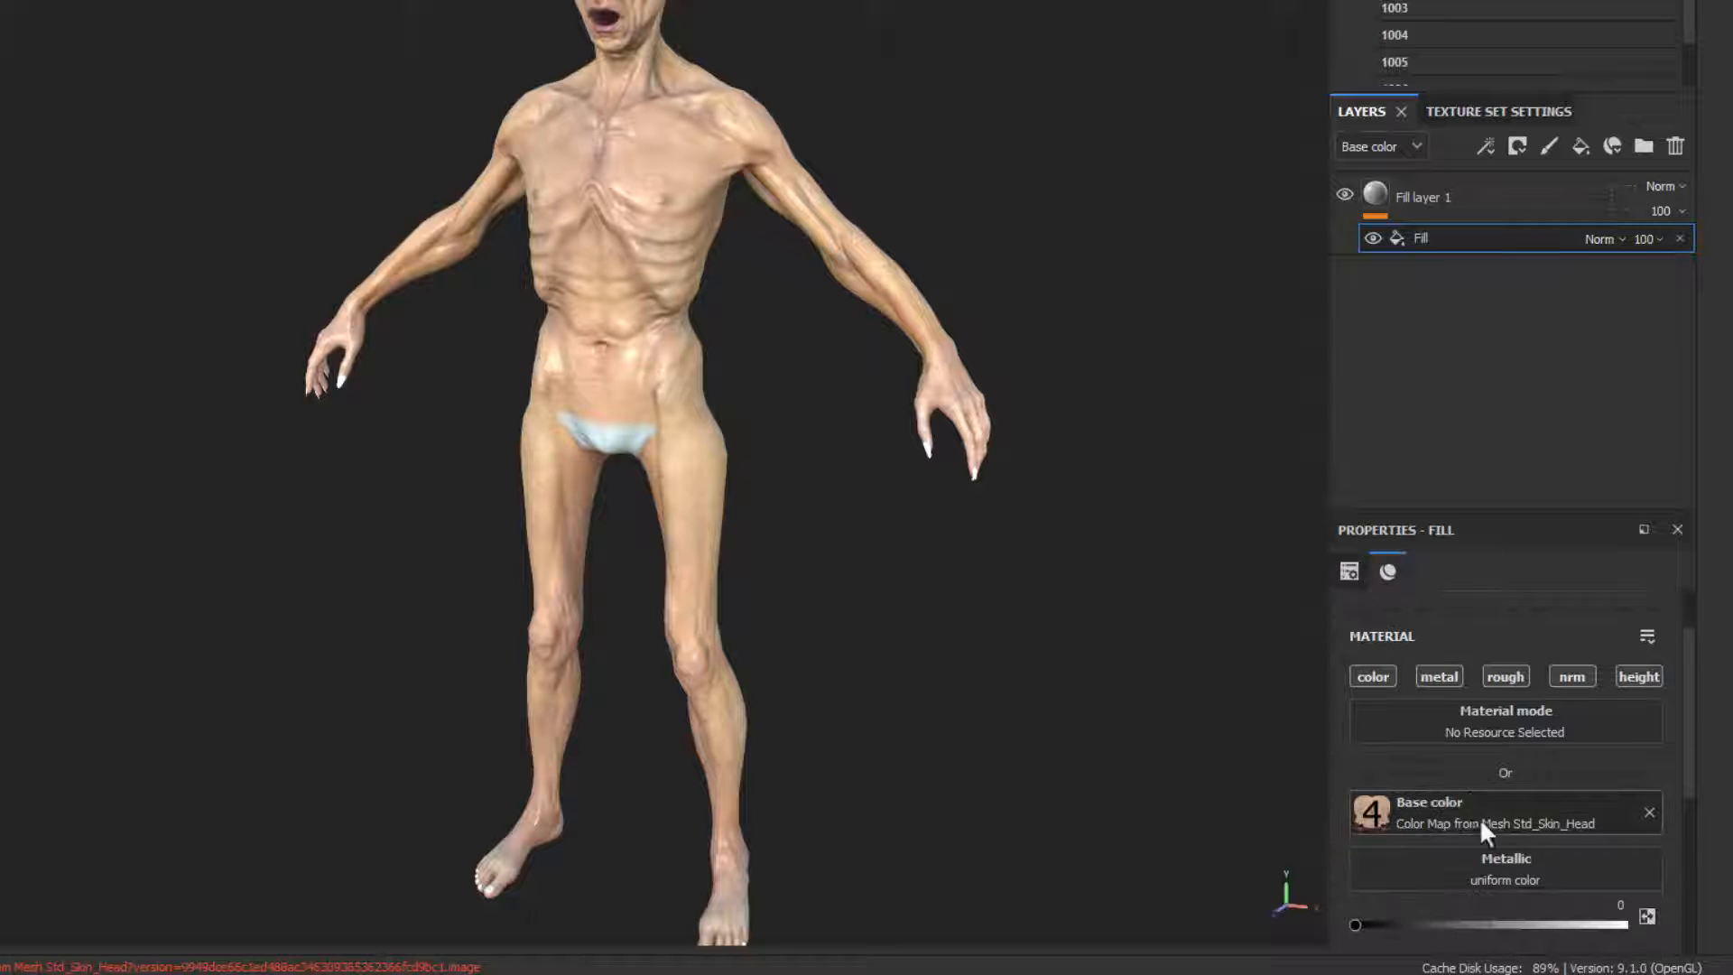
Step: Rename Fill layer 1 as BaseSkin
double_click(1419, 200)
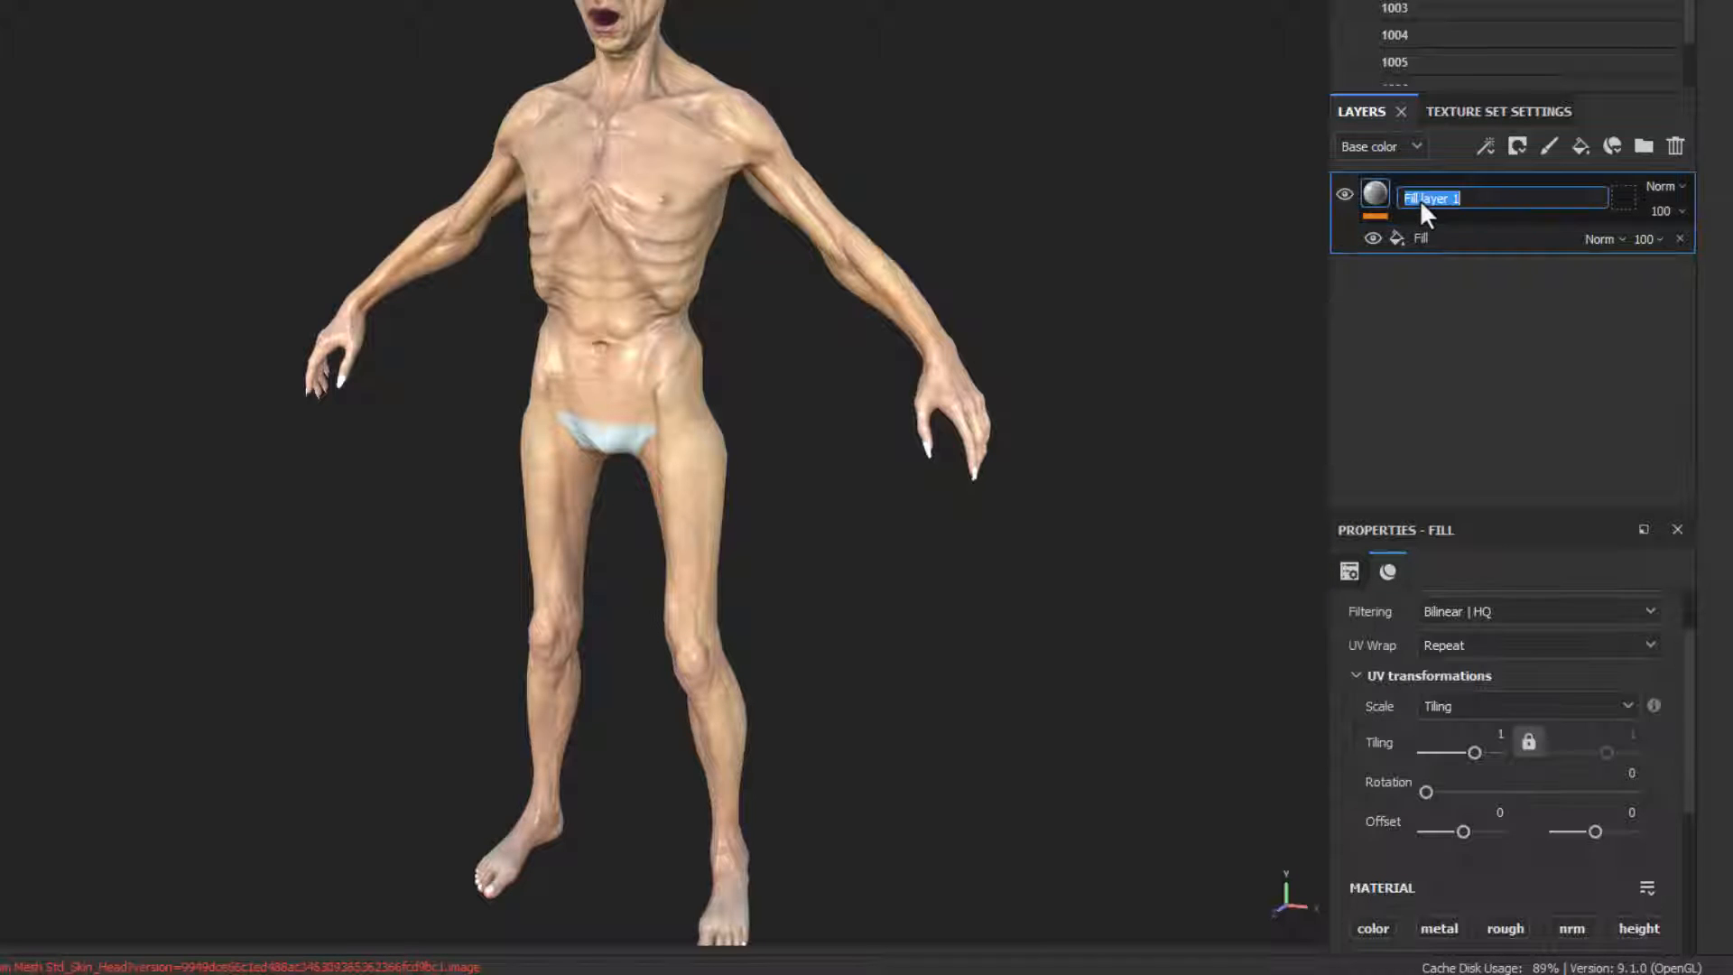
text(BaseSkin)
key(Return)
Step: Add an HSL Perceptive filter above the fill effect in the BaseSkin layer
click(1441, 241)
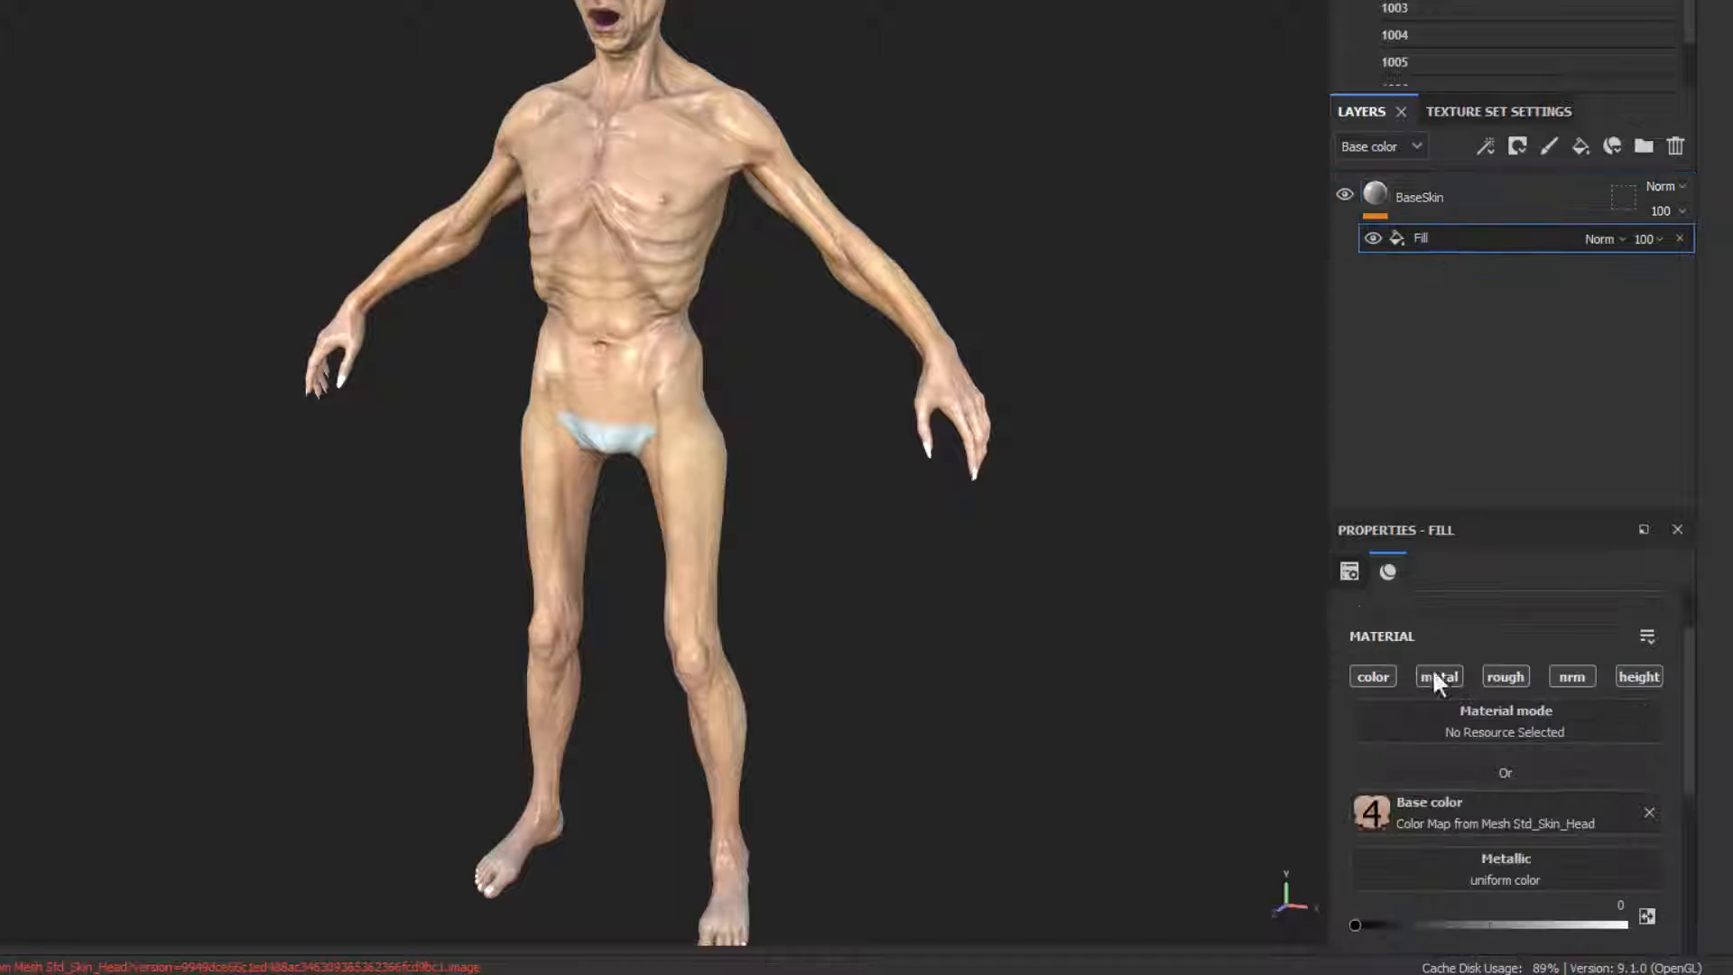
scroll(1435, 722, down, 2)
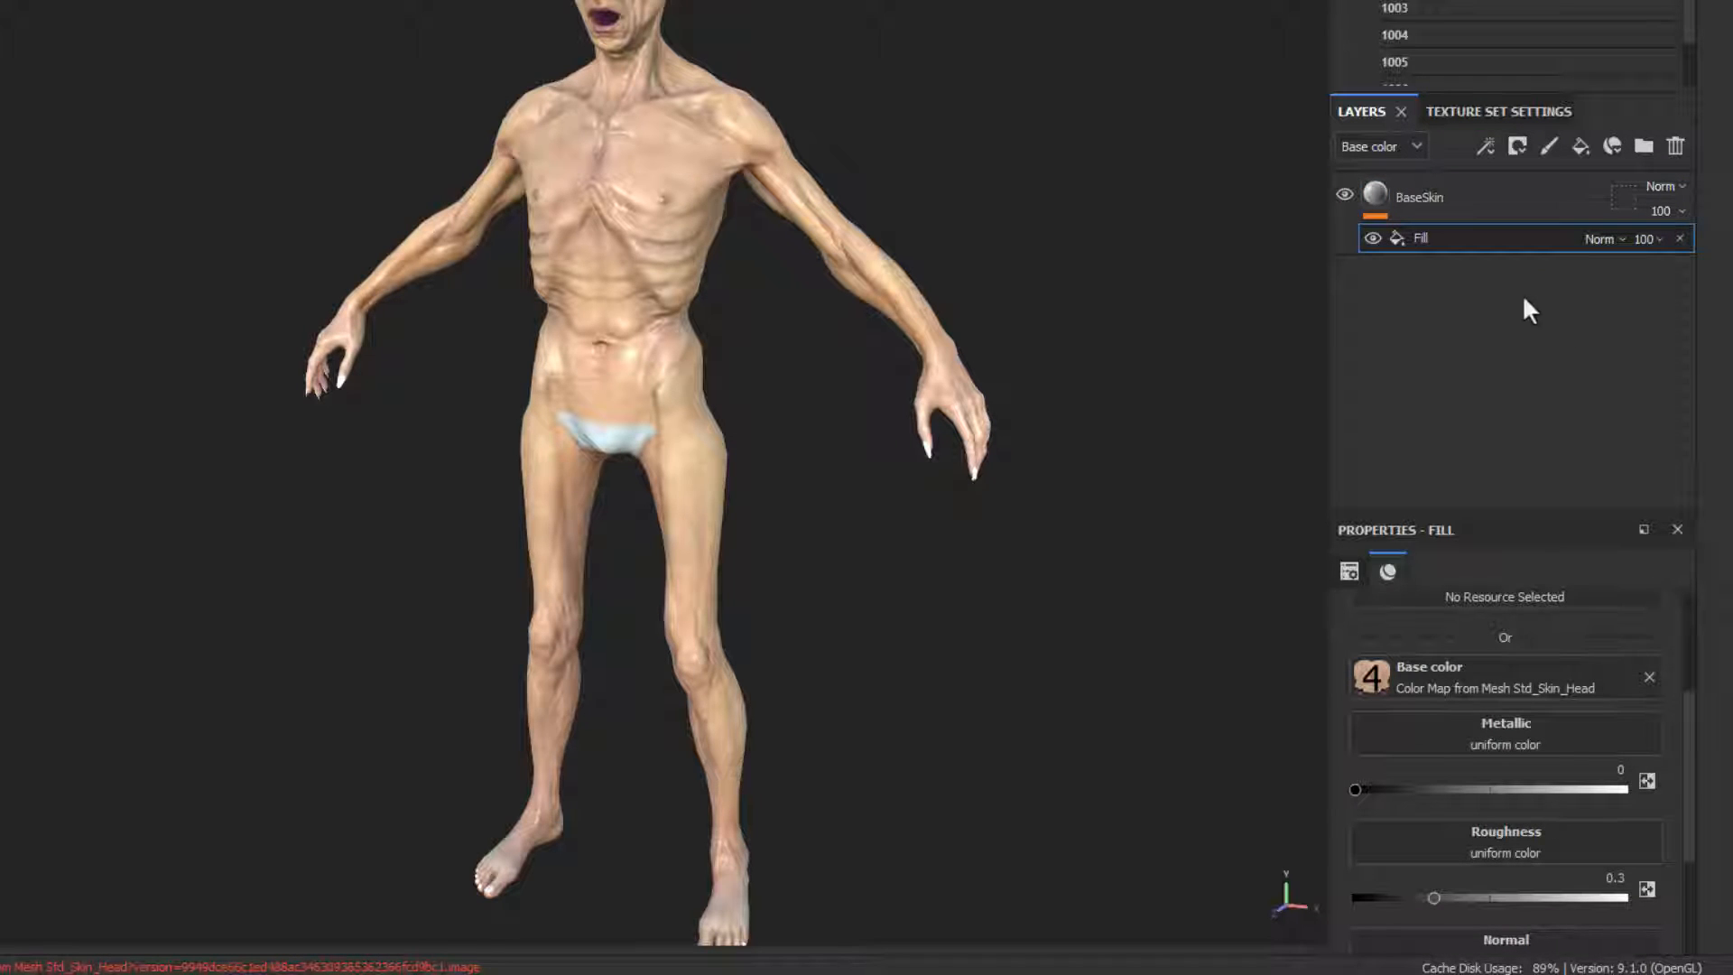
right_click(1442, 237)
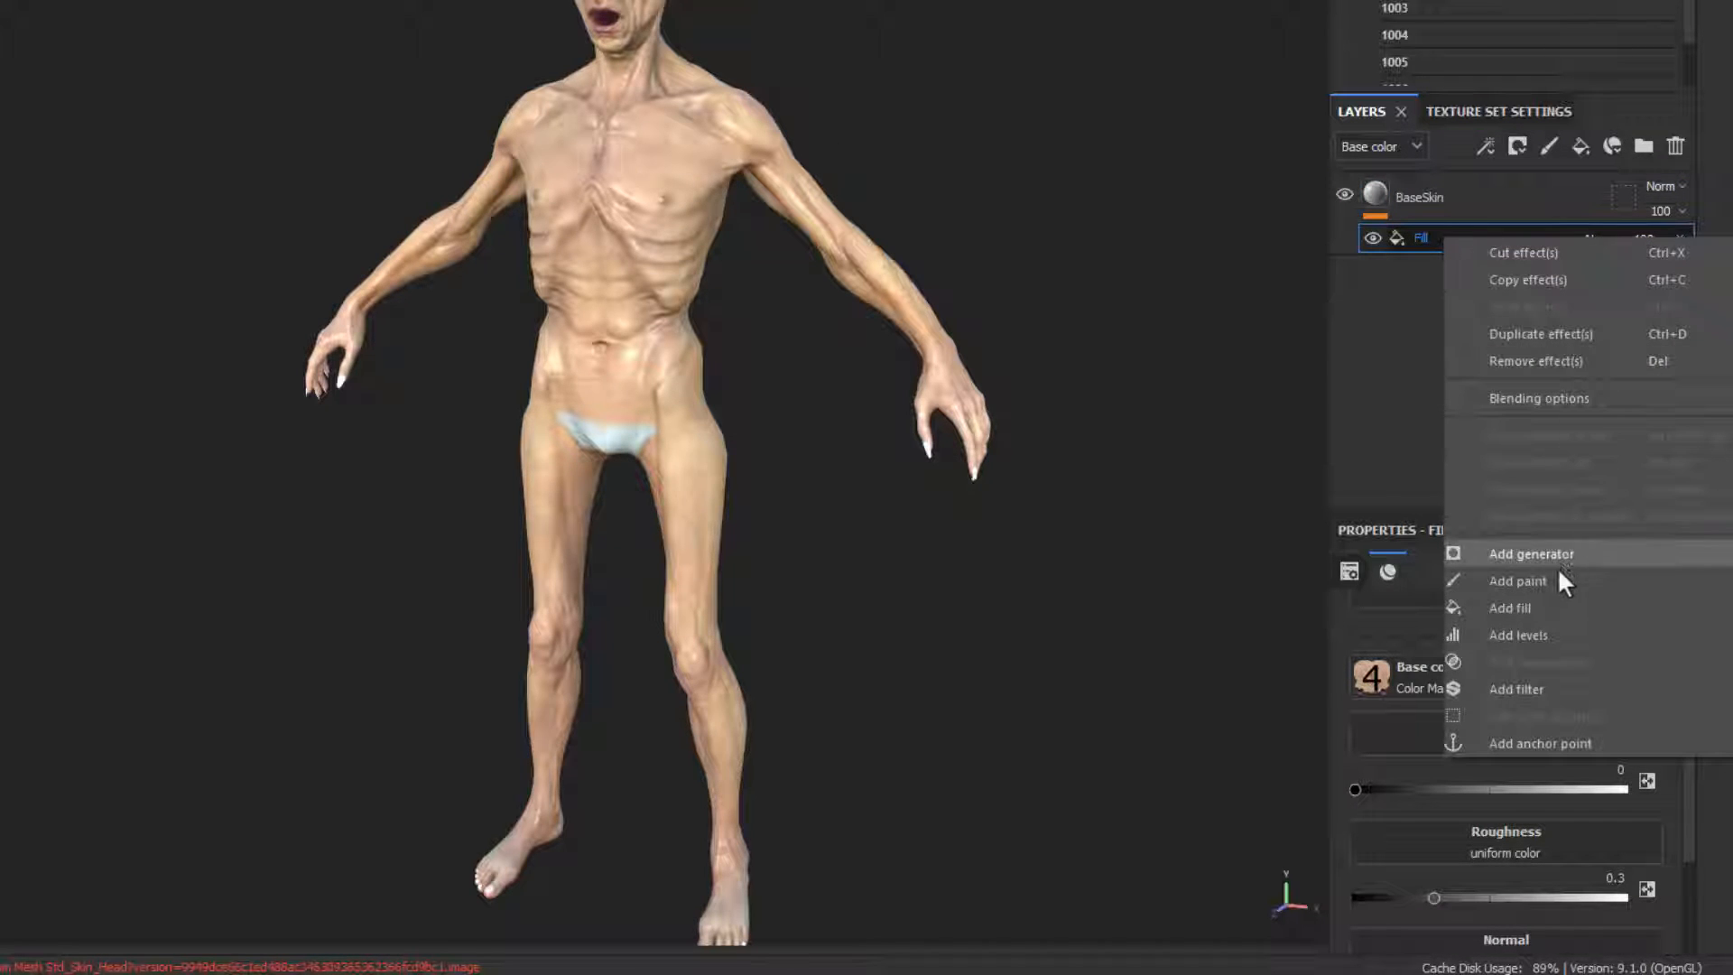
click(1524, 691)
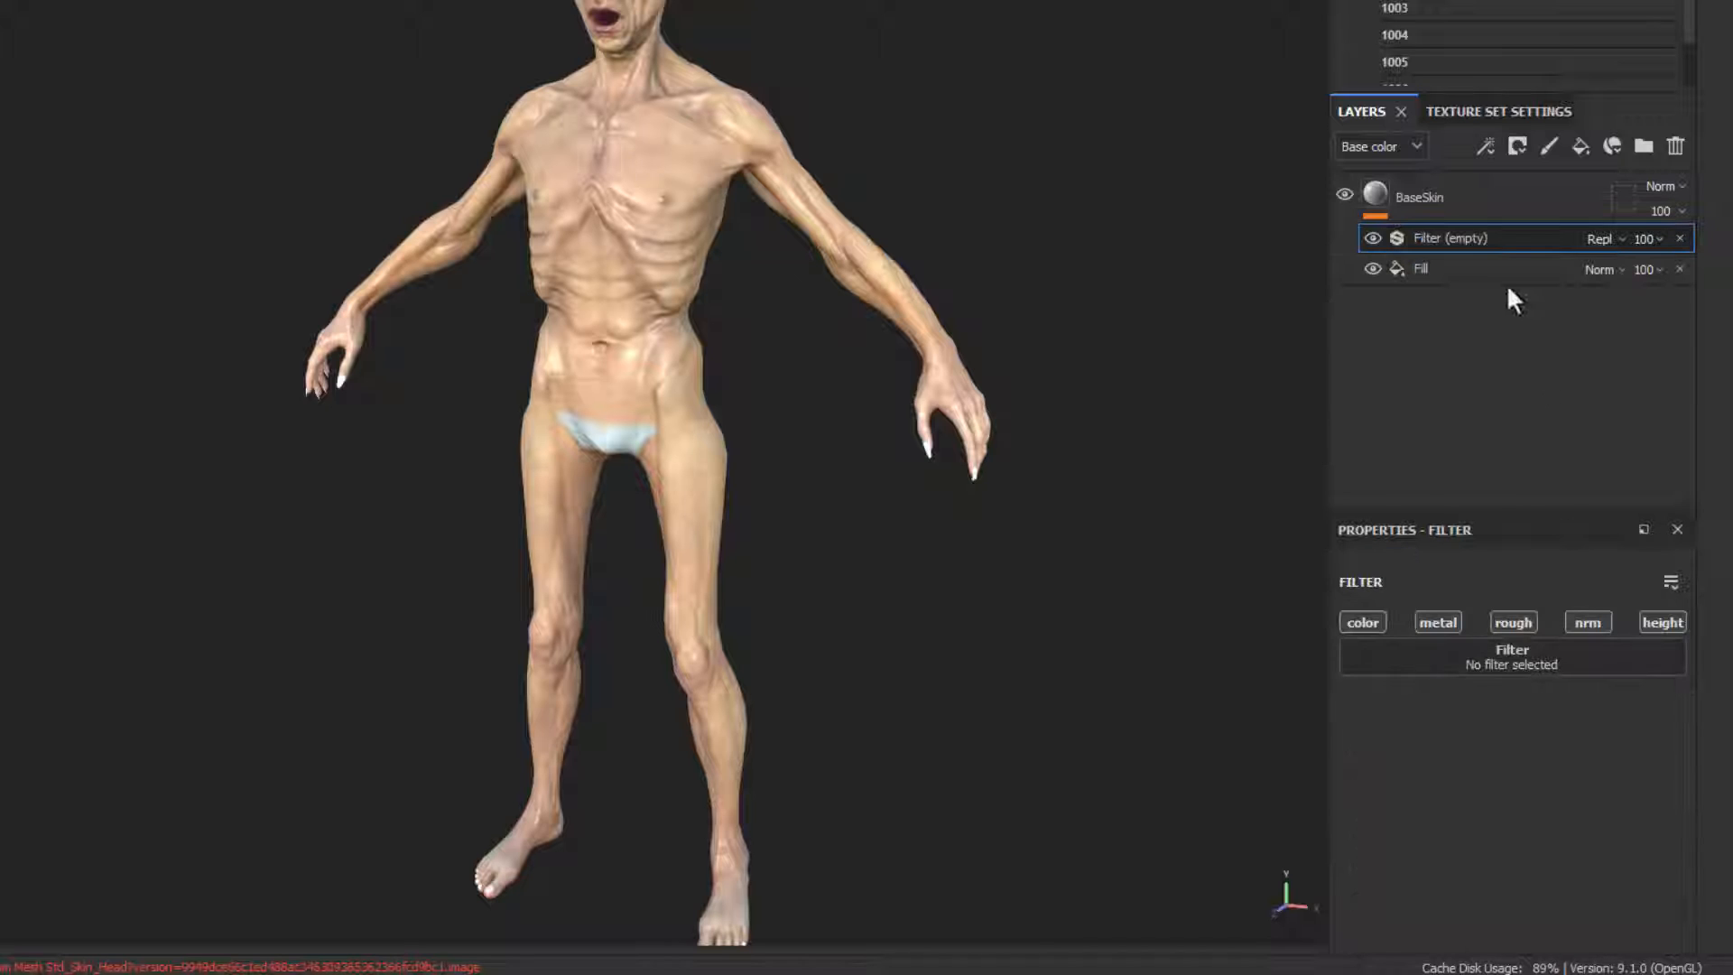
click(1536, 663)
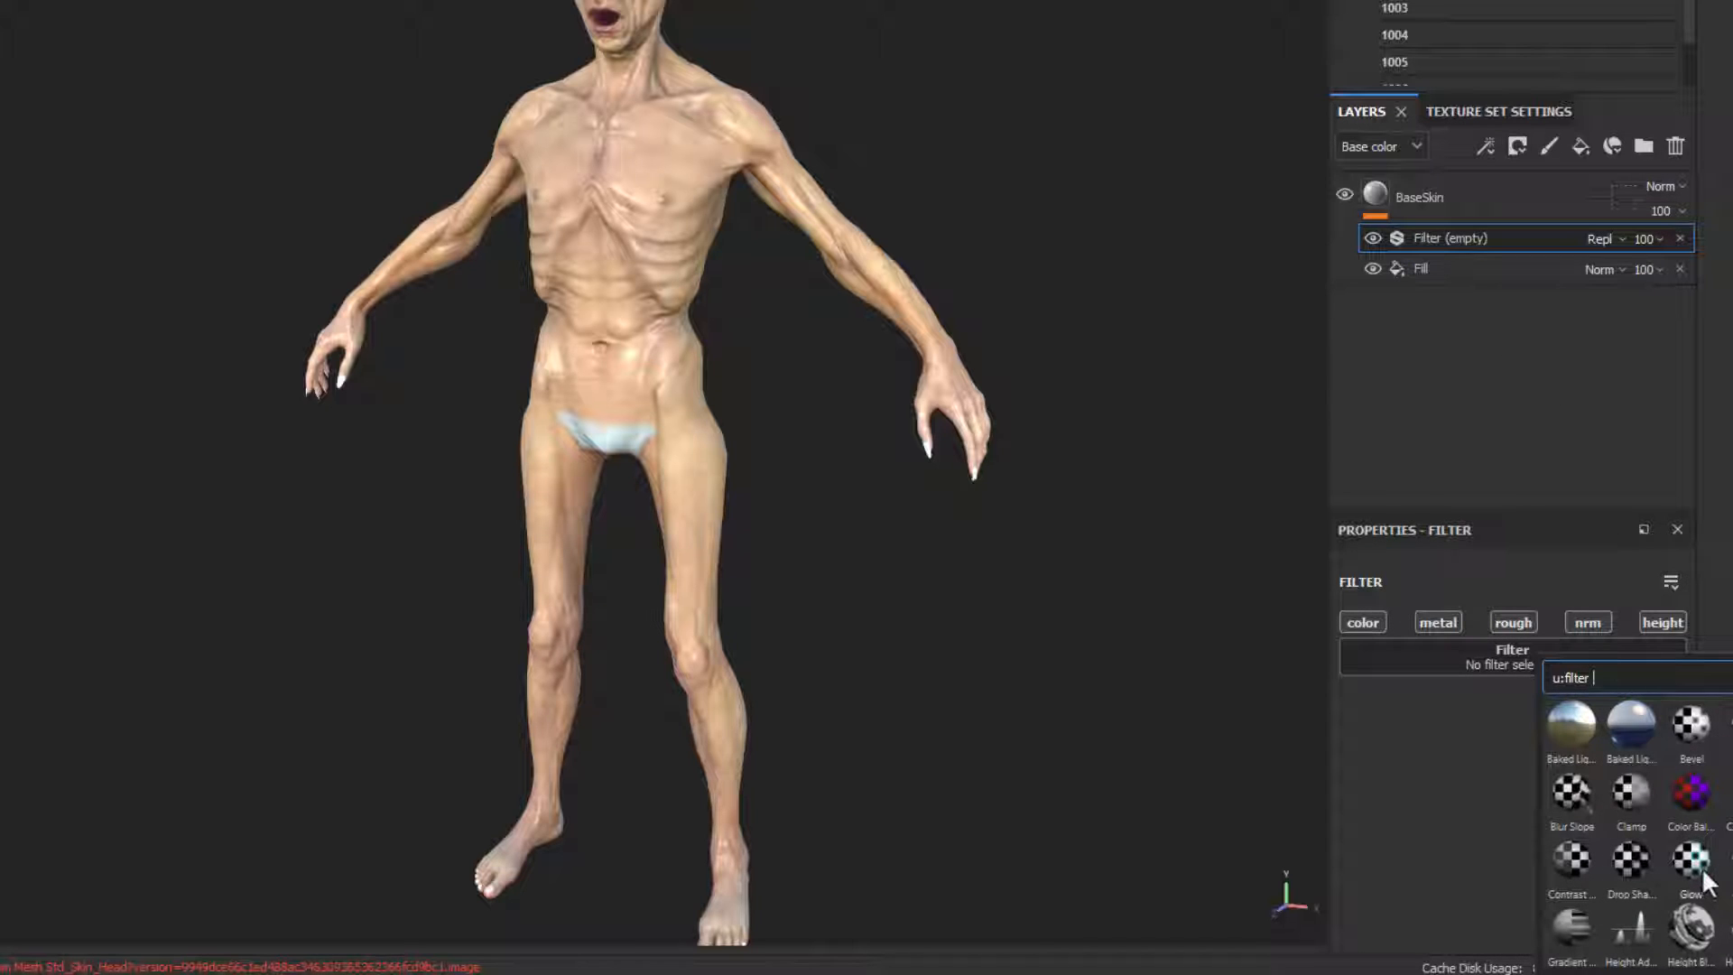
scroll(1699, 811, down, 3)
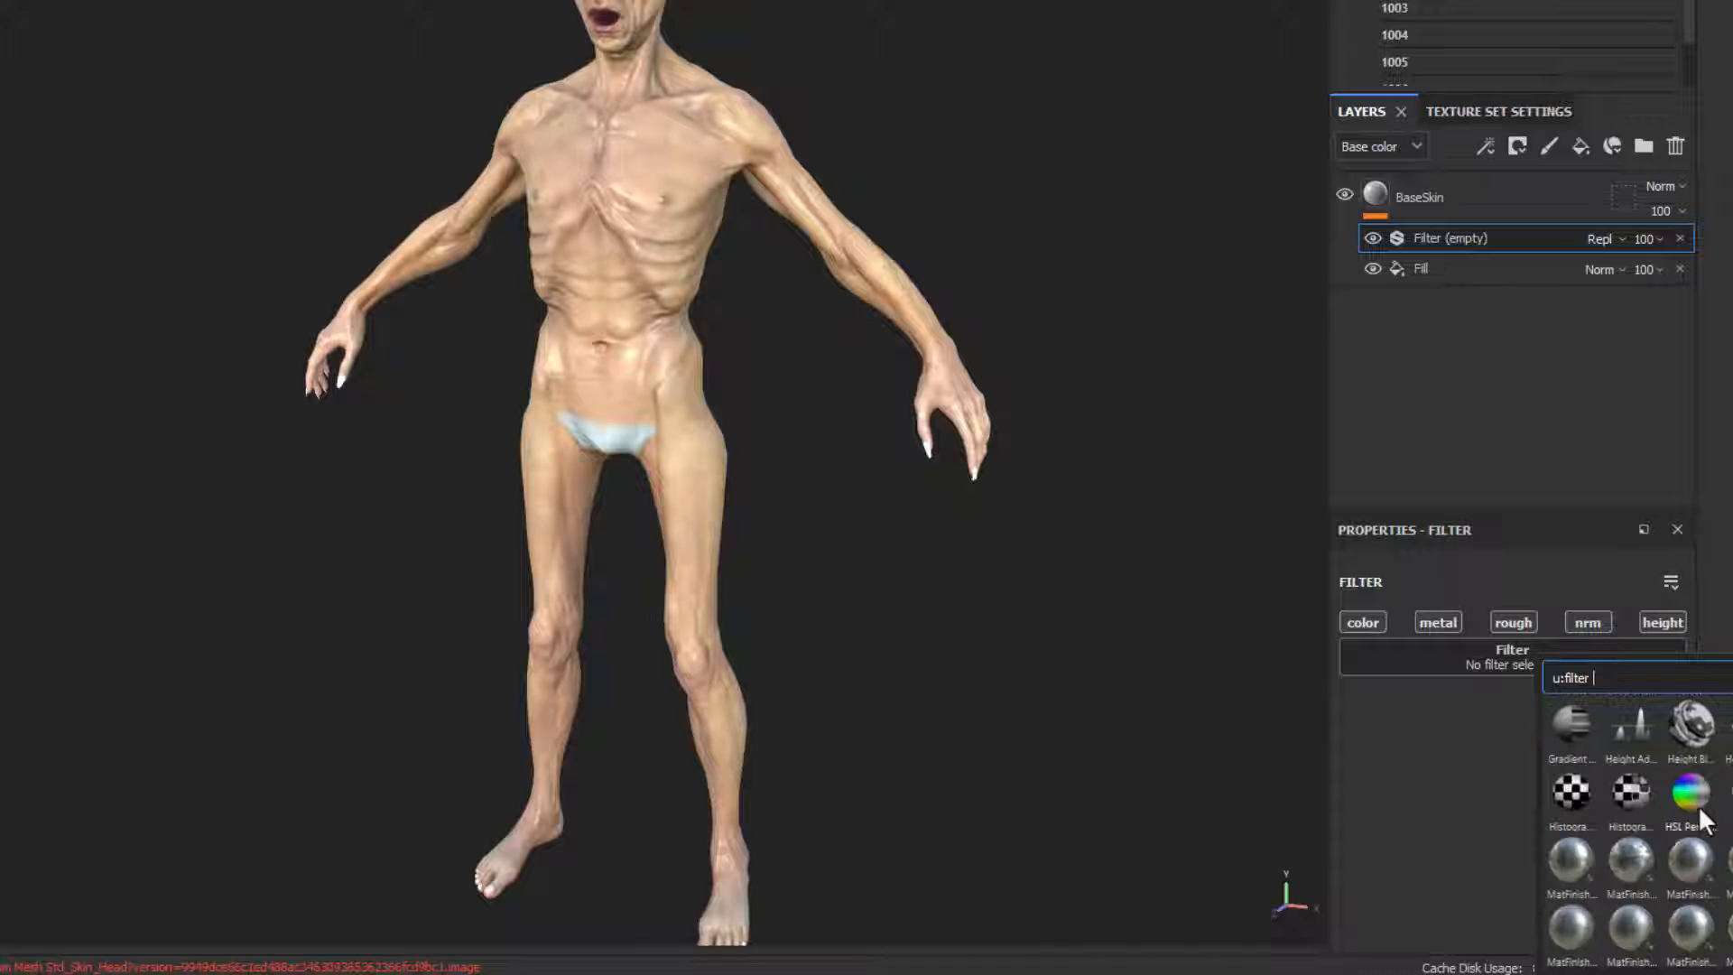
click(1693, 794)
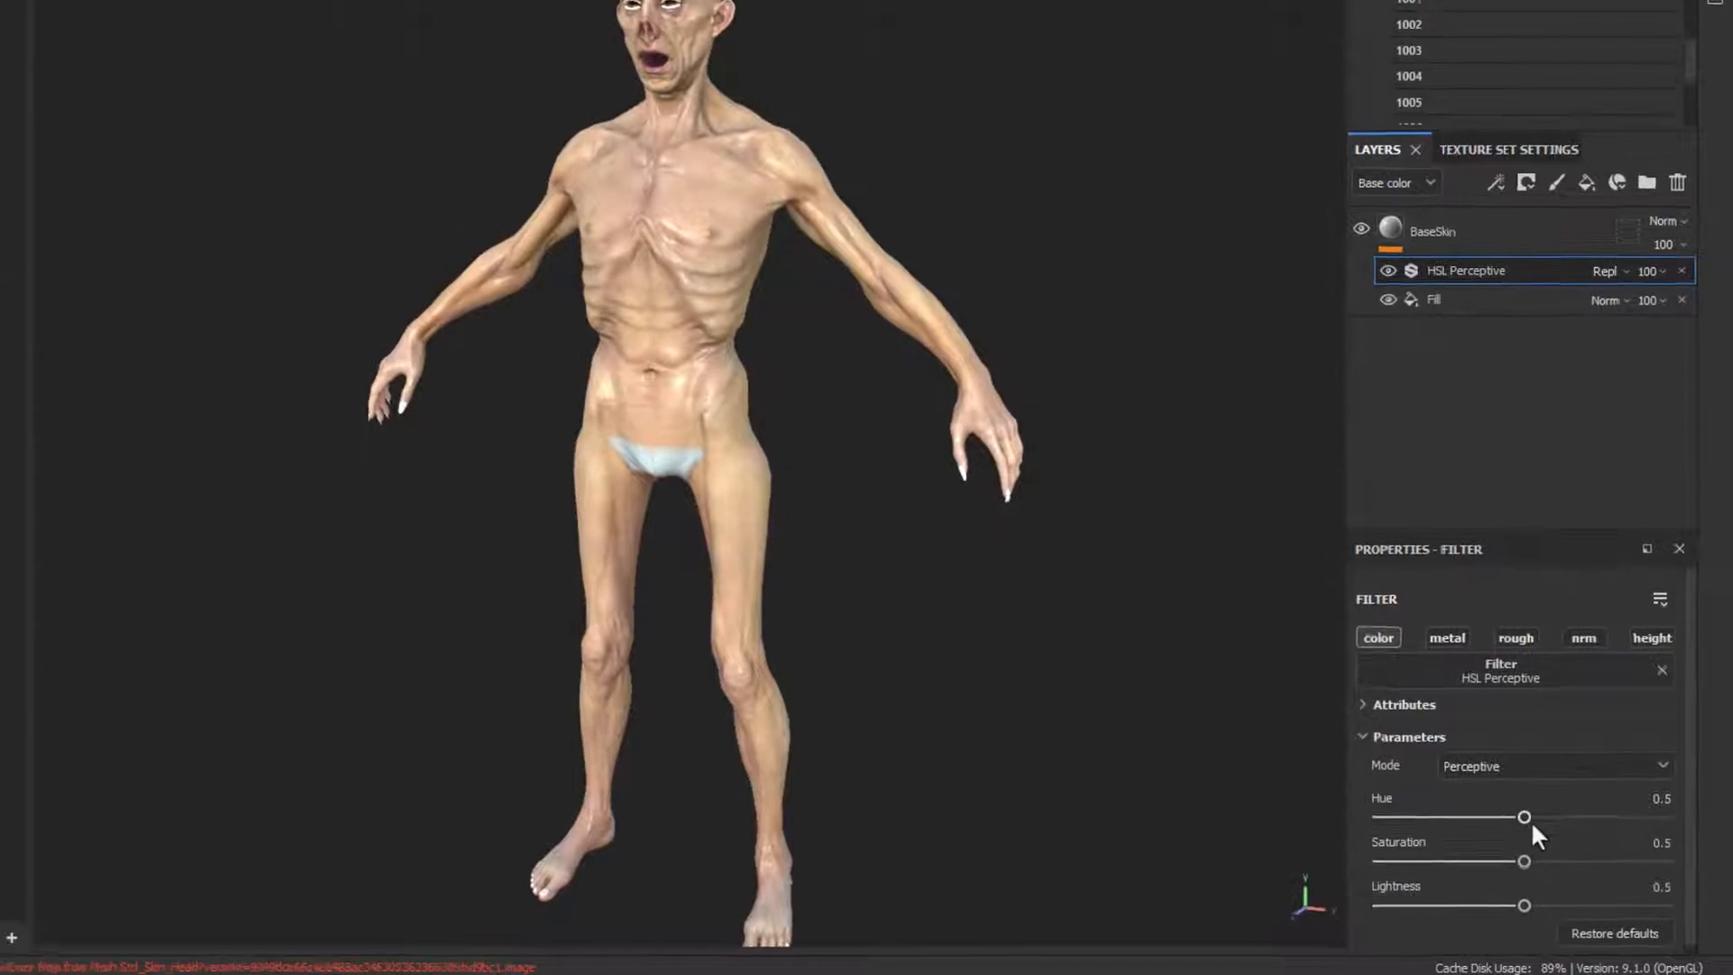
Step: Set the HSL Perceptive filter's hue to 0.517 and saturation to 0.377, and inspect the skin color on the body
drag(1514, 810, 1519, 809)
mouse_move(1554, 877)
mouse_down()
mouse_move(1509, 888)
mouse_move(1531, 890)
mouse_up()
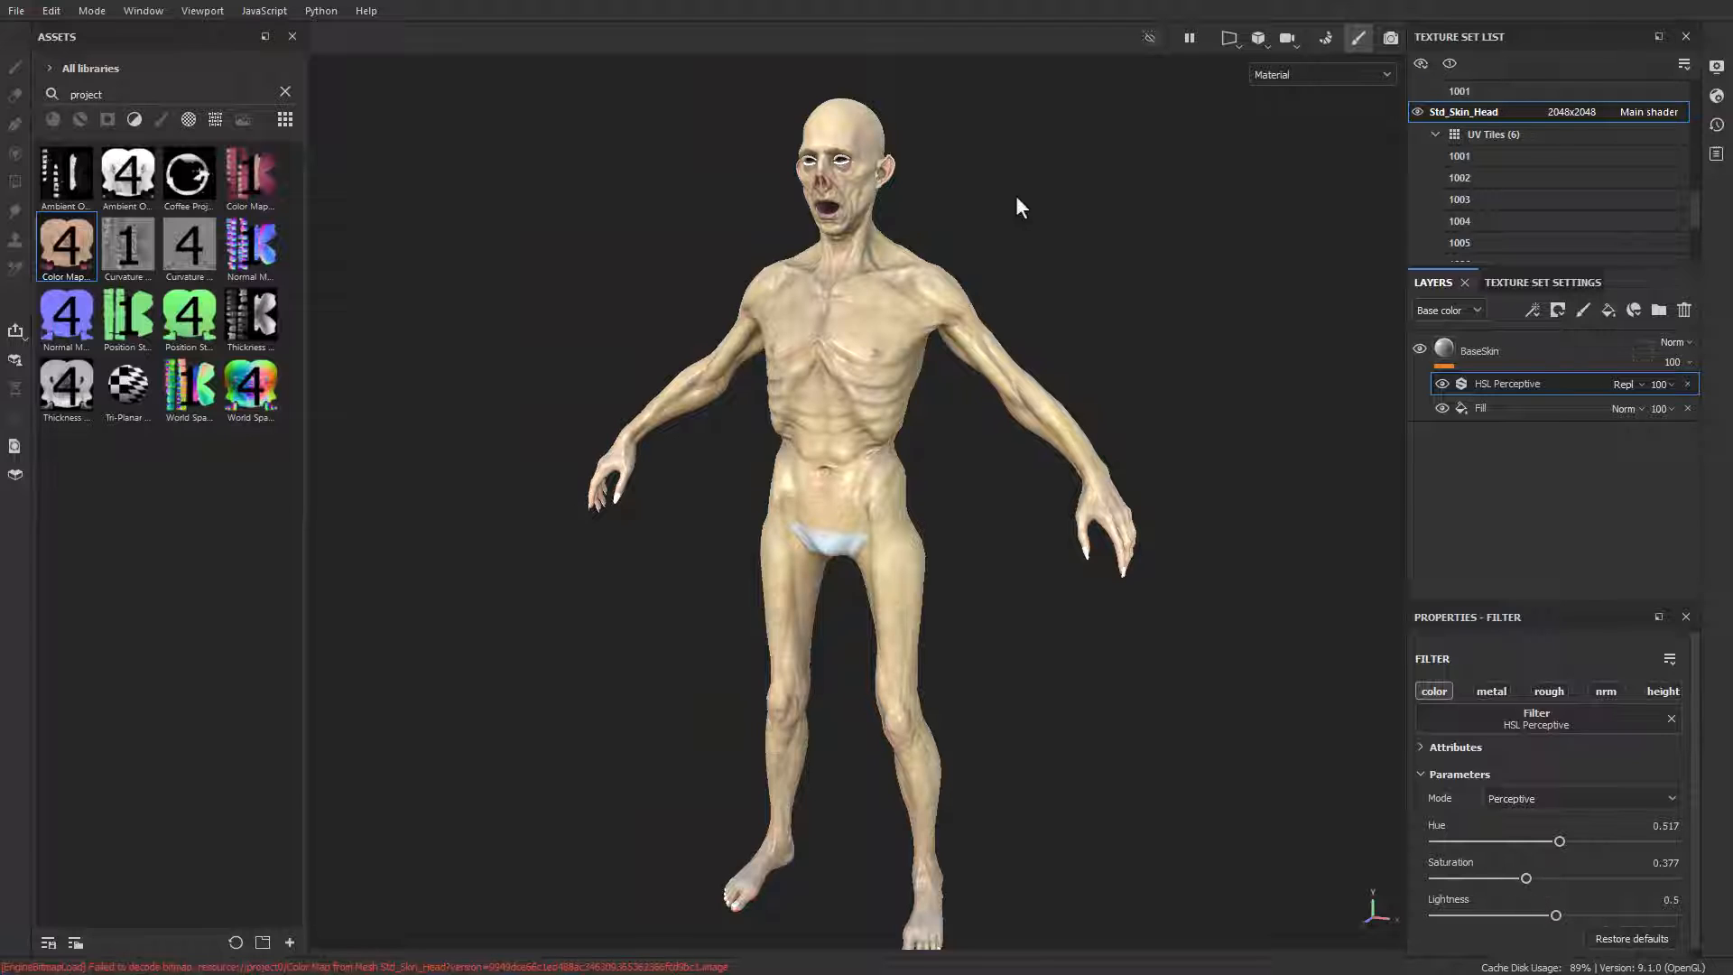
alt+drag(1103, 243, 999, 165)
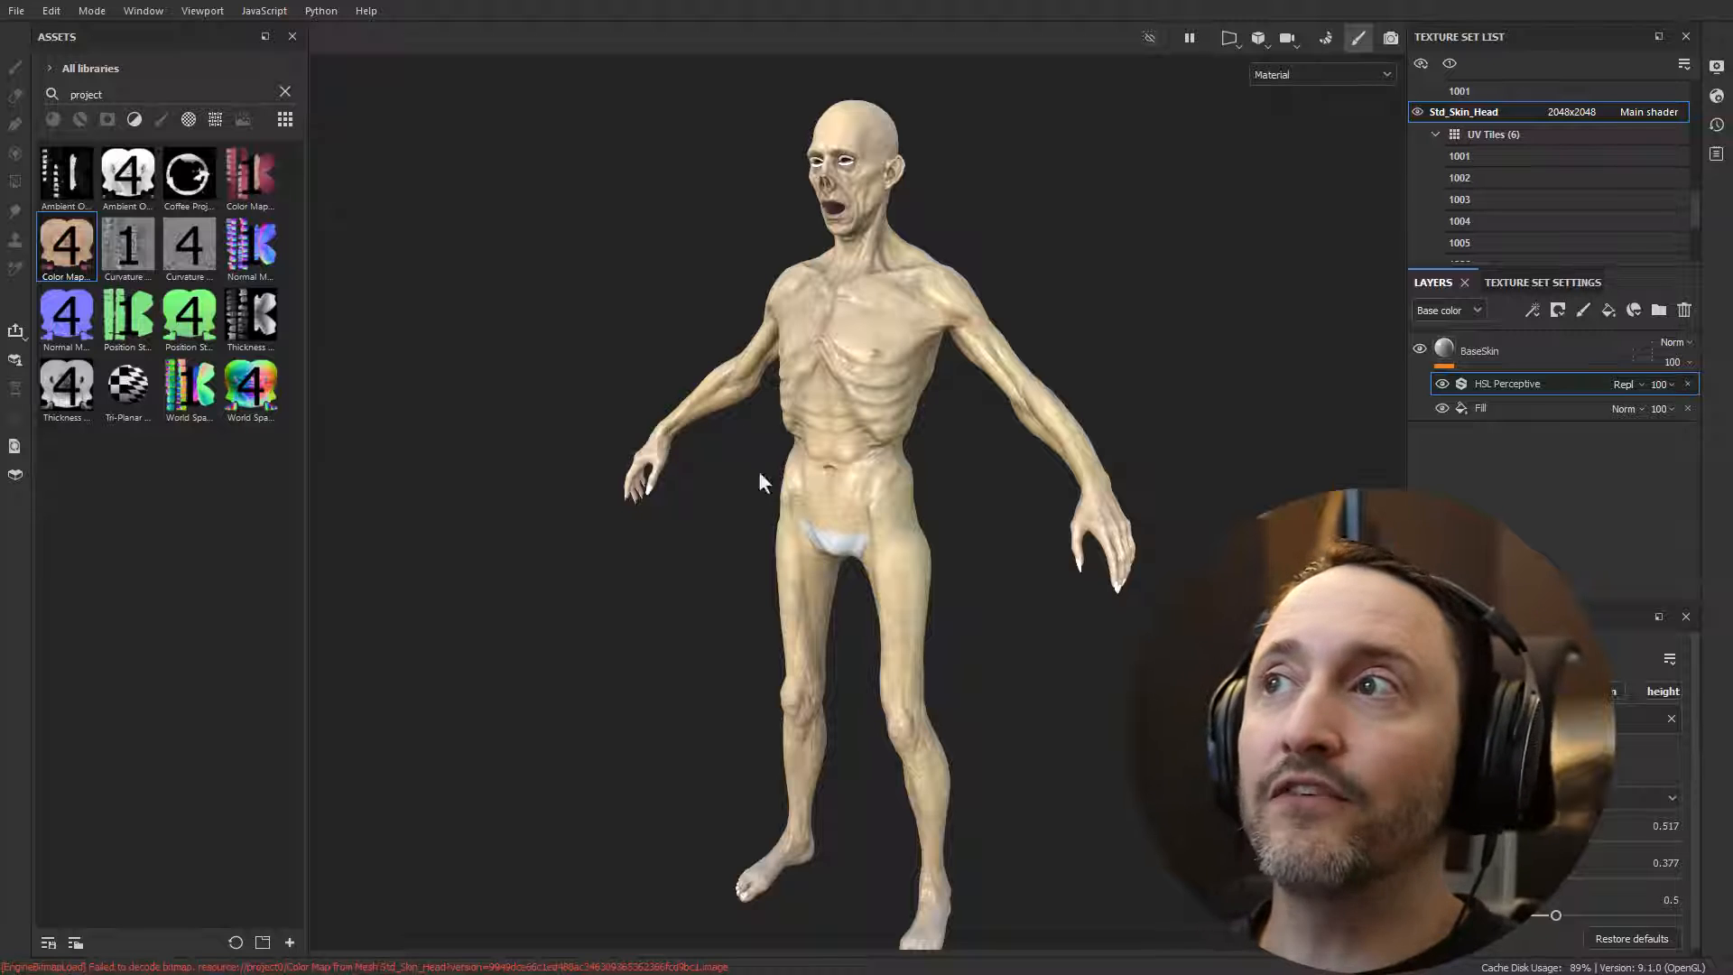
alt+drag(758, 469, 881, 166)
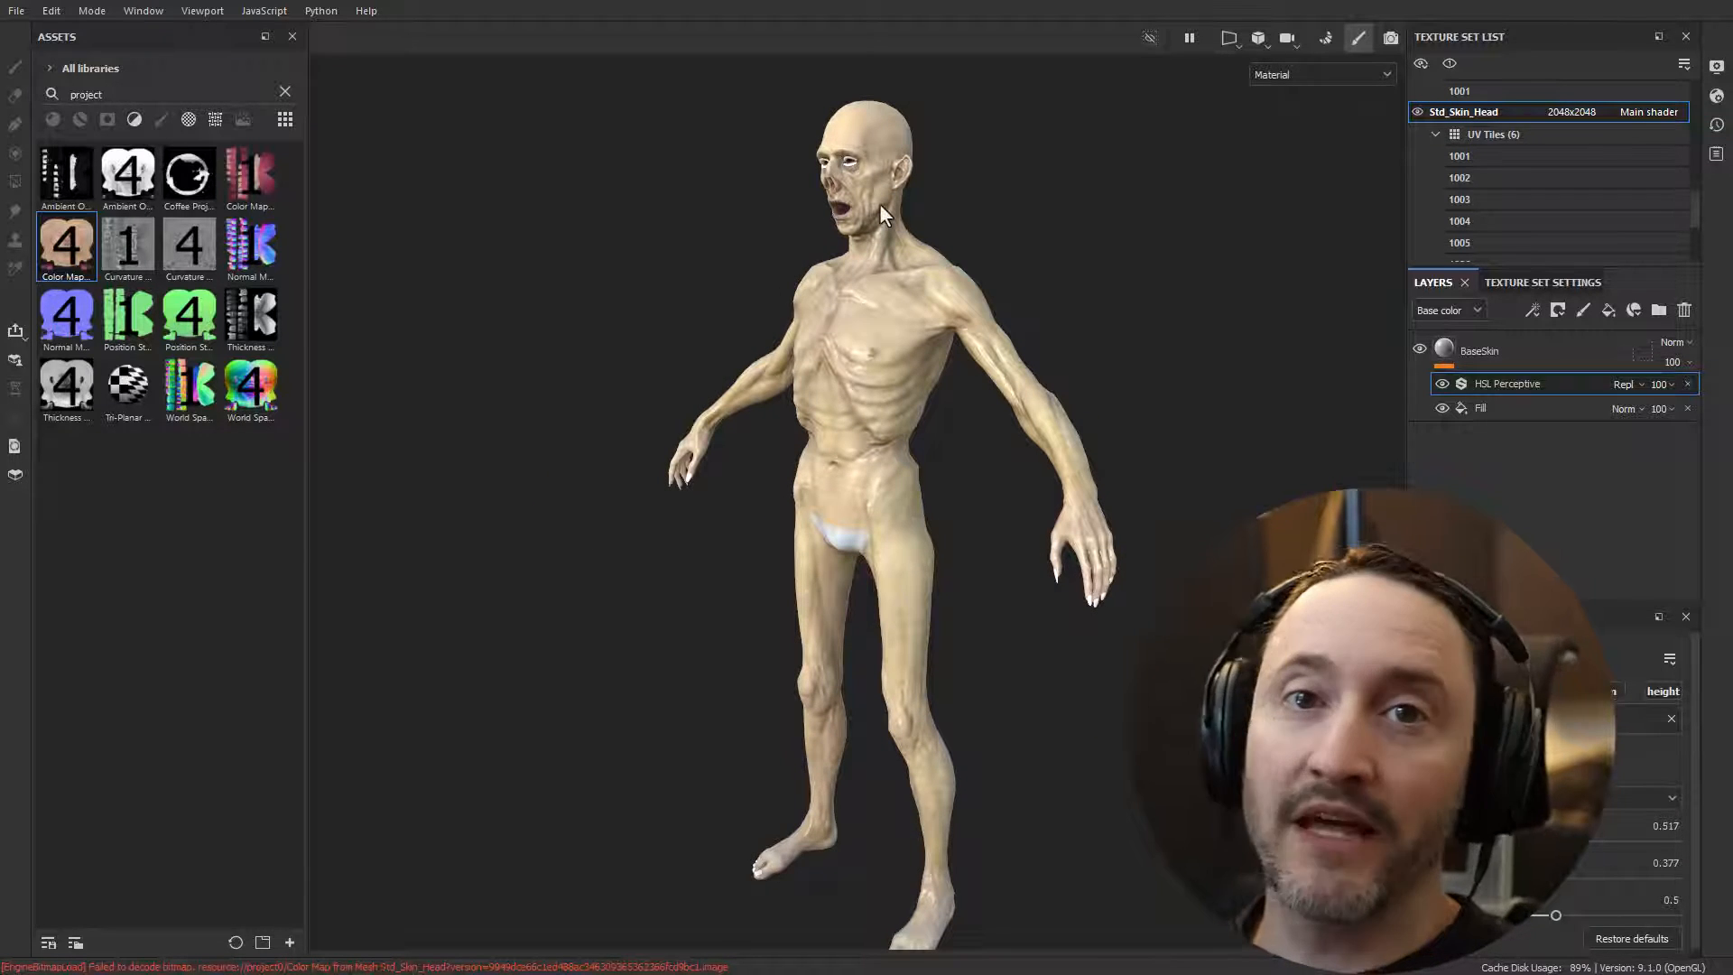
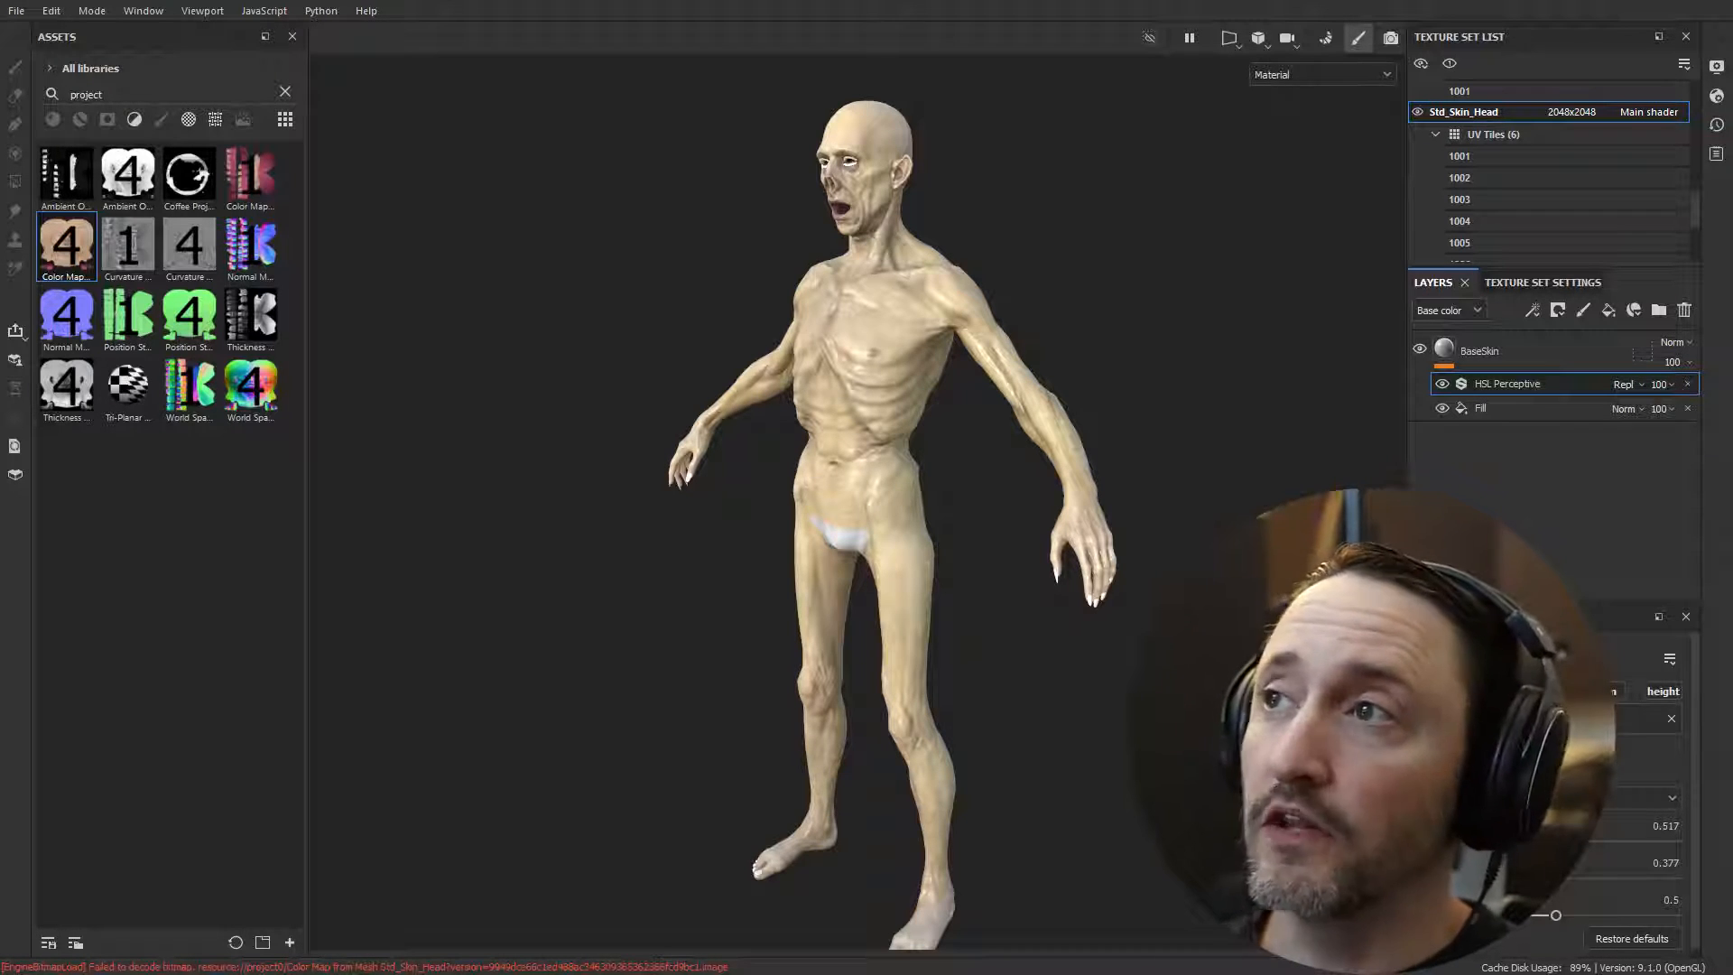
Step: Clear the project search and search the smart materials for "vampire"
alt+drag(870, 235, 883, 365)
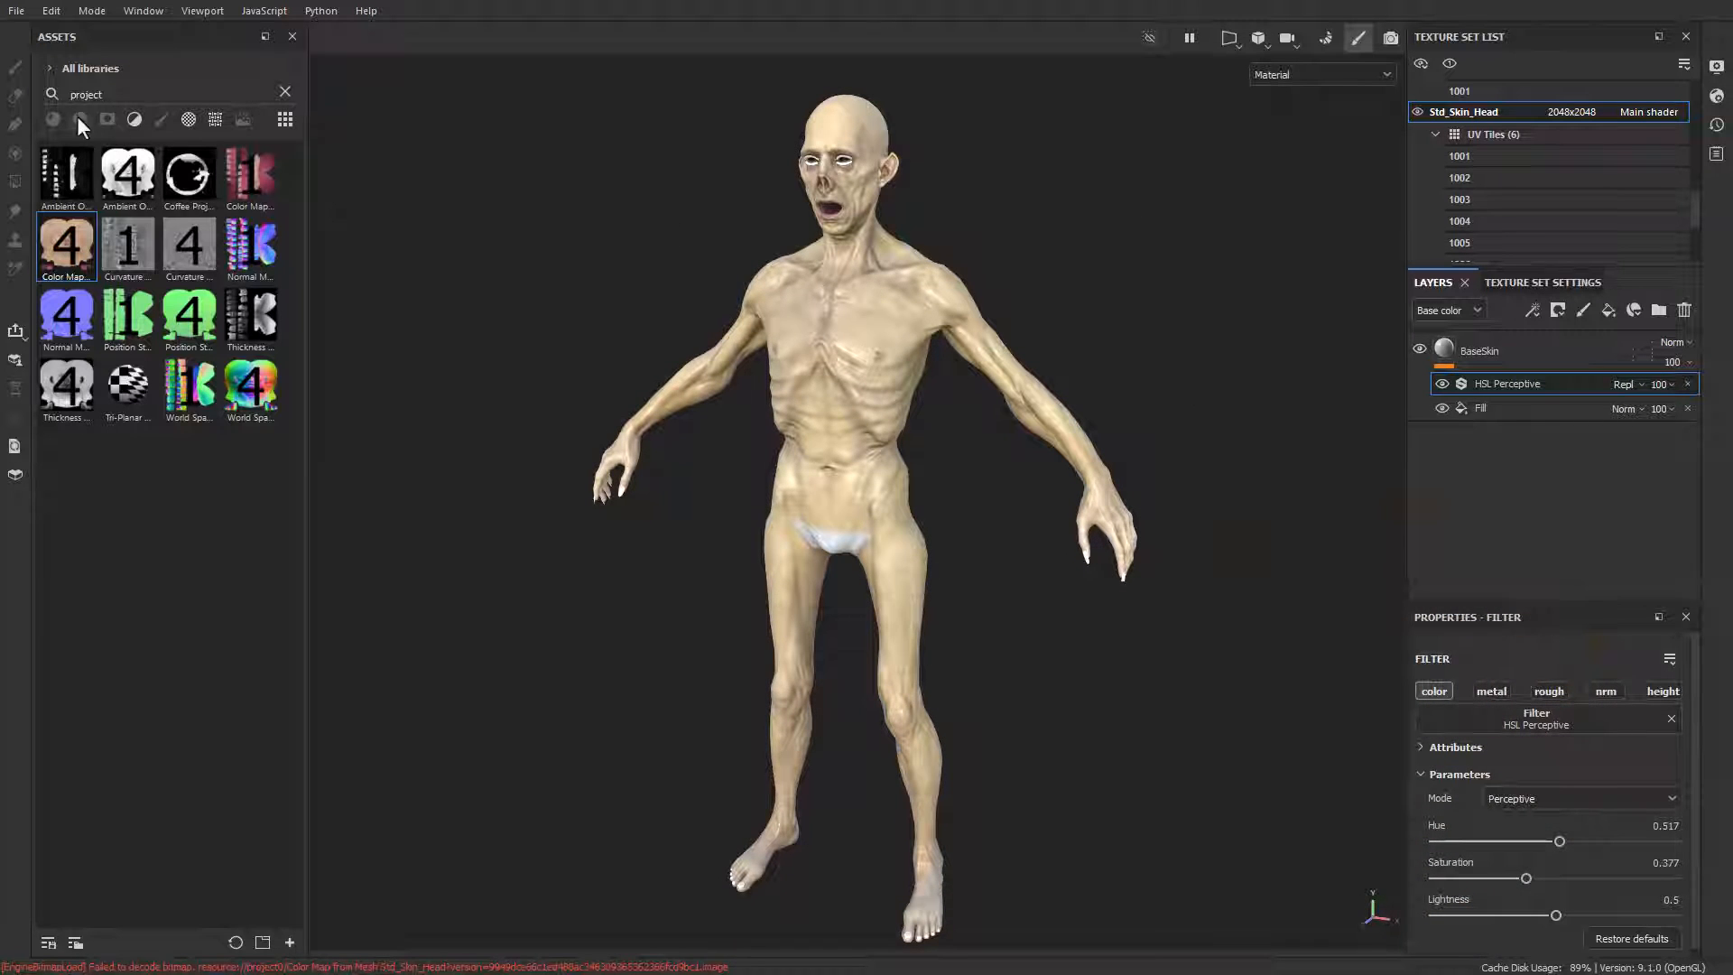
click(286, 91)
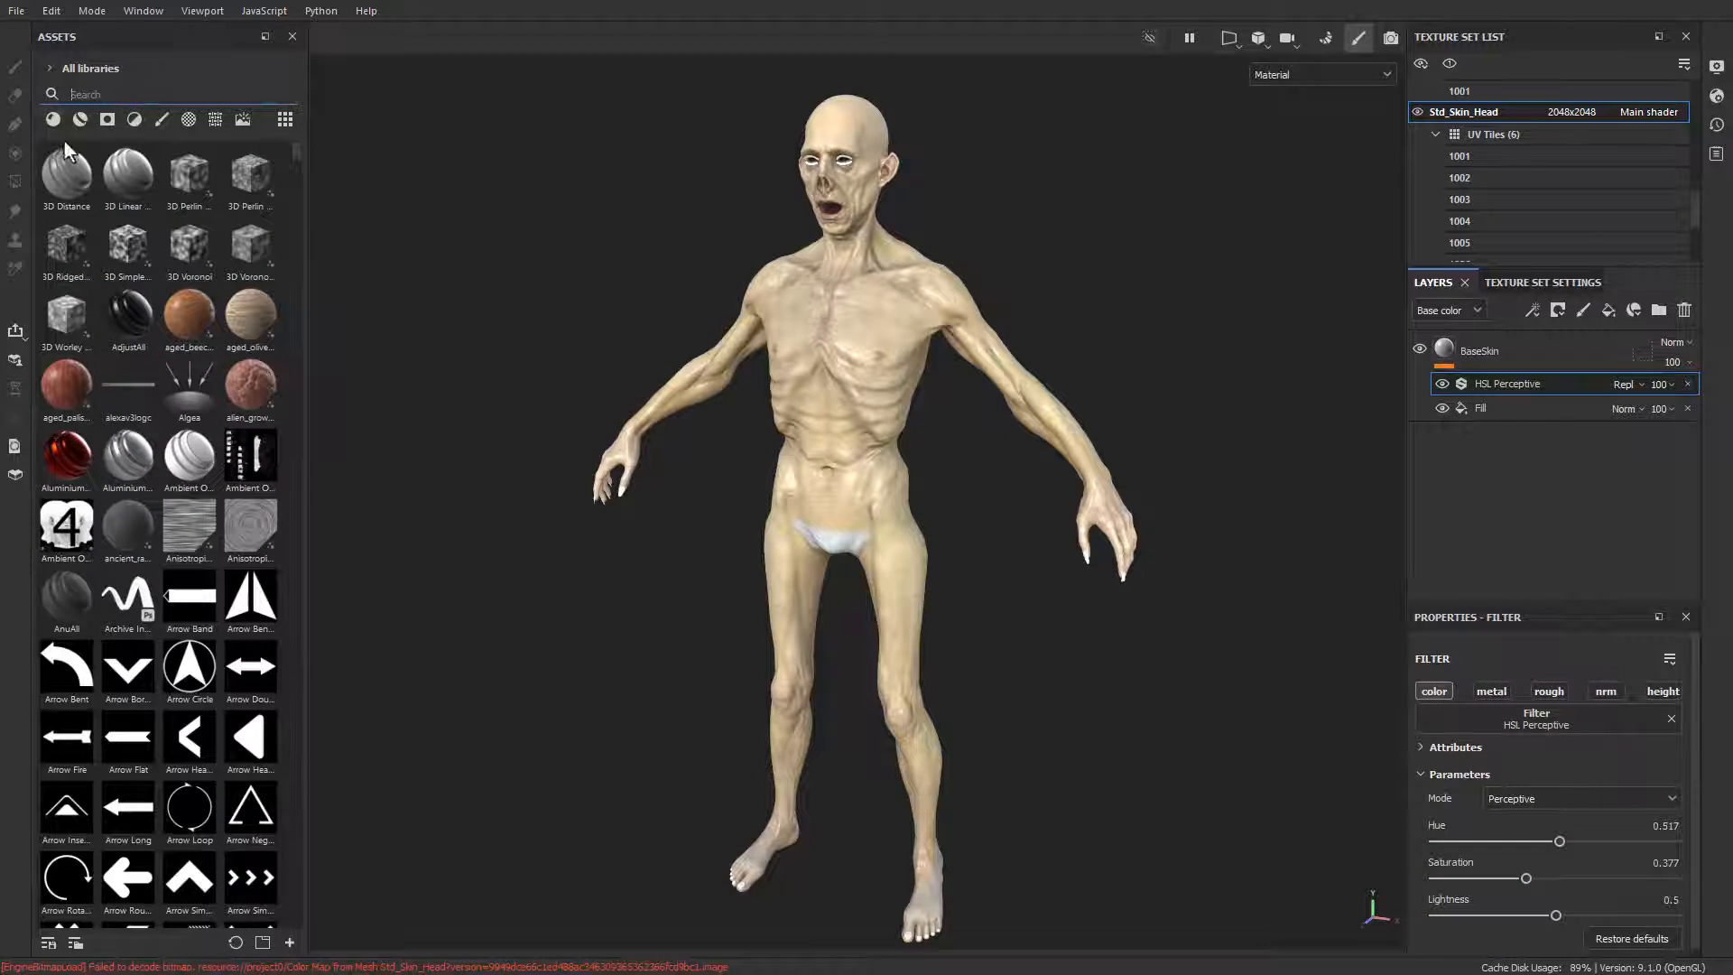
click(80, 120)
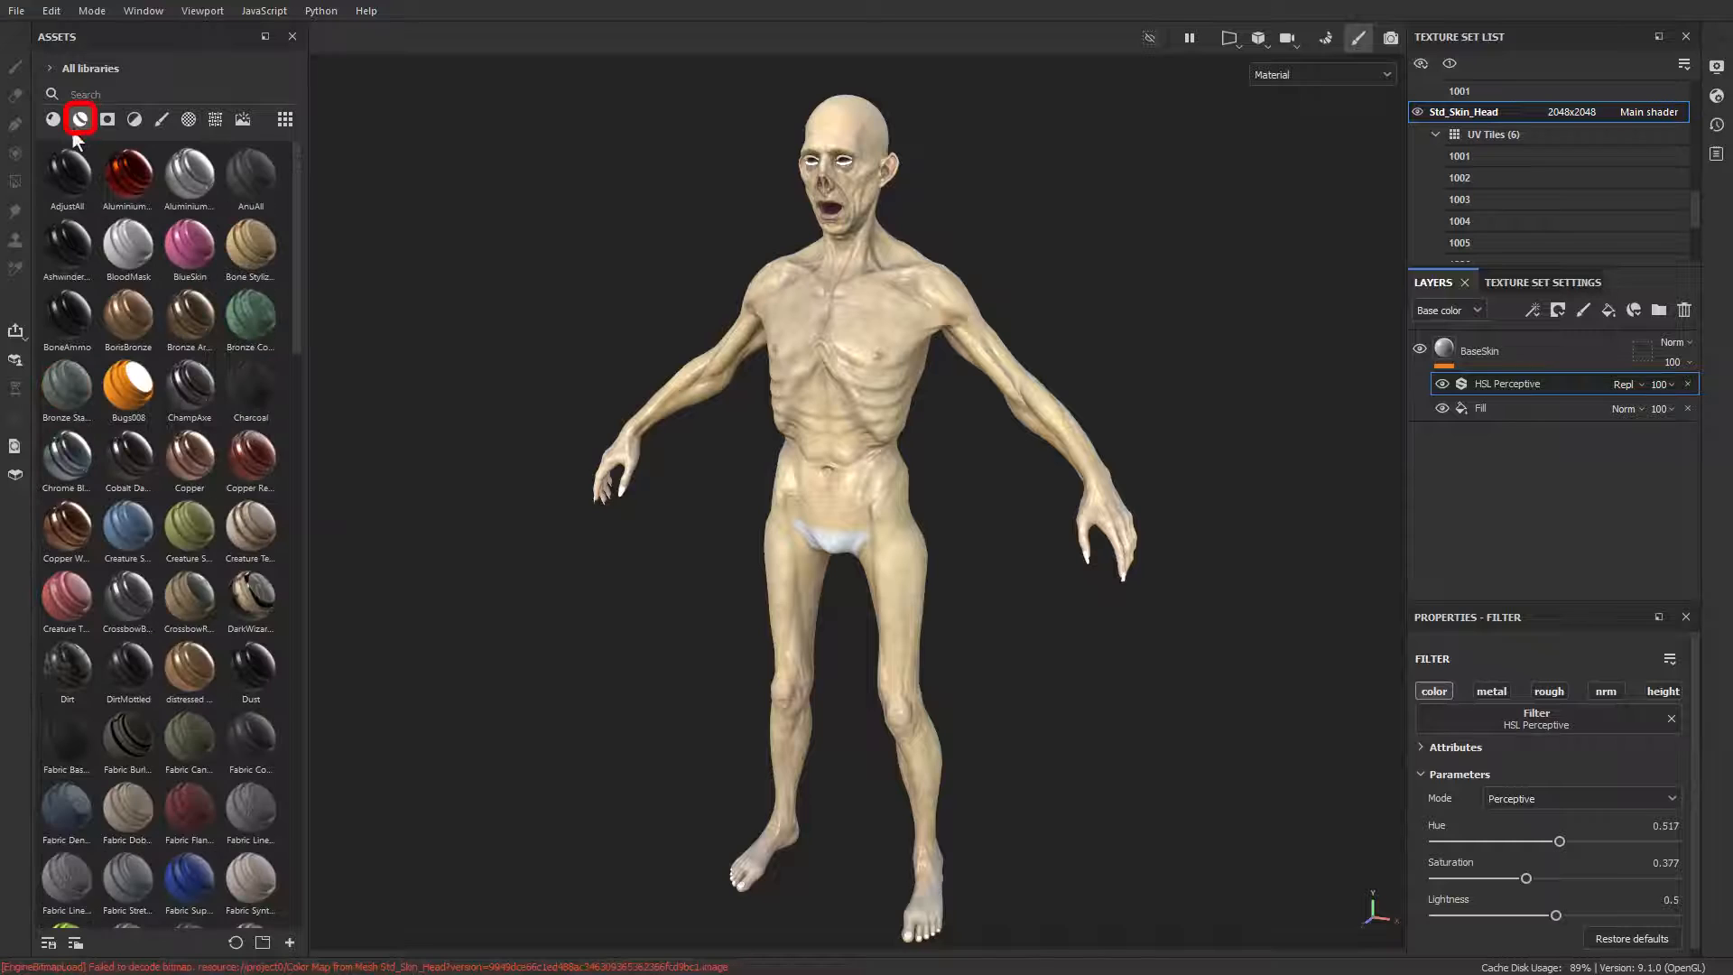
click(105, 94)
text(vampire)
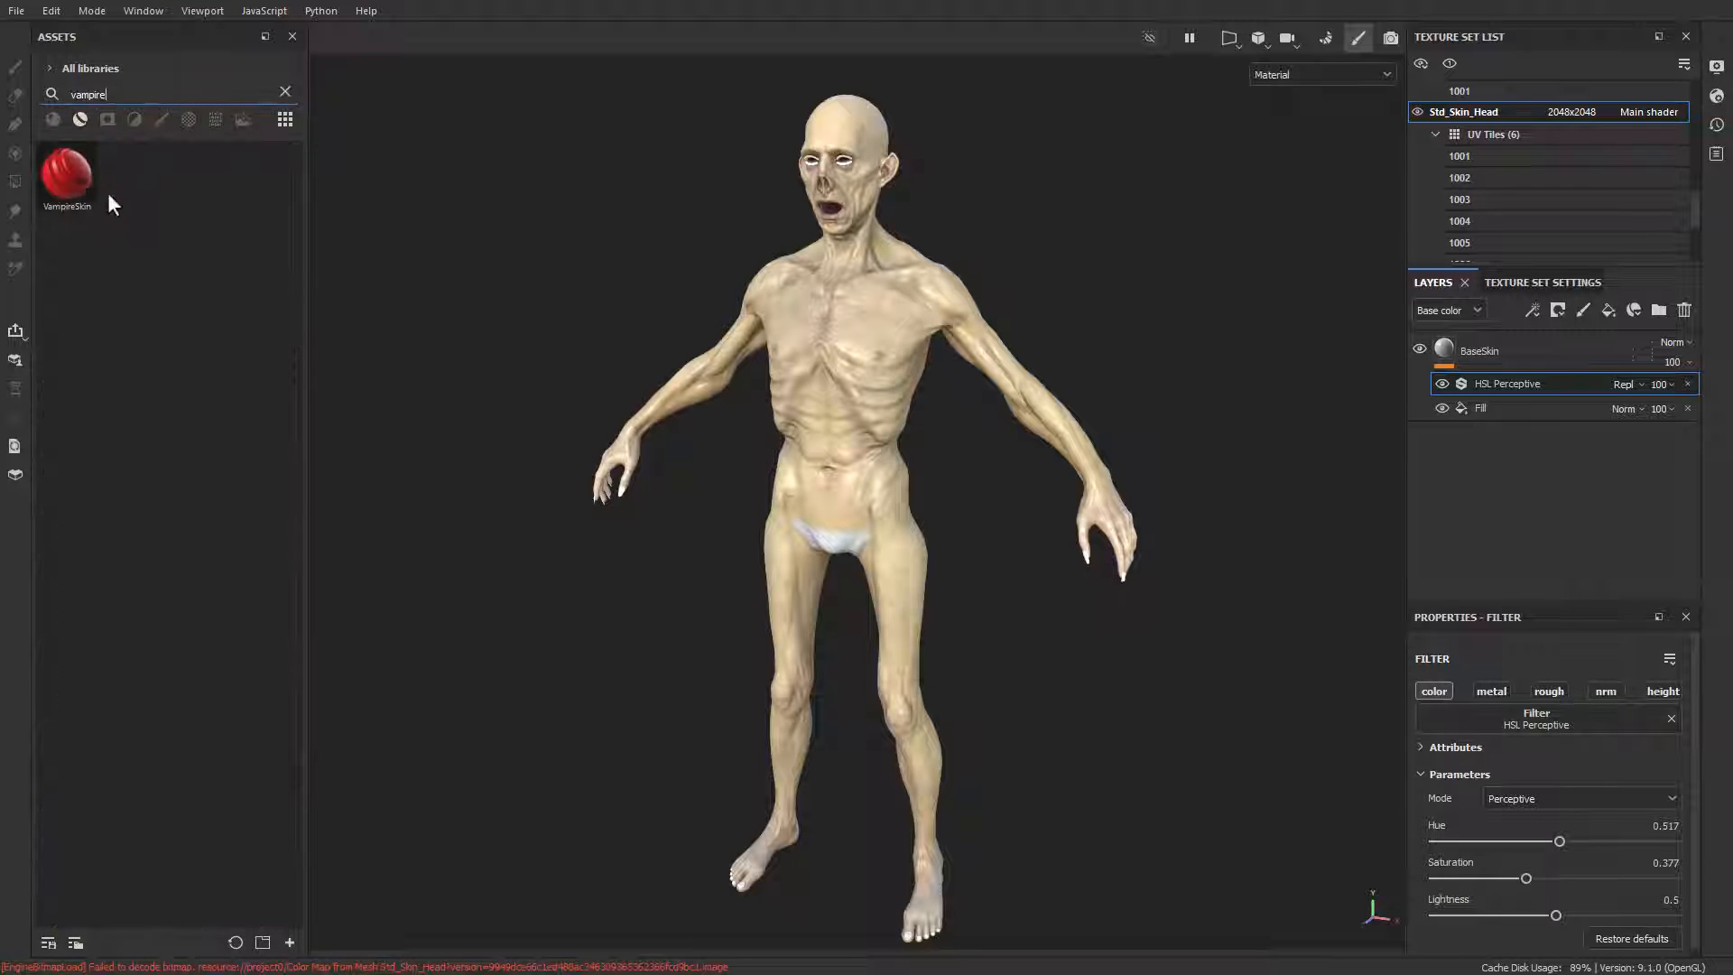
Step: Add the VampireSkin smart material to the layer stack of Std_Skin_Head and view it on the body
mouse_move(74, 186)
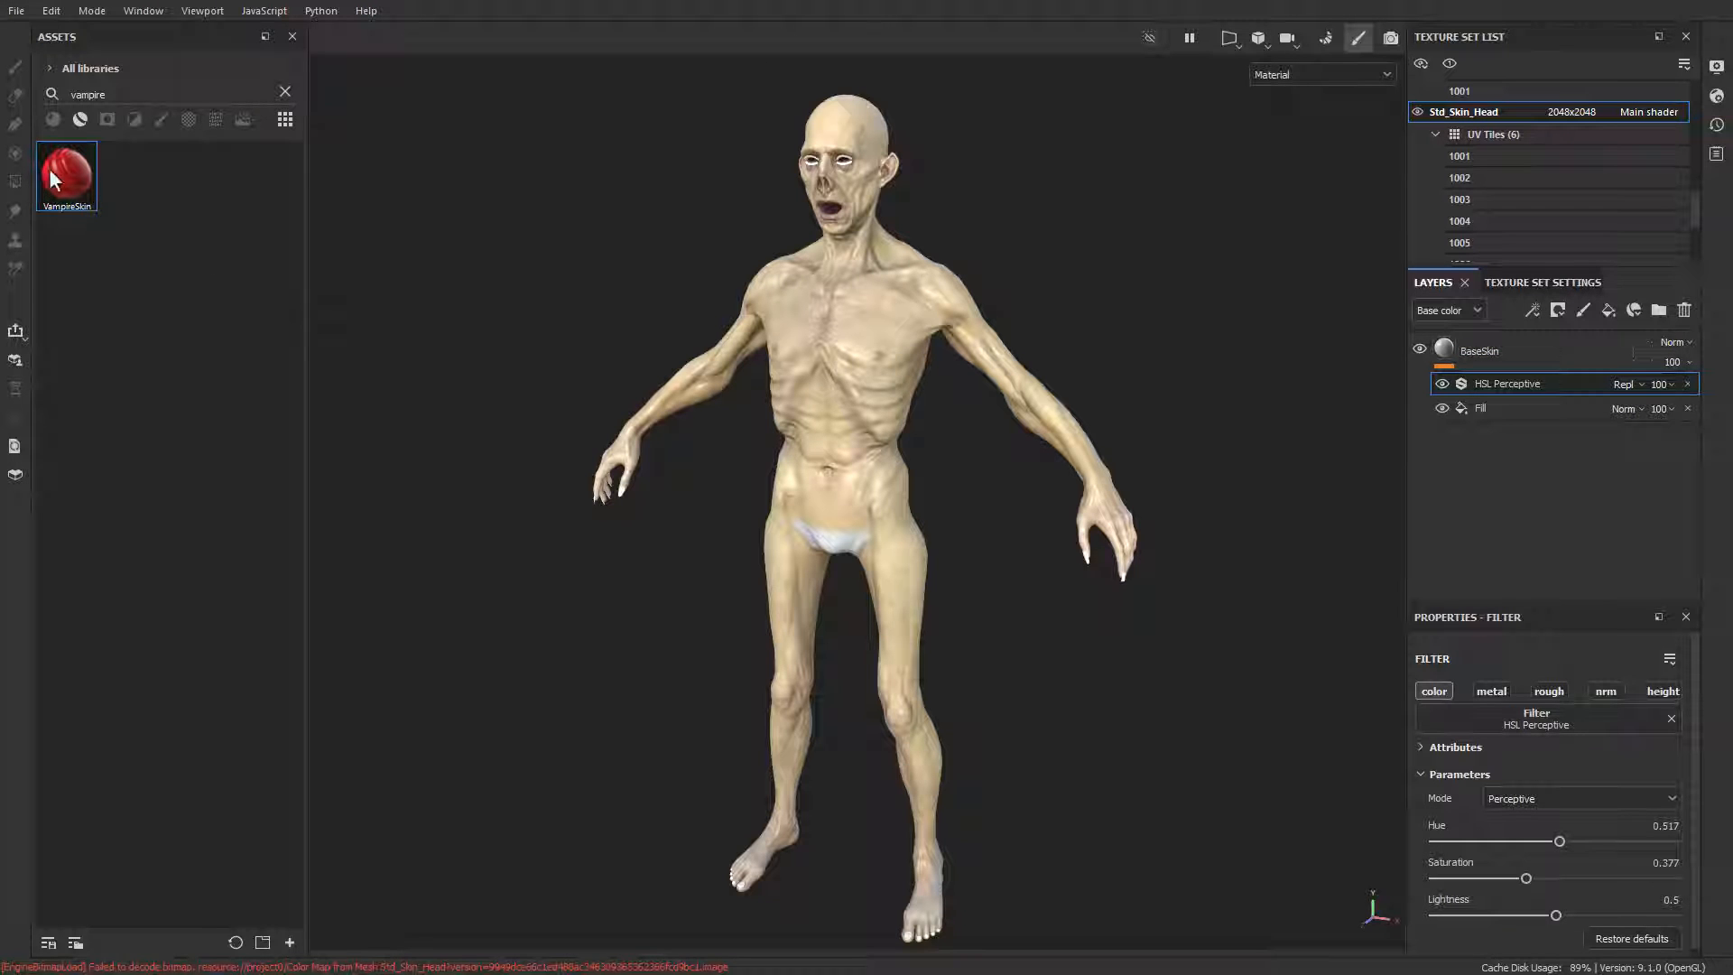
mouse_move(52, 179)
mouse_down()
mouse_move(331, 377)
mouse_move(1492, 339)
mouse_move(1498, 426)
mouse_up()
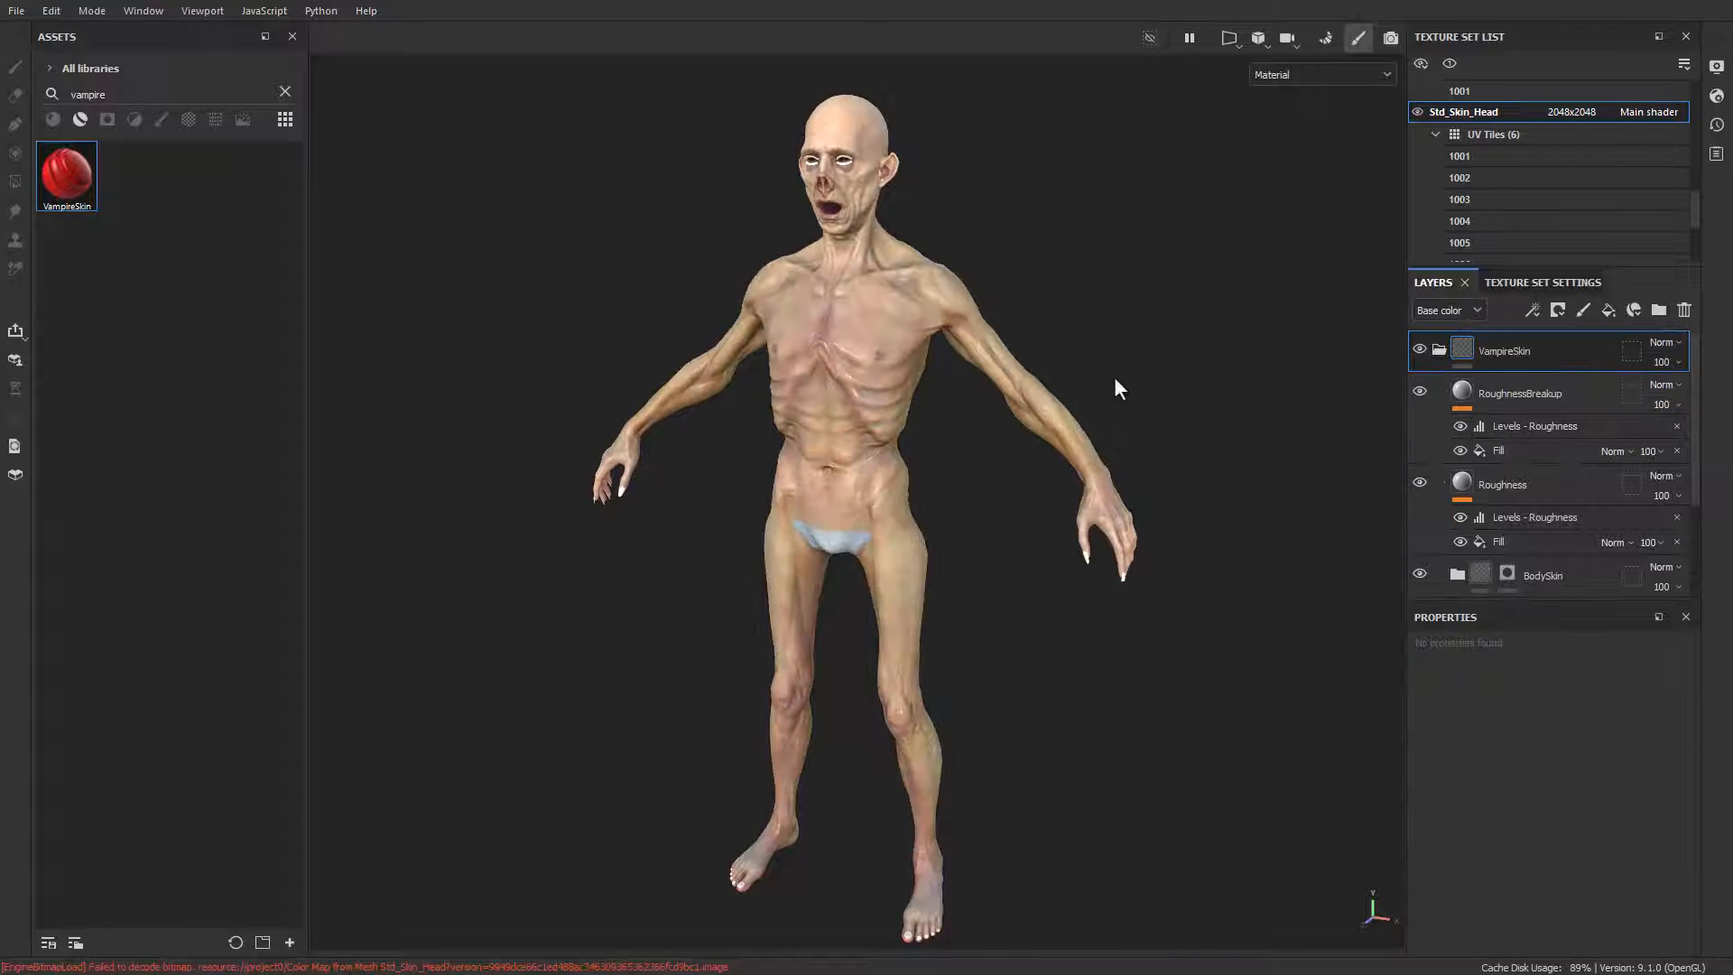
mouse_move(1115, 380)
alt+mouse_down()
mouse_move(1139, 377)
mouse_move(1084, 368)
alt+mouse_up()
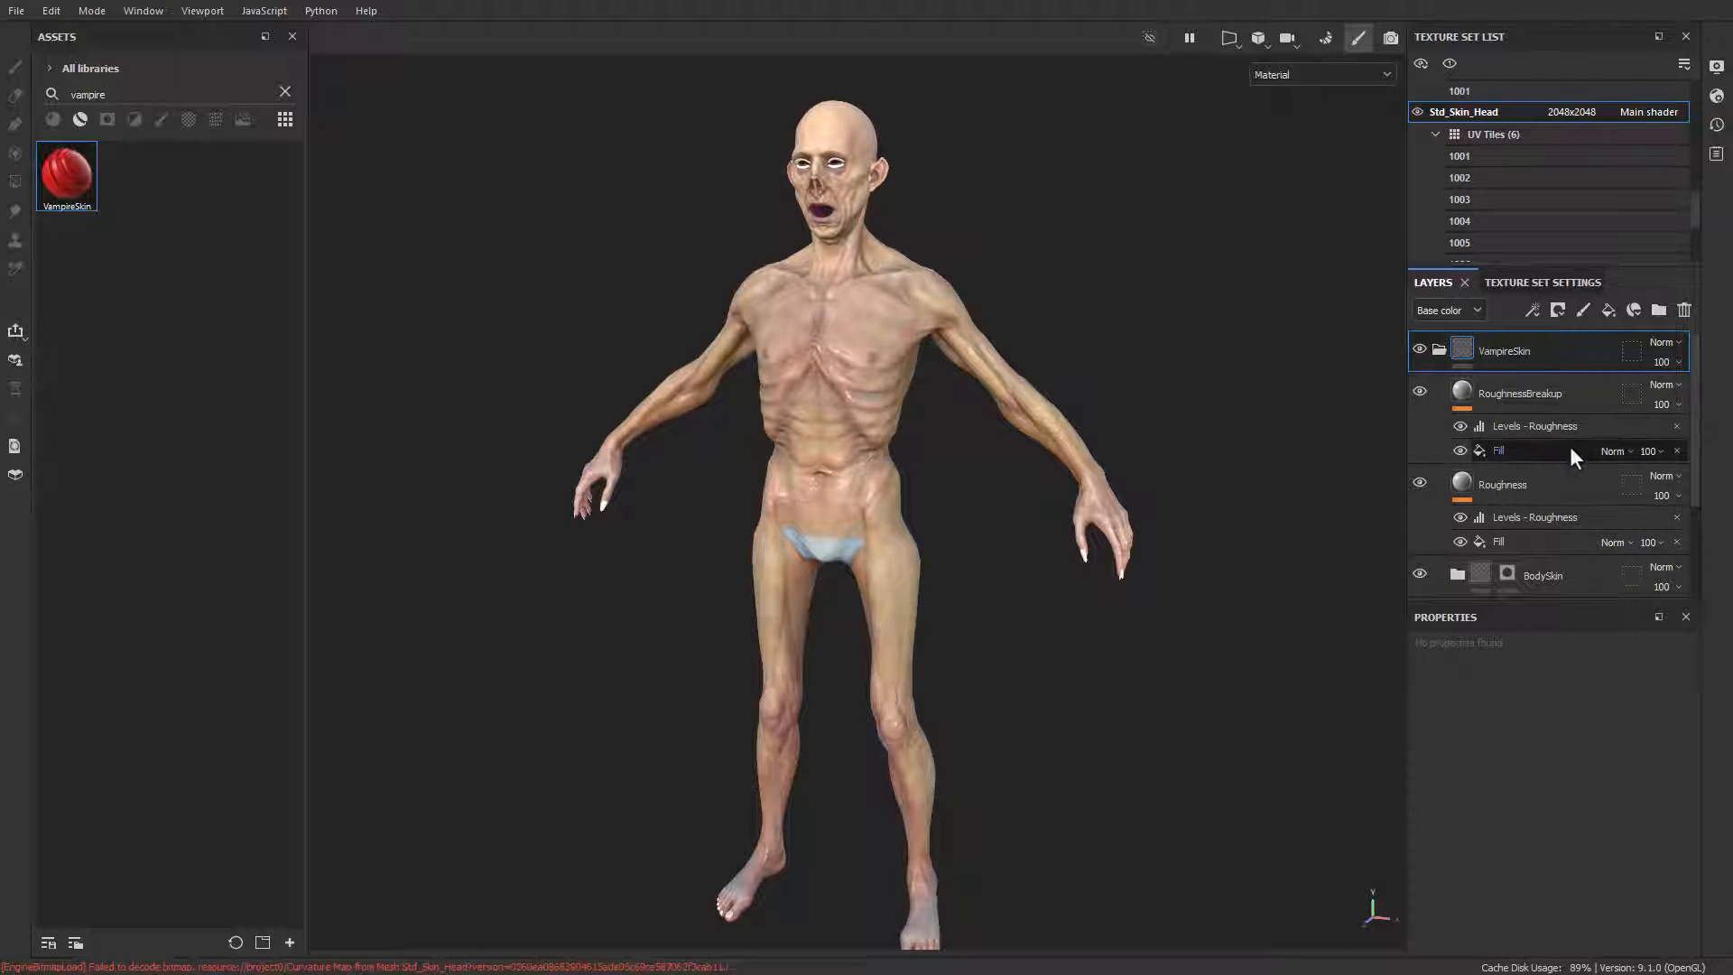
Step: Delete the original BaseSkin layer with the HSL Perceptive filter from below the VampireSkin folder and inspect the body
scroll(1569, 446, down, 3)
click(1540, 529)
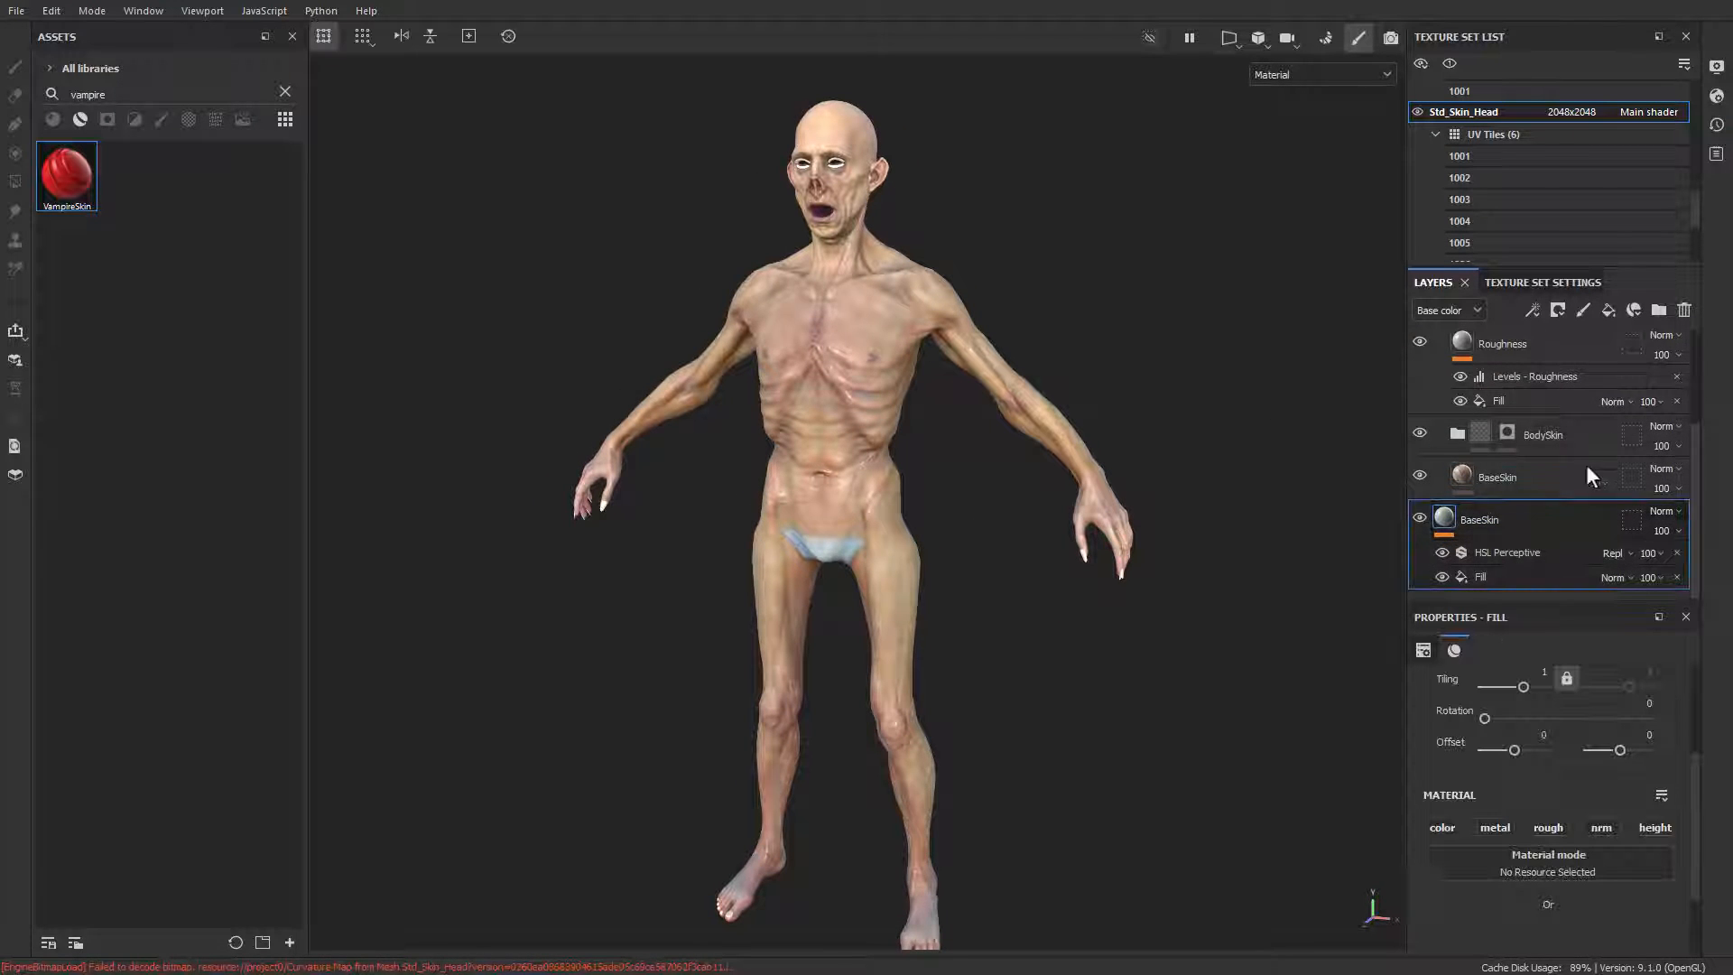
click(1683, 311)
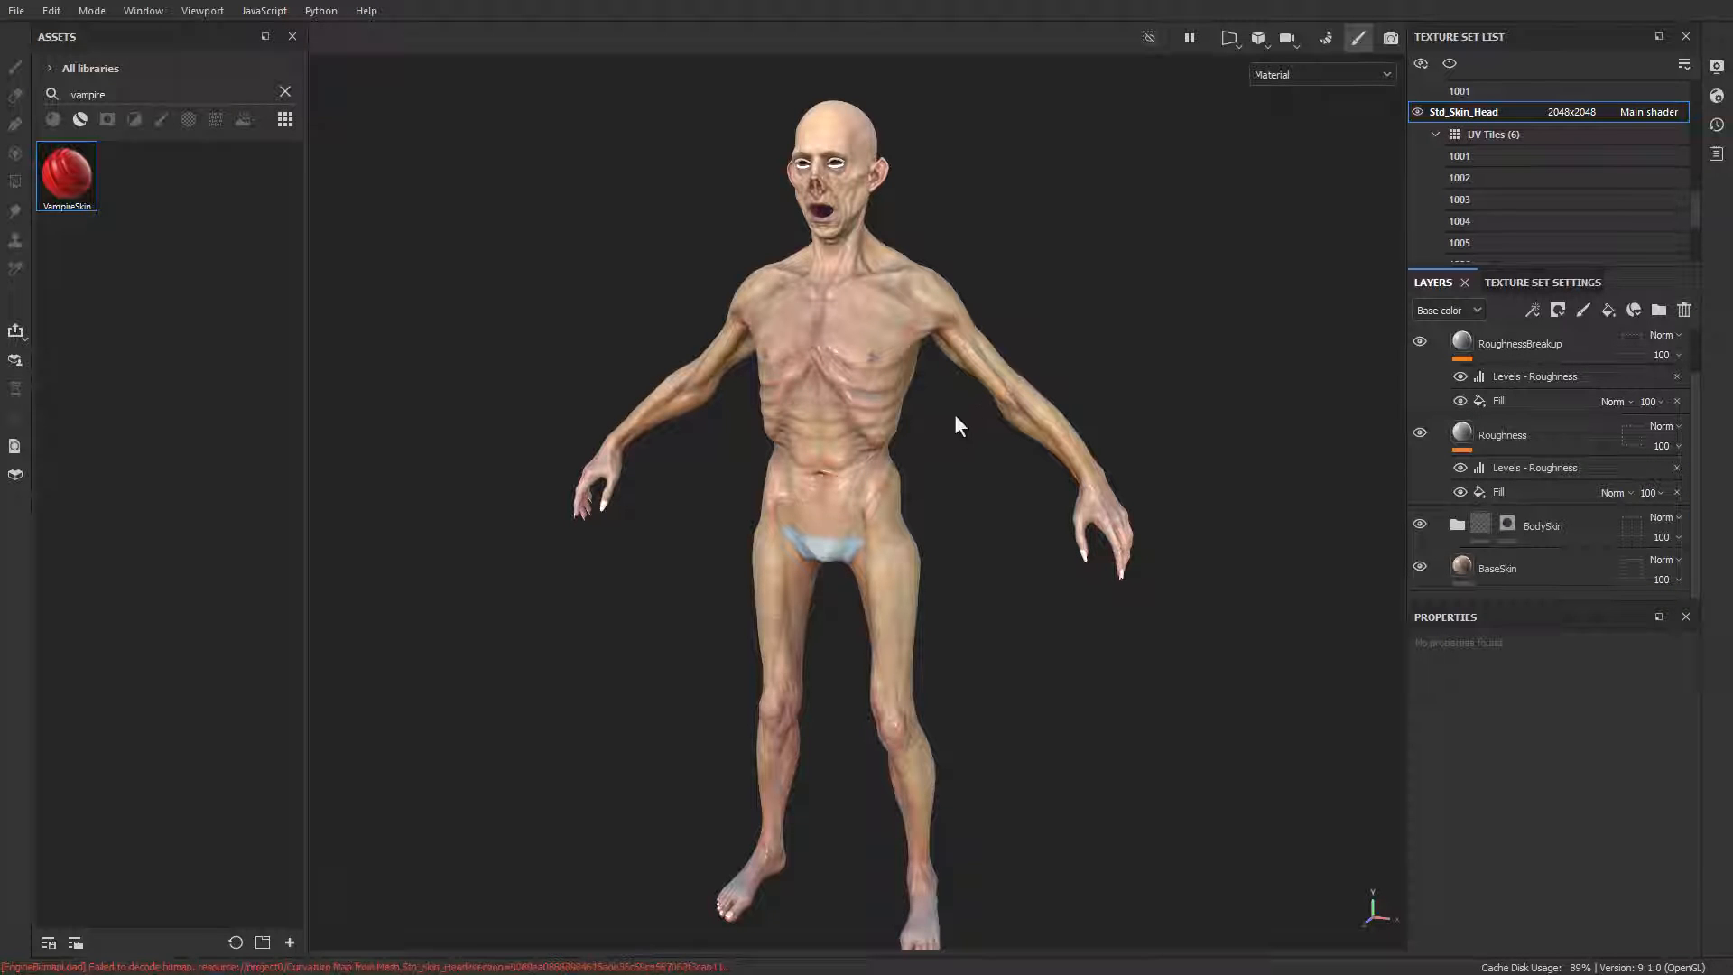
alt+middle_drag(949, 390, 934, 385)
alt+right_drag(921, 378, 945, 396)
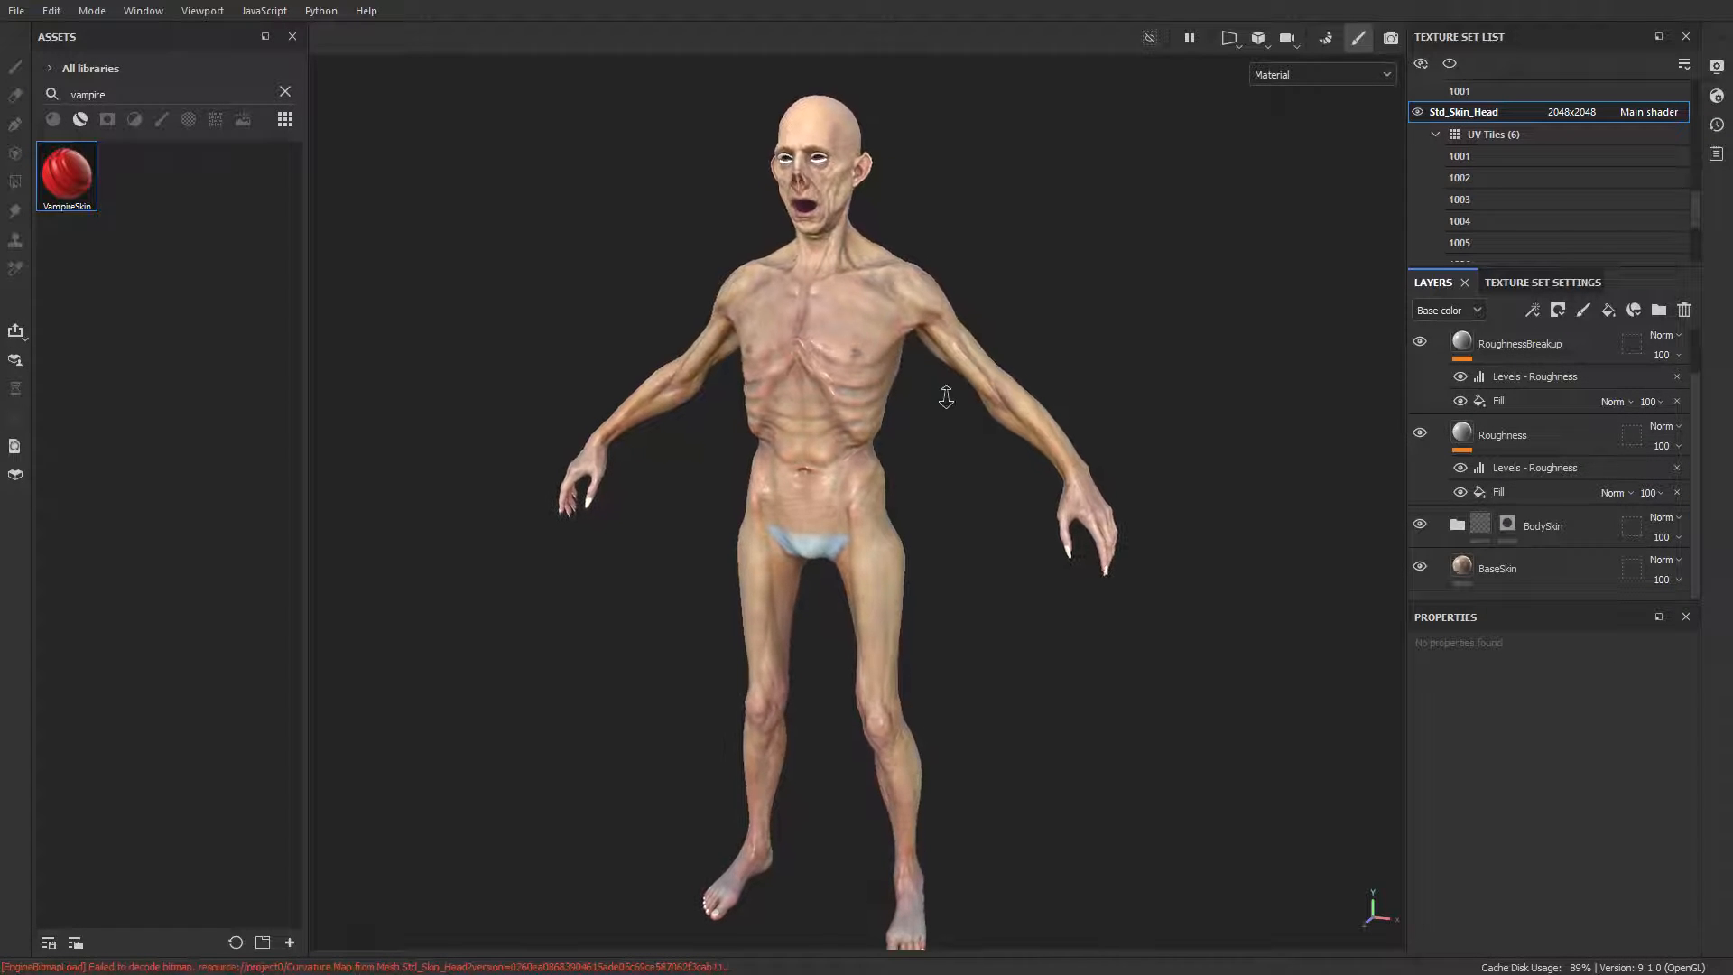
scroll(1501, 455, up, 2)
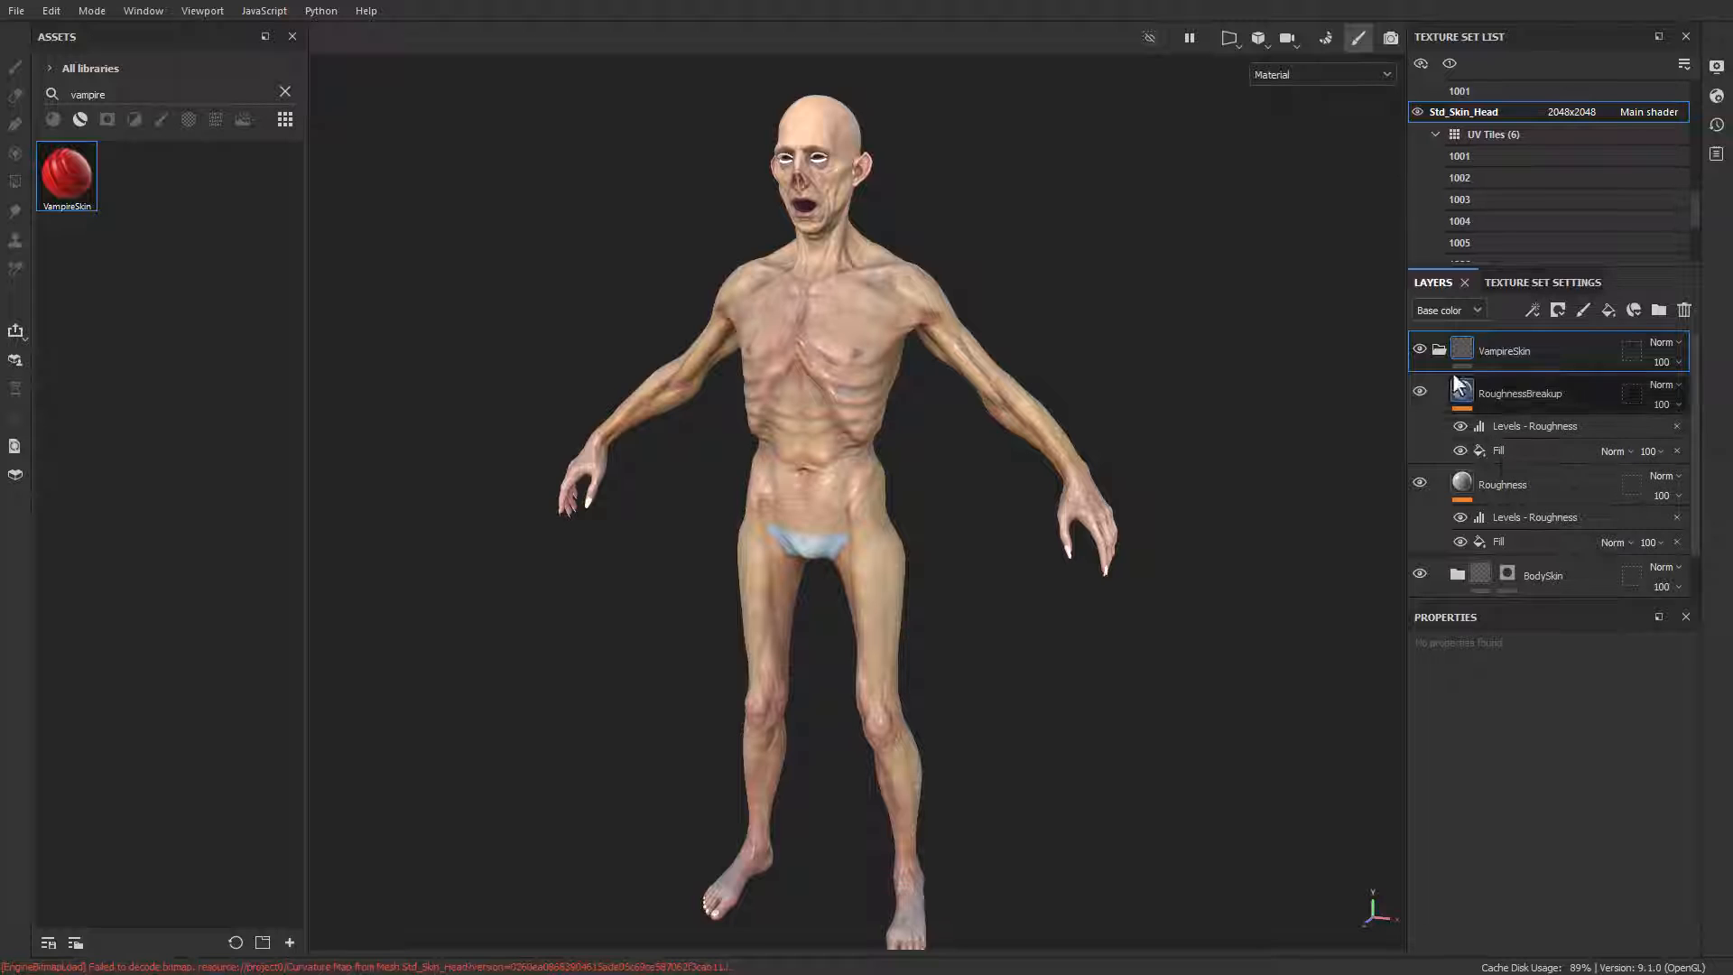
click(1515, 351)
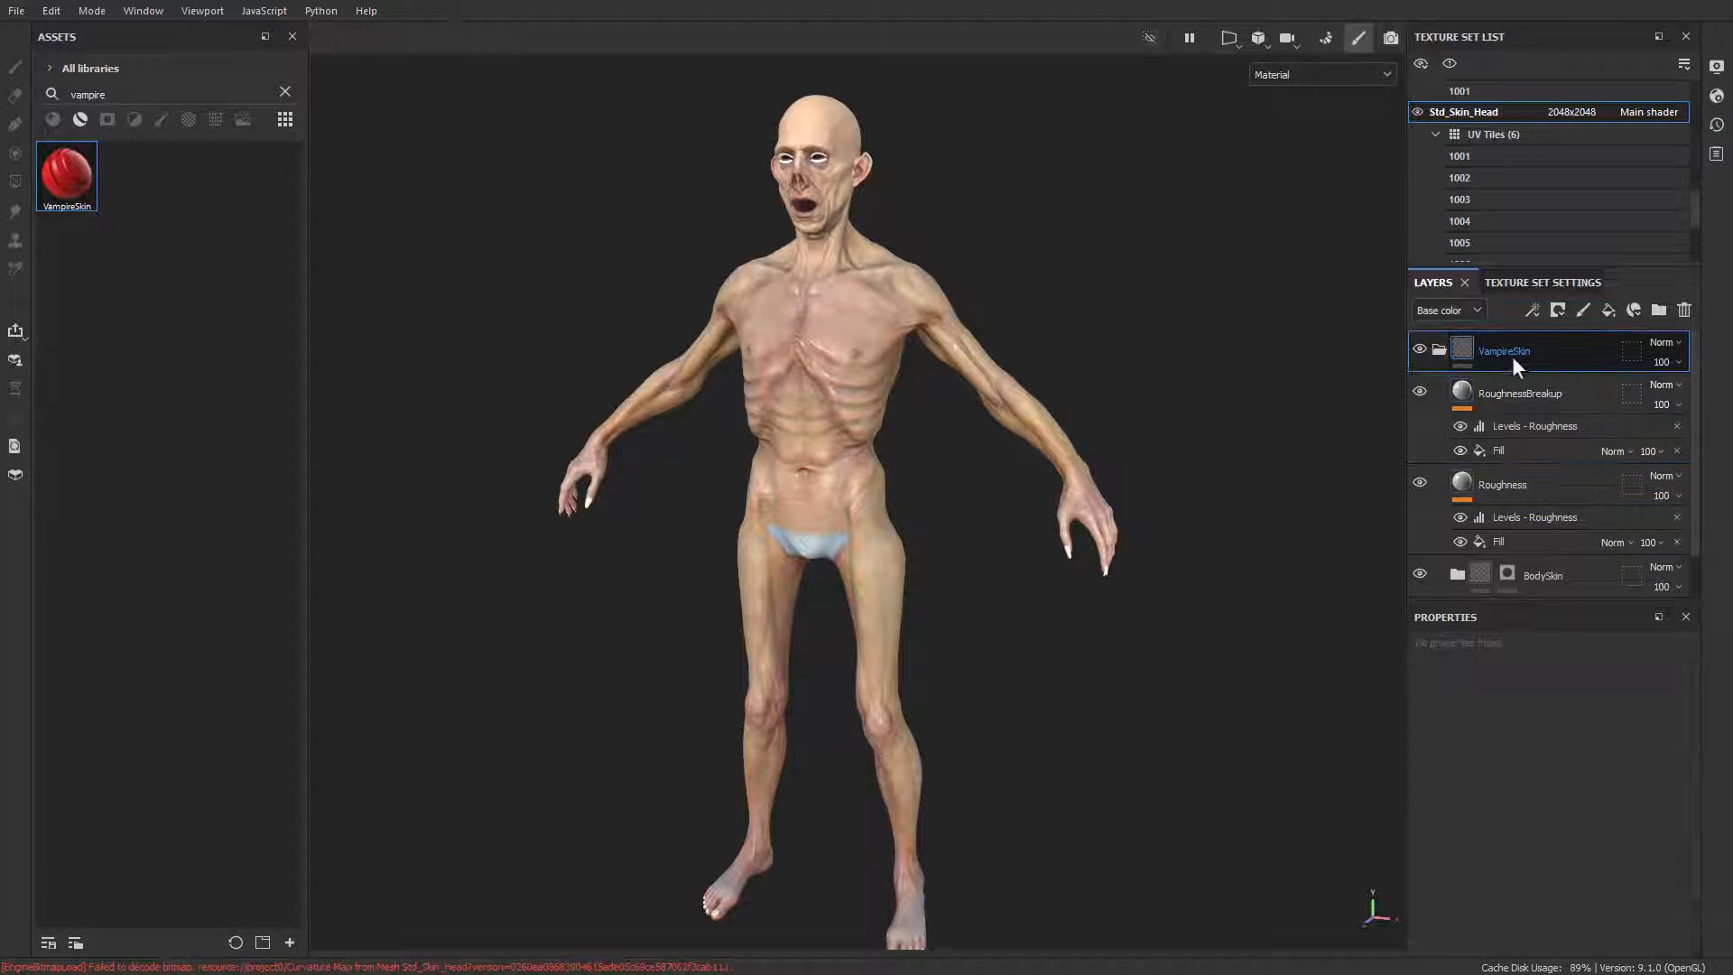
right_click(1505, 351)
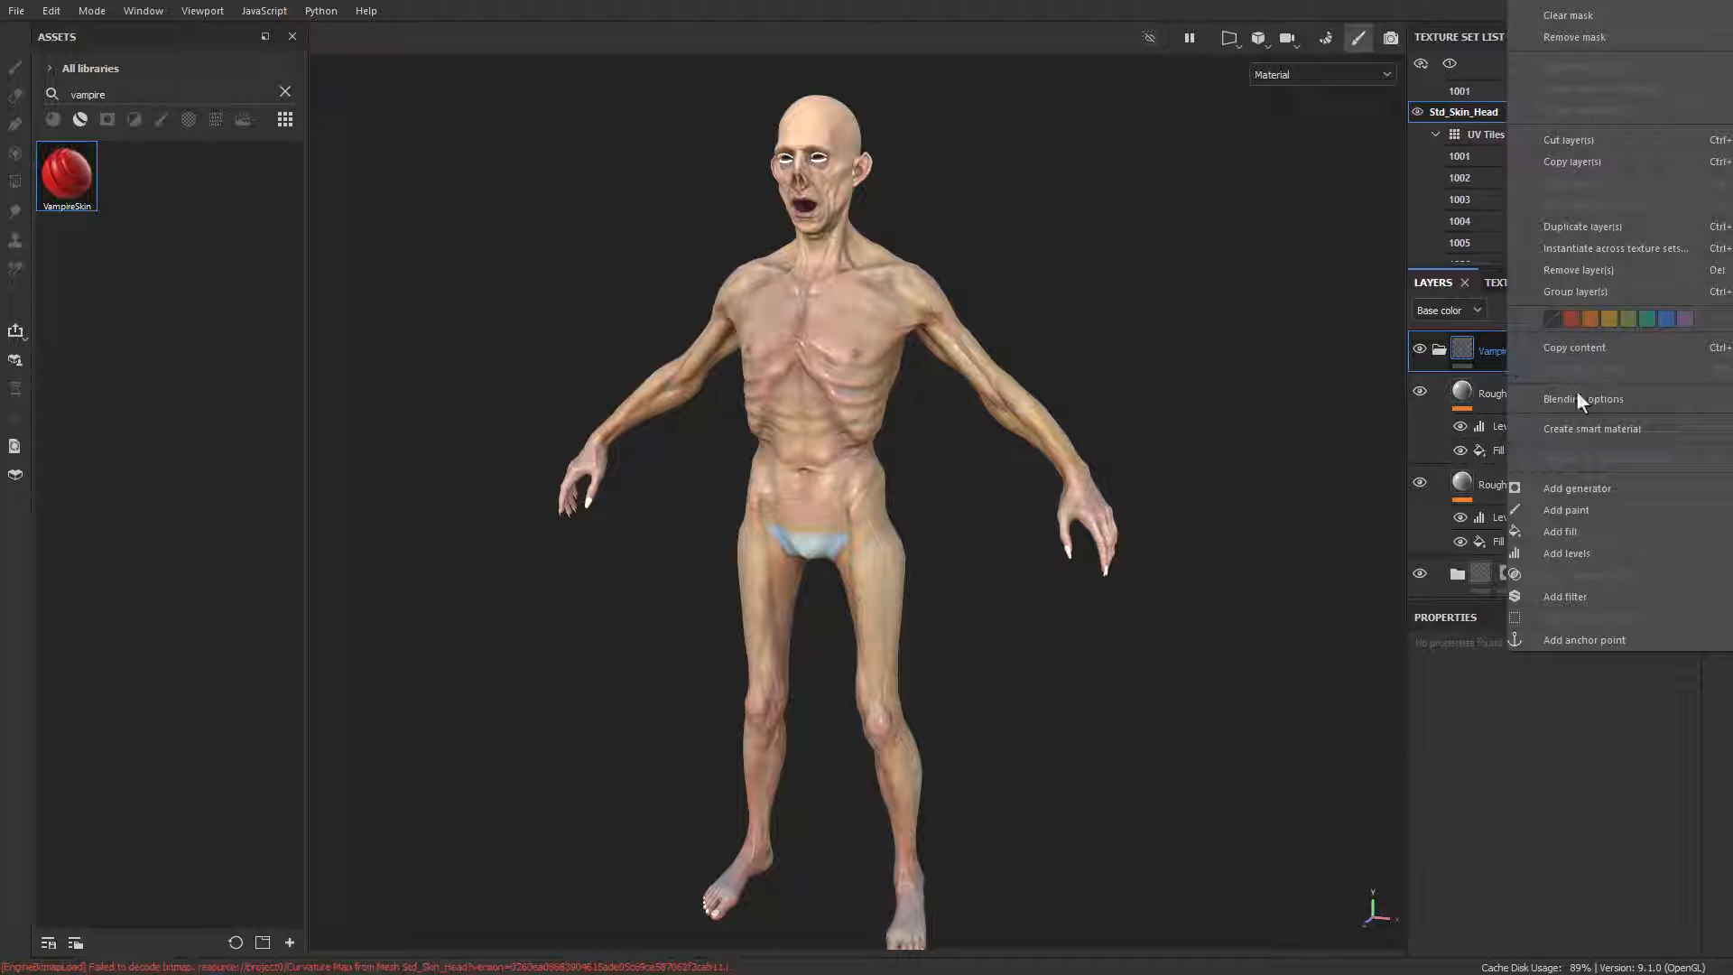
click(1432, 388)
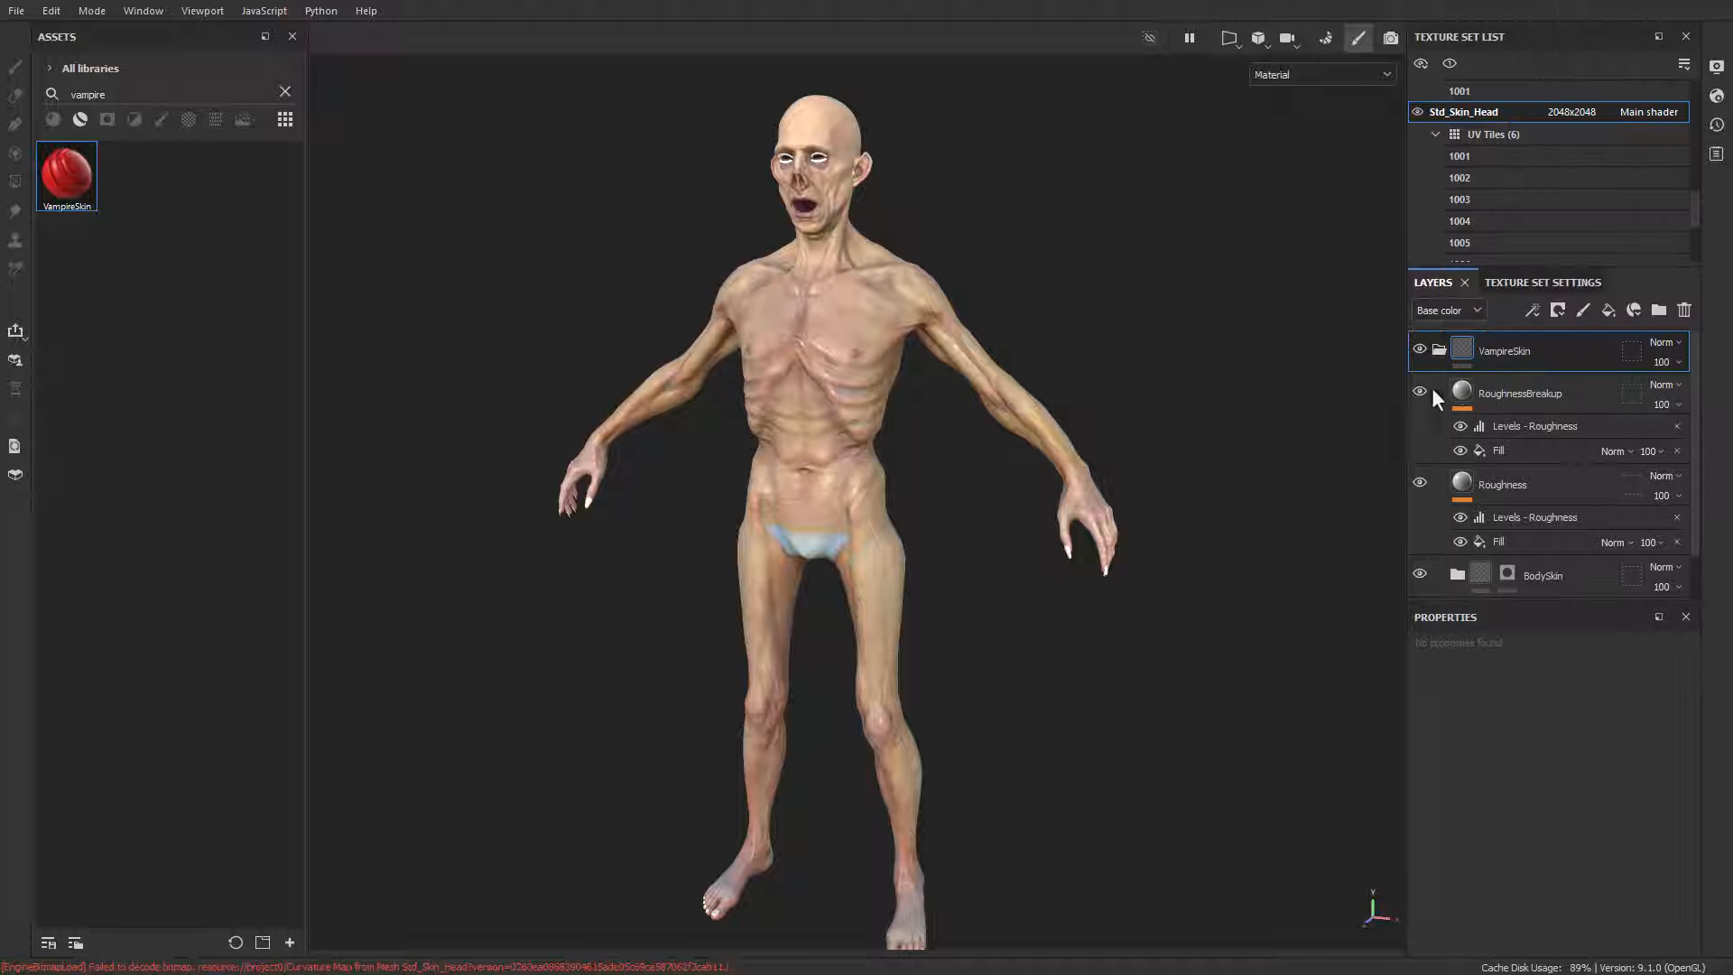
Step: Move the RoughnessBreakup, Roughness, BodySkin and BaseSkin layers together out of the VampireSkin folder to the head of the stack
click(1531, 386)
scroll(1531, 419, down, 1)
shift+click(1540, 565)
scroll(1540, 565, up, 1)
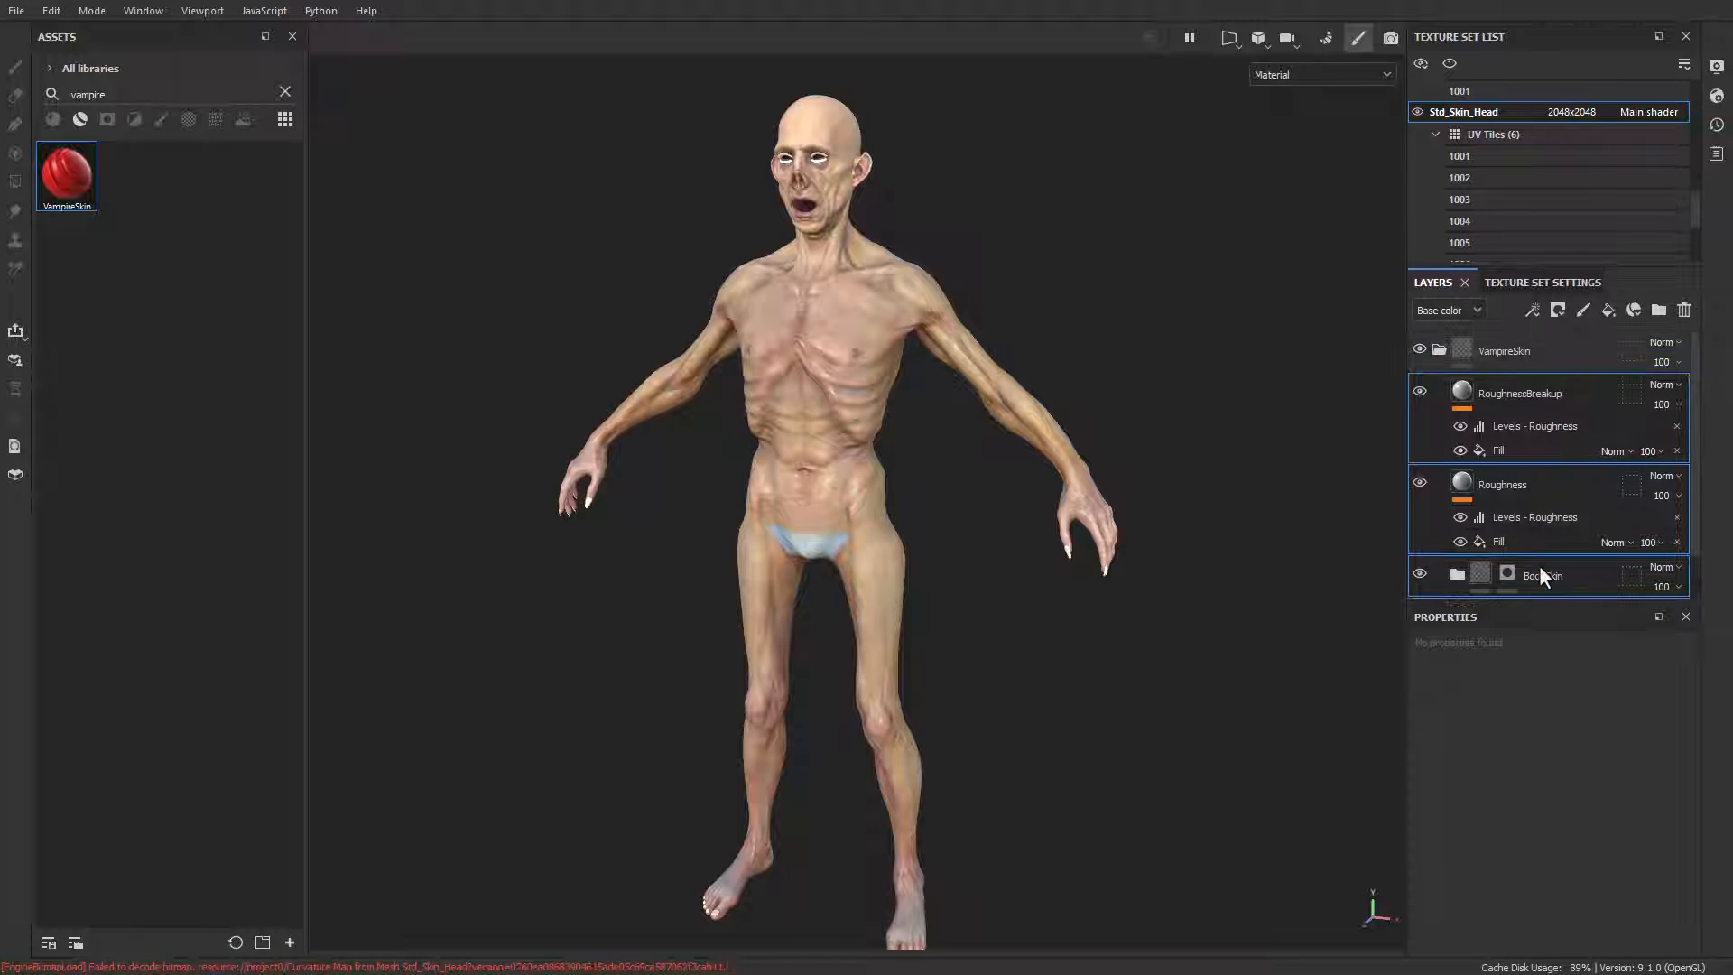
click(1514, 397)
scroll(1515, 407, down, 1)
shift+click(1526, 559)
scroll(1520, 541, up, 1)
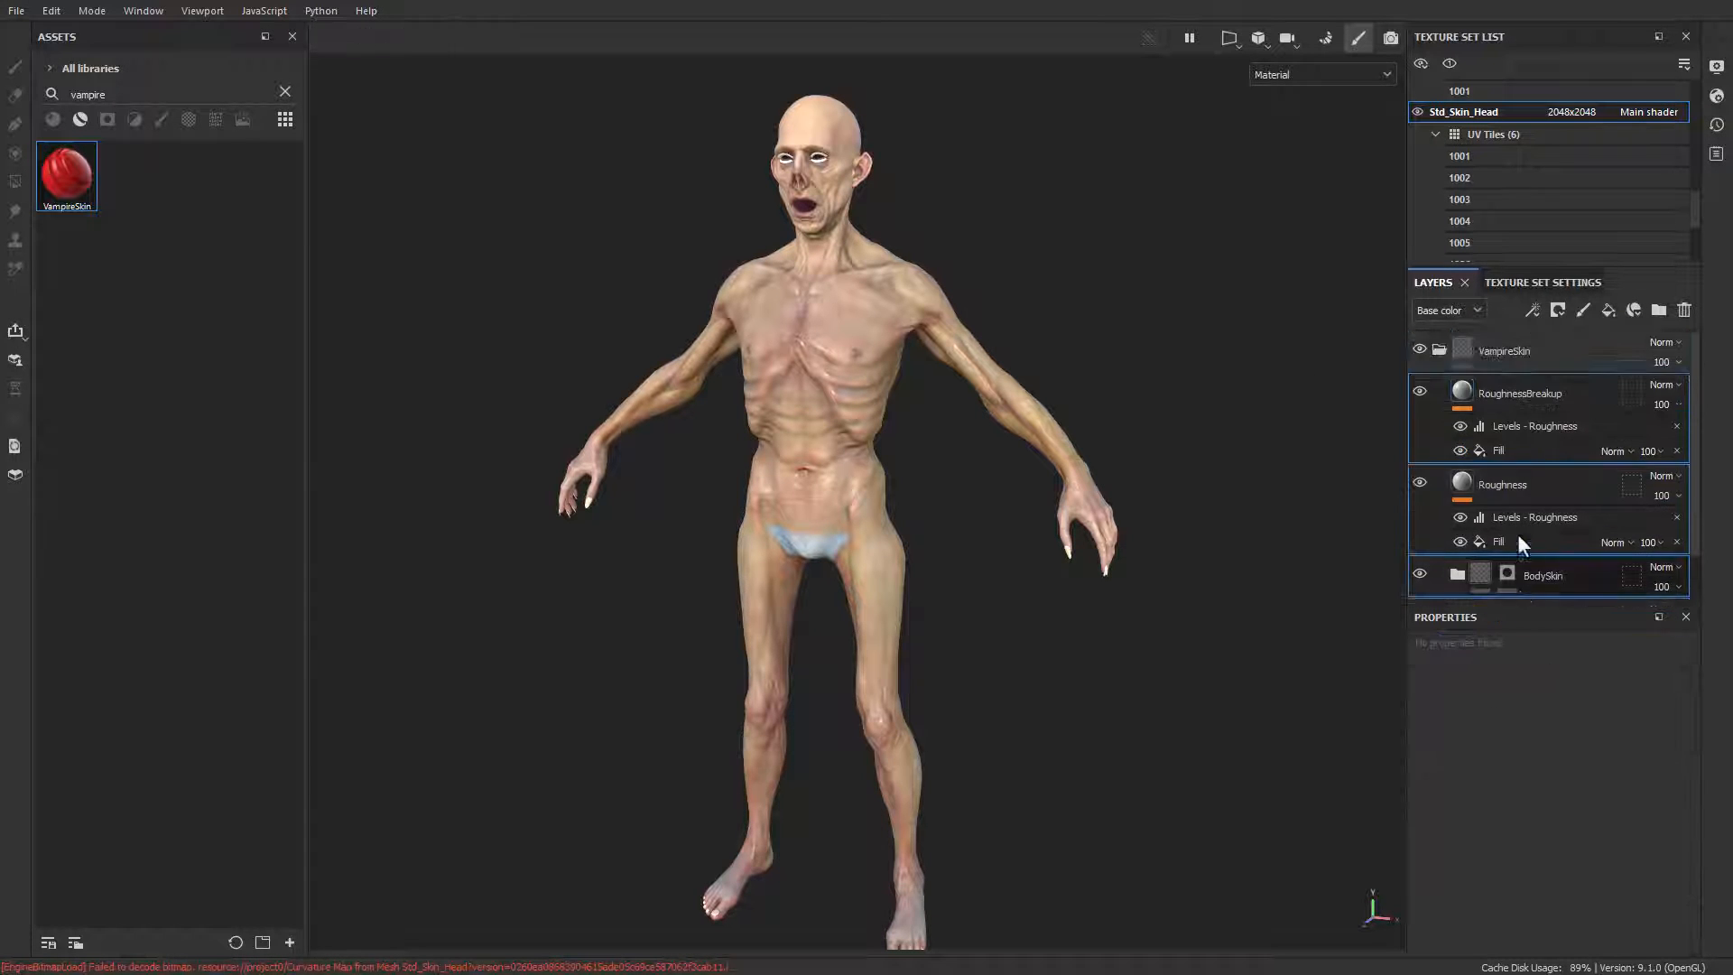
drag(1493, 384, 1501, 338)
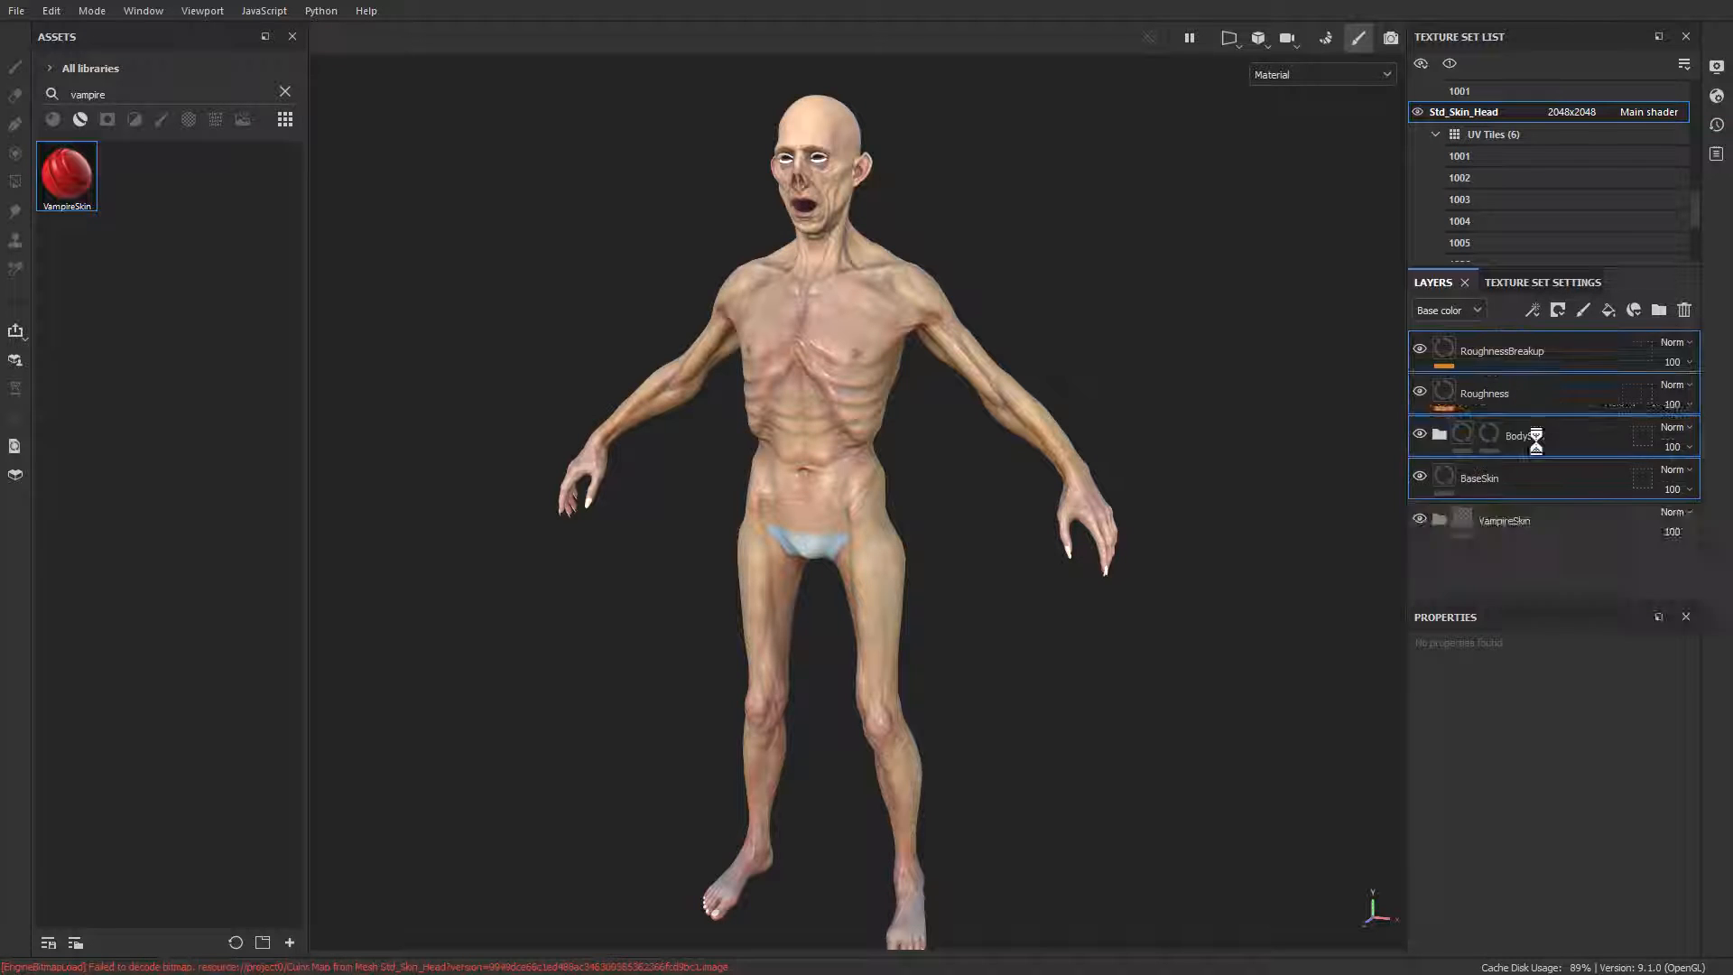
Step: Delete the emptied VampireSkin folder
click(1530, 575)
click(1683, 312)
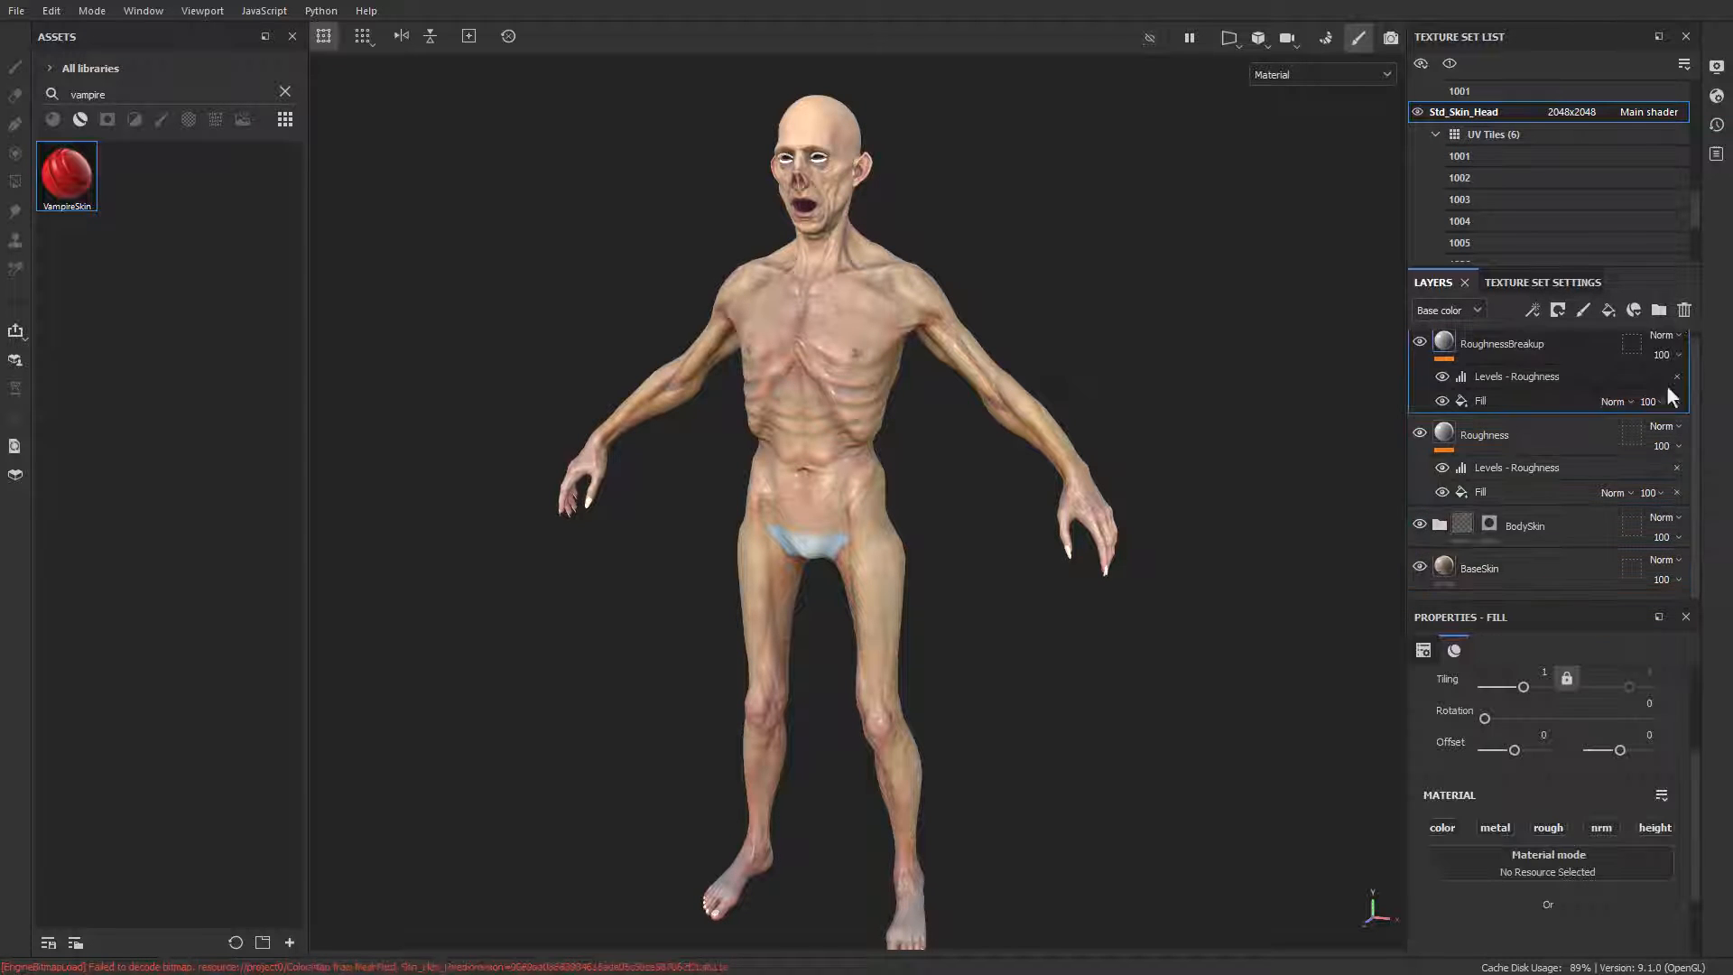
drag(1694, 360, 1680, 318)
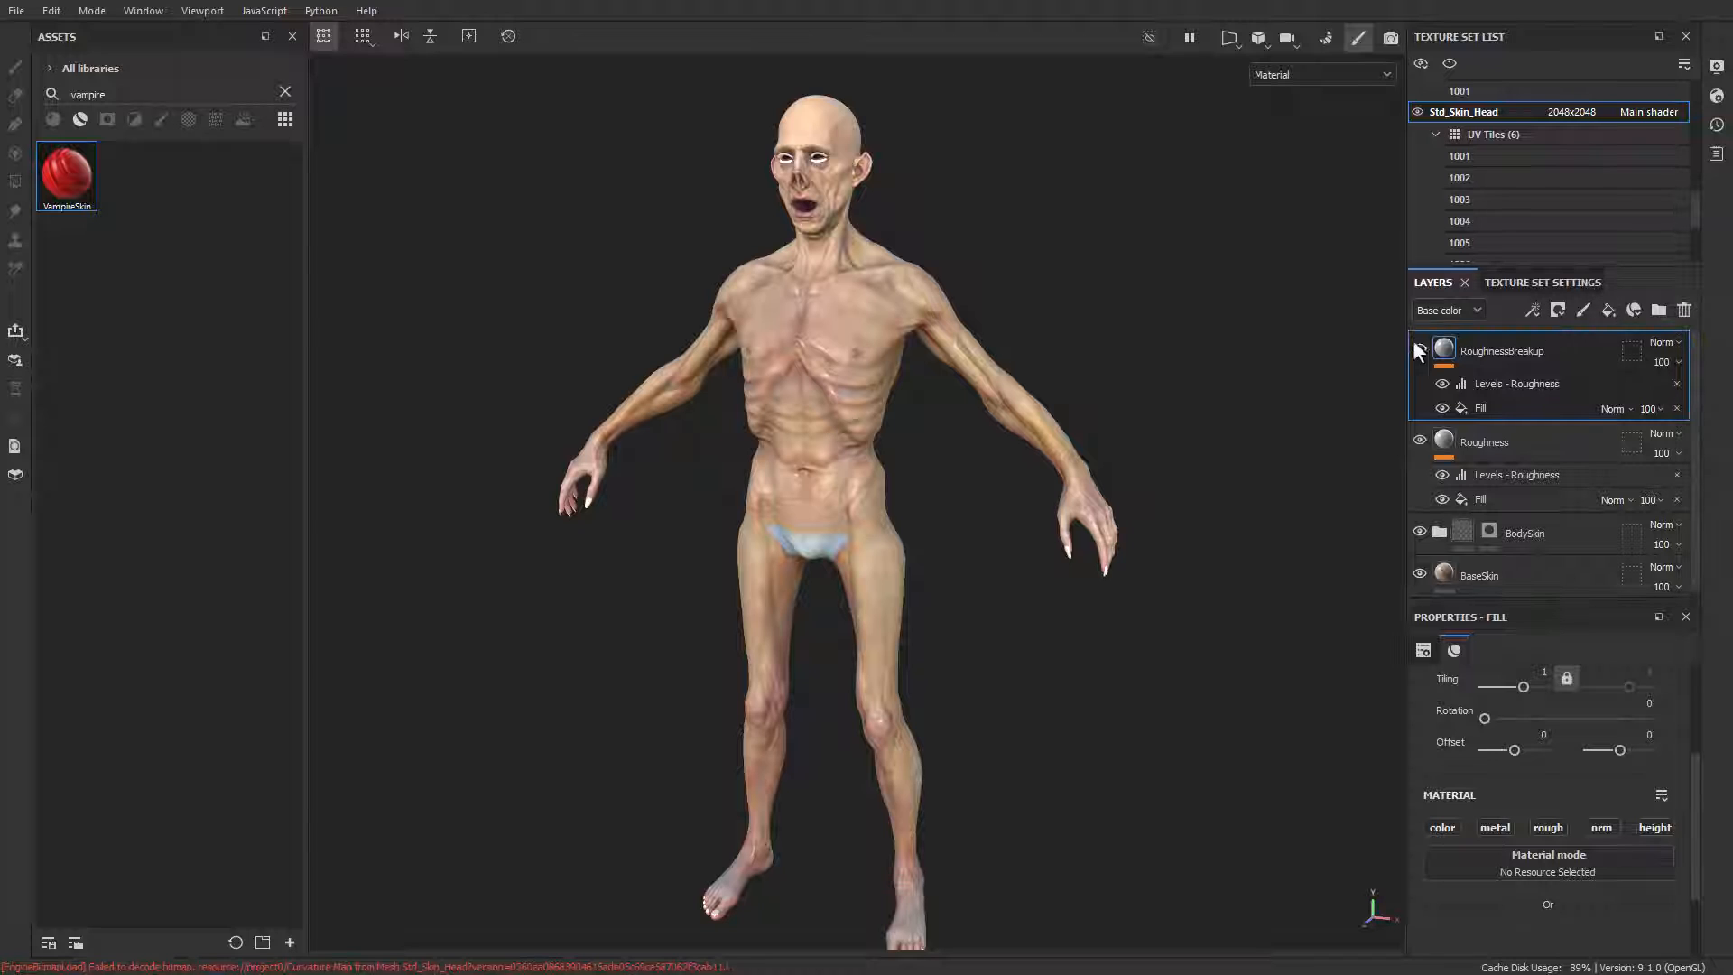
Step: Hide the RoughnessBreakup, Roughness and BodySkin layers and check BaseSkin's base color map and its effect on the body
drag(1420, 345, 1411, 583)
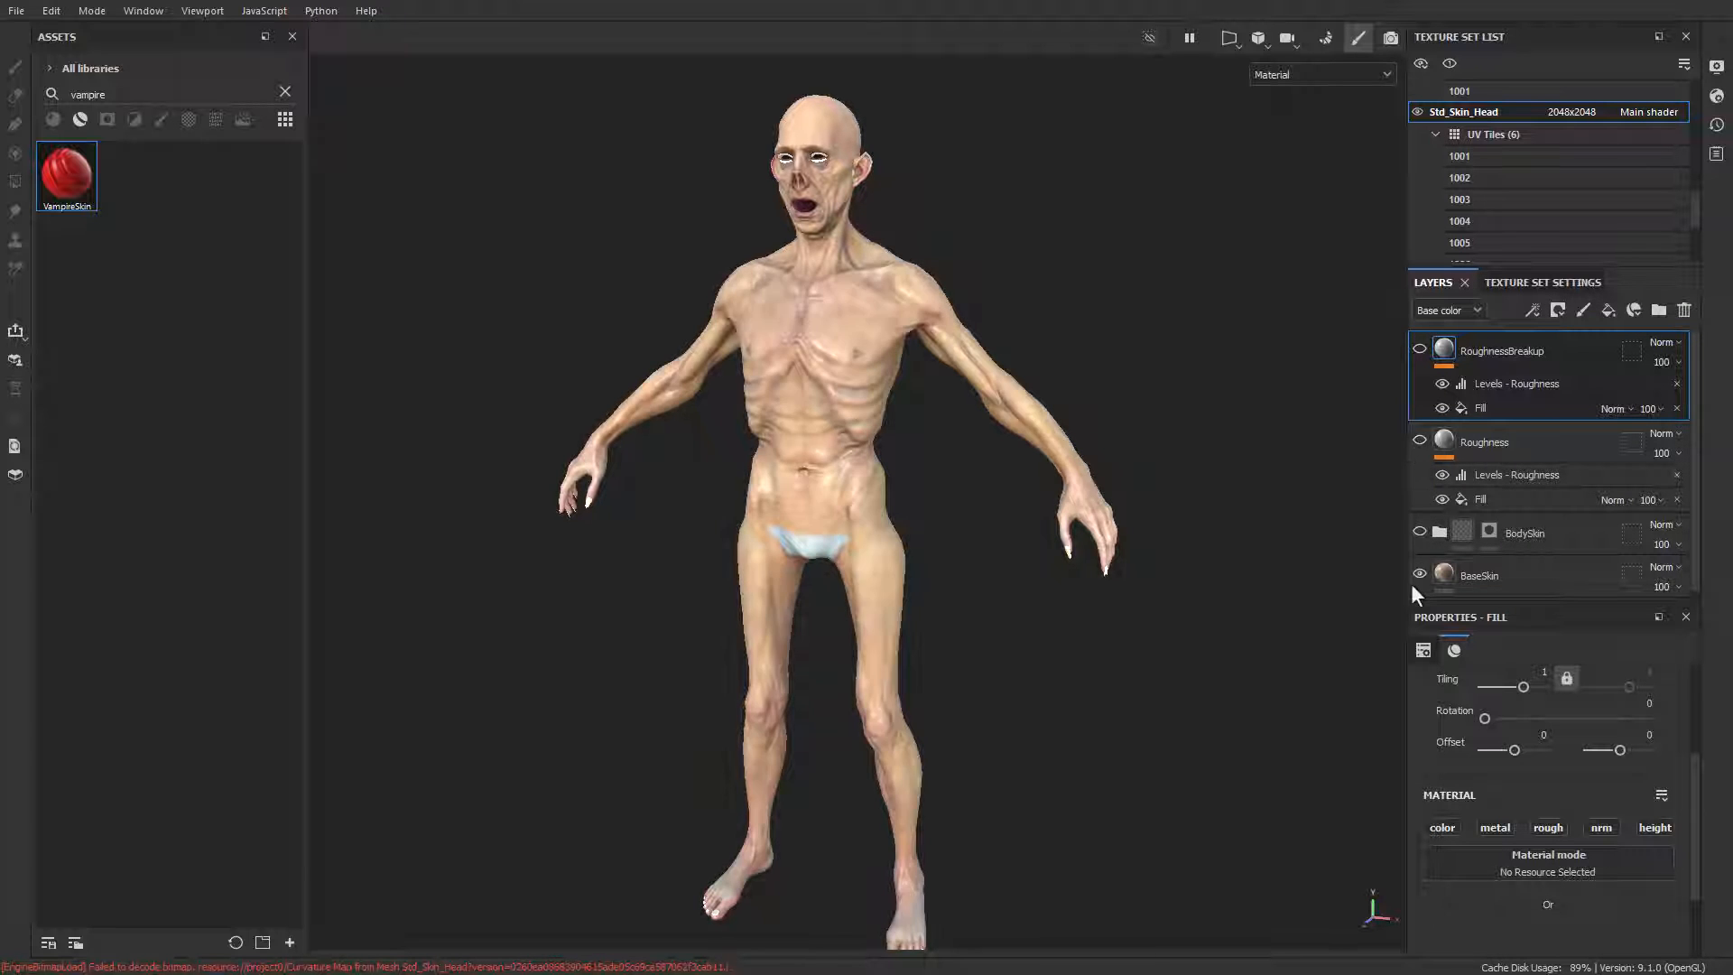
click(1471, 564)
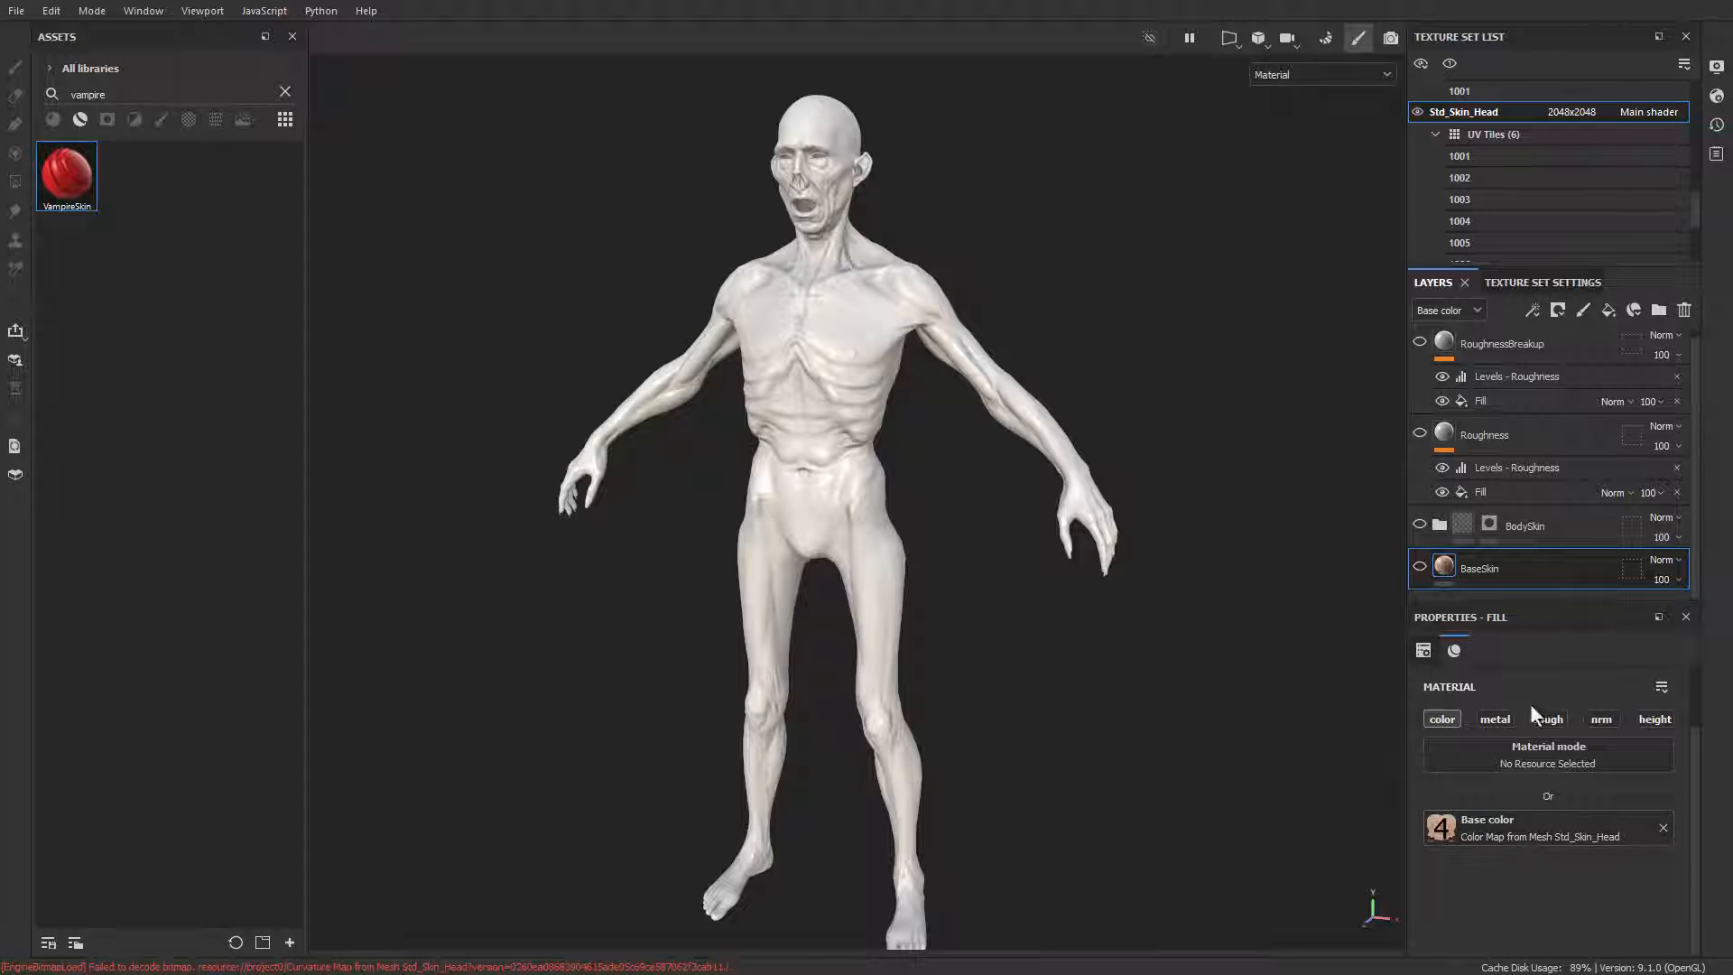
click(1420, 566)
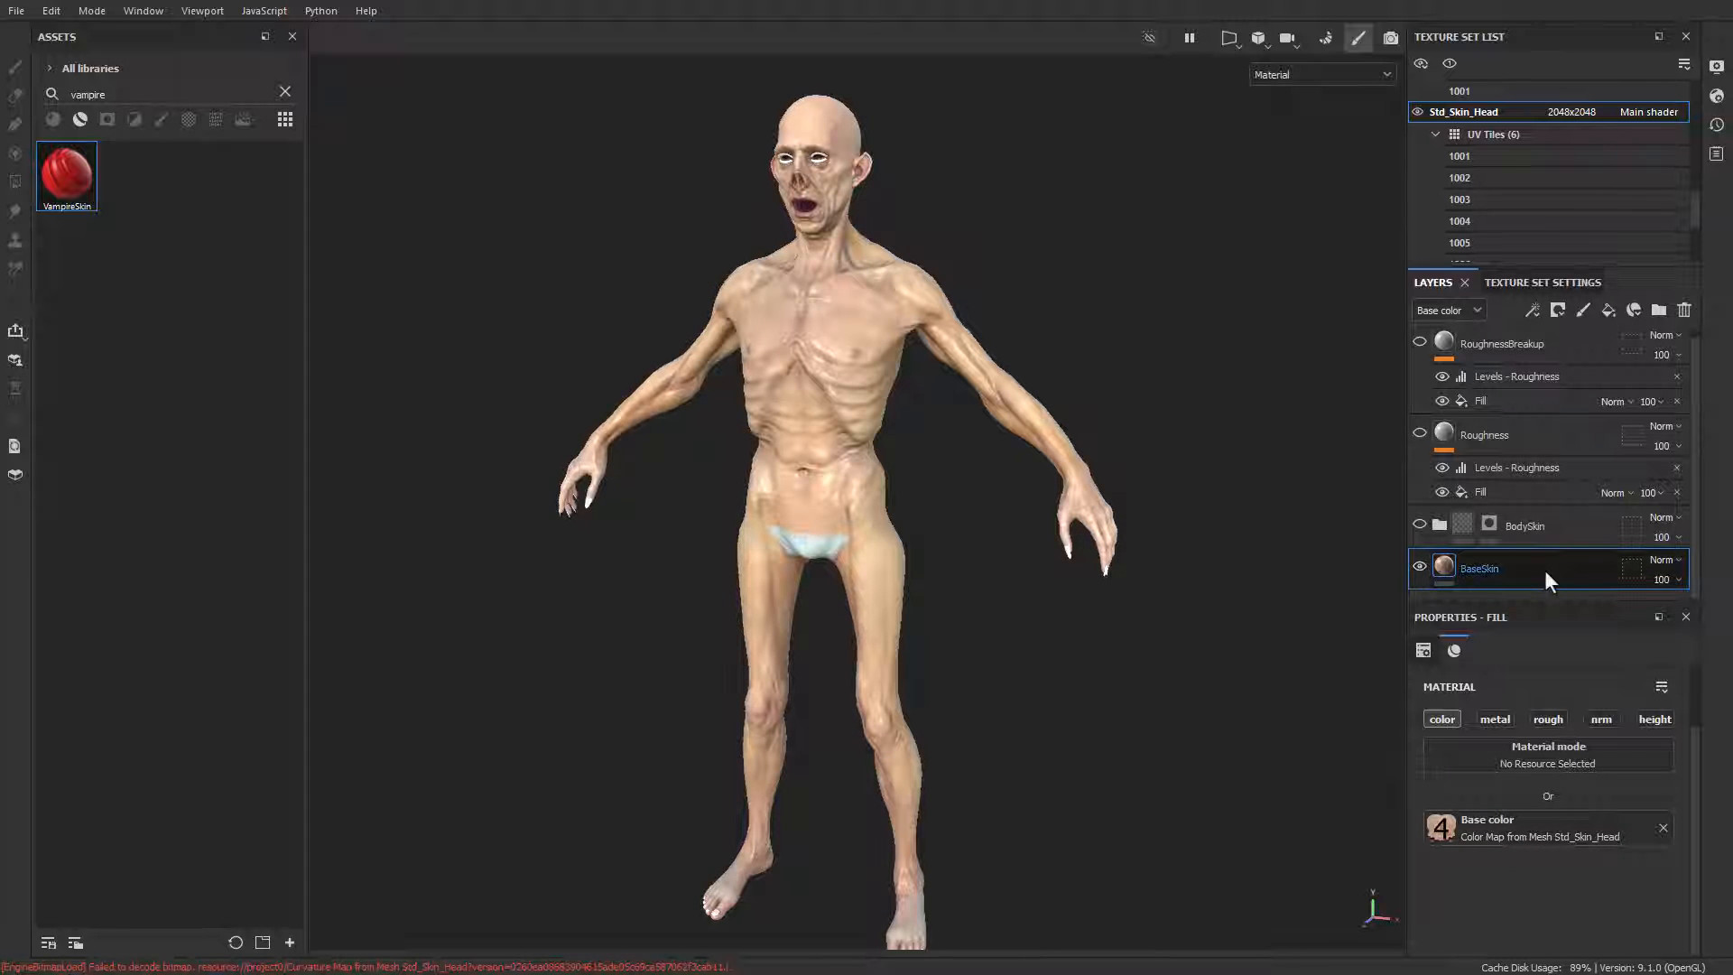
Step: Show the BodySkin folder again, expand it and hide its SkinPunch and CavityFill layers
click(1418, 524)
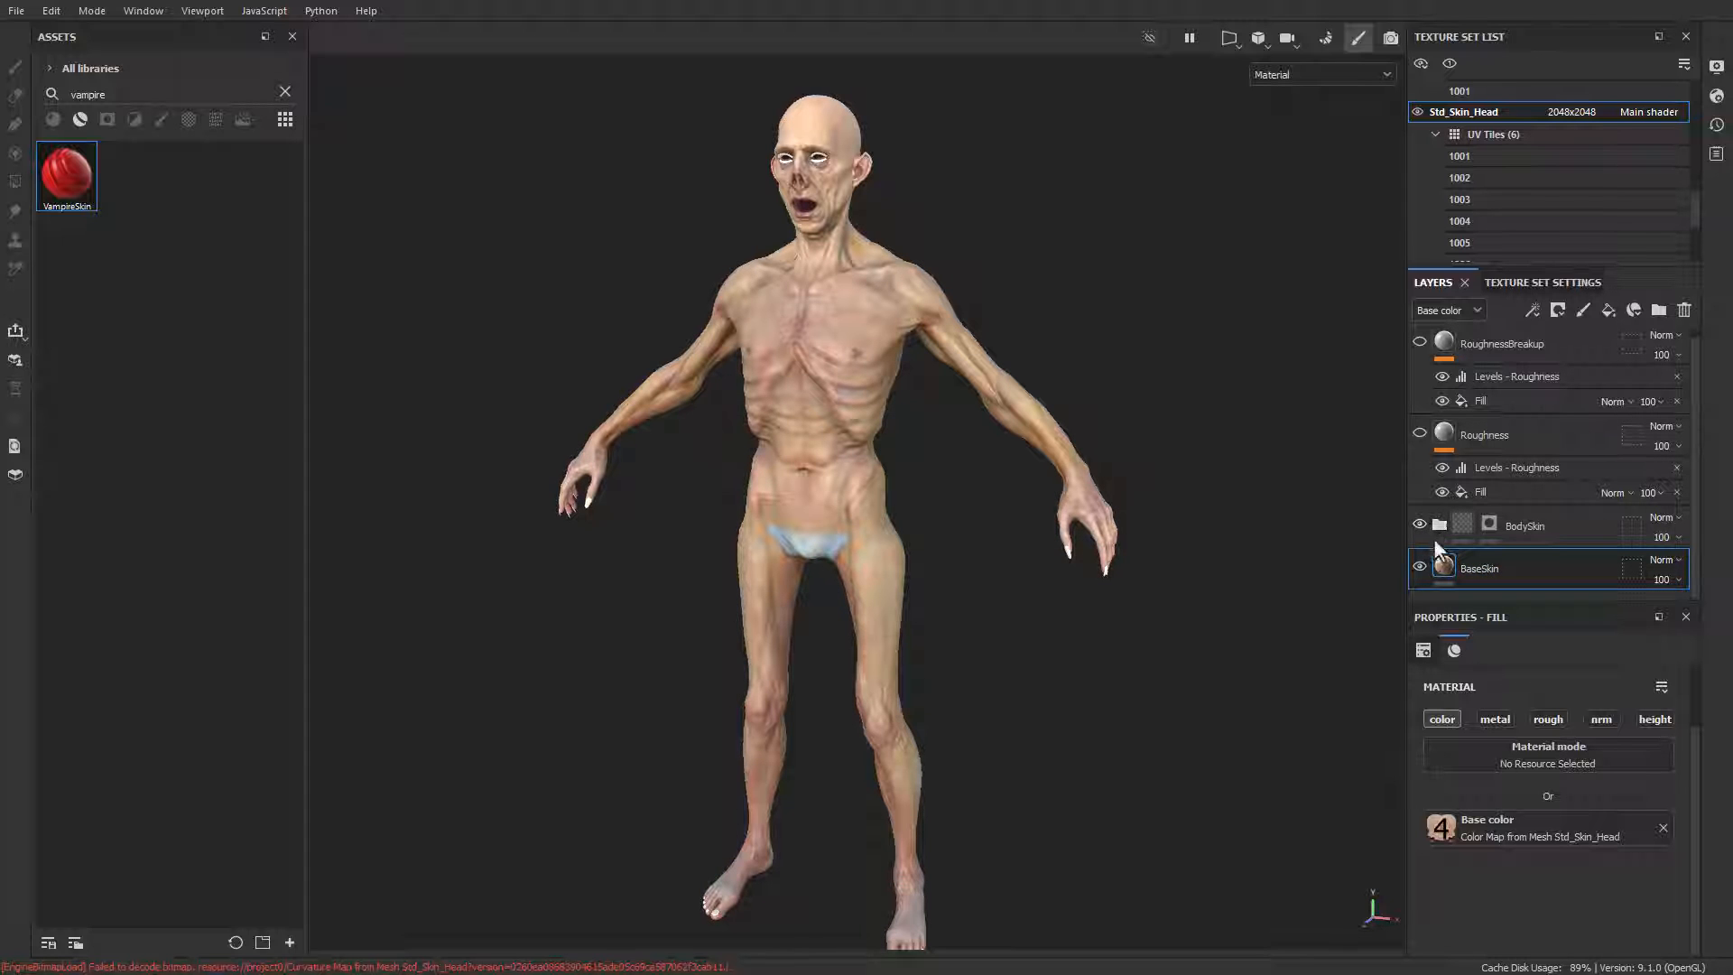
click(1438, 526)
scroll(1508, 514, down, 3)
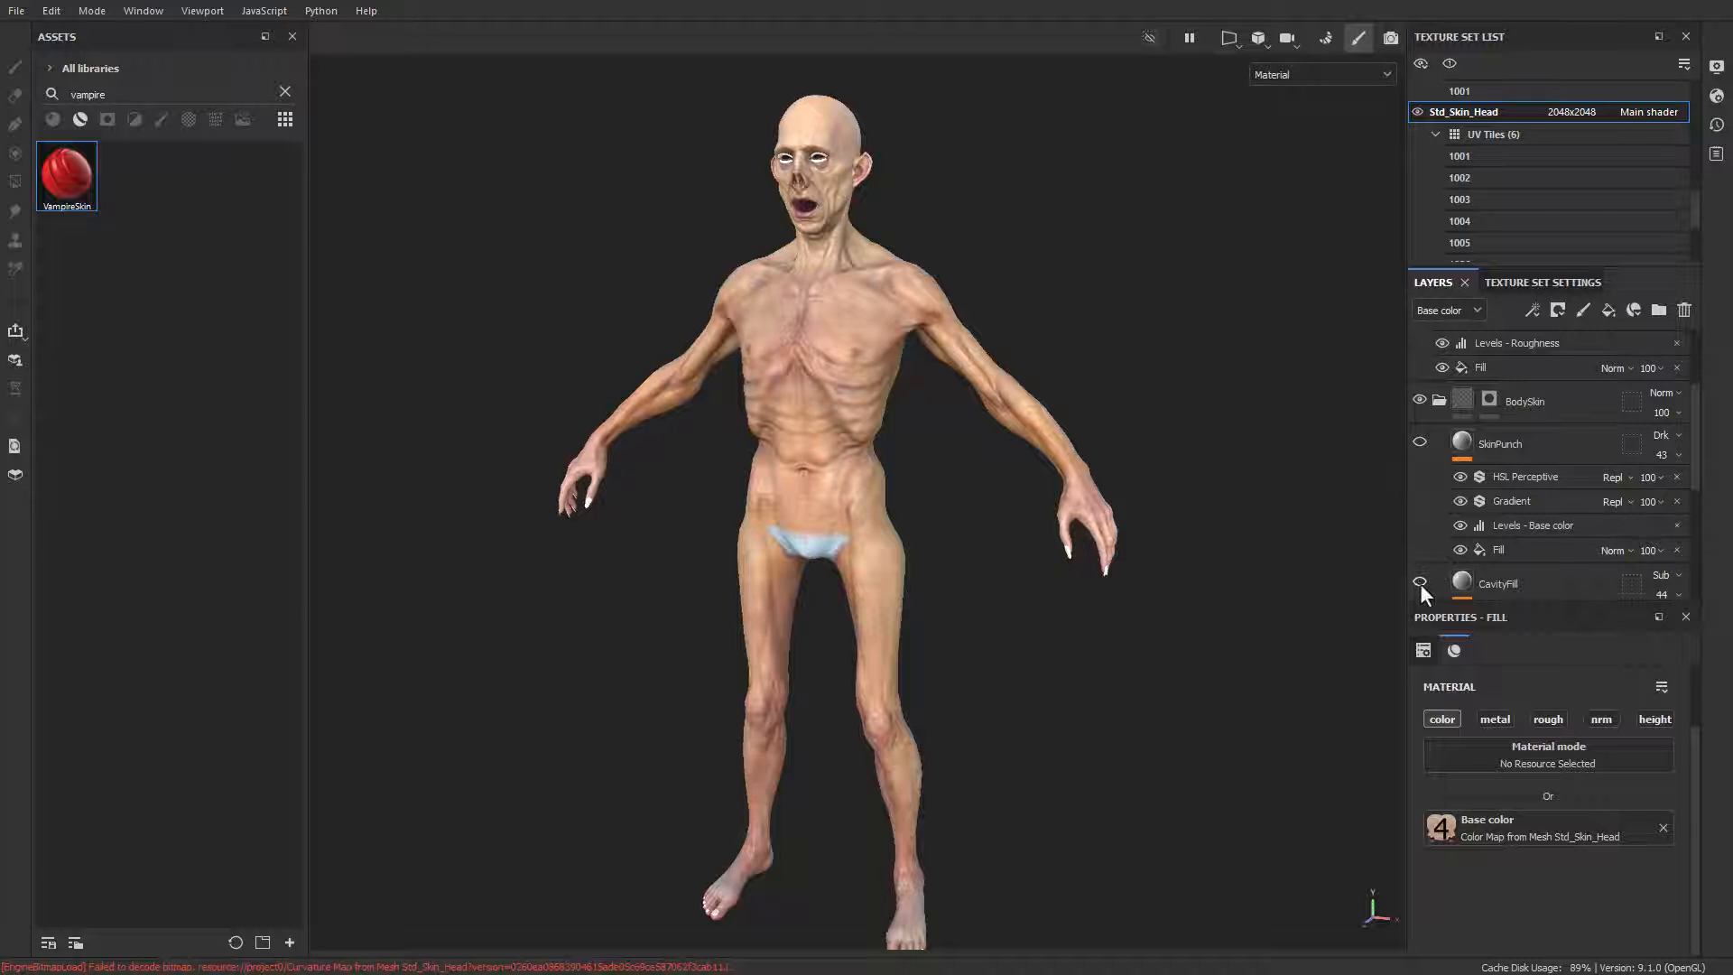
click(1420, 583)
Step: Examine the BaseColor layer in the BodySkin folder and the map used by its fill effect
scroll(1509, 561, down, 3)
click(1473, 453)
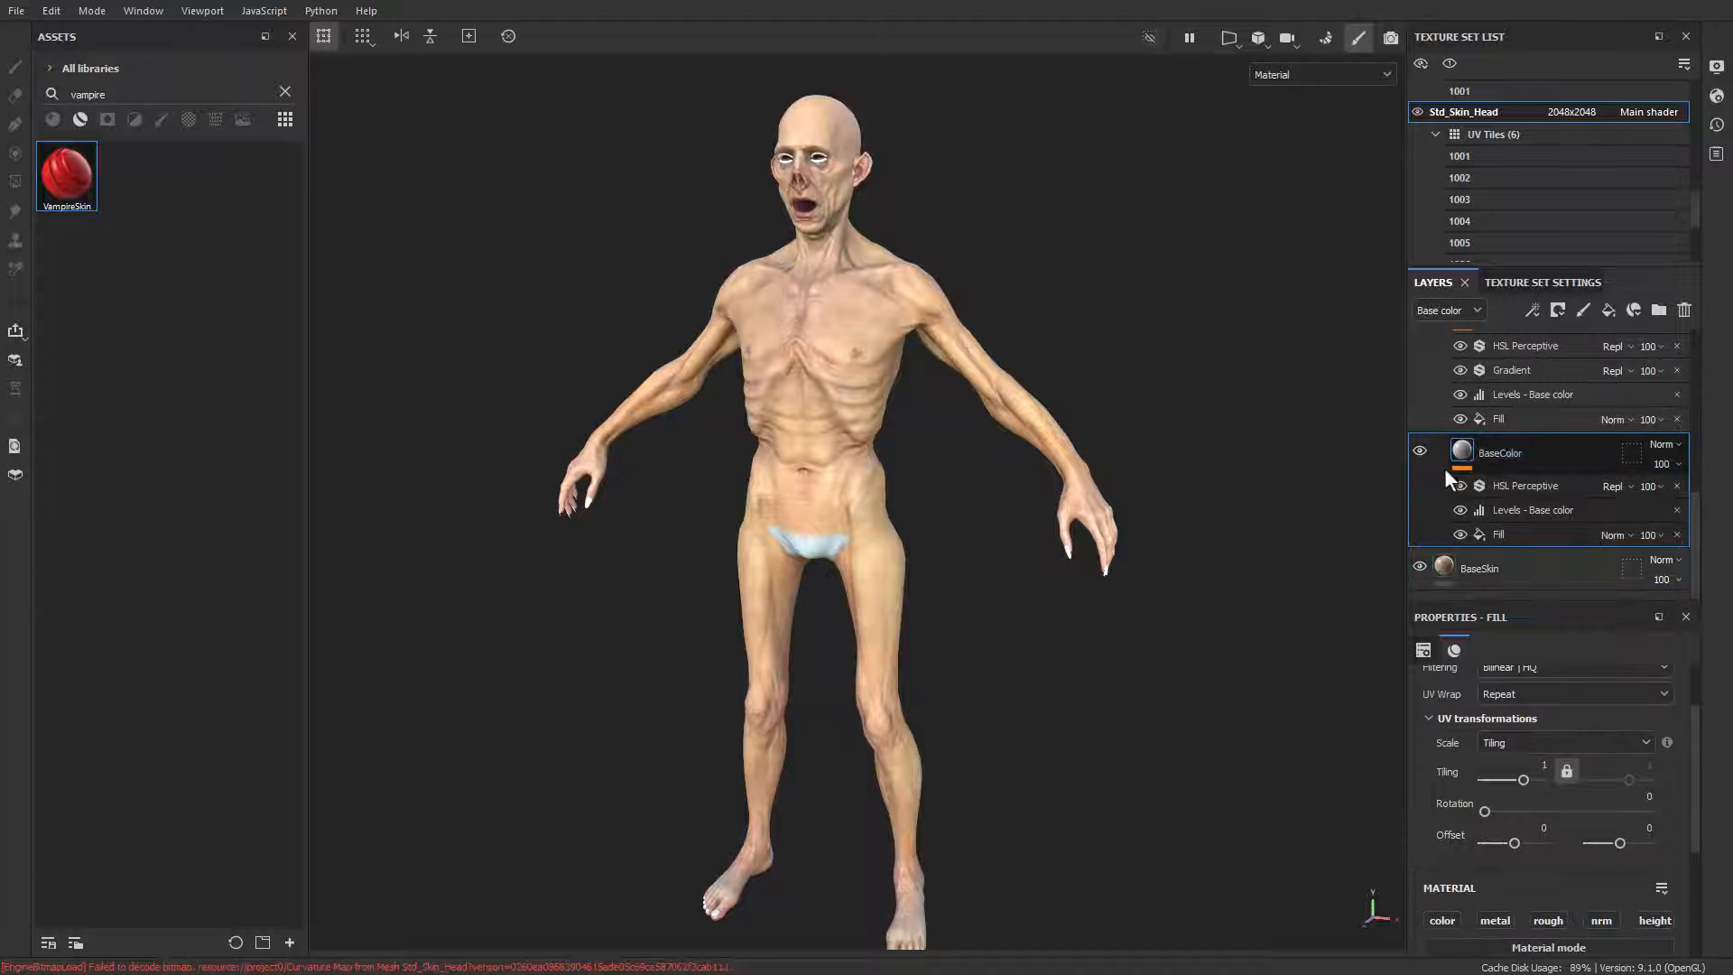
click(1536, 538)
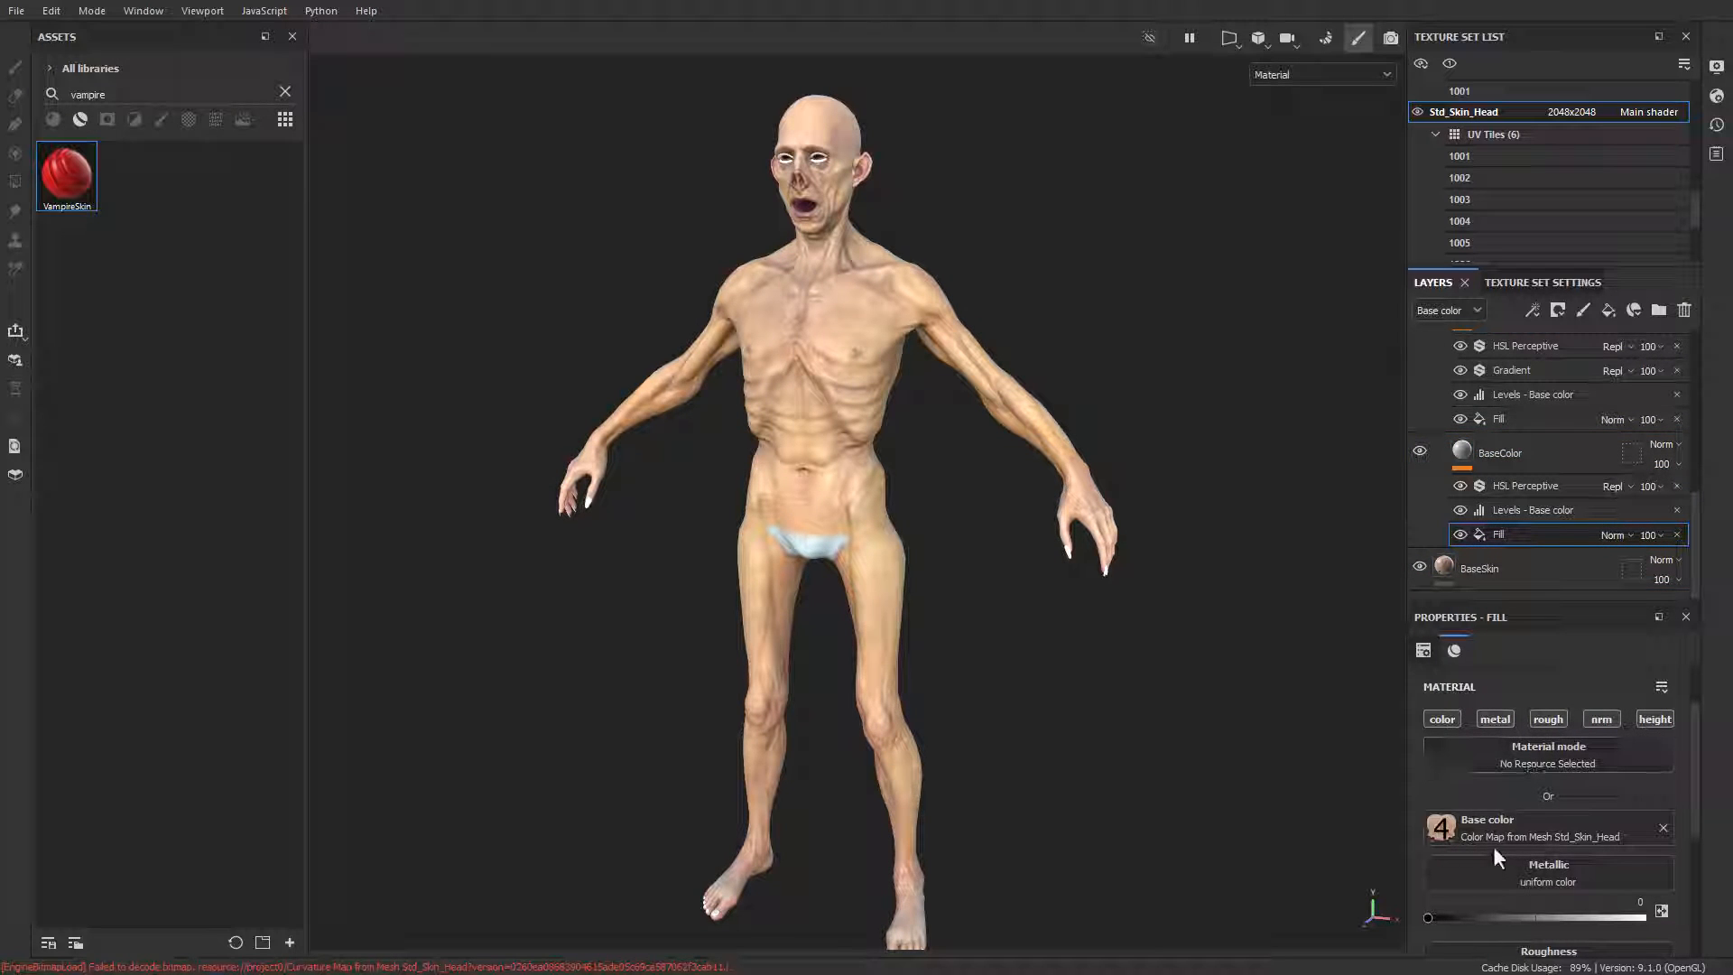
Step: Examine the BaseColor layer's Levels and HSL Perceptive settings, switching the filter off and on to compare the skin
click(1515, 511)
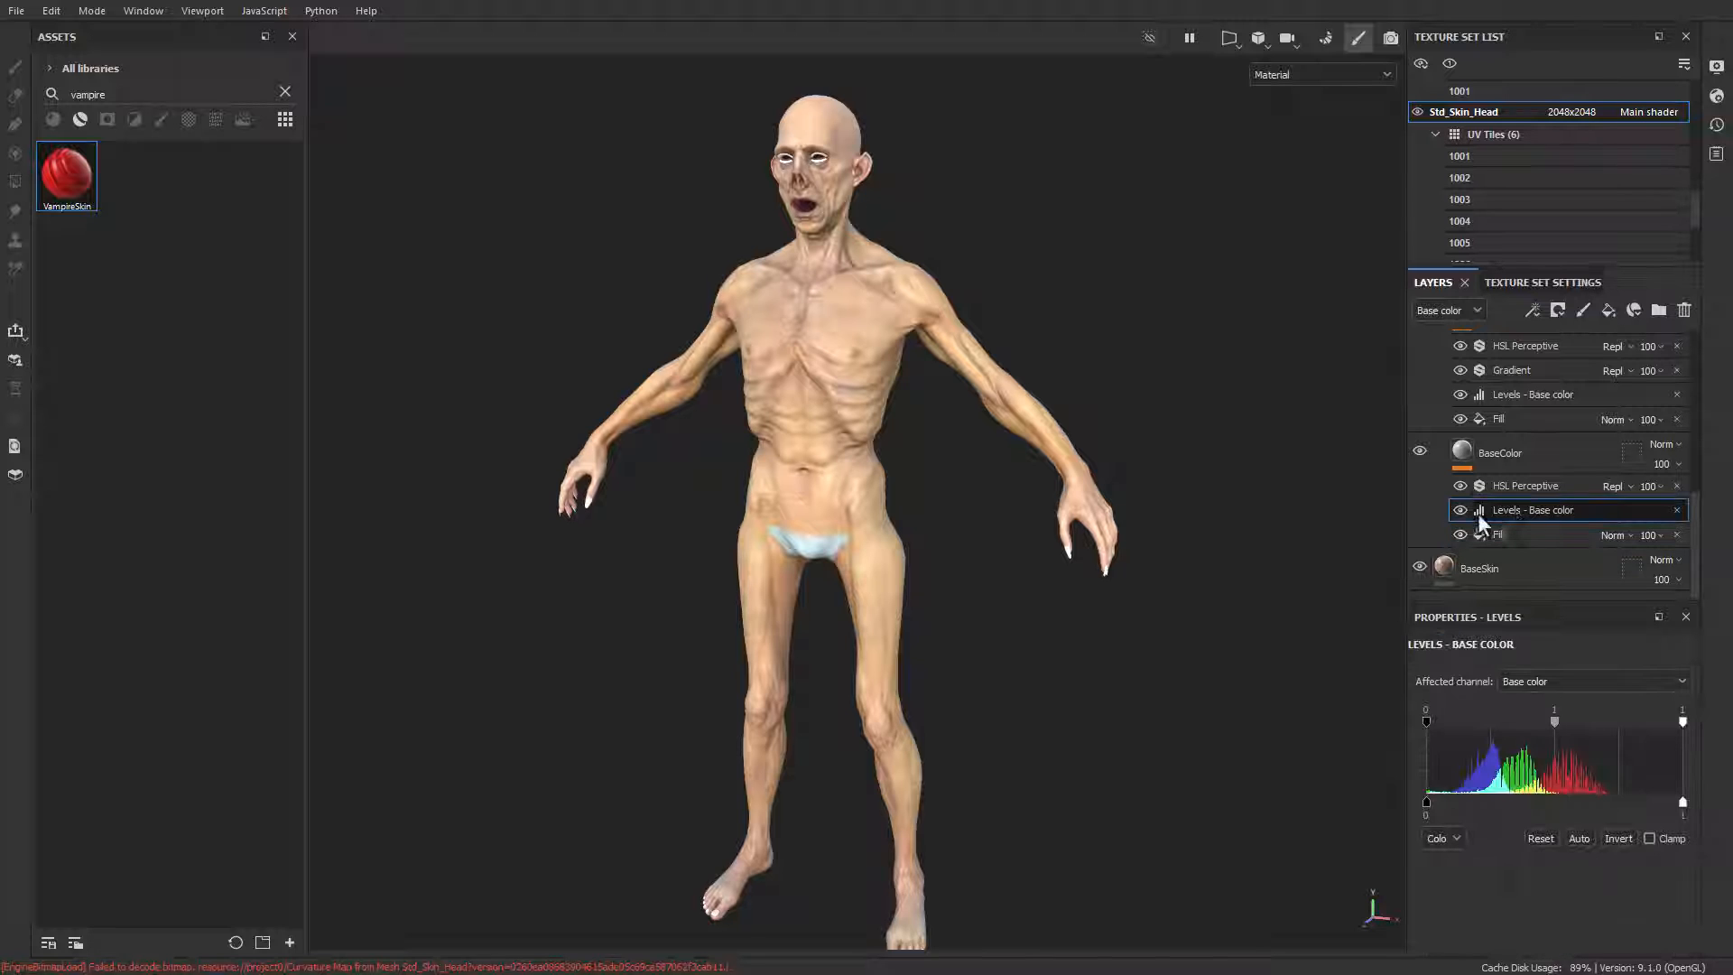
click(1460, 487)
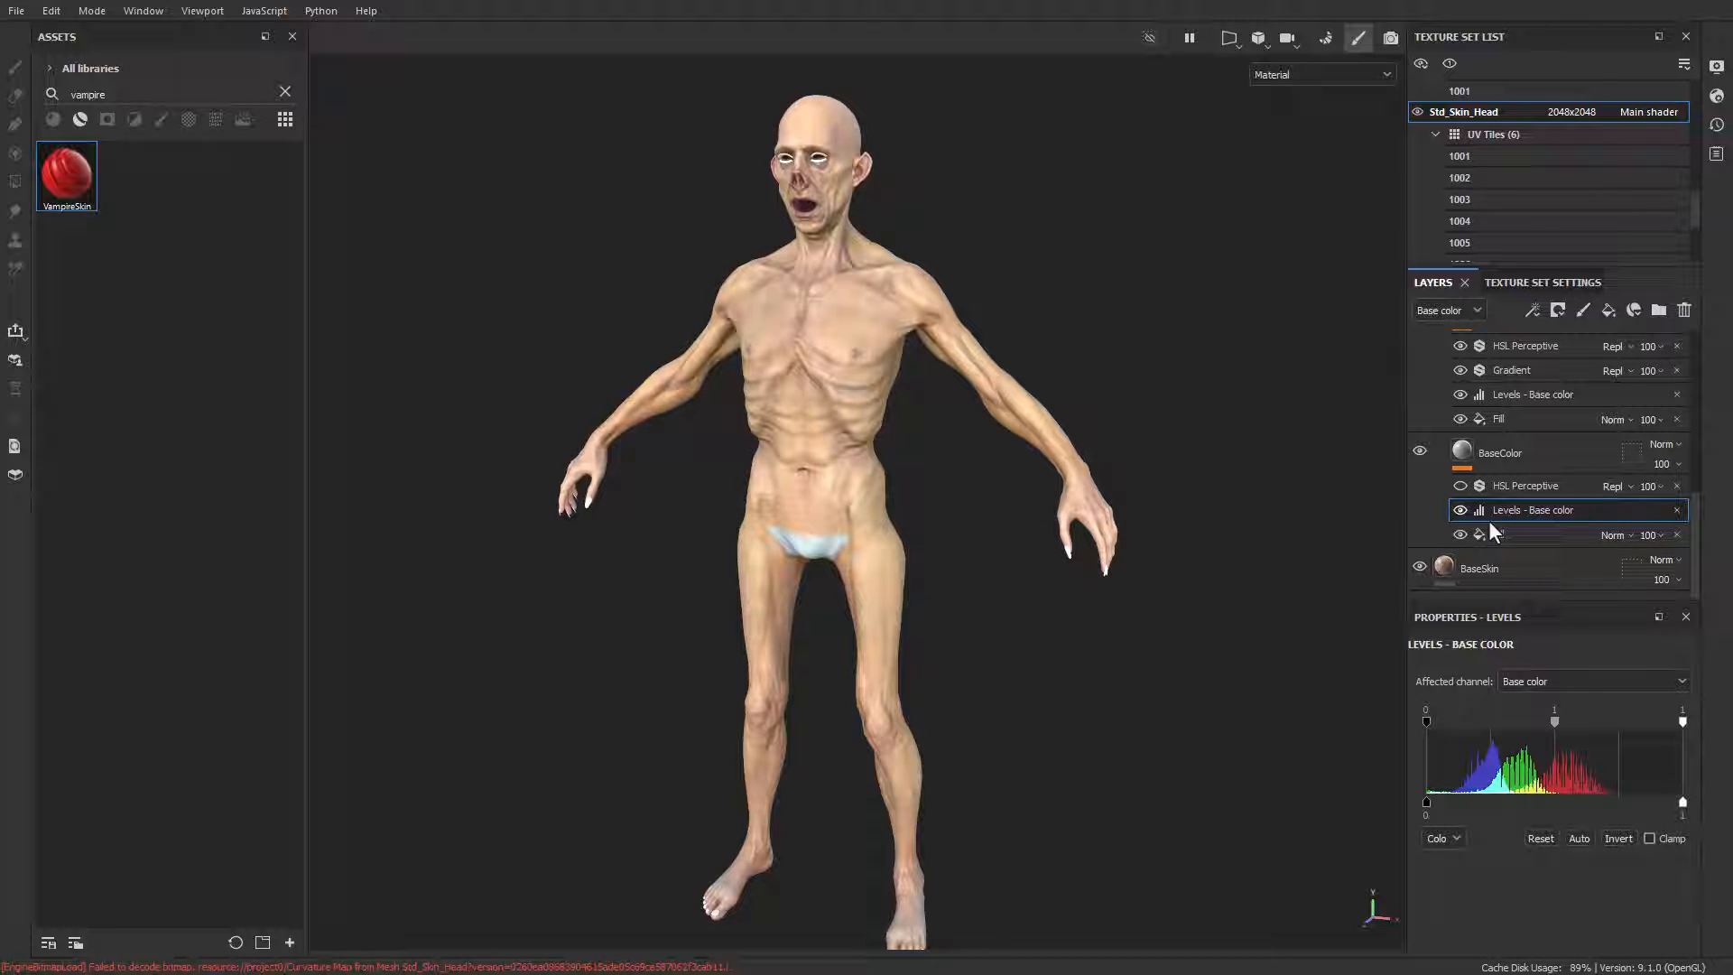
click(1643, 679)
click(1576, 679)
mouse_move(1684, 723)
mouse_down()
mouse_move(1590, 722)
mouse_move(1714, 723)
mouse_up()
mouse_move(1427, 722)
mouse_down()
mouse_move(1444, 726)
mouse_move(1426, 728)
mouse_up()
click(1500, 485)
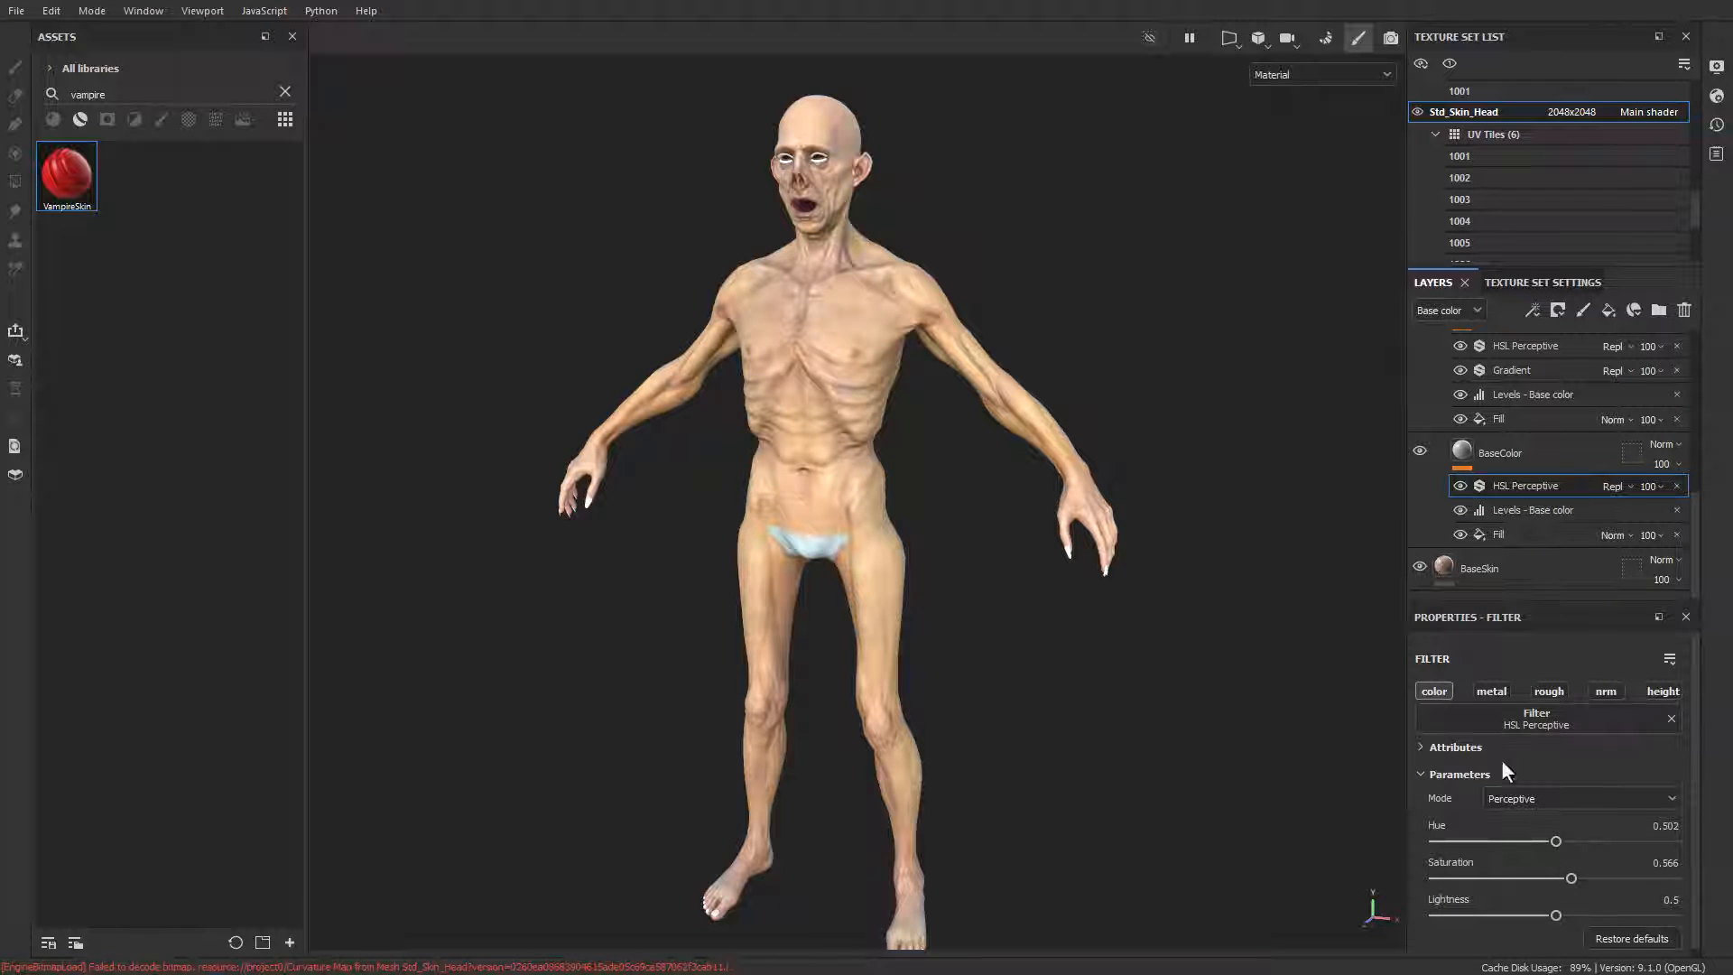
mouse_move(1036, 461)
alt+mouse_down()
mouse_move(994, 449)
mouse_move(1047, 473)
alt+mouse_up()
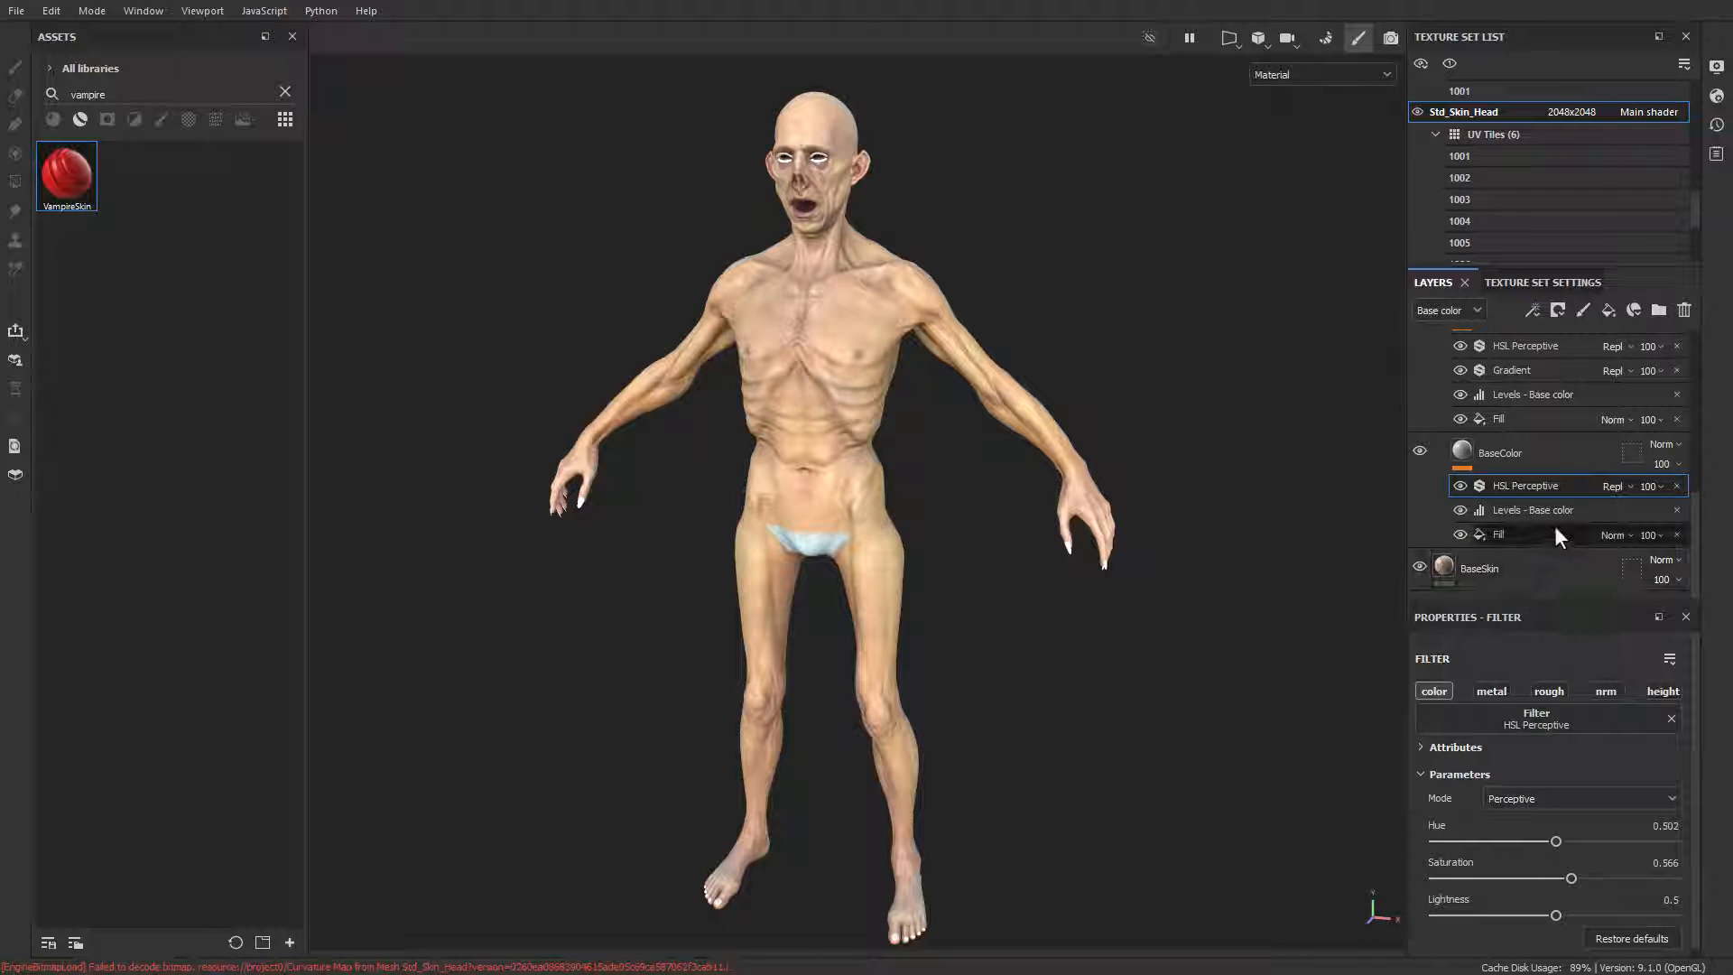
Step: Hide the CavityFill layer's HSL Perceptive, Gradient and Levels effects and check the base color map of its fill
scroll(1561, 519, up, 2)
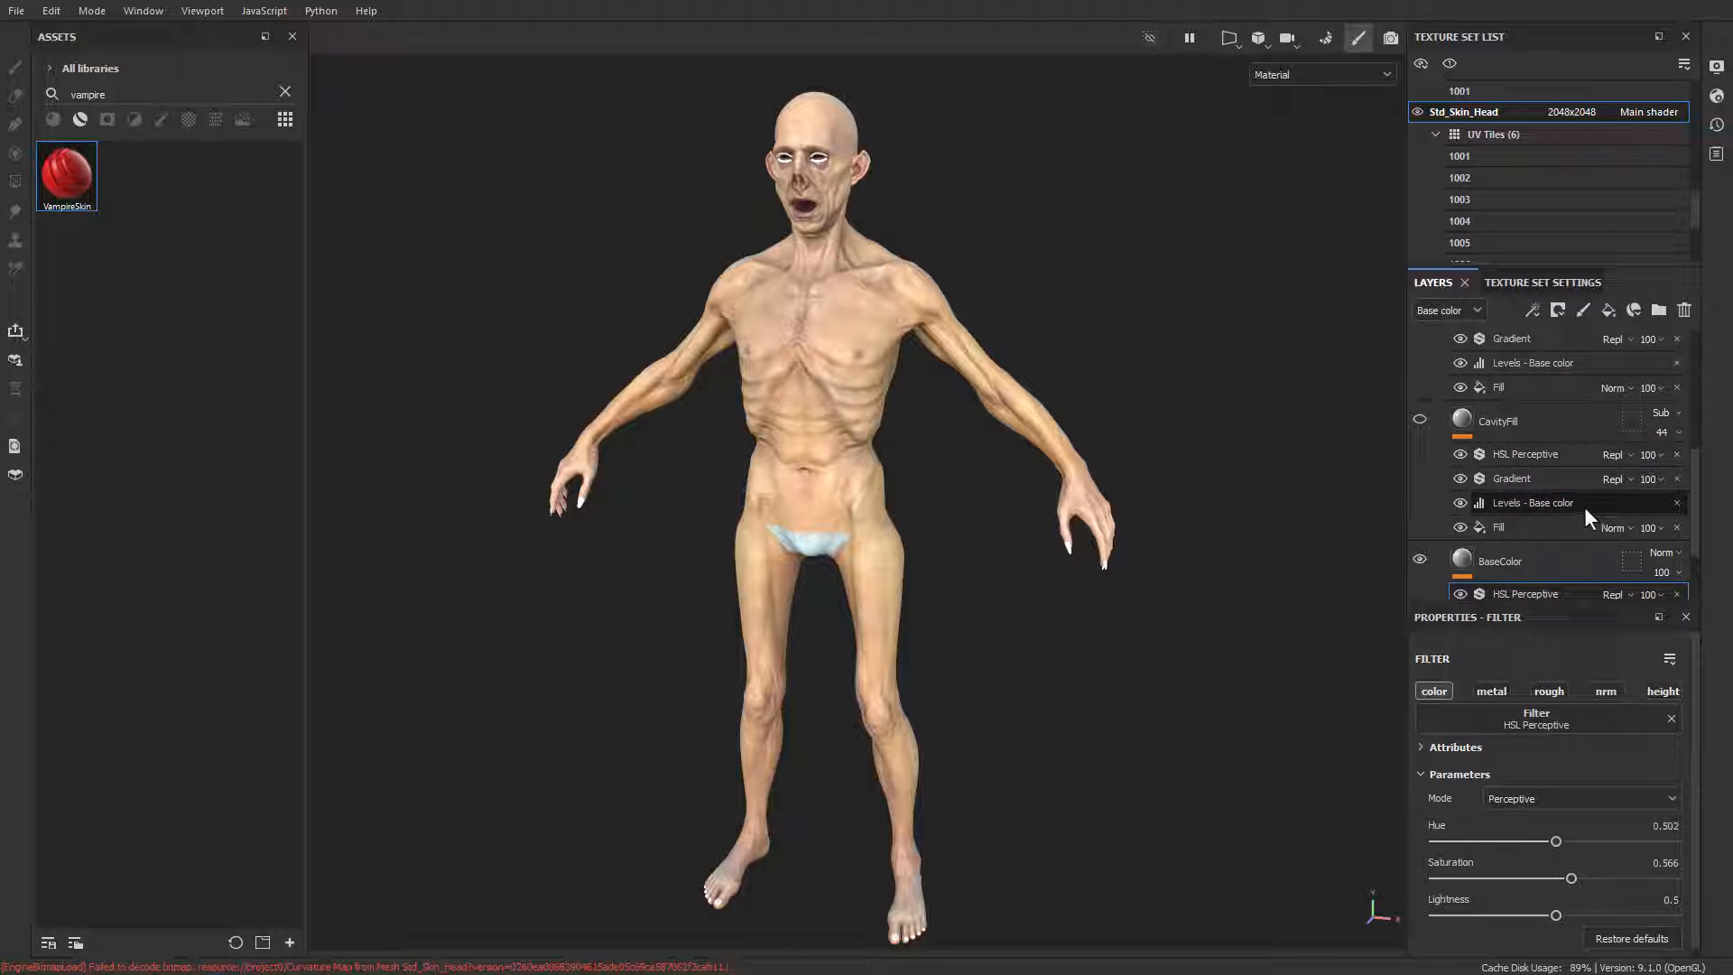
click(1521, 421)
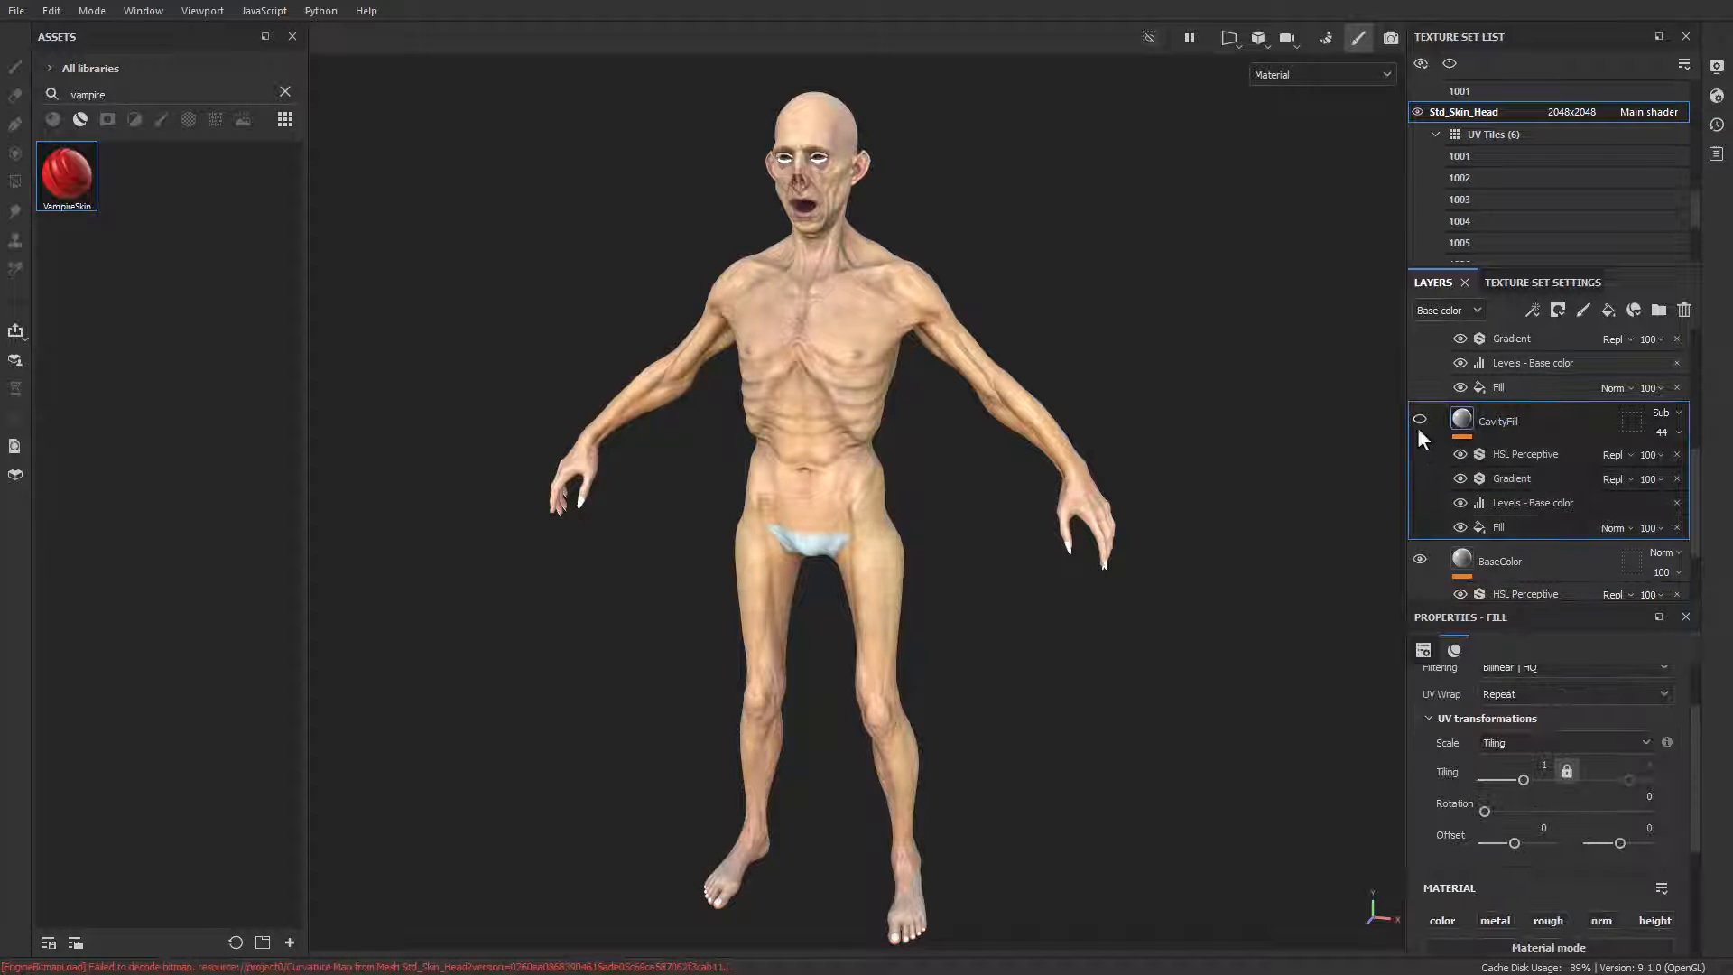
click(1504, 525)
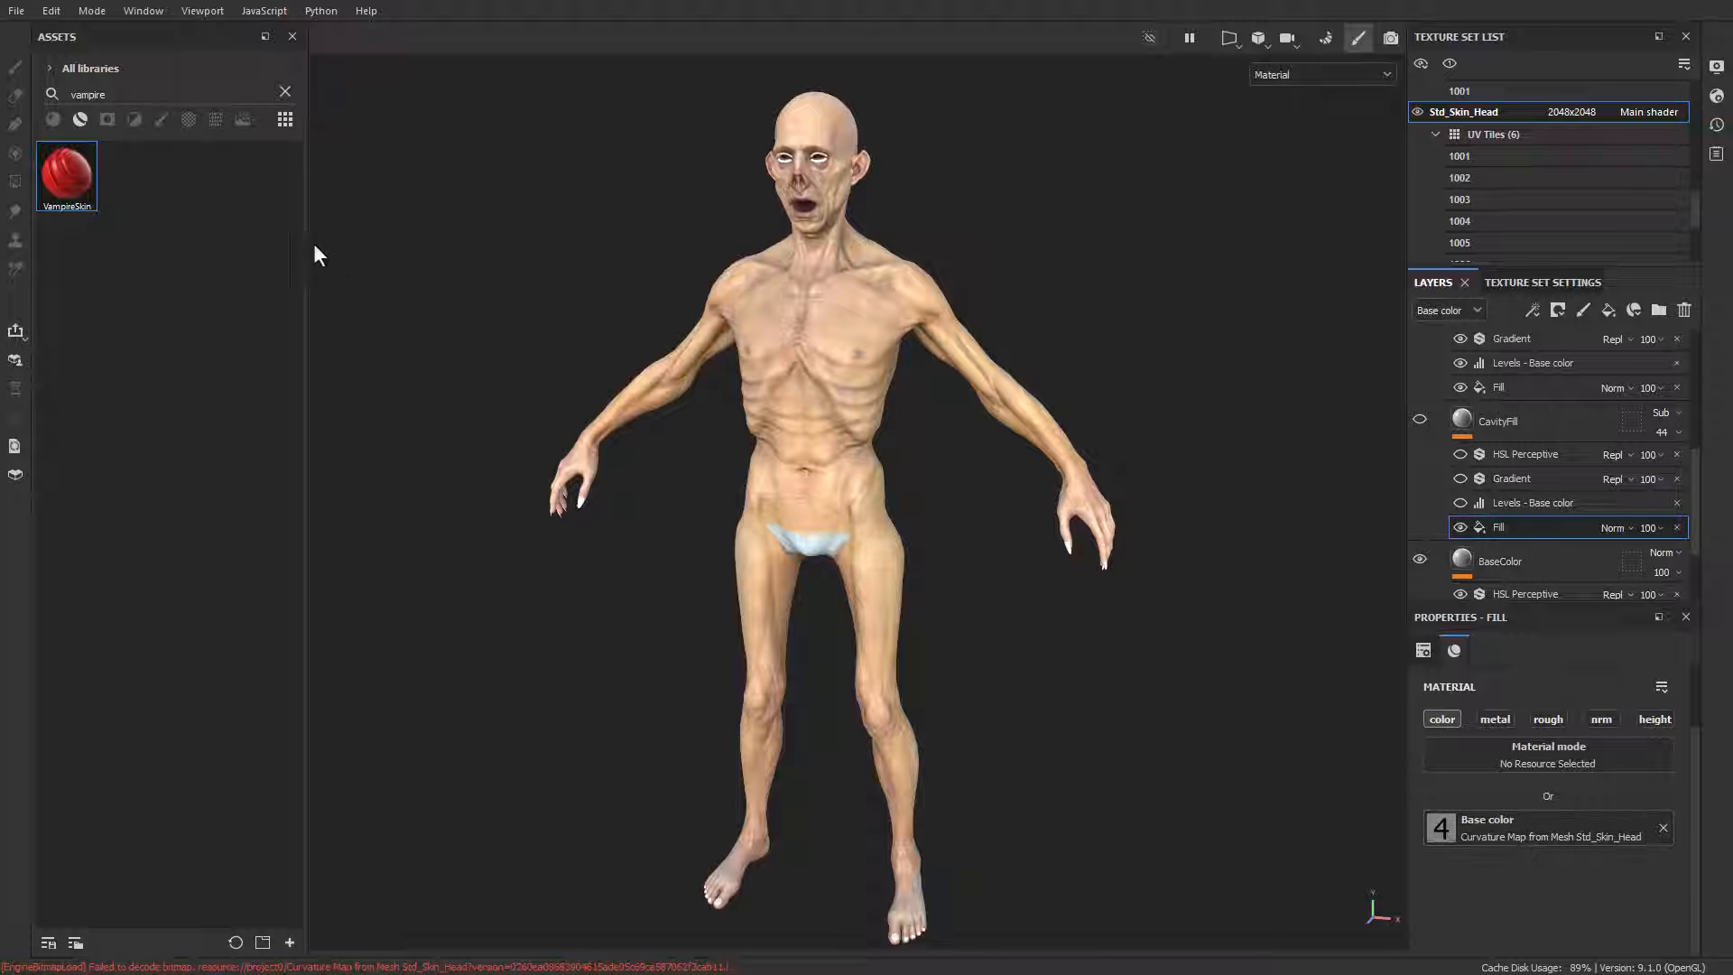
Step: Search the assets for "project" to view the mesh maps and show the CavityFill layer again
click(285, 92)
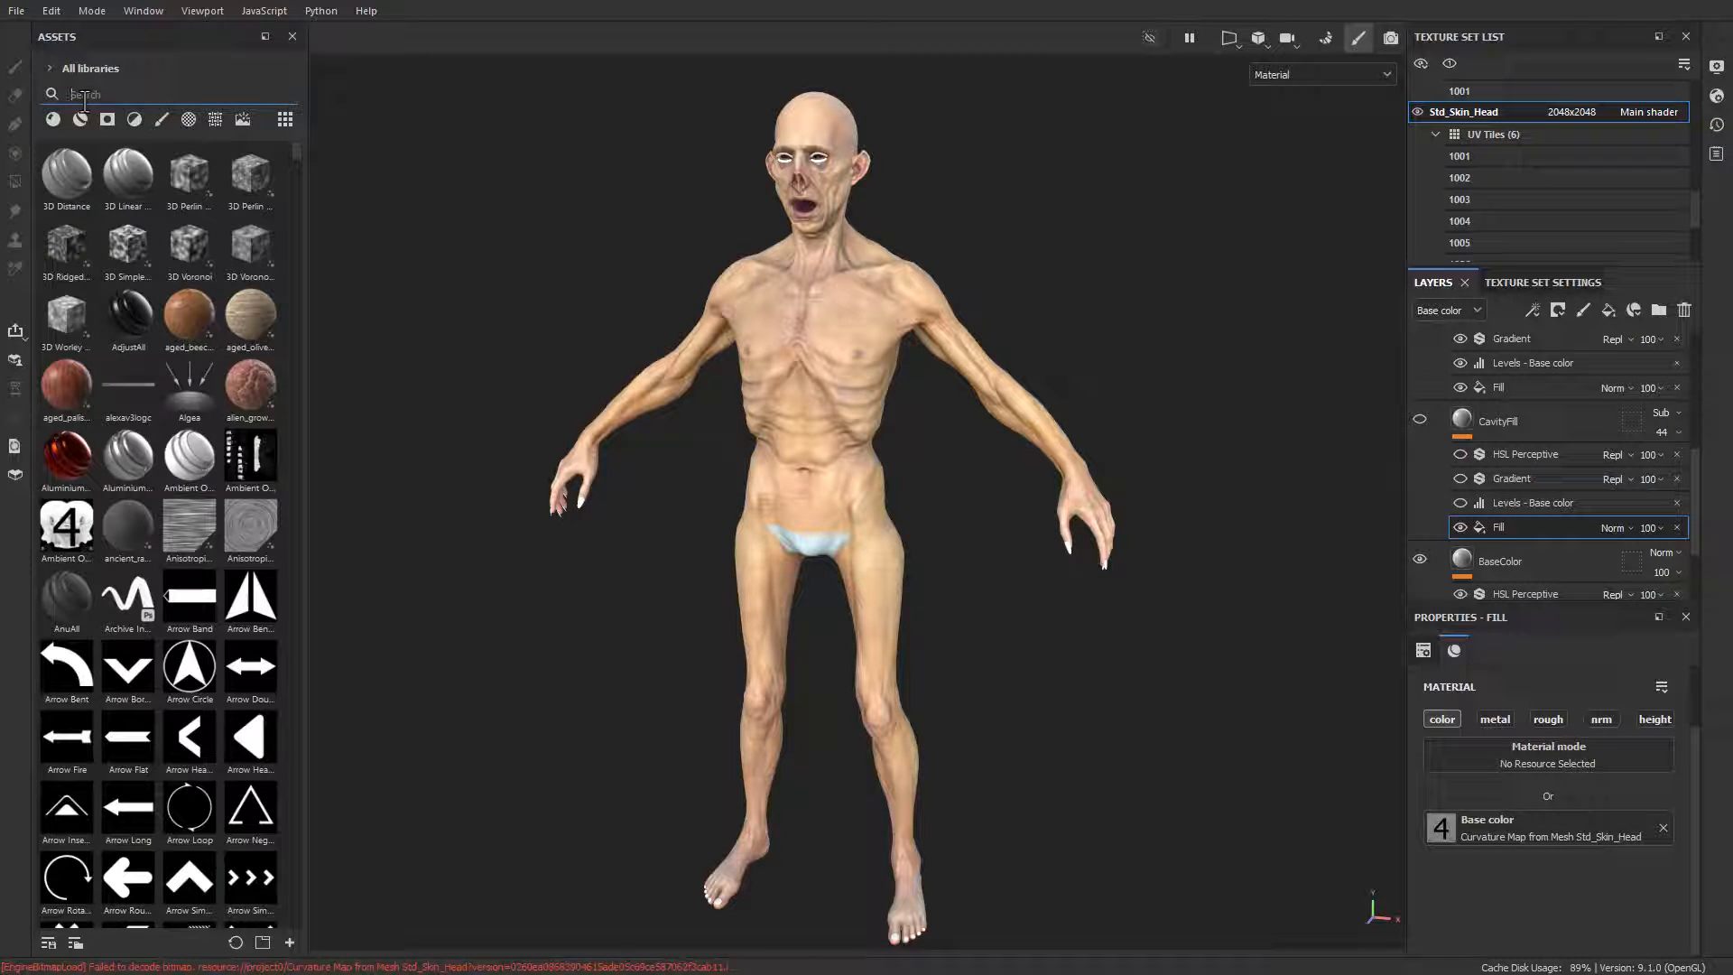
text(project)
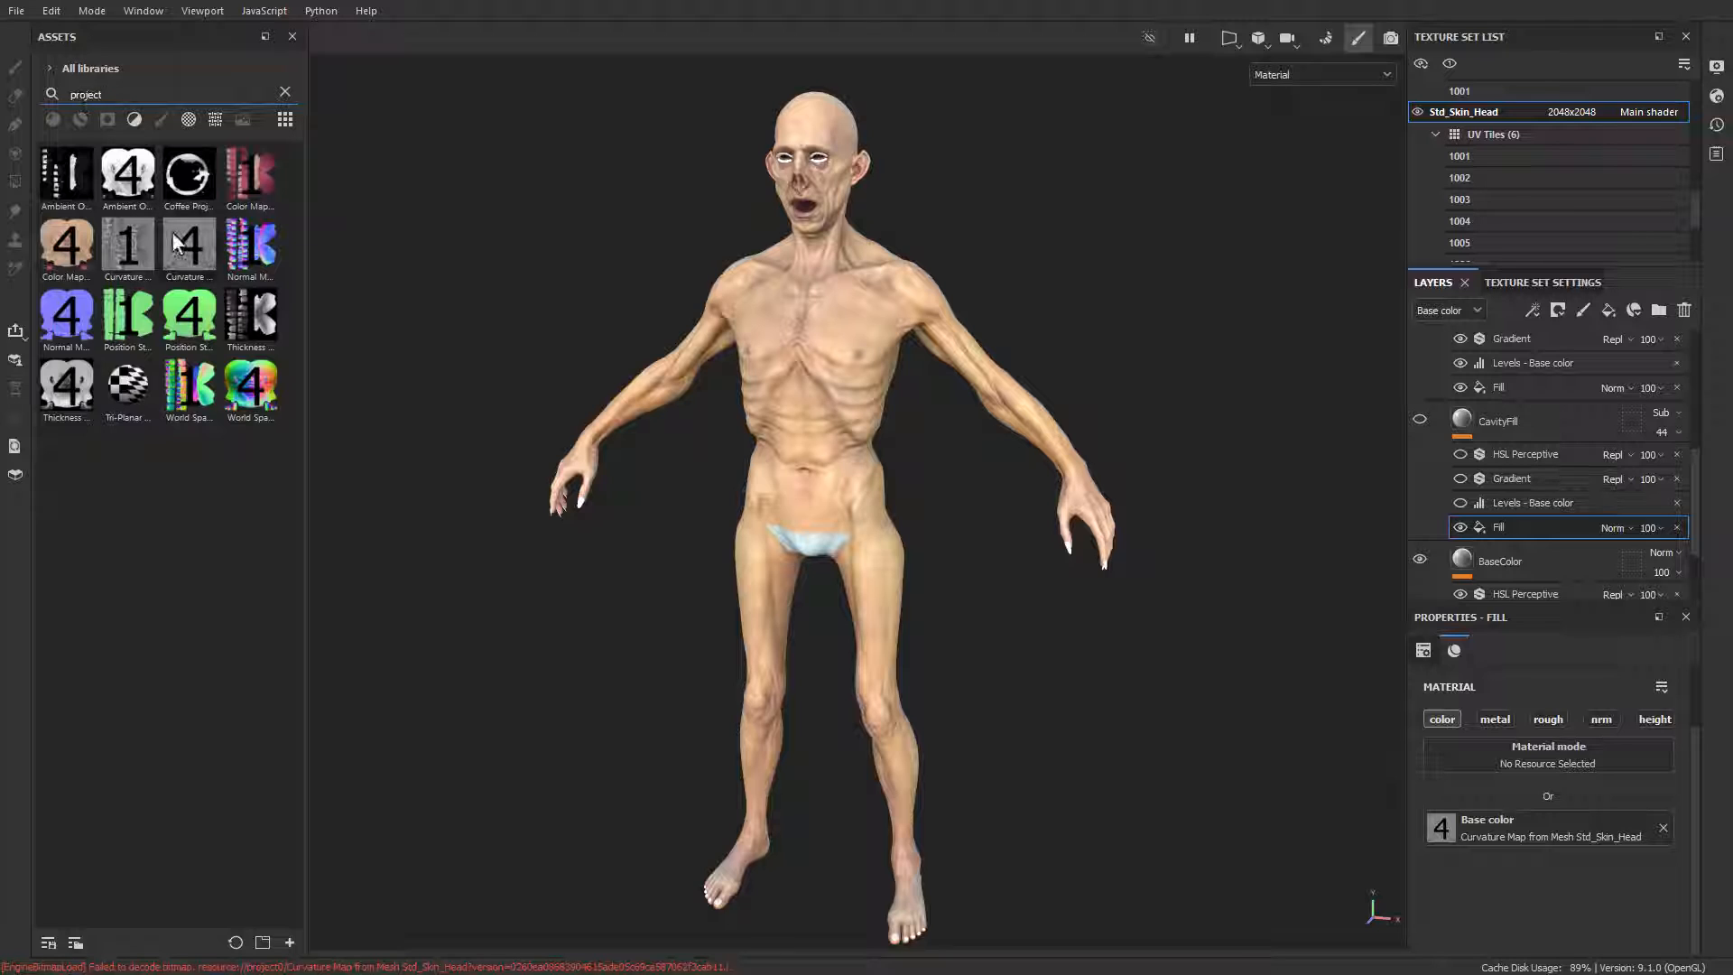
mouse_move(193, 253)
click(1418, 419)
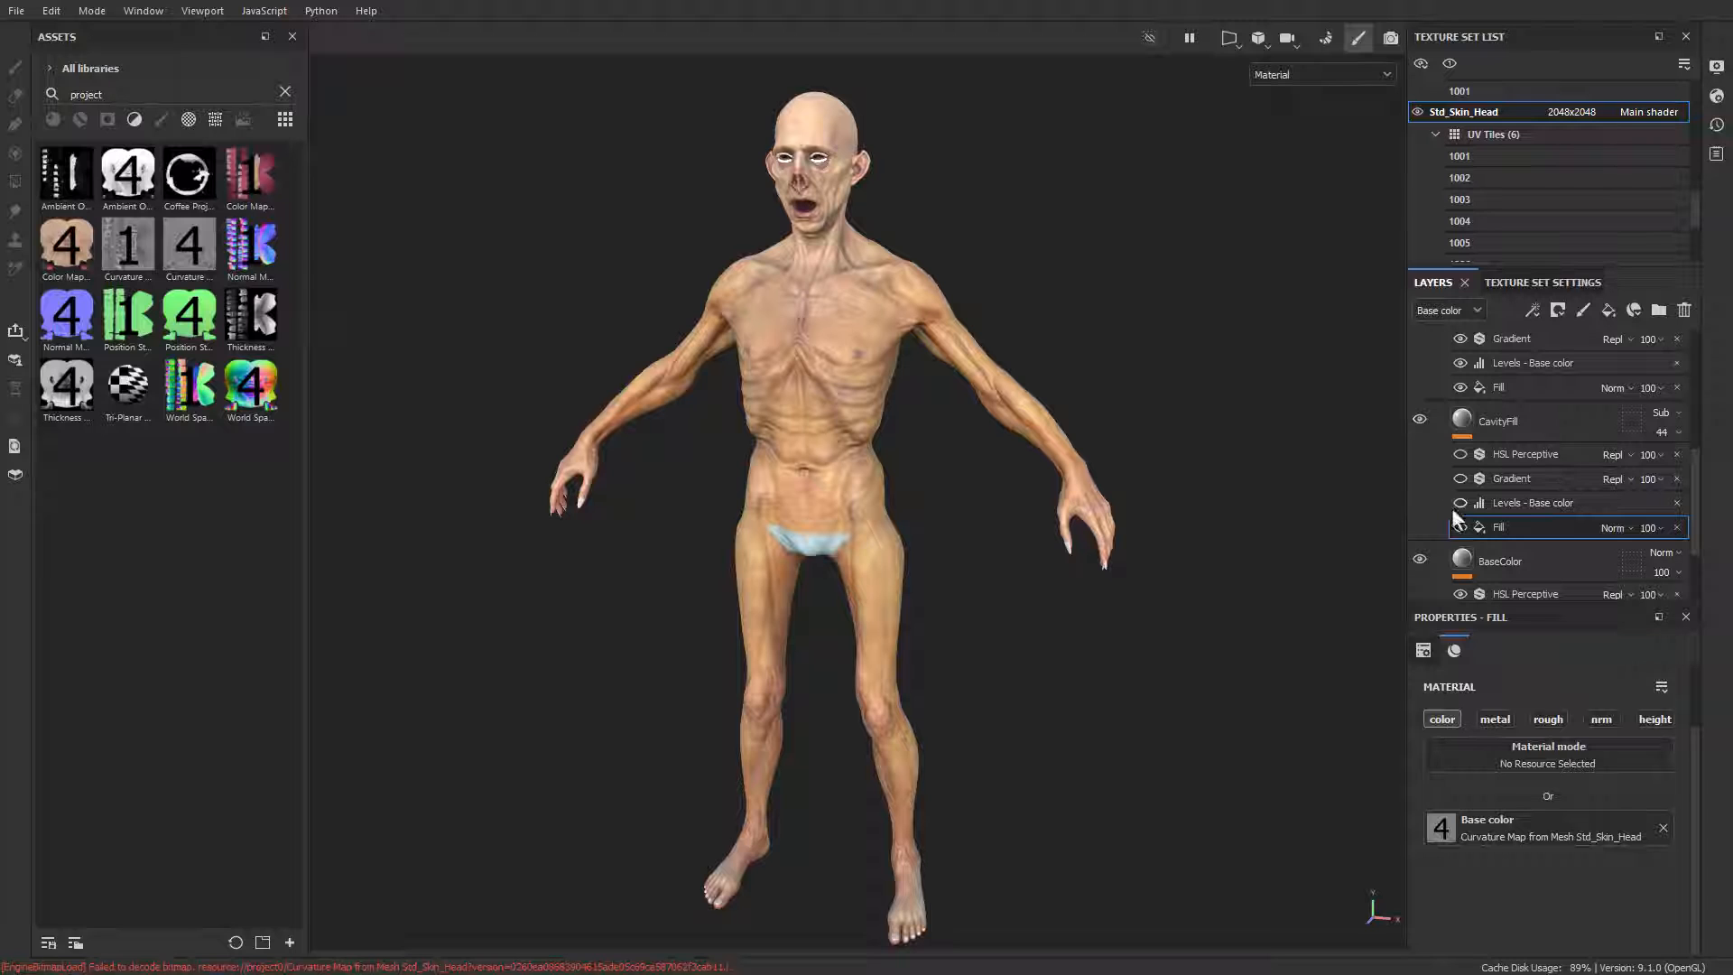
Step: Try Normal blending on the CavityFill layer to compare the skin and return it to Subtract
click(1485, 419)
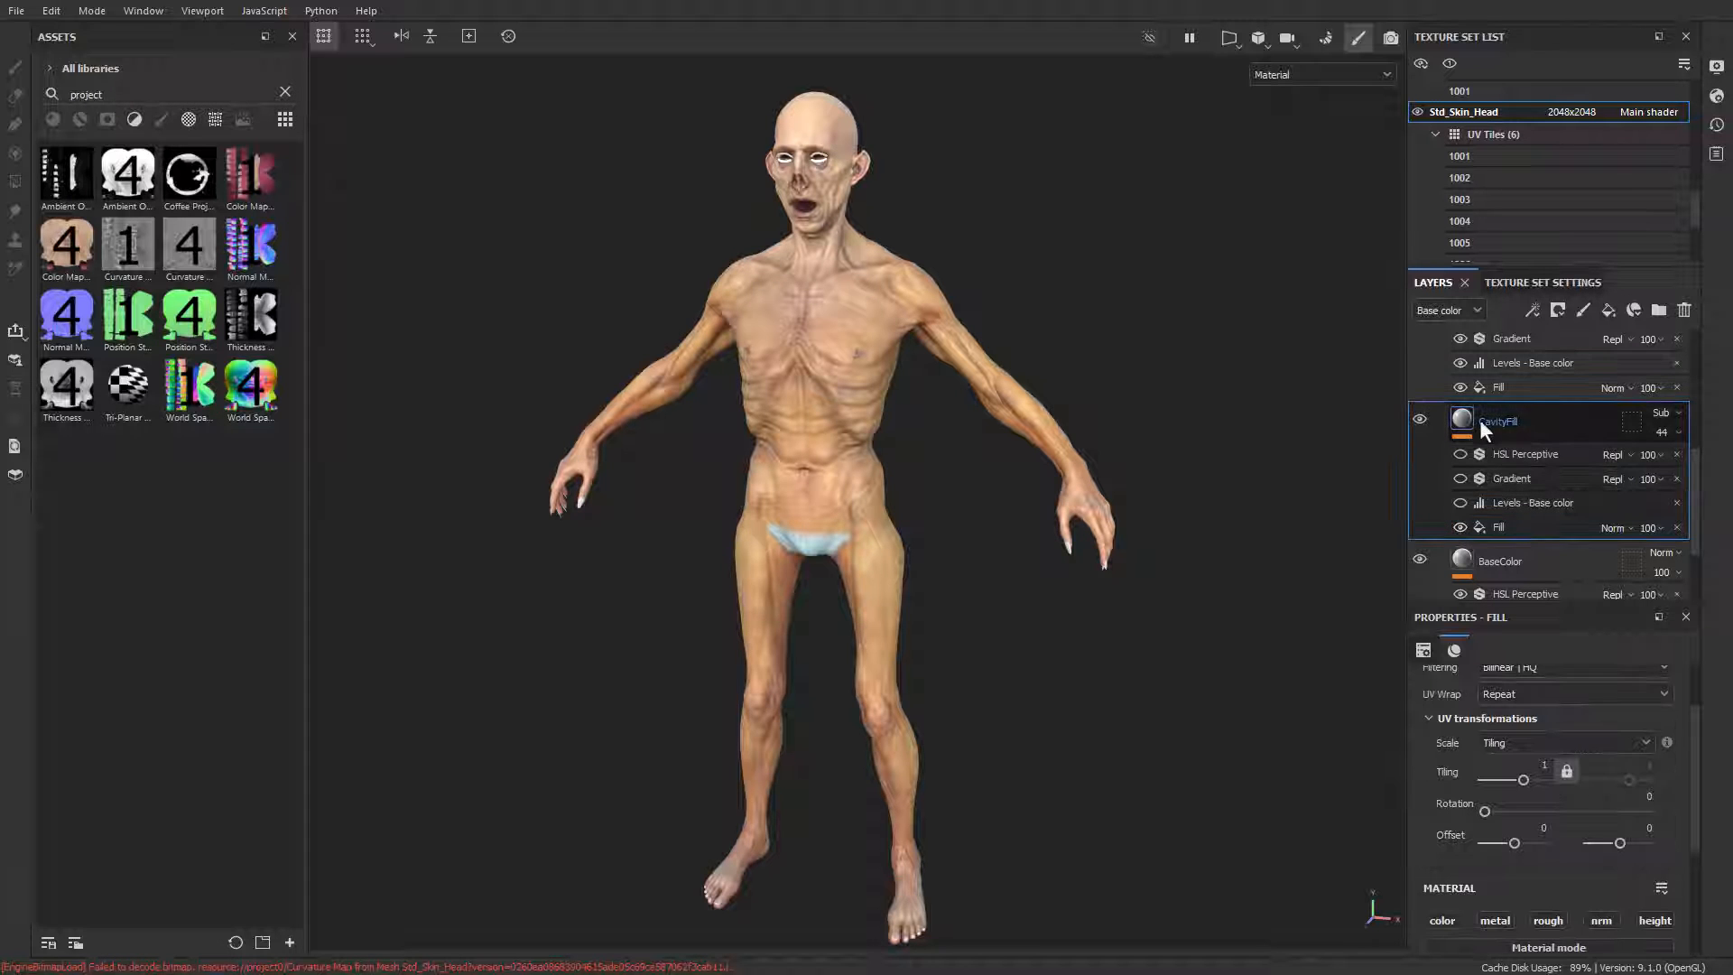
click(1672, 413)
click(1674, 413)
click(1675, 413)
click(1674, 431)
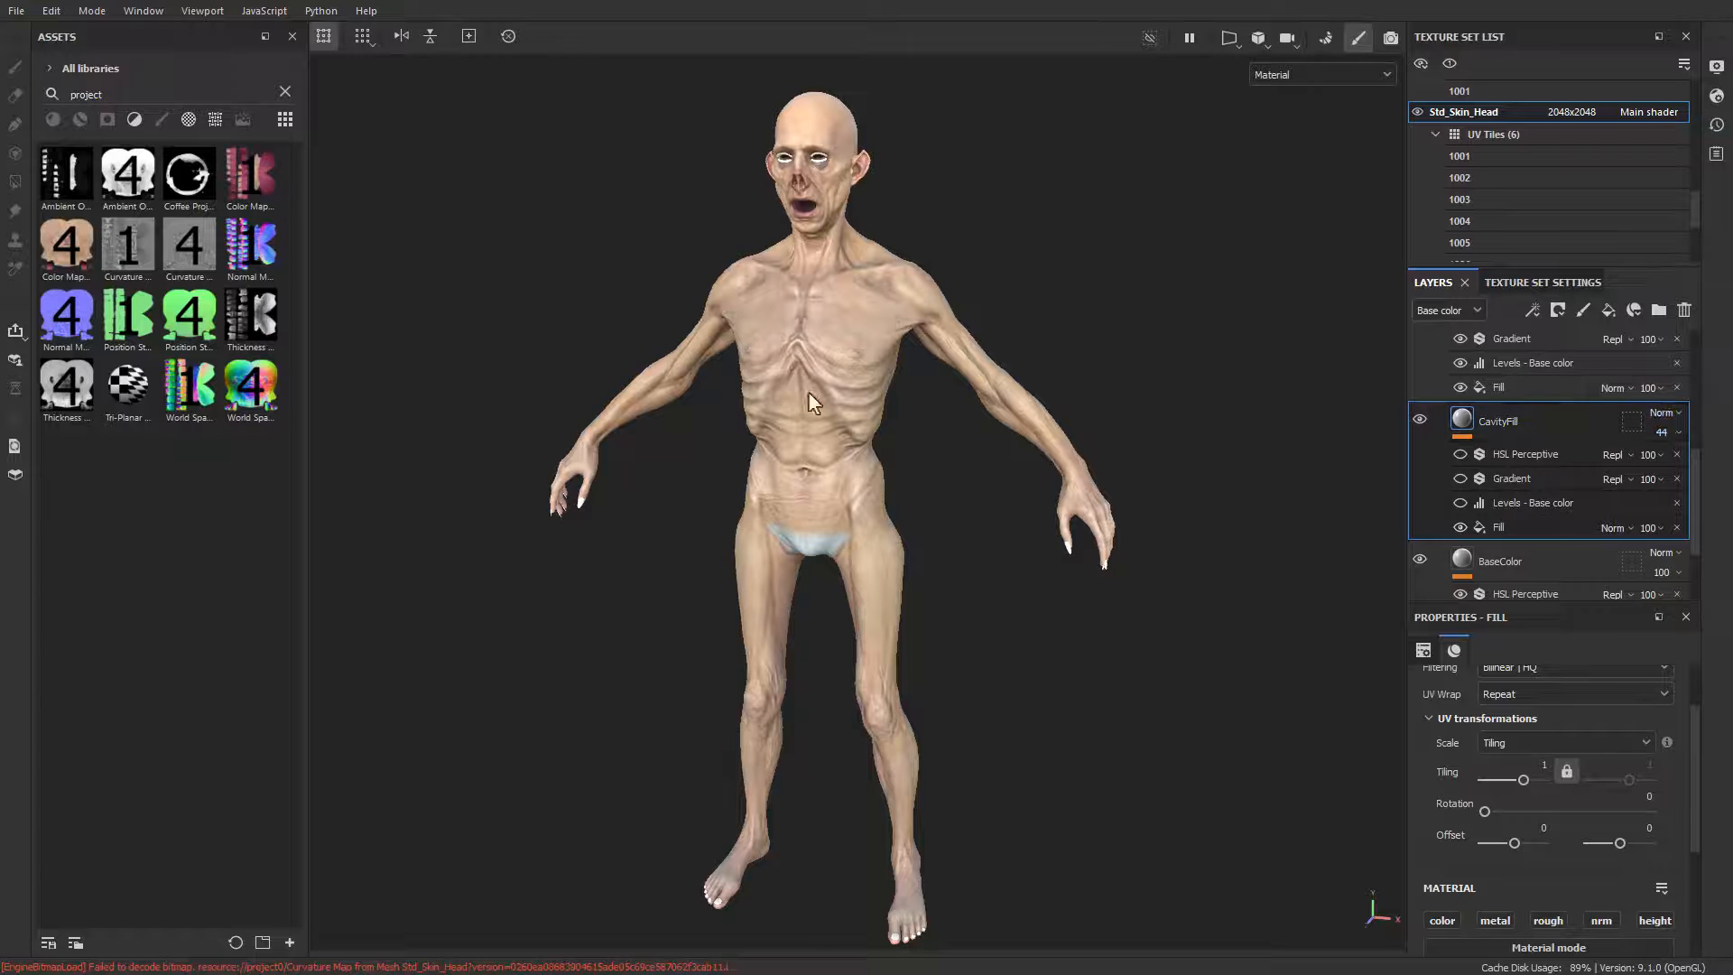
click(1666, 412)
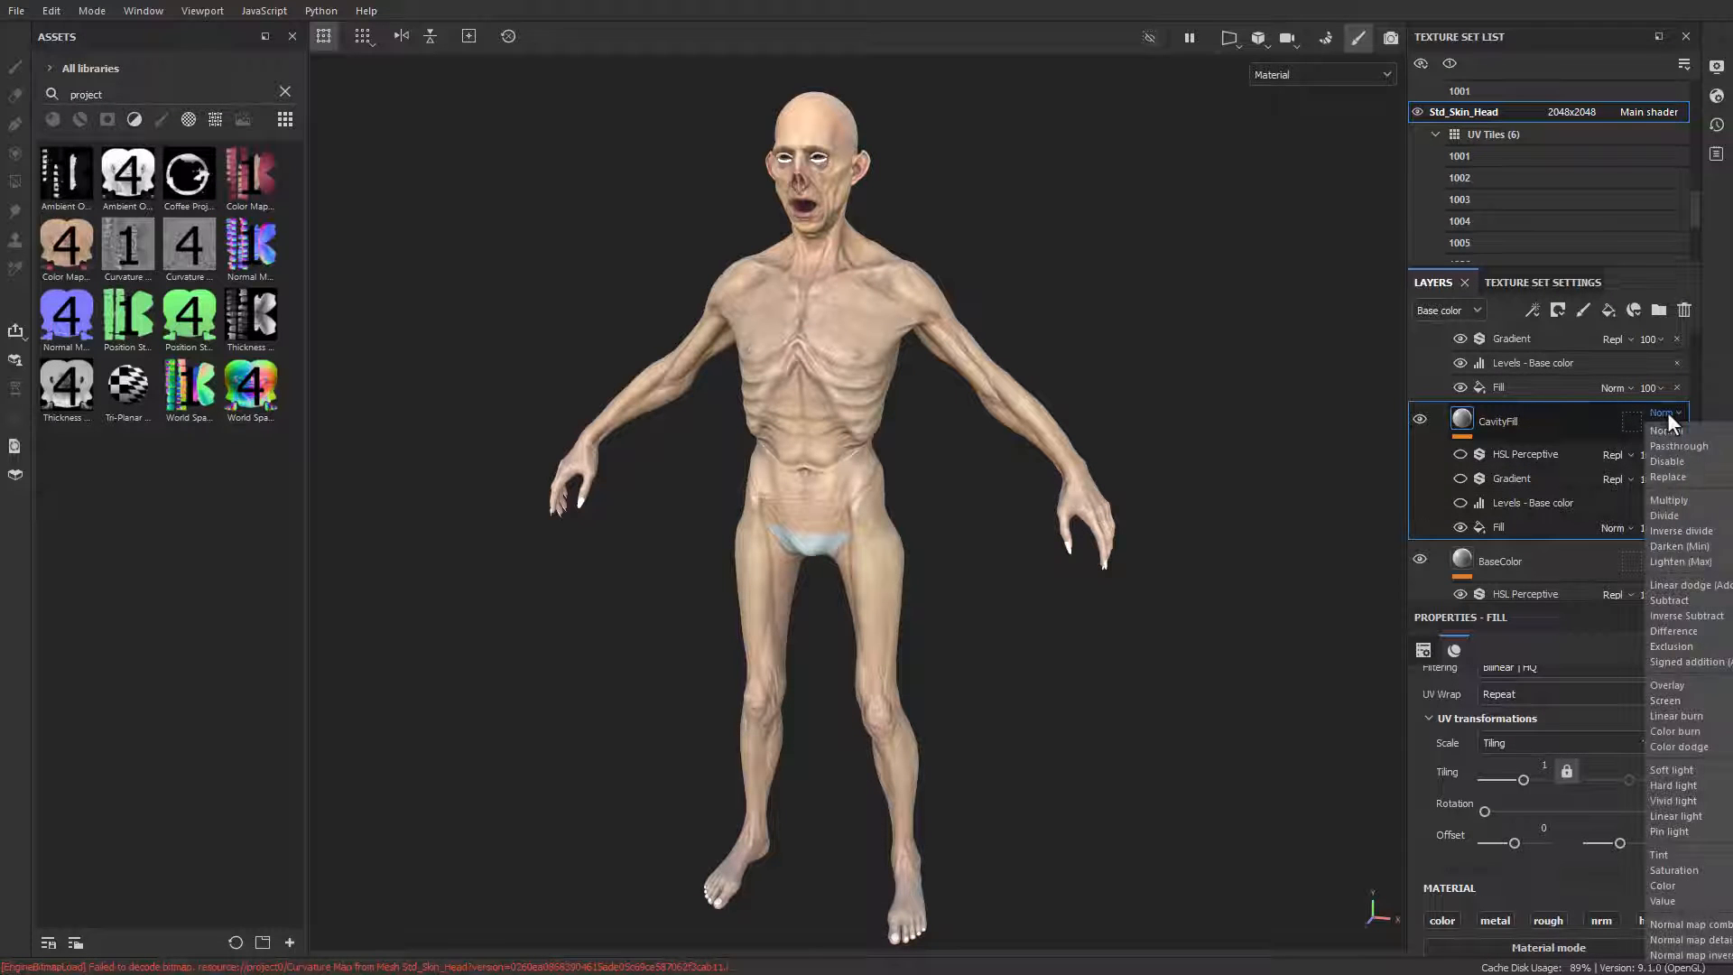
click(1671, 600)
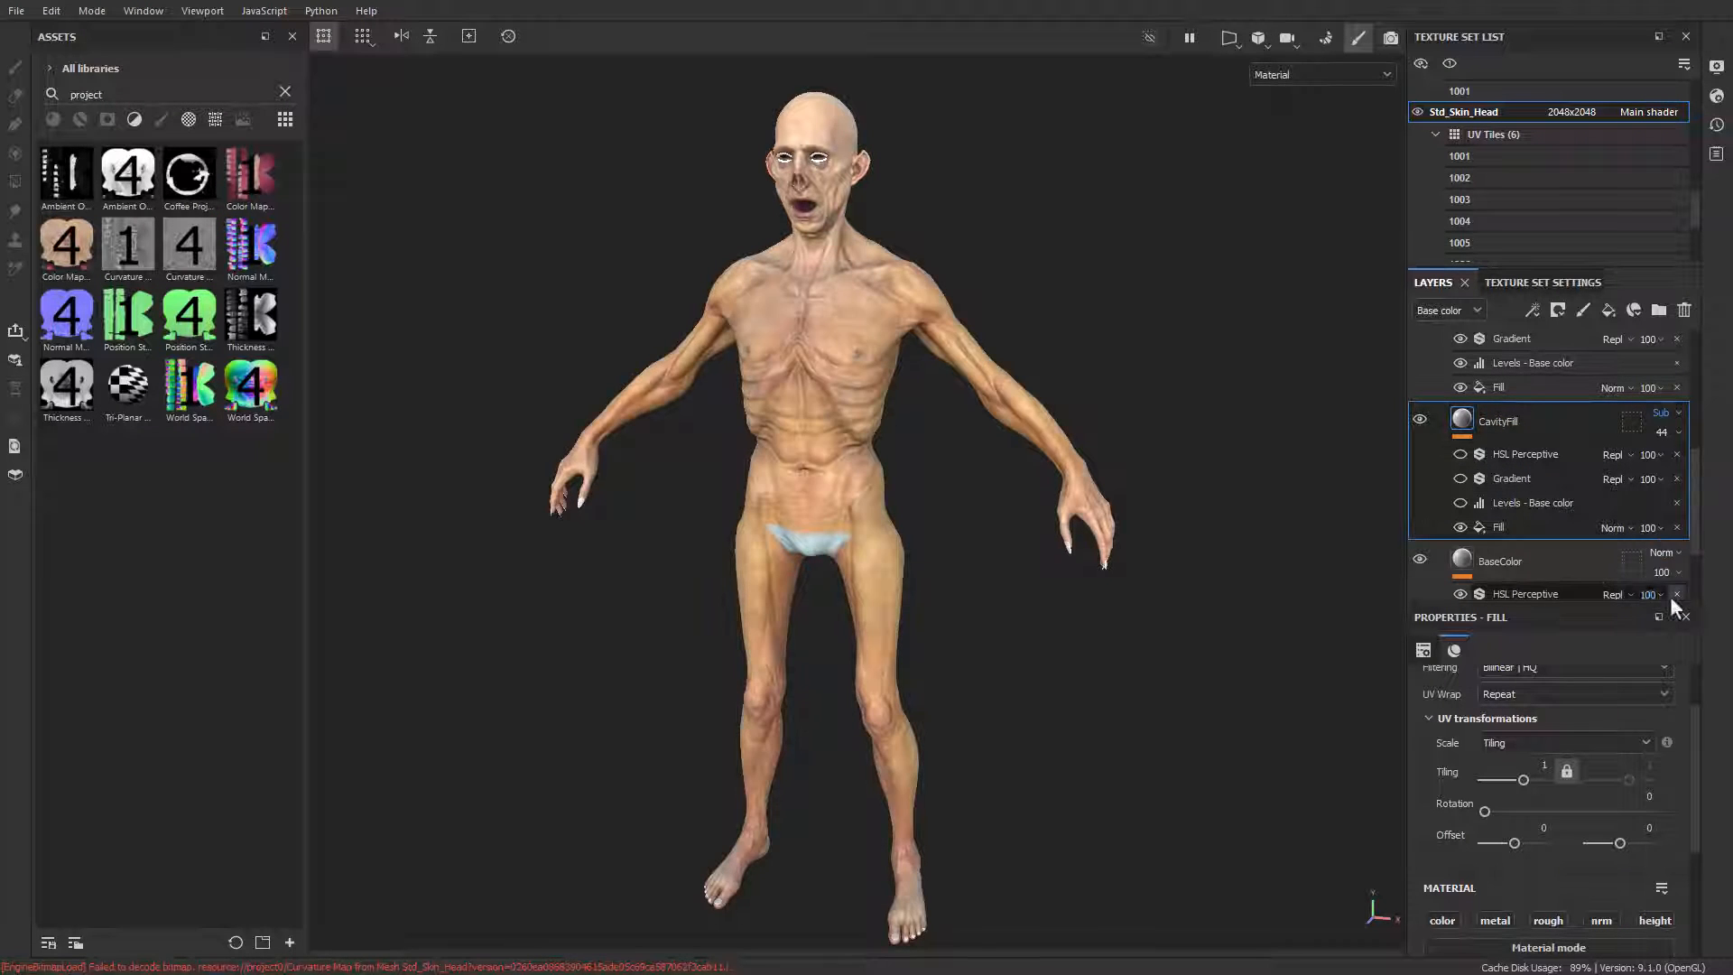
Step: Switch the CavityFill layer's fill effect off and on to compare the skin, and examine its settings
click(1461, 527)
click(1460, 527)
click(1460, 527)
click(1461, 527)
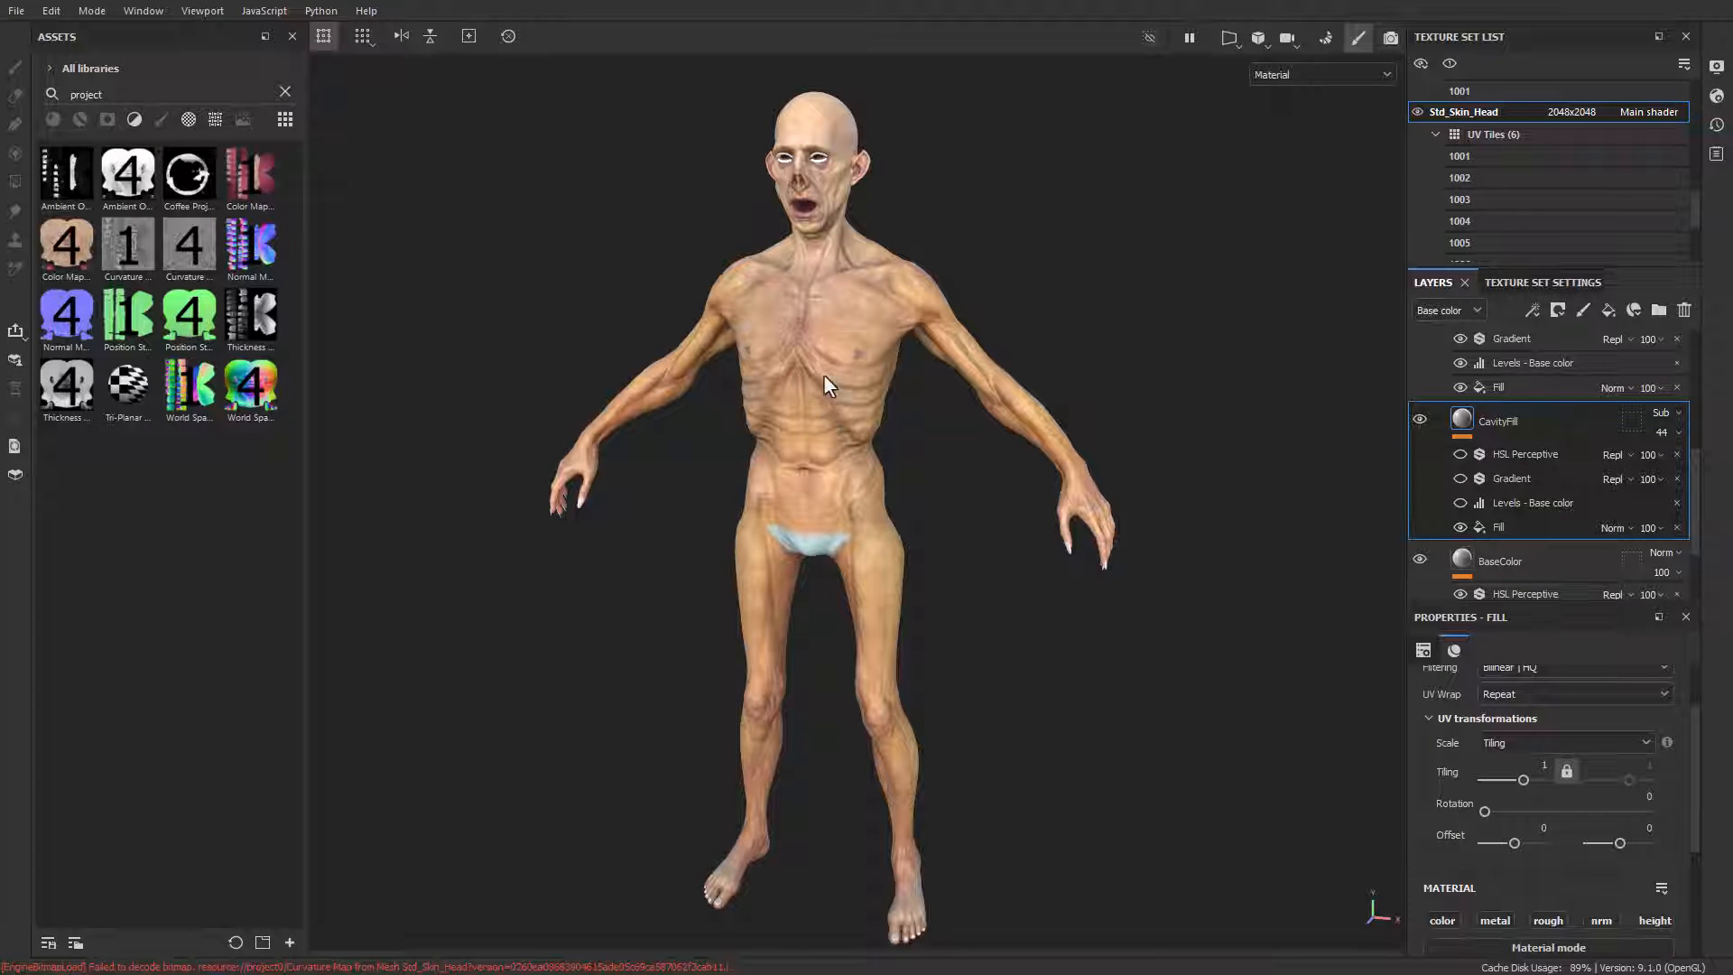
click(1525, 524)
Step: Re-enable the CavityFill layer's Levels and Gradient effects and examine the gradient's three color settings
click(1529, 502)
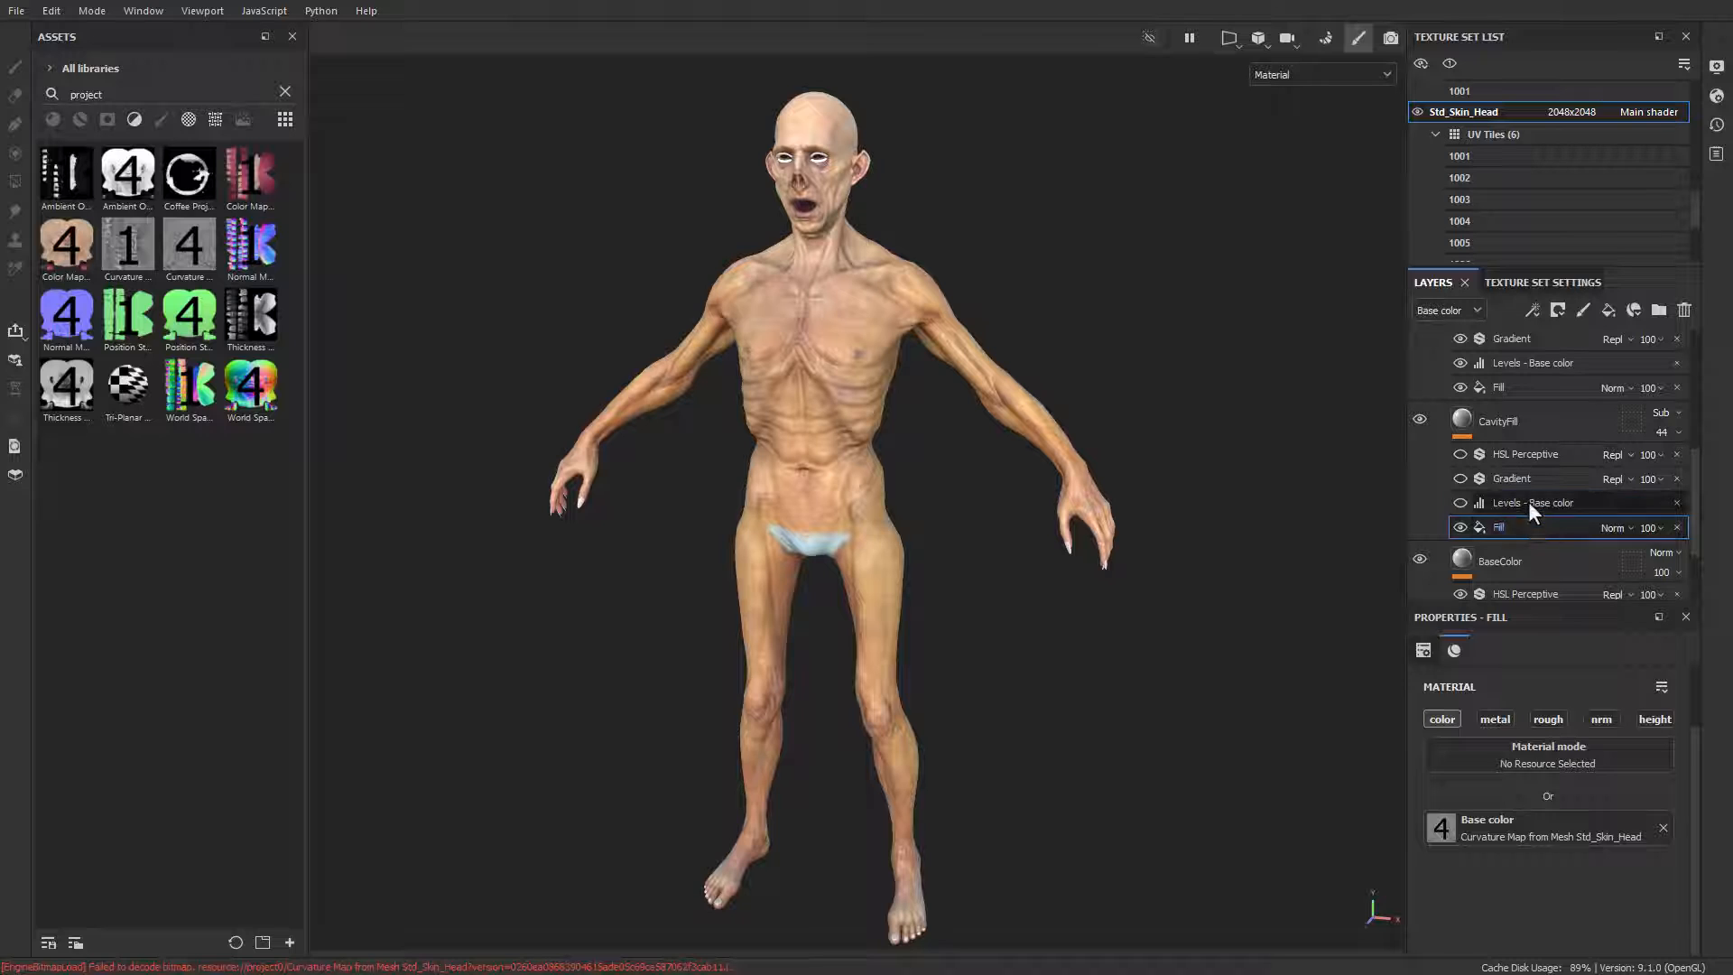
click(1460, 503)
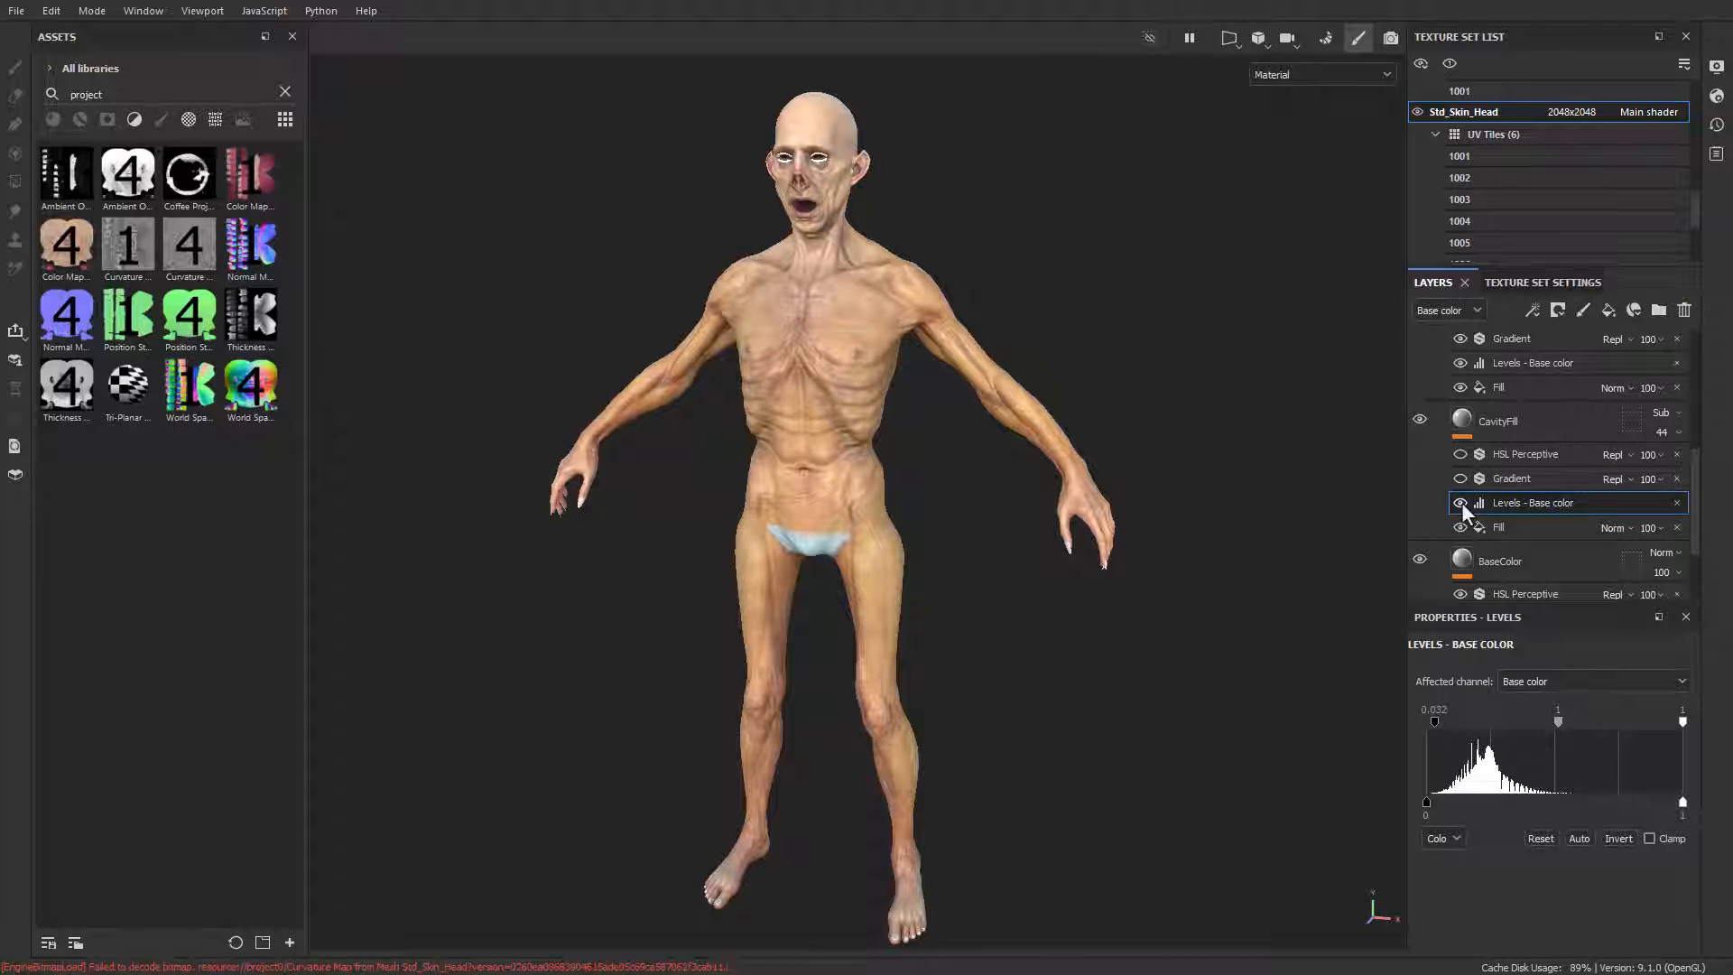
click(1460, 503)
click(1503, 480)
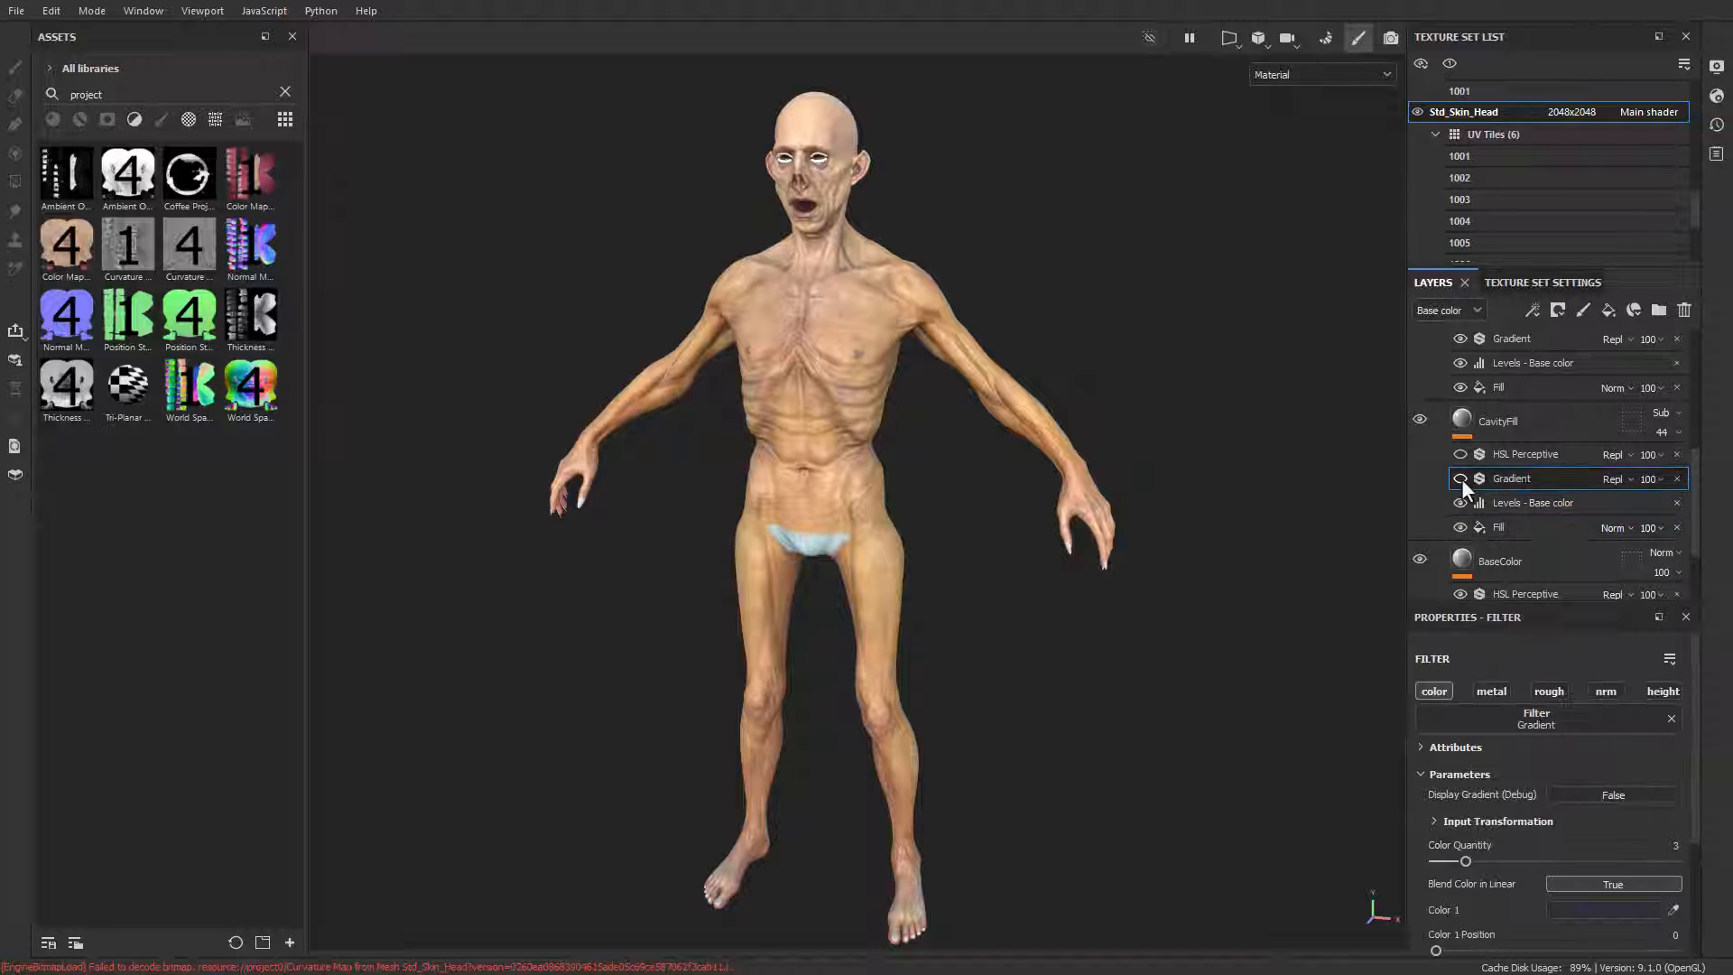
click(1460, 479)
scroll(1497, 767, down, 3)
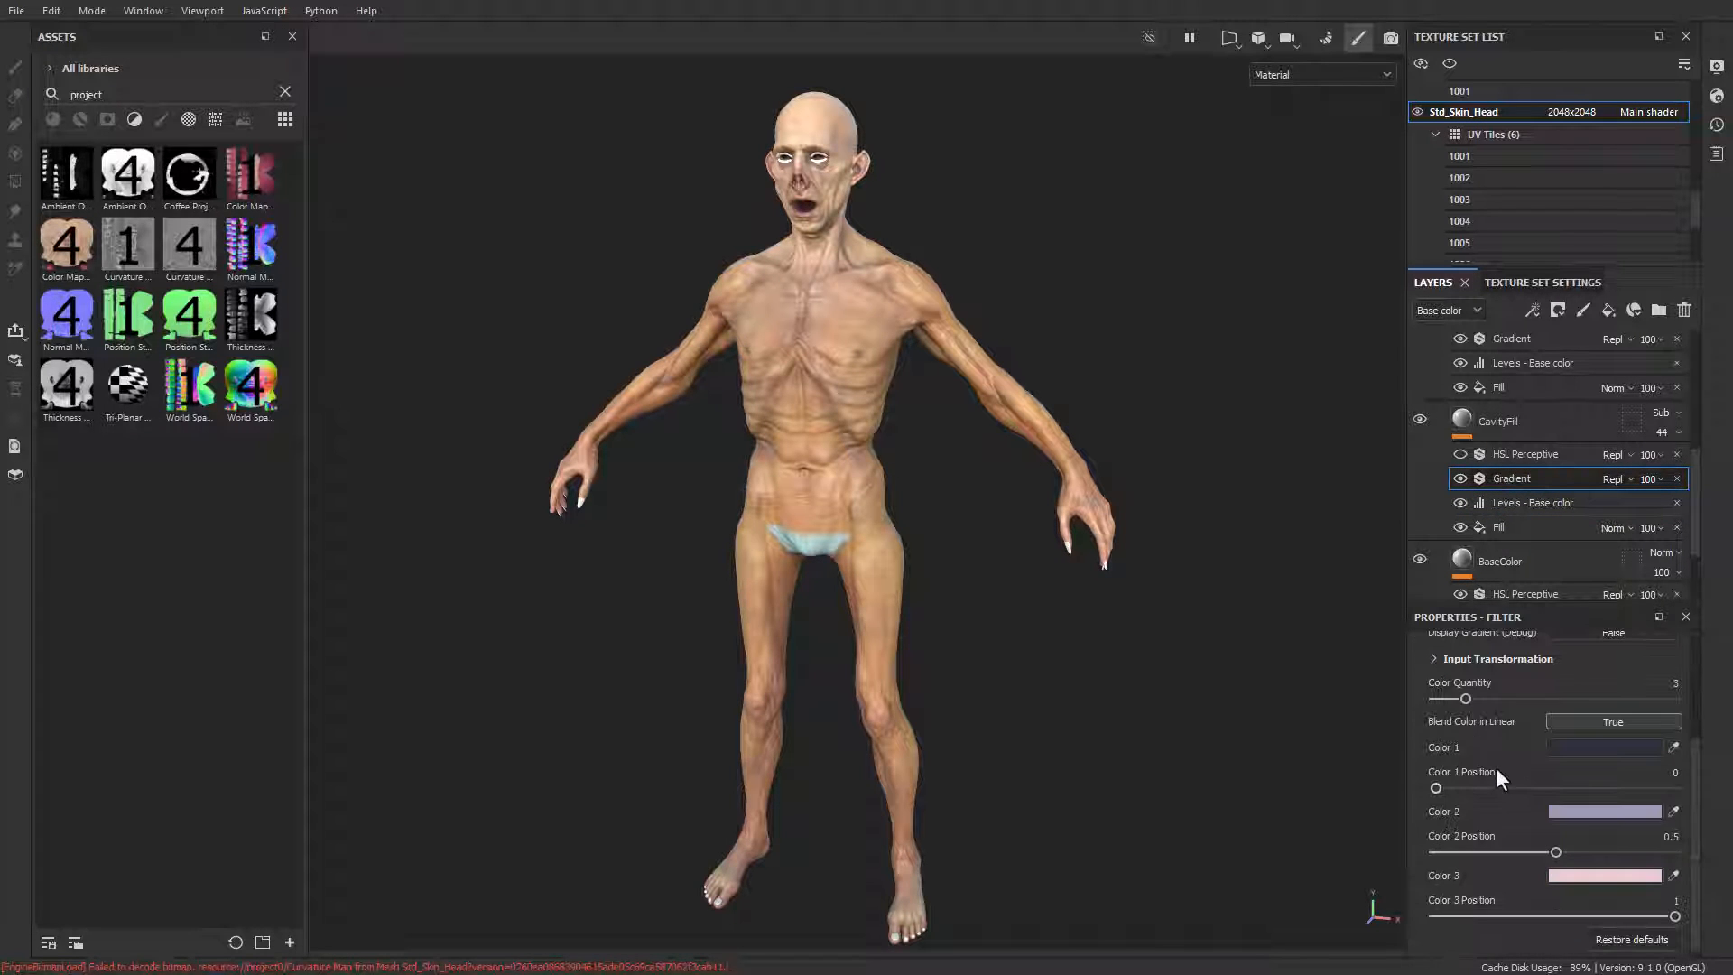
Step: Set the CavityFill layer to Normal blending and switch its Levels and Gradient effects off and on to compare
click(1524, 425)
click(1664, 411)
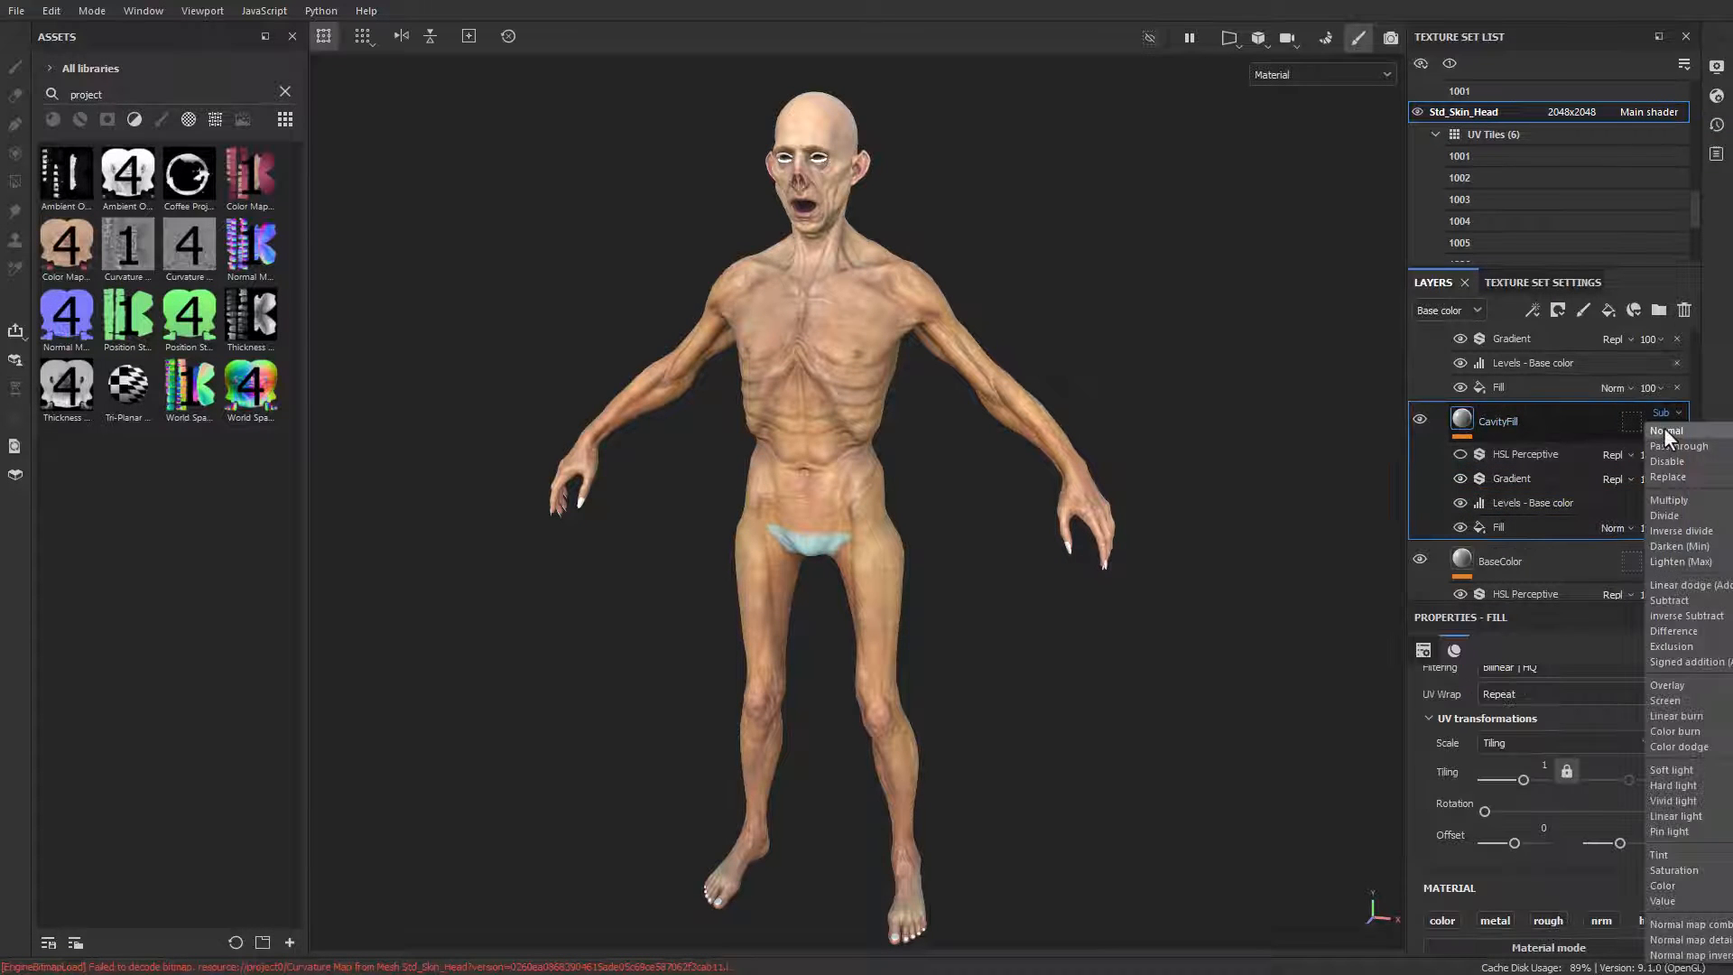
click(1664, 426)
click(1509, 478)
click(1461, 478)
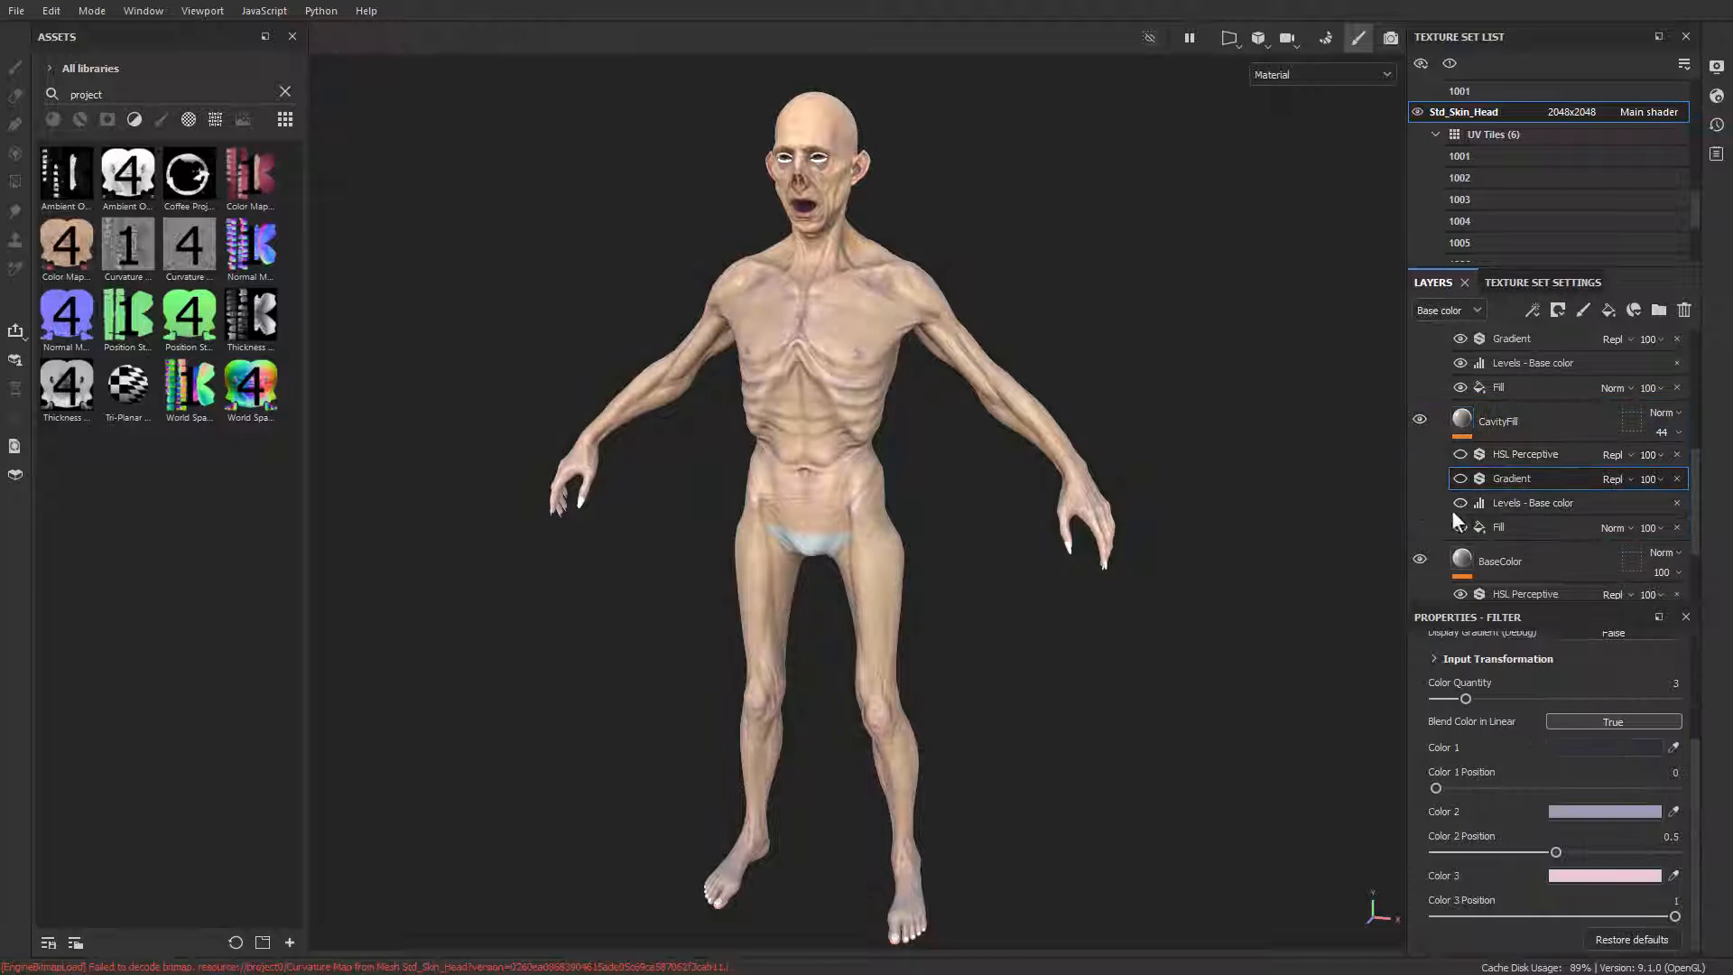
click(1461, 478)
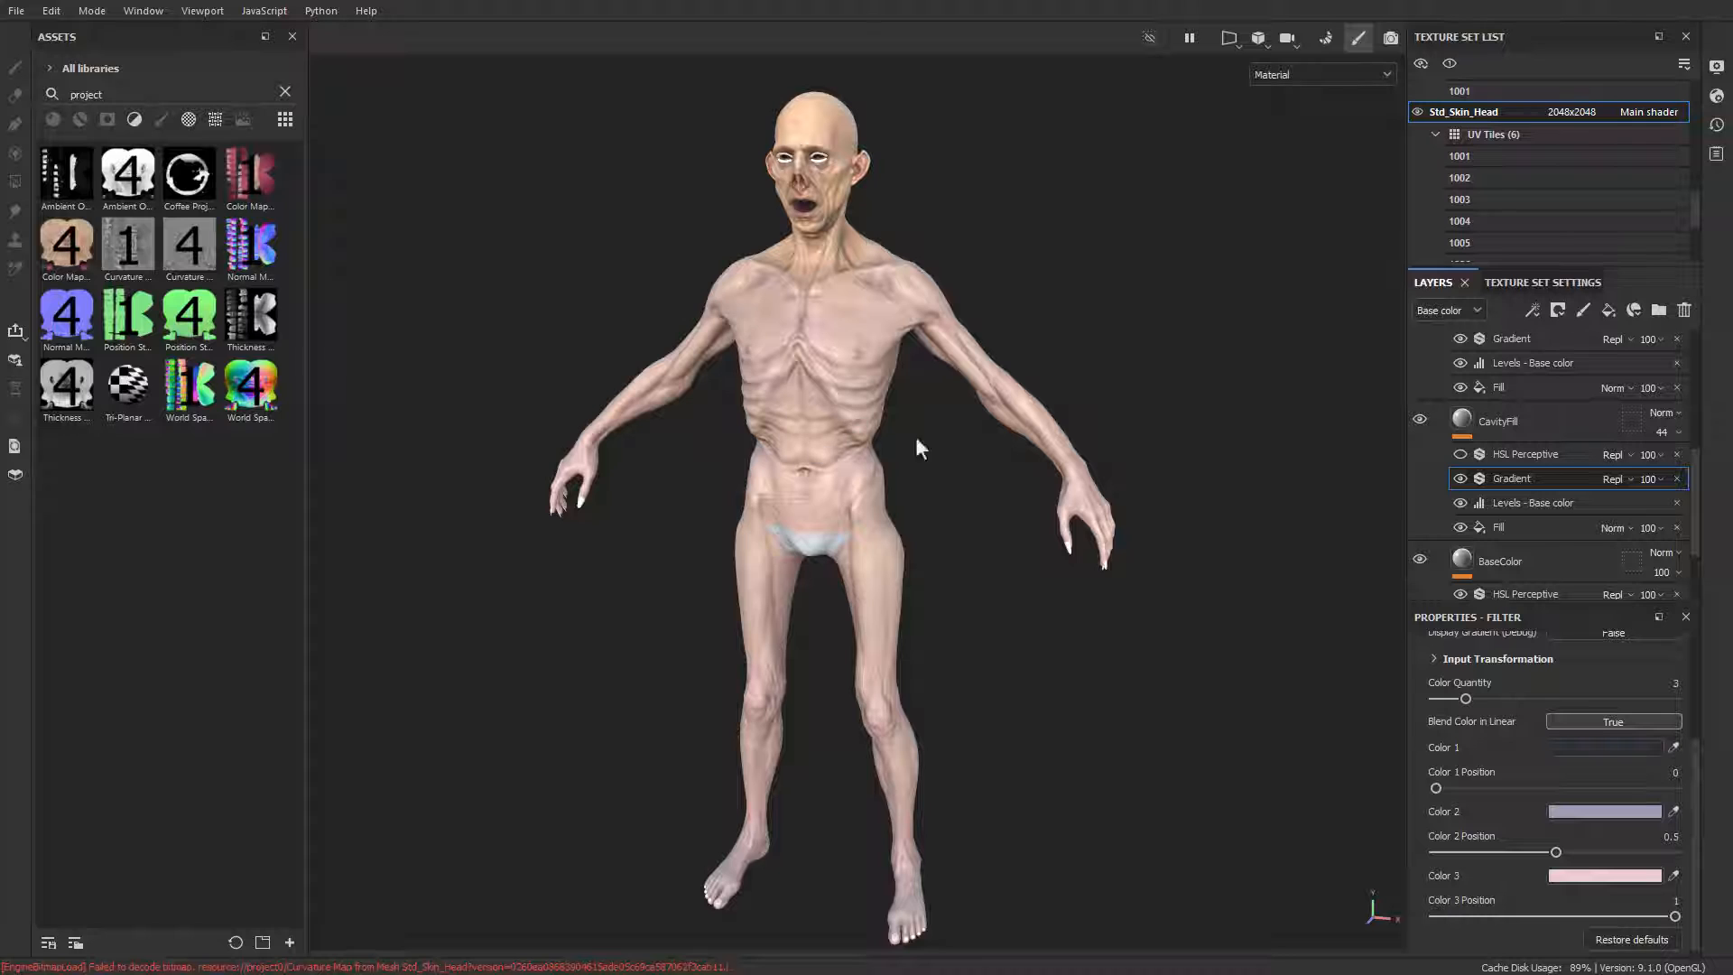
Step: Re-enable the CavityFill layer's HSL Perceptive filter and set the layer's blend mode to Subtract
click(1460, 454)
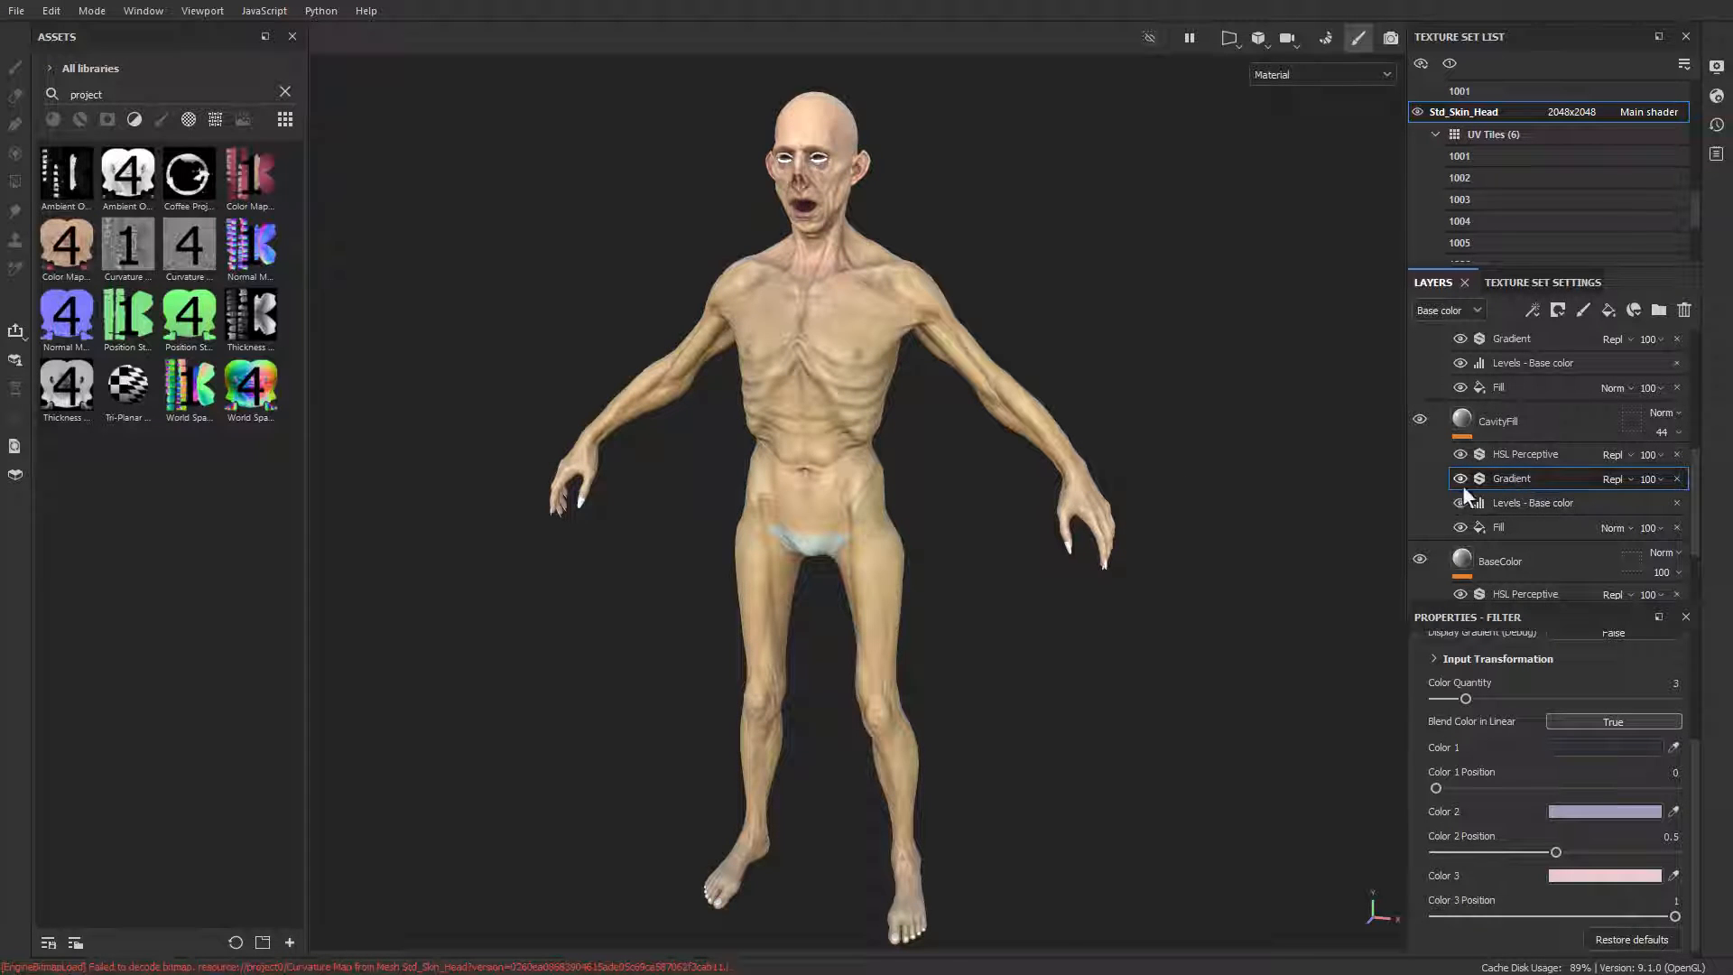
click(1527, 455)
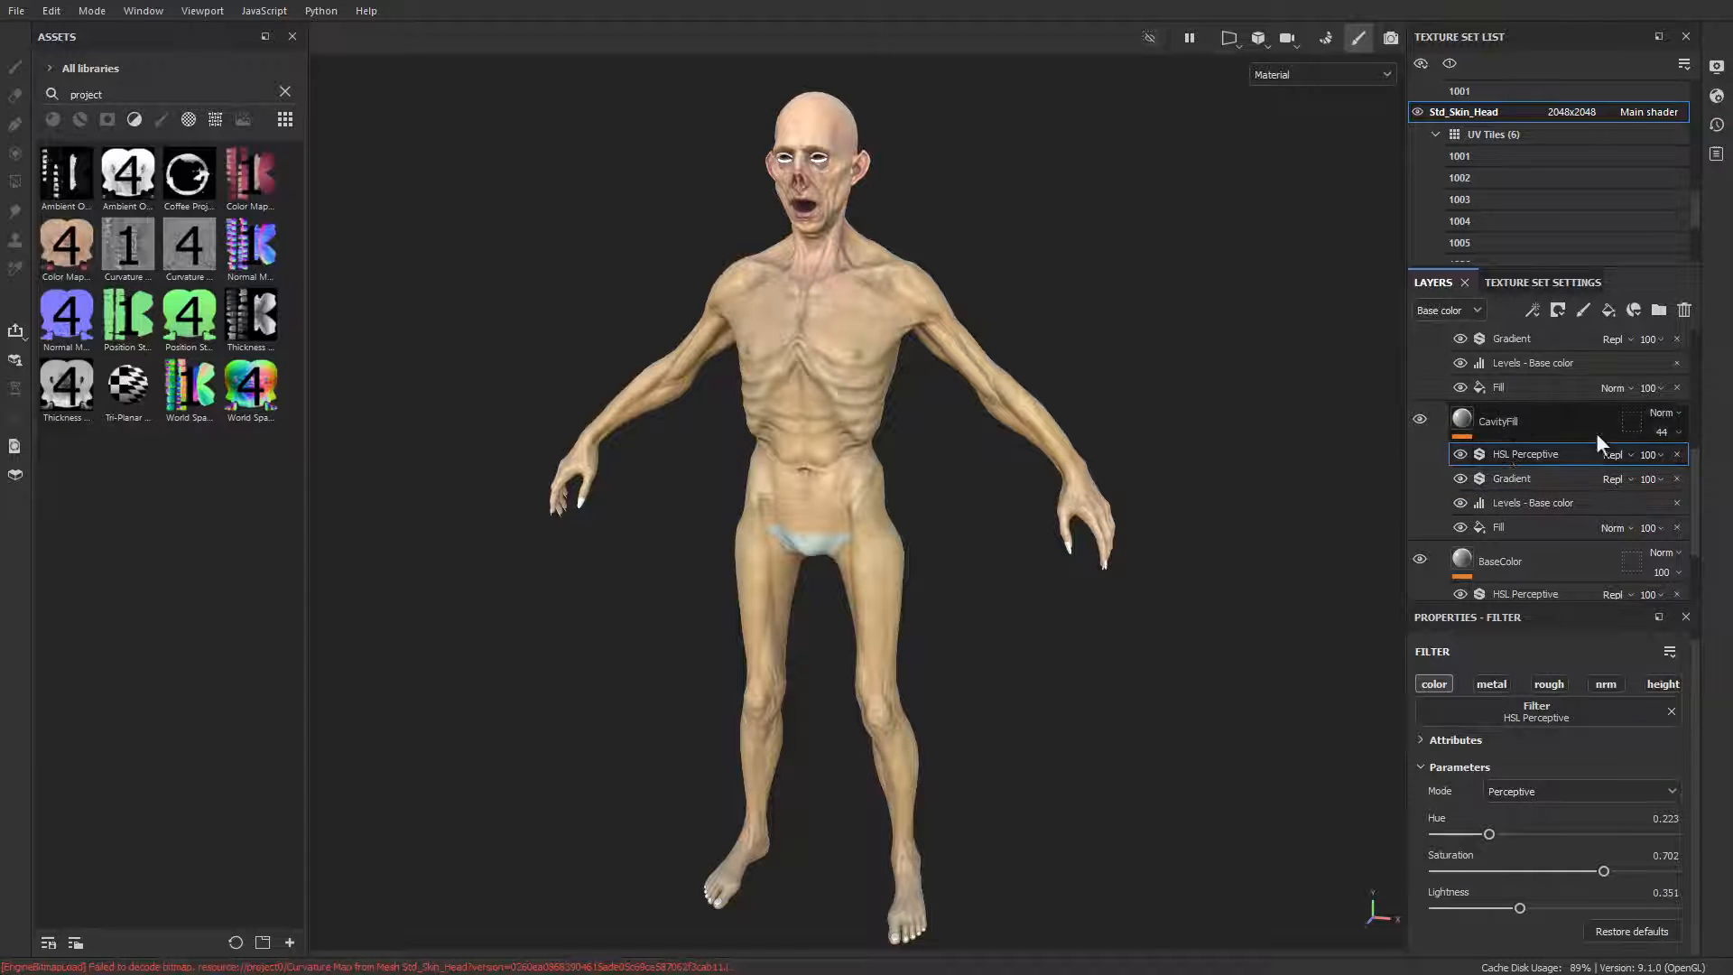
click(1668, 413)
click(1682, 592)
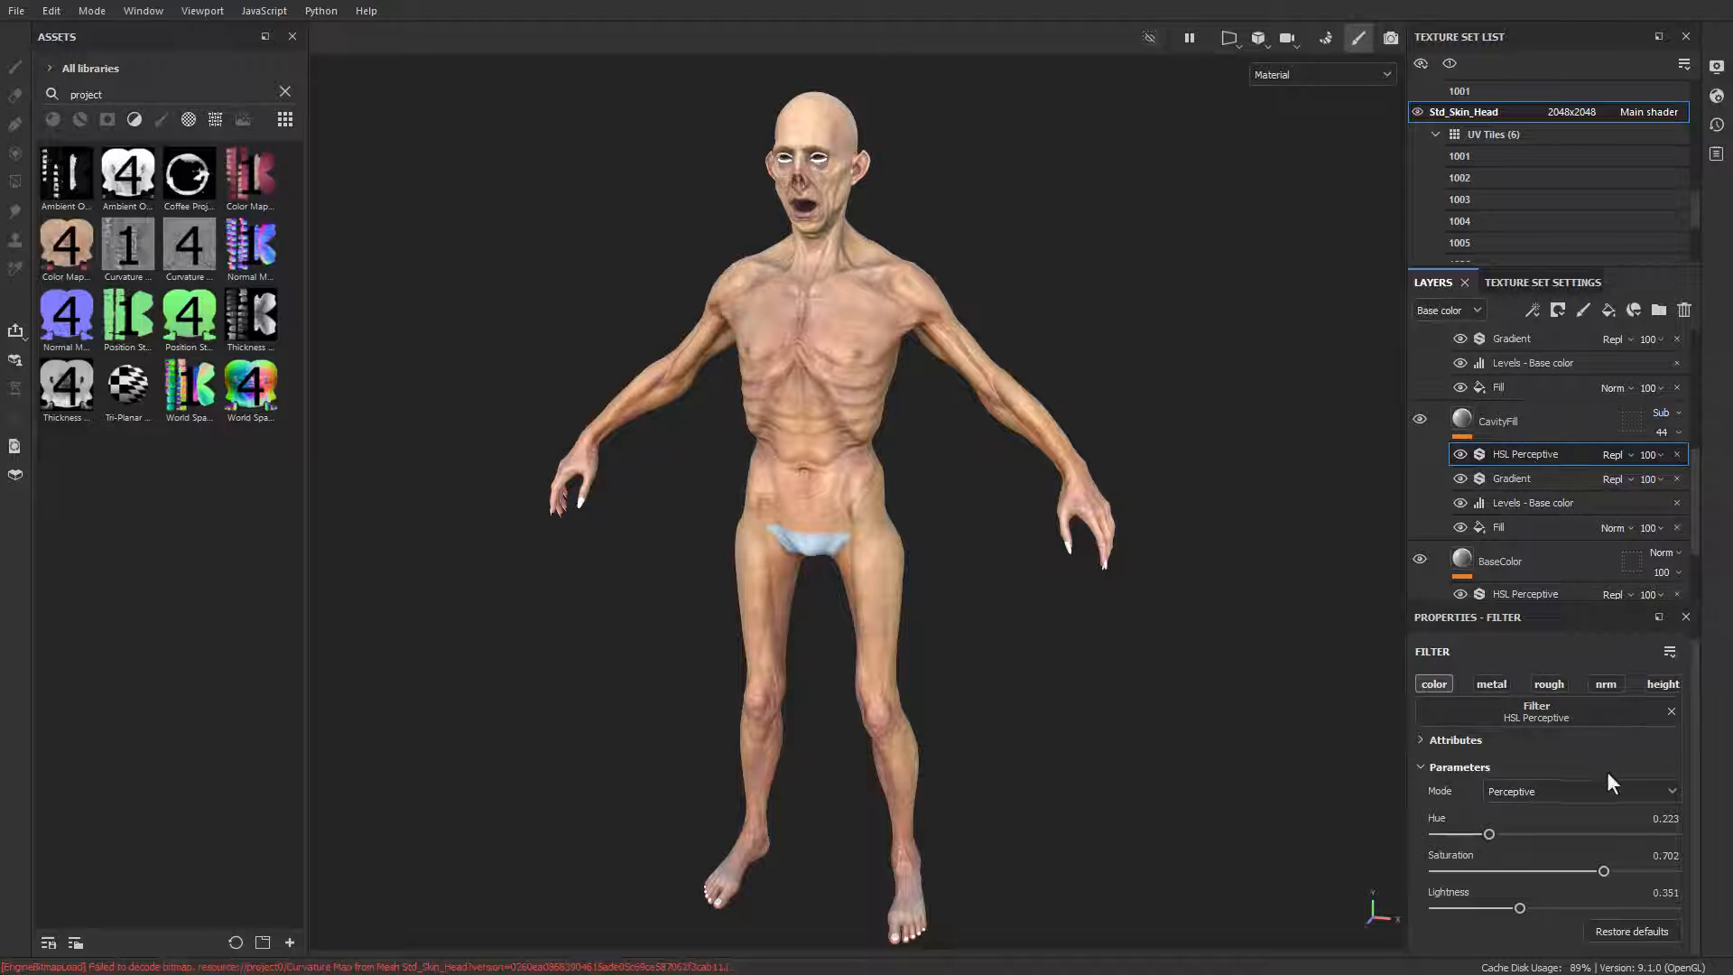
Step: Adjust the CavityFill layer's HSL Perceptive filter to saturation 0.706 and hue 0.162
mouse_move(1601, 870)
mouse_down()
mouse_move(1534, 876)
mouse_move(1601, 868)
mouse_up()
mouse_move(1488, 832)
mouse_down()
mouse_move(1530, 832)
mouse_move(1471, 834)
mouse_up()
mouse_move(875, 499)
alt+mouse_down()
mouse_move(847, 468)
mouse_move(888, 487)
alt+mouse_up()
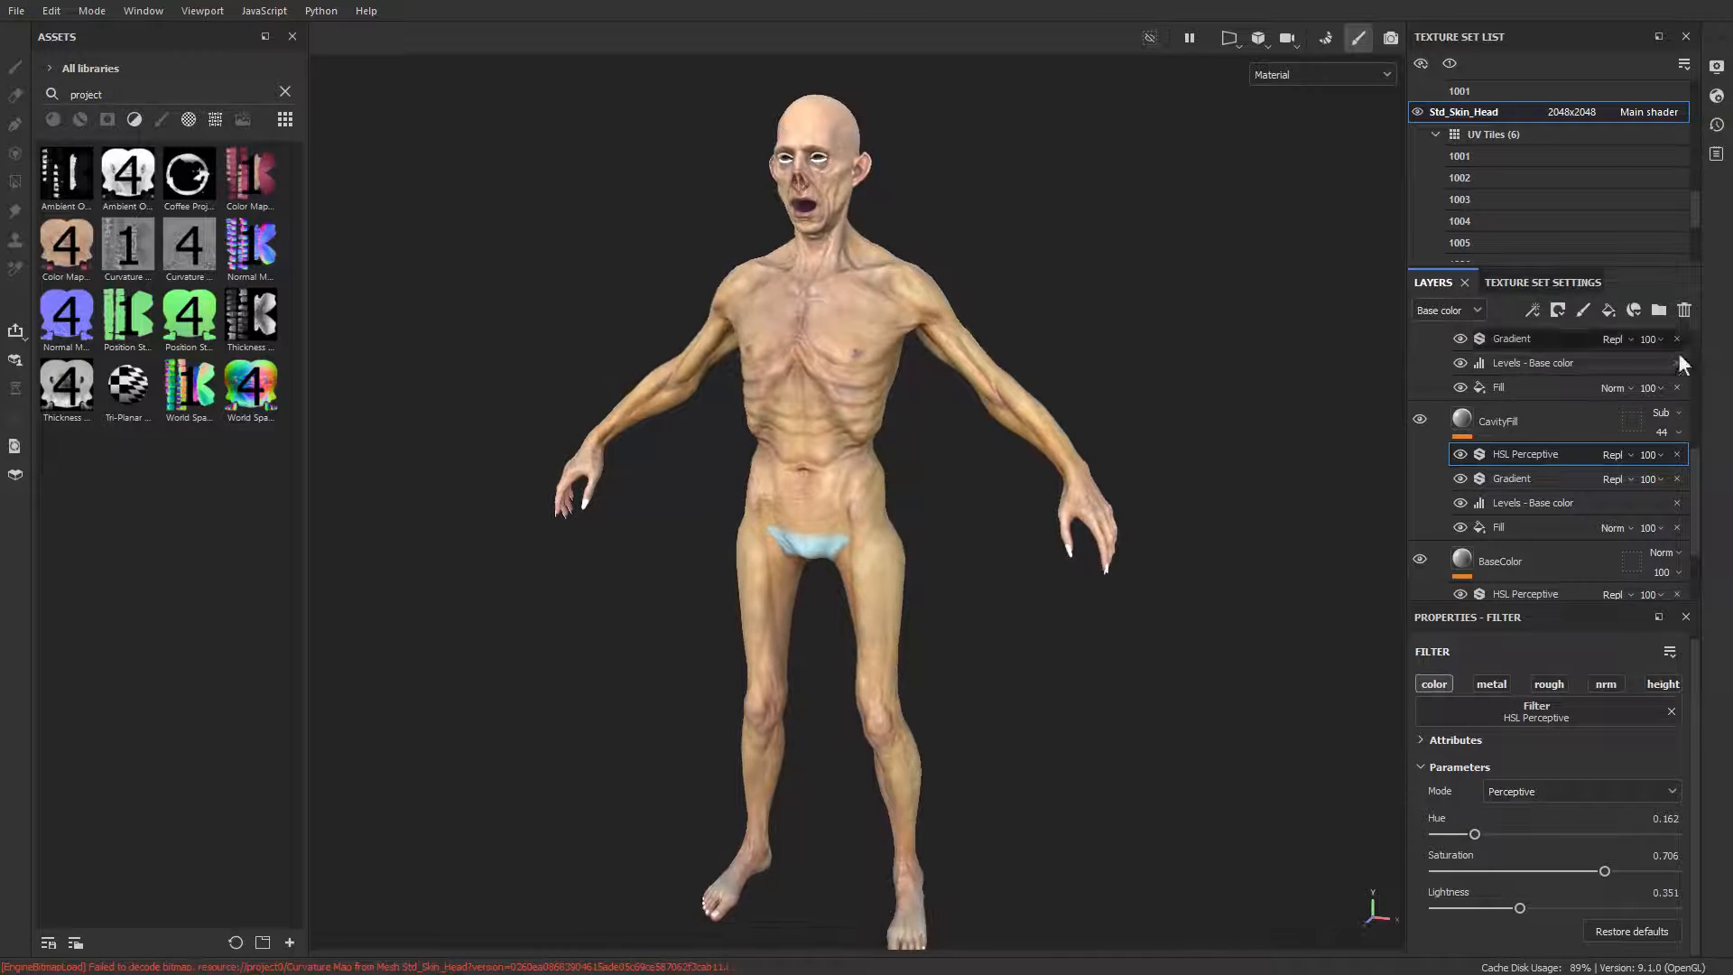
Step: Show the SkinPunch layer, hide its HSL Perceptive, Gradient and Levels effects, and check its fill's base color map
scroll(1533, 426, up, 6)
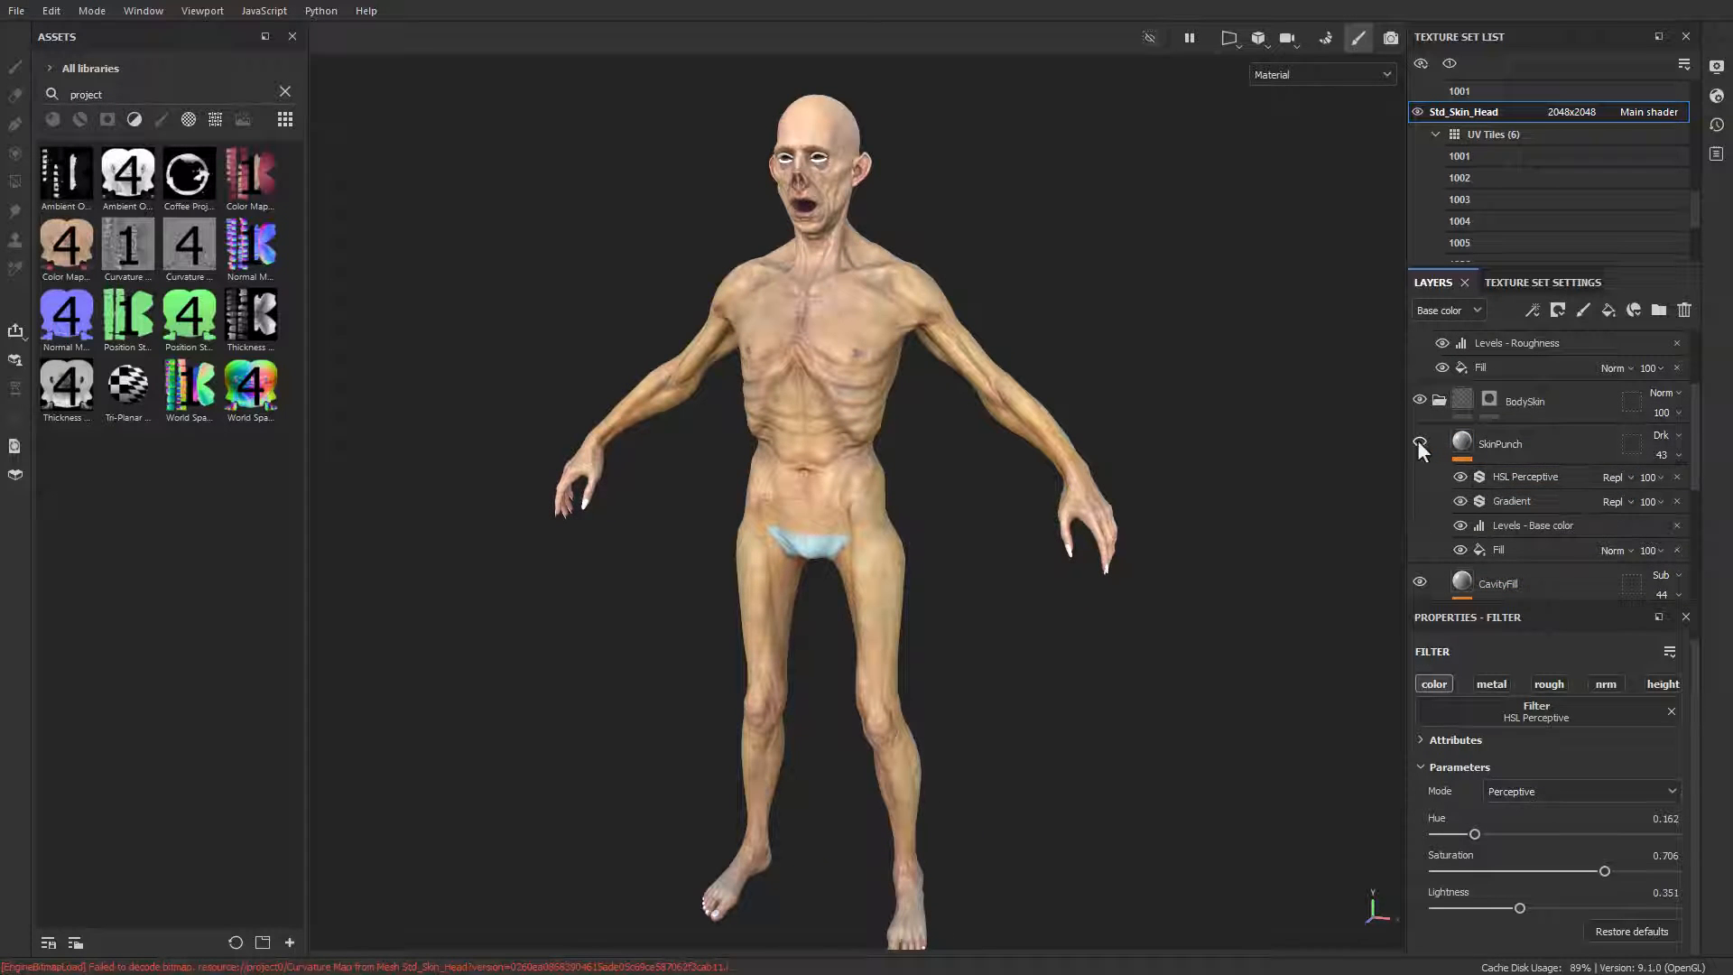
click(1513, 549)
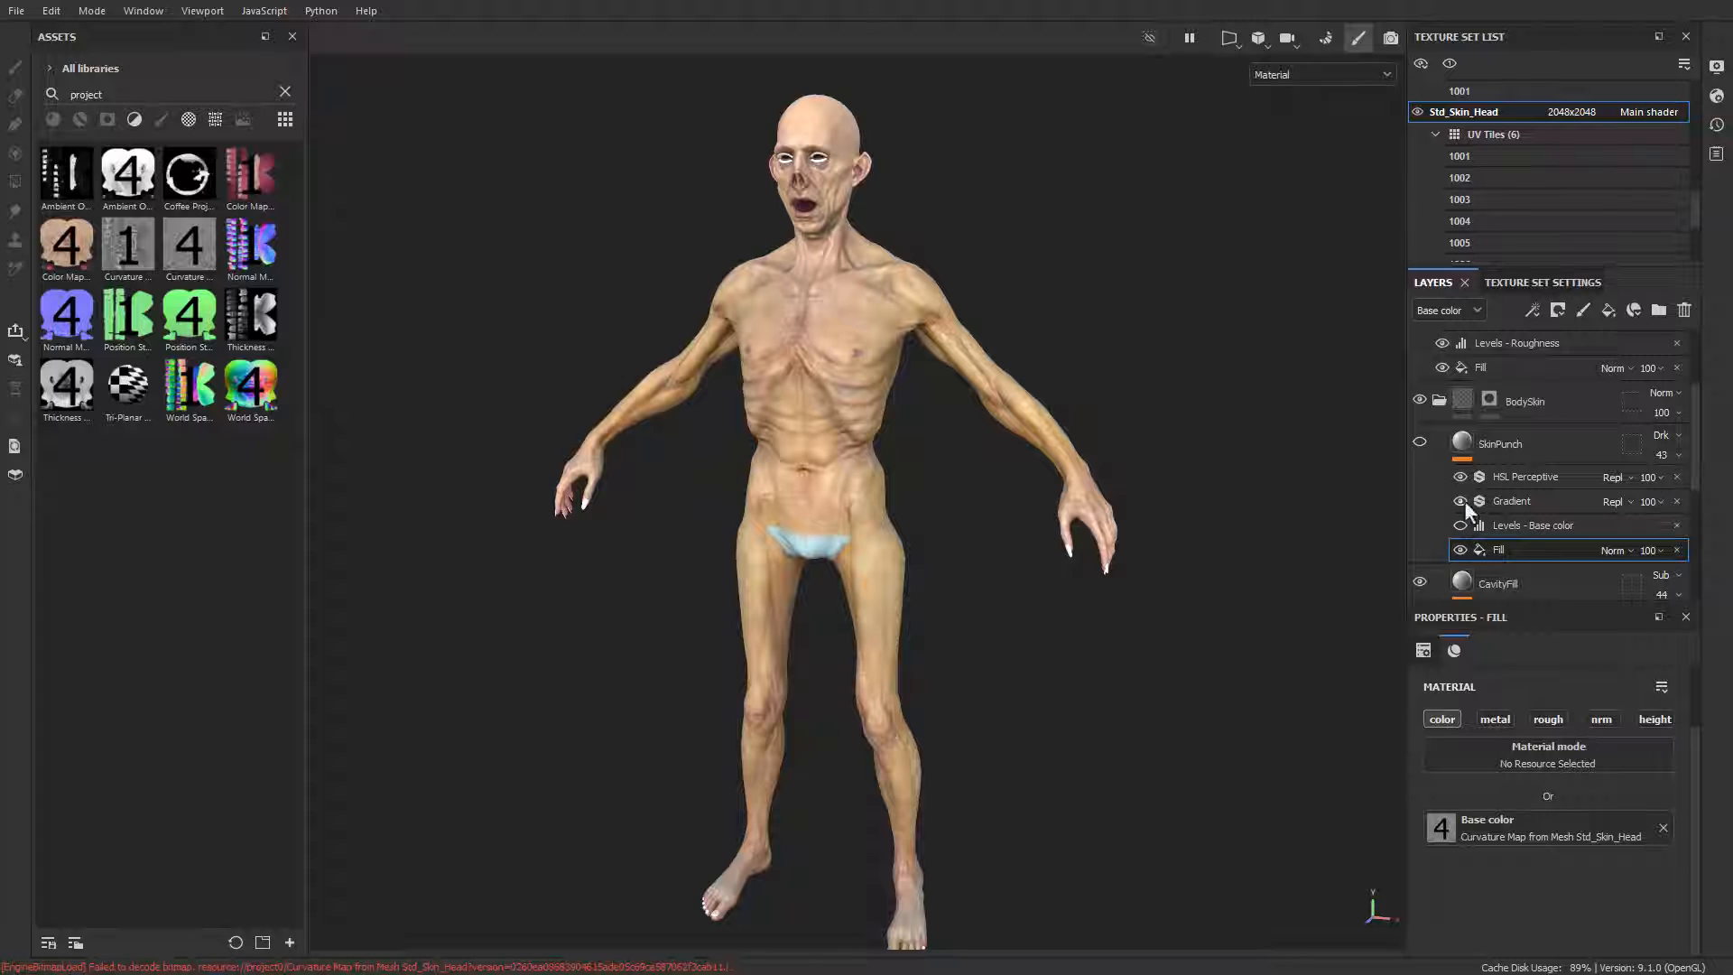
click(1419, 443)
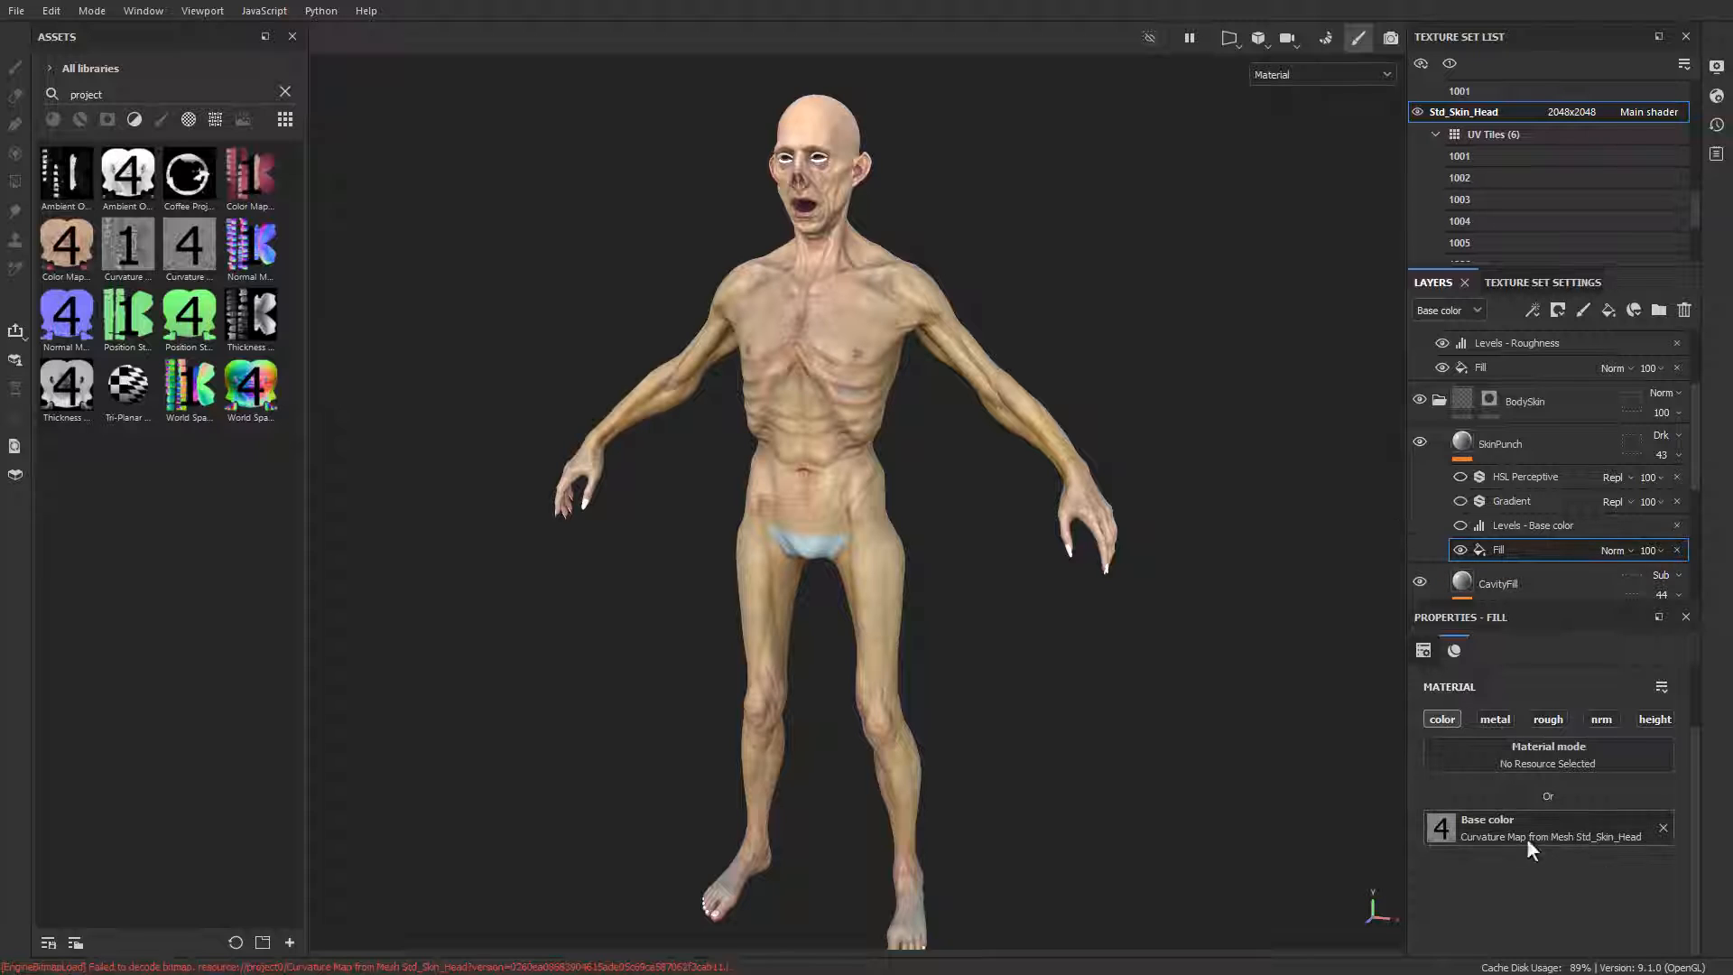
click(1462, 447)
scroll(1507, 867, down, 3)
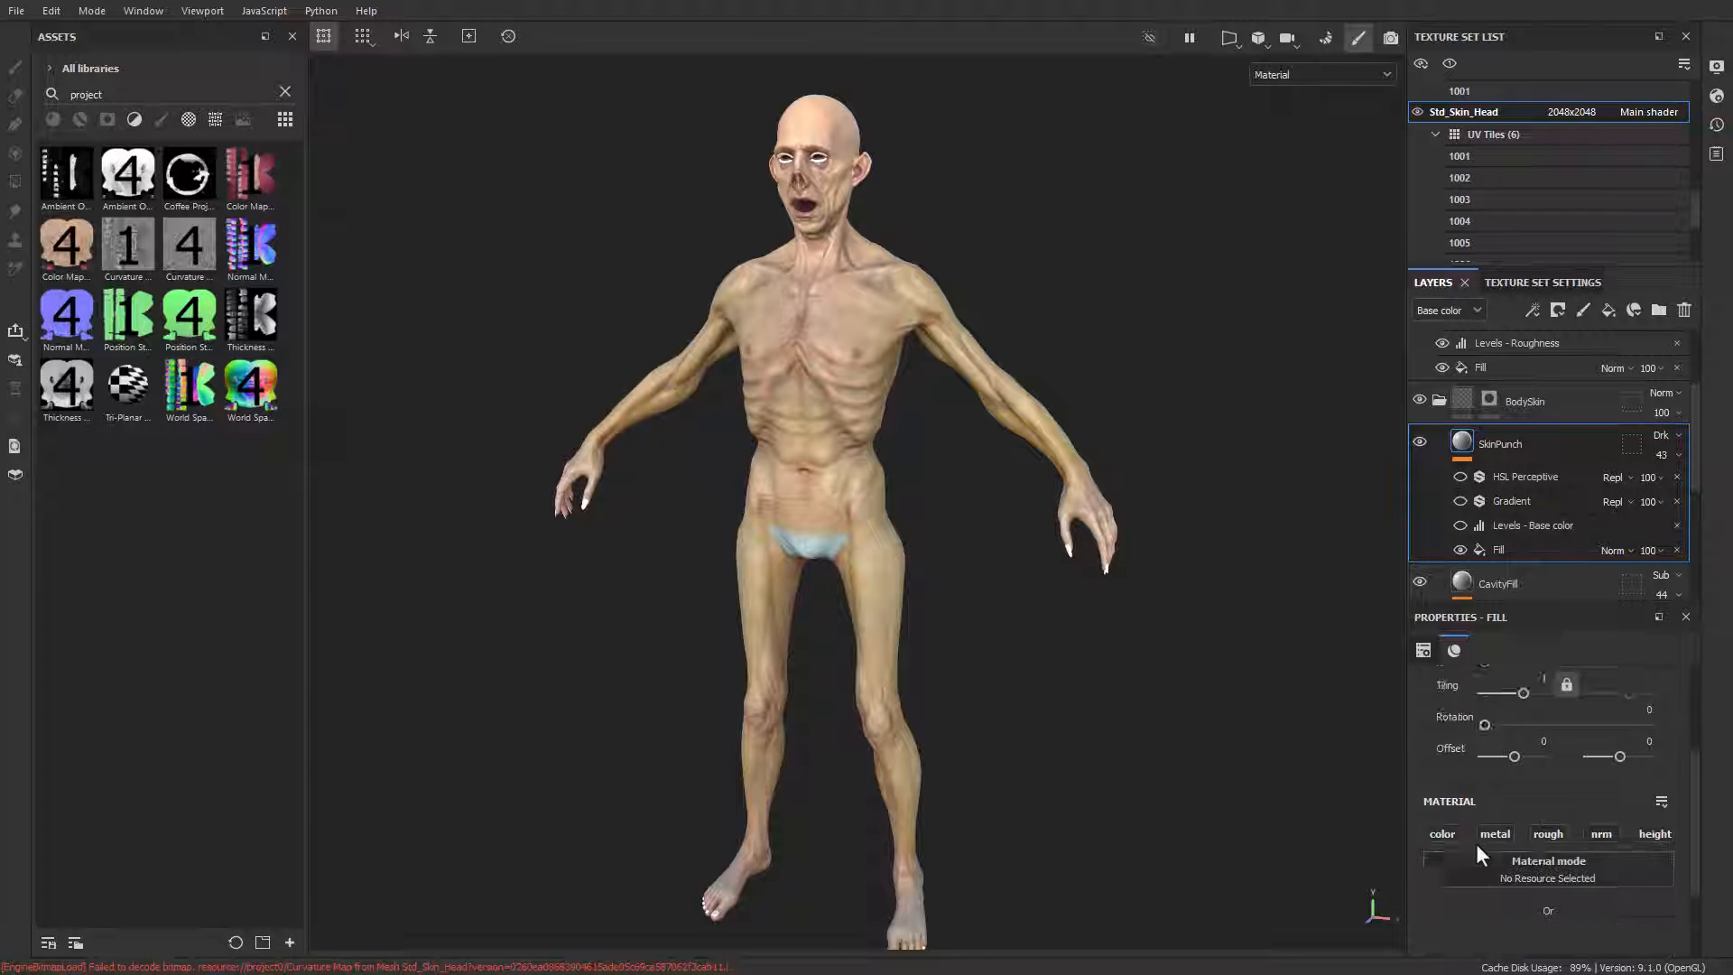
click(1504, 549)
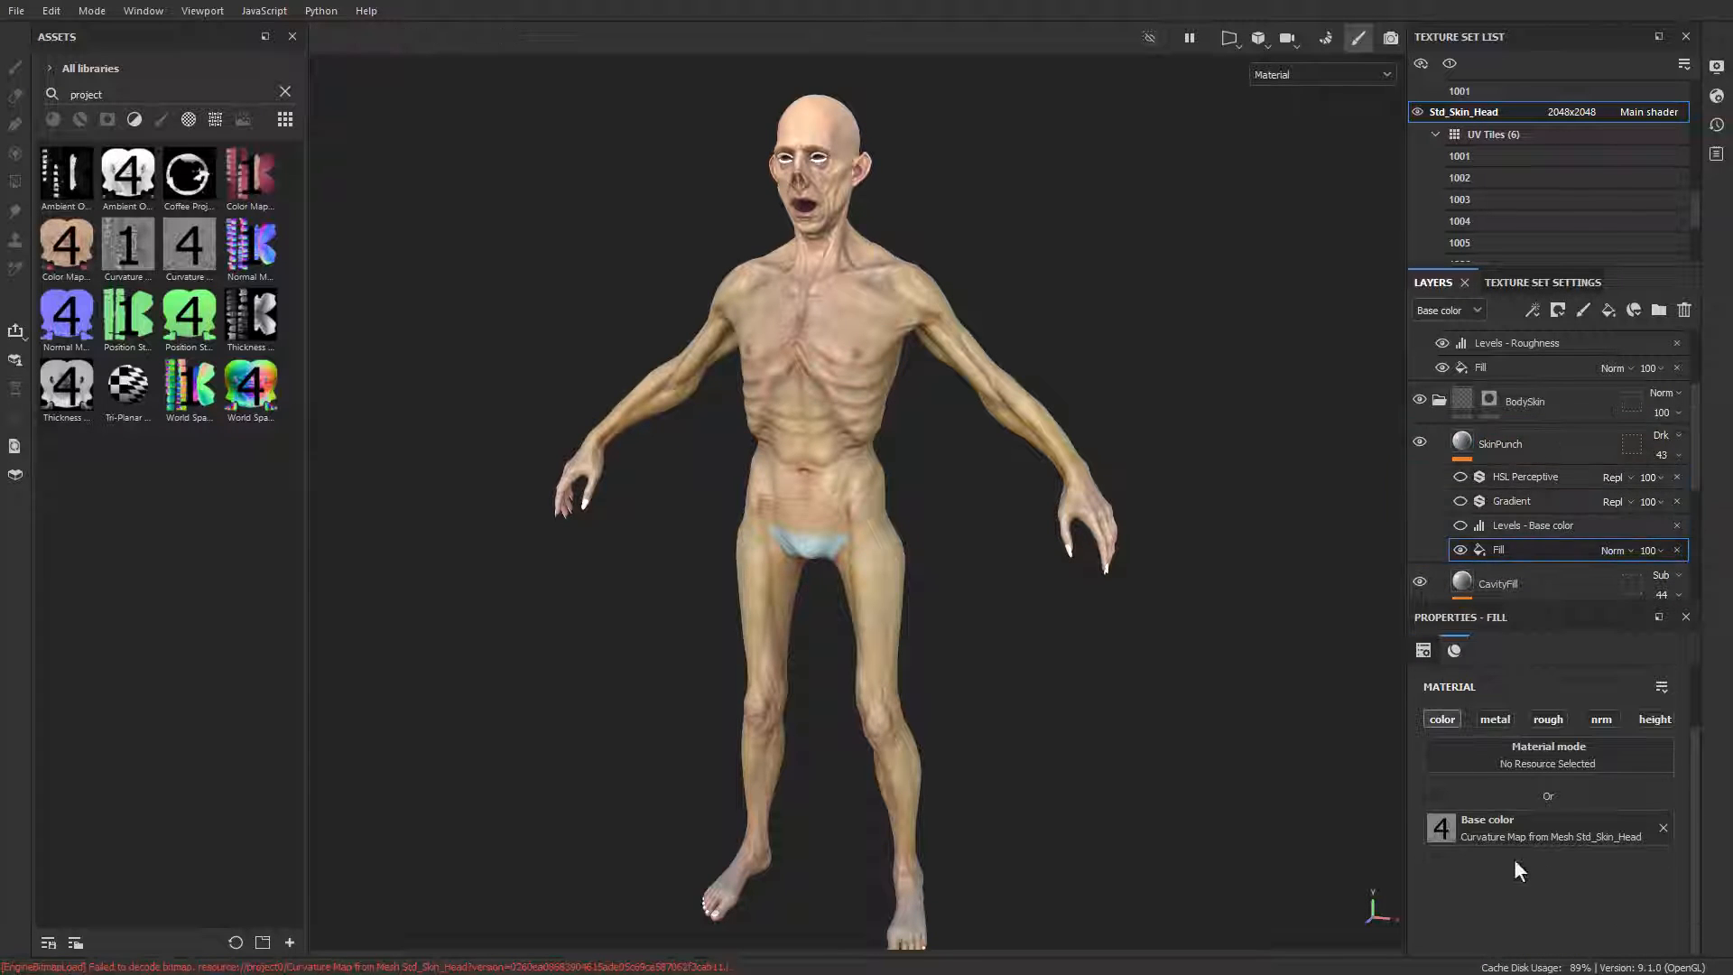
Step: Re-enable the SkinPunch layer's Levels, Gradient and HSL Perceptive effects one by one while examining their settings
click(1508, 527)
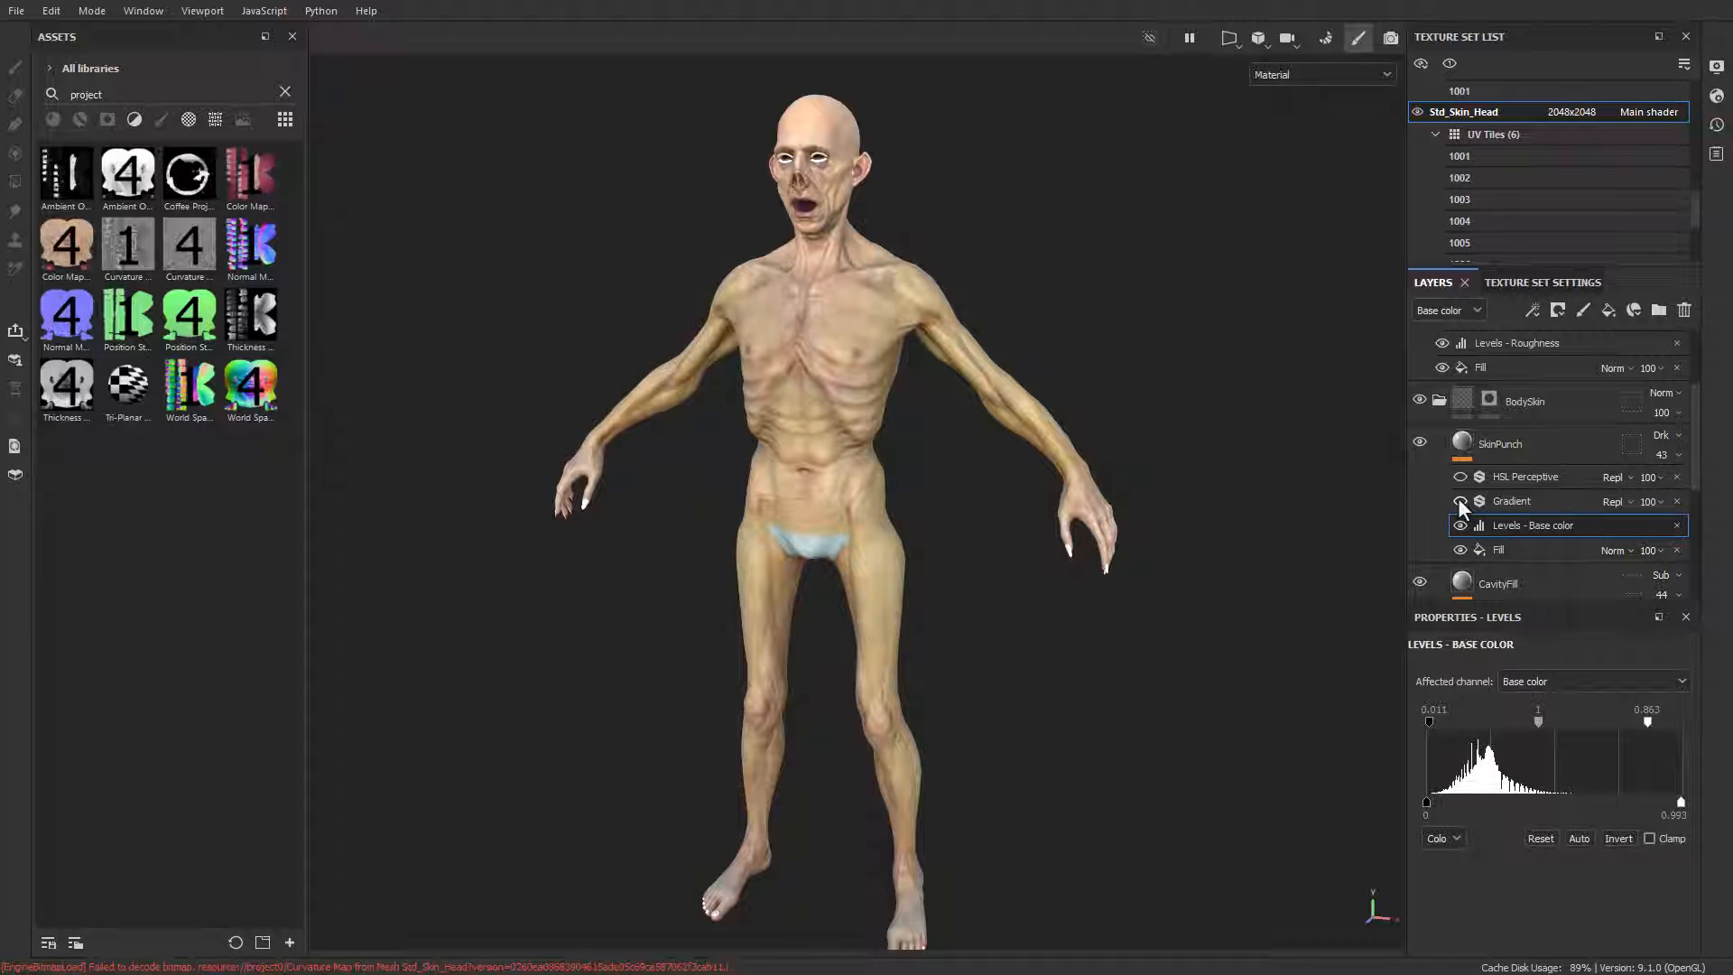
click(1513, 501)
scroll(1599, 885, down, 3)
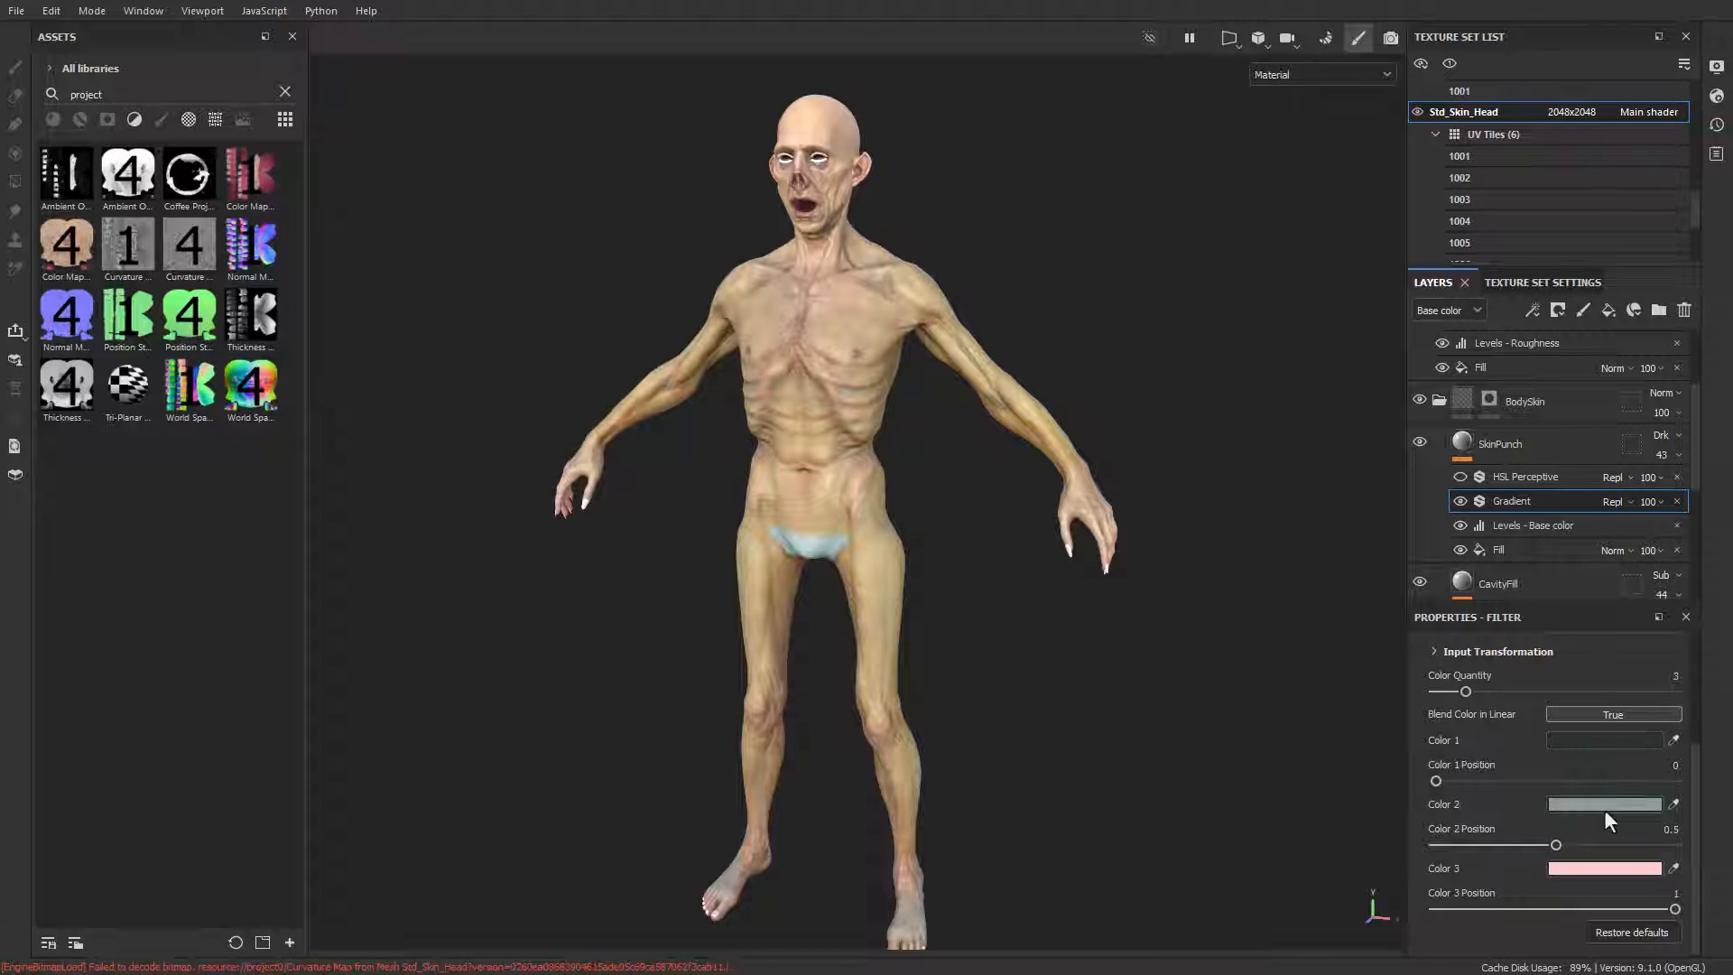
click(1545, 476)
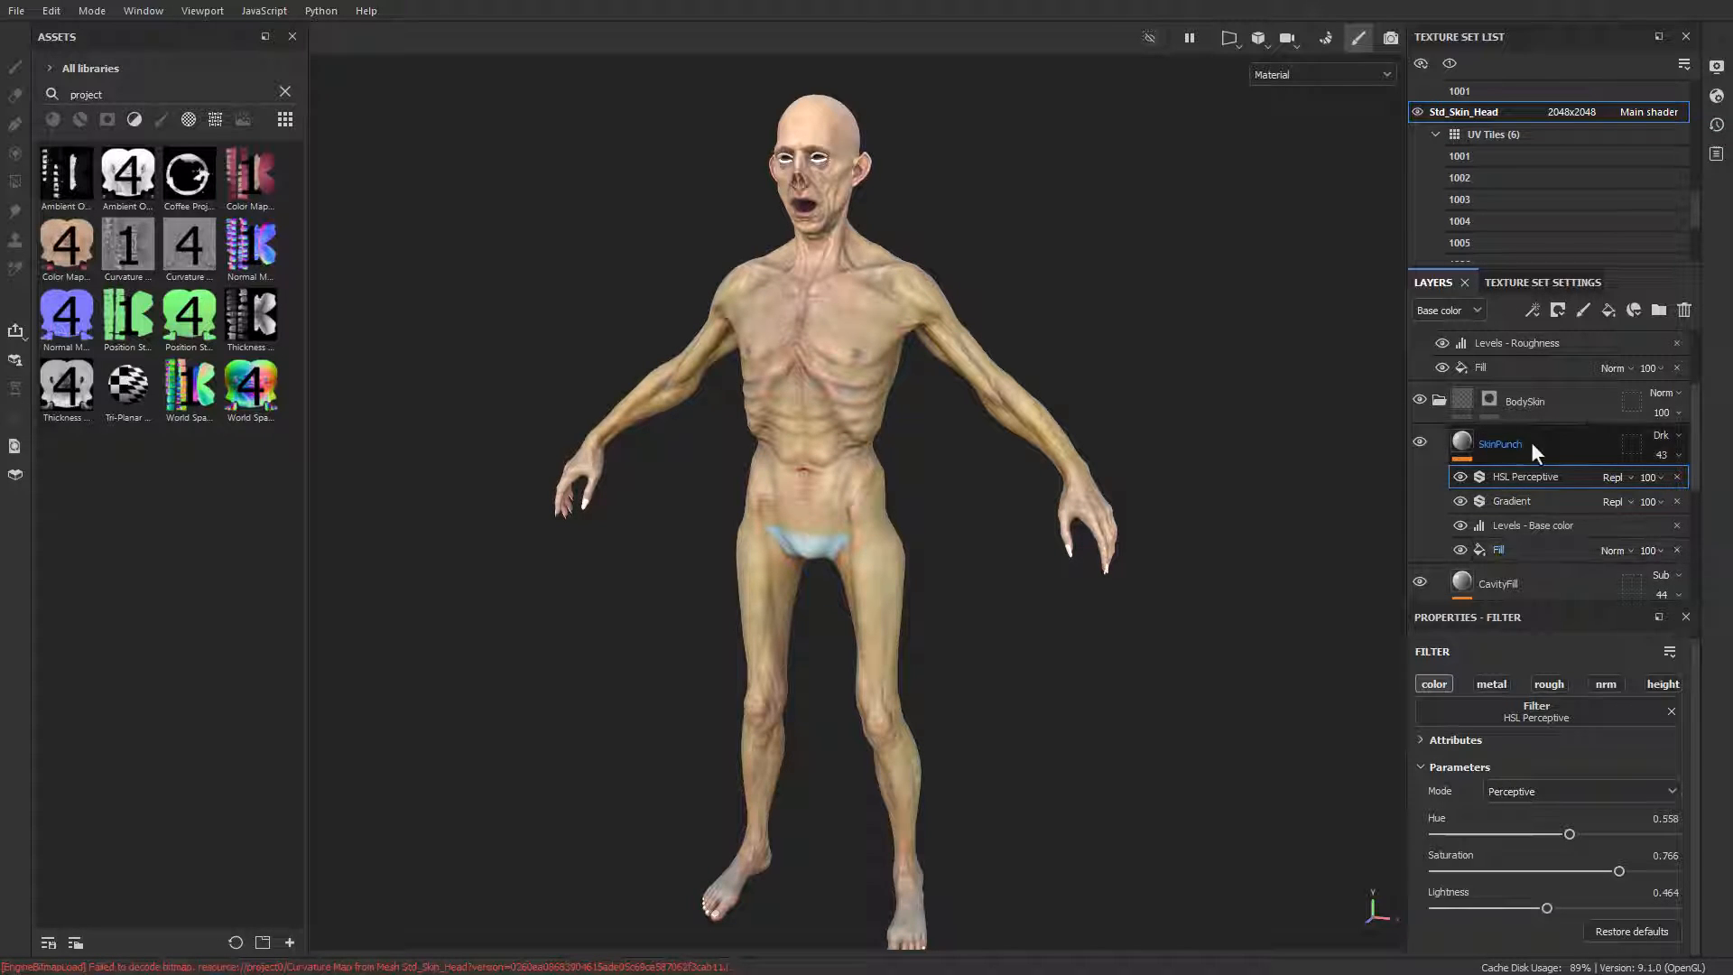
click(1464, 442)
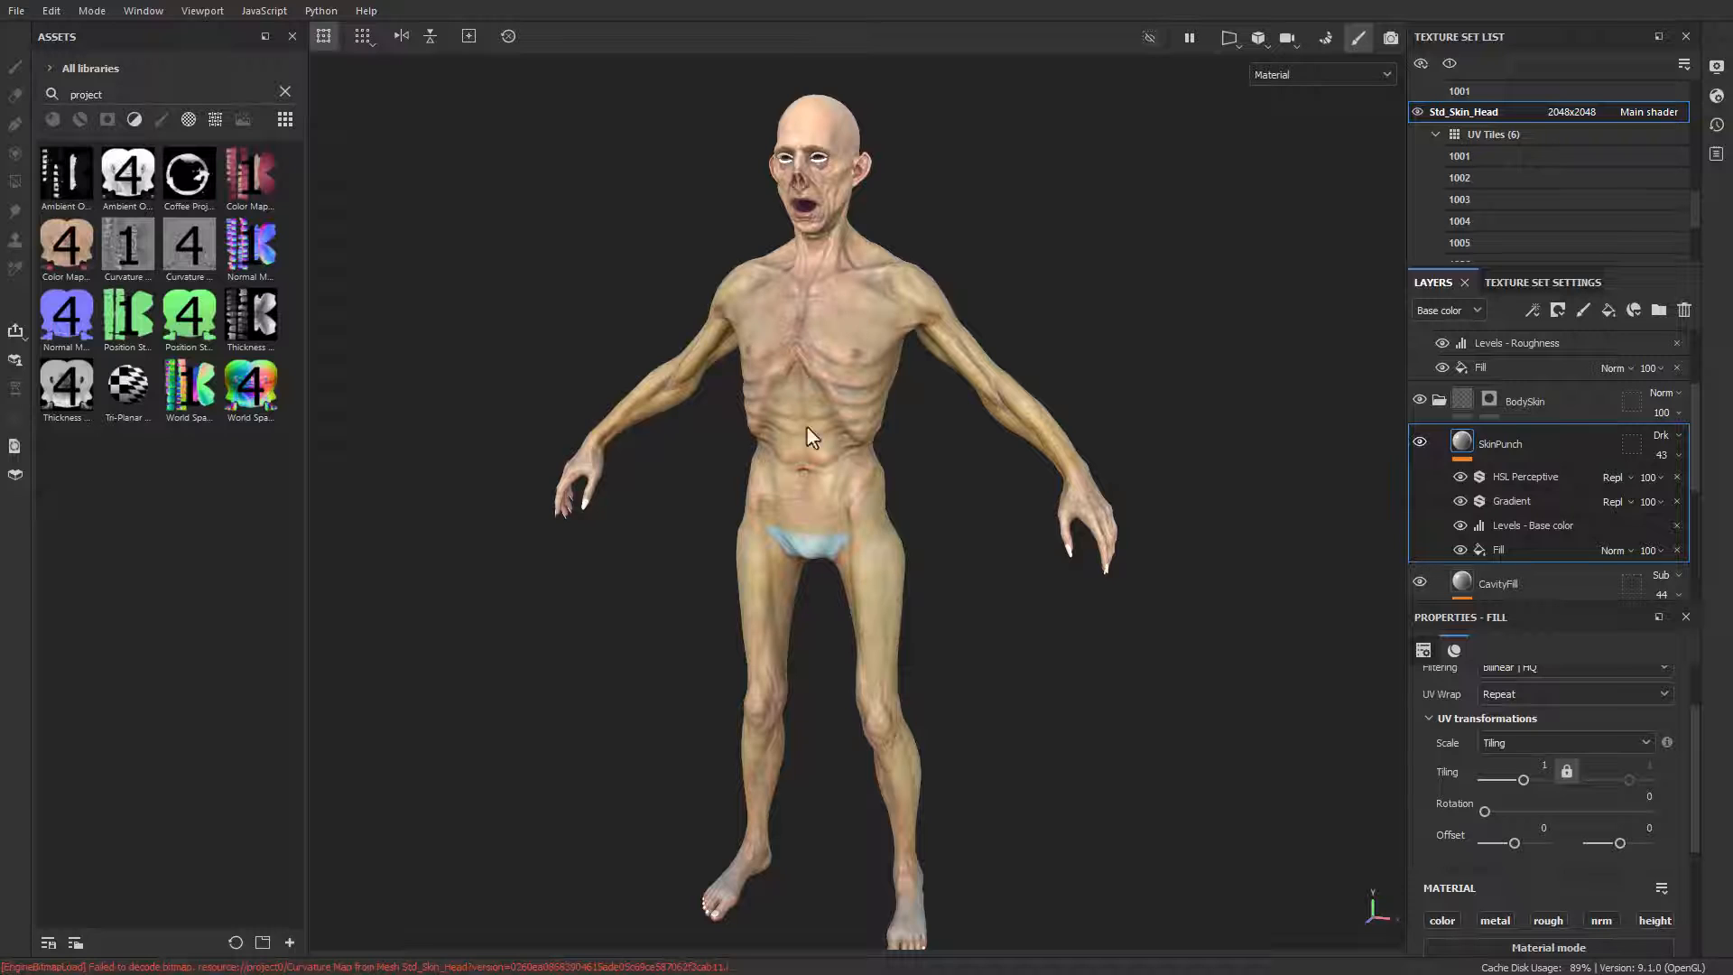
Step: Collapse the BodySkin folder and switch it off and on to compare the skin
scroll(1563, 466, up, 2)
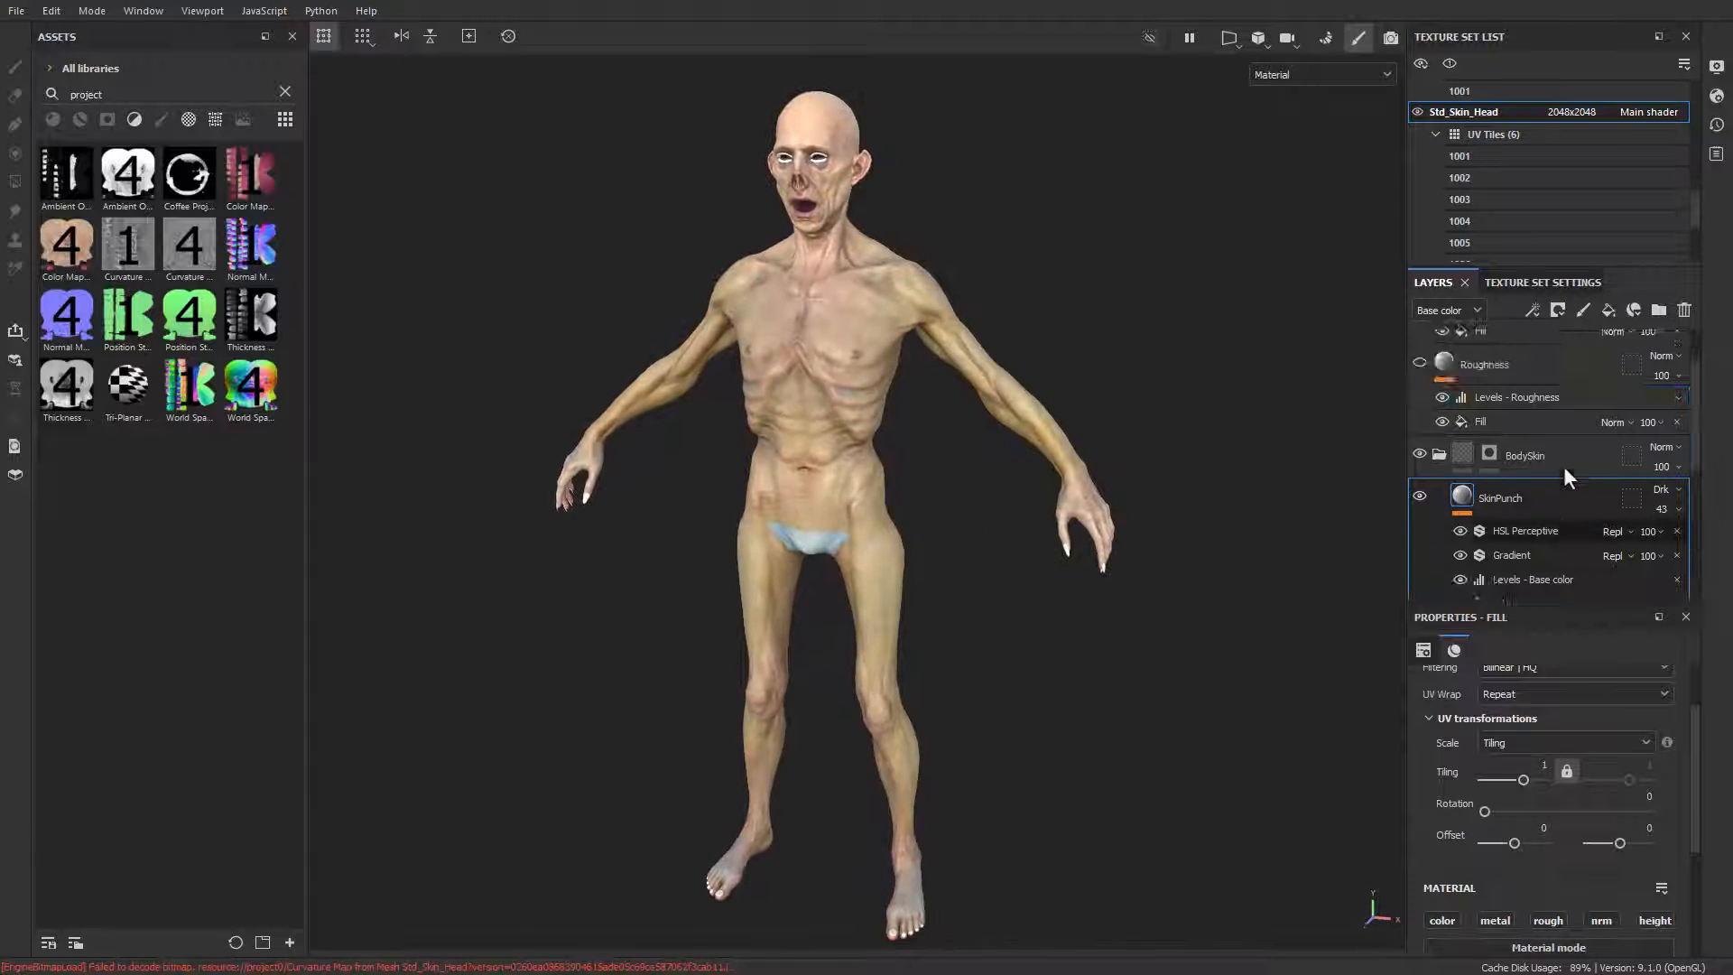
click(1441, 503)
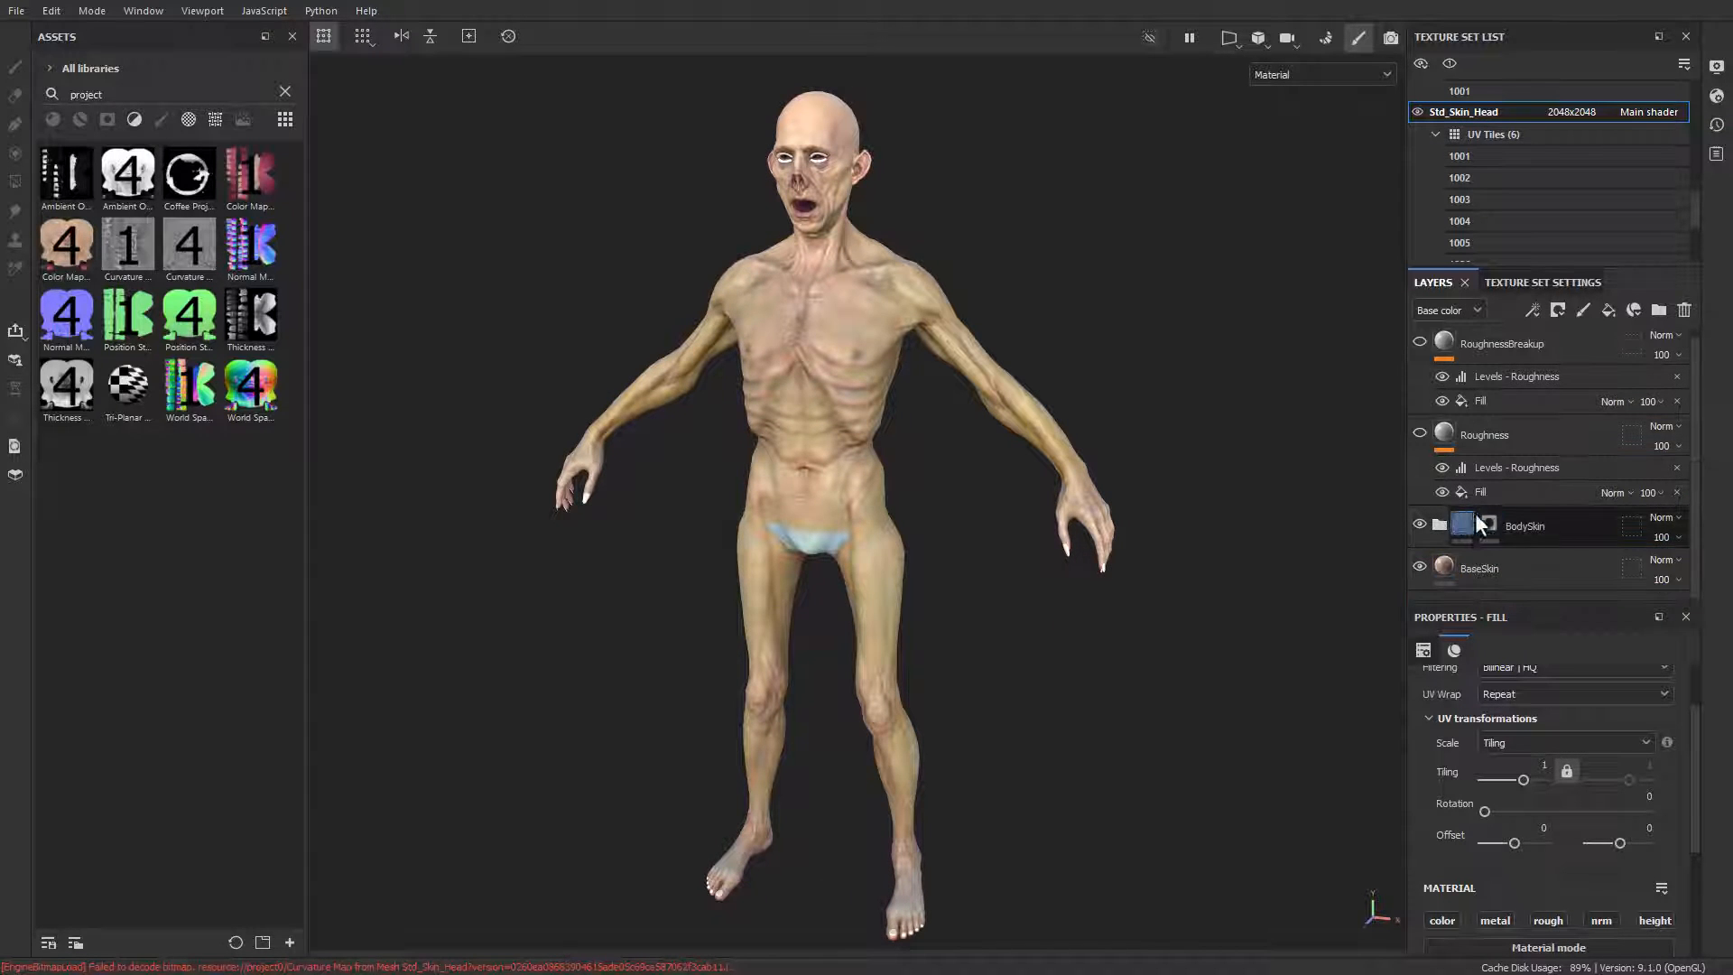
click(1420, 525)
click(1420, 525)
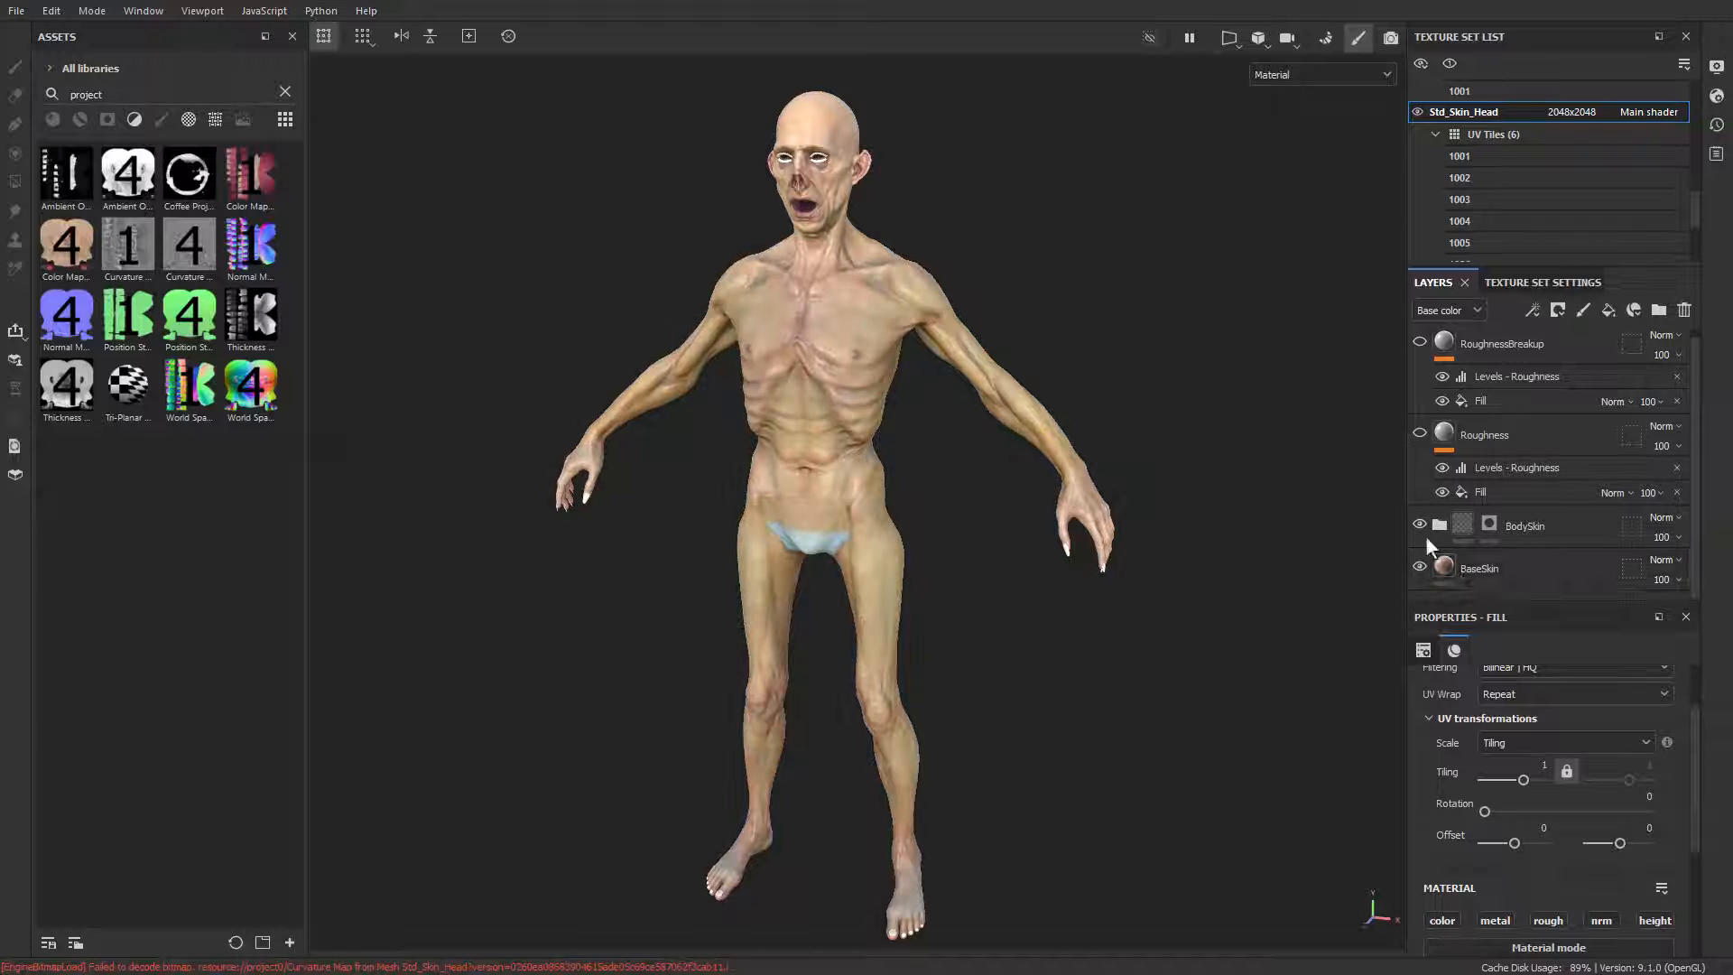
Step: Check the BaseSkin layer's base color map and view the layer alone by briefly hiding the BodySkin folder
click(1467, 569)
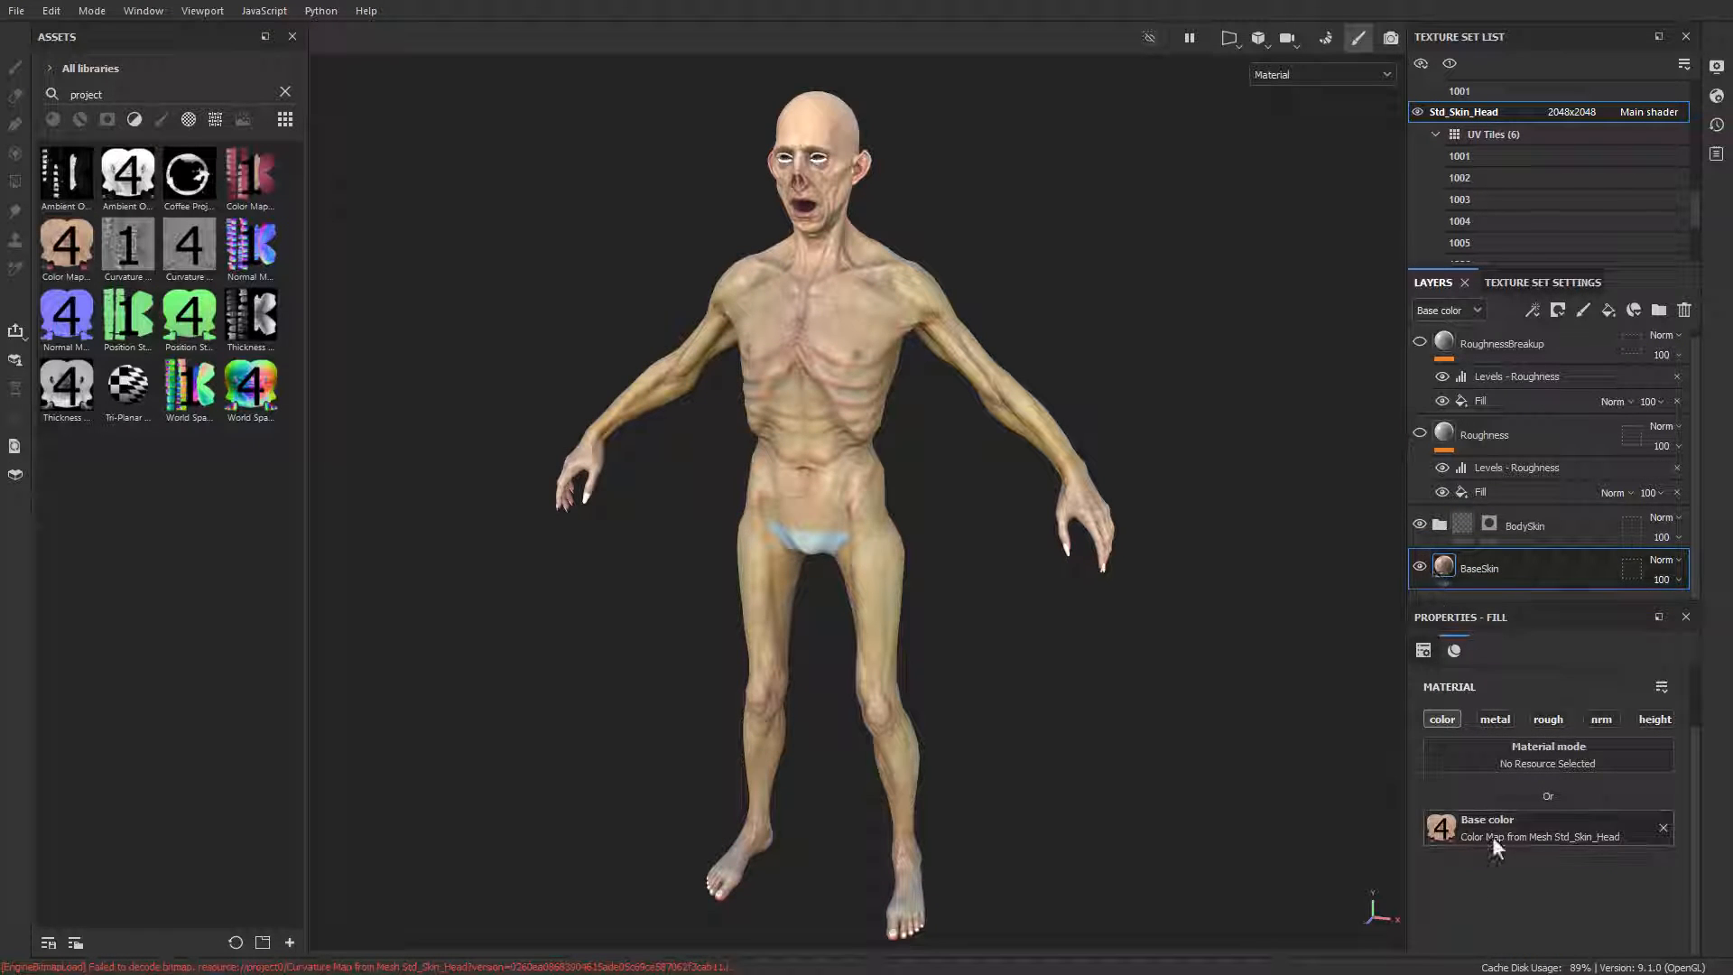
click(1419, 524)
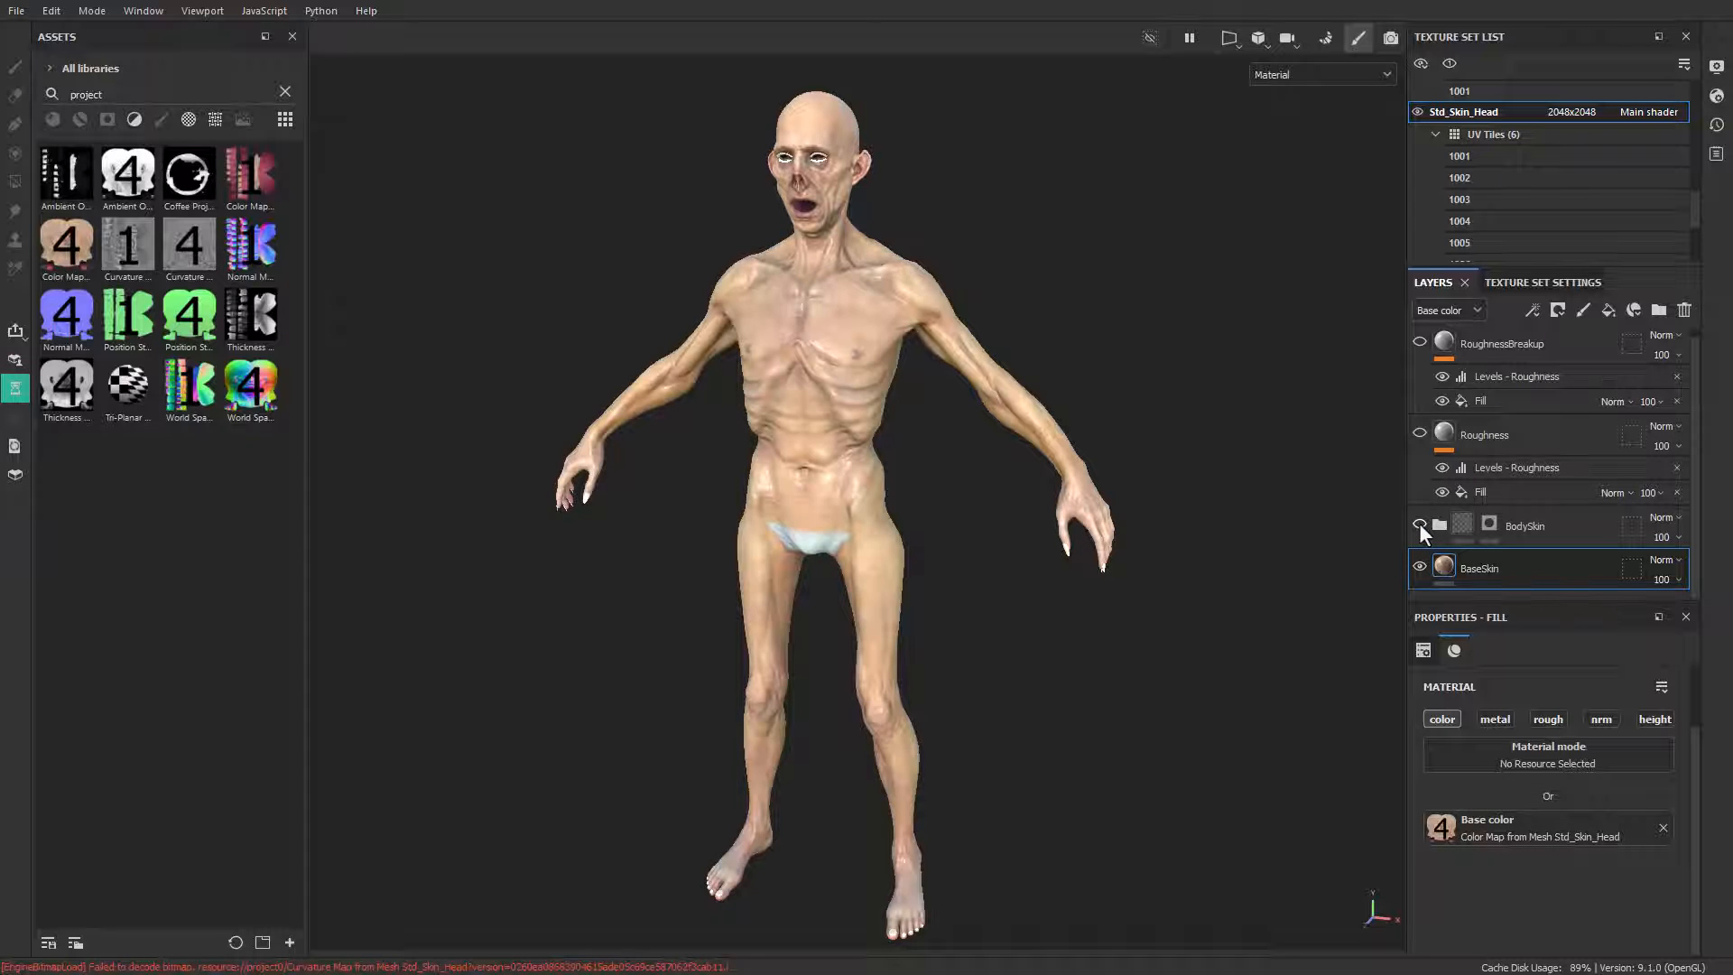
click(1420, 524)
Step: Switch the BodySkin folder off and on to compare from the front, and select the folder's mask
alt+drag(912, 361, 958, 360)
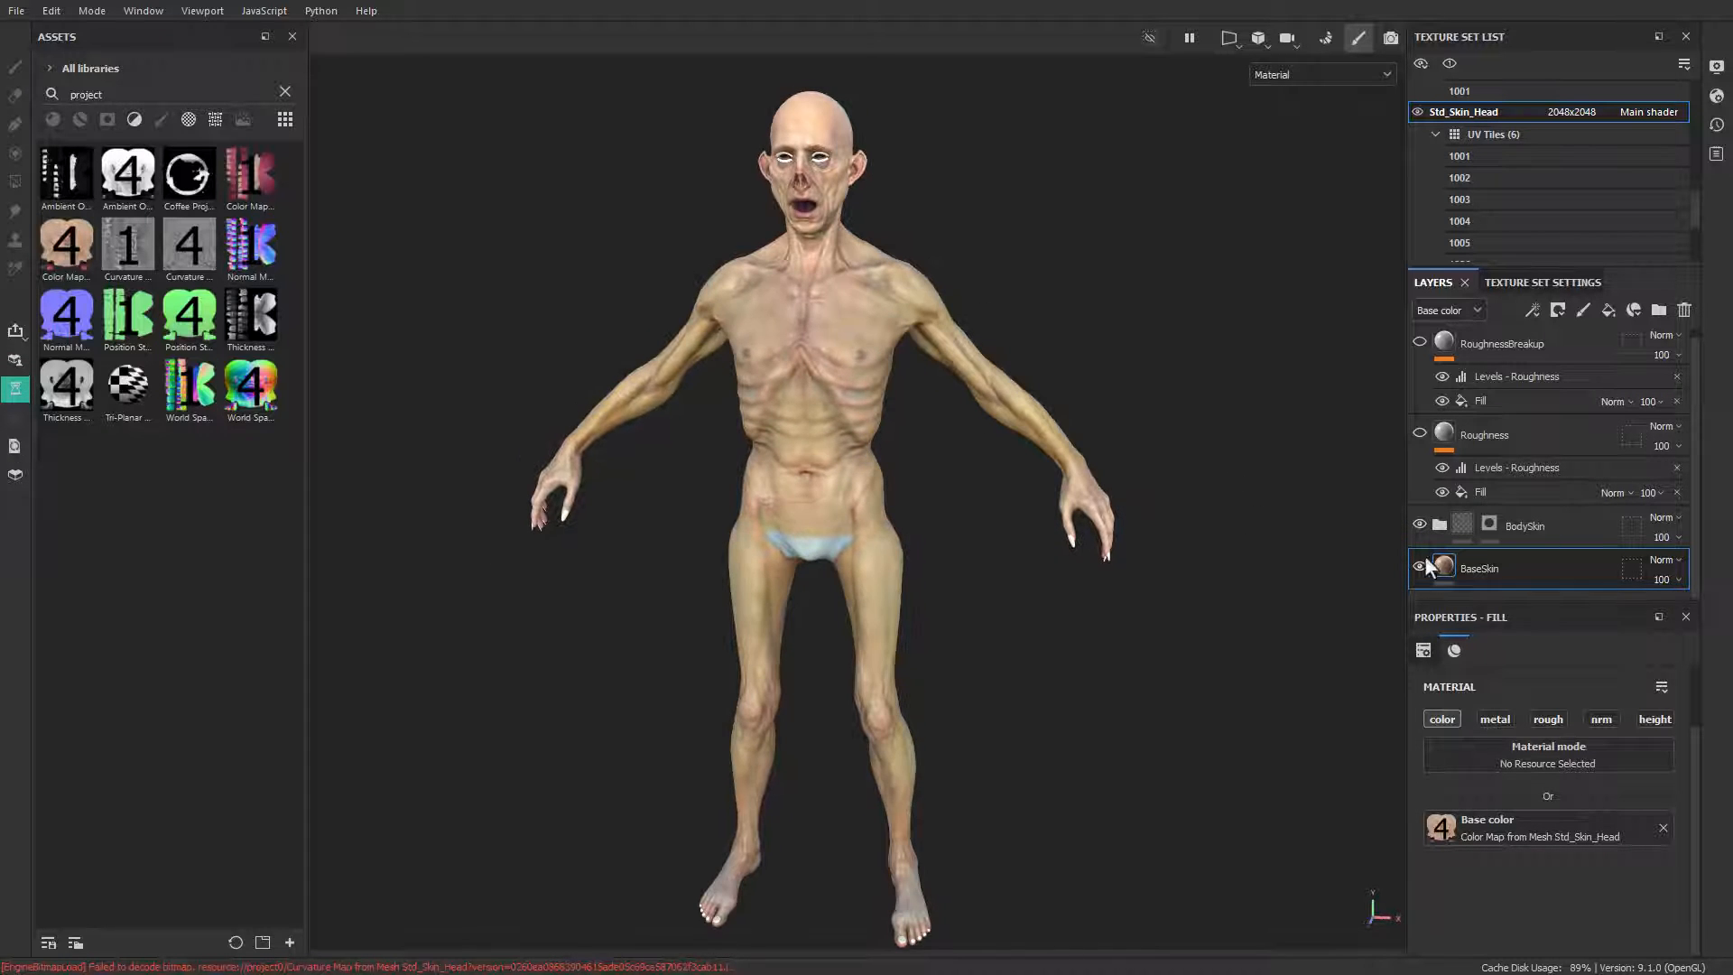
click(1448, 530)
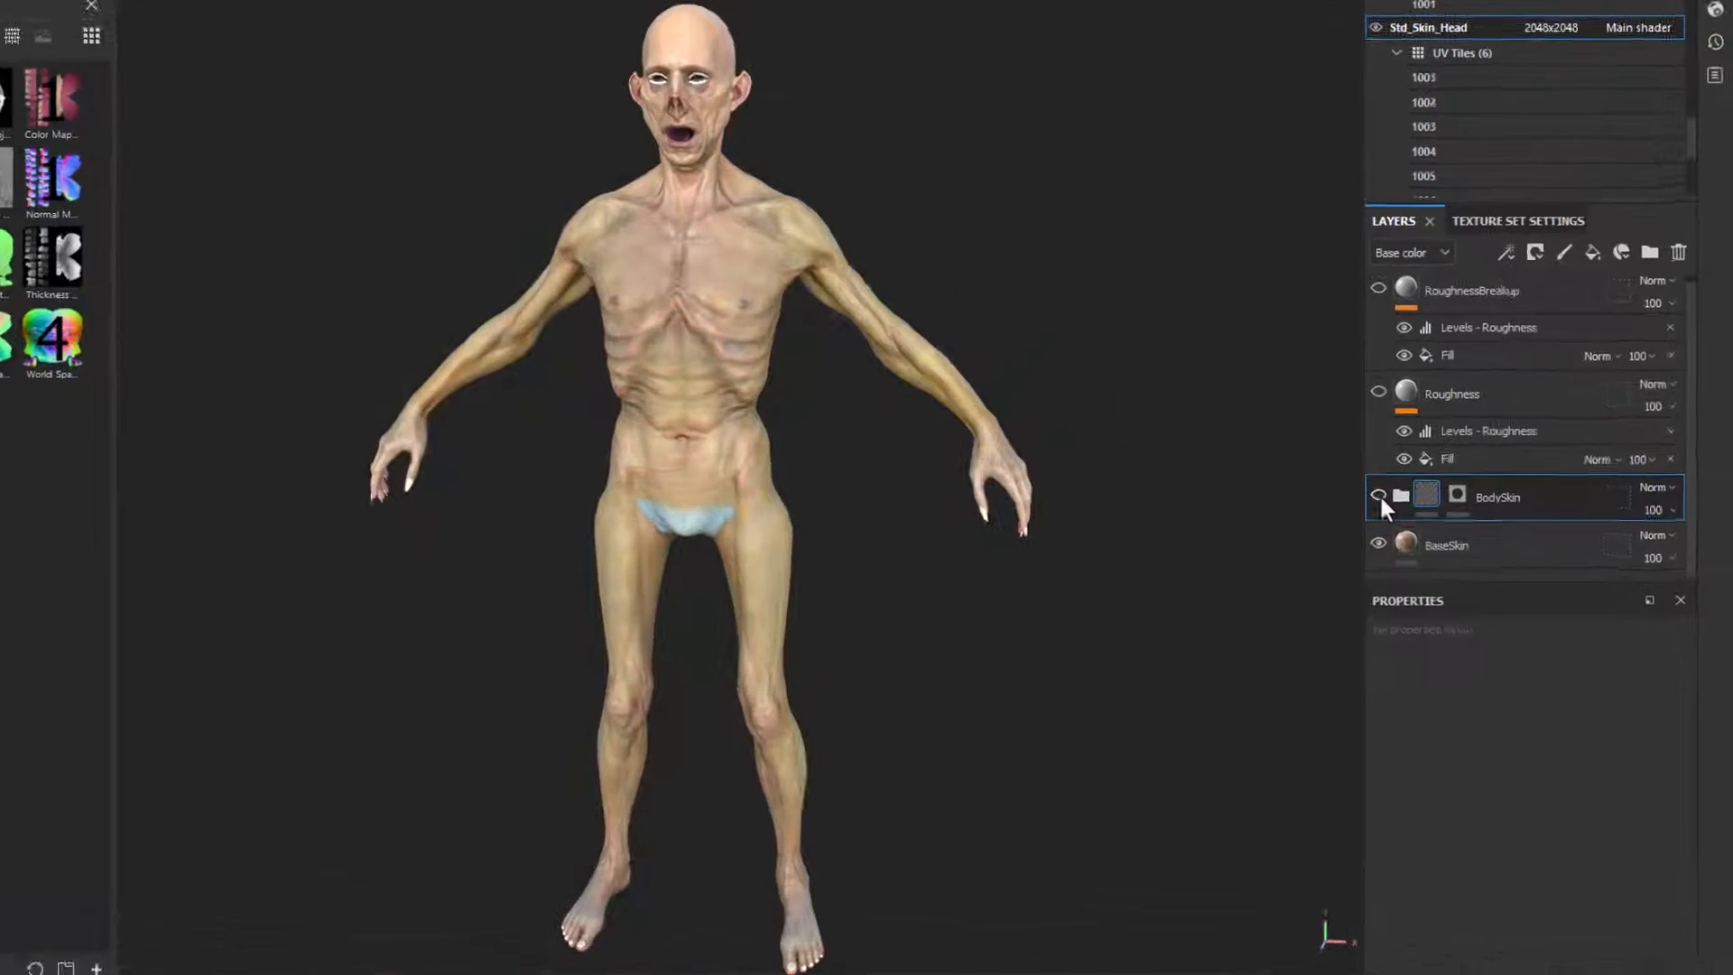
click(1458, 497)
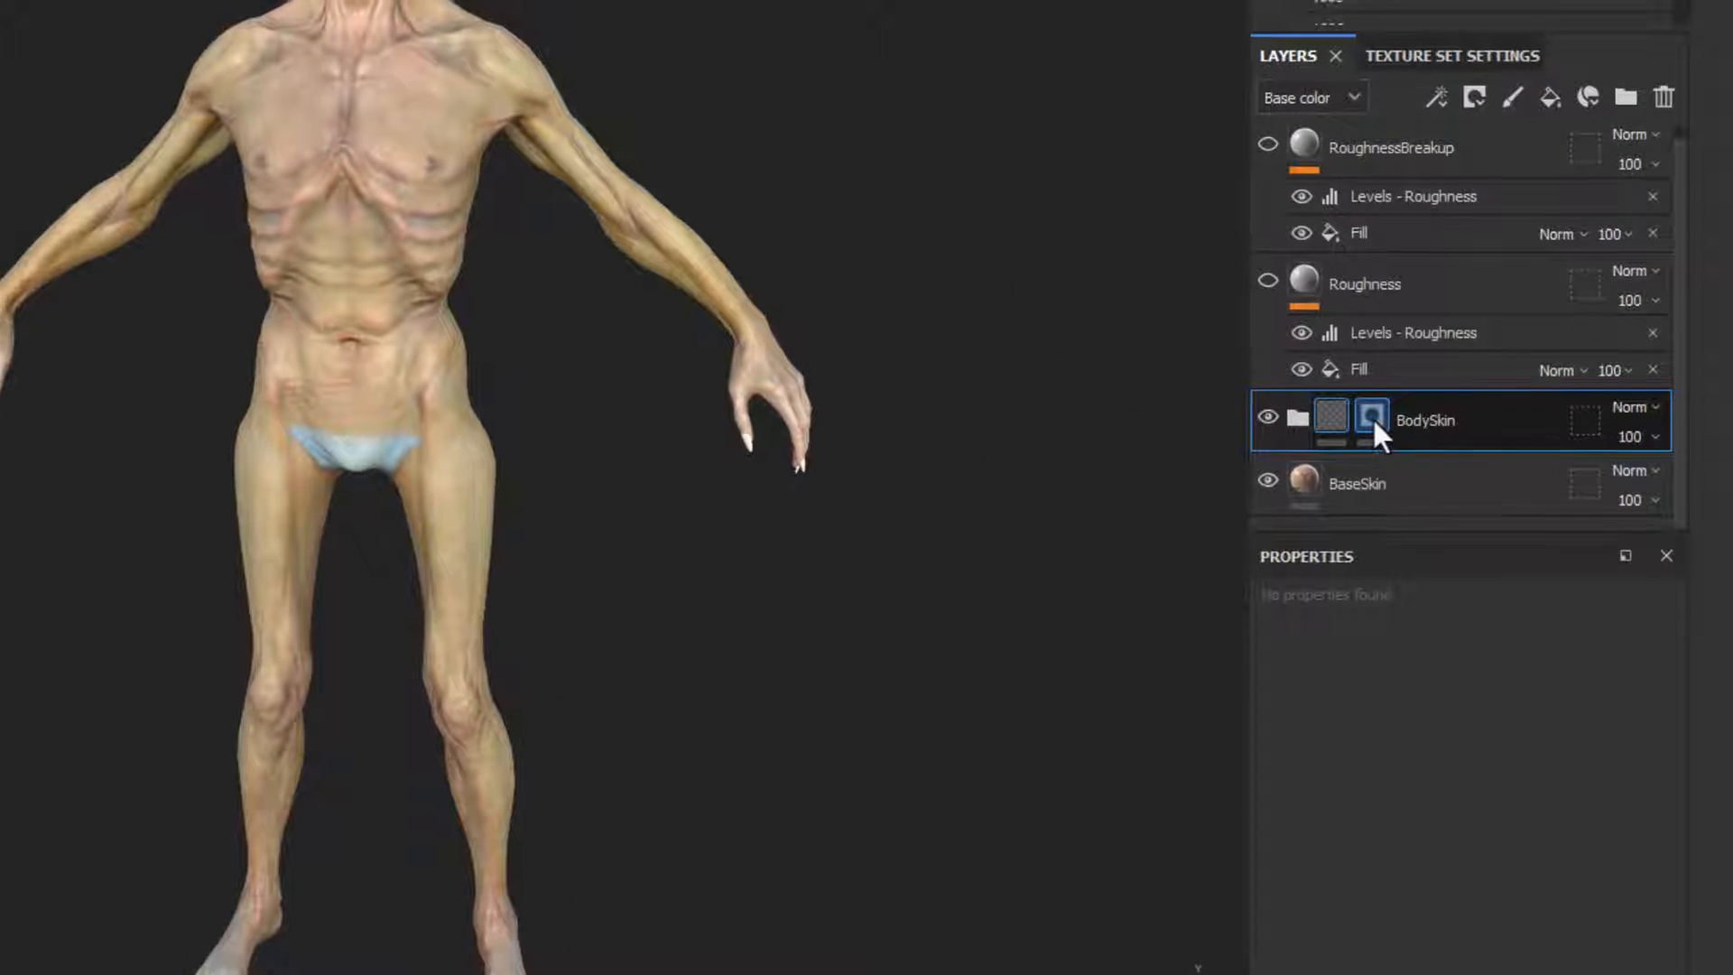
Step: View the BodySkin folder's mask alone on the model, return to the material view and save the project
alt+click(1372, 415)
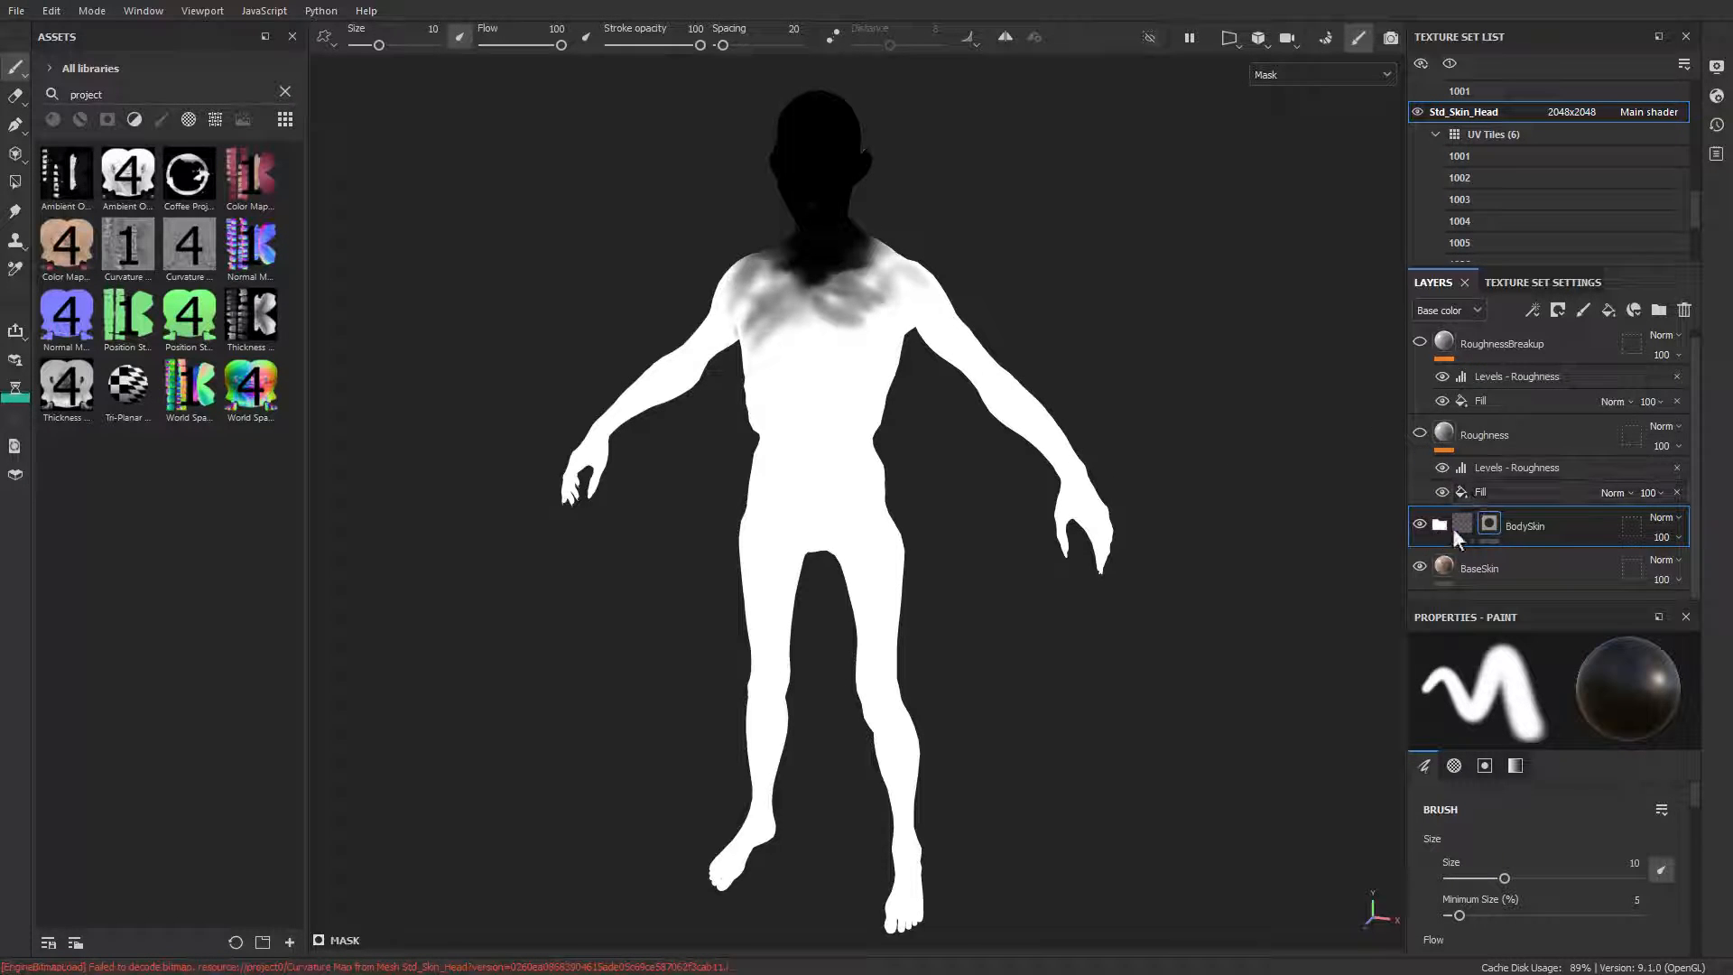
key(m)
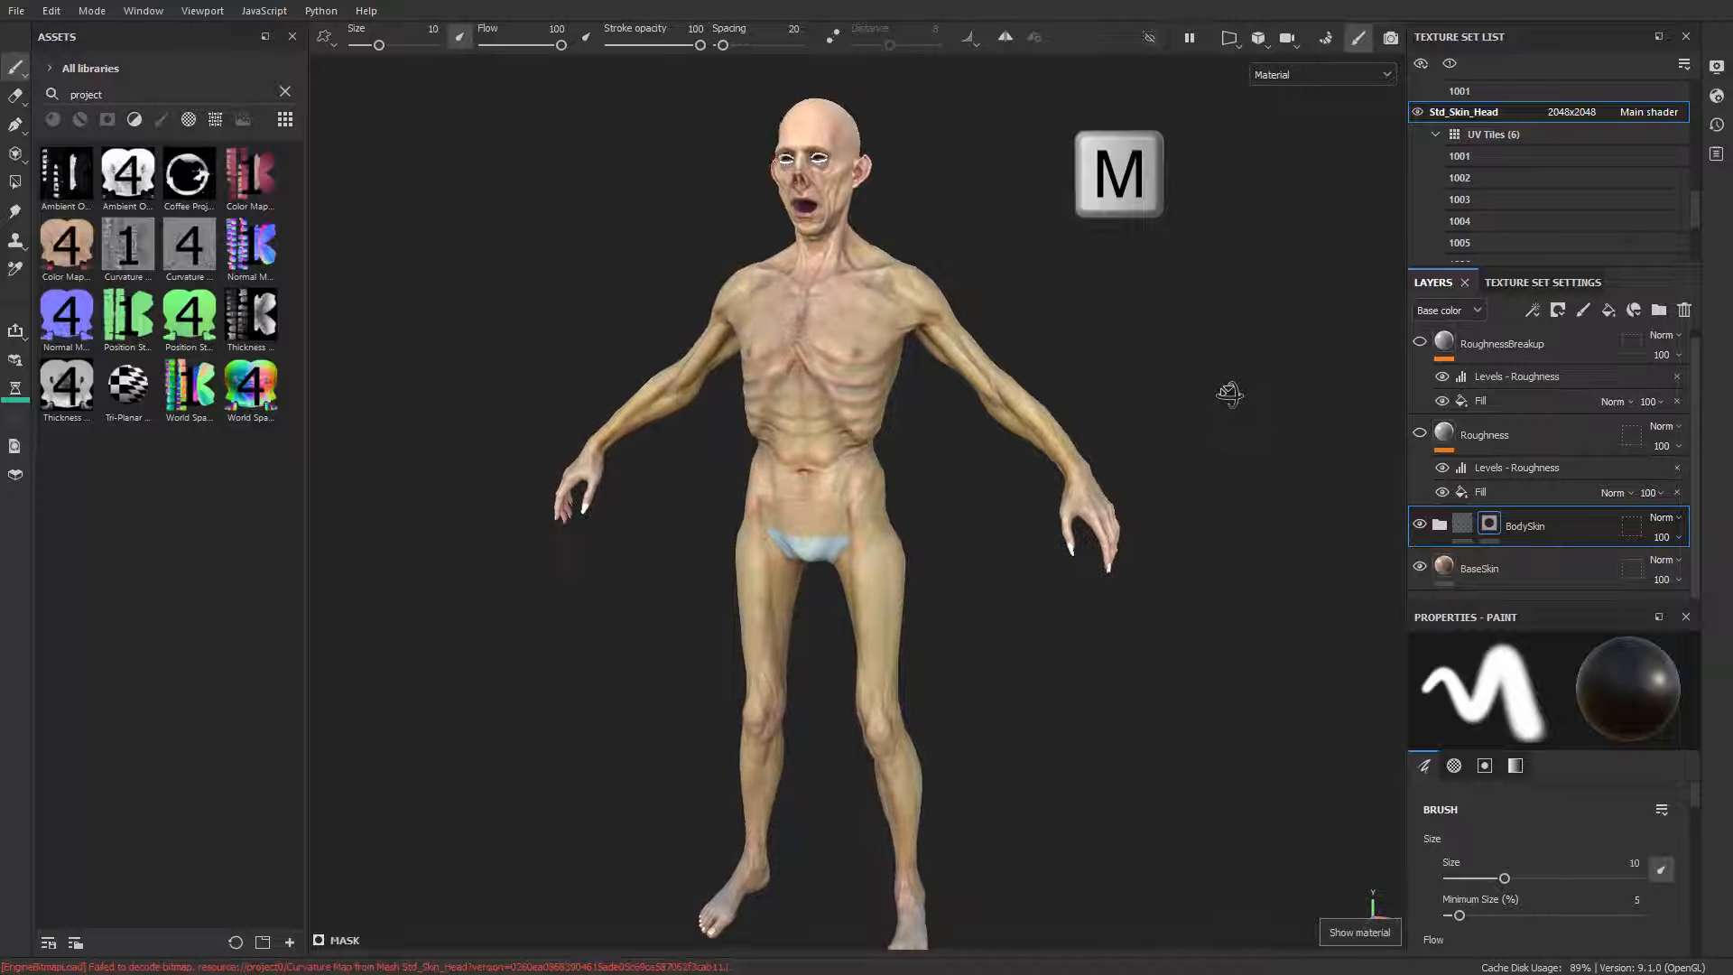
alt+drag(1229, 394, 1232, 434)
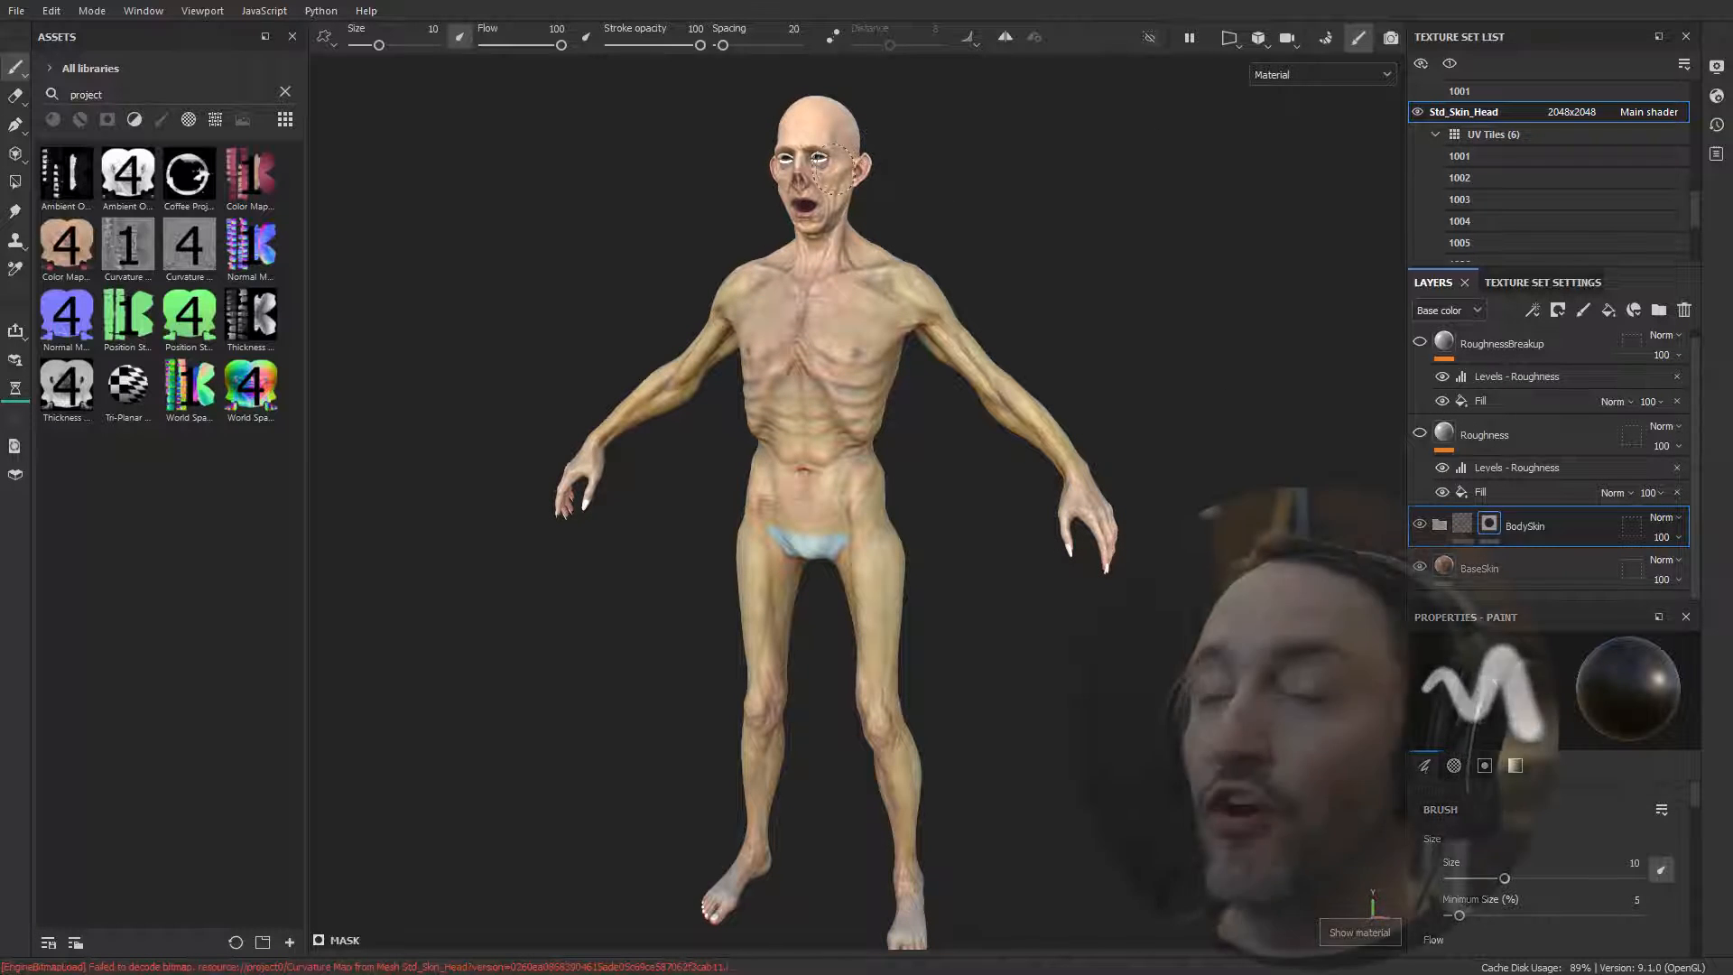
key(ctrl+s)
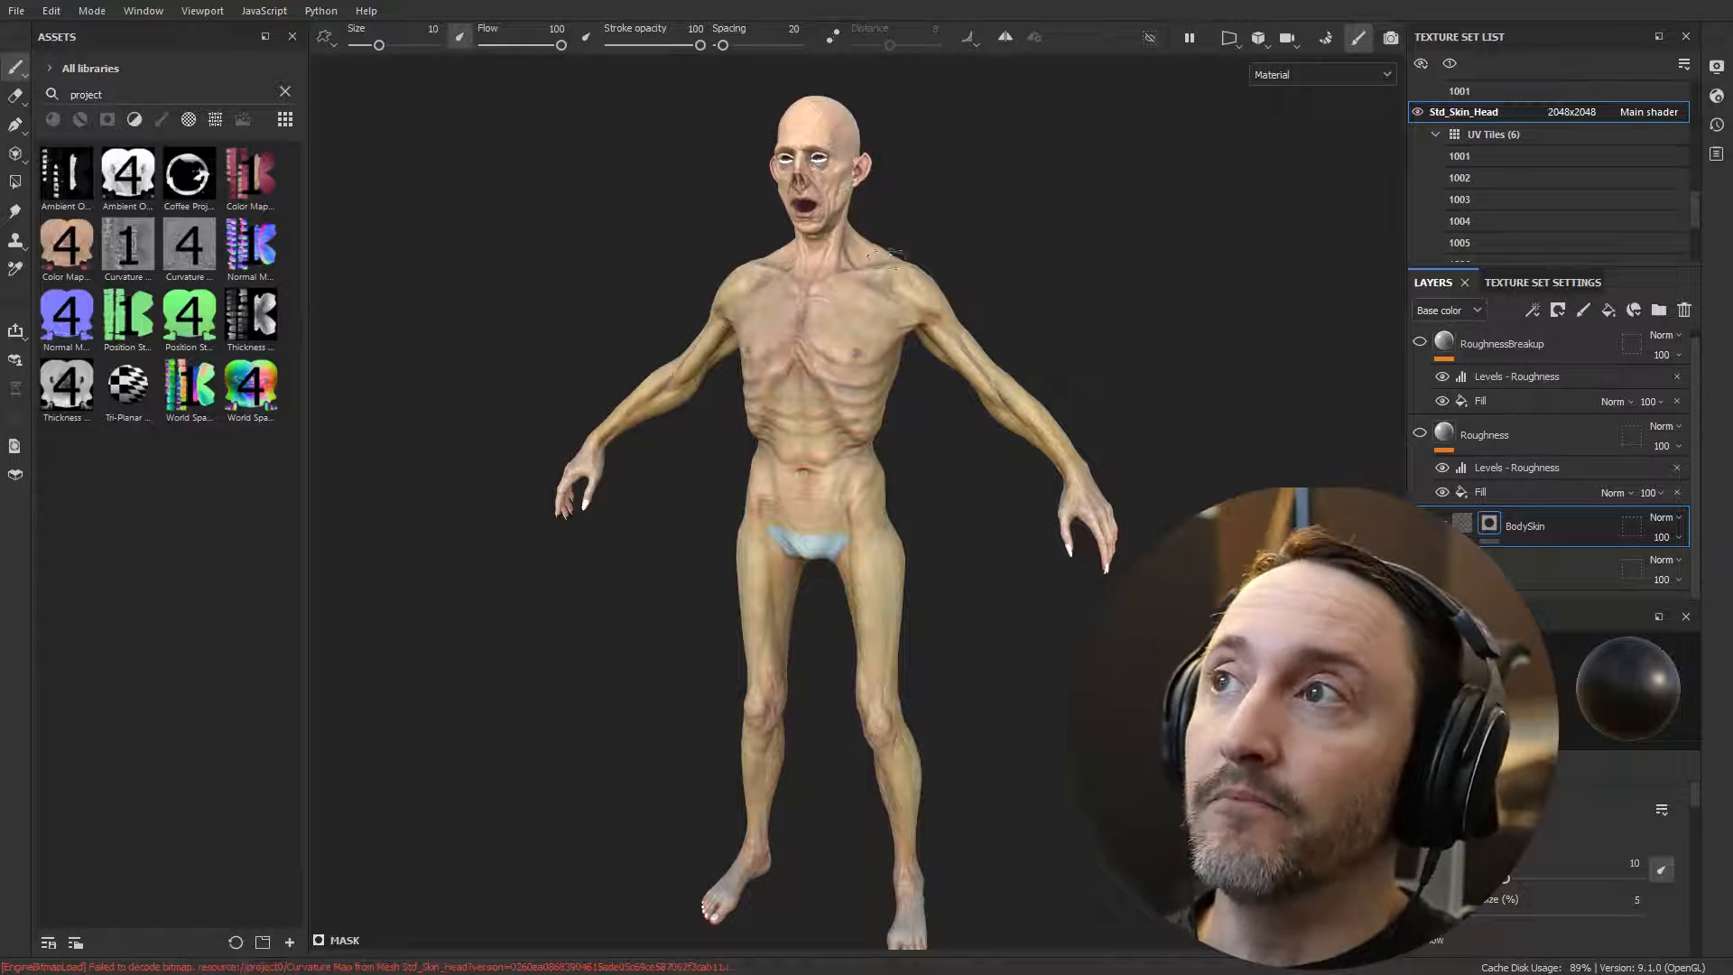
Step: Switch the BodySkin folder off and on repeatedly to compare the body skin, and inspect the back of the model
alt+drag(889, 256, 1074, 271)
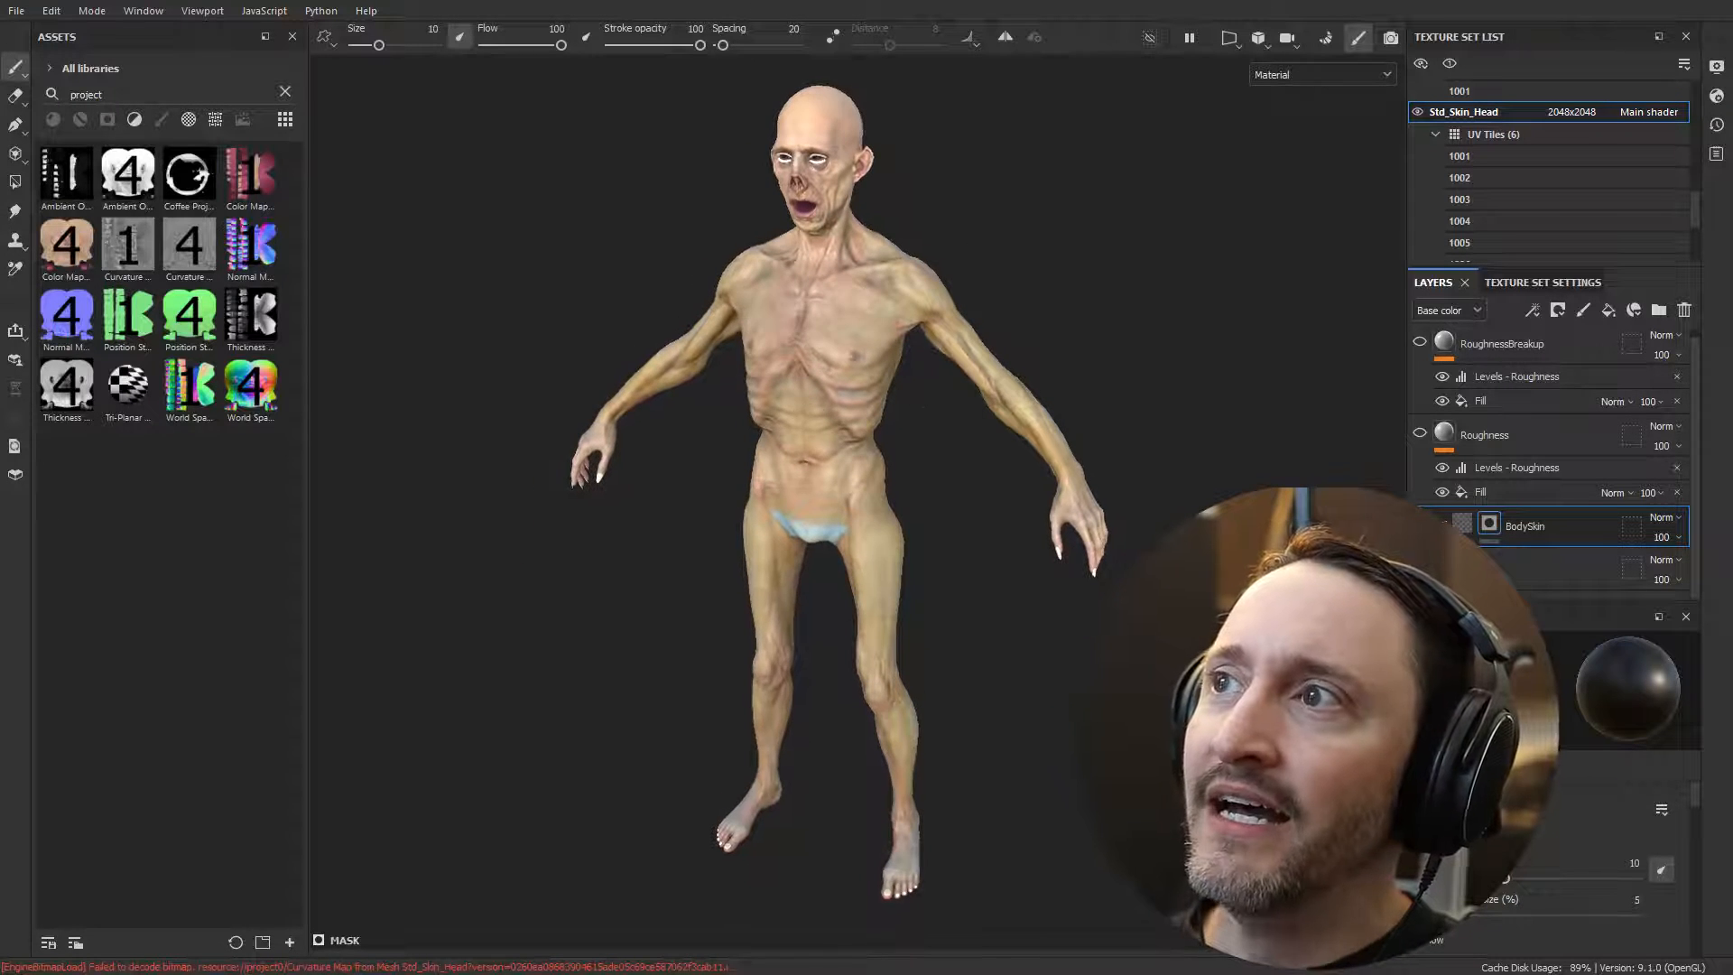
mouse_move(922, 425)
alt+mouse_down()
mouse_move(812, 532)
mouse_move(958, 553)
alt+mouse_up()
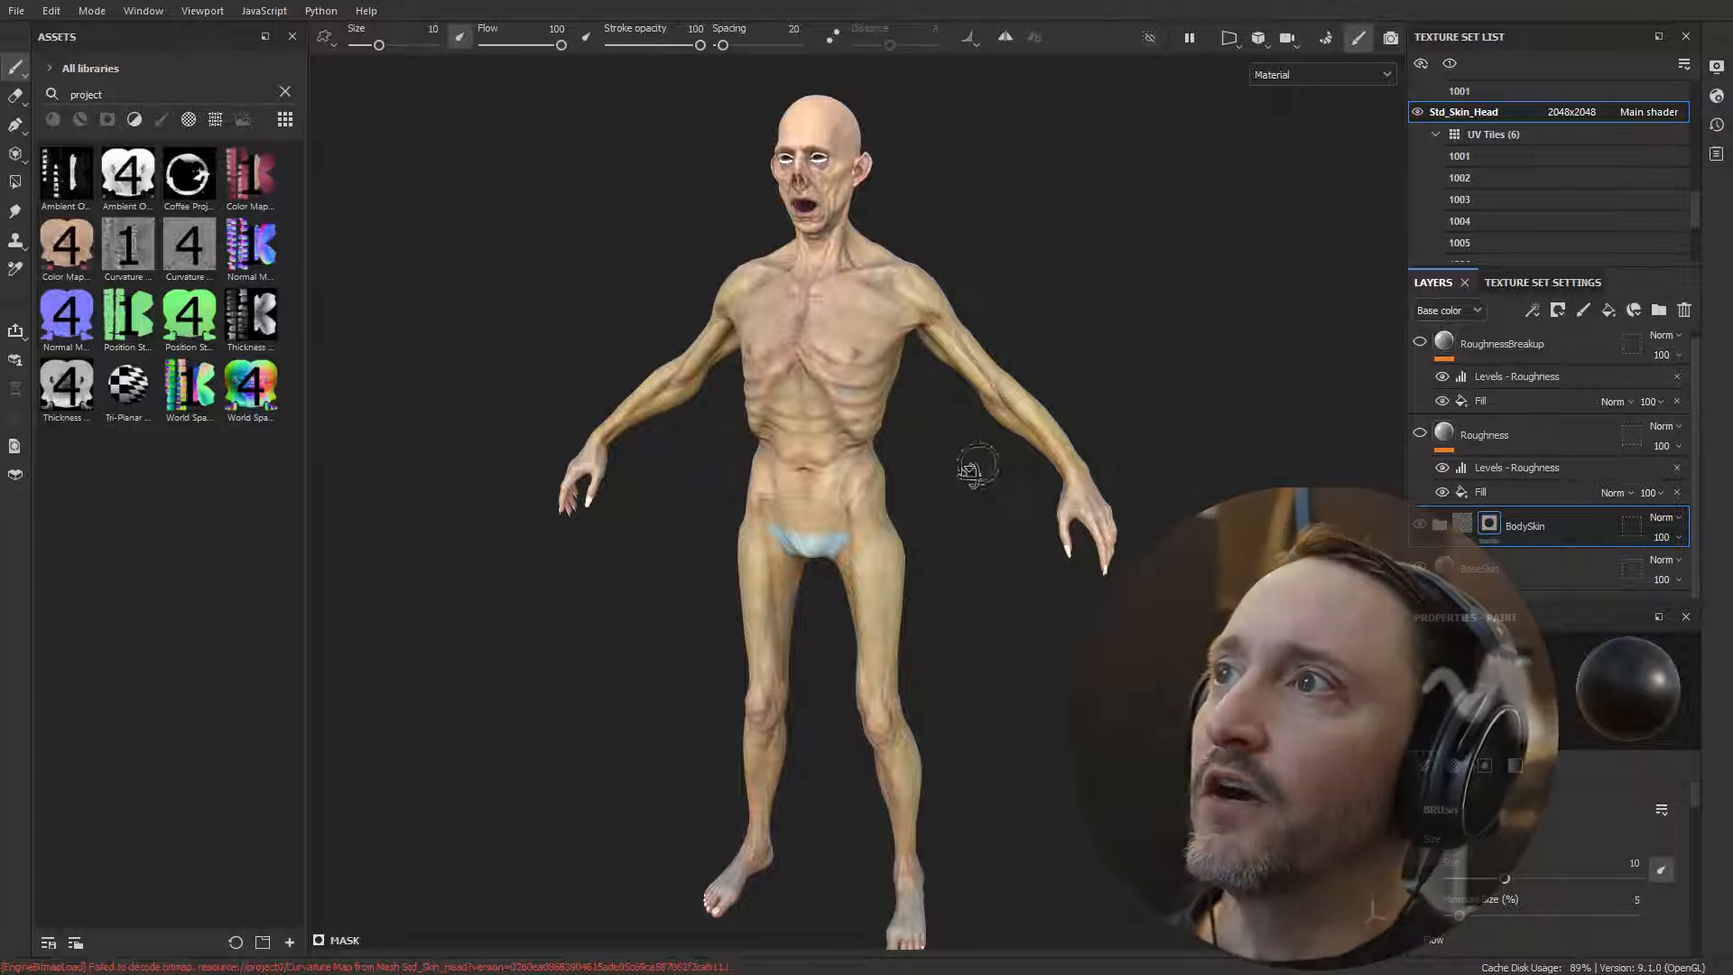
alt+drag(970, 466, 1143, 342)
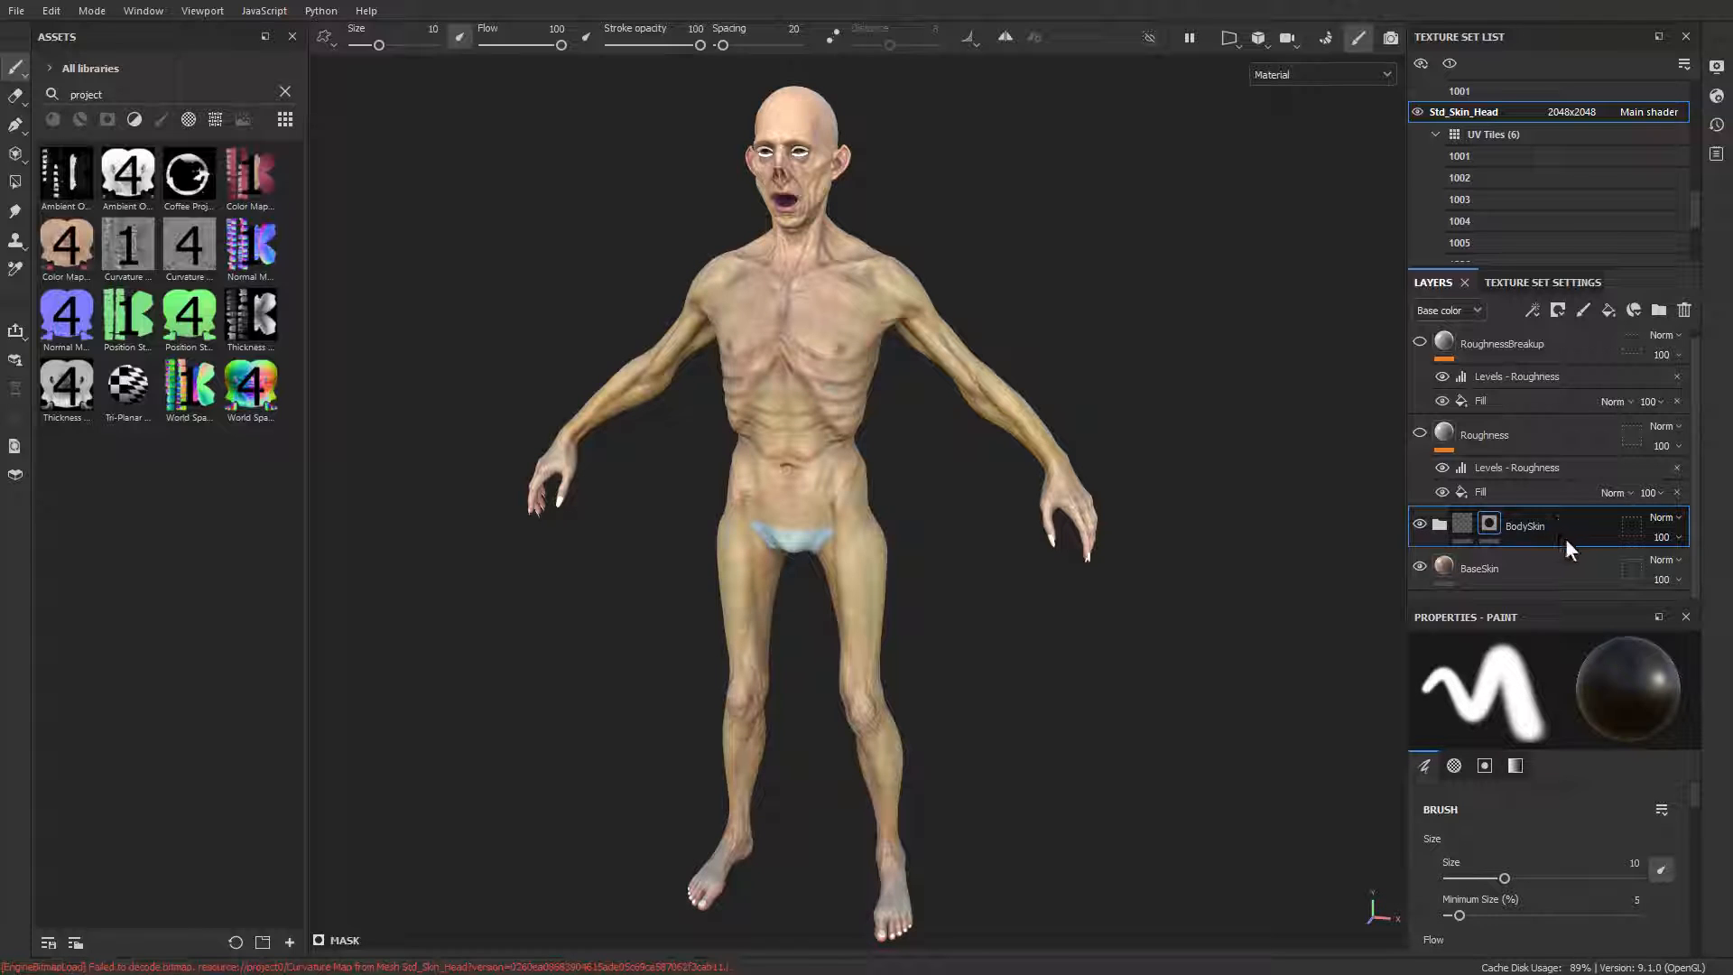
click(1420, 524)
click(1420, 523)
click(1420, 523)
click(1419, 523)
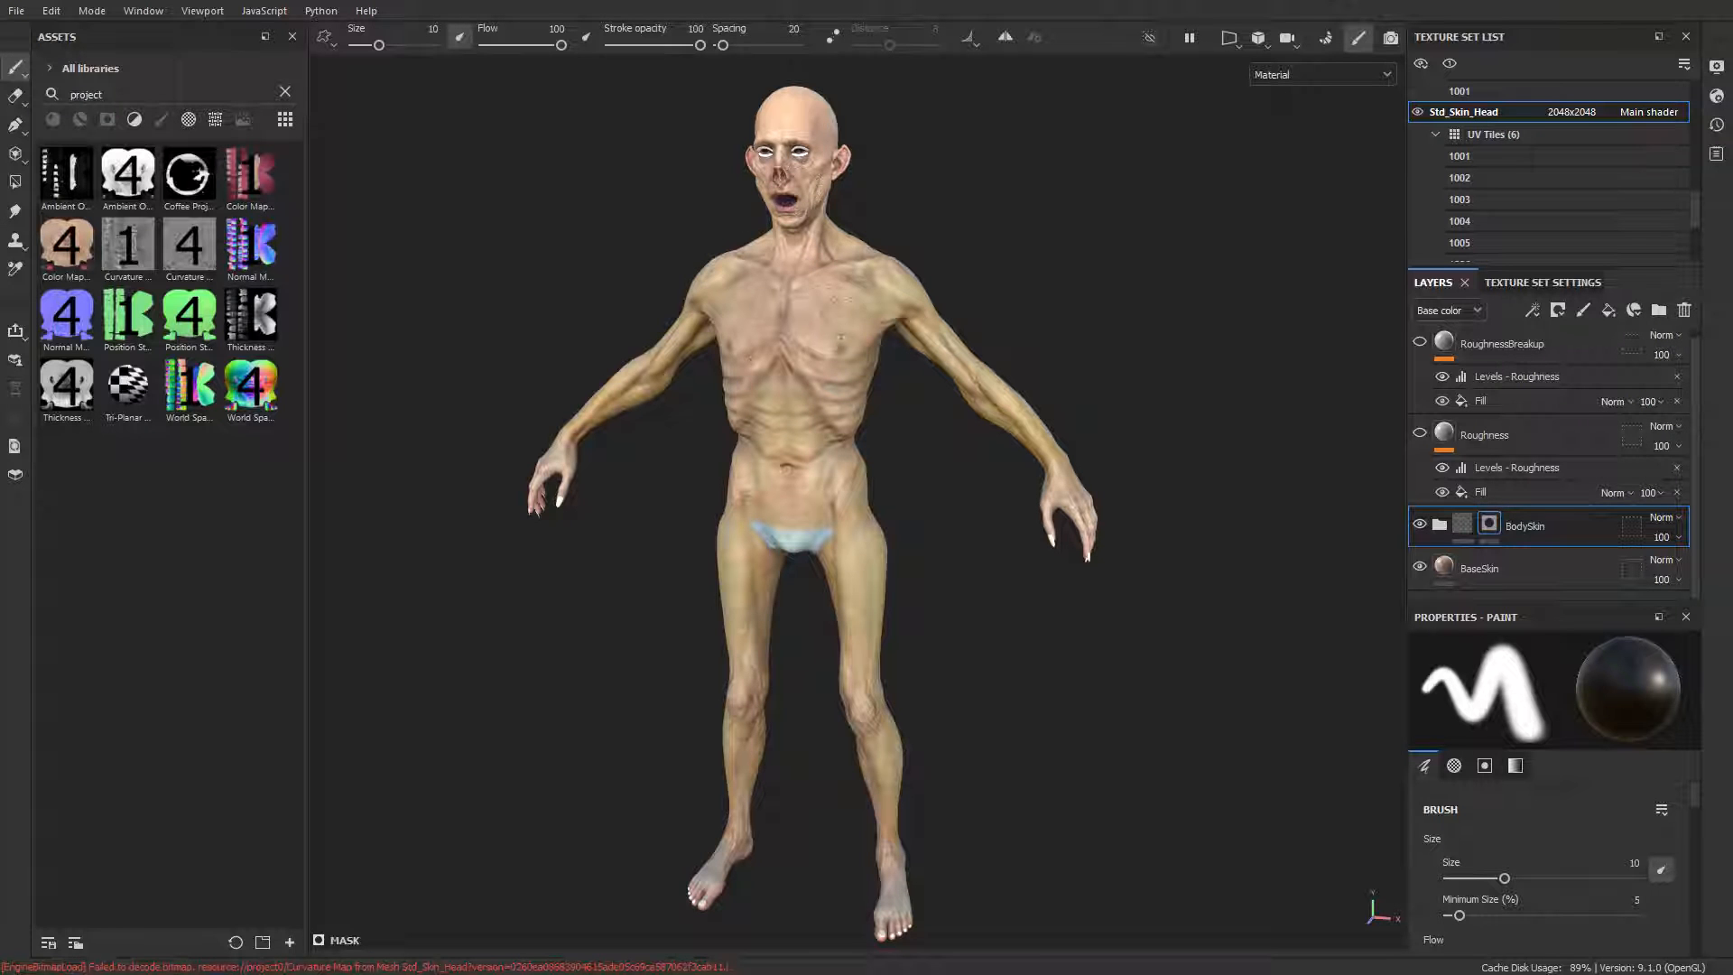
mouse_move(1052, 557)
alt+mouse_down()
mouse_move(433, 596)
mouse_move(584, 550)
mouse_move(824, 514)
mouse_move(731, 534)
mouse_move(1019, 510)
mouse_move(577, 533)
mouse_move(824, 487)
mouse_move(796, 491)
mouse_move(950, 314)
mouse_move(879, 298)
mouse_move(1058, 287)
mouse_move(957, 372)
mouse_move(978, 534)
alt+mouse_up()
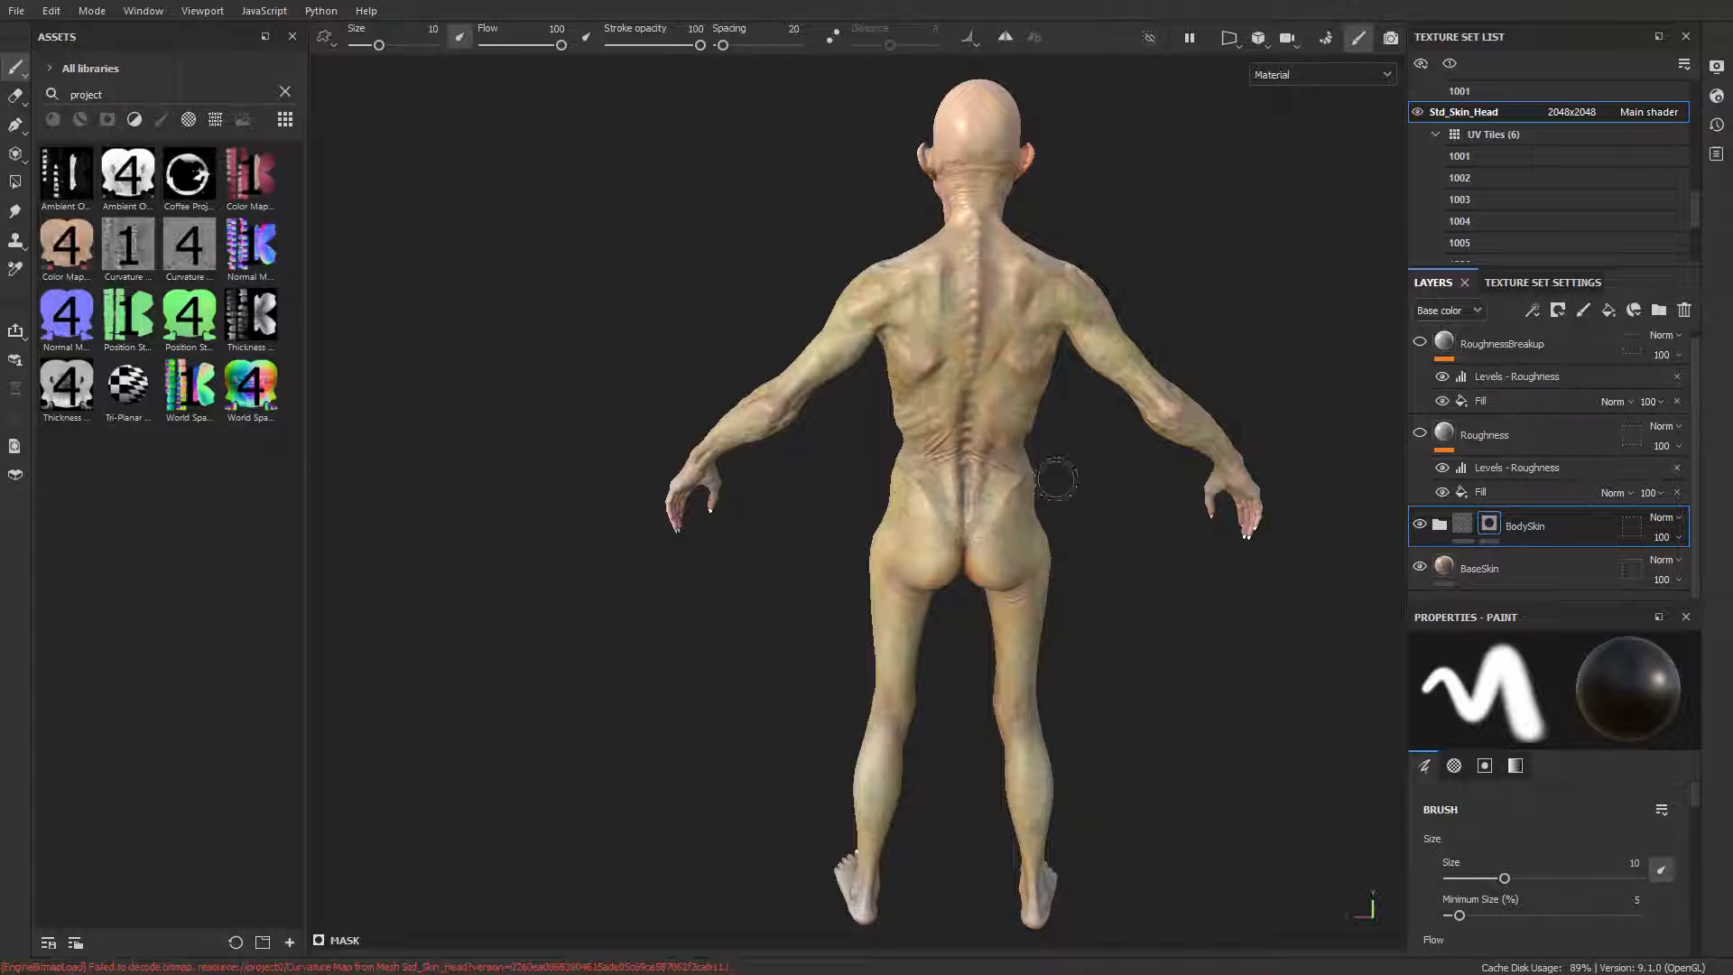
mouse_move(1054, 478)
alt+mouse_down()
mouse_move(1071, 500)
mouse_move(1261, 271)
alt+mouse_up()
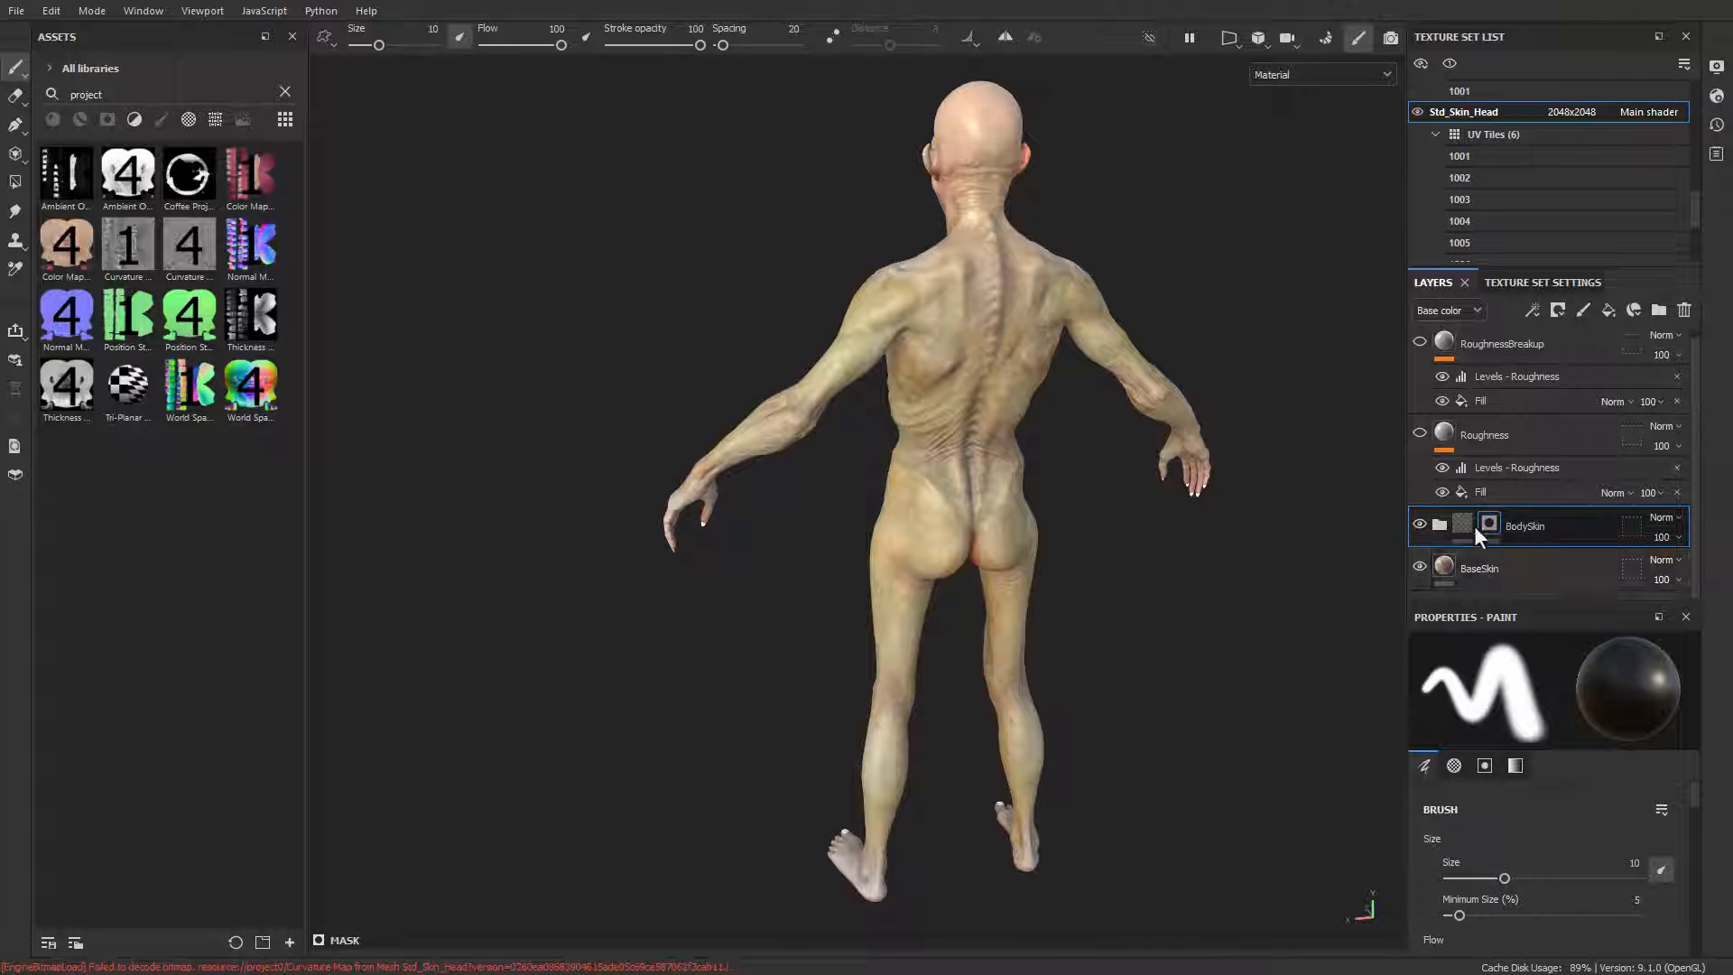
Step: Choose the Dirt 2 brush for the BodySkin mask, with pressure-controlled flow set to 14
right_click(1453, 527)
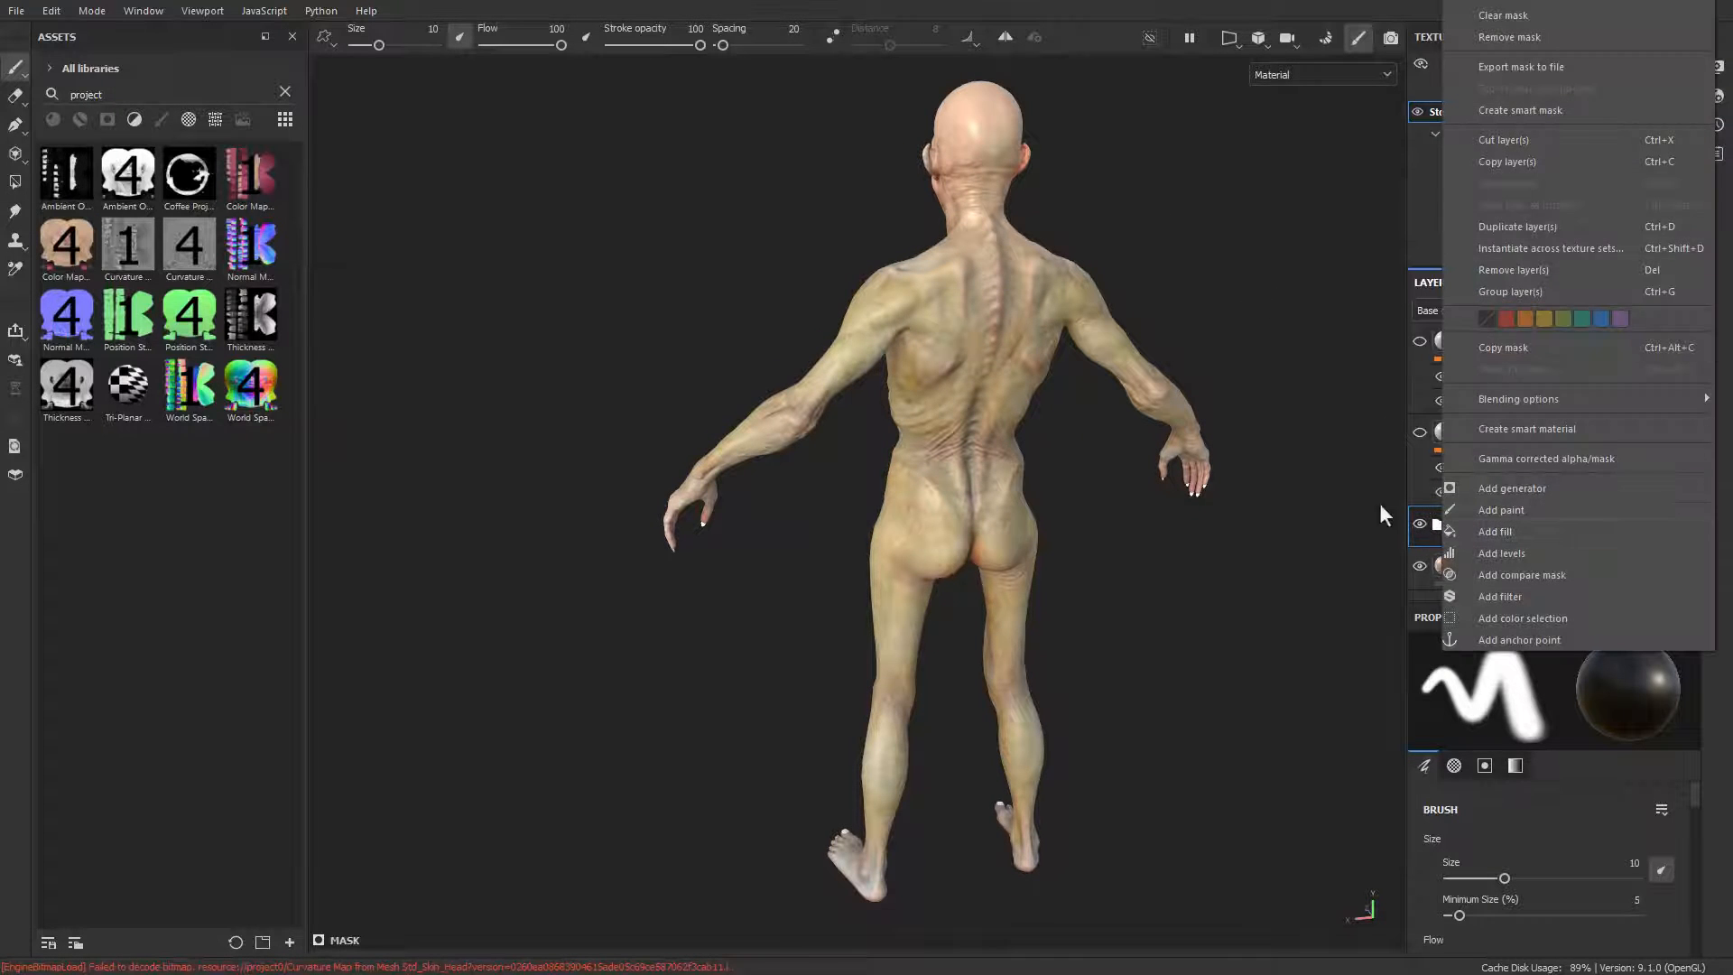
click(1374, 478)
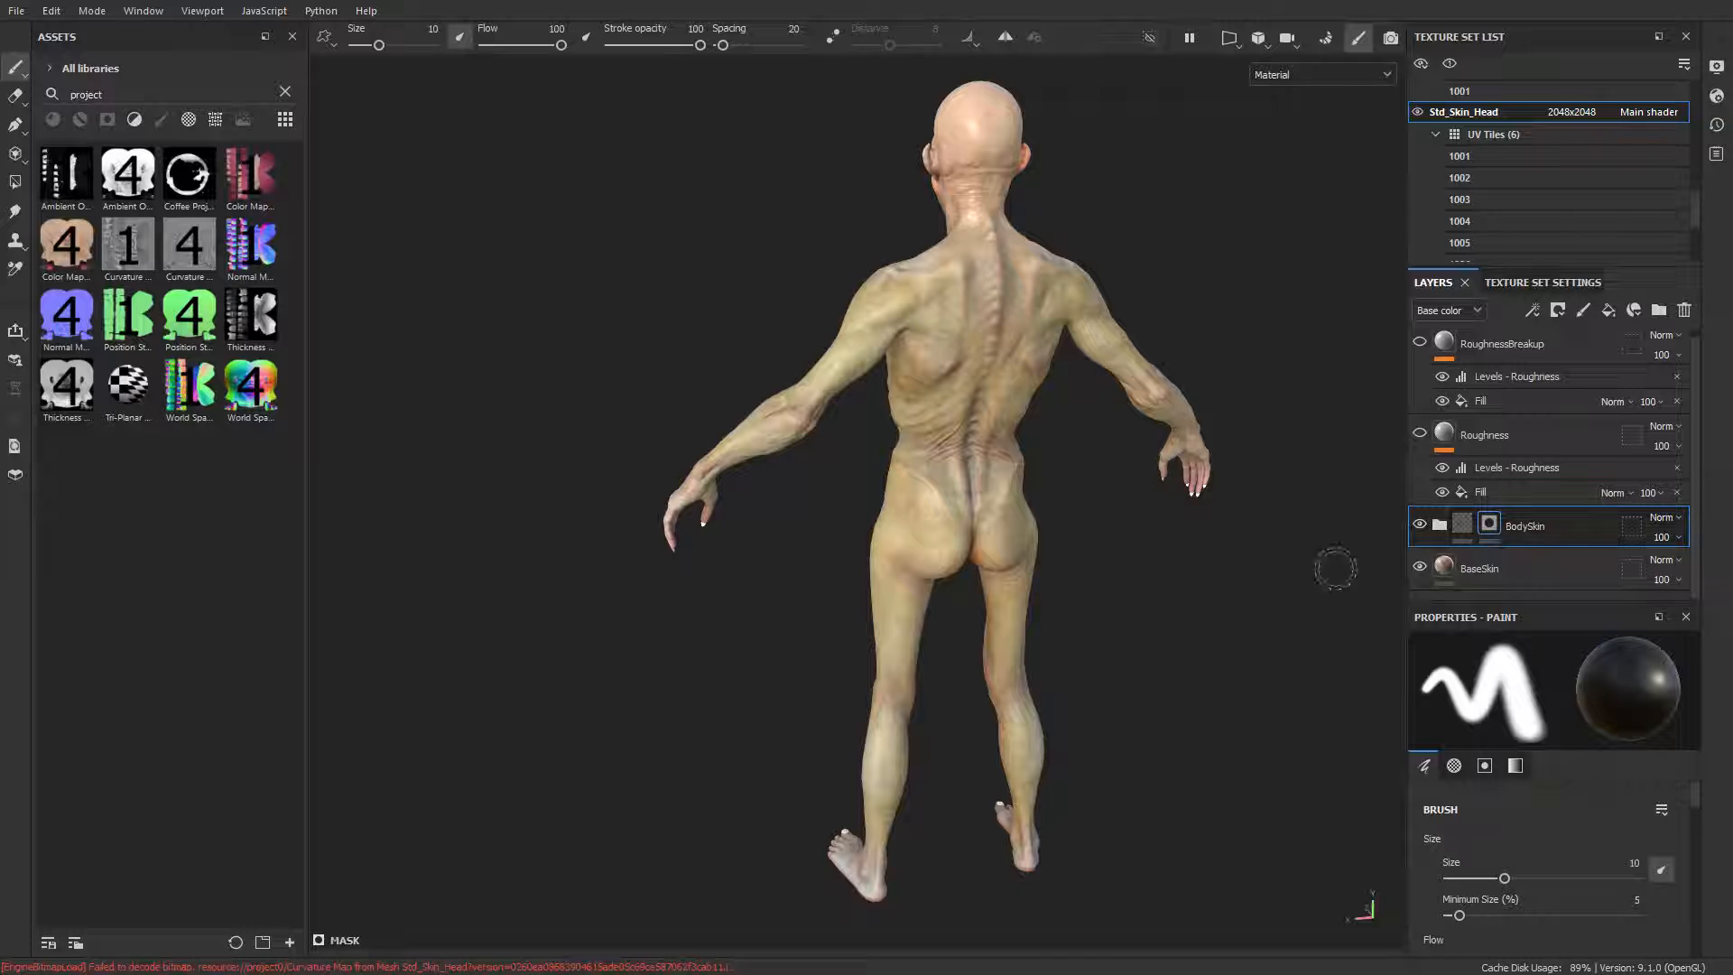
right_click(1204, 326)
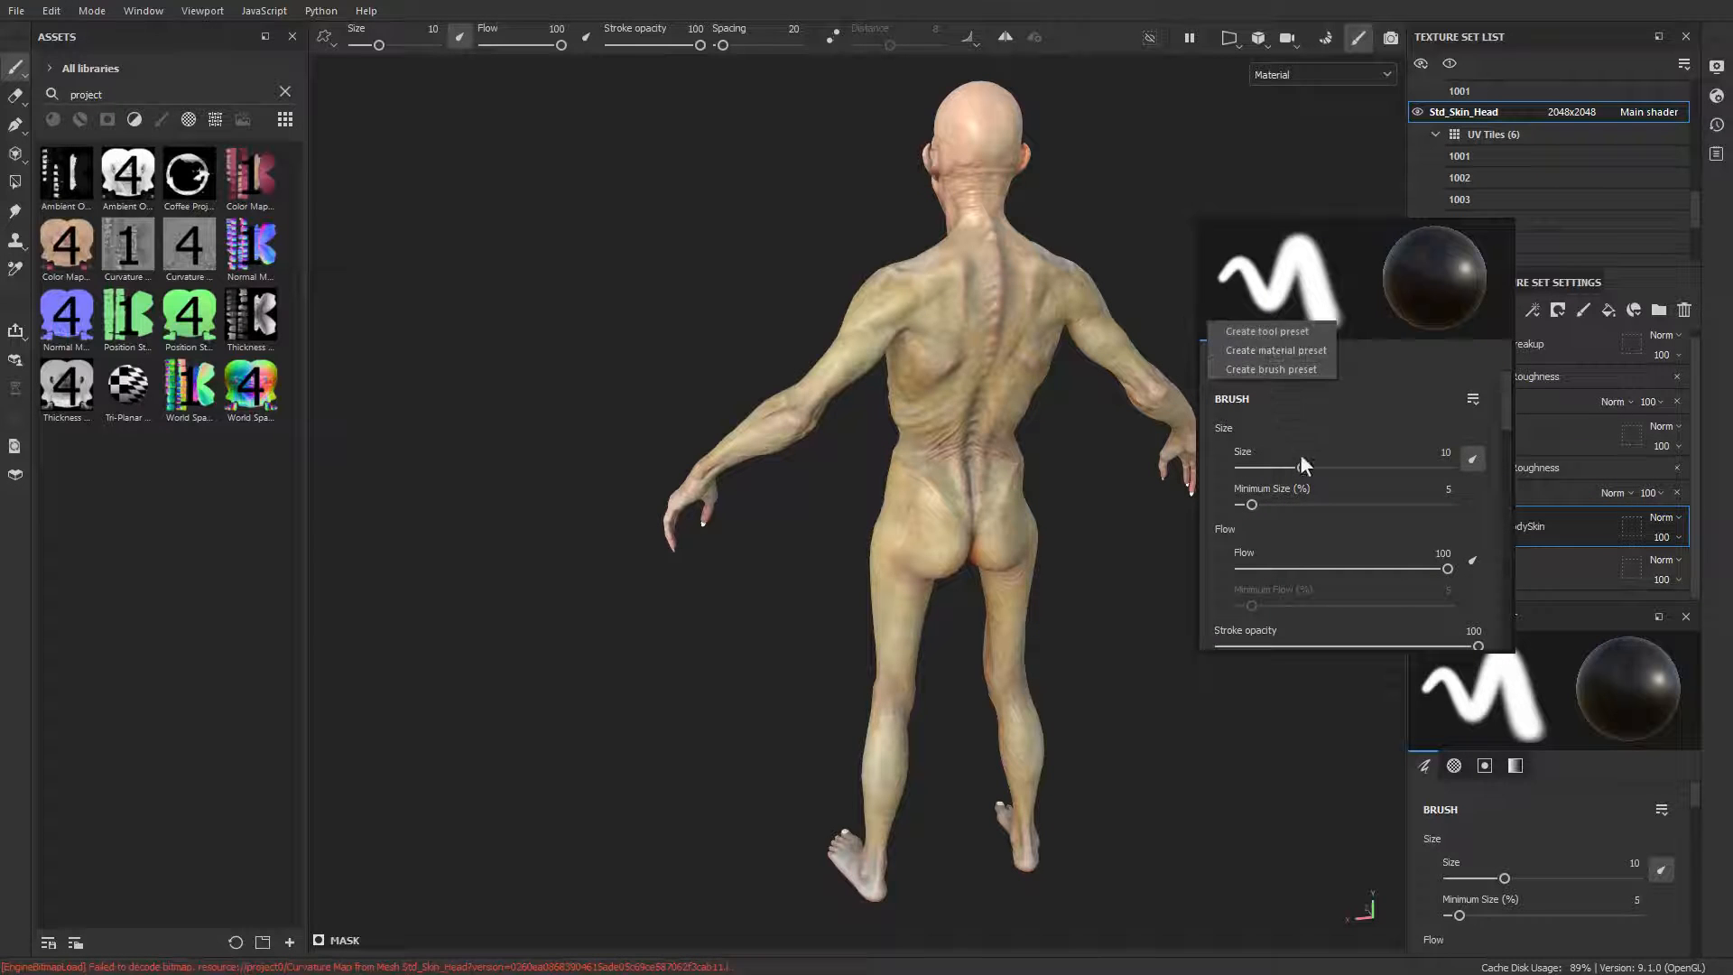
click(161, 120)
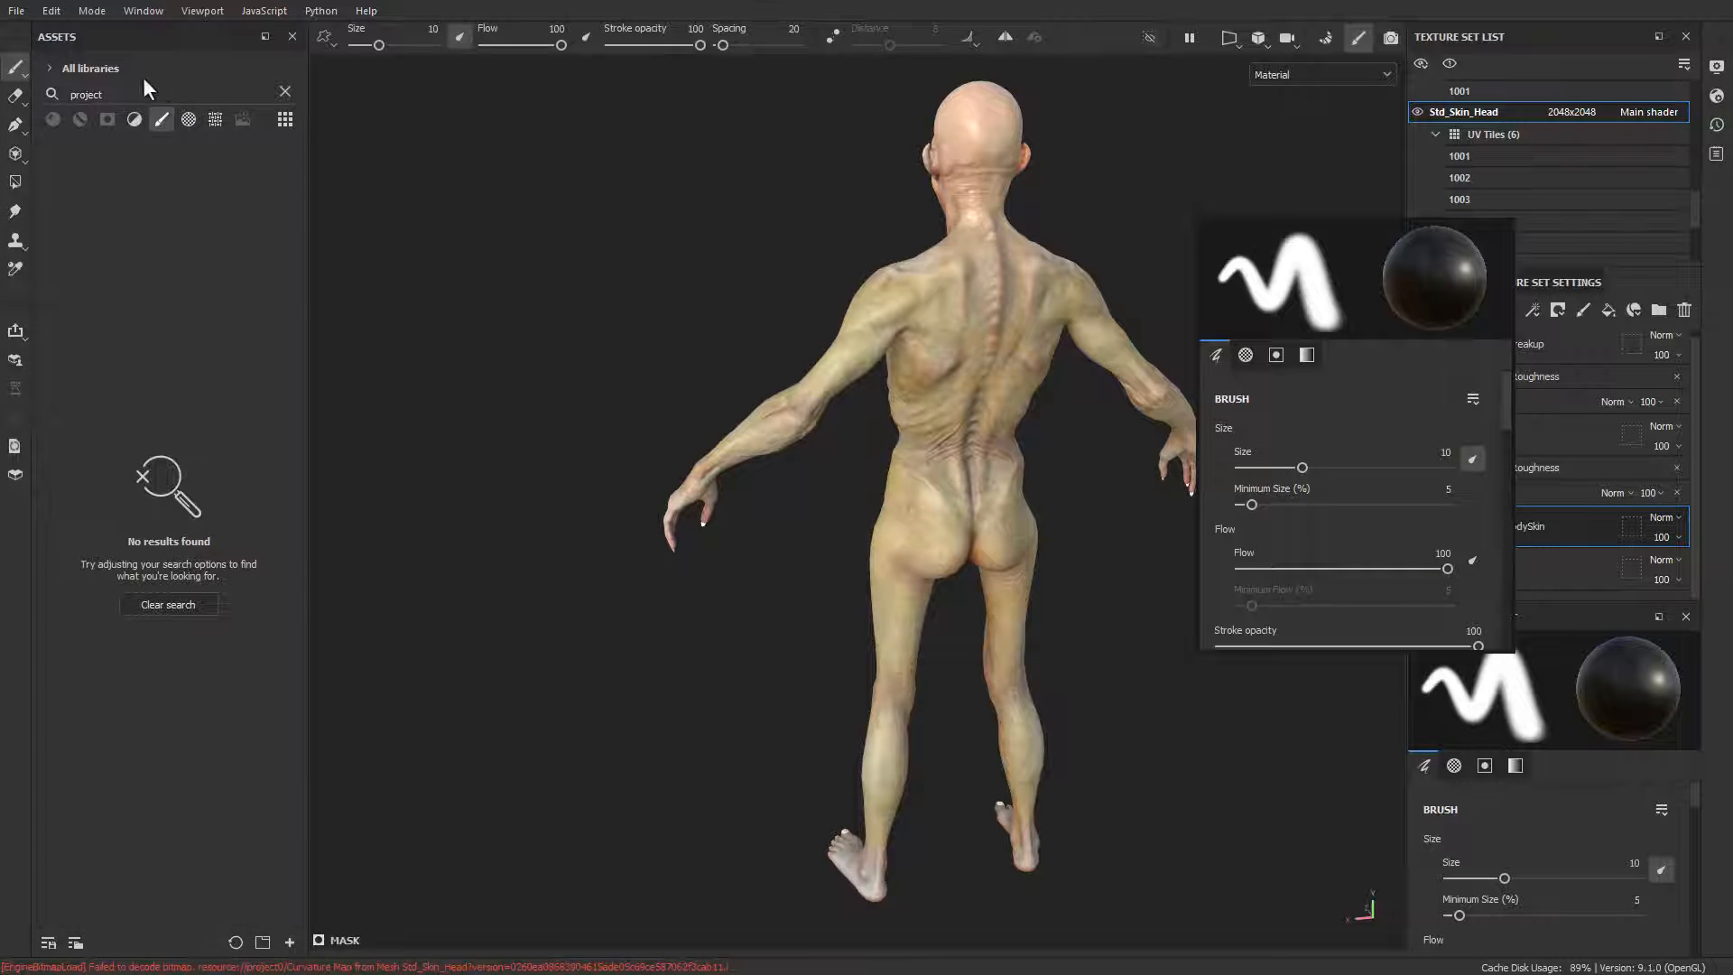
click(284, 91)
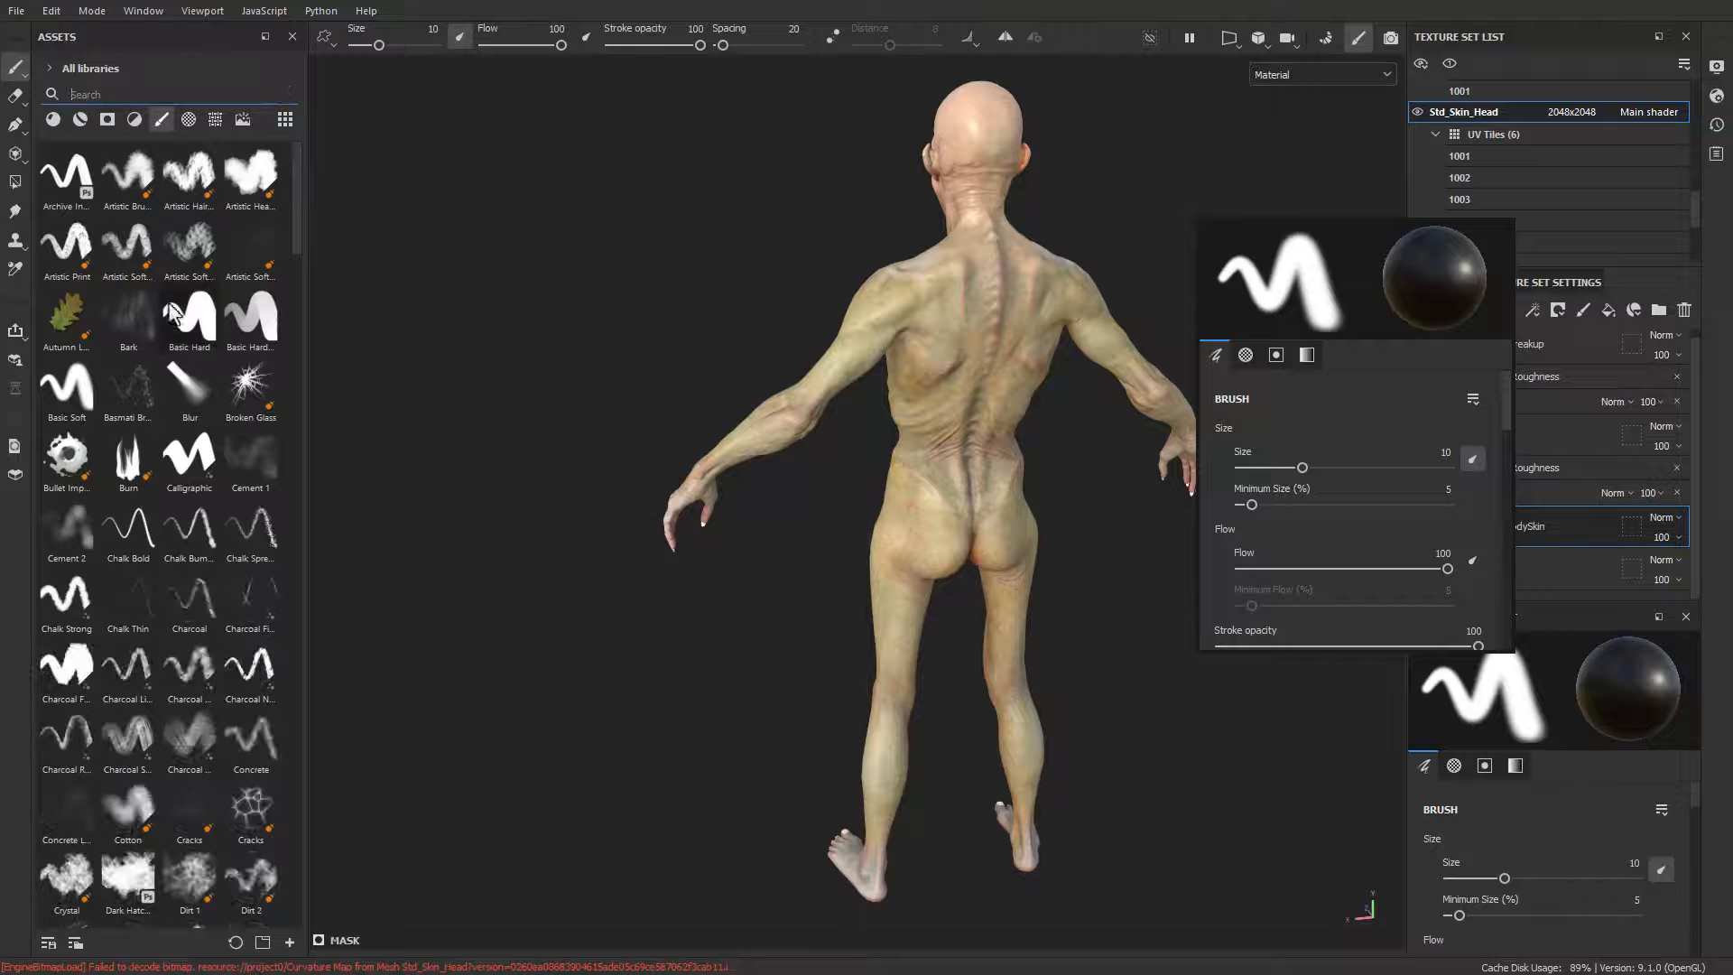
text(dirt)
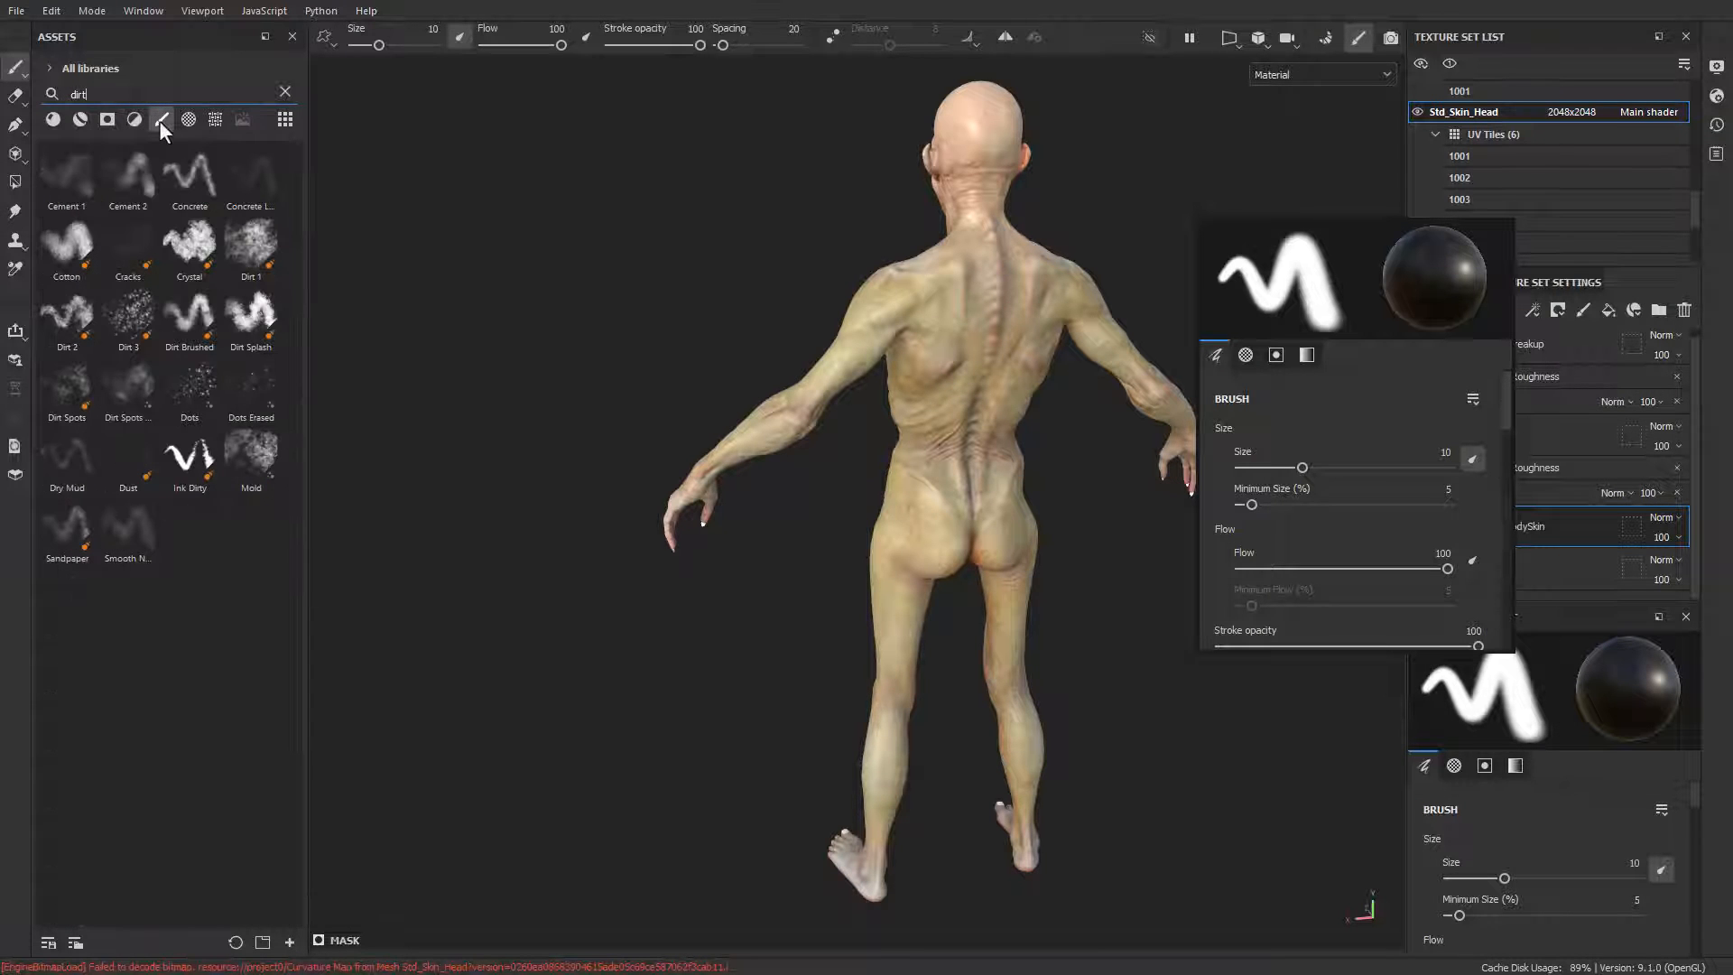
click(78, 332)
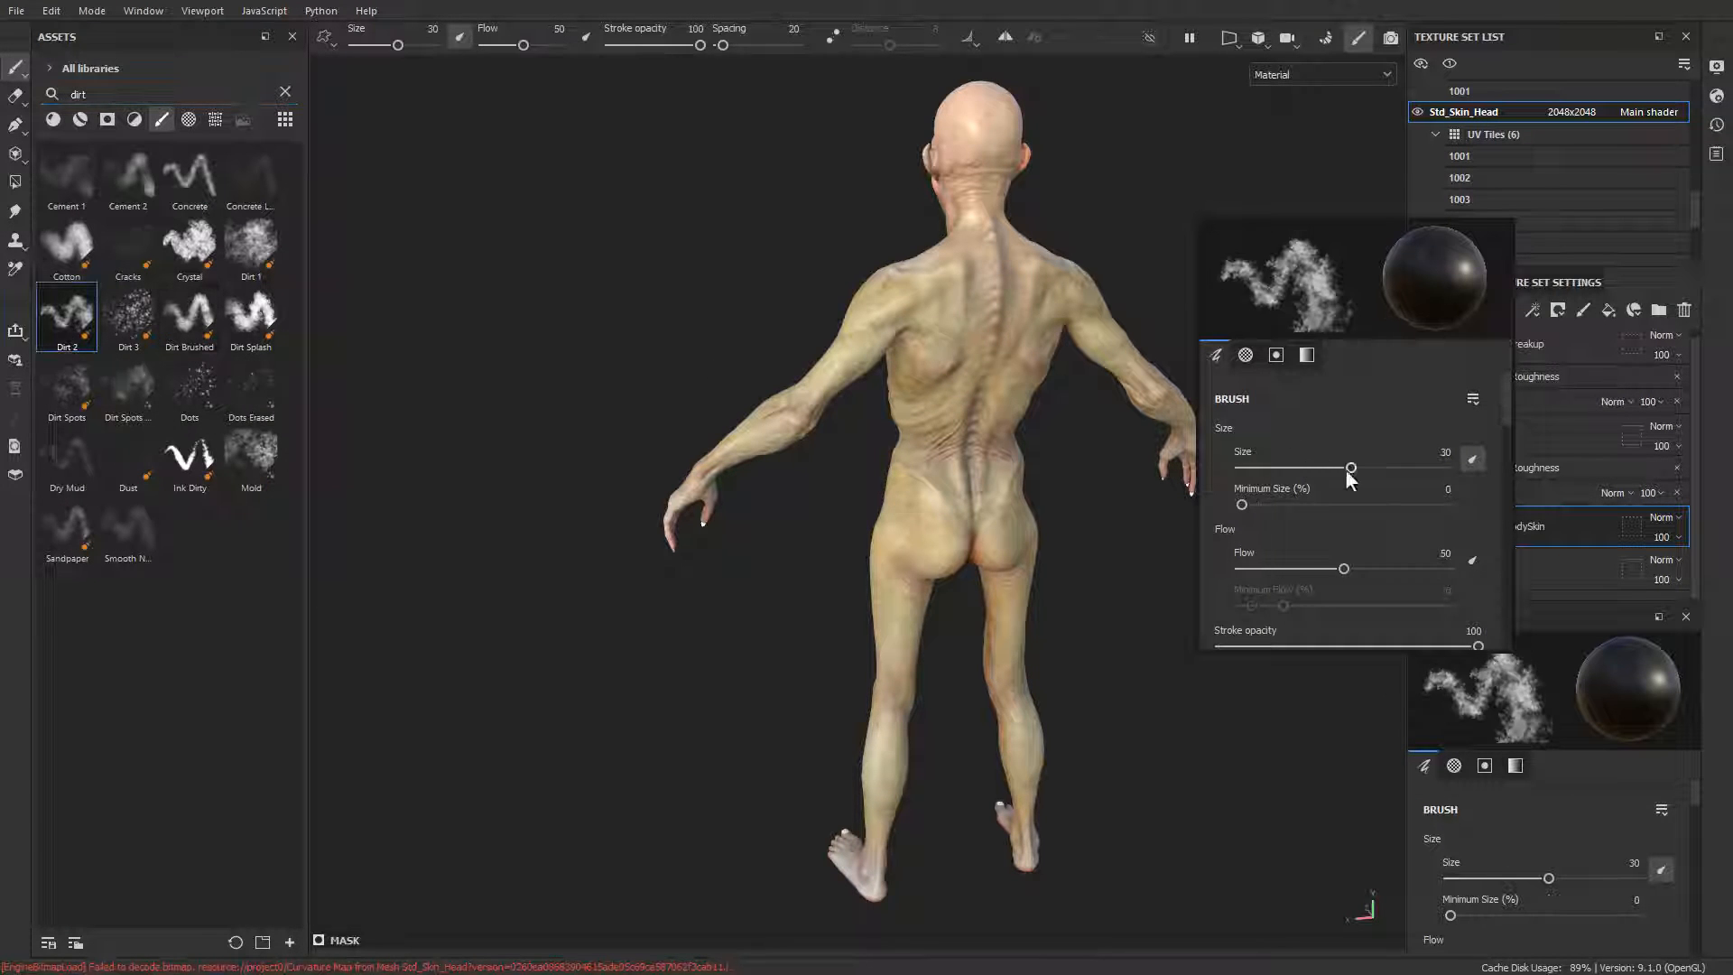
click(1467, 561)
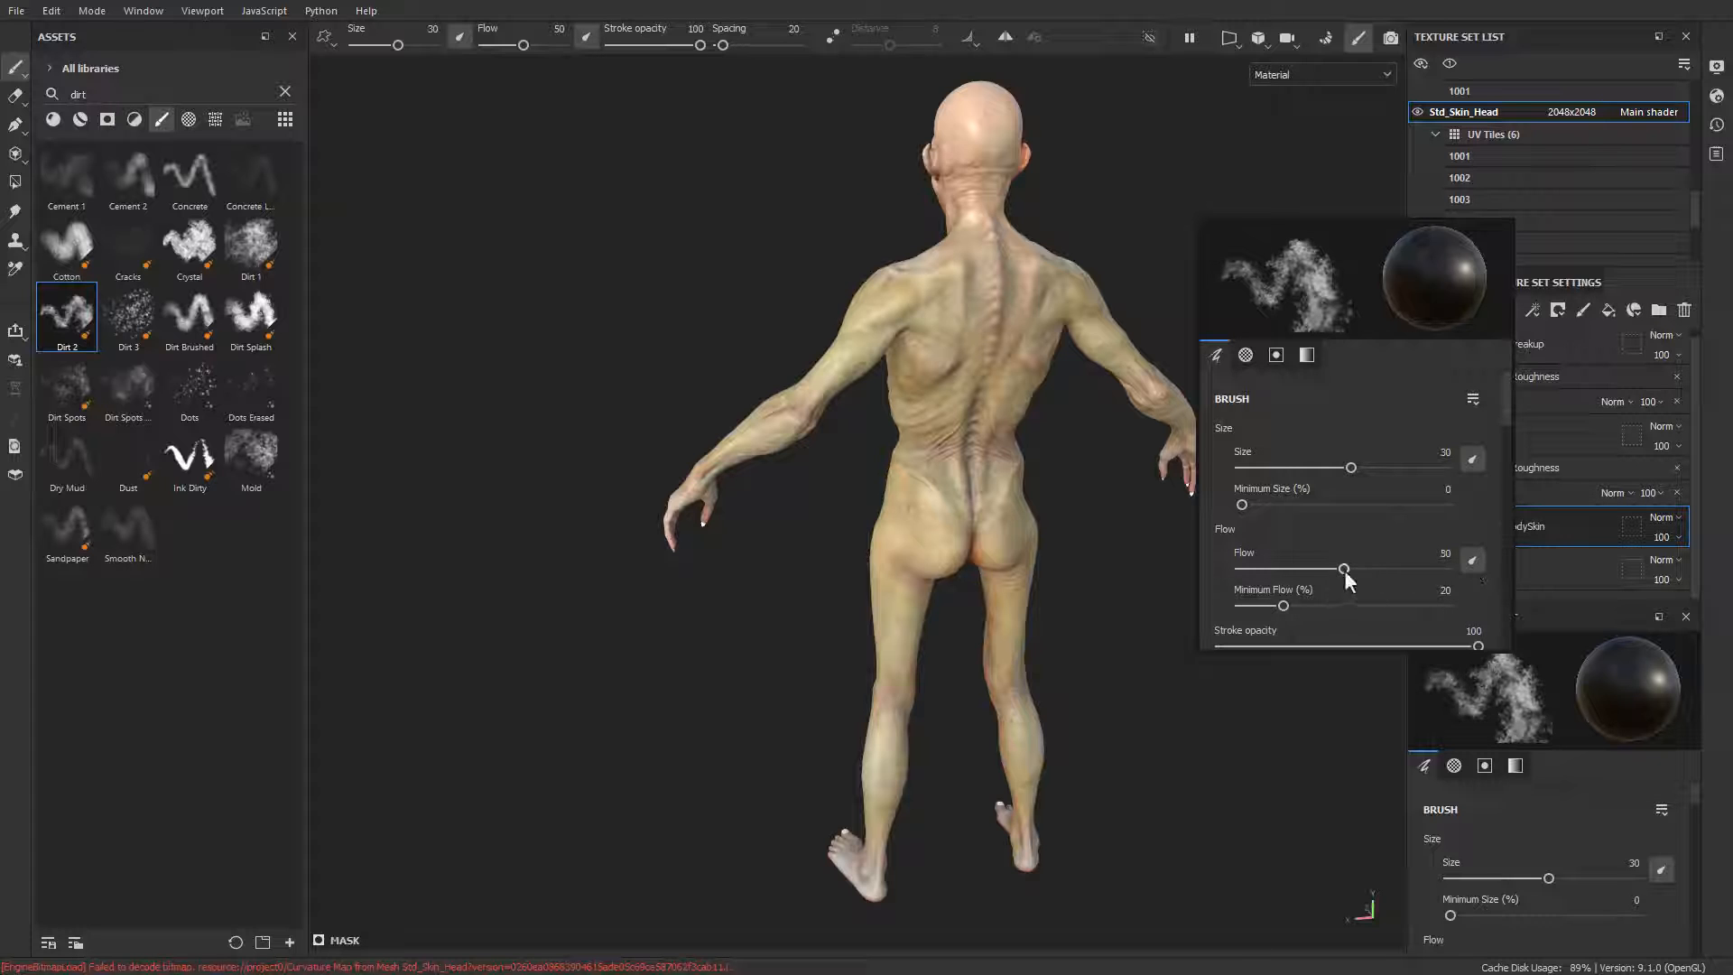
drag(1344, 569, 1265, 567)
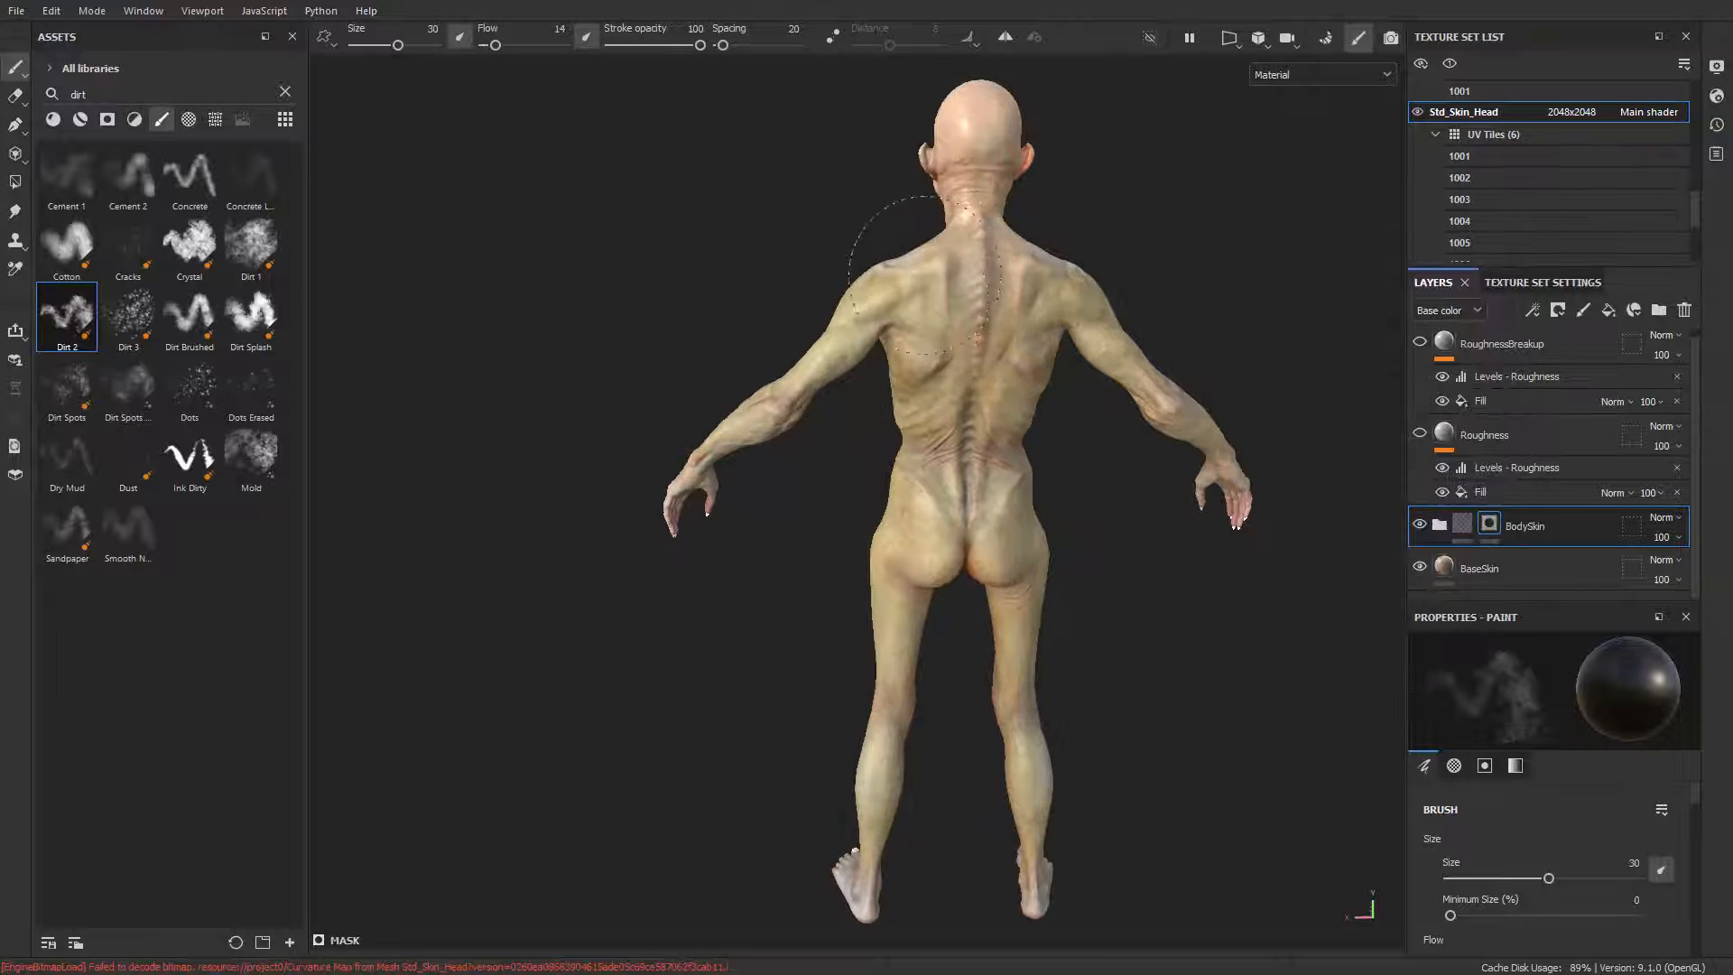
Step: Reduce the brush size to 20.23 and go over the back and shoulders with it on the BodySkin mask
alt+drag(995, 332, 974, 257)
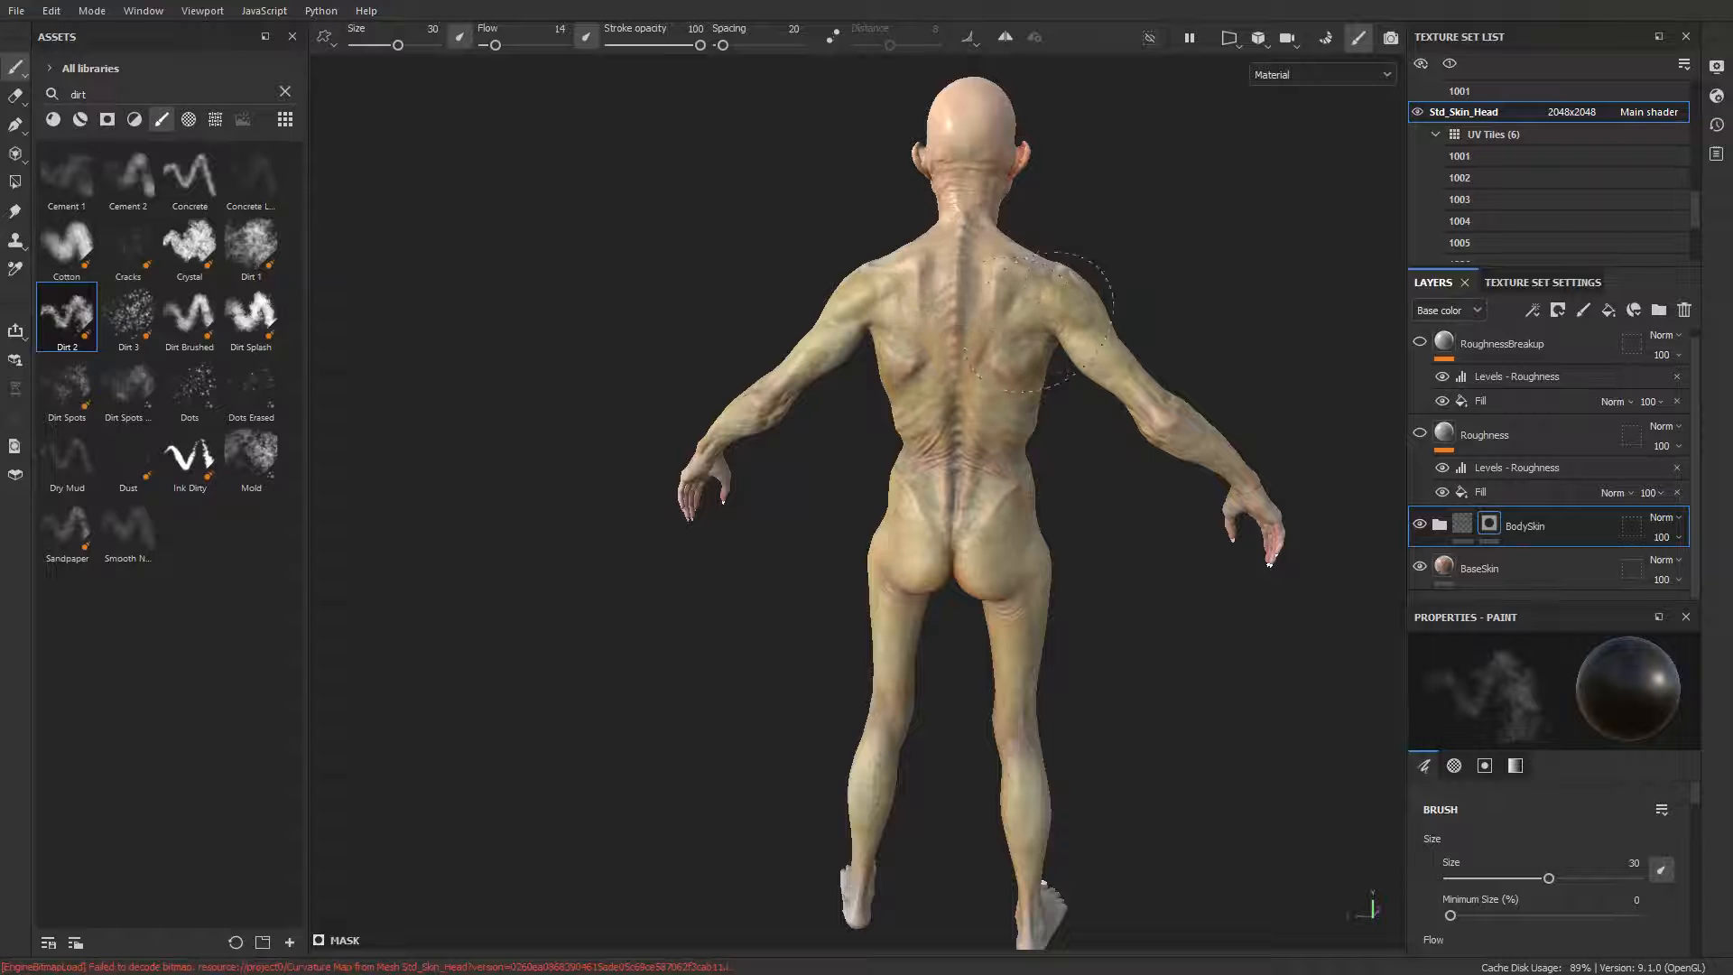
alt+drag(1211, 257, 1187, 317)
ctrl+right_drag(1086, 298, 1023, 316)
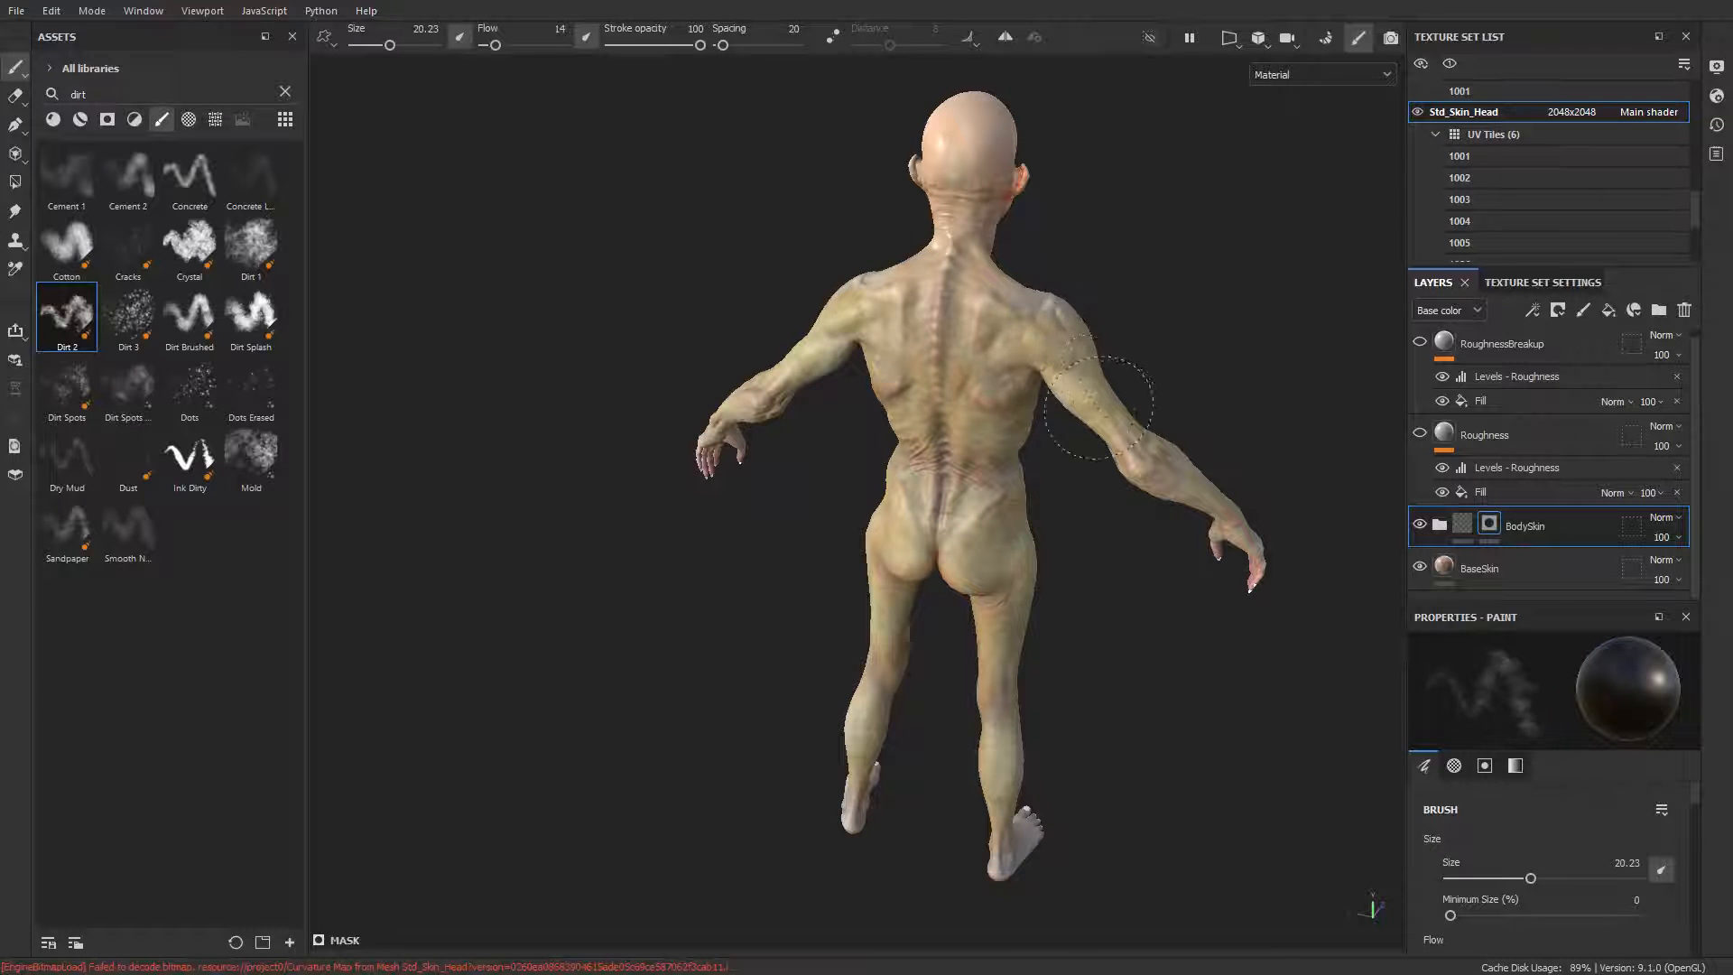
mouse_move(1152, 356)
alt+shift+mouse_down()
mouse_move(999, 390)
mouse_move(907, 316)
alt+shift+mouse_up()
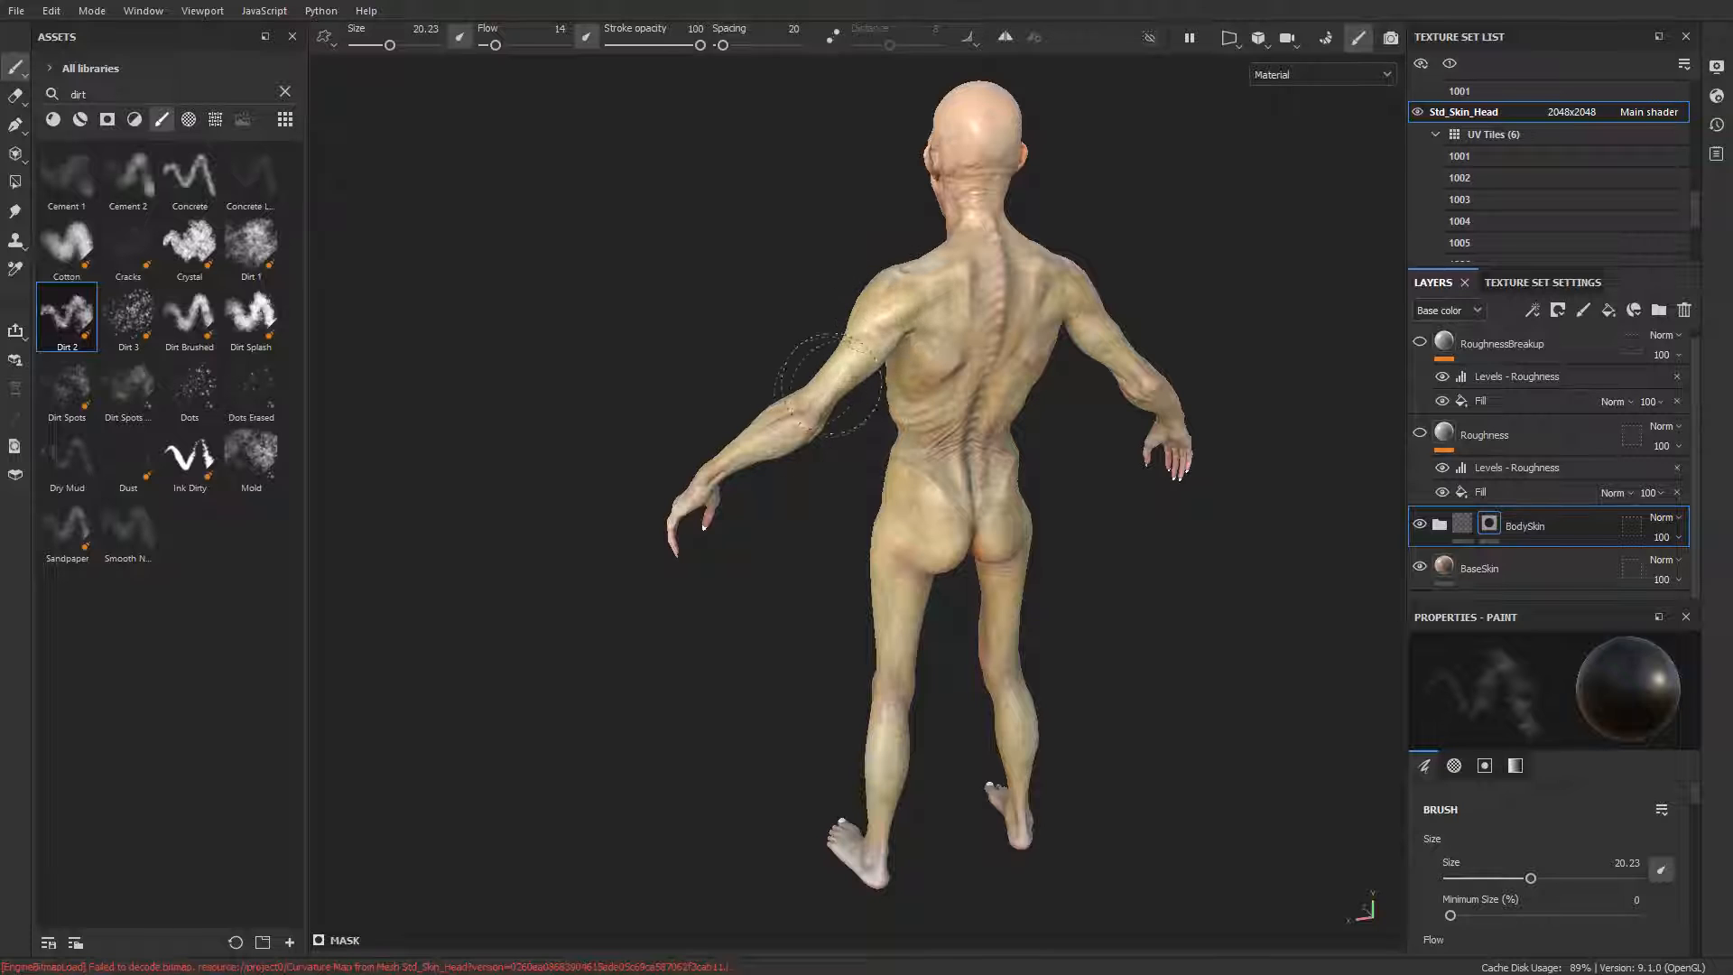
alt+drag(912, 474, 1008, 464)
mouse_move(907, 591)
alt+mouse_down()
mouse_move(1215, 611)
mouse_move(975, 449)
mouse_move(1046, 355)
mouse_move(772, 271)
alt+mouse_up()
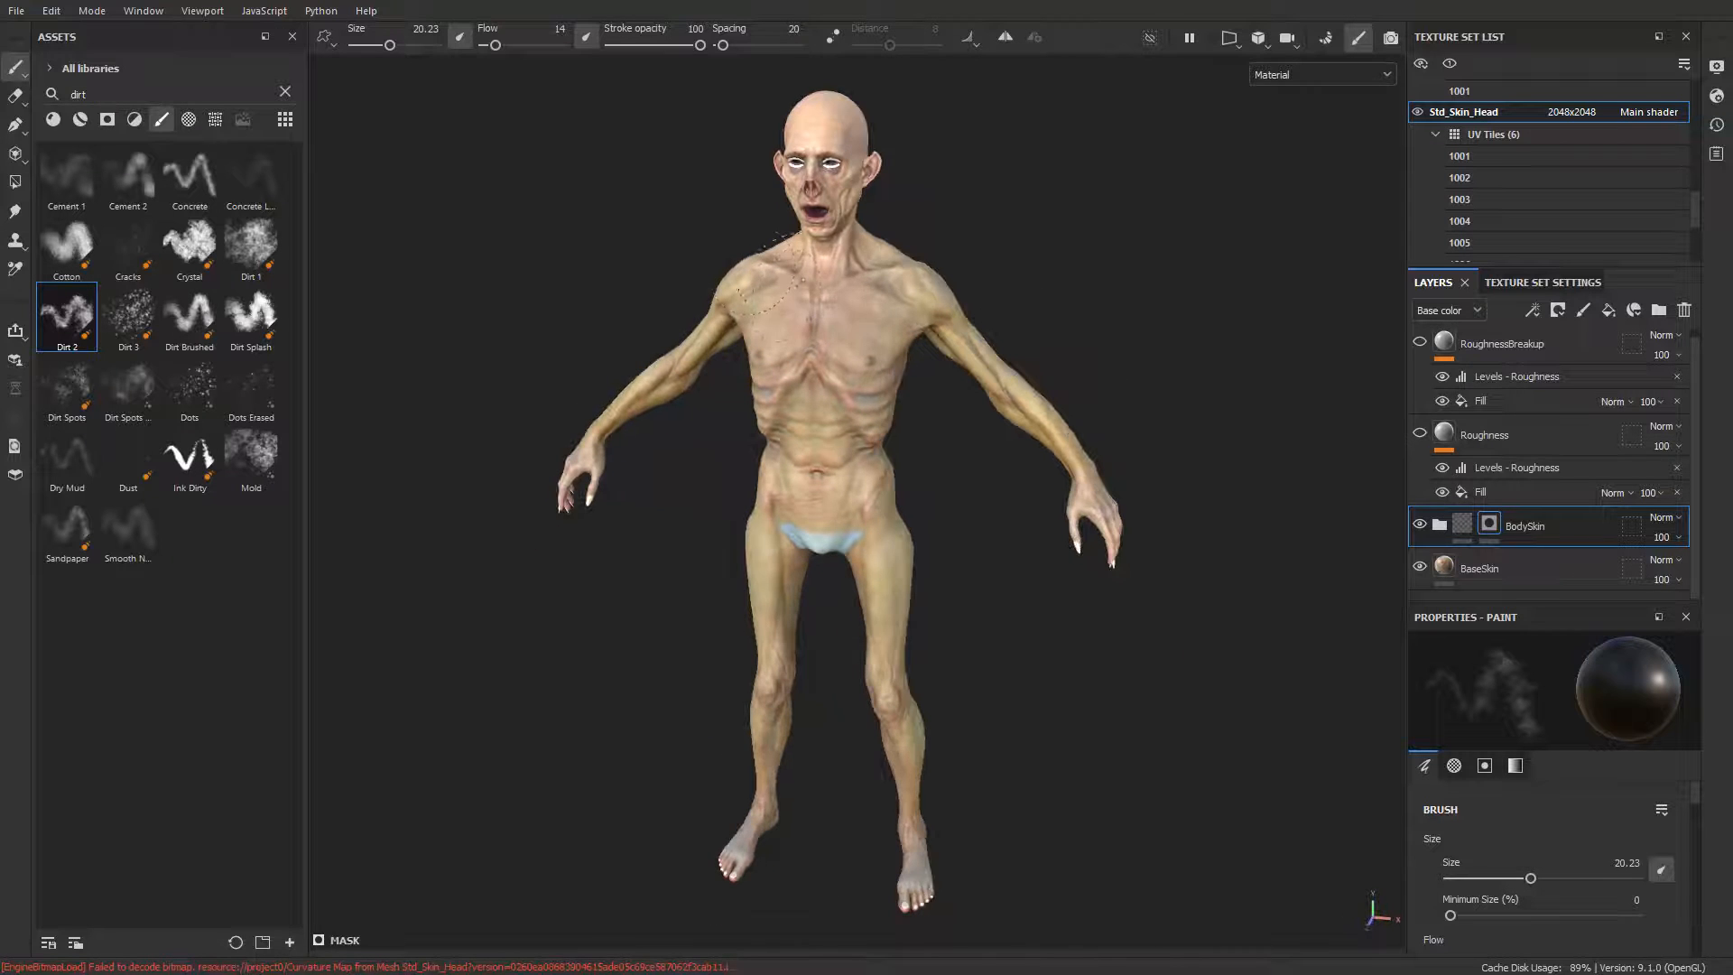
Step: Examine the skin on the neck, chest, arms and legs from the front and both sides
alt+drag(848, 222, 948, 325)
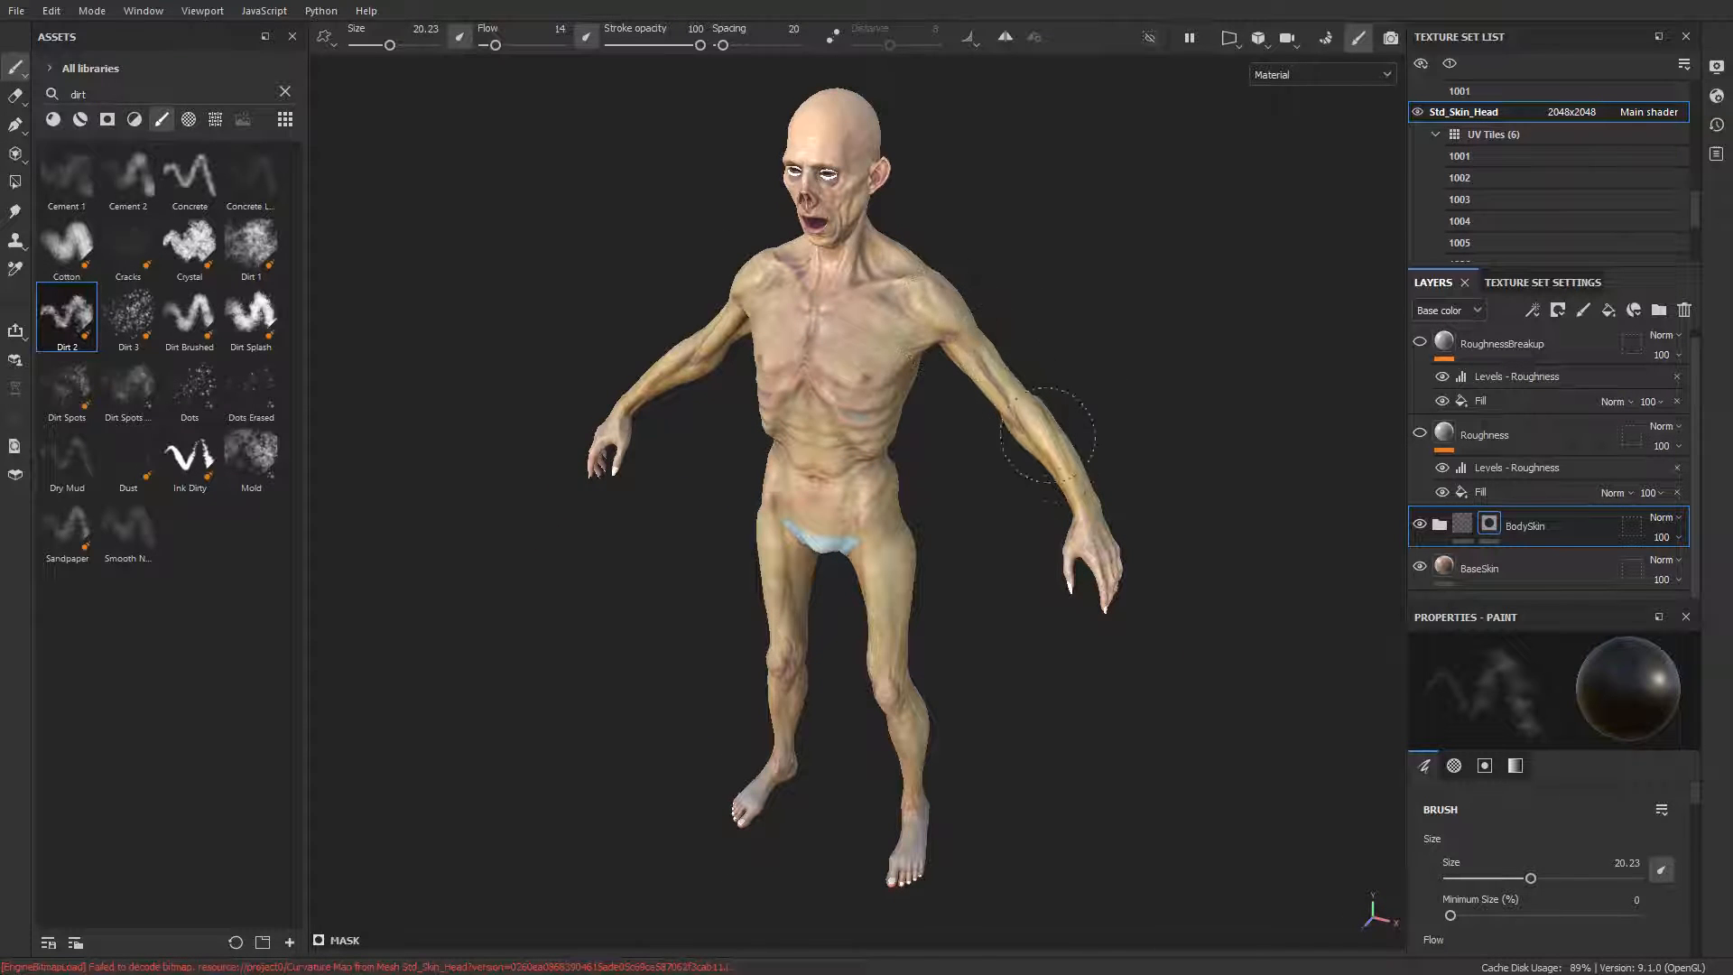
alt+drag(1047, 435, 1201, 251)
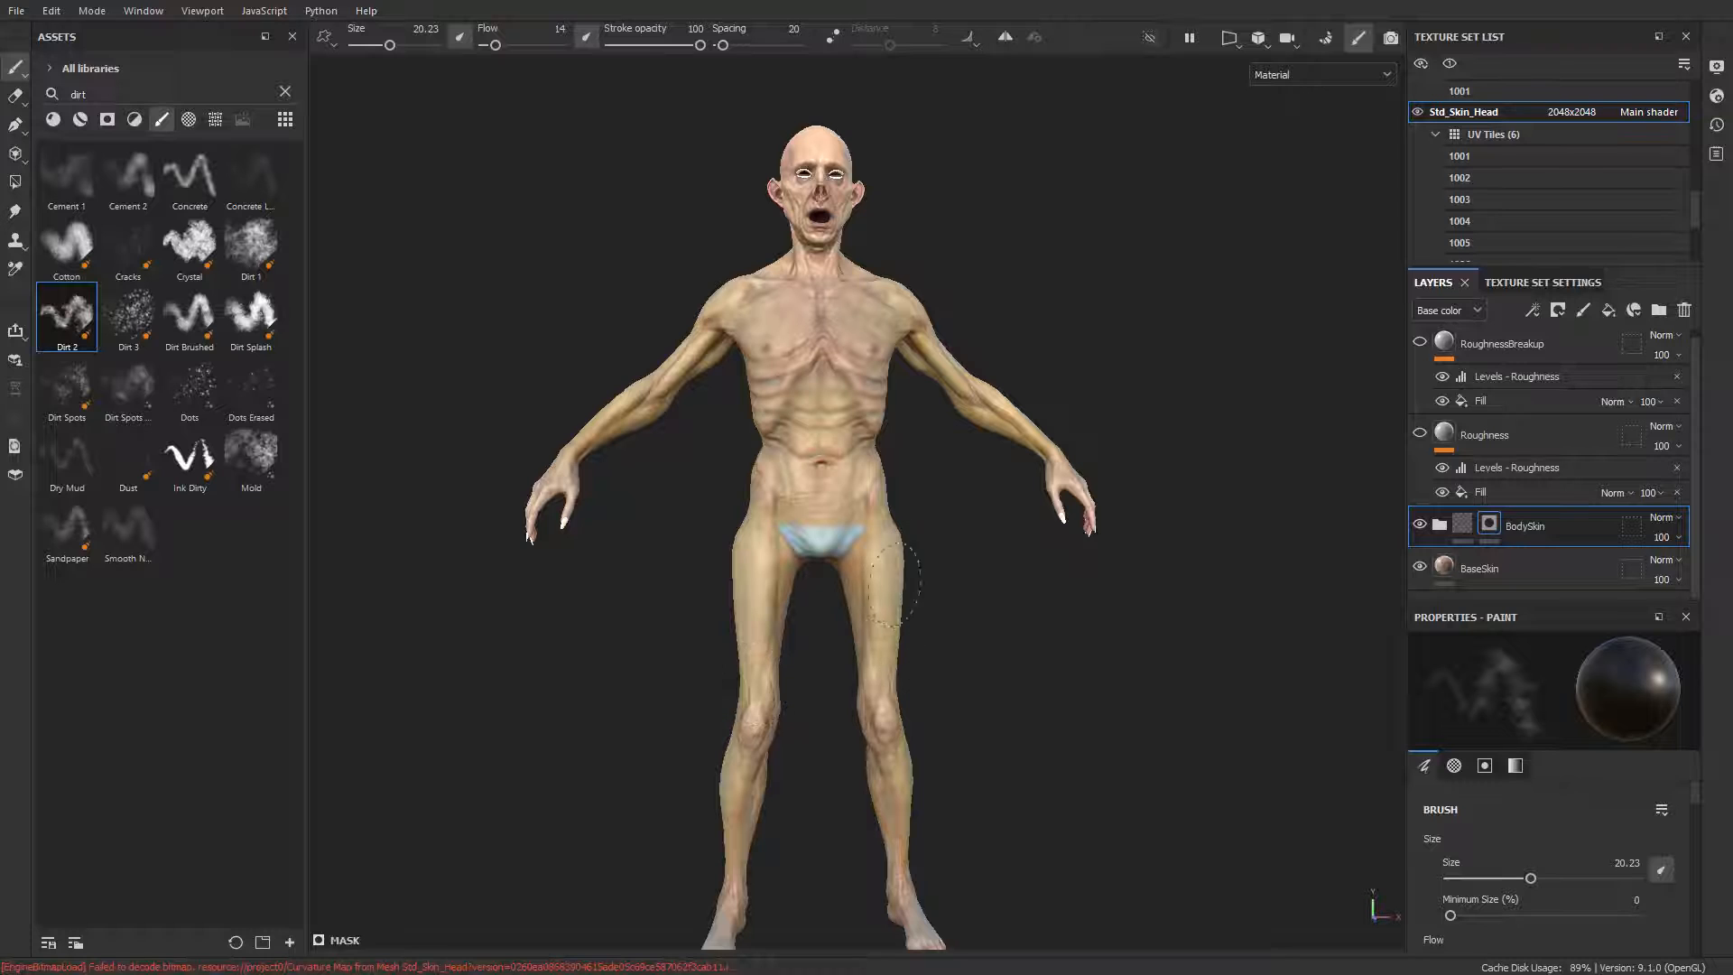
mouse_move(894, 582)
alt+mouse_down()
mouse_move(967, 386)
mouse_move(778, 632)
mouse_move(652, 524)
alt+mouse_up()
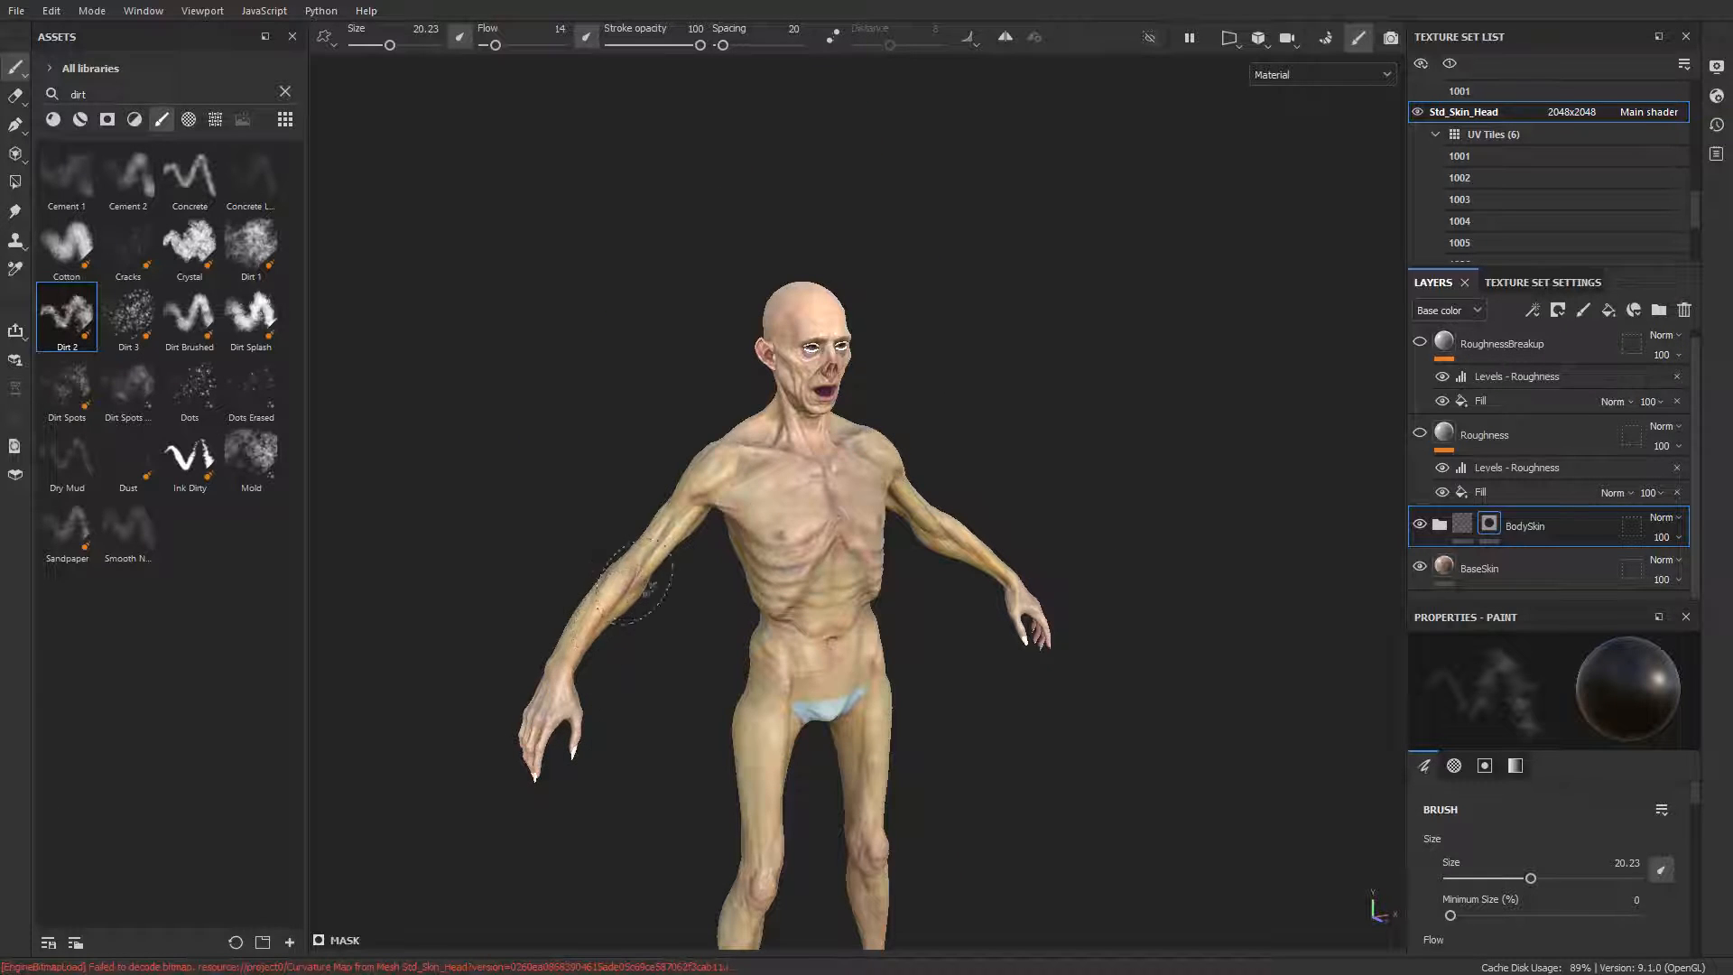
alt+drag(645, 587, 1002, 560)
alt+drag(997, 488, 1018, 451)
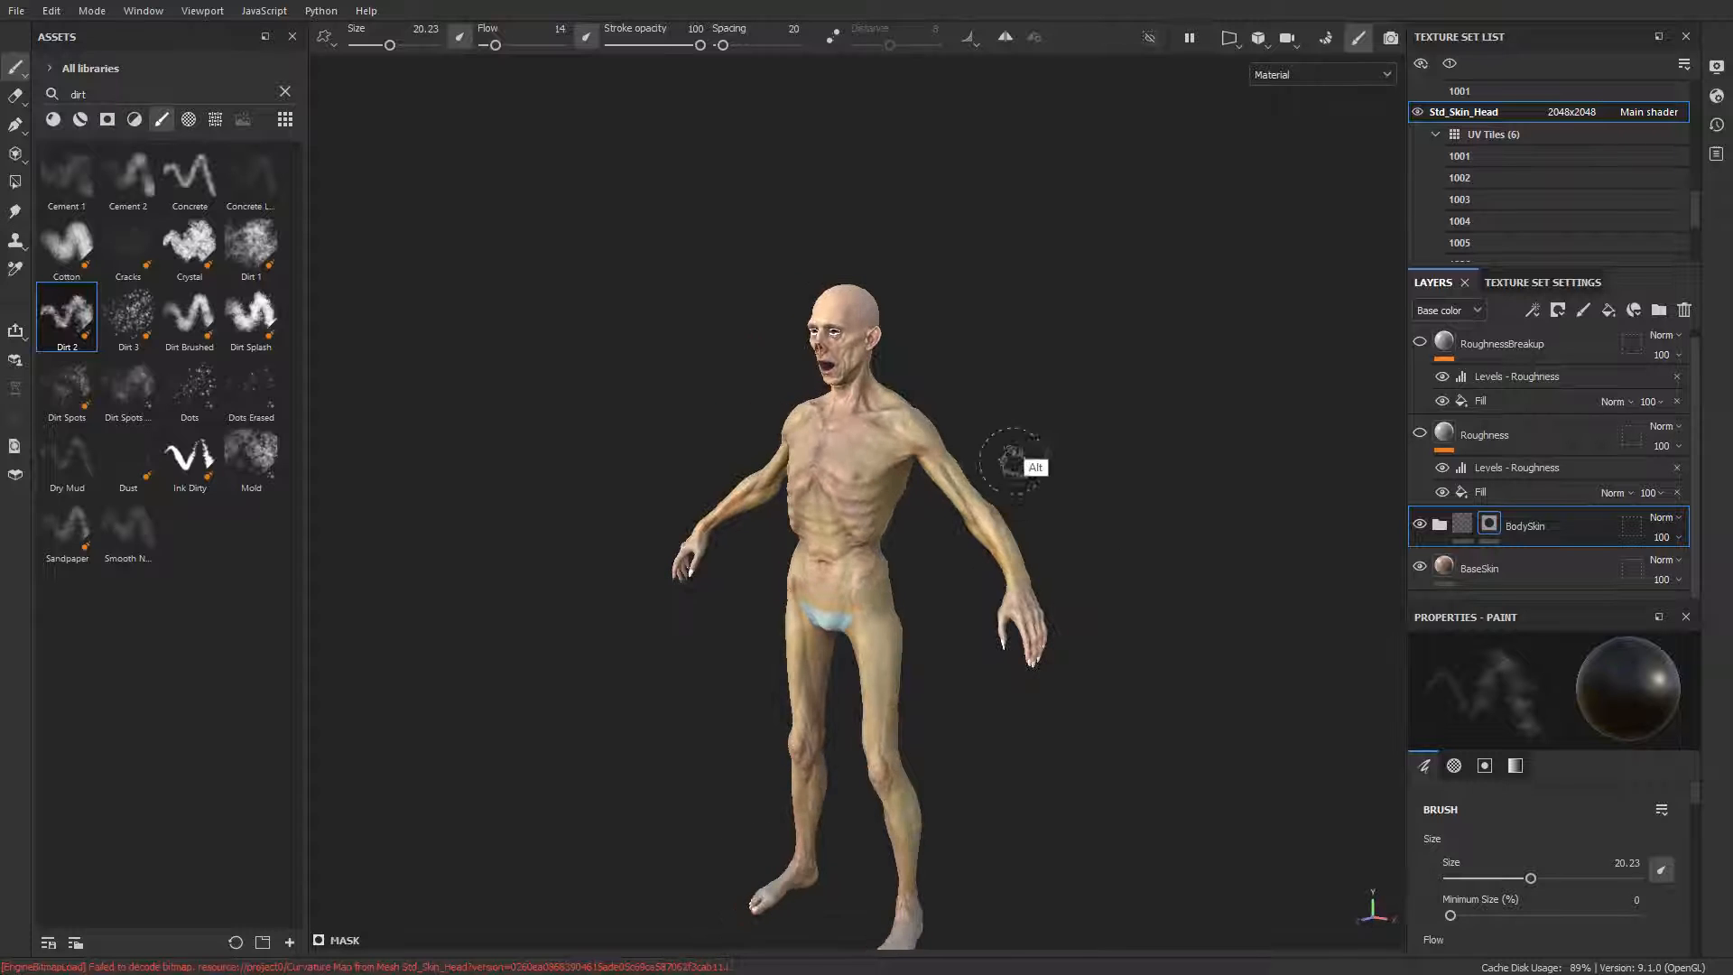
alt+middle_drag(1018, 451, 1065, 361)
alt+drag(1065, 361, 1155, 377)
mouse_move(1160, 361)
shift+right_down()
mouse_move(1045, 383)
mouse_move(1211, 368)
mouse_move(1163, 373)
shift+right_up()
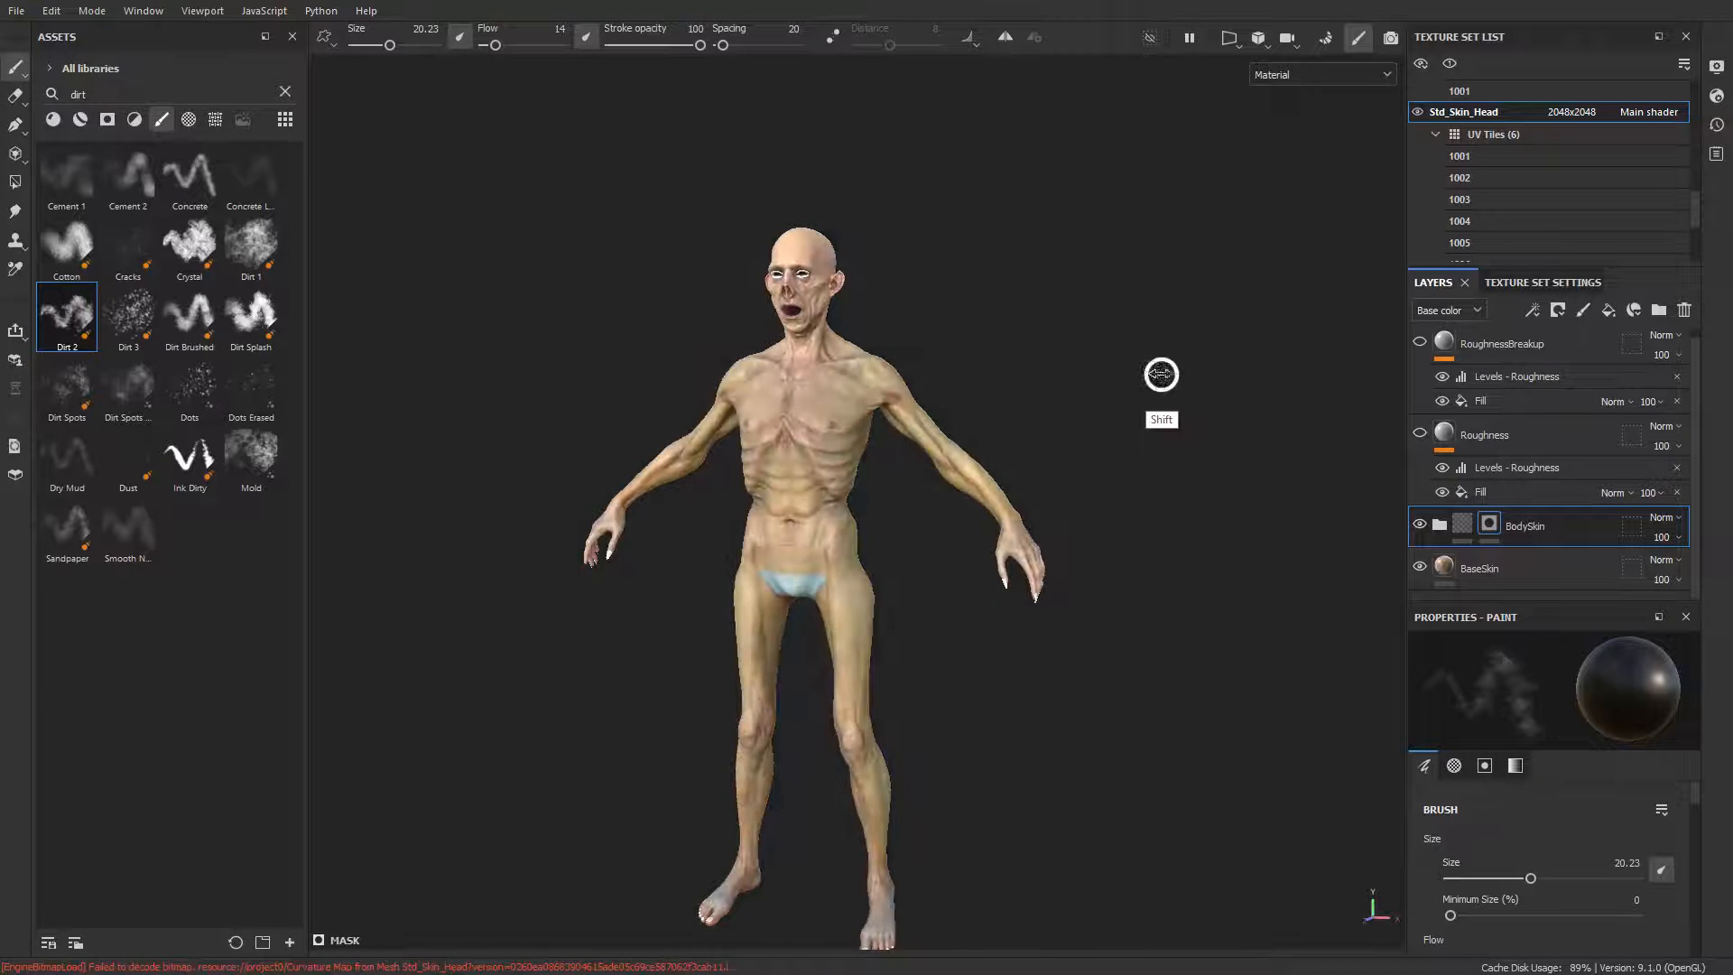
alt+middle_drag(1162, 372, 1158, 360)
alt+drag(1158, 360, 1191, 393)
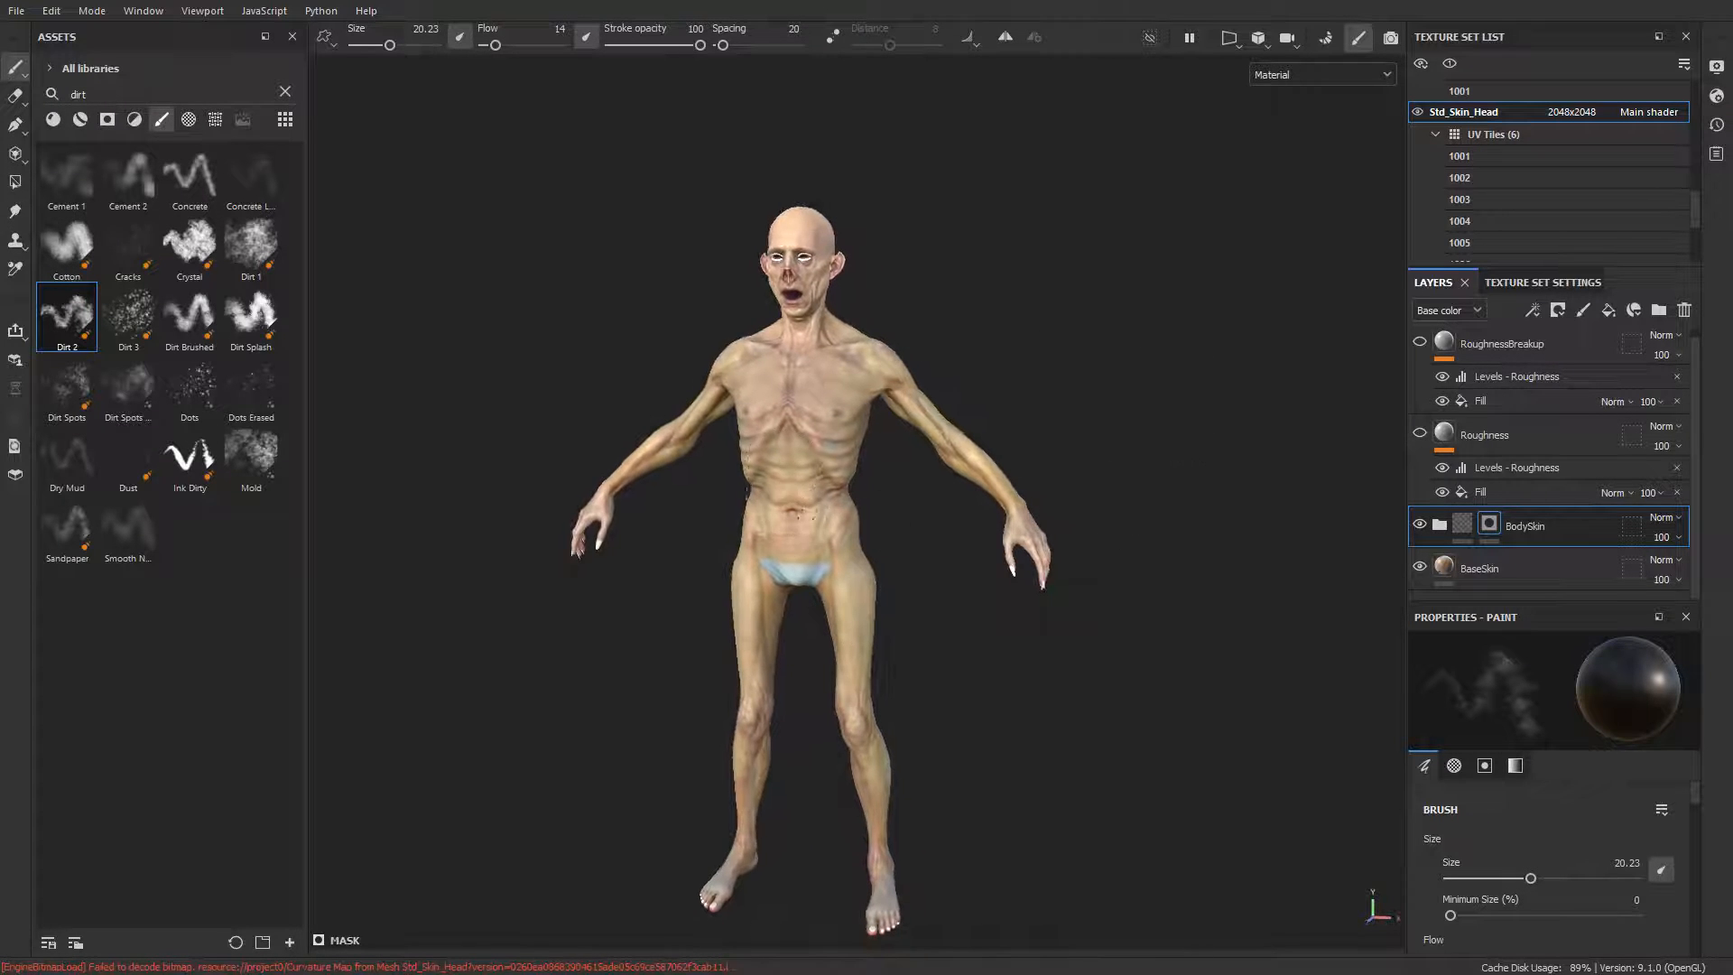
alt+drag(947, 415, 1079, 387)
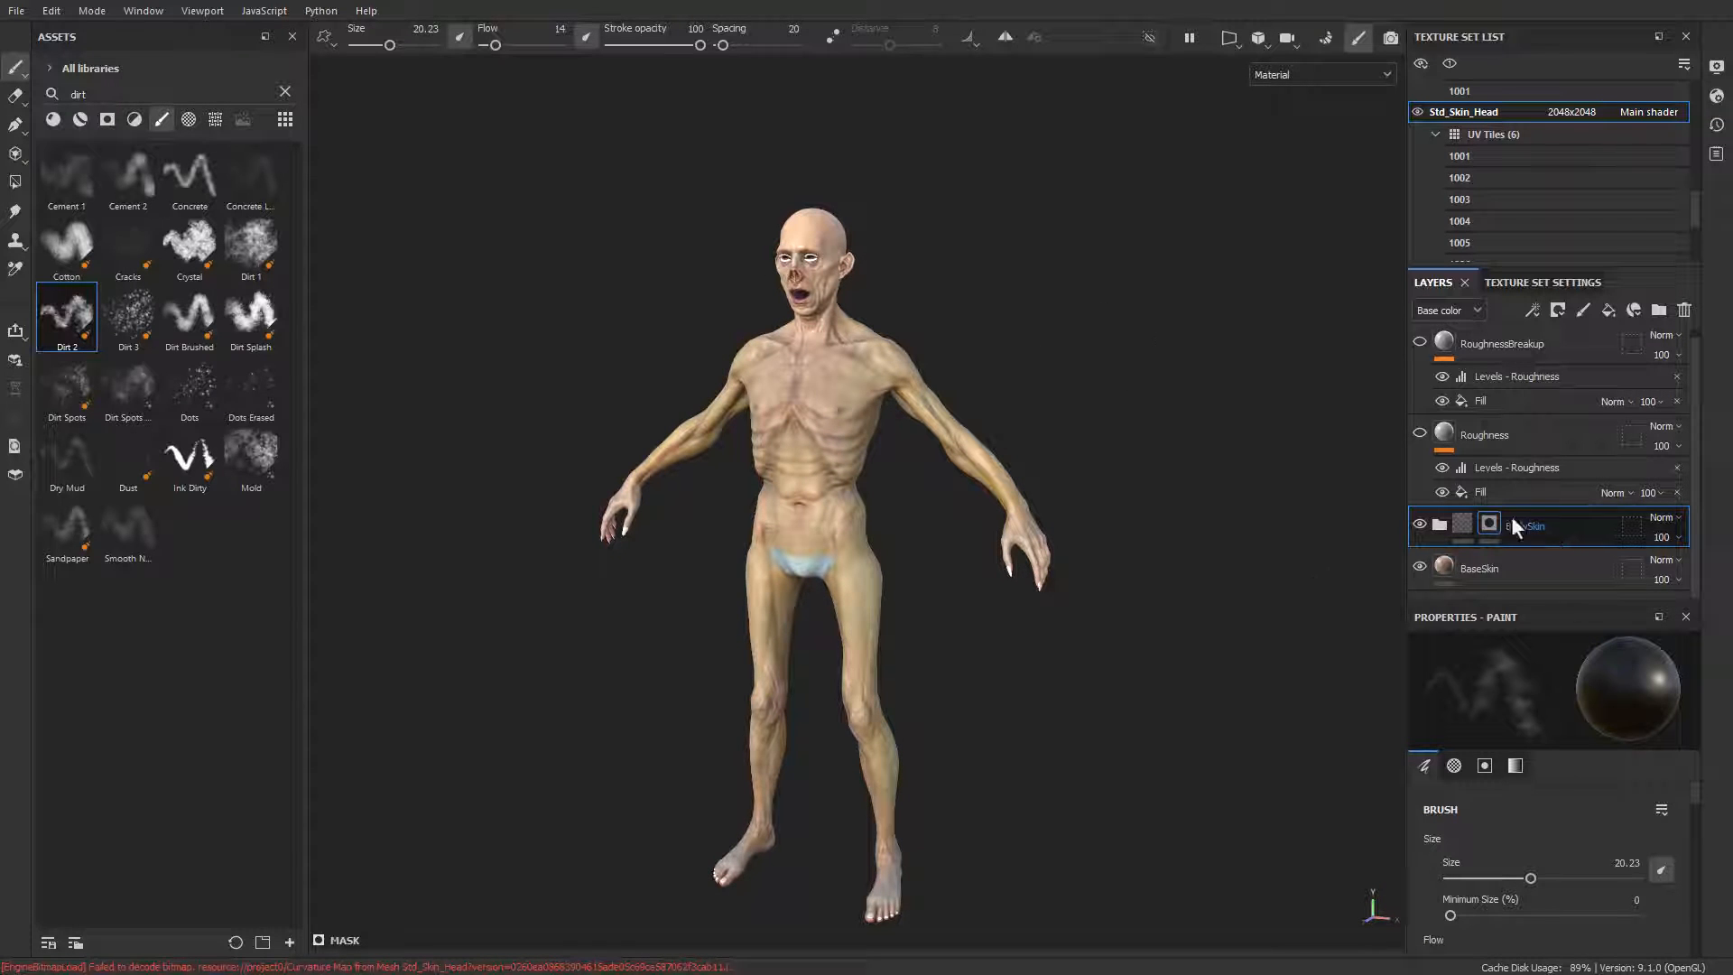
Step: Switch on the Roughness layer and display only the roughness channel on the model
click(1481, 436)
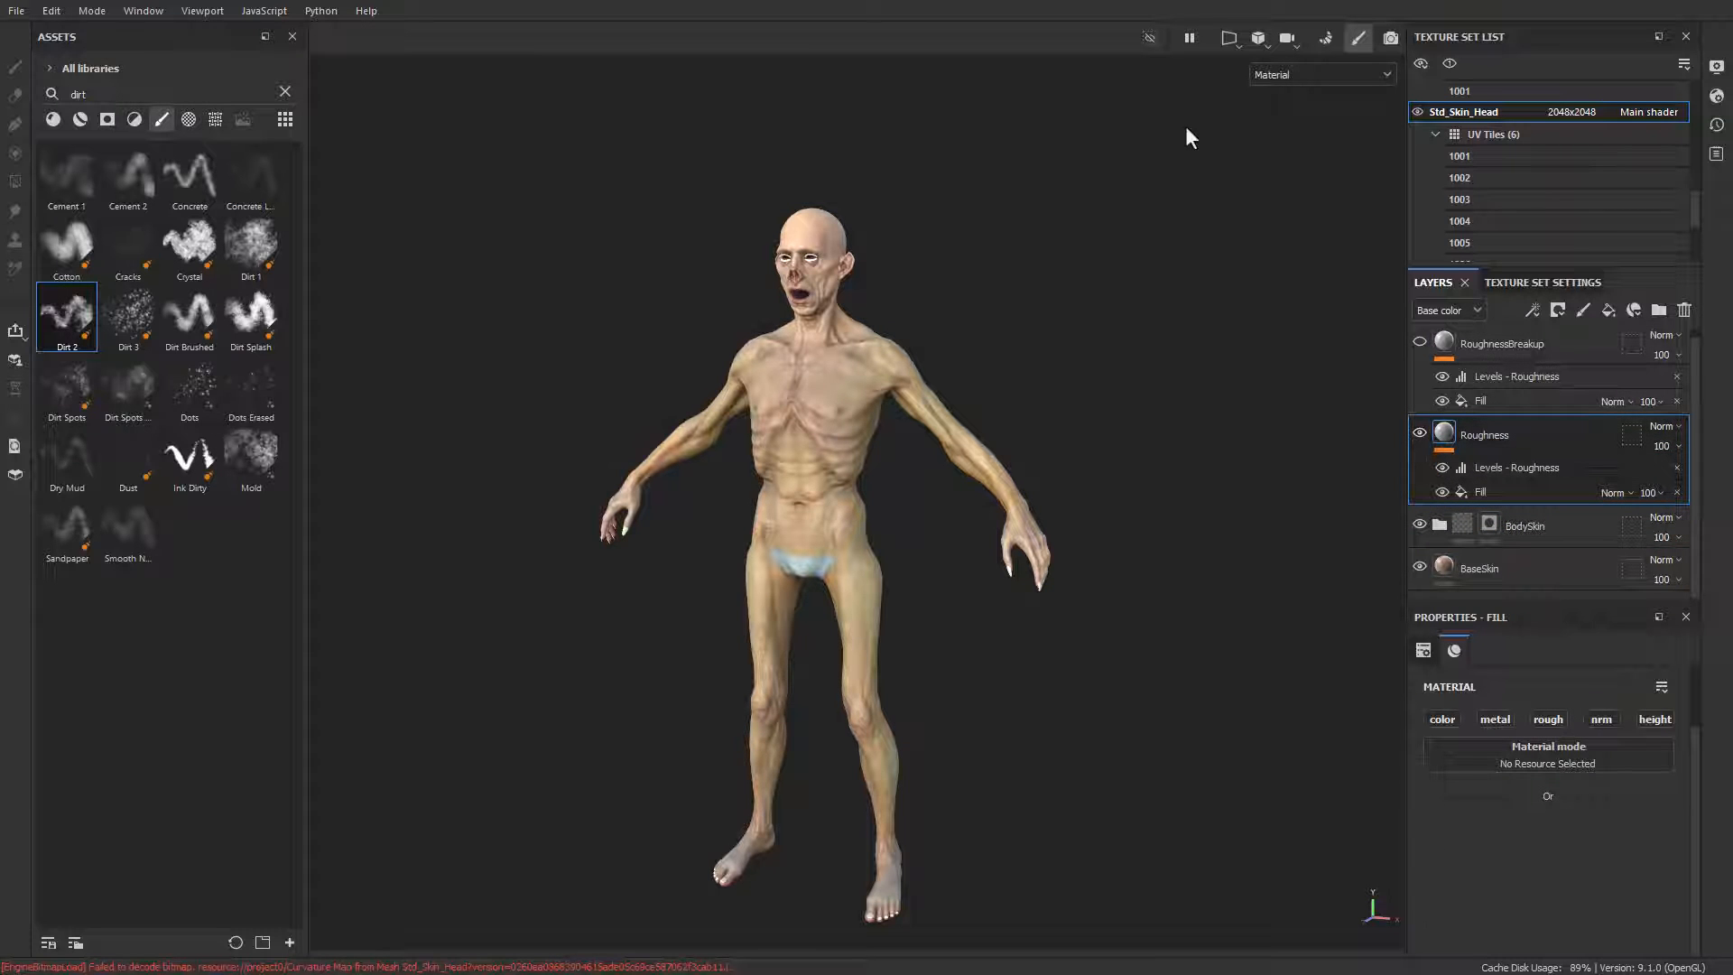
click(1291, 70)
click(1282, 188)
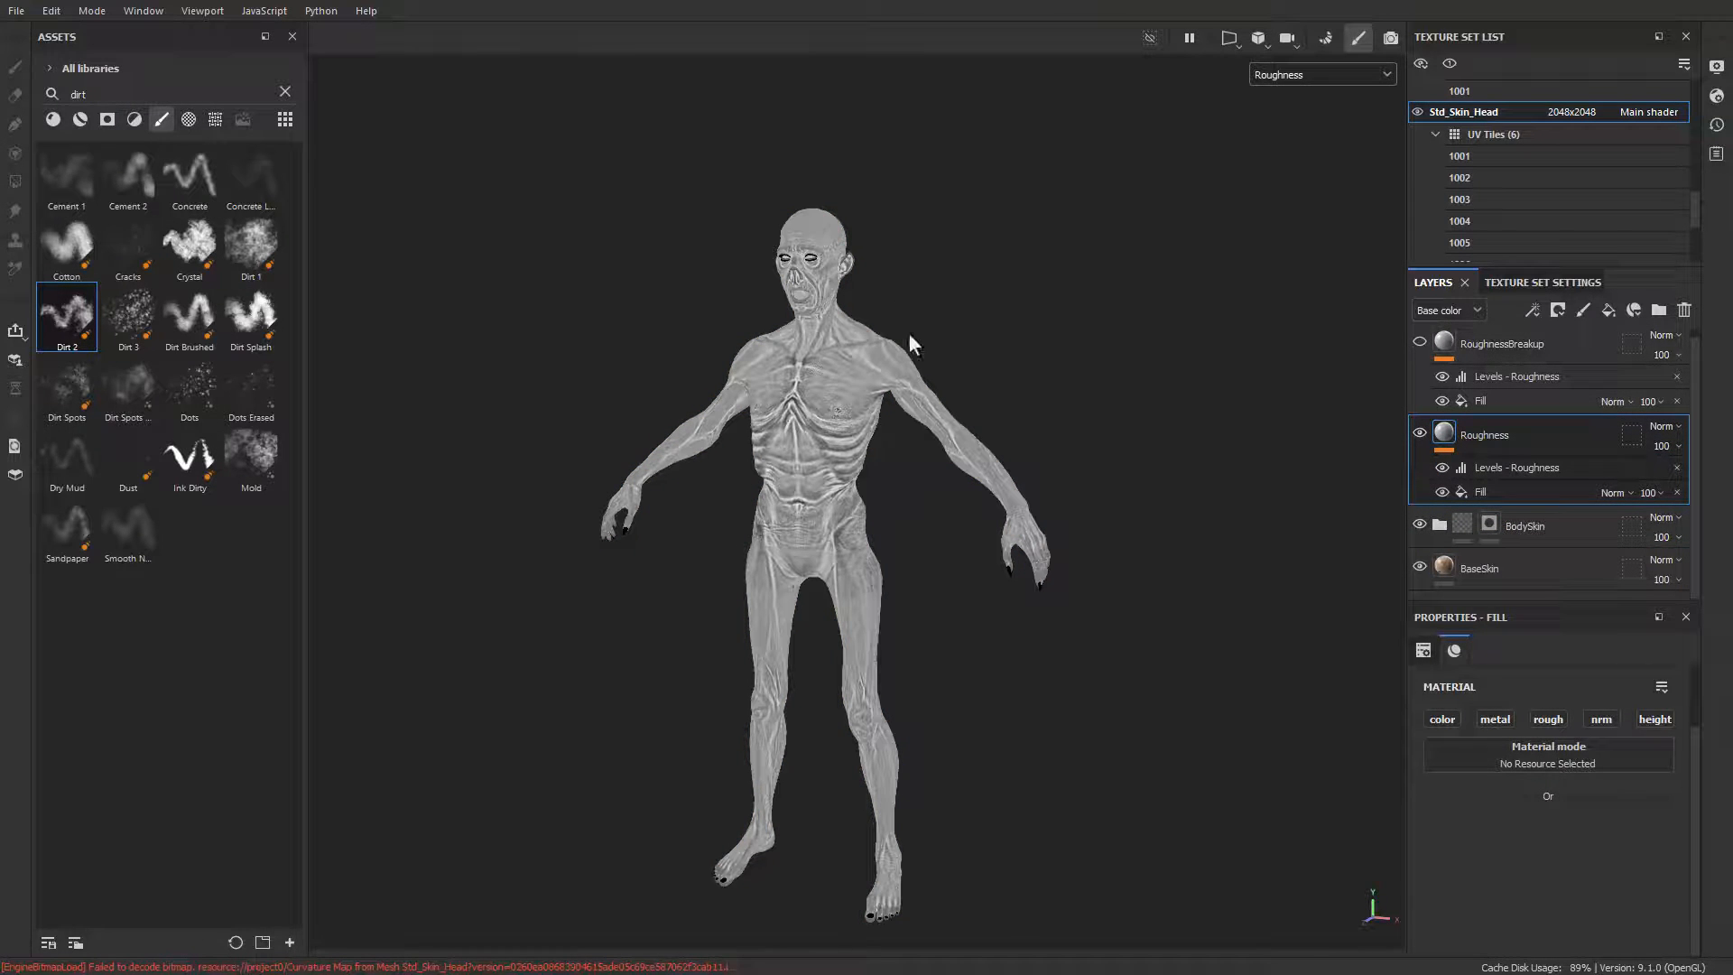
alt+drag(908, 332, 1068, 271)
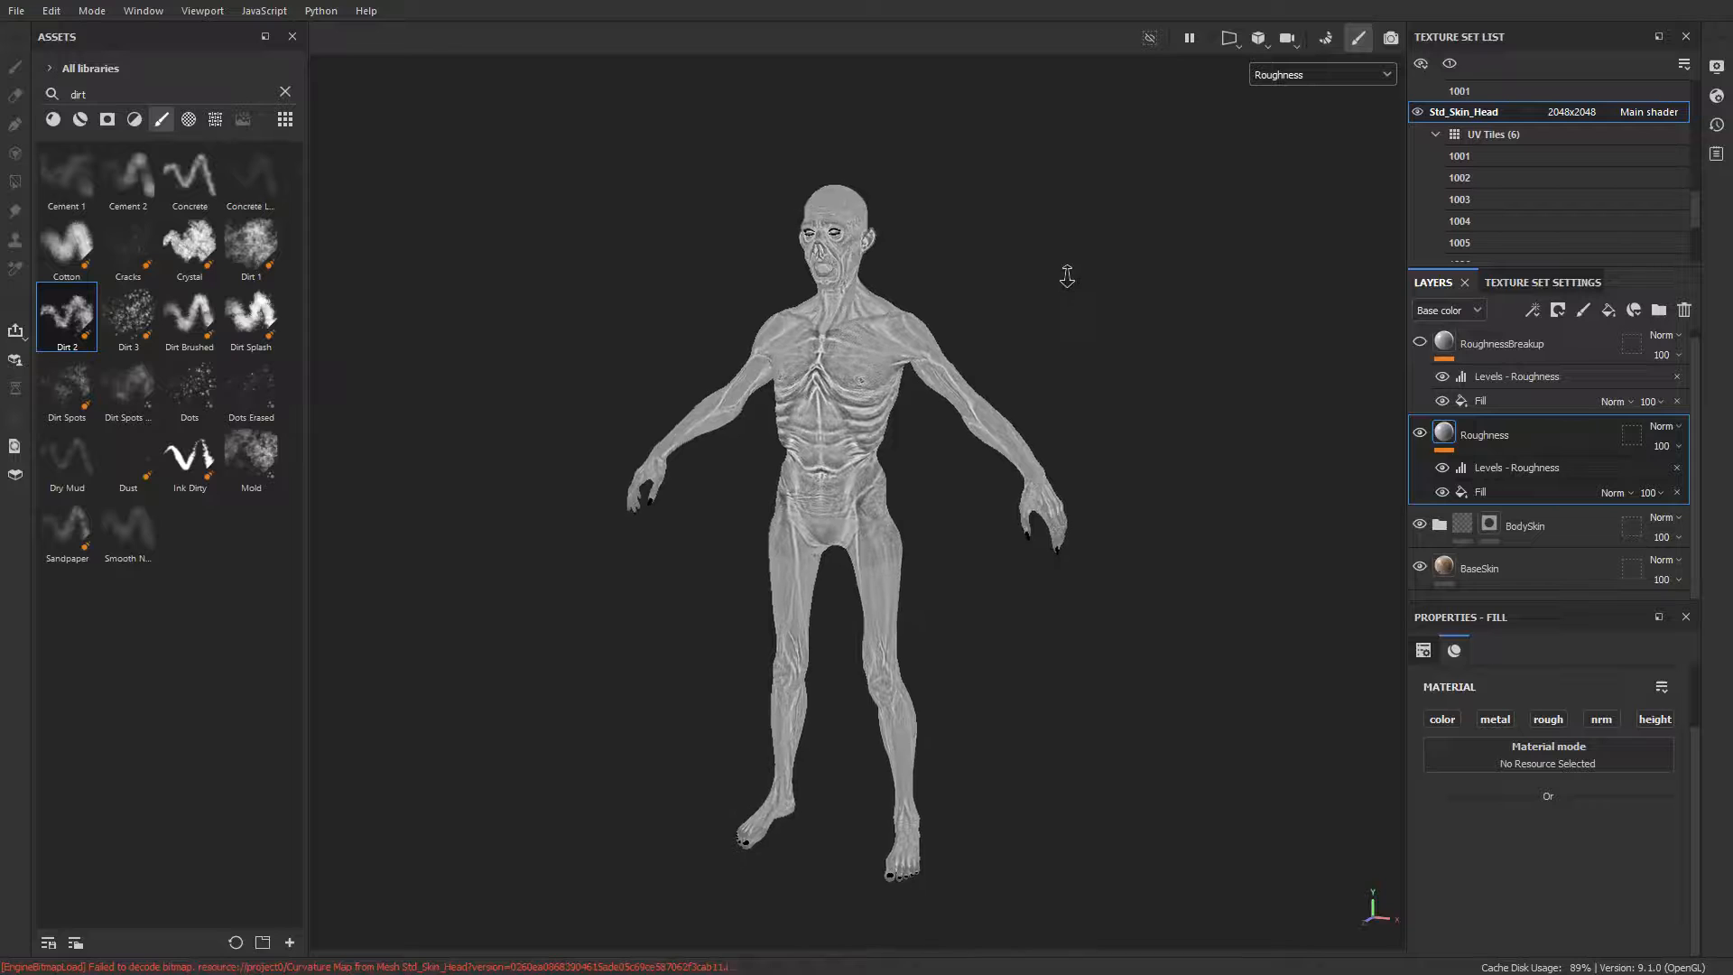
Step: Select the Roughness layer's Fill effect and examine its curvature-map roughness up close on the chest
click(1497, 488)
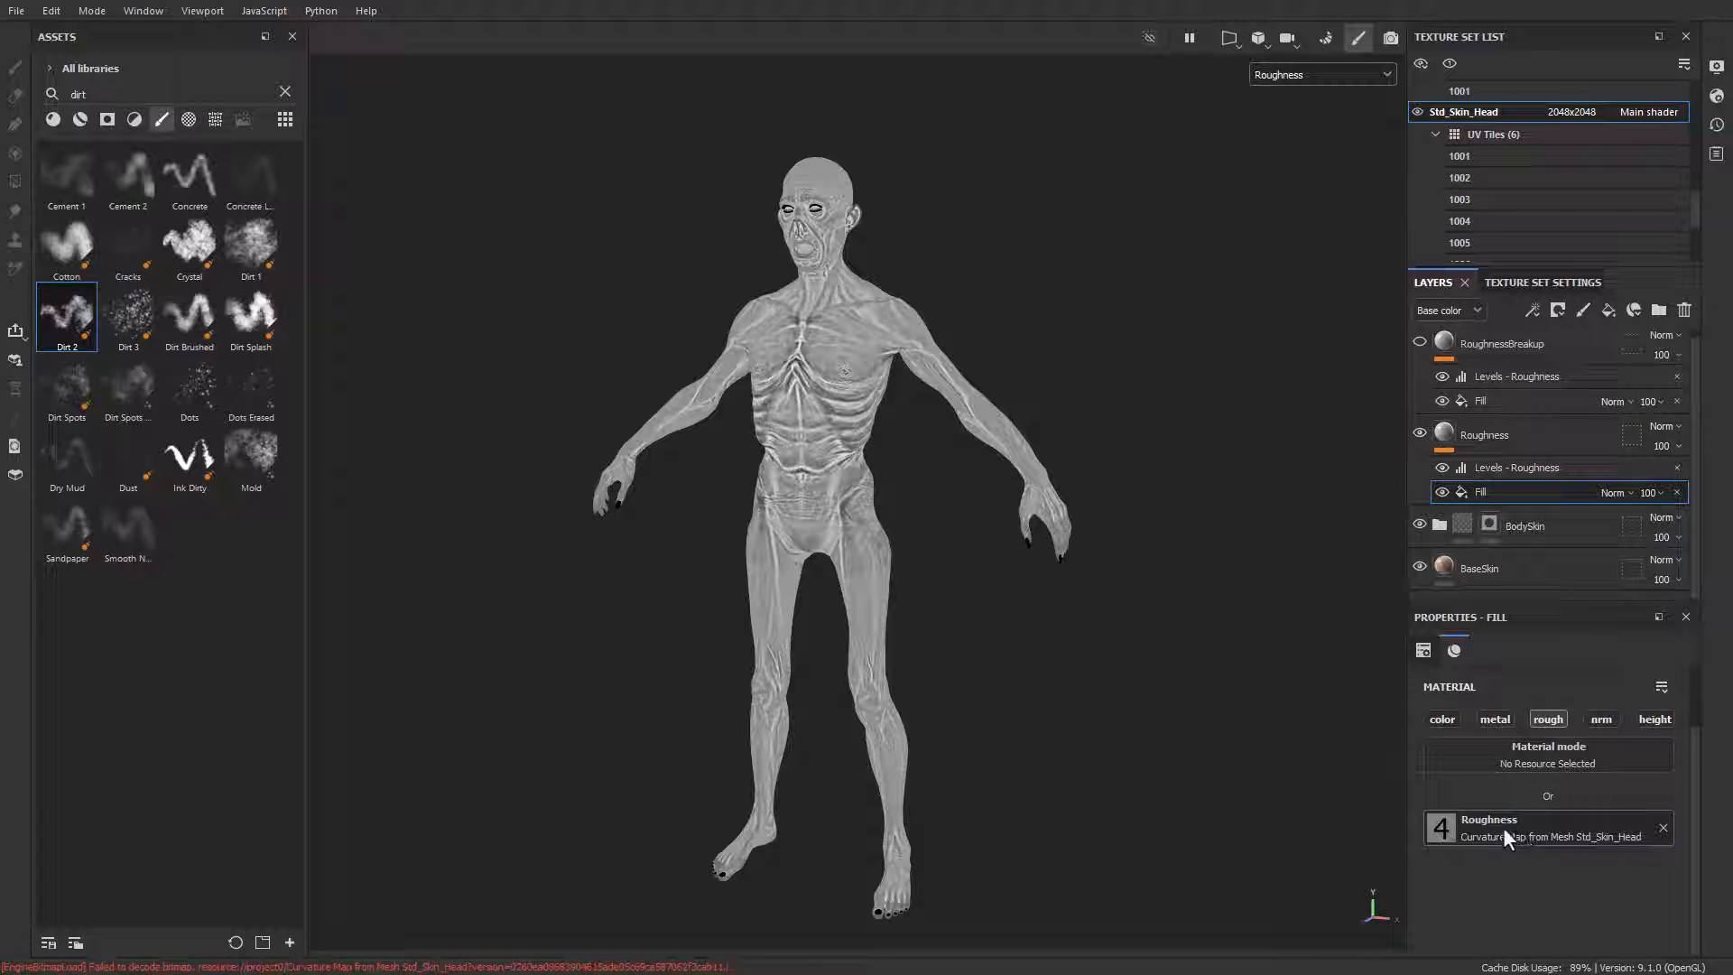
alt+right_drag(838, 452, 857, 388)
alt+middle_drag(857, 388, 917, 518)
alt+right_drag(917, 518, 880, 550)
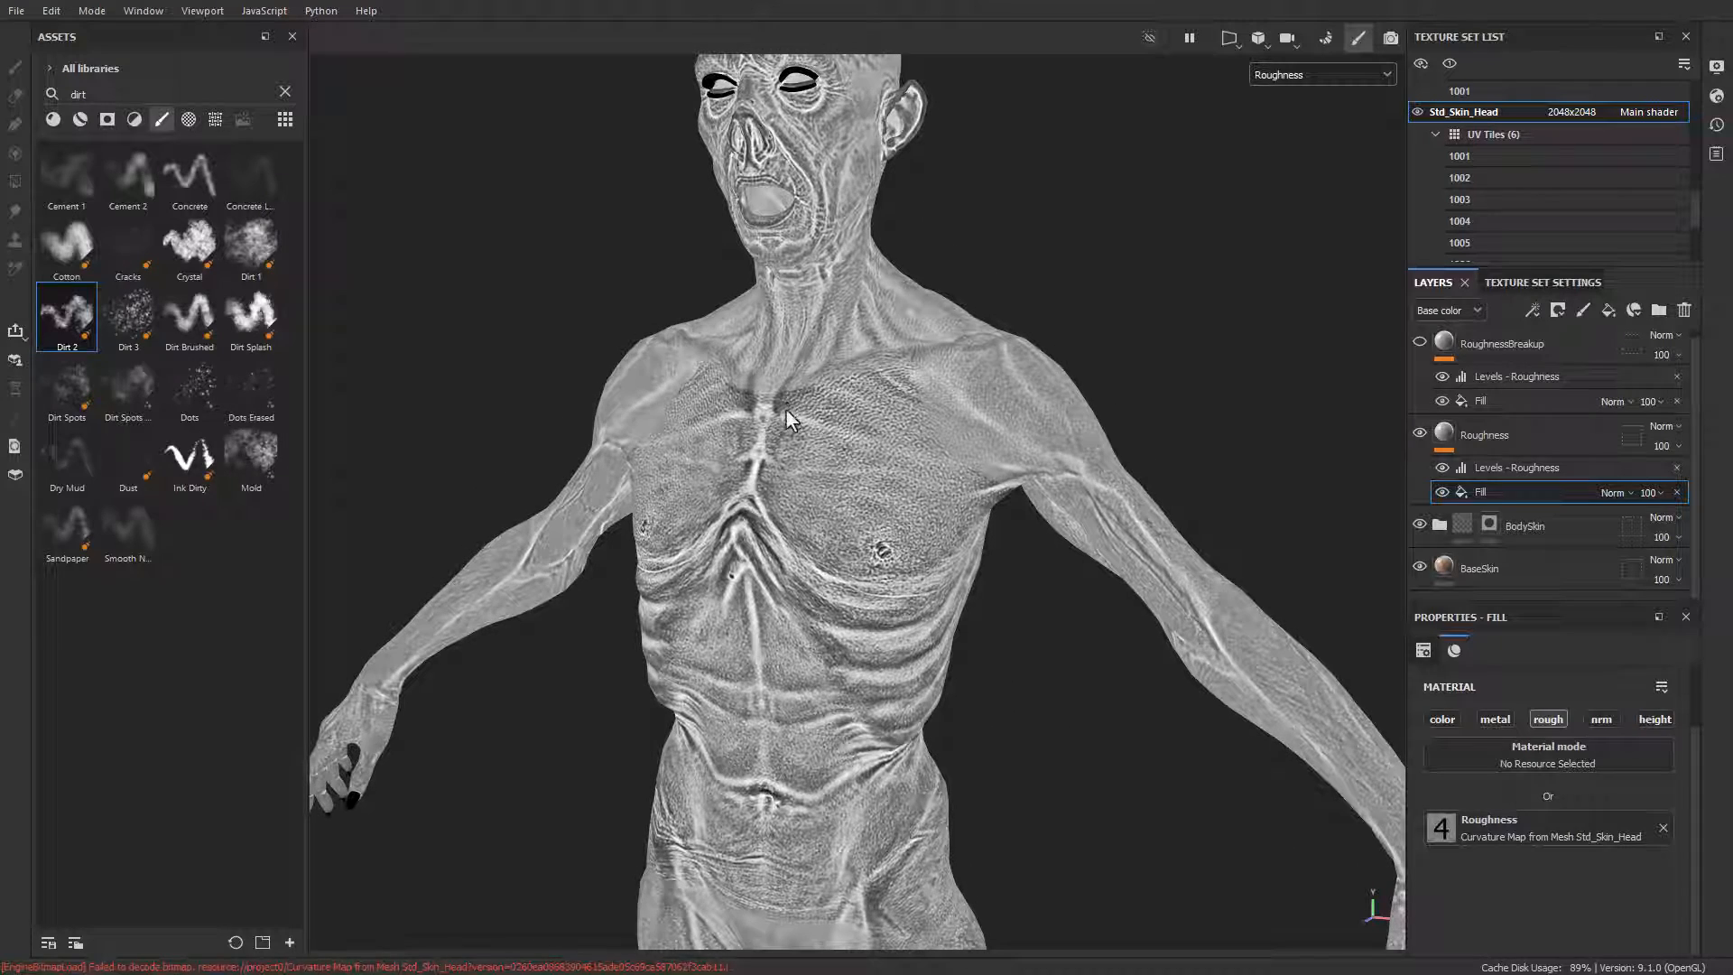
Step: Switch on the RoughnessBreakup layer above the Roughness layer and select its Fill effect
alt+drag(962, 544, 822, 521)
alt+right_drag(907, 474, 486, 280)
alt+right_drag(1010, 442, 884, 343)
alt+middle_drag(809, 632, 817, 478)
alt+drag(817, 478, 979, 496)
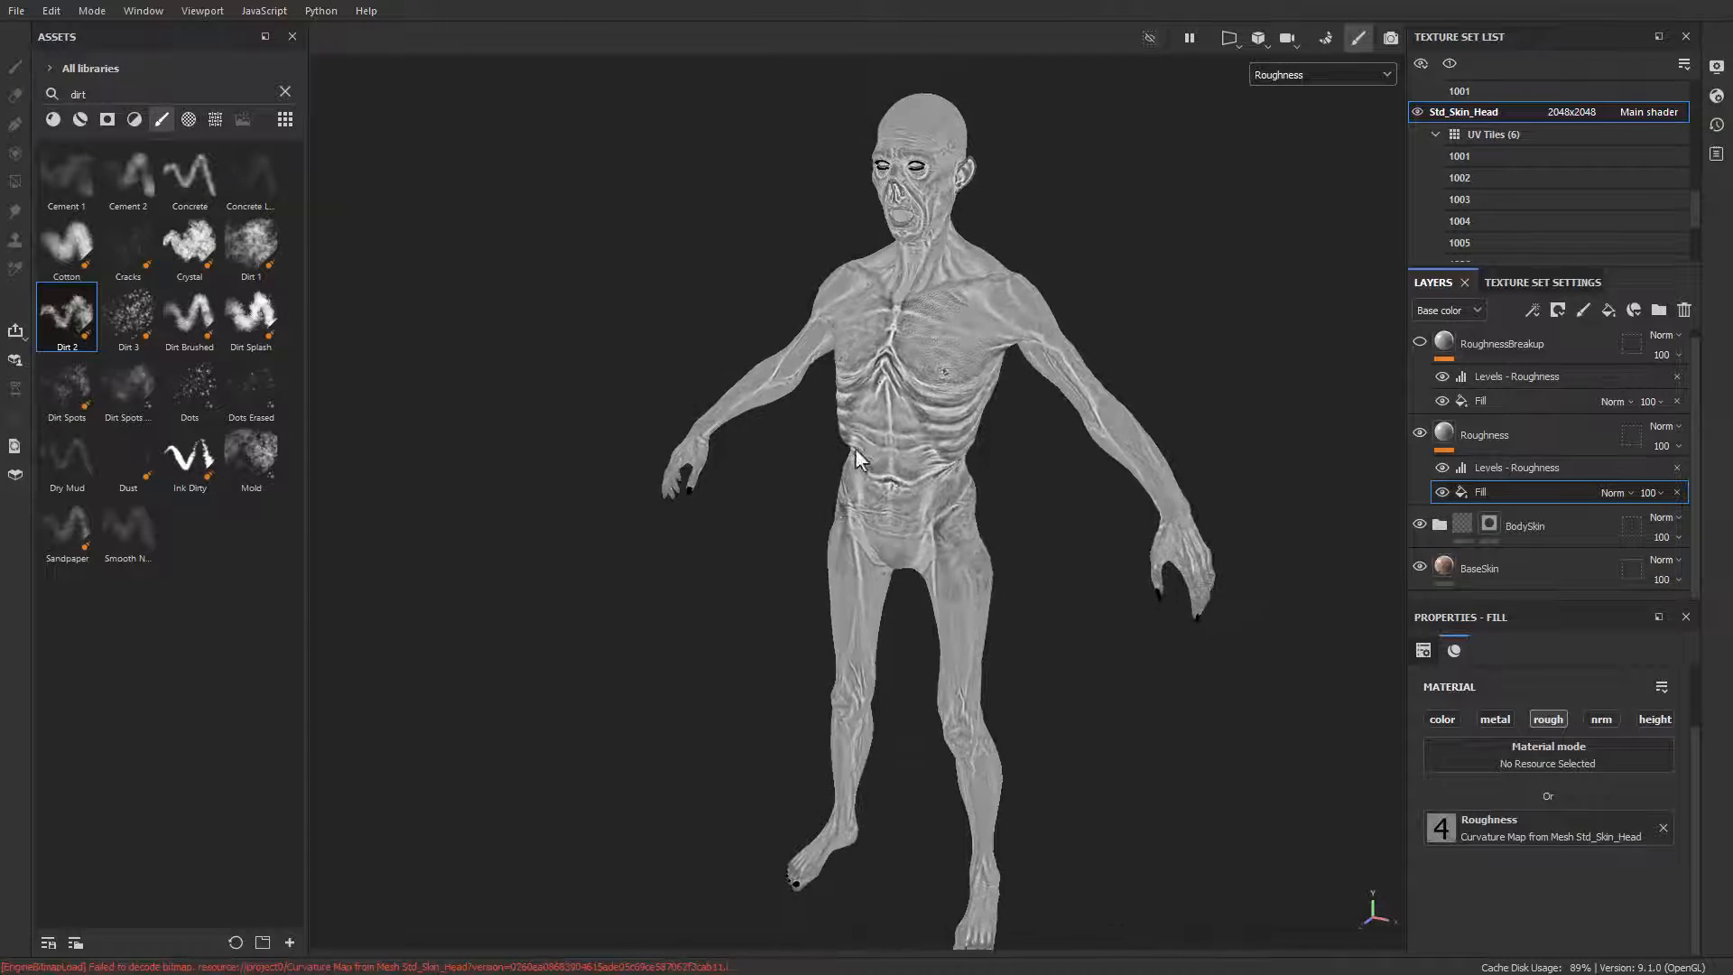
alt+middle_drag(979, 497, 915, 467)
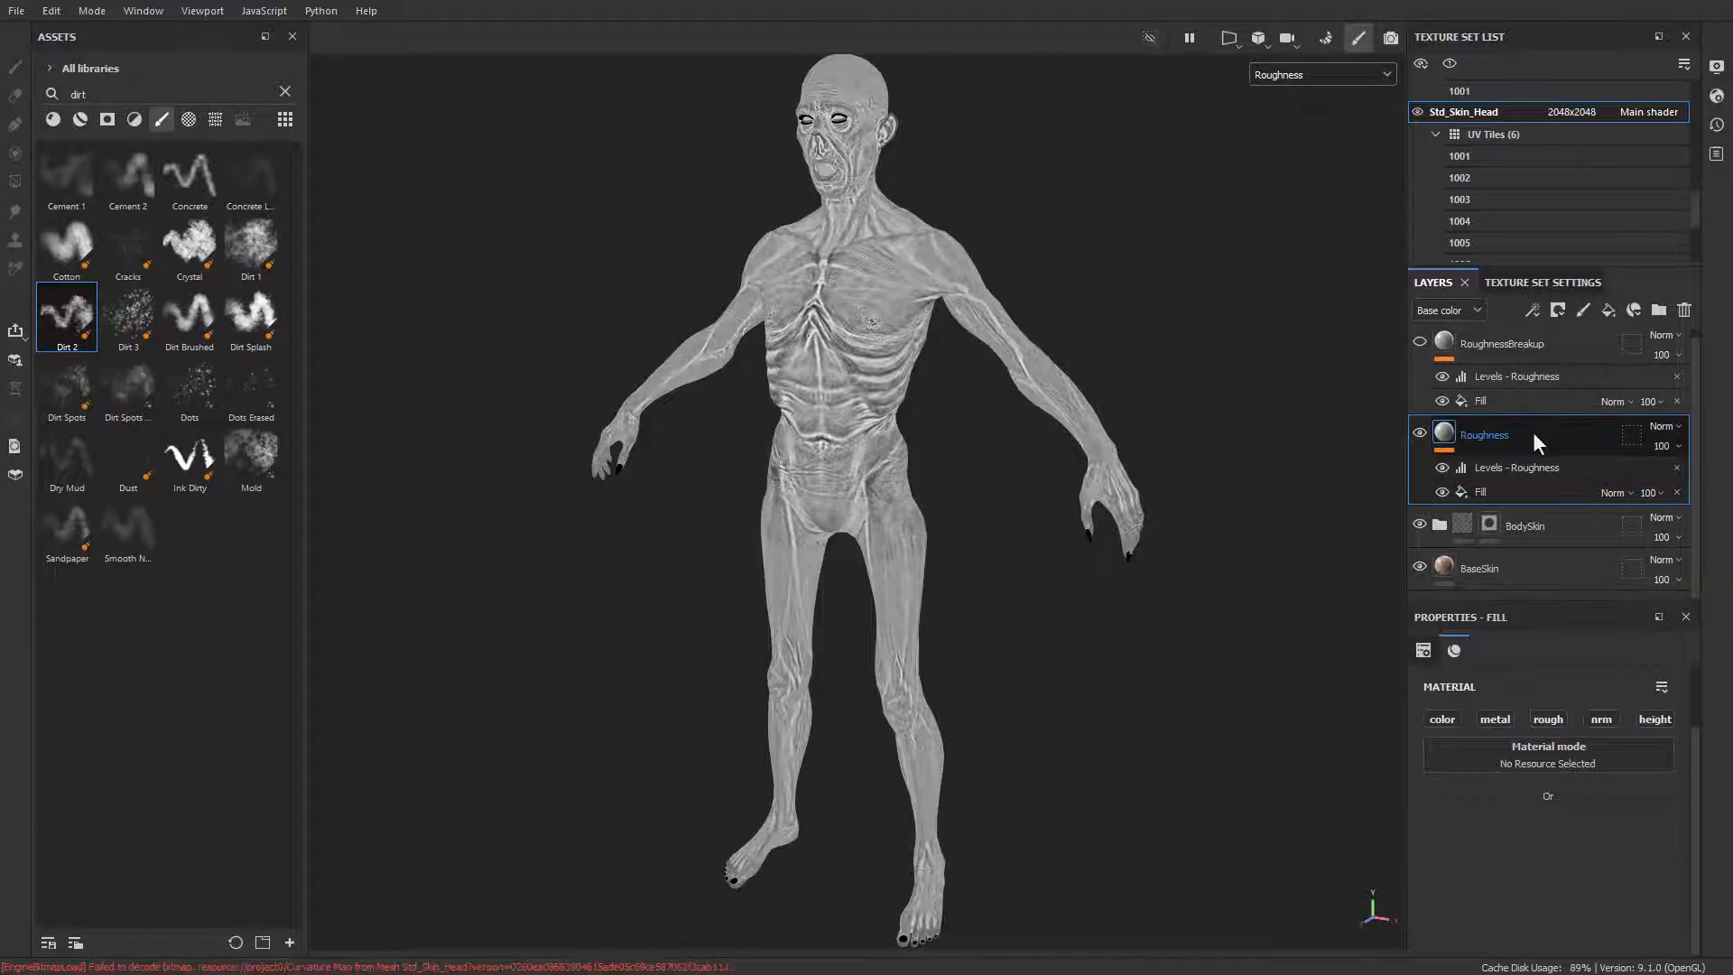
click(1498, 351)
click(1419, 341)
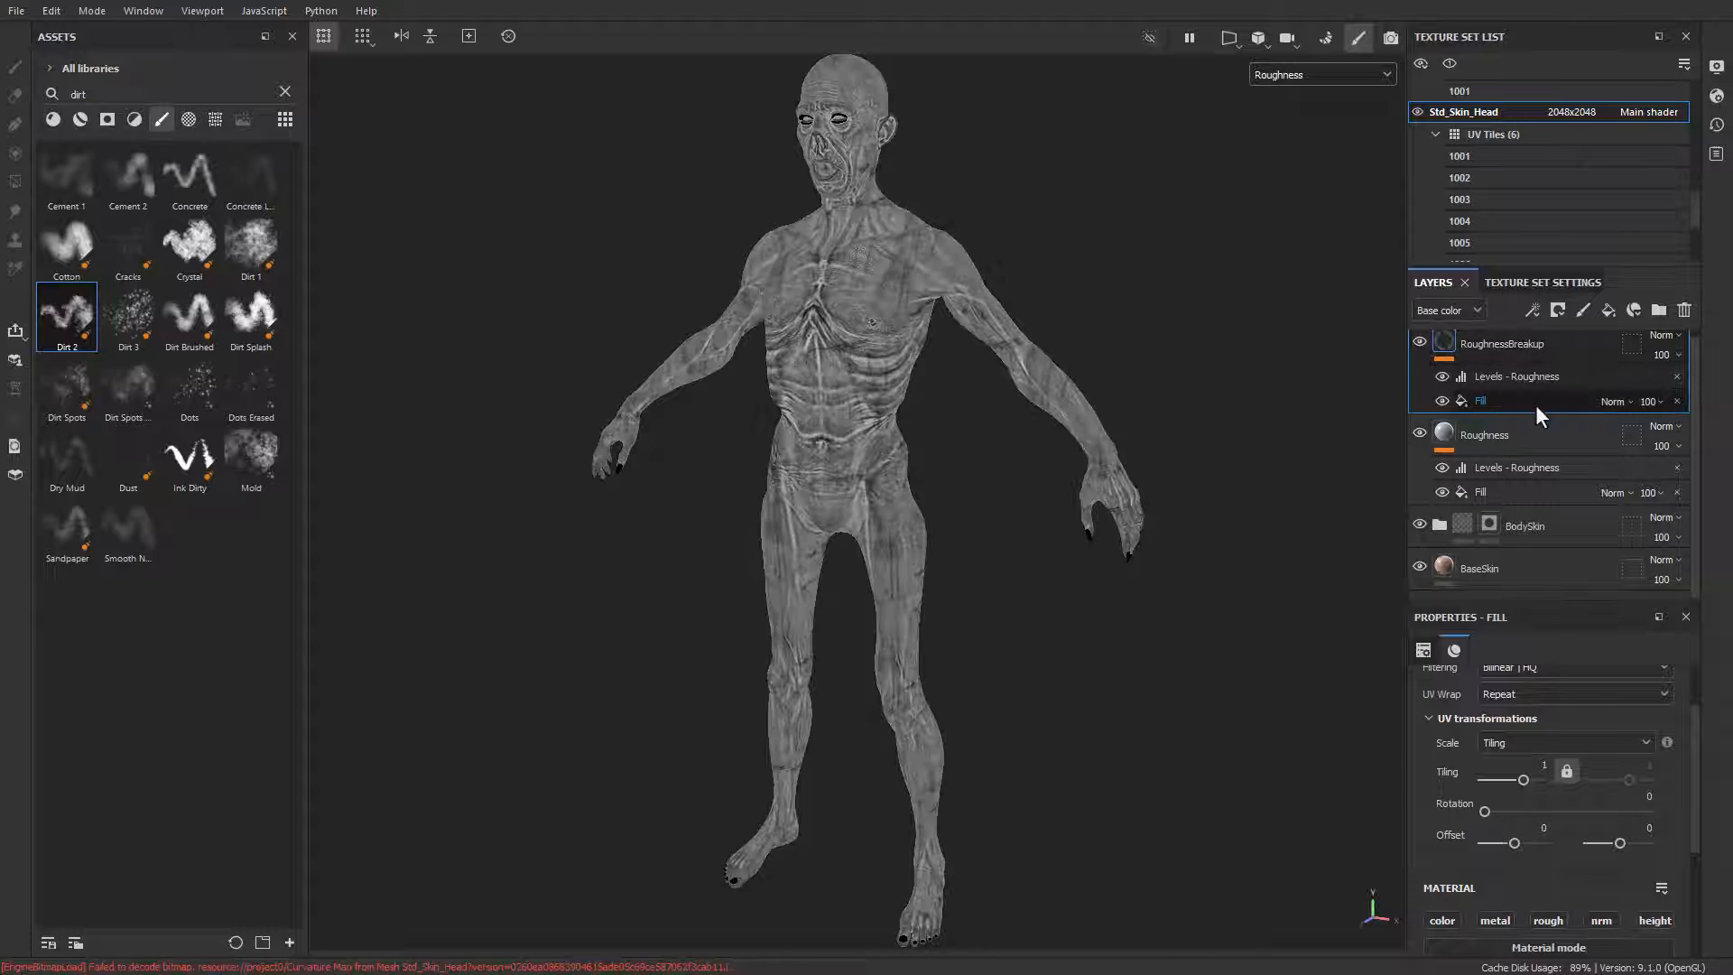
click(1511, 408)
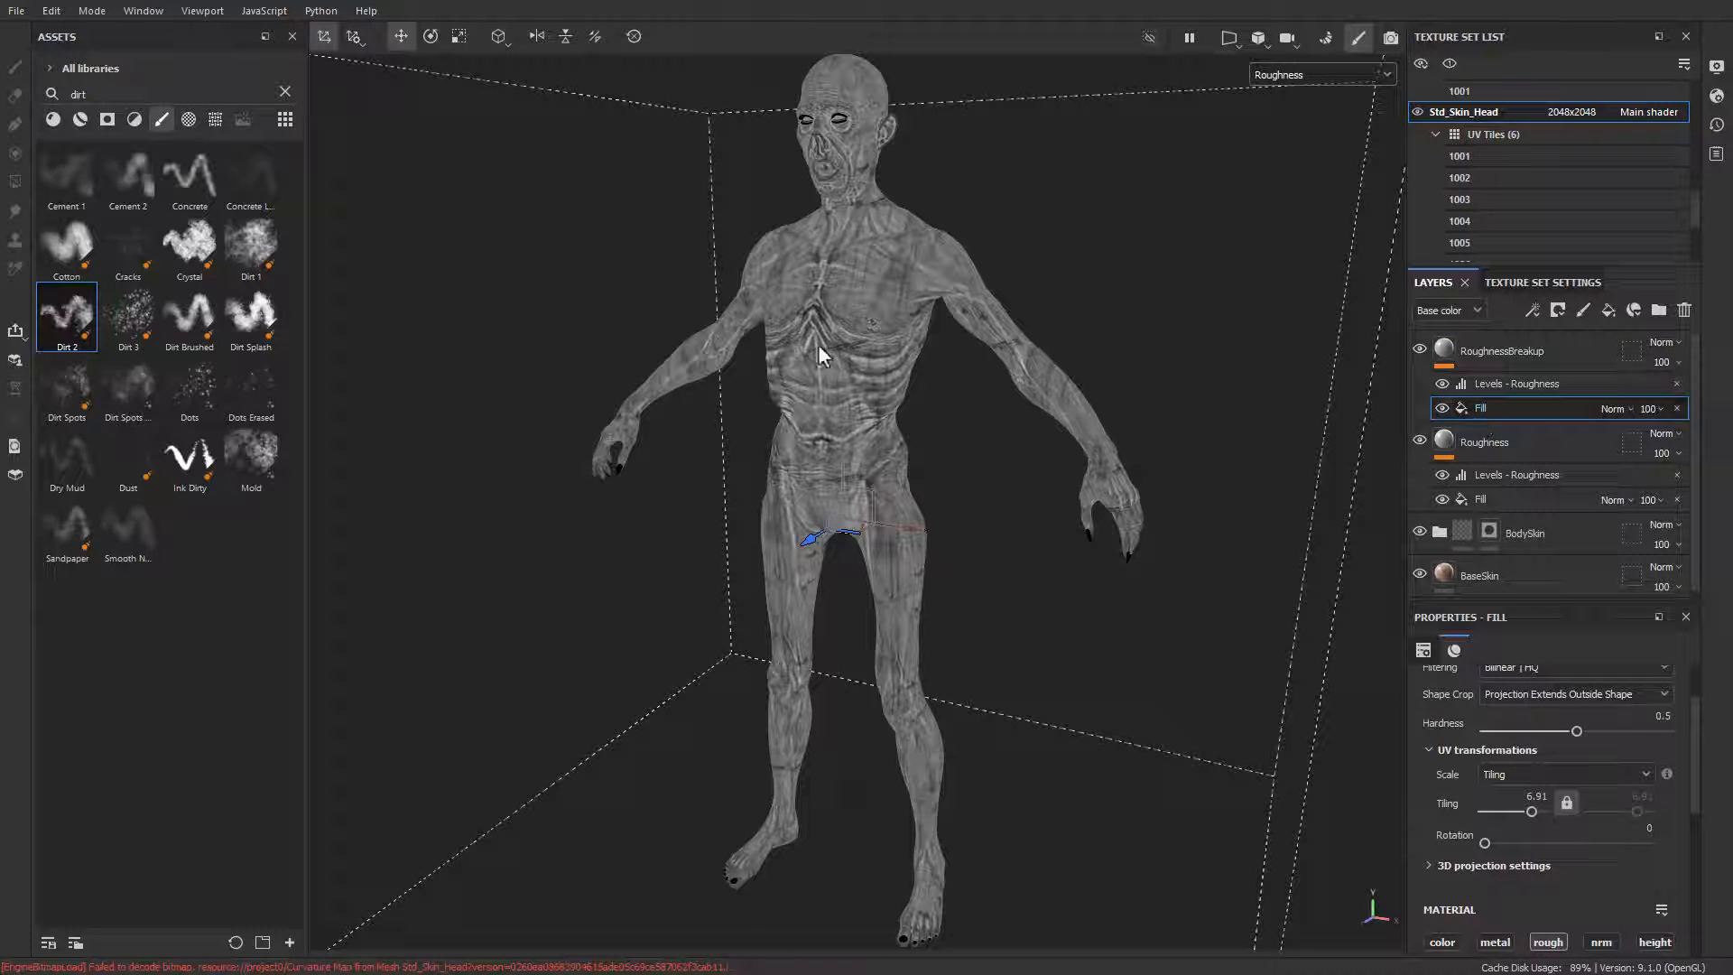
Step: Search the texture assets for "grunge leak" and review the Grunge Leak Large map and projection settings on the RoughnessBreakup Fill
click(188, 122)
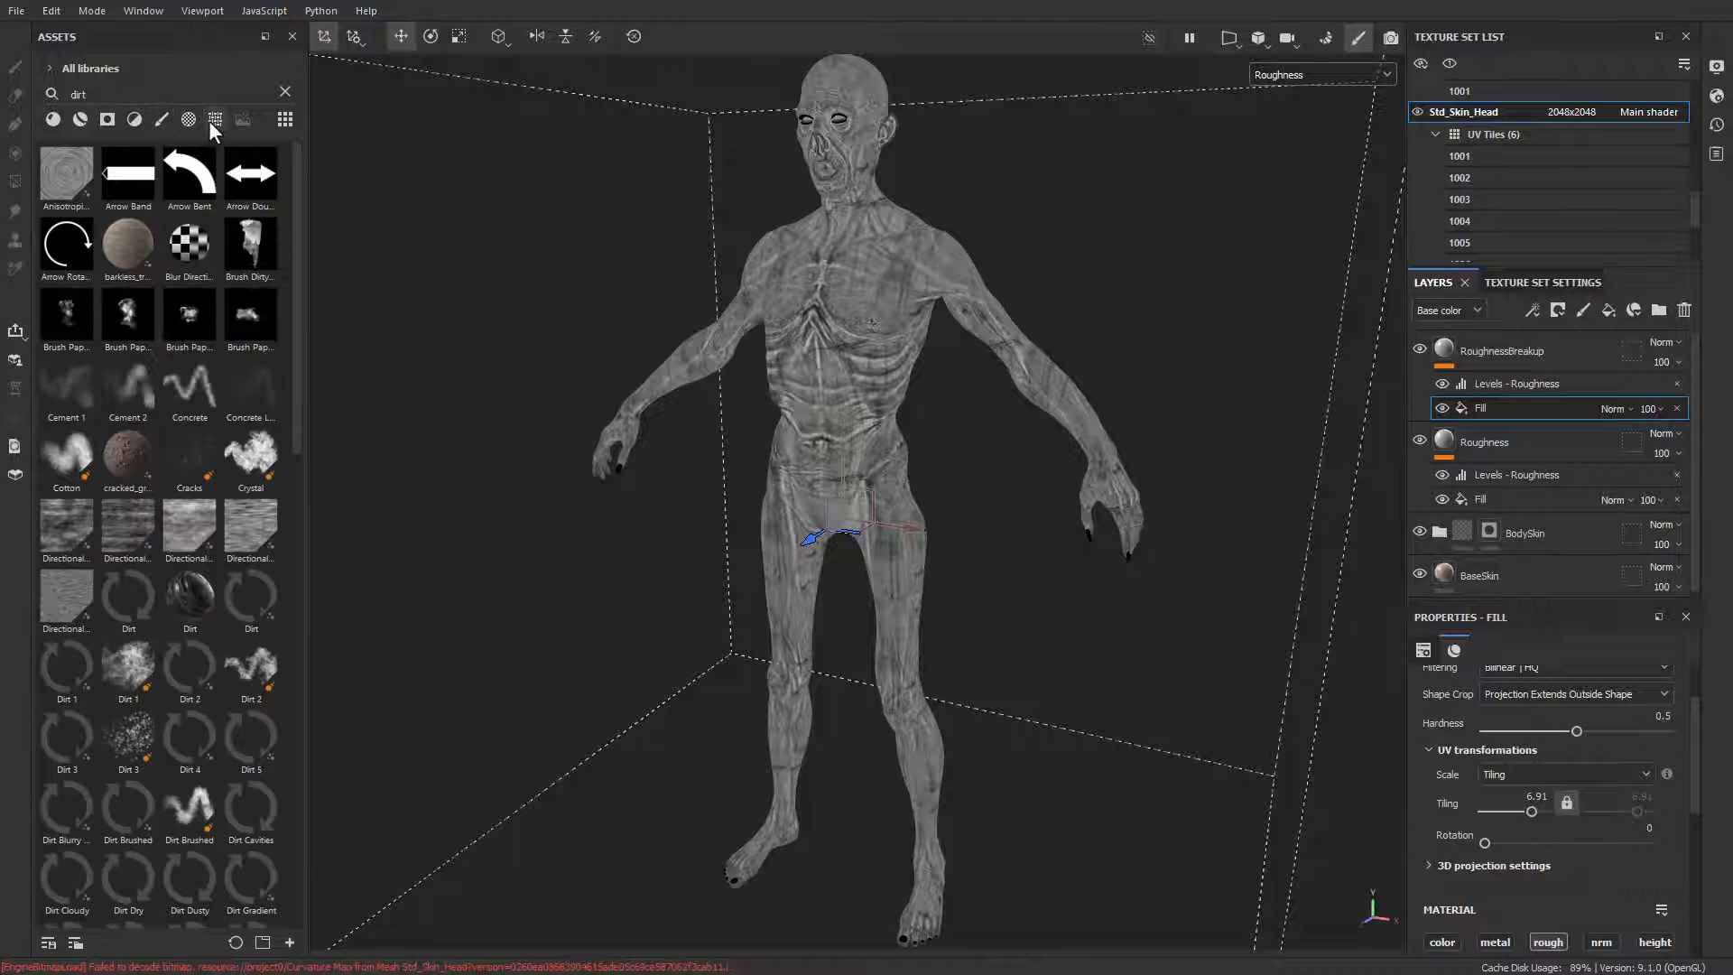
click(211, 121)
click(198, 95)
key(BackSpace)
key(BackSpace)
key(BackSpace)
key(BackSpace)
text(grunge )
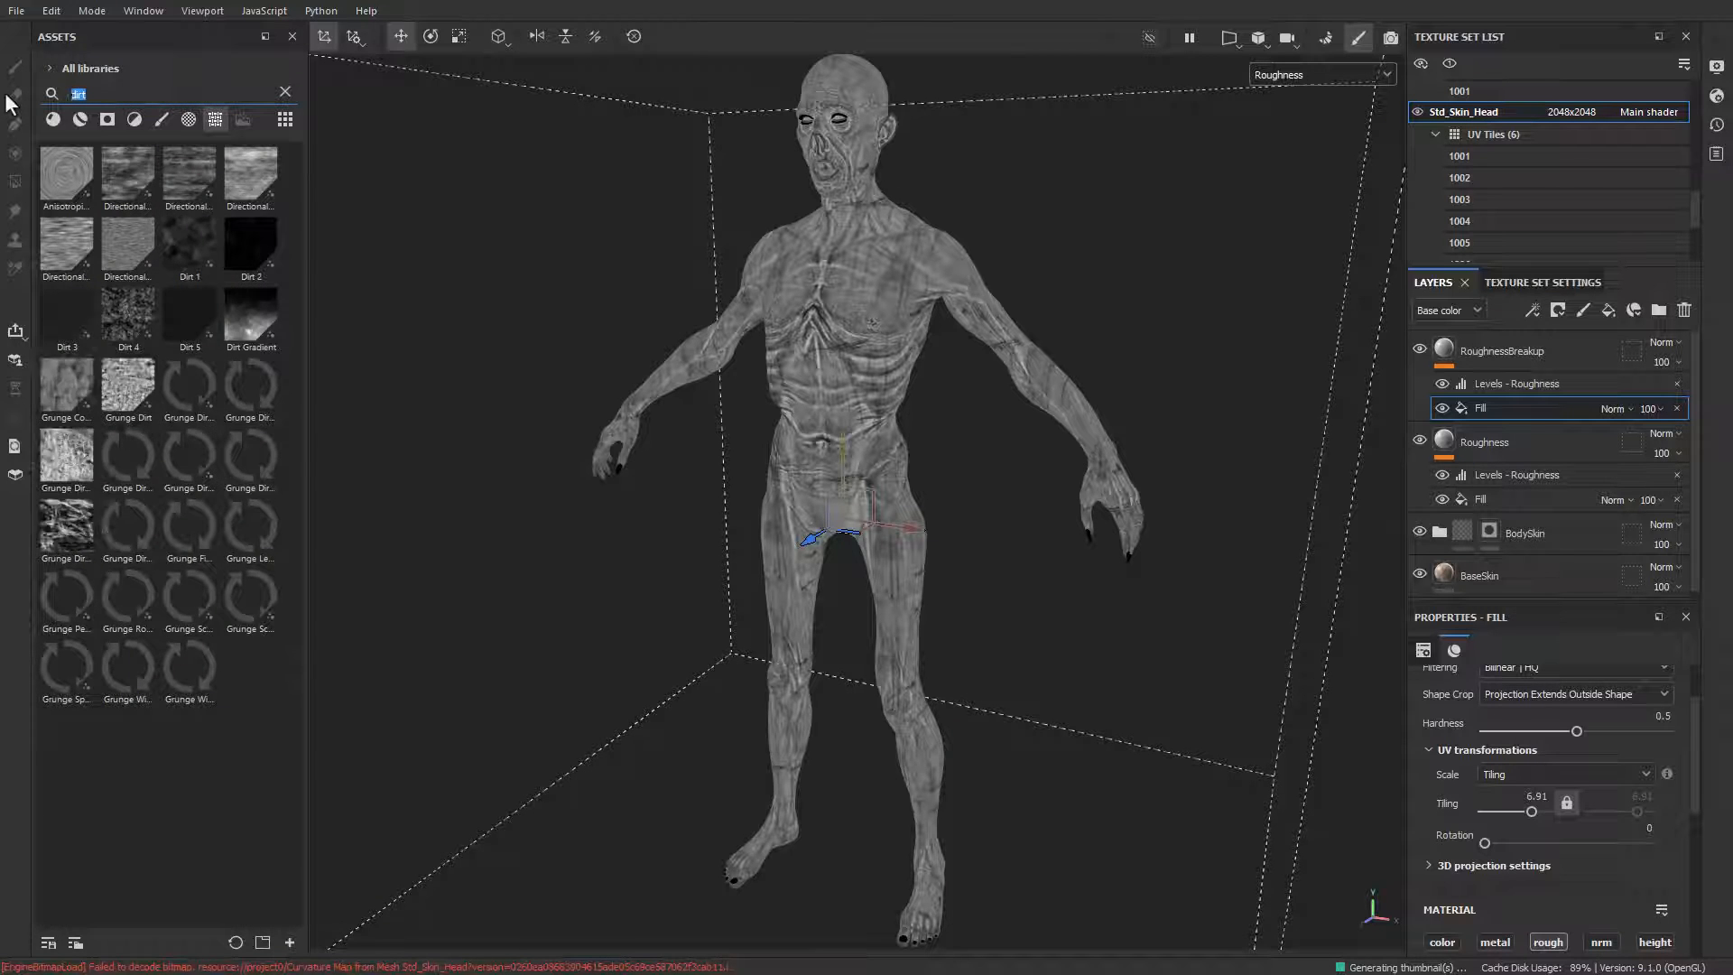
text(leak)
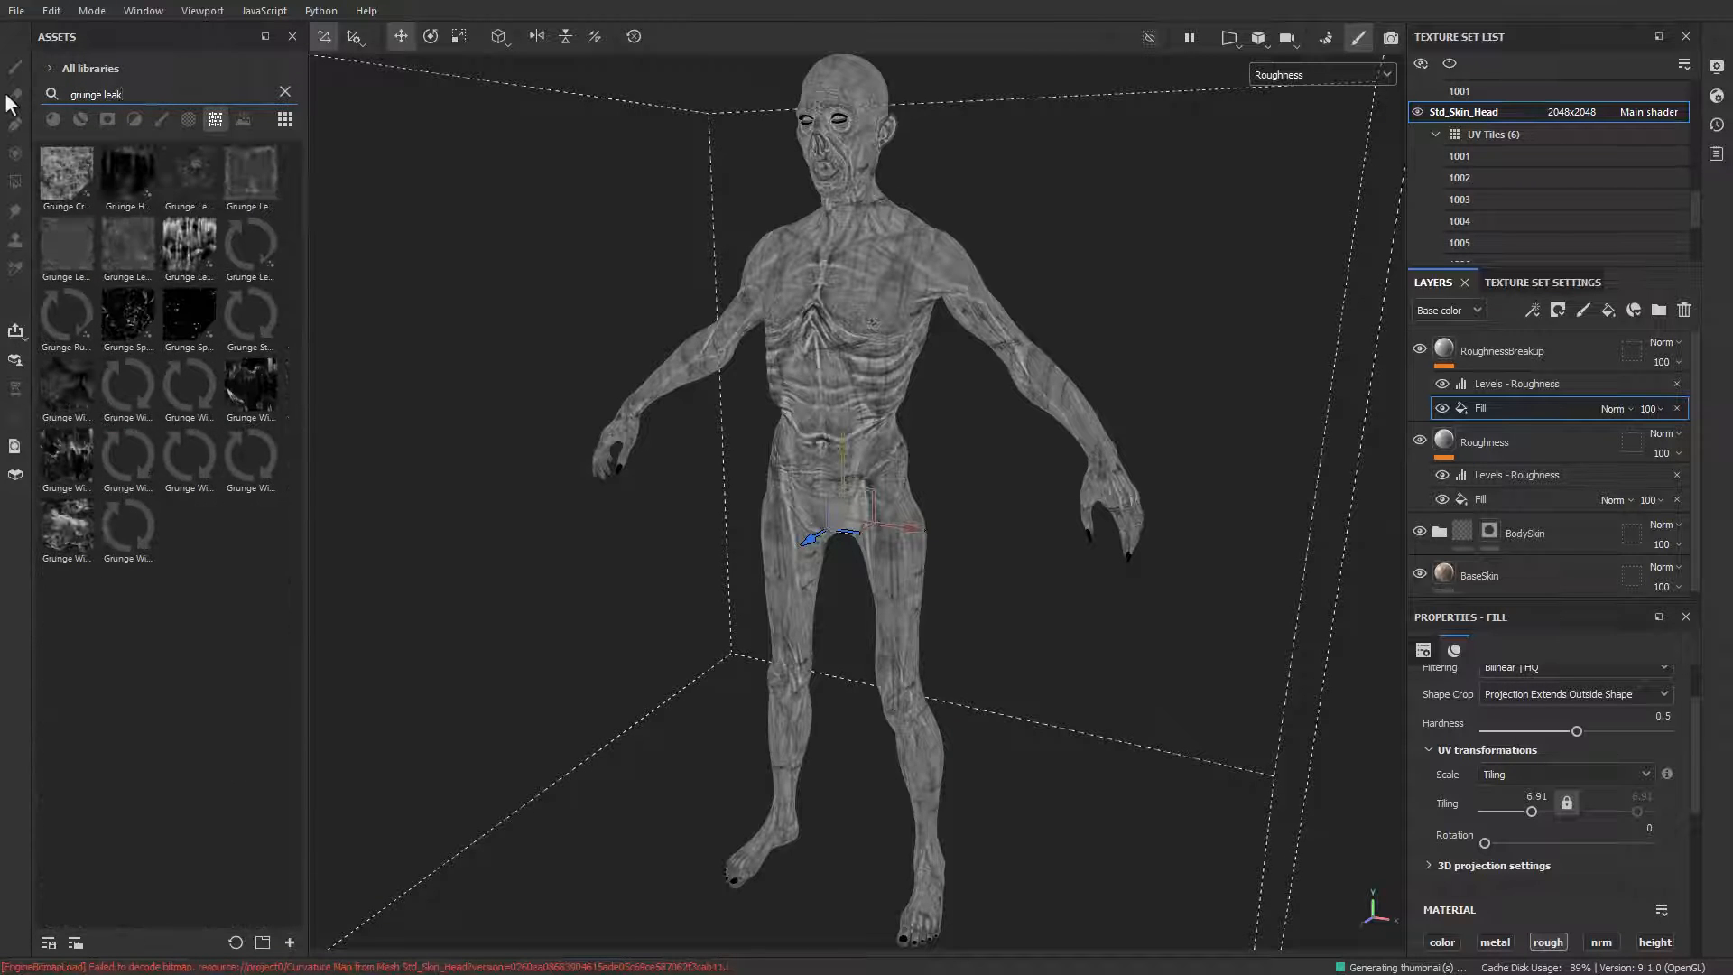
drag(227, 265, 1514, 854)
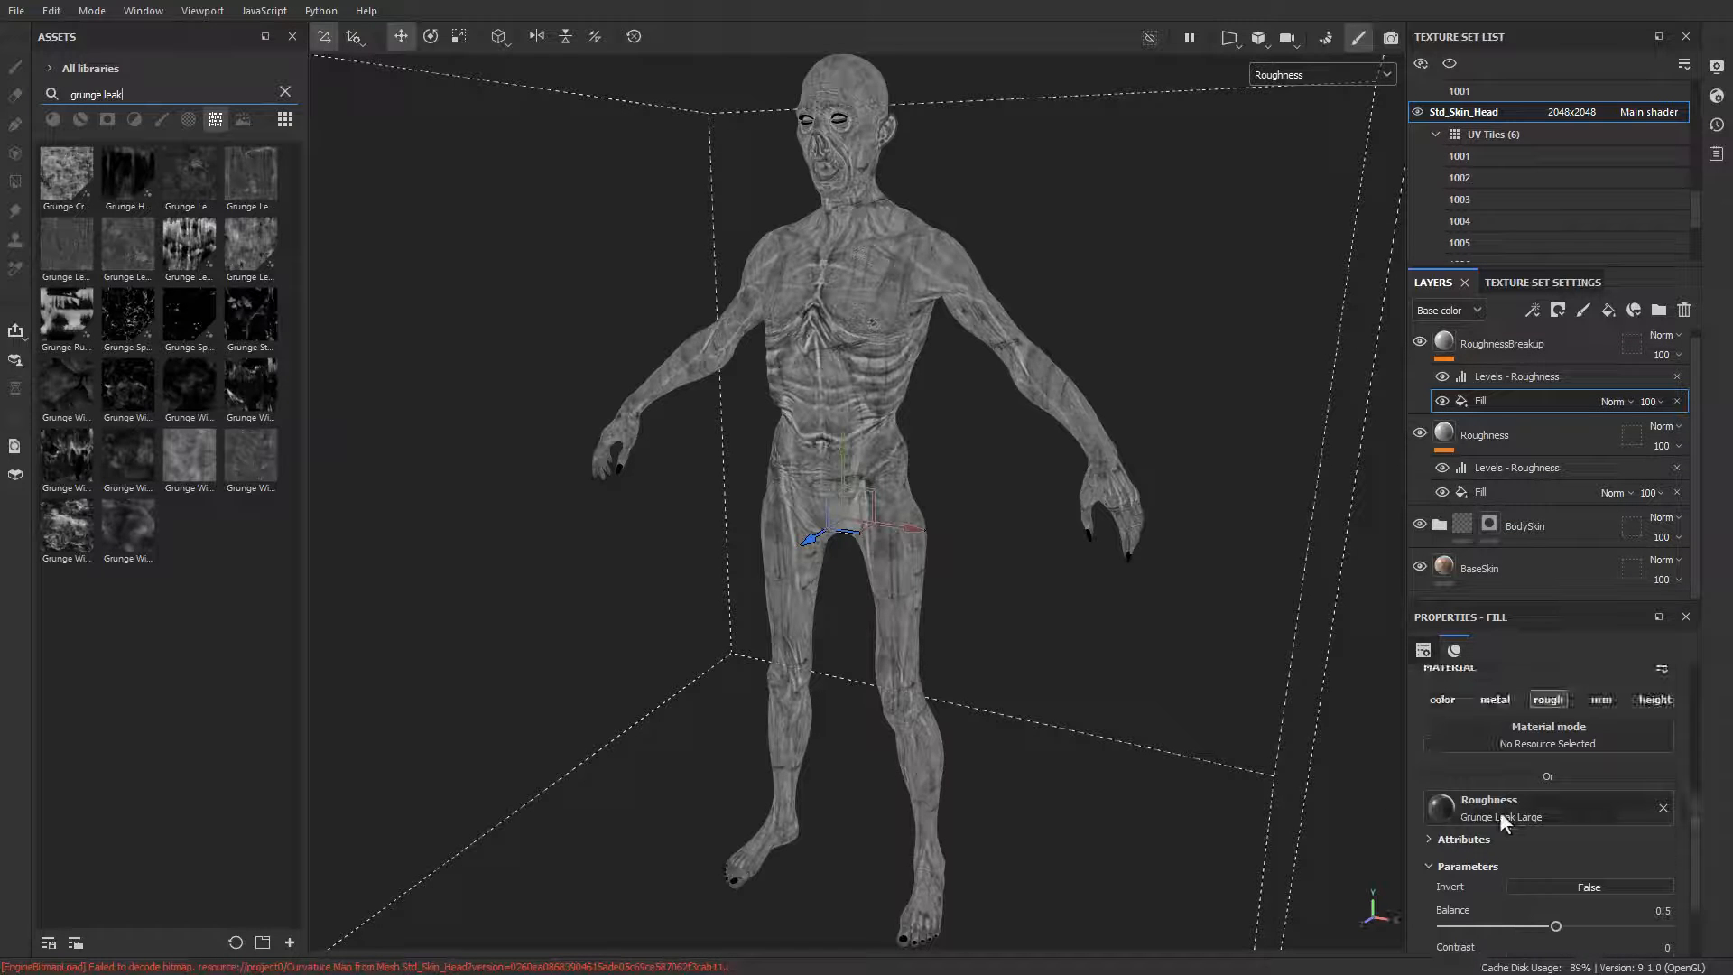
scroll(1498, 810, up, 5)
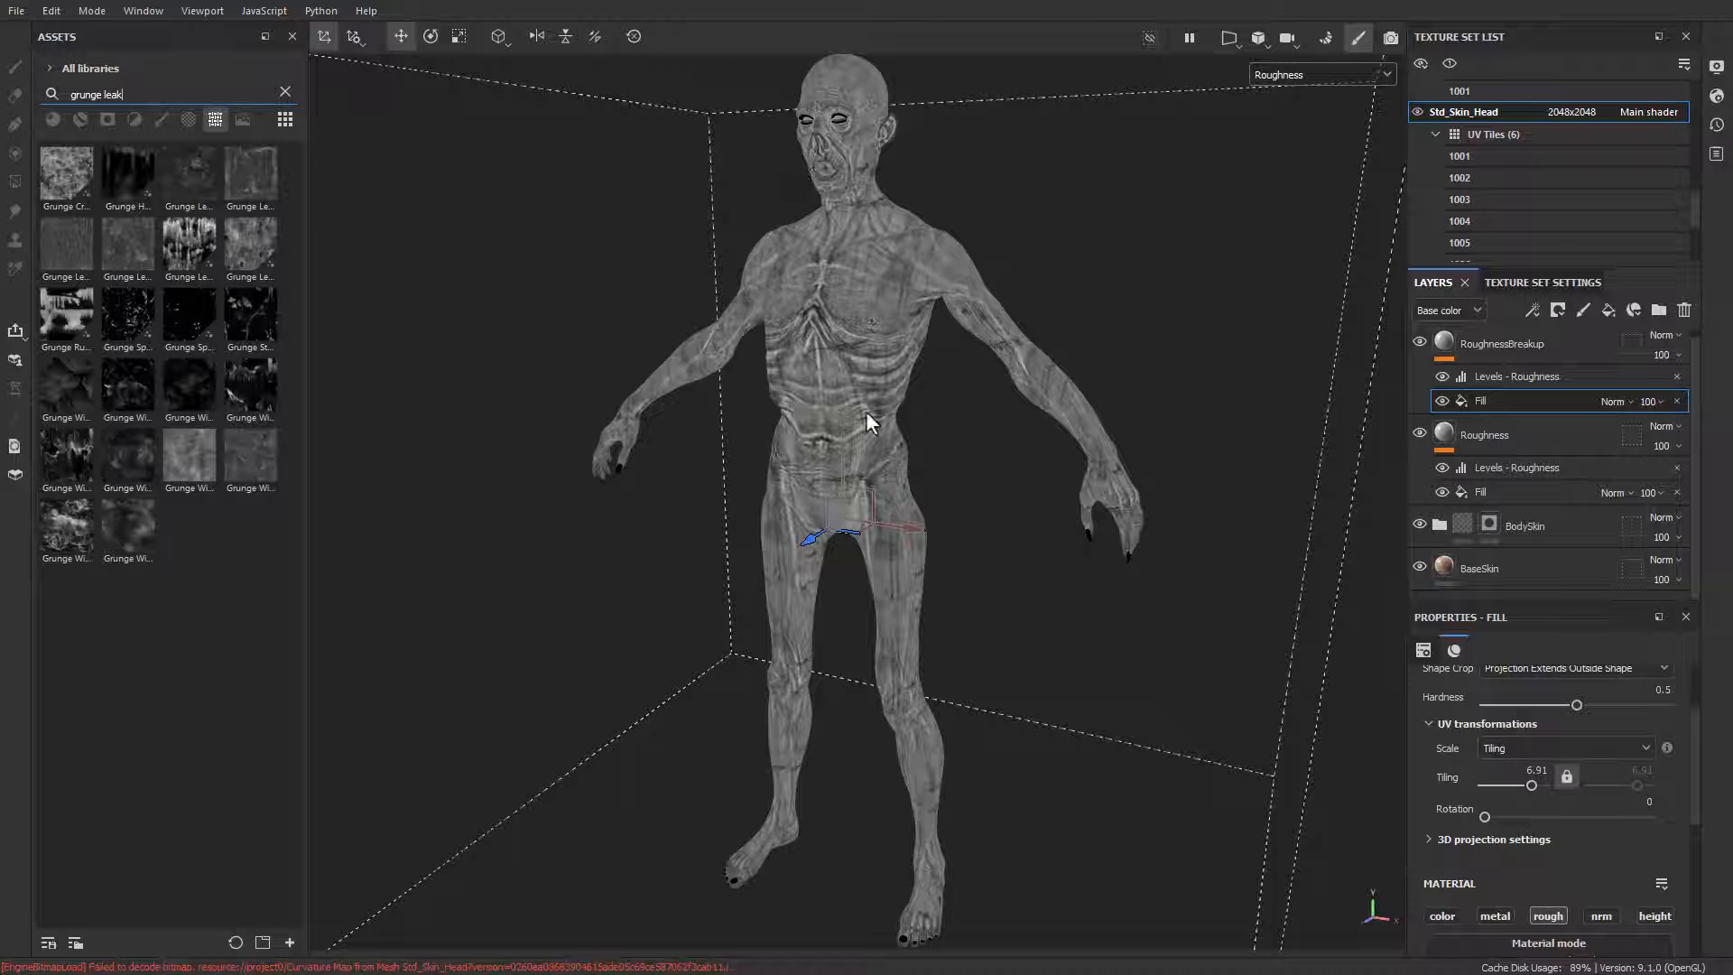
alt+drag(866, 422, 1248, 532)
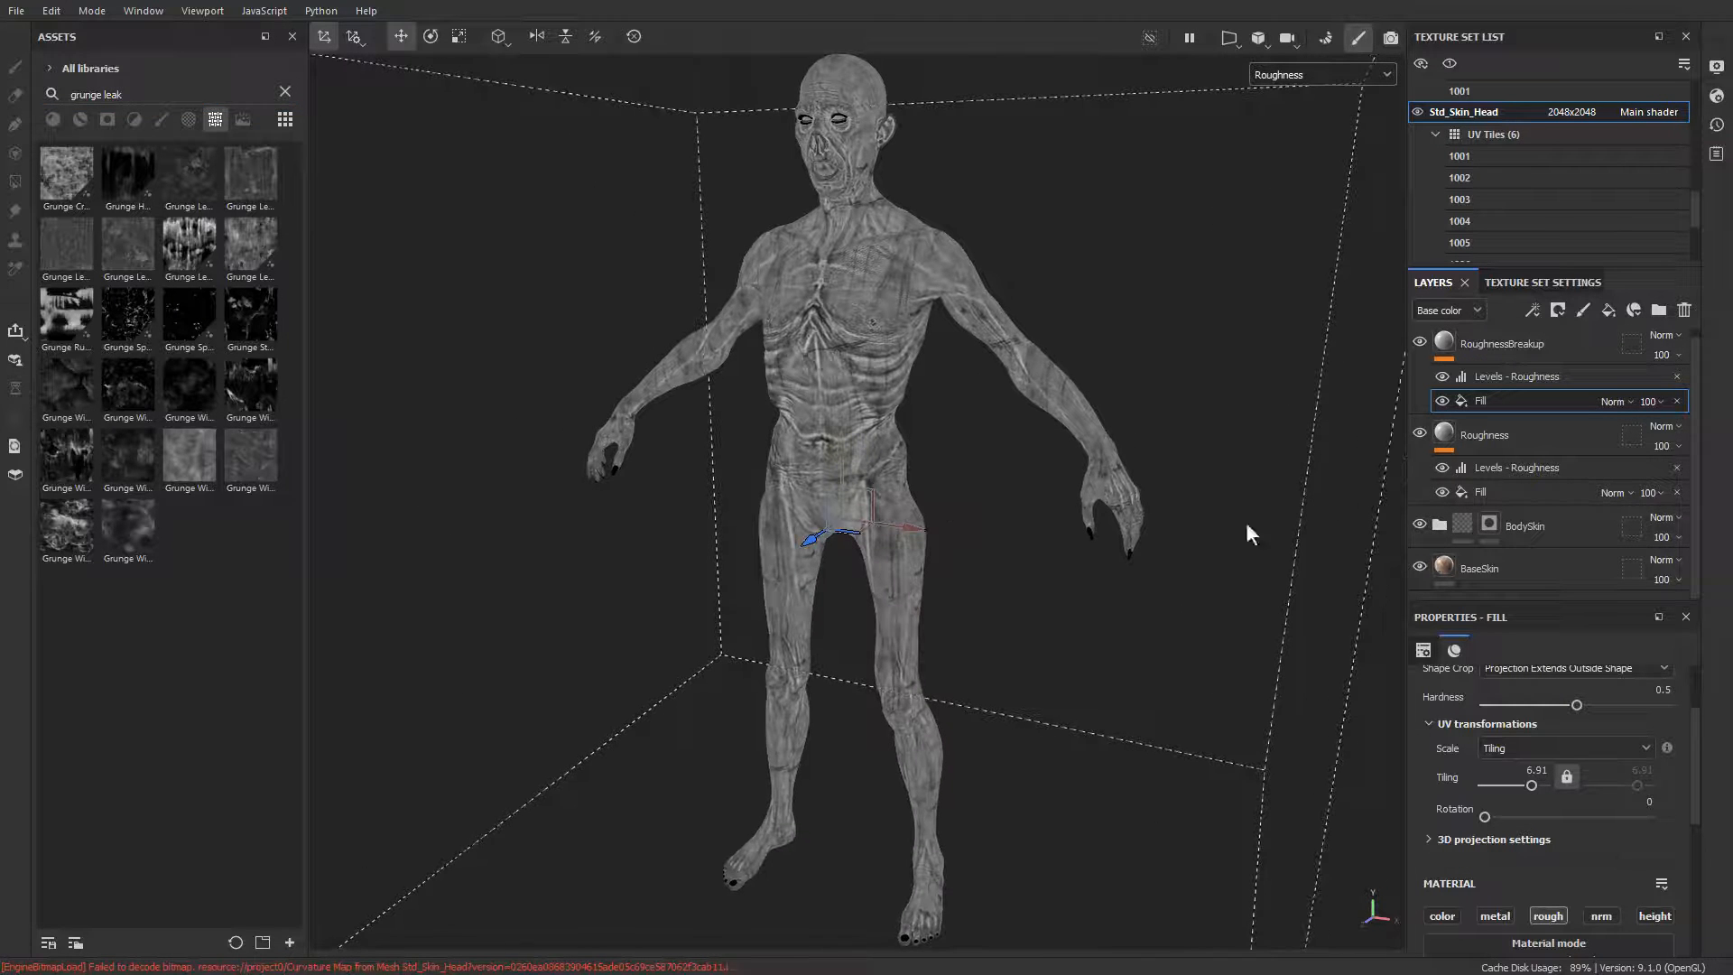
Step: In RoughnessBreakup's Levels, keep Roughness as the affected channel and raise the input white point to 1
click(1516, 376)
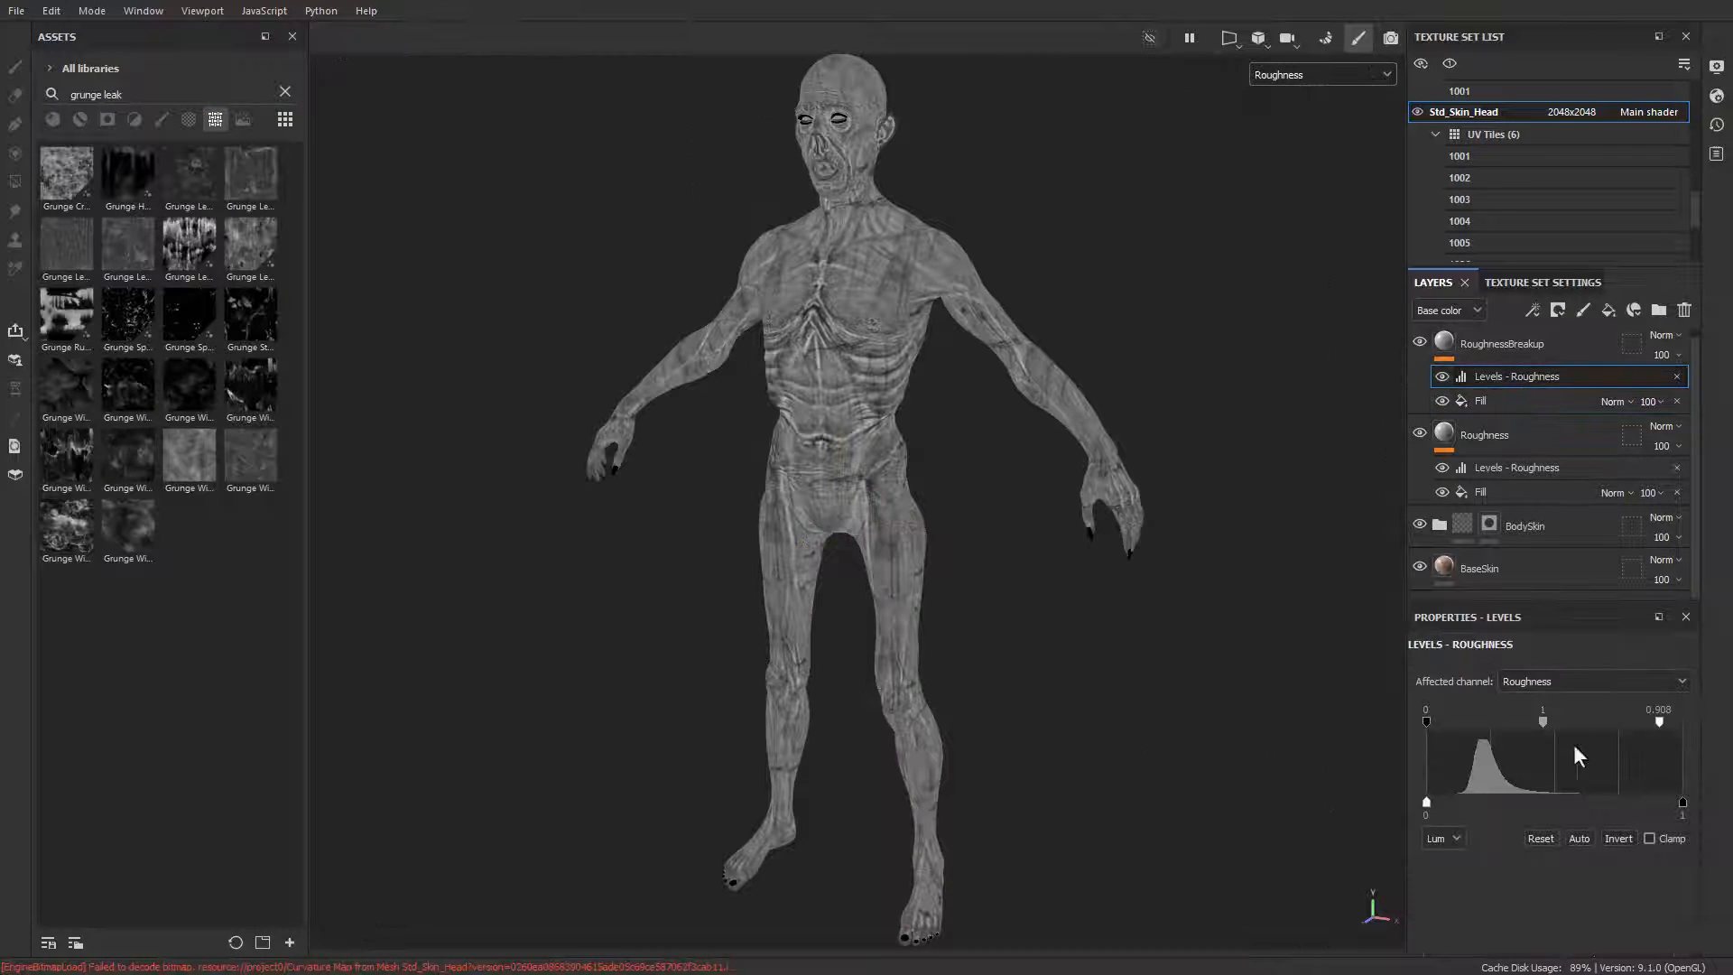
click(1595, 681)
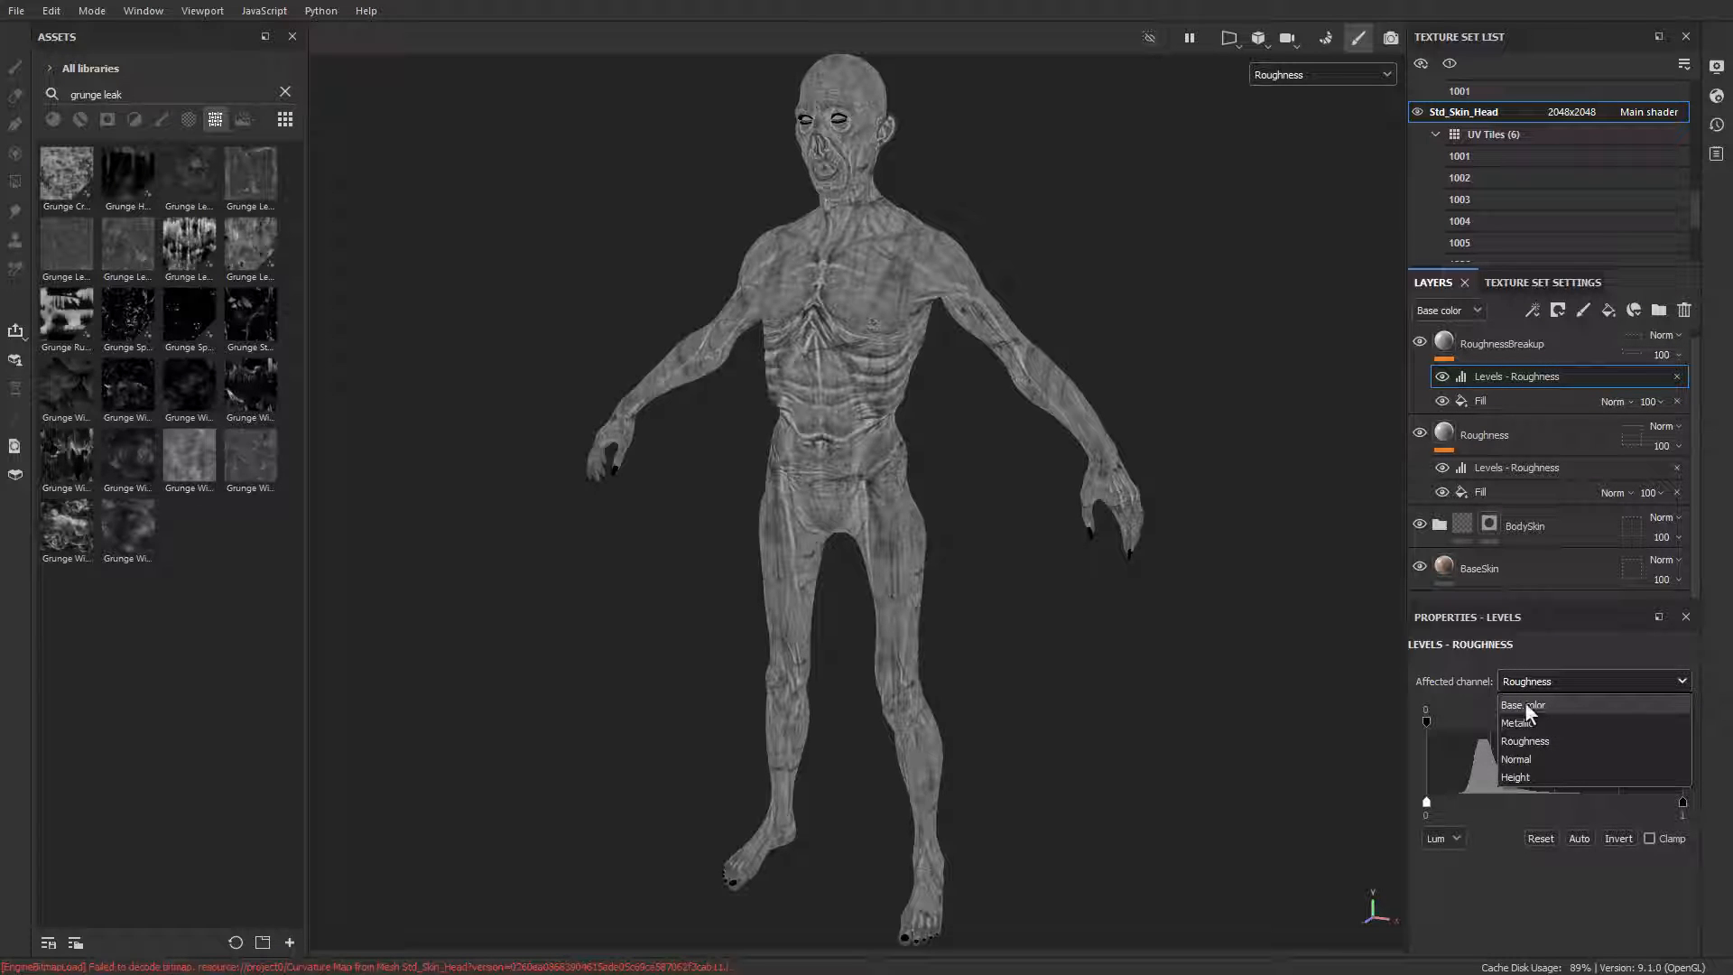
click(1540, 741)
mouse_move(1658, 722)
mouse_down()
mouse_move(1552, 722)
mouse_move(1653, 722)
mouse_move(1639, 747)
mouse_move(1706, 767)
mouse_up()
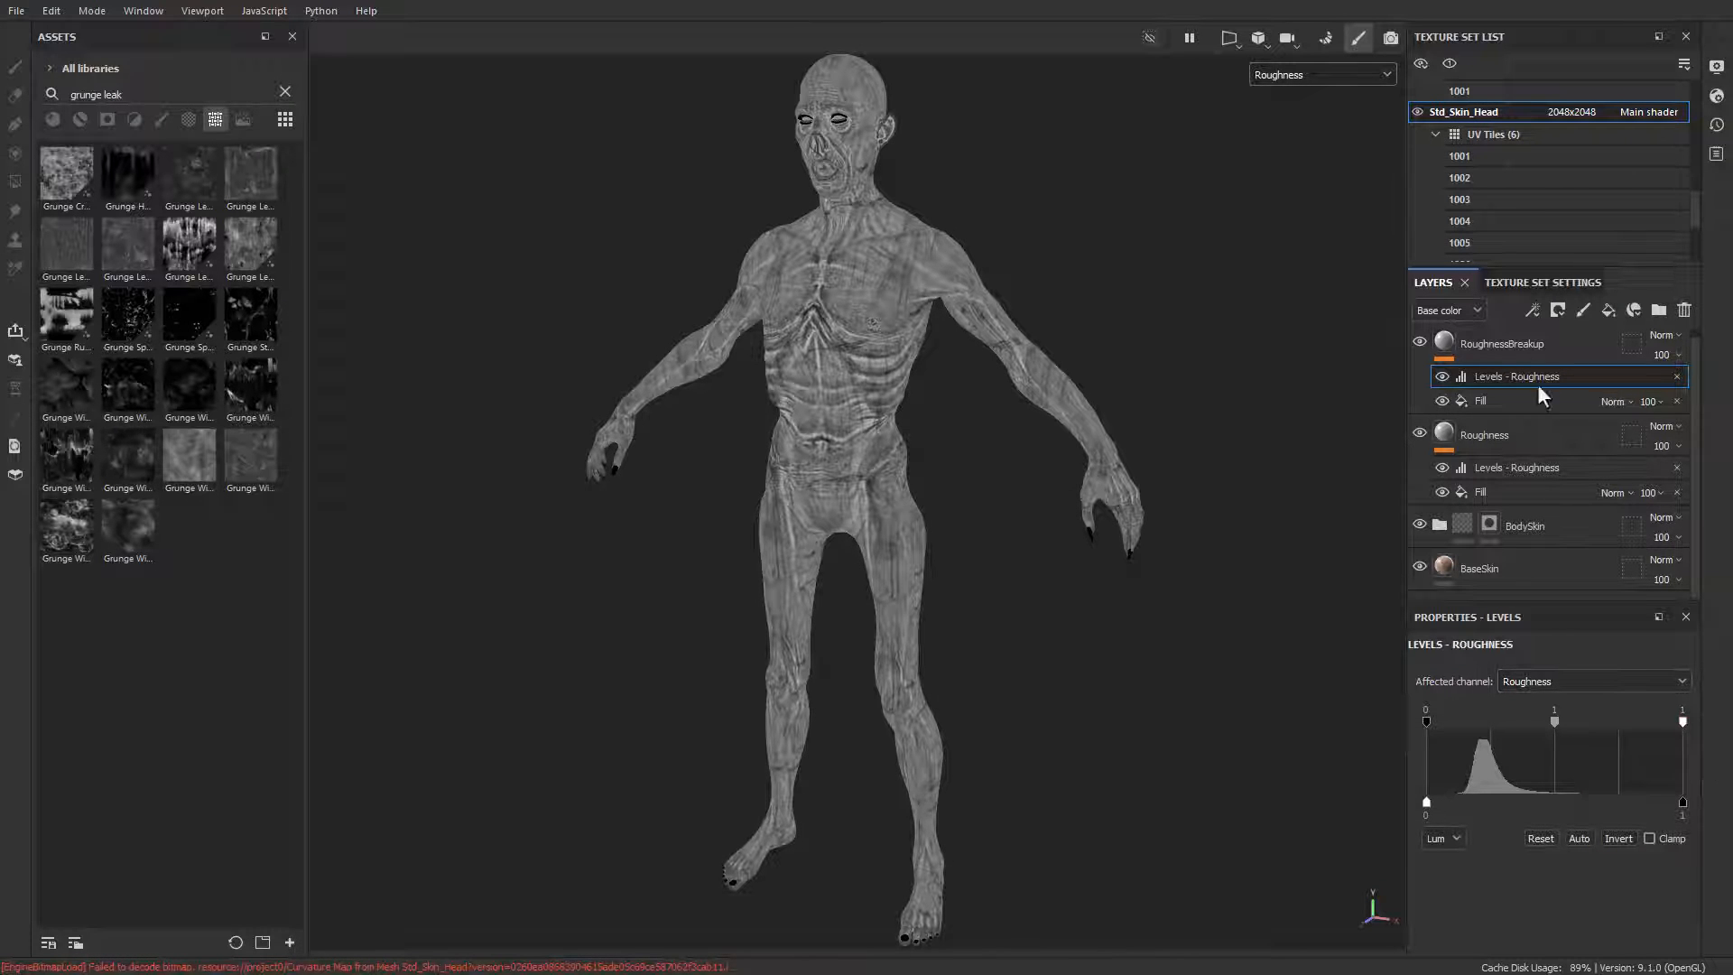
Step: Show the layer stack's Roughness channel blending and toggle the RoughnessBreakup layer to compare its effect on the body
click(1502, 346)
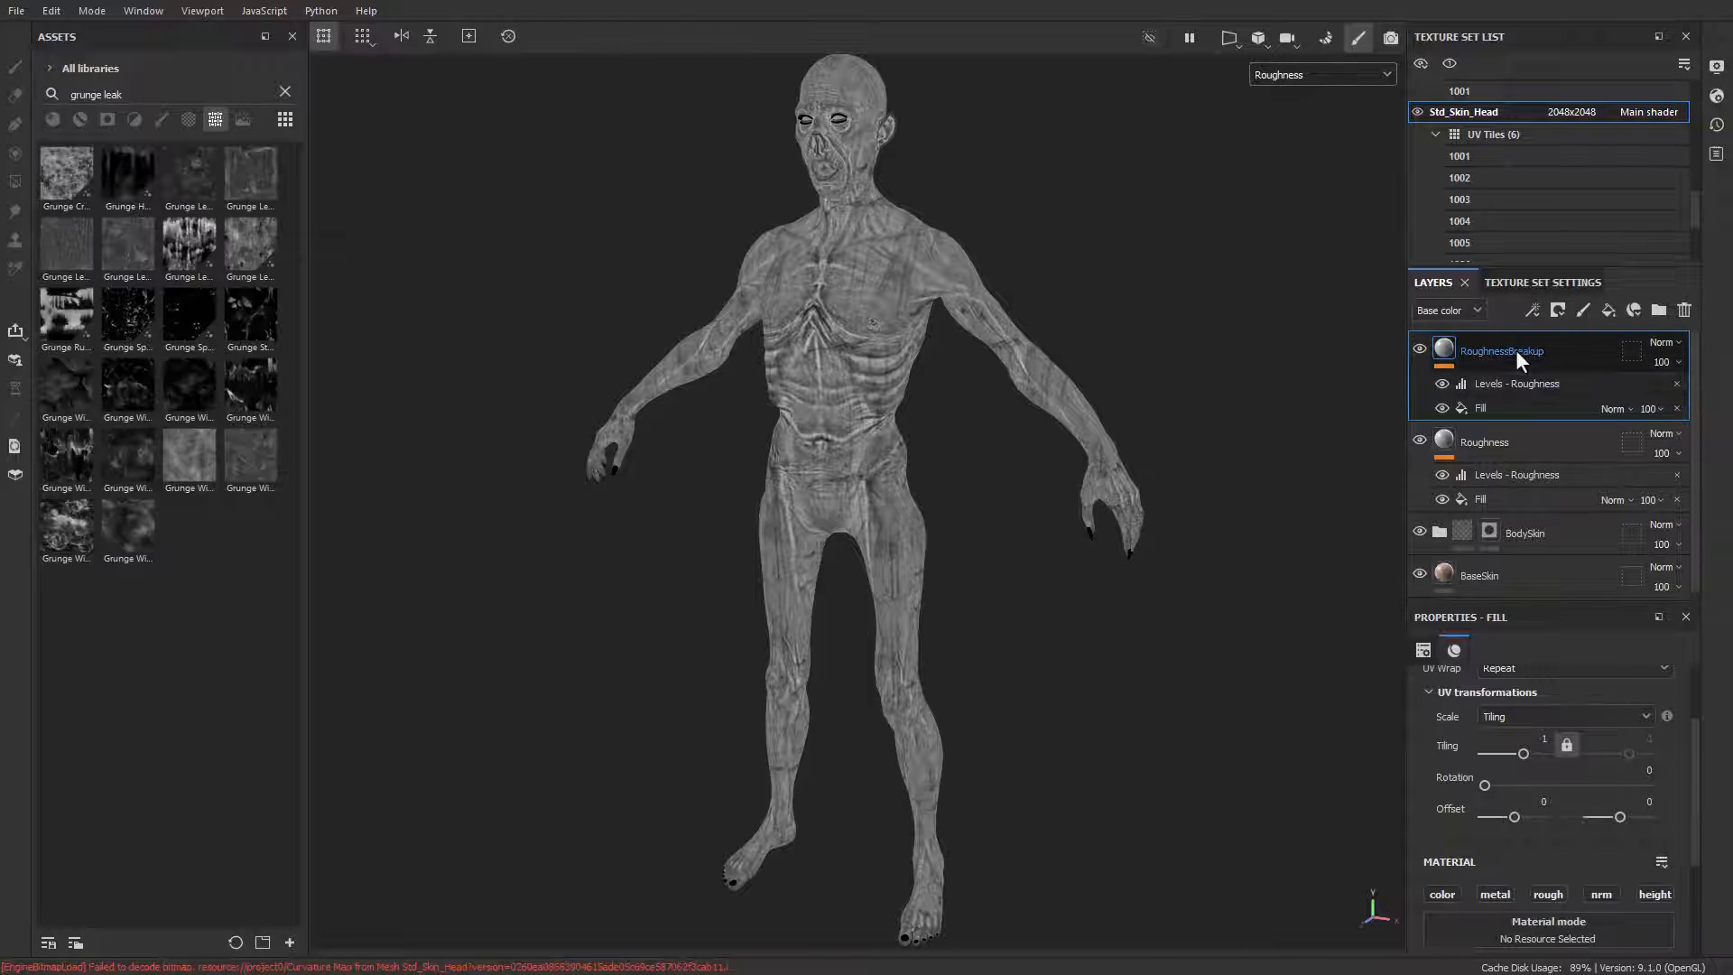
click(1459, 309)
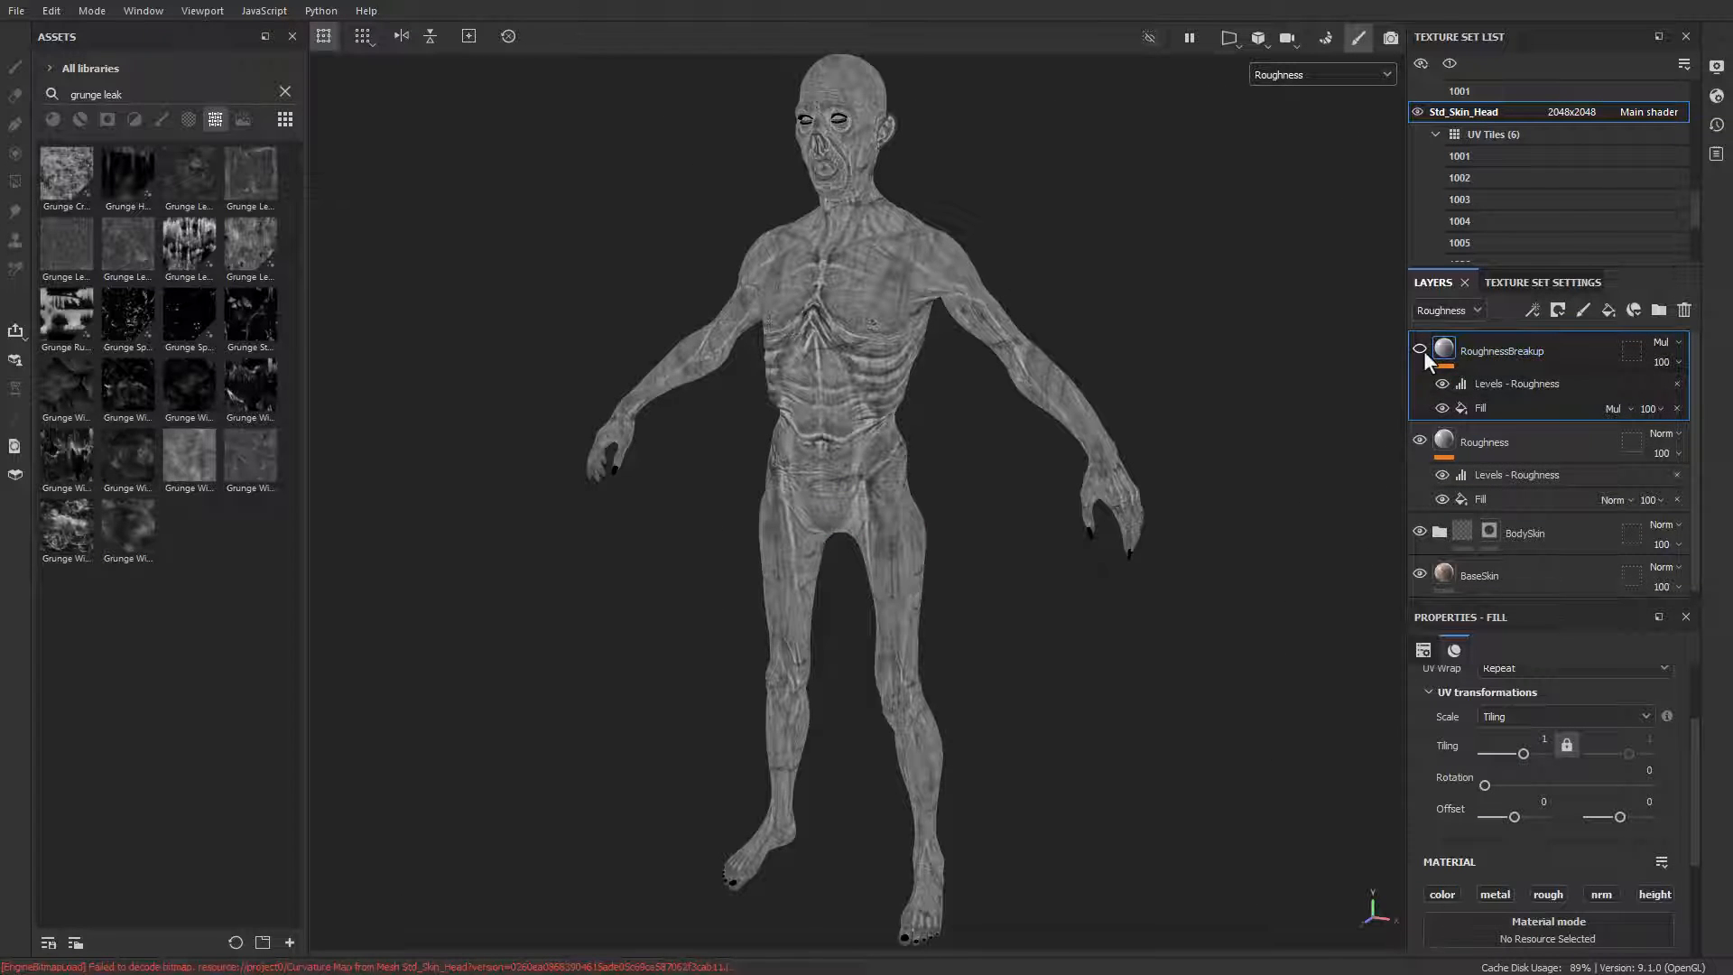
click(1471, 452)
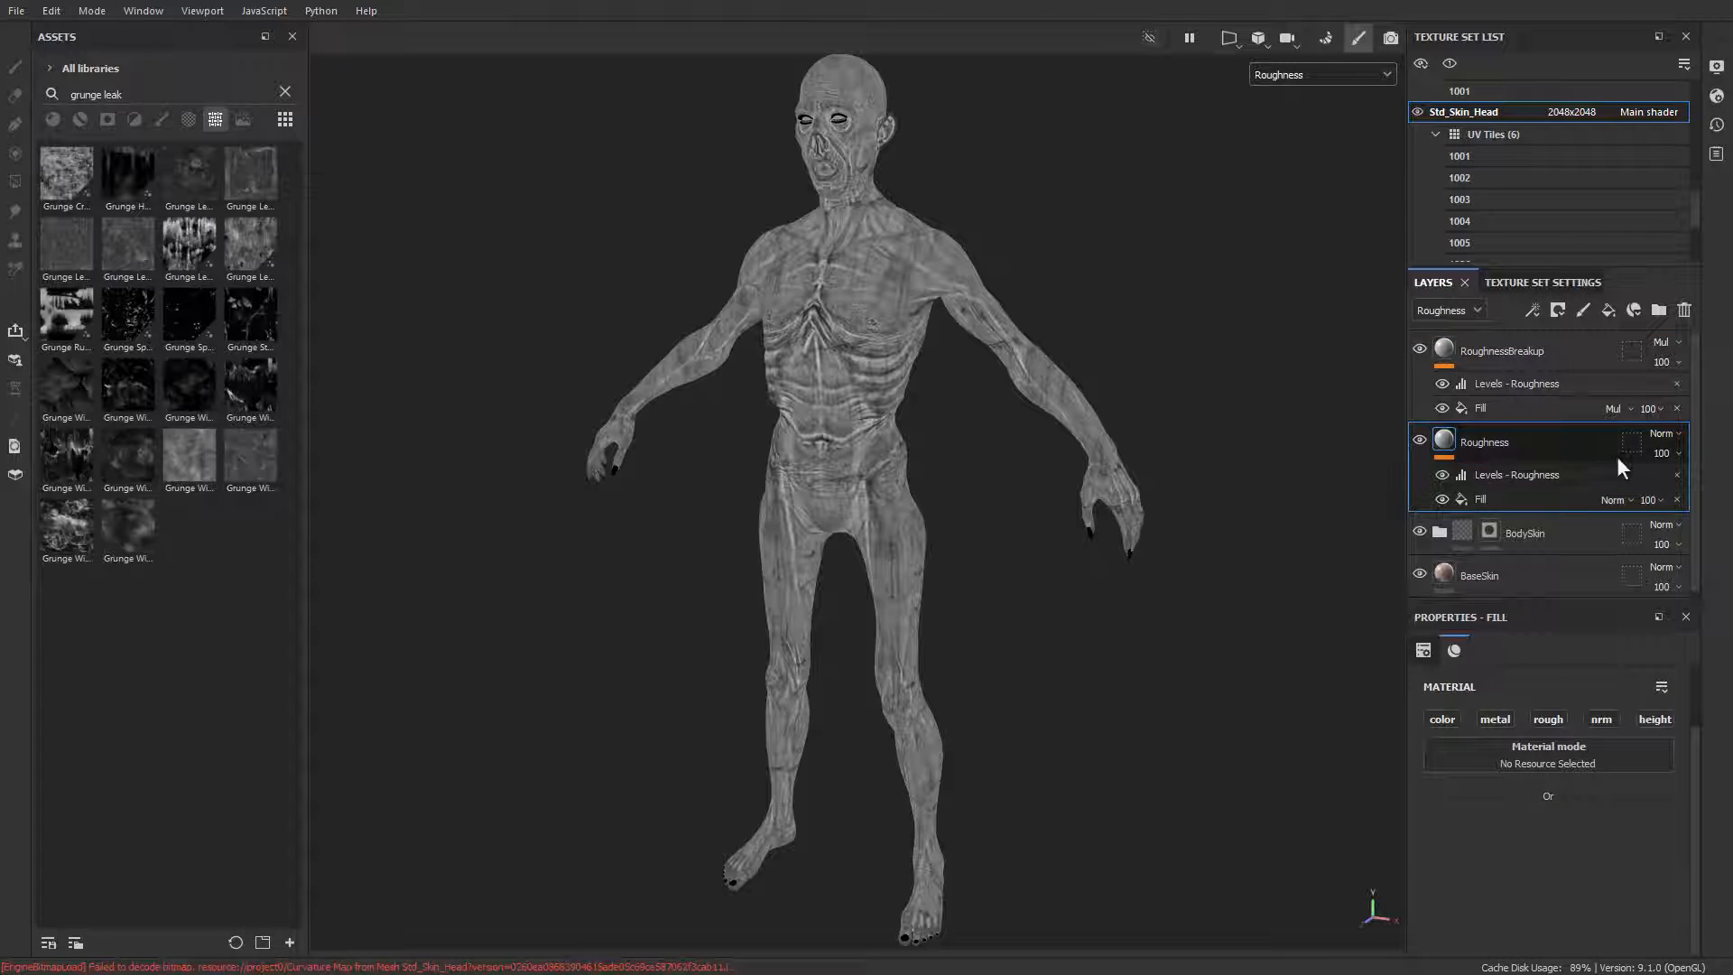
click(1486, 354)
click(1417, 352)
click(1417, 352)
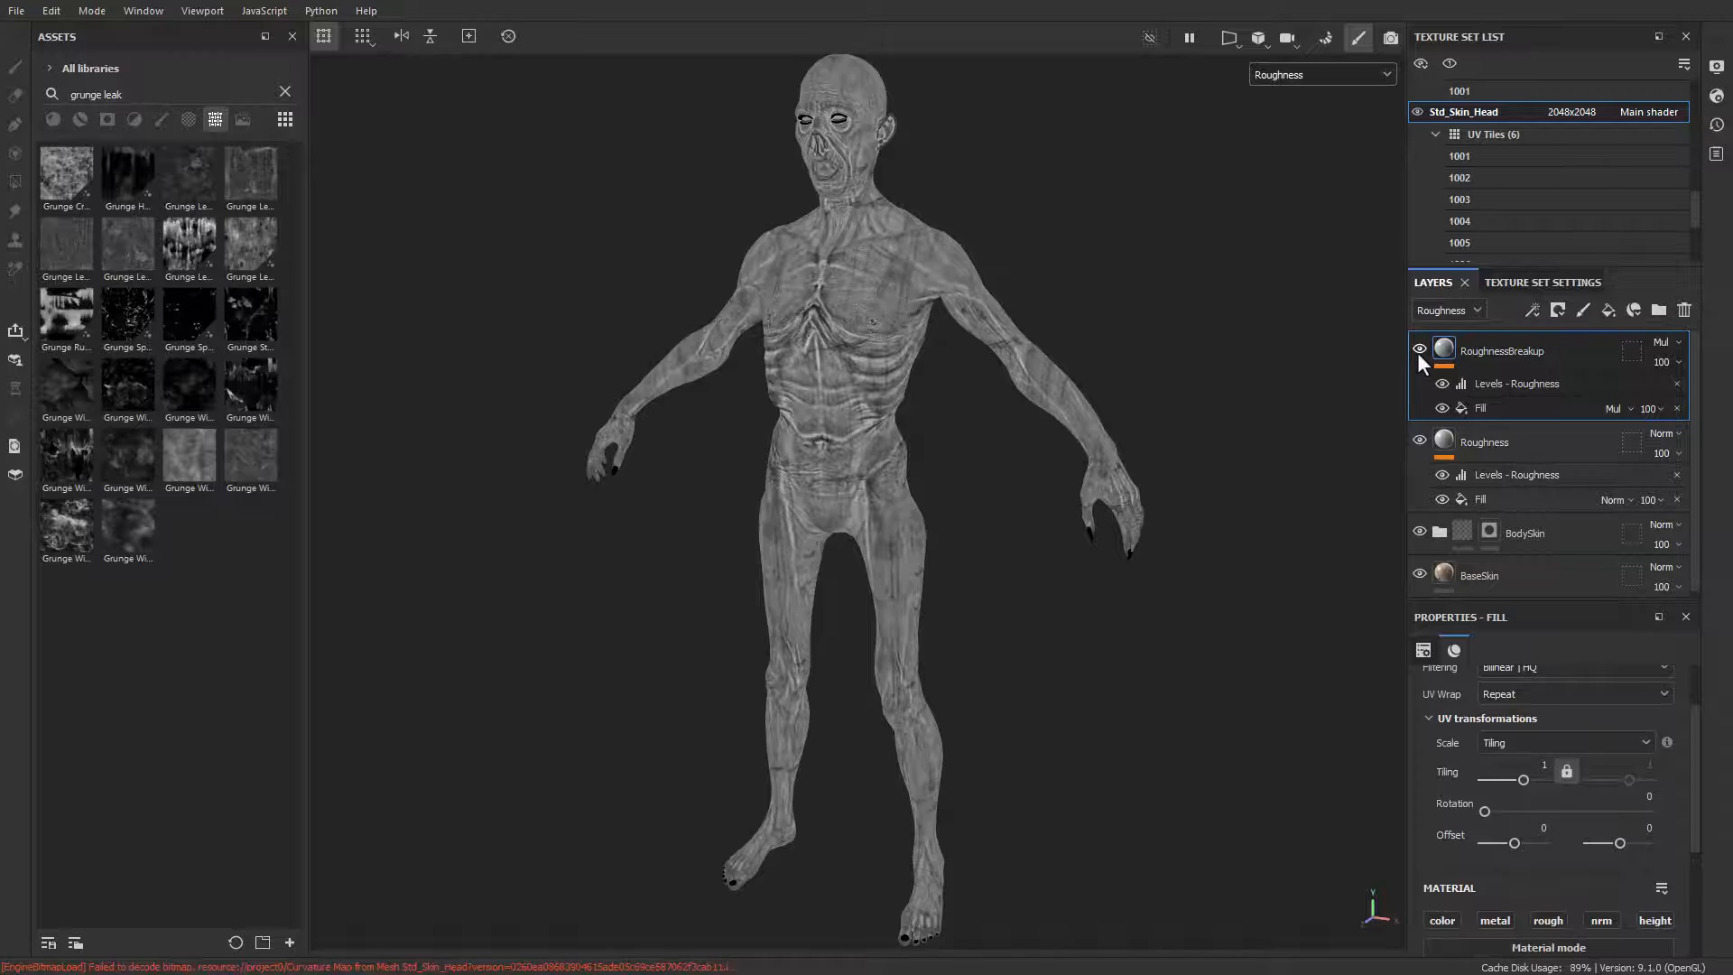
click(1417, 352)
click(1417, 352)
alt+drag(921, 434, 884, 468)
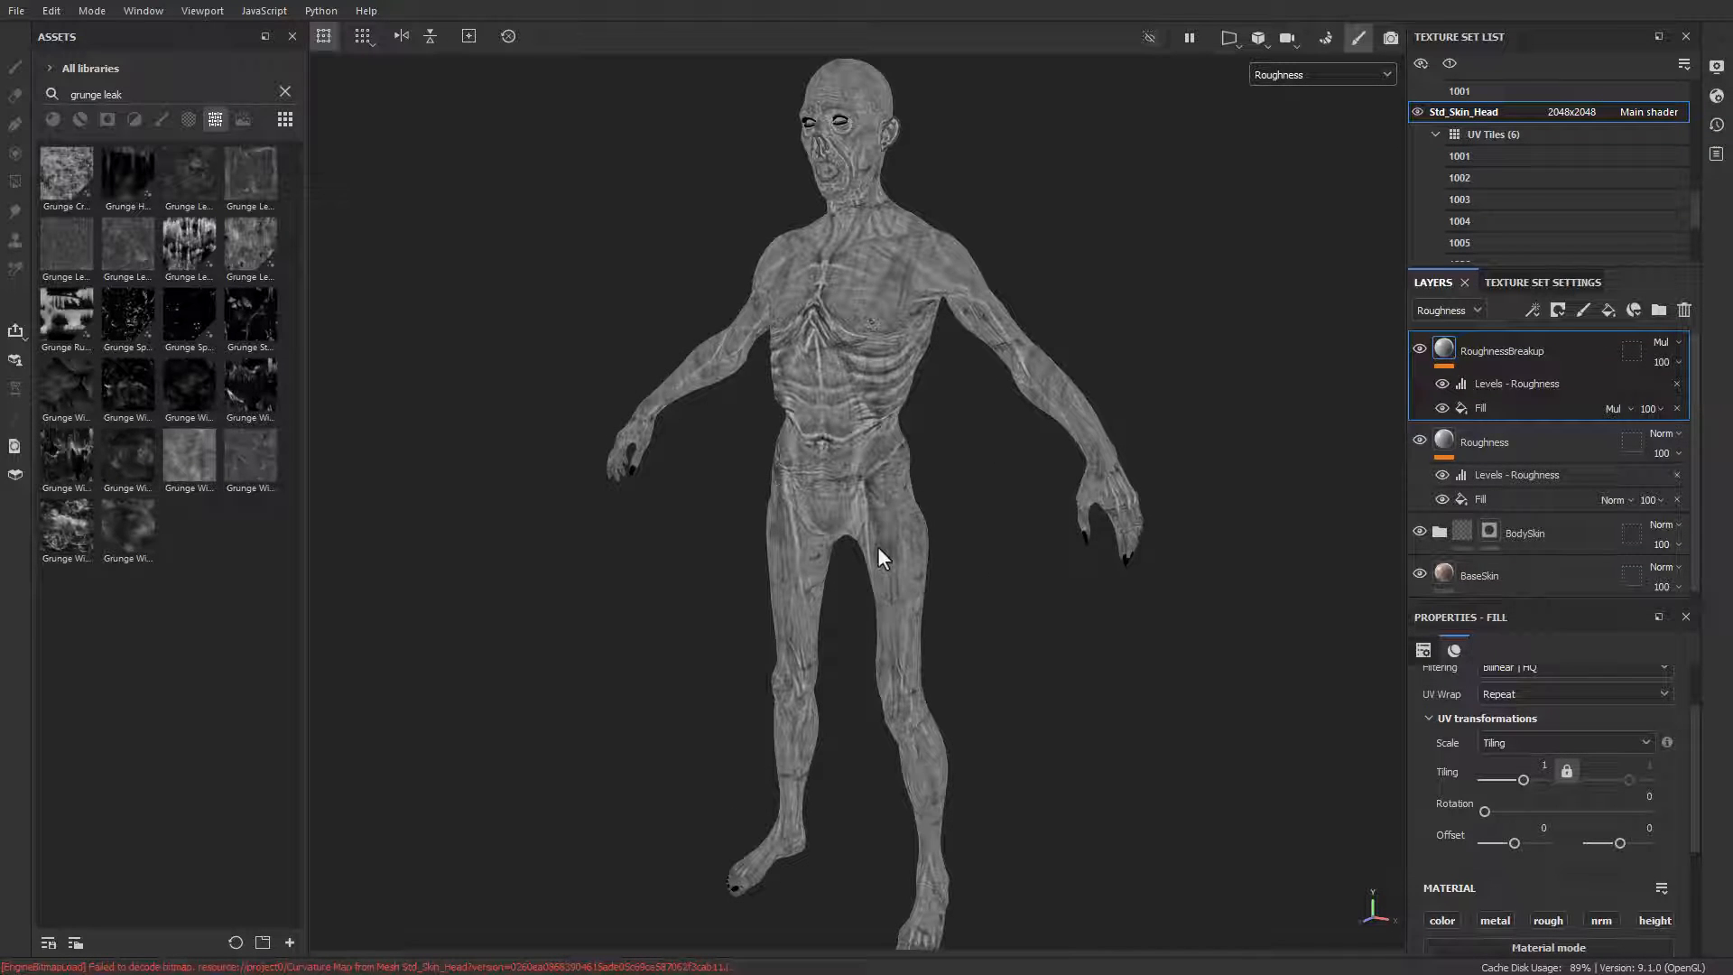
alt+drag(713, 276, 889, 270)
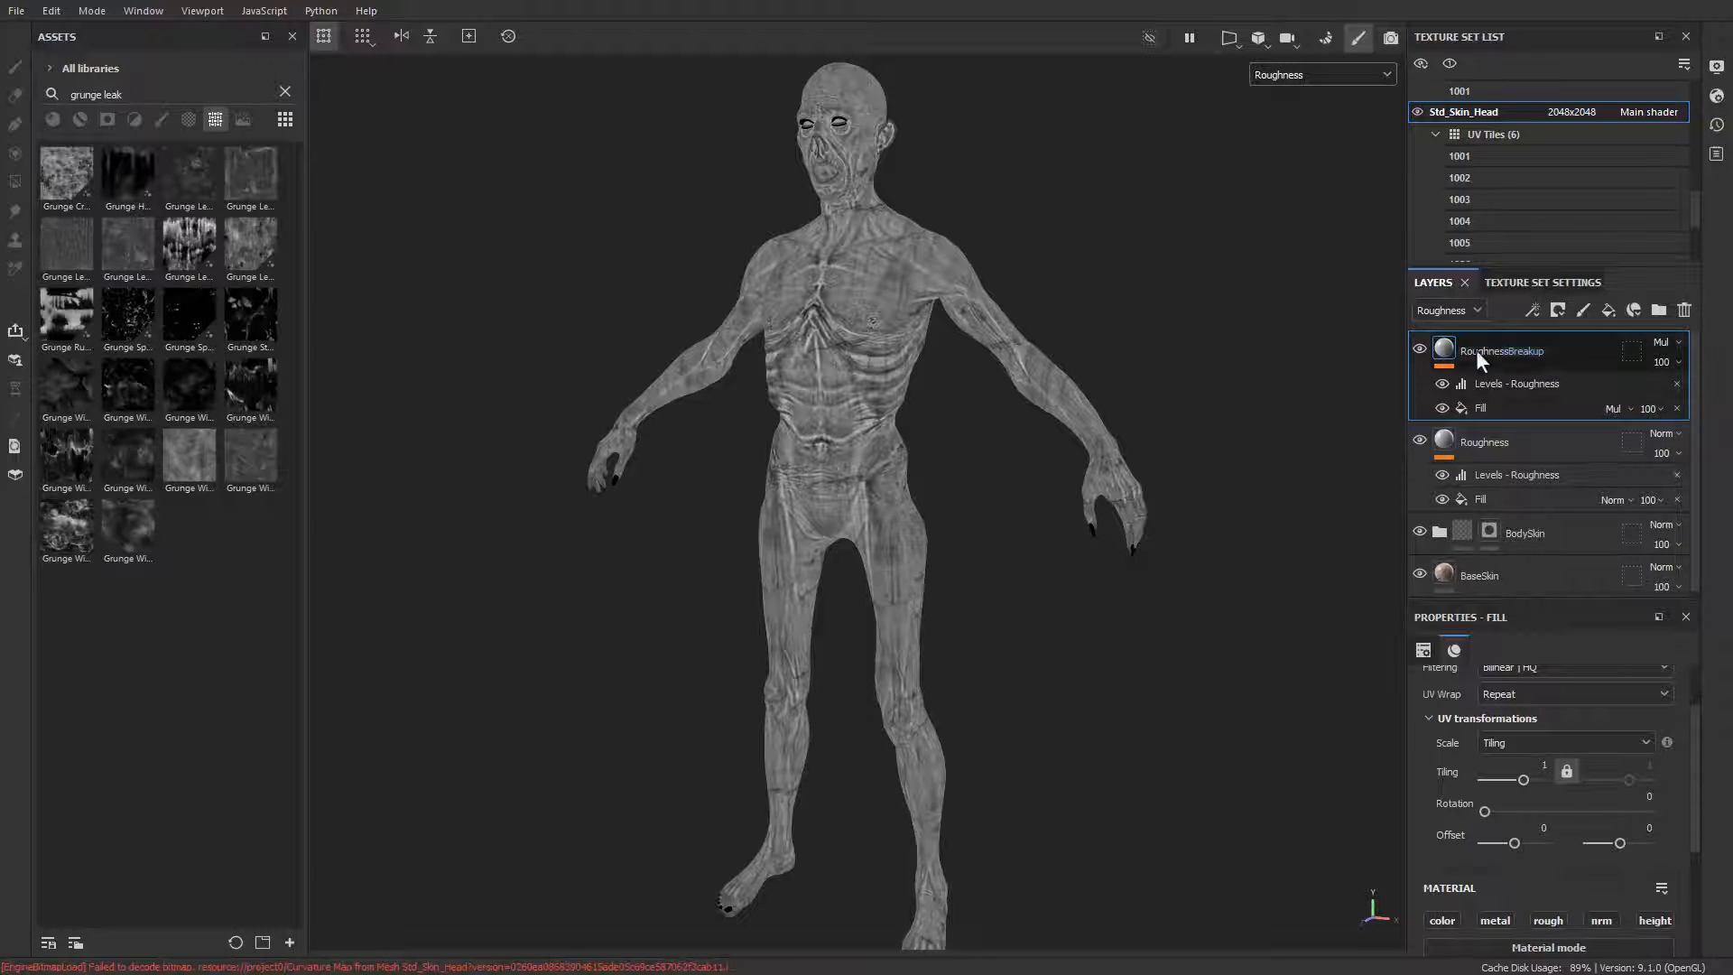
Step: Set the layer stack back to the Base color channel and display the full material on the model
click(1462, 316)
click(1452, 331)
alt+drag(1209, 249, 1199, 275)
key(m)
alt+middle_drag(1141, 289, 1151, 304)
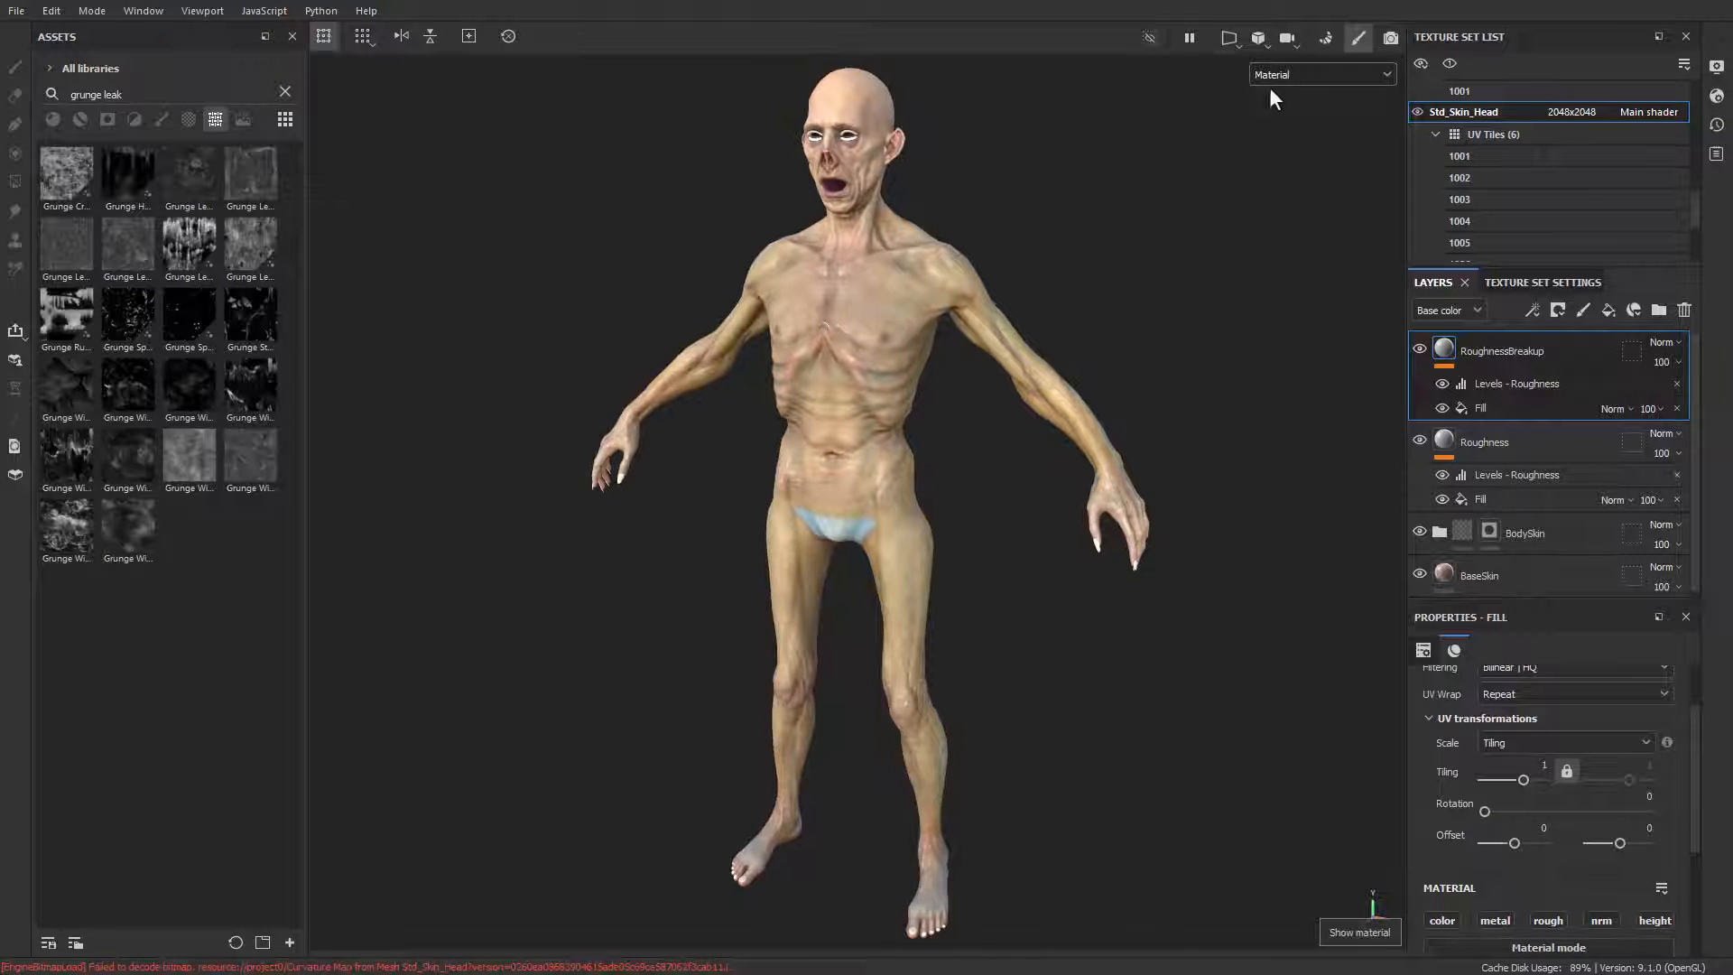
click(1268, 82)
click(1282, 118)
alt+drag(1089, 259, 1103, 380)
alt+drag(897, 163, 961, 177)
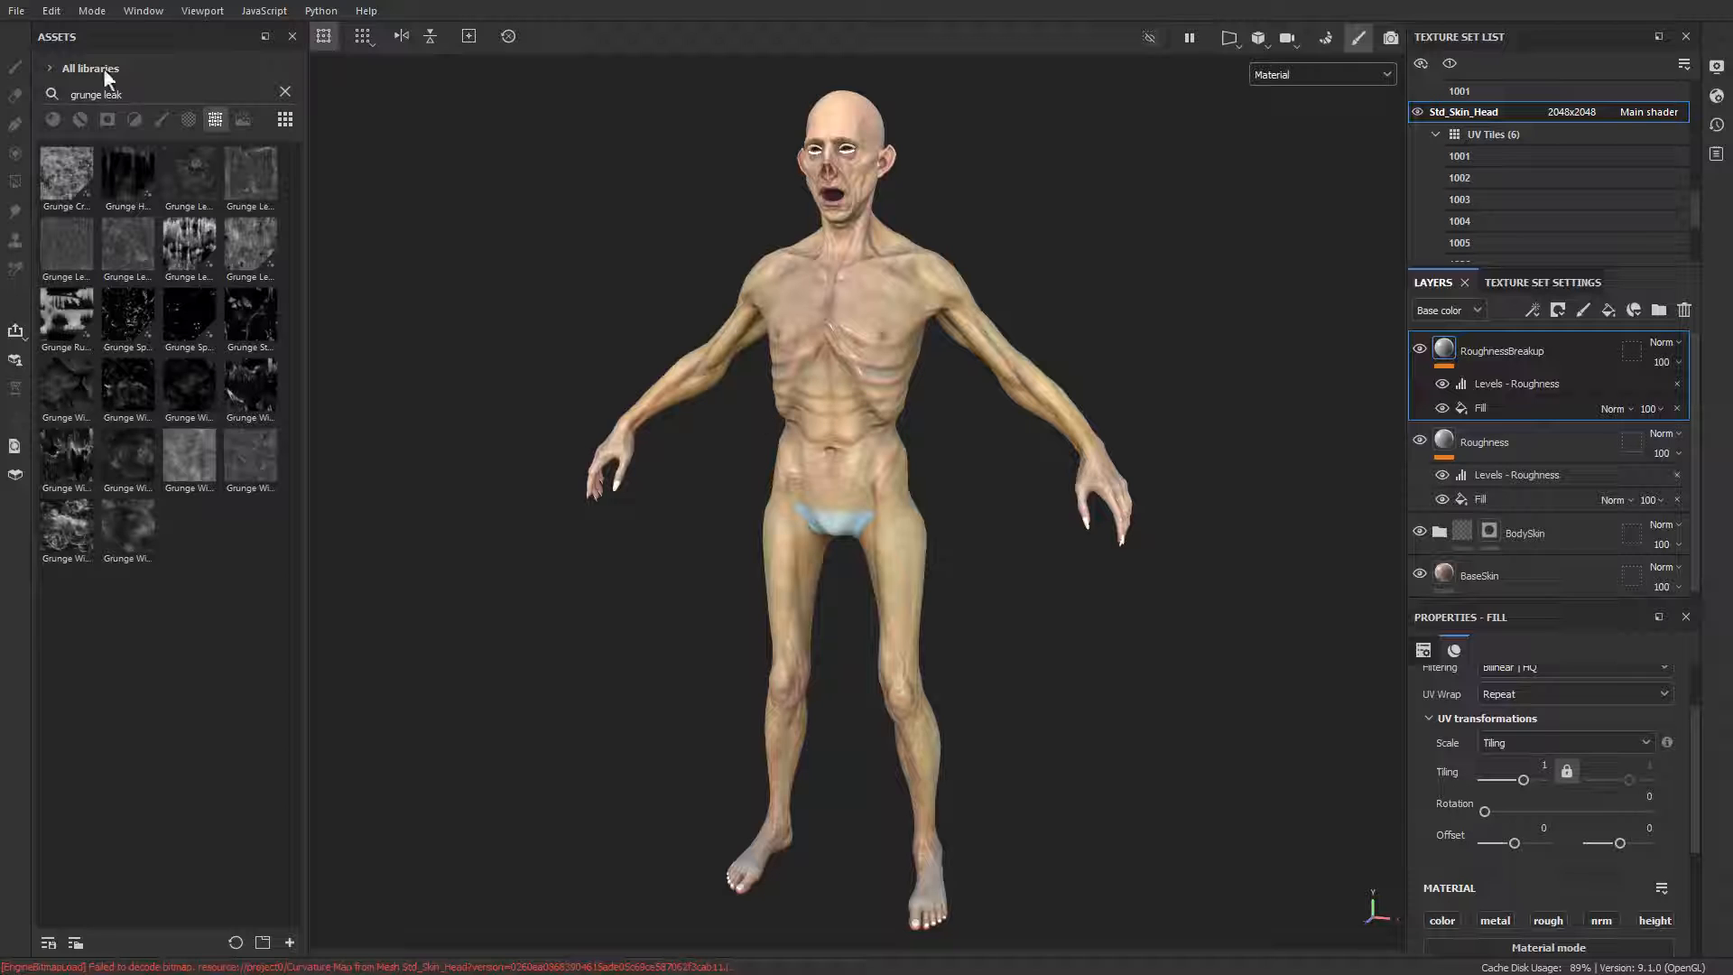
Step: Start a texture export and exclude every texture set except Std_Skin_Head
click(20, 11)
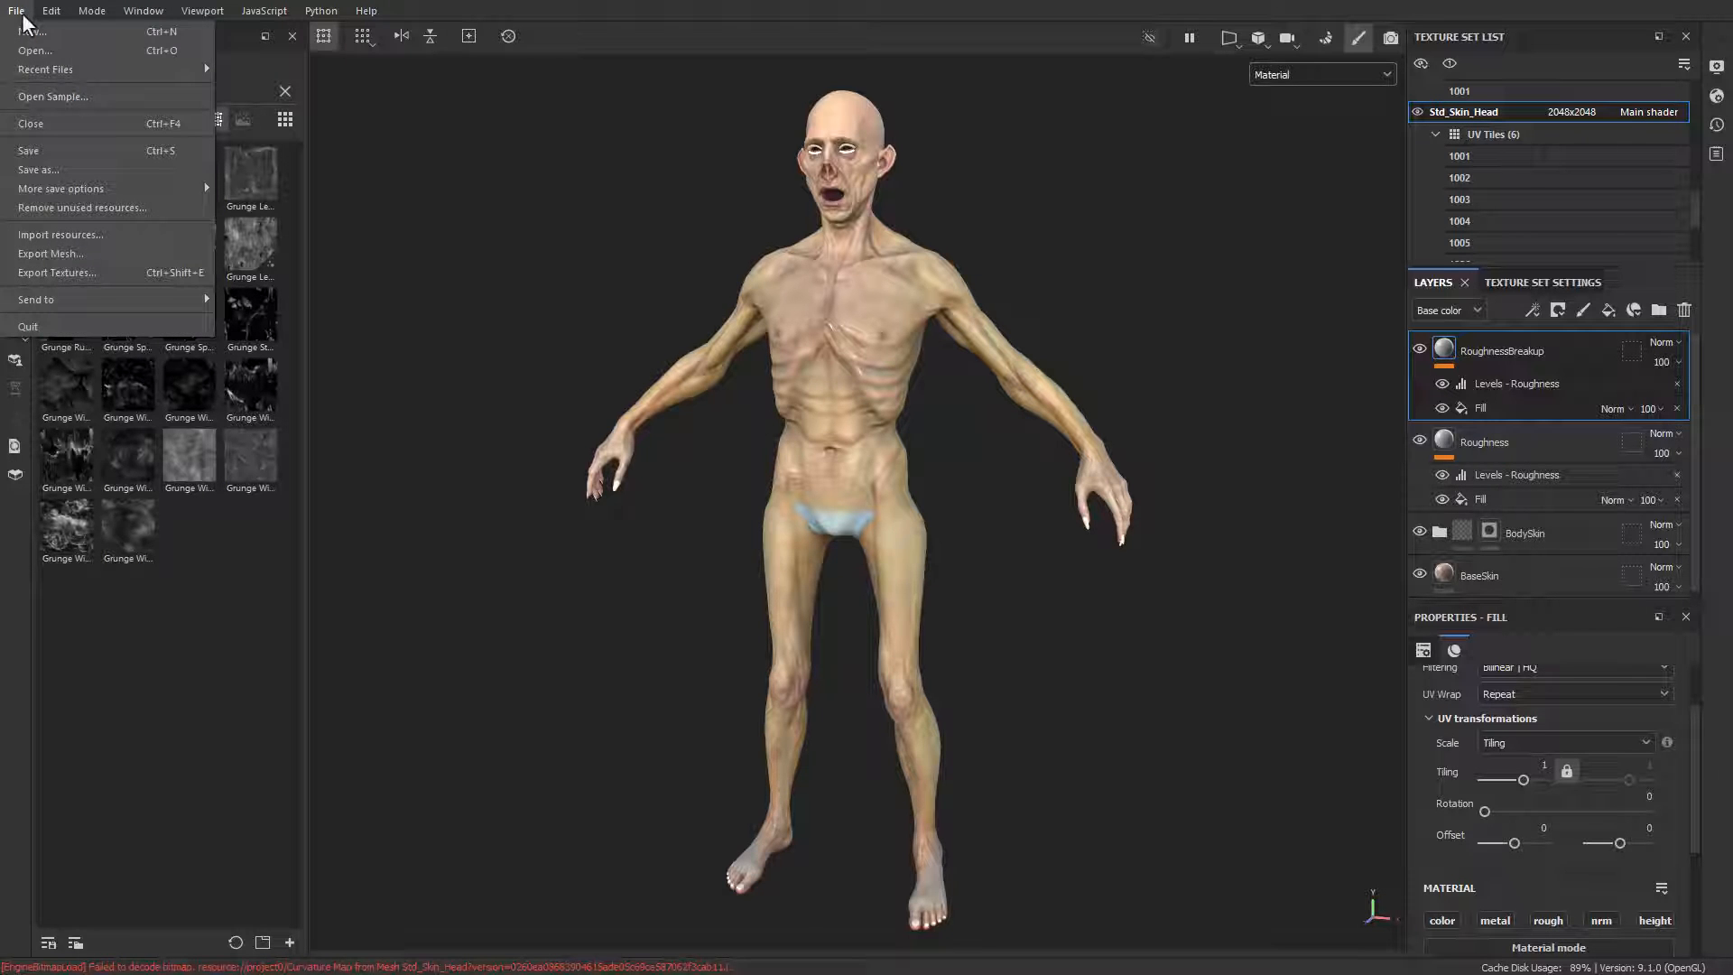
click(53, 274)
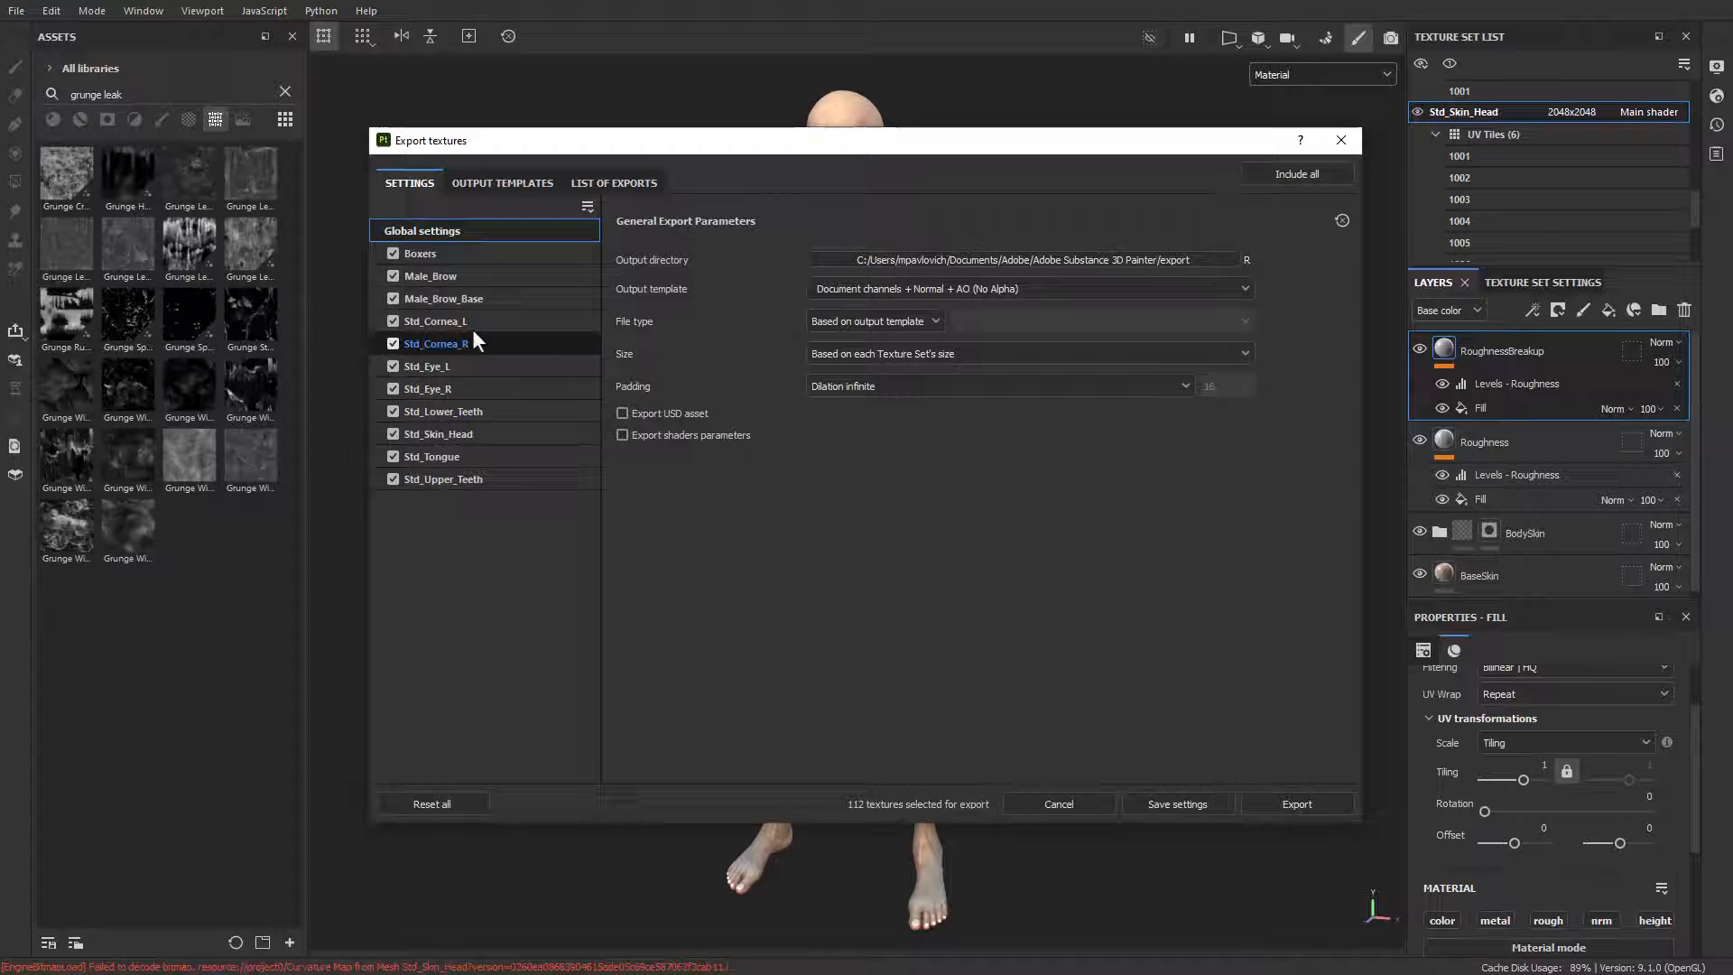
click(392, 252)
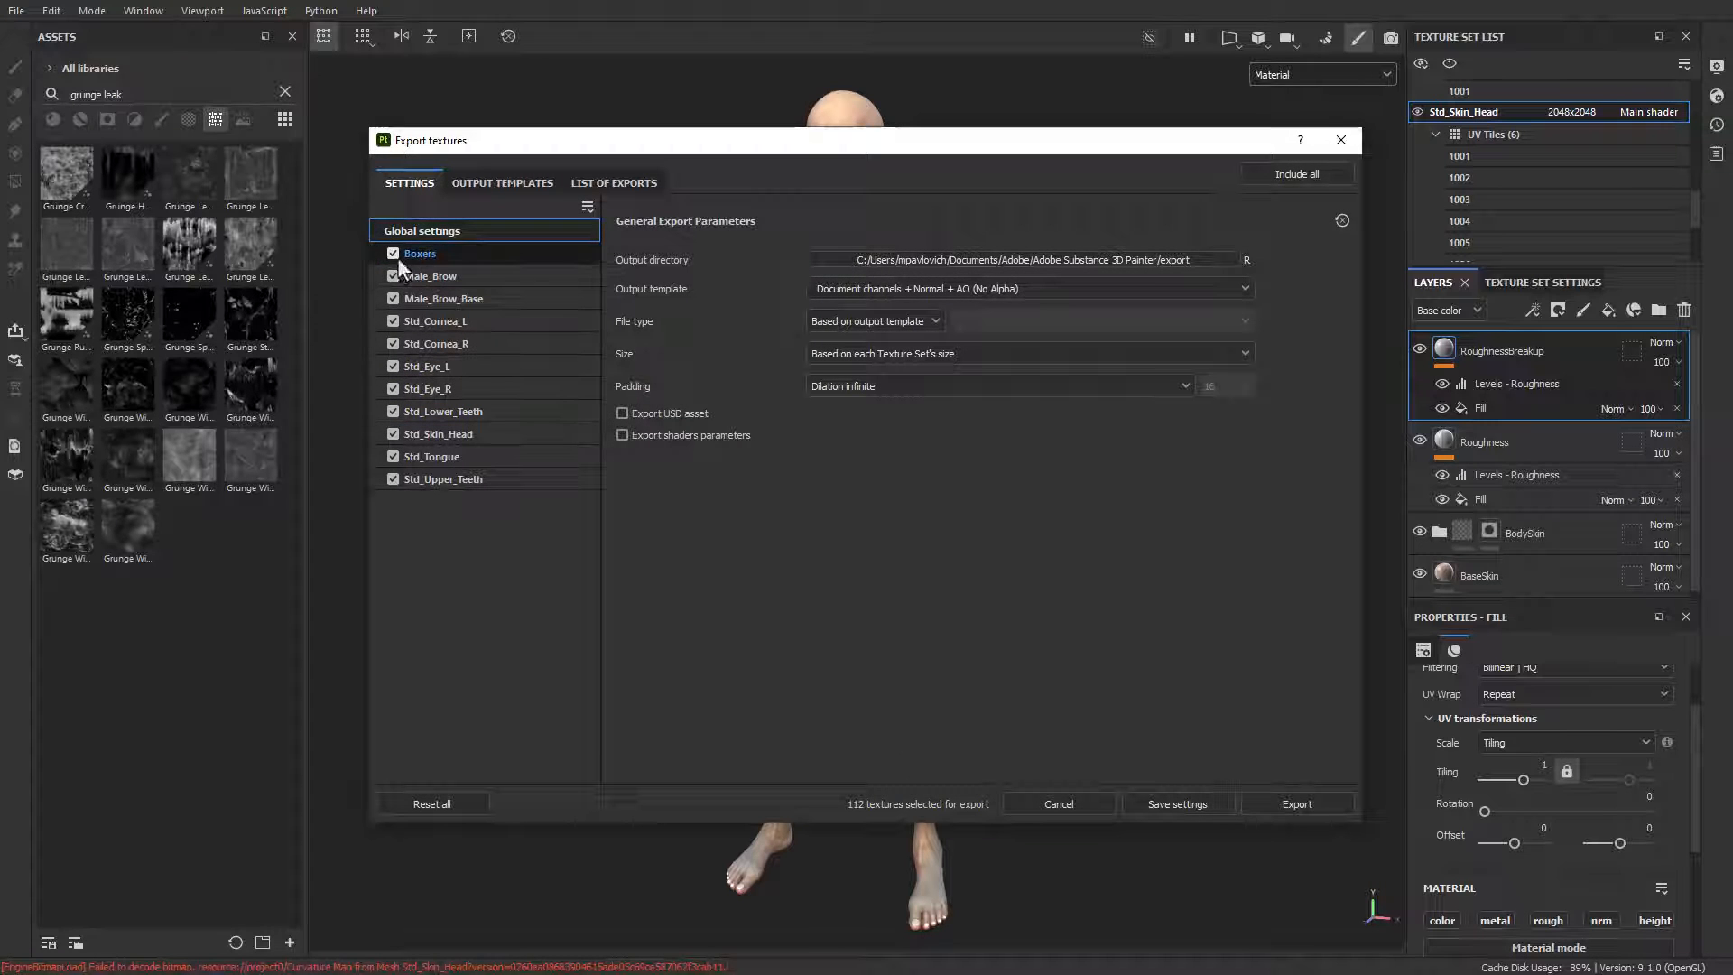
click(392, 275)
click(393, 298)
click(393, 320)
click(392, 343)
click(392, 365)
click(392, 388)
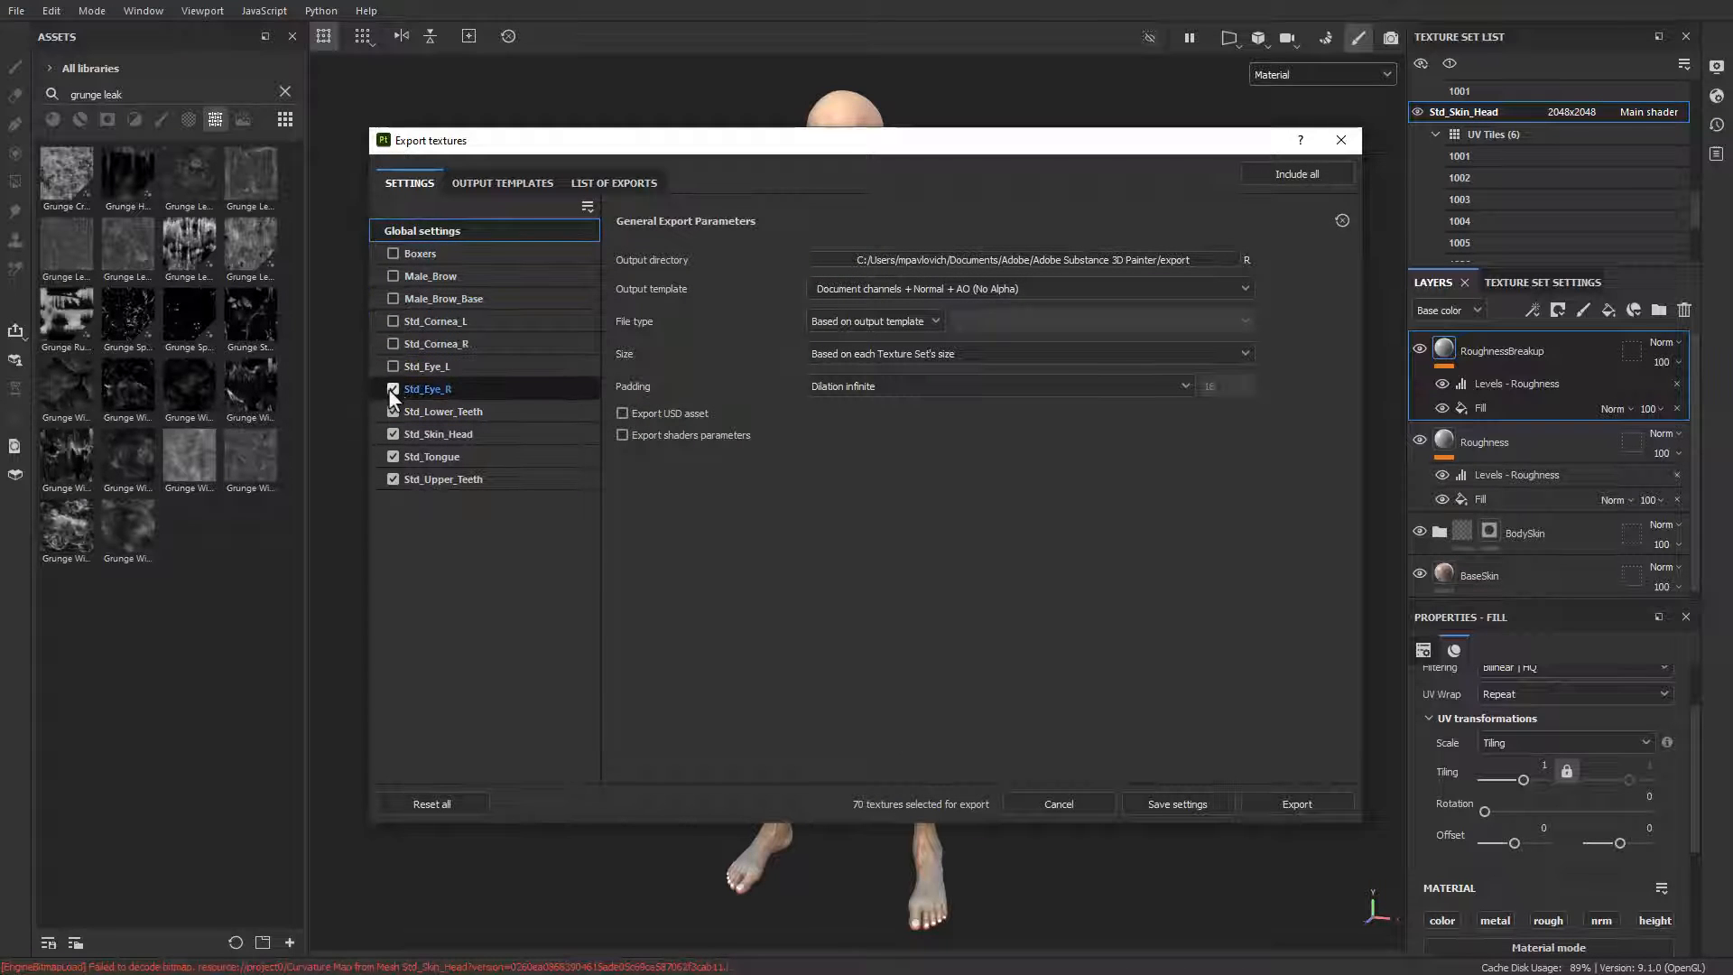
click(392, 411)
click(393, 455)
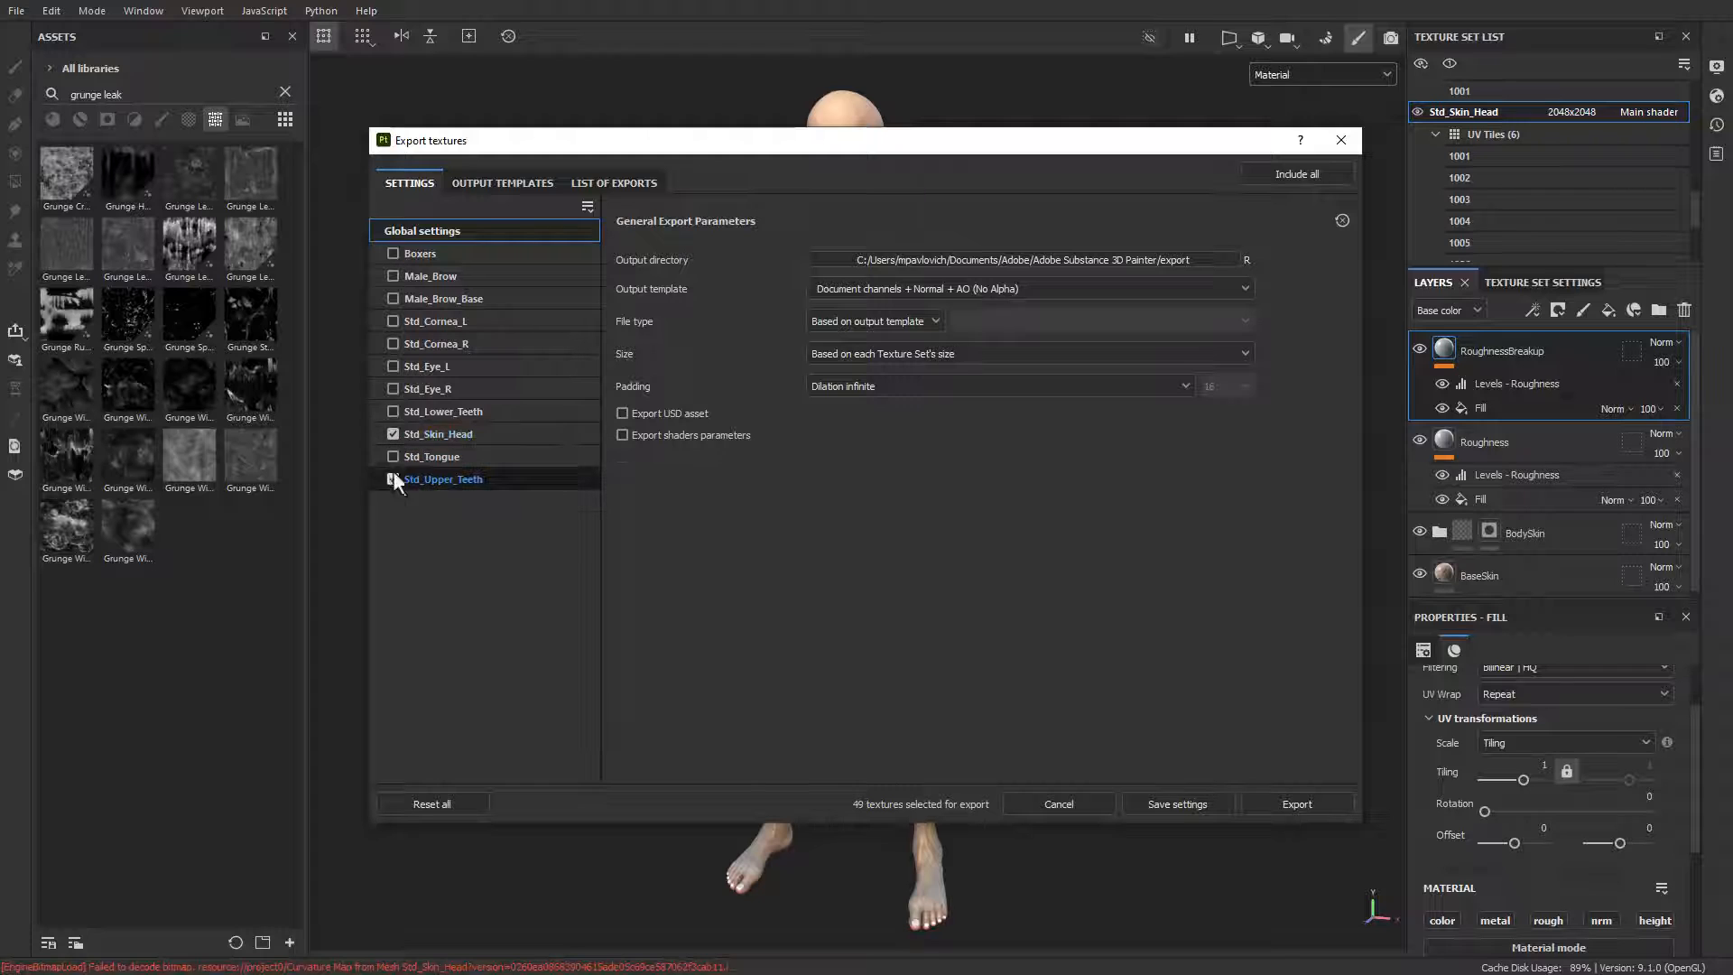
click(392, 478)
Step: Exclude UV tiles 1005 and 1006 from the Std_Skin_Head export
click(452, 437)
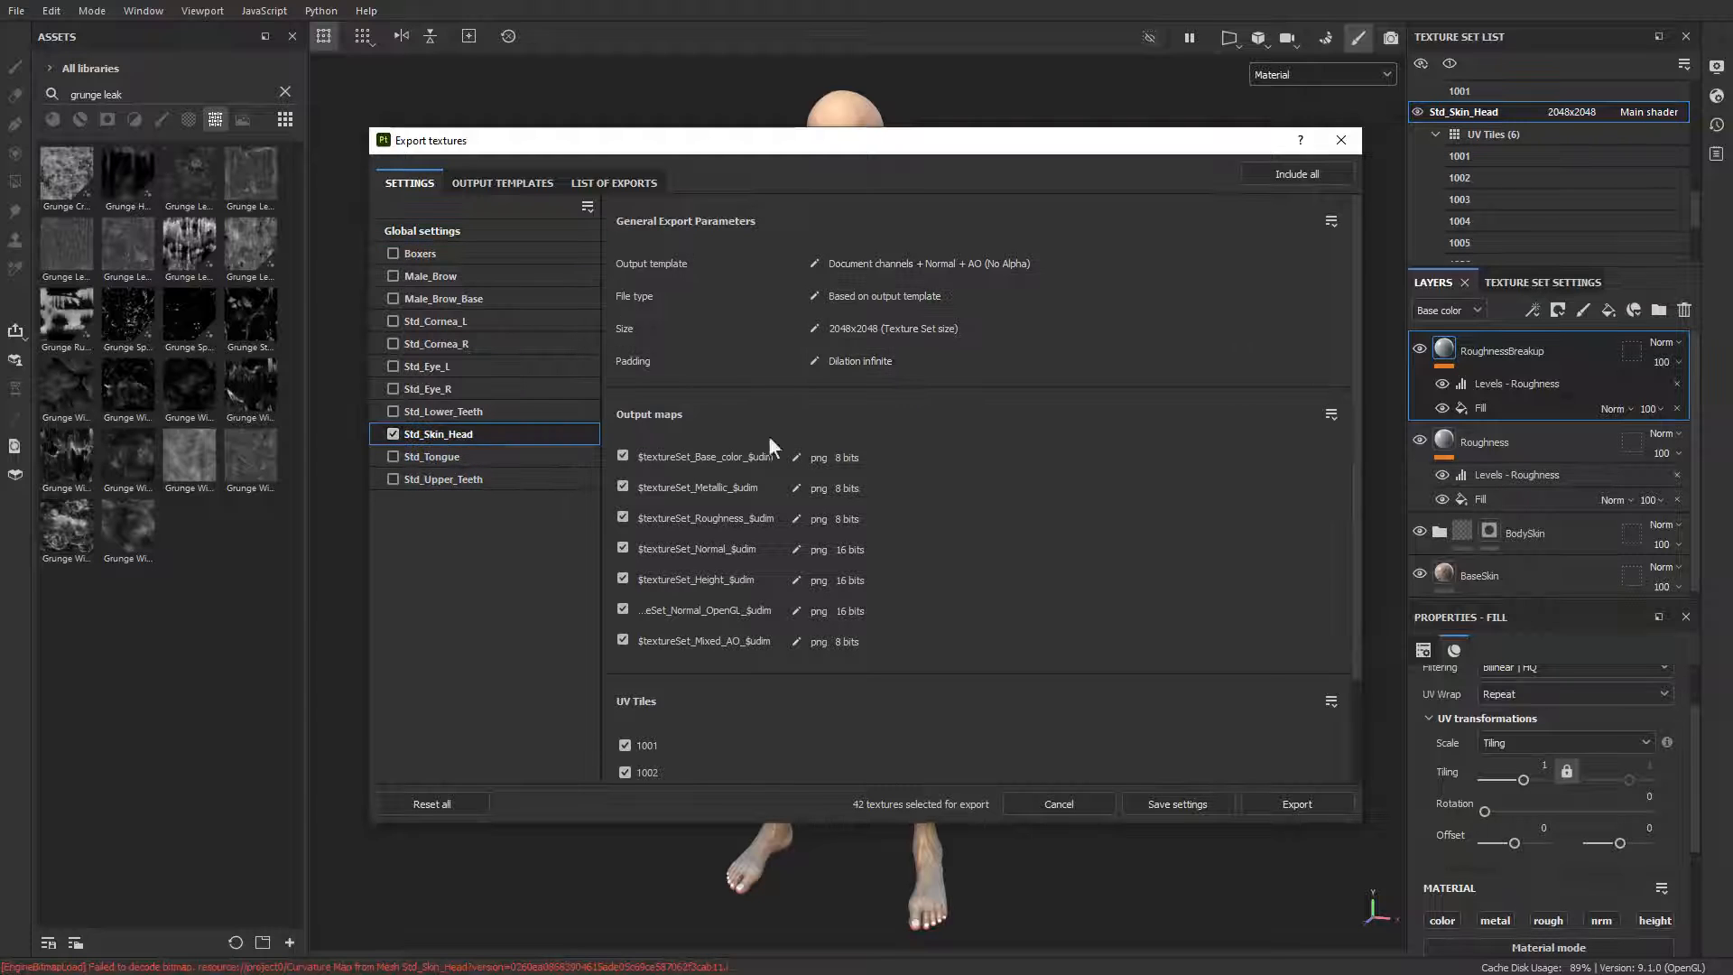
scroll(886, 632, down, 3)
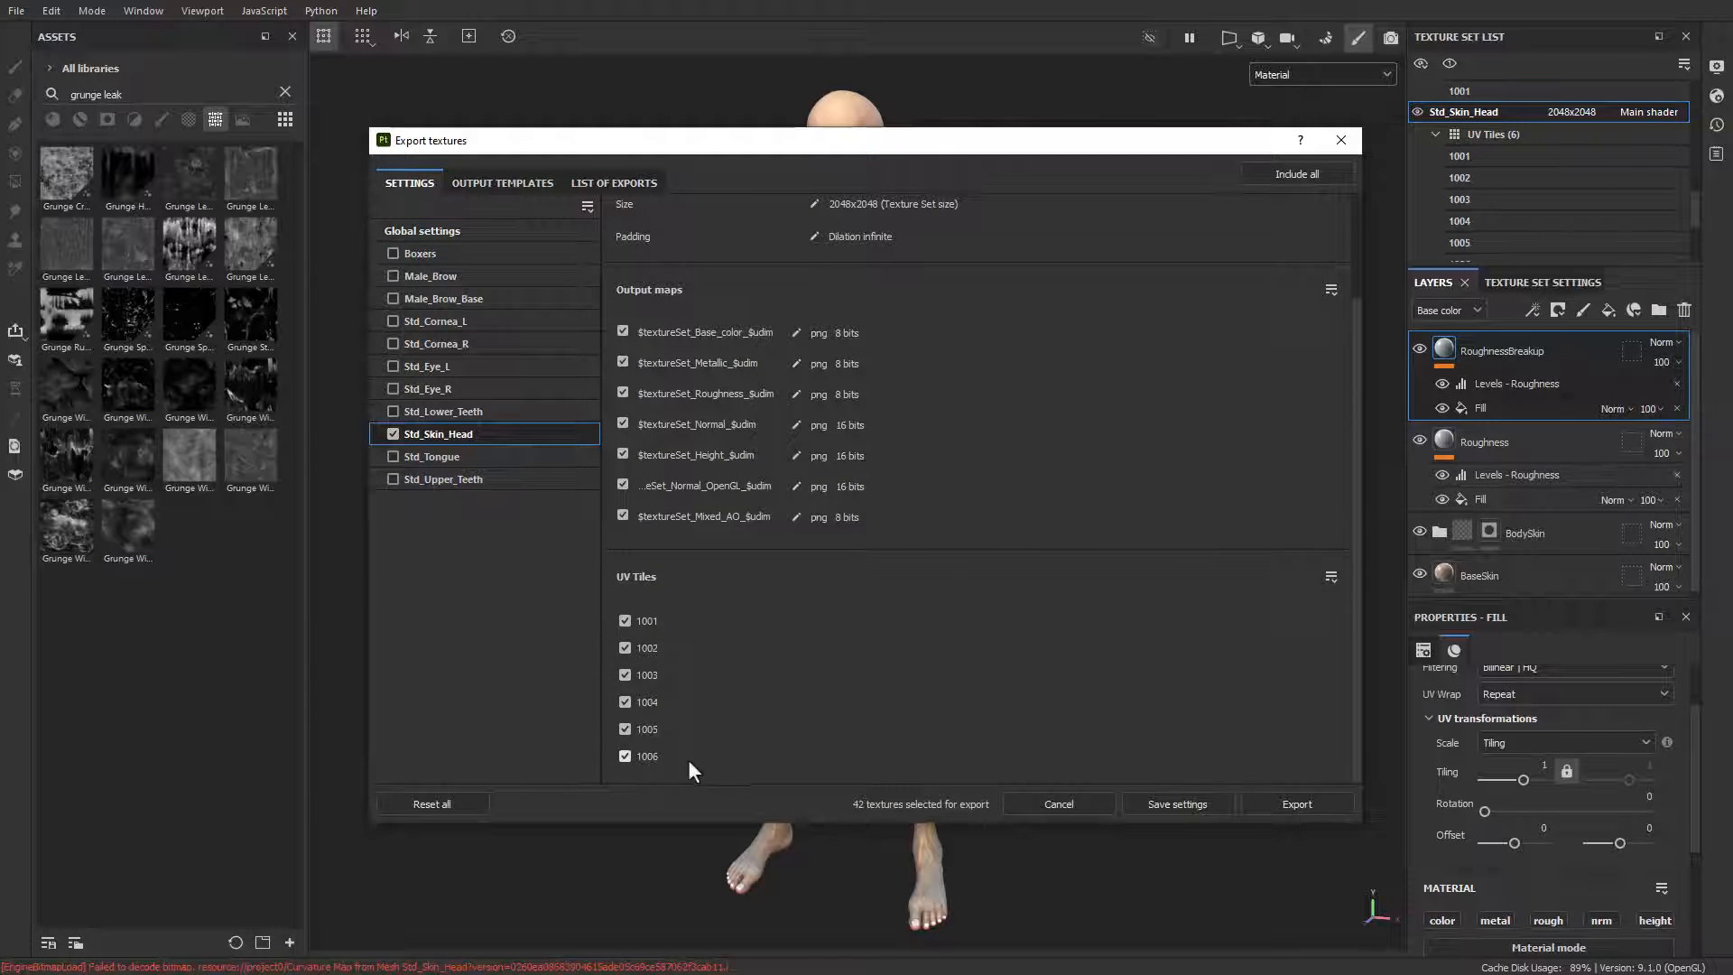
click(626, 729)
Step: Set the export's global output directory to the VampireBake folder on the Desktop
click(465, 236)
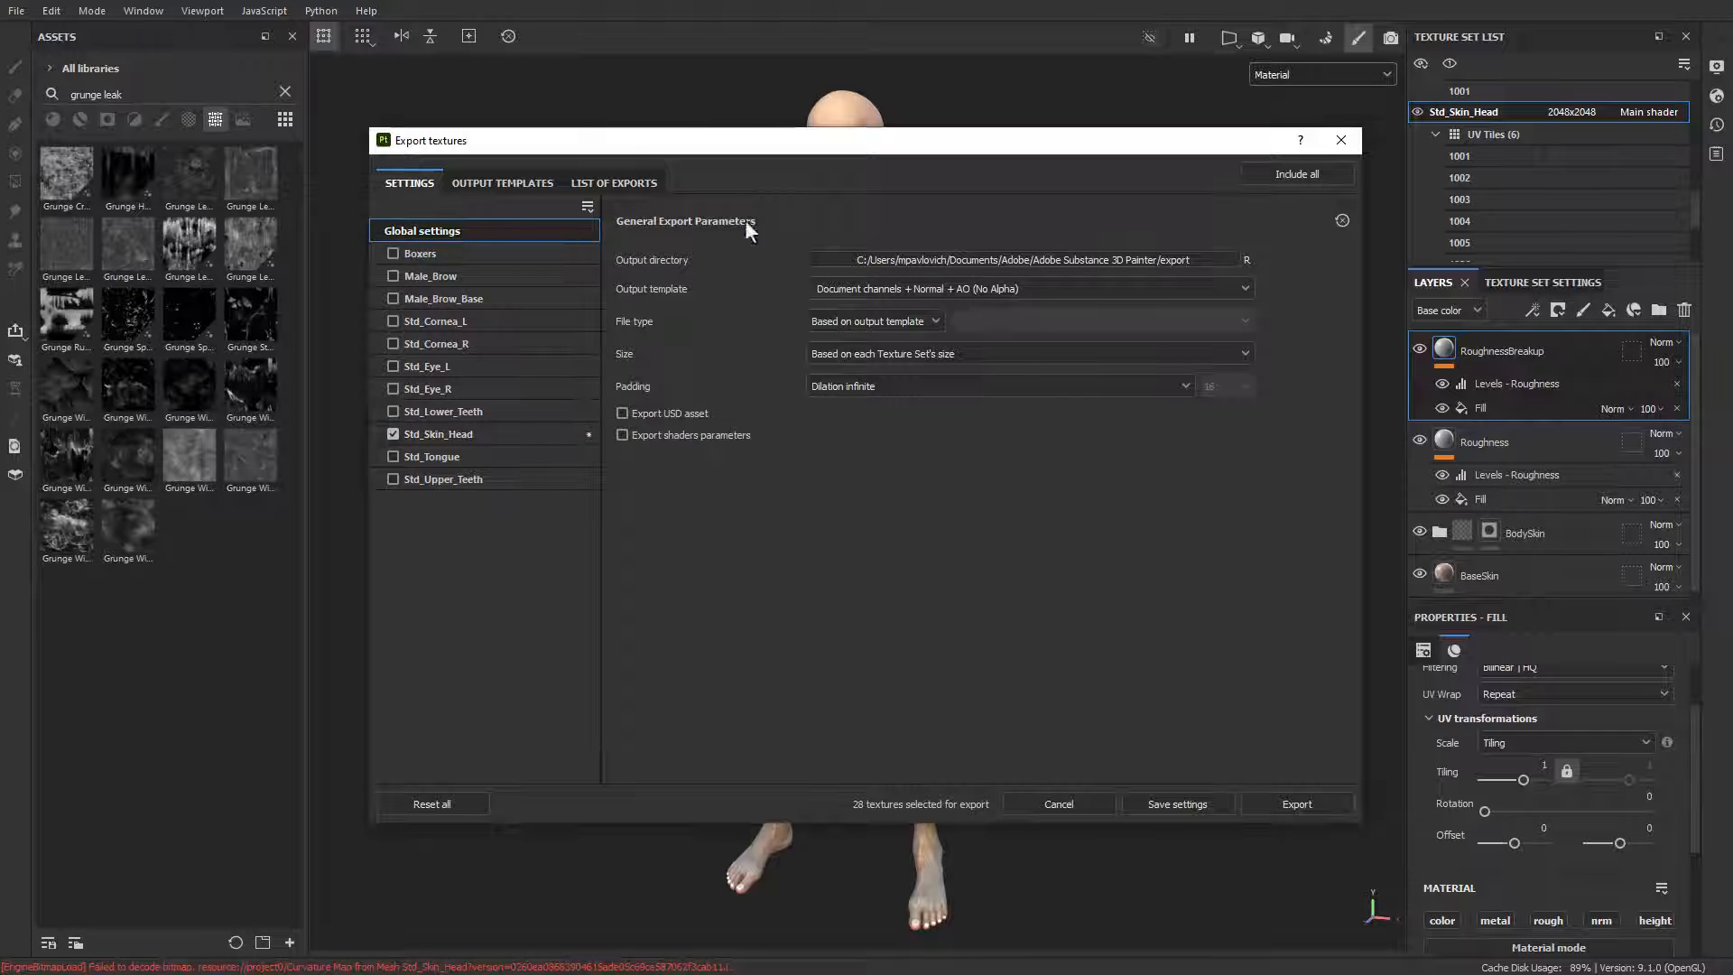
click(1076, 258)
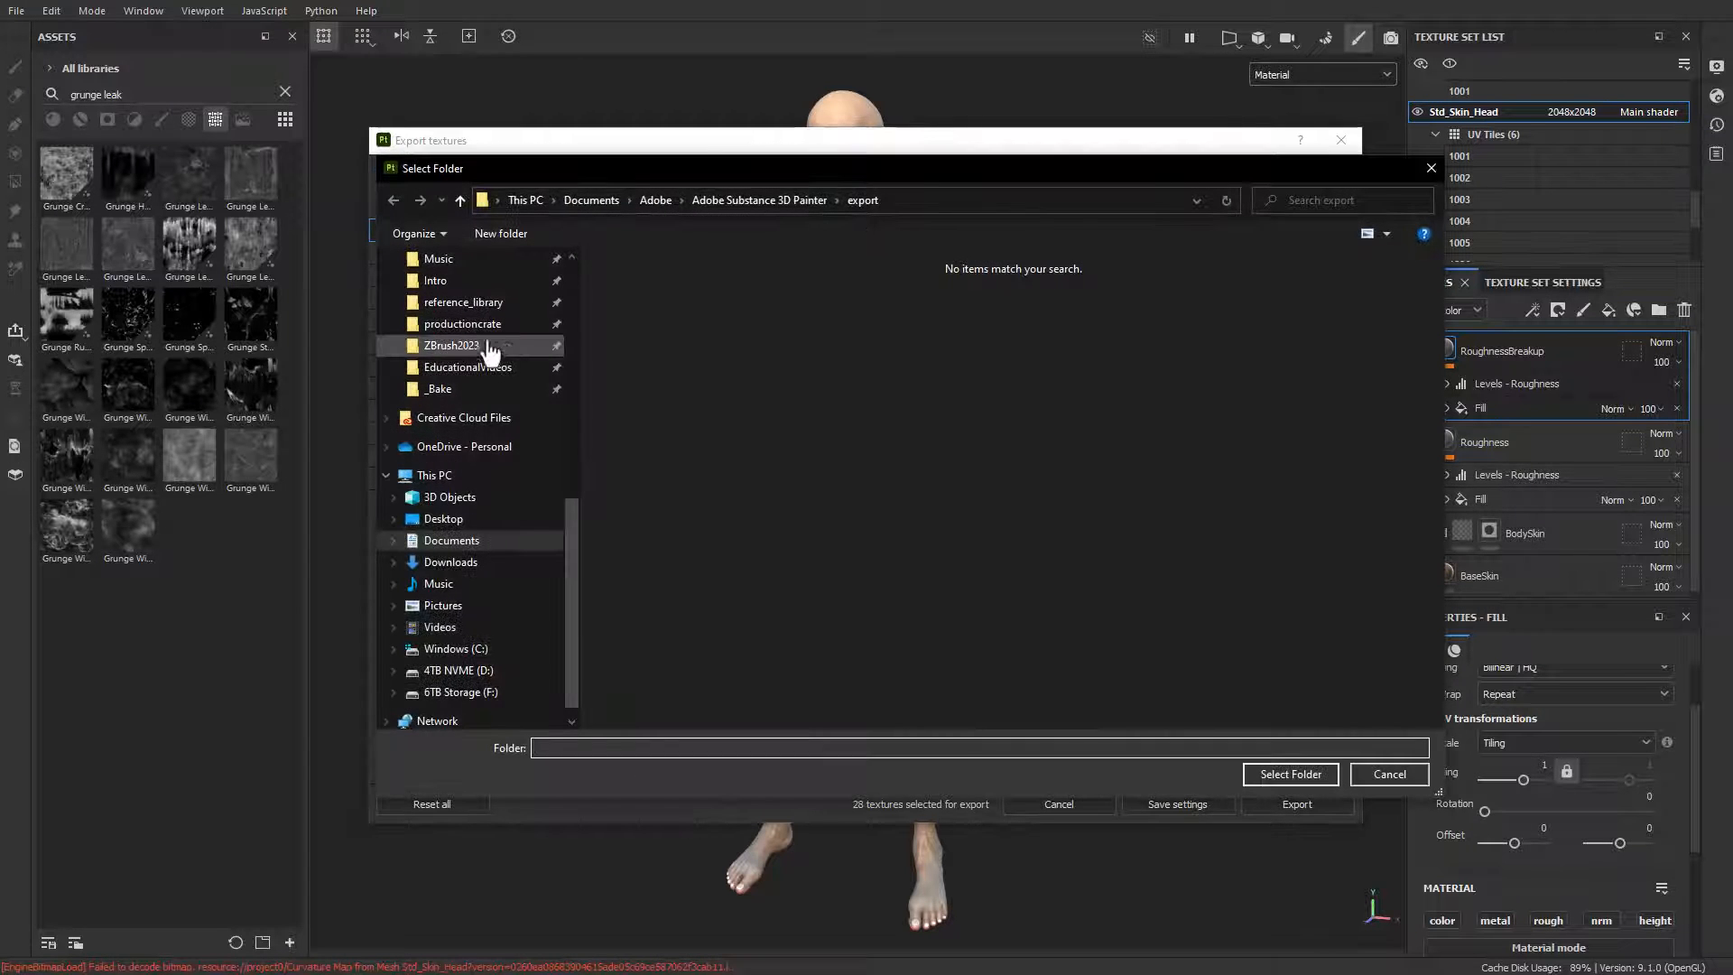
click(462, 520)
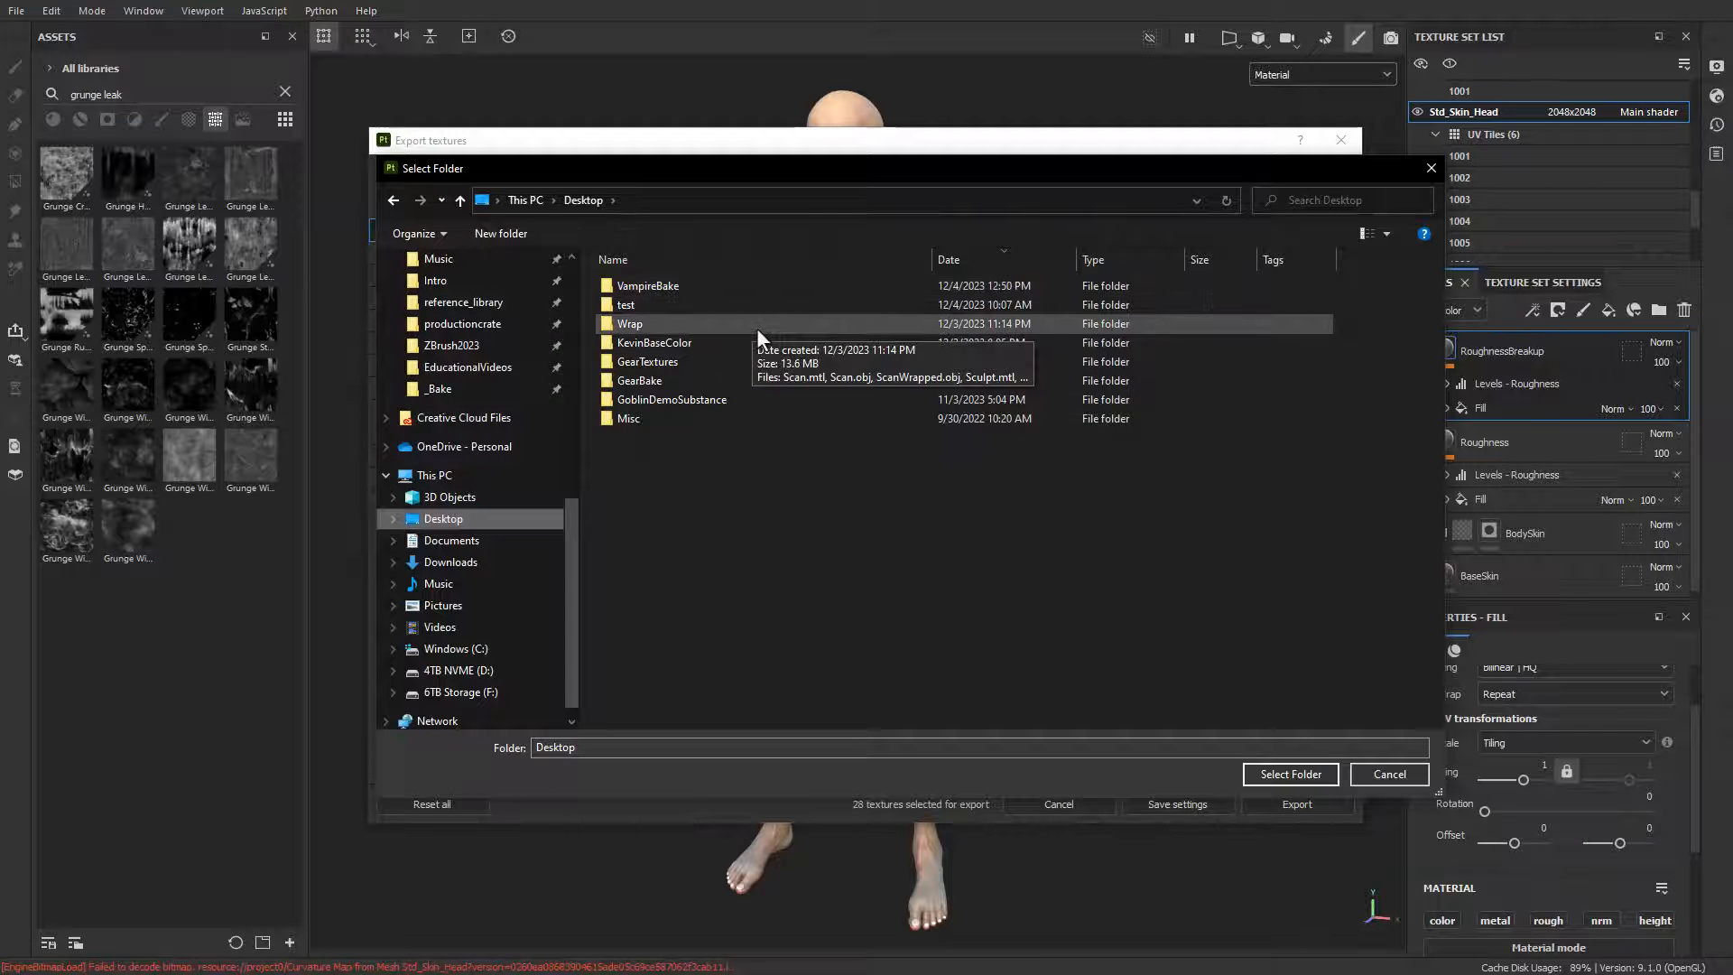
click(695, 287)
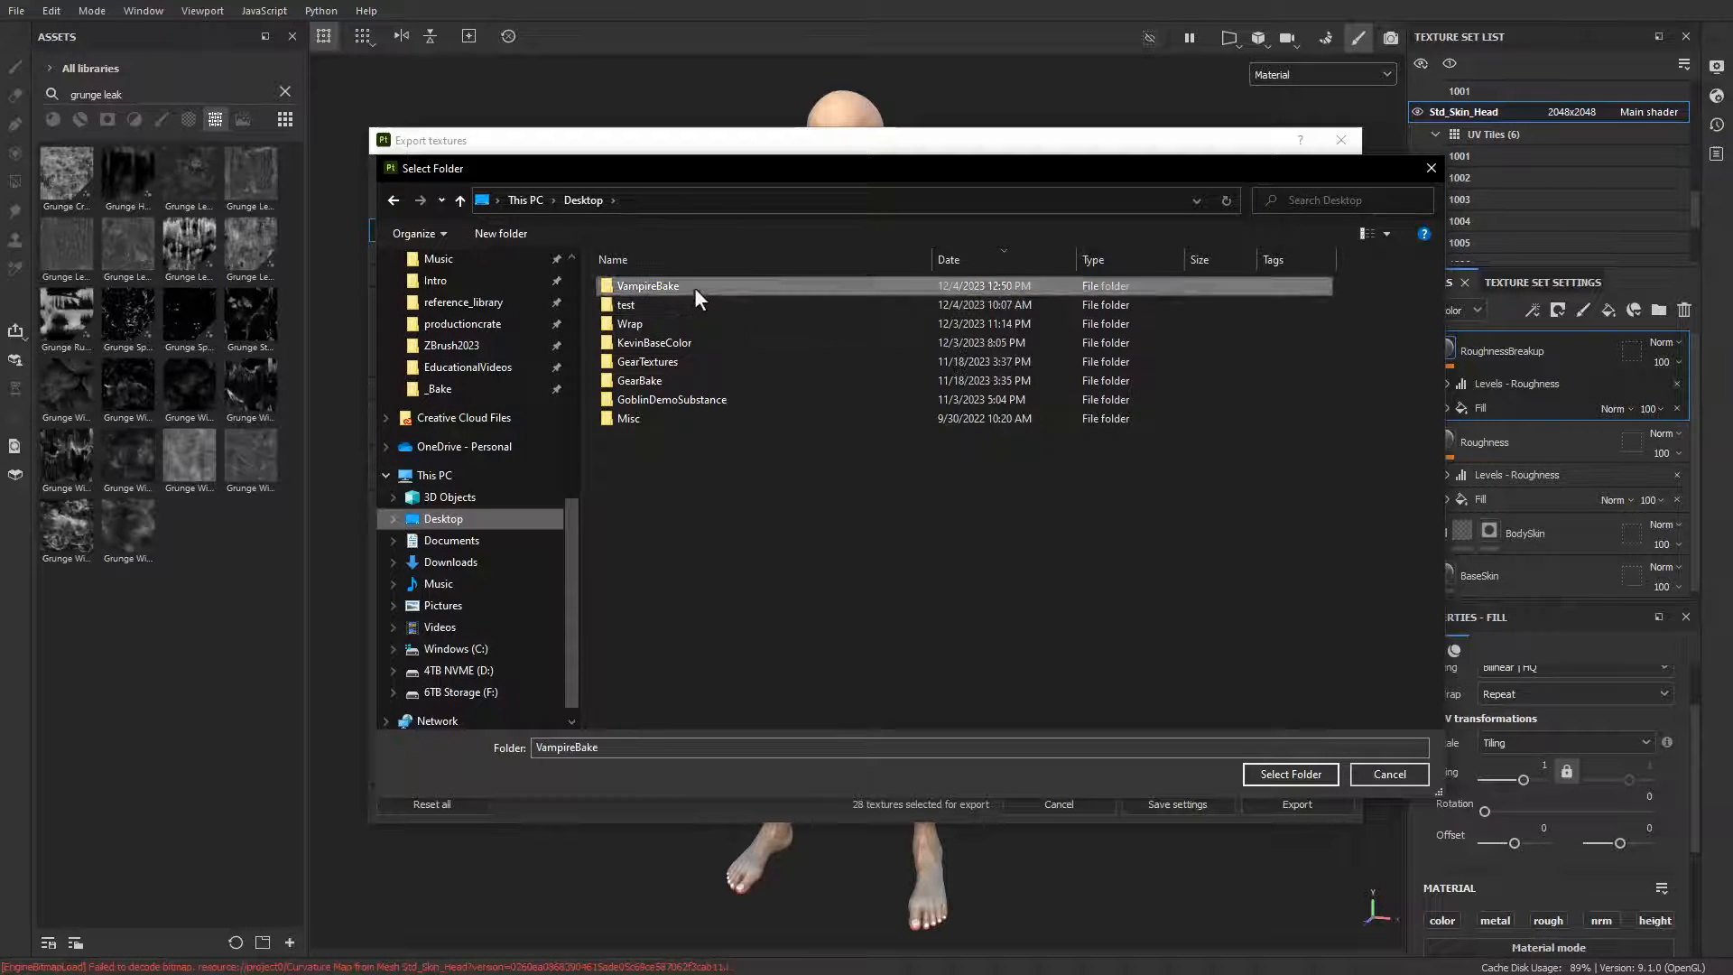
double_click(695, 287)
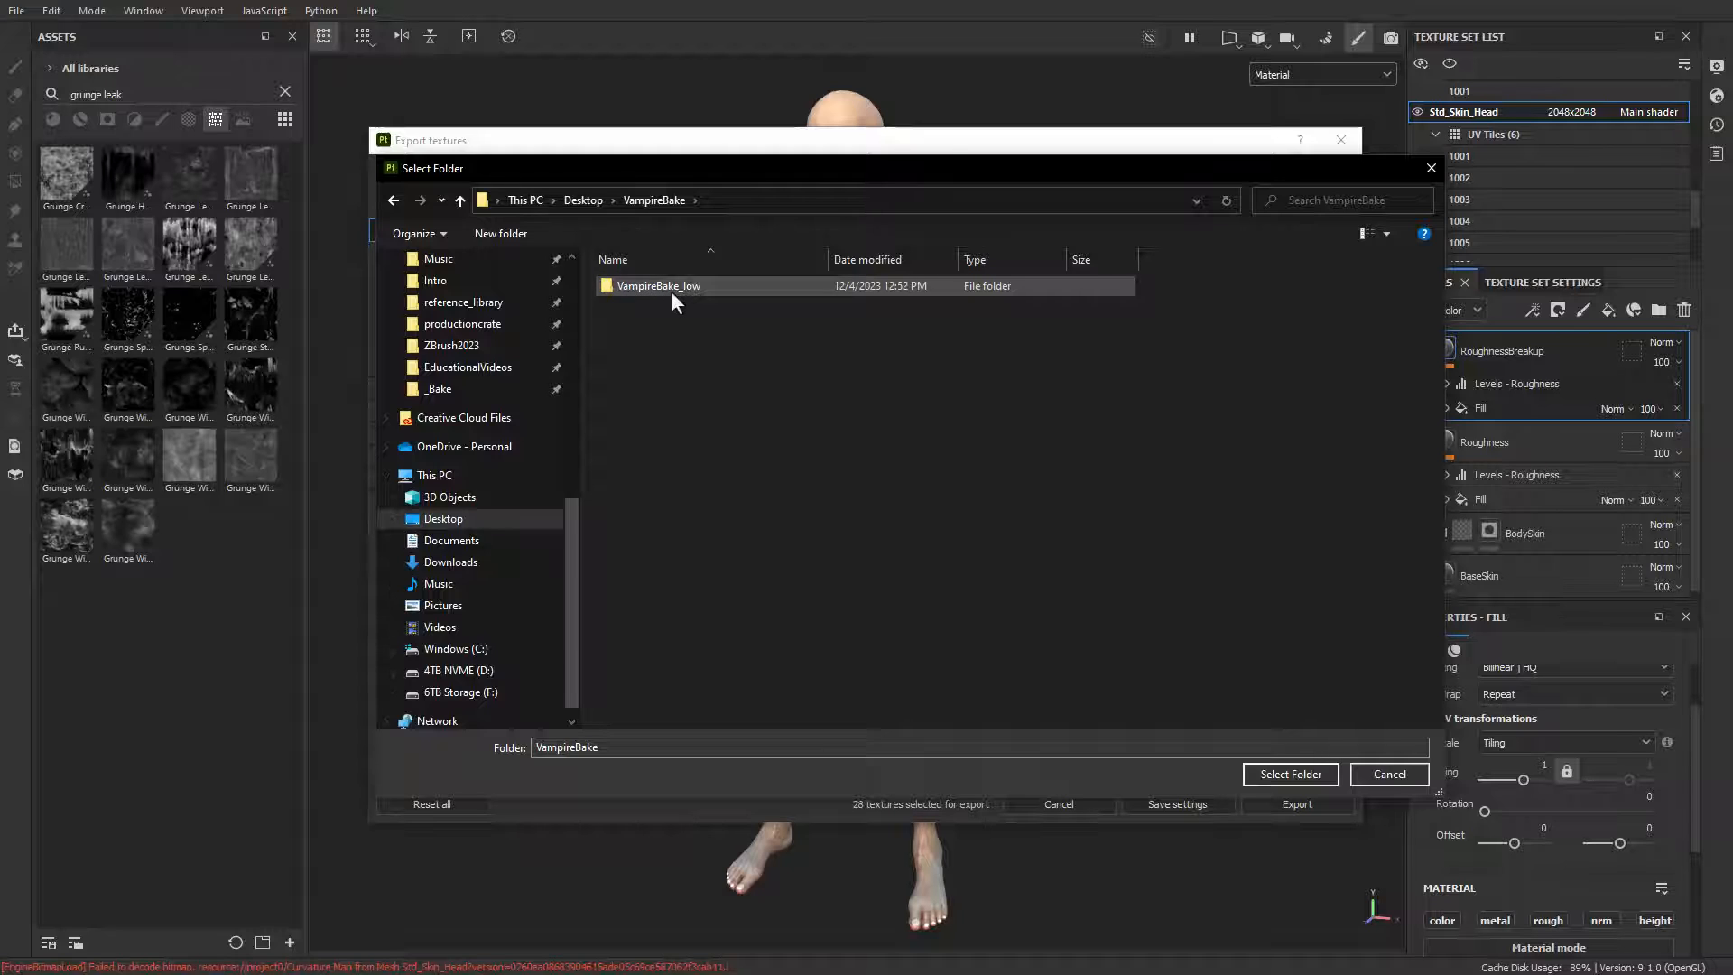
double_click(673, 295)
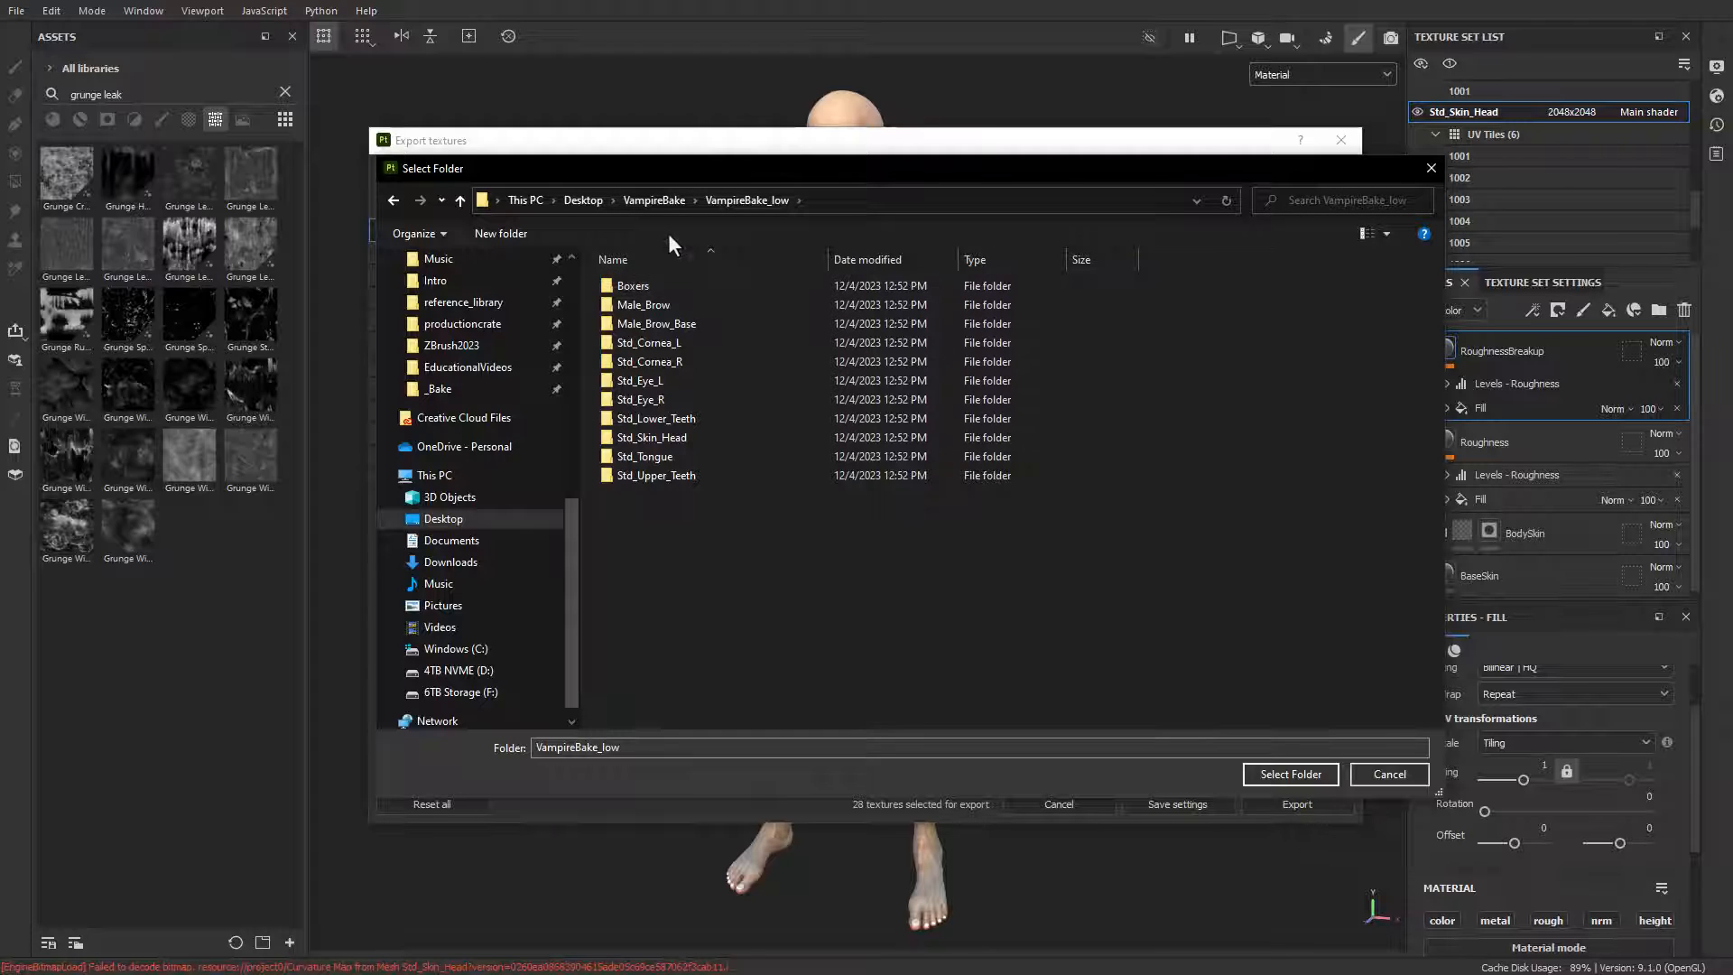
click(658, 203)
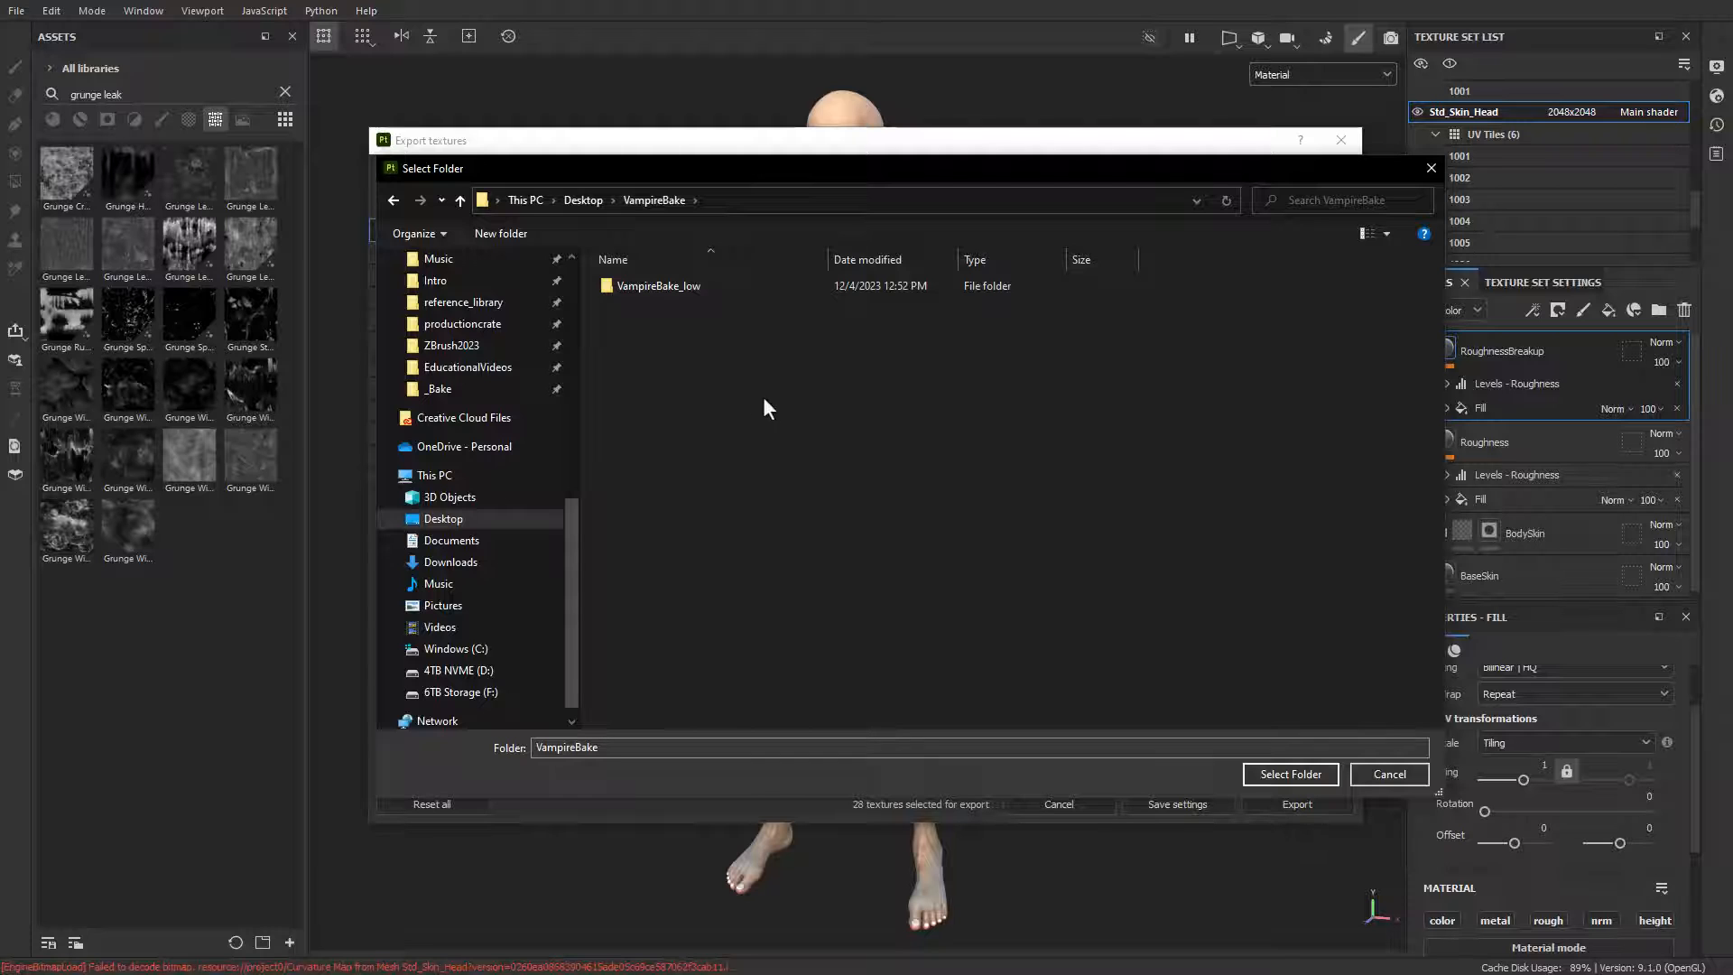
double_click(659, 290)
click(650, 201)
click(1264, 773)
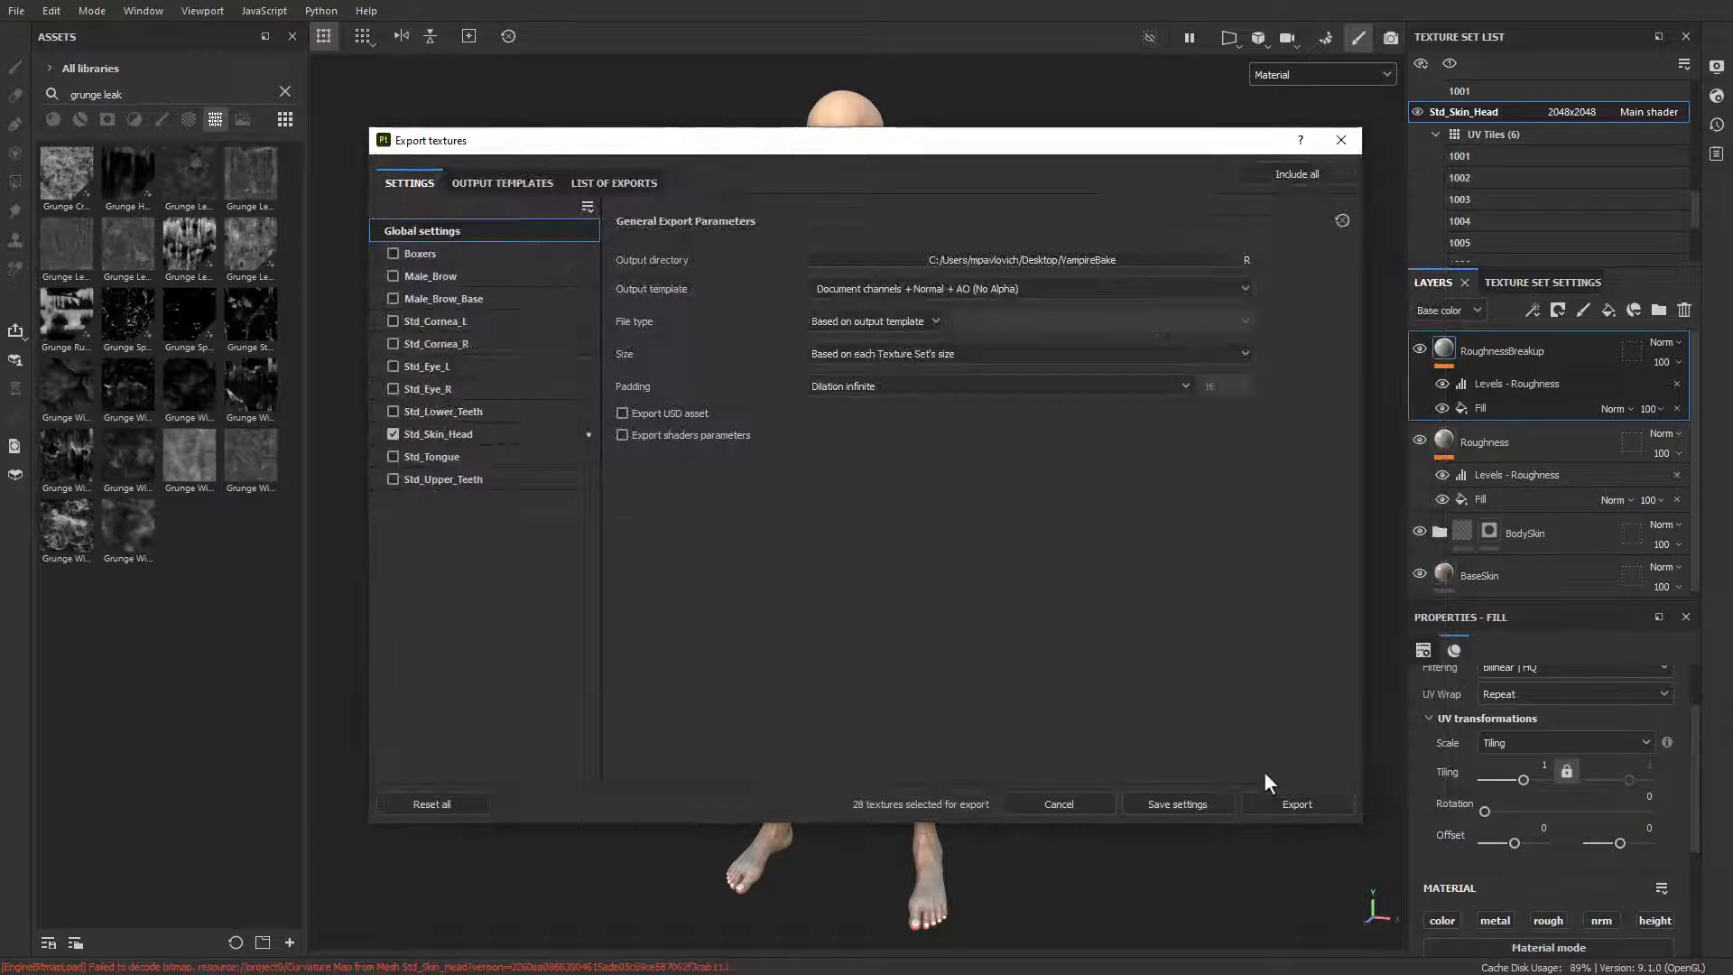
Step: Choose Character_Creator as the output template for the texture export
click(882, 288)
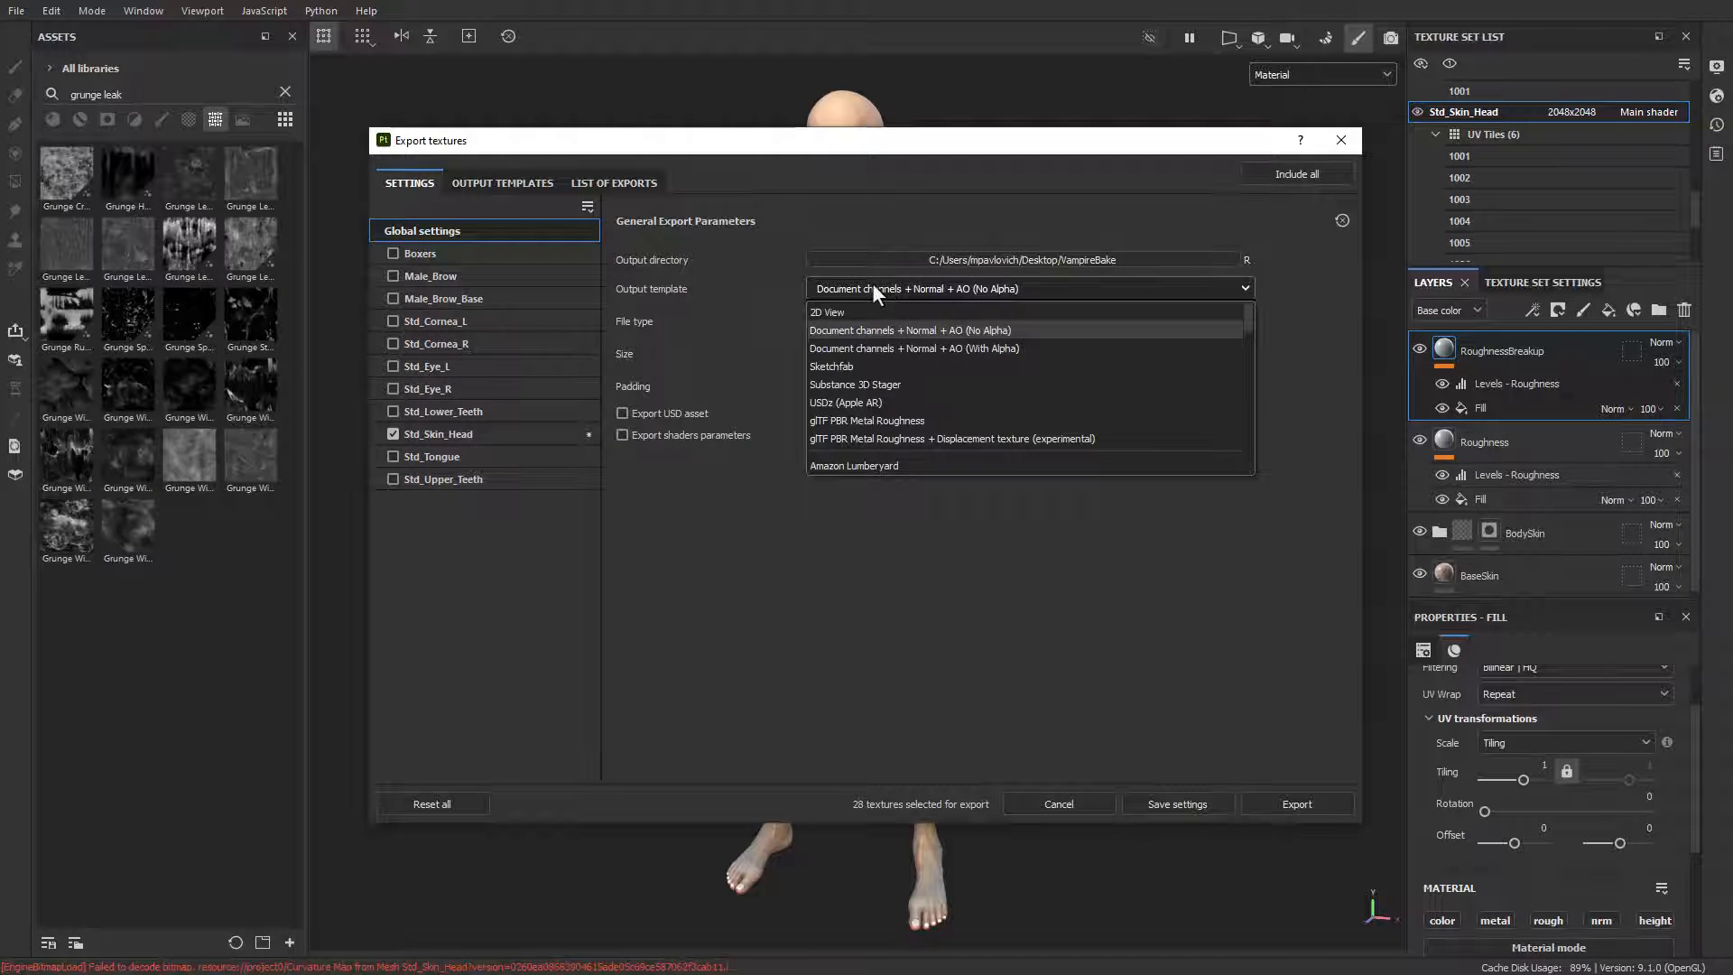
scroll(872, 344, down, 3)
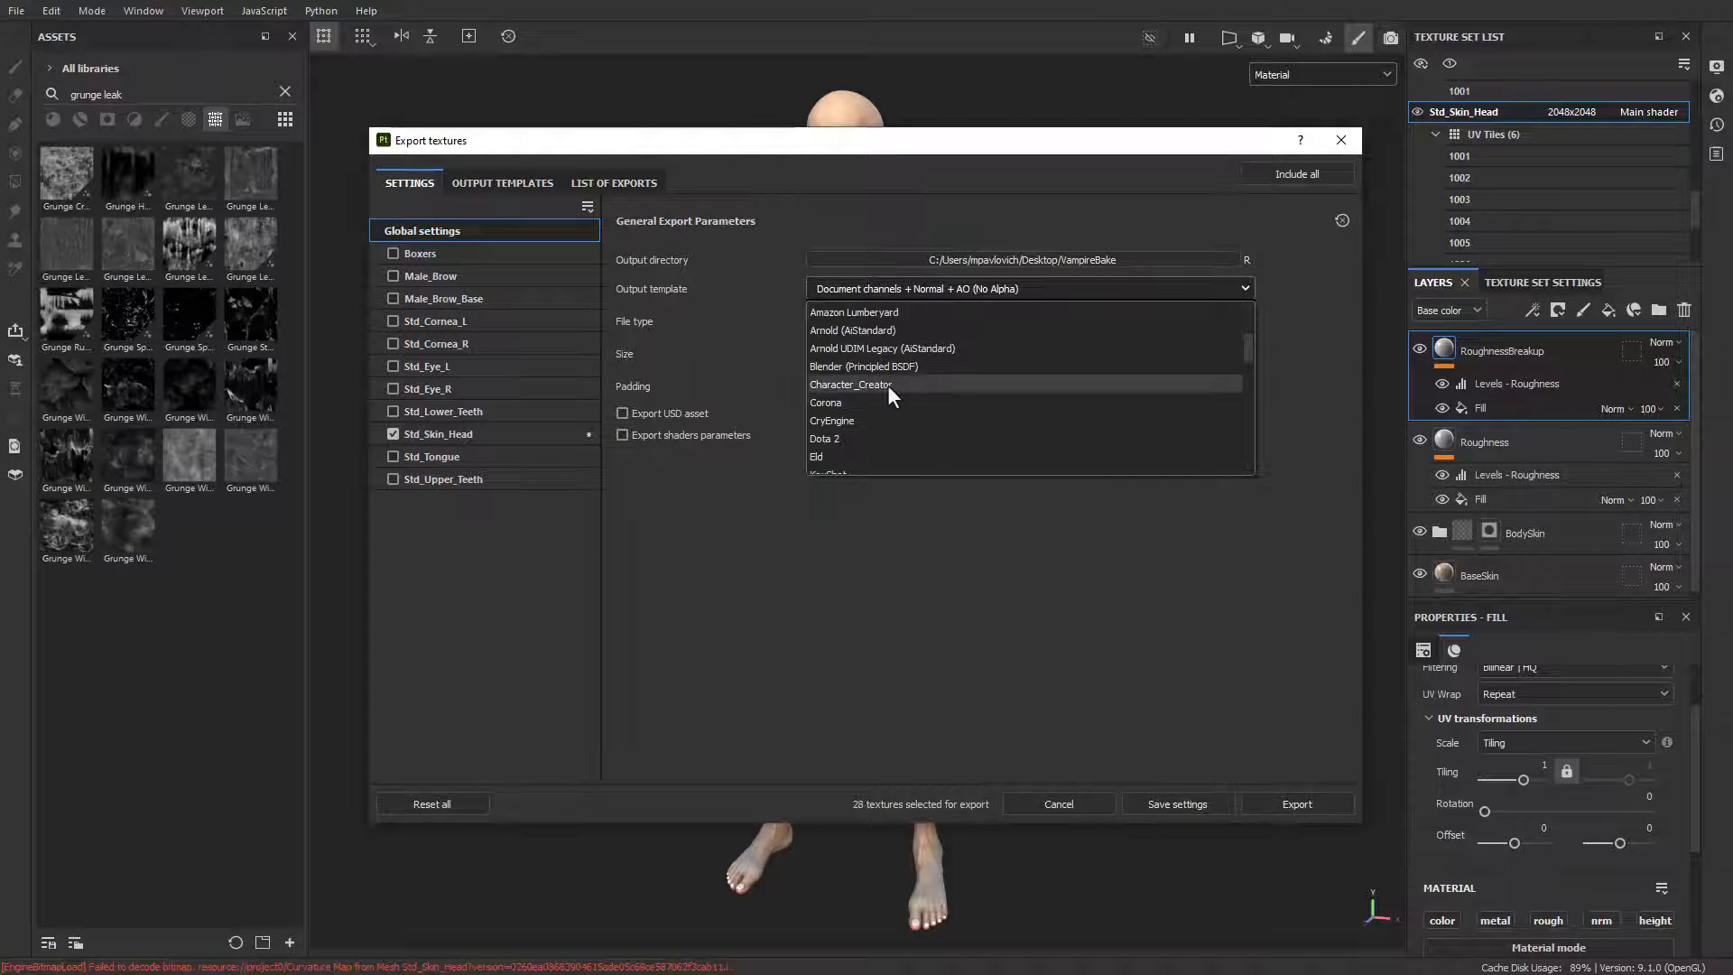
click(889, 385)
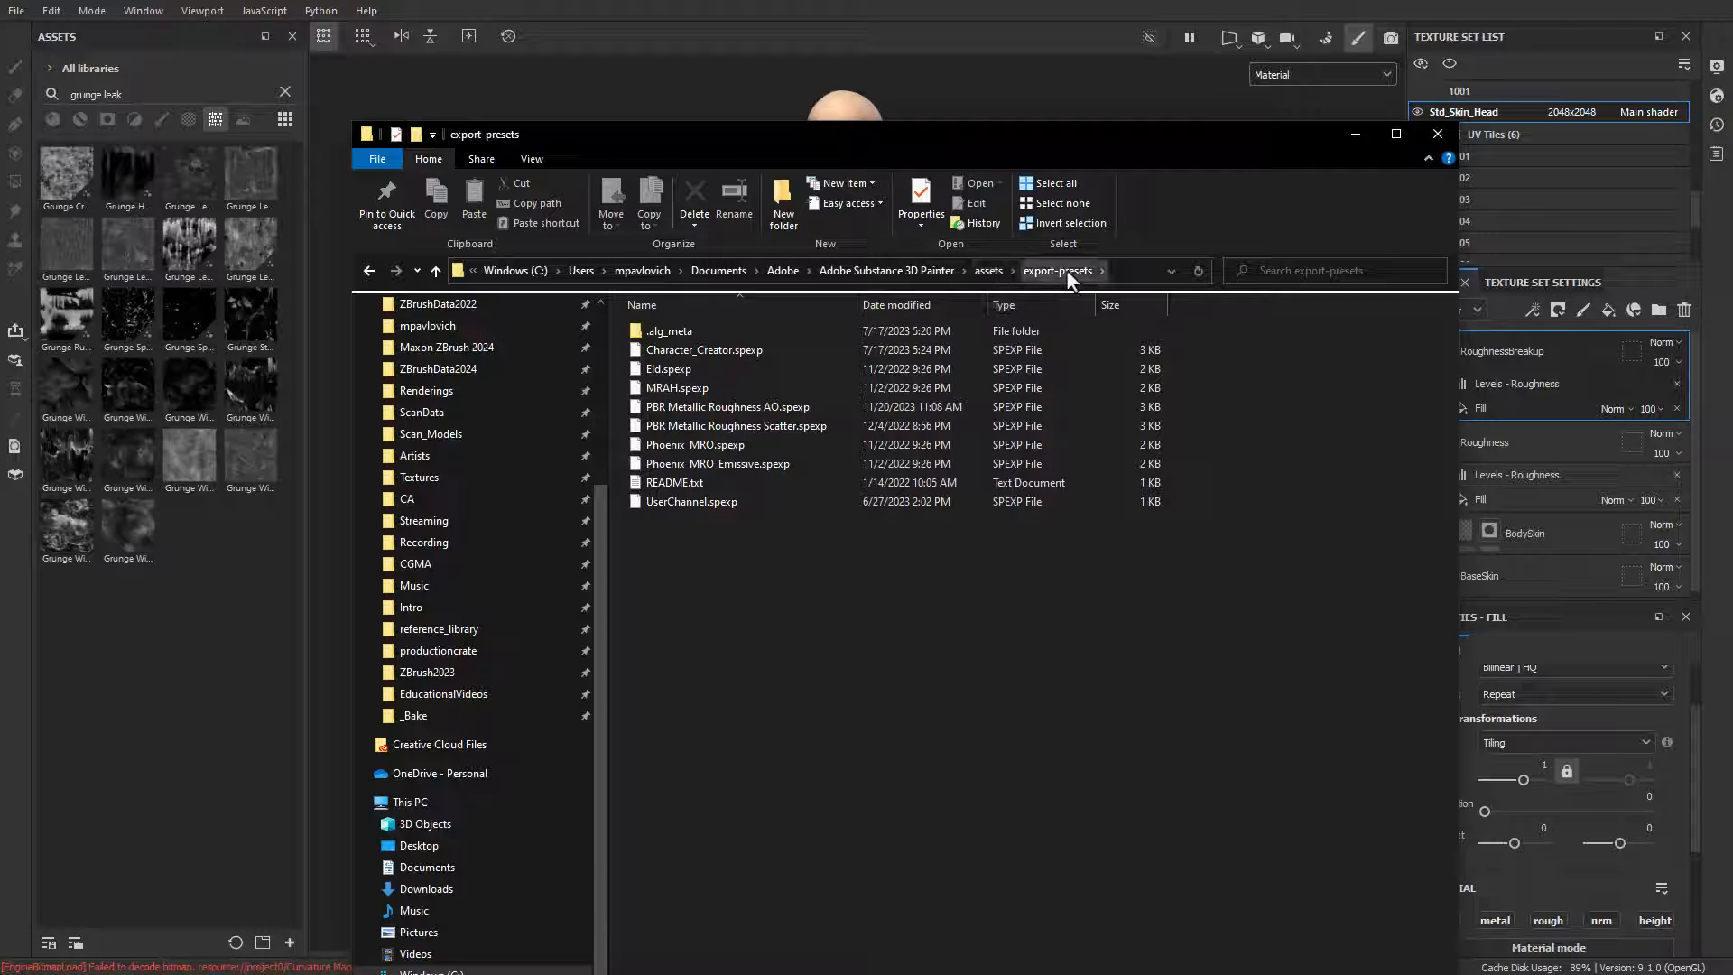
click(1355, 134)
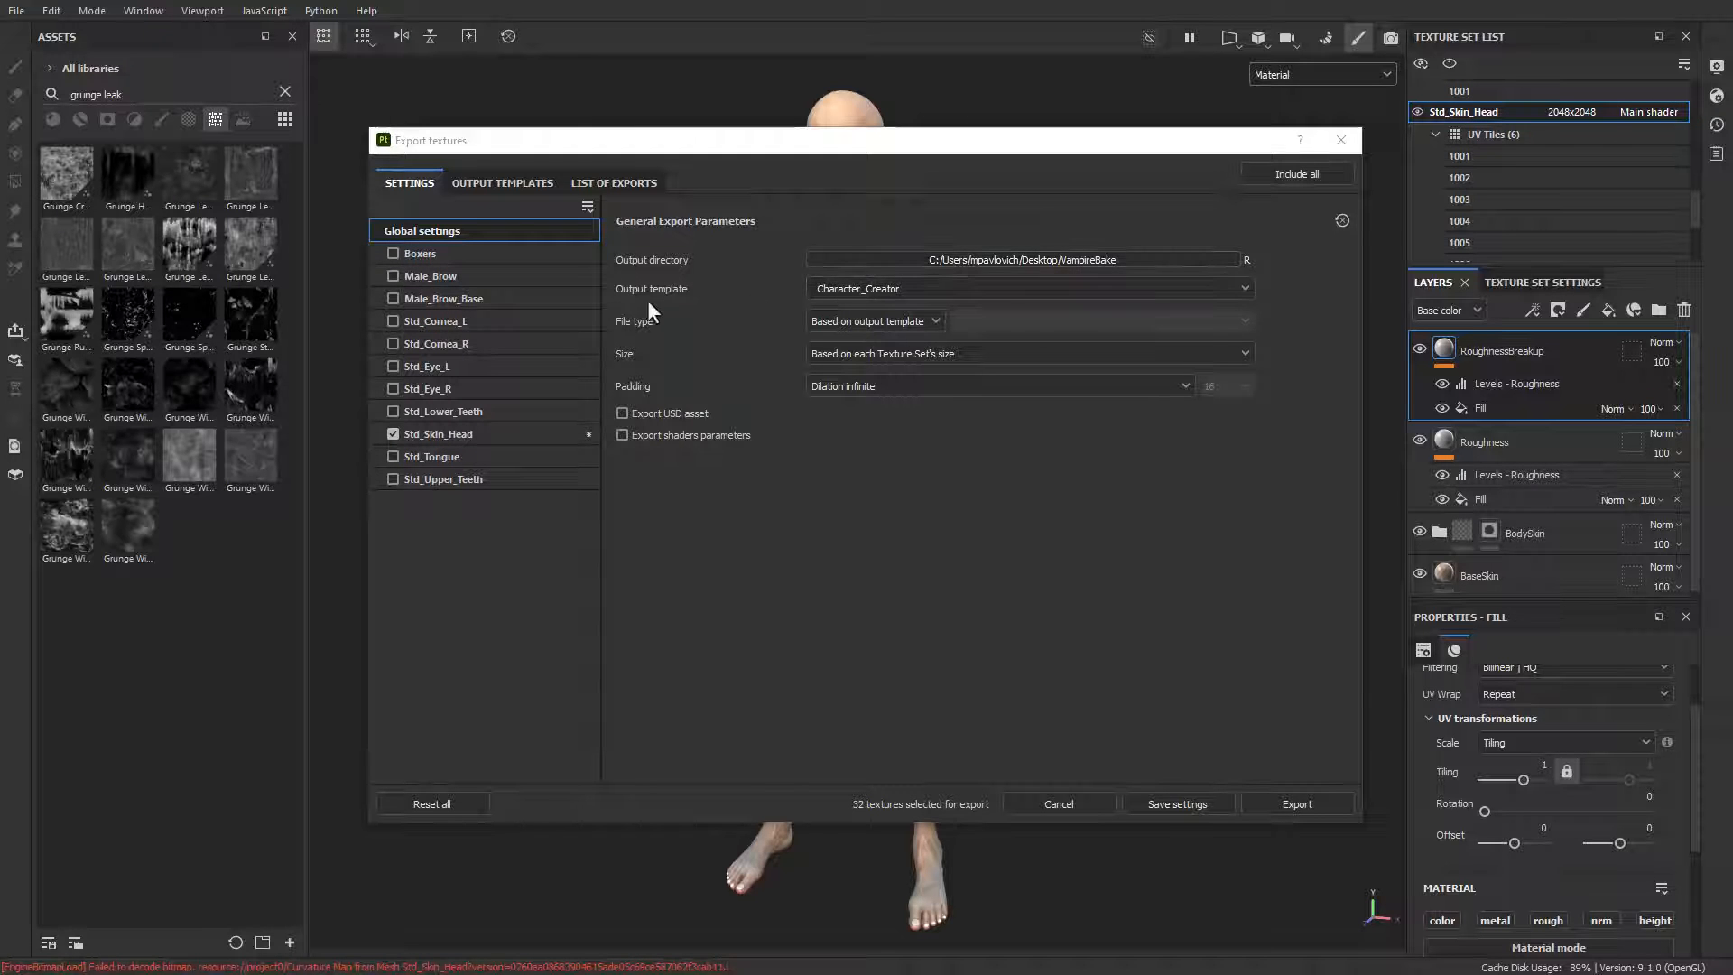
click(887, 285)
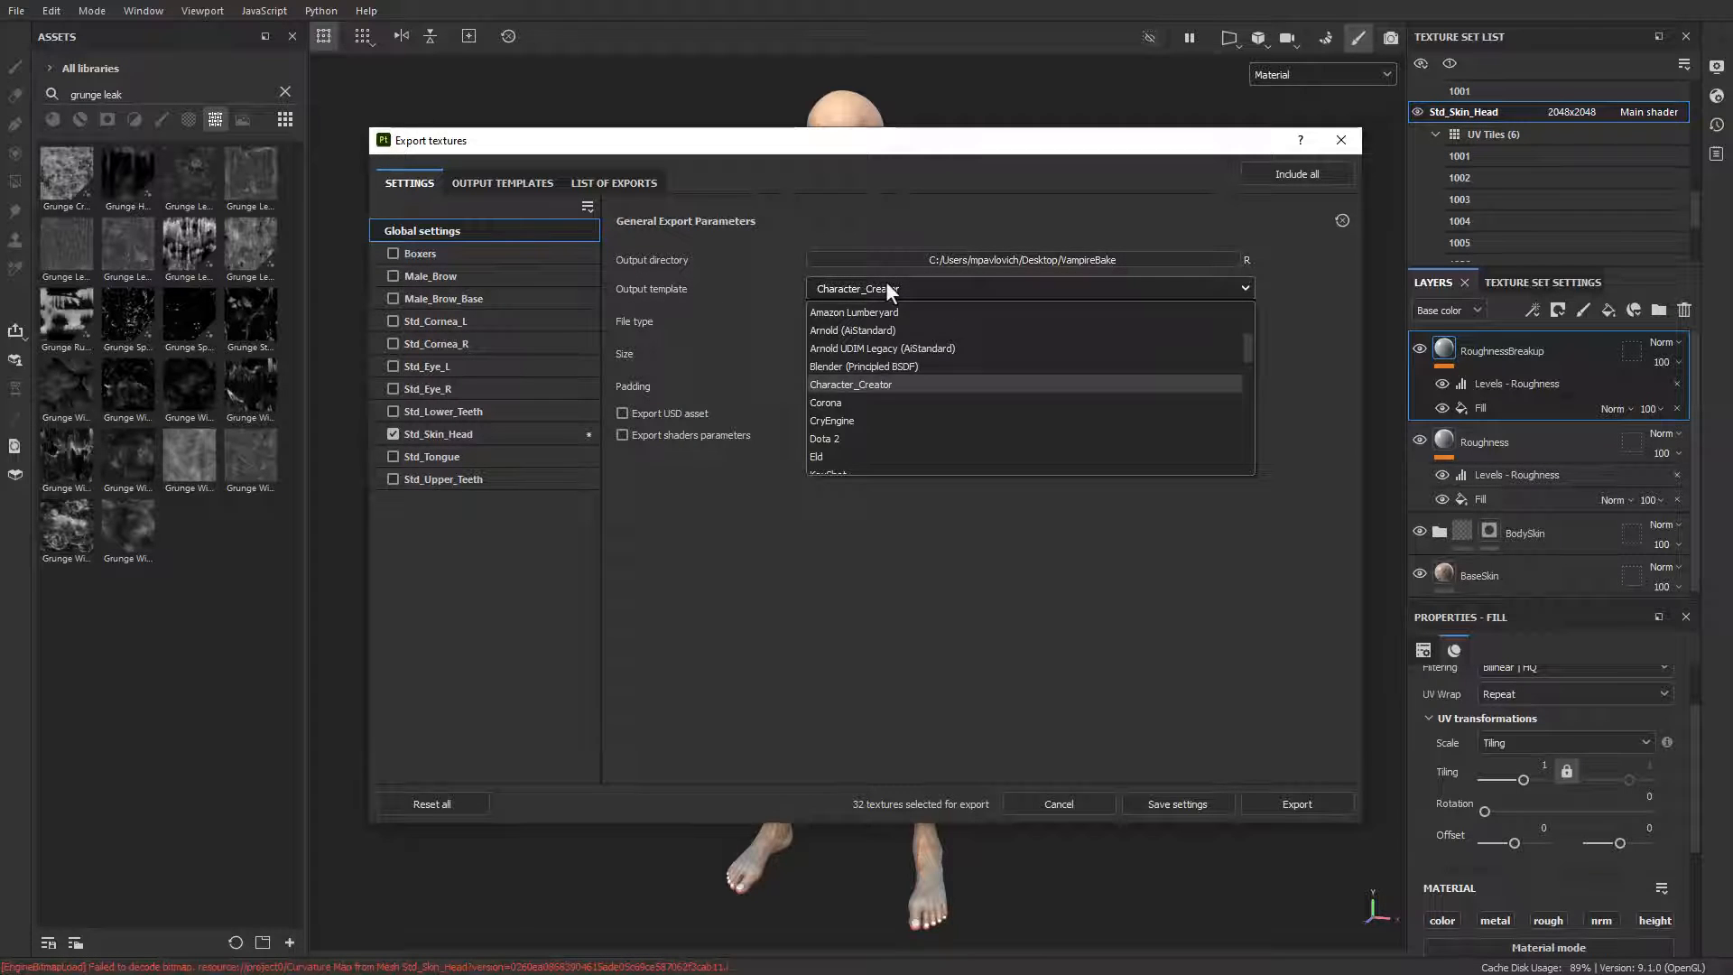
click(863, 387)
Step: Review the Character_Creator preset's output maps and set the export file type to png
click(478, 184)
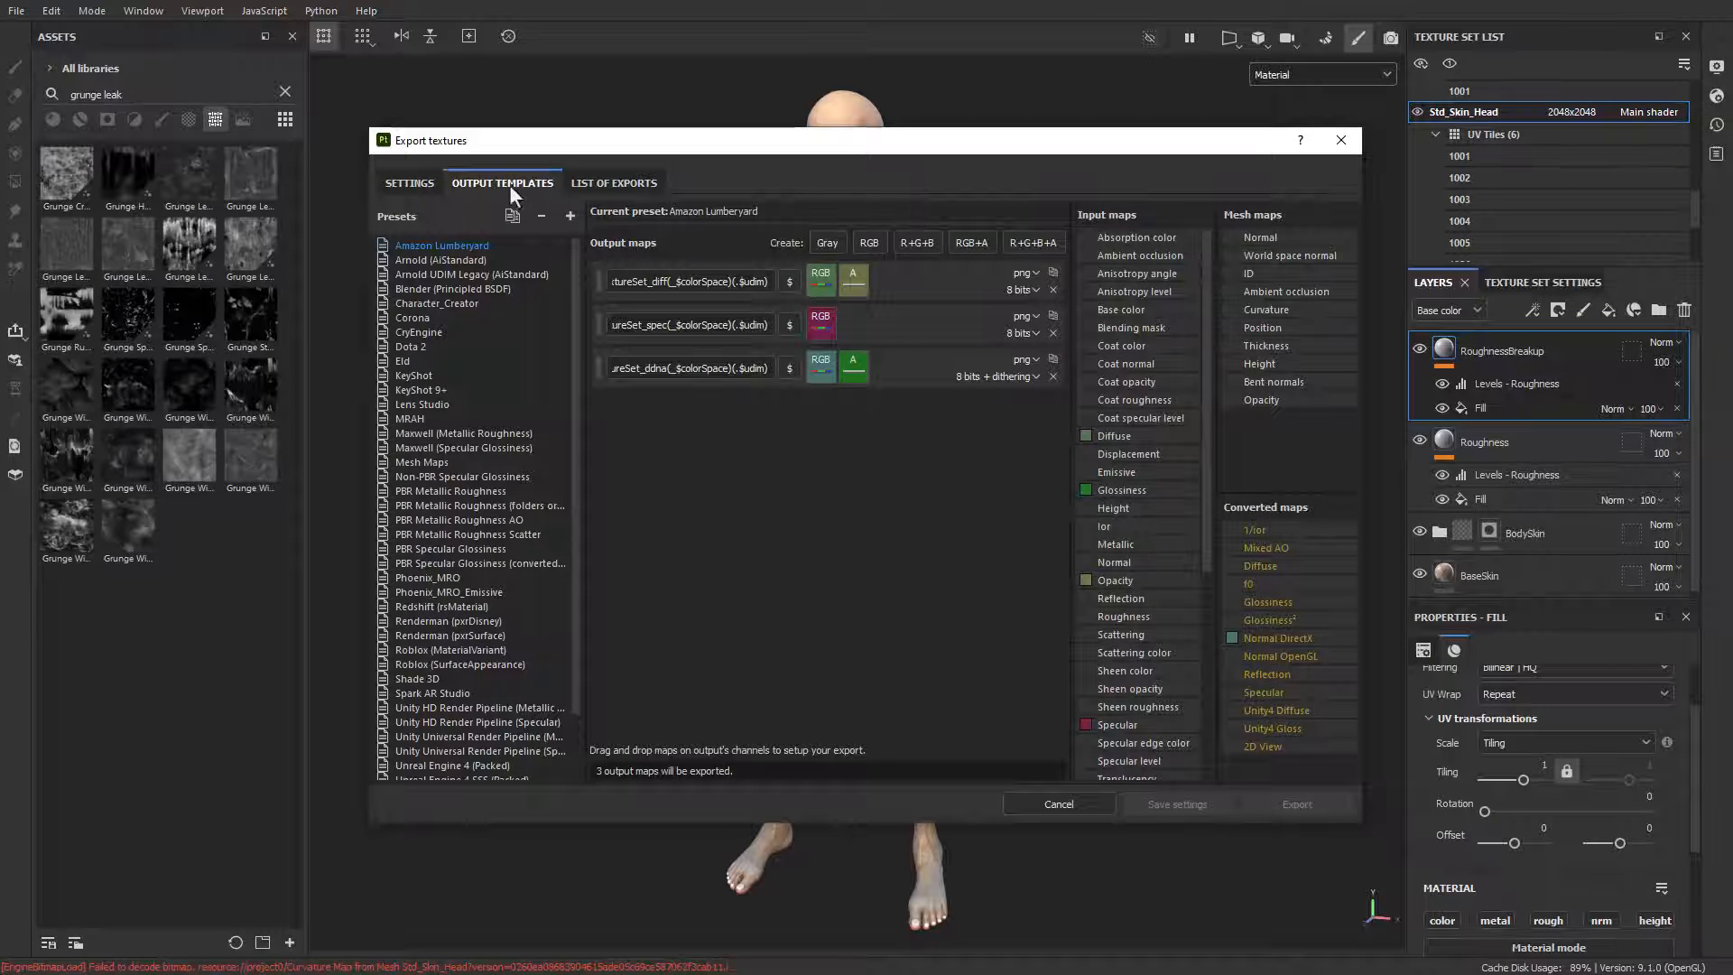
click(453, 303)
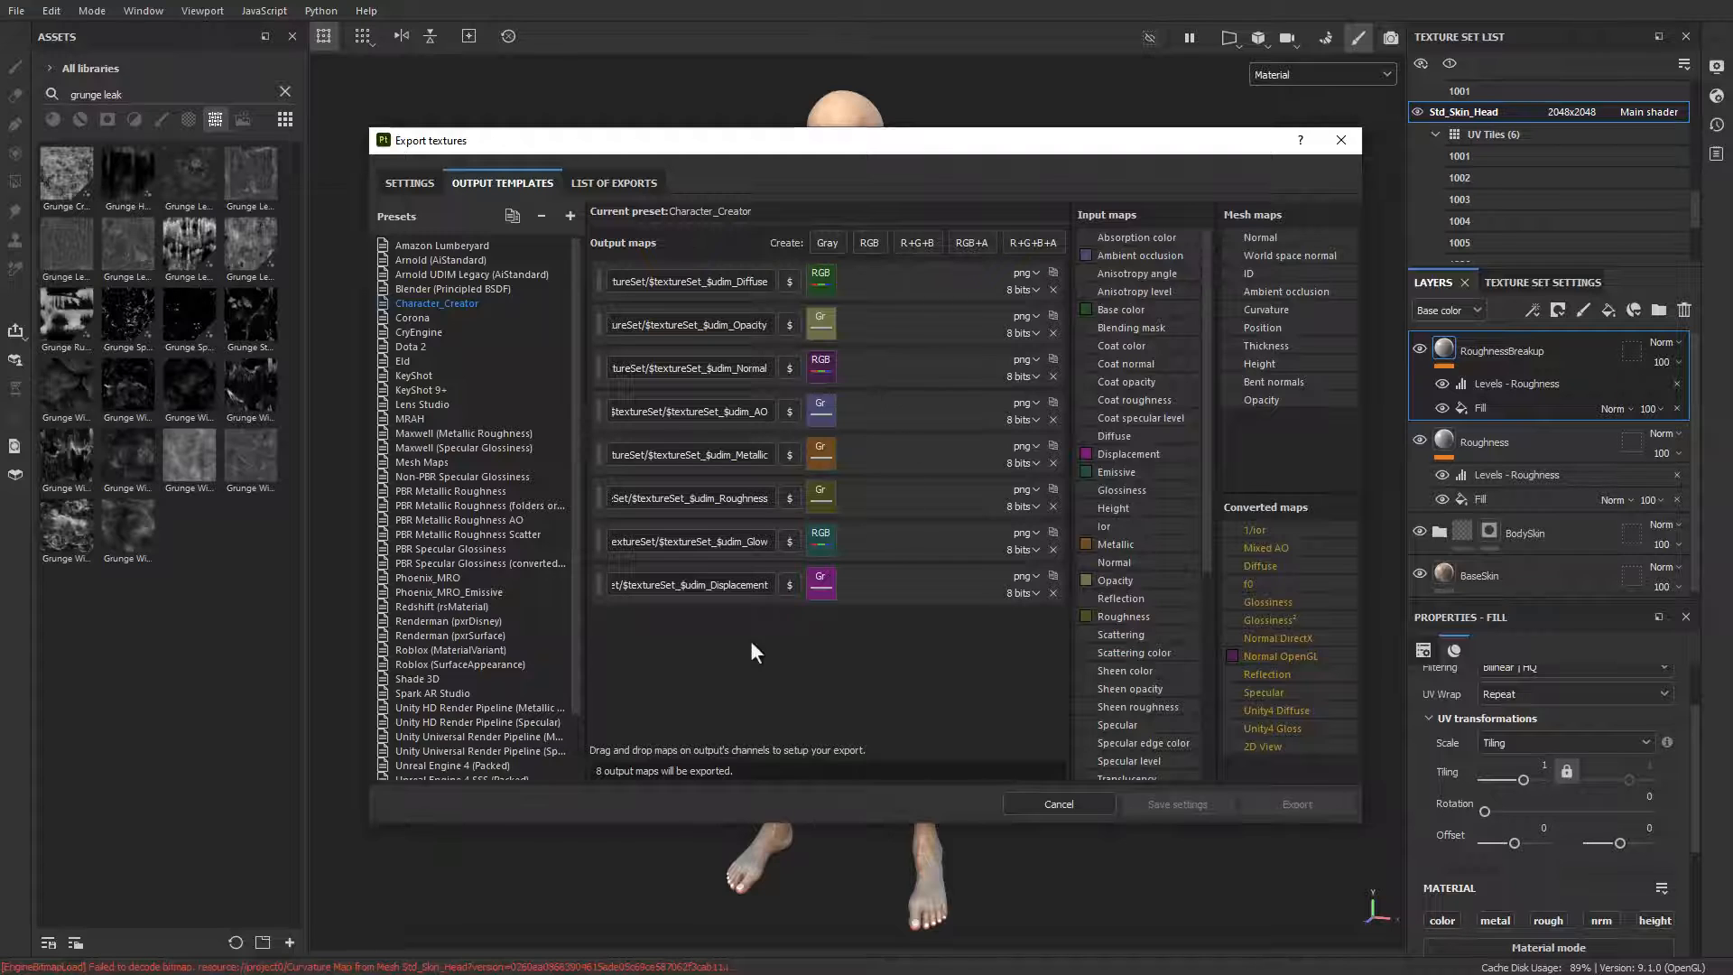
click(406, 180)
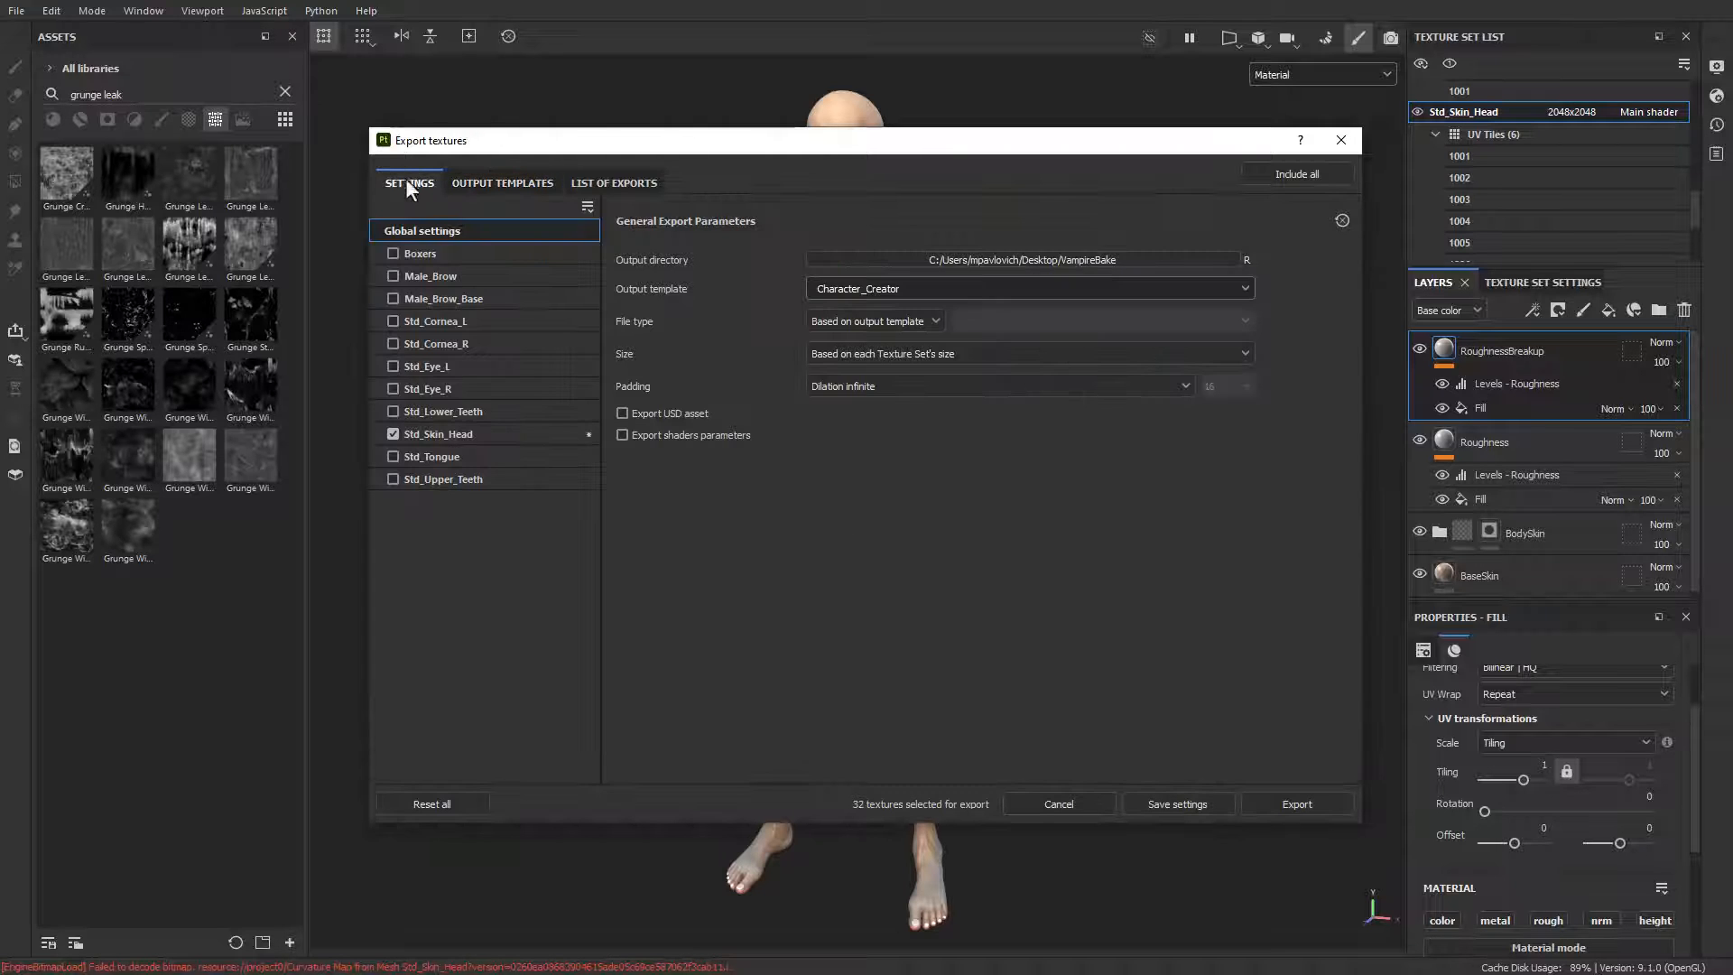
click(864, 321)
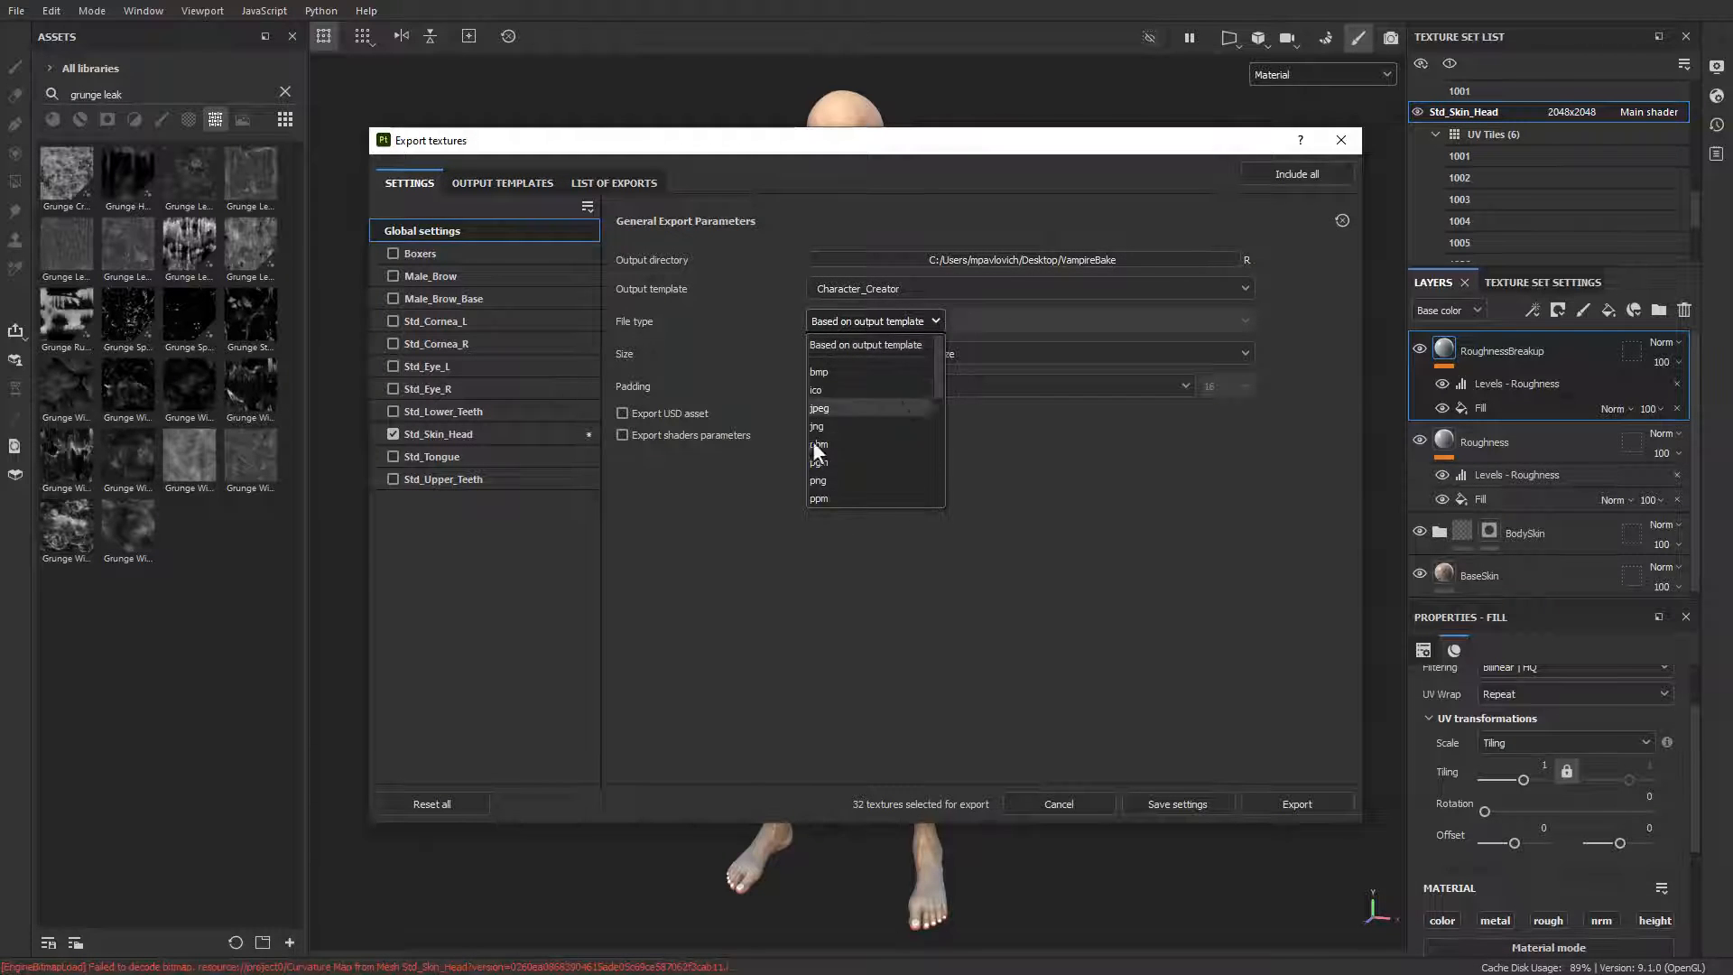
click(864, 482)
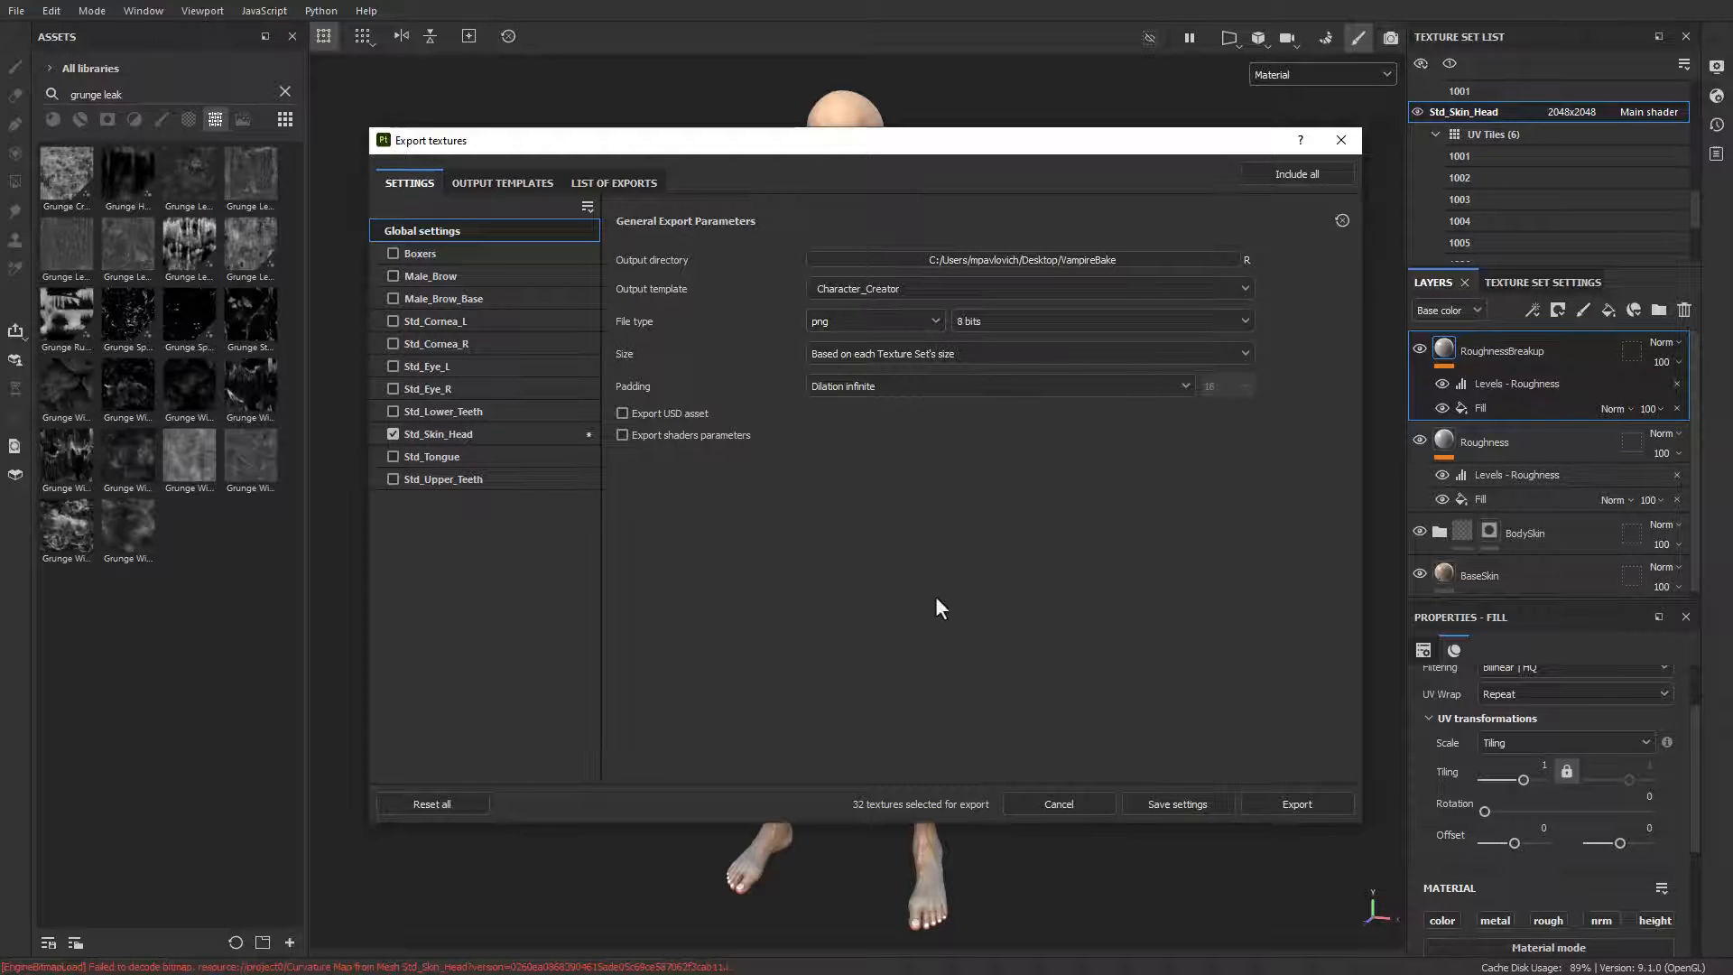
Step: Switch to File Explorer and open the Std_Skin_Head folder inside VampireBake_low
key(super)
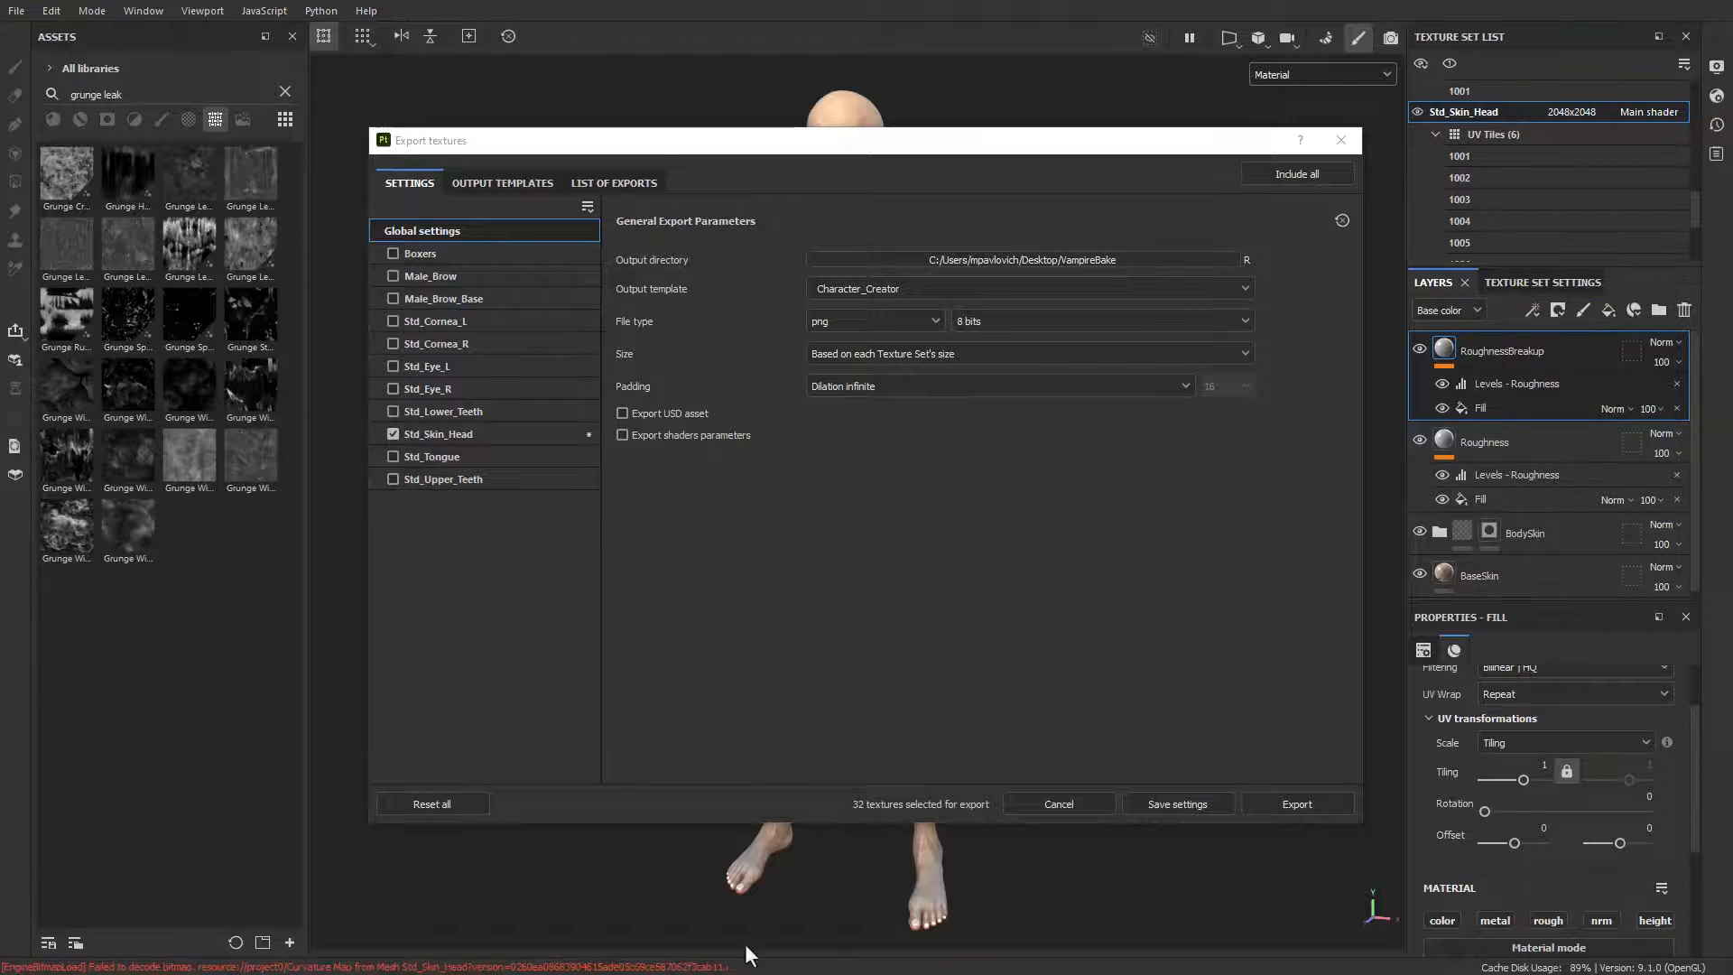
drag(746, 952, 458, 79)
double_click(499, 280)
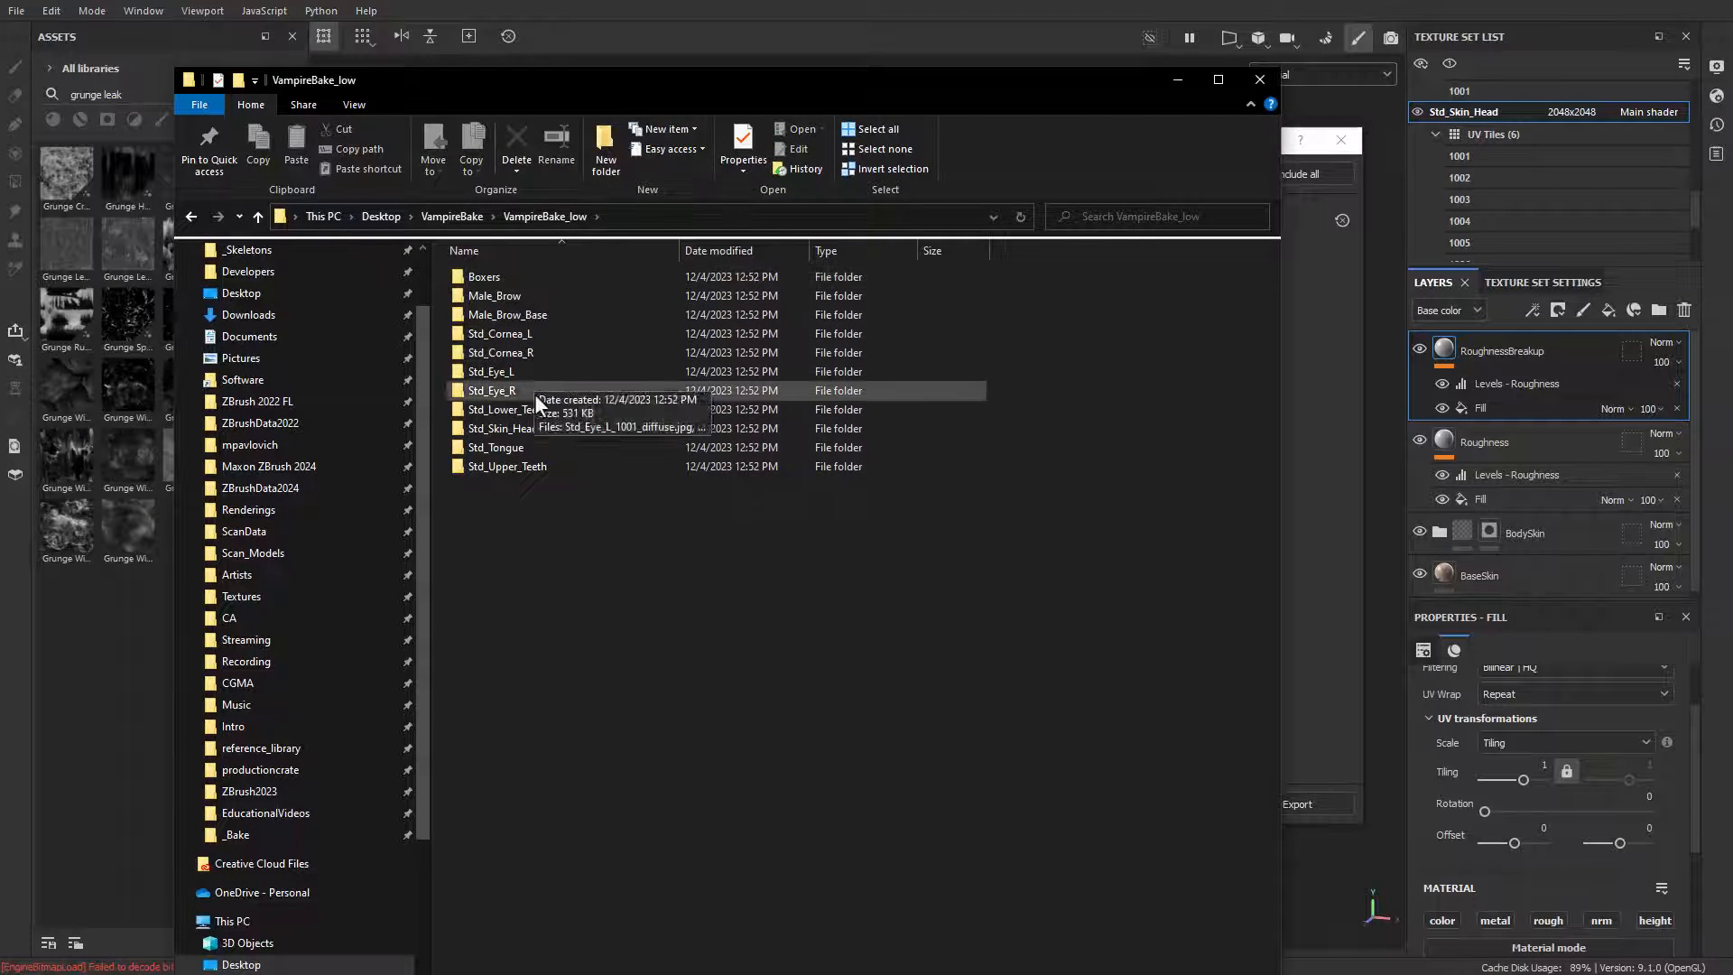
double_click(521, 427)
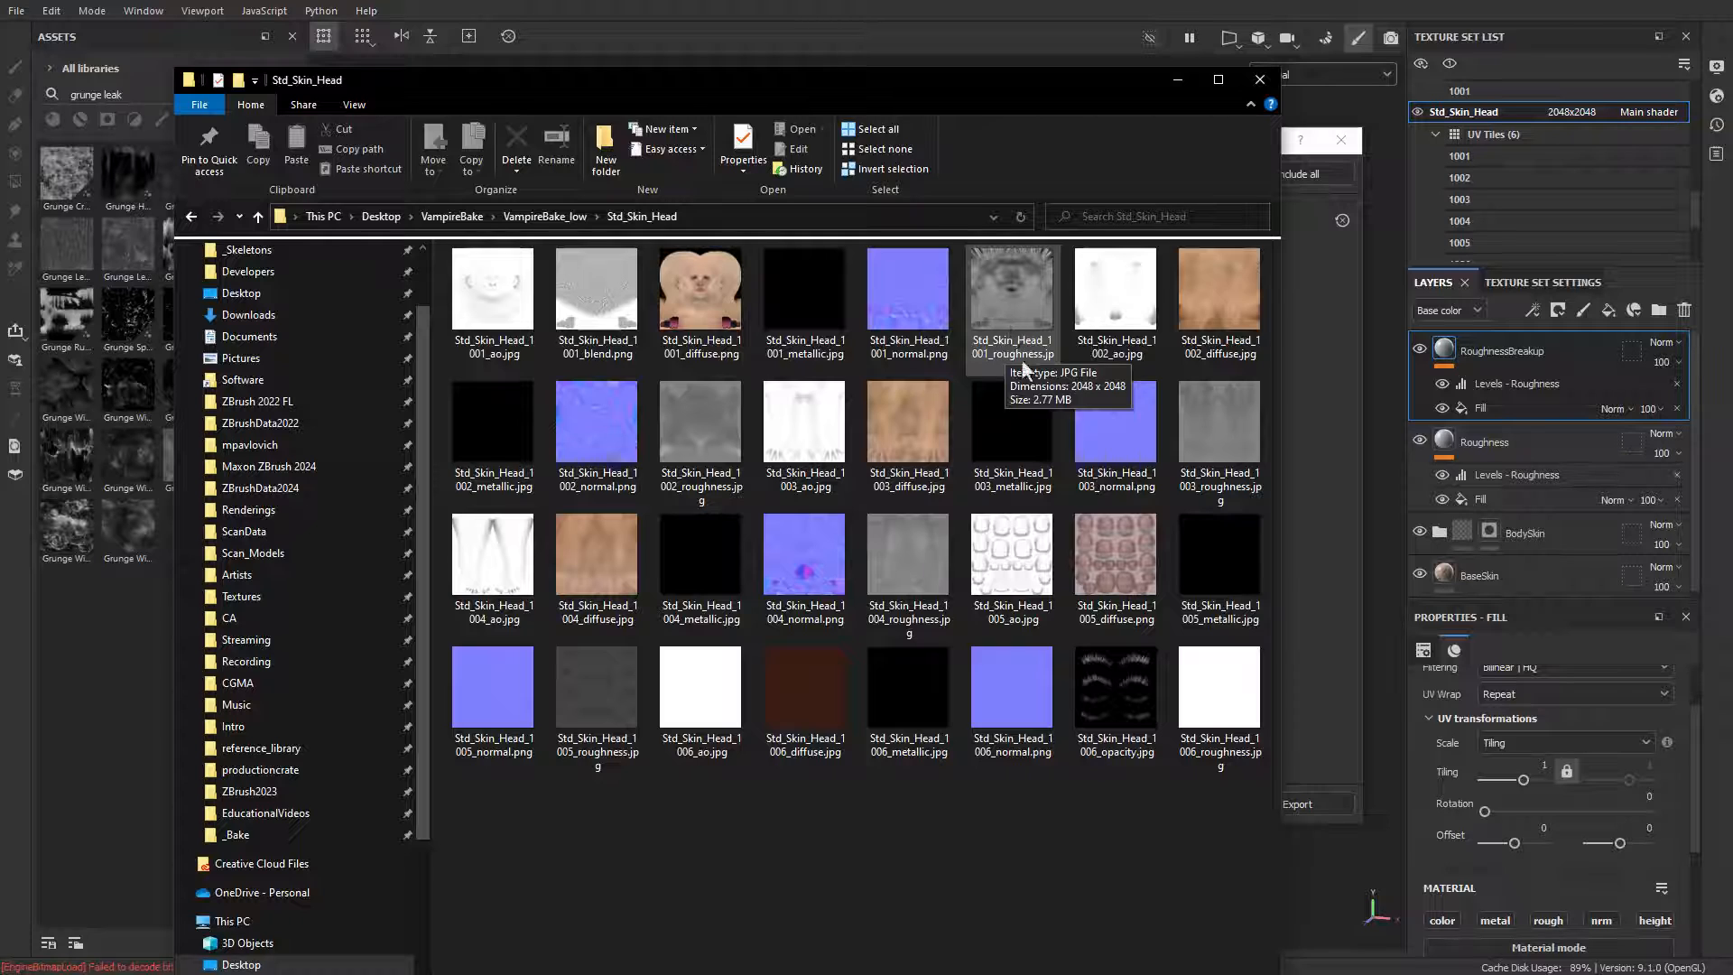
Step: Delete the old Std_Skin_Head textures for tiles 1001 to 1004, keeping the 1005 and 1006 files, and return to Substance 3D Painter
click(496, 295)
shift+click(880, 552)
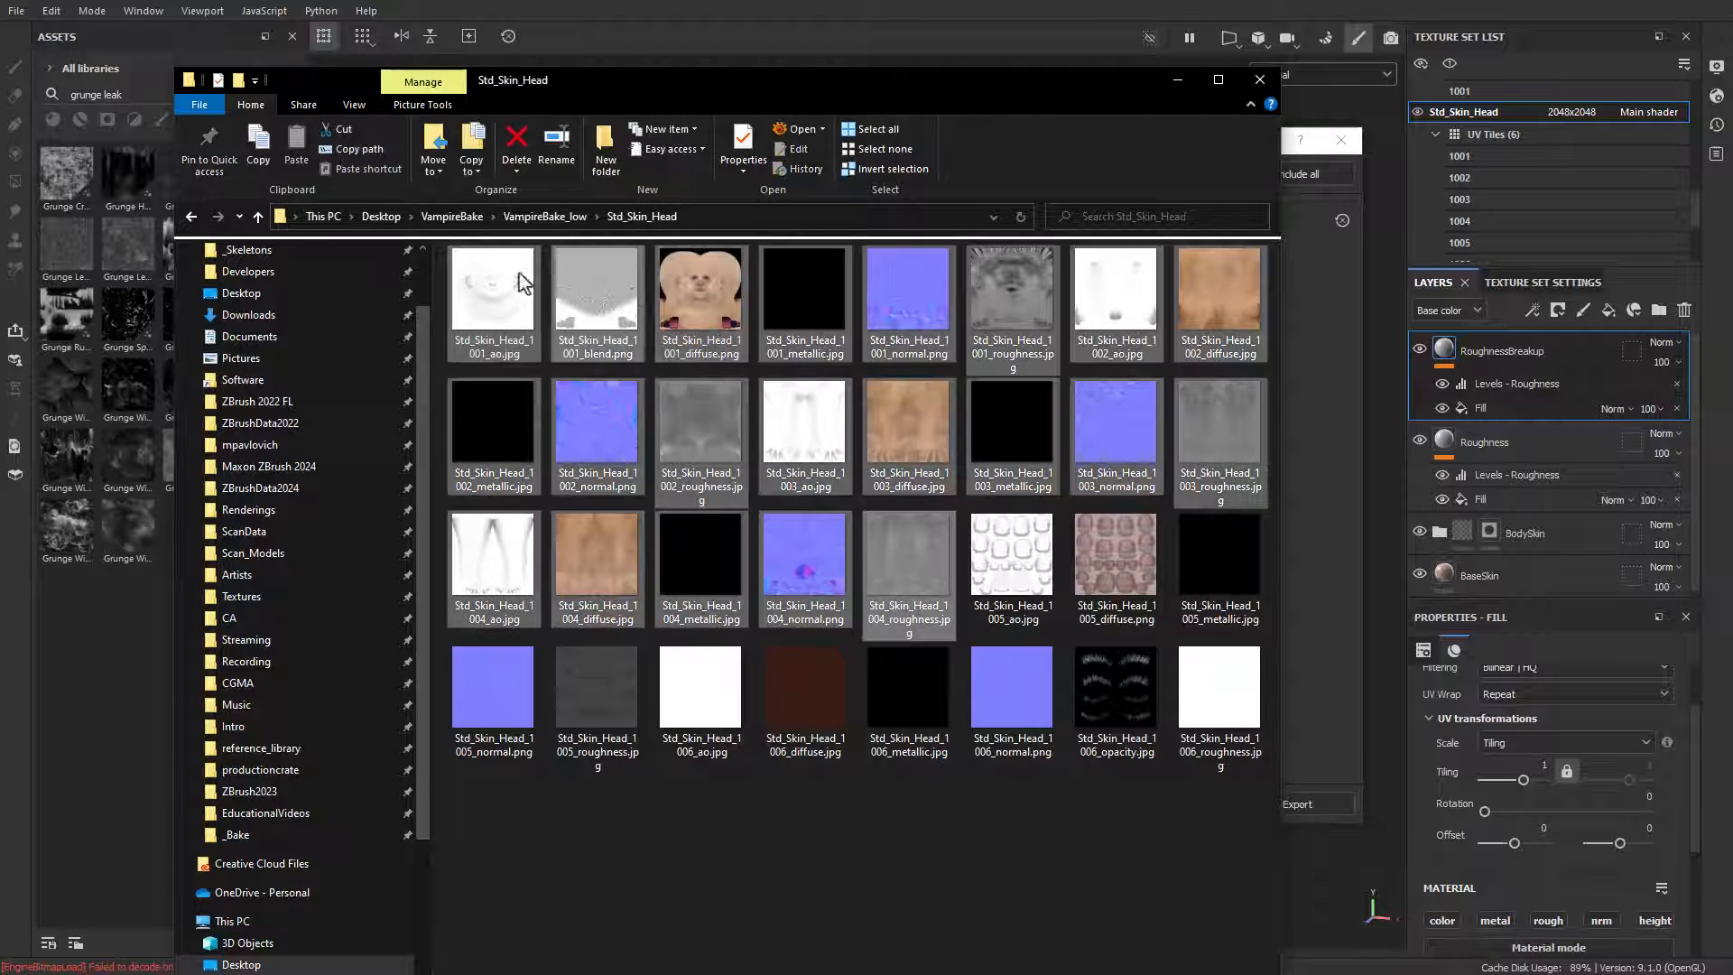
shift+click(1028, 564)
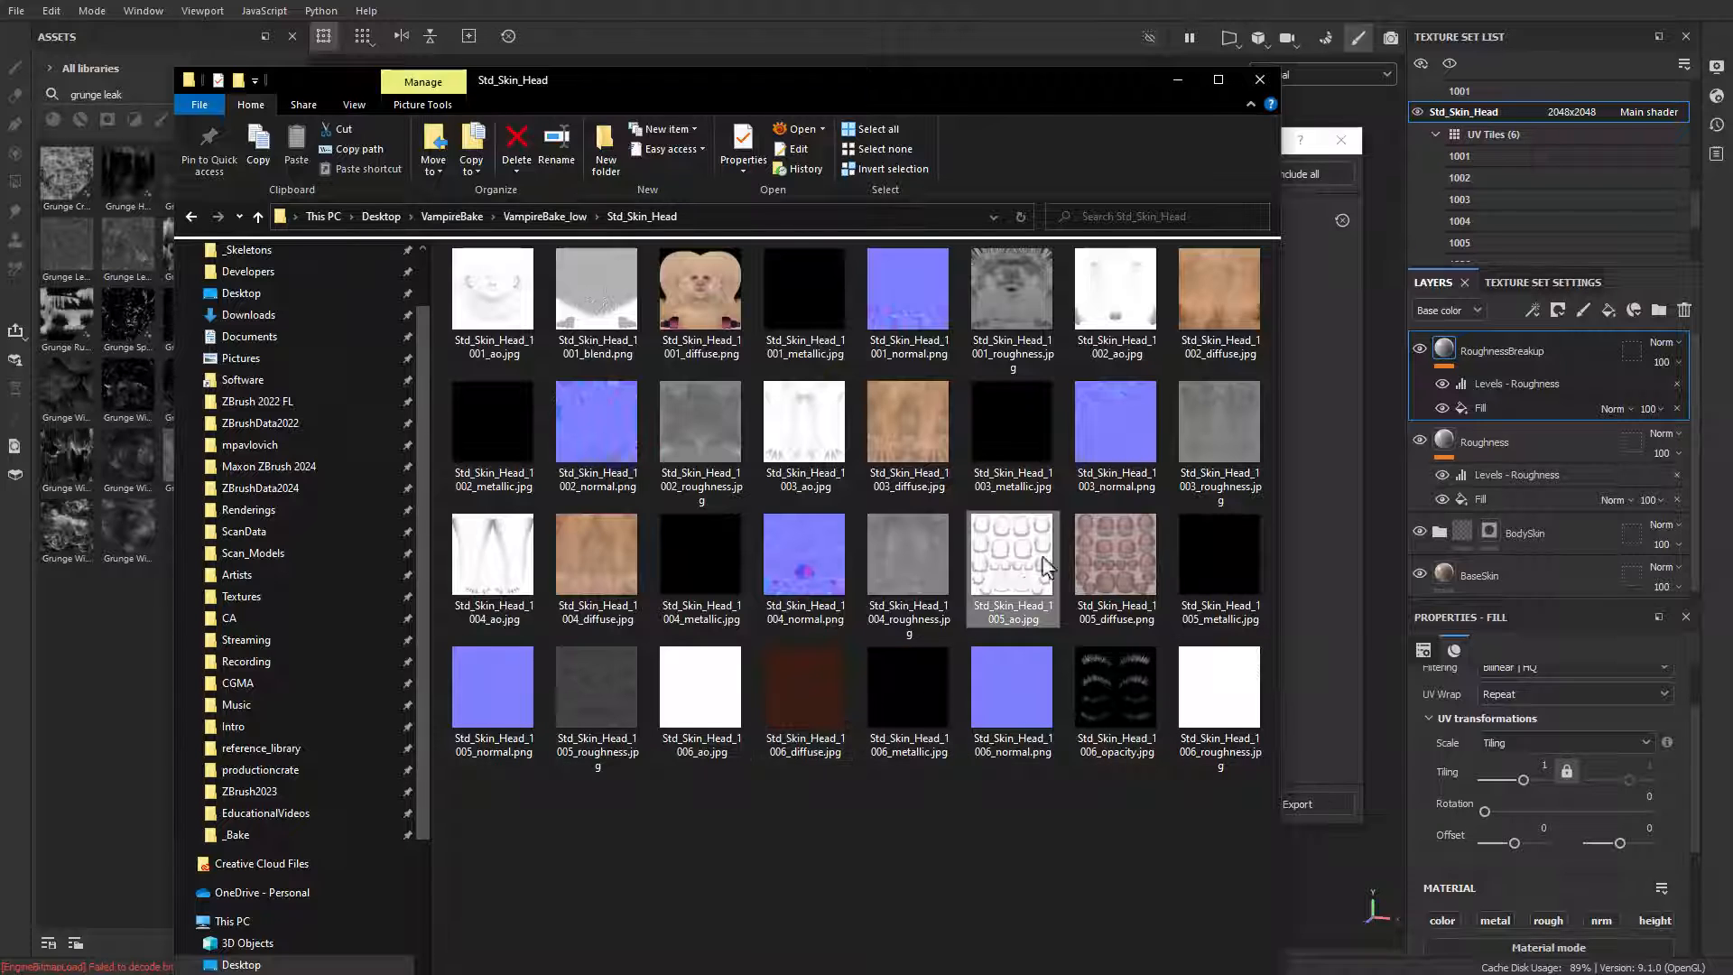
shift+click(910, 574)
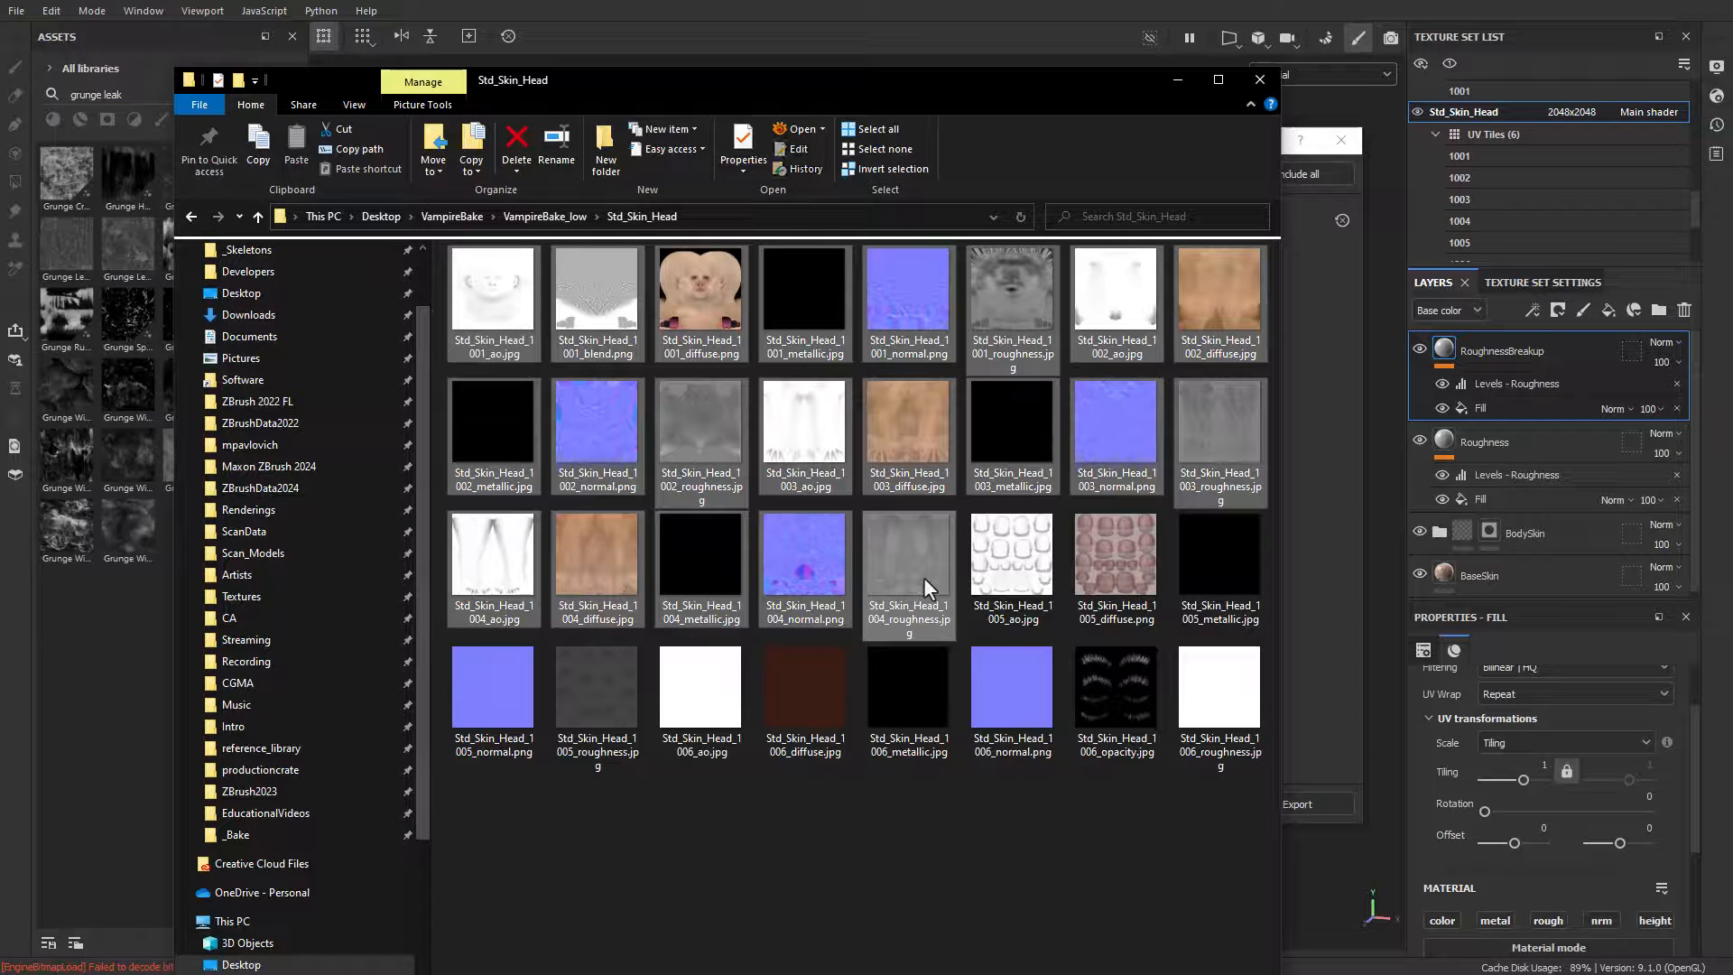
key(Delete)
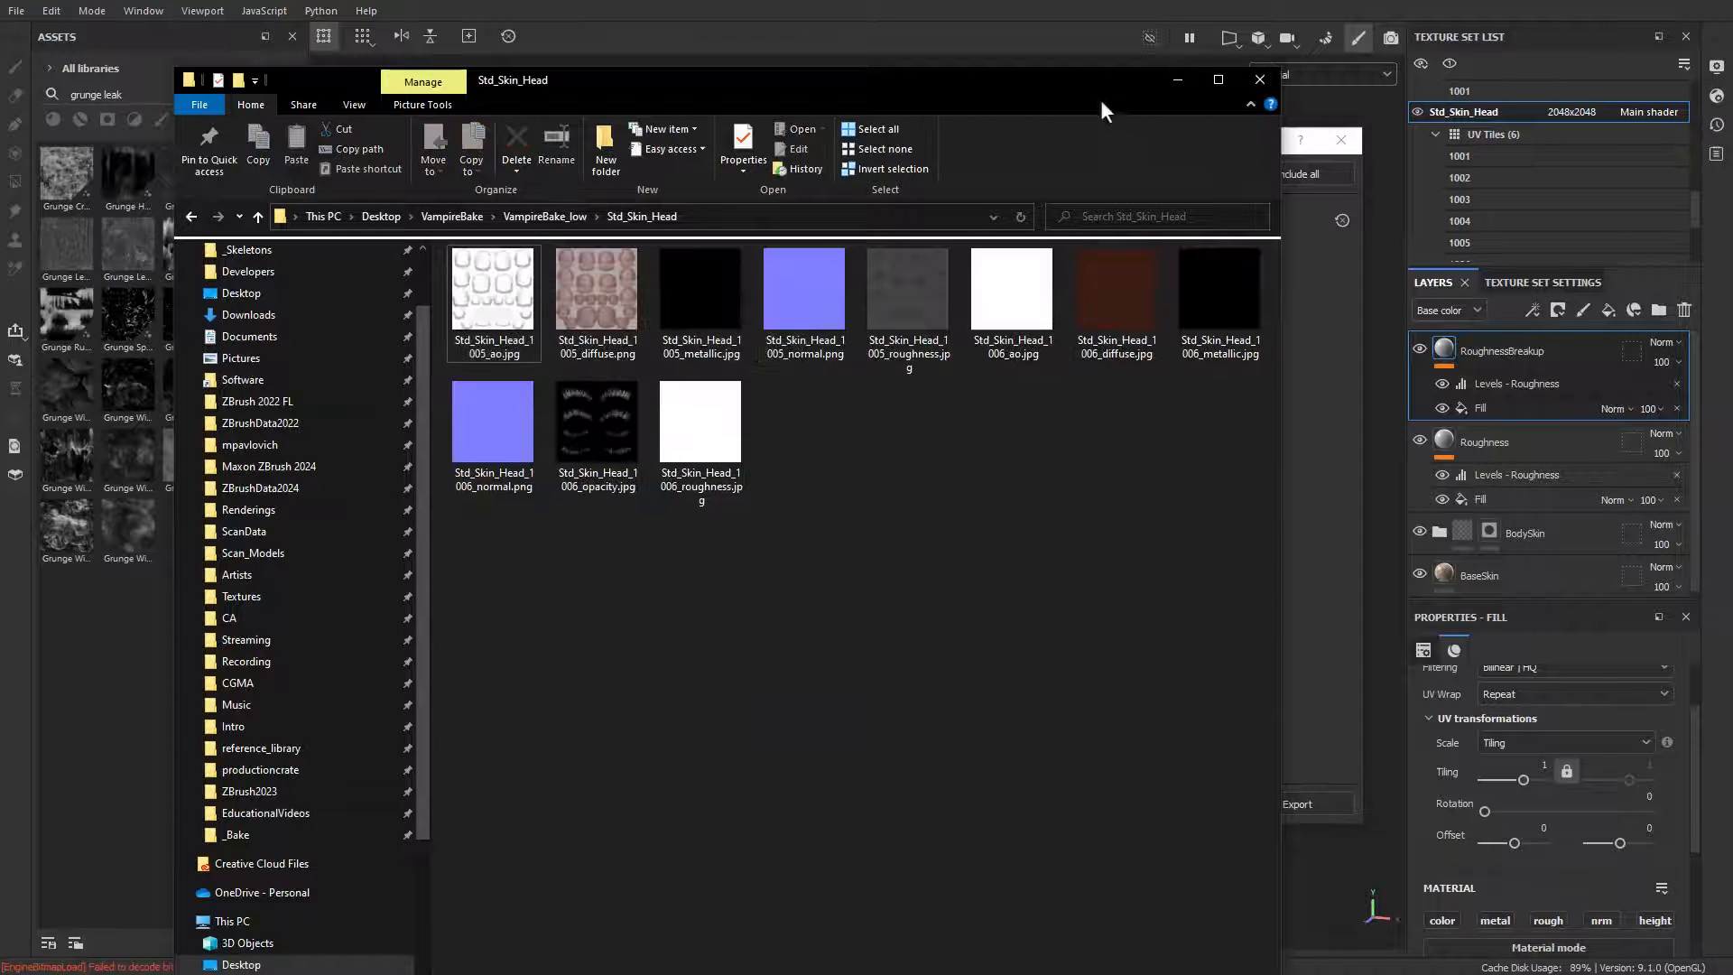
drag(799, 89, 0, 88)
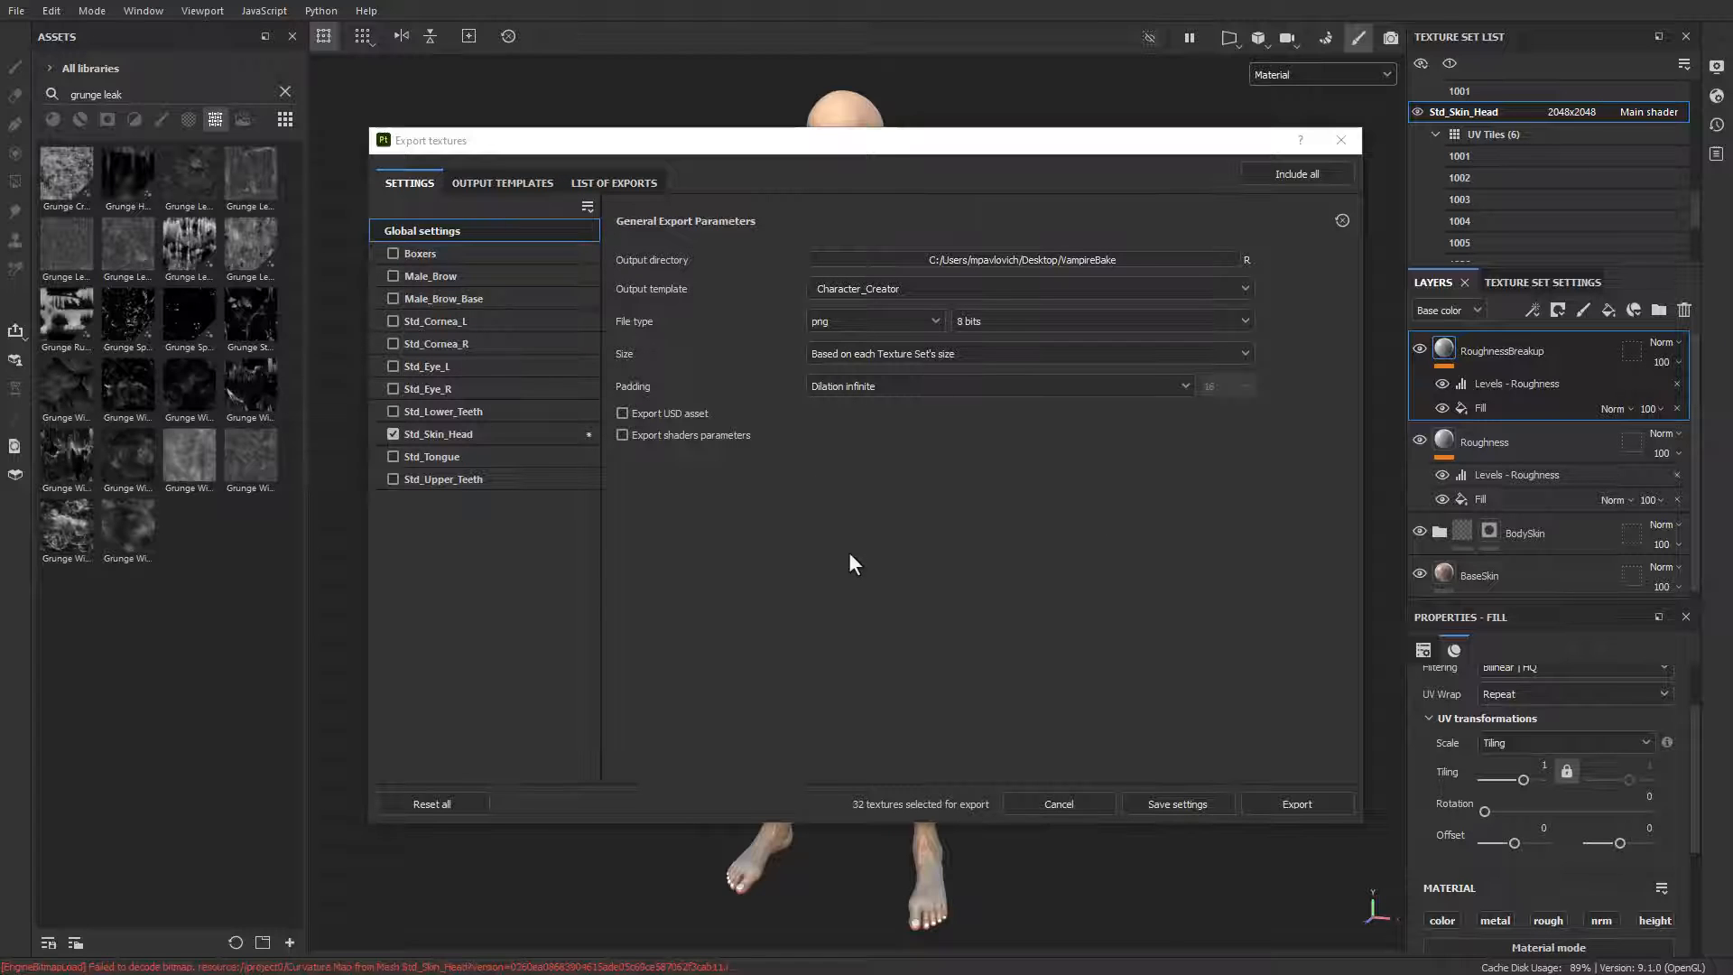
Step: Set the export size to 2048 and export the Std_Skin_Head textures
click(870, 355)
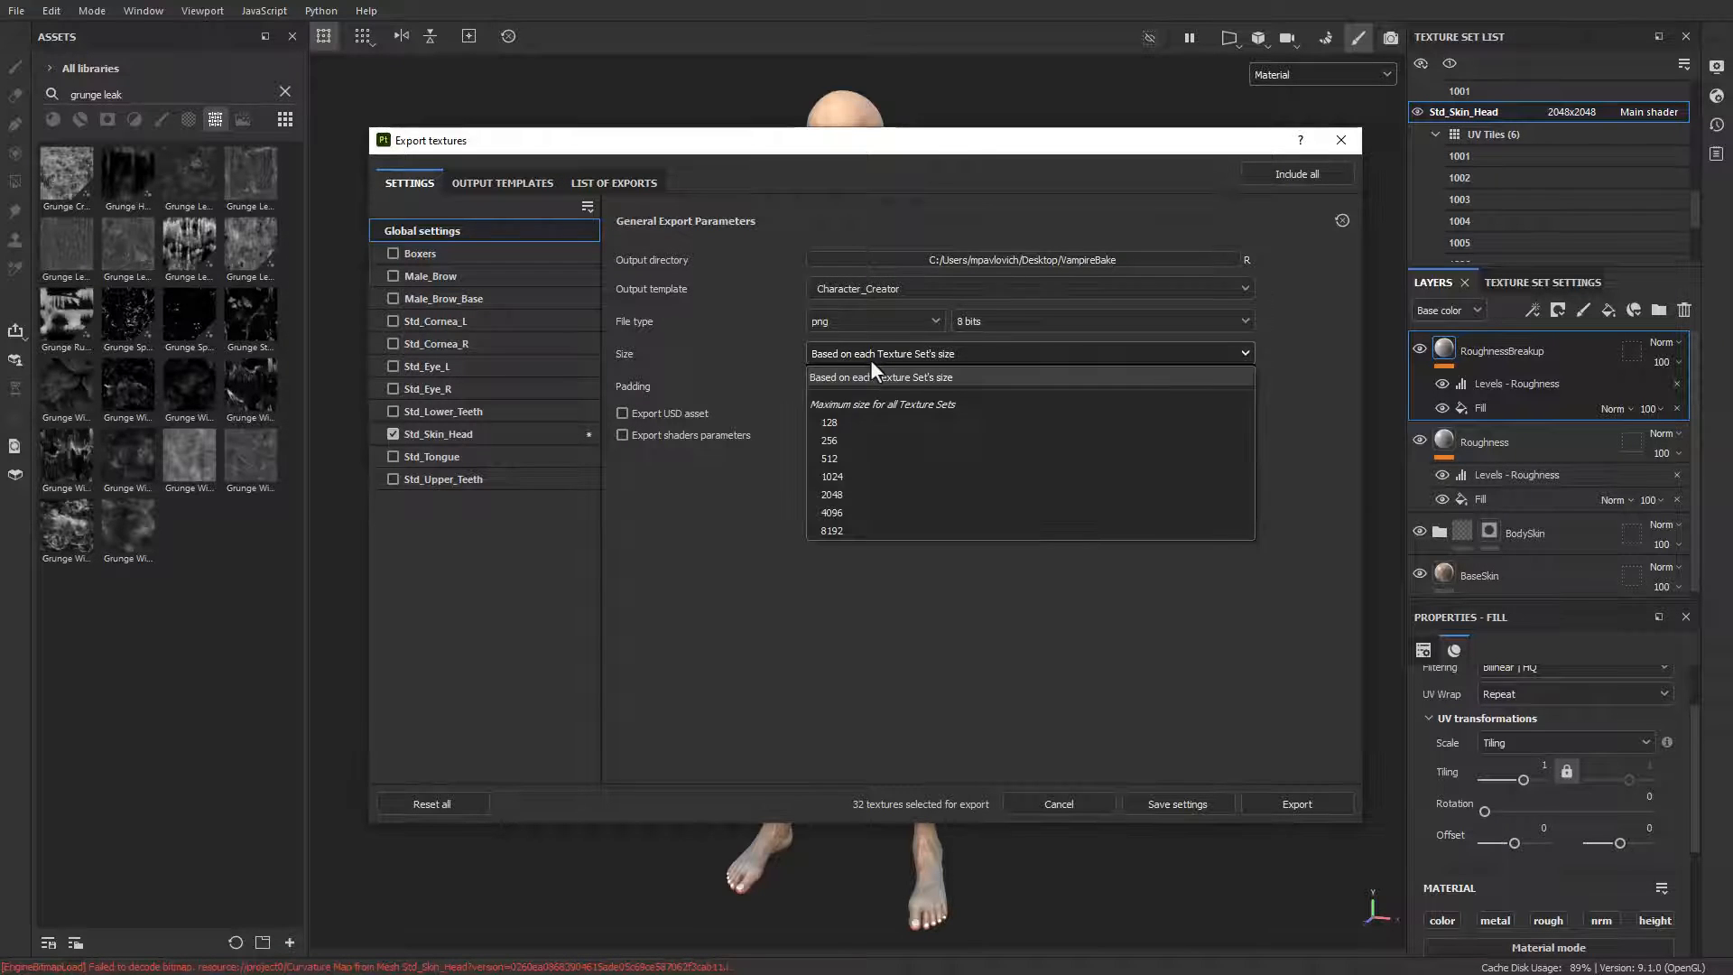
click(833, 494)
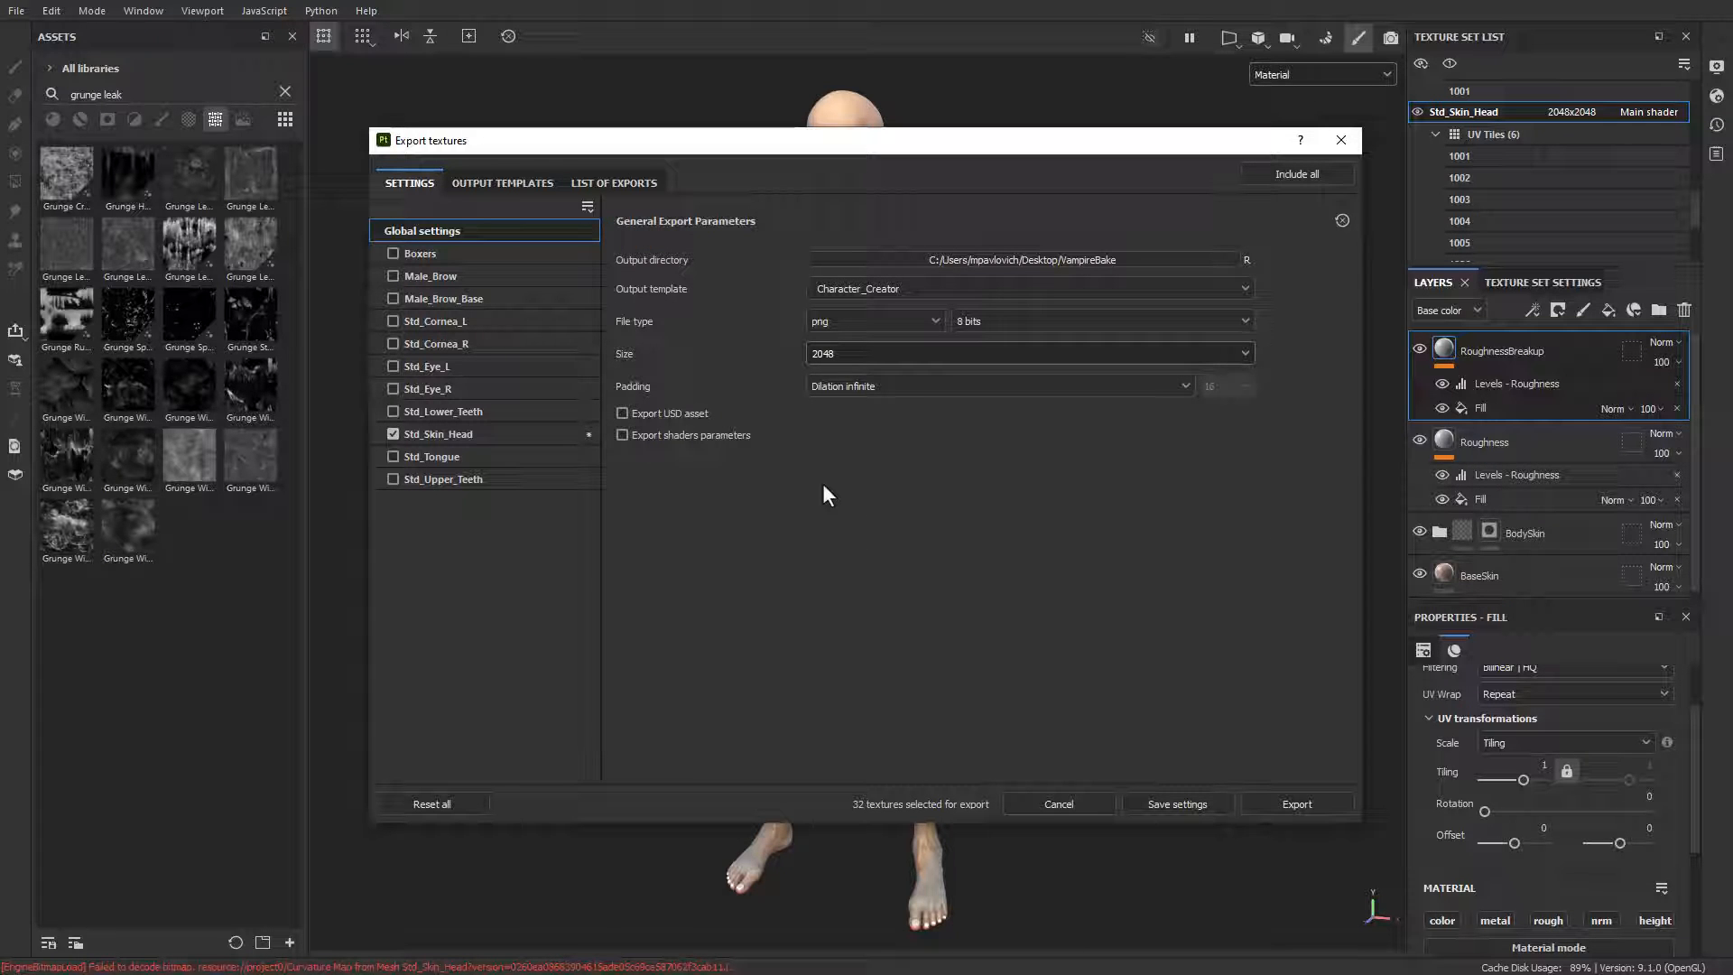
click(1263, 803)
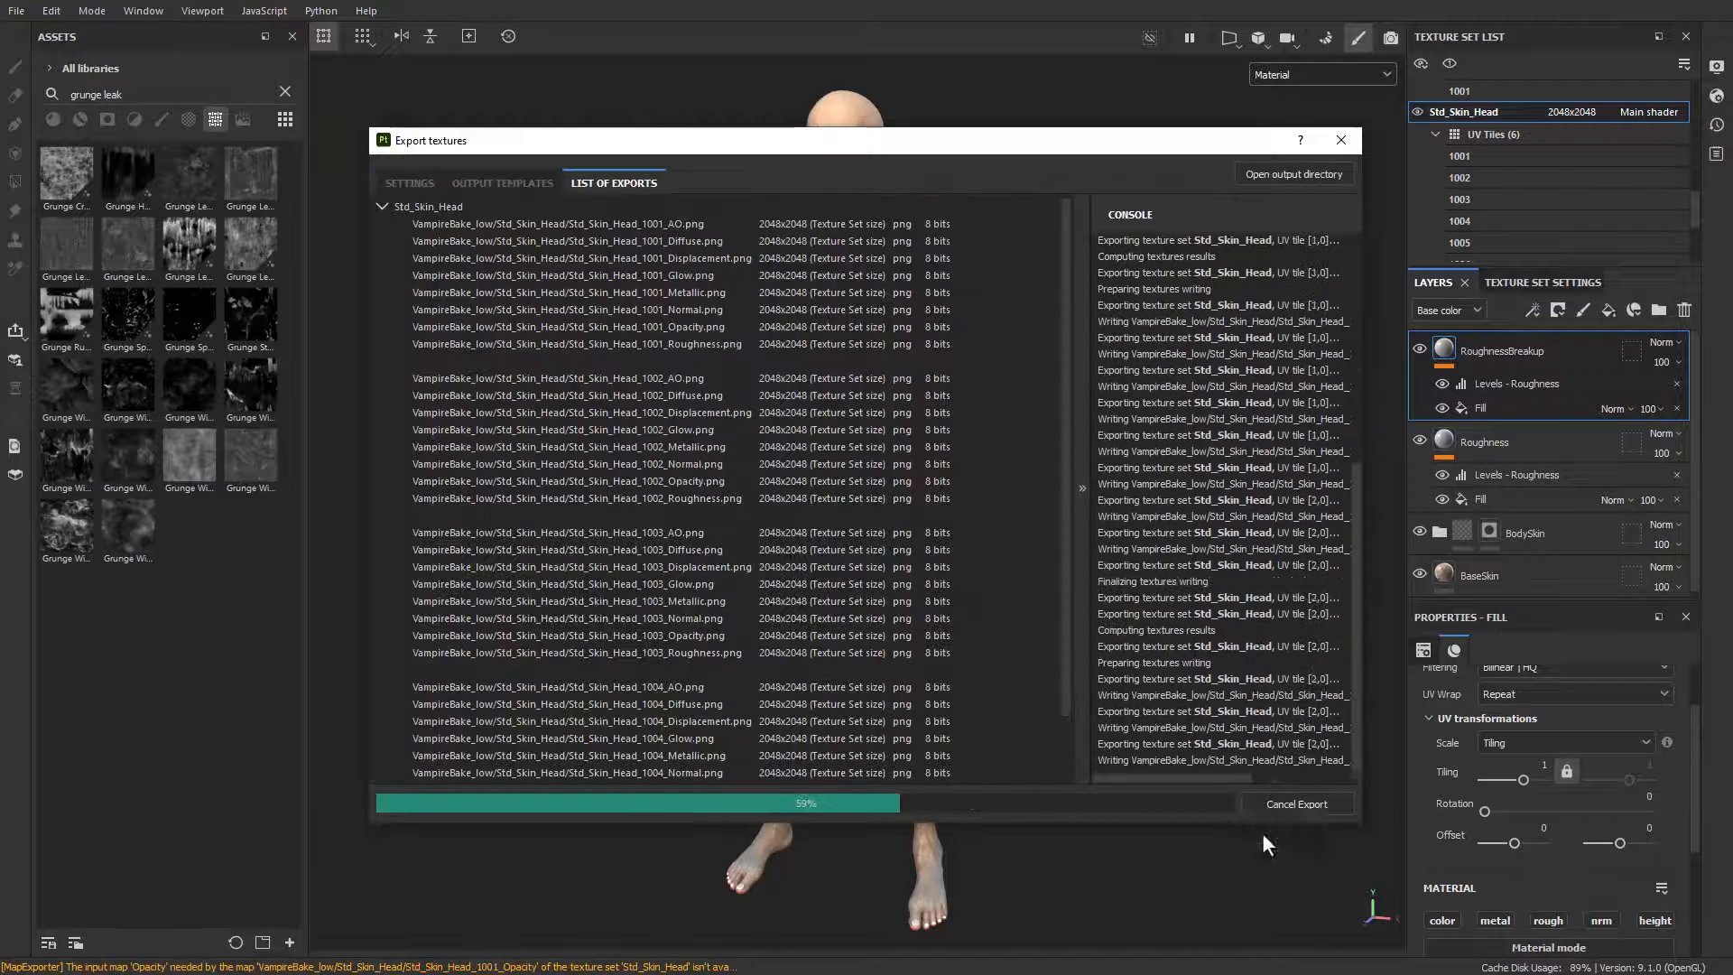
Step: Check the exported textures in the Std_Skin_Head folder and save the export settings
drag(1038, 970, 1044, 108)
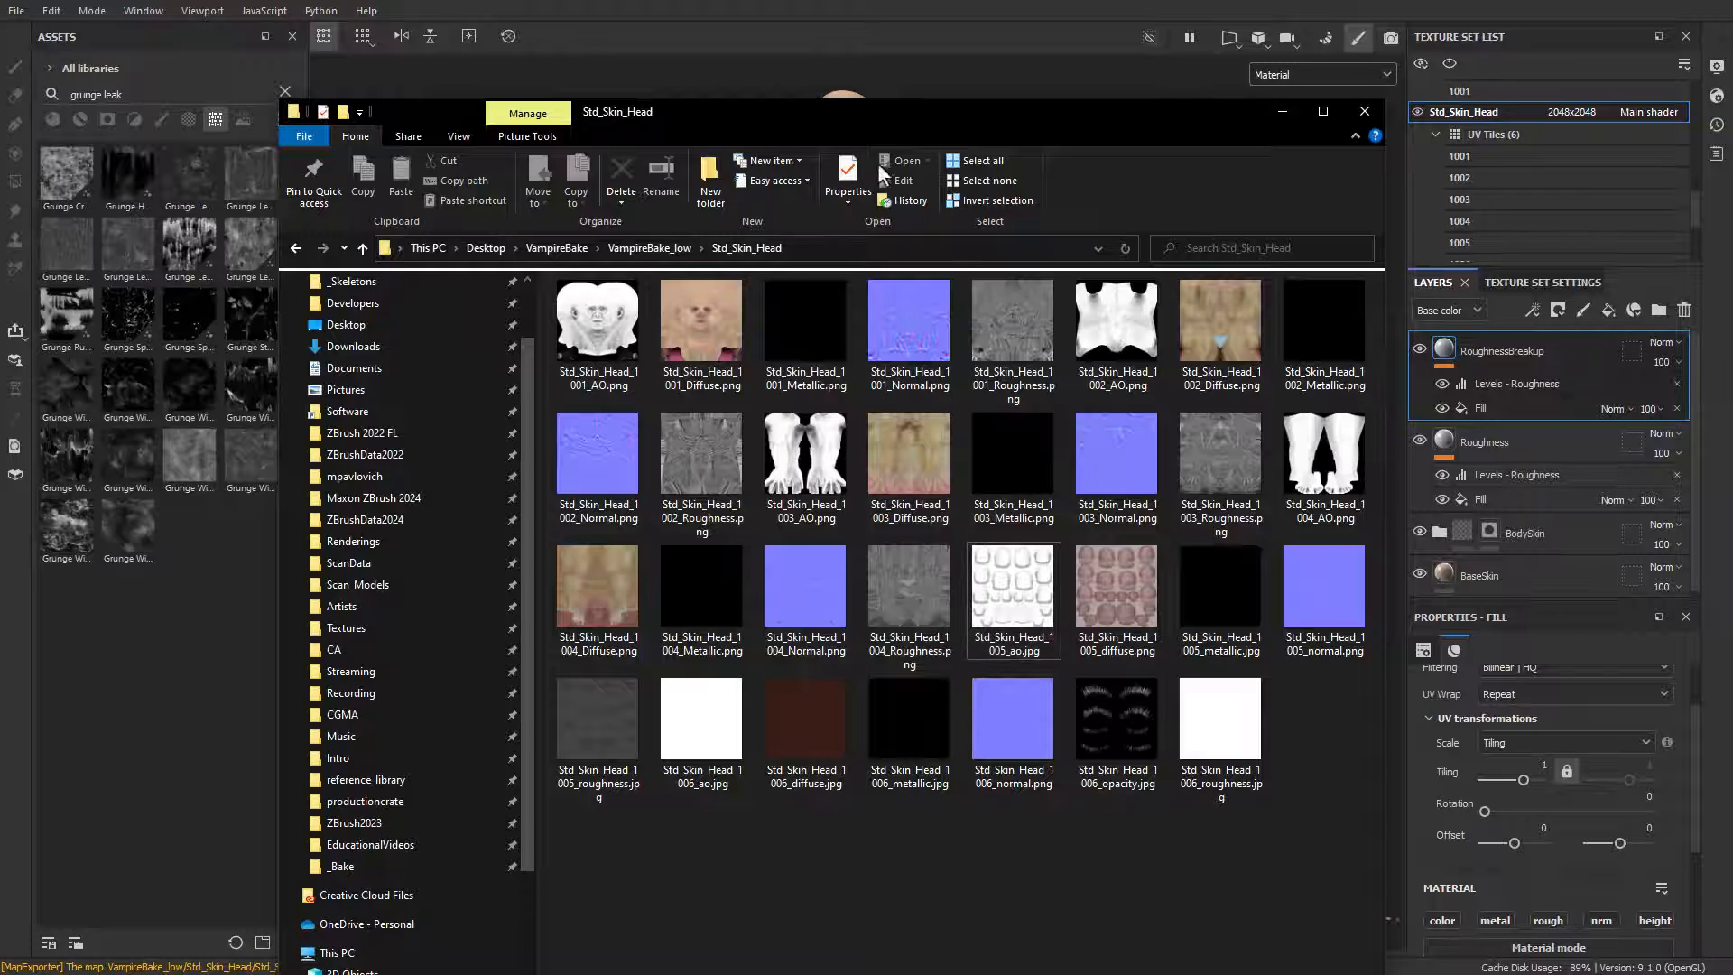
drag(879, 115, 879, 973)
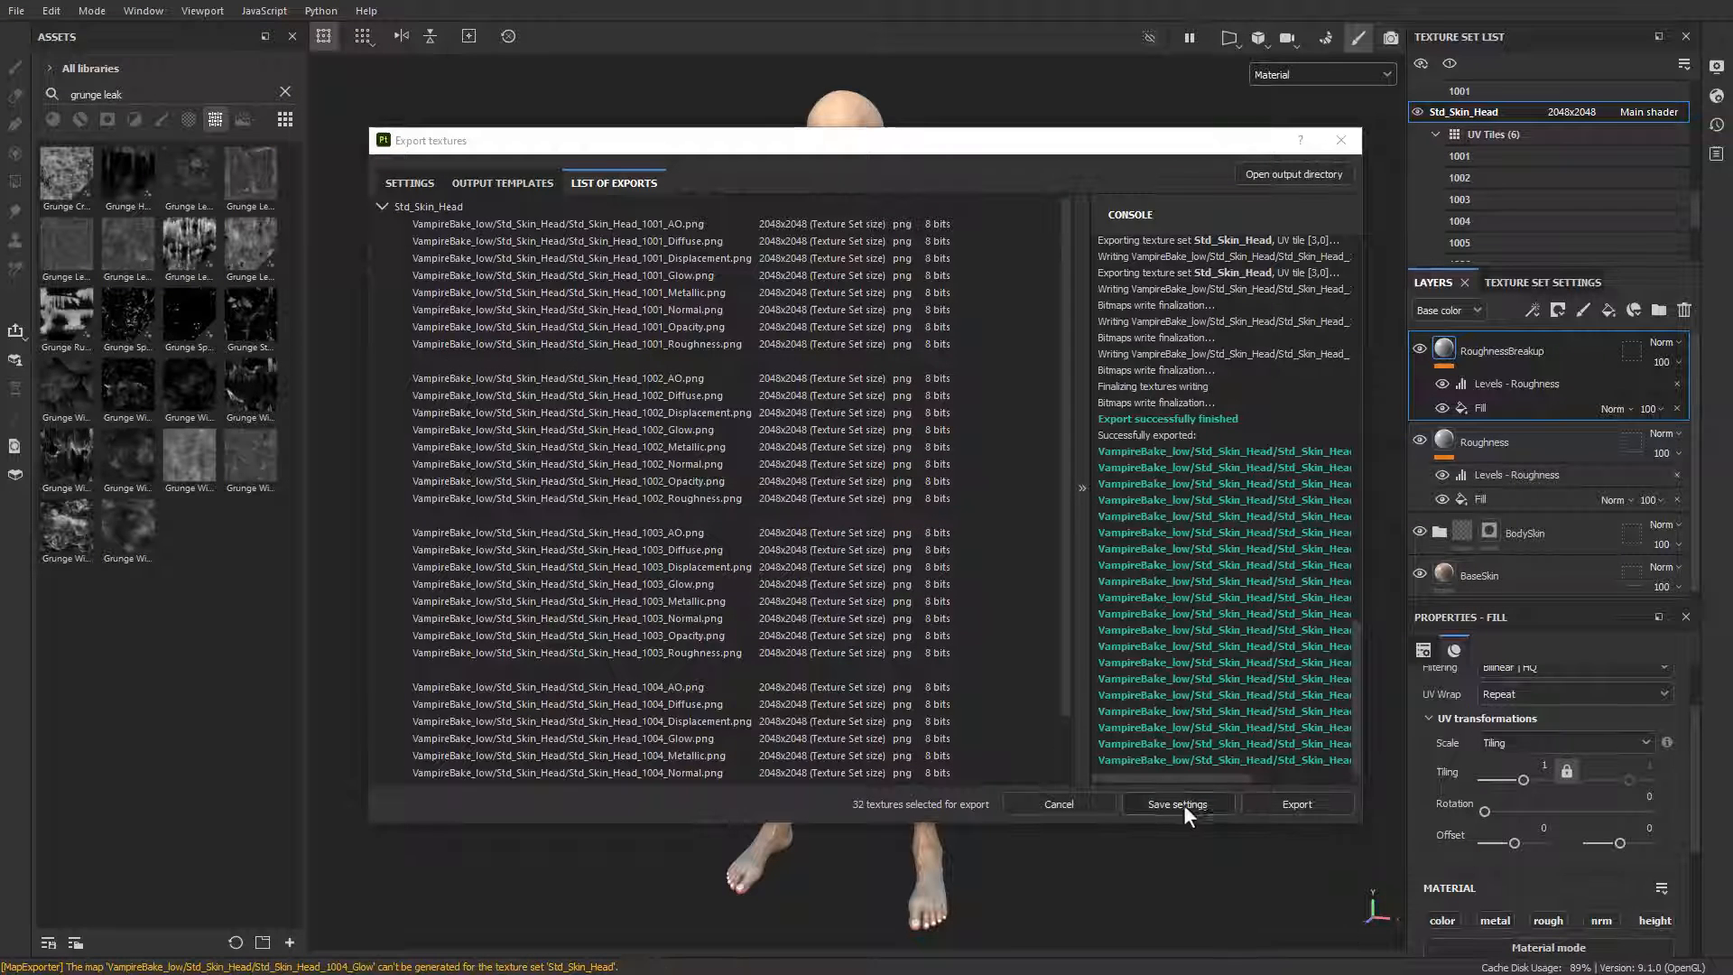
click(1183, 805)
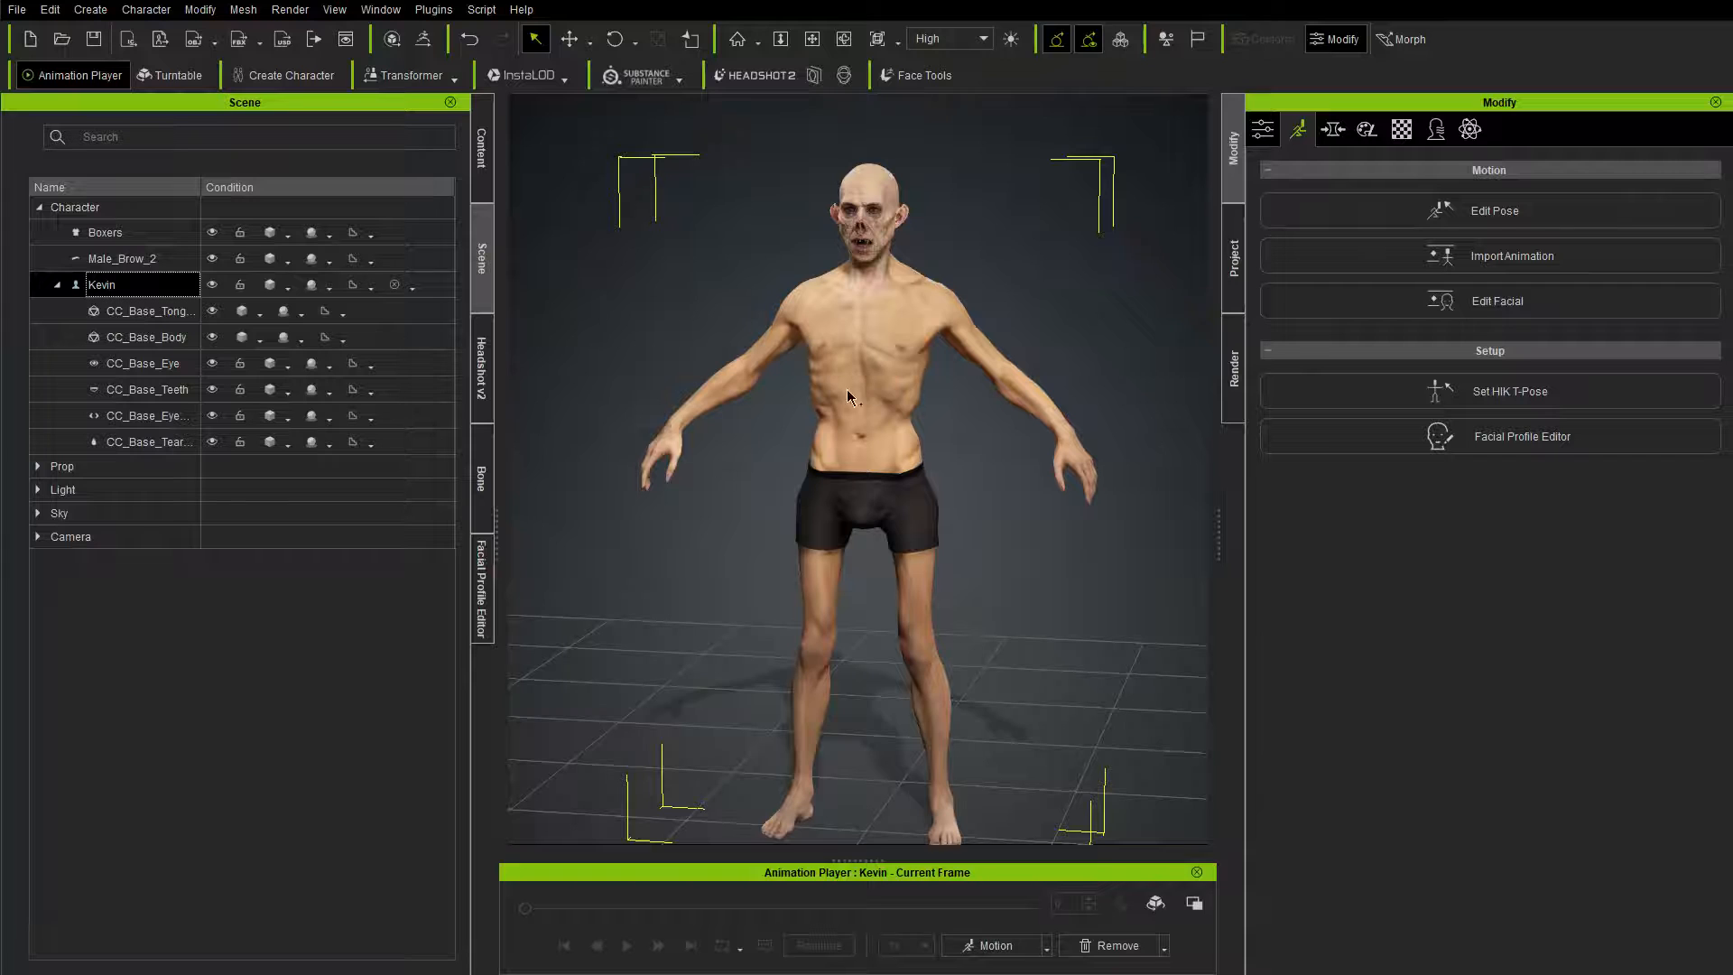
mouse_move(854, 398)
right_down()
mouse_move(945, 475)
mouse_move(896, 398)
right_up()
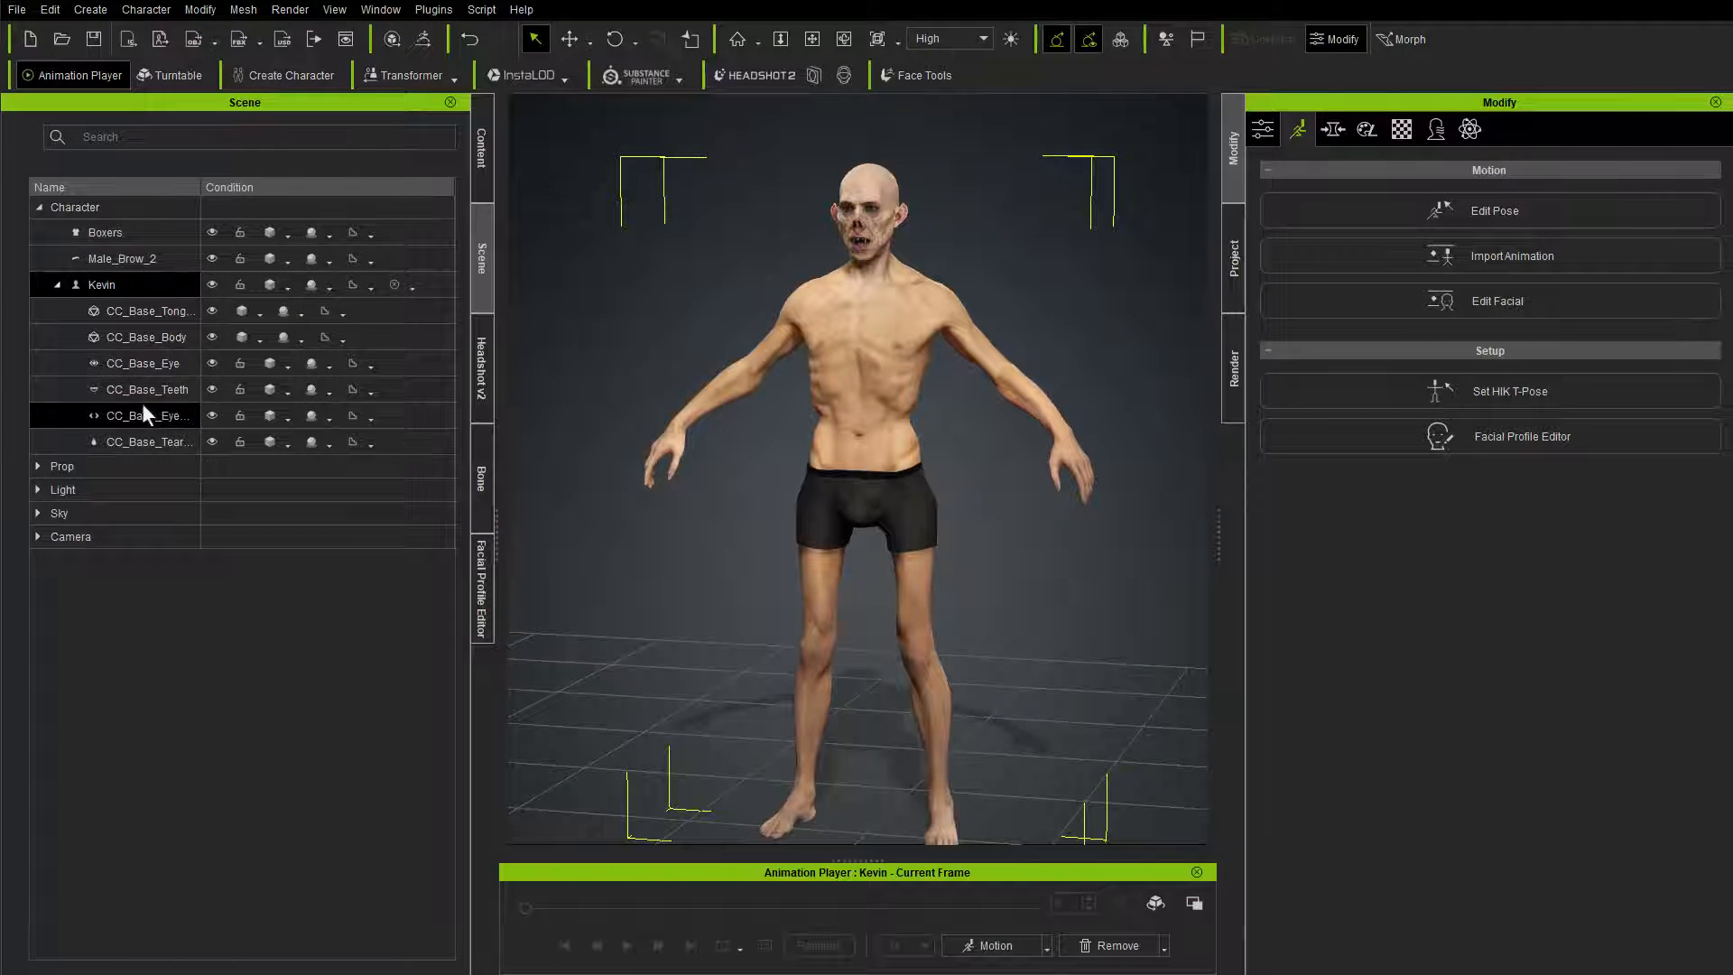
Step: Load the Substance Painter textures from the Desktop's VampireBake\VampireBake_low folder onto the CC_Base_Body mesh
click(154, 339)
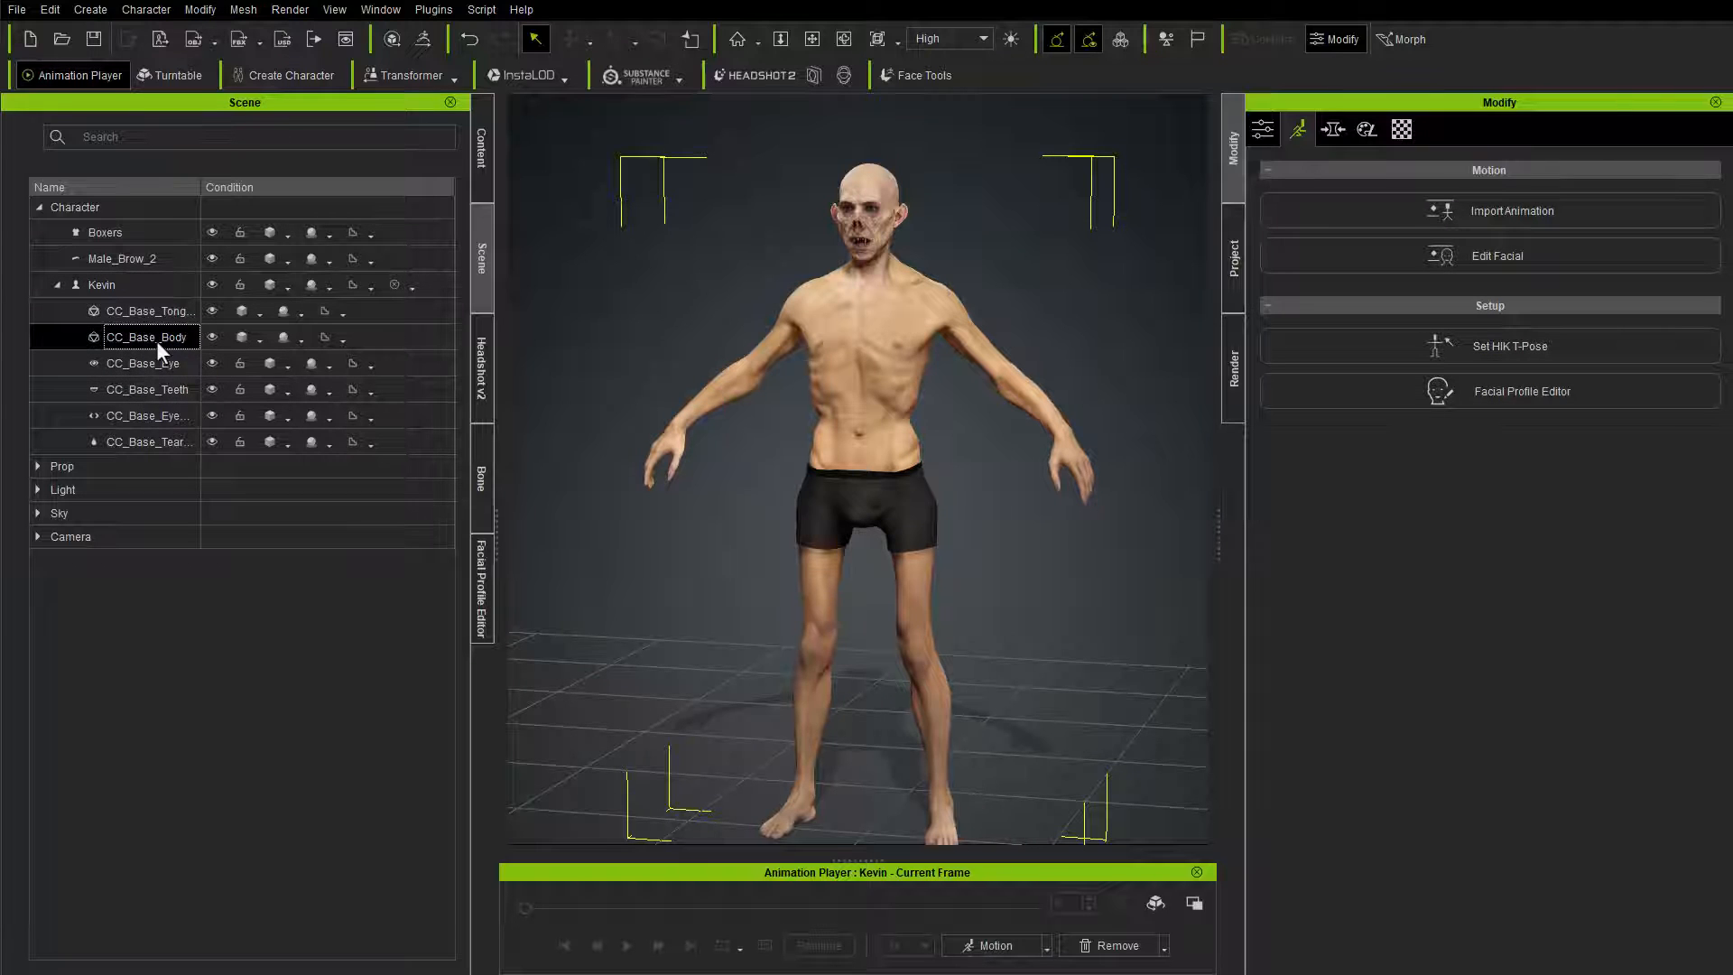
click(675, 80)
click(692, 131)
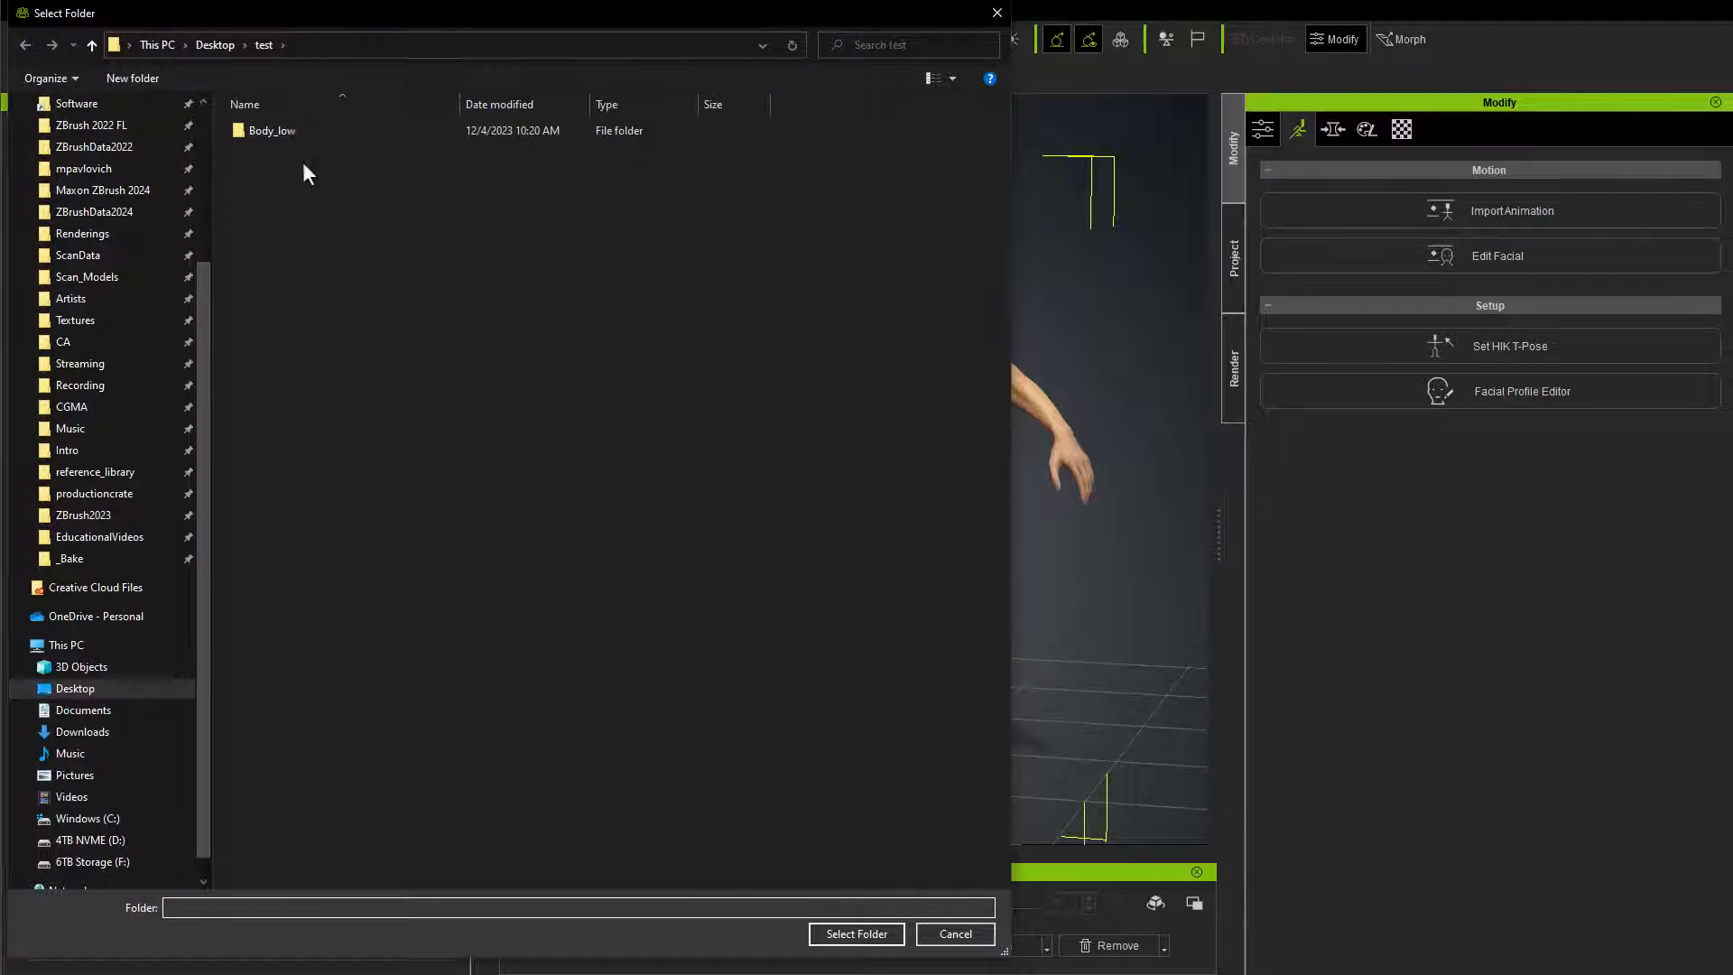
click(200, 45)
double_click(287, 128)
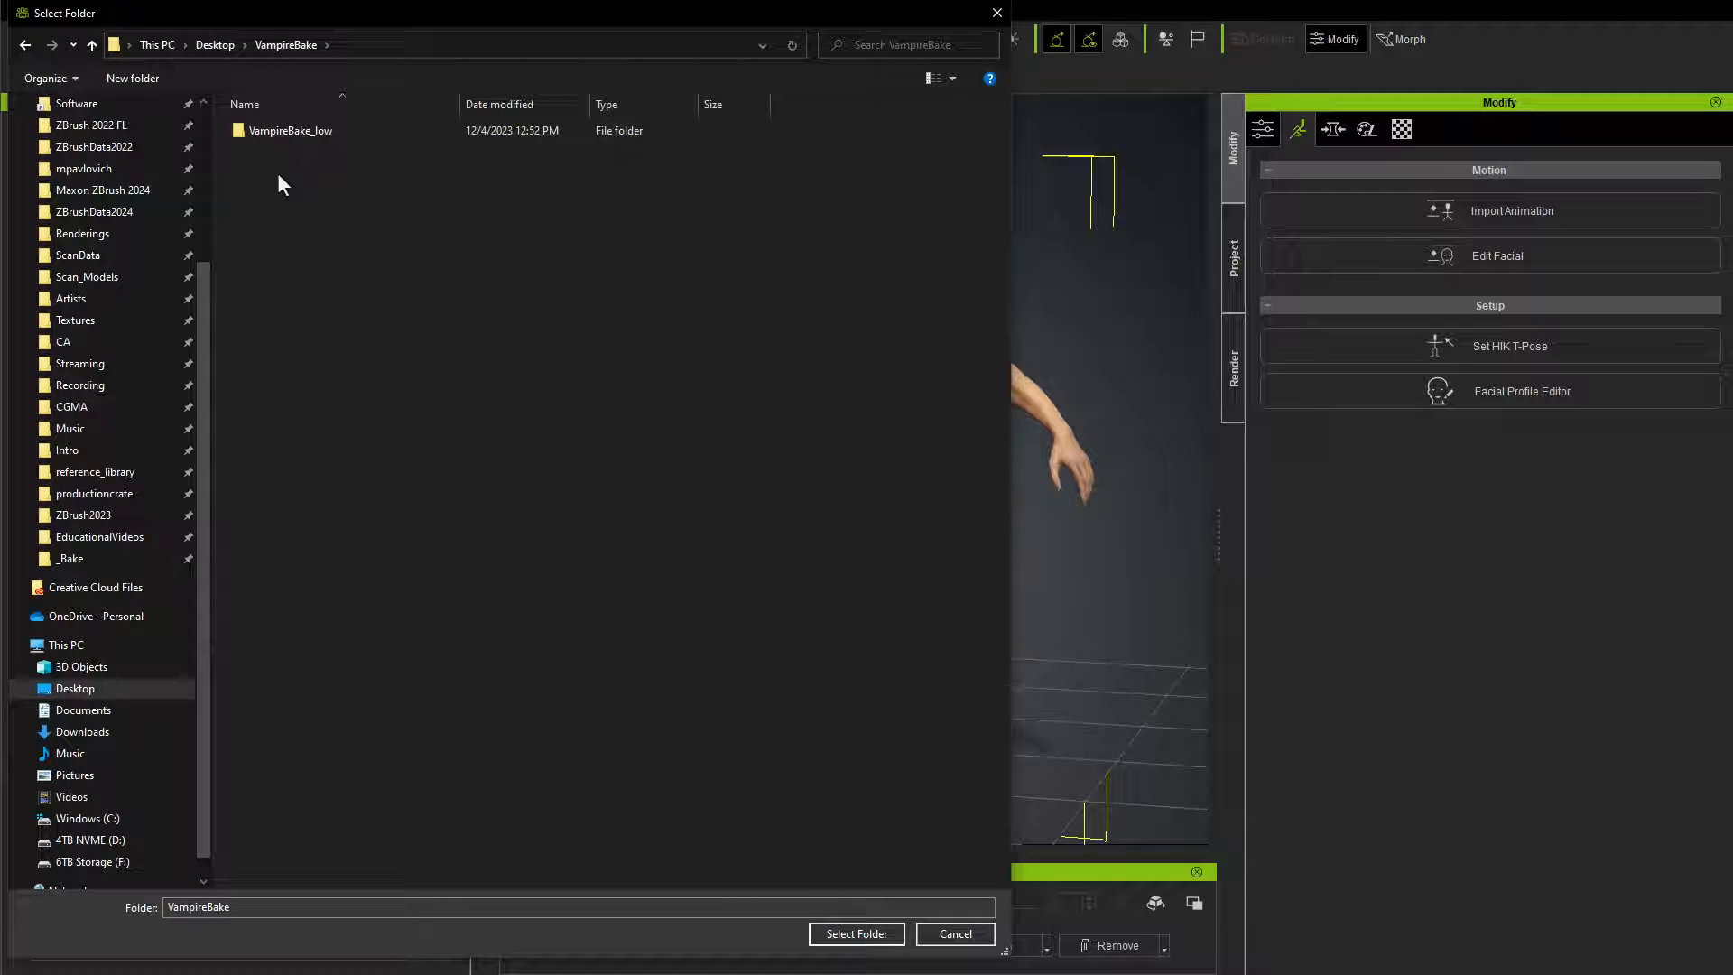
double_click(287, 131)
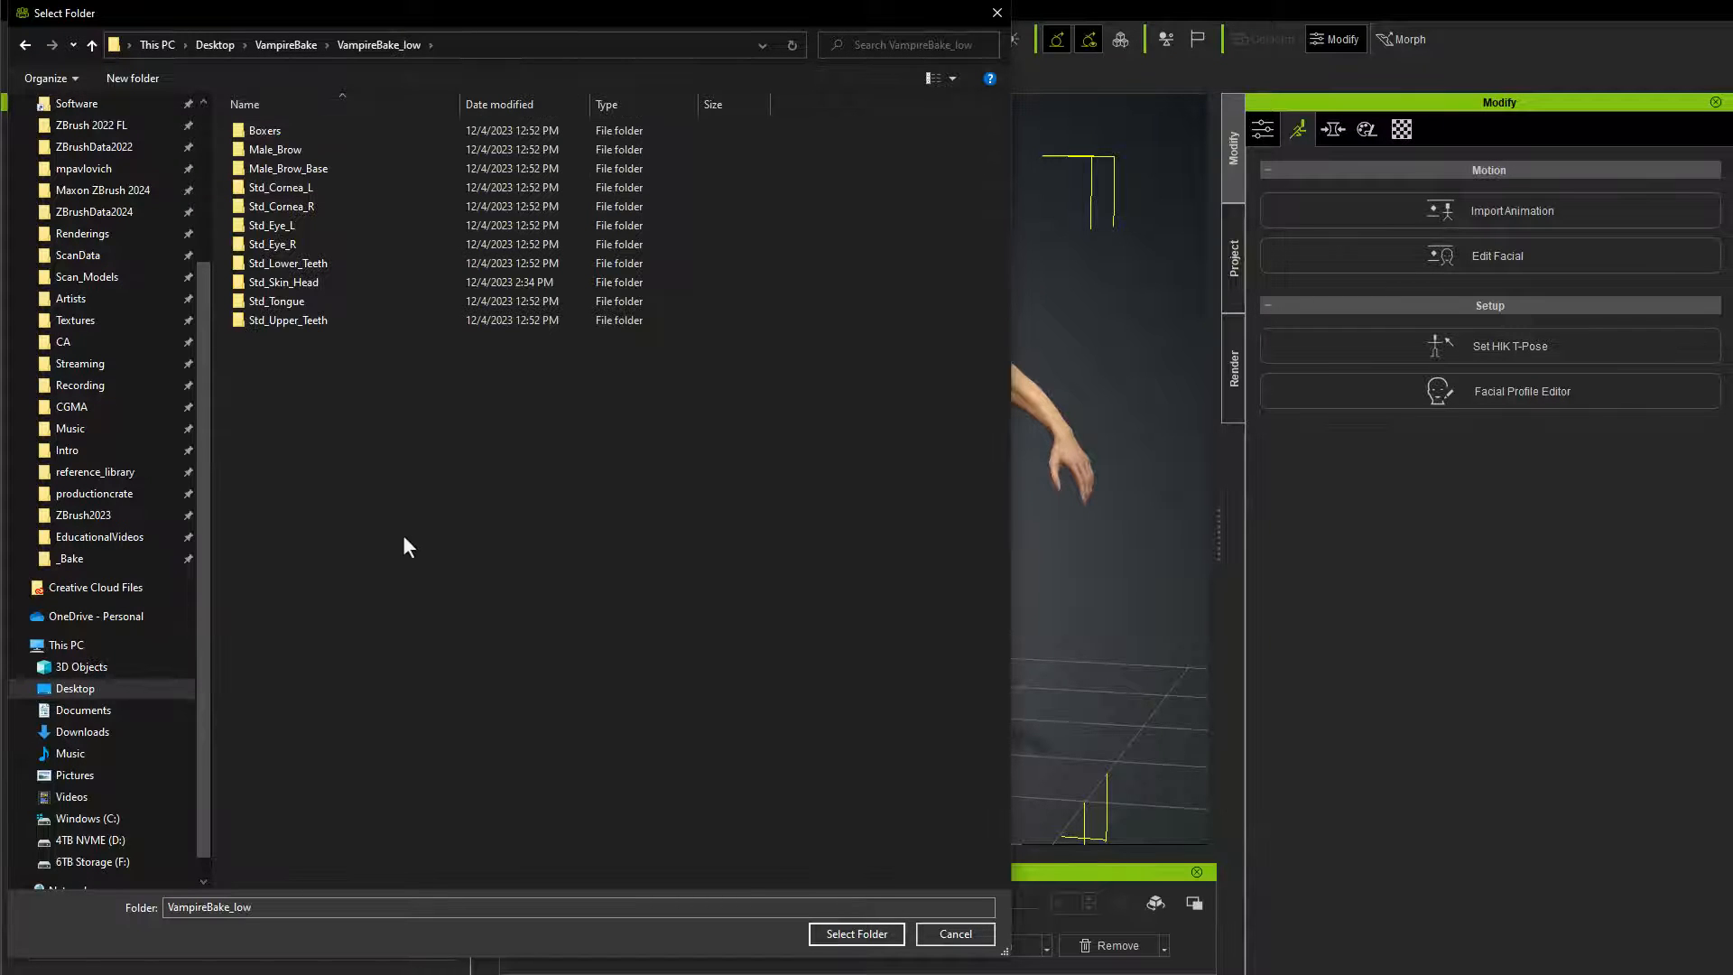
click(869, 939)
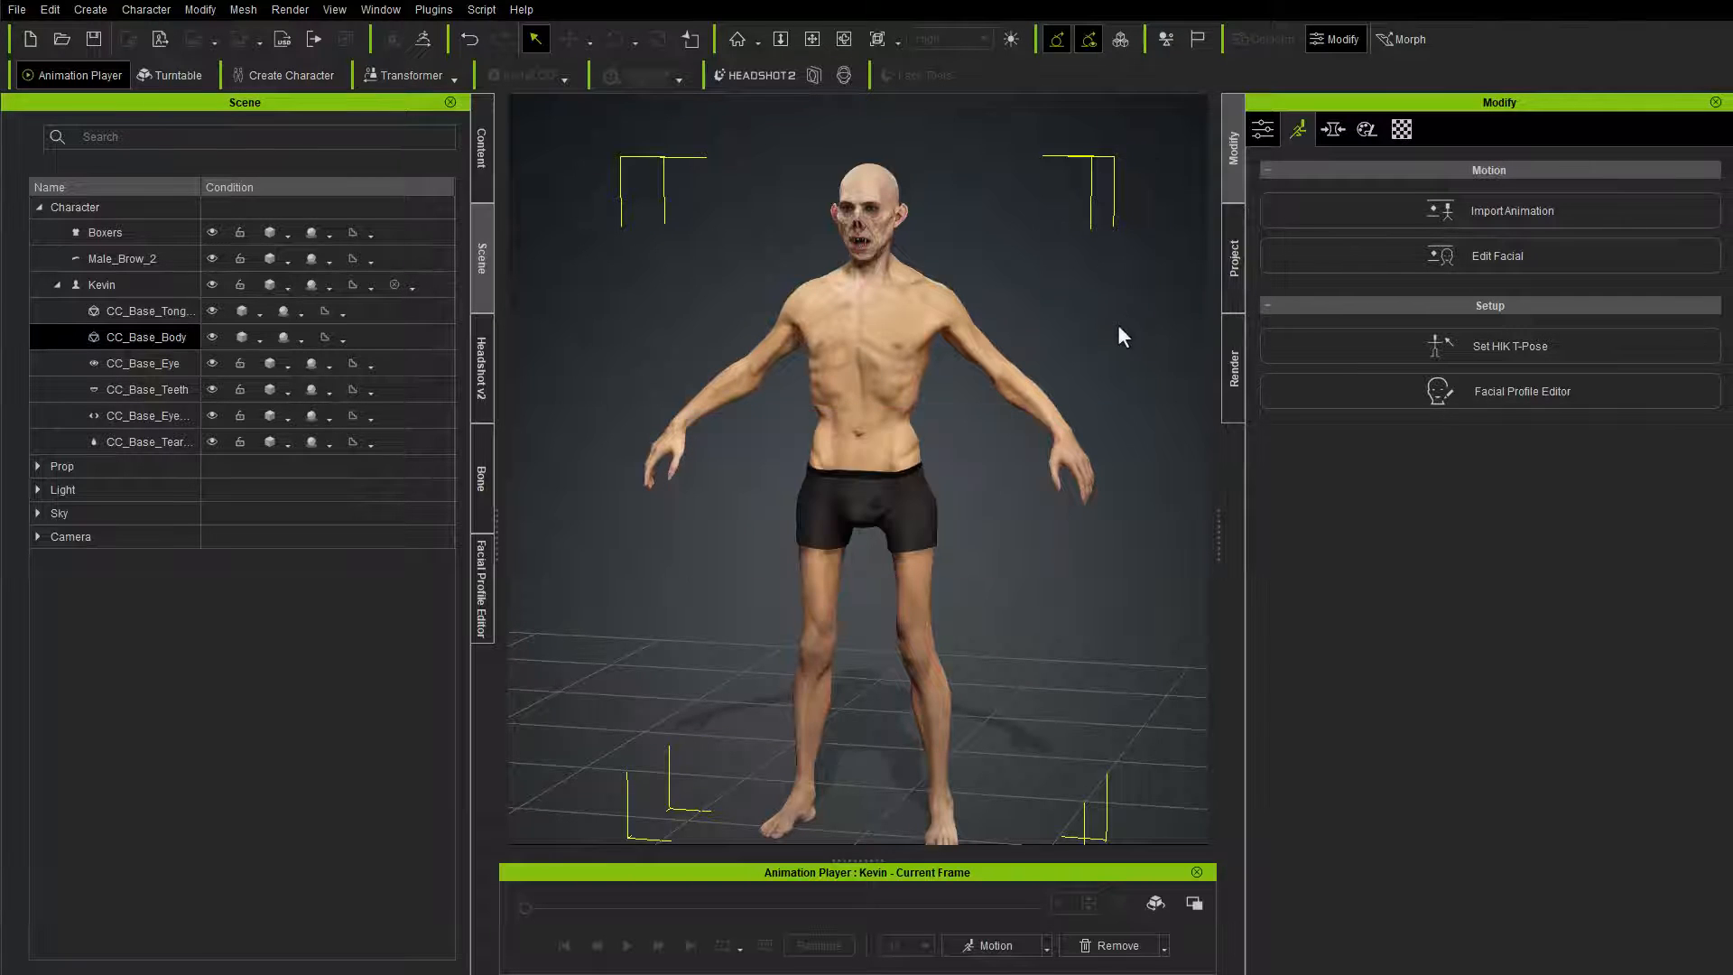
right_drag(1023, 311, 1184, 316)
right_drag(821, 334, 1278, 320)
right_drag(564, 335, 899, 369)
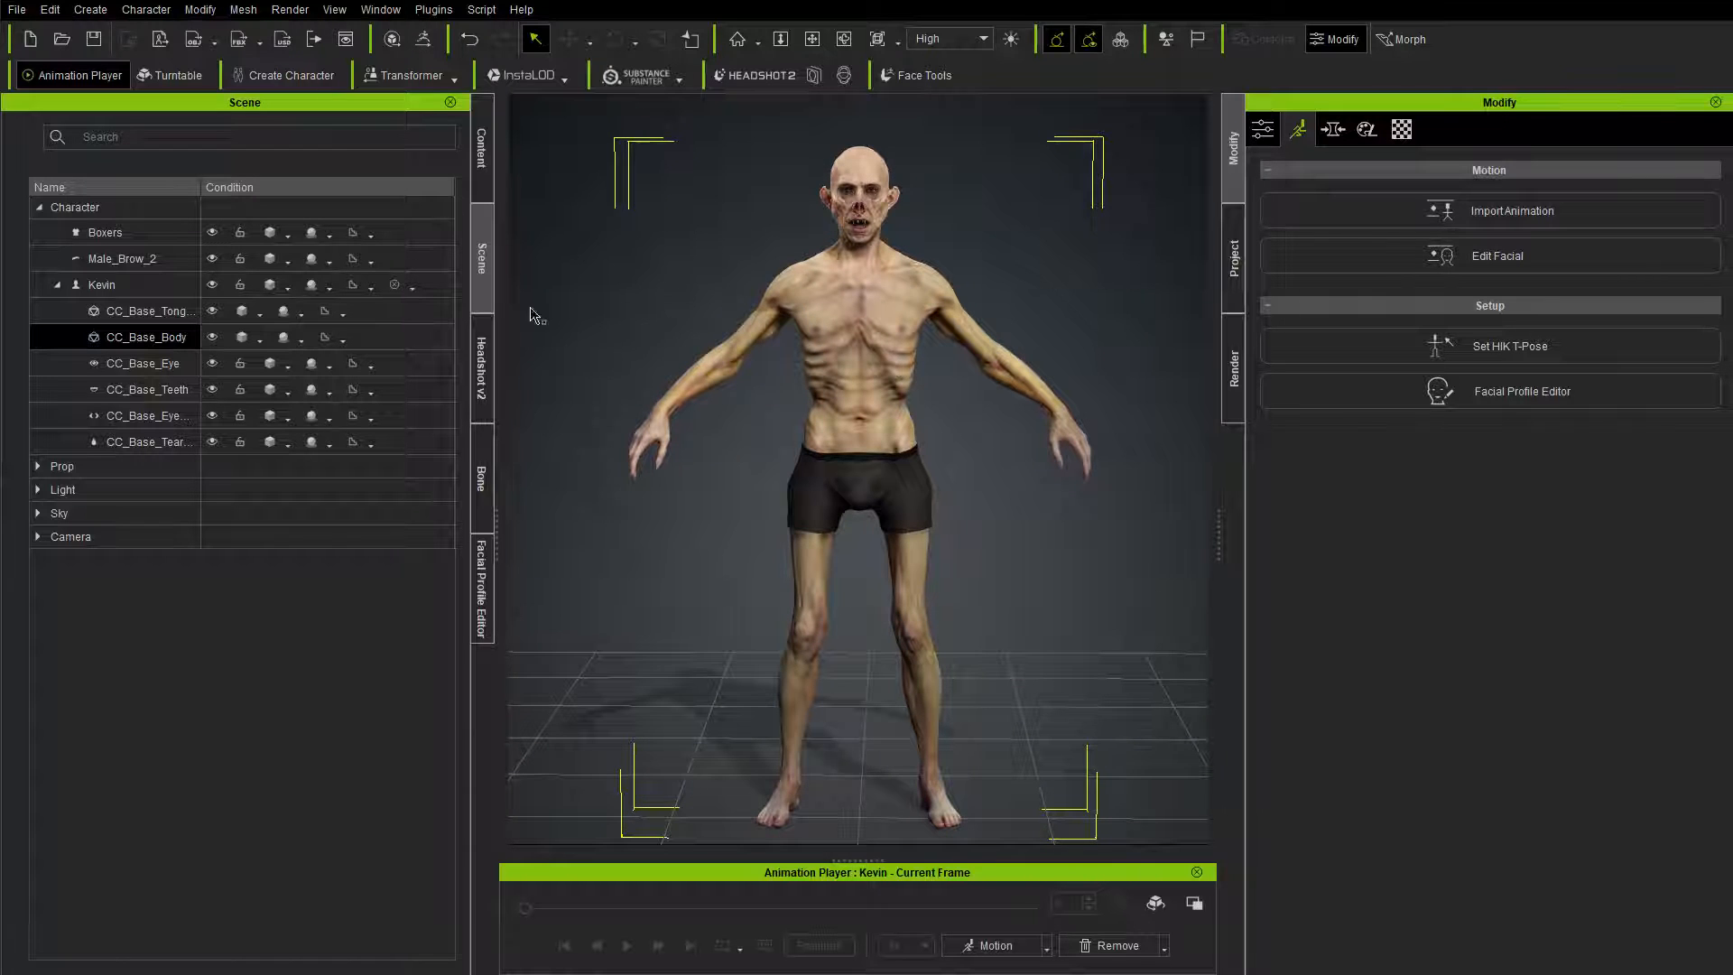
right_drag(513, 240, 1183, 294)
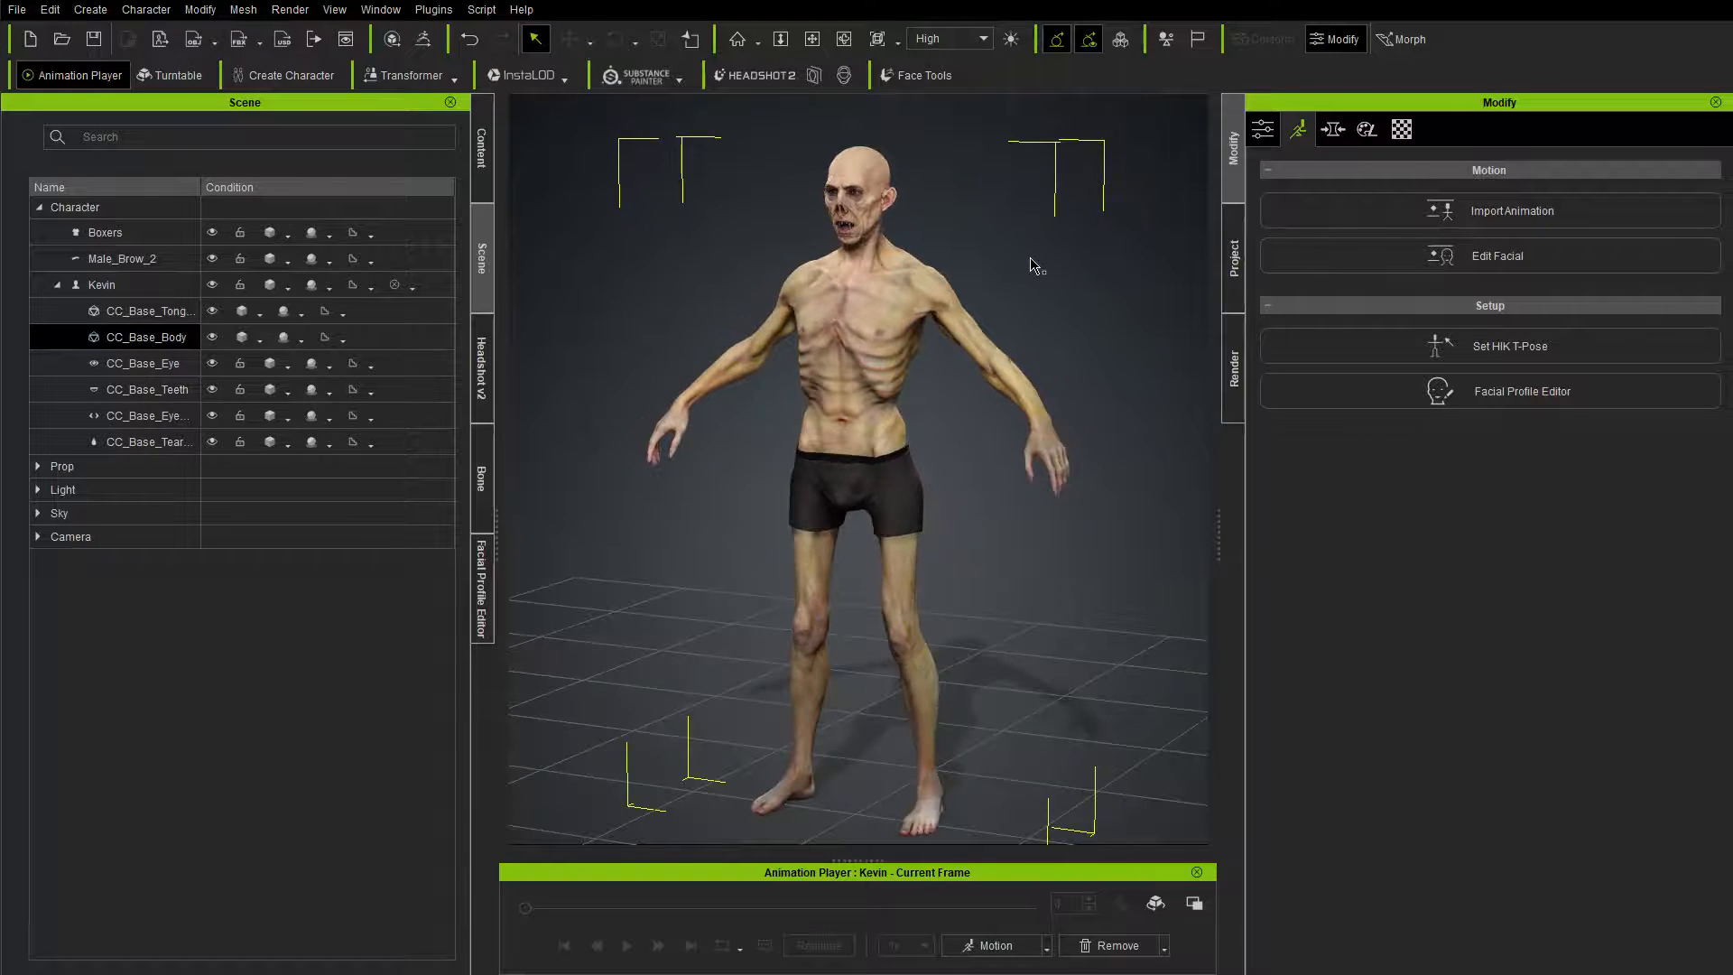
Step: Enable Keep Original Roughness in the roughness shader settings of the character's Std_Skin_Head material
click(117, 287)
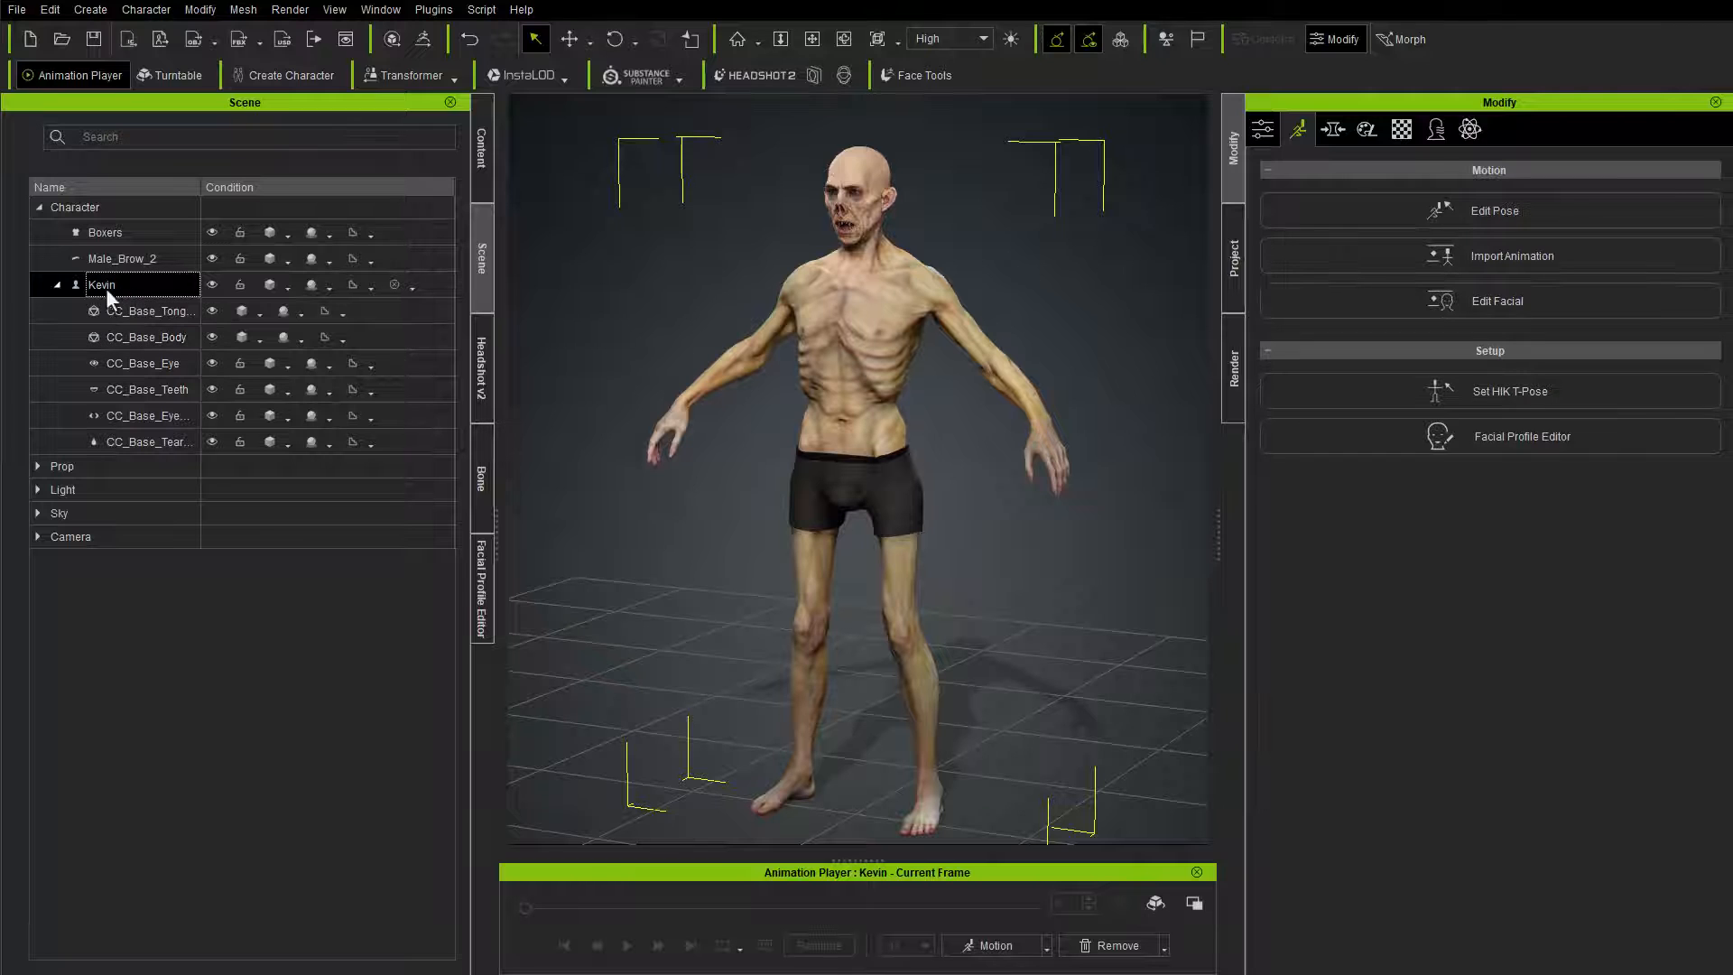
click(1402, 131)
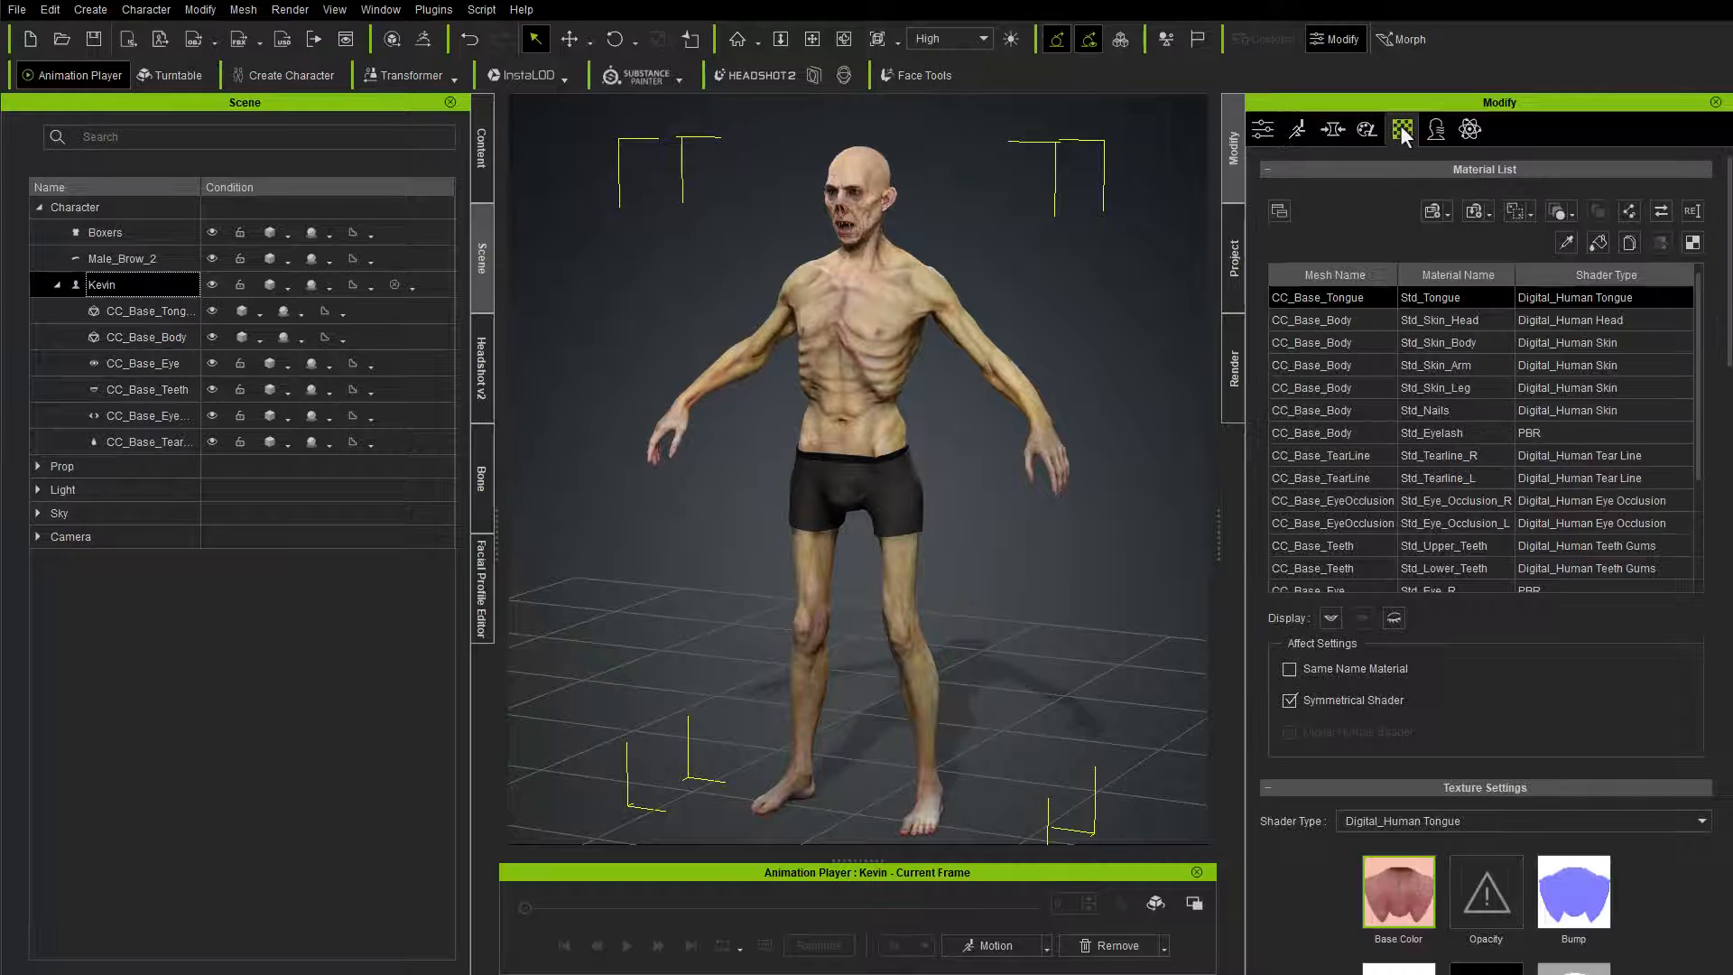
scroll(1303, 819, down, 5)
scroll(1372, 573, up, 4)
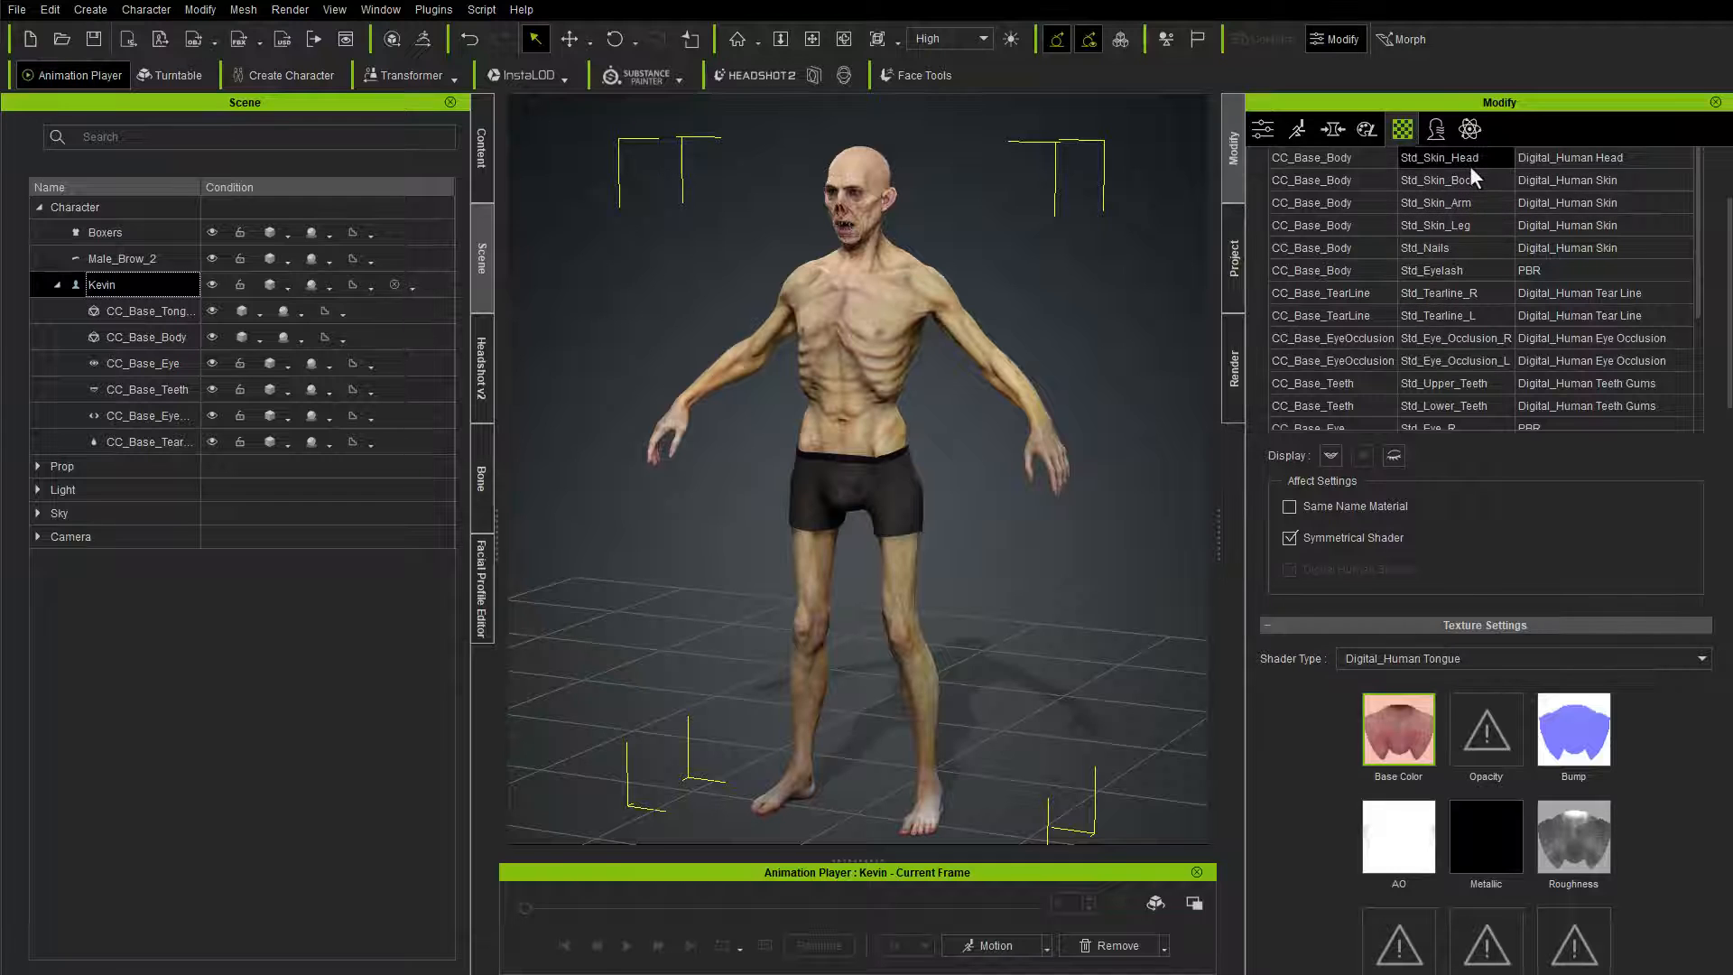
click(1470, 165)
scroll(1314, 637, down, 10)
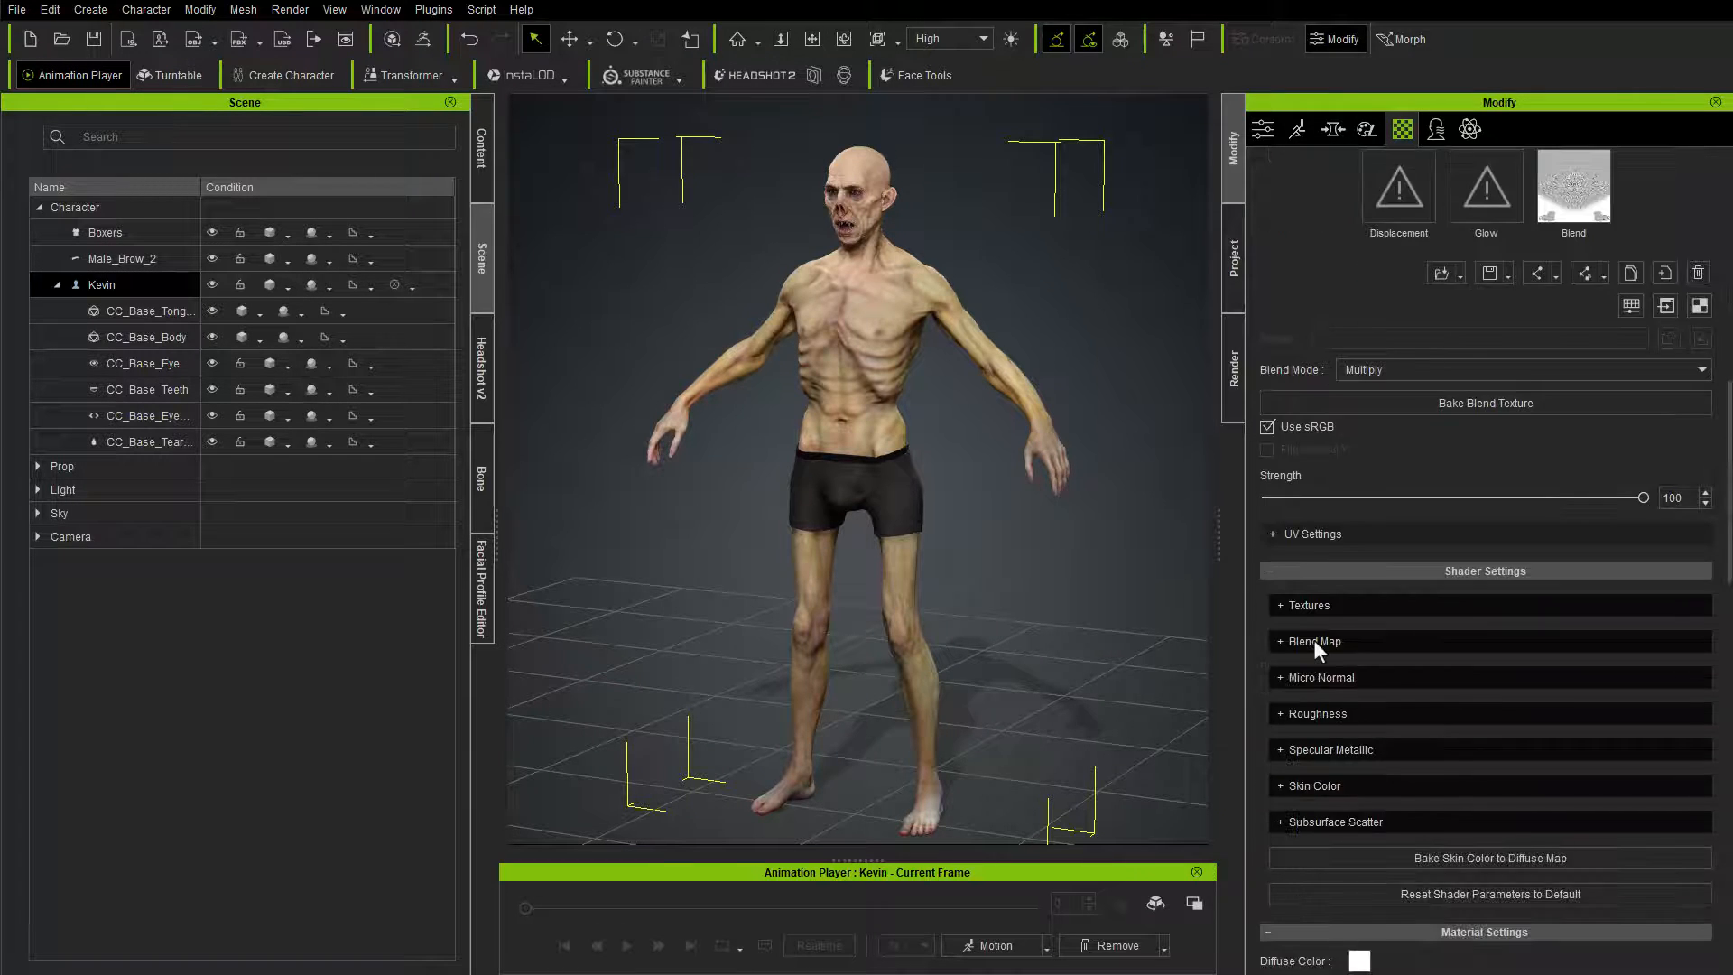
scroll(1314, 639, down, 1)
click(1281, 602)
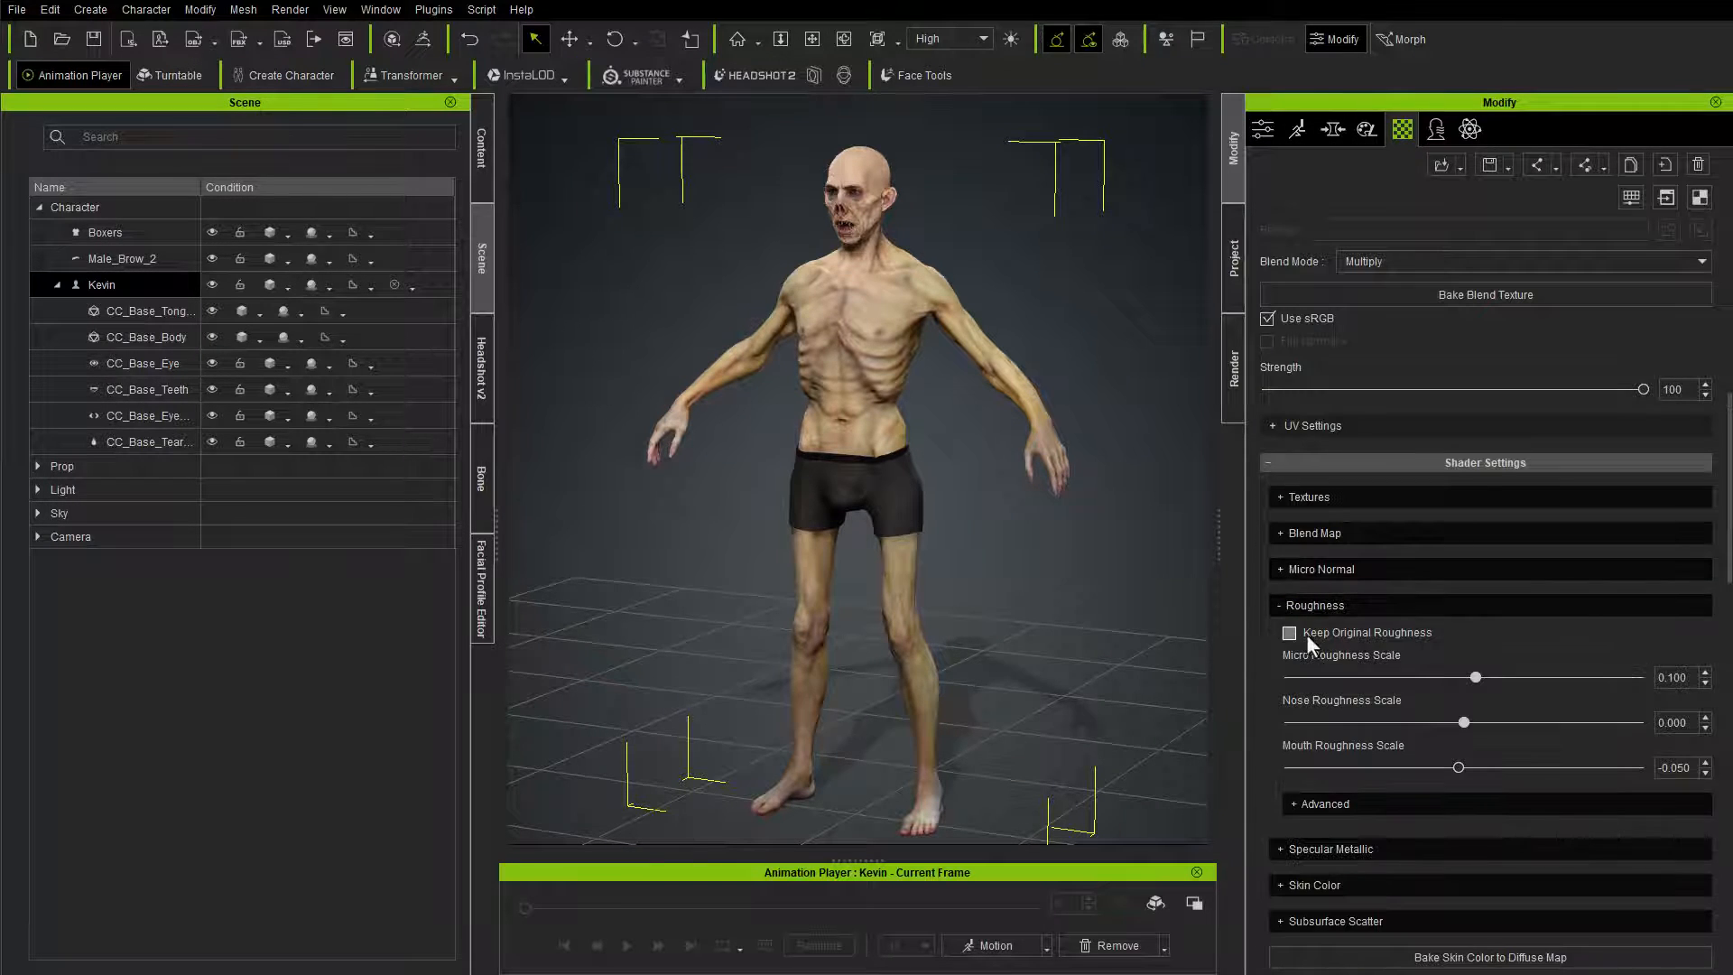
click(1290, 633)
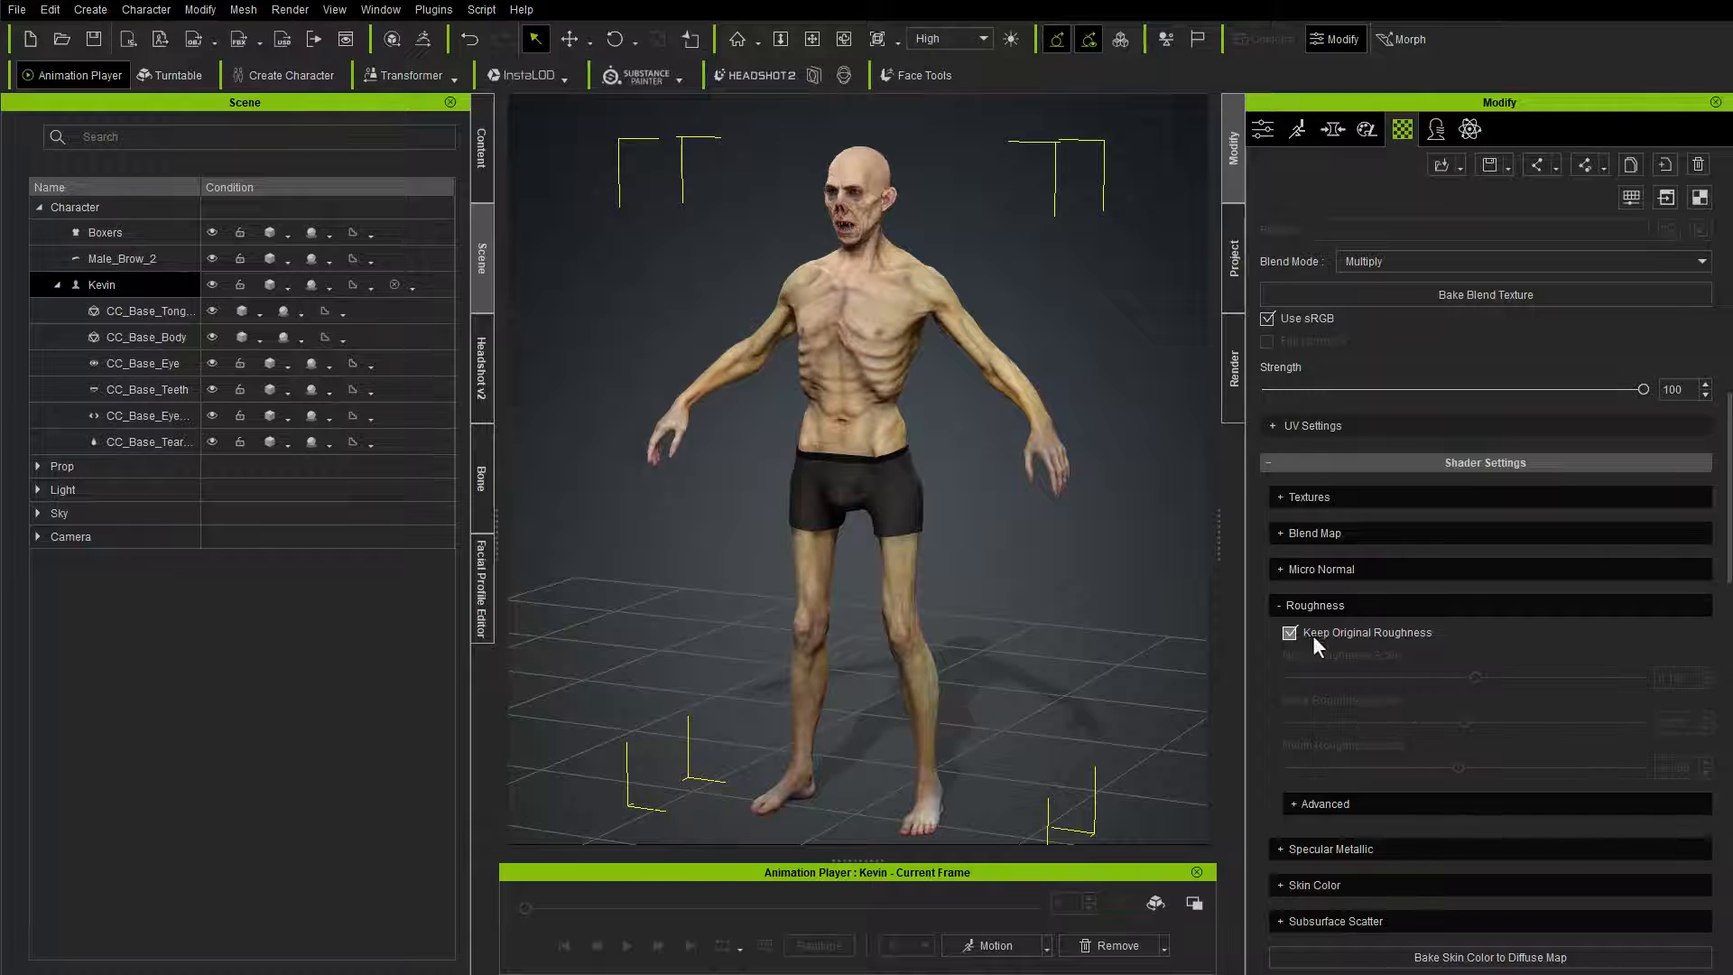
Step: Review the Micro Normal, Blend Map and Textures shader settings of the Std_Skin_Head material
click(1287, 571)
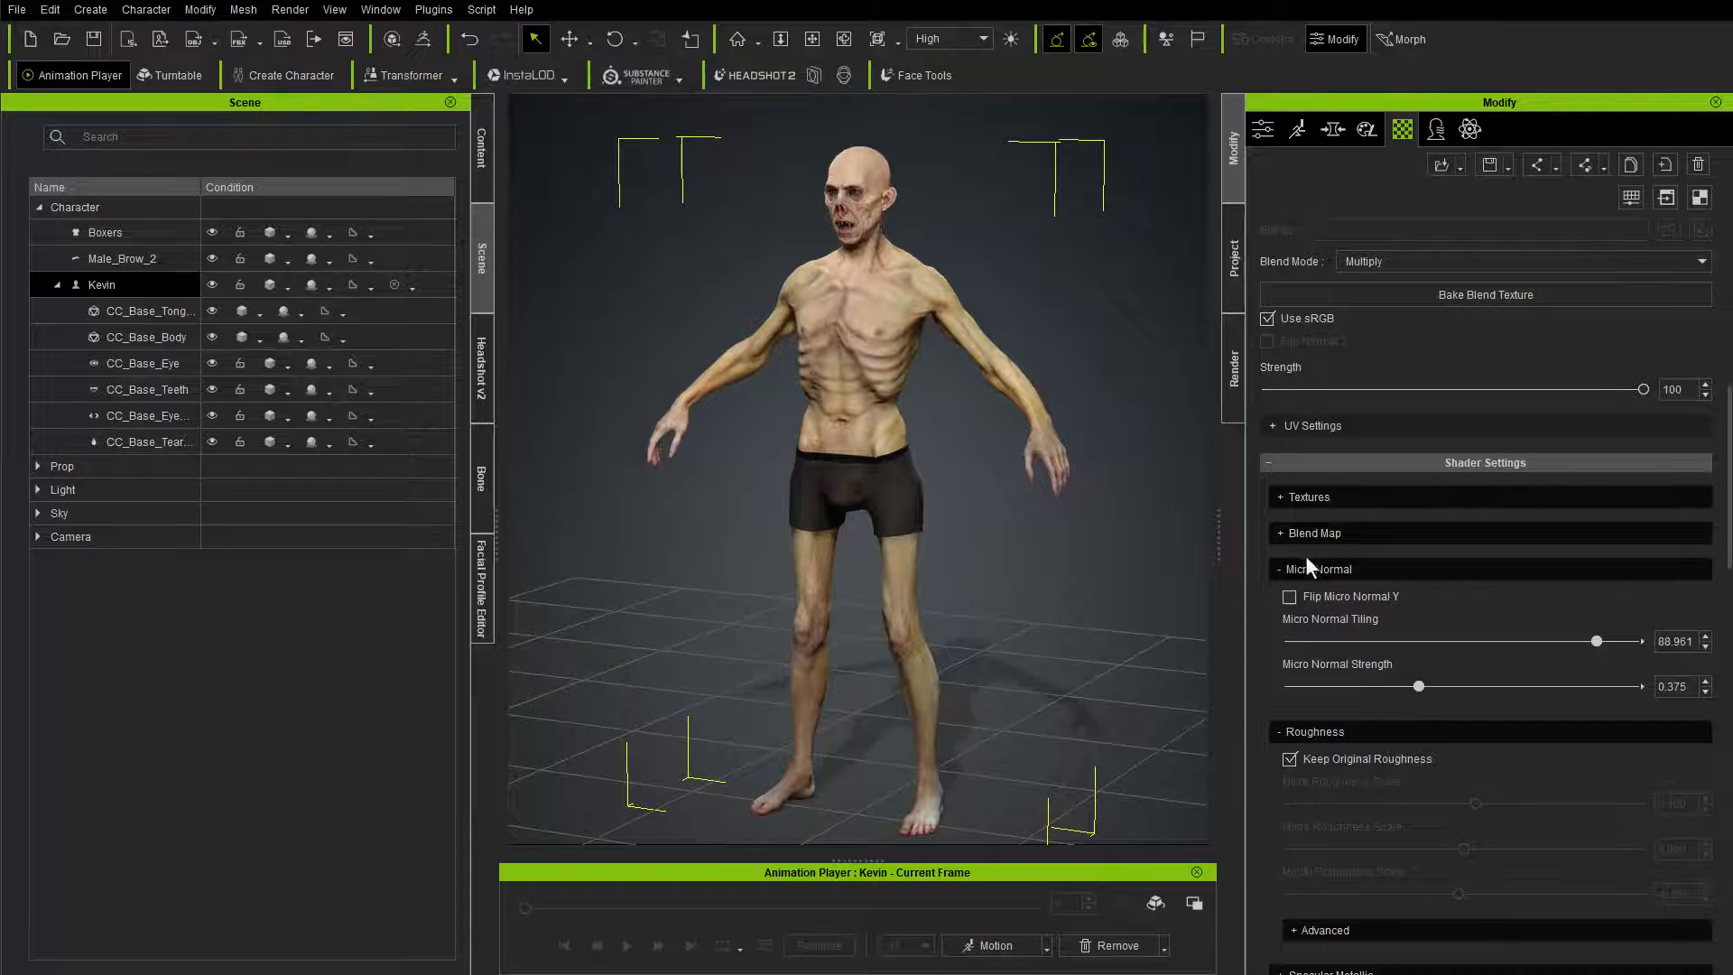
click(1281, 533)
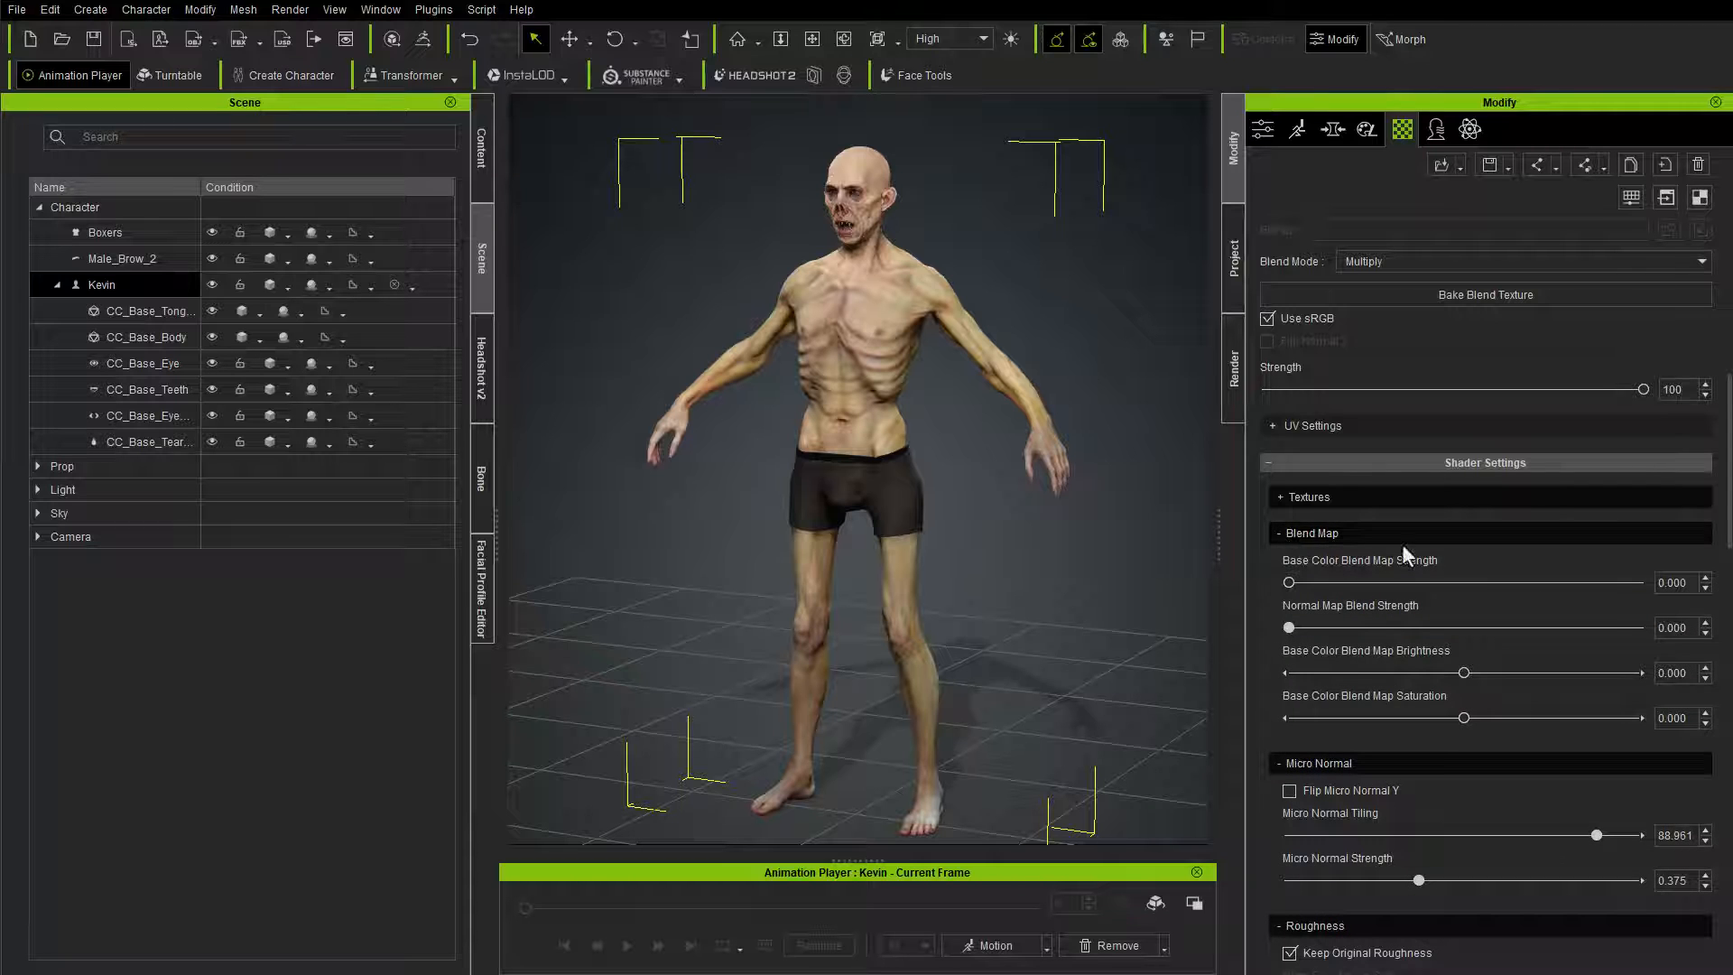
click(1278, 533)
click(1276, 497)
scroll(1338, 699, down, 2)
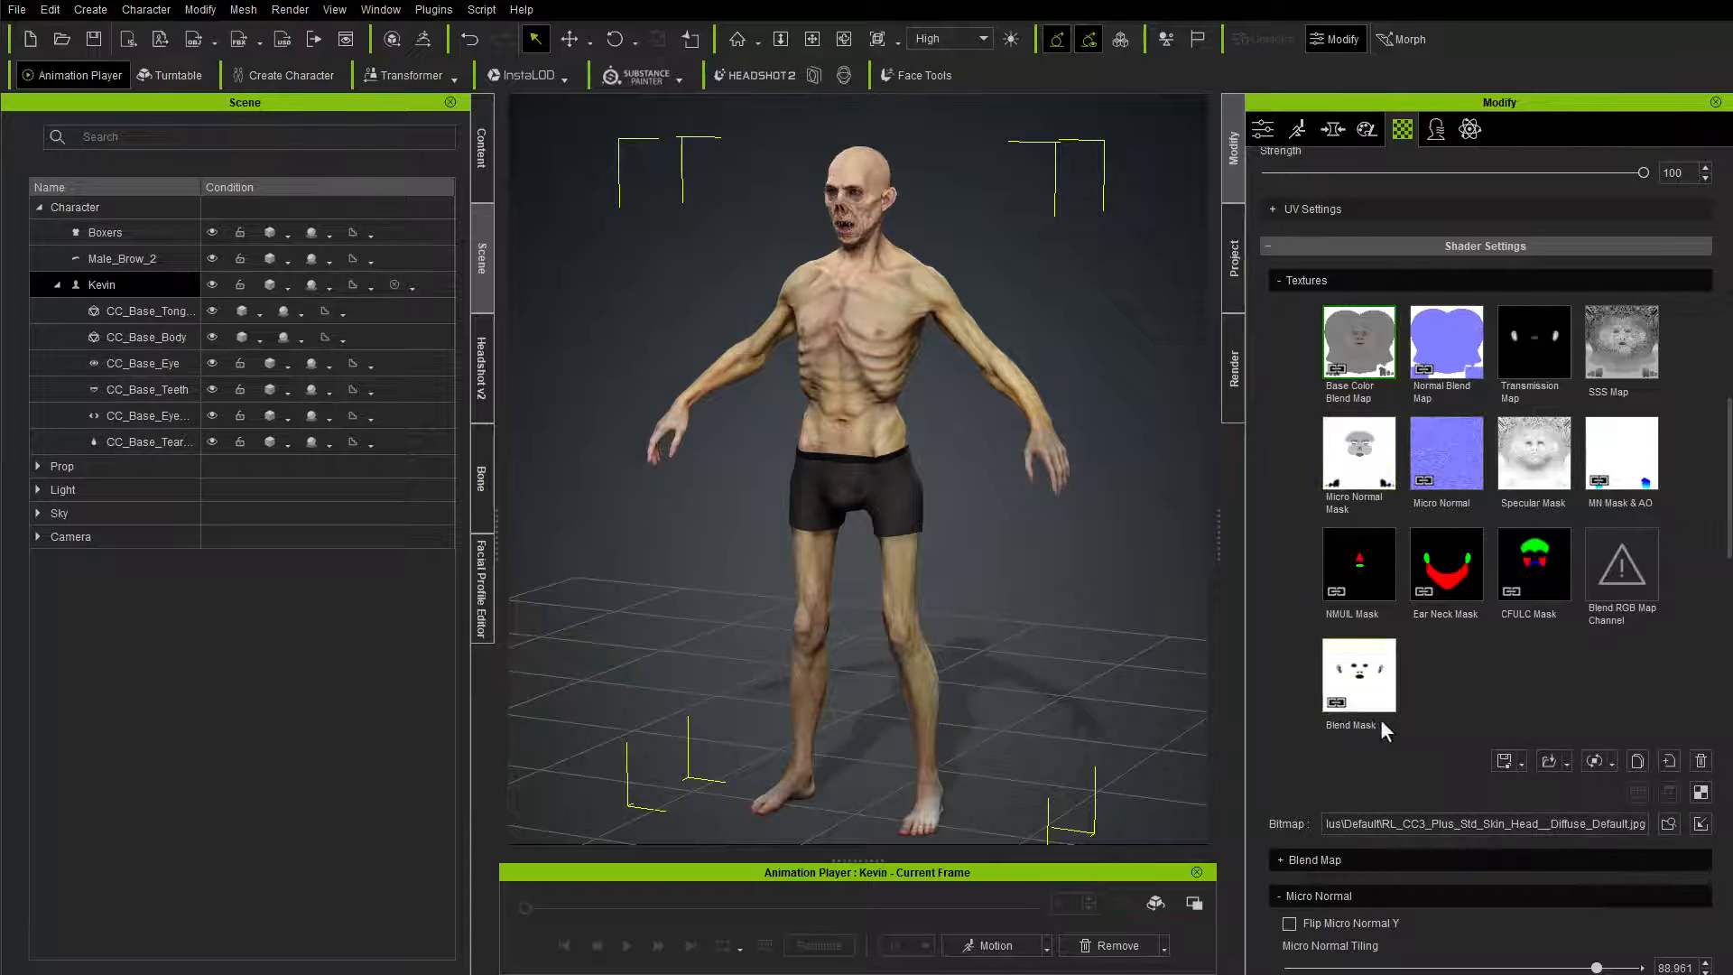
scroll(1397, 727, up, 2)
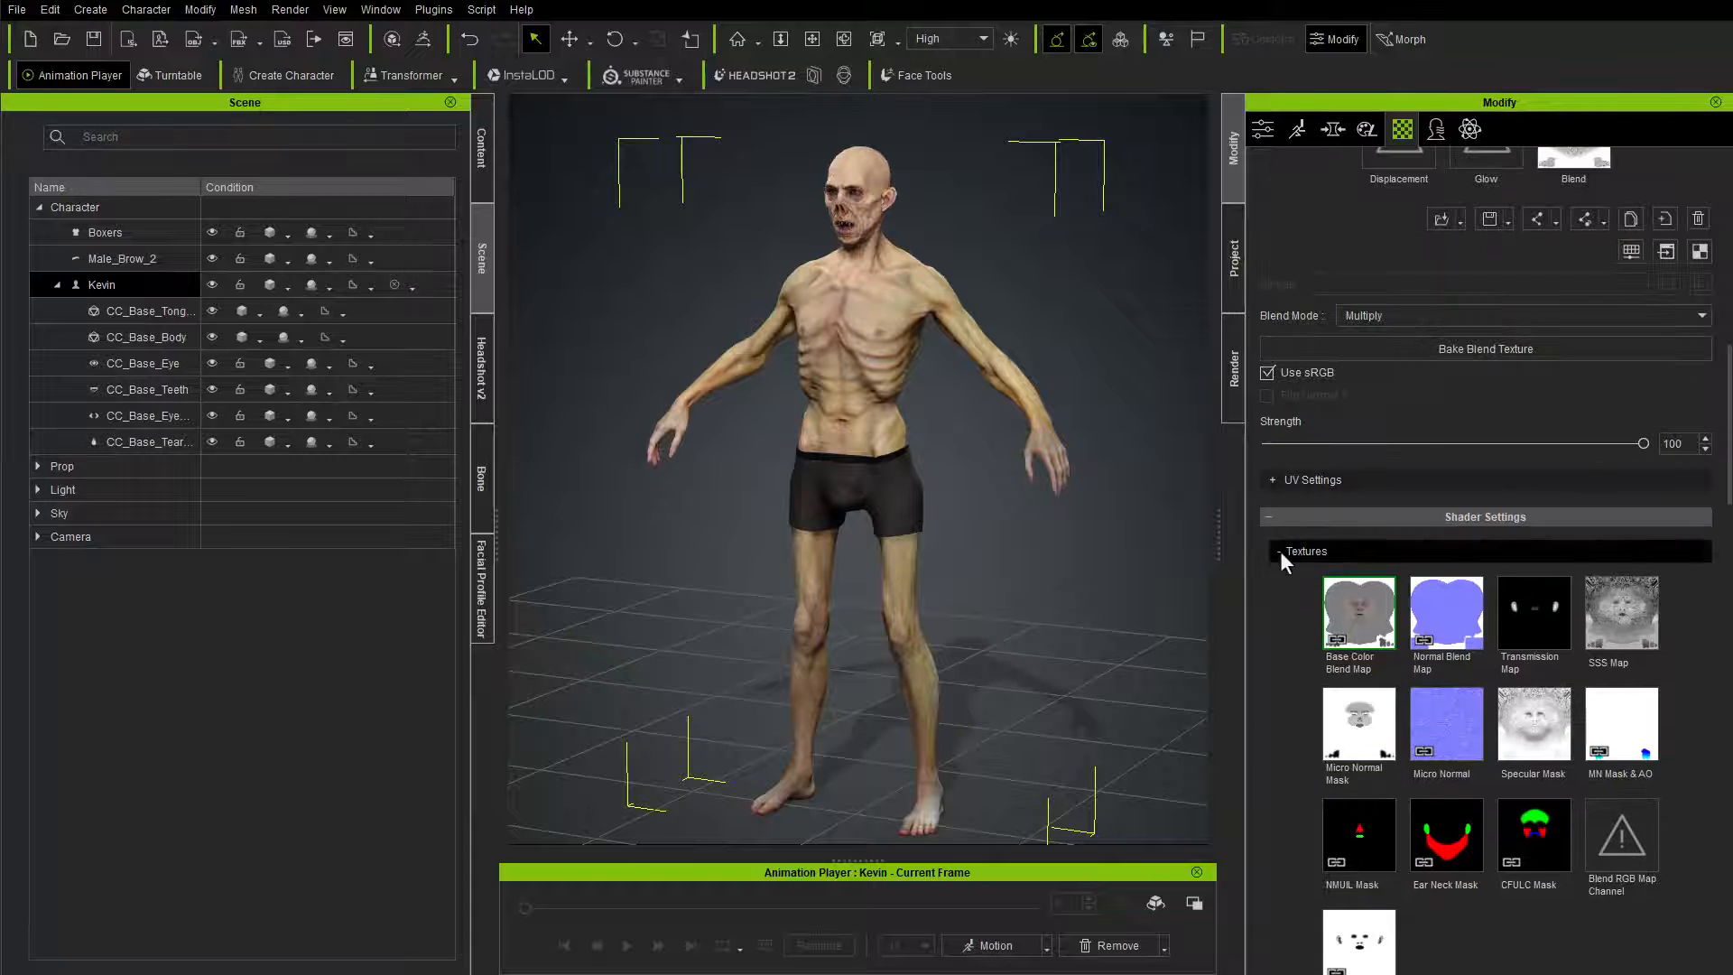
click(1279, 551)
scroll(1327, 692, down, 11)
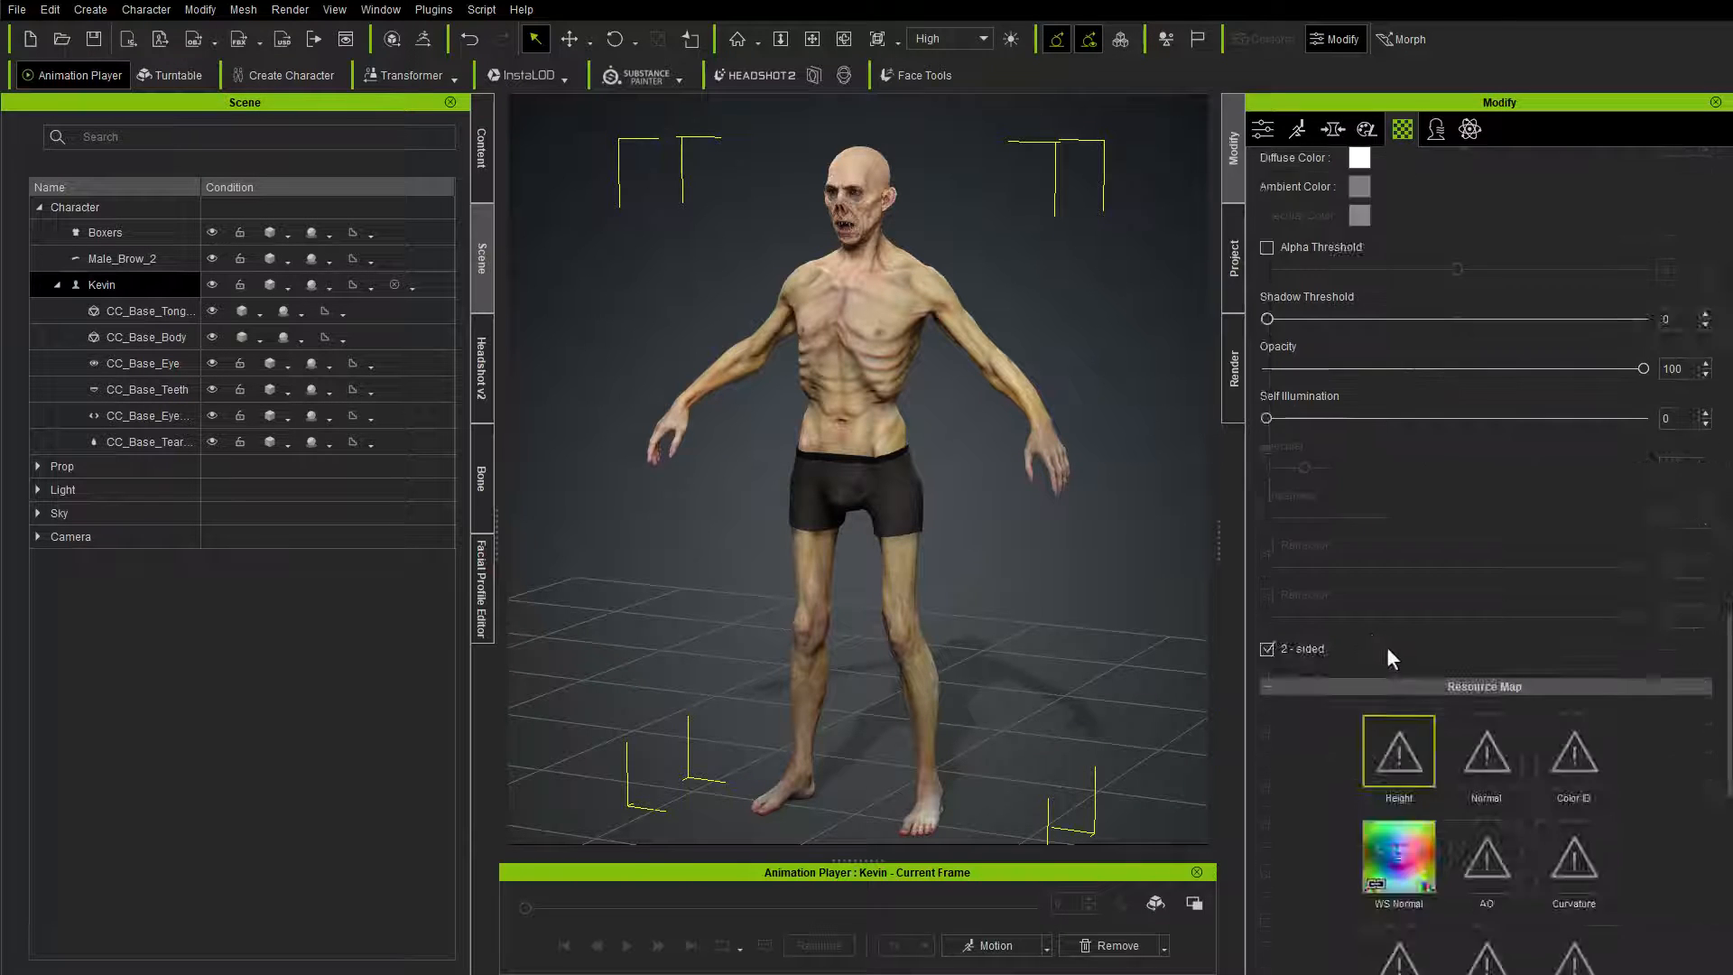
scroll(1399, 677, up, 8)
scroll(1416, 702, up, 1)
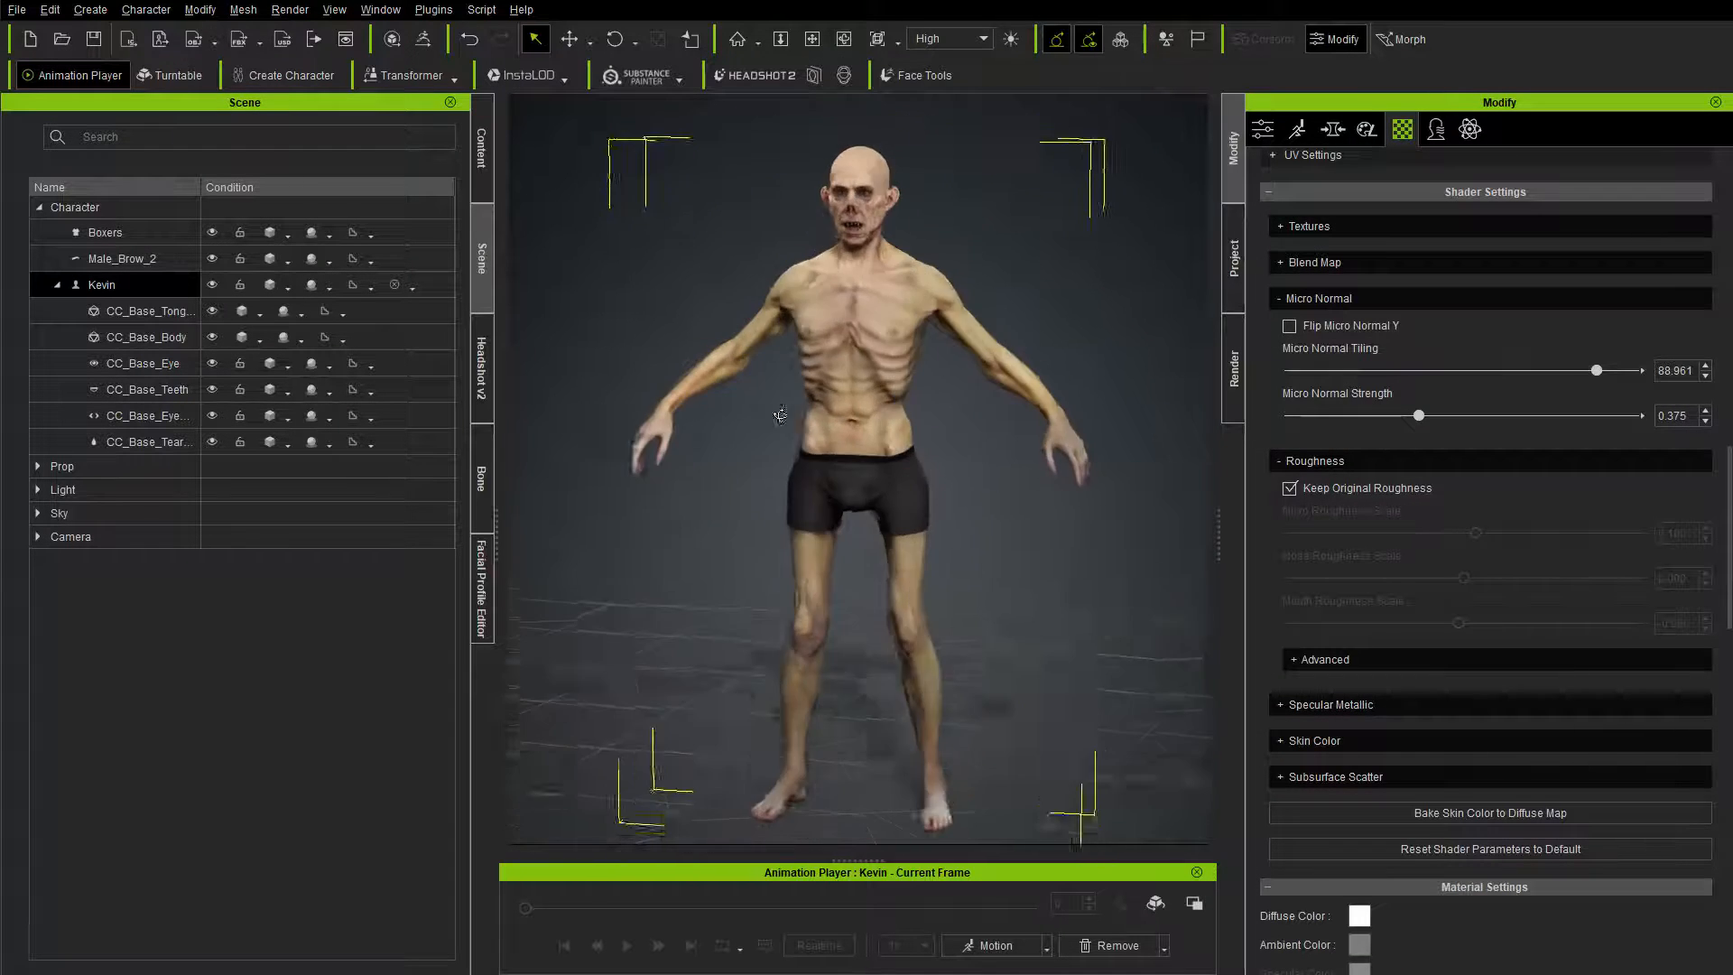
right_drag(750, 442, 759, 453)
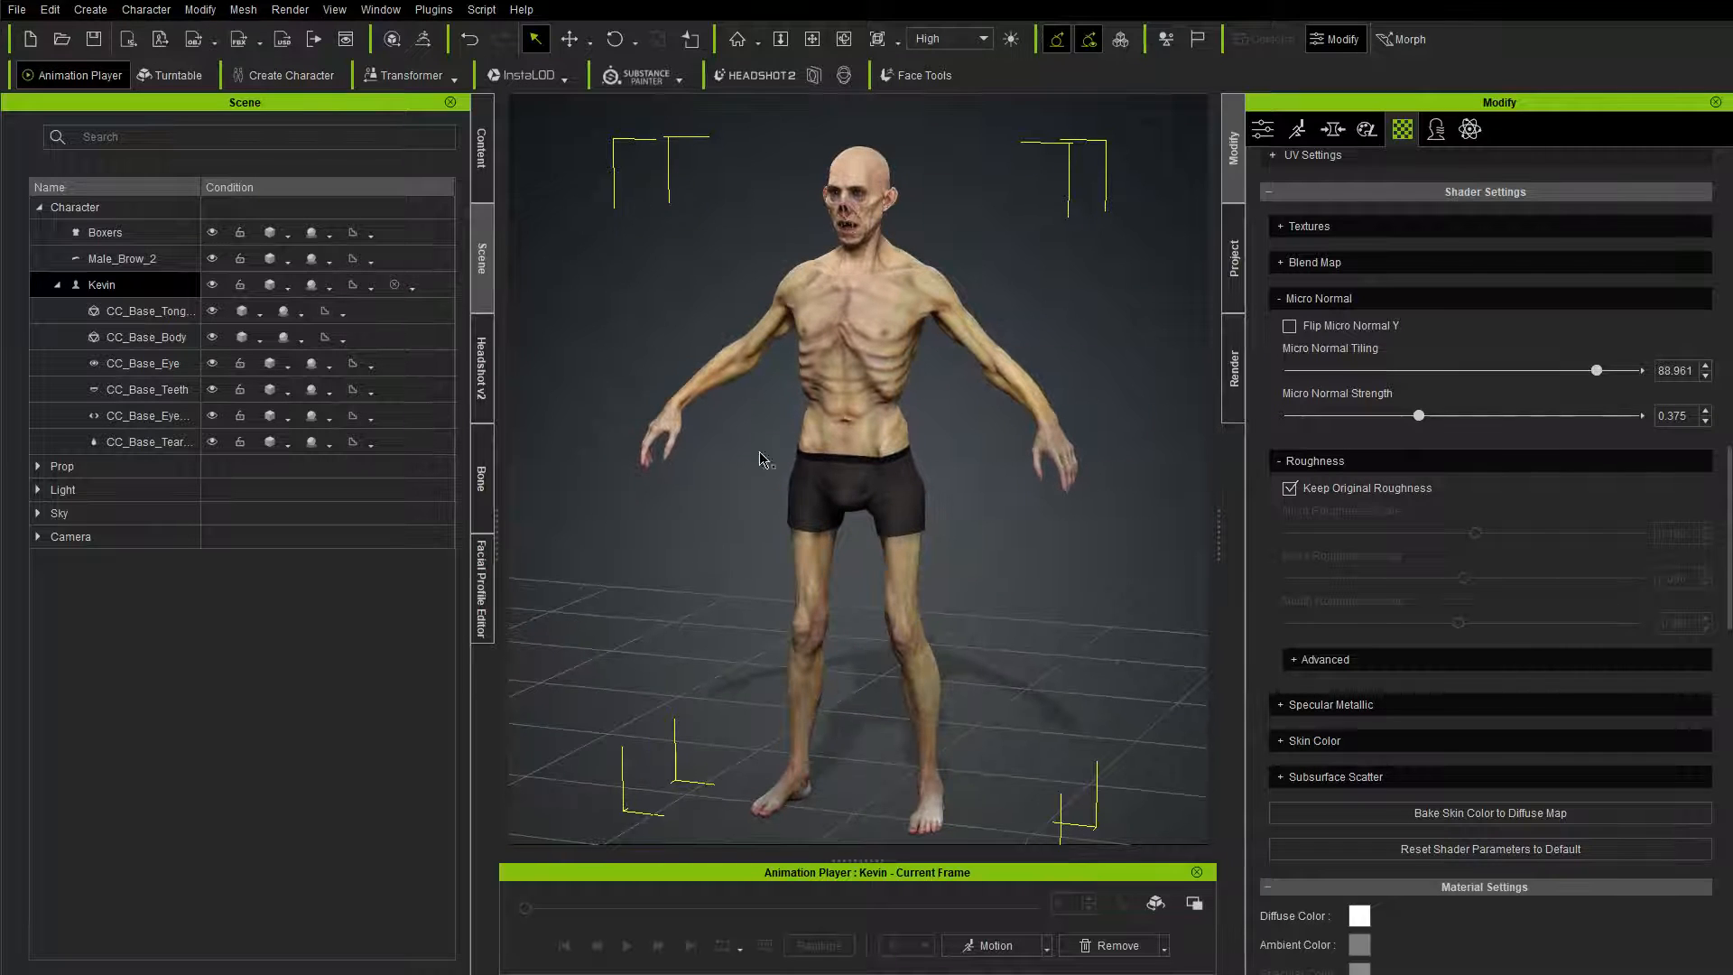
Step: Apply the Authority light room from the Stage content library to the scene
click(483, 147)
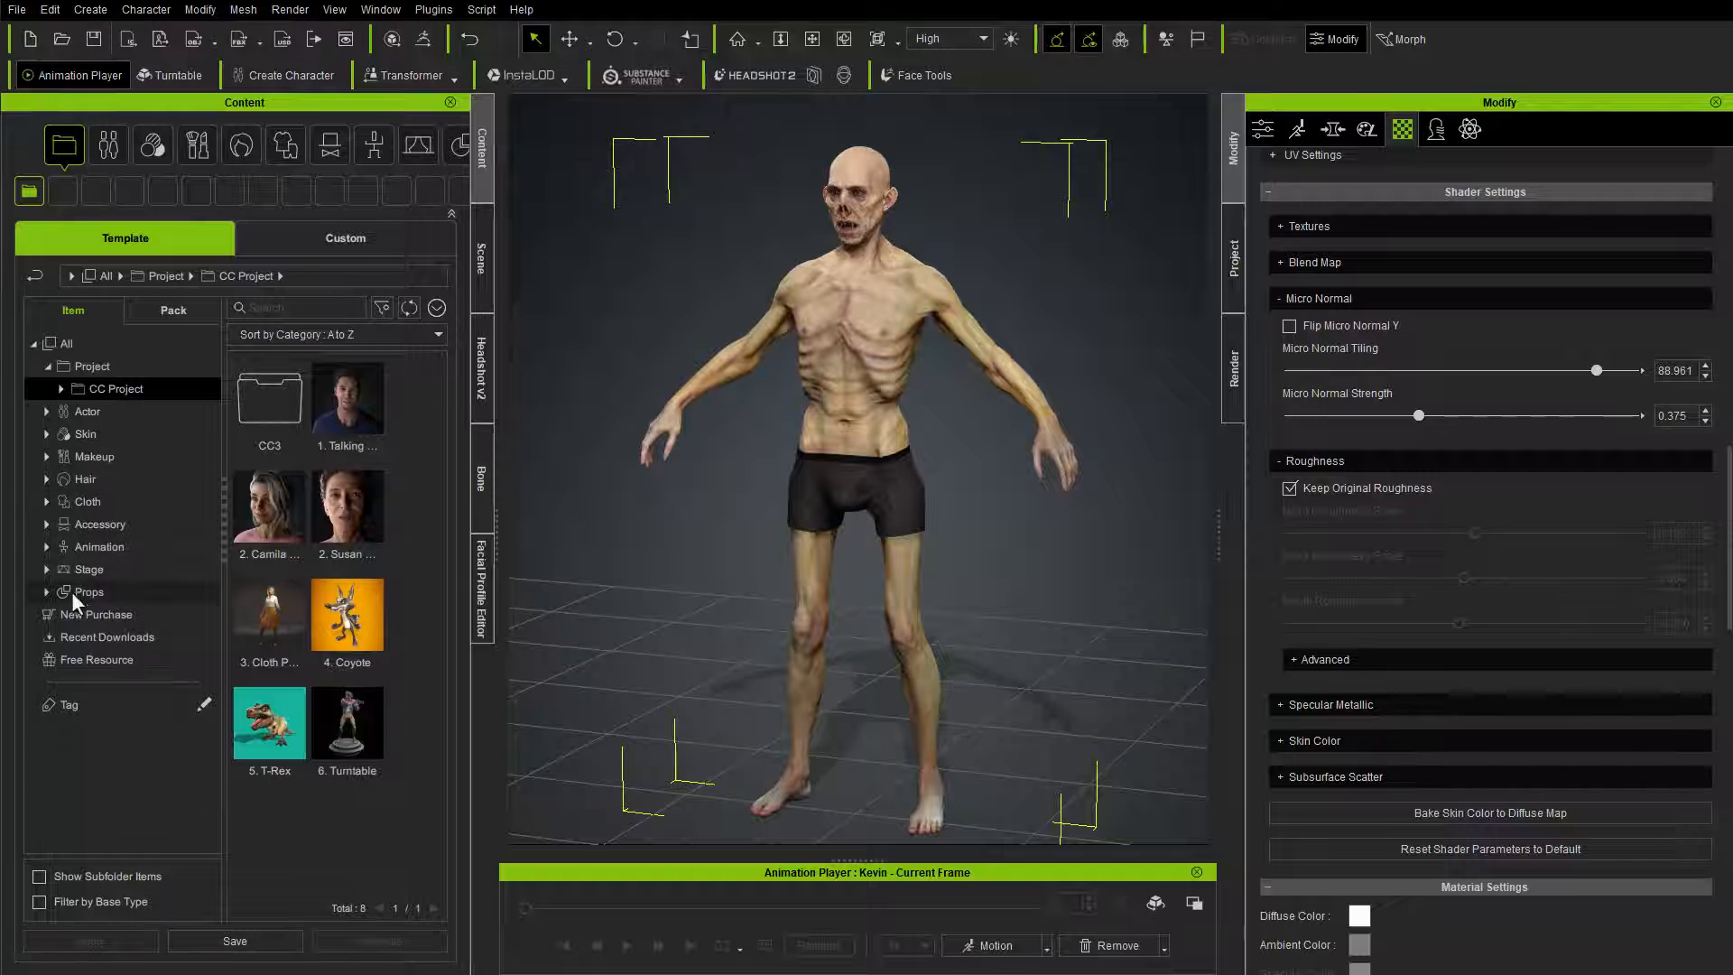
click(47, 571)
click(106, 590)
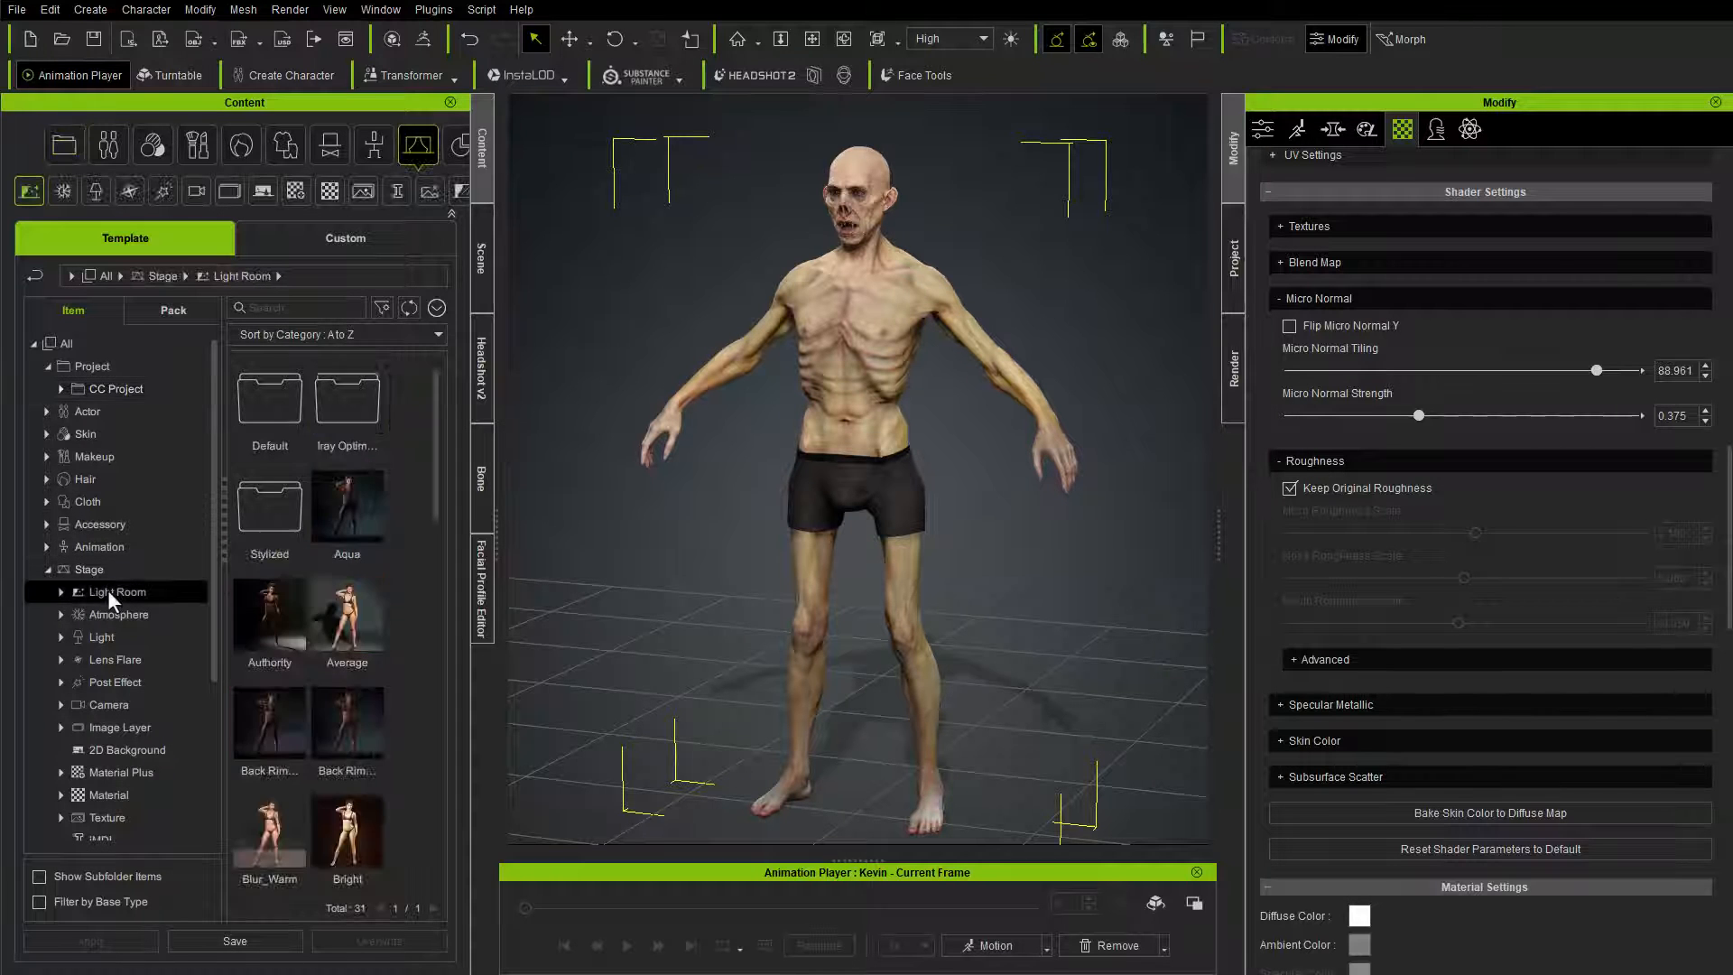
double_click(272, 609)
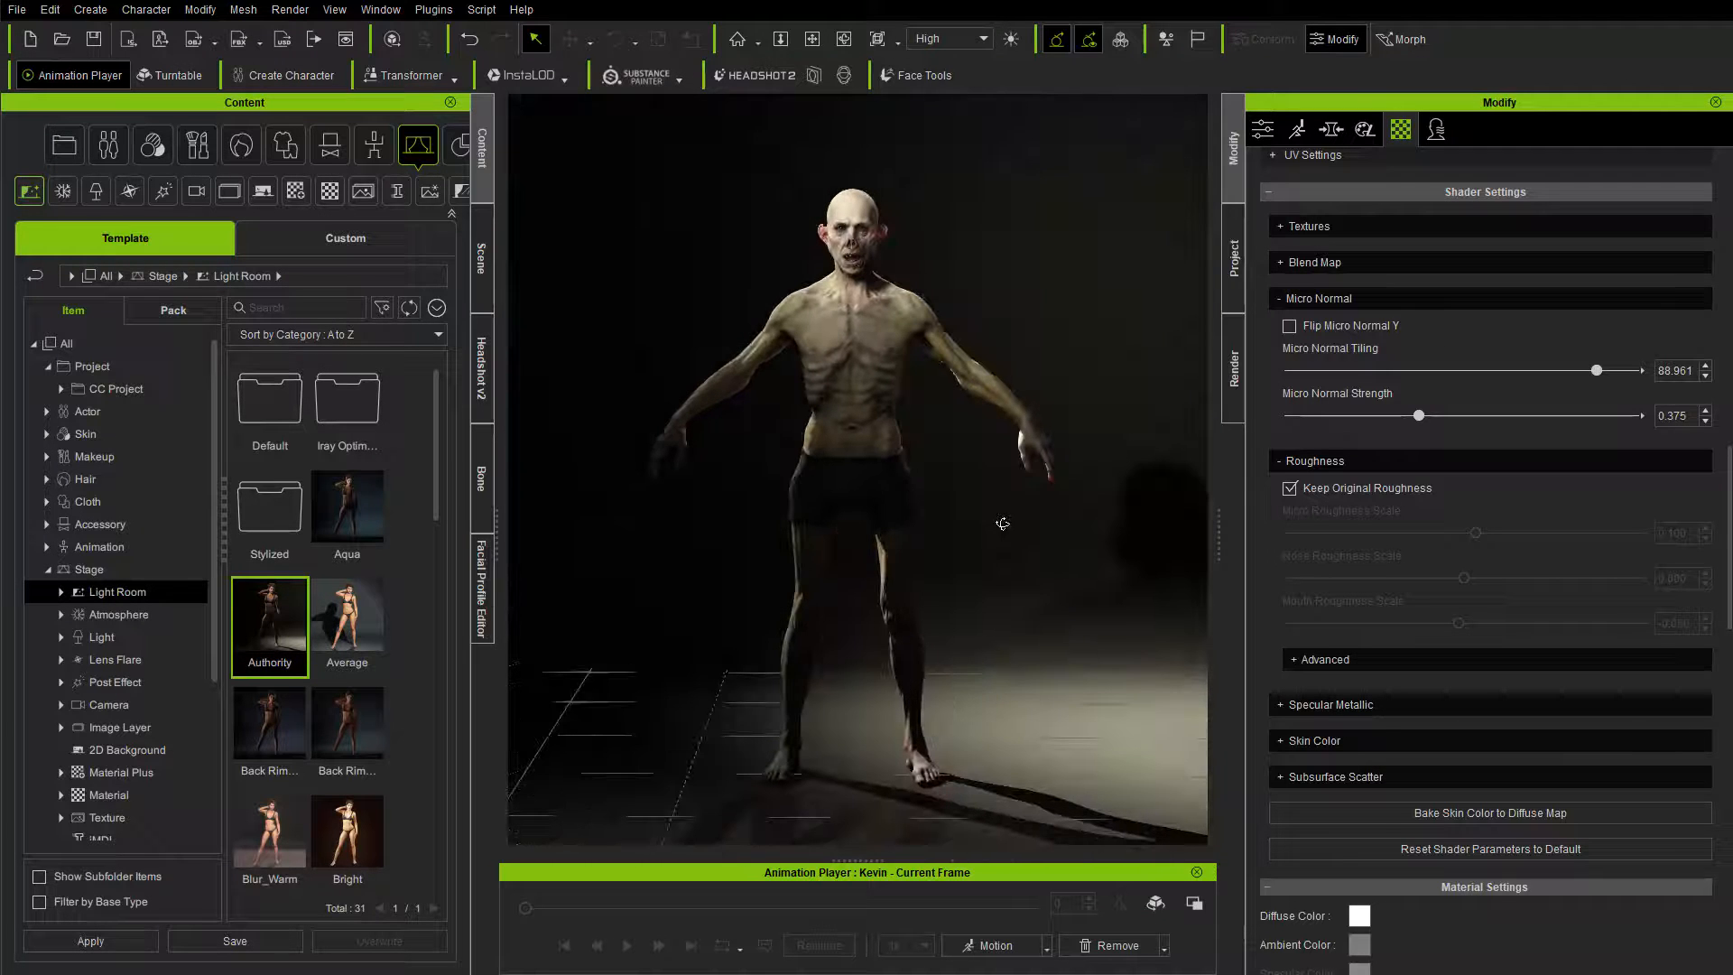
Step: Examine the props and lights that the light room placed in the scene, and return to the content library
click(481, 244)
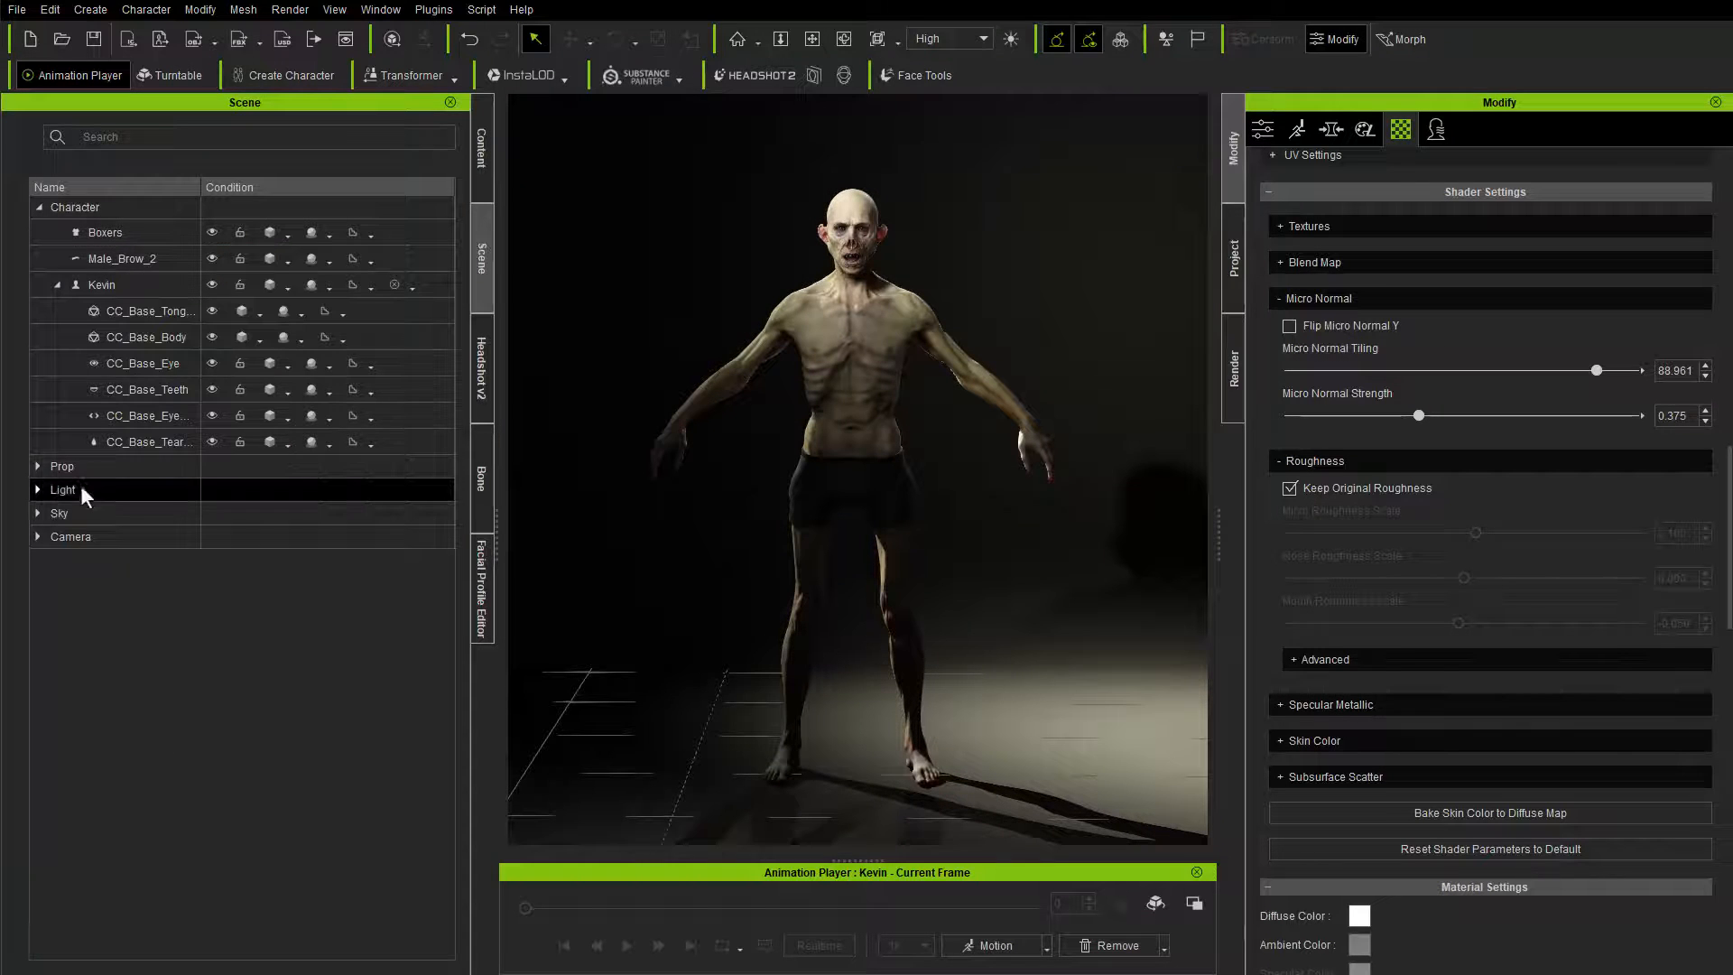
click(38, 489)
click(37, 465)
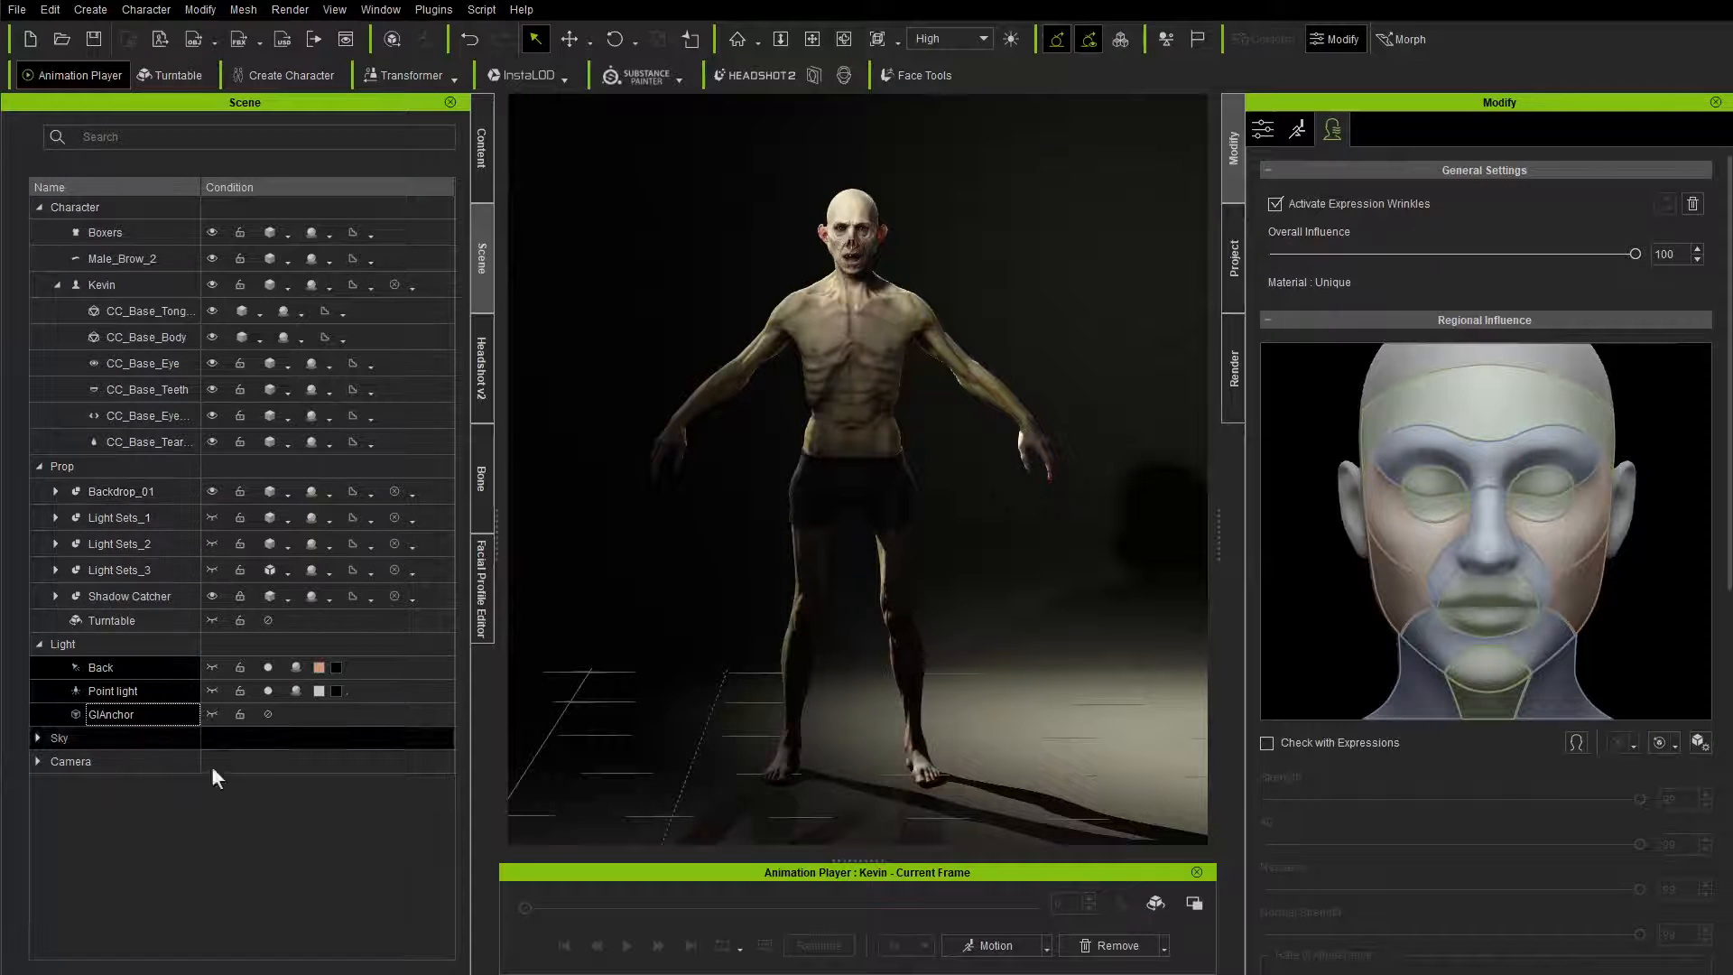
middle_drag(795, 433, 1004, 382)
click(38, 644)
click(41, 467)
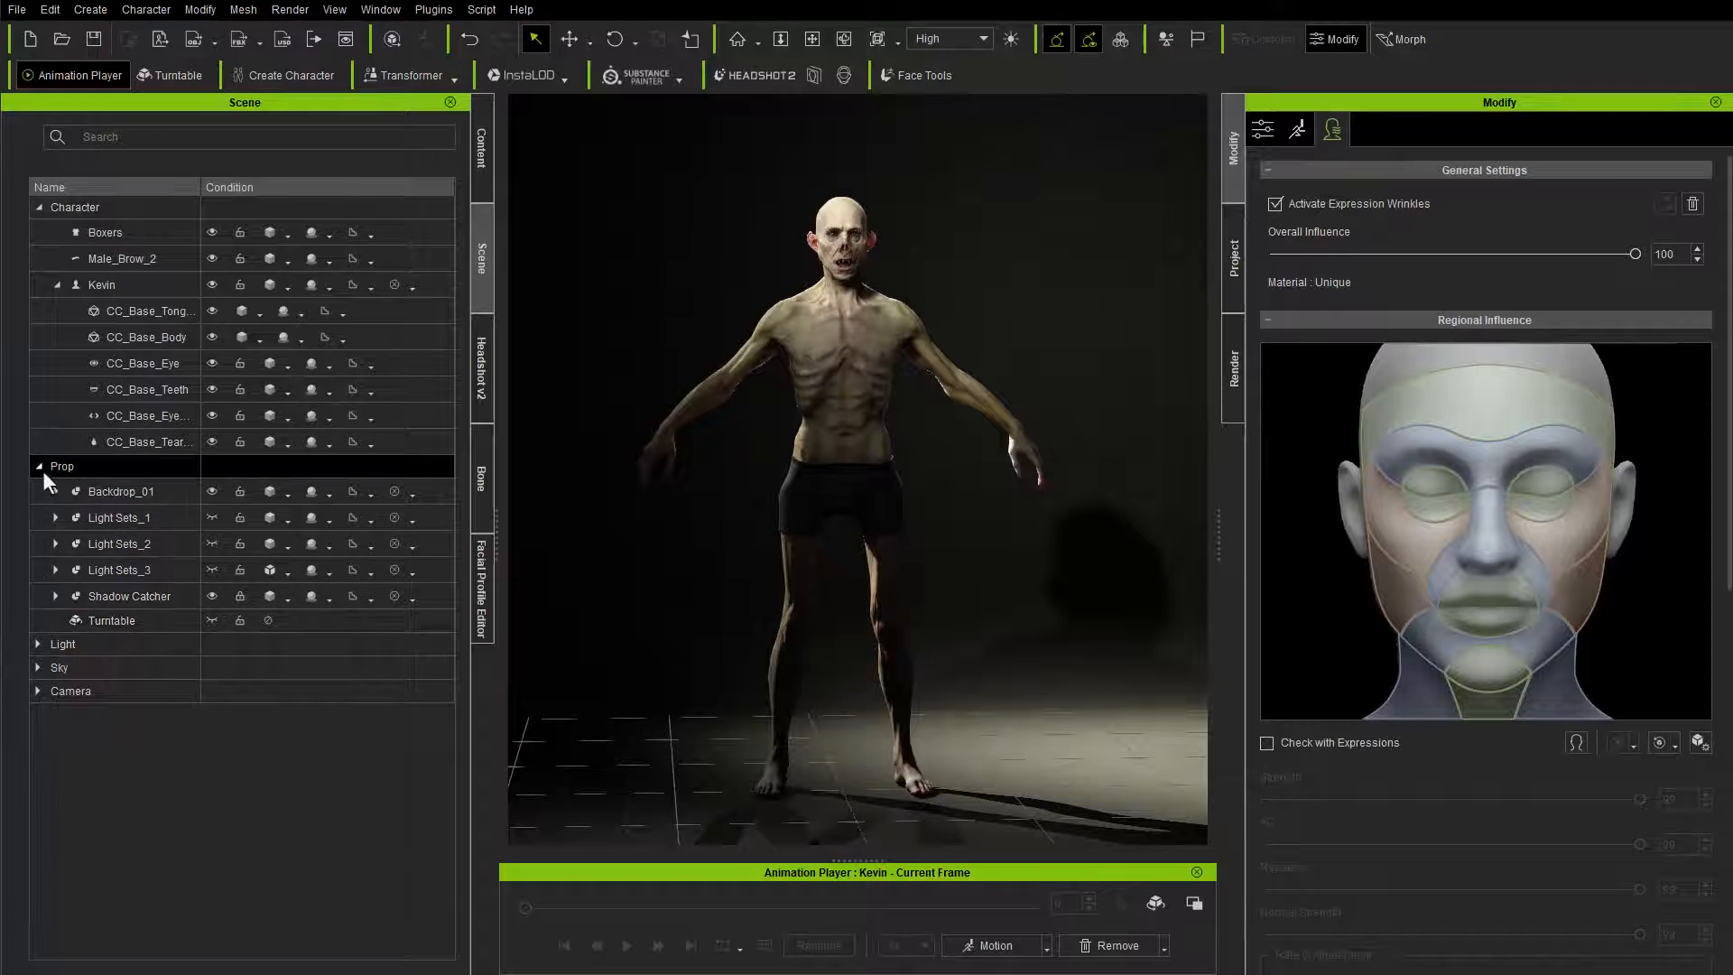
click(38, 466)
click(481, 154)
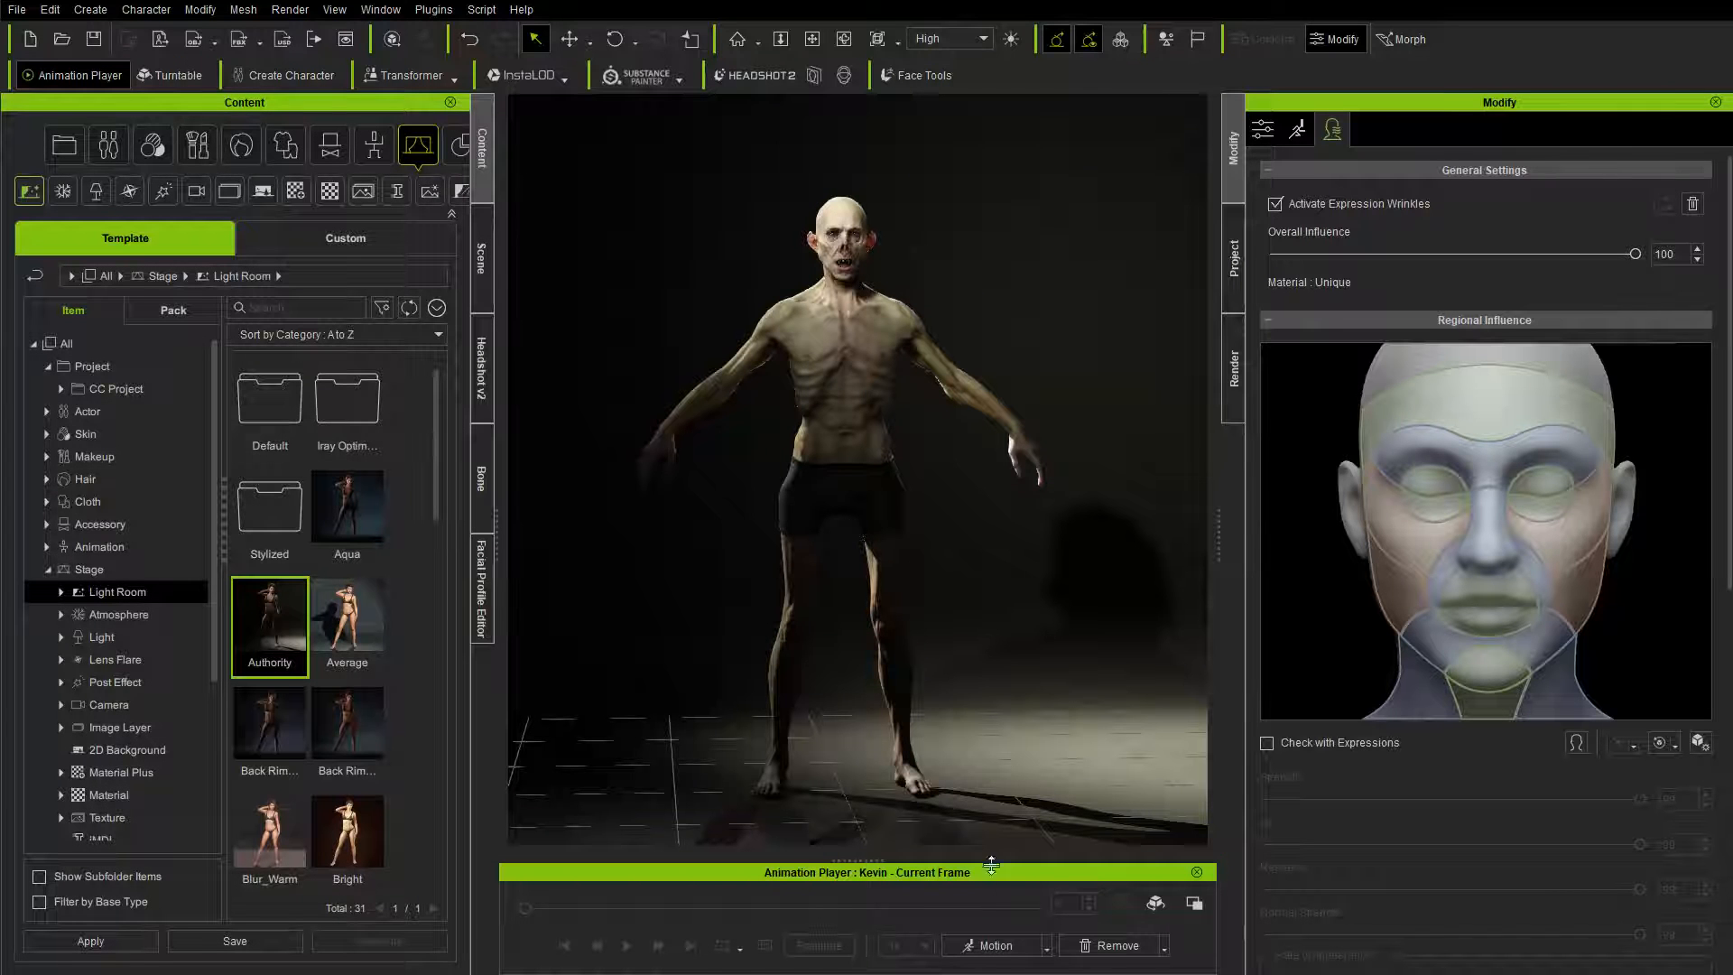
Step: Apply the DanceTurn_M soft physics calibration motion to the vampire character
click(995, 946)
mouse_move(1033, 844)
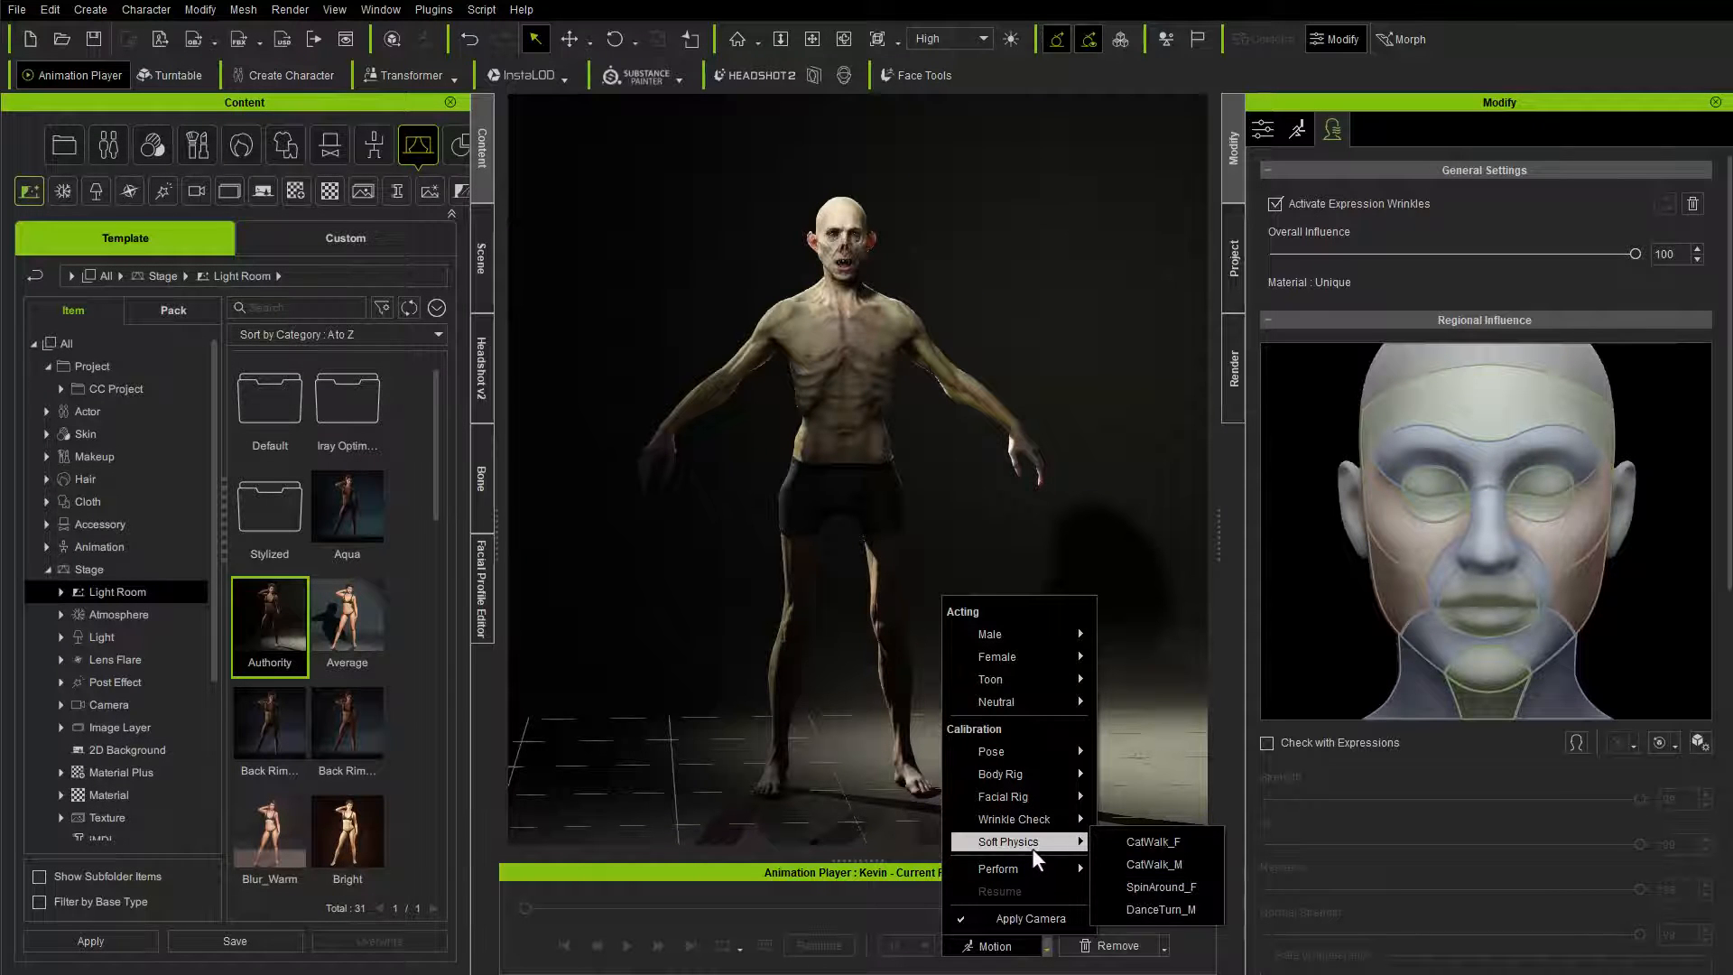
click(1160, 909)
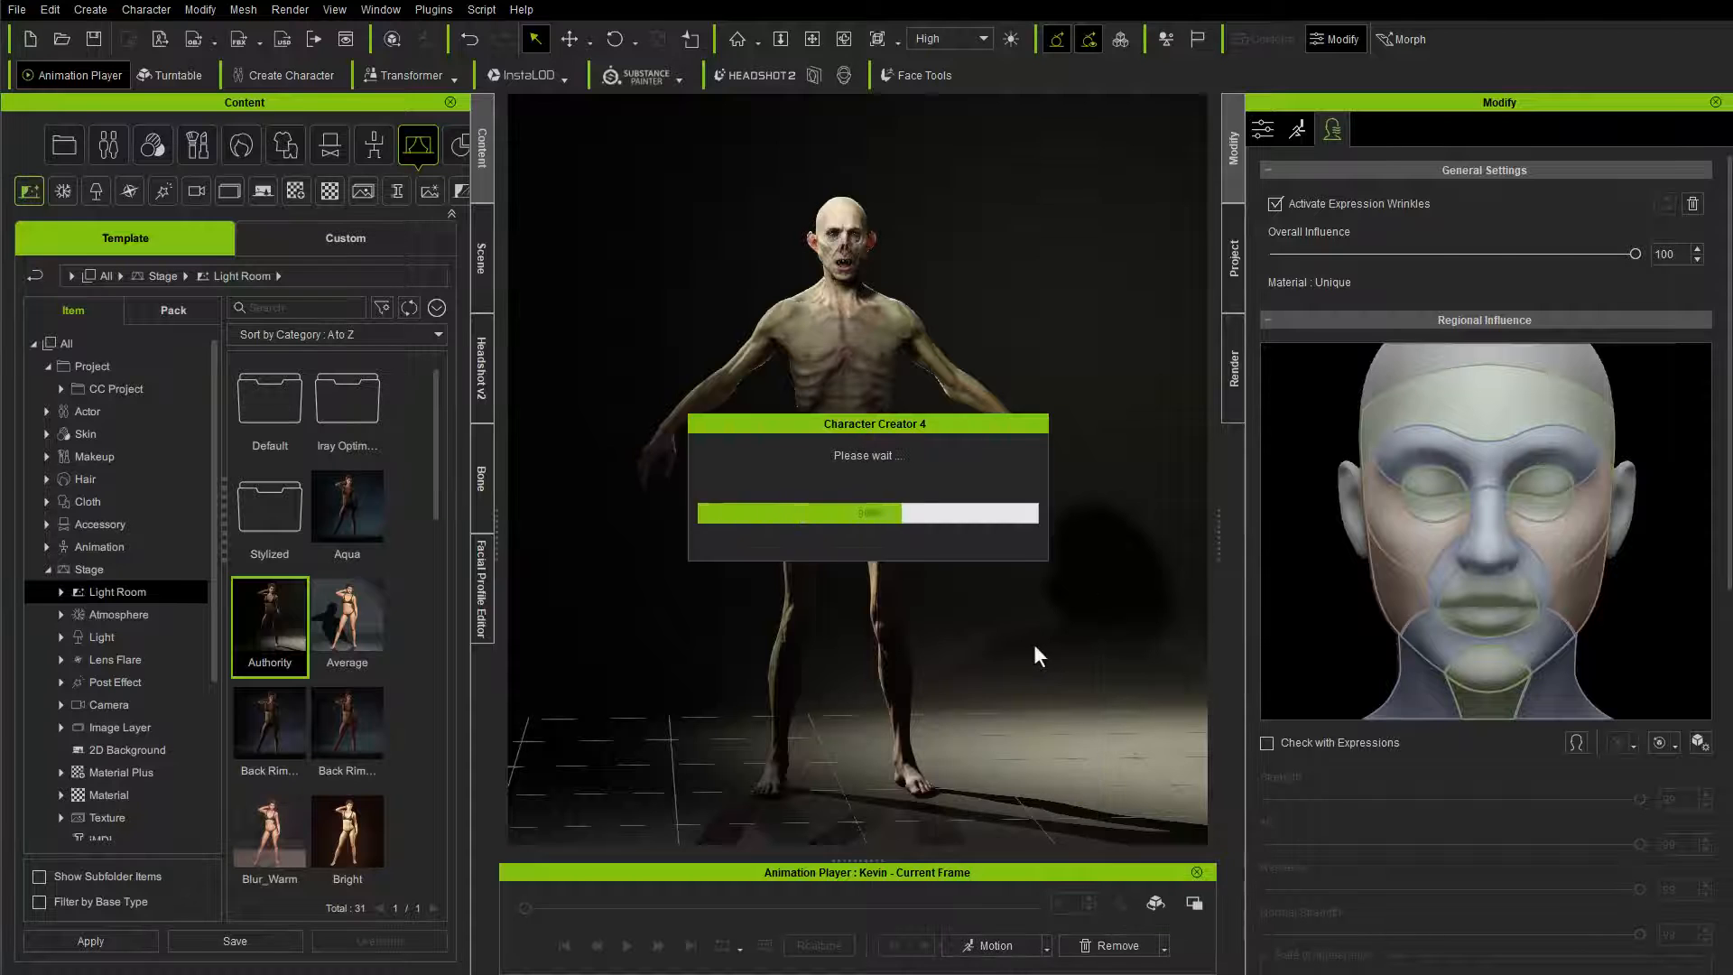
scroll(812, 244, down, 3)
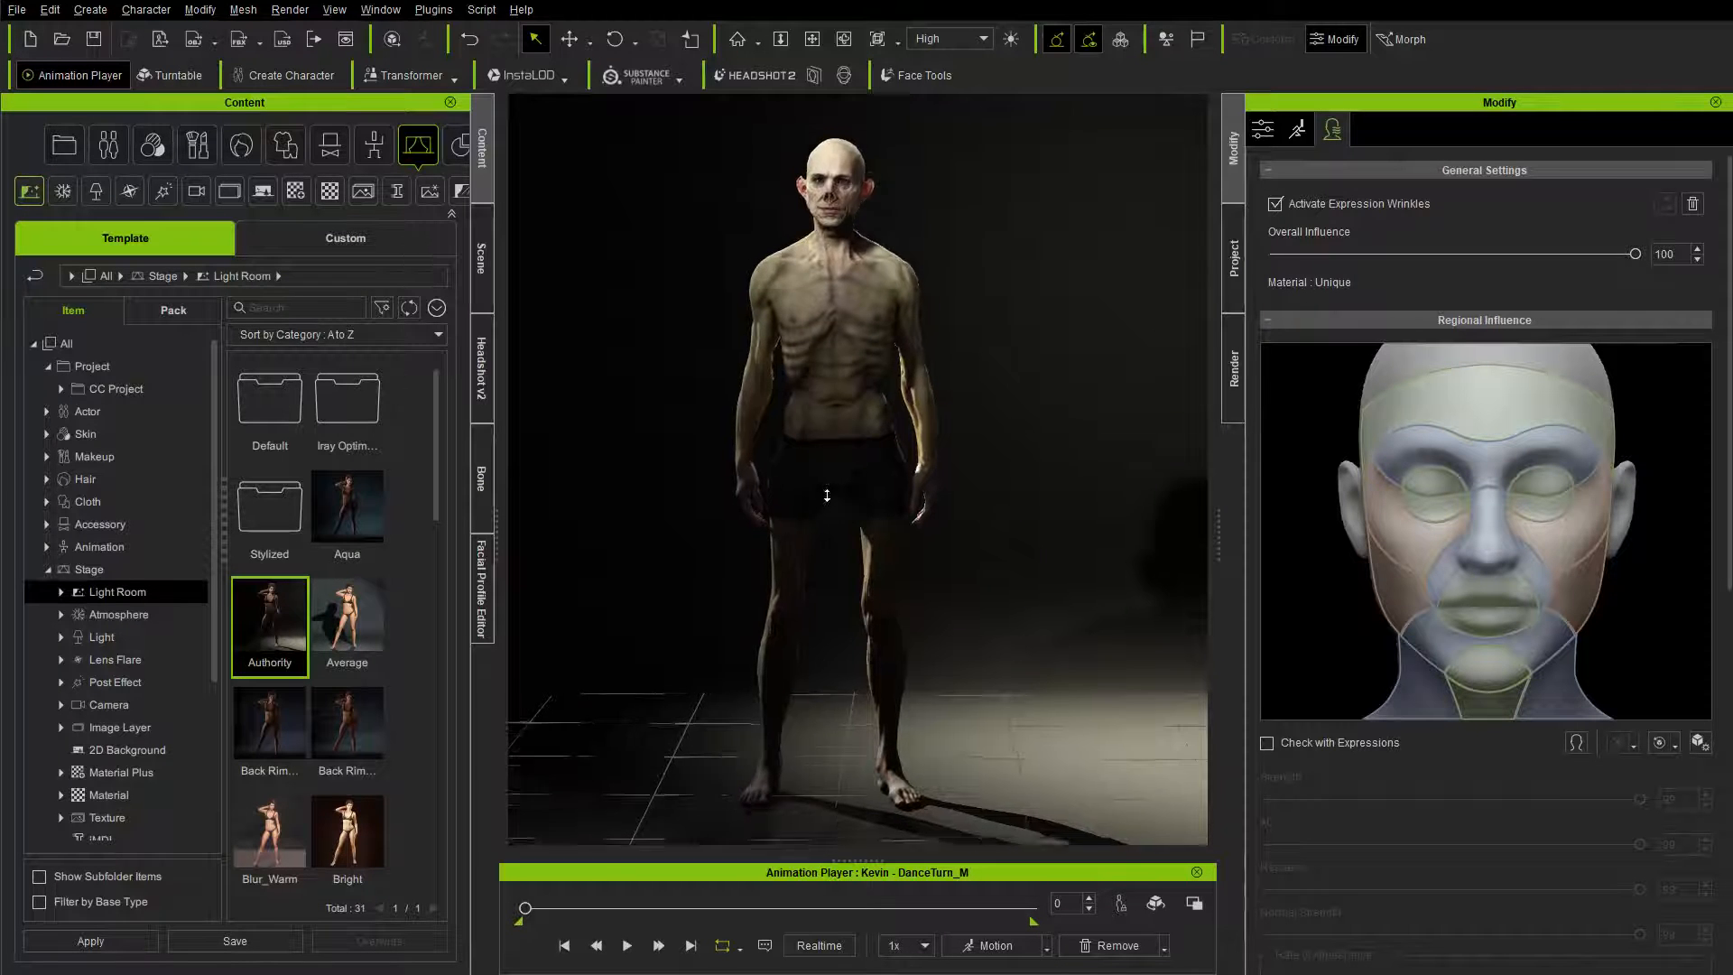
right_drag(855, 396, 821, 394)
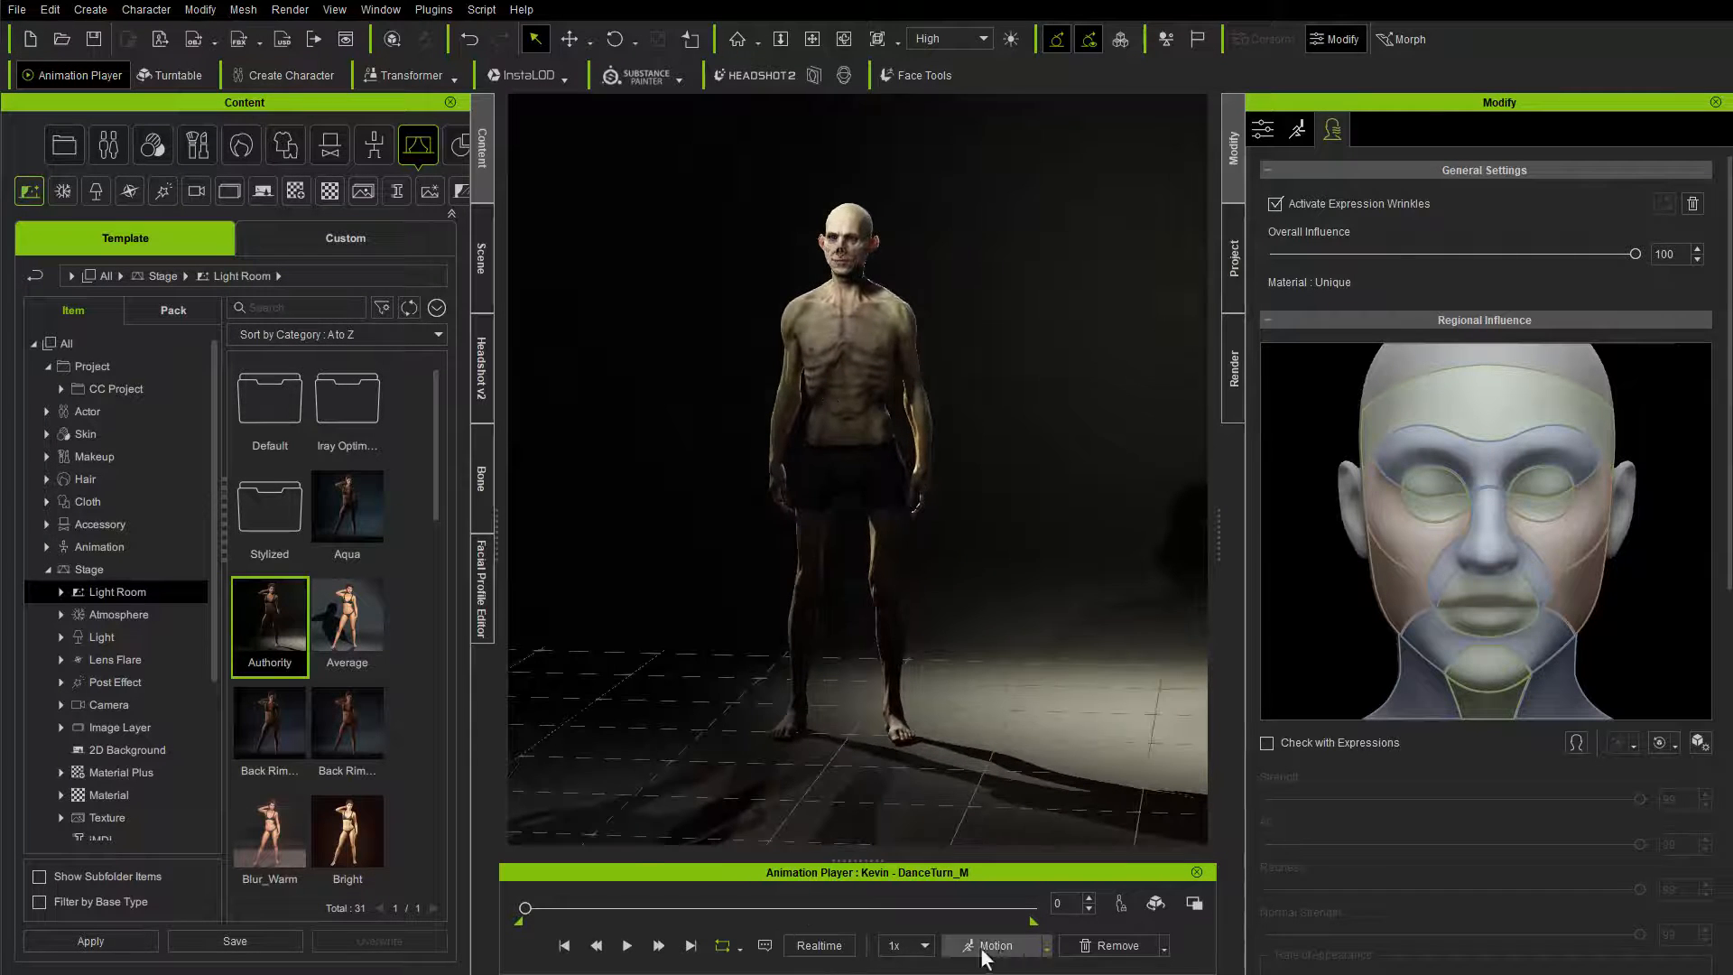
Step: Preview the DanceTurn_M motion, and replay it from the first frame with in-place movement switched on
click(628, 945)
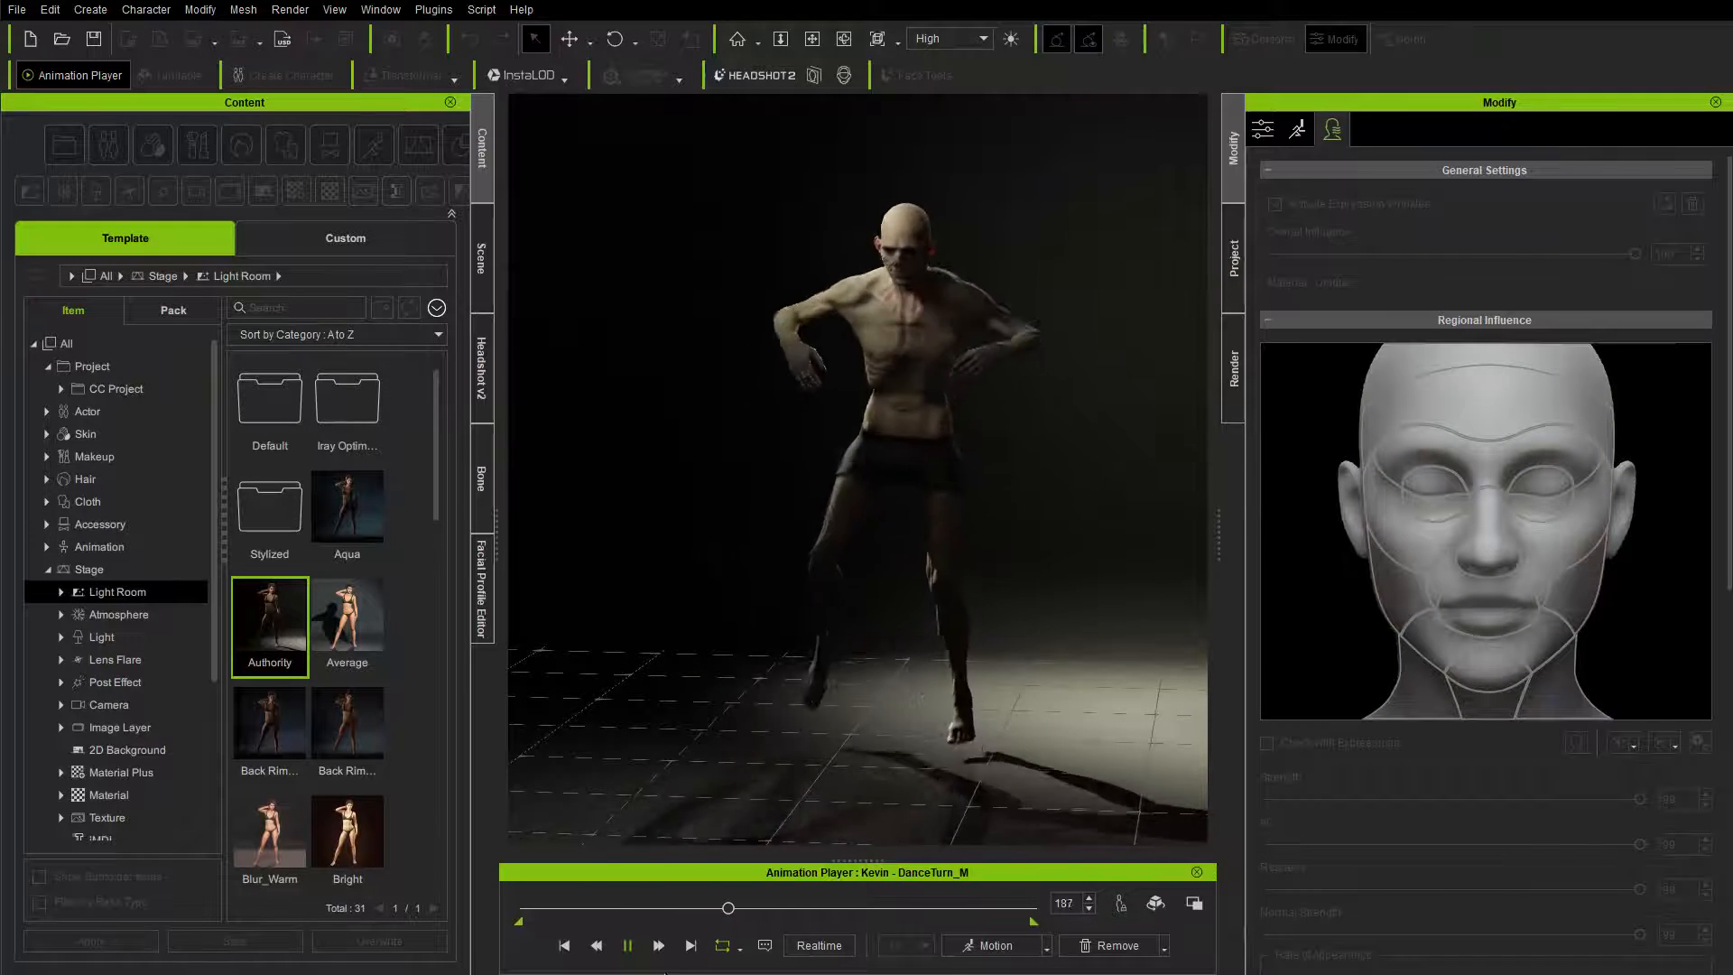
click(628, 946)
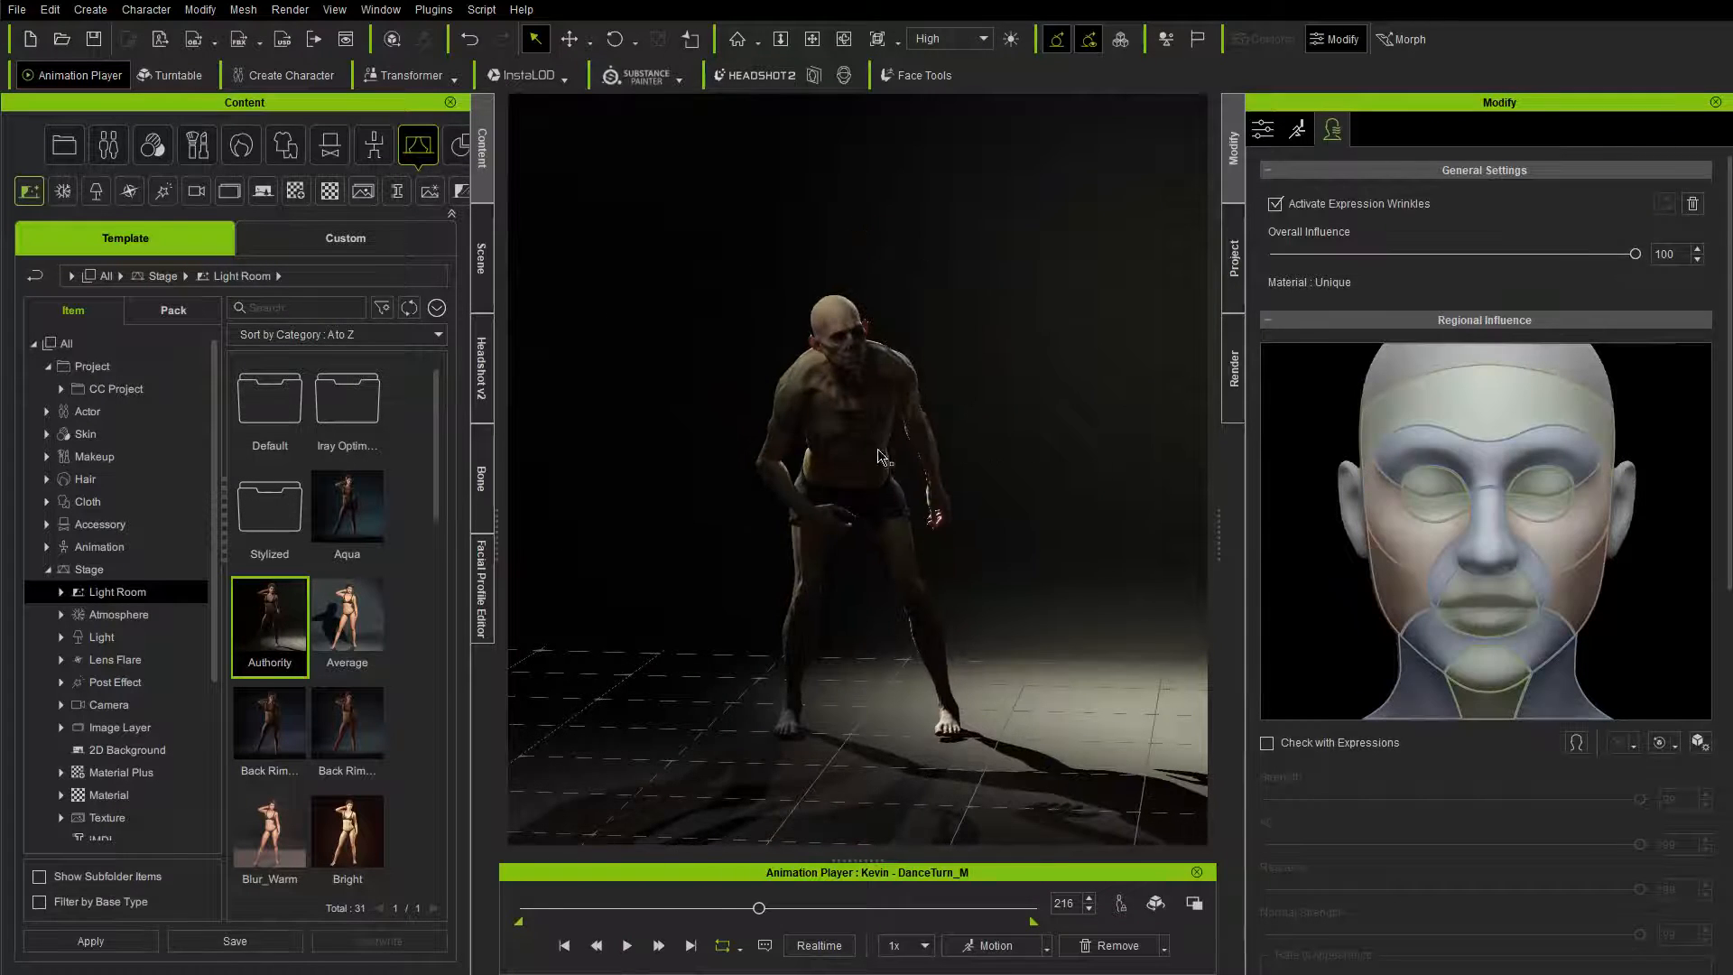
click(1120, 904)
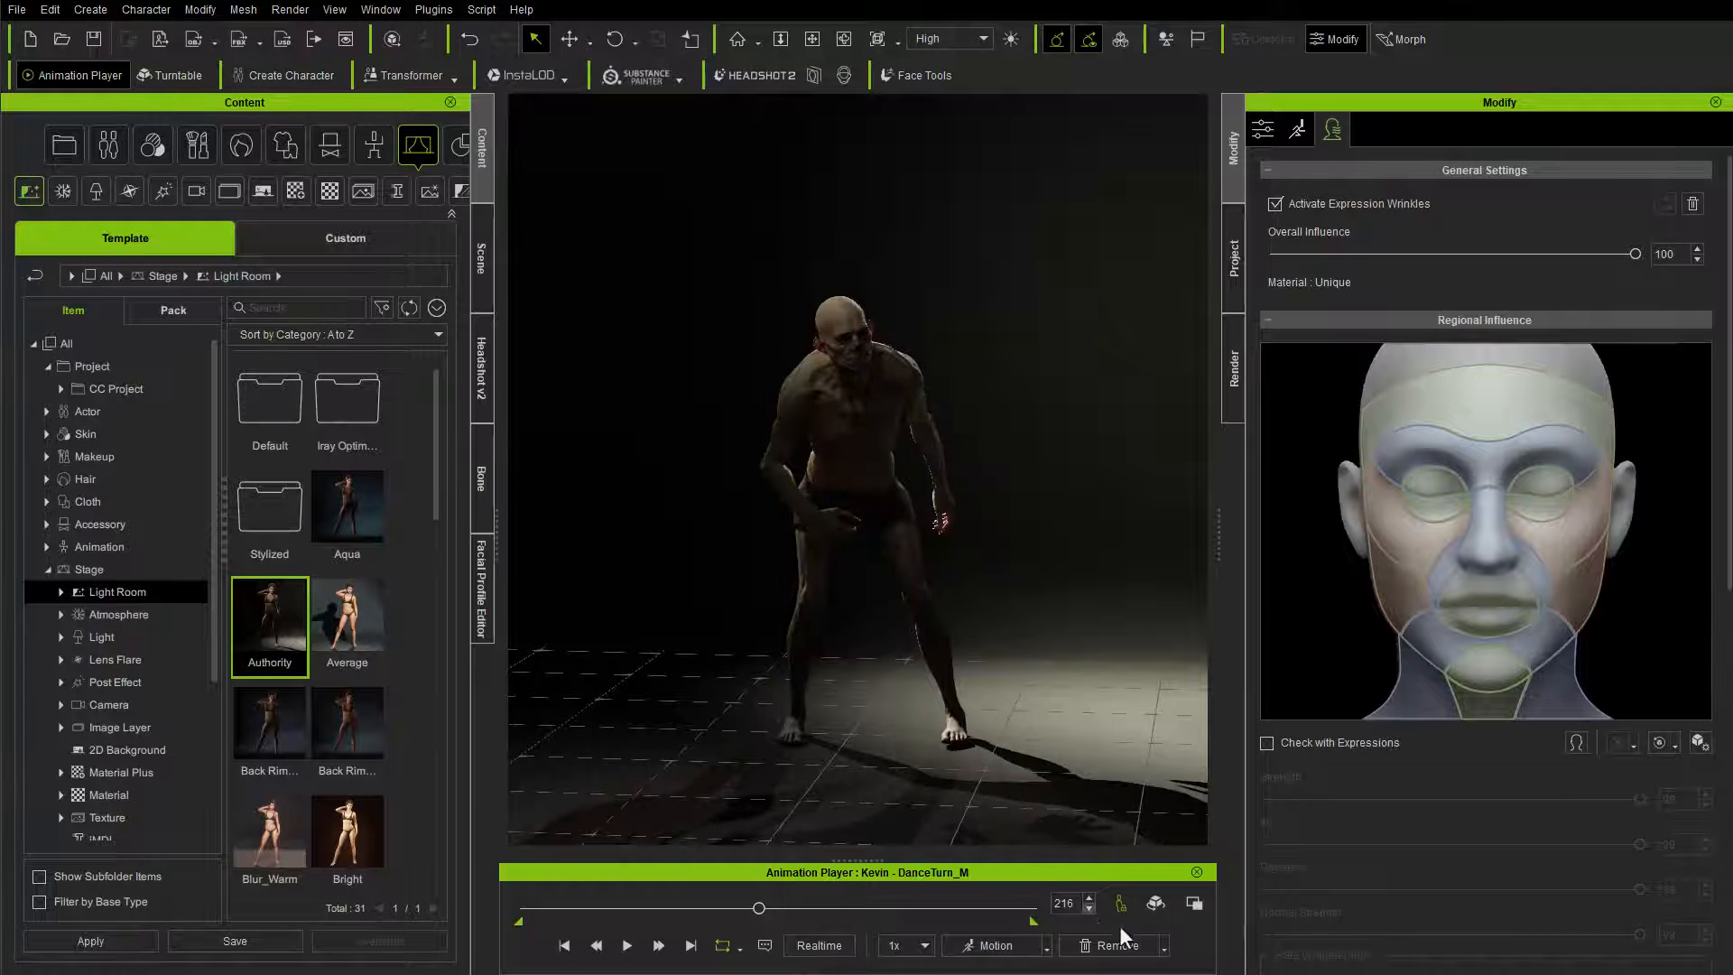
click(565, 946)
click(627, 946)
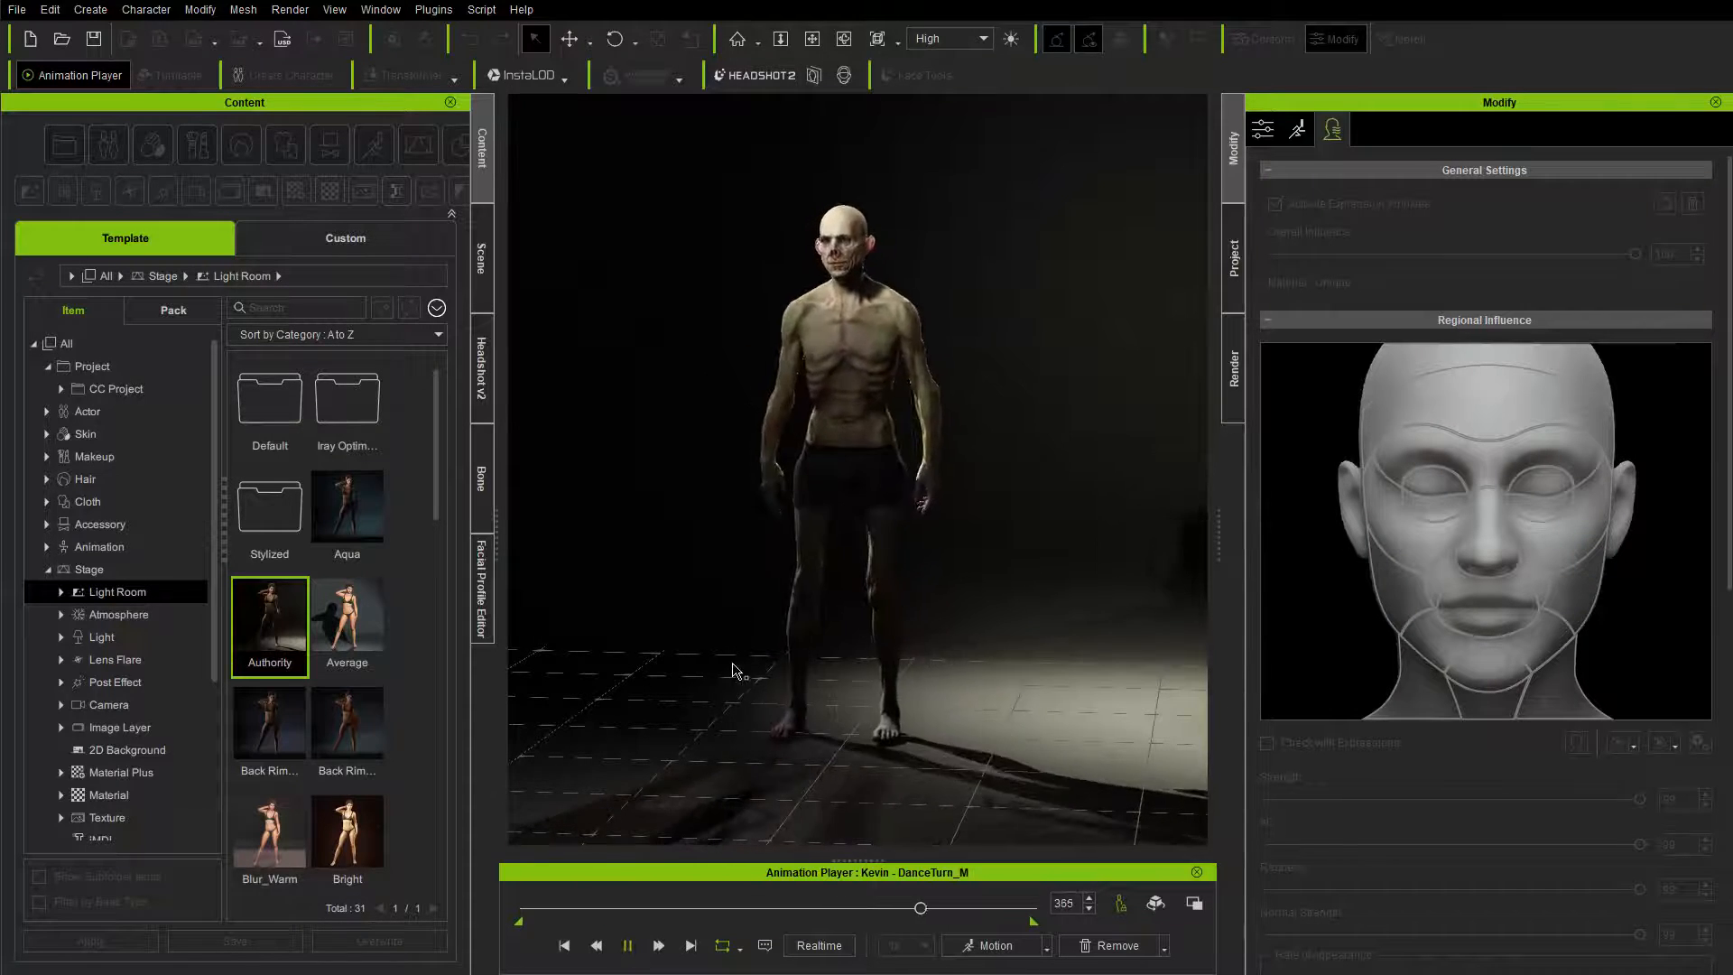
Step: Stop the dance playback and apply the Dramatic_Male wrinkle check calibration motion to the character
click(628, 944)
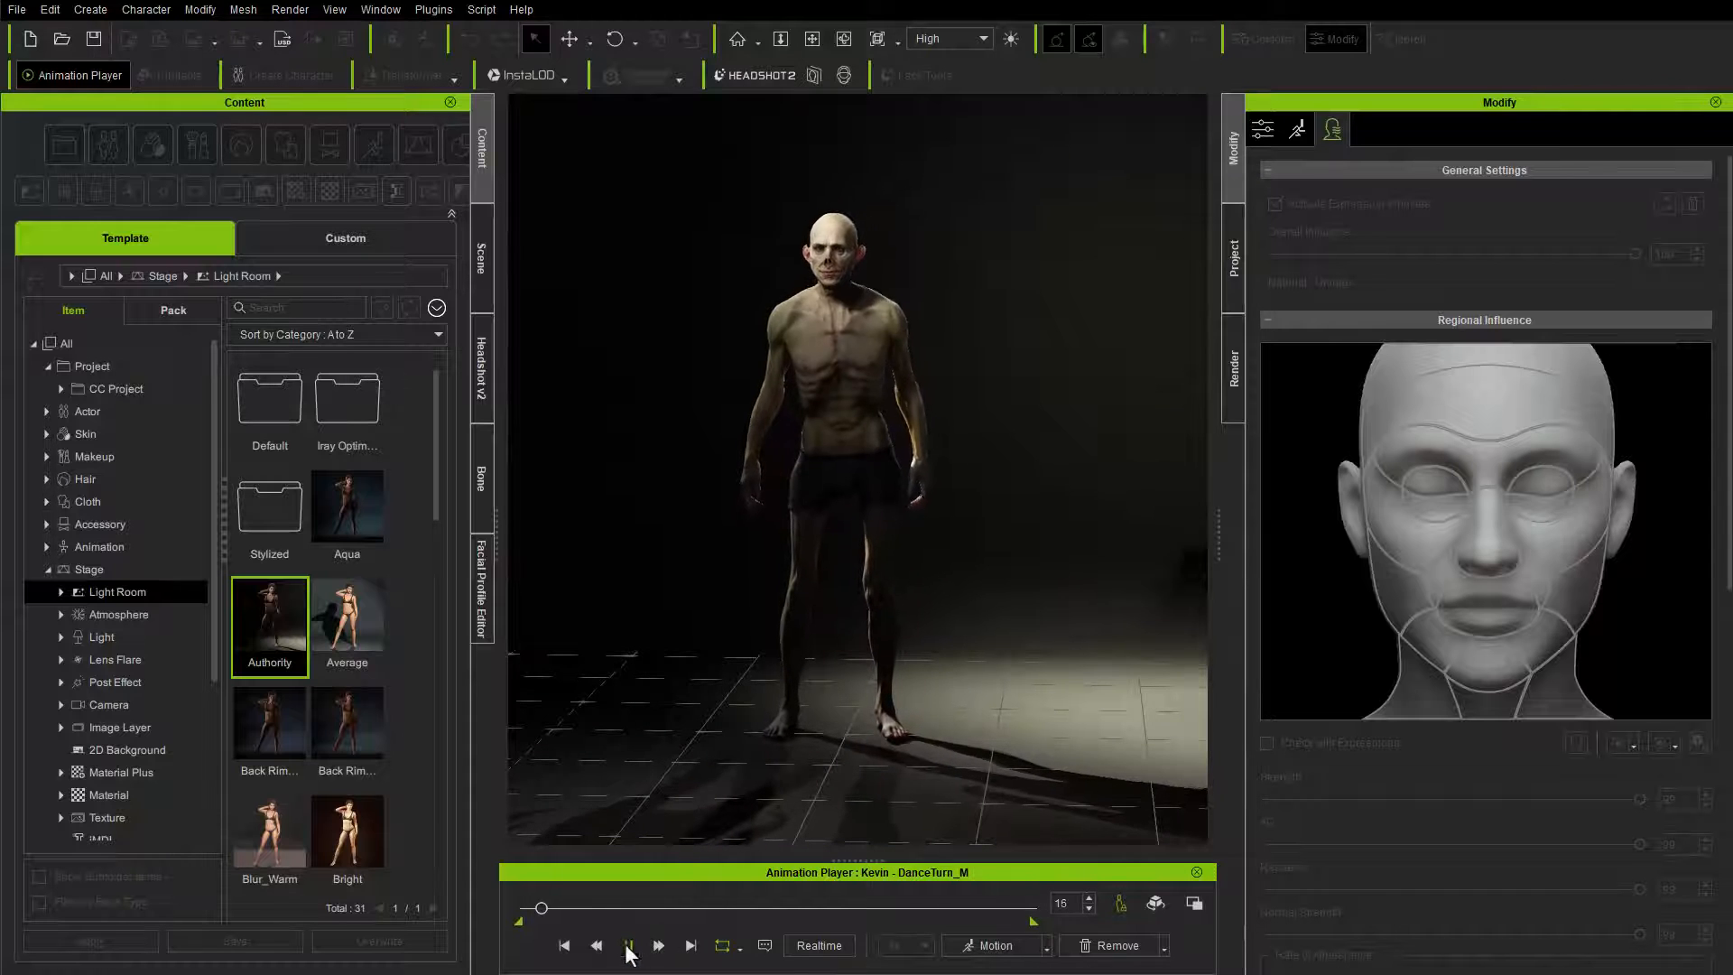
click(971, 948)
mouse_move(1008, 821)
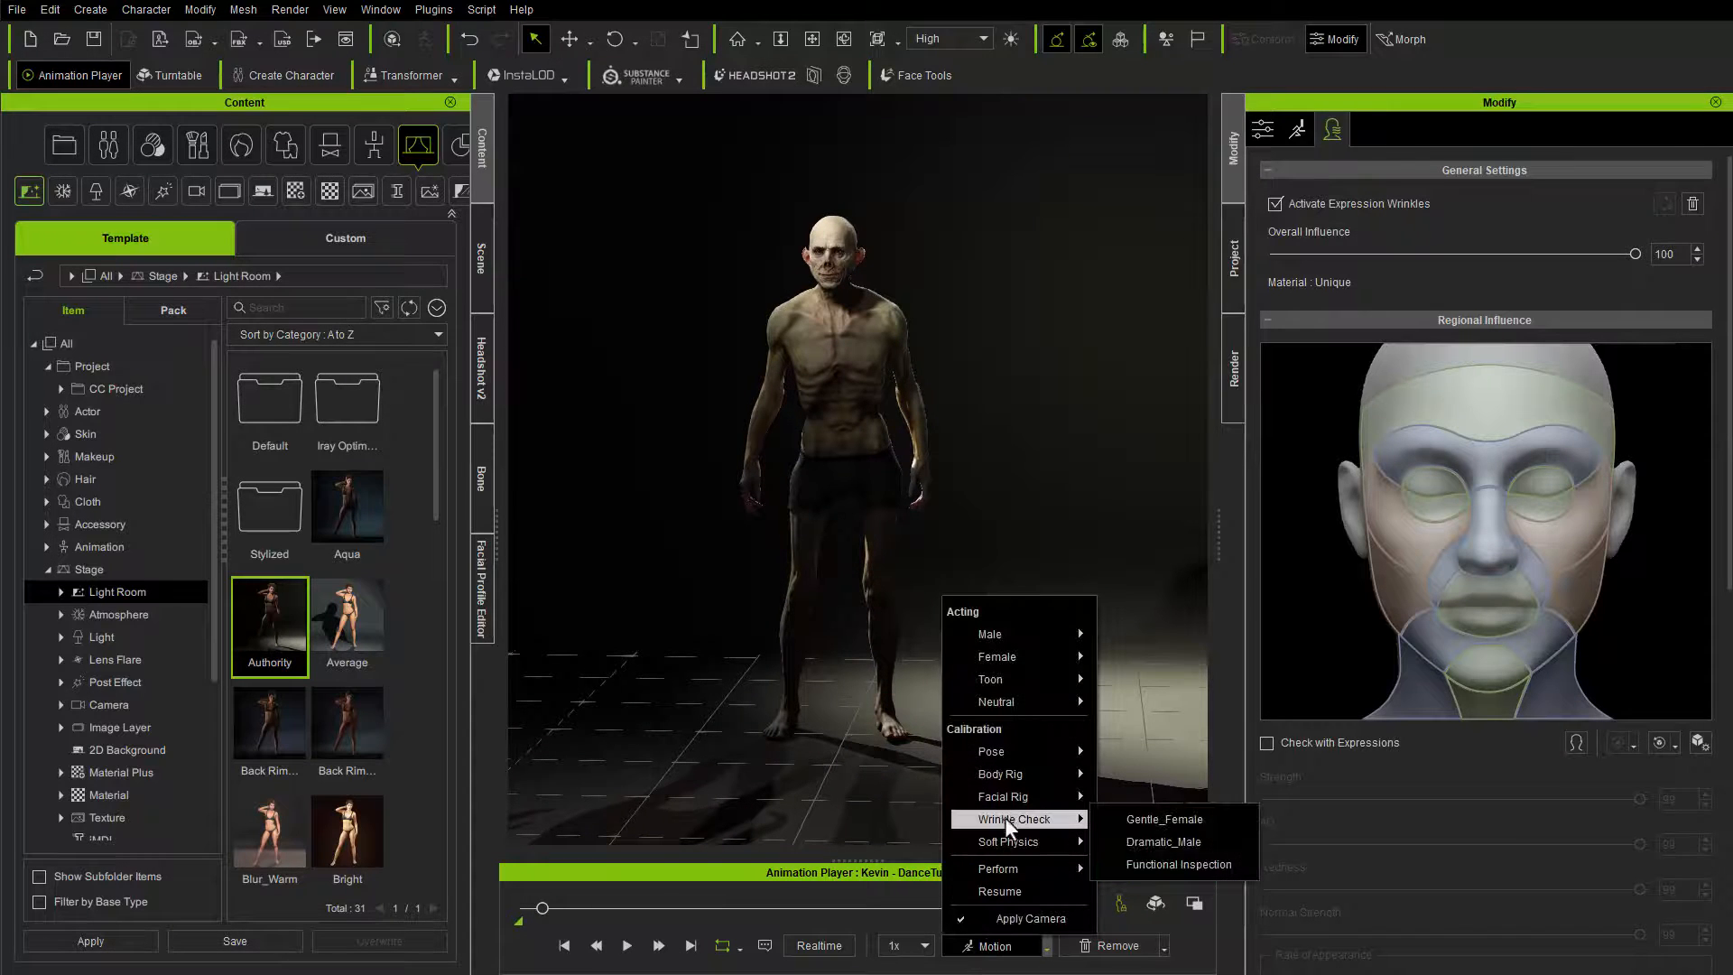
click(1134, 841)
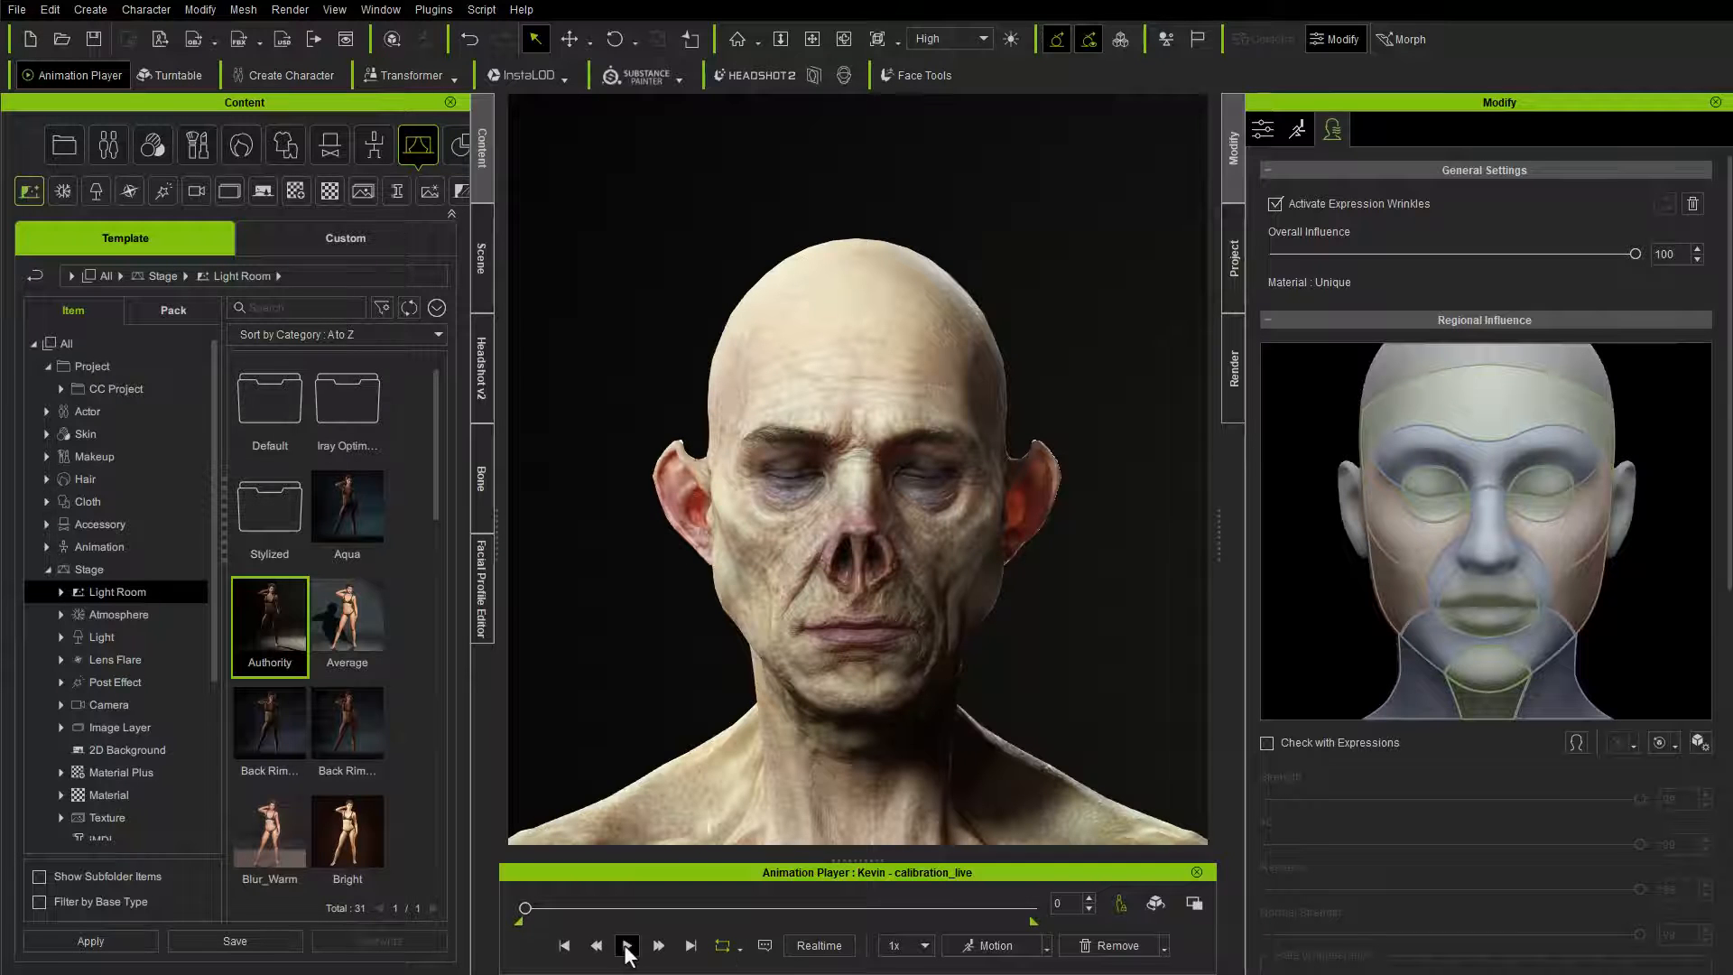
Step: Play the wrinkle check motion, examine the face and upper body from several angles, and pause it
click(626, 946)
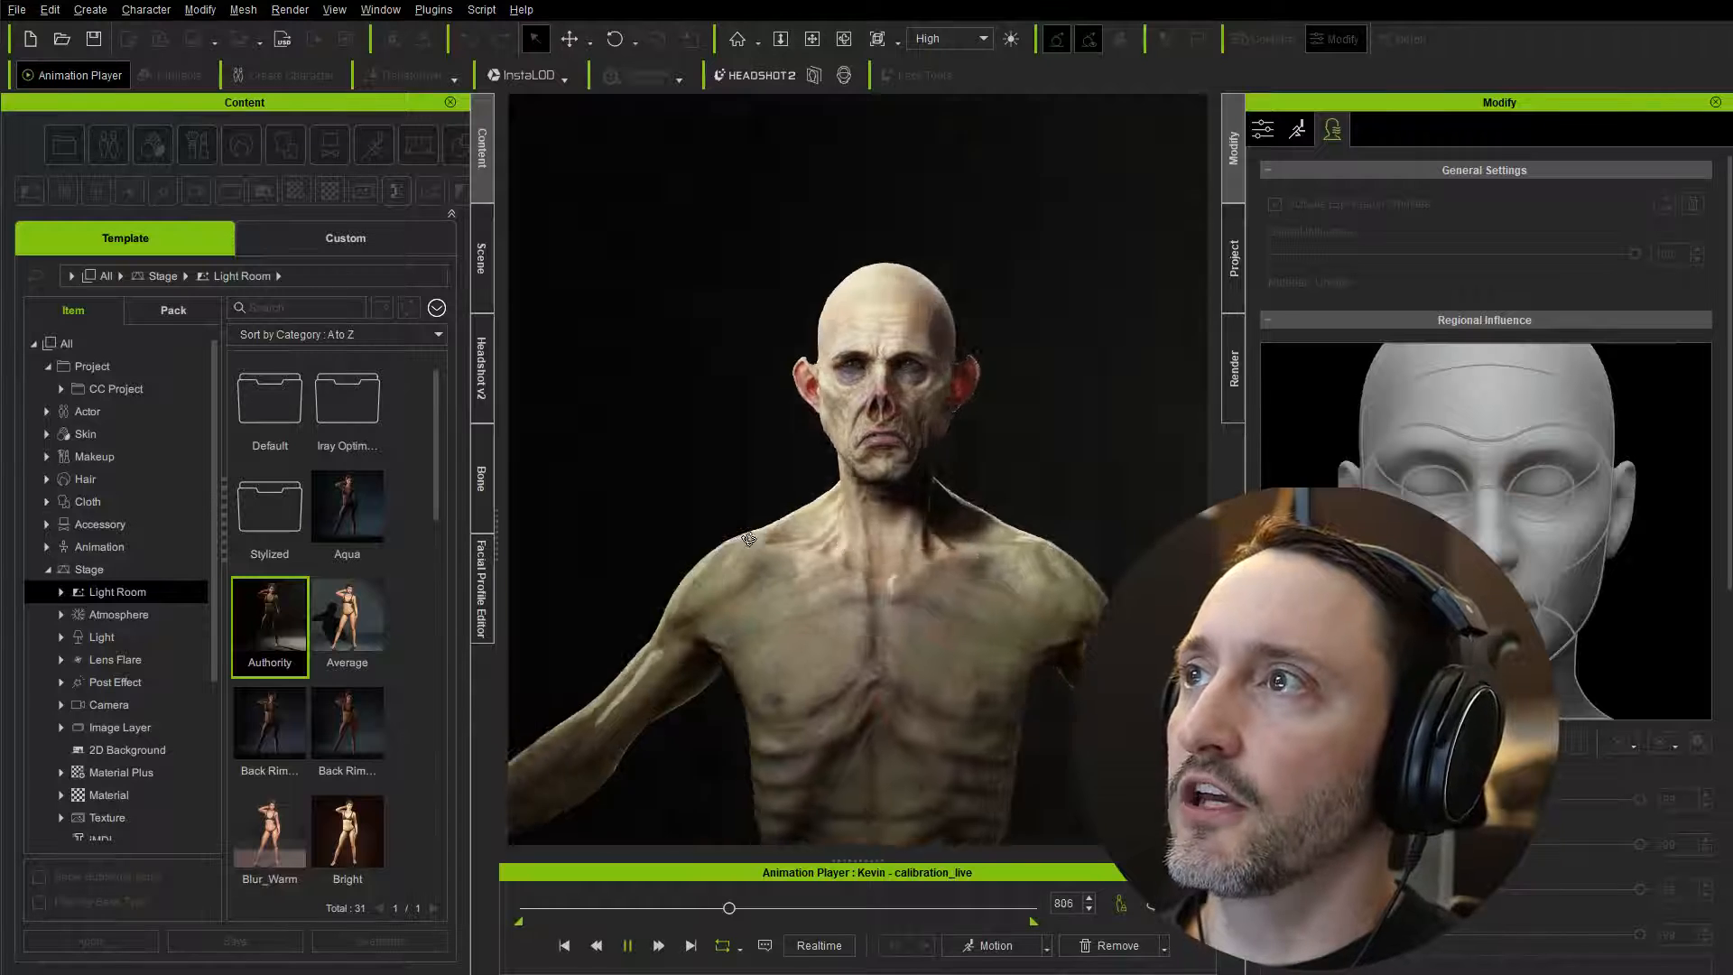
right_drag(929, 438, 1020, 424)
scroll(1020, 424, up, 5)
middle_drag(1029, 343, 1020, 386)
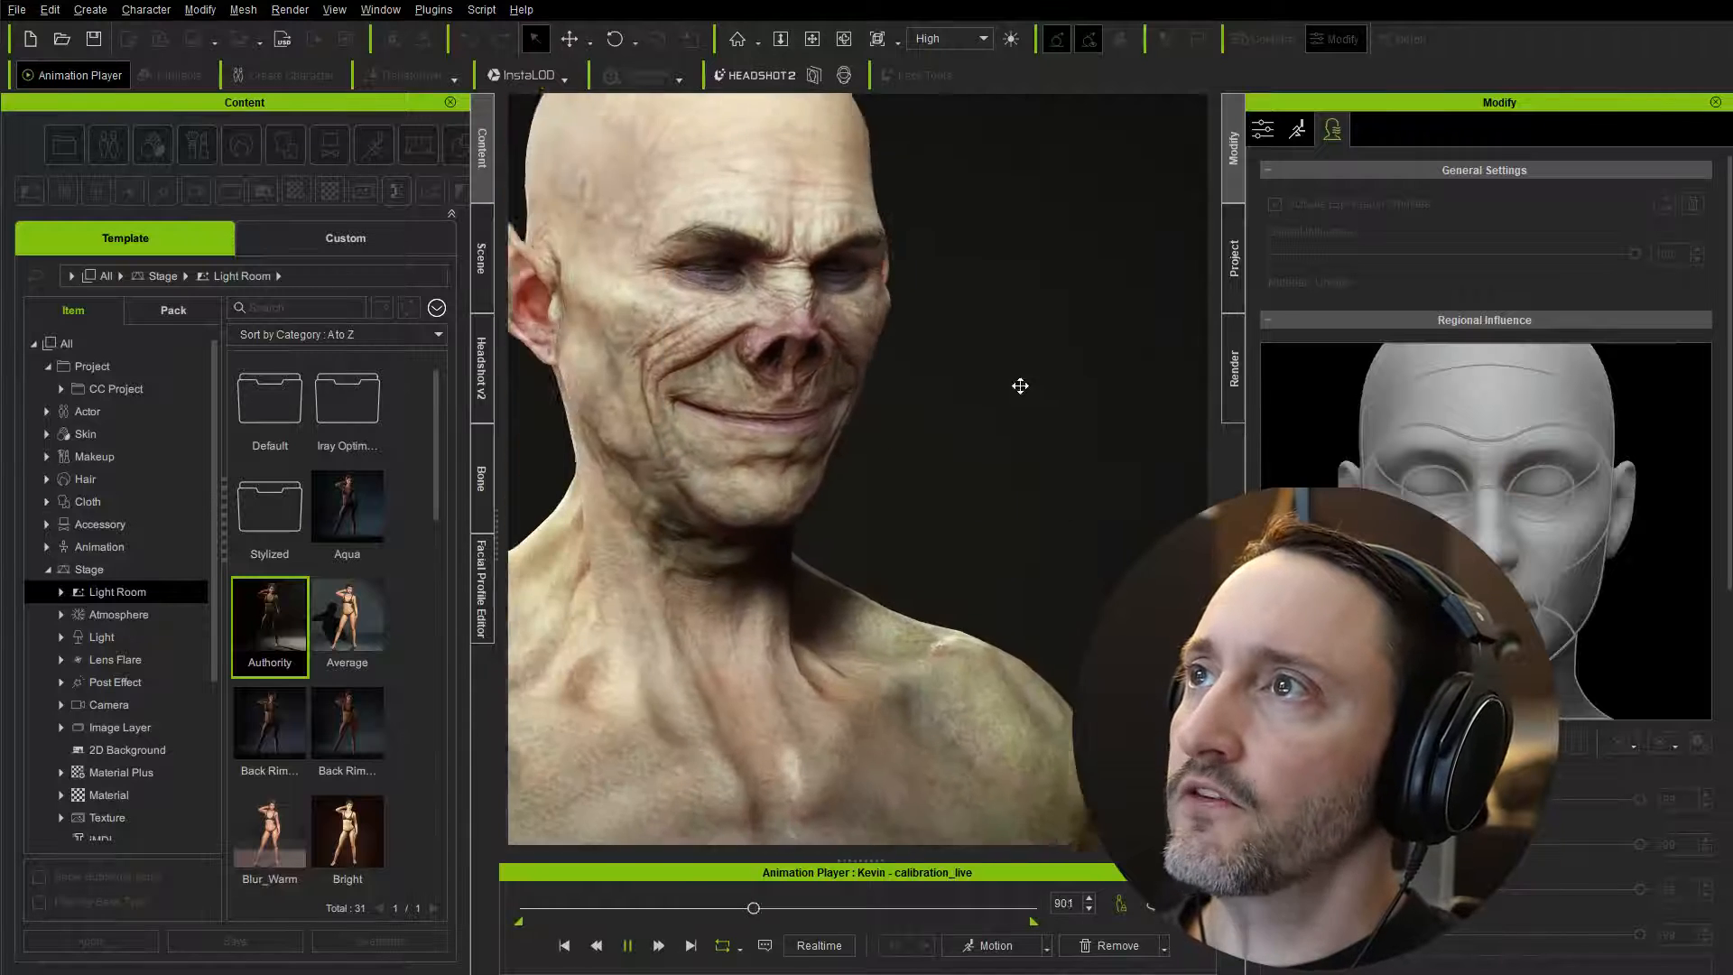
scroll(944, 434, down, 5)
right_drag(944, 433, 862, 469)
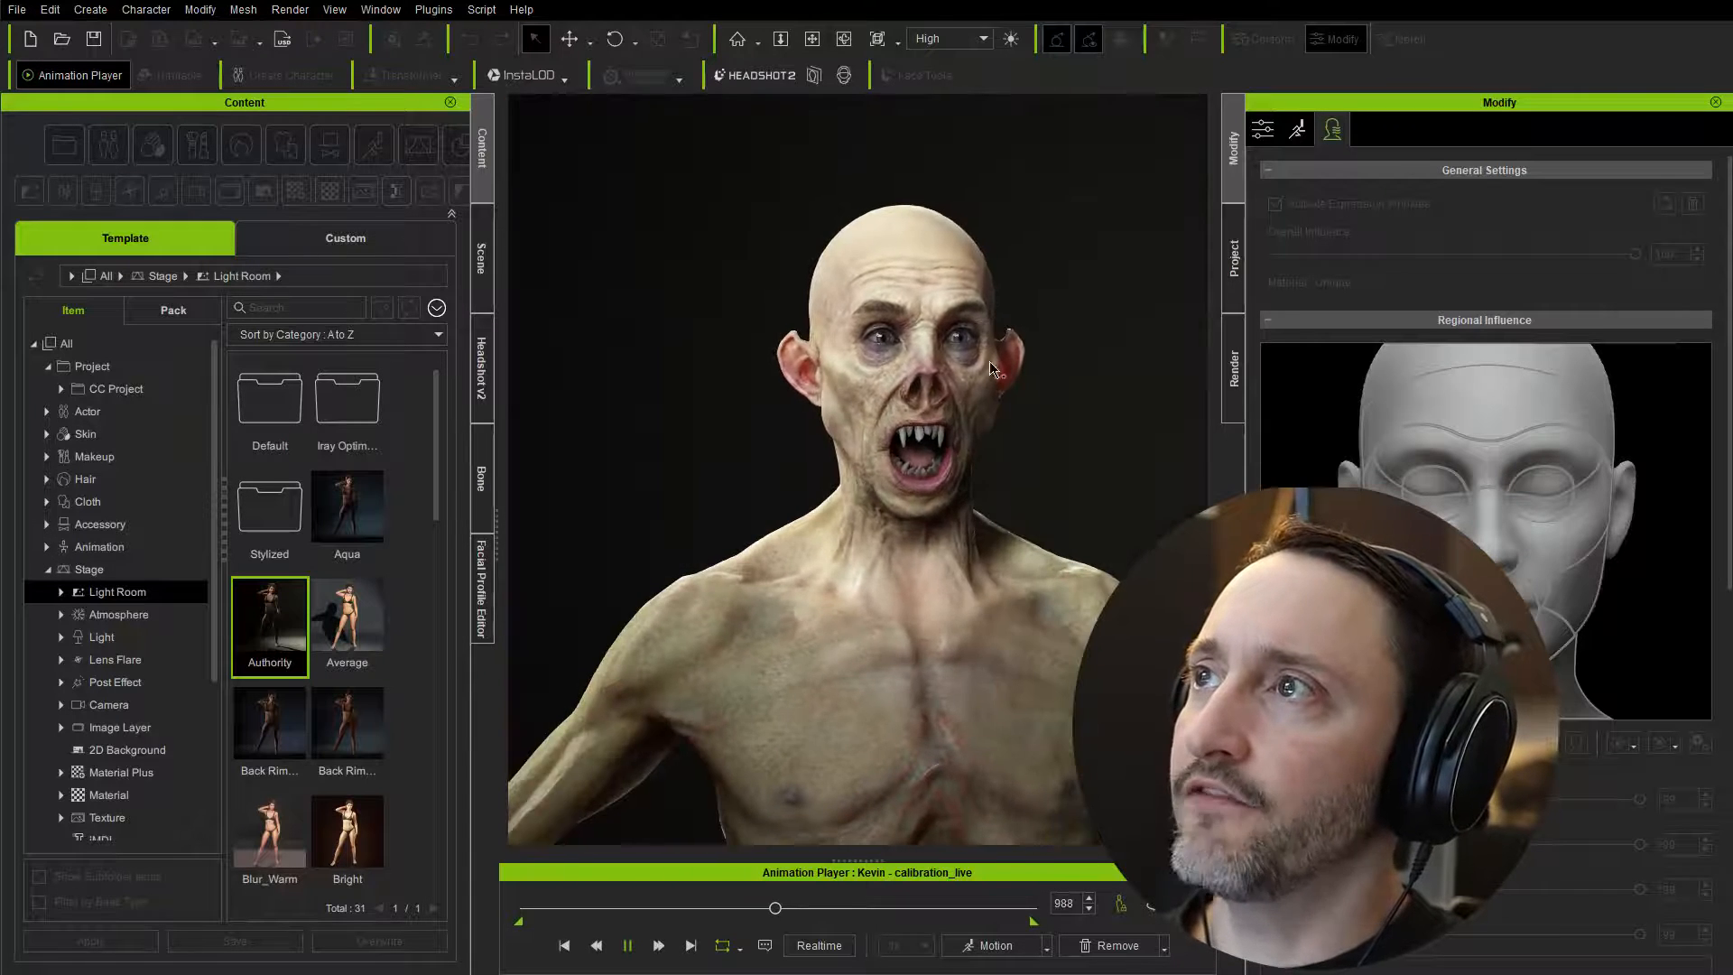
click(628, 945)
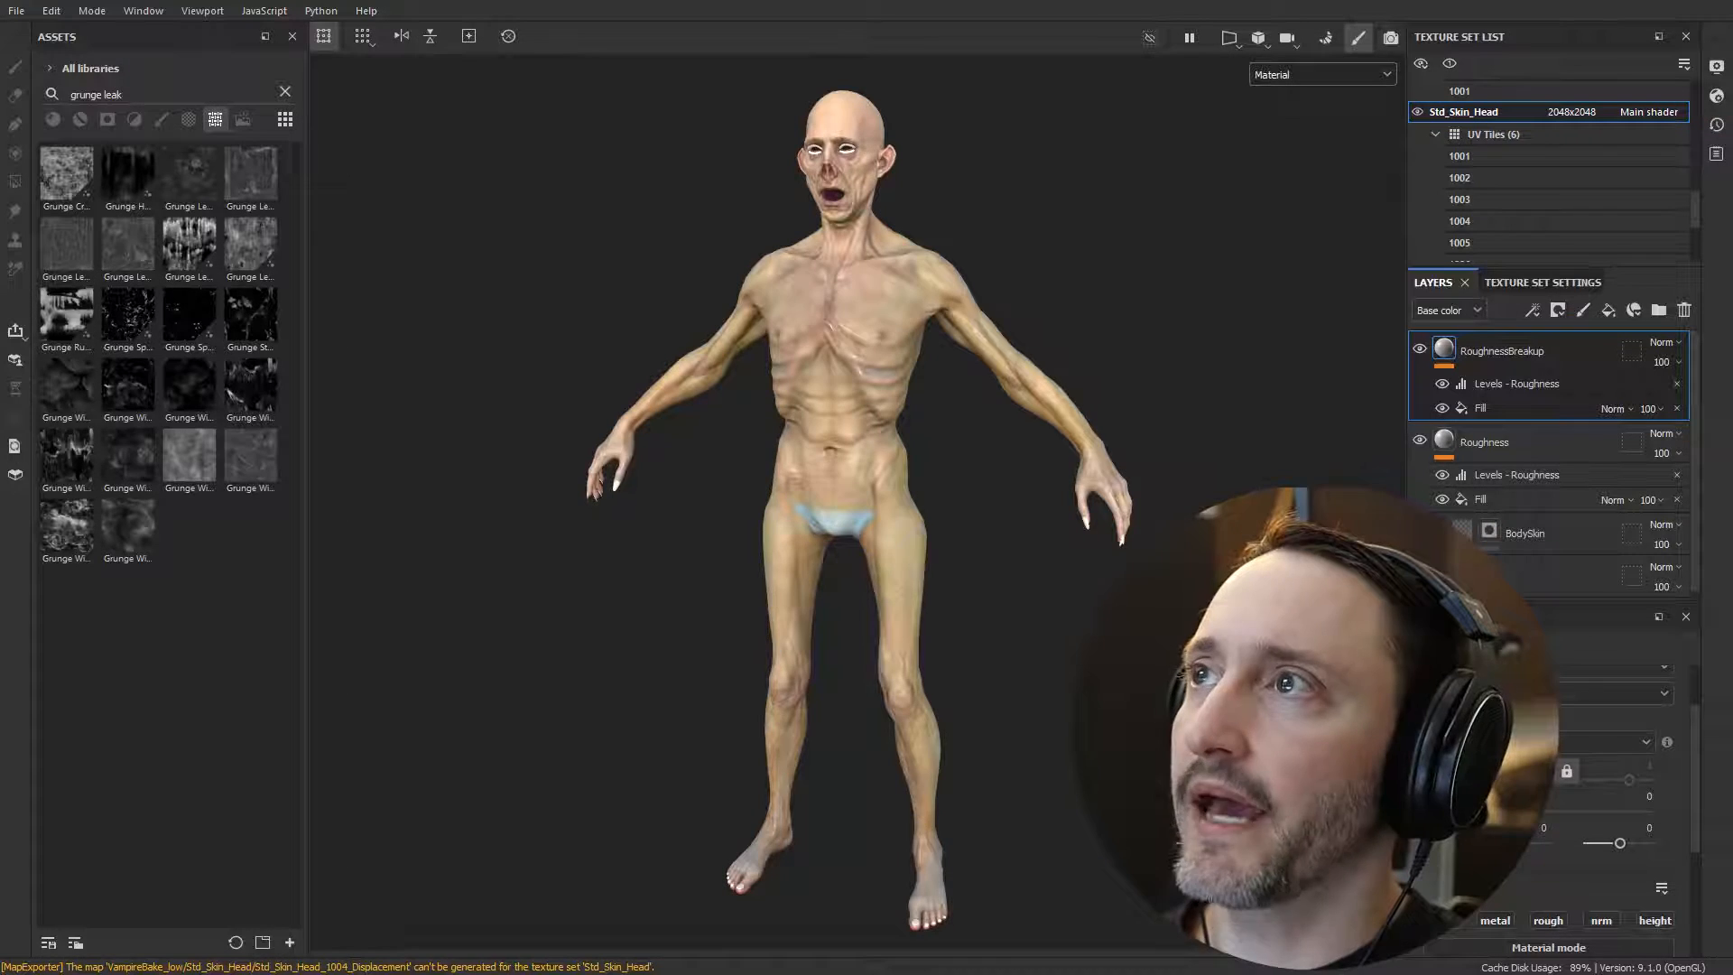
Step: In Substance 3D Painter, set the BaseColor layer's HSL Perceptive filter to hue 0.487 and saturation 0.683
alt+drag(740, 495, 681, 496)
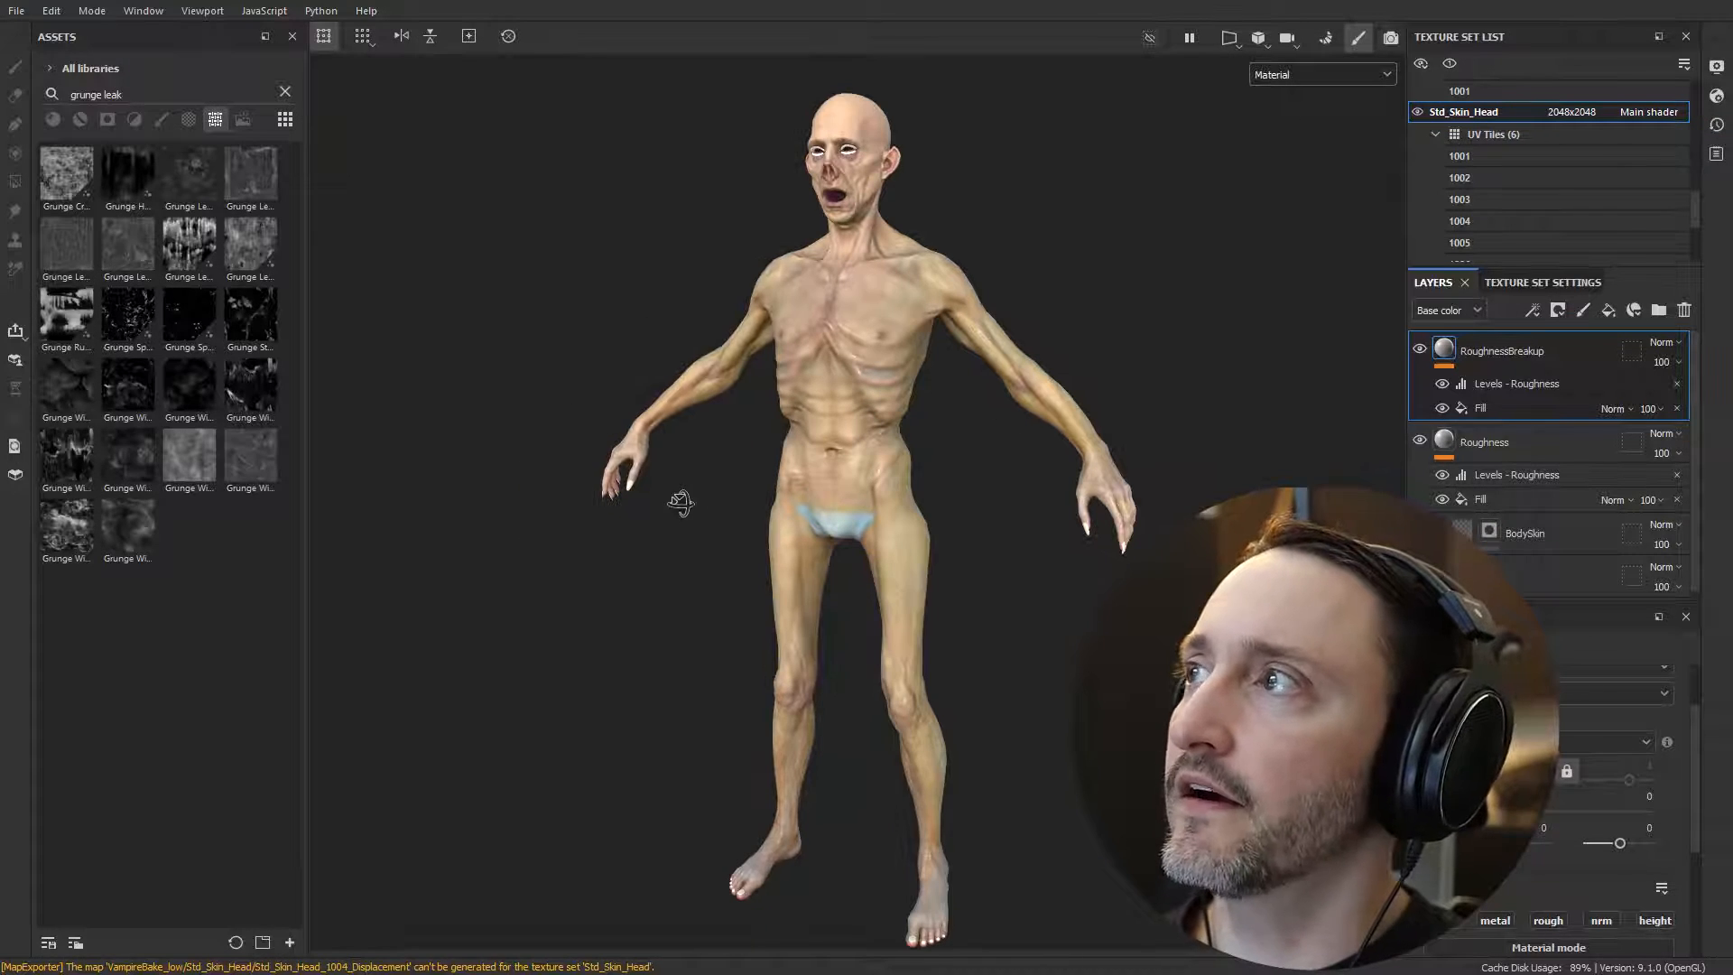
scroll(1470, 517, down, 5)
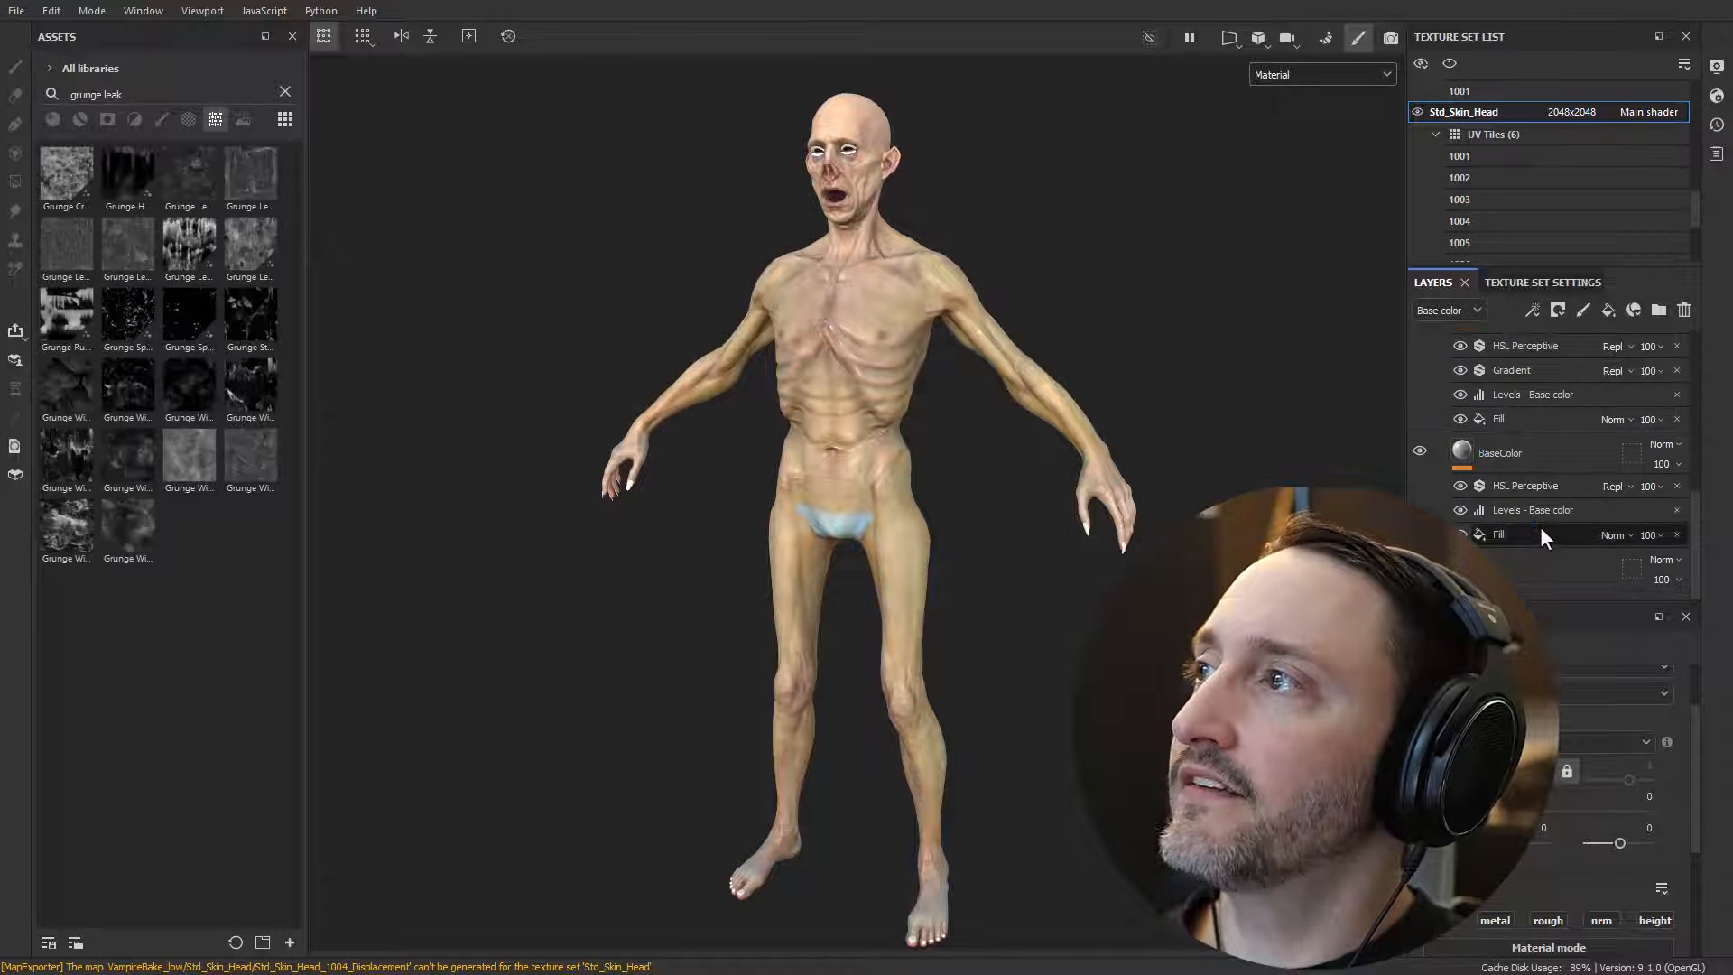
click(1531, 485)
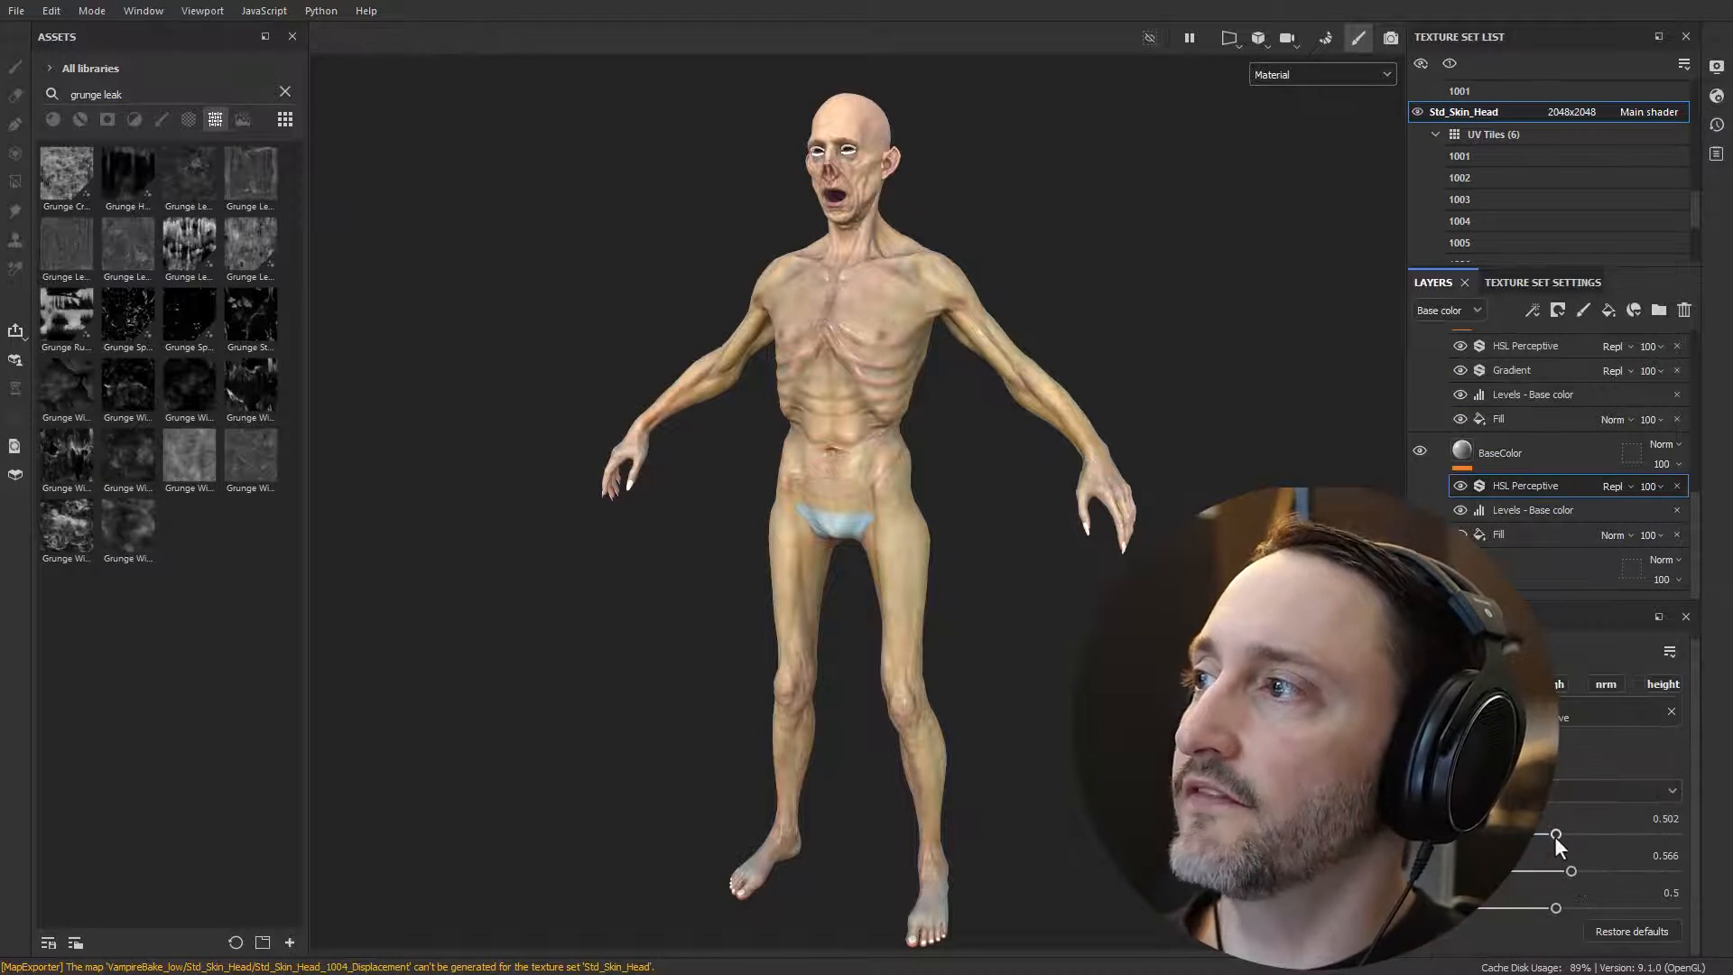
mouse_move(1554, 836)
mouse_down()
mouse_move(1600, 835)
mouse_move(1556, 852)
mouse_move(1597, 870)
mouse_move(1529, 849)
mouse_move(1552, 834)
mouse_up()
Step: Export the Std_Skin_Head textures to the VampireBake folder using the Character_Creator output template
click(16, 10)
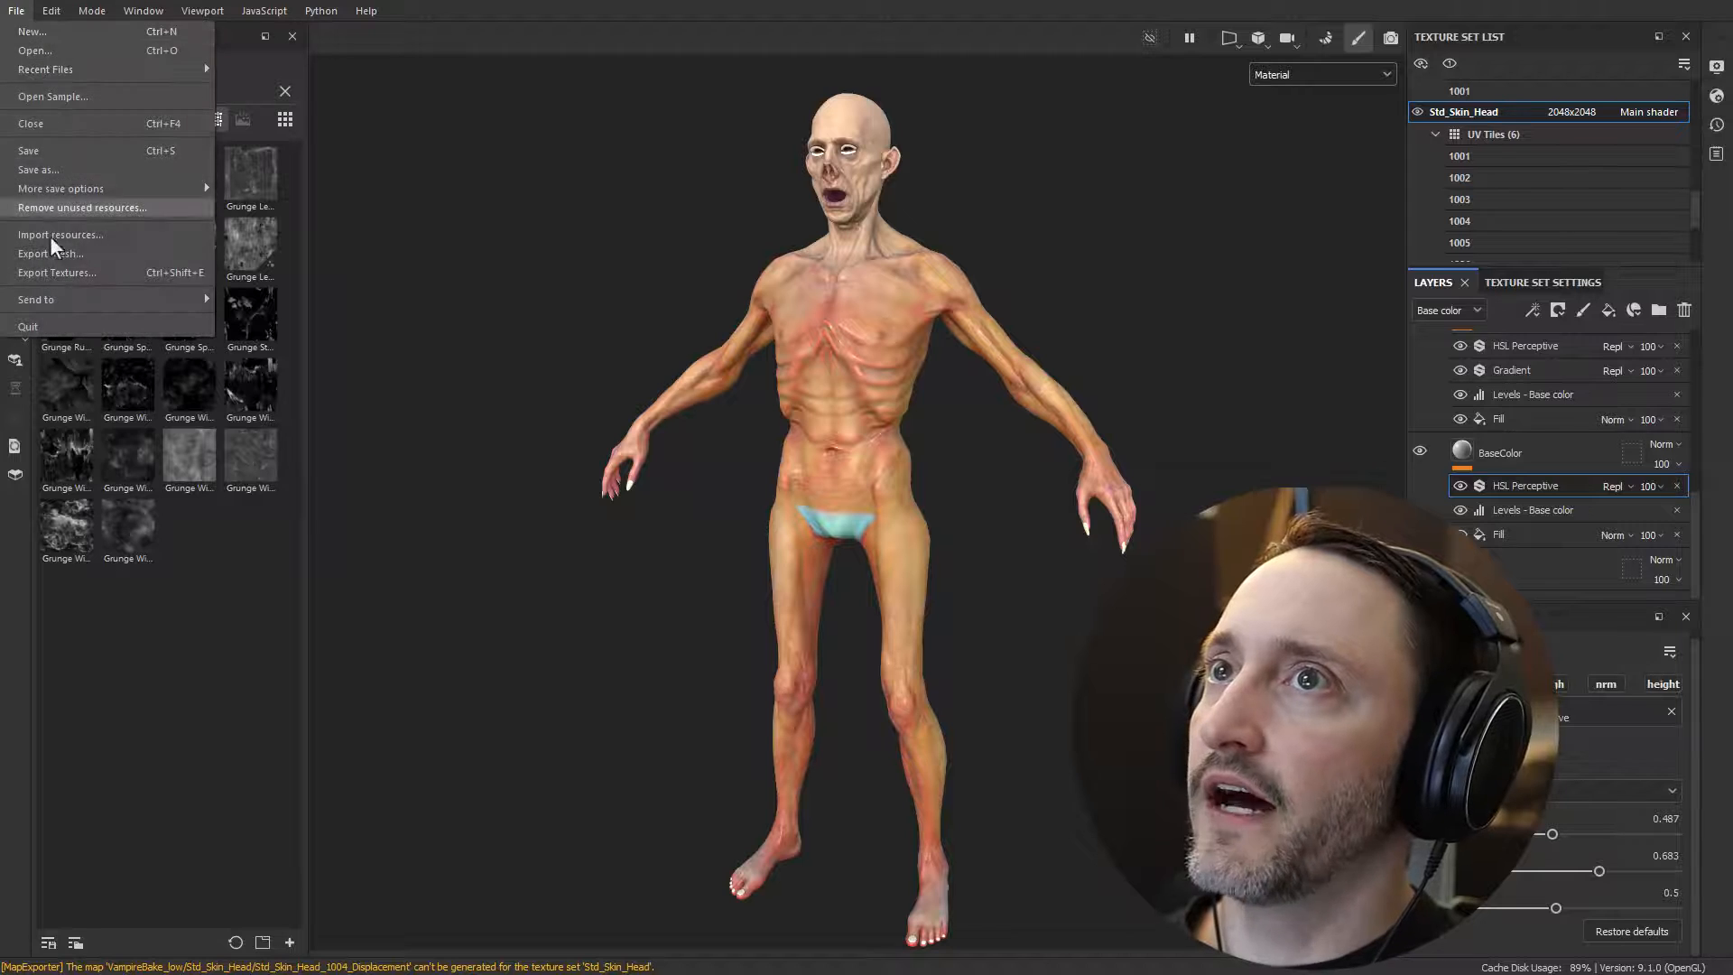
key(Escape)
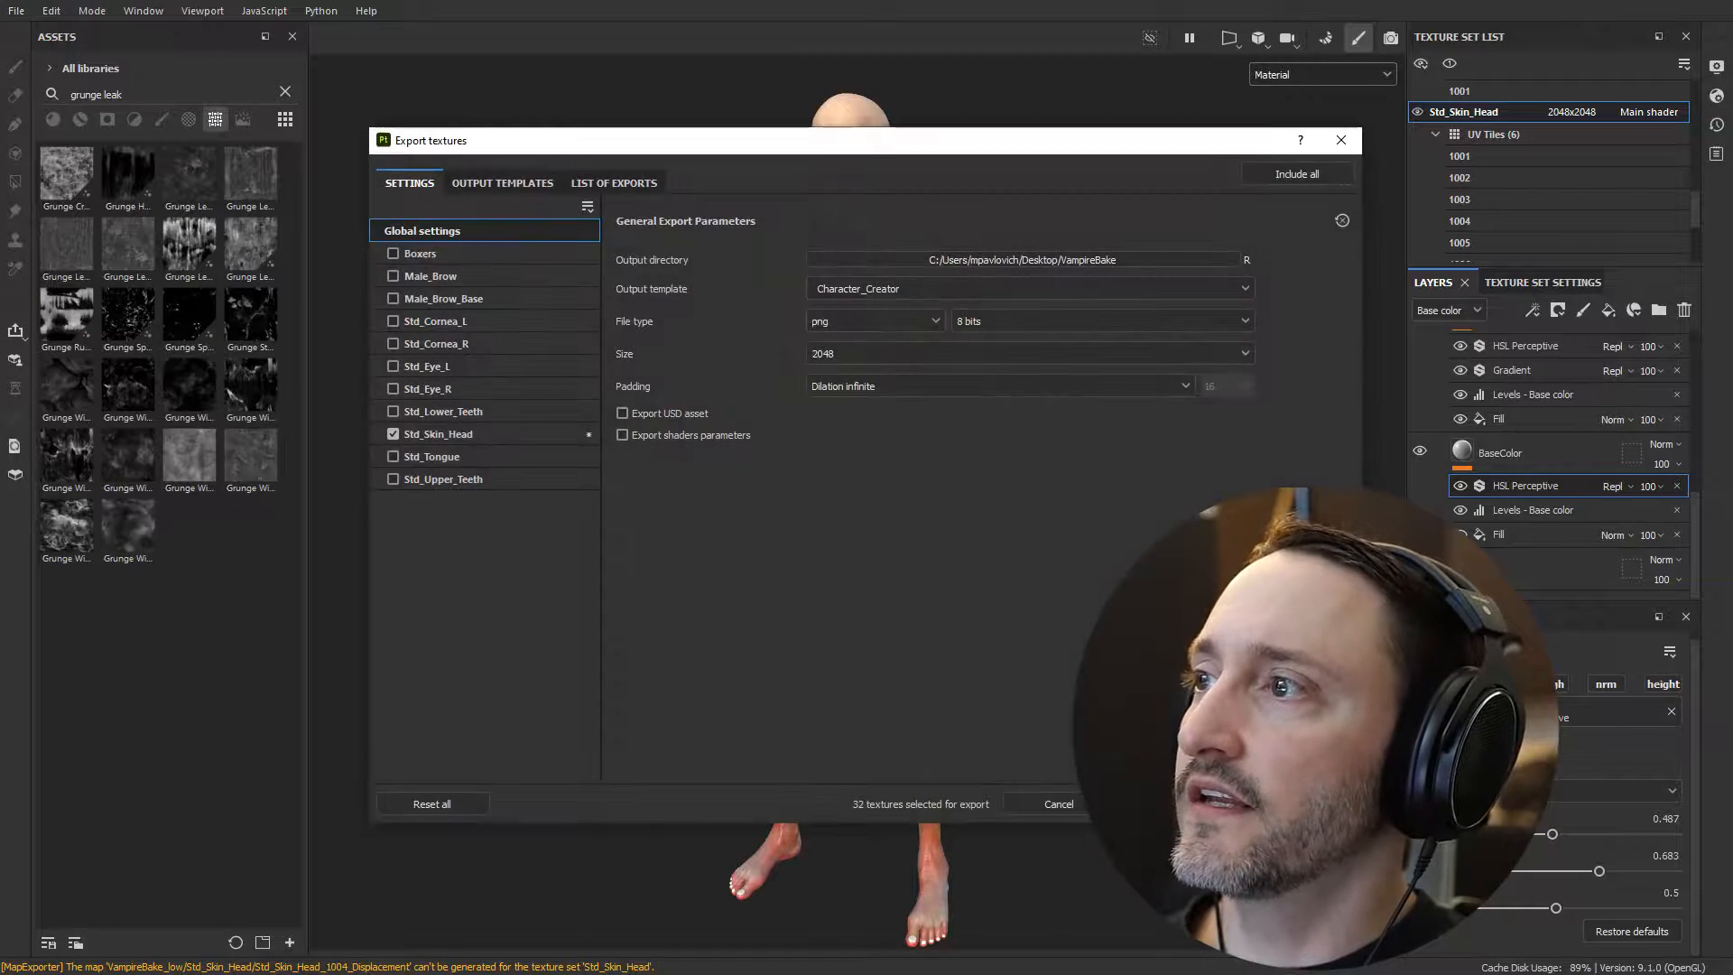
key(Escape)
click(16, 10)
click(39, 268)
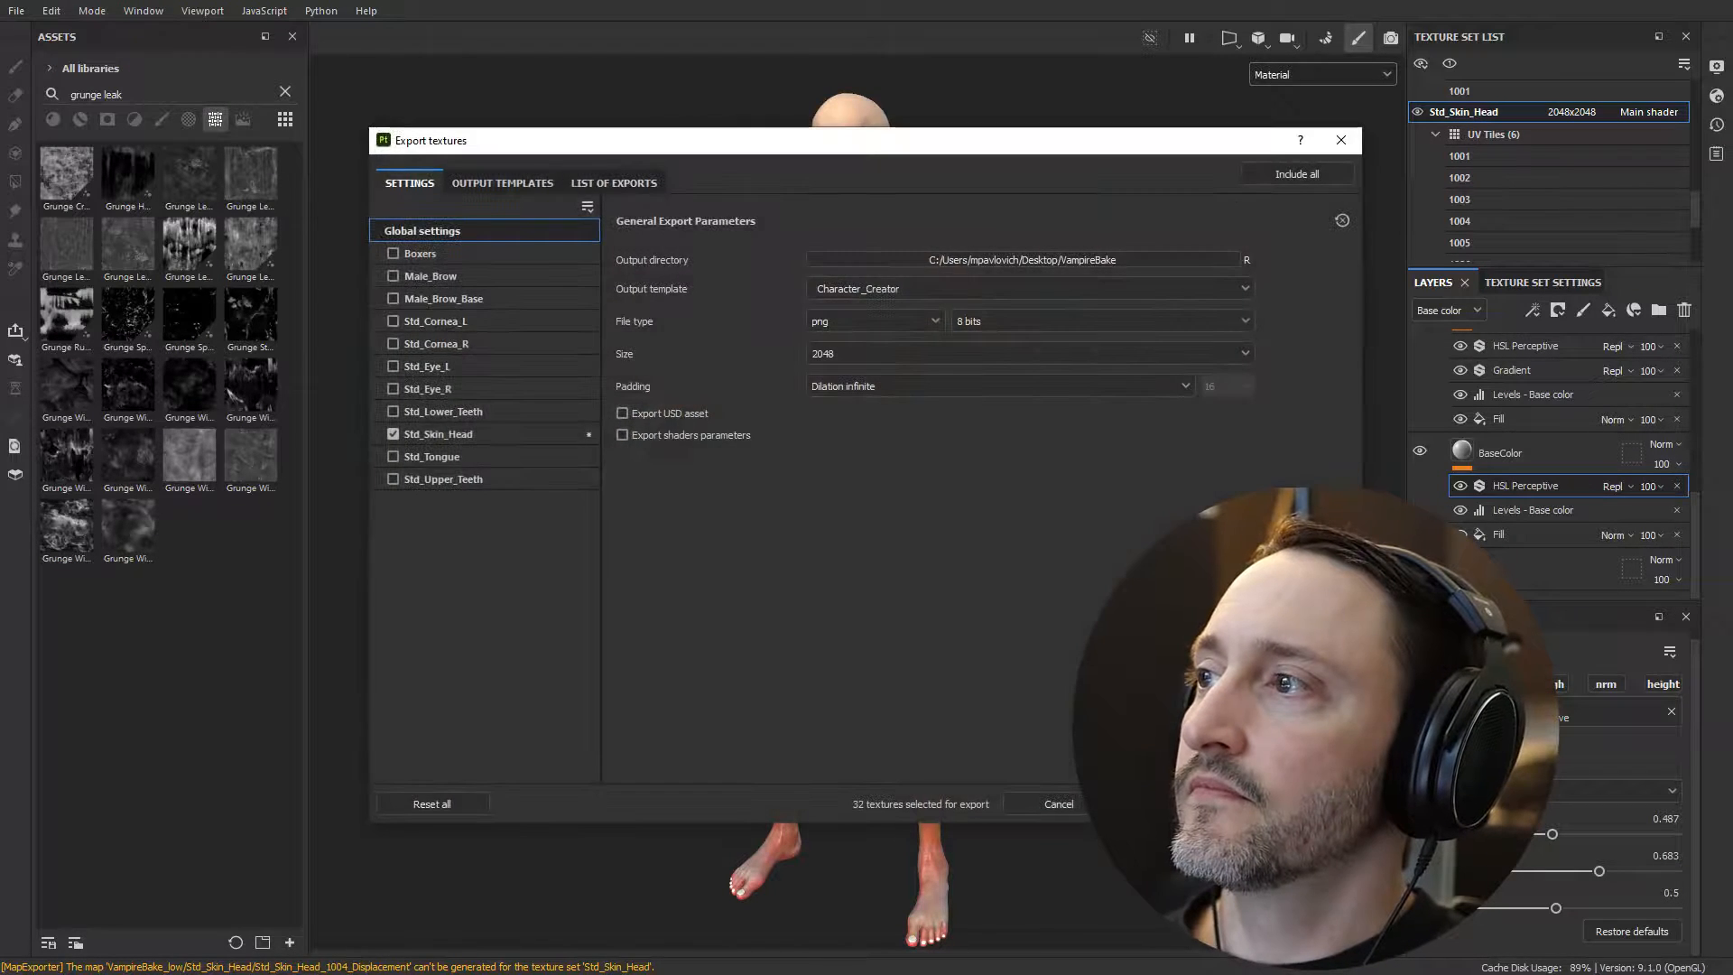
key(Return)
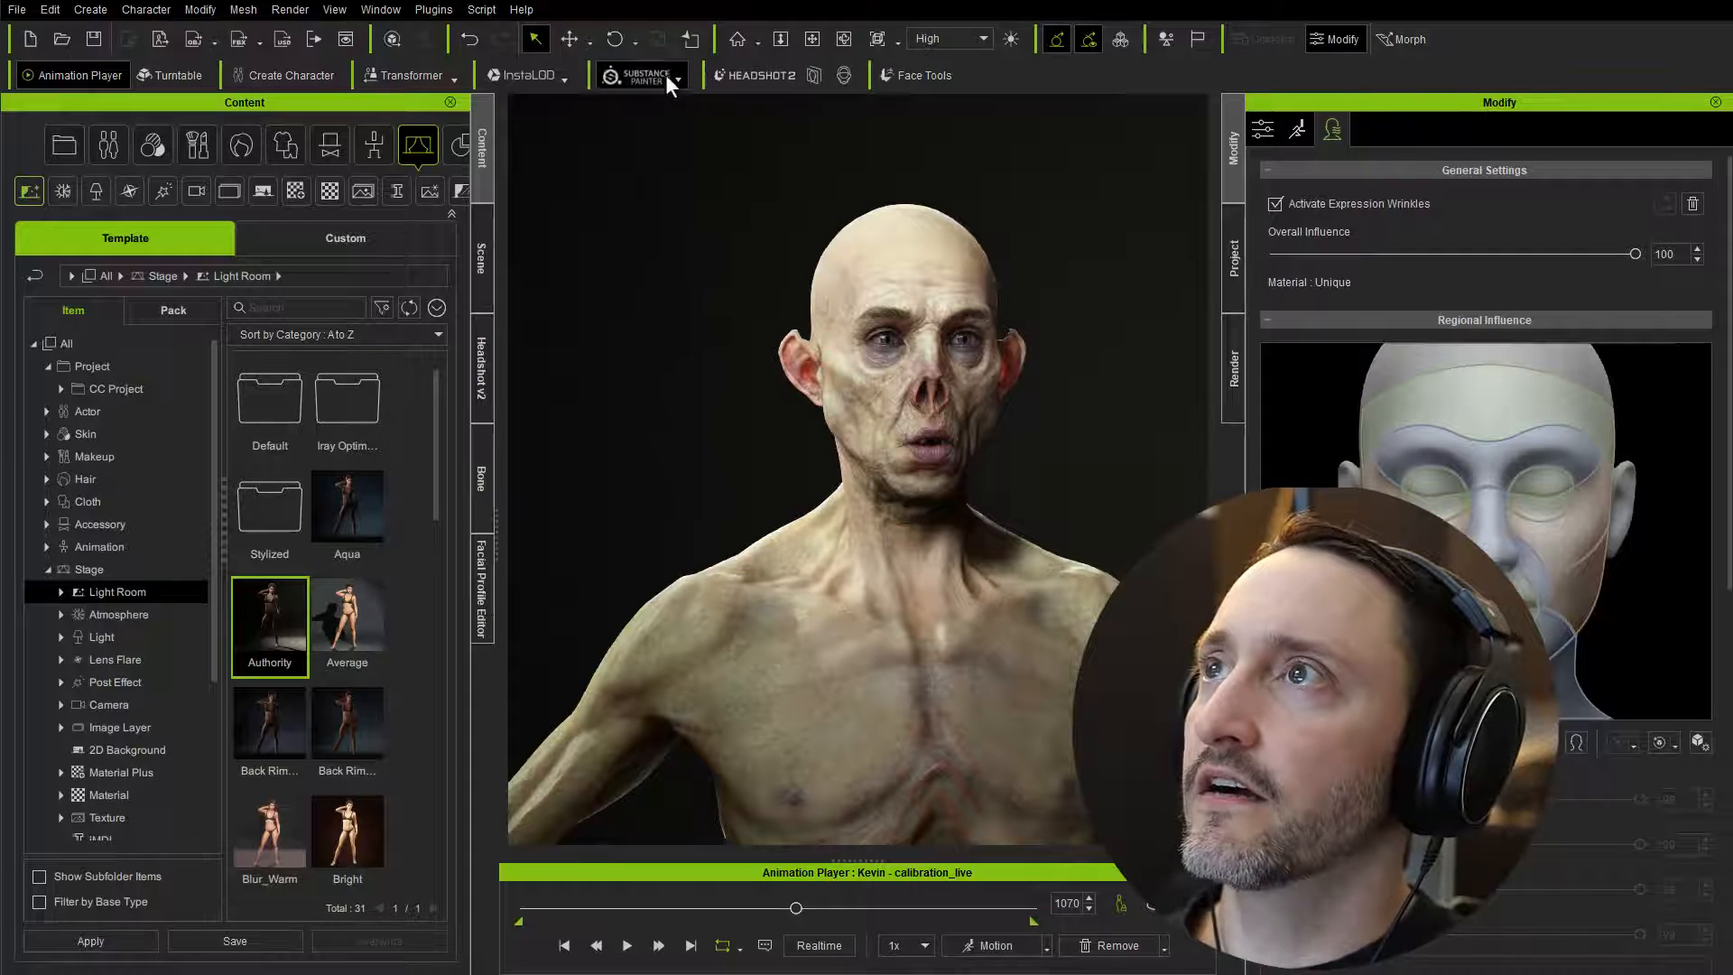
Step: Back in Character Creator, load the re-exported Substance Painter textures from the VampireBake_low folder and inspect the recoloured skin
click(667, 76)
click(659, 129)
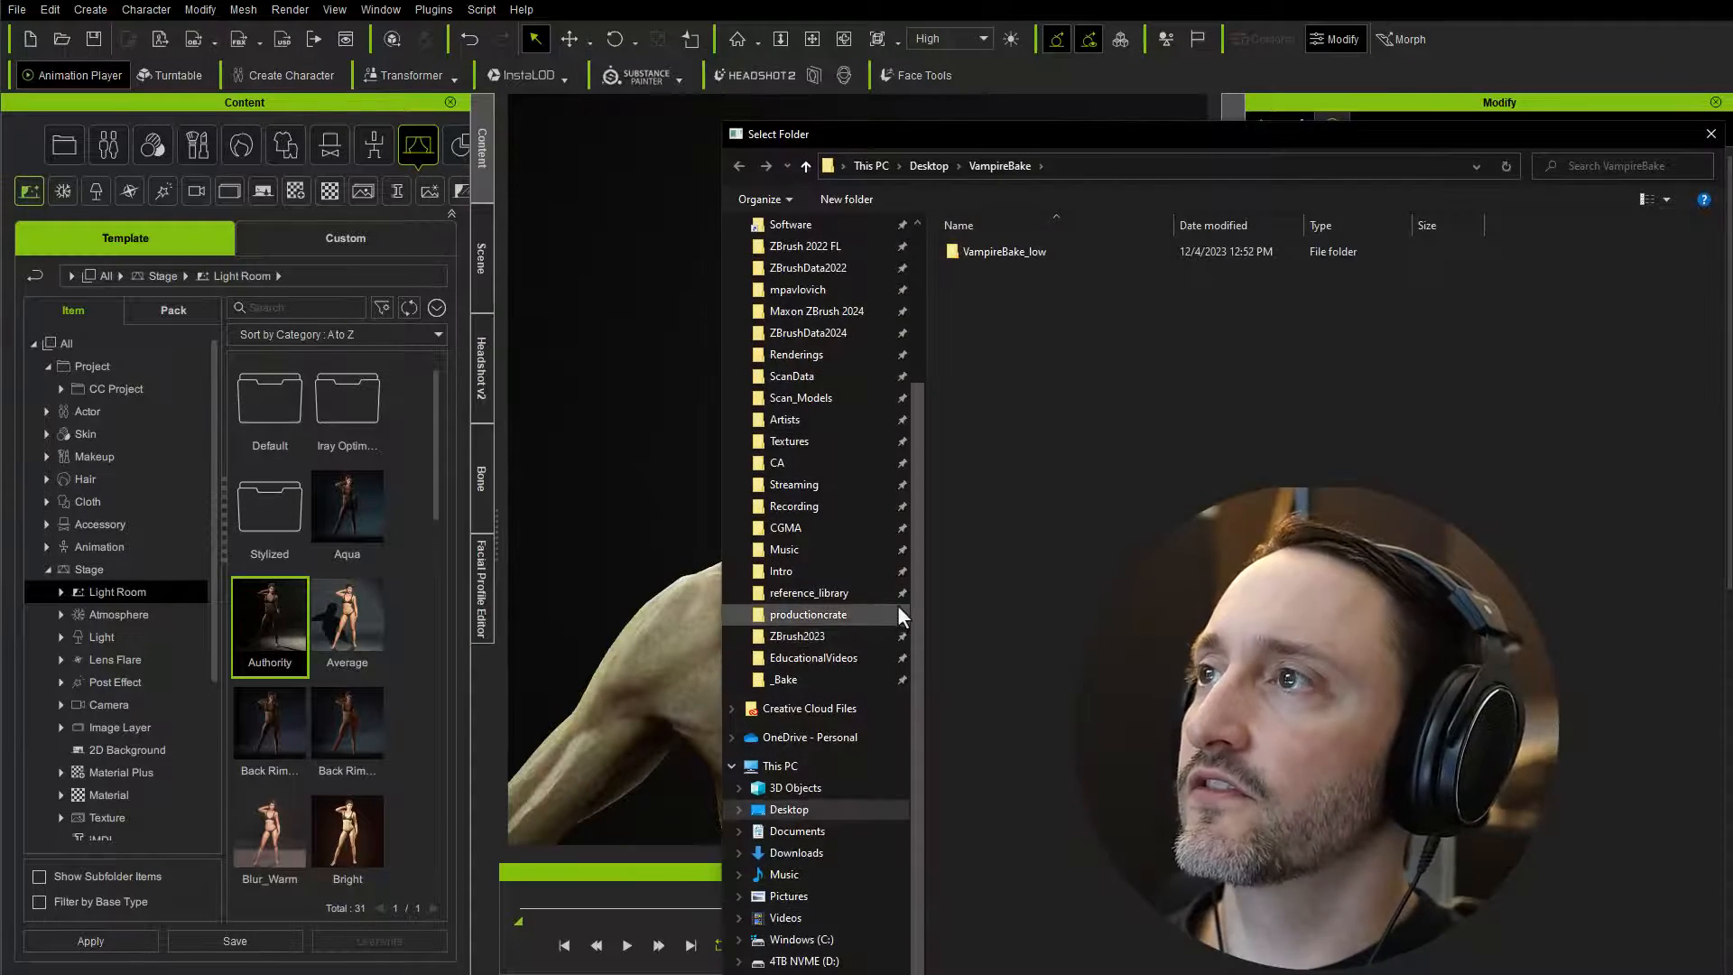
double_click(996, 252)
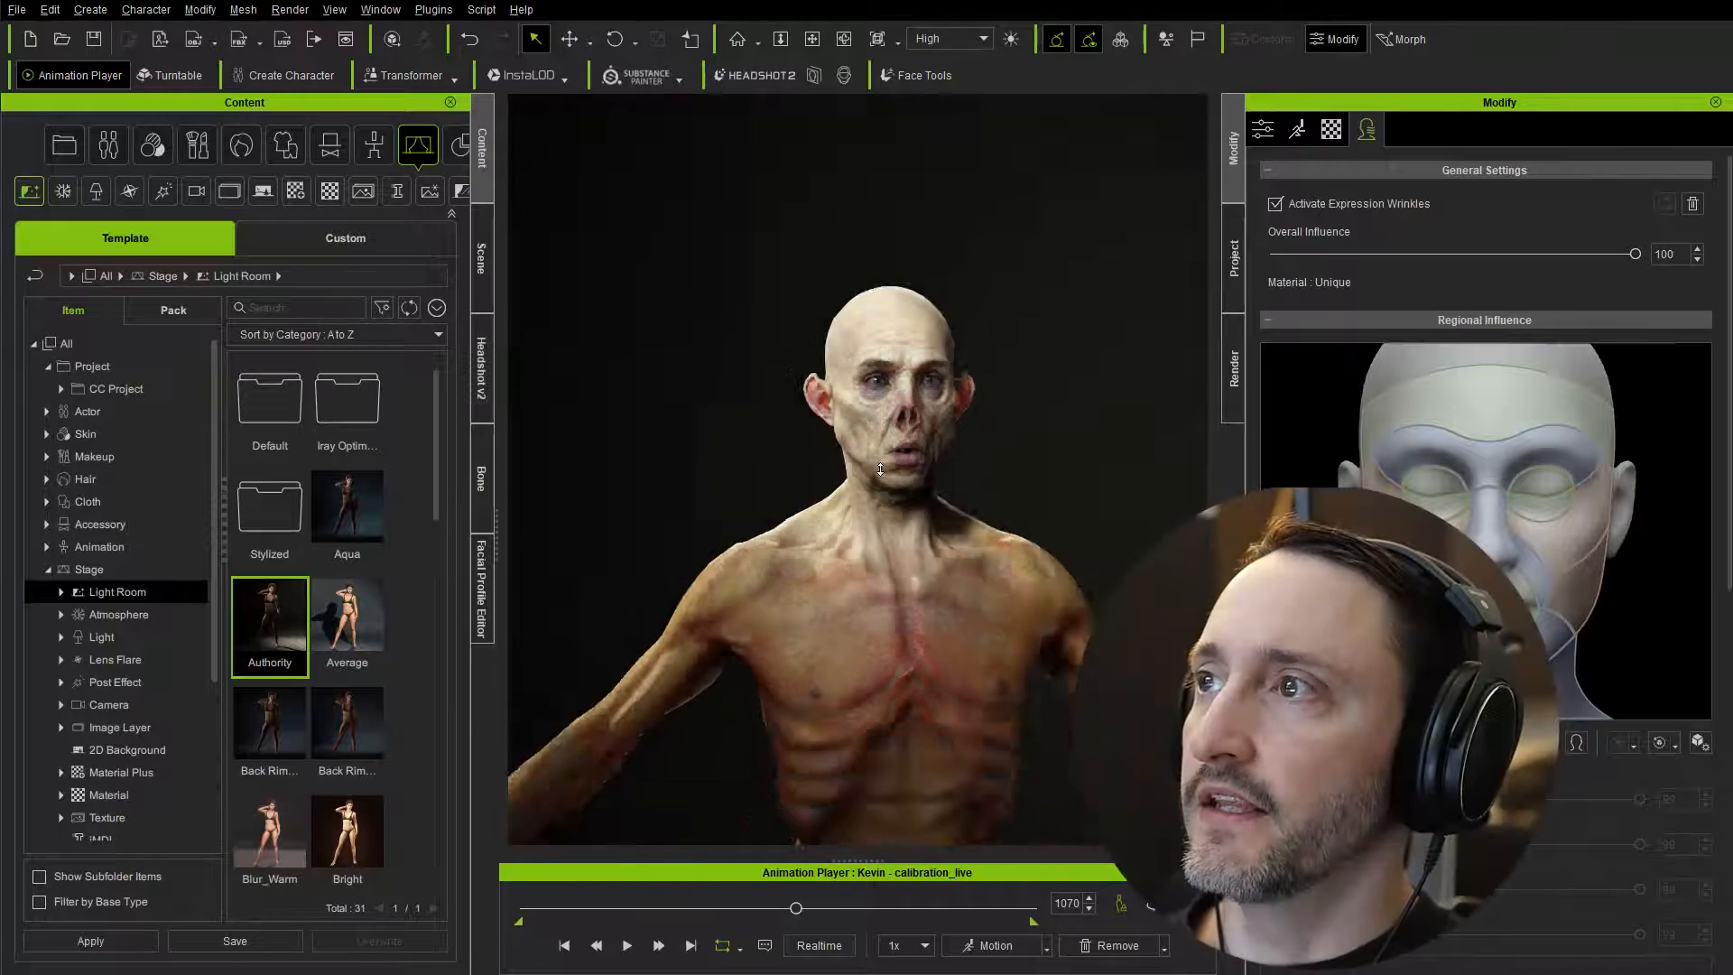
scroll(880, 470, down, 5)
right_drag(880, 470, 1044, 557)
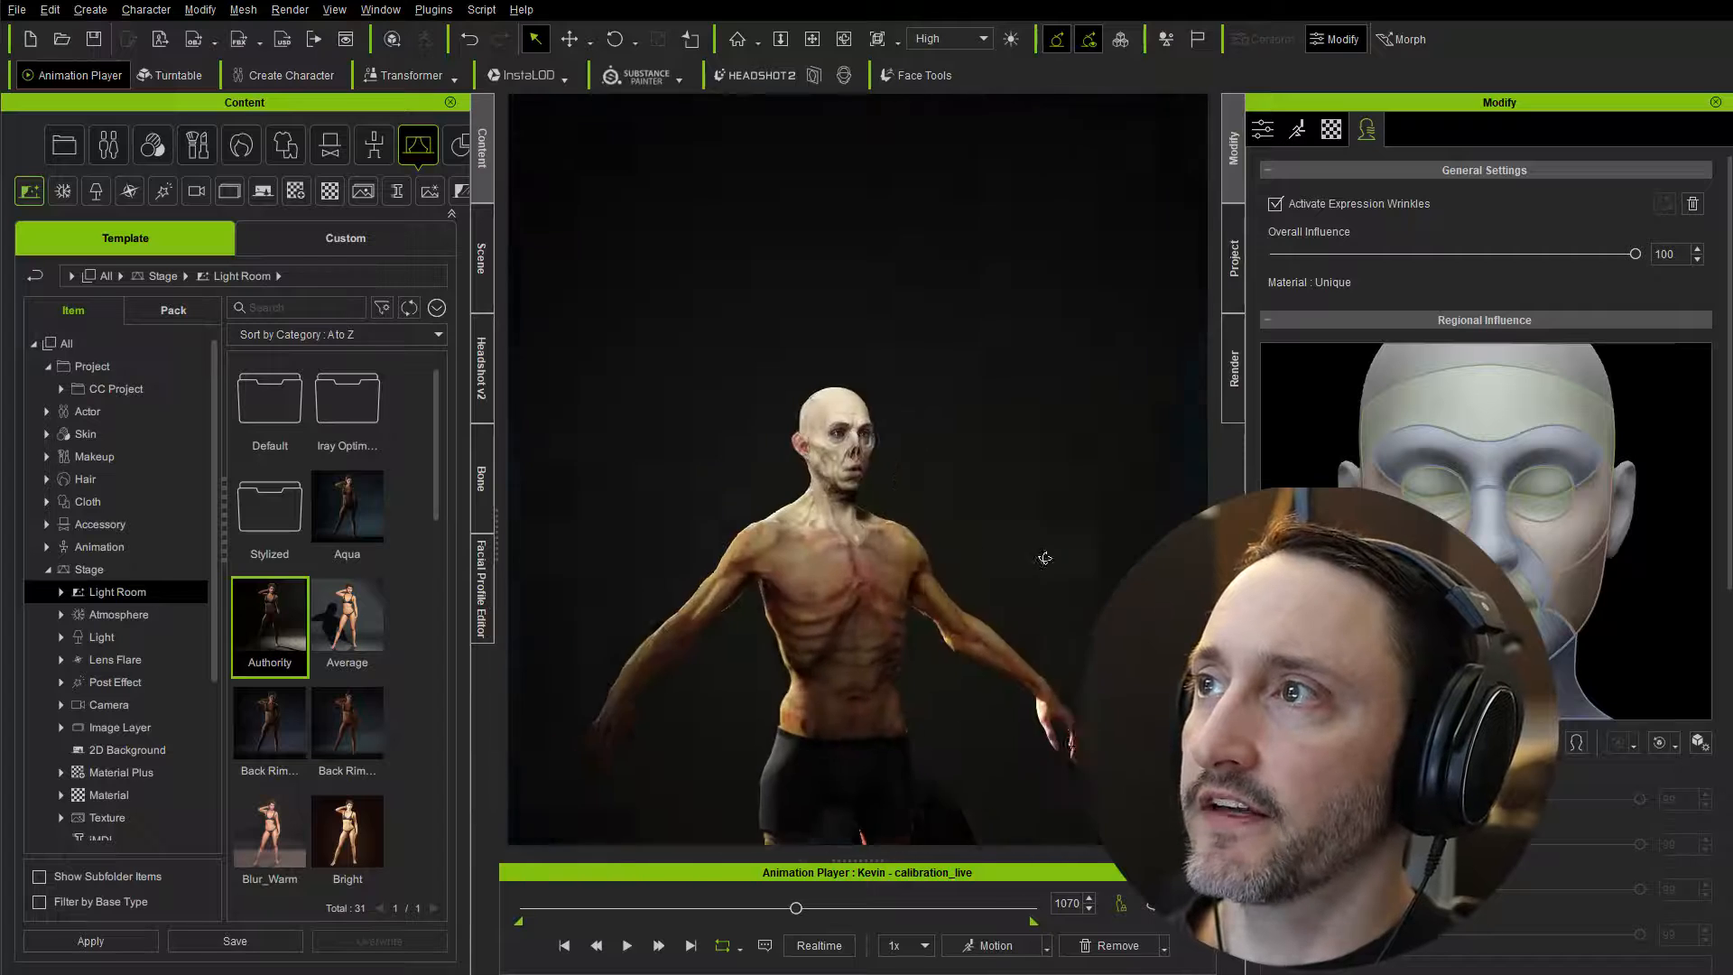
scroll(838, 375, up, 5)
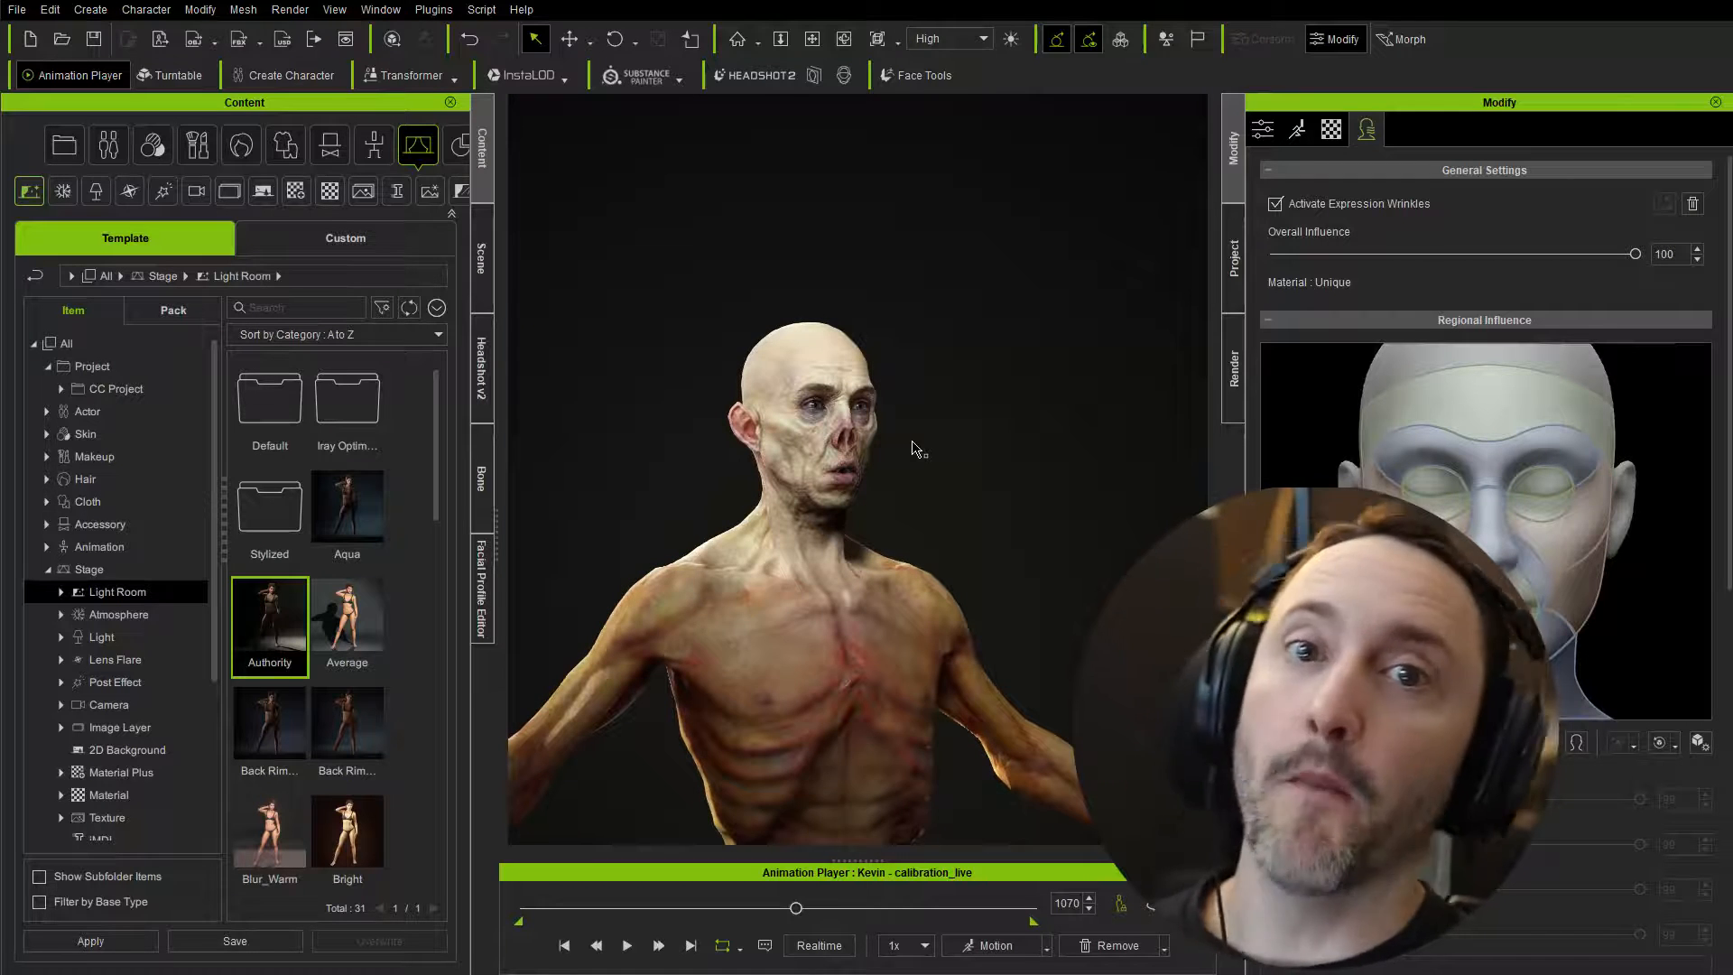